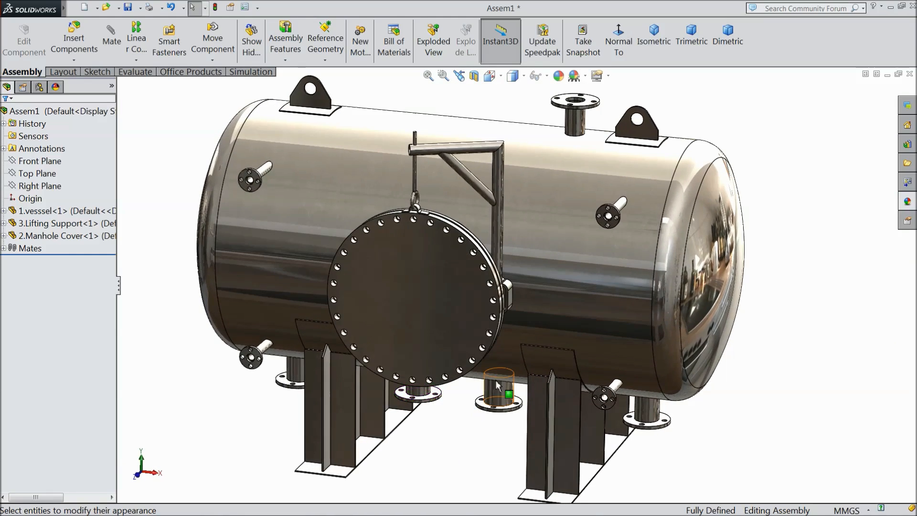
left_click(558, 288)
left_click(447, 279)
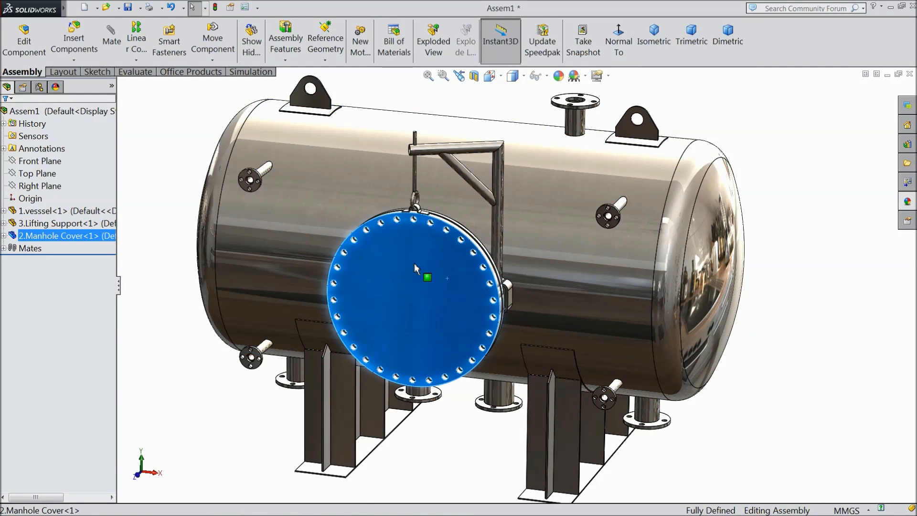
scroll(460, 257, "down", 8)
middle_click_drag(400, 232, 447, 272)
scroll(447, 272, "up", 10)
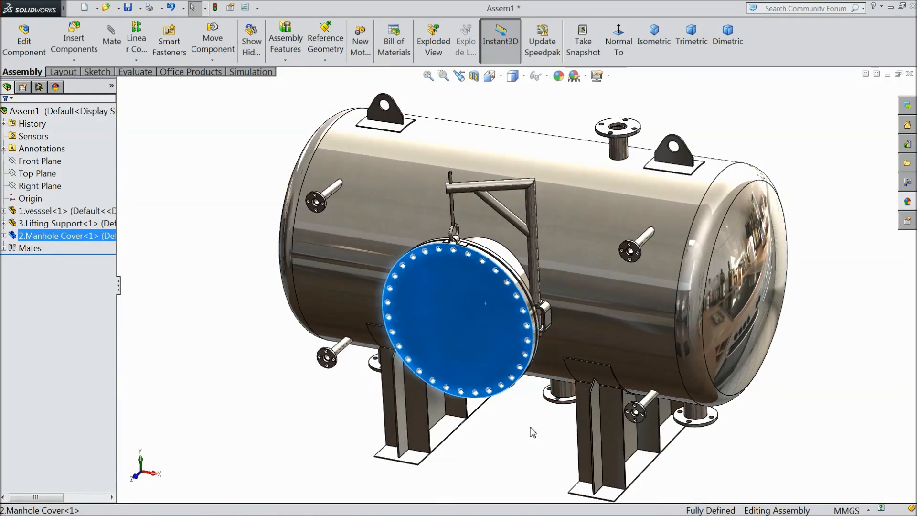
left_click(533, 433)
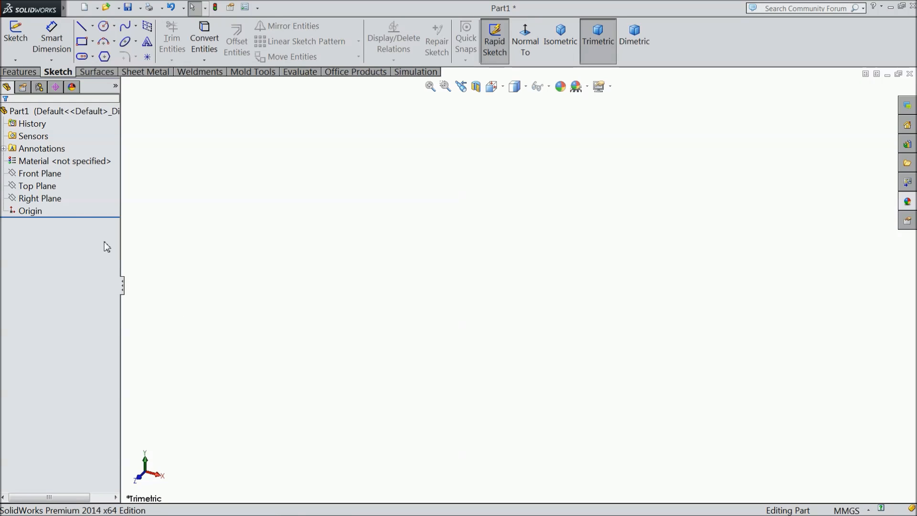
- On the Front Plane, sketch a vertical centerline about 66 mm long down to the origin and a horizontal one about 163 mm long leftward
left_click(49, 176)
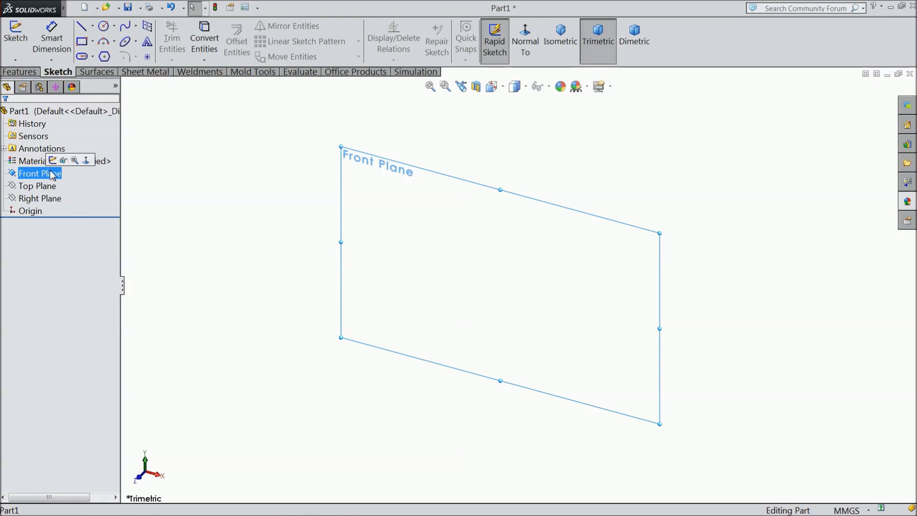
left_click(57, 161)
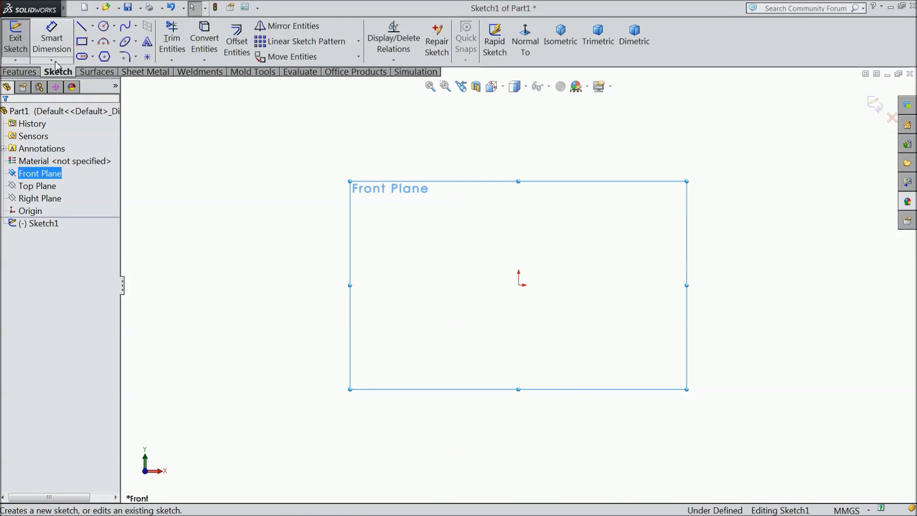
left_click(94, 28)
left_click(113, 56)
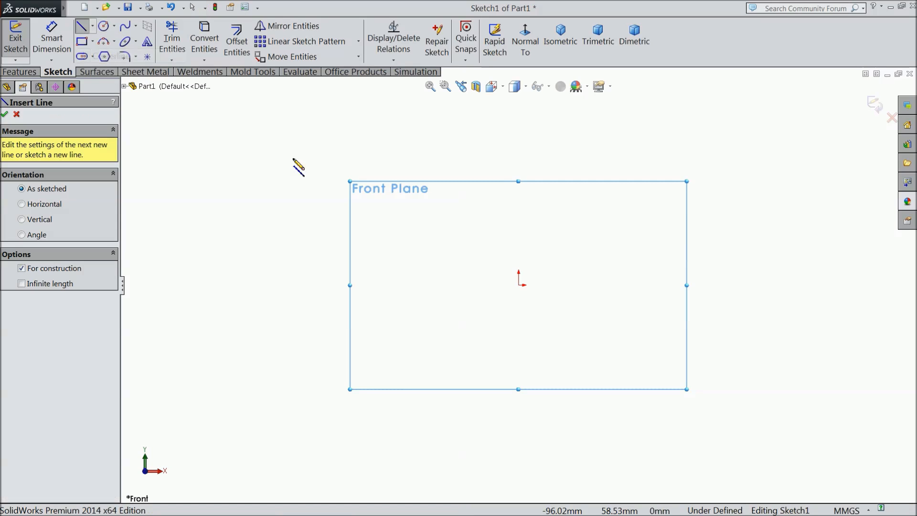
left_click(518, 161)
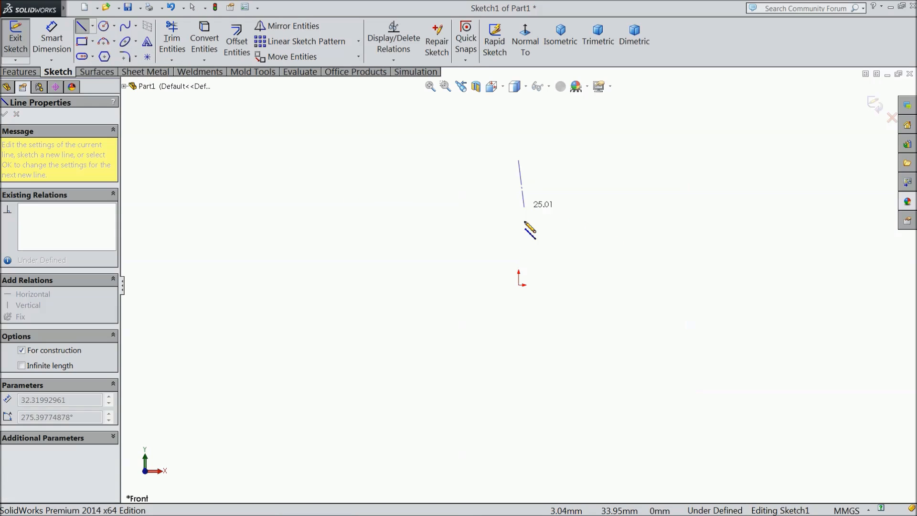
left_click(519, 286)
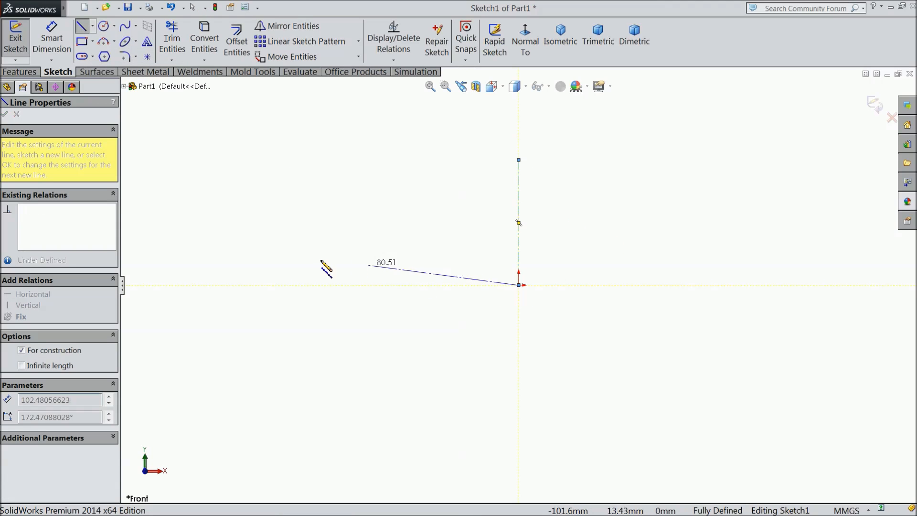
left_click(210, 285)
right_click(214, 283)
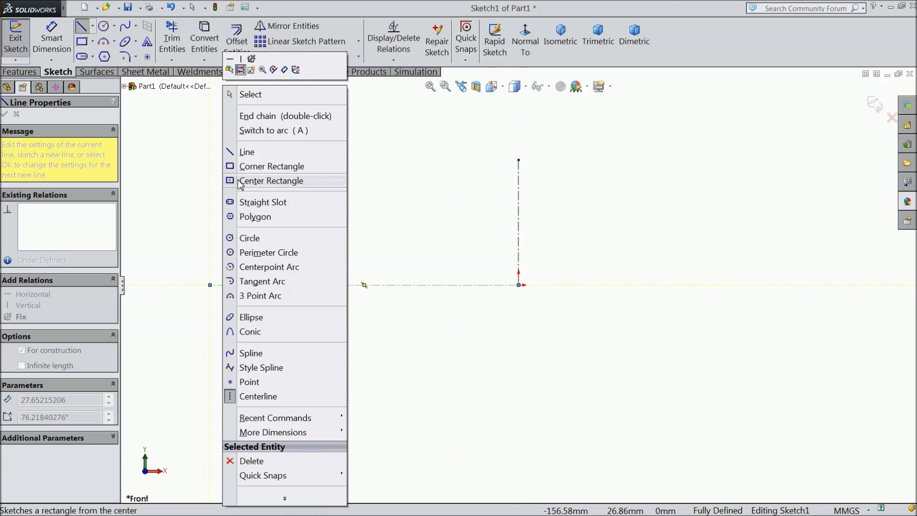
left_click(248, 92)
left_click(519, 231)
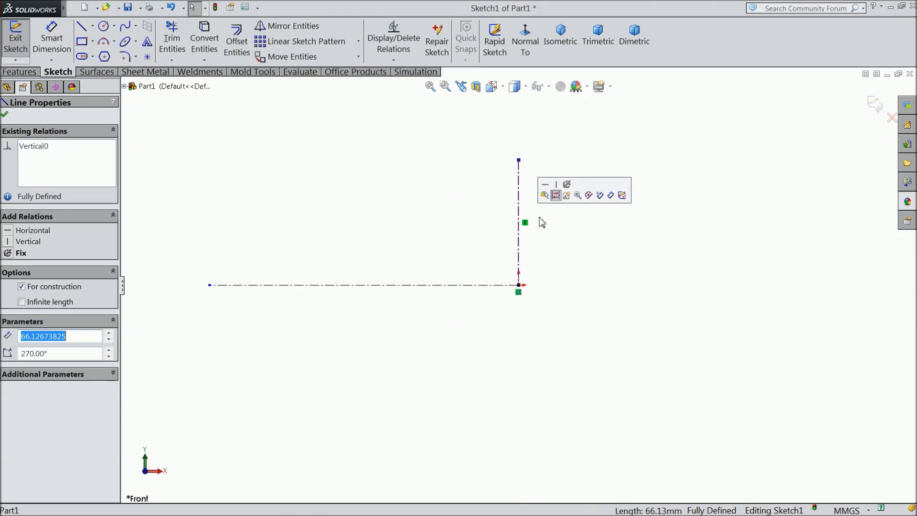
left_click(445, 286)
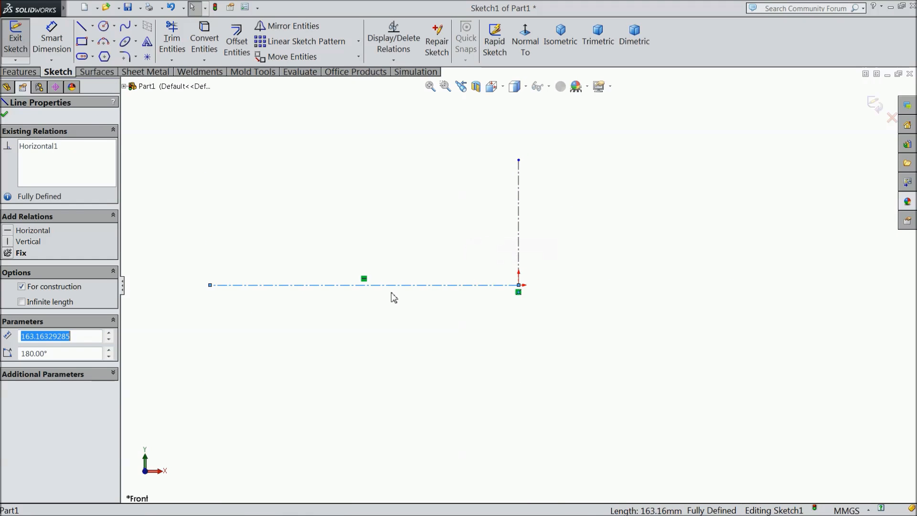
- Sketch a dished-end profile: a short horizontal line, a tangent arc of about 11 mm radius, and a larger tangent arc ending on the horizontal centerline
left_click(82, 29)
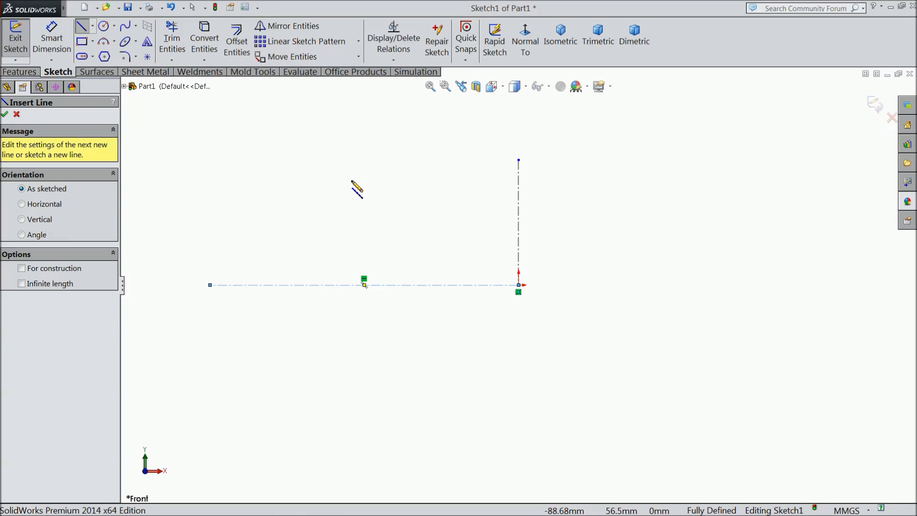
left_click(348, 161)
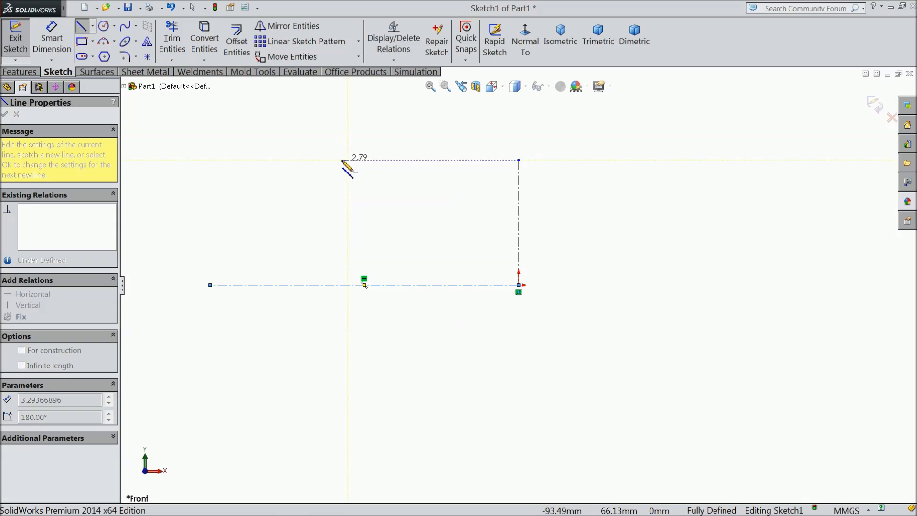
scroll(280, 160, "down", 4)
left_click(396, 161)
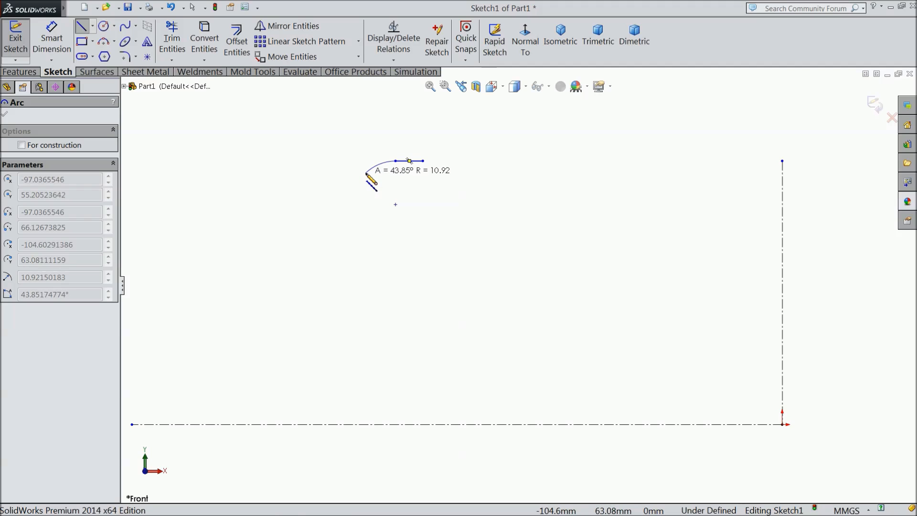
left_click(366, 172)
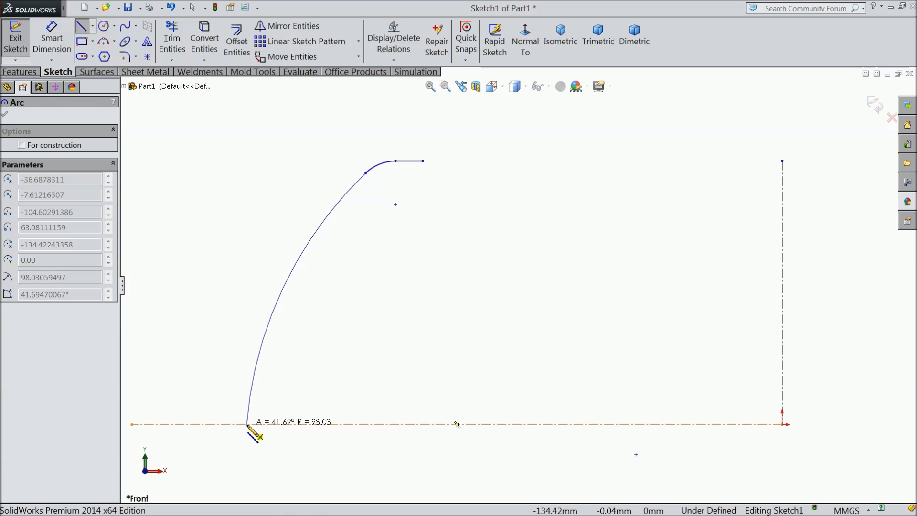
left_click(279, 424)
right_click(329, 84)
left_click(368, 111)
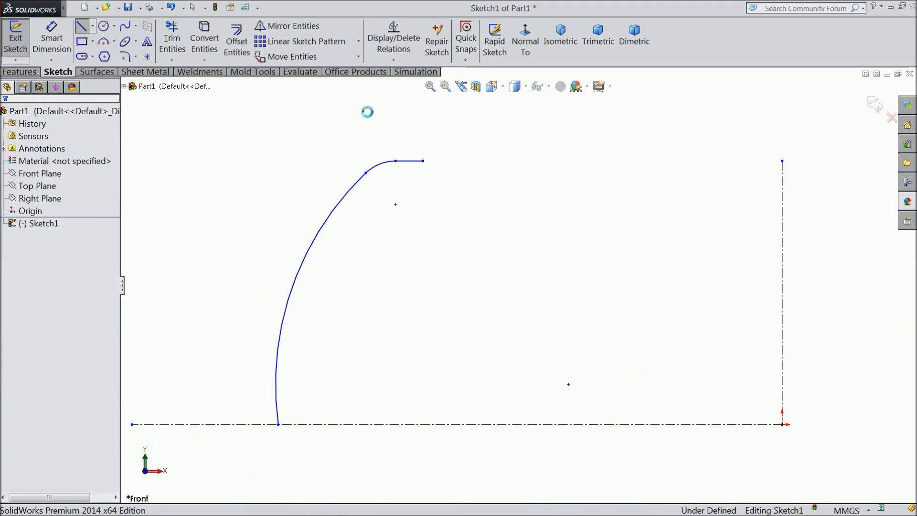
- Dimension the horizontal distance from the origin to the right end of the short top line as 1000 mm
left_click(51, 38)
scroll(364, 123, "up", 2)
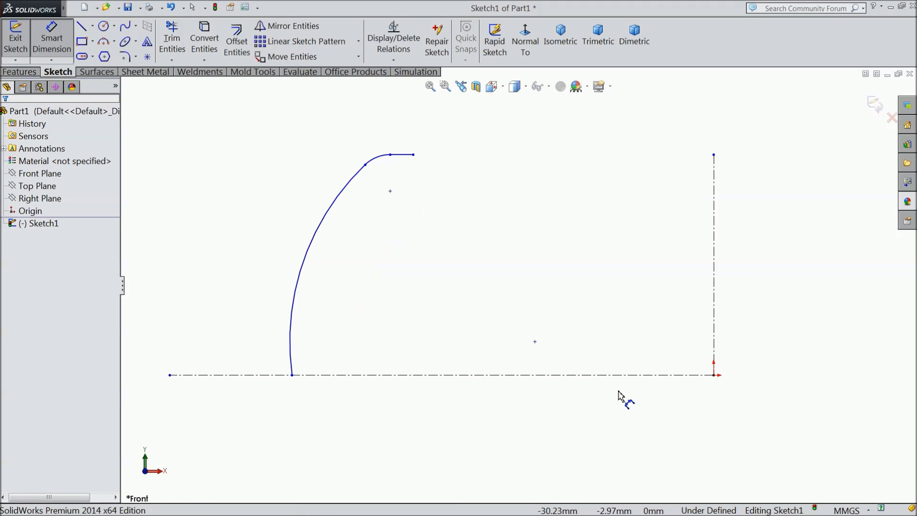
left_click(714, 375)
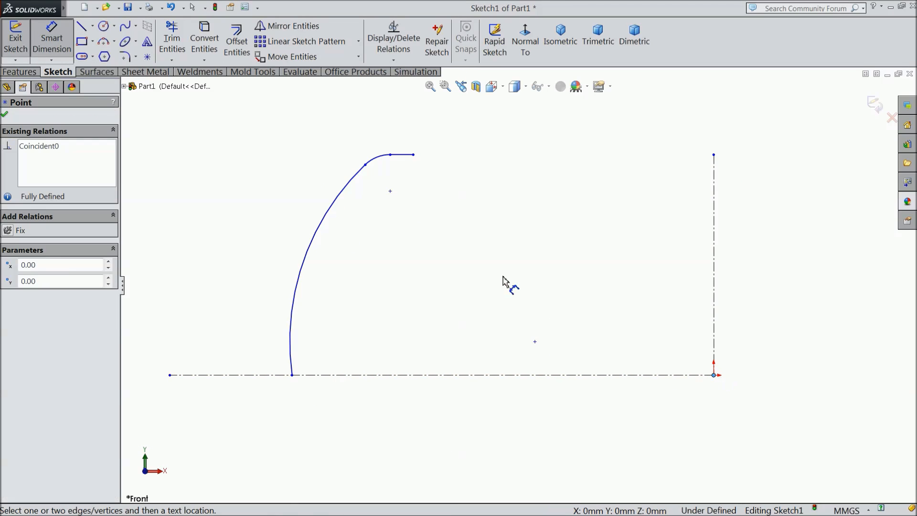
left_click(414, 155)
left_click(529, 144)
type("1000")
left_click(473, 122)
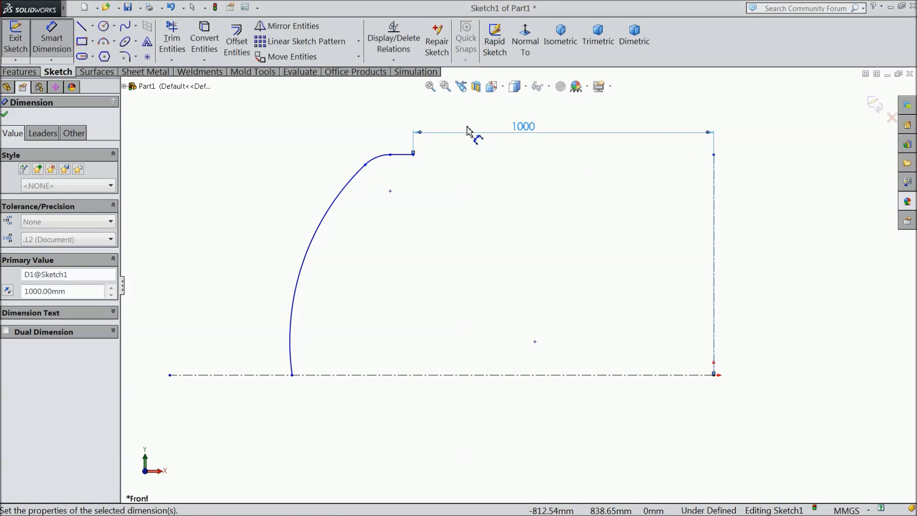
- Dimension the short top line's length as 40 mm
left_click(407, 154)
left_click(405, 131)
type("40")
left_click(352, 115)
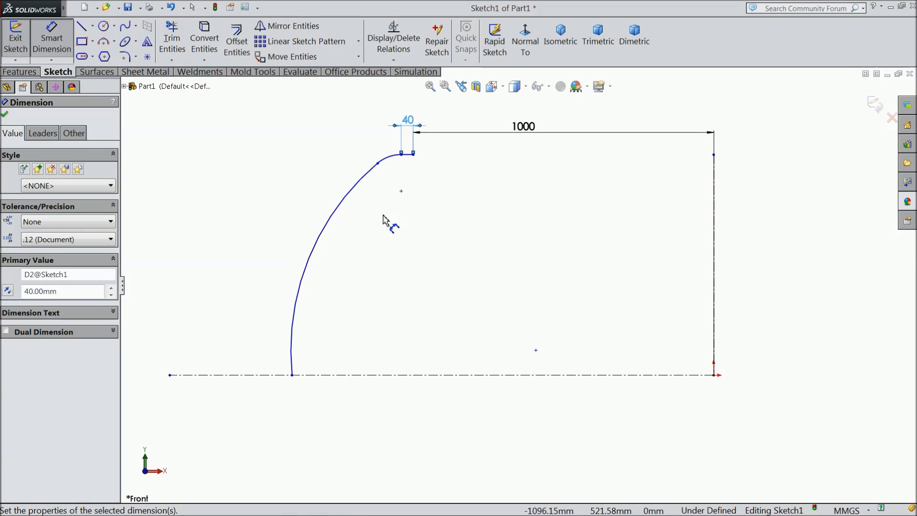
- Dimension the small knuckle arc with a 120 mm radius and the large crown arc with a 1200 mm radius
left_click(391, 156)
left_click(382, 150)
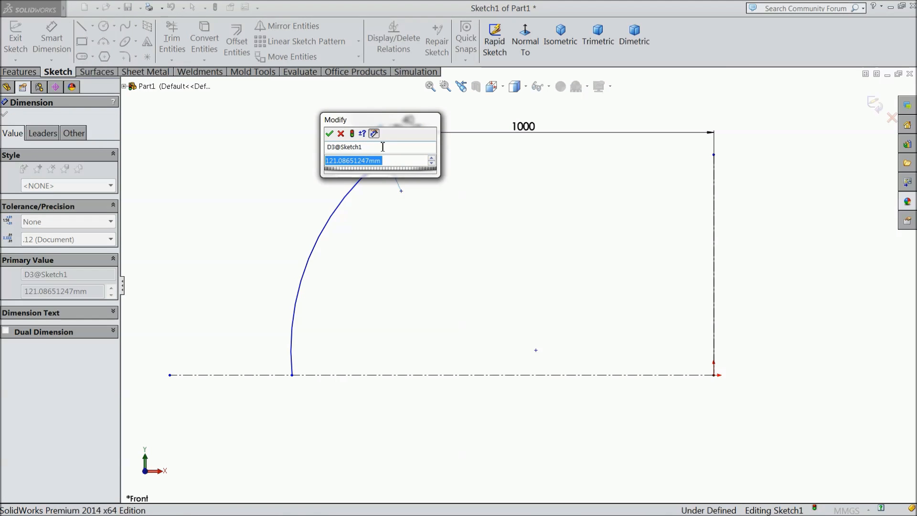
type("120")
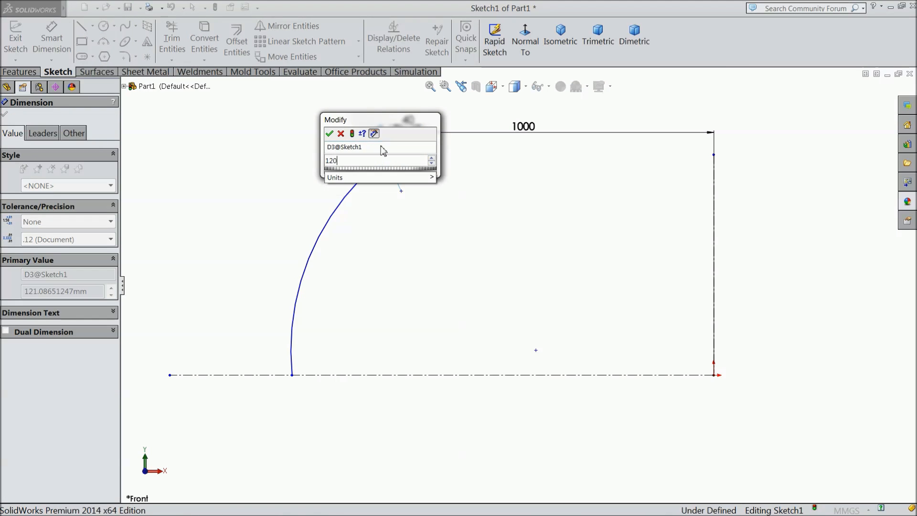
left_click(333, 135)
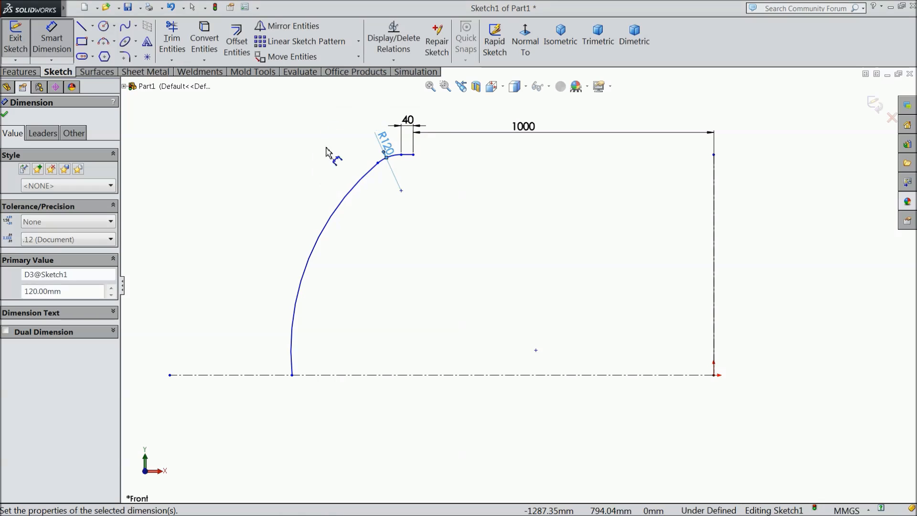
left_click(314, 256)
left_click(340, 258)
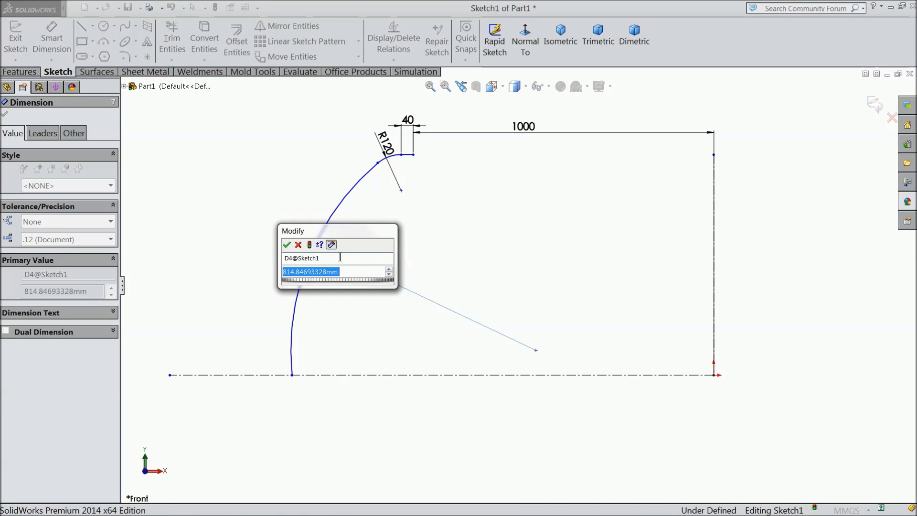
type("1200")
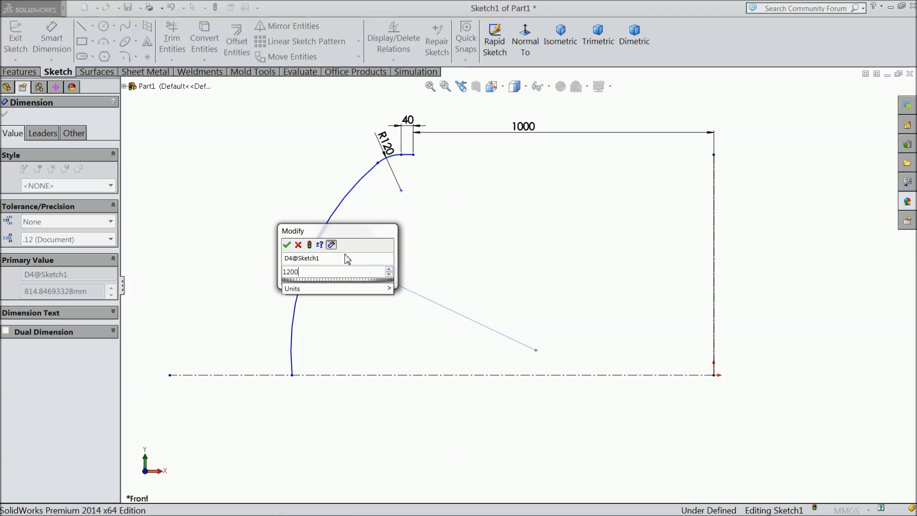
left_click(287, 244)
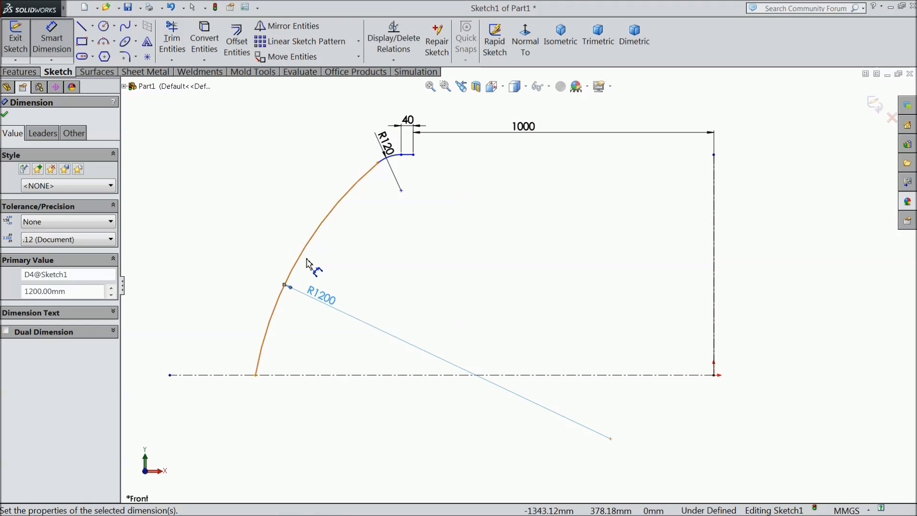
left_click(52, 48)
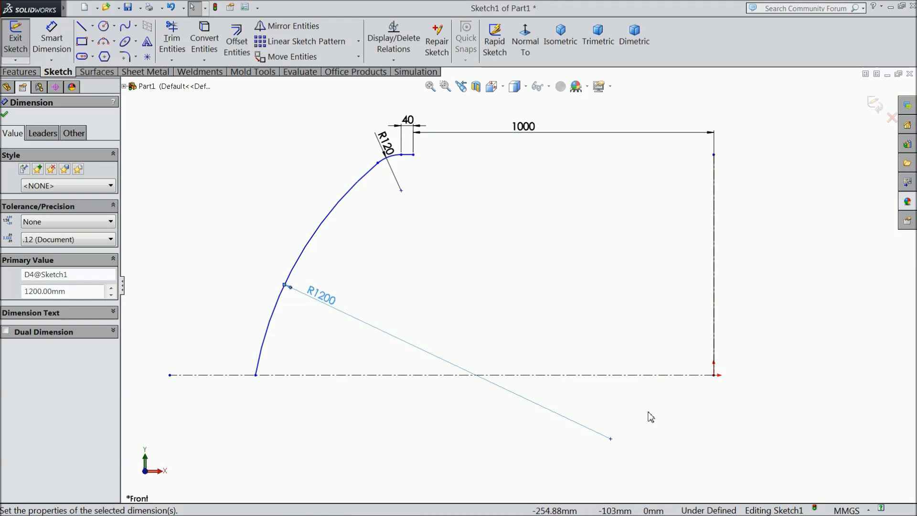
- Make the large arc's center point coincident with the horizontal centerline
left_click(628, 376)
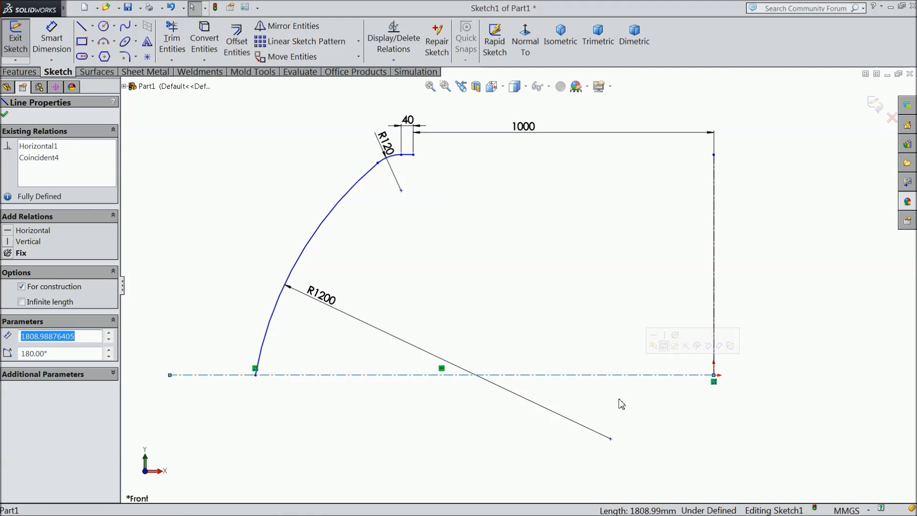
left_click(611, 439, "ctrl")
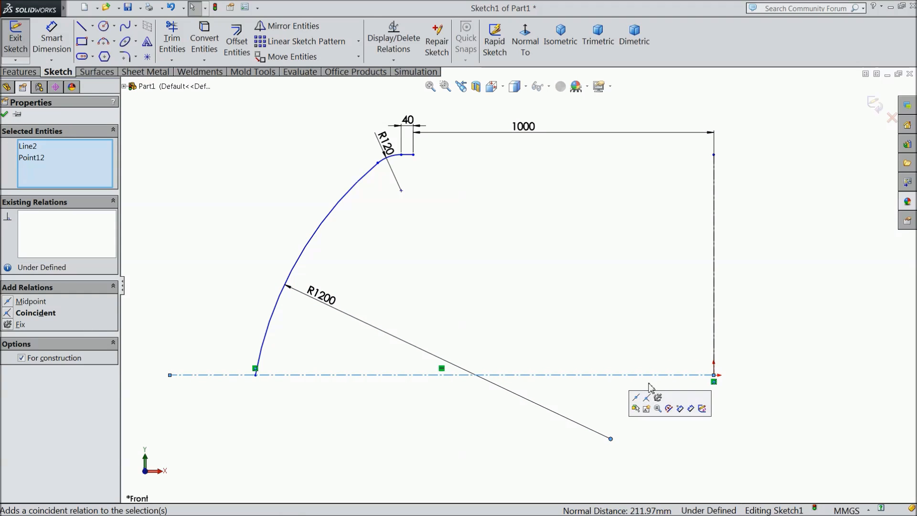
left_click(647, 399)
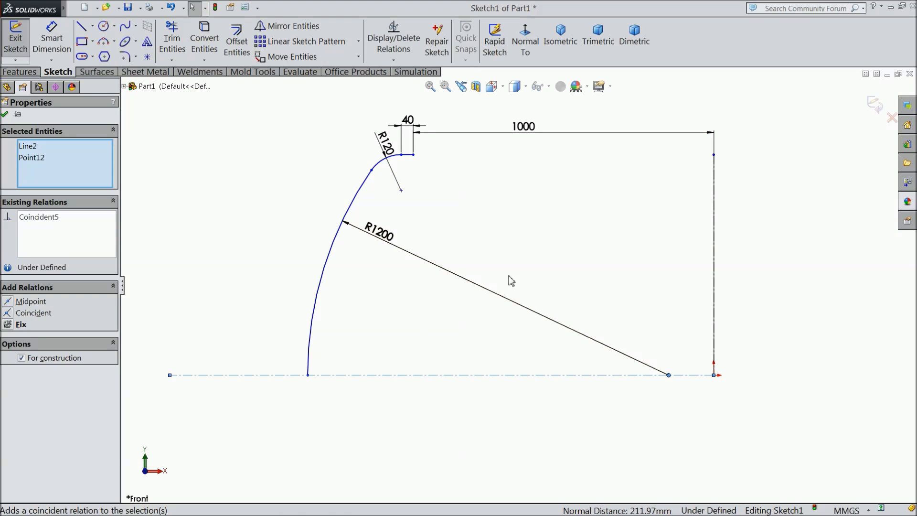
left_click(5, 115)
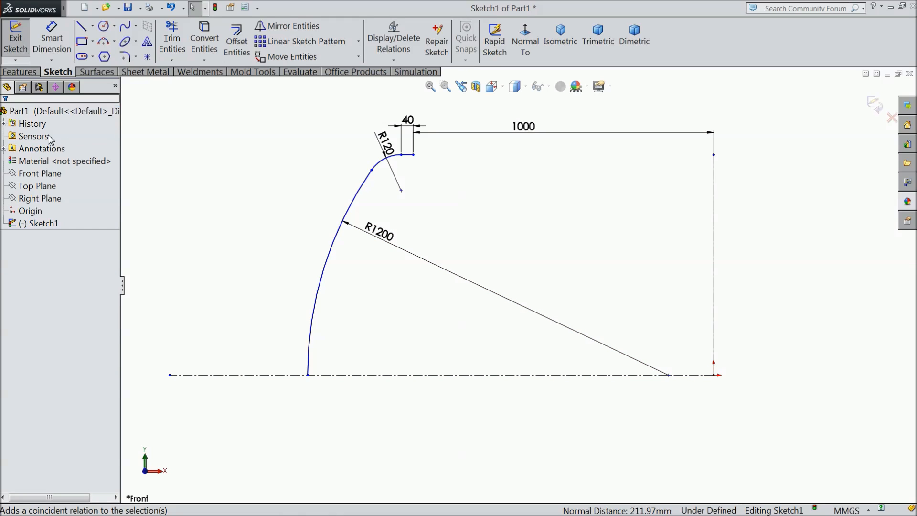
- Dimension the vertical distance between the short top line and the horizontal centerline as 595 mm
left_click(52, 41)
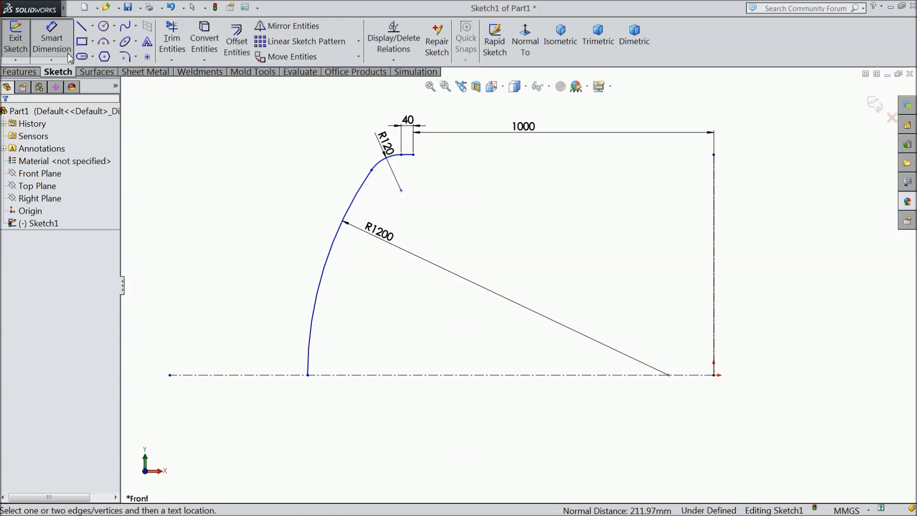
left_click(408, 155)
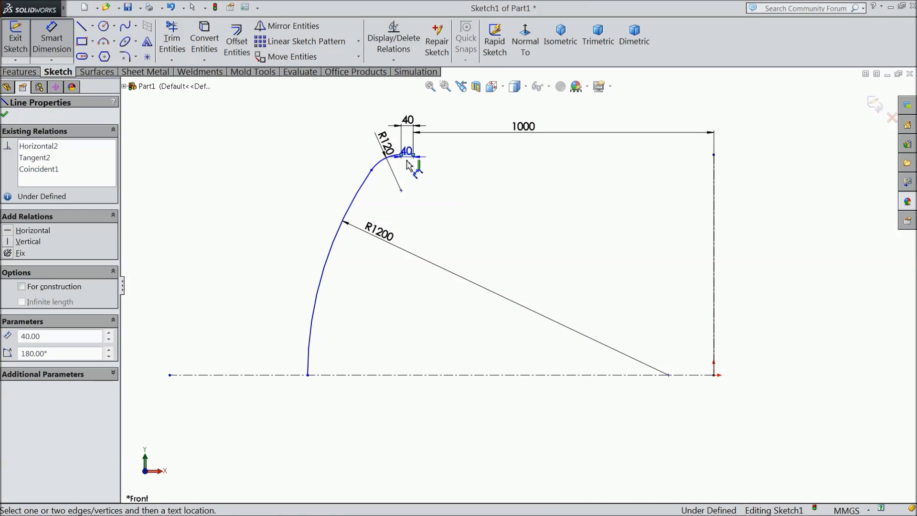
left_click(400, 376)
left_click(196, 266)
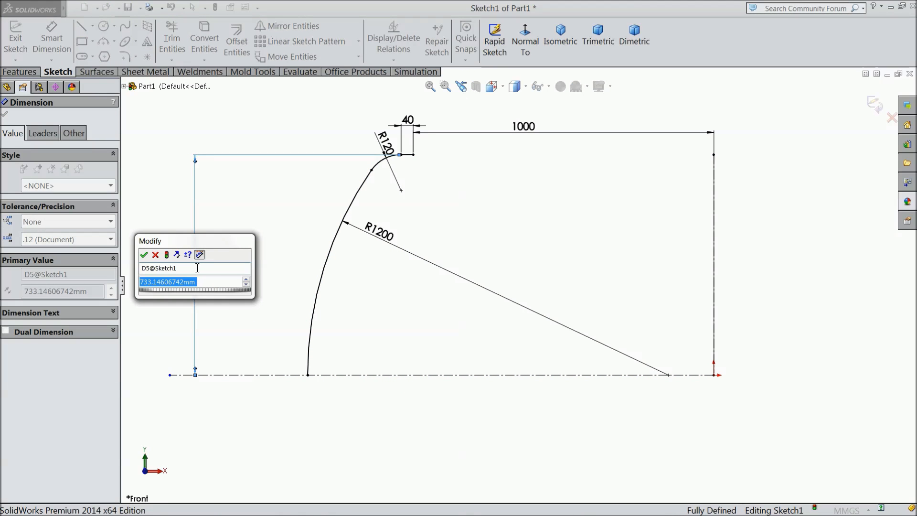
type("595")
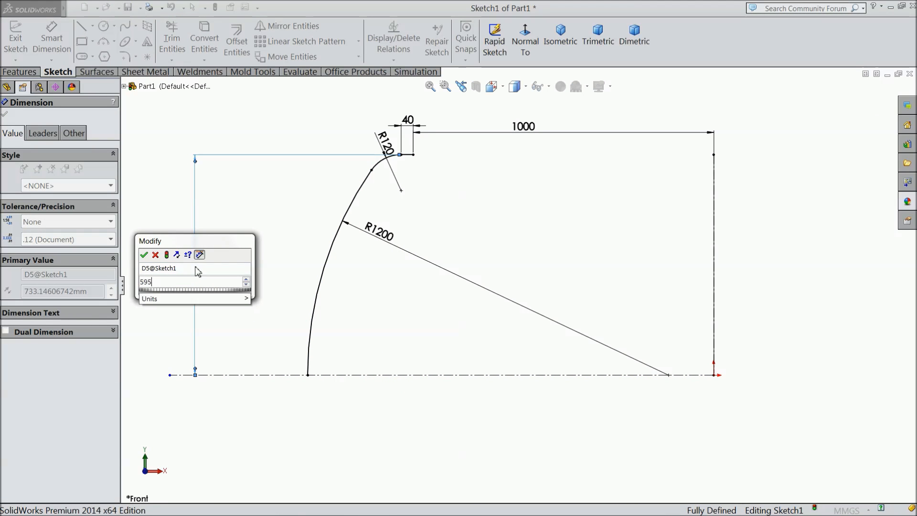
left_click(144, 255)
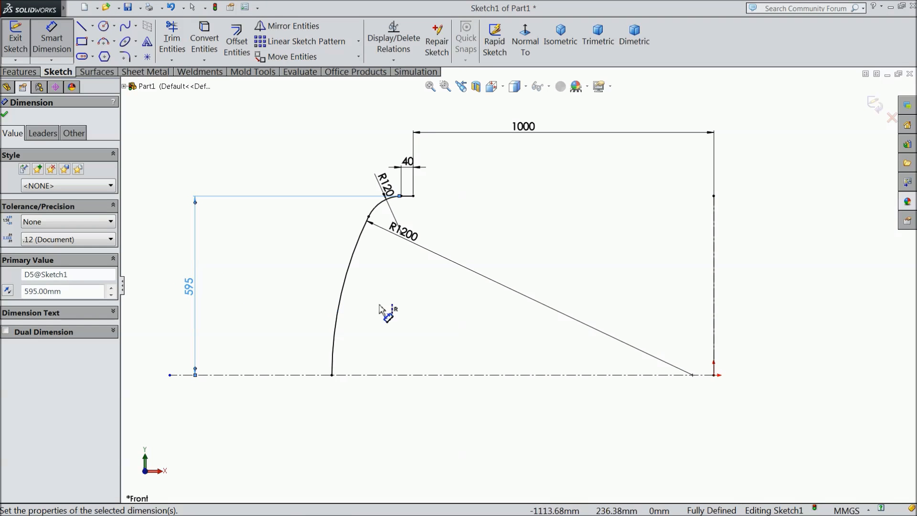
scroll(505, 368, "down", 2)
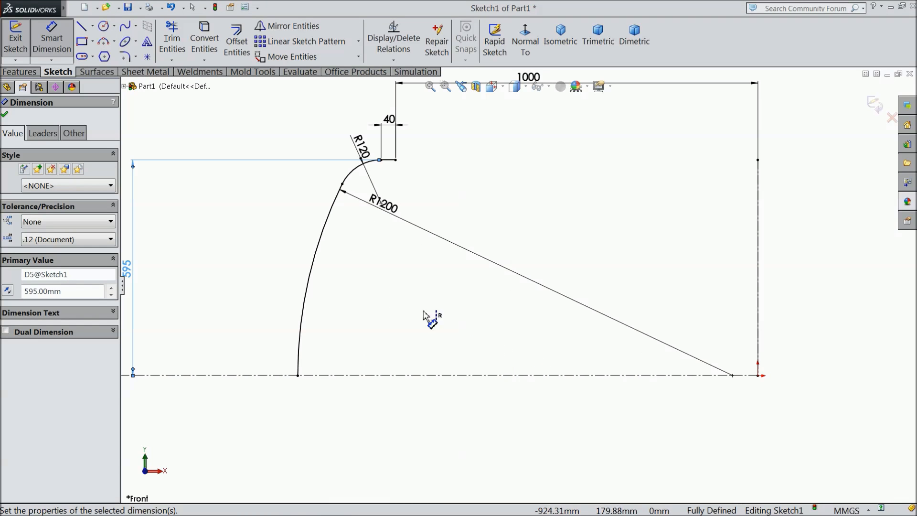
left_click(5, 116)
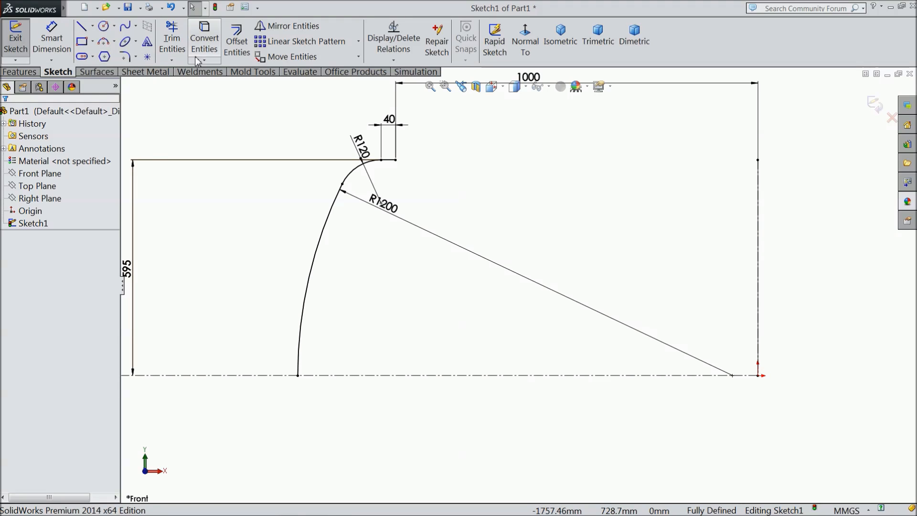
- Offset the whole dished-end chain outward by 5 mm to form the wall thickness
left_click(236, 42)
scroll(377, 224, "down", 2)
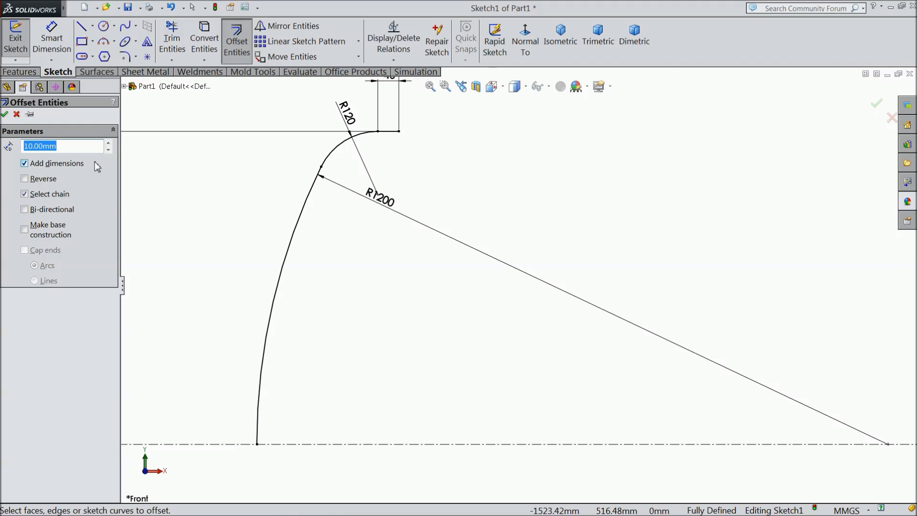
type("5")
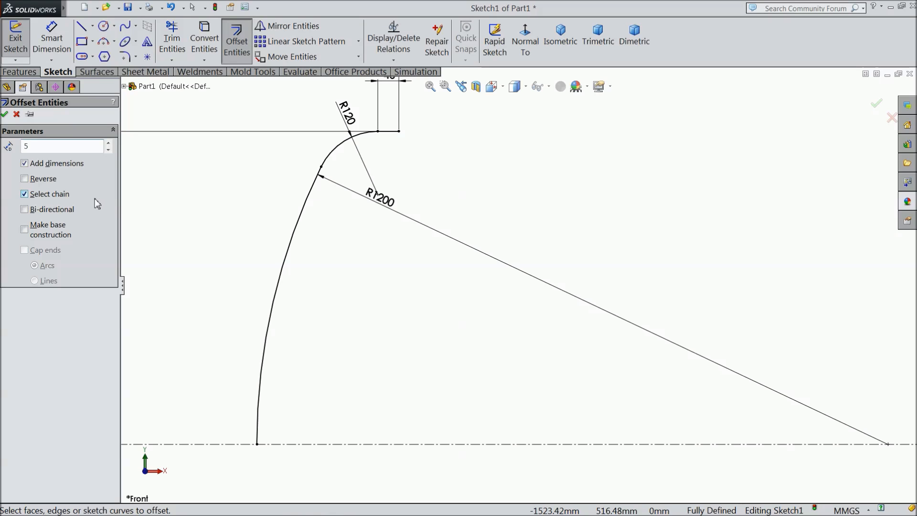
left_click(385, 135)
scroll(221, 287, "down", 2)
scroll(222, 286, "up", 4)
scroll(403, 432, "down", 5)
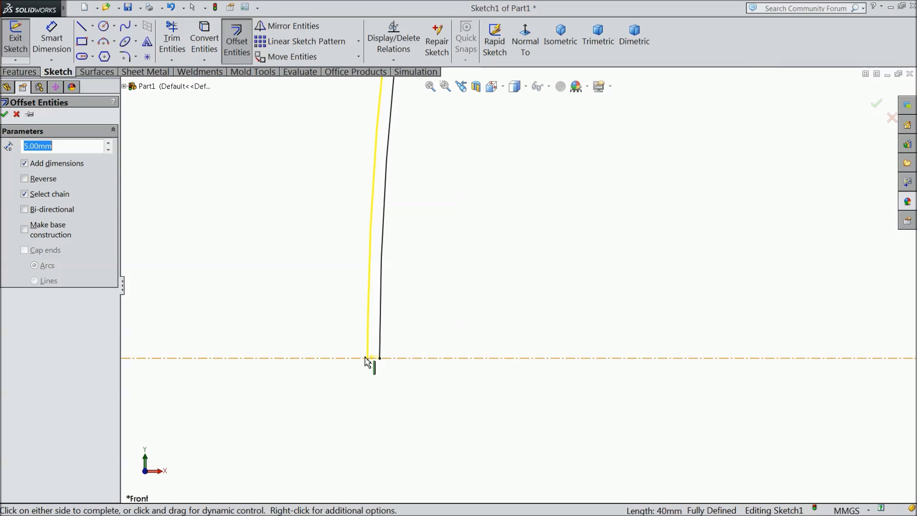
scroll(304, 358, "up", 3)
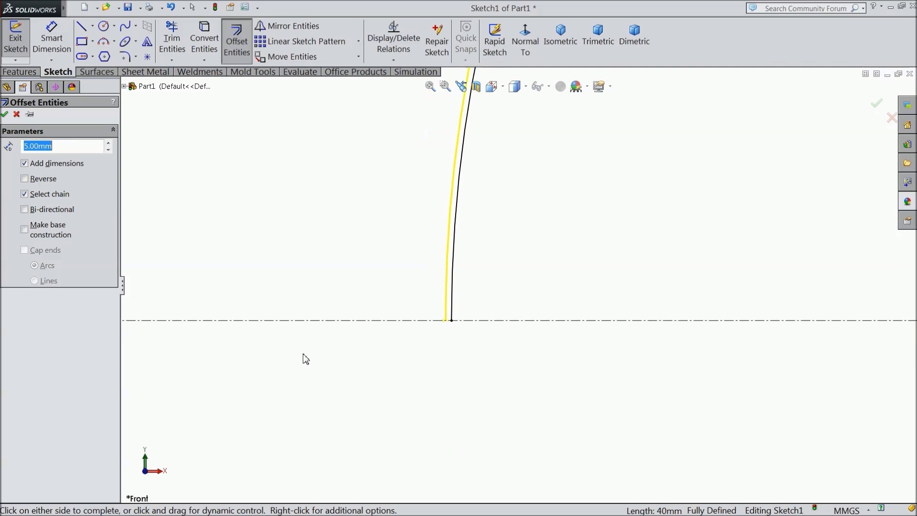
scroll(321, 349, "up", 4)
scroll(542, 281, "down", 2)
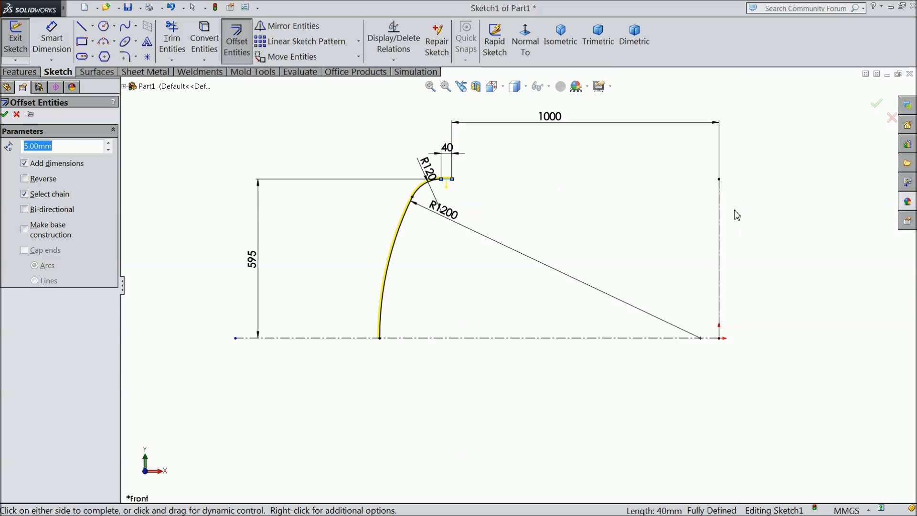
scroll(568, 214, "down", 1)
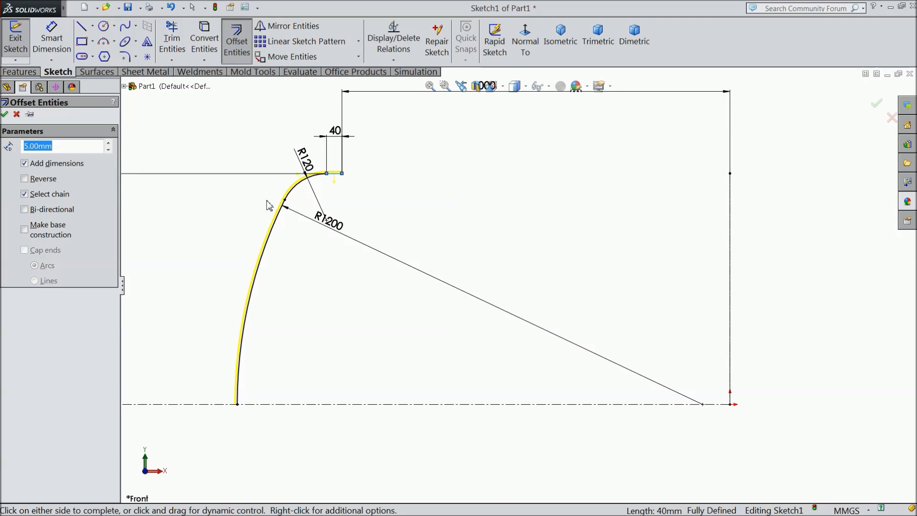
left_click(5, 116)
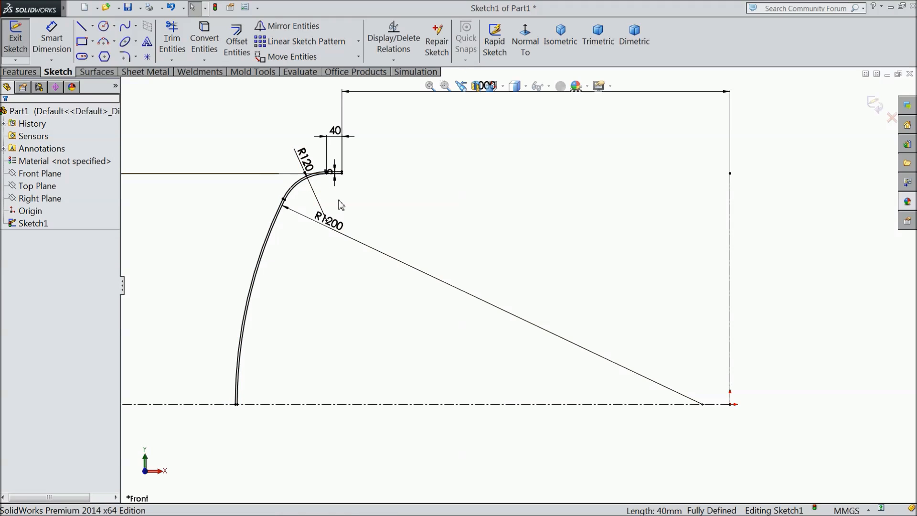
- Mirror both dished-end curves and their short top lines about the vertical centerline through the origin
scroll(343, 206, "up", 1)
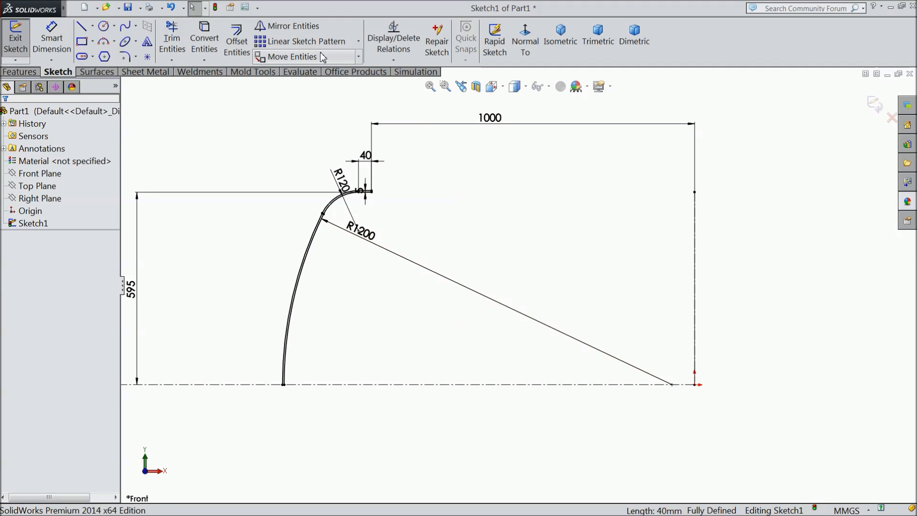
left_click(289, 26)
left_click_drag(393, 167, 231, 384)
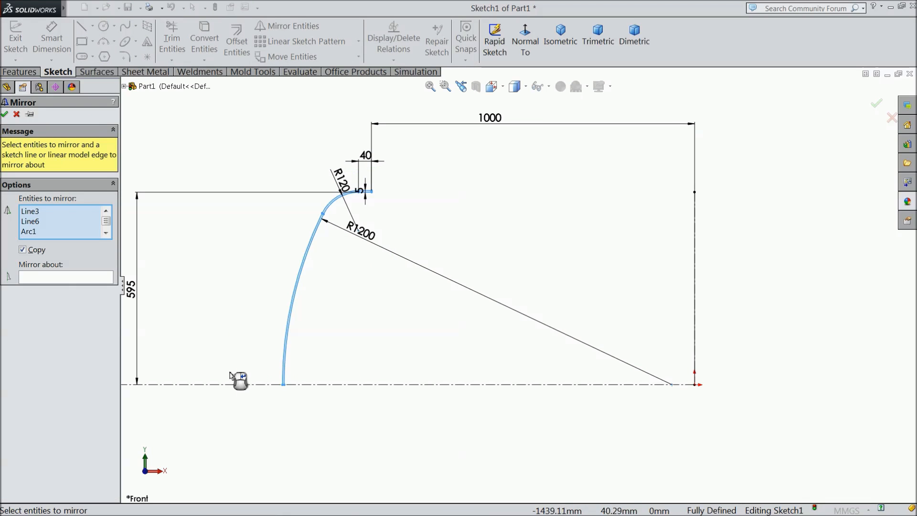
left_click(62, 277)
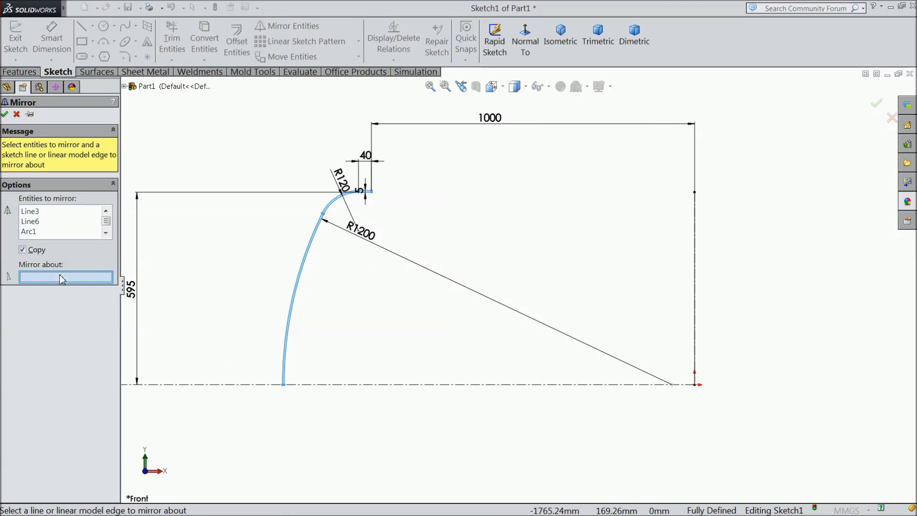
left_click(695, 289)
scroll(615, 306, "up", 4)
scroll(818, 297, "down", 2)
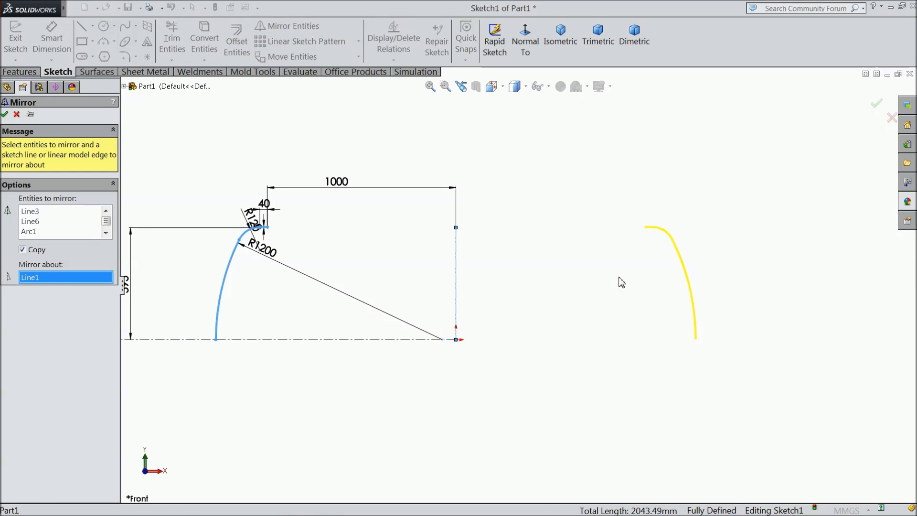
left_click(4, 114)
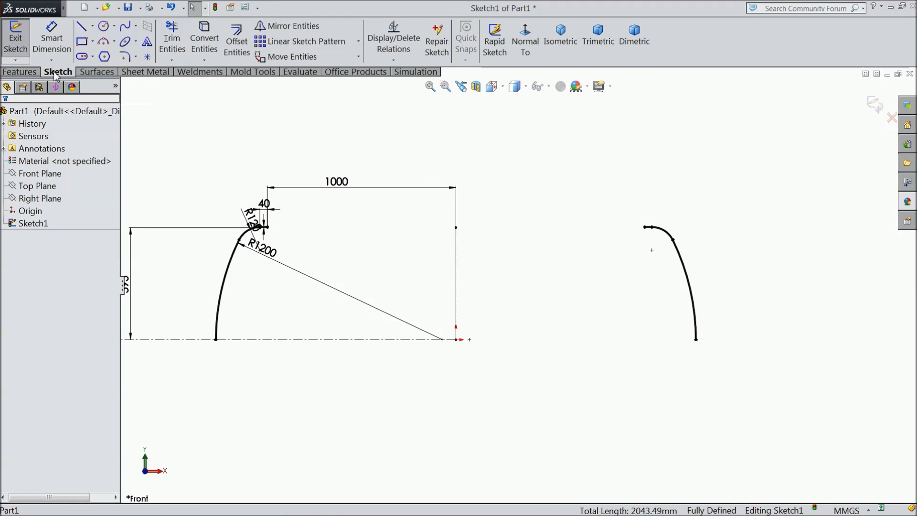
- Draw a horizontal line joining the inner top endpoints of the two dished ends
left_click(82, 25)
scroll(669, 229, "down", 7)
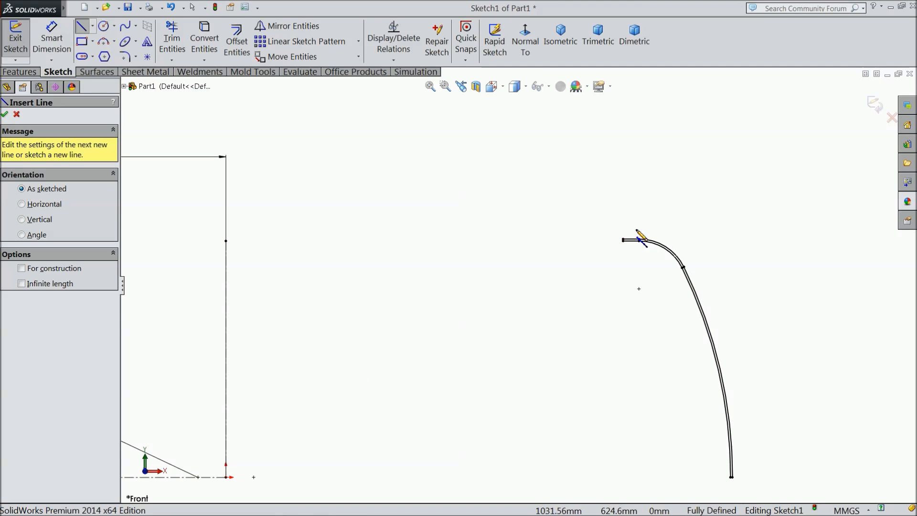
left_click(593, 246)
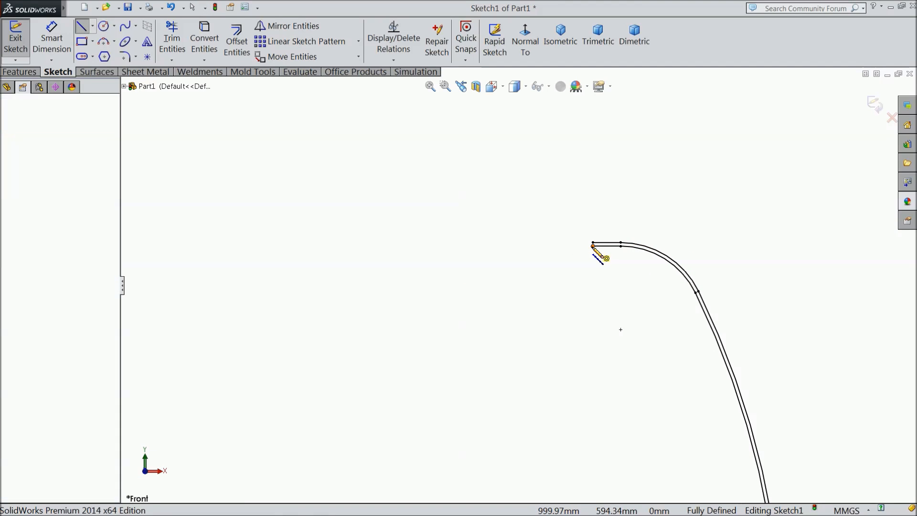
scroll(522, 276, "up", 7)
scroll(363, 294, "down", 8)
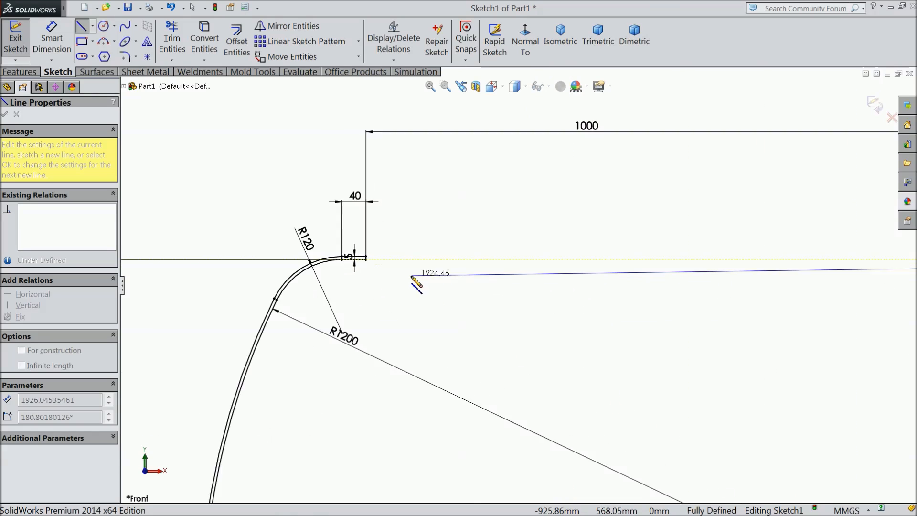
left_click(349, 244)
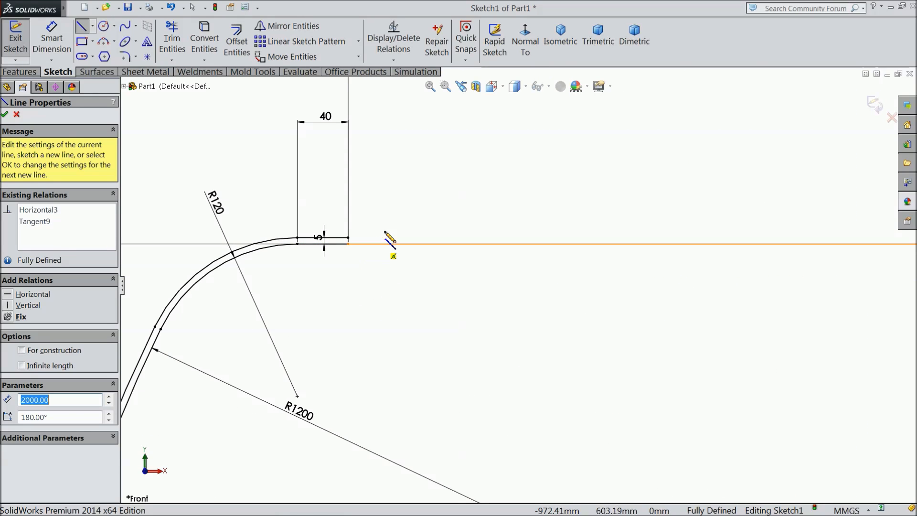
right_click(390, 250)
left_click(419, 138)
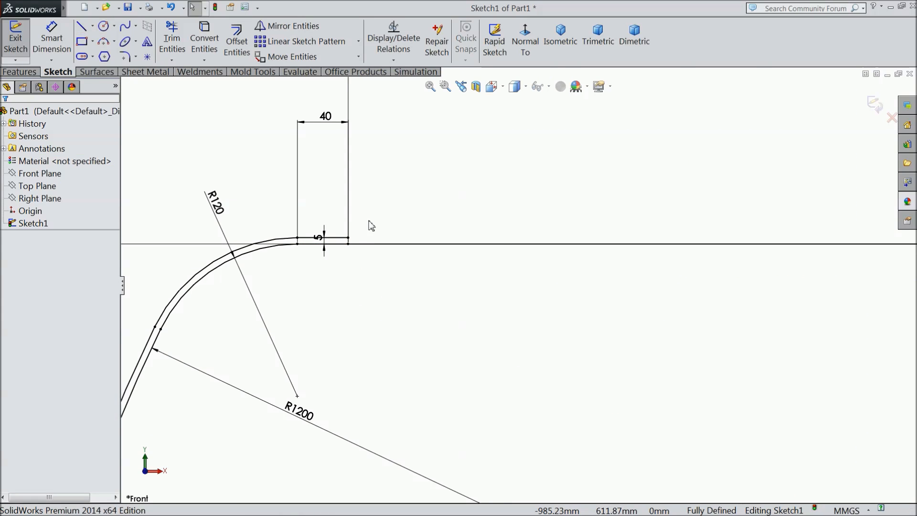
- Draw a parallel horizontal line joining the outer top endpoints of the two dished ends
left_click(81, 26)
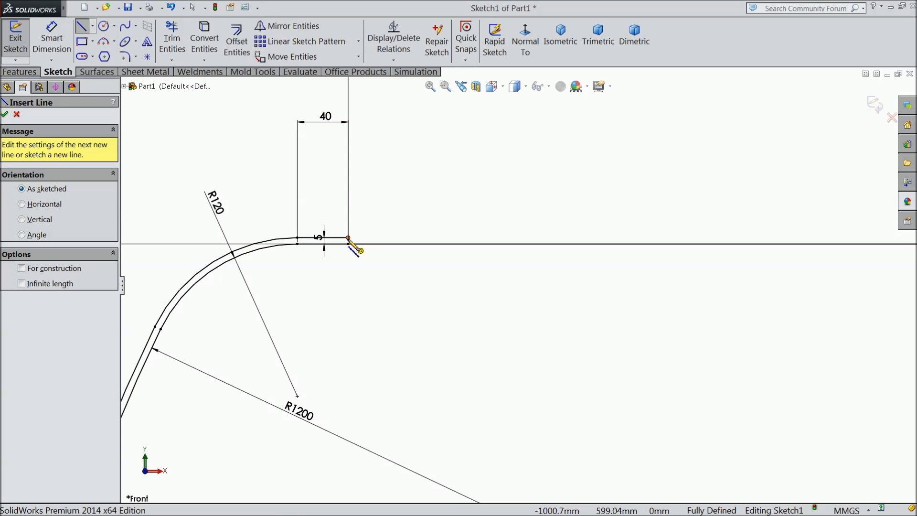
left_click(348, 237)
scroll(585, 286, "down", 5)
scroll(808, 275, "up", 5)
scroll(812, 279, "up", 2)
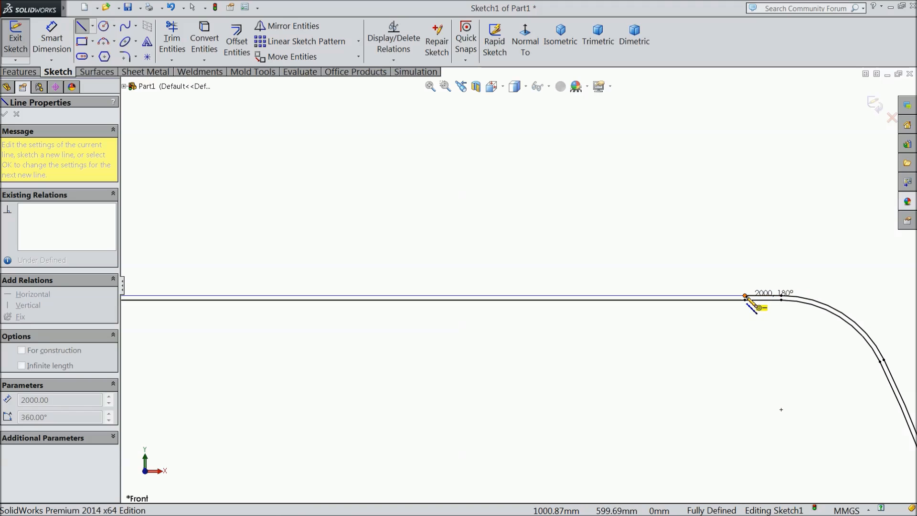
left_click(728, 296)
- Close the bottom of both dished ends with short horizontal lines between the inner and outer arc endpoints
scroll(586, 301, "down", 5)
scroll(620, 399, "up", 6)
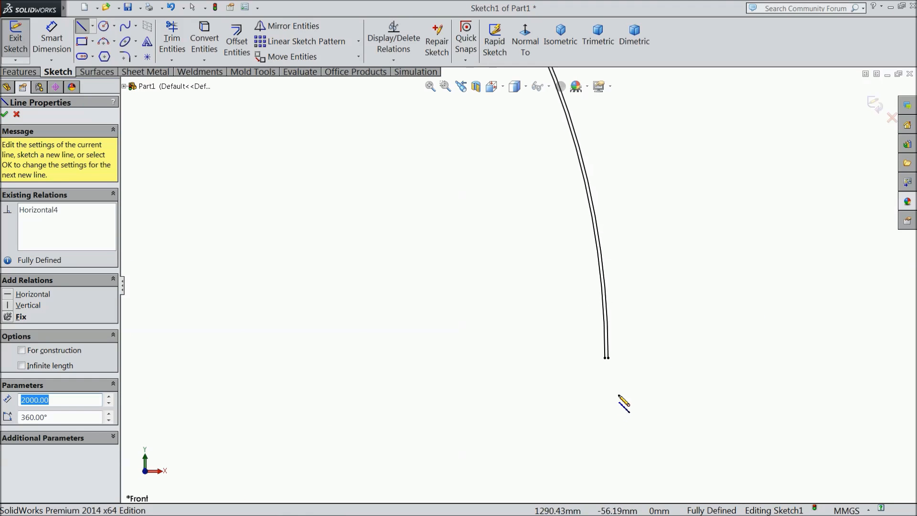
left_click(569, 293)
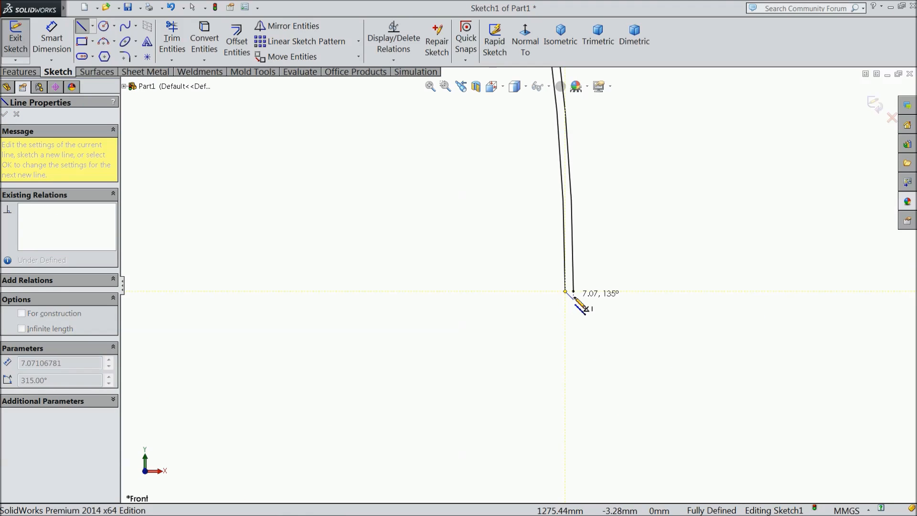
left_click(580, 293)
scroll(465, 329, "up", 3)
scroll(323, 300, "down", 6)
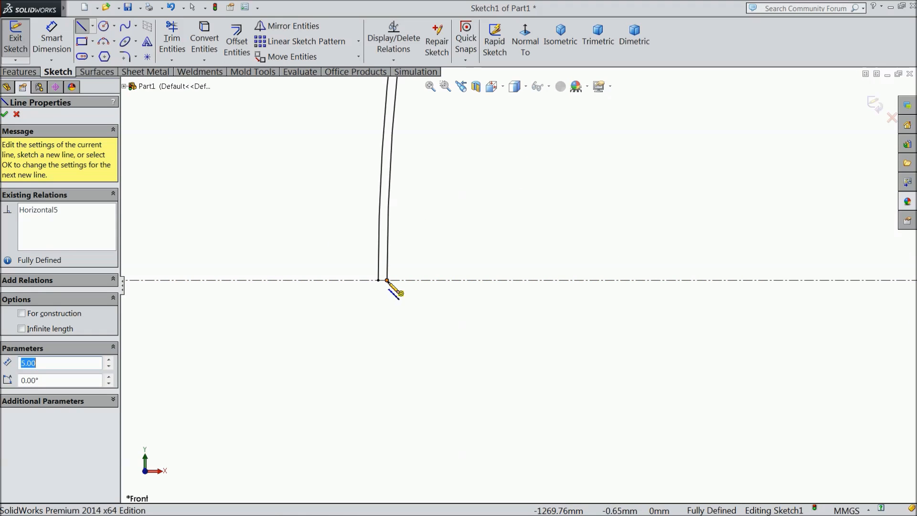
left_click(386, 280)
left_click(379, 280)
right_click(275, 215)
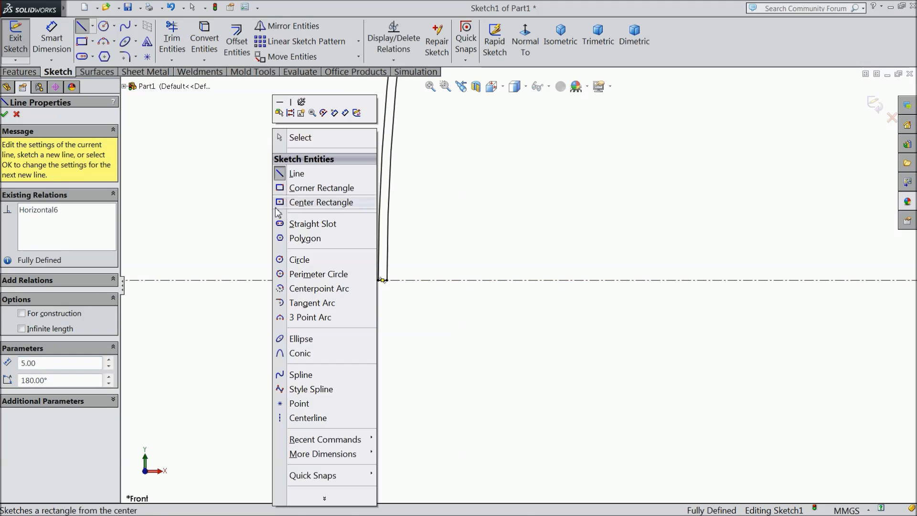
left_click(282, 137)
- Reposition the 1000, R1200, 5, 40 and R120 dimensions of the vessel profile so they no longer overlap
scroll(339, 307, "up", 5)
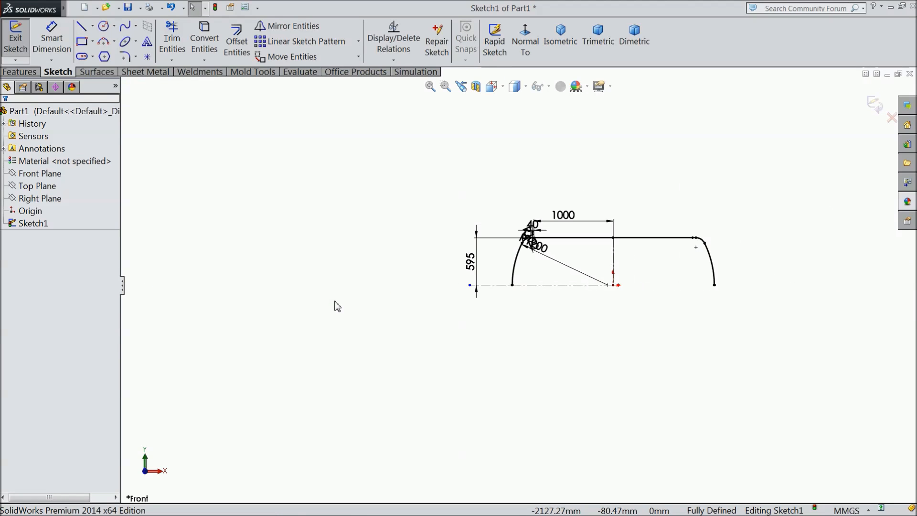
scroll(716, 270, "down", 2)
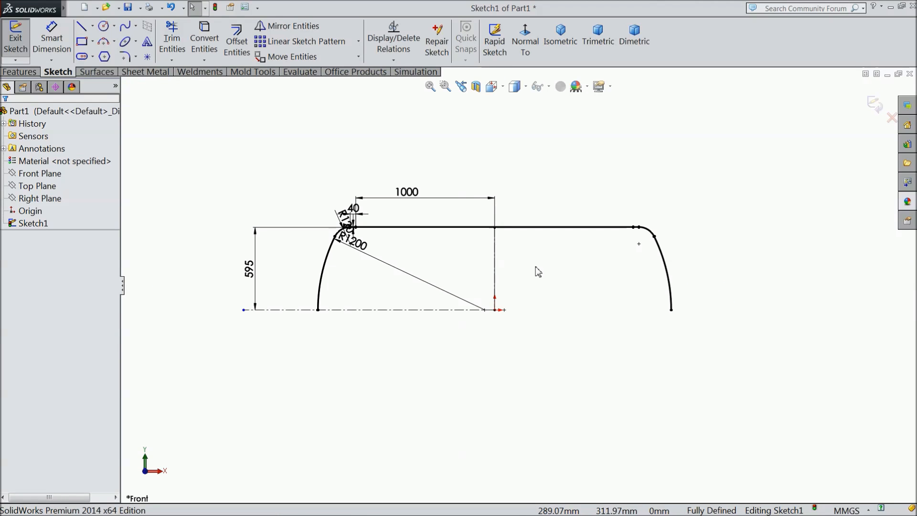
left_click_drag(407, 192, 438, 168)
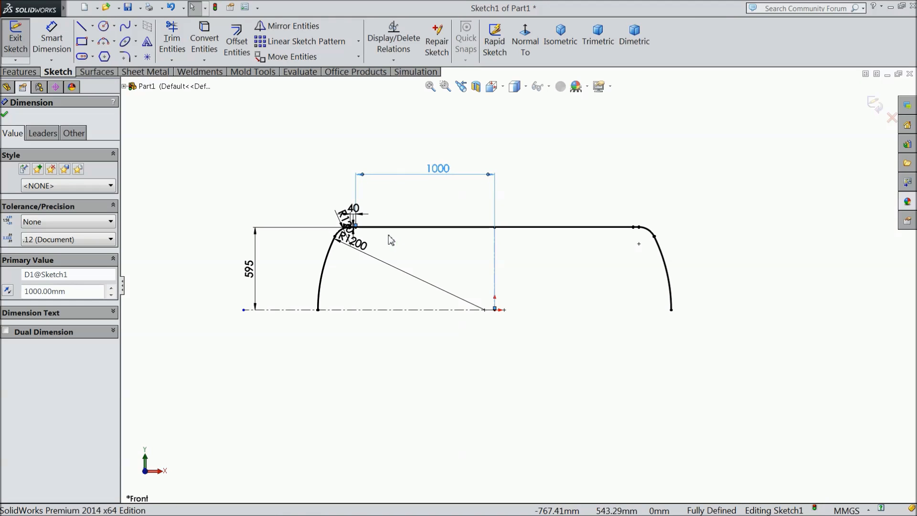
left_click_drag(359, 248, 357, 276)
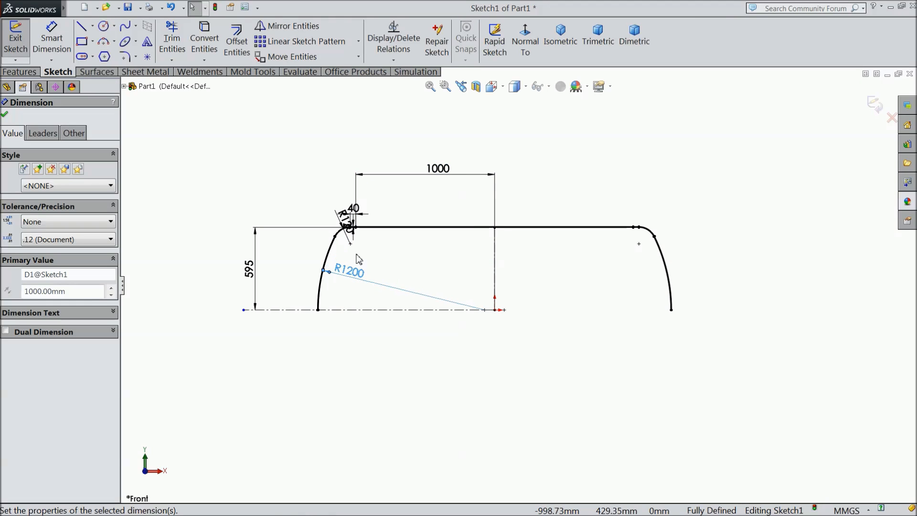
left_click(347, 224)
left_click(313, 192)
scroll(320, 196, "up", 3)
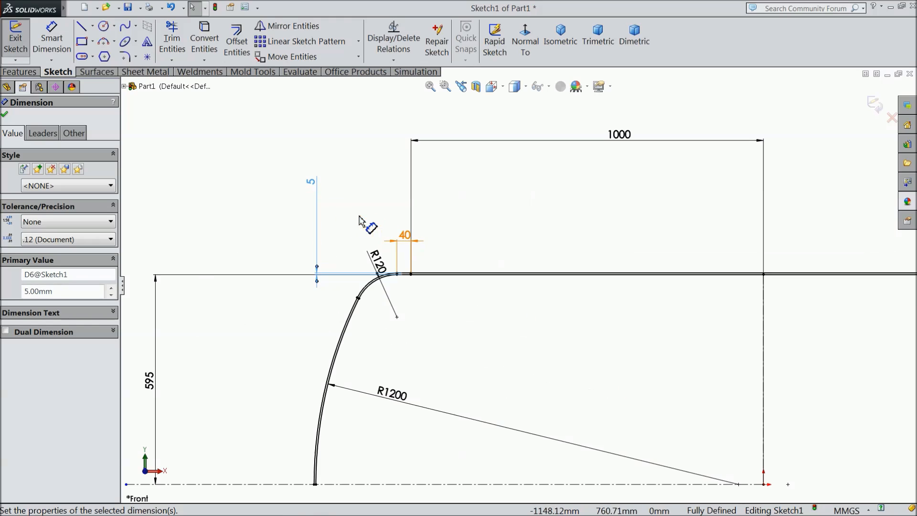
left_click_drag(408, 243, 383, 191)
mouse_move(380, 264)
left_mouse_down()
mouse_move(312, 243)
mouse_move(241, 192)
left_mouse_up()
scroll(274, 272, "down", 6)
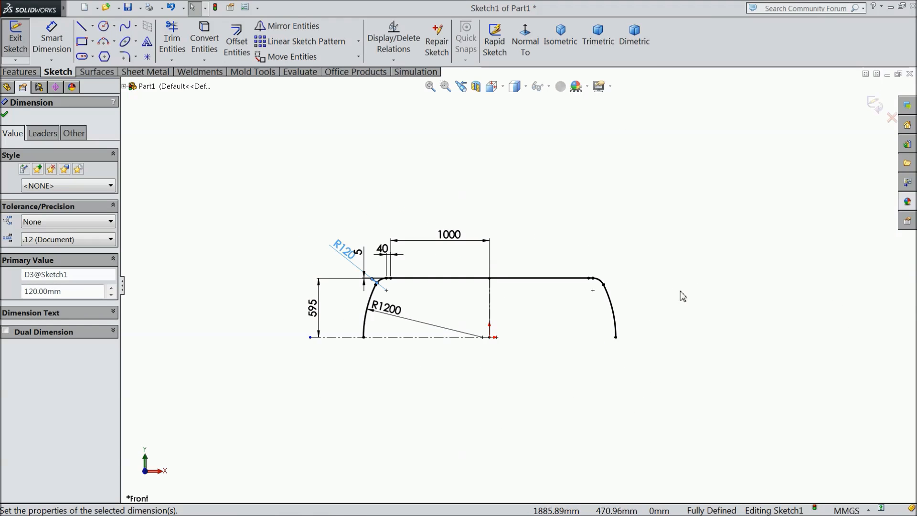
scroll(434, 347, "up", 2)
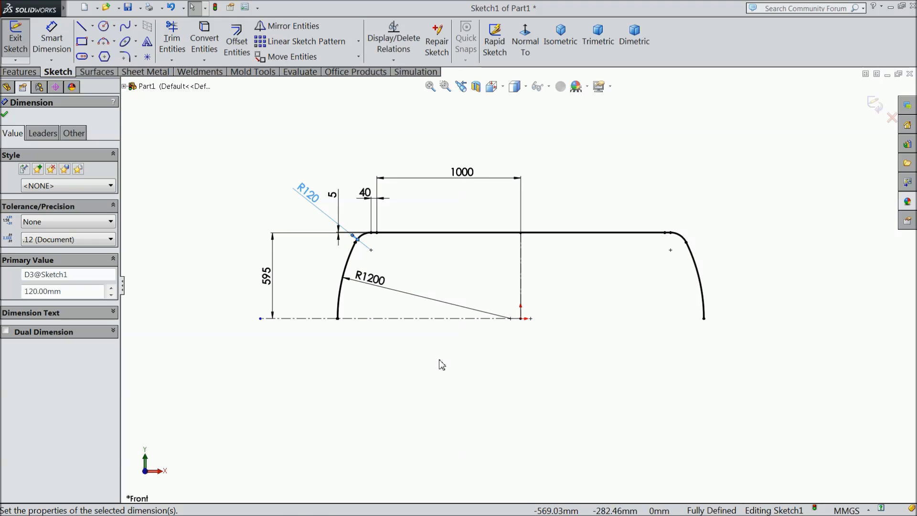
- Revolve the closed wall profile 360 degrees about the horizontal centerline to form the hollow vessel
left_click(20, 71)
left_click(62, 42)
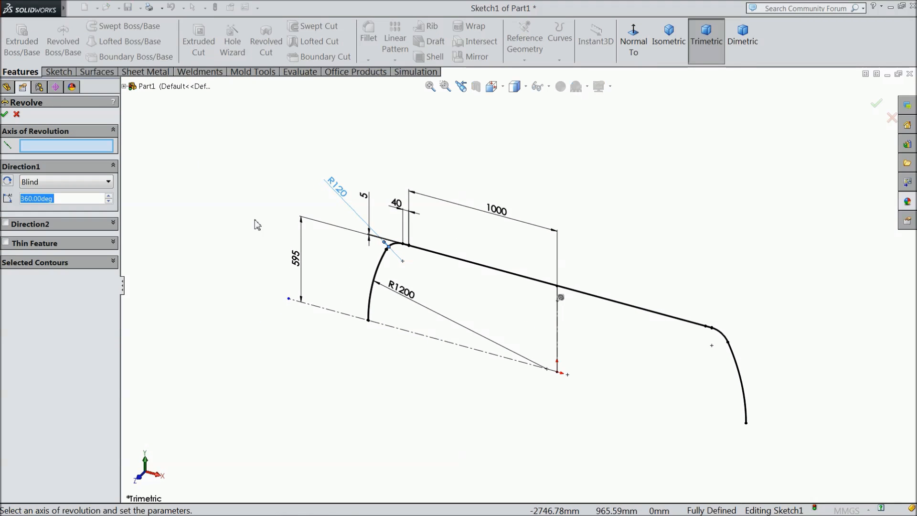
left_click(497, 361)
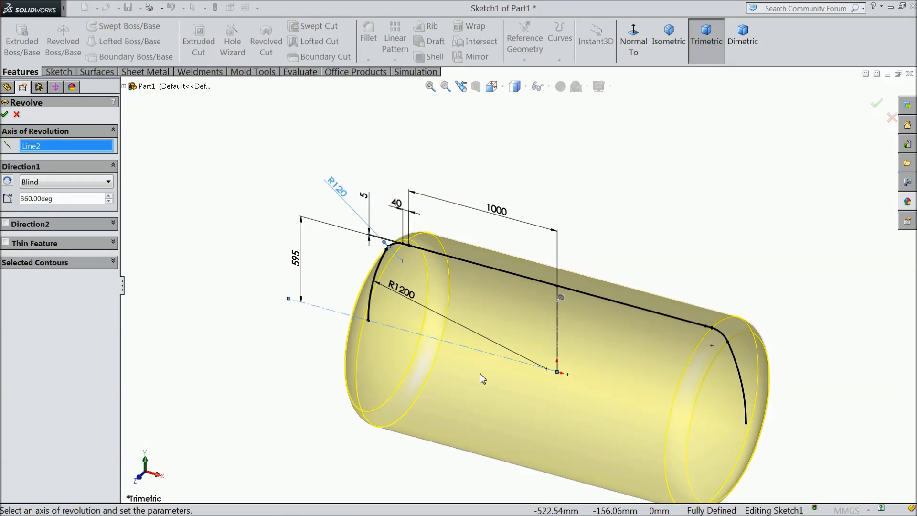
scroll(549, 373, "down", 3)
scroll(604, 371, "up", 3)
scroll(452, 321, "up", 1)
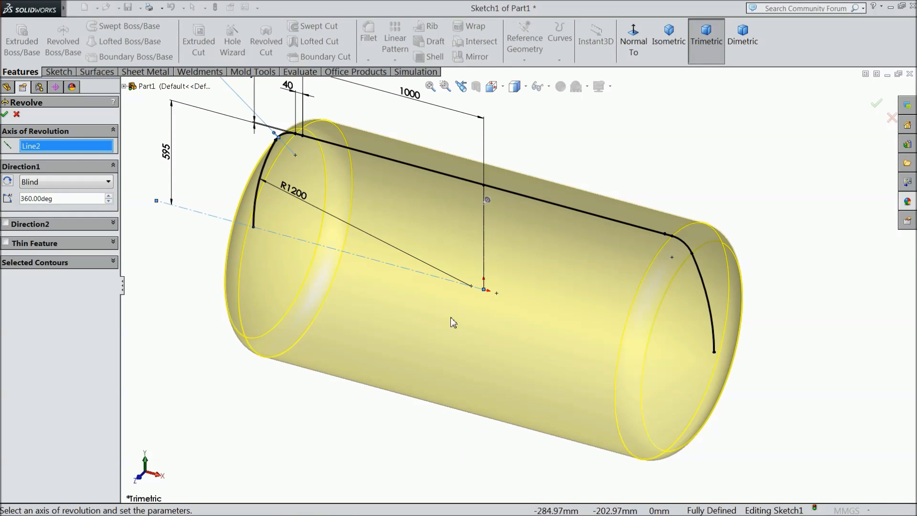
left_click(4, 114)
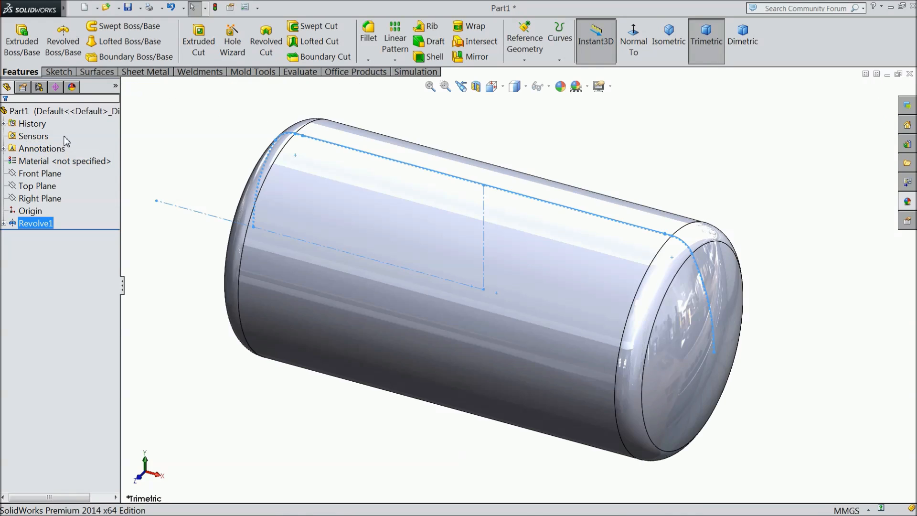
- Apply the polished steel appearance to the whole part
left_click(72, 111)
left_click(908, 202)
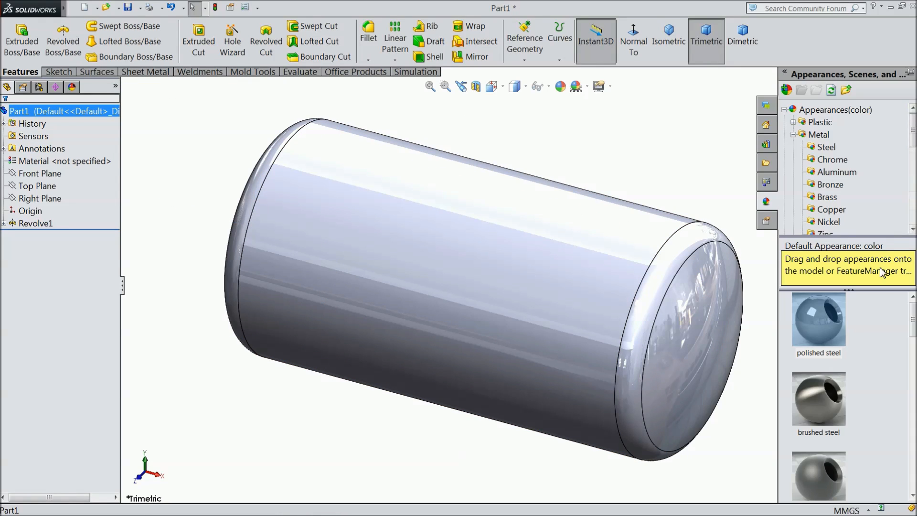
double_click(838, 325)
mouse_move(531, 140)
middle_mouse_down()
mouse_move(609, 147)
mouse_move(653, 163)
mouse_move(530, 152)
middle_mouse_up()
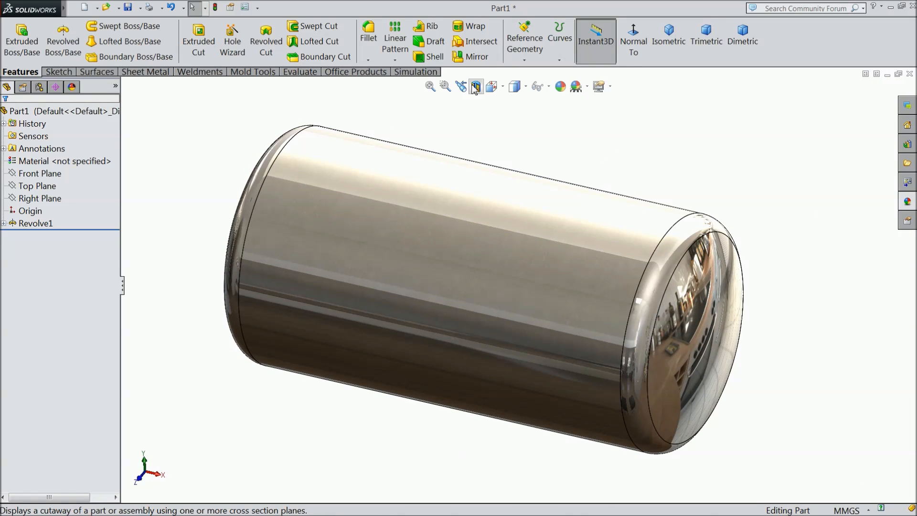
- Inspect the vessel's hollow interior with a section view on the Front Plane, and restore the full view
left_click(476, 87)
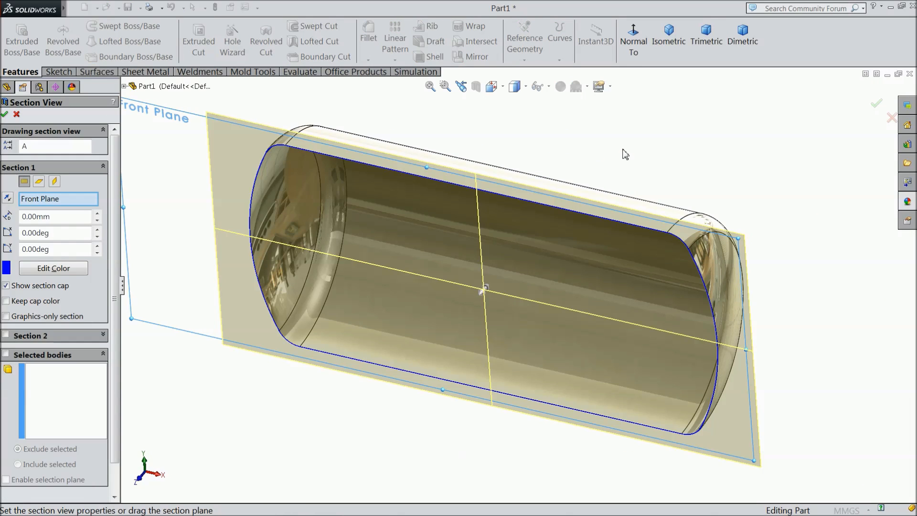
left_click(4, 115)
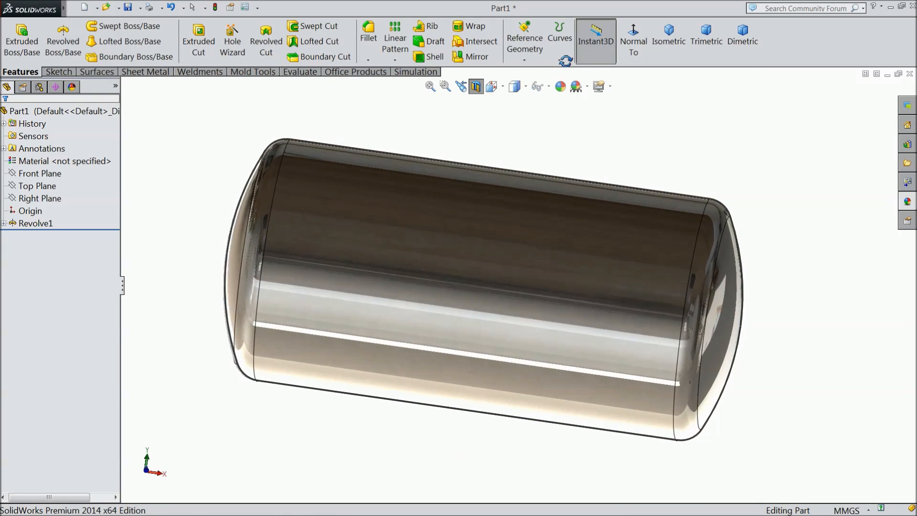
left_click(476, 87)
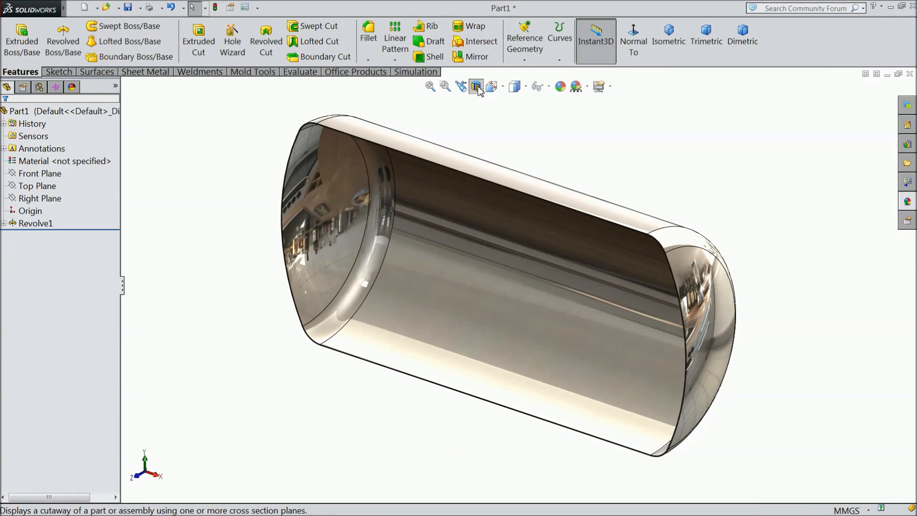
left_click(476, 86)
mouse_move(292, 241)
middle_mouse_down()
mouse_move(313, 193)
mouse_move(301, 228)
middle_mouse_up()
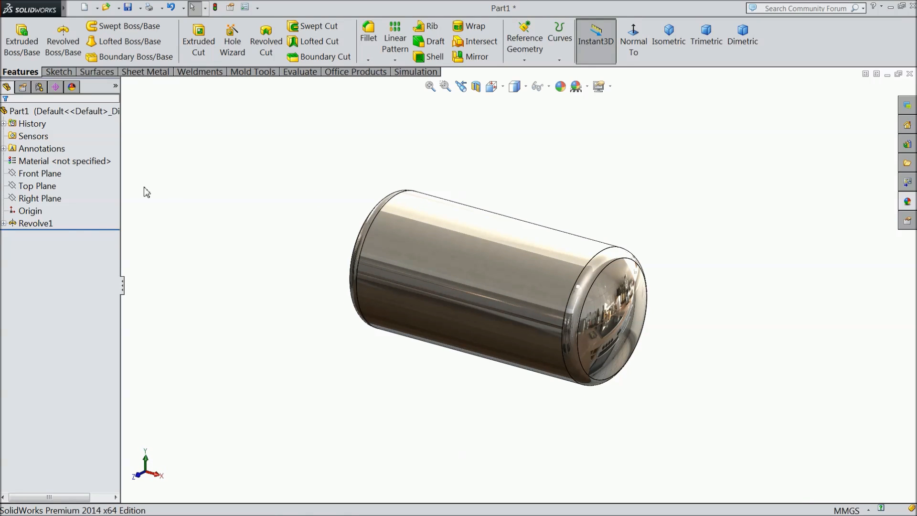
- Create a reference plane offset 740 mm above the Top Plane
left_click(37, 186)
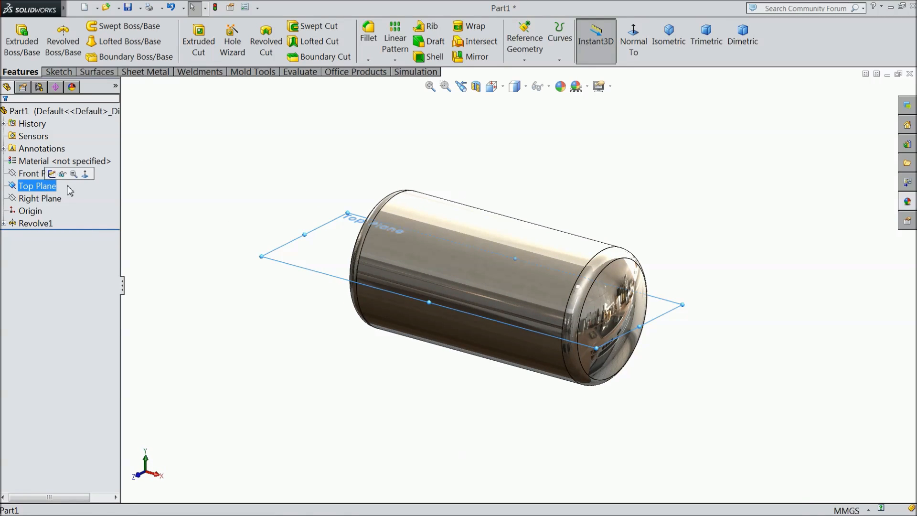
left_click(525, 62)
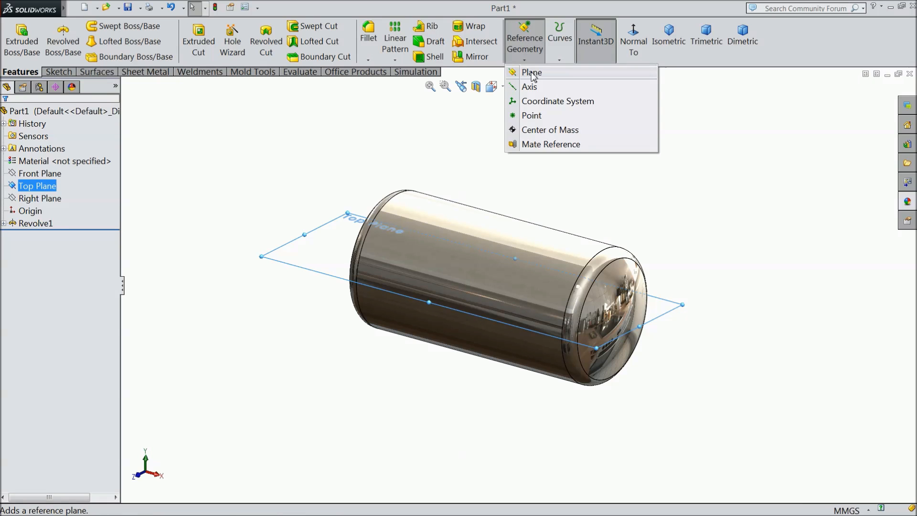
left_click(530, 74)
left_click_drag(64, 269, 26, 267)
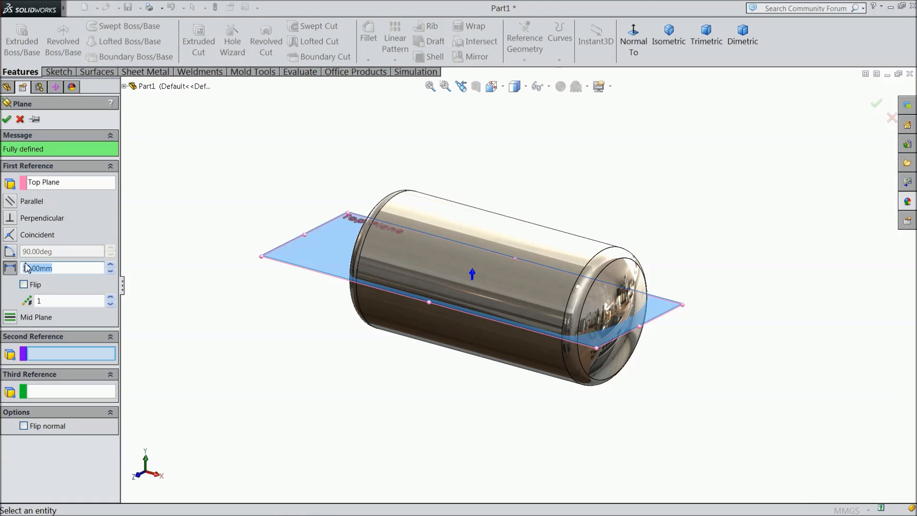
type("7")
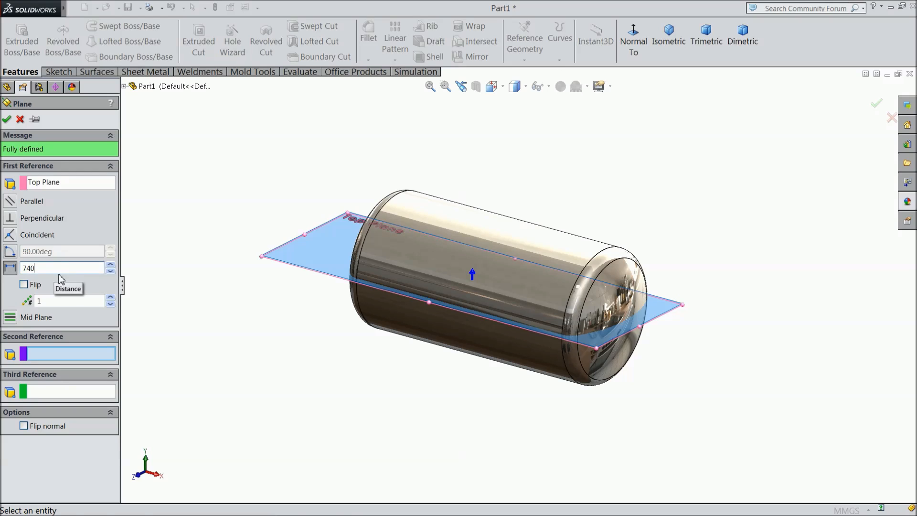
type("40")
key("Return")
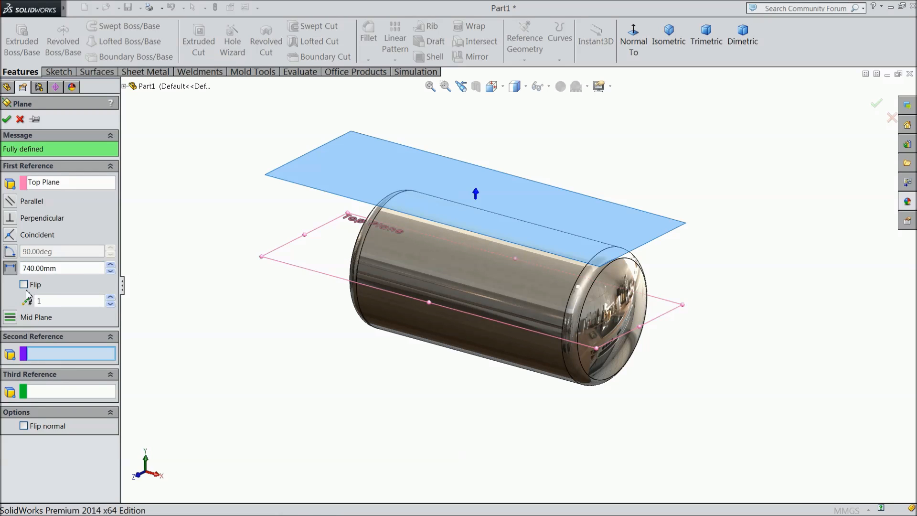
left_click(7, 119)
middle_click_drag(236, 349, 378, 356)
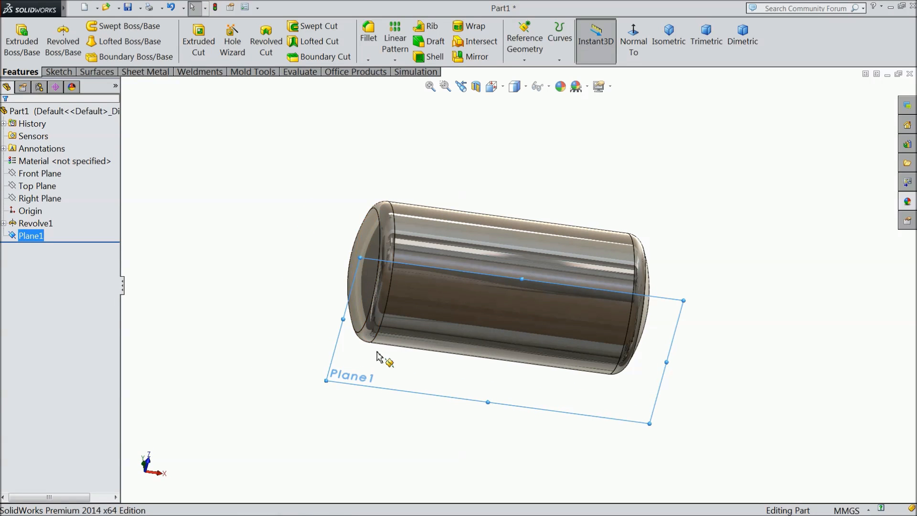
- Start a sketch on the new offset plane and draw a horizontal centerline about 3485 mm long through the origin, past both vessel ends
left_click(58, 72)
left_click(15, 36)
left_click(525, 42)
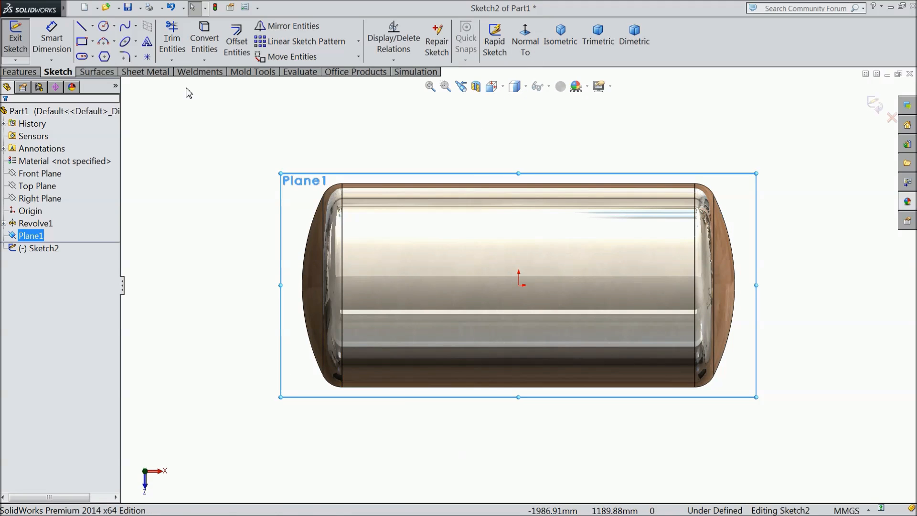
left_click(93, 26)
left_click(108, 56)
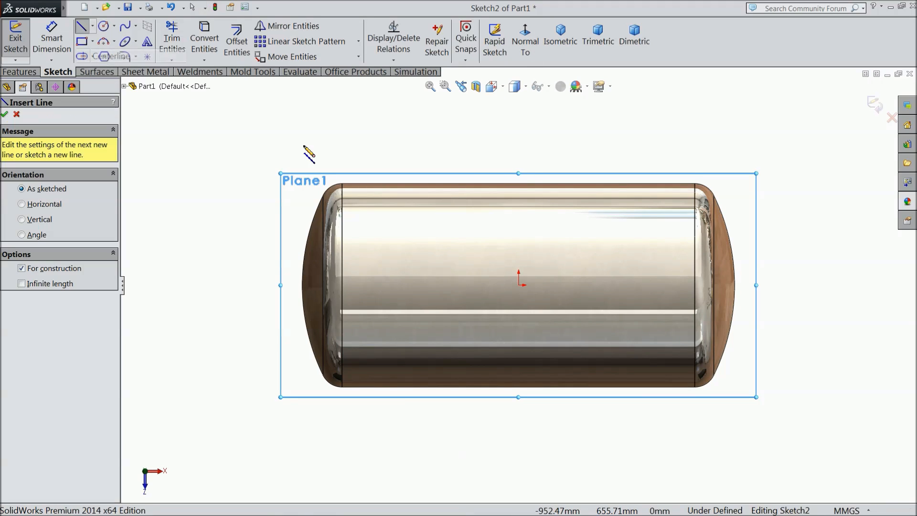
left_click(774, 285)
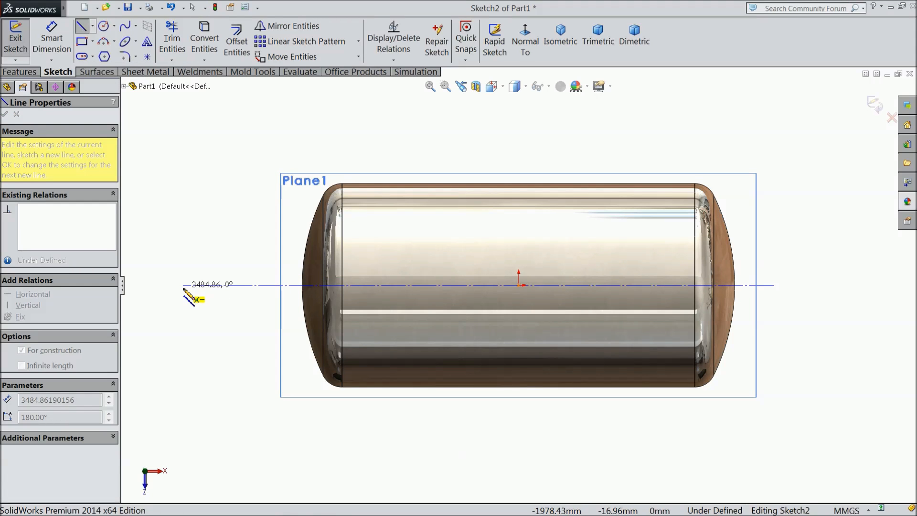
left_click(183, 285)
right_click(181, 268)
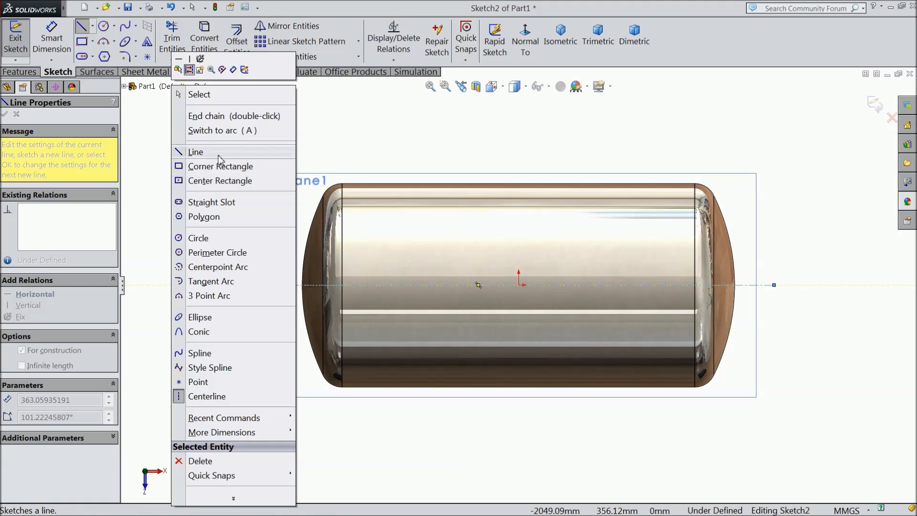
left_click(223, 95)
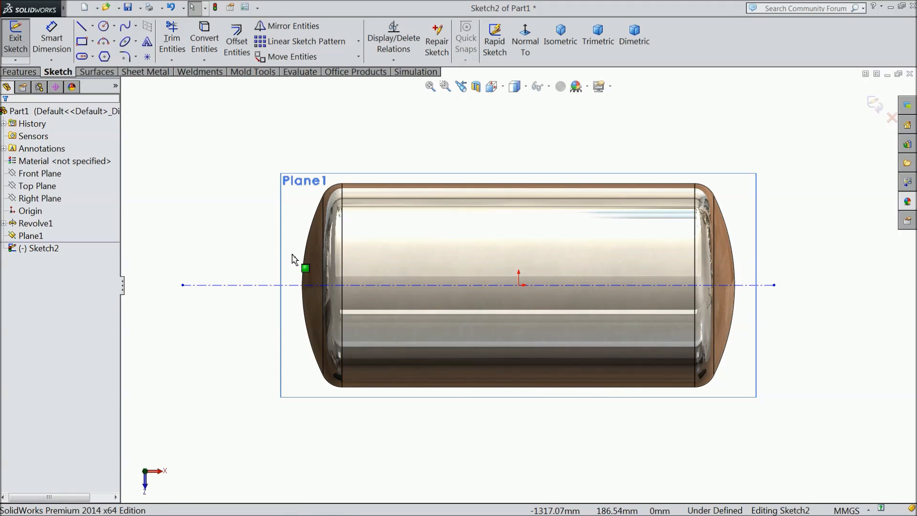
- Sketch four circles centered along the centerline, from left to right with radii of about 66, 64, 83 and 59 mm
left_click(105, 26)
scroll(550, 313, "down", 3)
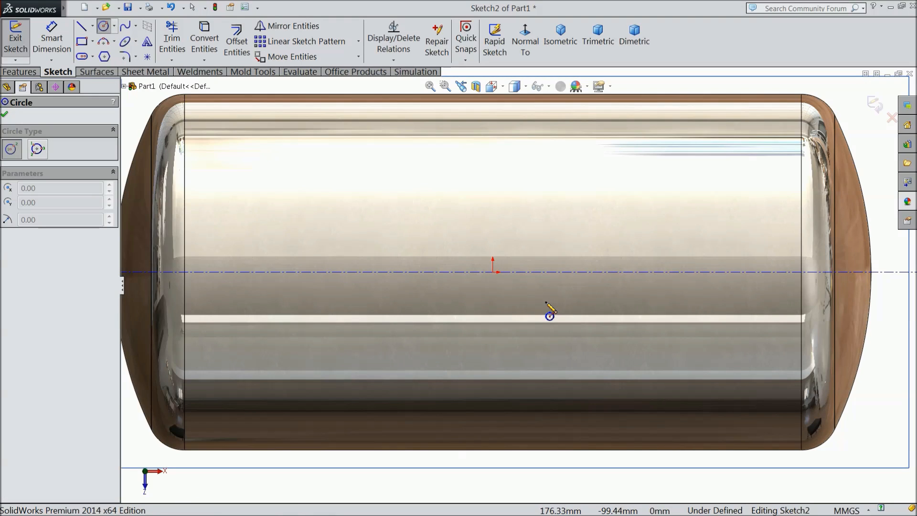
left_click(258, 272)
left_click(265, 291)
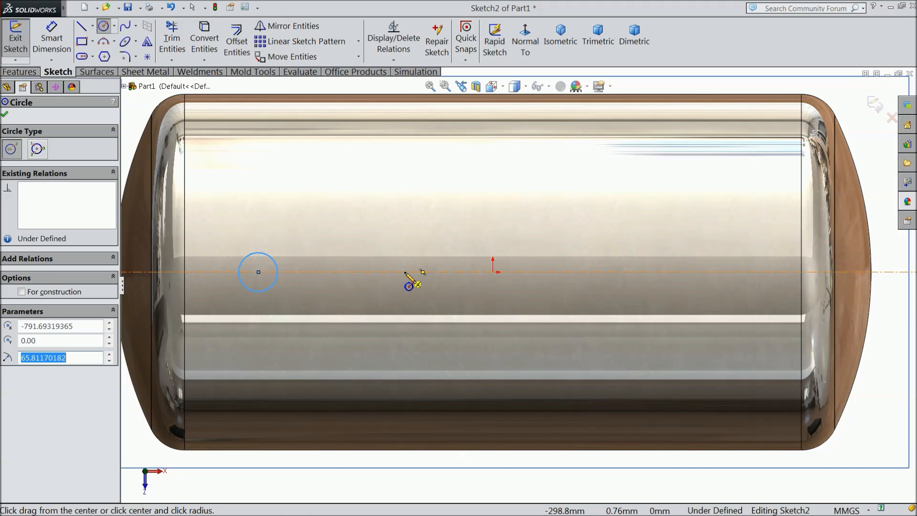
left_click(403, 272)
left_click(406, 291)
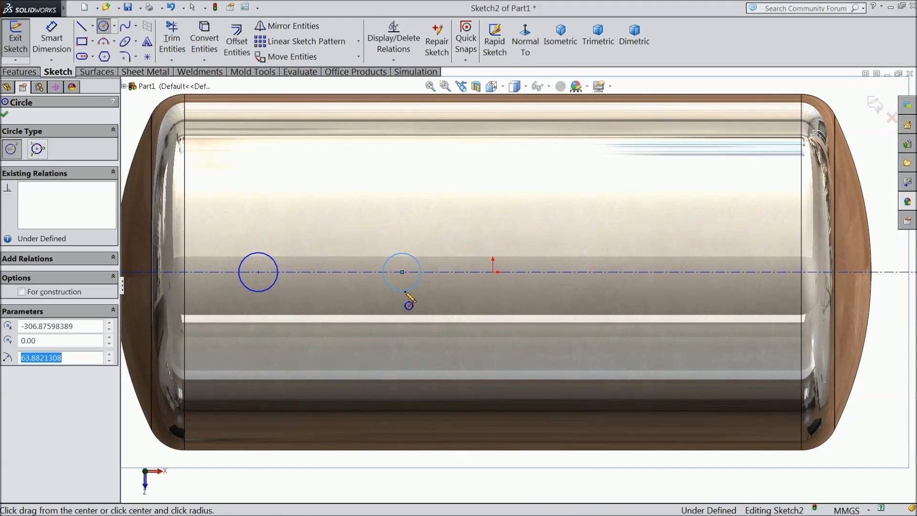
left_click(579, 272)
left_click(589, 294)
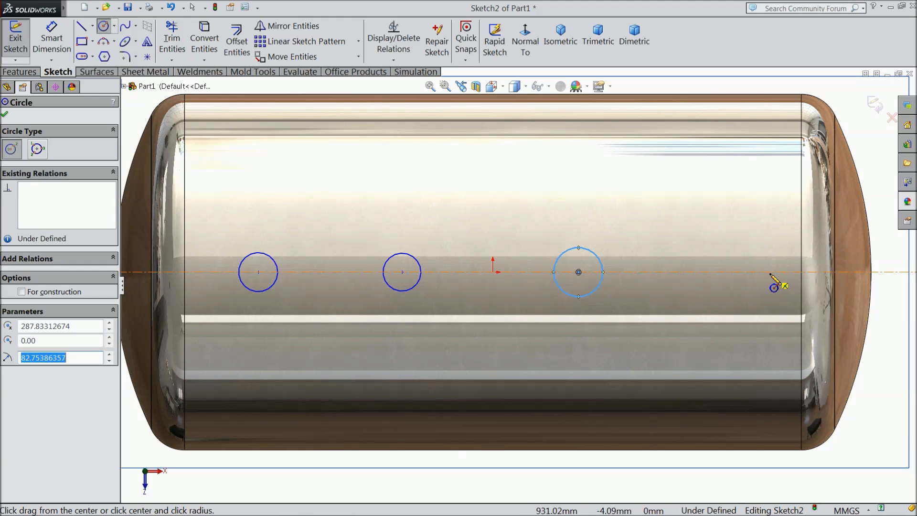
left_click(711, 272)
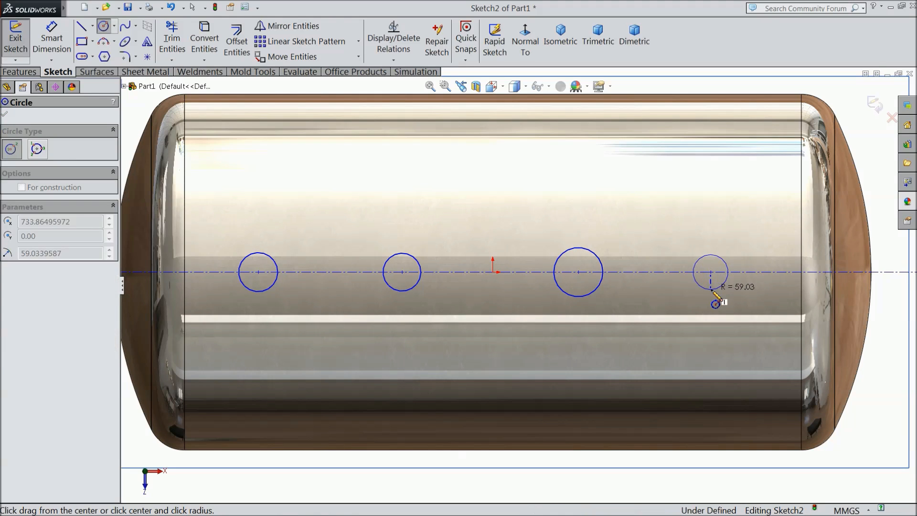
left_click(717, 289)
- Dimension the leftmost circle's diameter at 114 mm
left_click(52, 39)
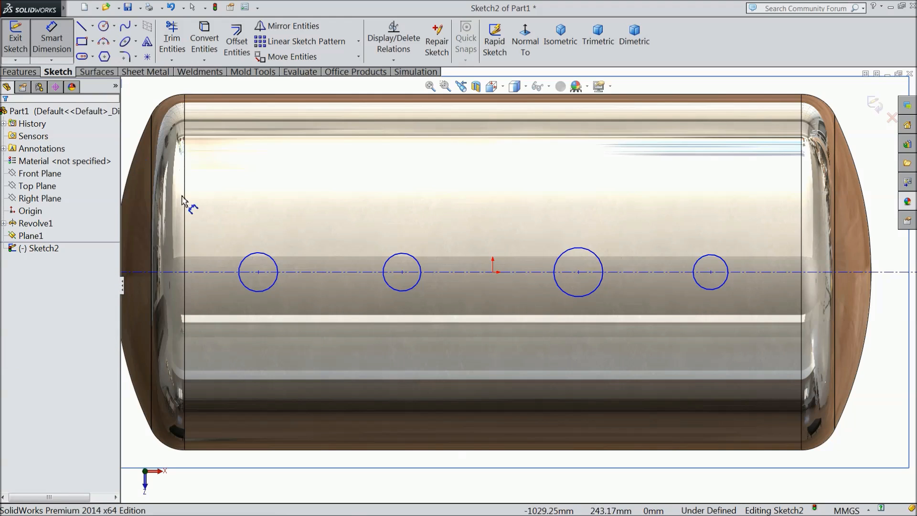
scroll(185, 198, "down", 3)
scroll(291, 262, "up", 1)
scroll(297, 277, "up", 1)
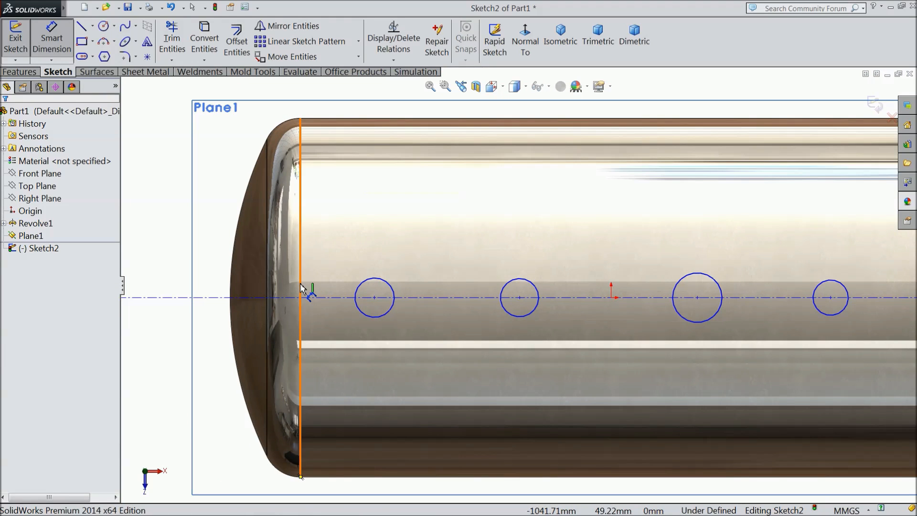
left_click(373, 282)
left_click(370, 241)
type("114")
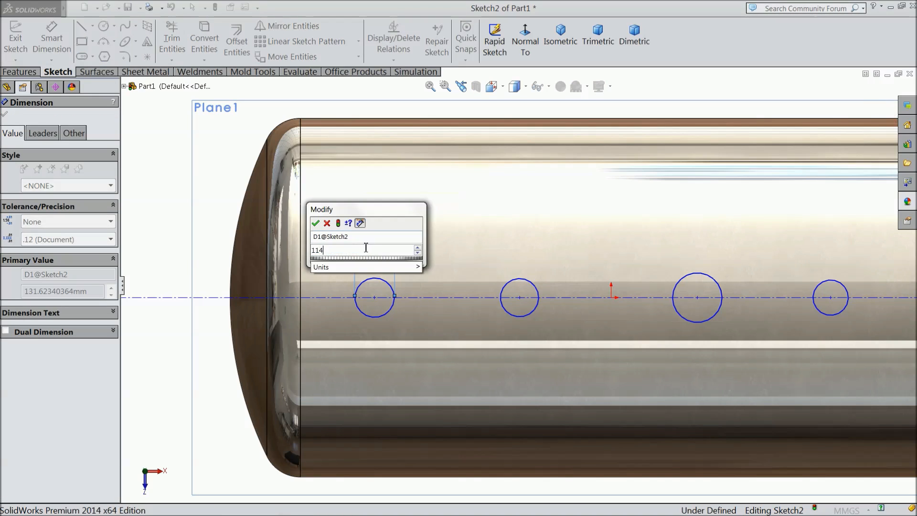
left_click(316, 223)
scroll(532, 348, "up", 2)
scroll(554, 281, "down", 2)
key("Escape")
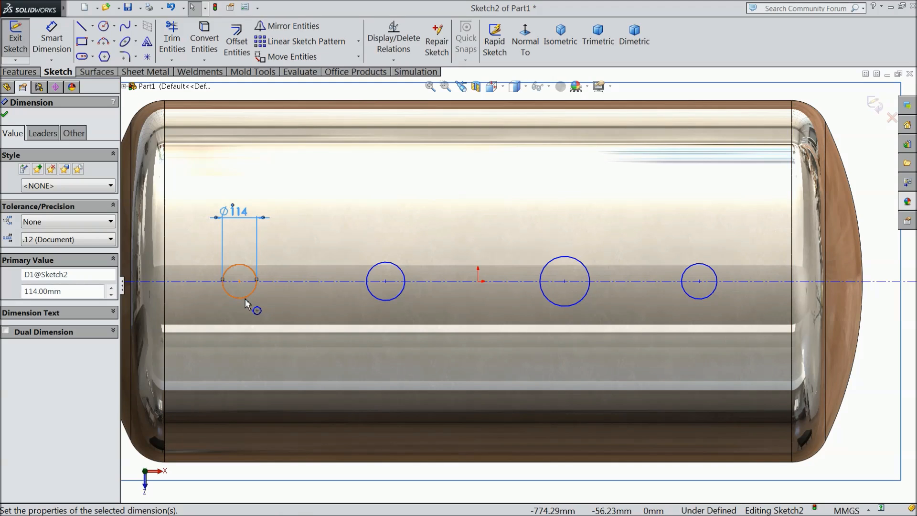
left_click(246, 300)
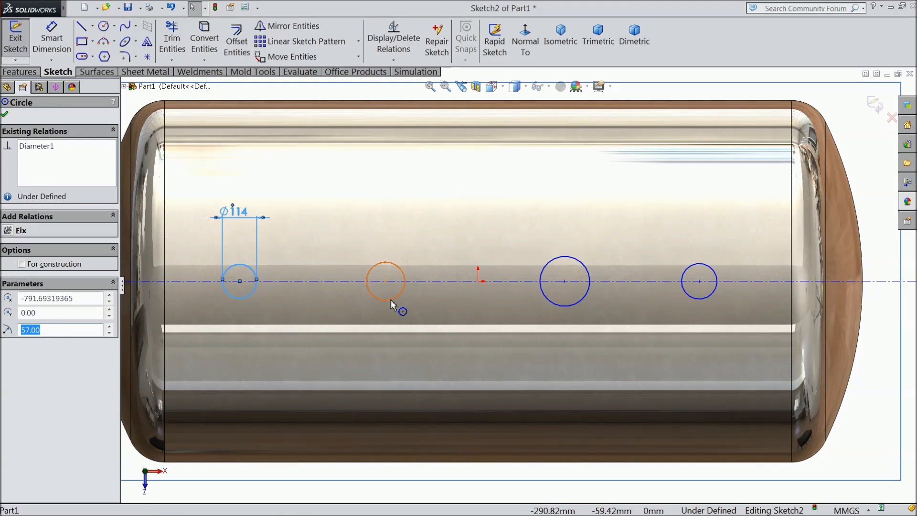
left_click(390, 301, "ctrl")
left_click(702, 299, "ctrl")
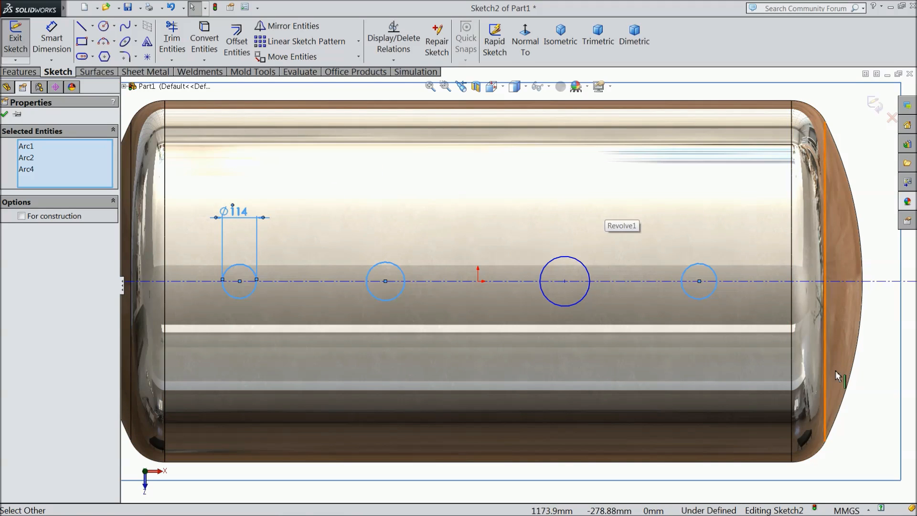
left_click(867, 389)
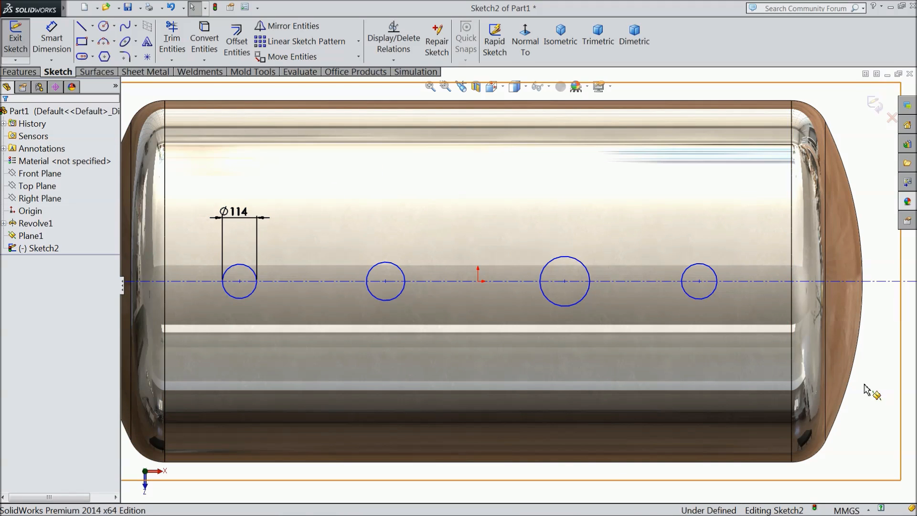
- Add an Equal relation between the leftmost, second and rightmost circles
left_click(248, 302)
left_click(399, 303, "ctrl")
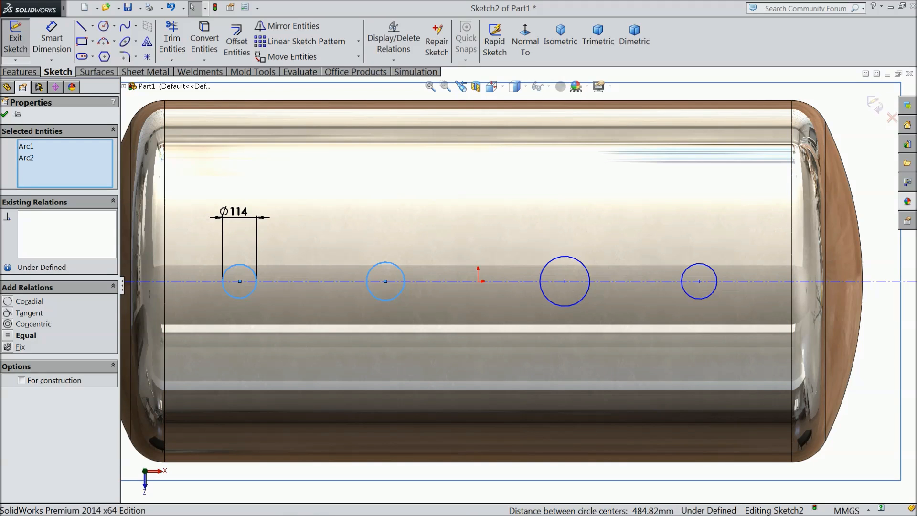
left_click(701, 300, "ctrl")
left_click(22, 328)
- Dimension the leftmost circle's center at 198 mm from the left edge of the vessel's cylindrical section
left_click(51, 41)
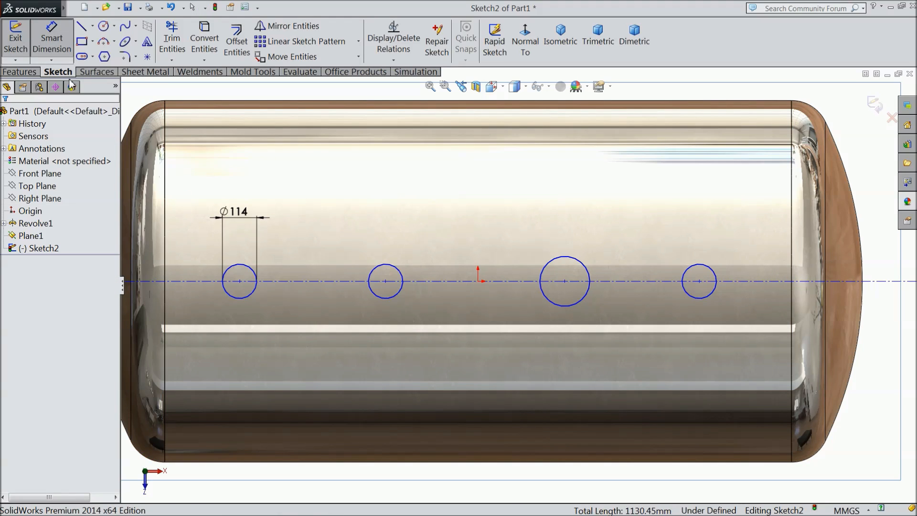
key("f")
left_click(283, 296)
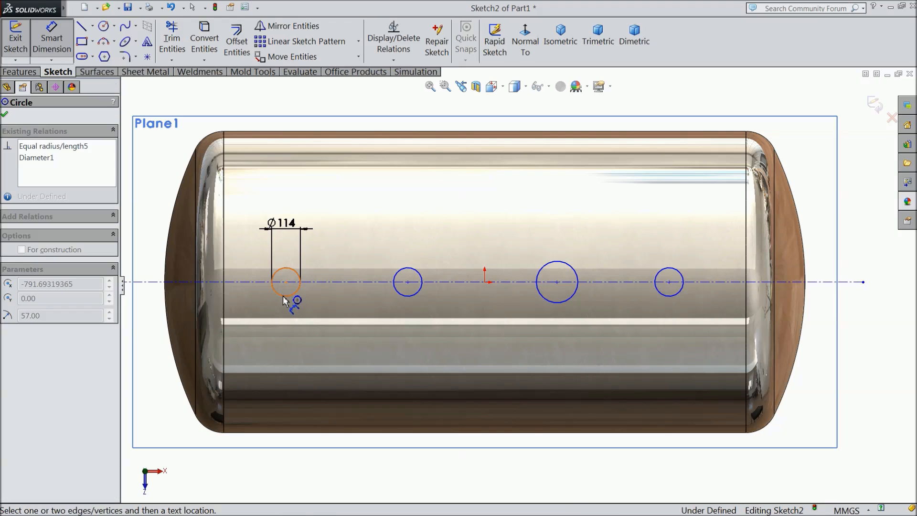
left_click(224, 260)
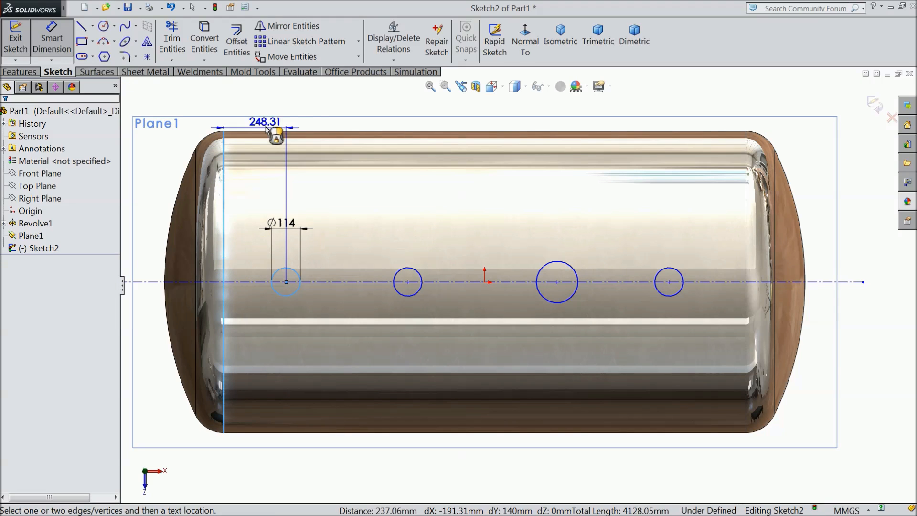
left_click(264, 112)
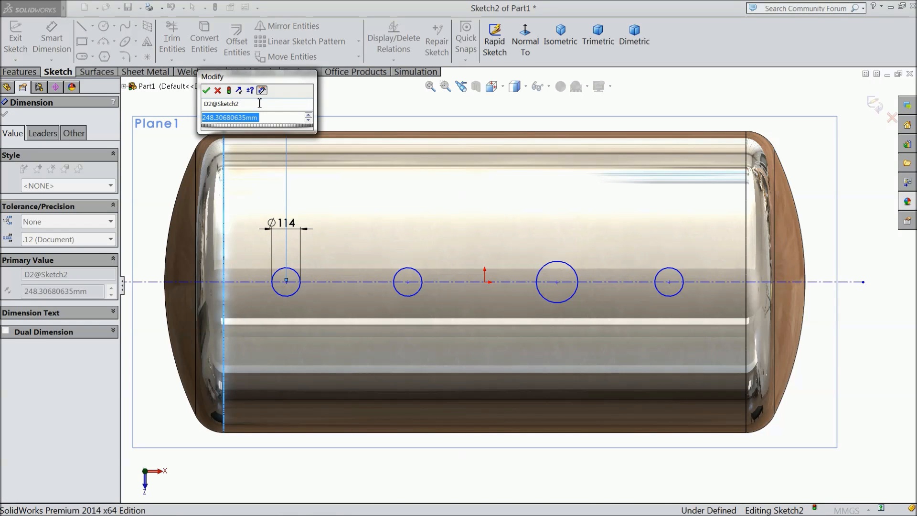
type("198")
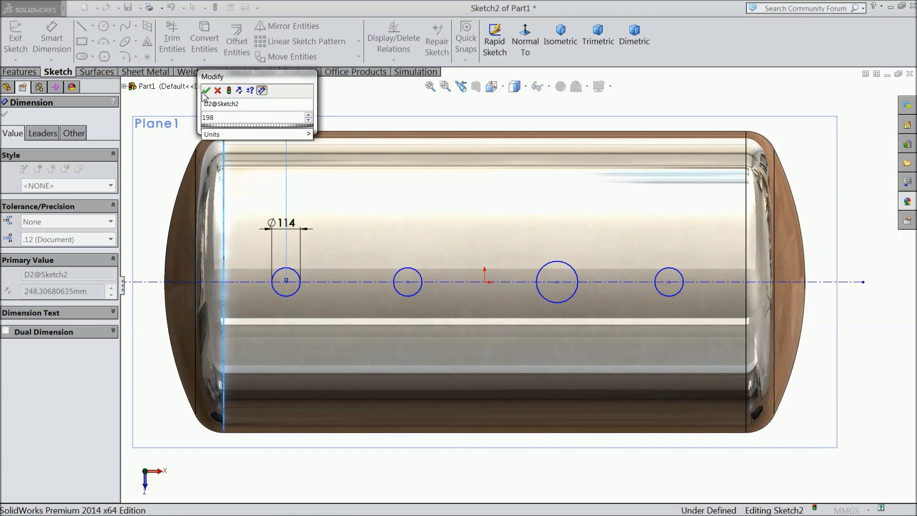
left_click(206, 90)
- Set the center distance between the leftmost and second circles to 600 mm
scroll(392, 292, "down", 3)
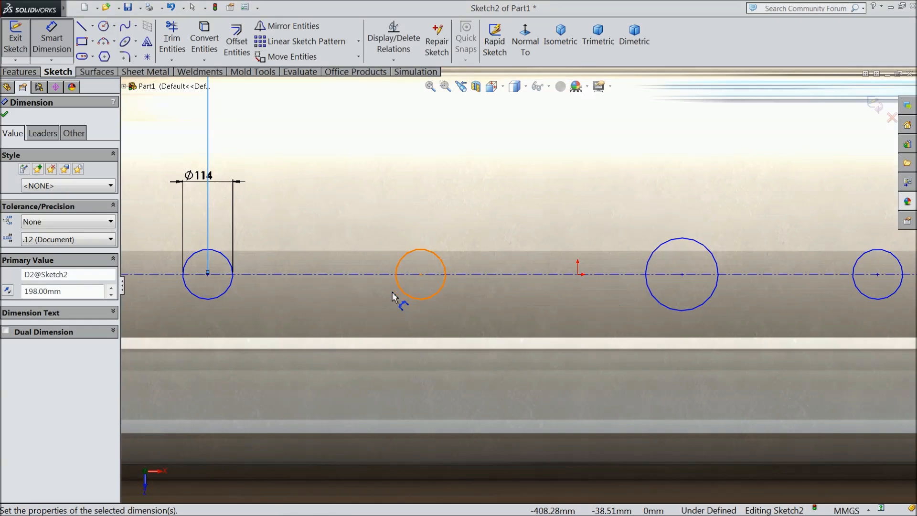
left_click(425, 305)
left_click(227, 285)
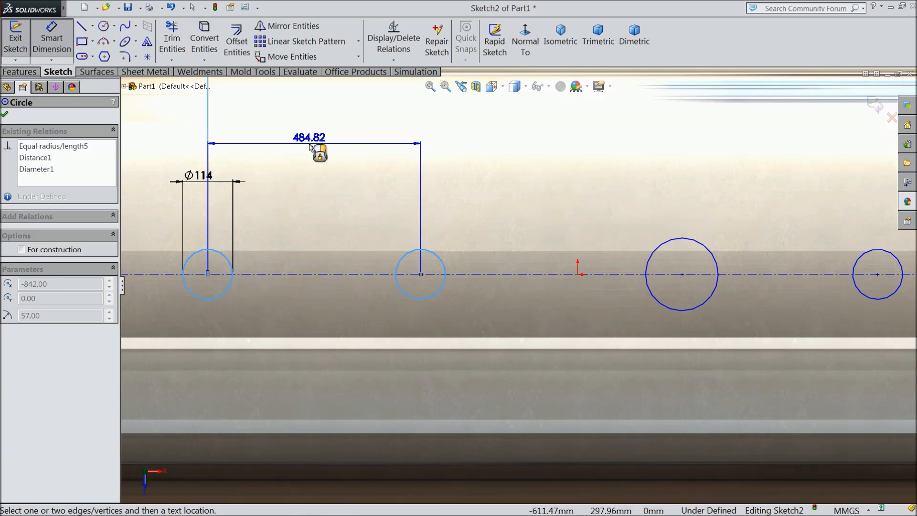
left_click(310, 146)
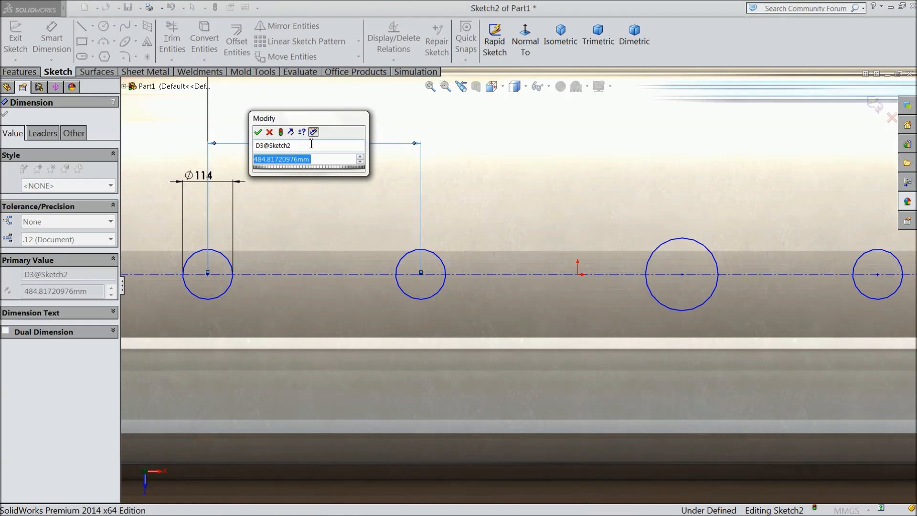
type("600")
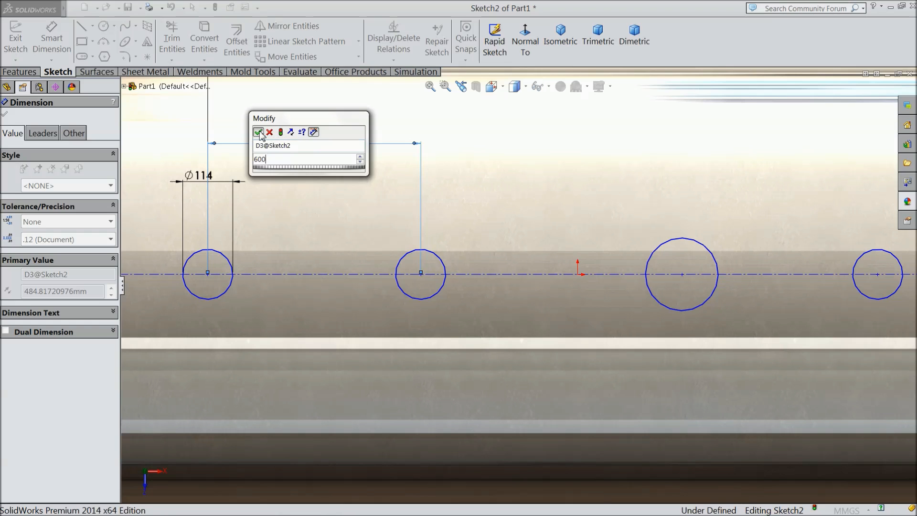
left_click(258, 132)
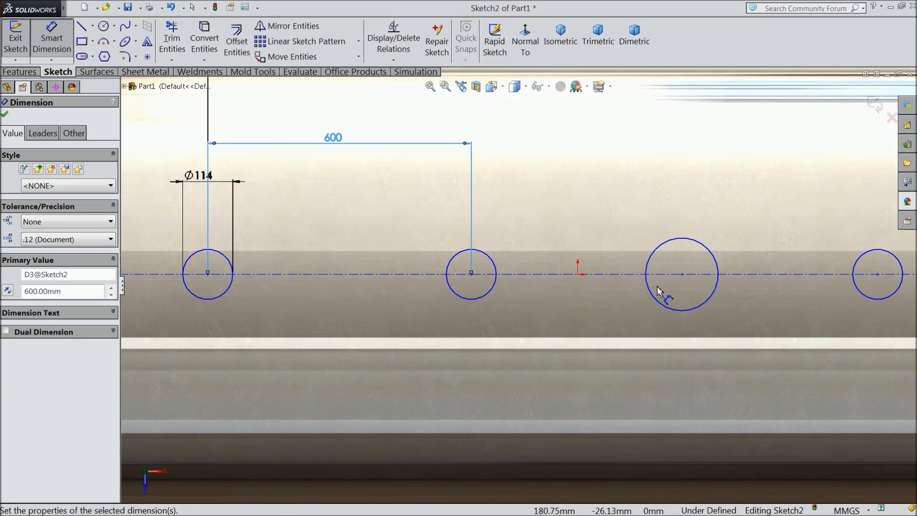
- Set the center distance between the second circle and the large third circle to 400 mm
left_click(658, 256)
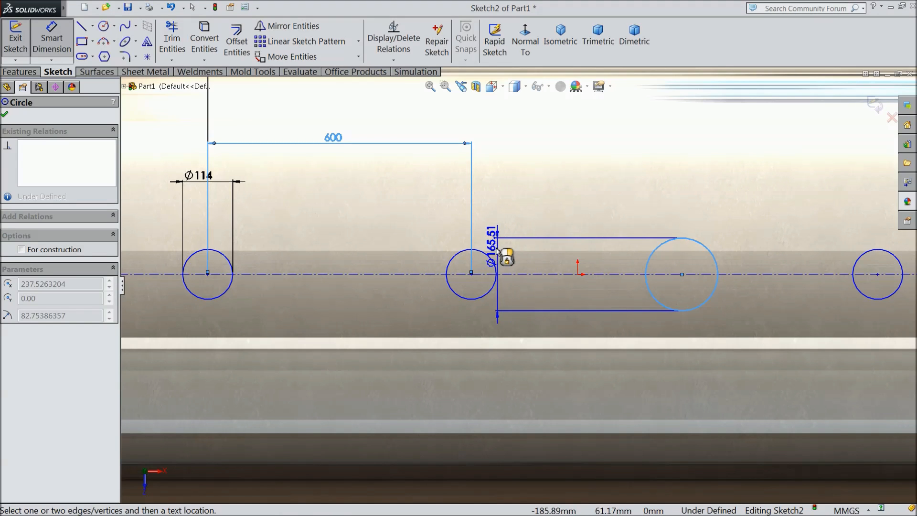
left_click(487, 258)
left_click(542, 176)
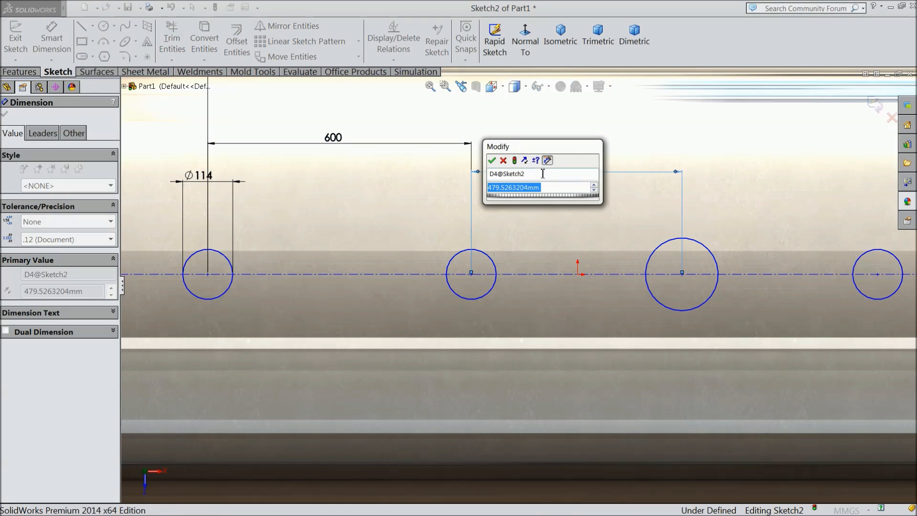
type("400")
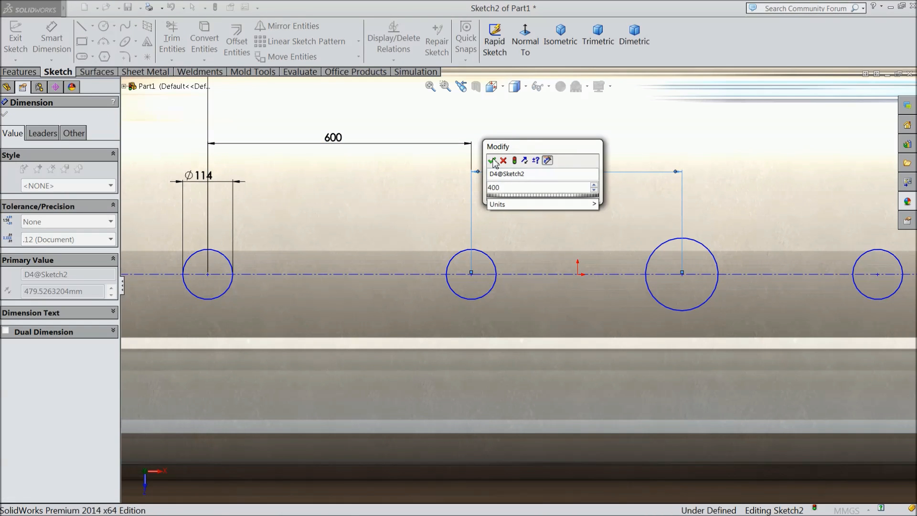
key("Return")
- Set the center distance between the large third circle and the rightmost circle to 520 mm
scroll(750, 297, "up", 3)
scroll(774, 276, "down", 3)
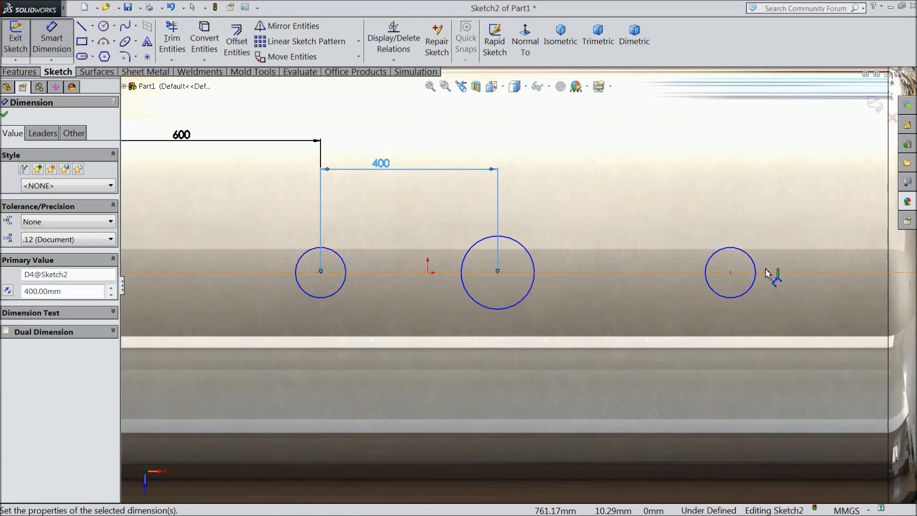
left_click(744, 255)
left_click(535, 270)
left_click(593, 178)
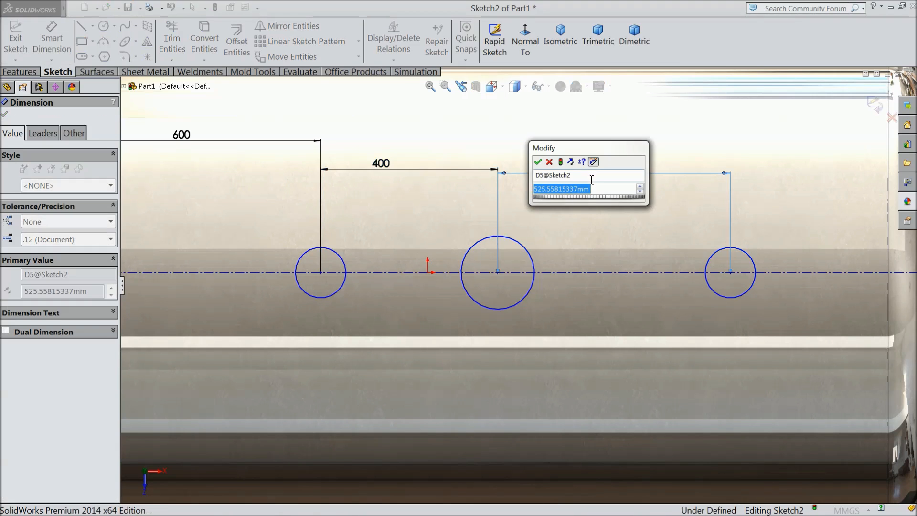
type("520")
left_click(538, 162)
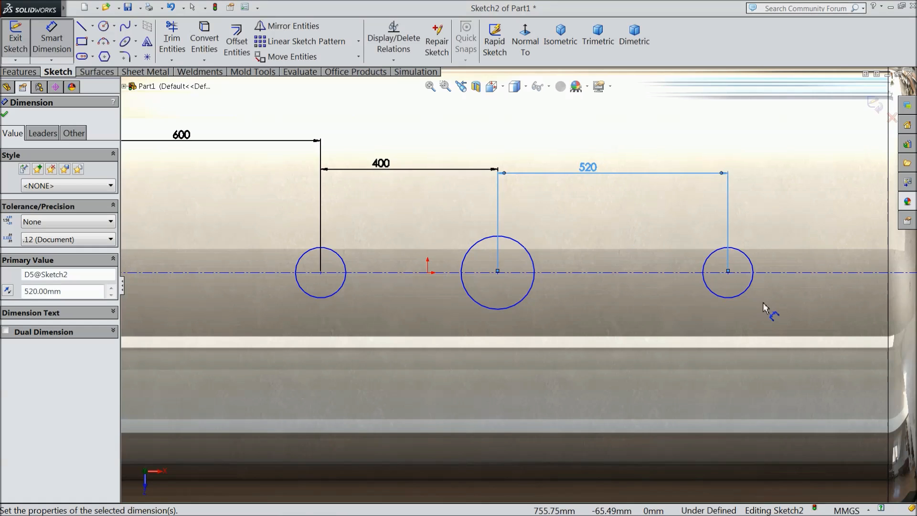
- Try to dimension the rightmost circle's center at 170 mm from the cylindrical section's right edge, and delete that dimension
key("z")
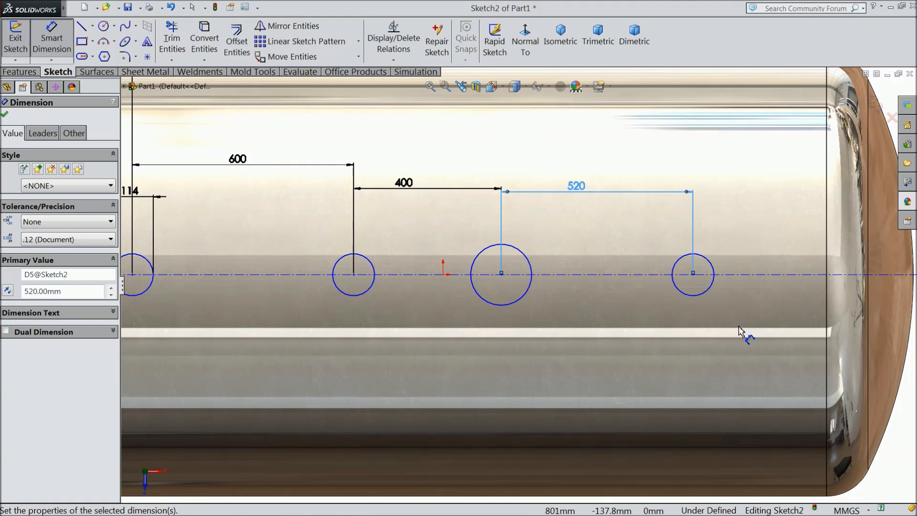
scroll(736, 312, "up", 1)
scroll(707, 300, "down", 3)
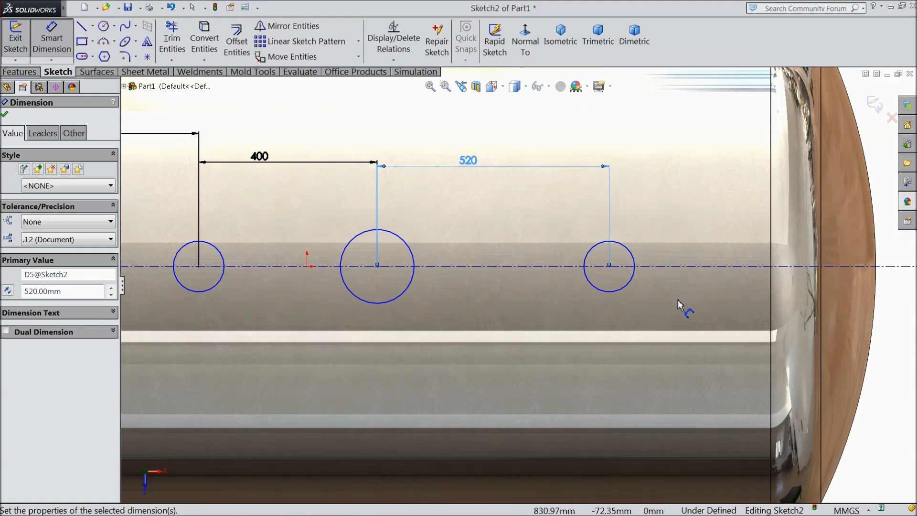
left_click(630, 287)
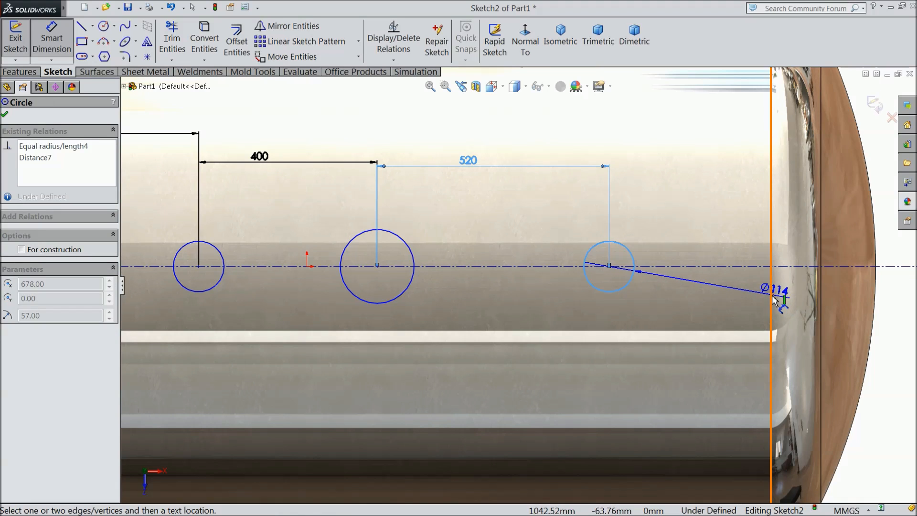
left_click(772, 299)
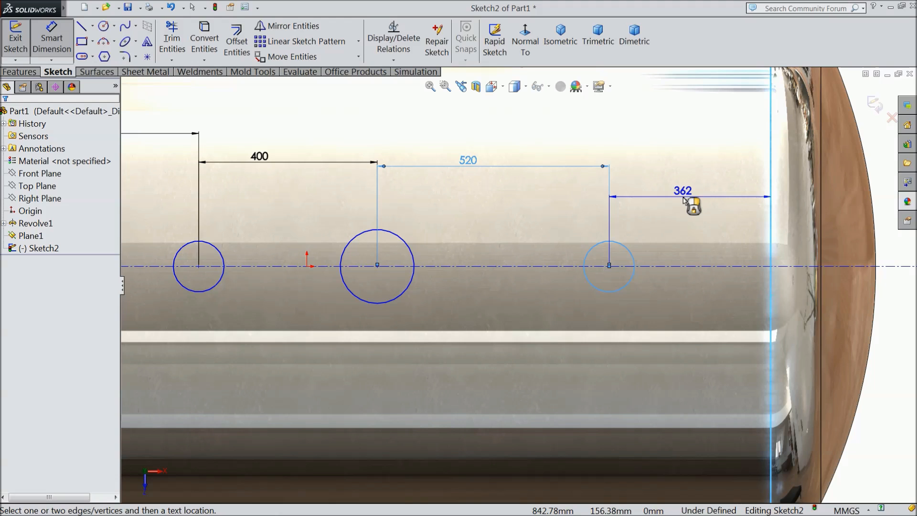
left_click(684, 198)
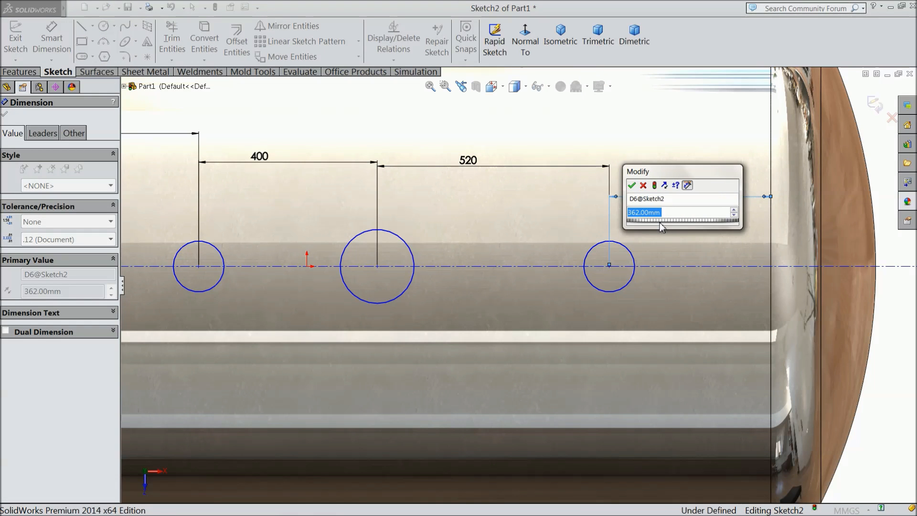
type("170")
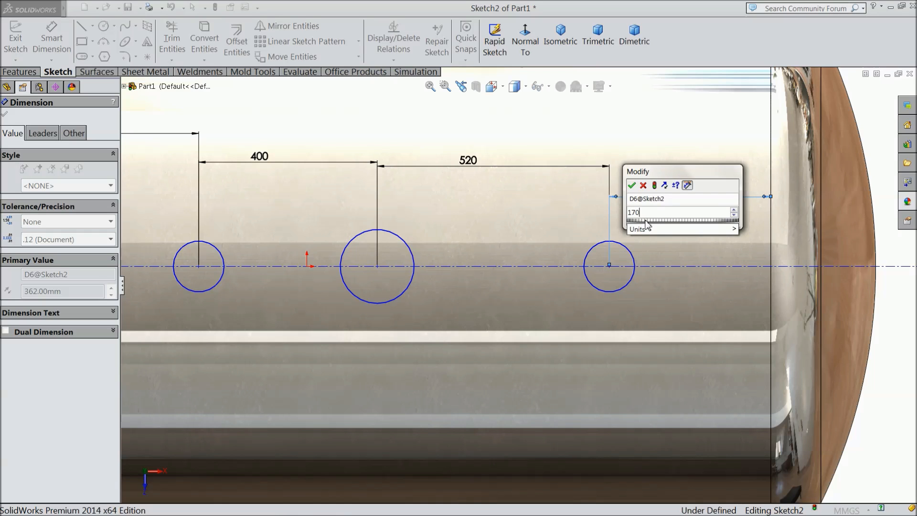
left_click(633, 186)
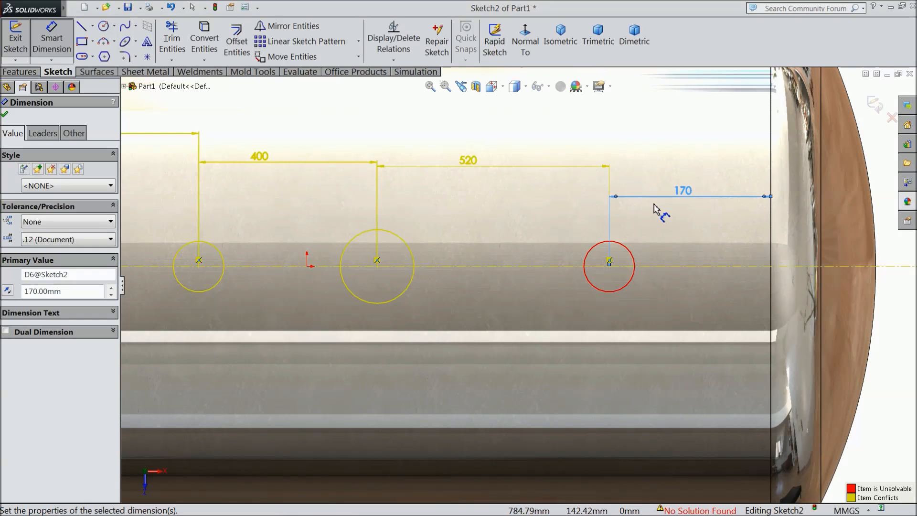
key("Delete")
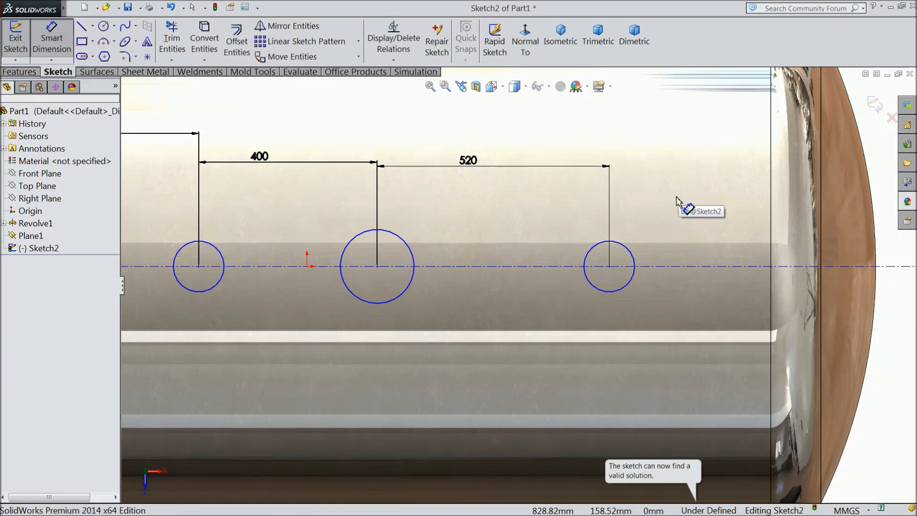
- Delete the 520 mm center distance and dimension the rightmost circle's center 170 mm from the cylindrical section's right edge
left_click(469, 162)
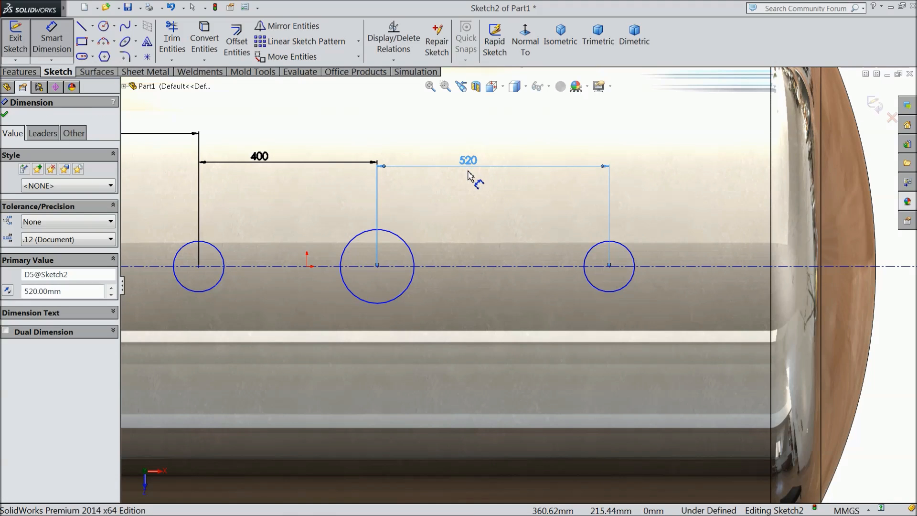
key("Delete")
left_click(632, 275)
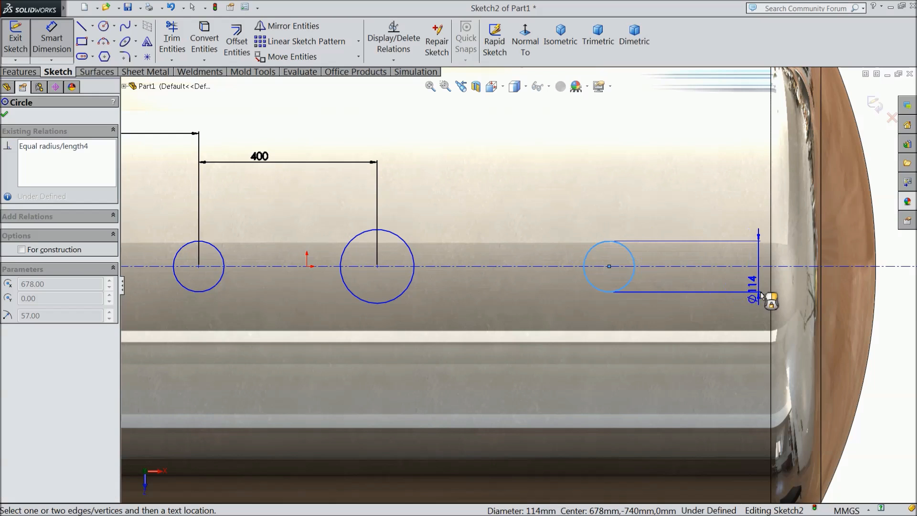
left_click(771, 297)
left_click(682, 196)
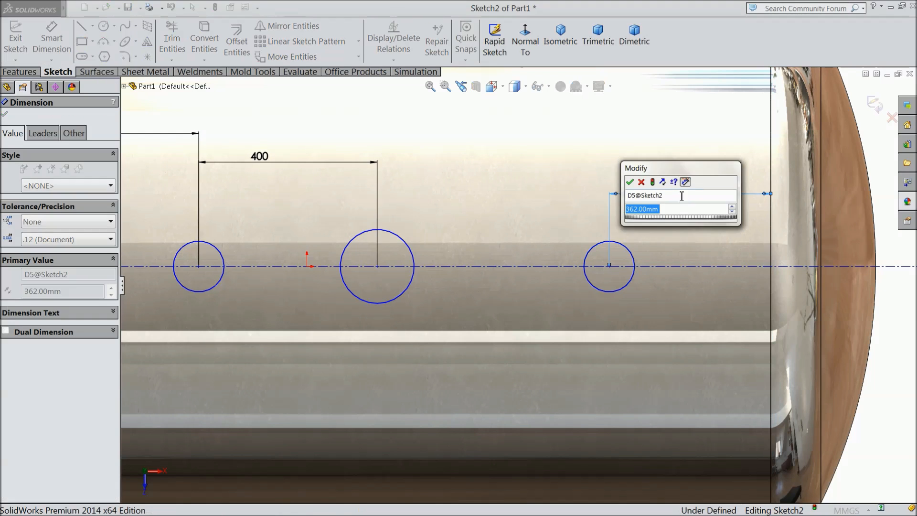
type("170")
left_click(630, 181)
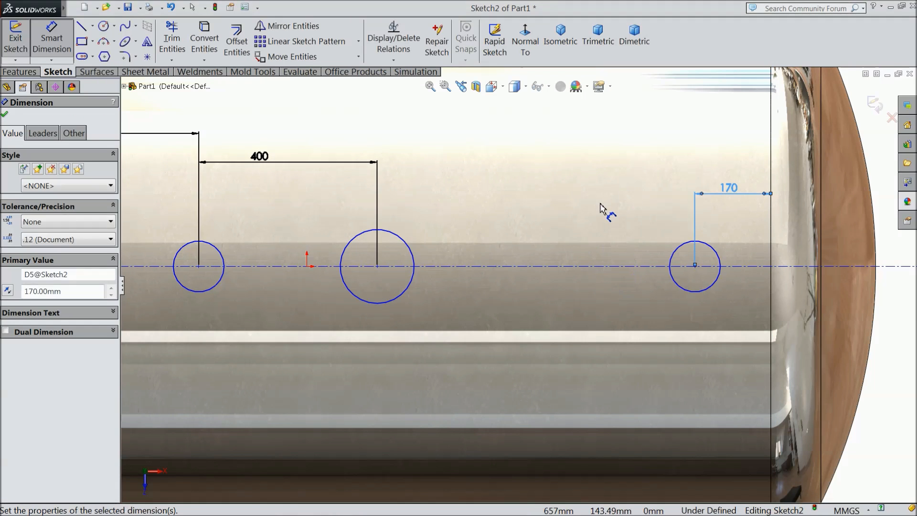
scroll(559, 232, "up", 3)
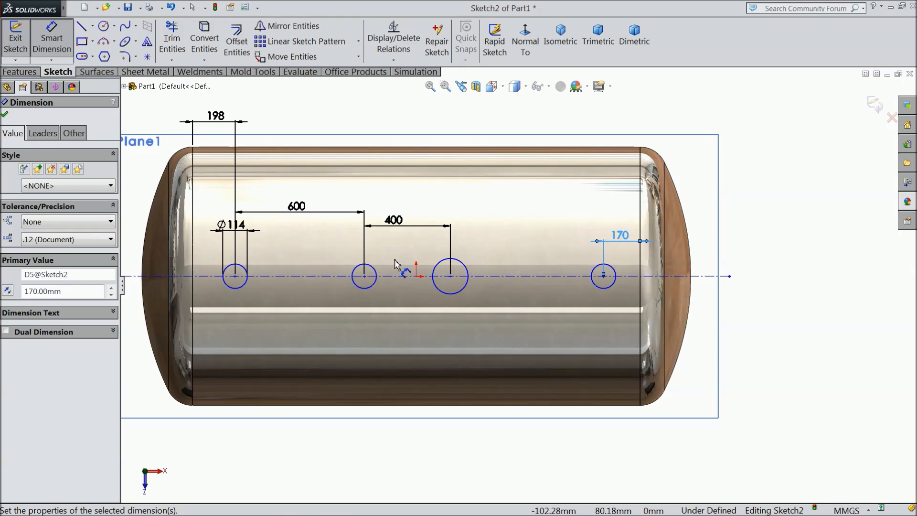
scroll(325, 253, "down", 1)
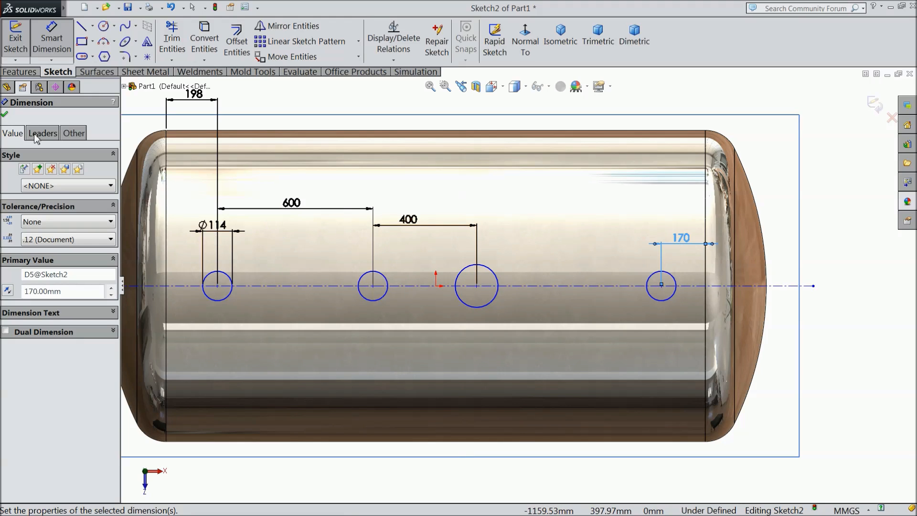
left_click(6, 116)
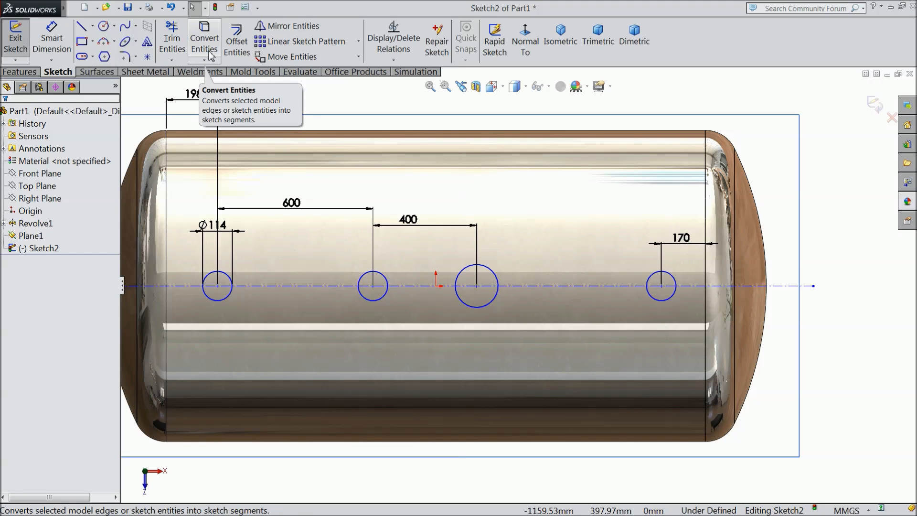
- Offset the three small nozzle circles inward by 3.6 mm, with dimensions added
left_click(237, 42)
scroll(265, 306, "down", 8)
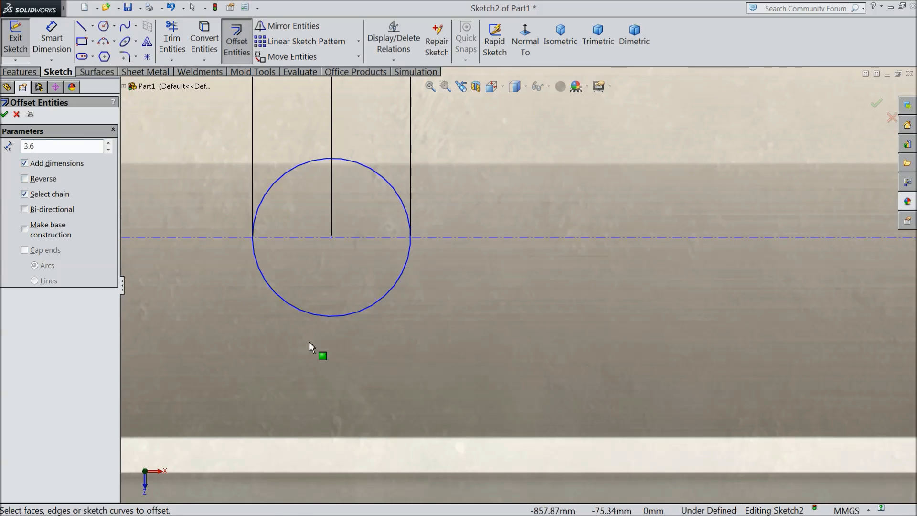
left_click(334, 316)
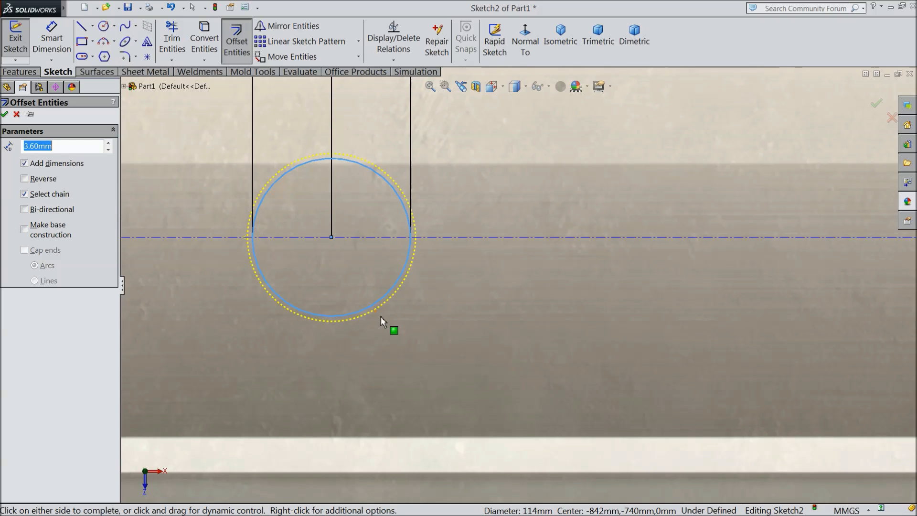
left_click(24, 178)
scroll(430, 267, "up", 5)
scroll(829, 293, "down", 3)
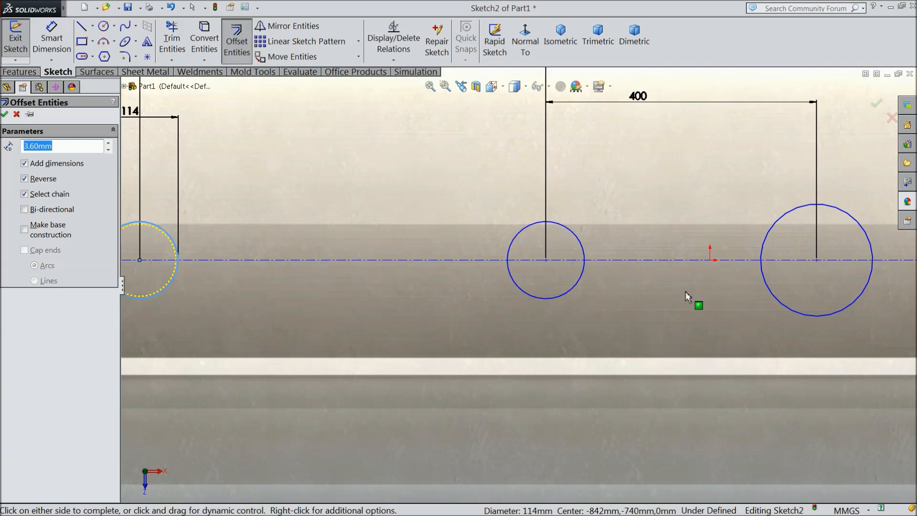
left_click(575, 286)
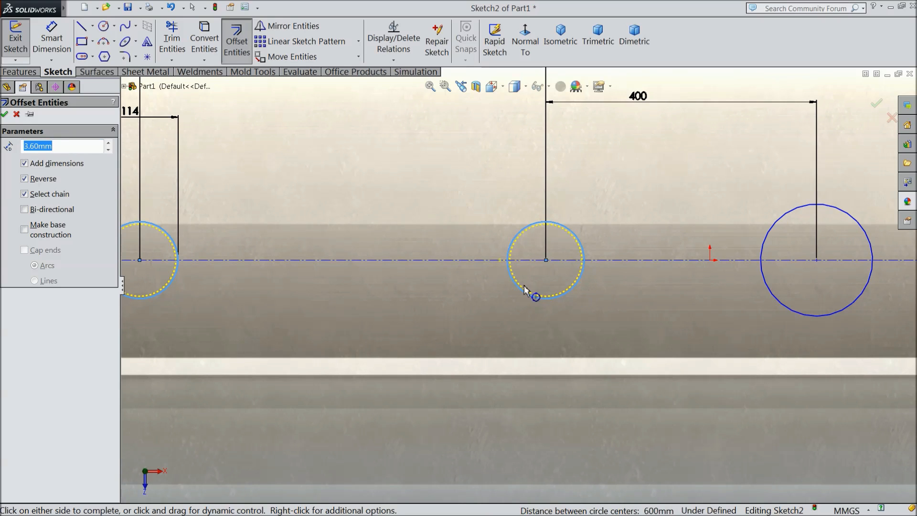
scroll(531, 296, "up", 3)
scroll(851, 296, "up", 3)
scroll(743, 291, "down", 3)
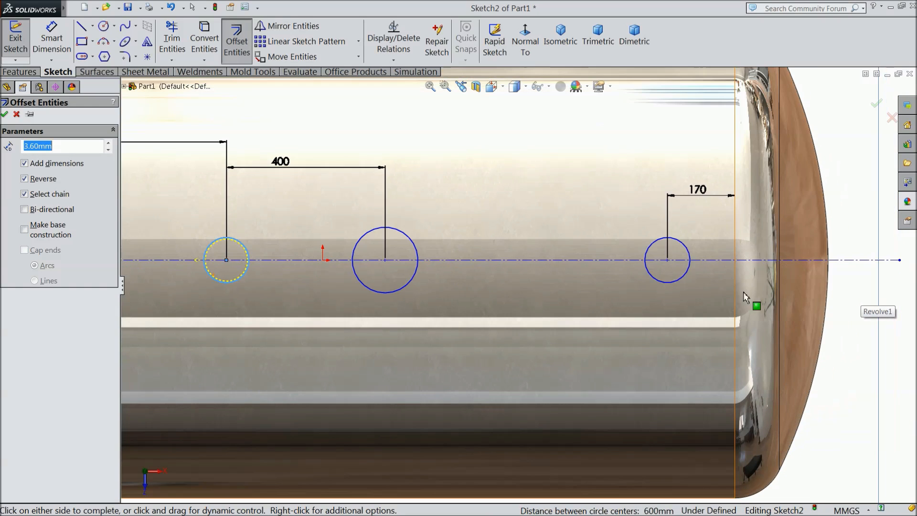
left_click(681, 281)
left_click(5, 114)
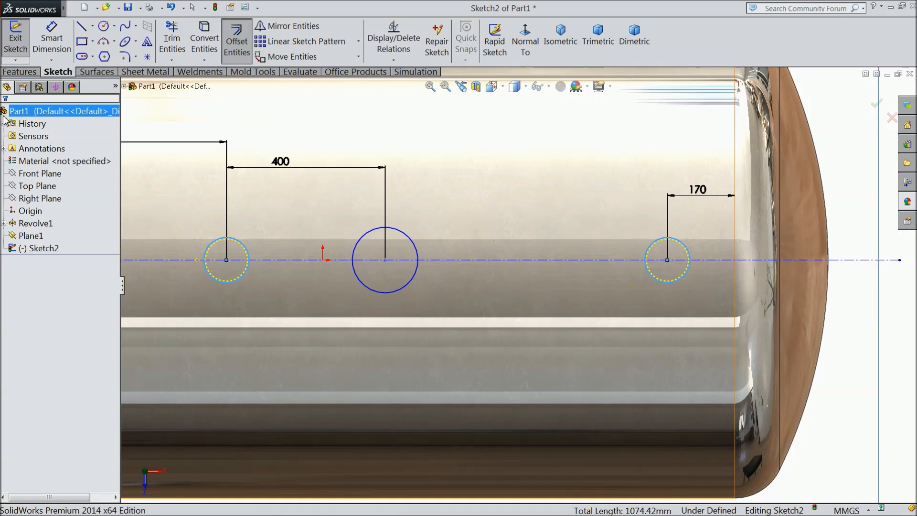
- Offset the large third circle inward by 6.5 mm, with a dimension added
left_click(237, 47)
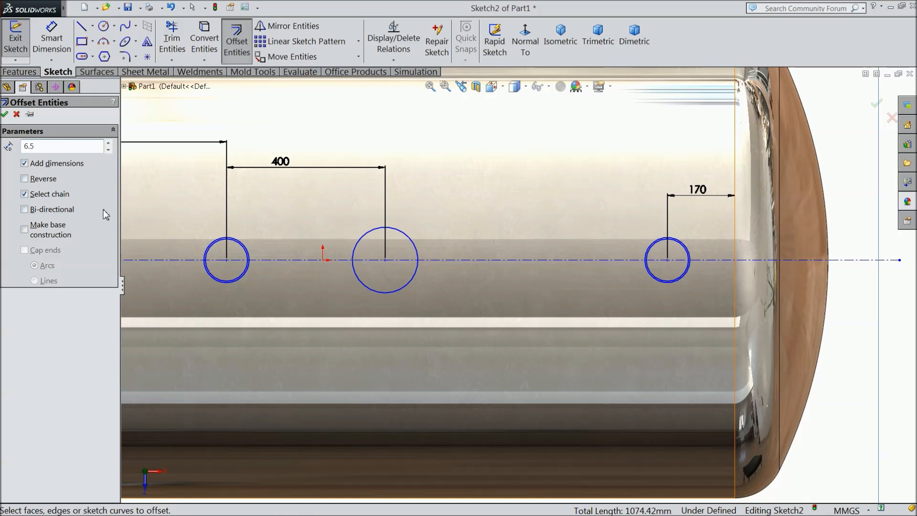
scroll(140, 210, "down", 2)
scroll(538, 330, "down", 5)
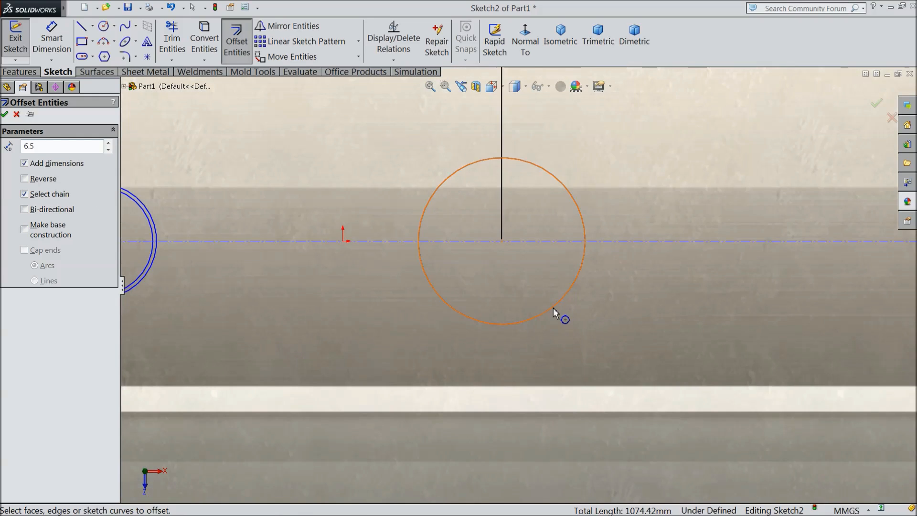
left_click(552, 308)
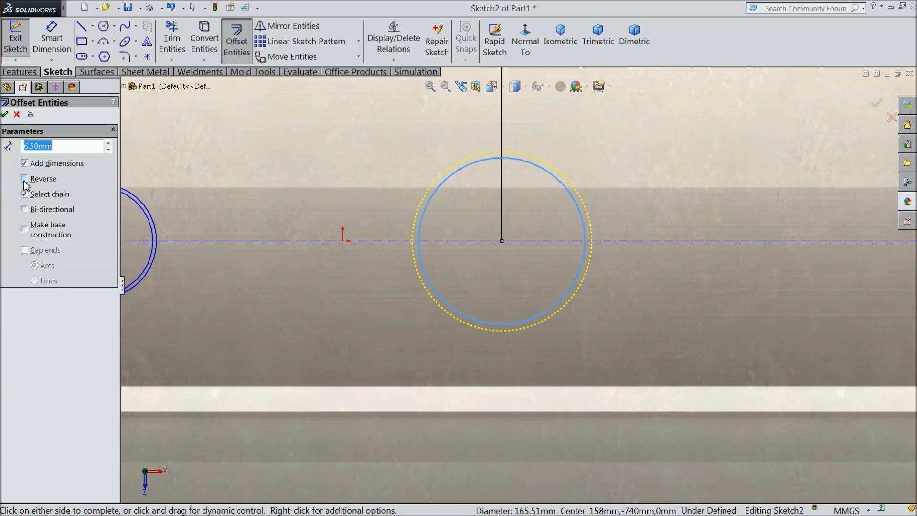
left_click(4, 114)
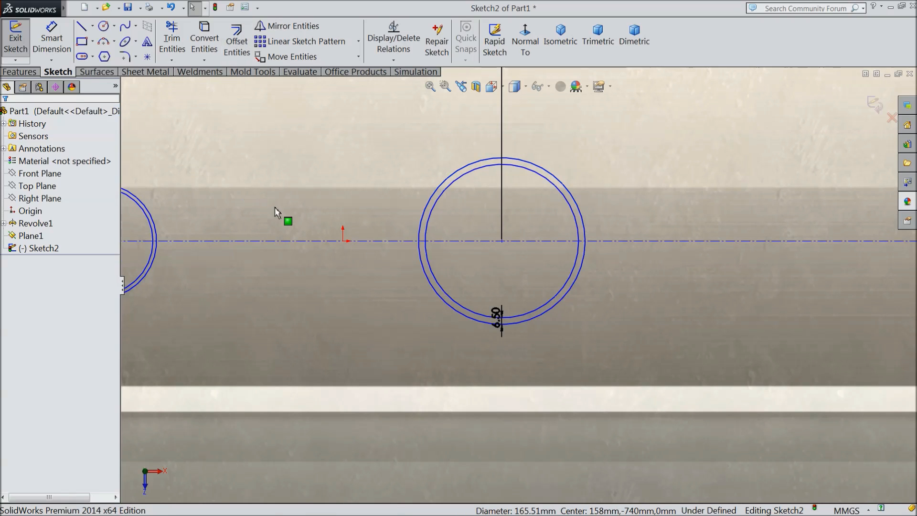
- Extrude the four ring profiles as a blind boss 151 mm toward the vessel shell, merged with the body
key("f")
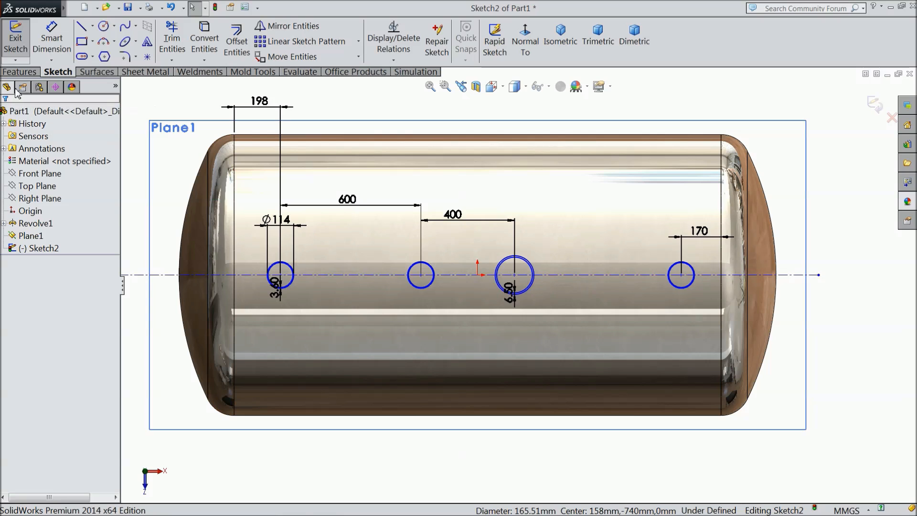
left_click(19, 72)
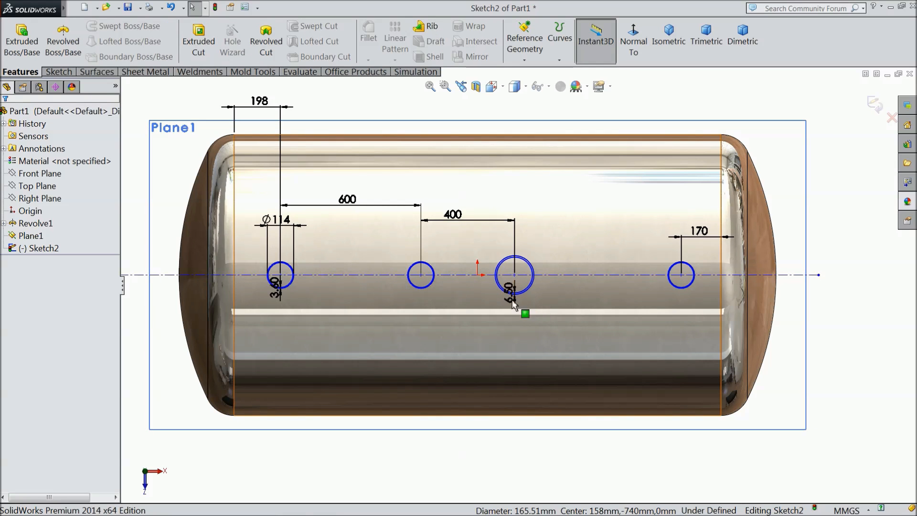
left_click(22, 42)
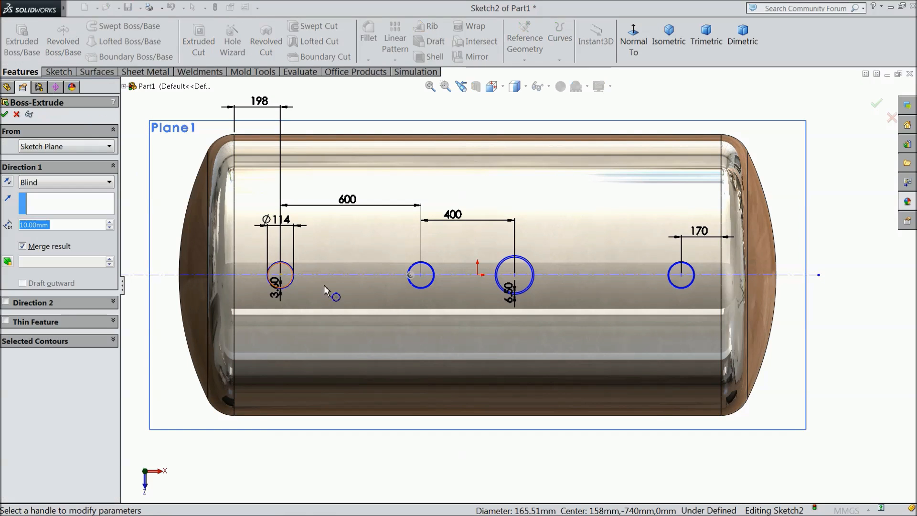
scroll(422, 286, "down", 10)
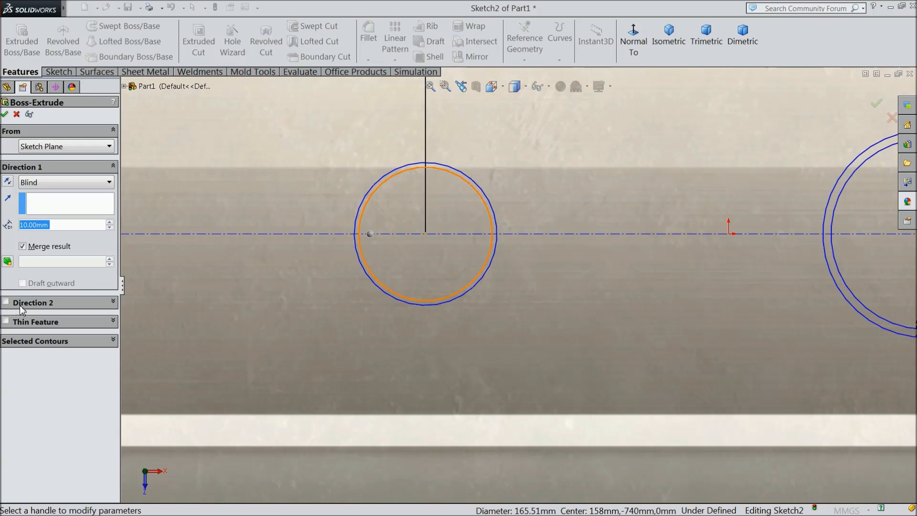
scroll(268, 311, "up", 8)
middle_click_drag(348, 271, 266, 377)
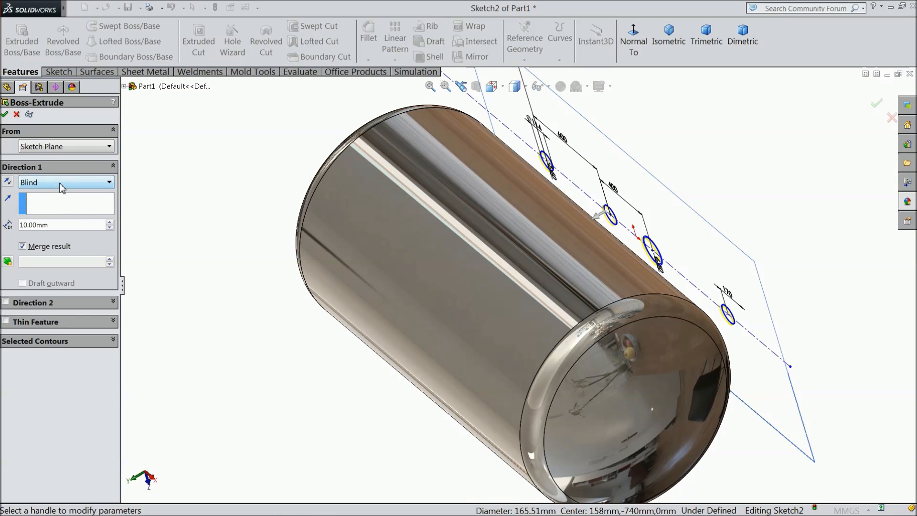
left_click_drag(55, 226, 8, 226)
type("151")
key("Return")
middle_click_drag(614, 271, 592, 282)
scroll(593, 258, "down", 5)
scroll(592, 283, "up", 10)
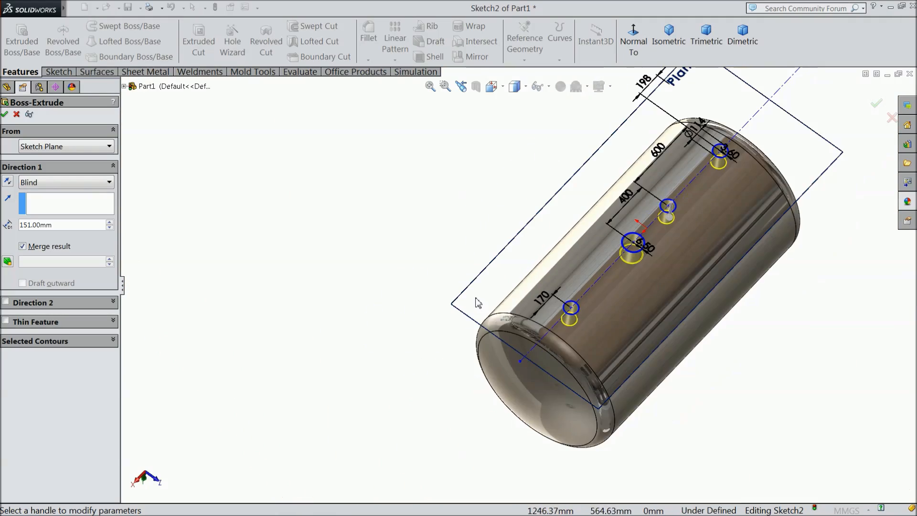
middle_click_drag(477, 301, 443, 196)
scroll(525, 225, "down", 6)
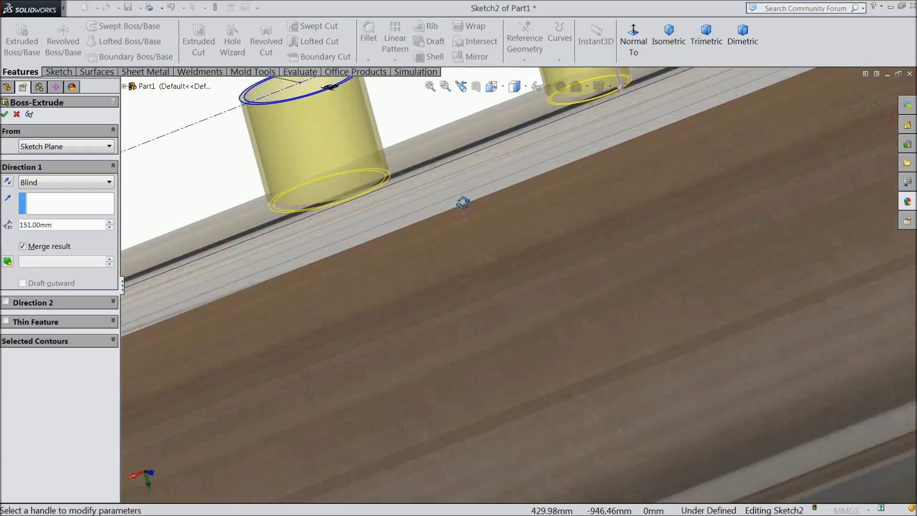
mouse_move(462, 203)
middle_mouse_down()
mouse_move(475, 164)
mouse_move(459, 210)
middle_mouse_up()
scroll(471, 194, "up", 8)
left_click(5, 114)
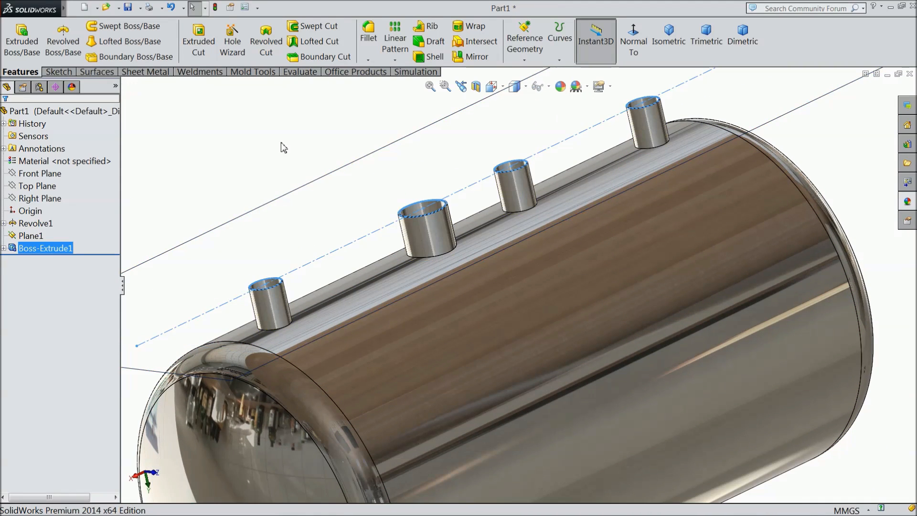
- Start an Extruded Cut from Sketch2, the nozzle sketch, and clear its preselected contours
left_click(290, 207)
scroll(296, 203, "up", 2)
middle_click_drag(300, 200, 330, 336)
scroll(571, 351, "down", 2)
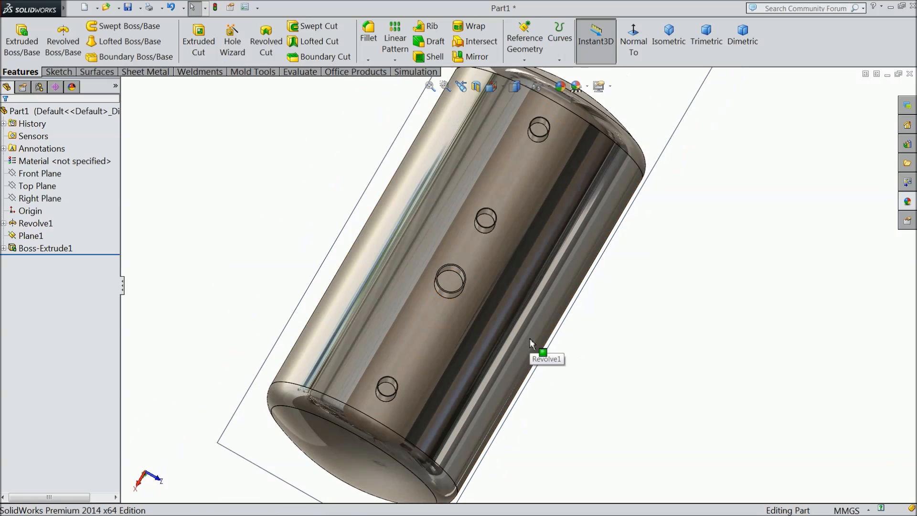
scroll(523, 270, "up", 4)
left_click(579, 191)
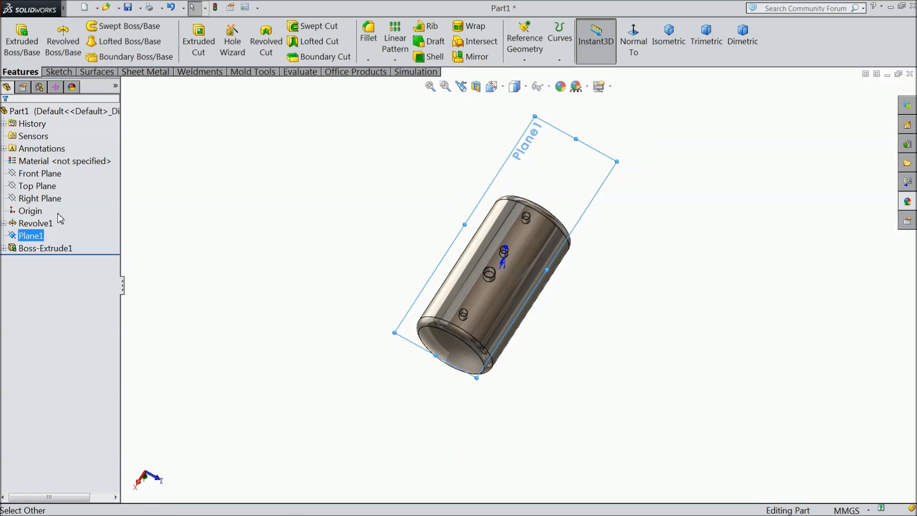
left_click(4, 248)
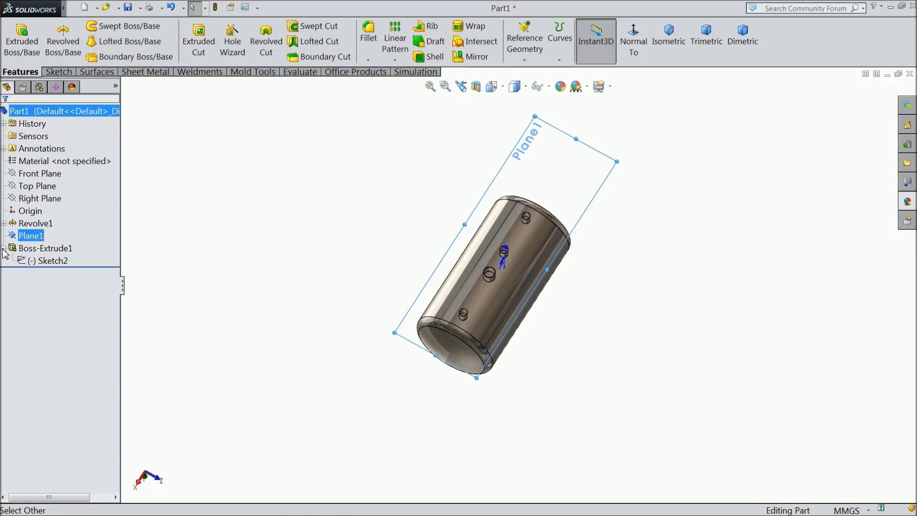
left_click(49, 262)
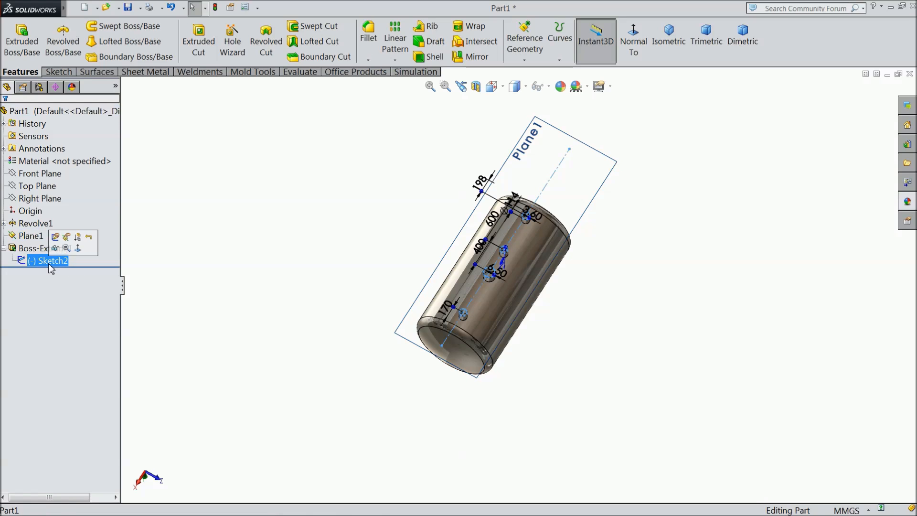
left_click(199, 53)
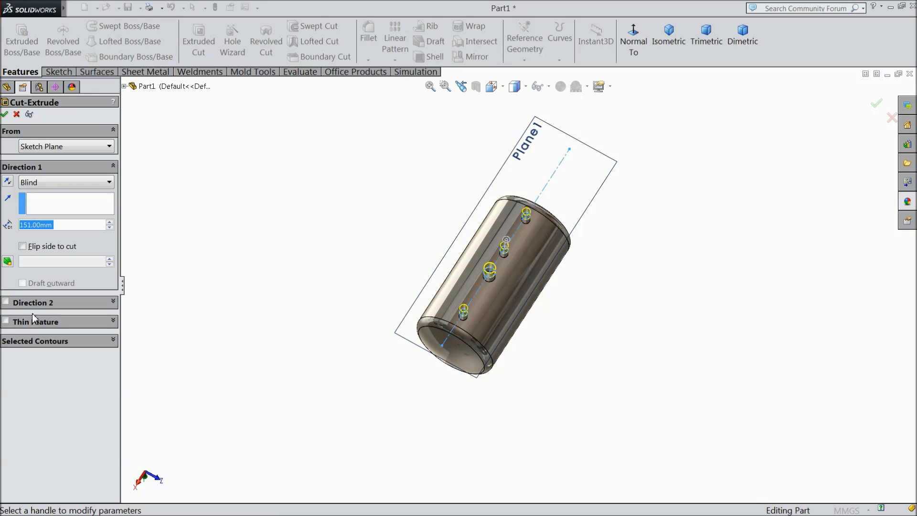
left_click(26, 341)
right_click(43, 365)
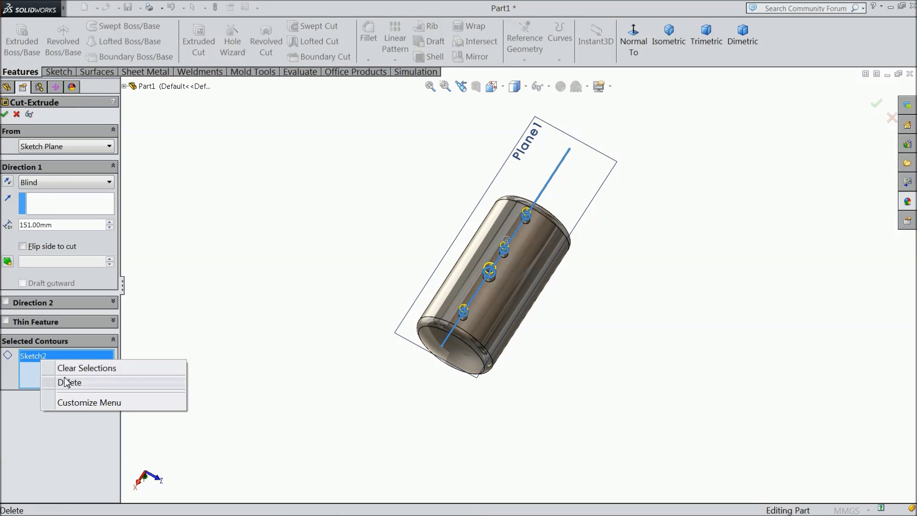
left_click(68, 370)
- Select the inner circle of the nozzle nearest the vessel's open-facing end as a cut contour and reverse the cut direction toward the shell
scroll(527, 294, "down", 10)
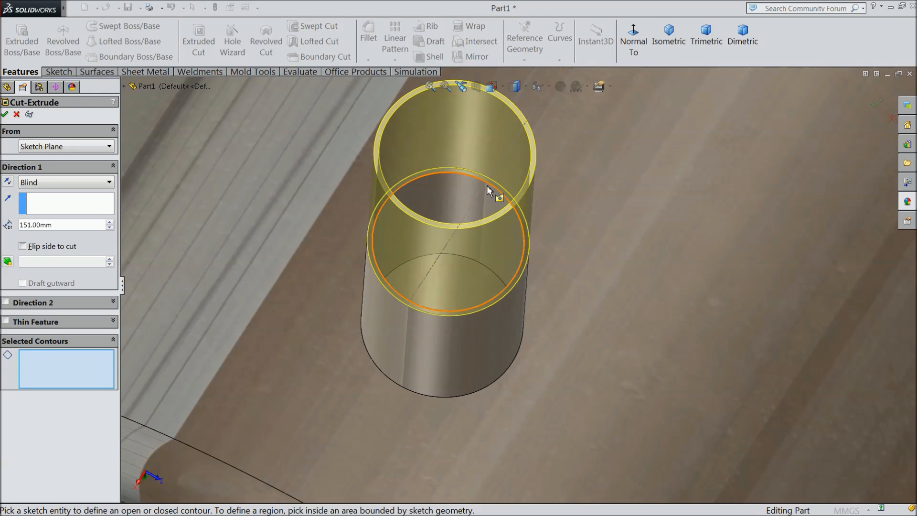
left_click(492, 187)
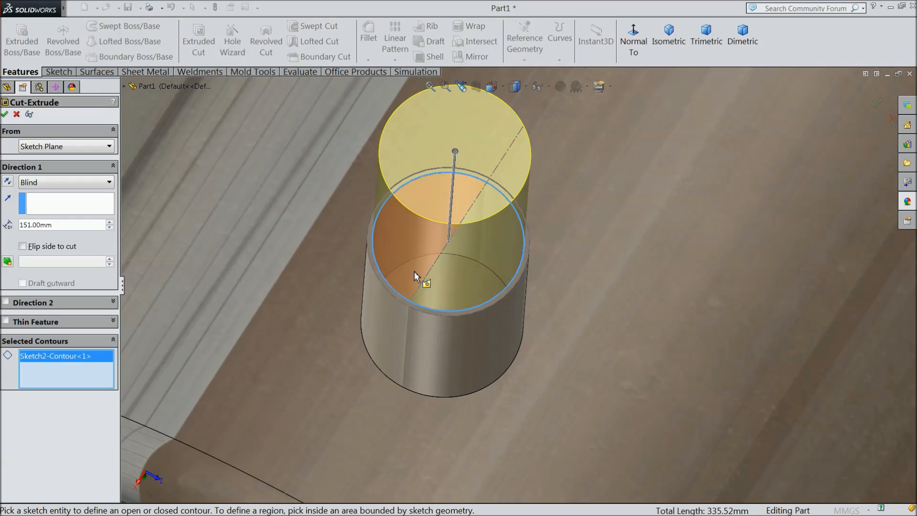
scroll(401, 276, "up", 10)
middle_click_drag(401, 277, 242, 261)
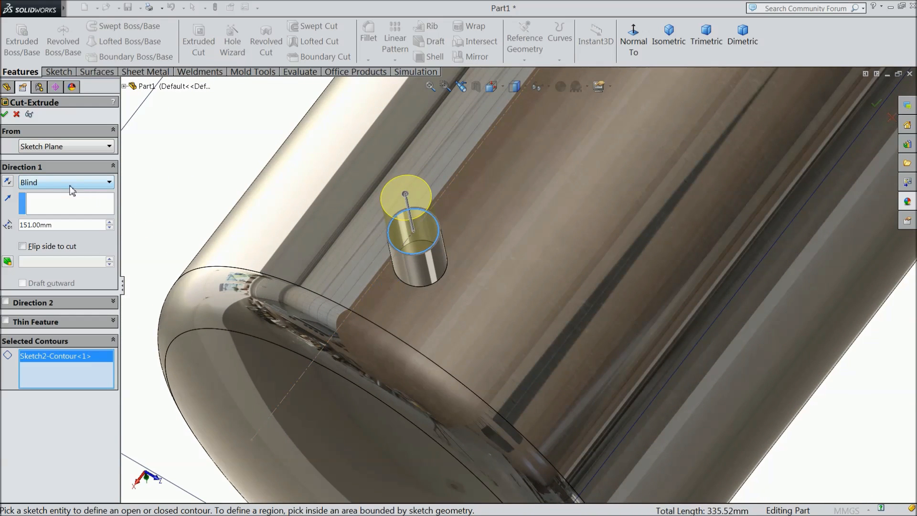
left_click(7, 182)
- Add the inner circles of the remaining three nozzles to the cut's selected contours
scroll(399, 306, "up", 8)
scroll(526, 214, "down", 9)
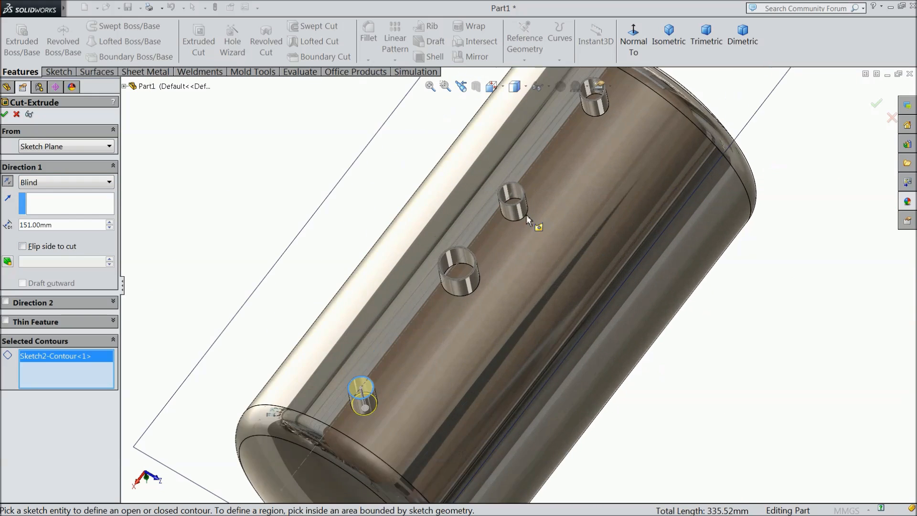
scroll(440, 251, "down", 3)
left_click(505, 294)
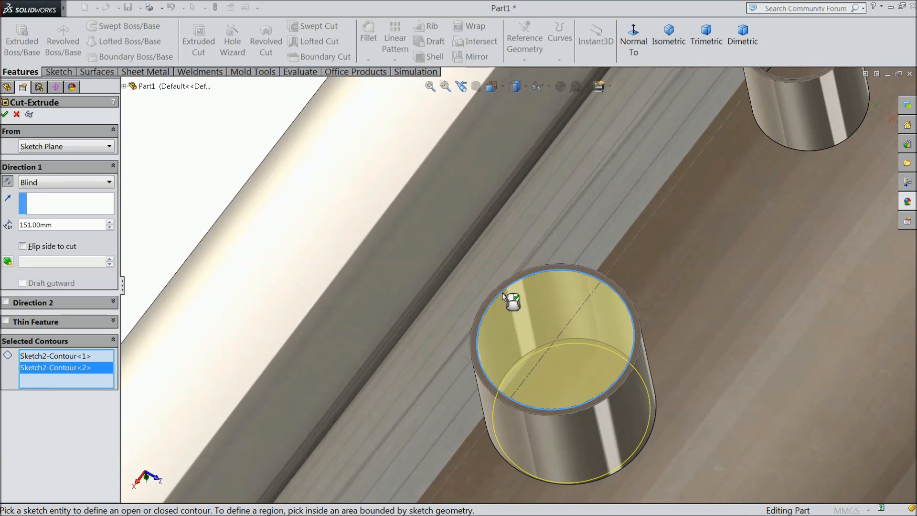
scroll(593, 301, "up", 4)
scroll(657, 170, "down", 5)
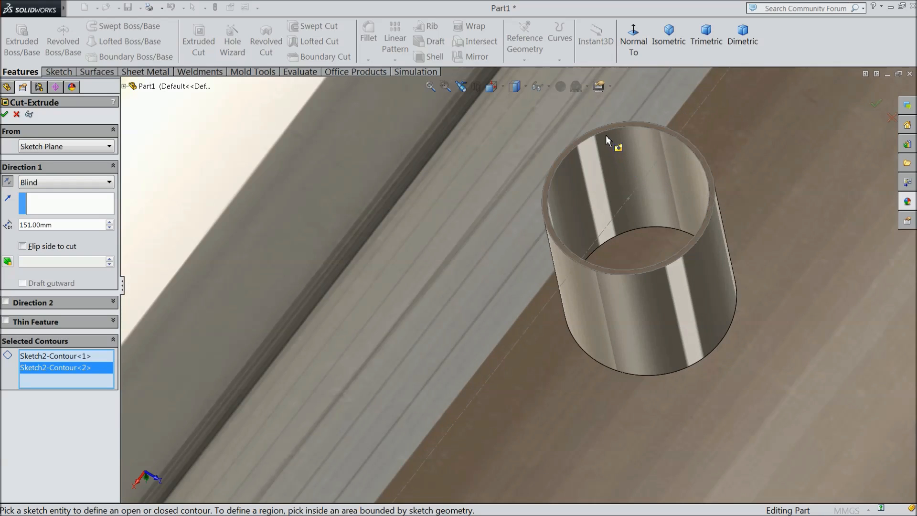
left_click(595, 179)
scroll(595, 179, "up", 6)
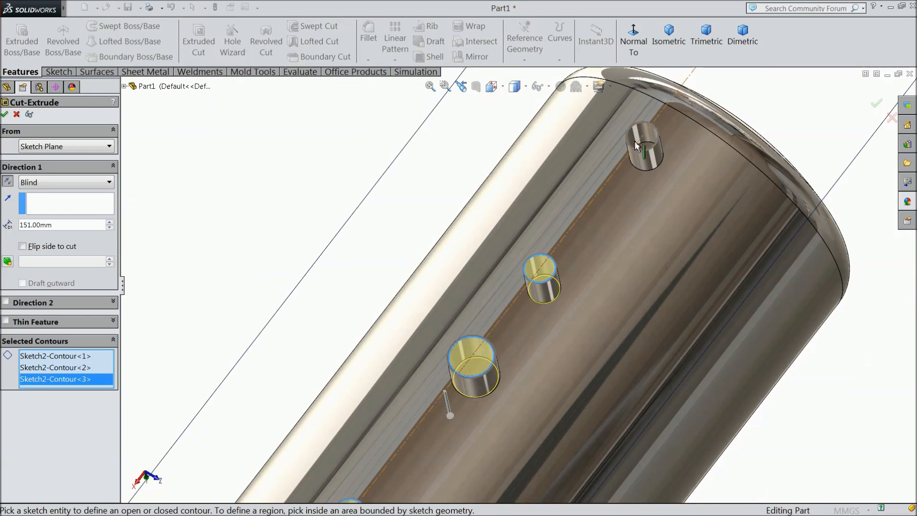
scroll(635, 140, "down", 5)
left_click(564, 201)
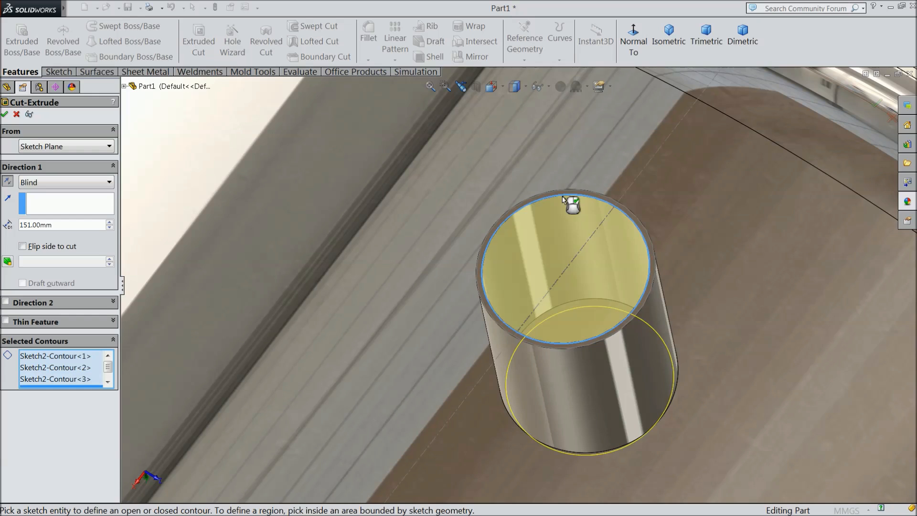
scroll(471, 328, "up", 6)
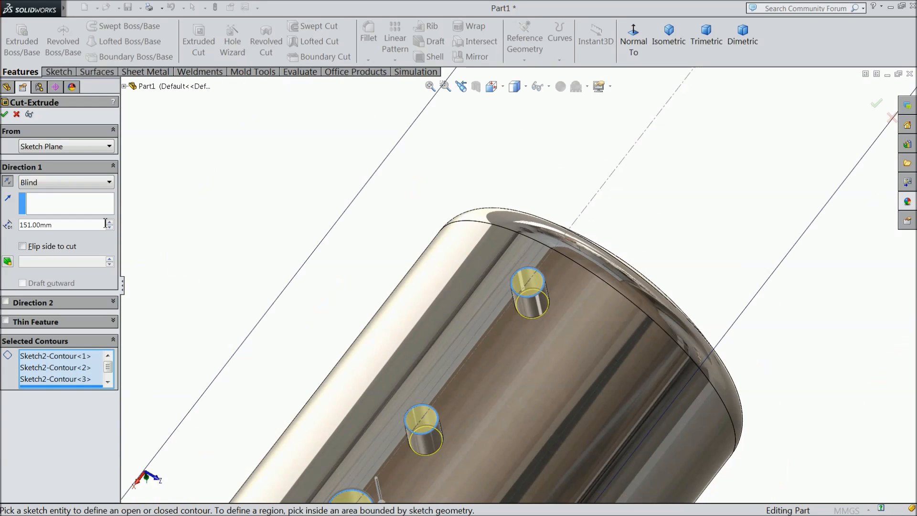
- Set the cut's blind depth to 171 mm and complete the Extruded Cut
left_click(109, 223)
left_click(109, 223)
scroll(425, 330, "up", 6)
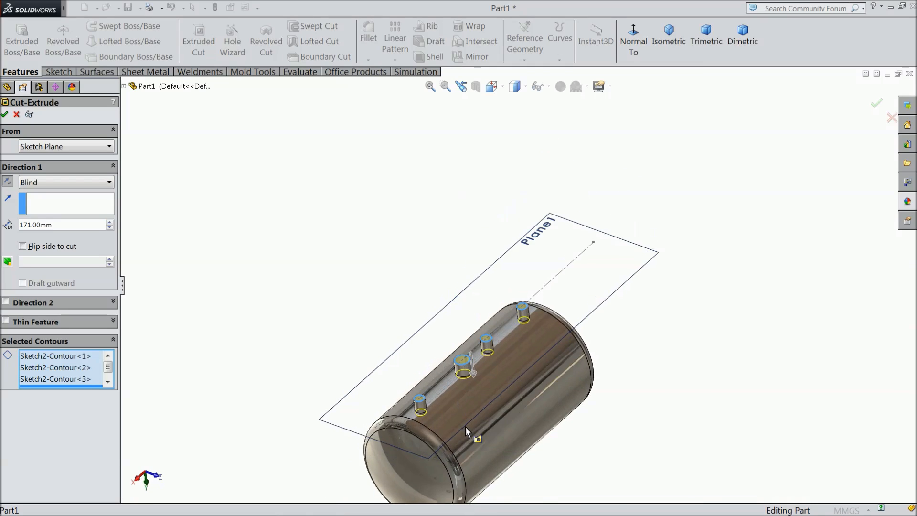
scroll(467, 318, "down", 6)
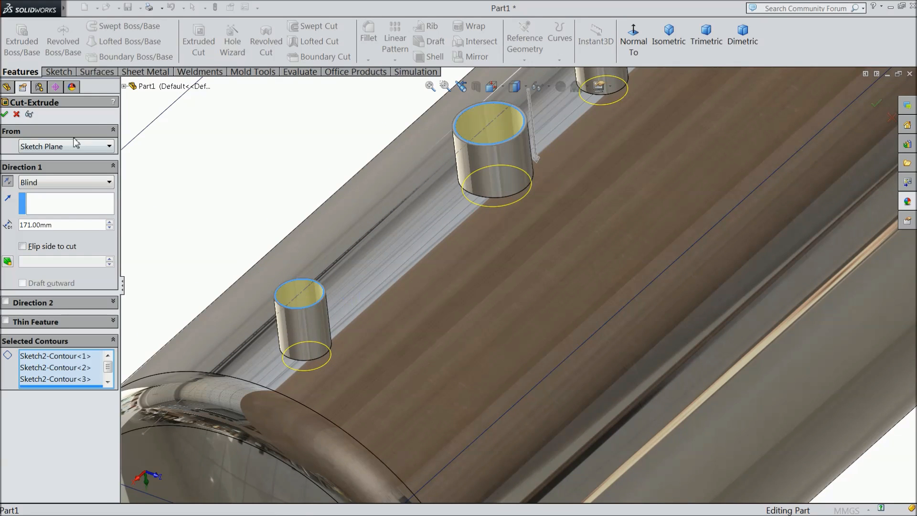
left_click(5, 114)
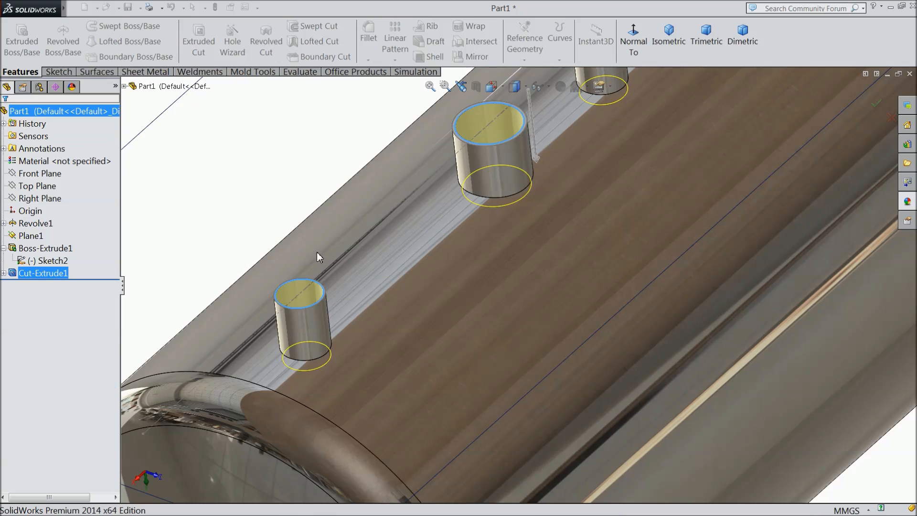
- Show the vessel in isometric orientation and hide Plane1, the nozzle sketch plane
left_click(286, 170)
scroll(289, 221, "up", 5)
middle_click_drag(297, 250, 436, 343)
scroll(436, 373, "down", 6)
left_click(668, 36)
left_click(265, 228)
middle_click_drag(265, 228, 325, 287)
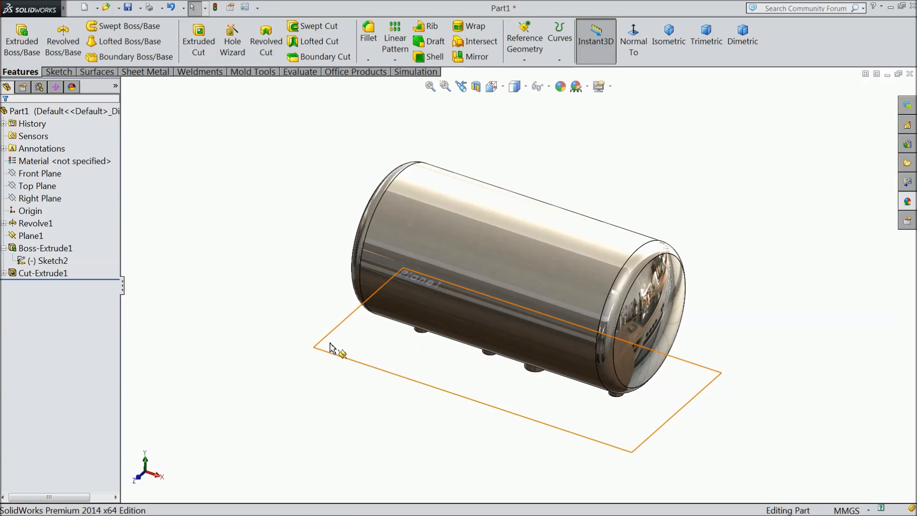
left_click(339, 345)
left_click(378, 313)
scroll(509, 304, "down", 3)
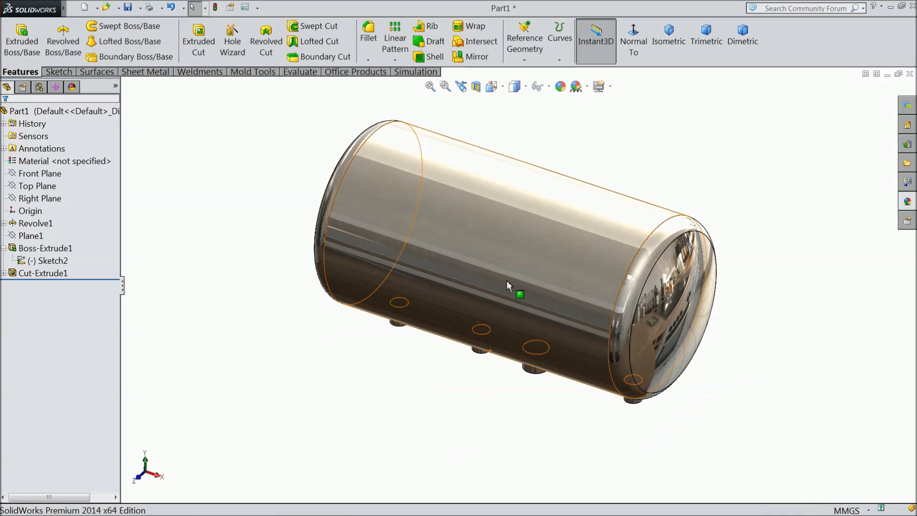
- Section the vessel along the Front Plane and inspect the nozzle bores where they pass through the shell
left_click(476, 86)
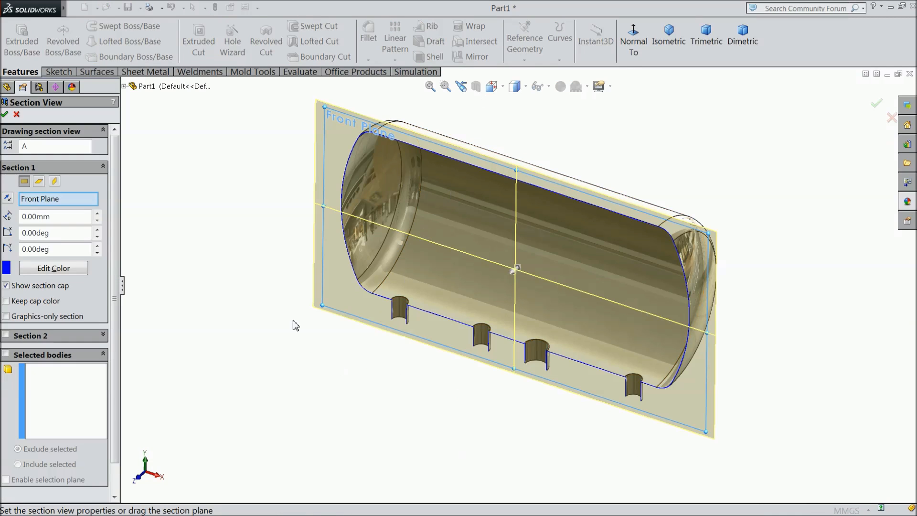
left_click(6, 114)
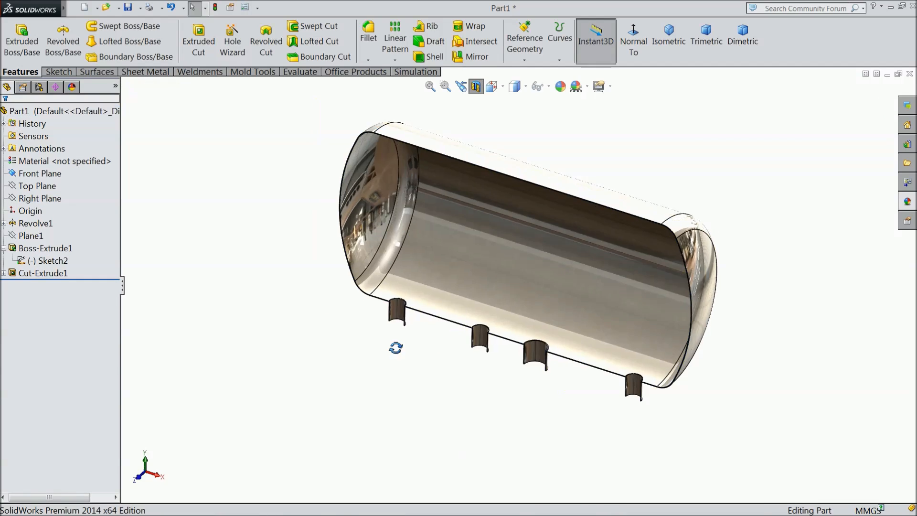
scroll(473, 293, "down", 5)
scroll(473, 293, "down", 2)
middle_click_drag(432, 293, 418, 314)
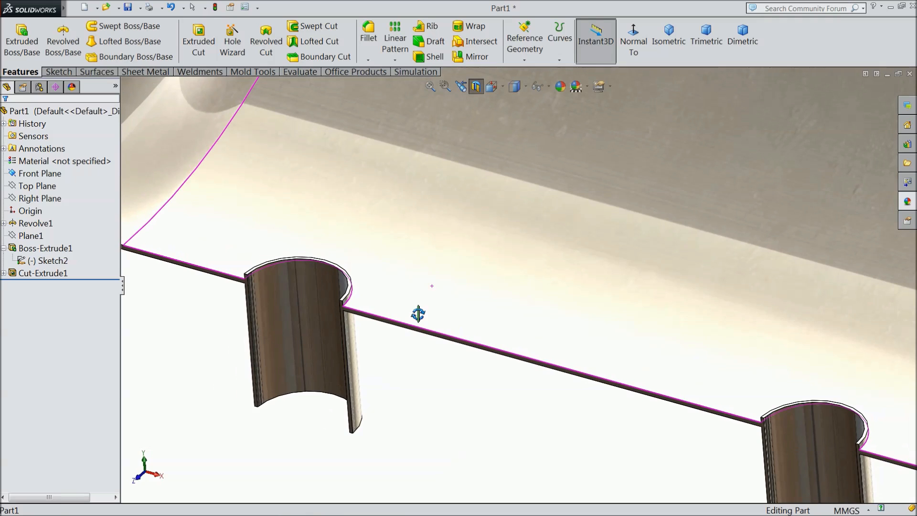
scroll(405, 336, "up", 3)
scroll(497, 352, "up", 3)
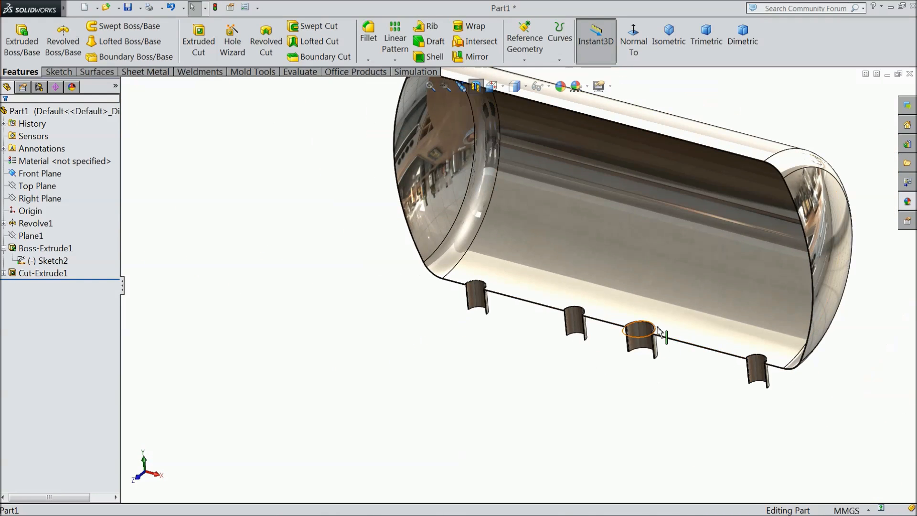
scroll(724, 268, "up", 2)
scroll(679, 246, "down", 3)
middle_click_drag(662, 258, 589, 273)
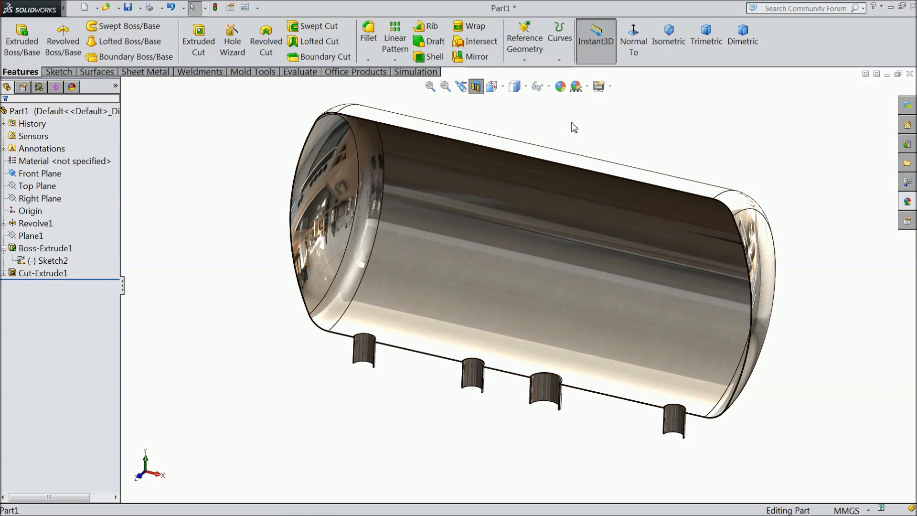
- Turn on the perspective display and switch off the section view
left_click(610, 87)
left_click(617, 142)
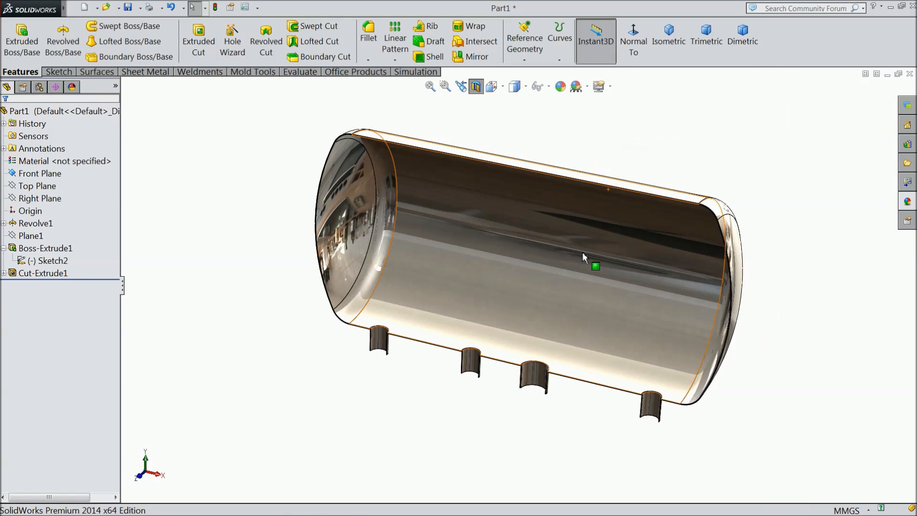
scroll(580, 254, "down", 2)
left_click(477, 87)
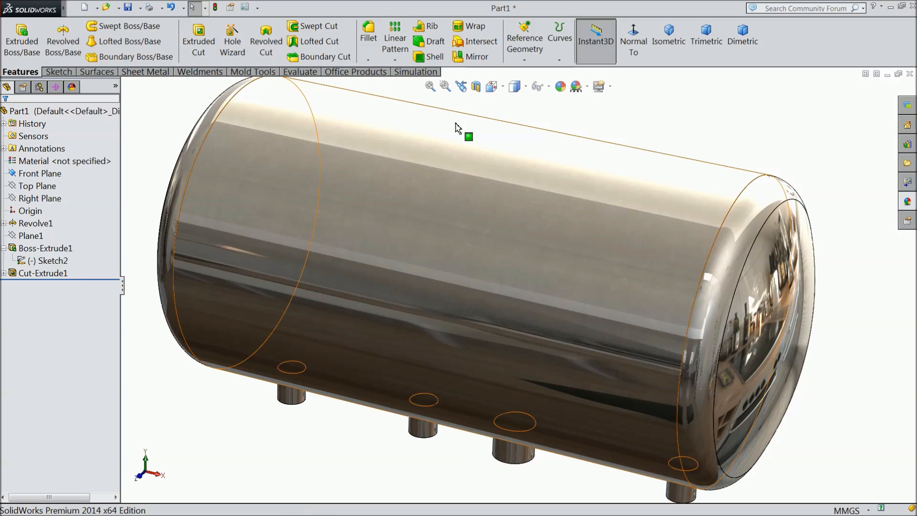
scroll(434, 278, "up", 3)
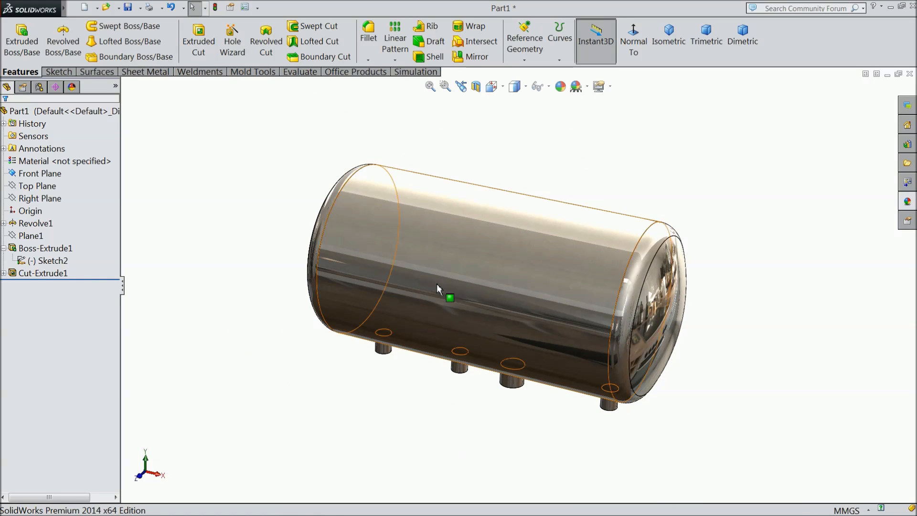
scroll(478, 334, "up", 3)
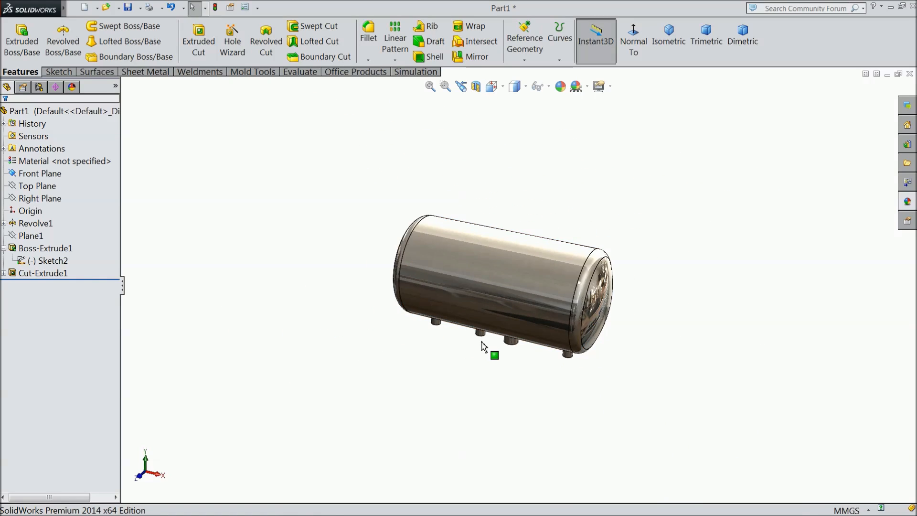
- On the Front Plane, sketch a corner rectangle about 320 by 43 mm against the shell's underside, between the two leftmost nozzles
left_click(48, 176)
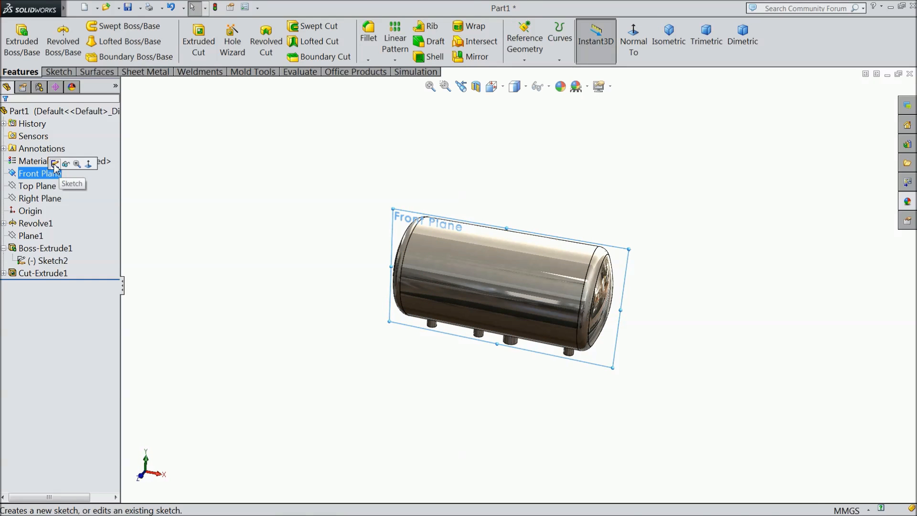
left_click(55, 165)
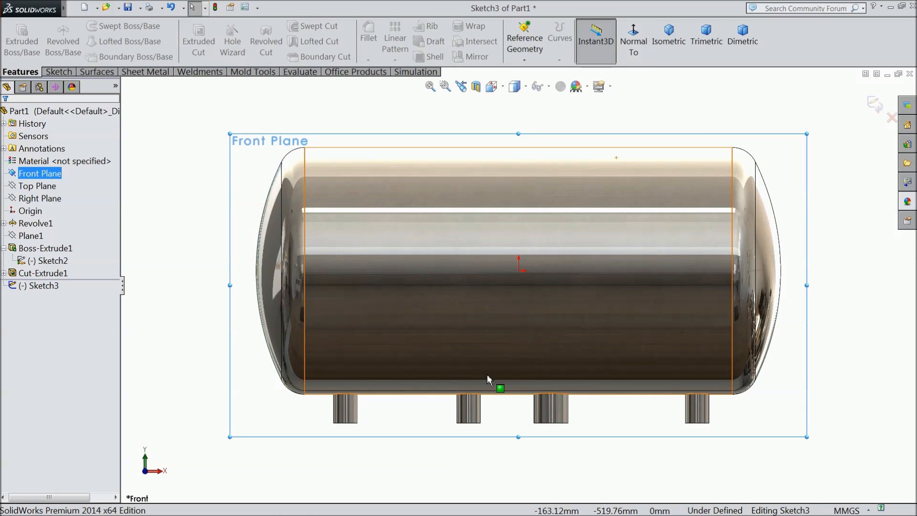
left_click(58, 71)
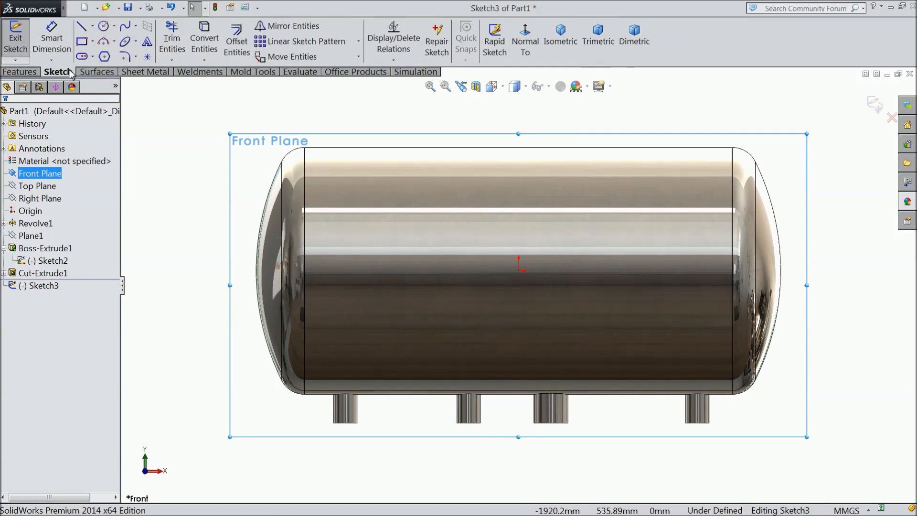
left_click(81, 41)
scroll(426, 423, "down", 2)
scroll(422, 418, "down", 4)
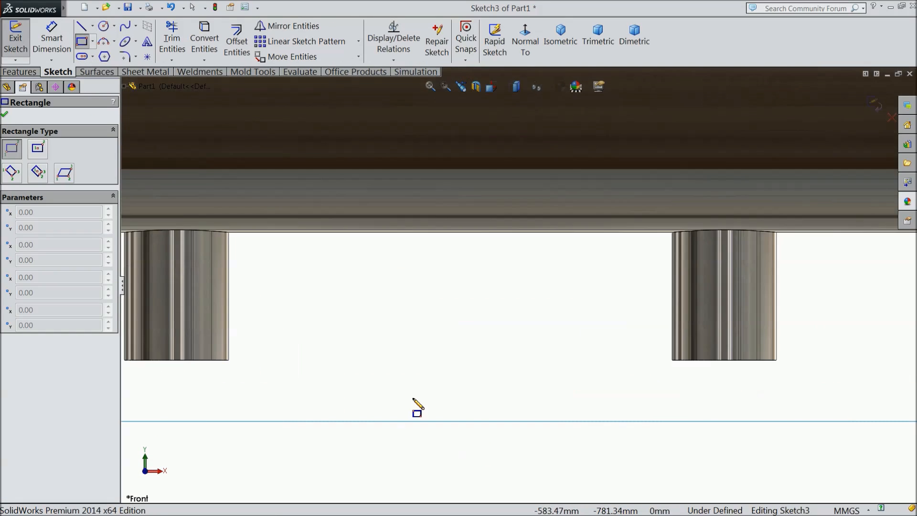
left_click(327, 232)
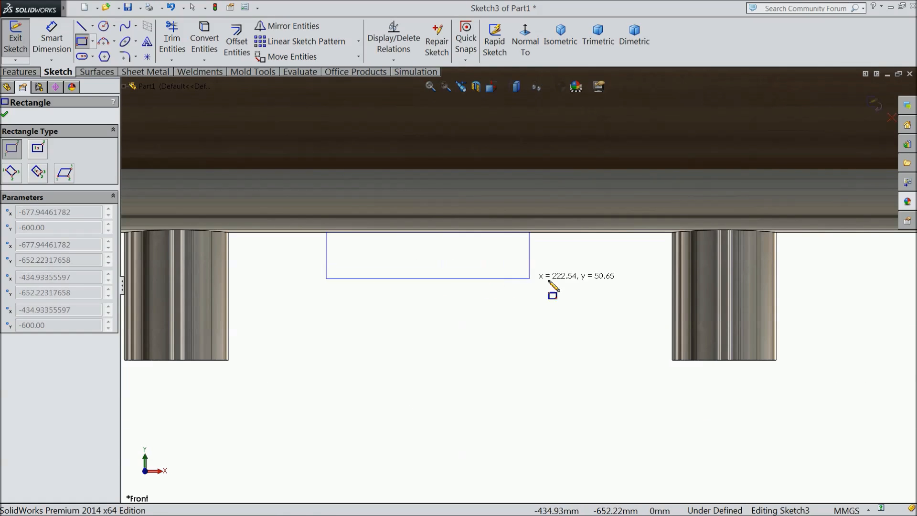
left_click(618, 272)
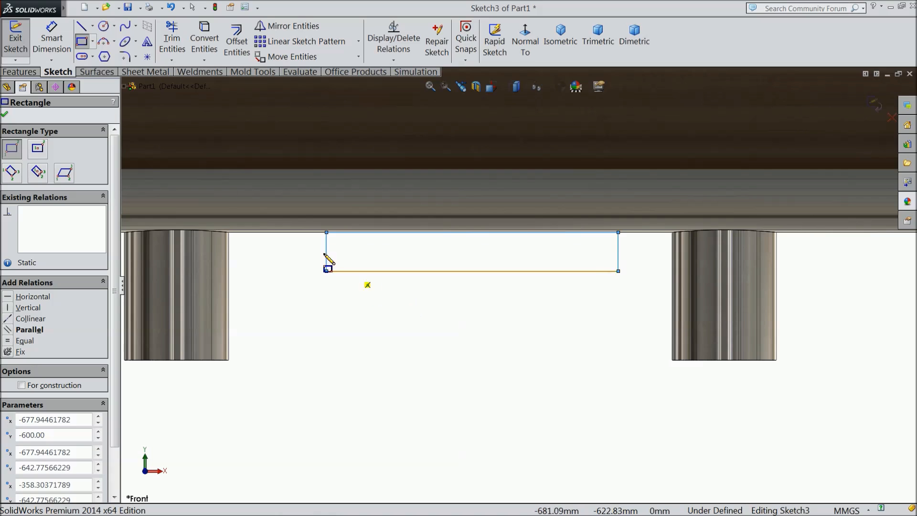
- Dimension the rectangle to 250 mm wide and 5 mm high
left_click(51, 38)
left_click(459, 271)
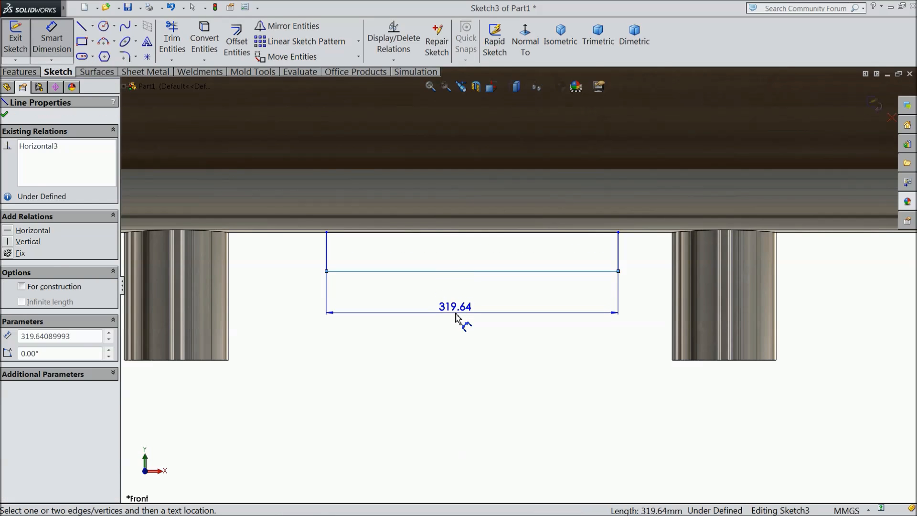
left_click(456, 317)
type("250")
key("Return")
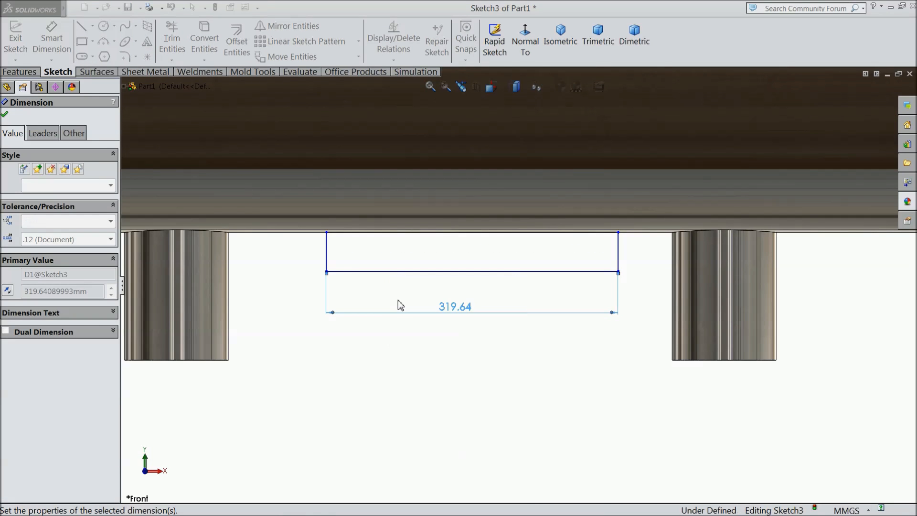
left_click(327, 254)
left_click(306, 258)
type("5")
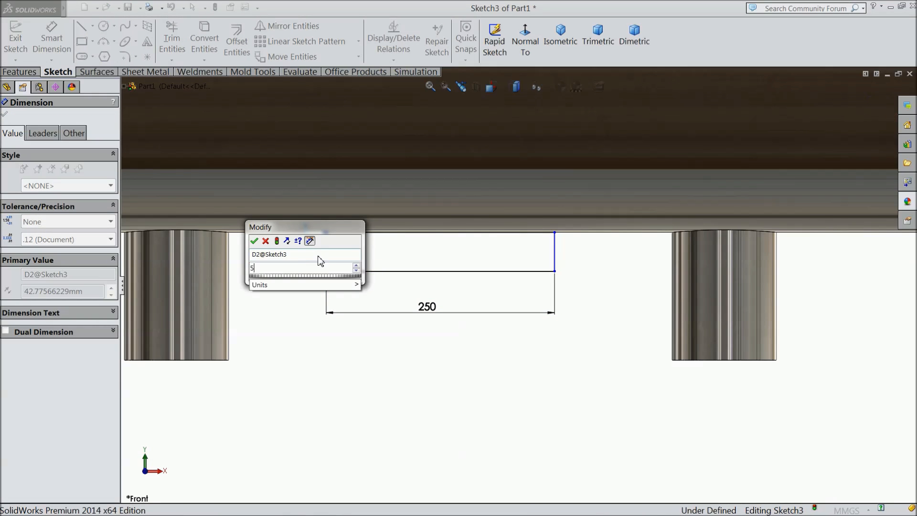
left_click(254, 241)
- Dimension the plate profile's outer end 372 mm from the seam between the cylindrical shell and the left head
scroll(466, 307, "up", 3)
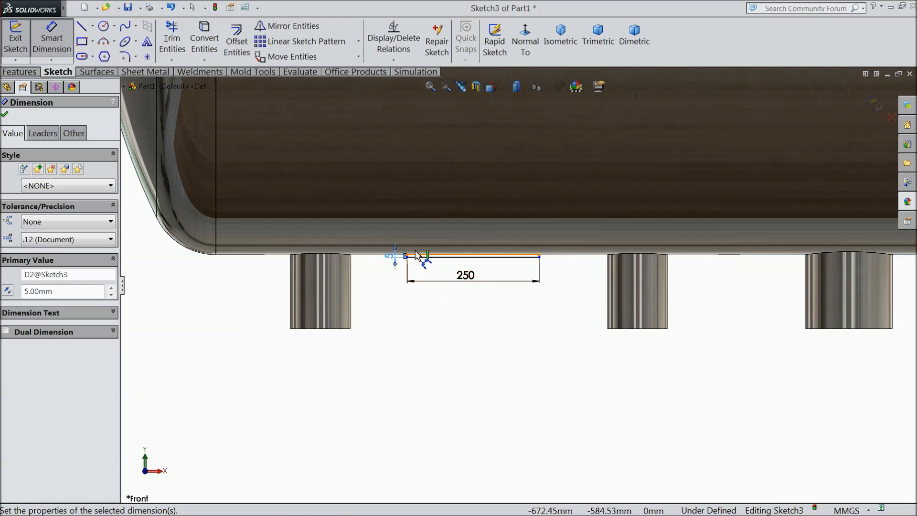
scroll(286, 242, "down", 1)
scroll(545, 258, "down", 4)
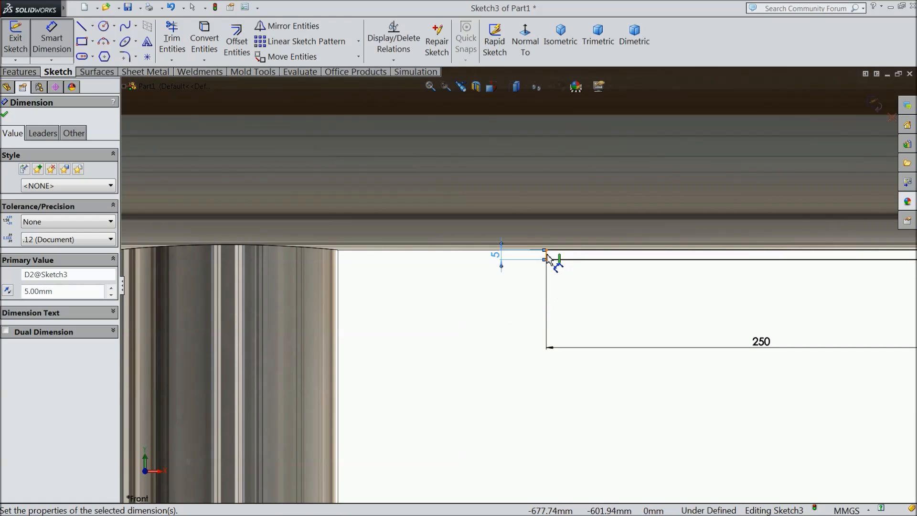
left_click(545, 255)
scroll(521, 268, "up", 2)
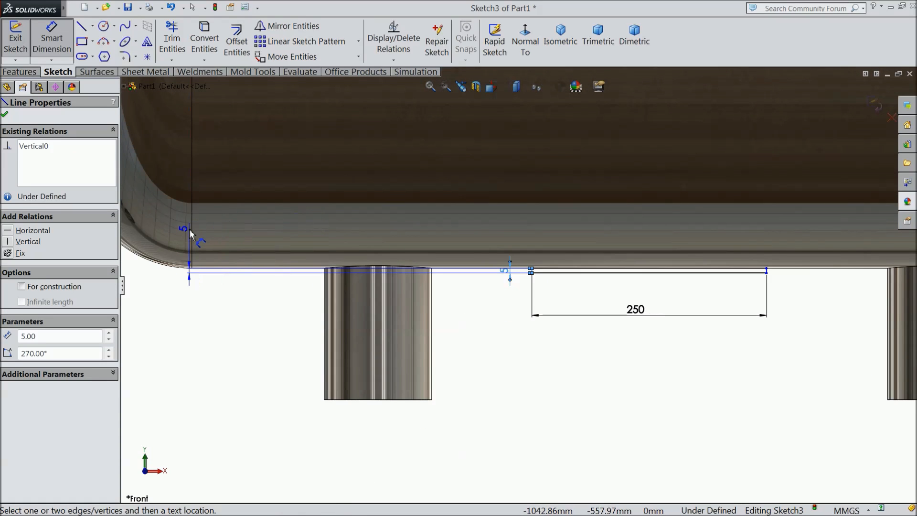
left_click(189, 234)
left_click(364, 435)
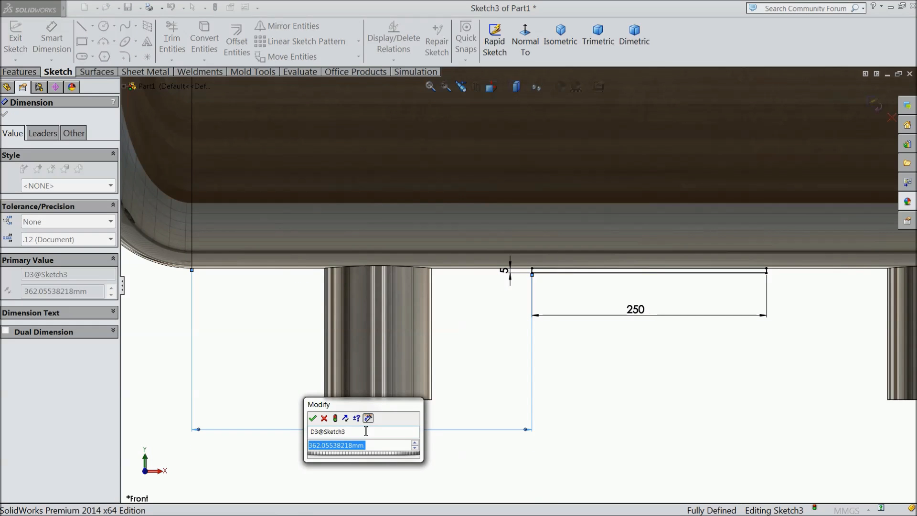
type("372")
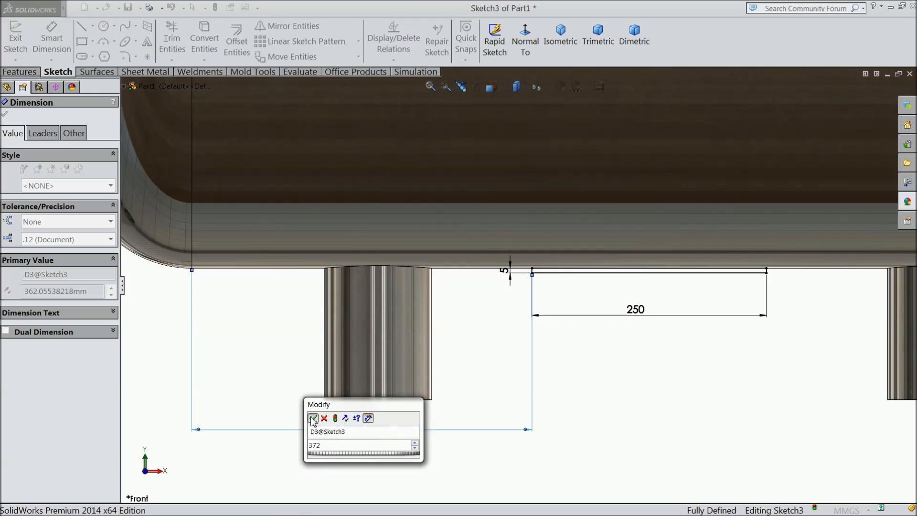
key("Return")
scroll(550, 403, "up", 3)
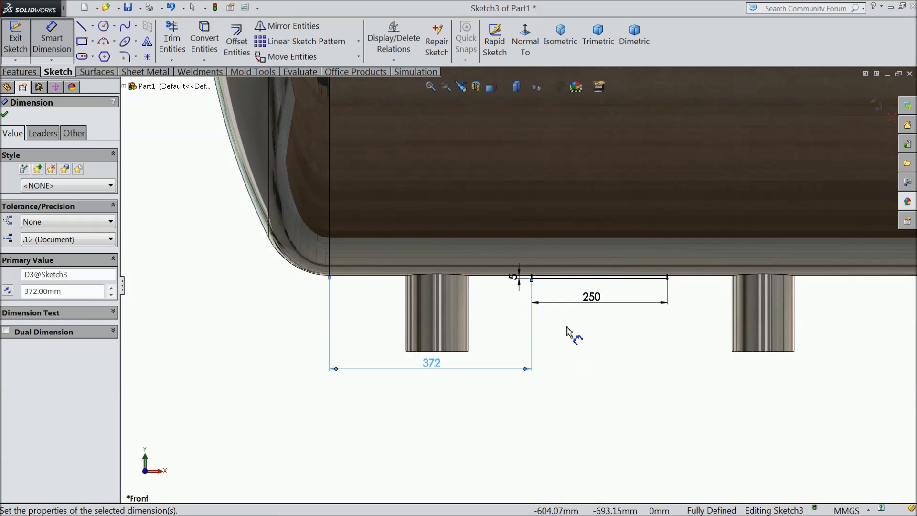
- Sketch a second corner rectangle about 315 by 40 mm against the shell's underside, between the two rightmost nozzles
left_click(82, 41)
scroll(457, 253, "up", 1)
scroll(457, 253, "up", 3)
scroll(715, 297, "down", 6)
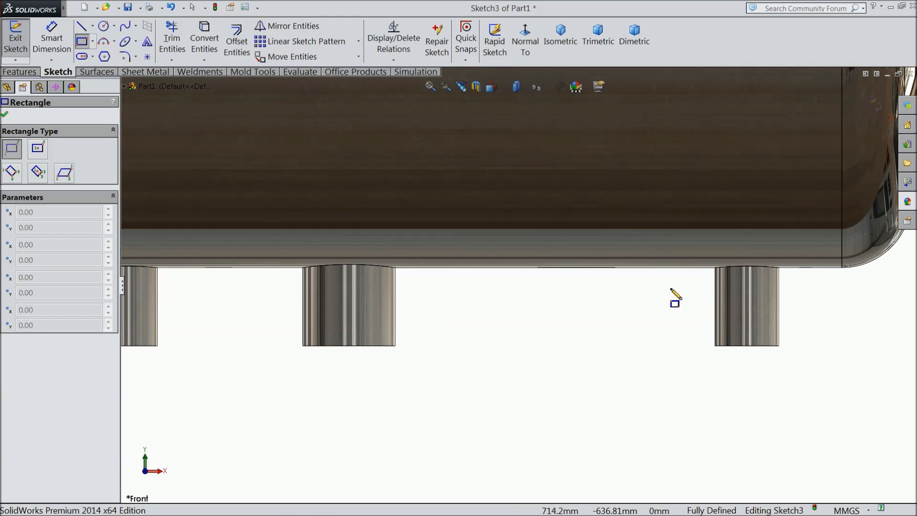
left_click(458, 259)
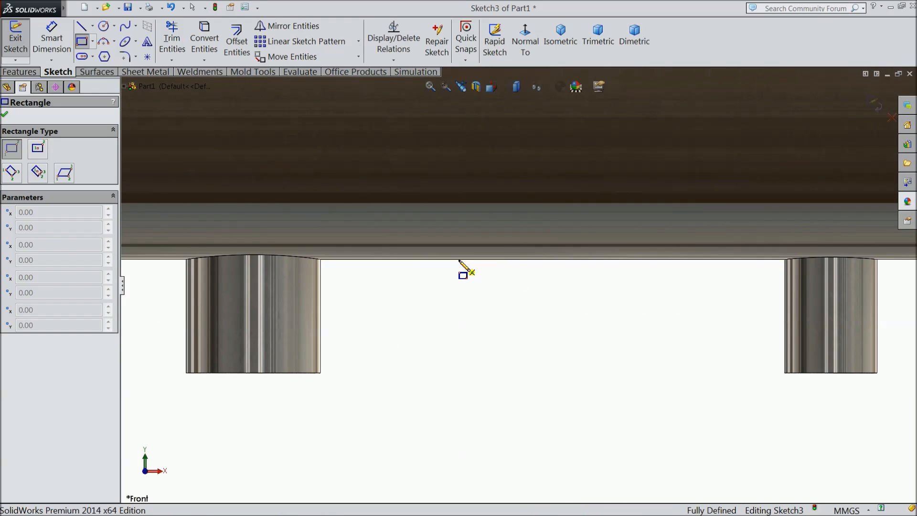
left_click(714, 291)
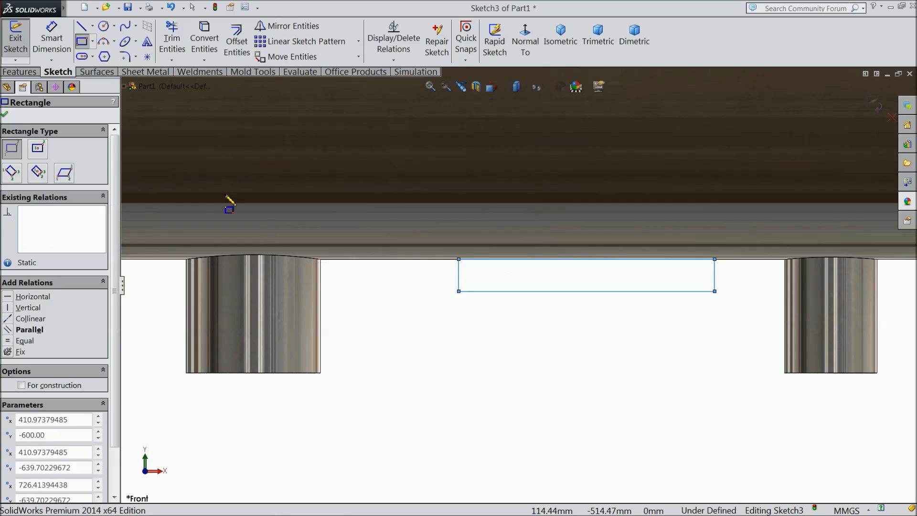
- Dimension the second rectangle to 250 mm wide and 5 mm high
left_click(52, 45)
left_click(554, 292)
left_click(564, 346)
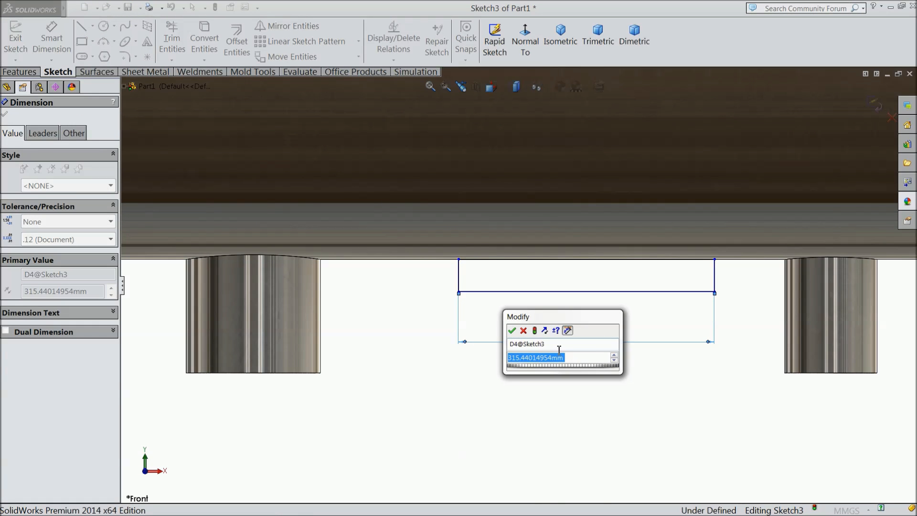
type("250")
left_click(513, 331)
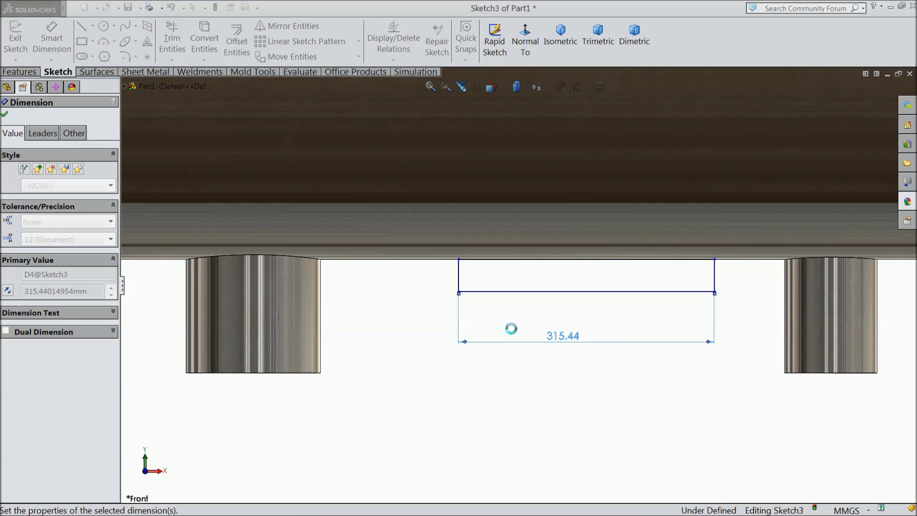
left_click(459, 285)
left_click(439, 285)
type("5")
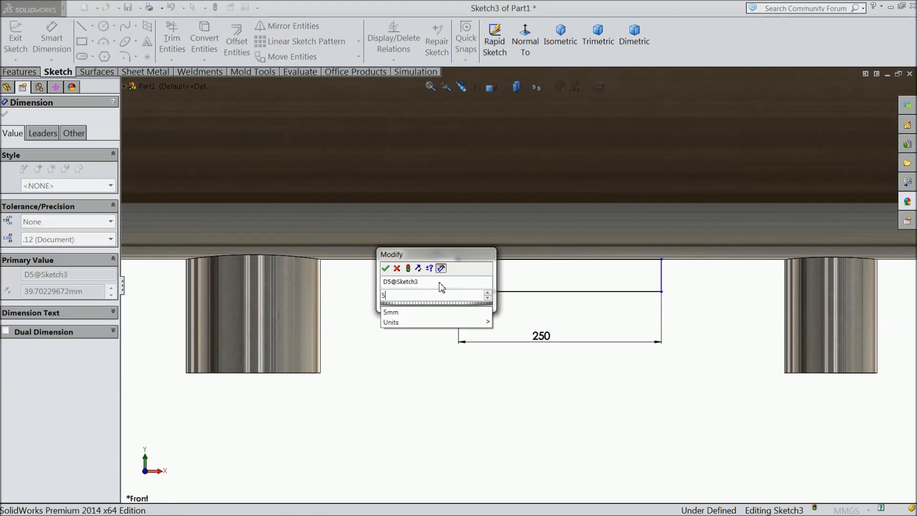
left_click(386, 268)
- Dimension the second rectangle's outer end 372 mm from the seam between the shell and the right head
scroll(651, 344, "up", 2)
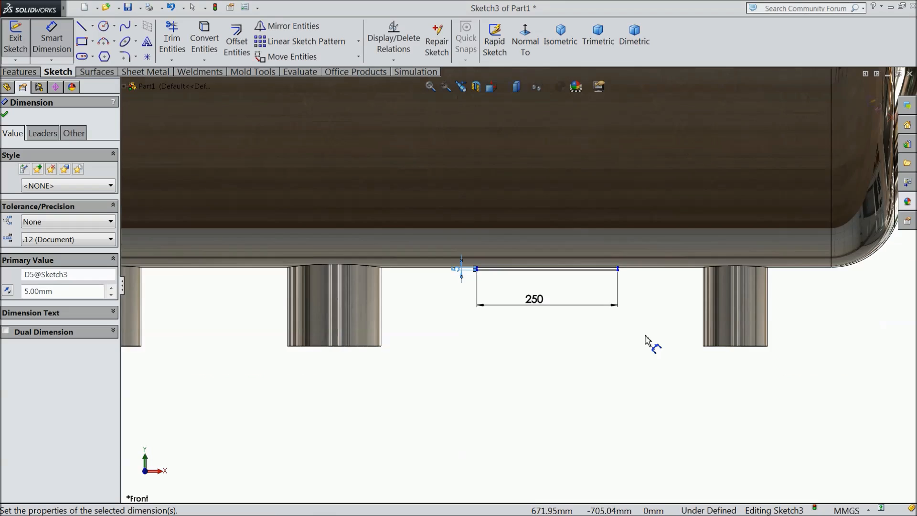
scroll(526, 271, "down", 3)
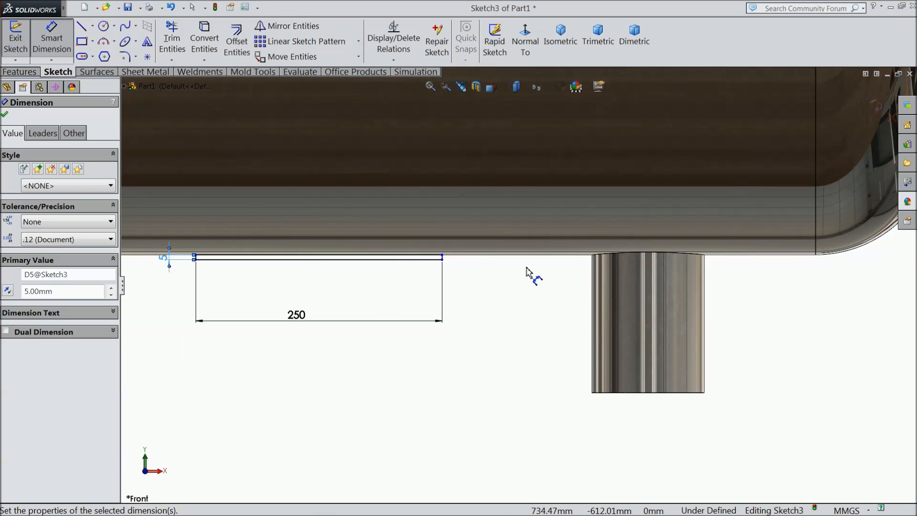
left_click(443, 259)
left_click(814, 220)
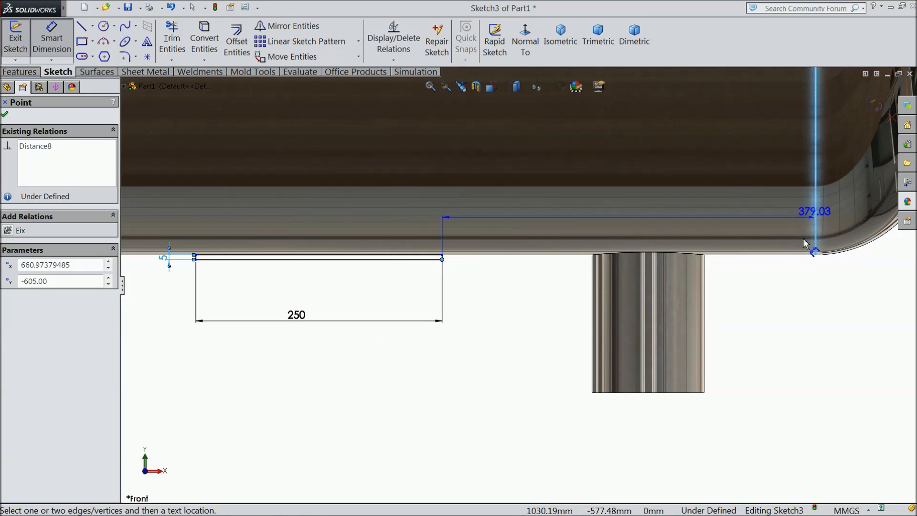
left_click(618, 437)
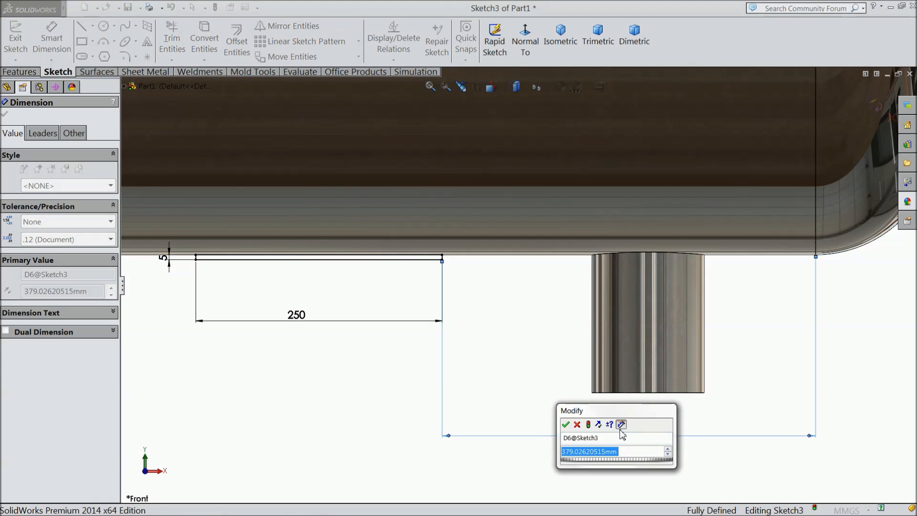
type("3")
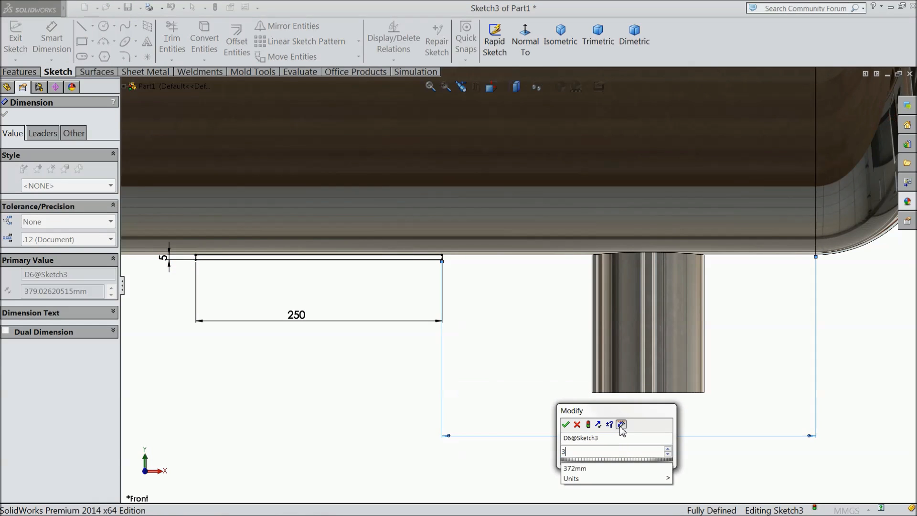
type("72")
left_click(566, 426)
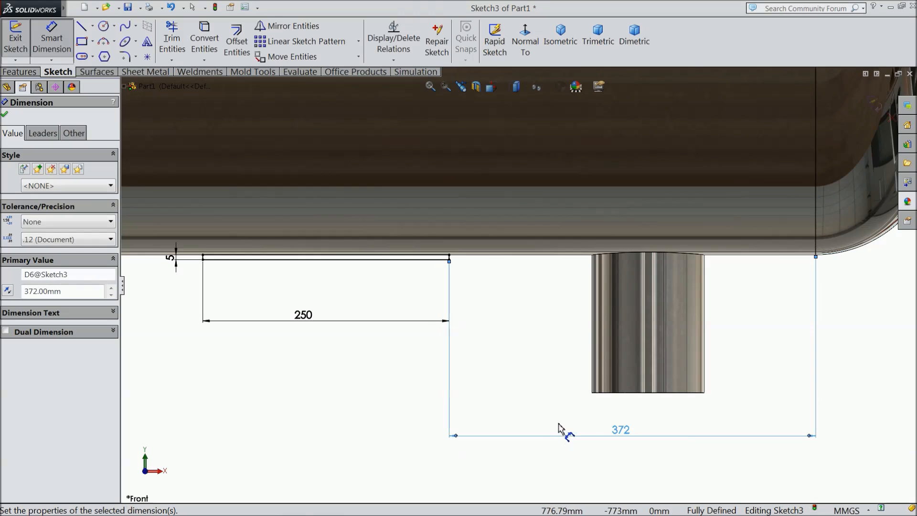
scroll(528, 399, "up", 3)
scroll(519, 283, "up", 2)
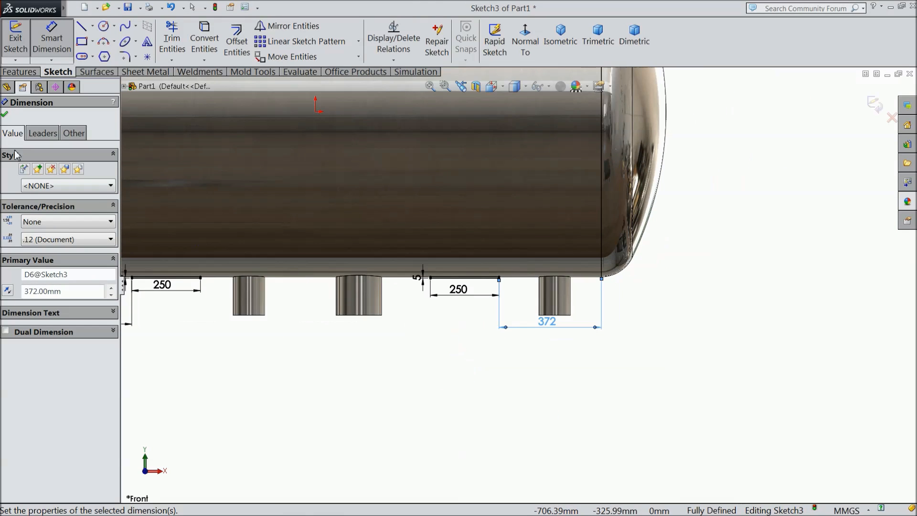
left_click(7, 115)
left_click(19, 72)
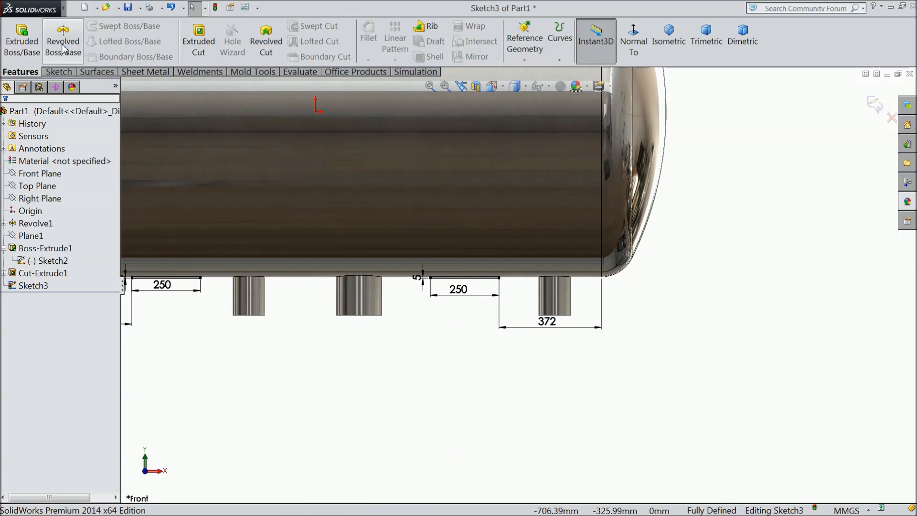
left_click(63, 46)
scroll(655, 198, "up", 5)
middle_click_drag(654, 198, 585, 221)
scroll(450, 284, "down", 8)
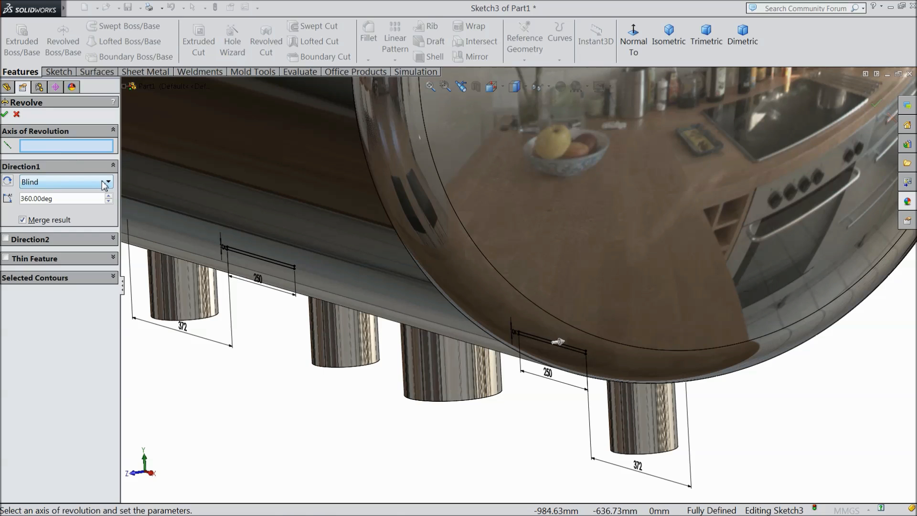
left_click(17, 115)
- Draw a horizontal centerline about 1467 mm long from the origin along the vessel axis, past the right head
left_click(633, 42)
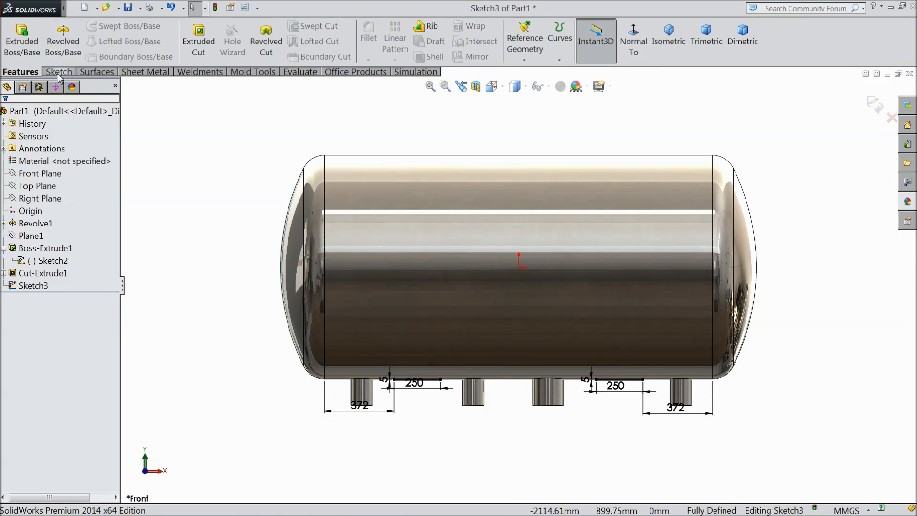
left_click(58, 72)
left_click(94, 28)
left_click(101, 58)
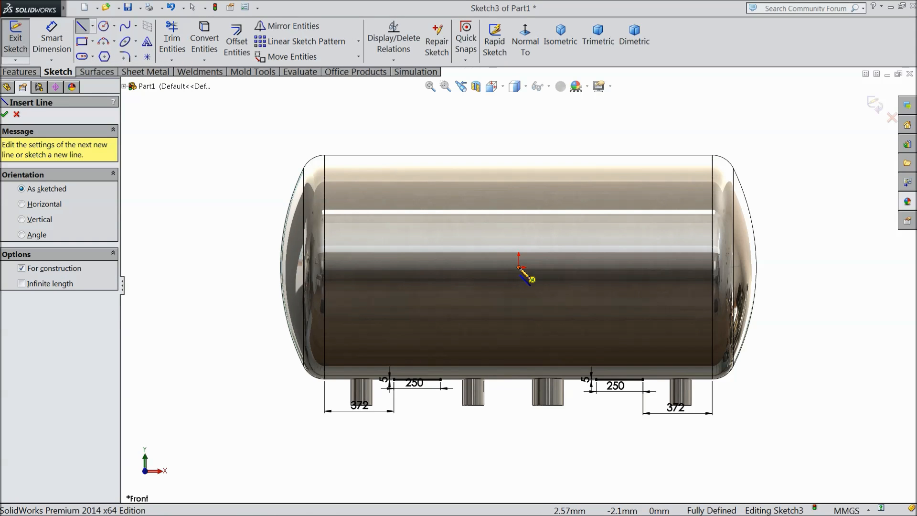
left_click(519, 268)
left_click(792, 267)
right_click(760, 155)
left_click(817, 94)
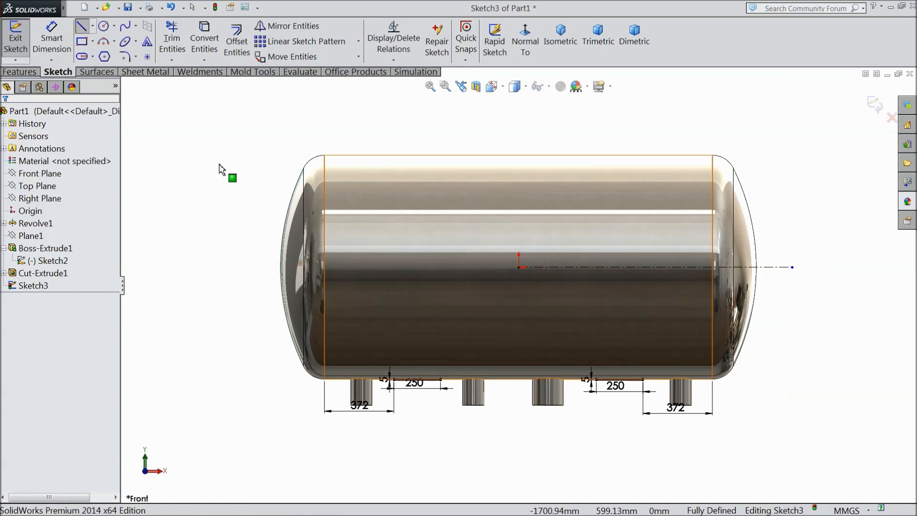
- Revolve both plate profiles about the centerline by 65° in each of the two directions, merged with the vessel
left_click(20, 71)
left_click(76, 56)
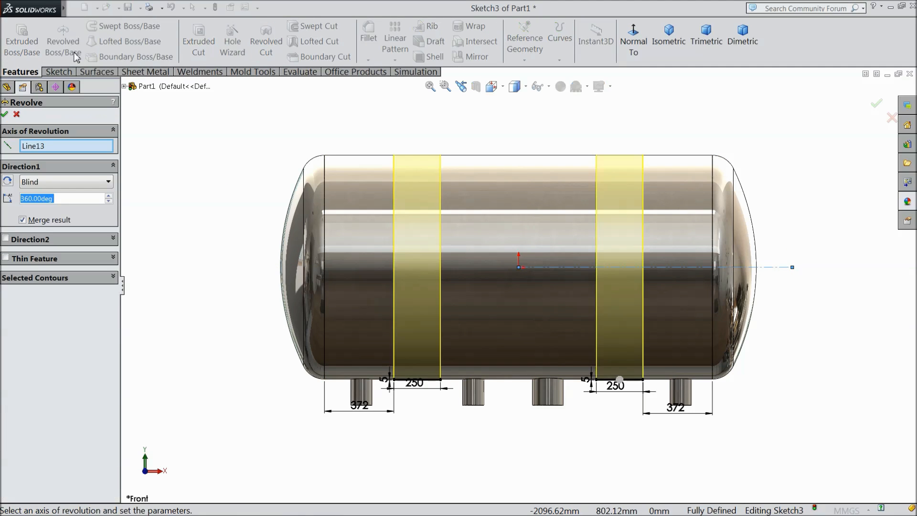
scroll(525, 286, "down", 5)
middle_click_drag(296, 207, 413, 303)
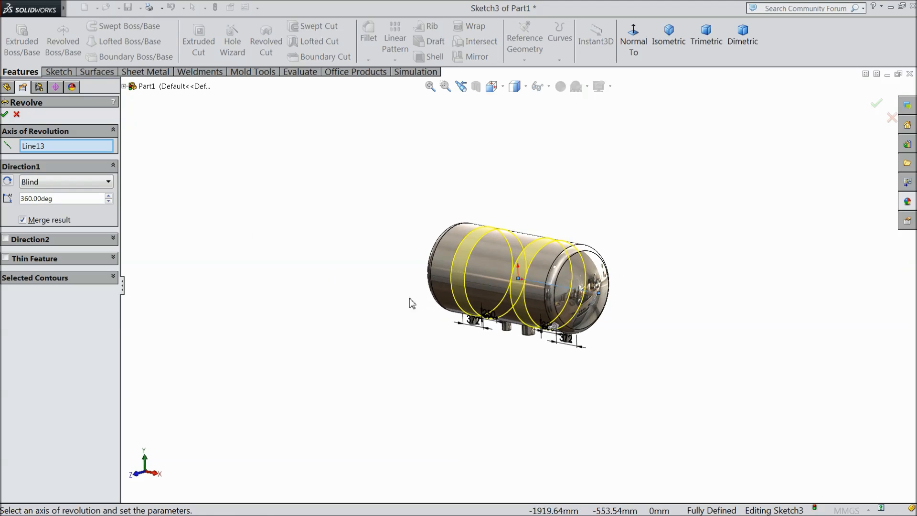
scroll(573, 291, "down", 5)
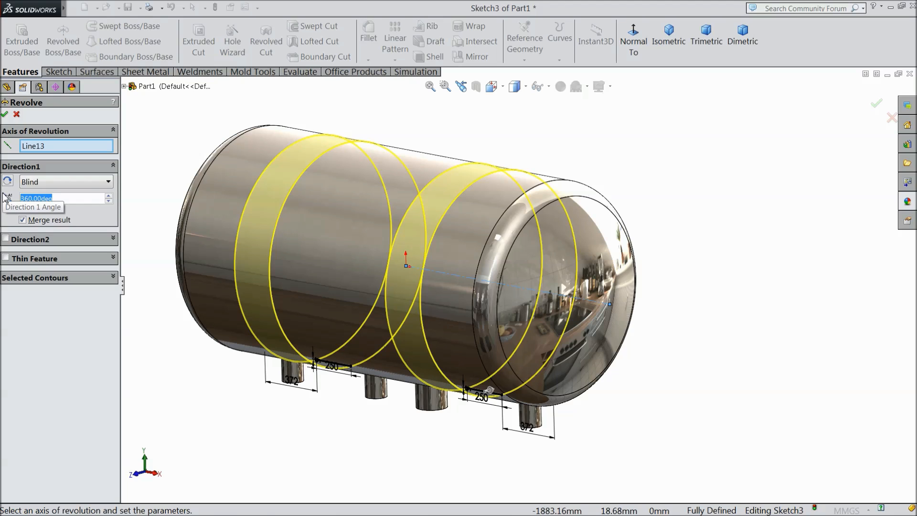
type("65")
key("Return")
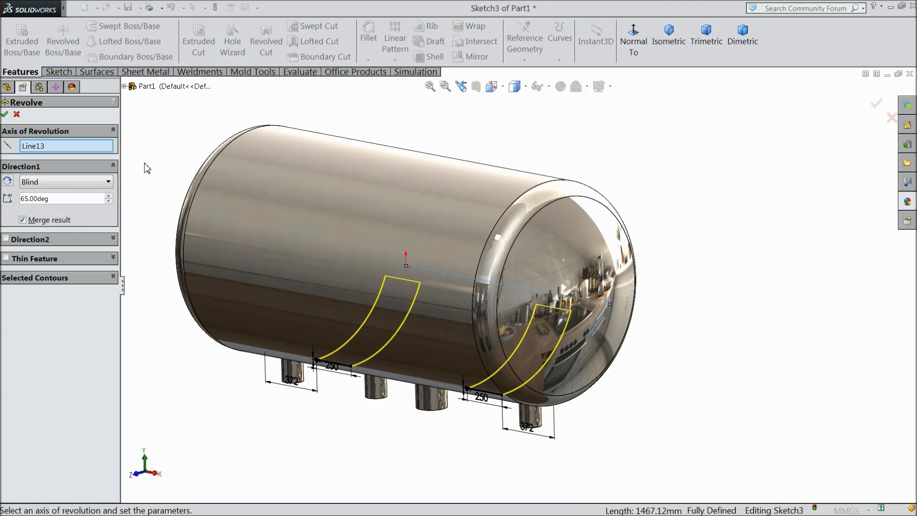
left_click(6, 239)
mouse_move(246, 348)
middle_mouse_down()
mouse_move(256, 322)
mouse_move(234, 348)
middle_mouse_up()
scroll(466, 350, "down", 5)
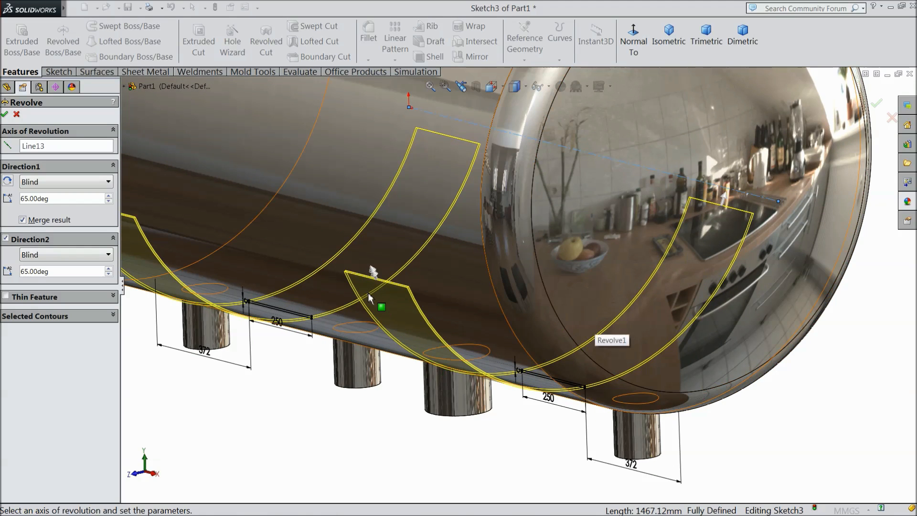
left_click(4, 114)
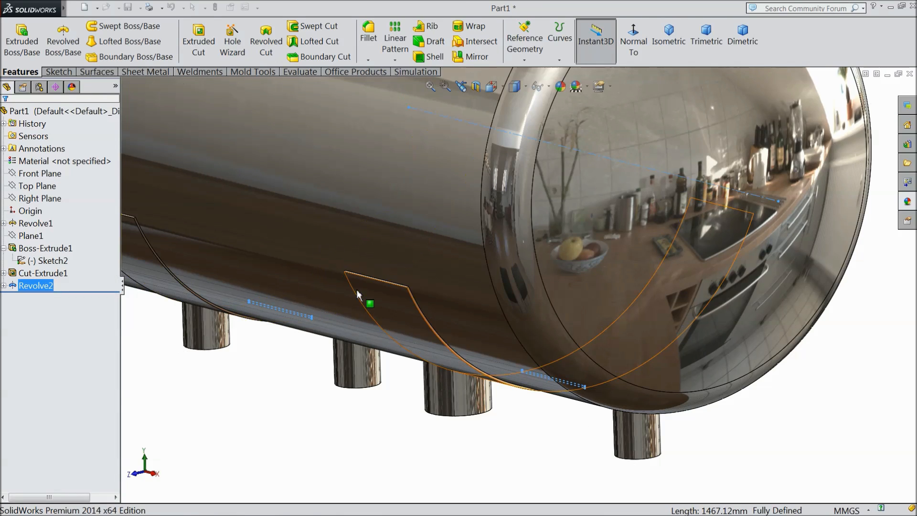
- Inspect the two curved plates under the shell from both sides of the vessel
scroll(388, 384, "up", 5)
left_click(417, 420)
mouse_move(430, 397)
middle_mouse_down()
mouse_move(473, 268)
mouse_move(510, 259)
mouse_move(494, 272)
middle_mouse_up()
scroll(401, 250, "down", 4)
mouse_move(401, 250)
middle_mouse_down()
mouse_move(399, 328)
mouse_move(410, 296)
mouse_move(365, 199)
mouse_move(365, 280)
mouse_move(402, 302)
mouse_move(370, 203)
middle_mouse_up()
scroll(379, 303, "up", 5)
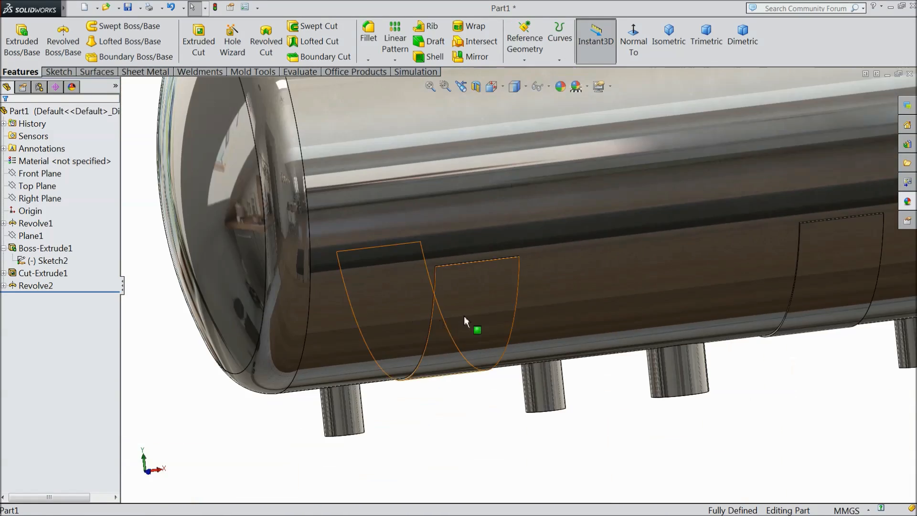
middle_click_drag(503, 310, 629, 213)
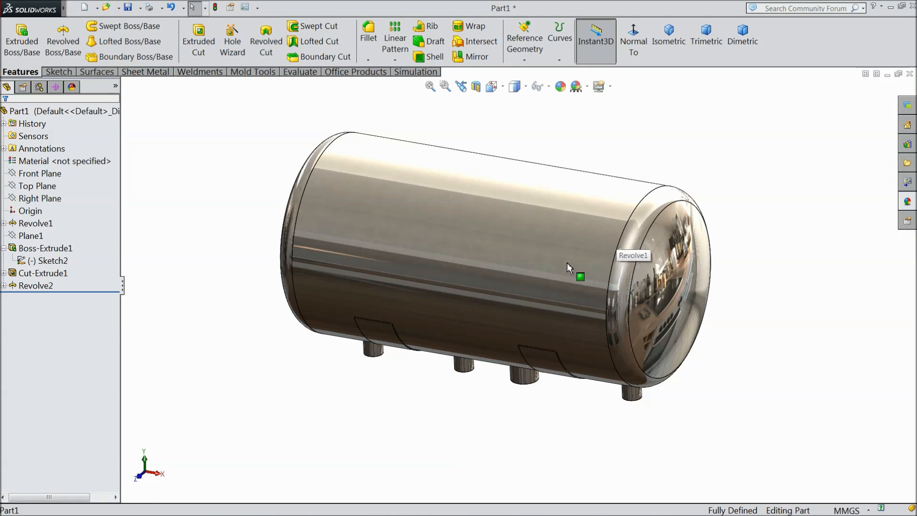
scroll(566, 262, "down", 3)
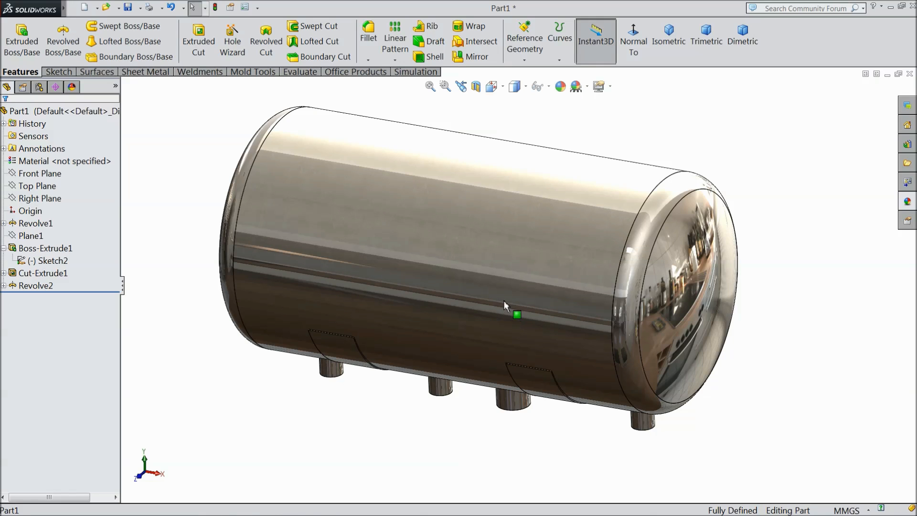
scroll(528, 321, "up", 3)
- On the Front Plane, sketch a corner rectangle about 422 × 76 mm standing on the shell's upper edge near the right head
left_click(54, 175)
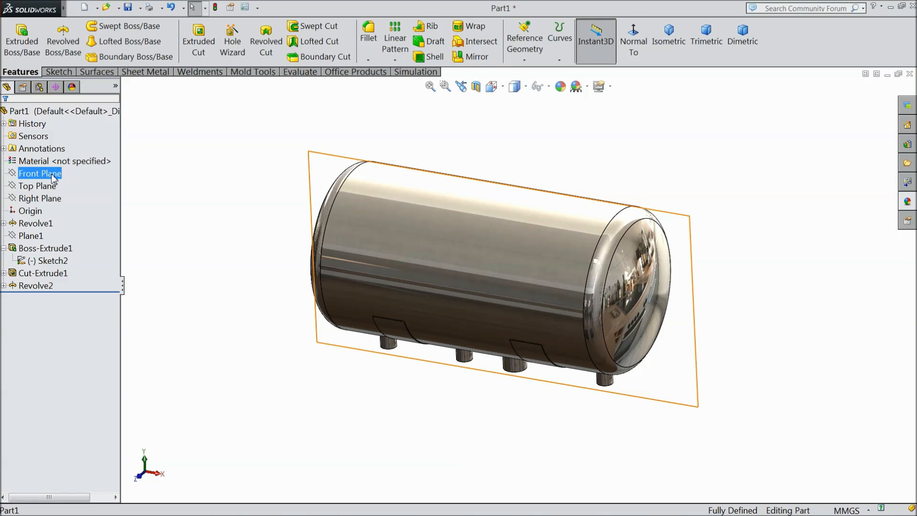
left_click(53, 179)
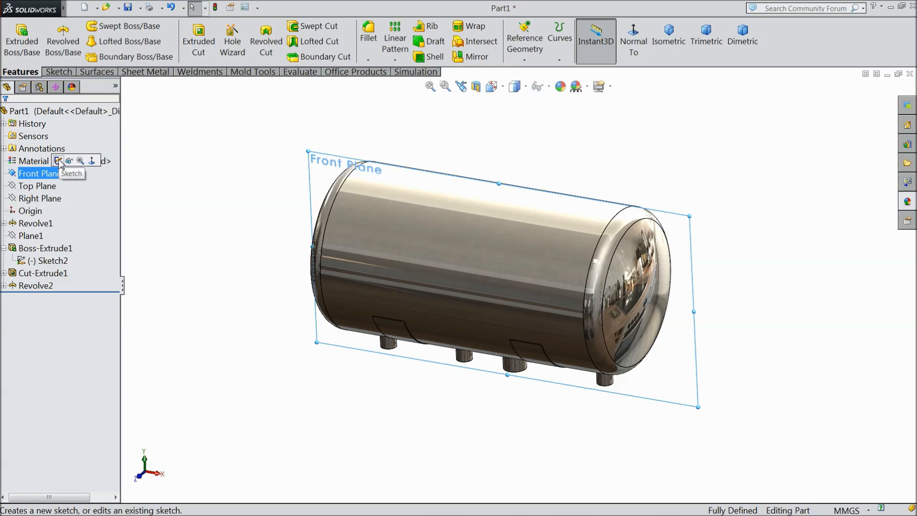
left_click(58, 161)
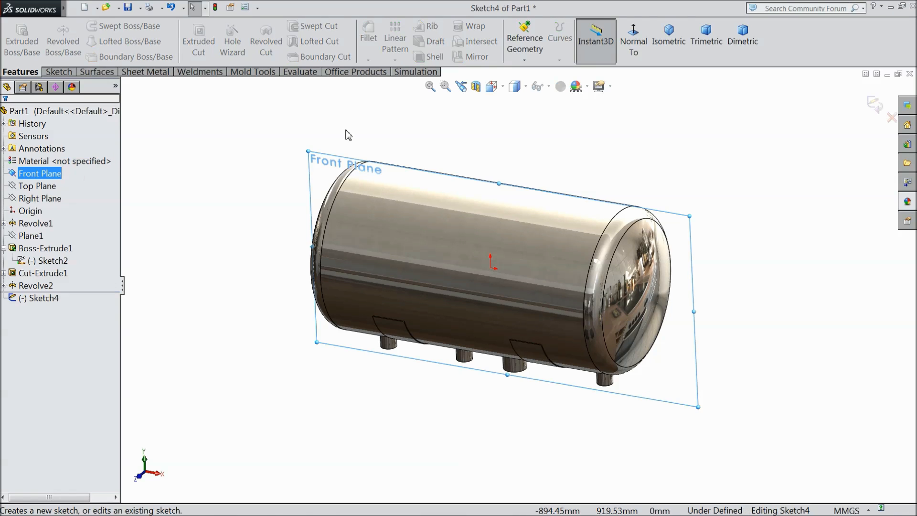
left_click(628, 41)
left_click(82, 41)
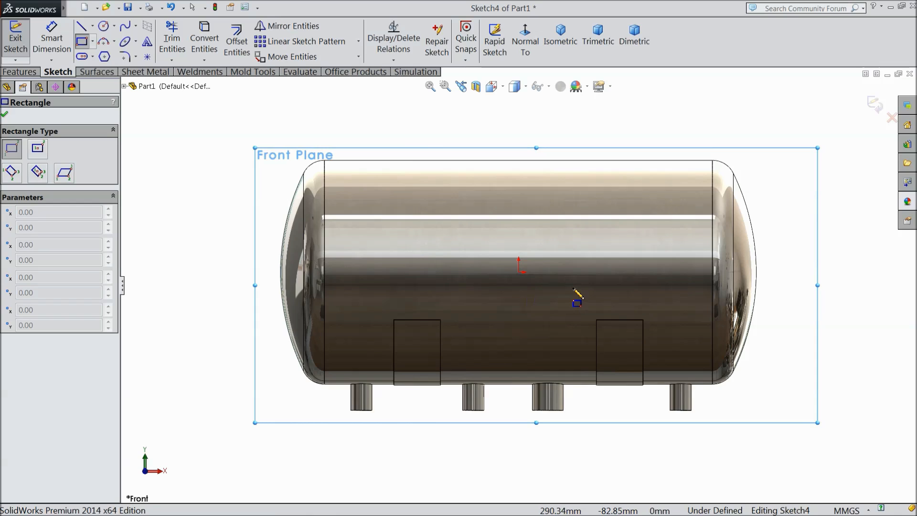
scroll(575, 291, "down", 5)
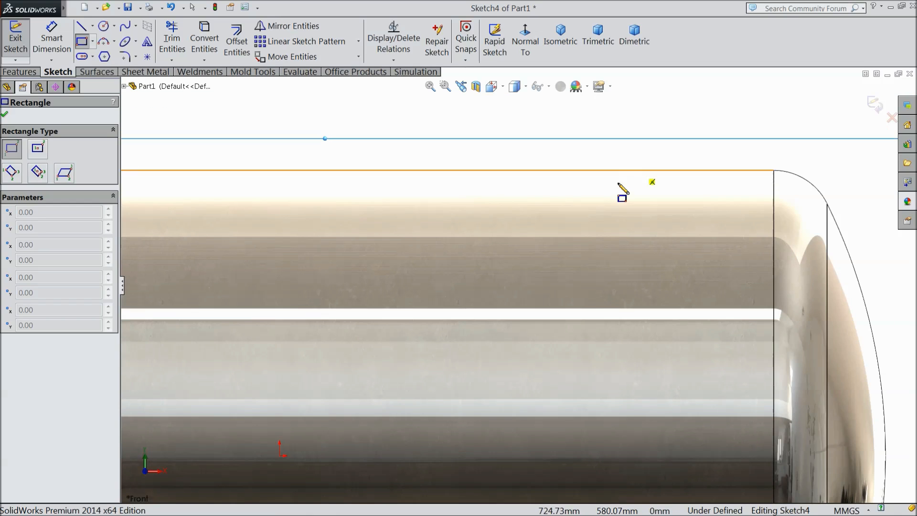
left_click(503, 171)
left_click(703, 134)
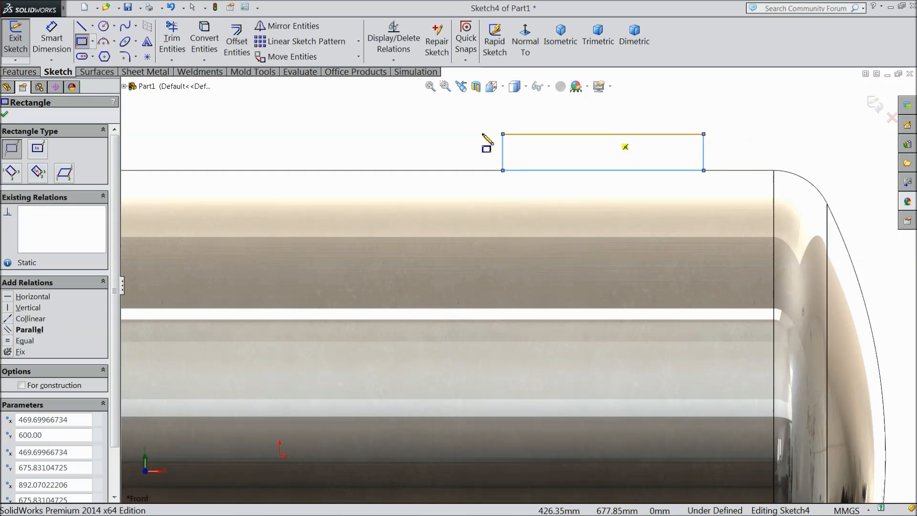
- Dimension the rectangle on the shell's upper edge 250 mm long and 5 mm high
left_click(43, 38)
left_click(583, 136)
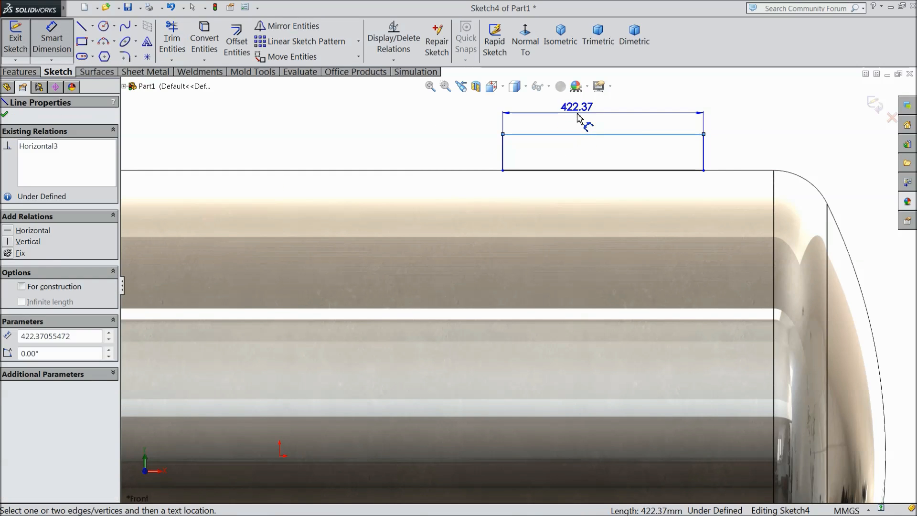
left_click(580, 116)
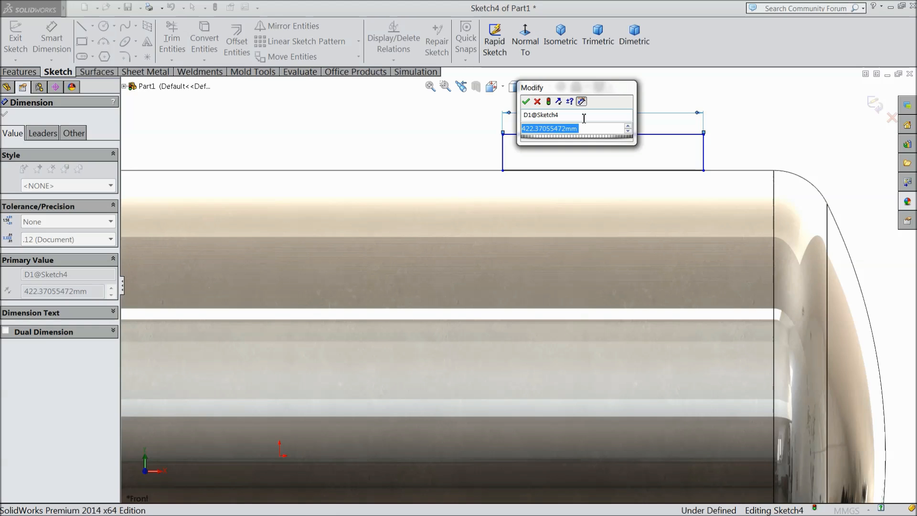
type("250")
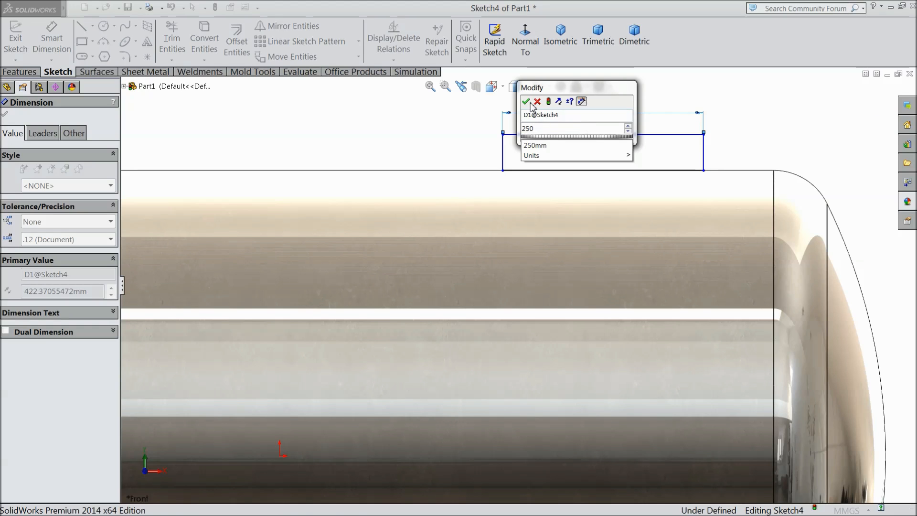
left_click(527, 102)
left_click(622, 158)
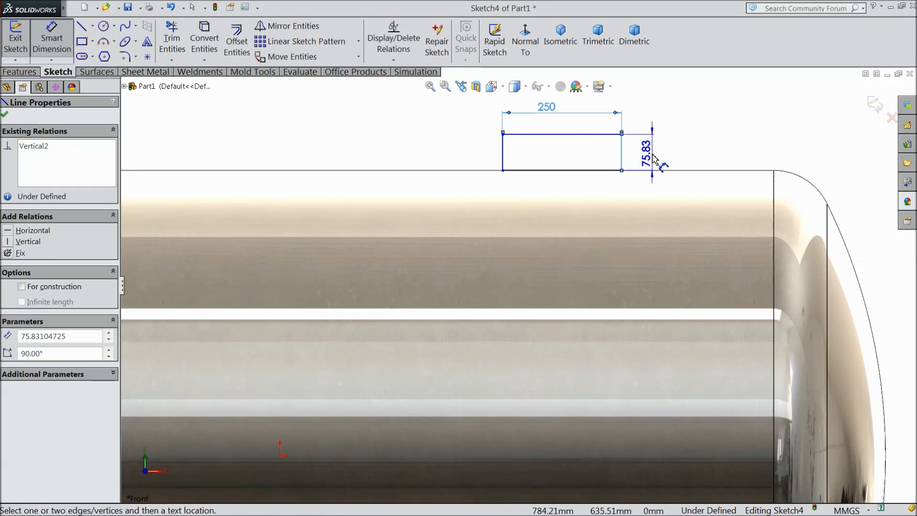
left_click(655, 158)
type("5")
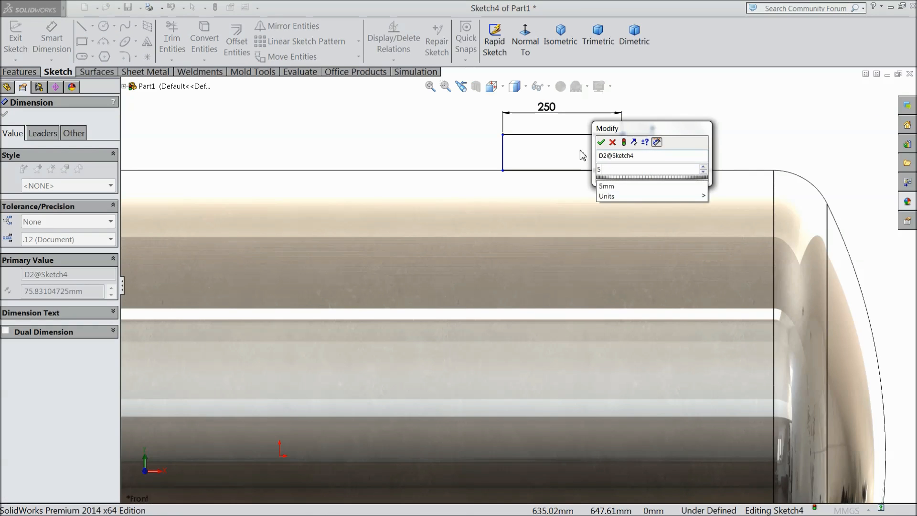
left_click(602, 142)
- Dimension the rectangle's outer end 125 mm from the seam between the shell and the right head
scroll(669, 198, "up", 3)
scroll(755, 215, "down", 1)
scroll(797, 225, "down", 3)
scroll(180, 235, "up", 2)
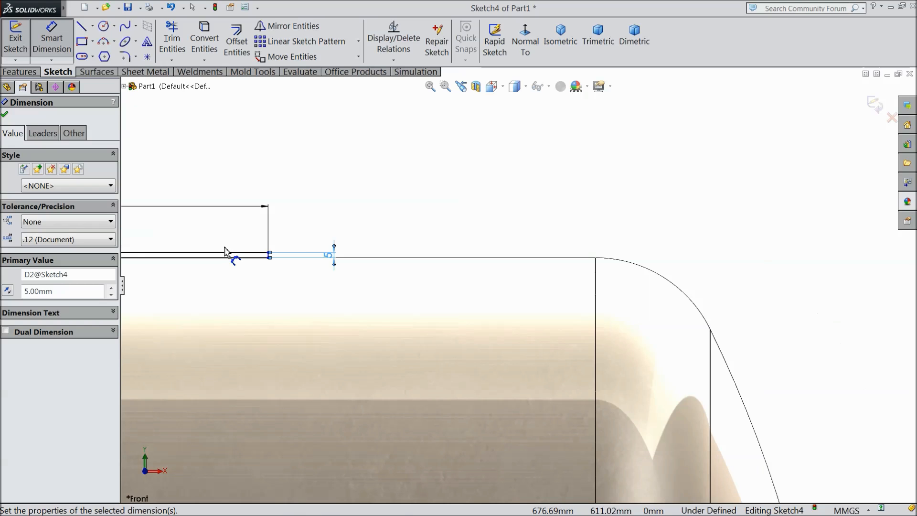
left_click(317, 205)
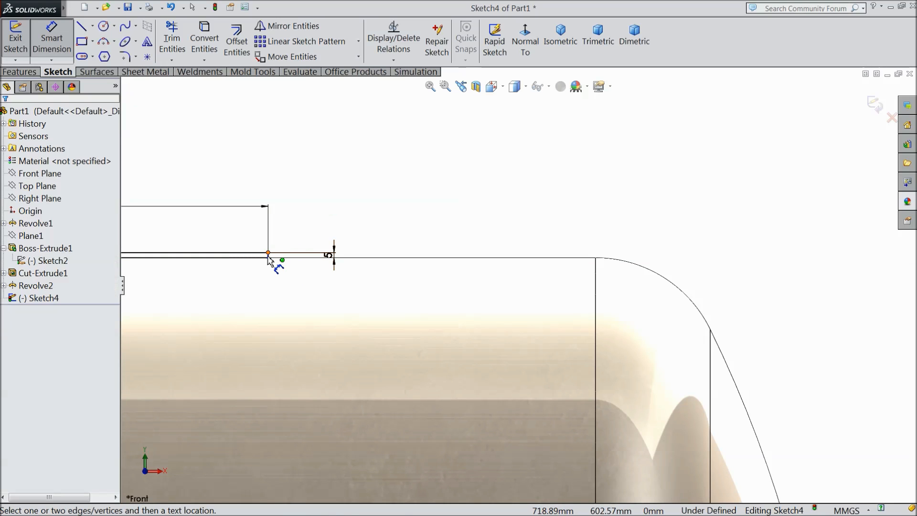
left_click(269, 254)
left_click(598, 293)
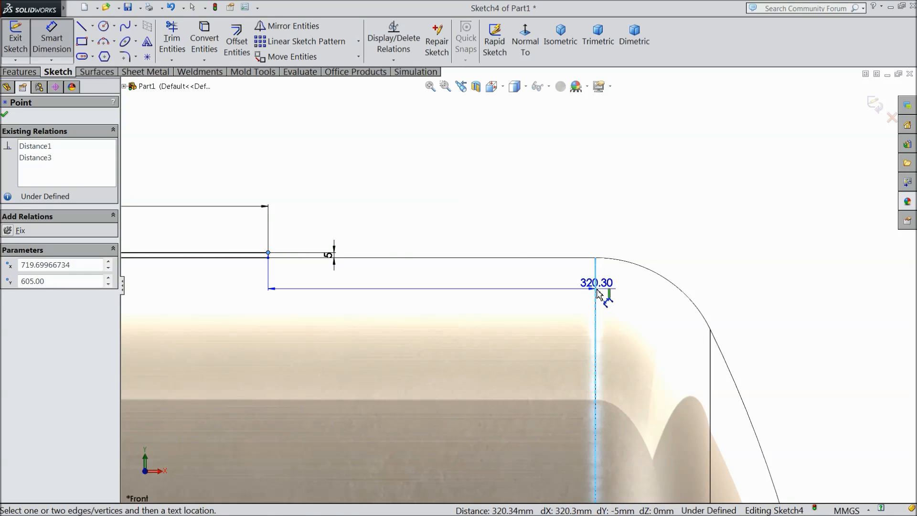
left_click(435, 176)
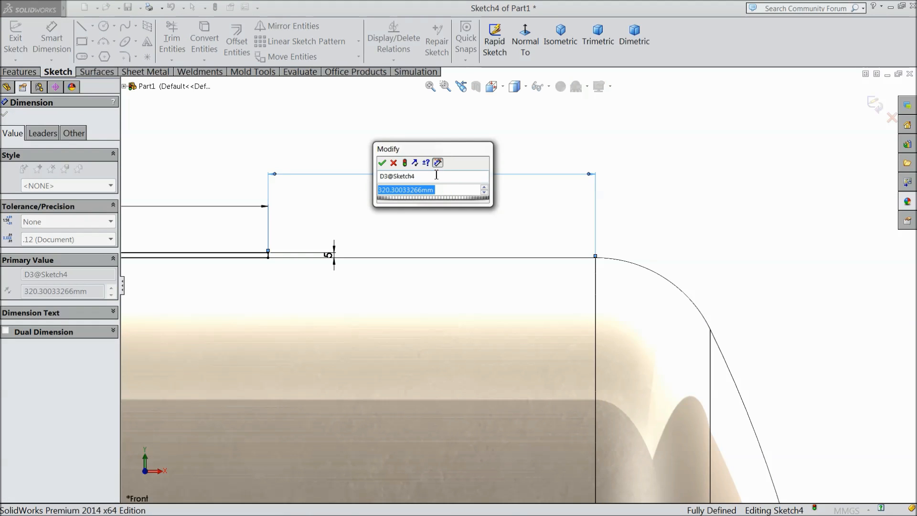
type("12")
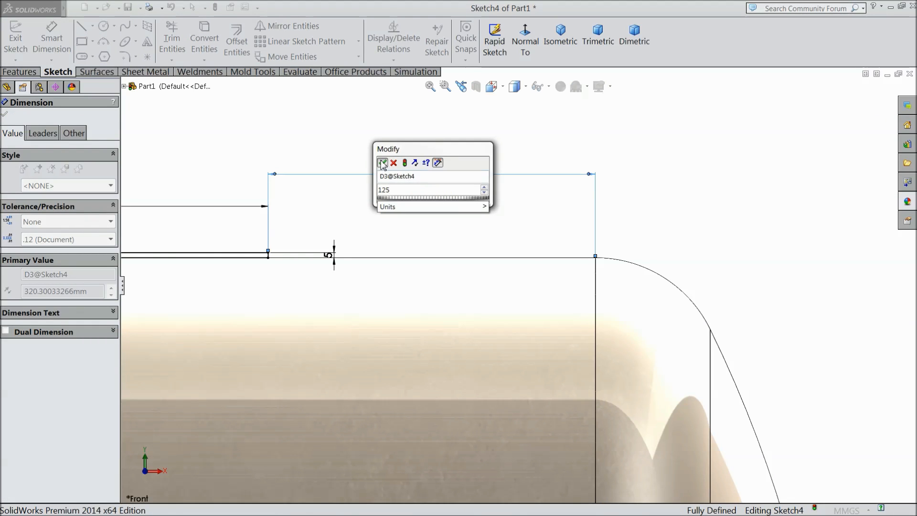
type("5")
left_click(383, 163)
scroll(415, 194, "up", 3)
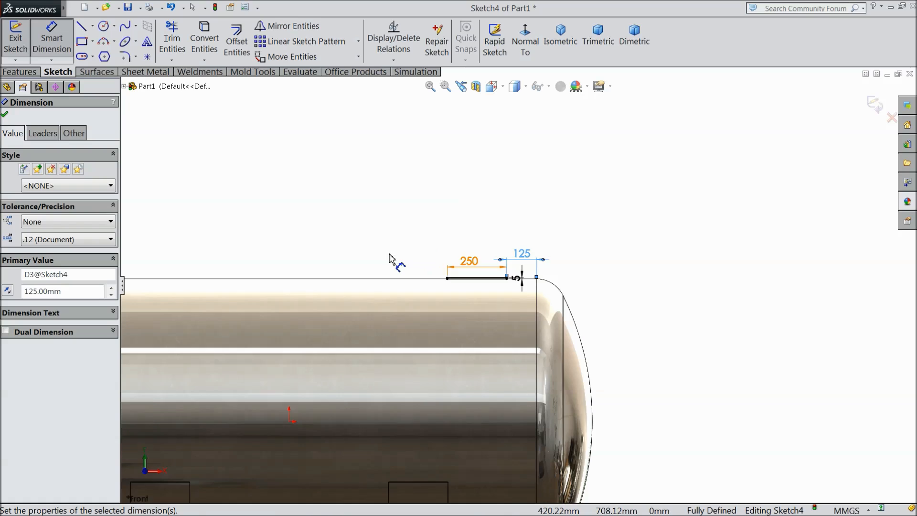
left_click(5, 115)
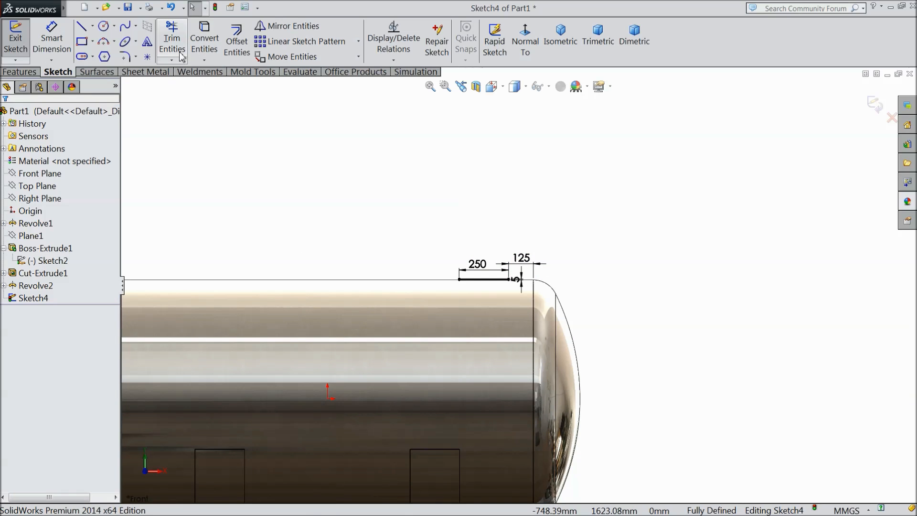
- Draw a vertical centerline from the origin up past the top of the shell
left_click(92, 26)
left_click(110, 55)
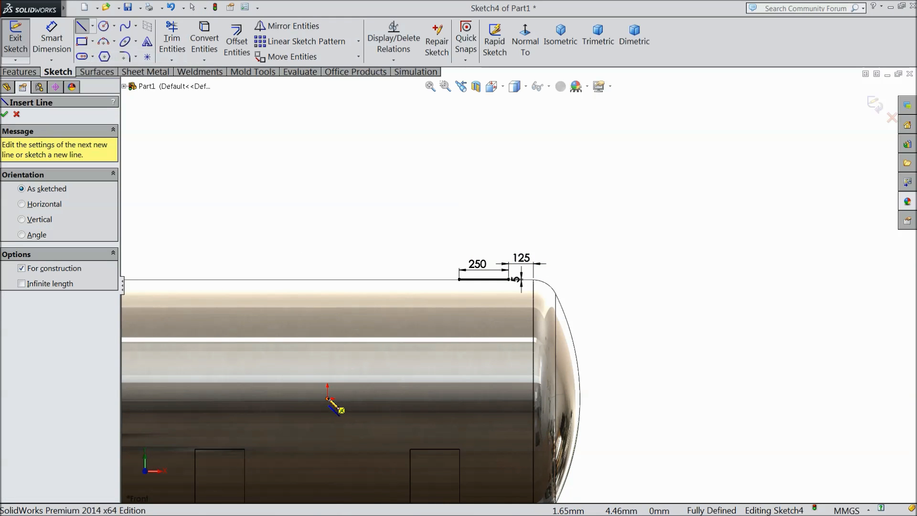
left_click(328, 398)
left_click(328, 199)
right_click(333, 203)
left_click(353, 92)
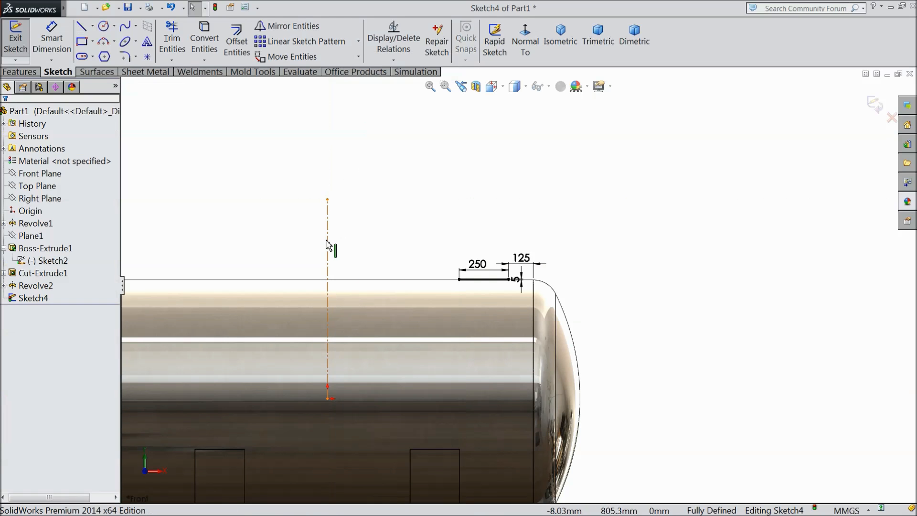
left_click(334, 264)
- Mirror the 250 × 5 mm rectangle about the vertical centerline to the other end of the shell
scroll(502, 293, "down", 8)
mouse_move(578, 182)
left_mouse_down()
mouse_move(361, 293)
mouse_move(194, 292)
left_mouse_up()
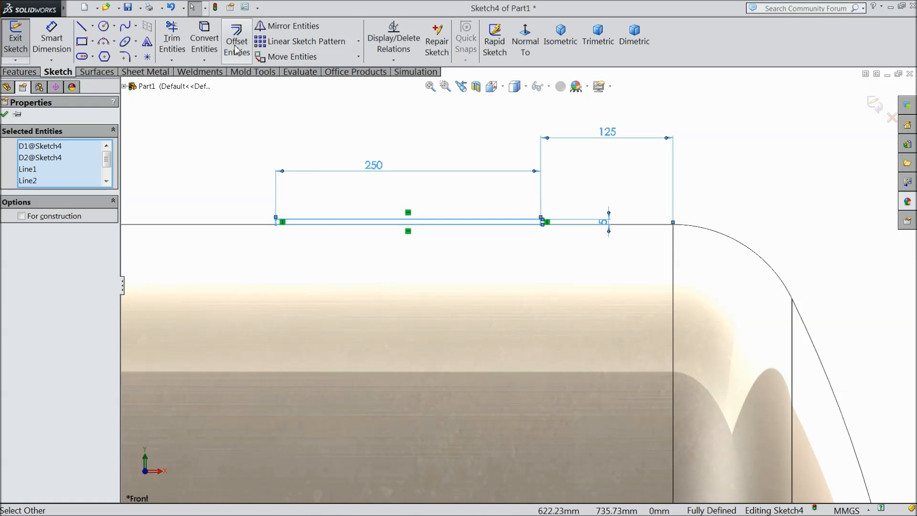
left_click(289, 26)
scroll(248, 232, "up", 5)
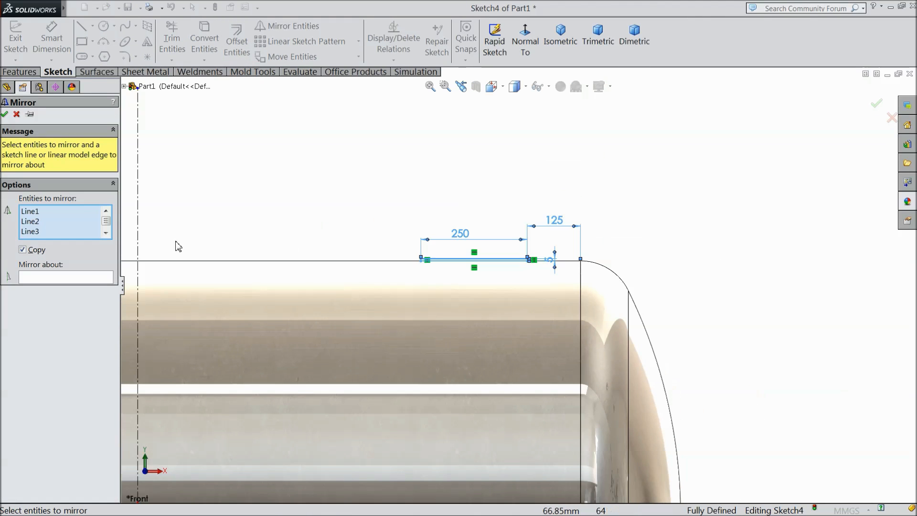
left_click(140, 239)
scroll(219, 258, "up", 5)
scroll(395, 282, "down", 2)
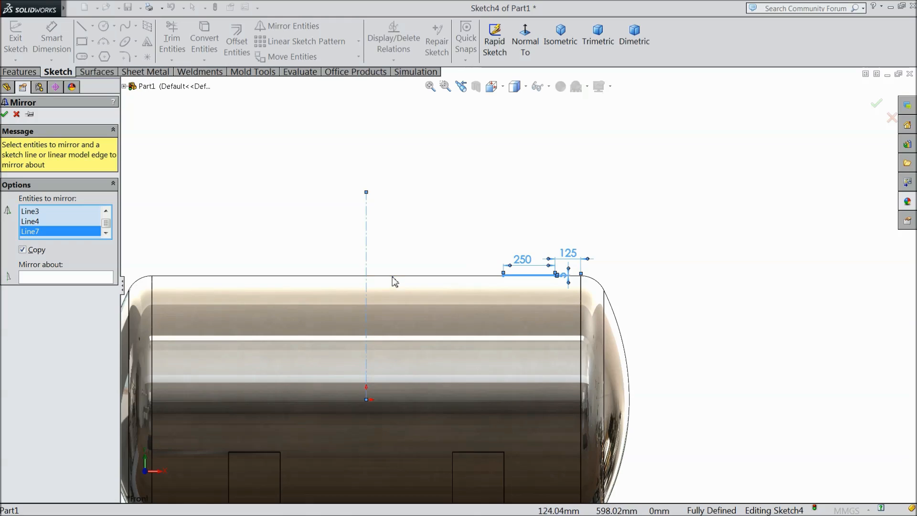
right_click(203, 276)
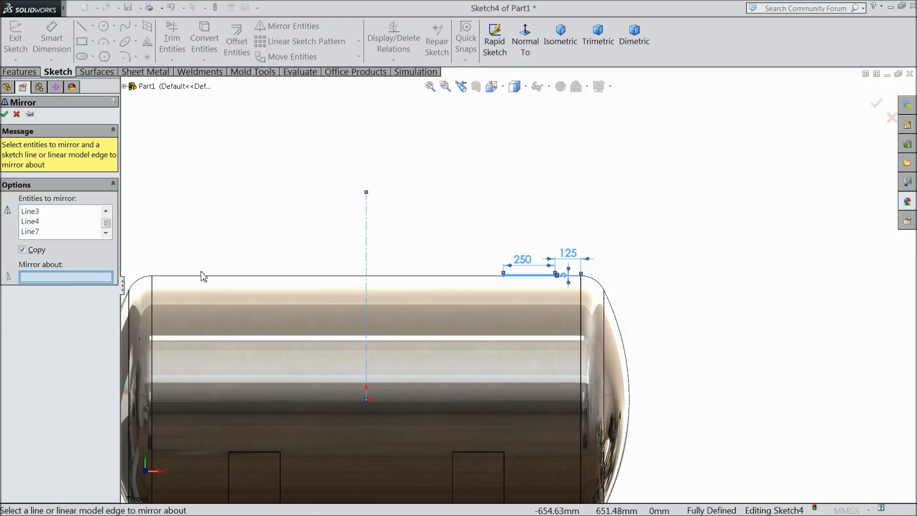
left_click(367, 243)
left_click(5, 115)
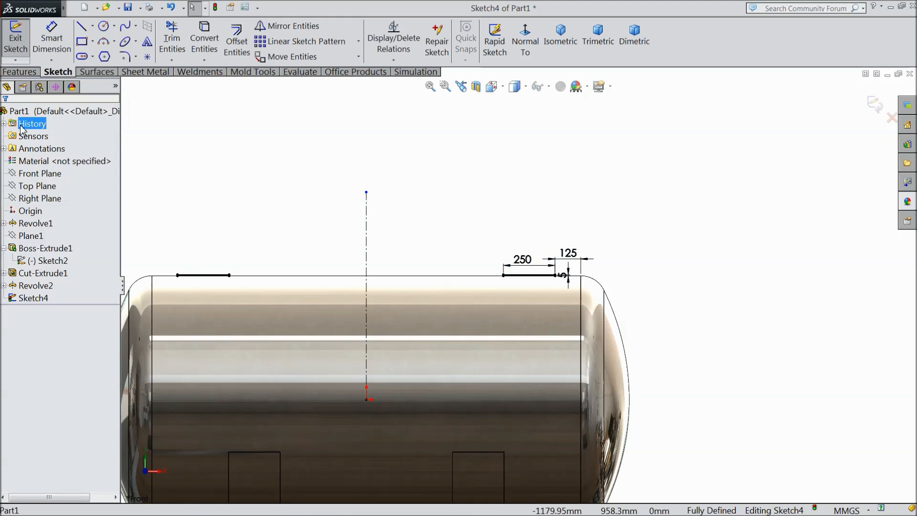
scroll(248, 287, "down", 3)
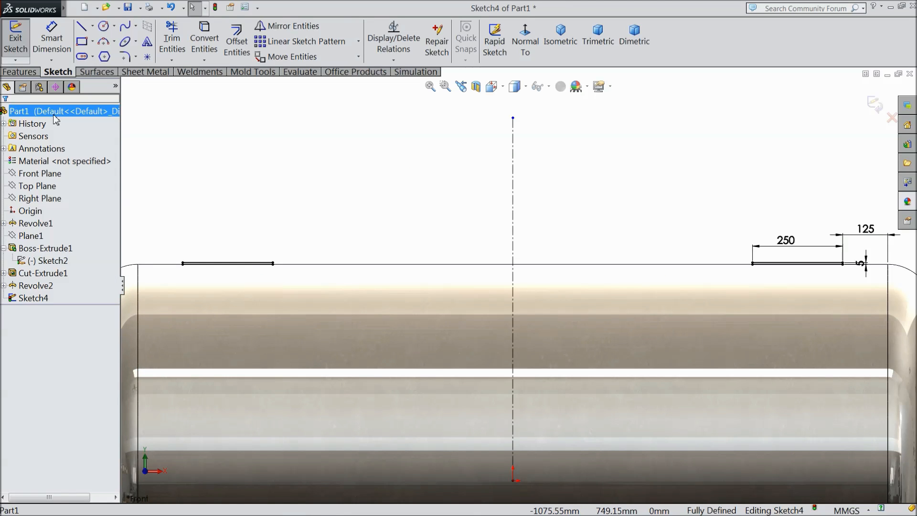
left_click(17, 72)
left_click(63, 40)
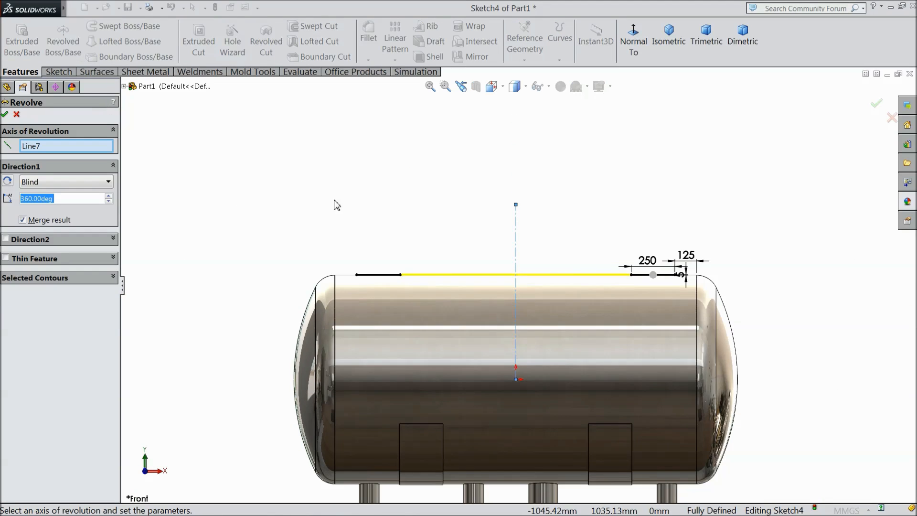
middle_click_drag(244, 202, 303, 253)
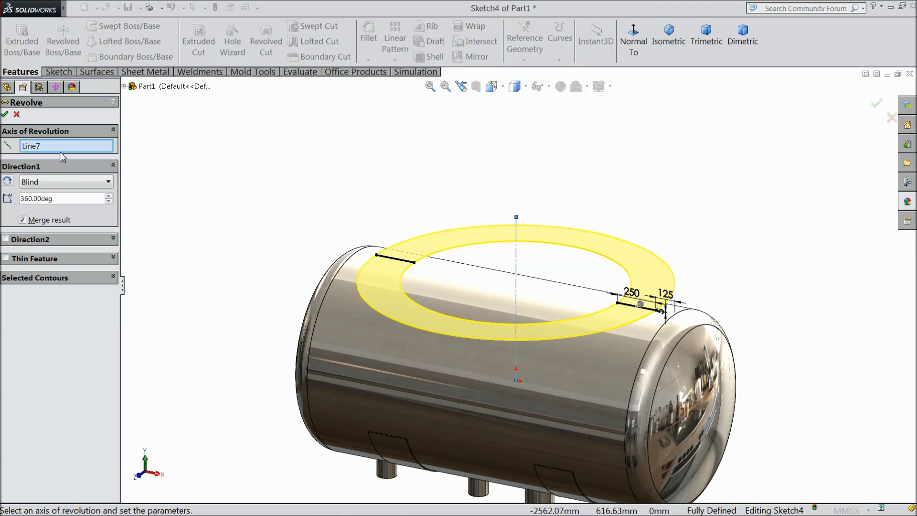
left_click(41, 148)
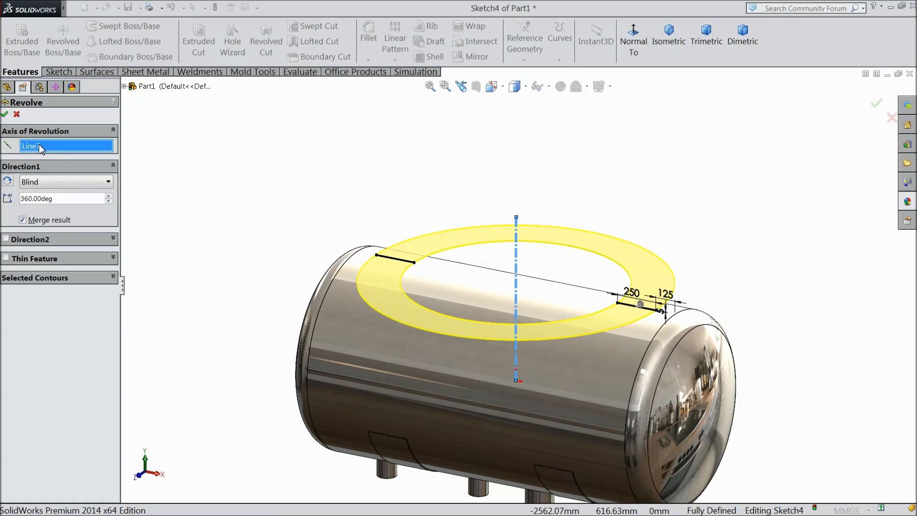
right_click(40, 148)
left_click(63, 166)
middle_click_drag(387, 319, 472, 363)
left_click(17, 113)
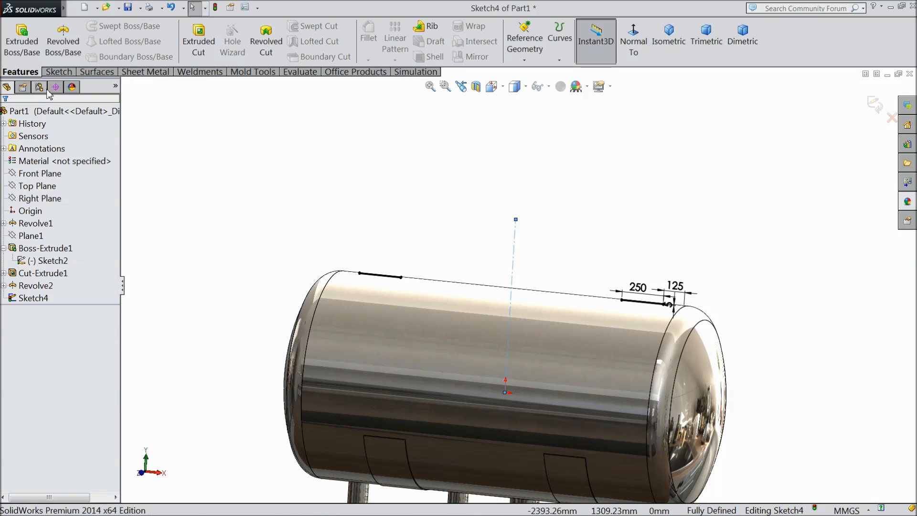
- Draw a horizontal centerline about 1624 mm long from the origin out past the right head
left_click(59, 72)
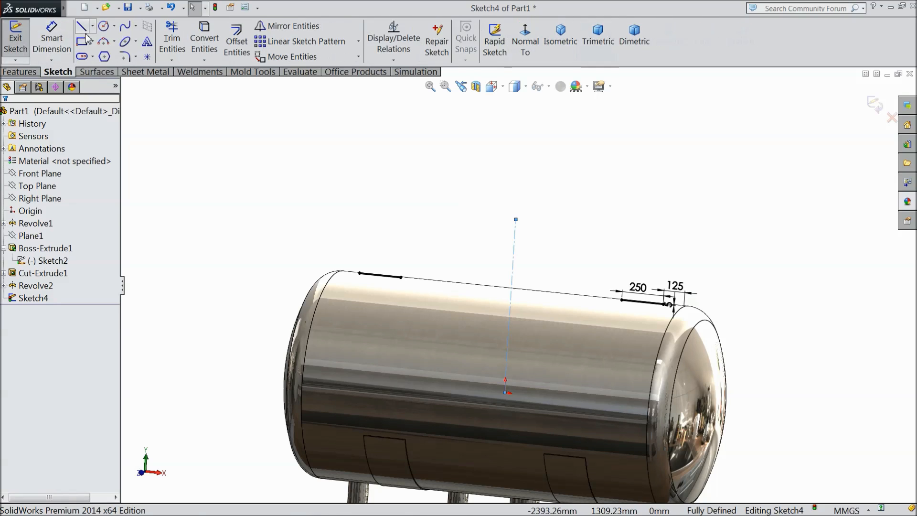
left_click(93, 27)
left_click(102, 52)
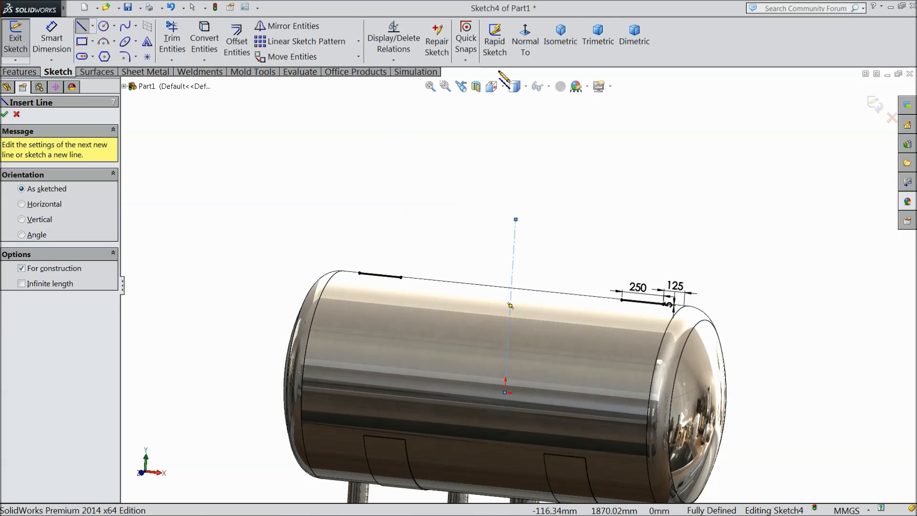
left_click(514, 44)
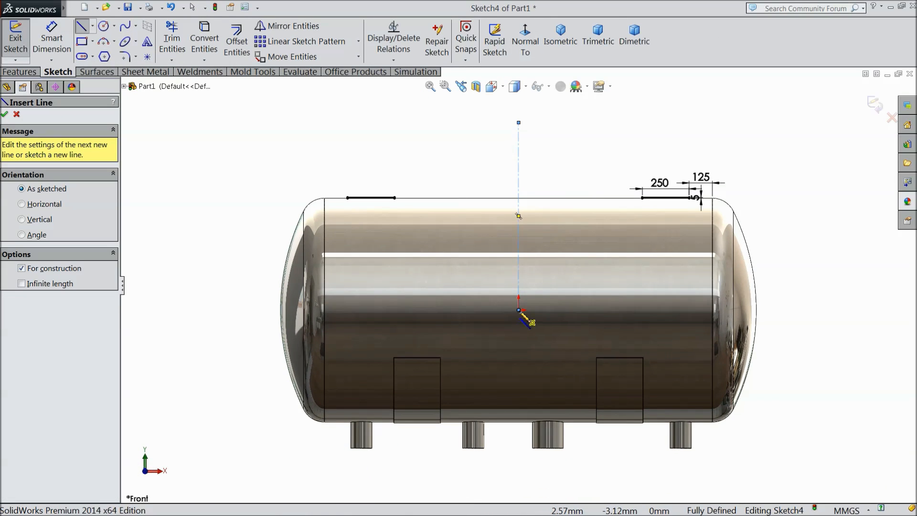
left_click(518, 310)
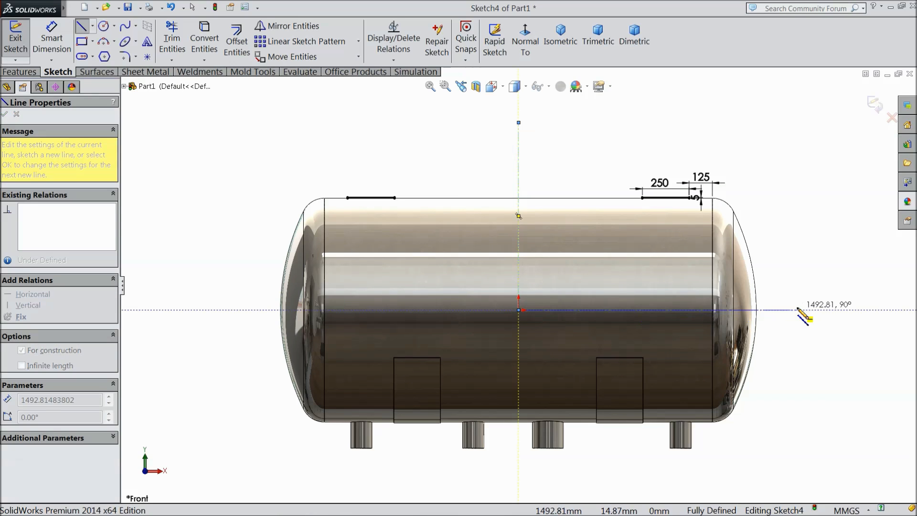
left_click(822, 310)
right_click(823, 311)
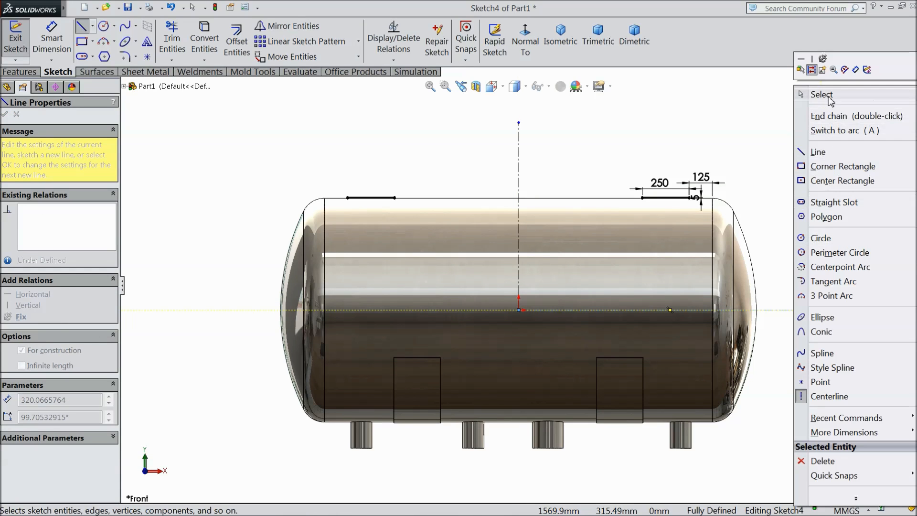
left_click(815, 95)
- Set up a revolved boss of both rectangles about the horizontal centerline with a first-direction angle of 8°
left_click(678, 311)
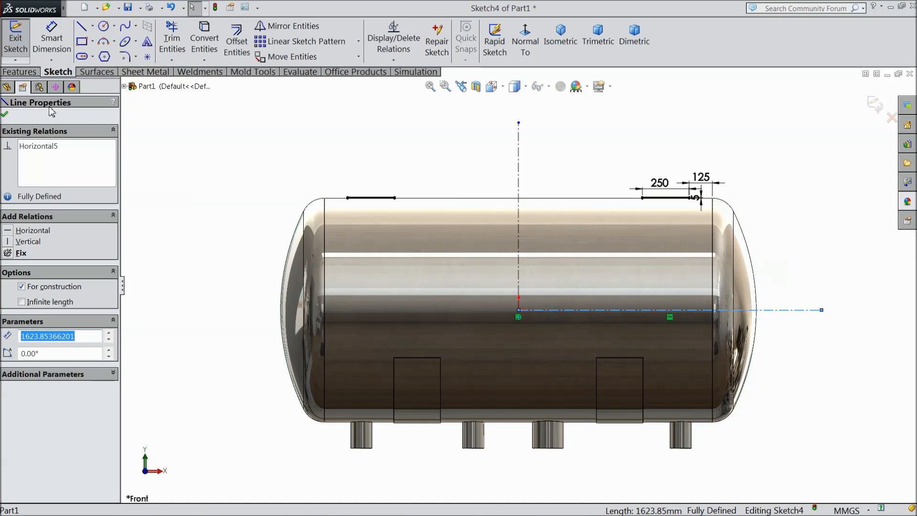
left_click(19, 71)
left_click(63, 41)
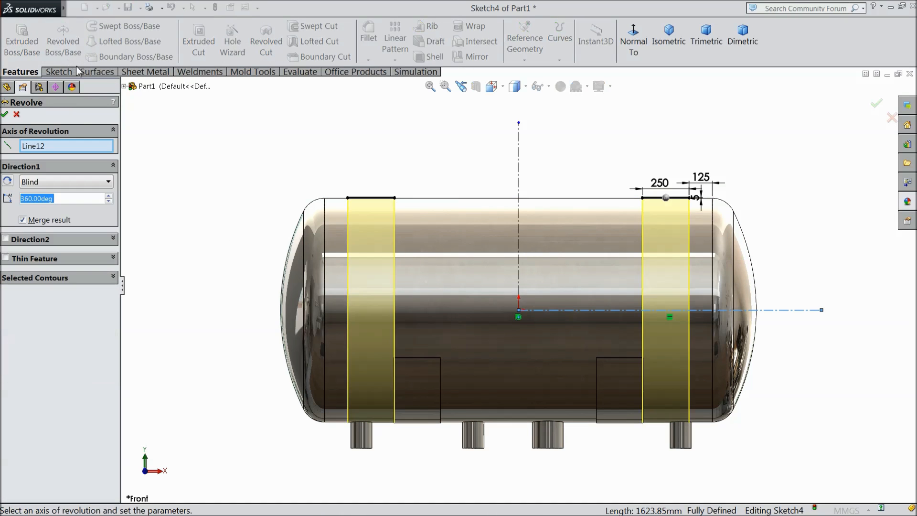
middle_click_drag(233, 133, 191, 195)
scroll(686, 274, "down", 5)
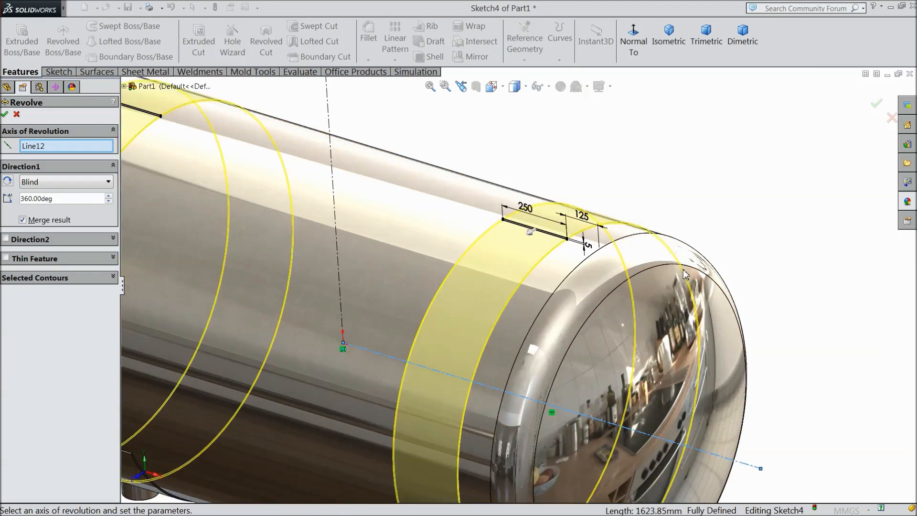
scroll(501, 258, "up", 3)
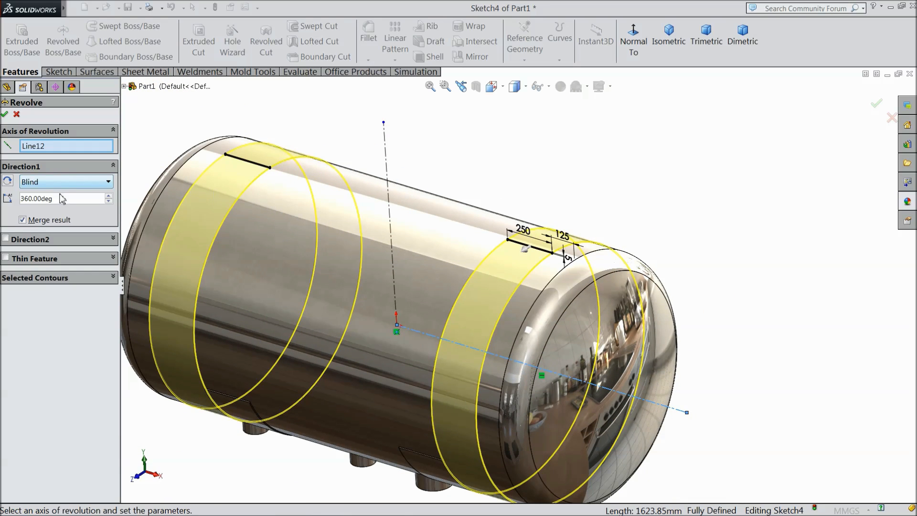
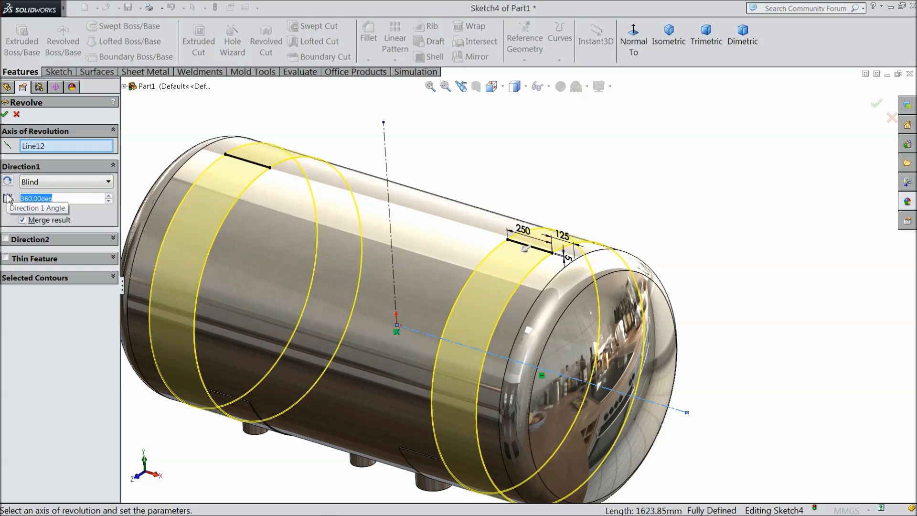
type("8")
key("Return")
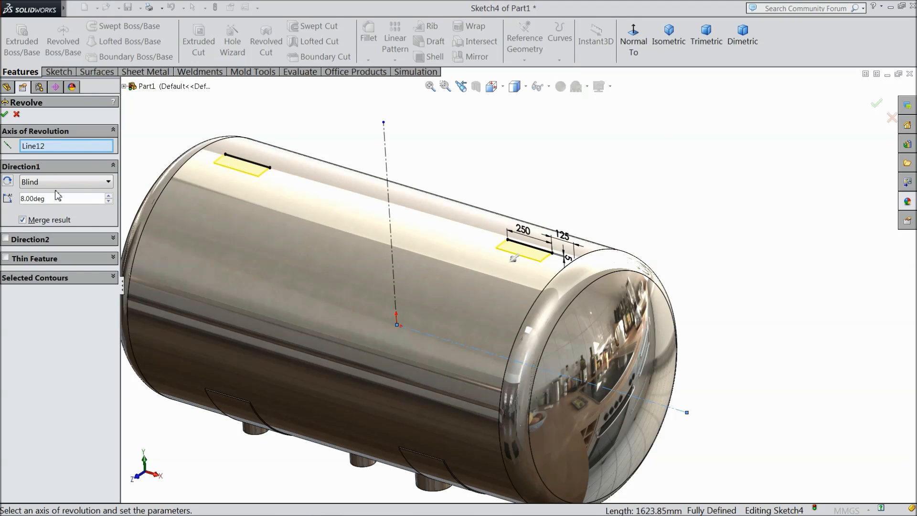
- Add a second revolve direction of 8° and finish the two curved plates on top of the shell
left_click(5, 239)
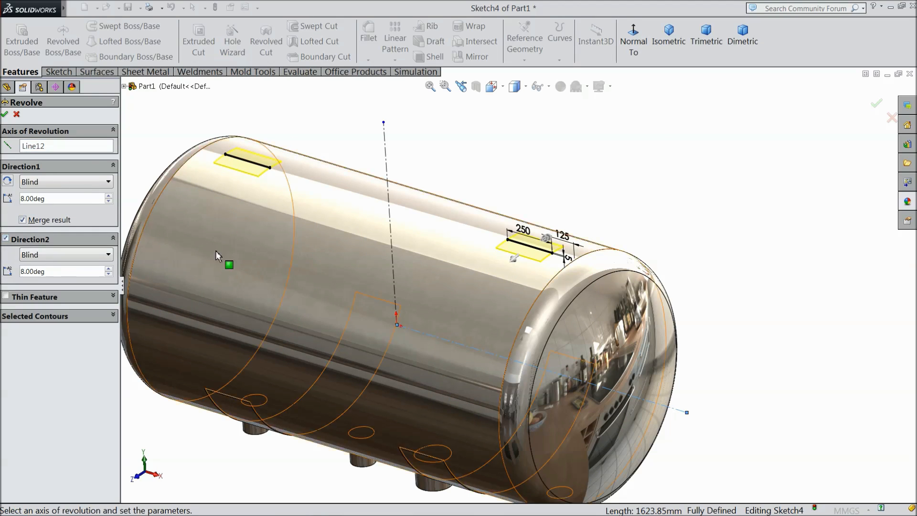
middle_click_drag(503, 260, 483, 254)
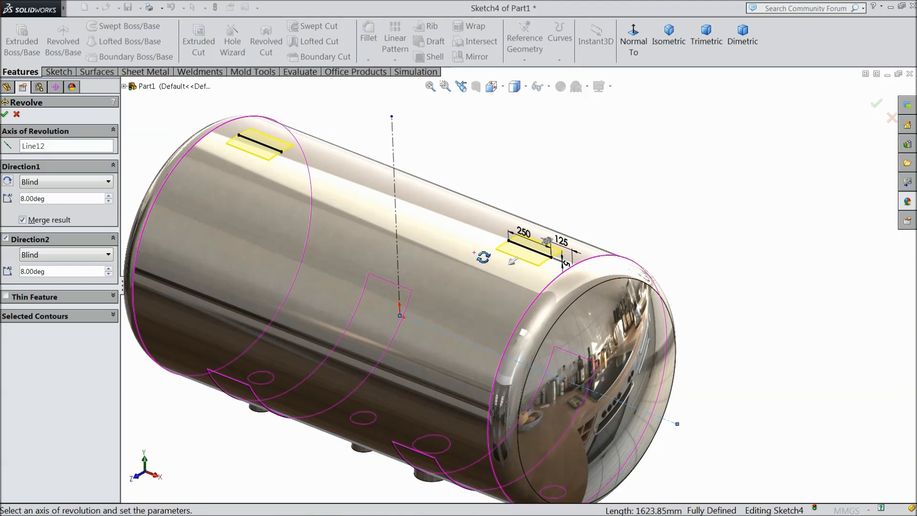
left_click(4, 114)
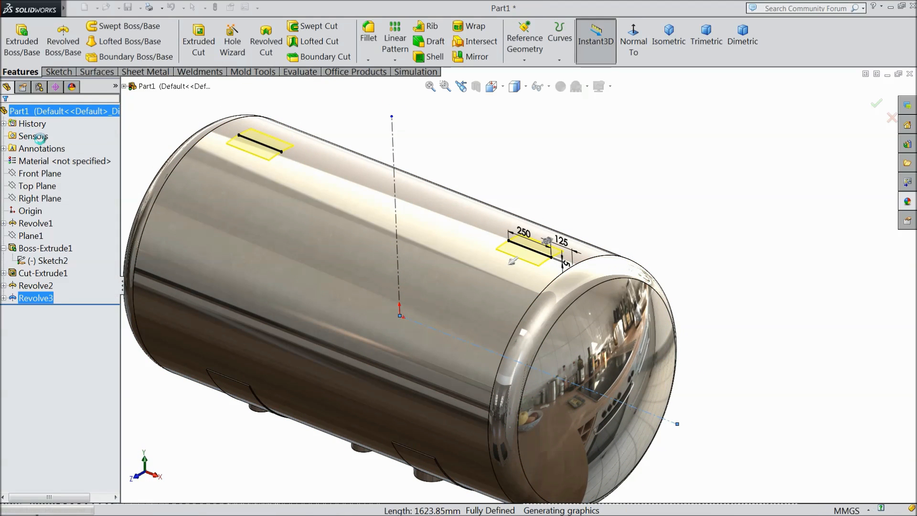
key("Escape")
- Start a new sketch on the Front Plane for the geometry above the right-hand top plate
scroll(548, 263, "up", 5)
middle_click_drag(549, 263, 547, 239)
scroll(522, 273, "down", 10)
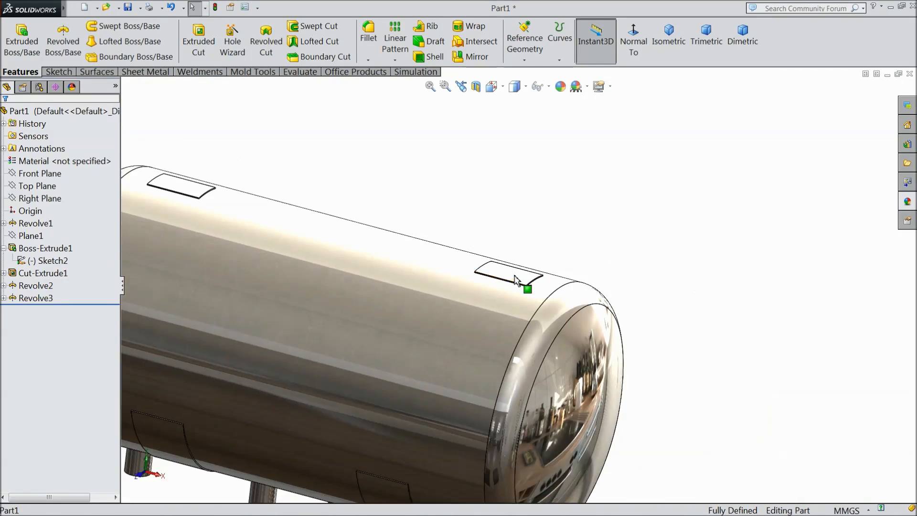
scroll(408, 311, "up", 3)
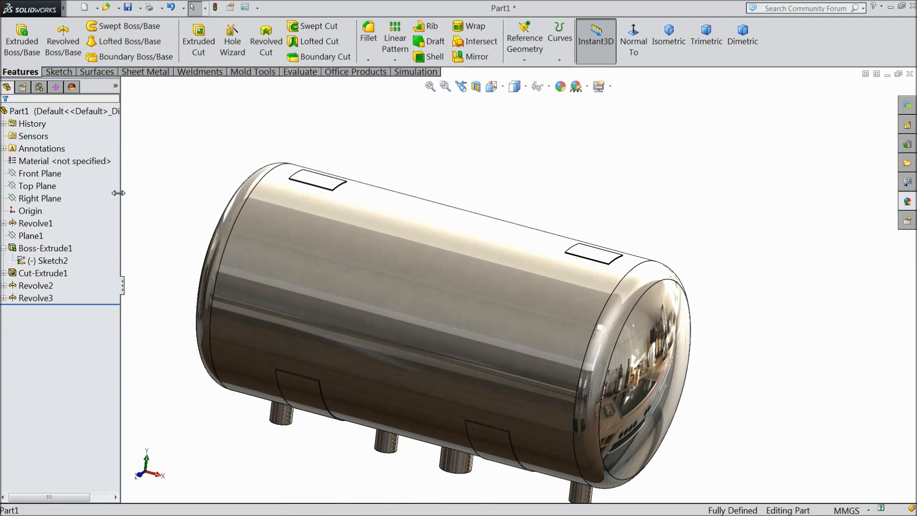
left_click(40, 173)
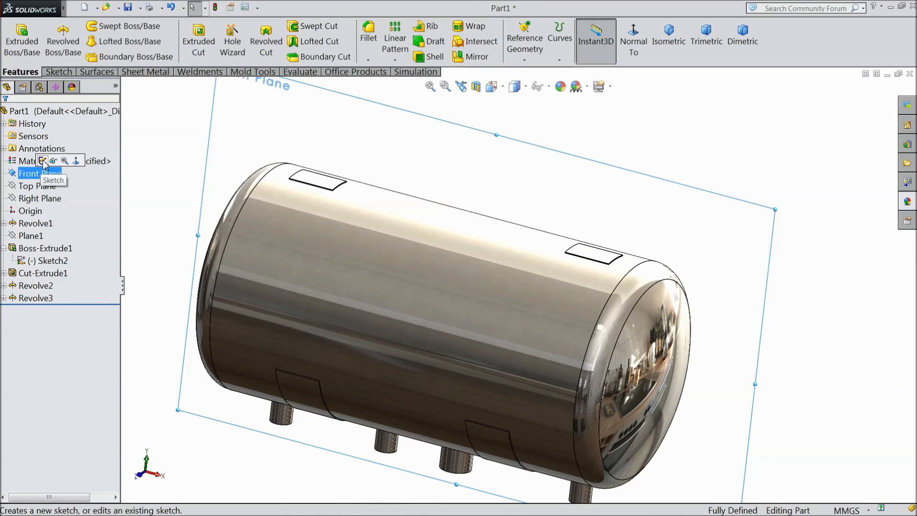
left_click(43, 161)
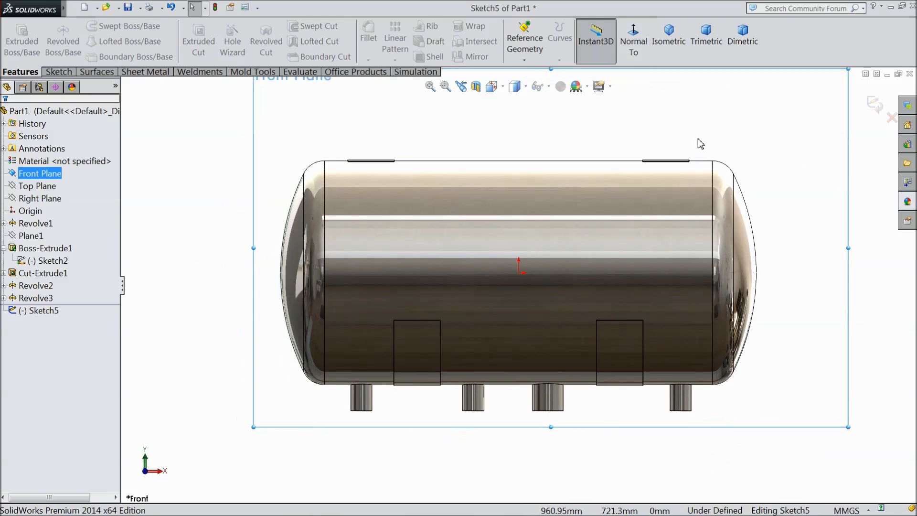
scroll(701, 143, "up", 5)
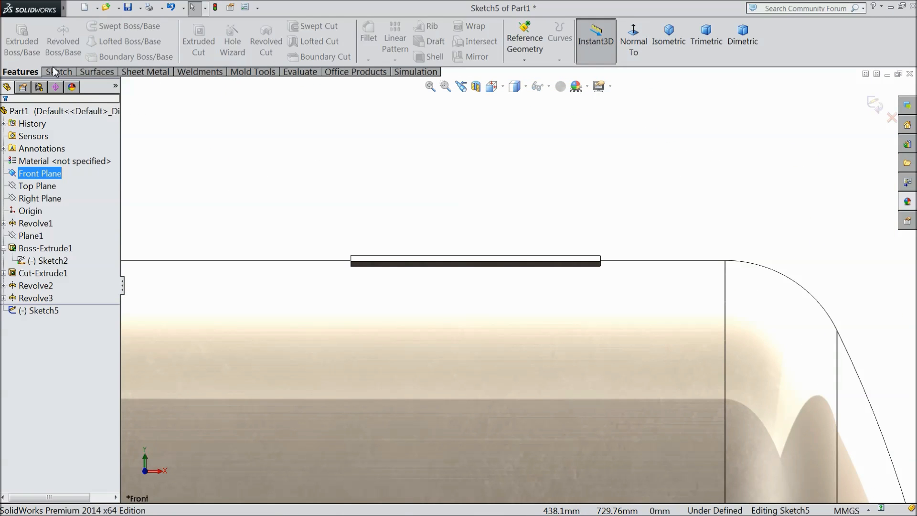
- Draw a vertical centerline upward from the midpoint of the right plate's top edge
left_click(59, 72)
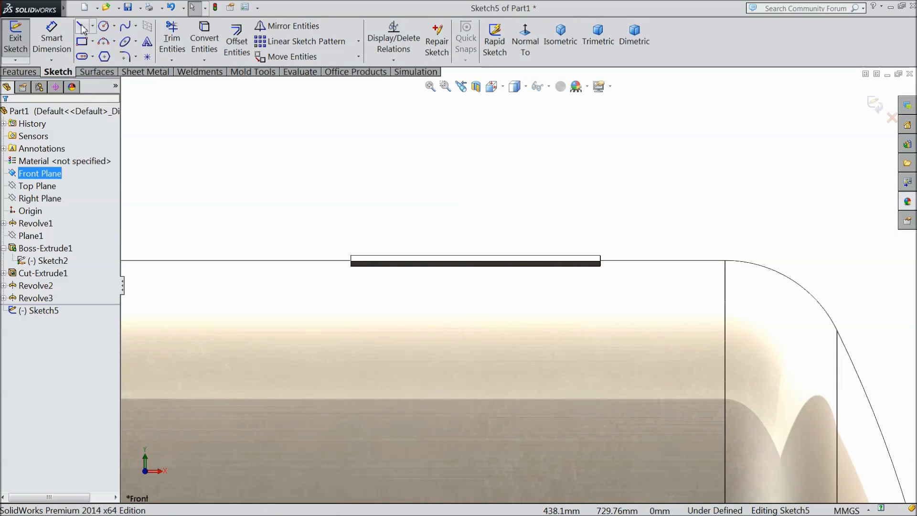
left_click(93, 26)
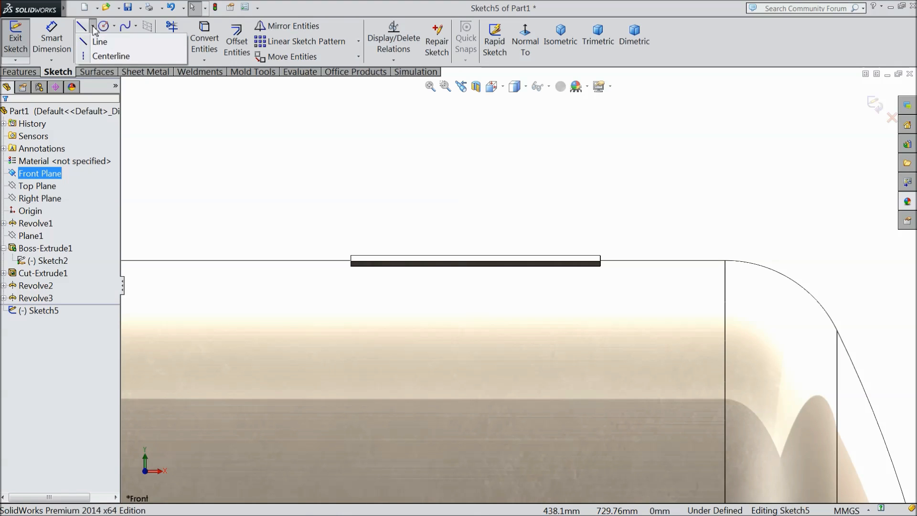
left_click(101, 57)
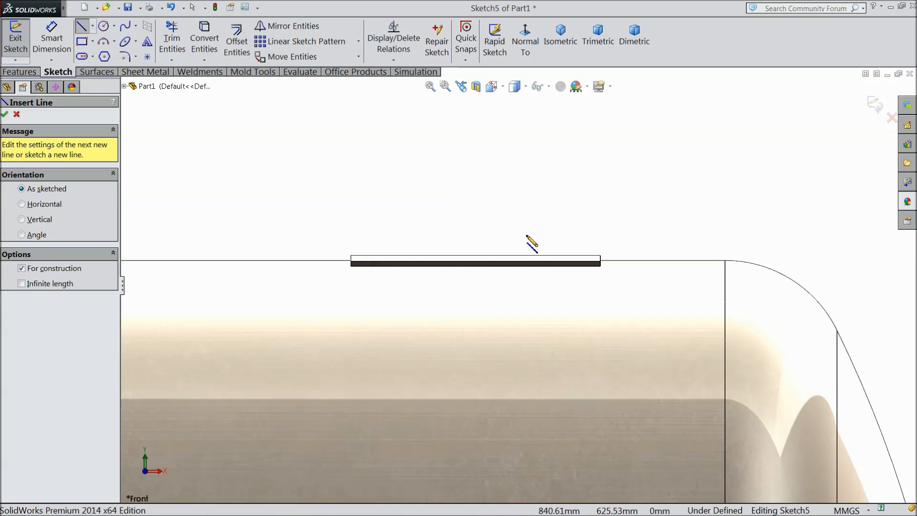
left_click(475, 256)
left_click(476, 108)
right_click(508, 113)
left_click(525, 102)
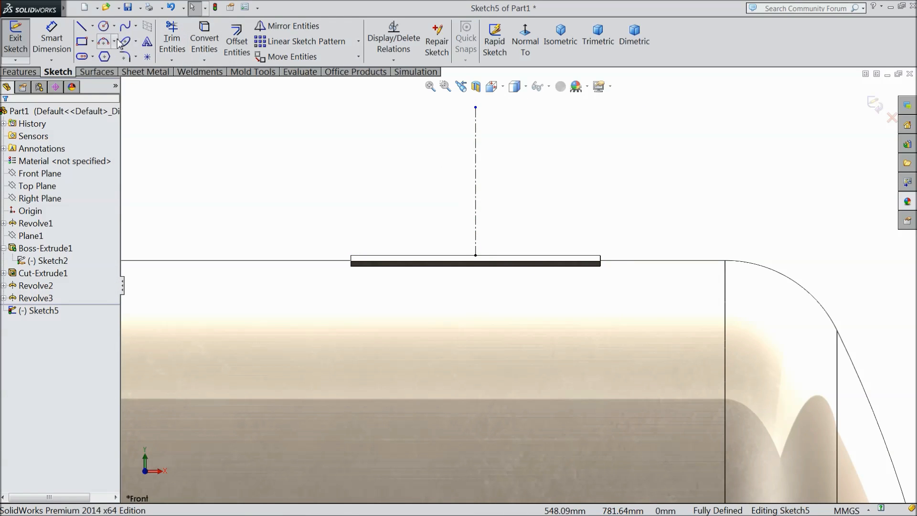
- Sketch a horizontal line from the centerline's base along the plate's top edge, continued by a short vertical line upward
left_click(81, 29)
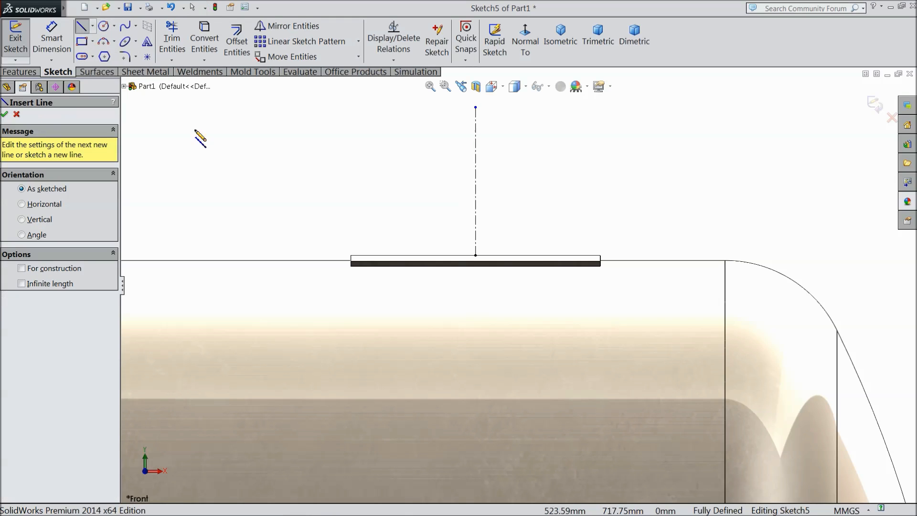
left_click(474, 255)
left_click(574, 256)
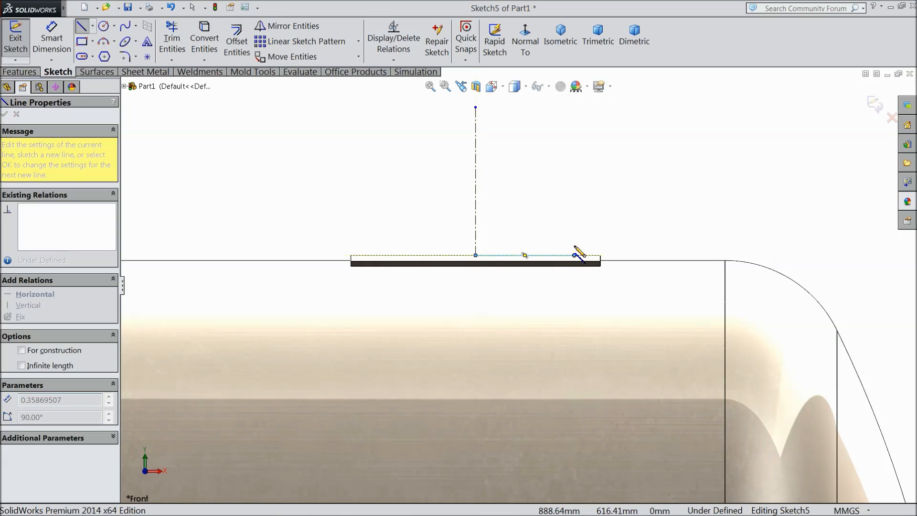
left_click(574, 214)
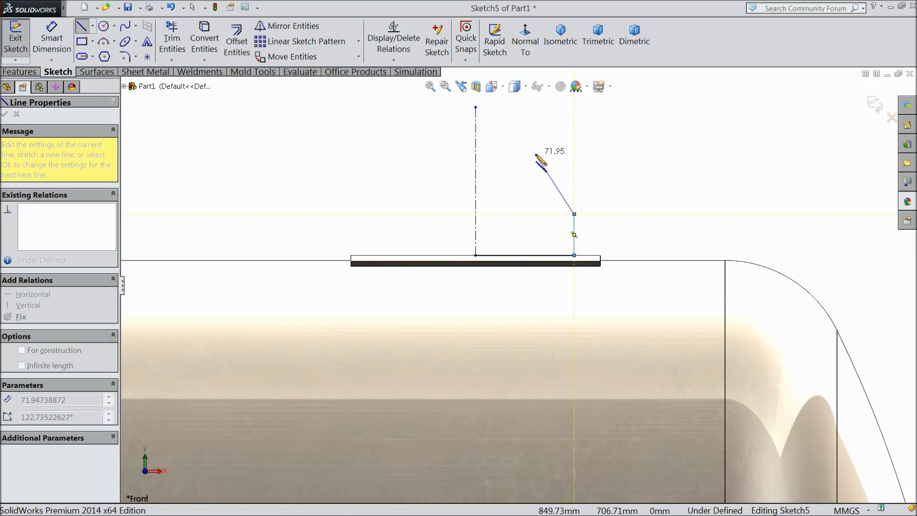
right_click(525, 146)
left_click(543, 96)
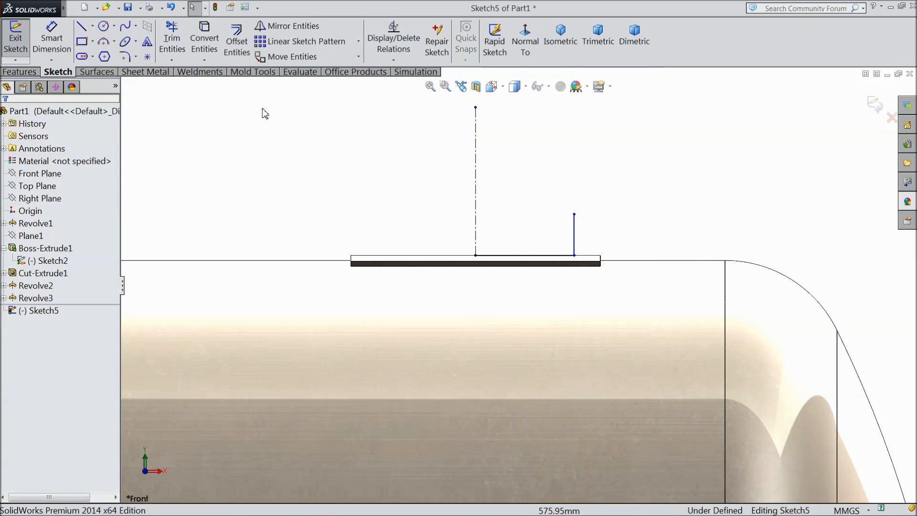
- Sketch two concentric circles centred on the vertical centerline, with radii of about 22 mm and 47 mm
left_click(104, 27)
left_click(476, 149)
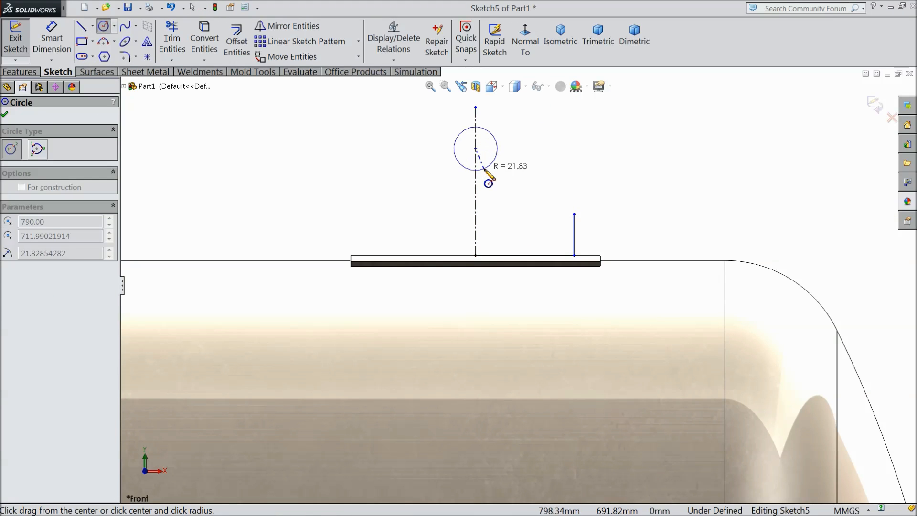
left_click(485, 170)
left_click(475, 149)
left_click(443, 123)
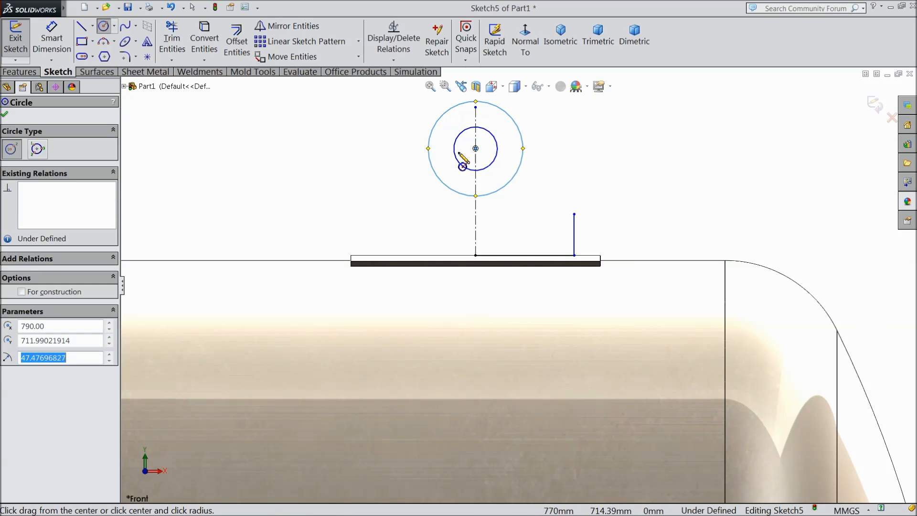
- Dimension the inner circle with a diameter of 60 mm
left_click(52, 38)
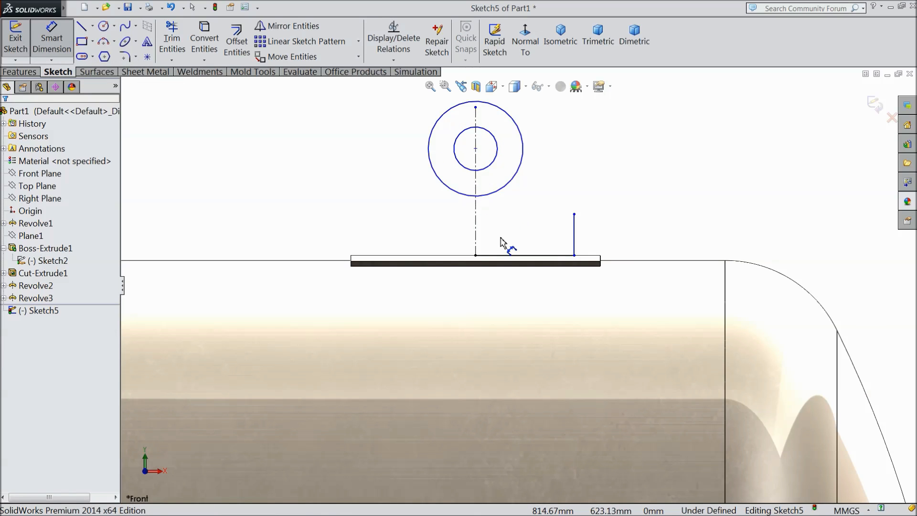
left_click(496, 163)
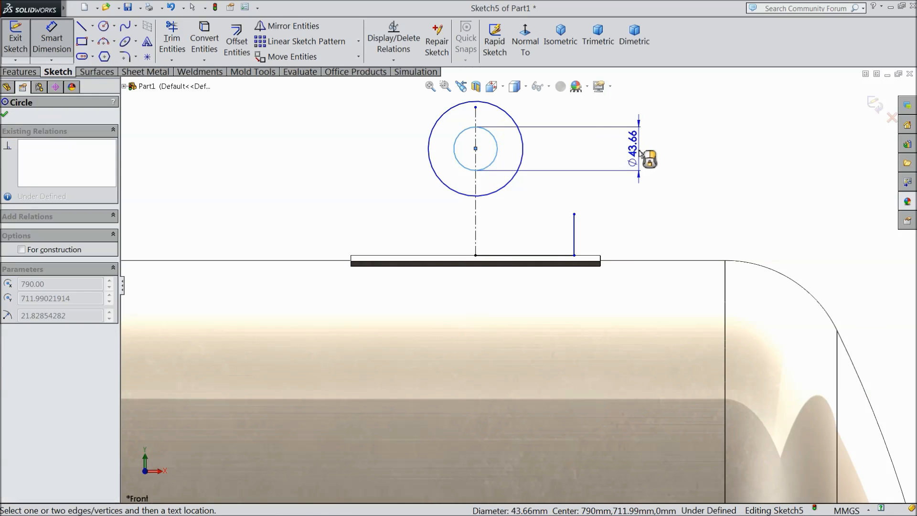
left_click(641, 158)
type("60")
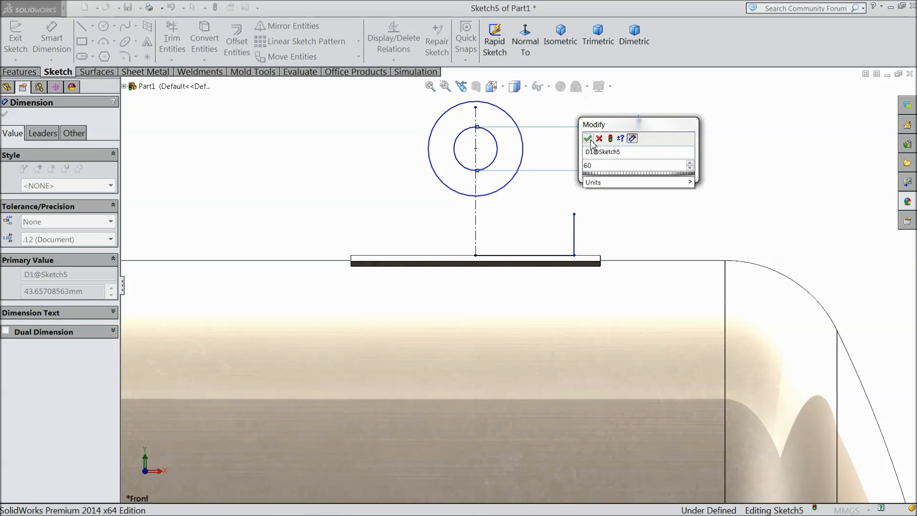
left_click(588, 139)
- Dimension the outer circle with a diameter of 160 mm
scroll(547, 163, "up", 3)
left_click(491, 162)
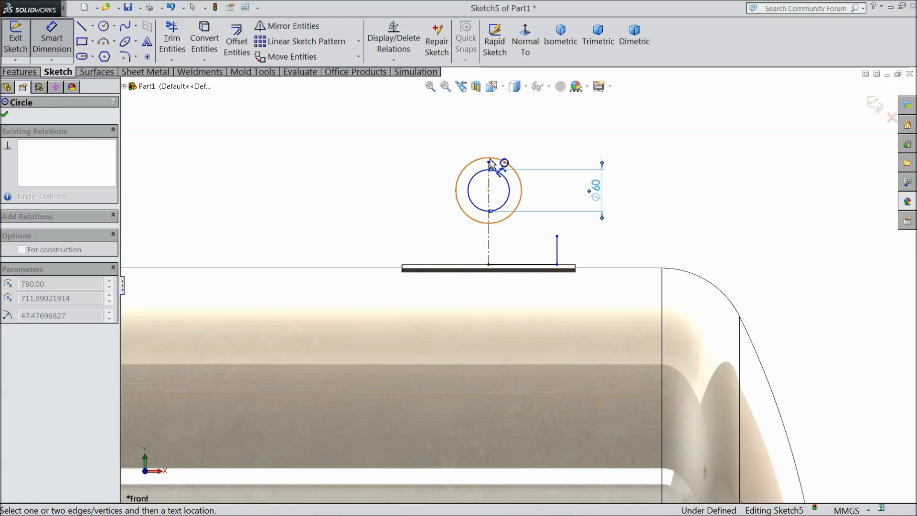
left_click(488, 134)
type("160")
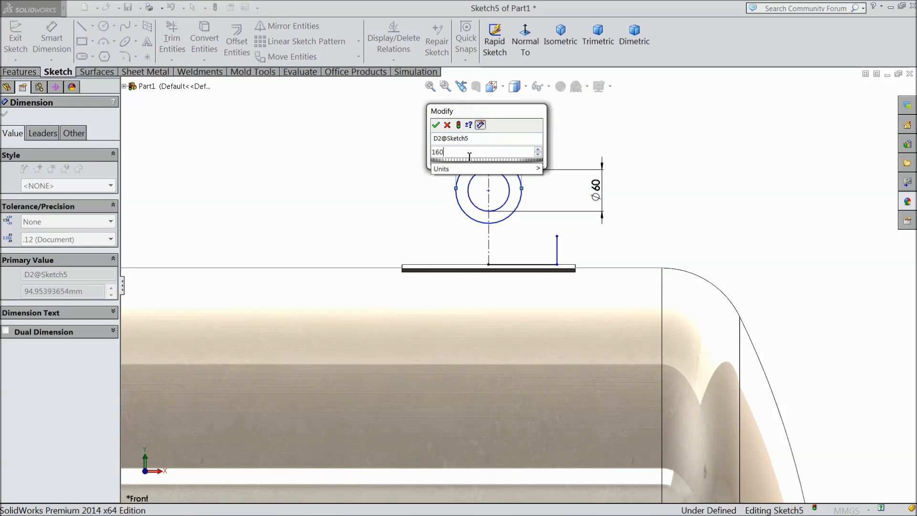
left_click(436, 125)
scroll(516, 275, "up", 2)
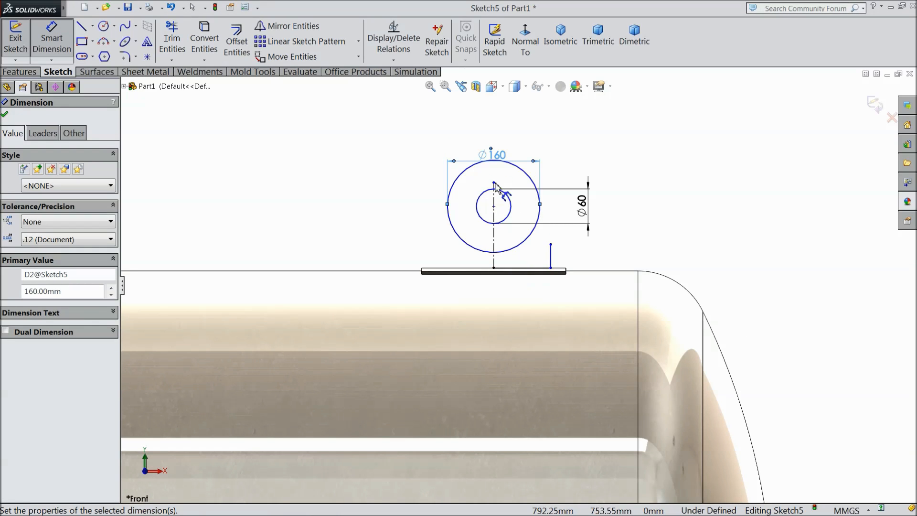
- Set the outer circle's diameter to 120 mm
left_click_drag(498, 158, 501, 141)
double_click(499, 141)
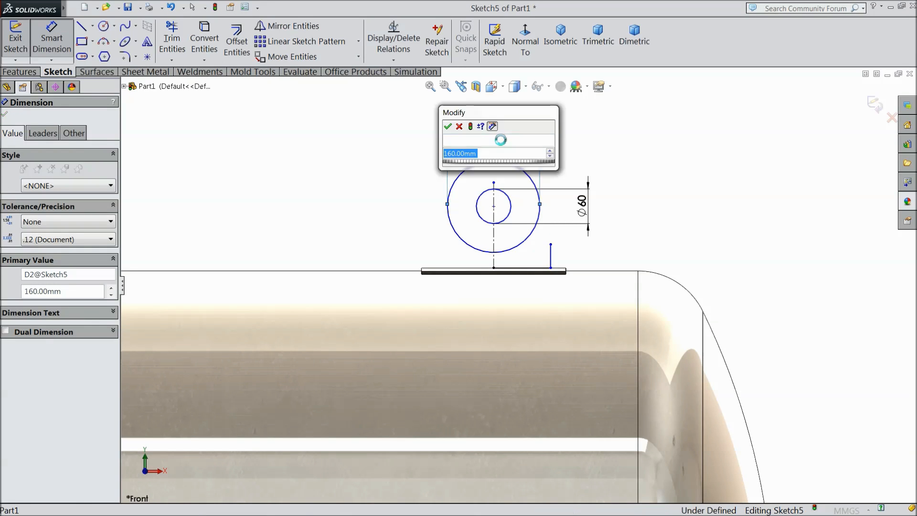
type("120")
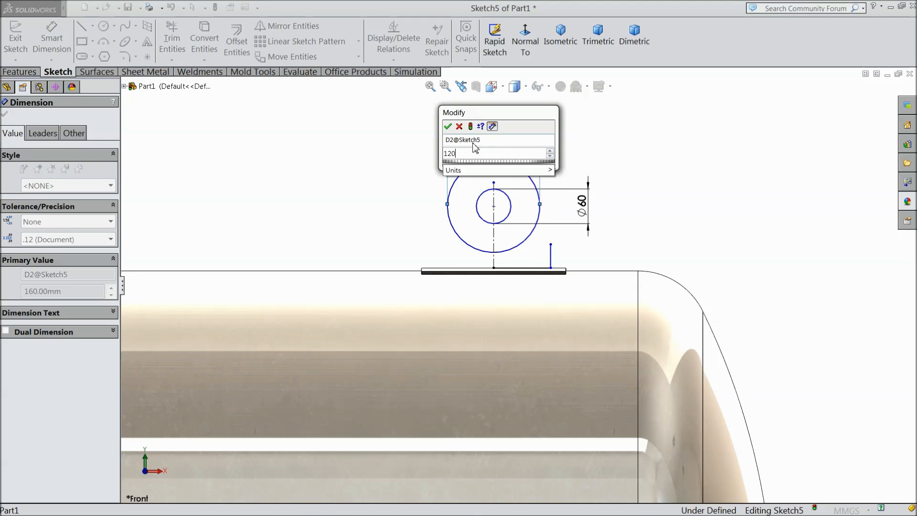
left_click(447, 126)
- Dimension the short vertical line at the end of the base line with a length of 45 mm
scroll(512, 273, "down", 1)
scroll(512, 273, "down", 2)
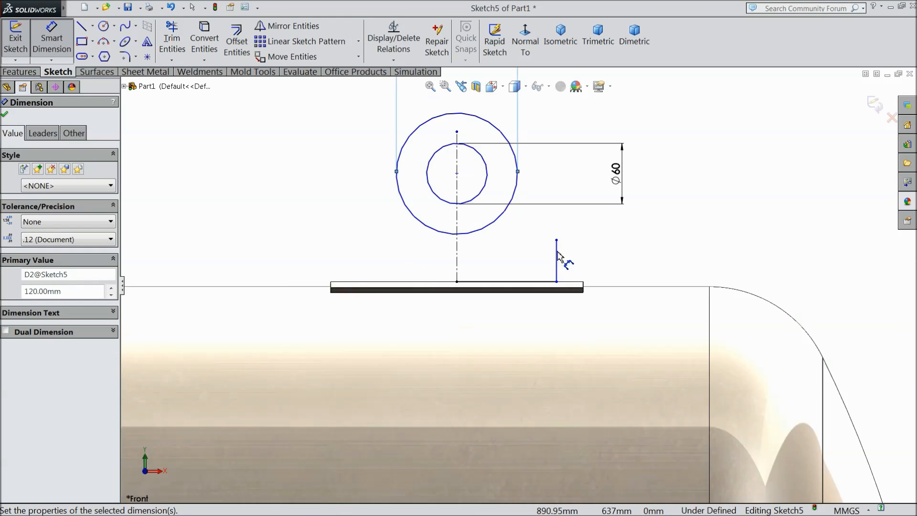
left_click(554, 273)
left_click(579, 268)
type("45")
left_click(528, 250)
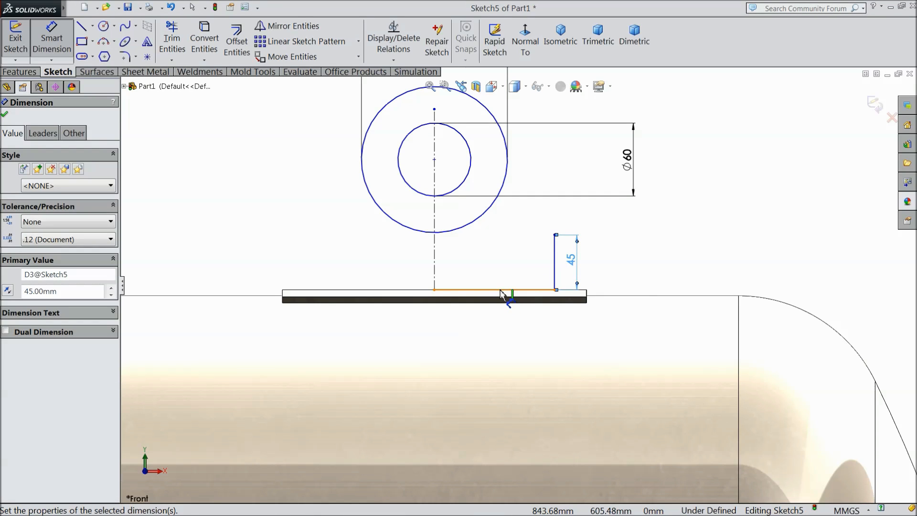
- Dimension the horizontal base line along the plate with a length of 100 mm
left_click(498, 293)
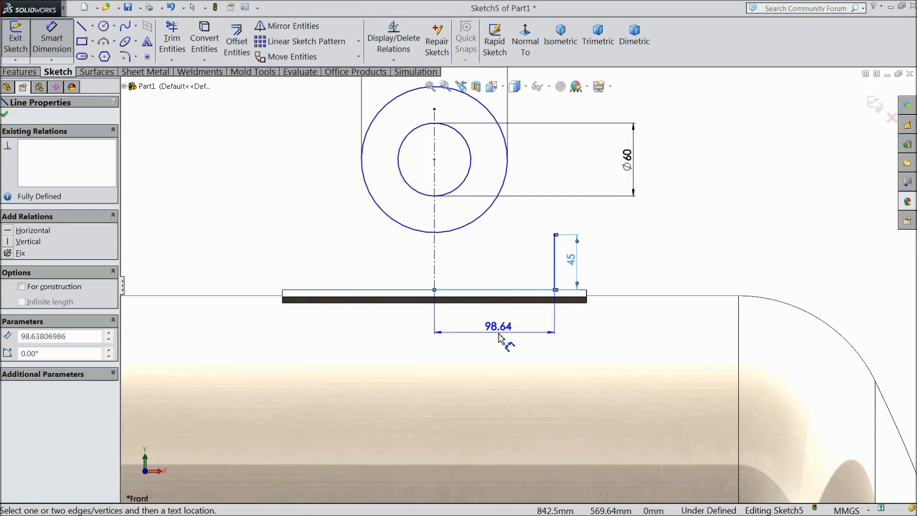
left_click(498, 336)
type("100")
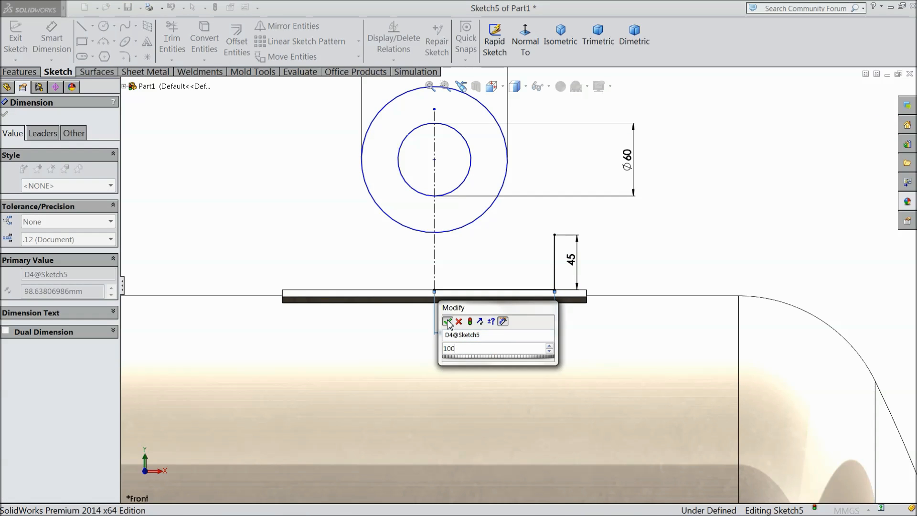
left_click(447, 321)
- Sketch a slanted line about 62 mm long from the upper end of the 45 mm vertical line to the outer circle
left_click(82, 27)
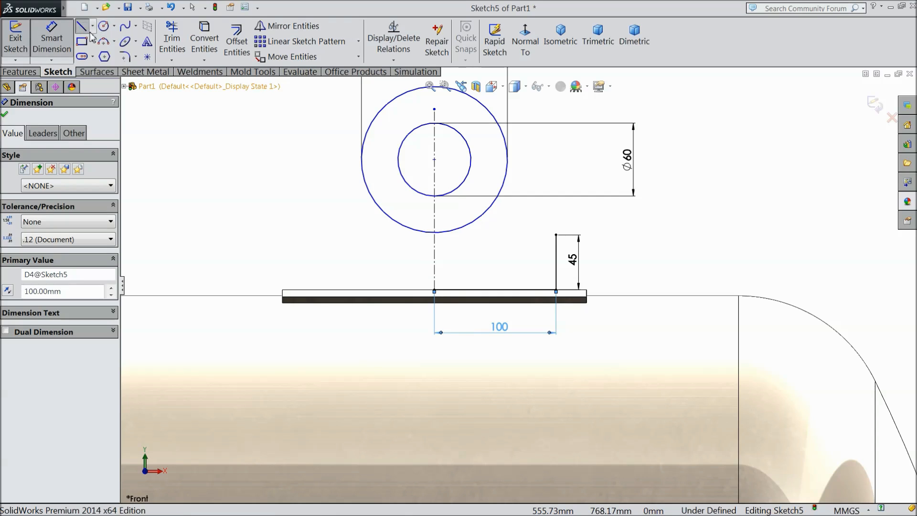
left_click(557, 235)
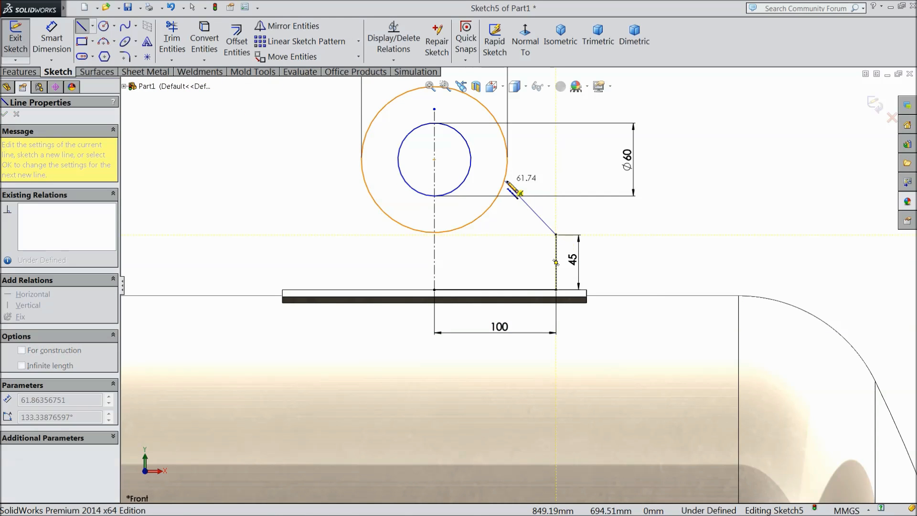
left_click(511, 181)
right_click(512, 181)
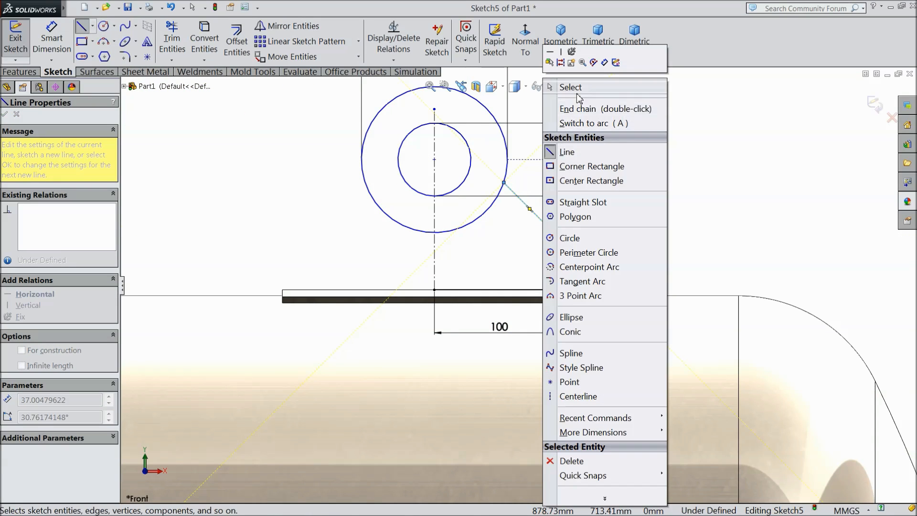
left_click(557, 85)
- Add a tangent relation between the slanted line and the outer circle
scroll(531, 152, "down", 3)
left_click_drag(500, 196, 460, 223)
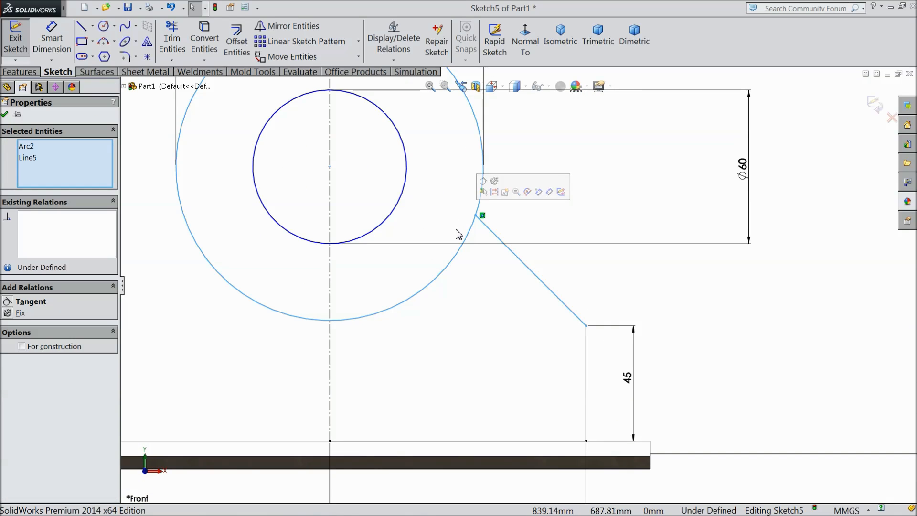
left_click(486, 188)
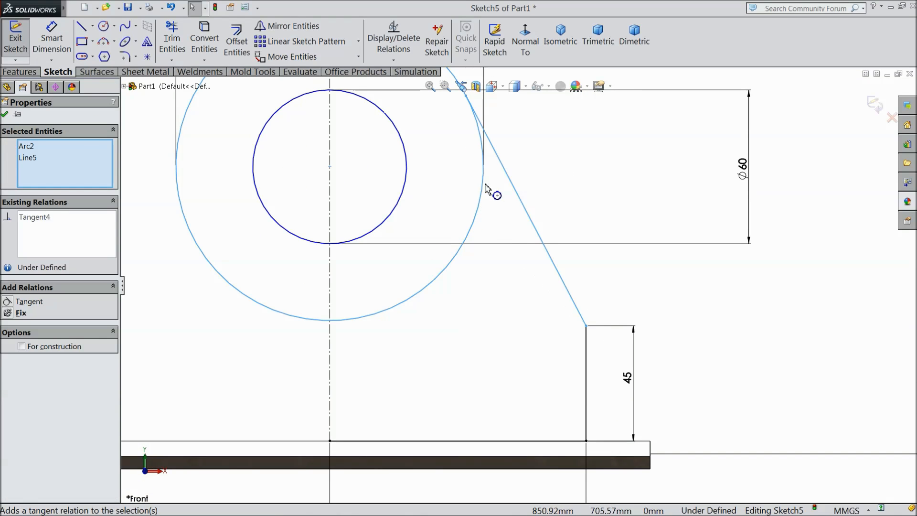
left_click(4, 115)
- Mirror the slanted line, the 45 mm vertical line and the base line about the lug's vertical centerline
left_click(286, 26)
scroll(506, 227, "up", 2)
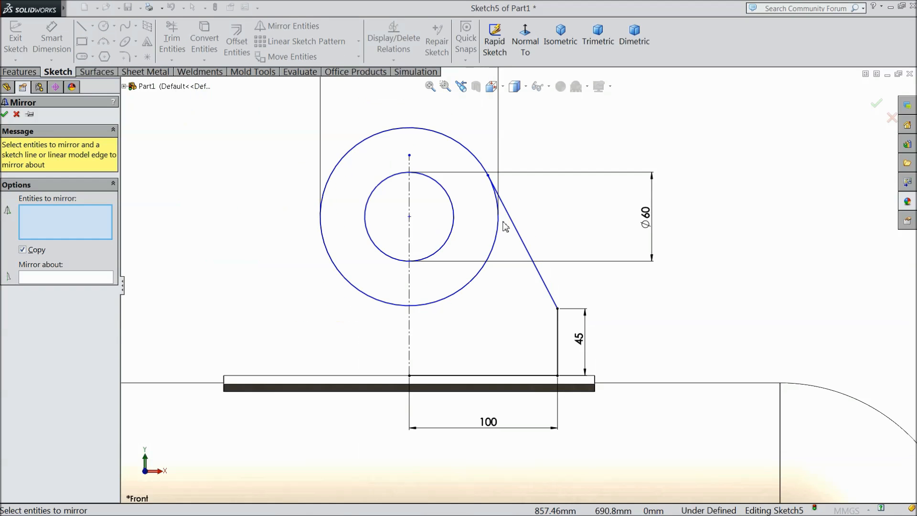
left_click(543, 283)
left_click(561, 363)
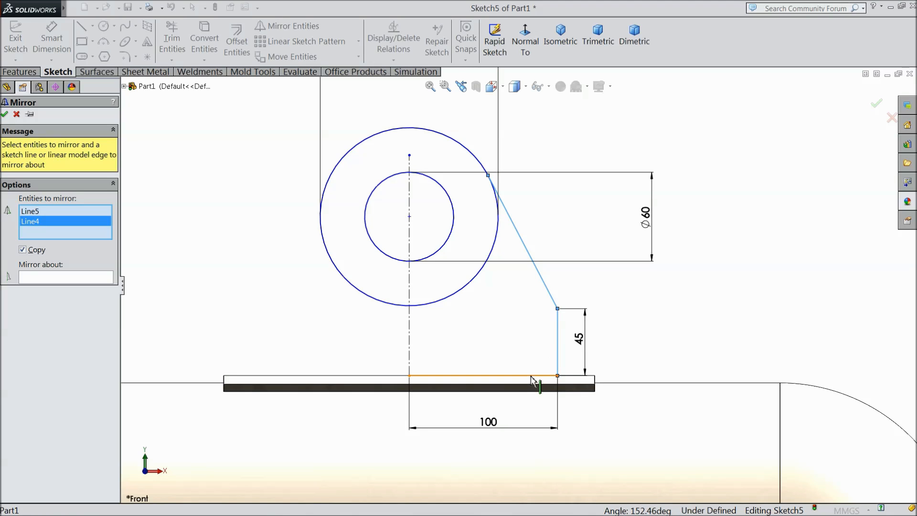
left_click(530, 377)
left_click(88, 279)
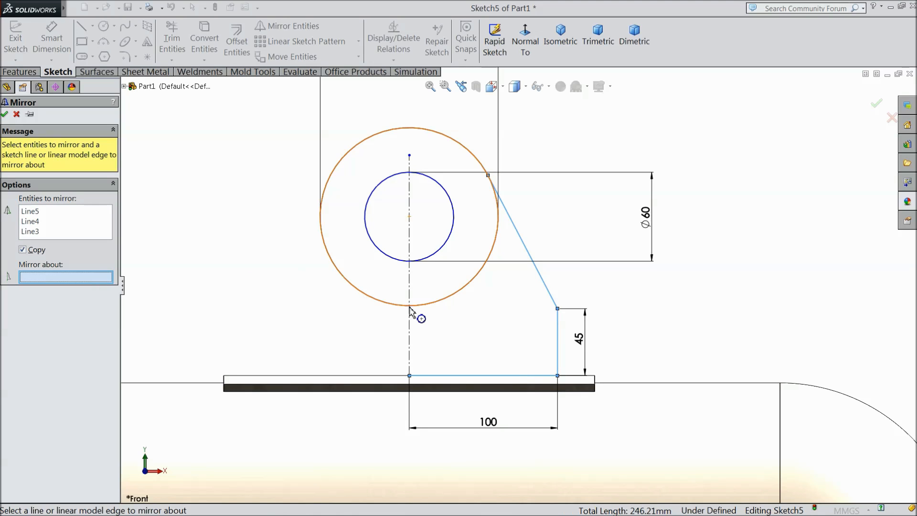
left_click(409, 325)
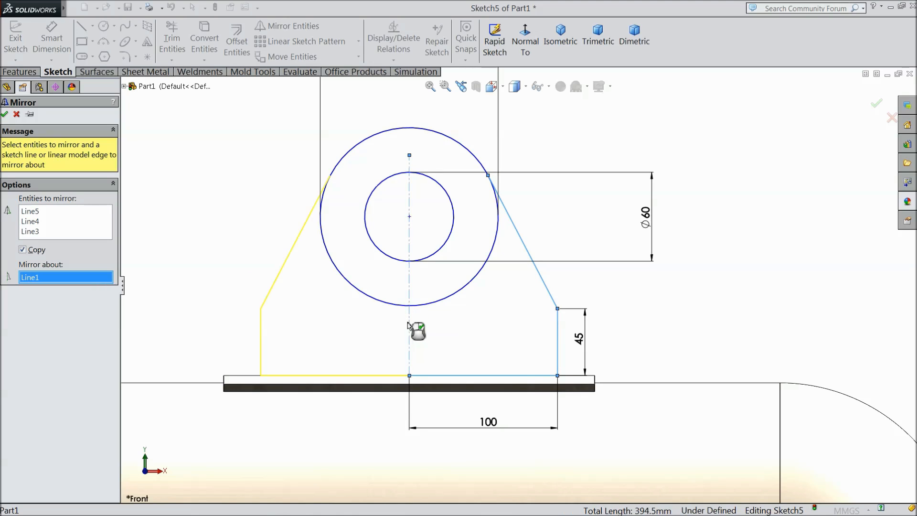
left_click(6, 114)
- Trim away the lower arc of the outer circle between the two slanted tangent lines
left_click(169, 45)
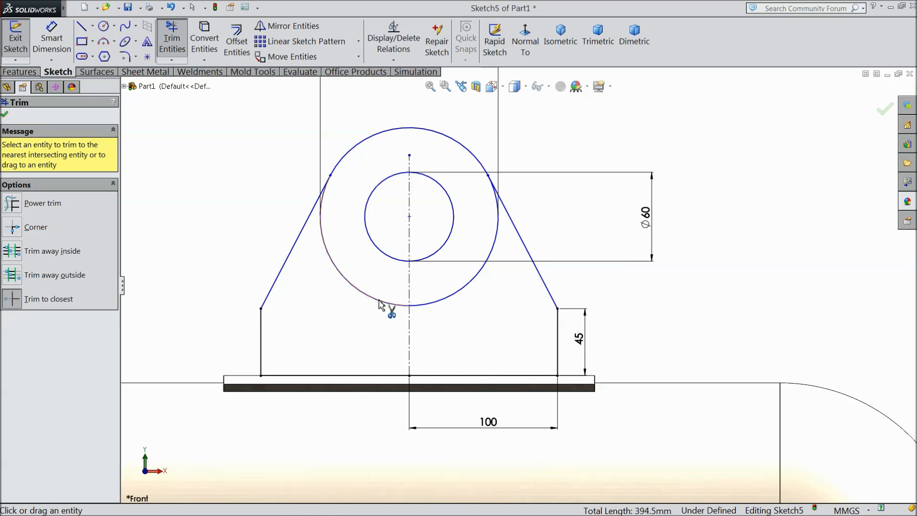
left_click(380, 304)
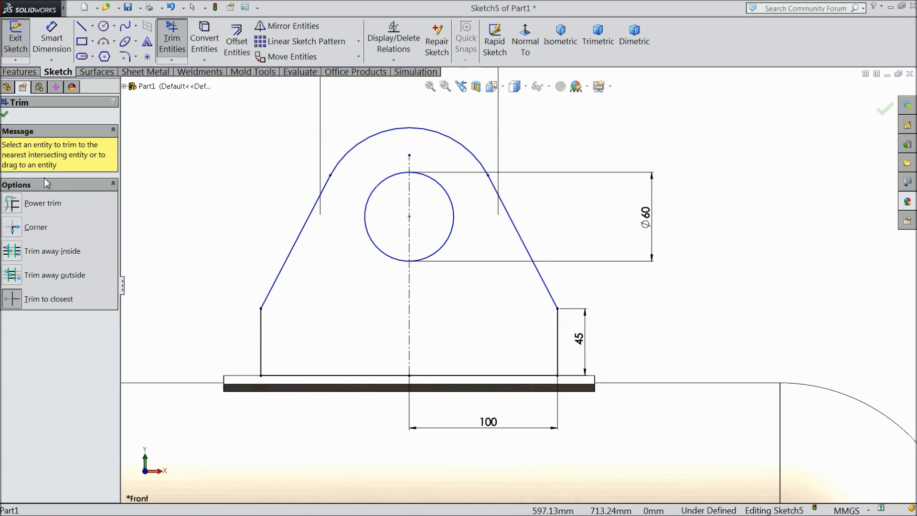
left_click(5, 115)
- Dimension the height of the hole's centre above the lug's base line as 90 mm
scroll(515, 287, "up", 3)
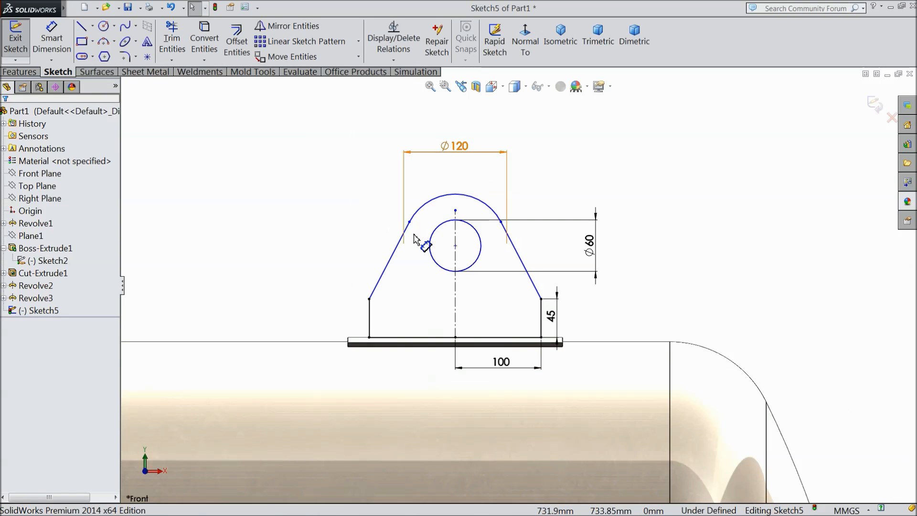
scroll(473, 366, "down", 2)
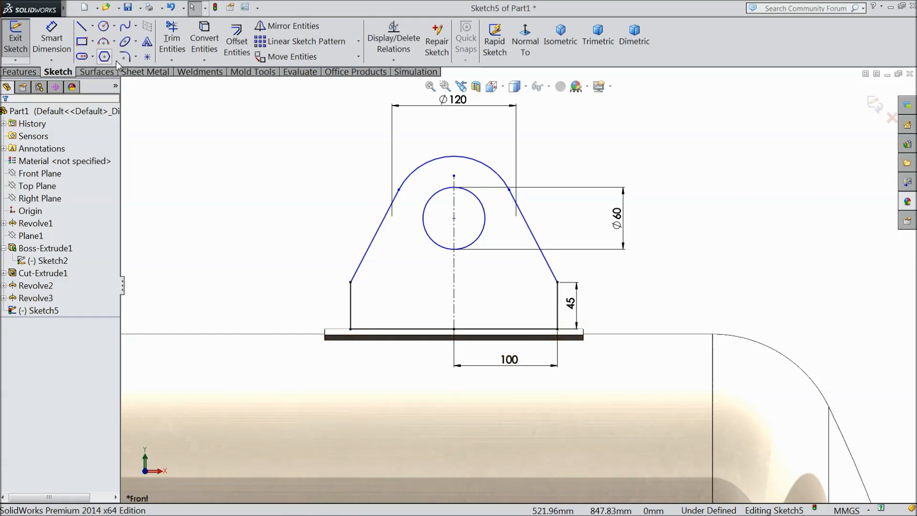
left_click(42, 42)
left_click(454, 219)
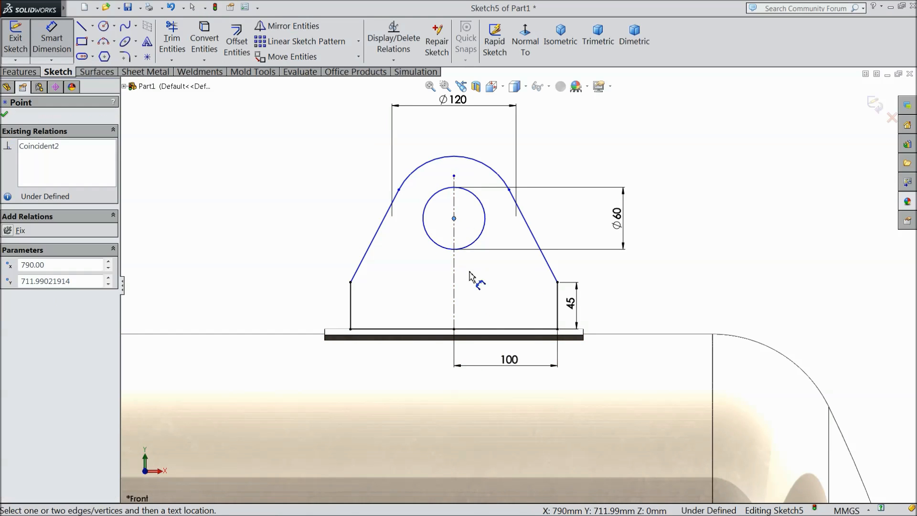
left_click(490, 336)
left_click(286, 277)
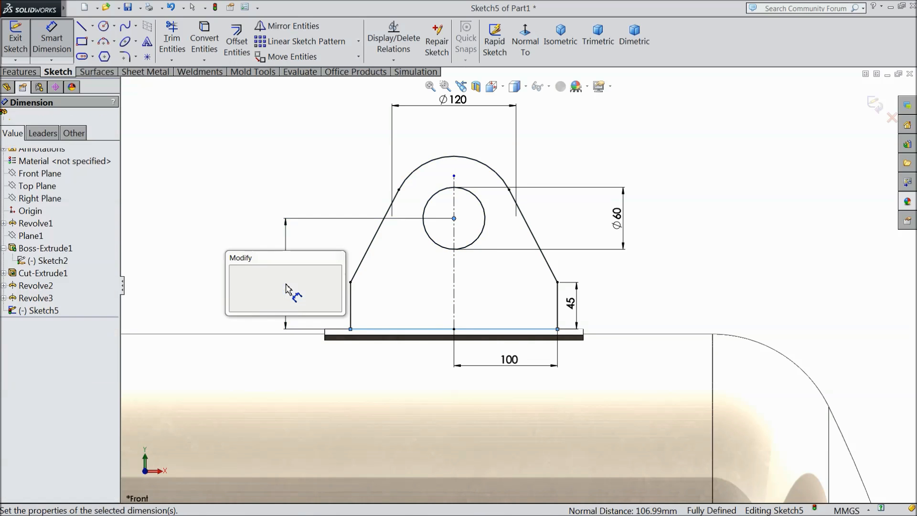
type("90")
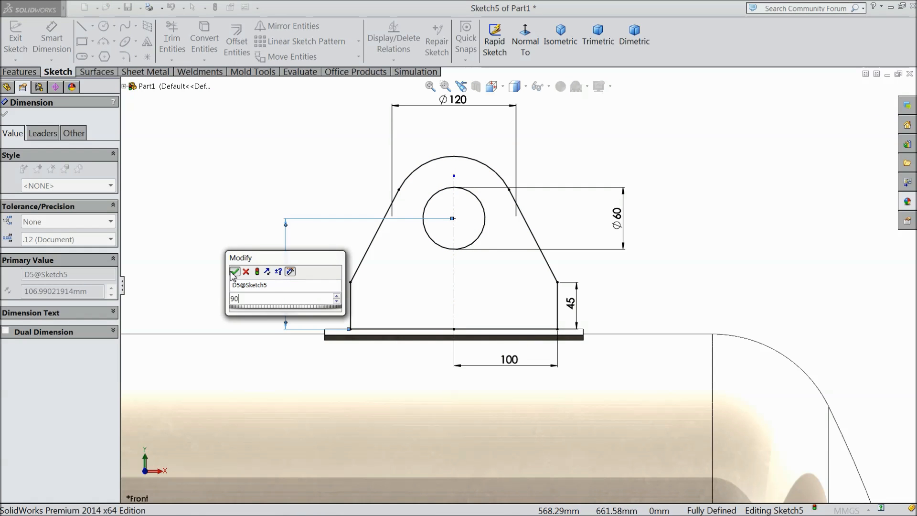
left_click(235, 271)
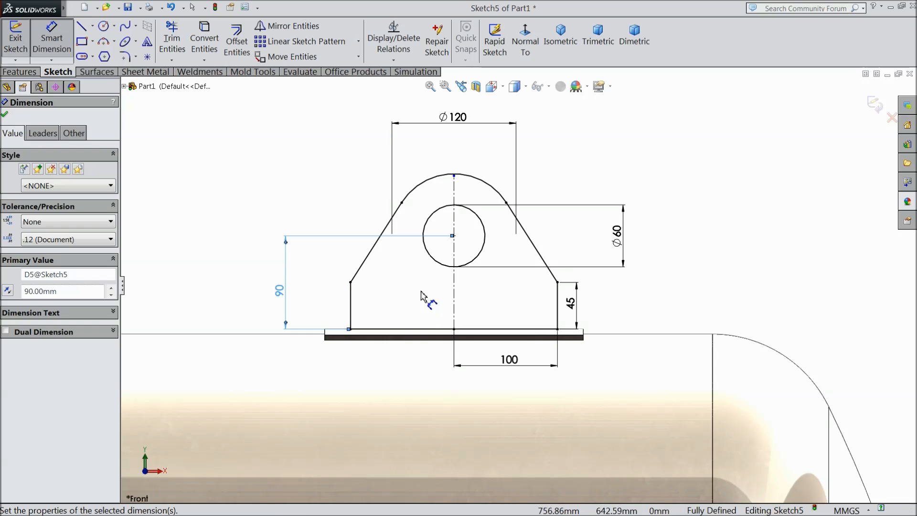
left_click(5, 115)
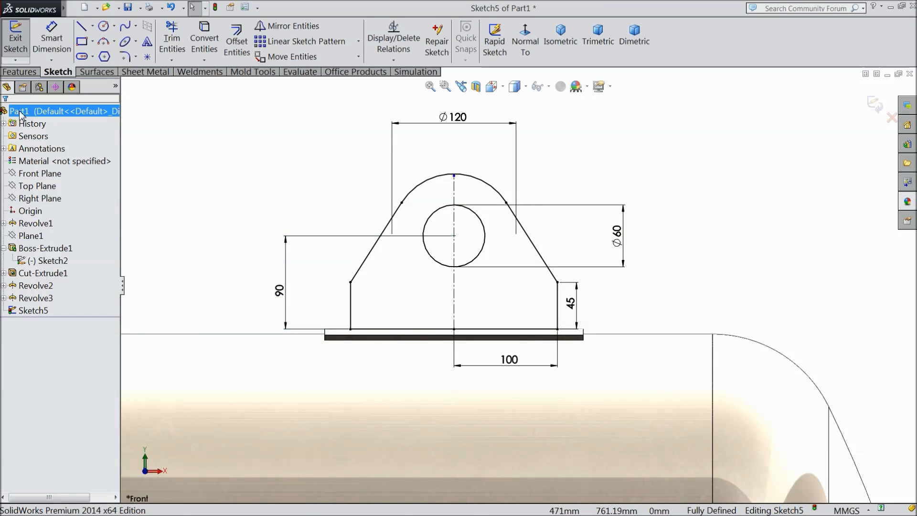
- Sketch a vertical centerline about 1032 mm long from the origin up past the top of the vessel
scroll(296, 170, "up", 5)
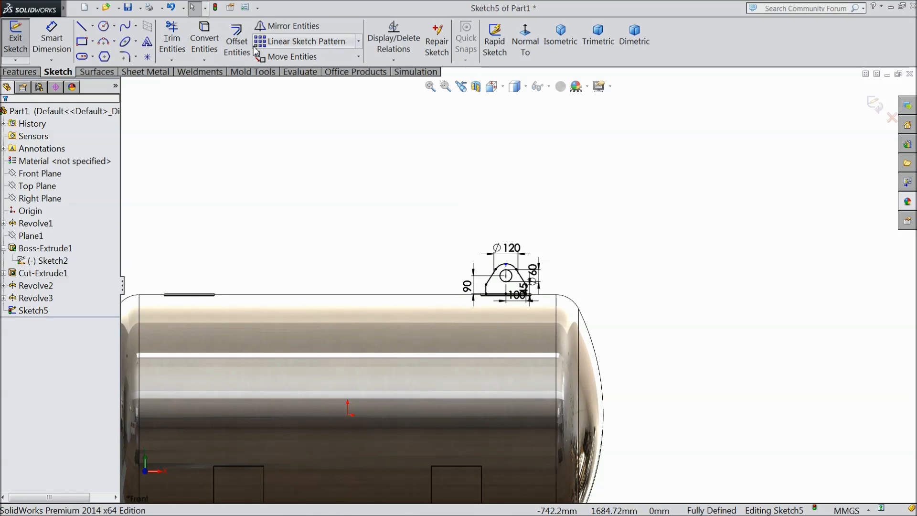
left_click(91, 28)
left_click(104, 56)
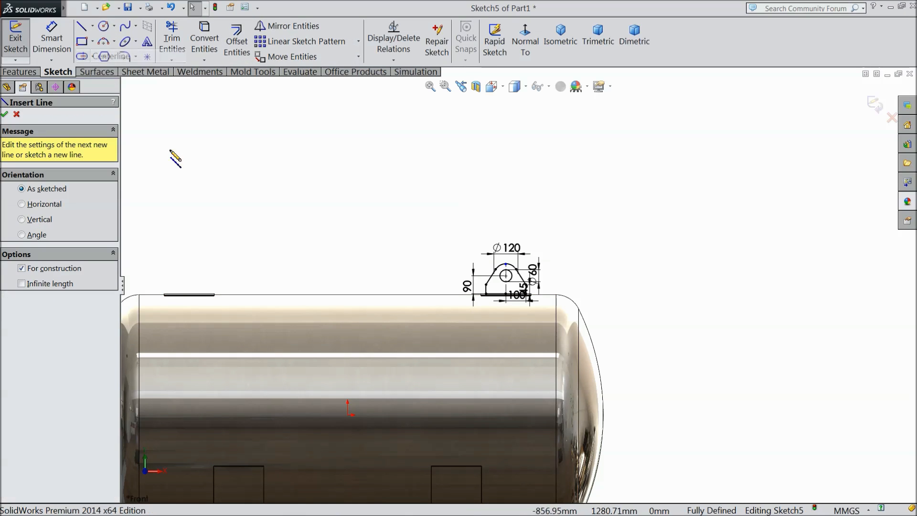
mouse_move(348, 415)
left_mouse_down()
mouse_move(343, 248)
mouse_move(353, 201)
mouse_move(347, 208)
left_mouse_up()
right_click(348, 209)
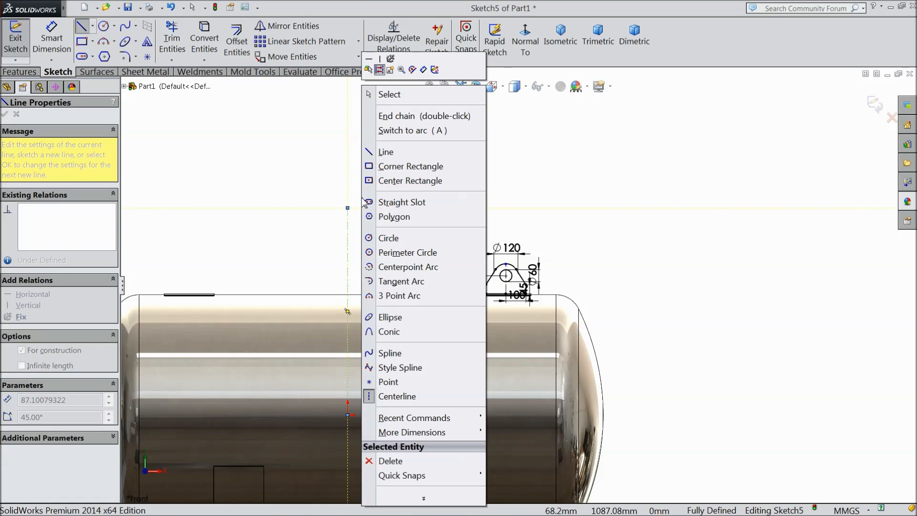
left_click(388, 93)
- Mirror the complete lug profile with its hole about the vessel's vertical centerline onto the opposite top plate
left_click(347, 249)
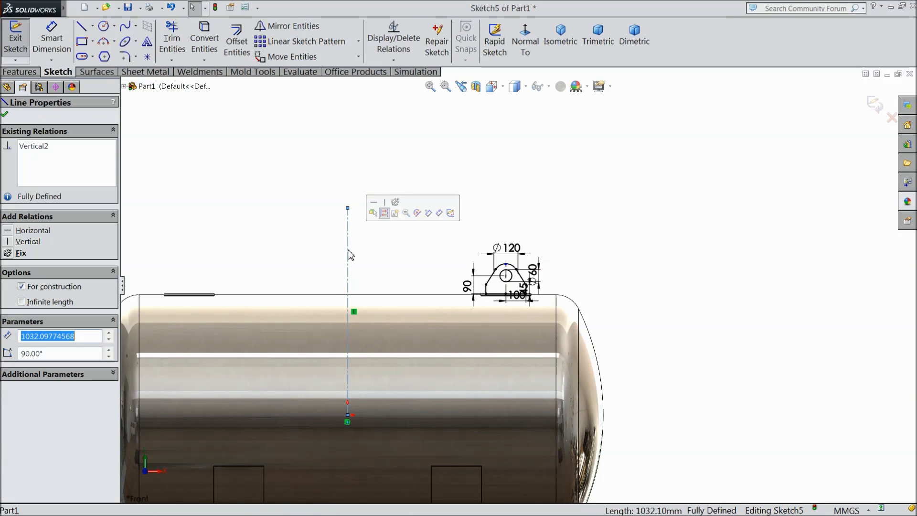
left_click(288, 31)
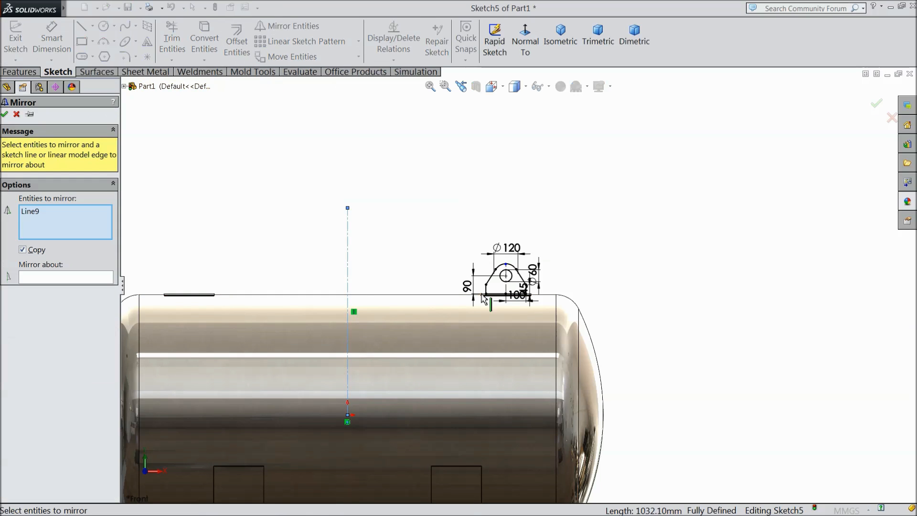
scroll(545, 286, "down", 5)
left_click_drag(603, 102, 214, 315)
left_click(87, 280)
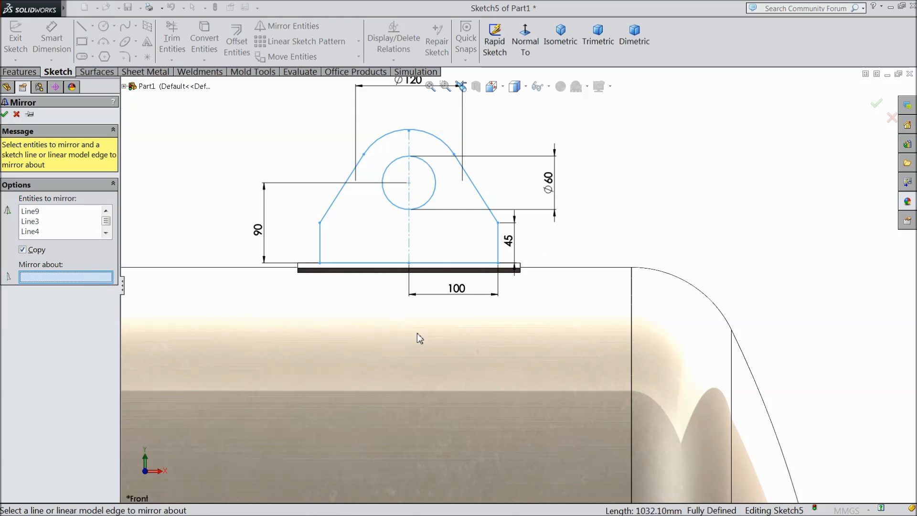
scroll(417, 333, "up", 5)
left_click(329, 248)
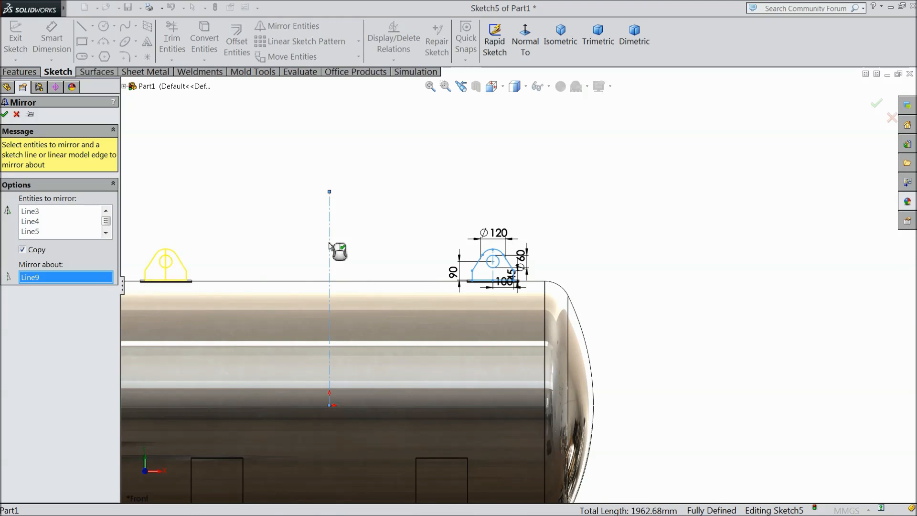
scroll(231, 277, "down", 6)
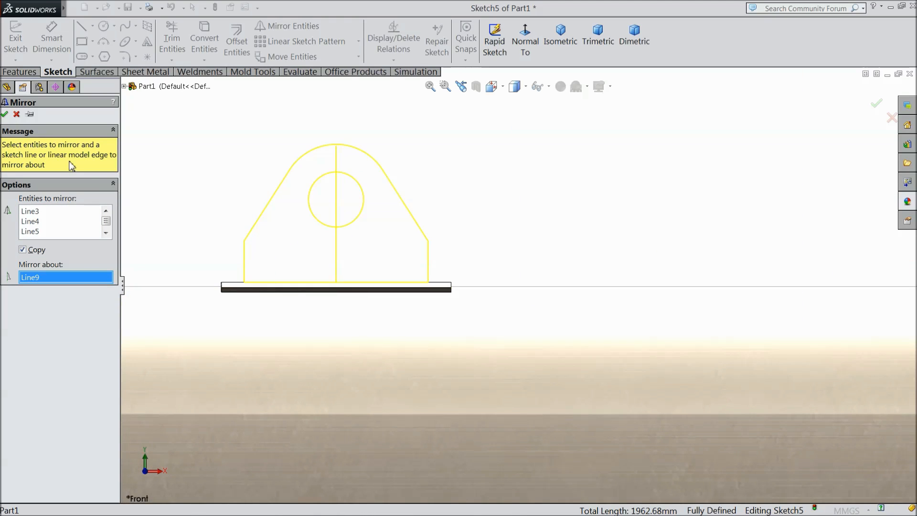
left_click(5, 115)
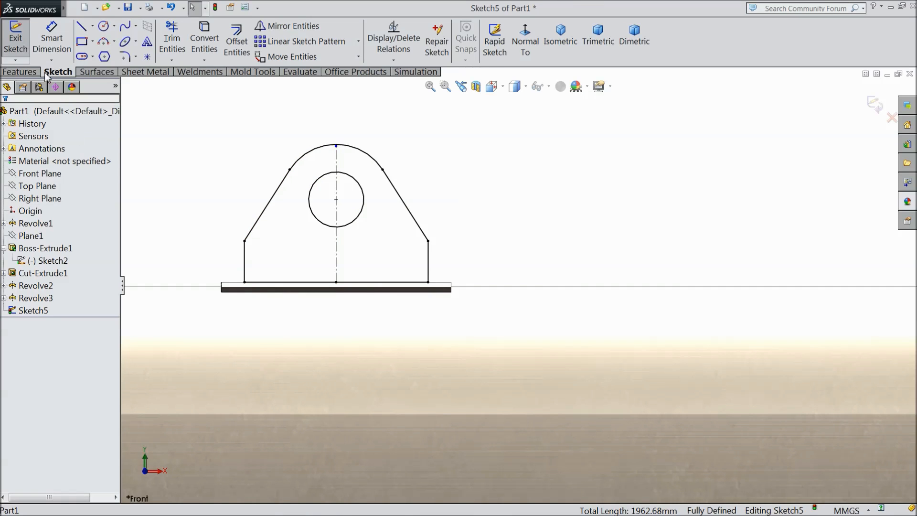
- Extrude both lifting-lug profiles 8 mm using the Mid Plane end condition, with the result merged
left_click(19, 72)
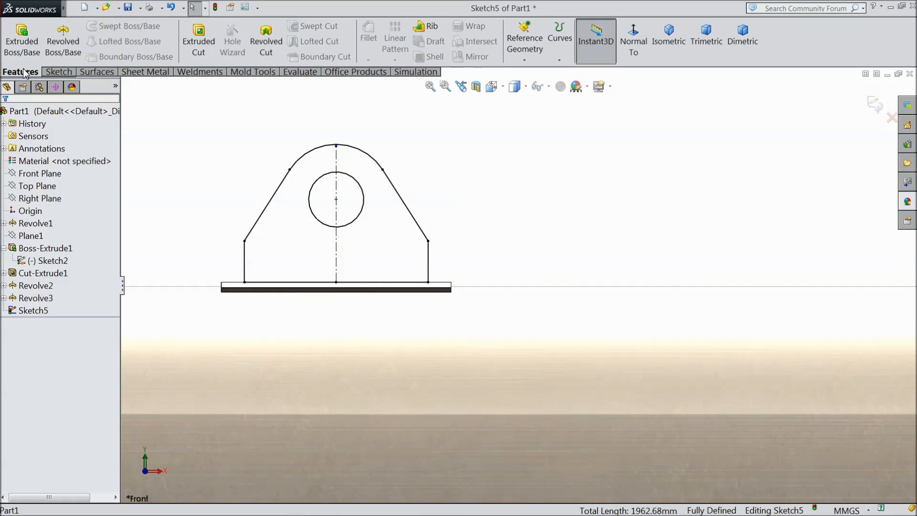
left_click(22, 41)
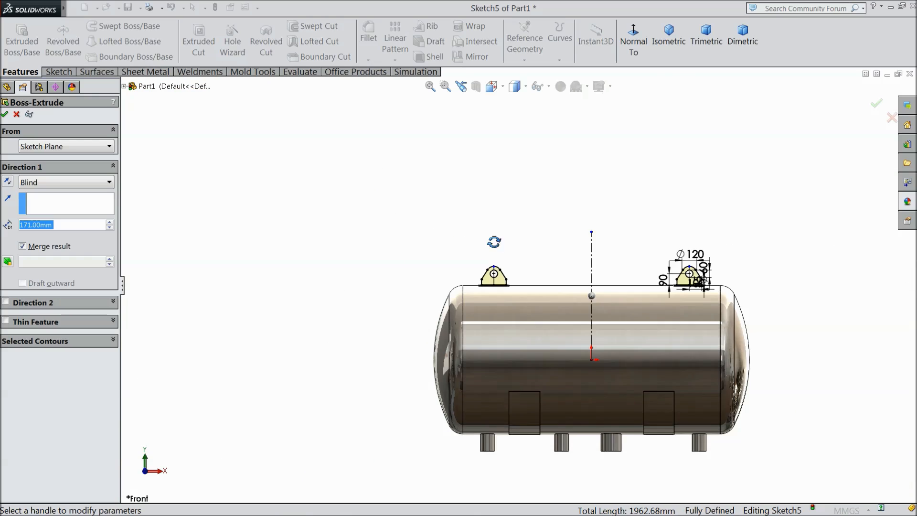
scroll(573, 275, "down", 10)
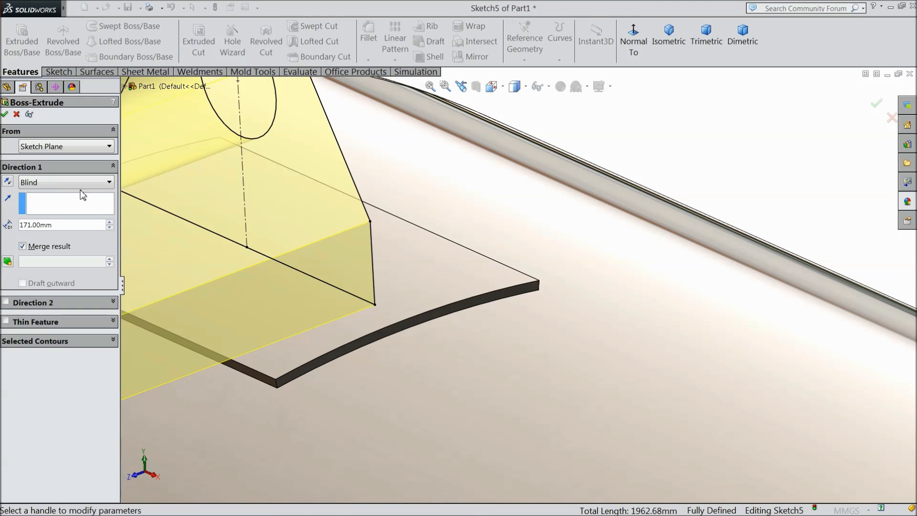
left_click(53, 182)
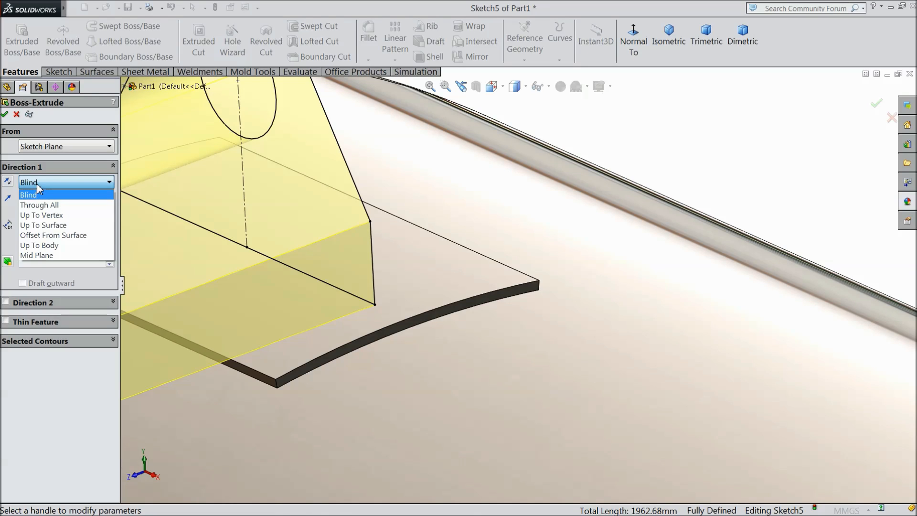
left_click(39, 255)
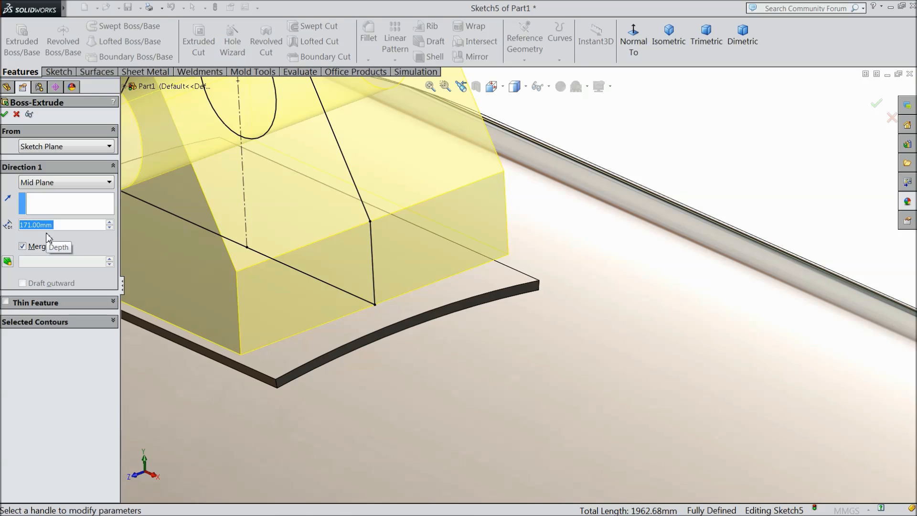
type("8")
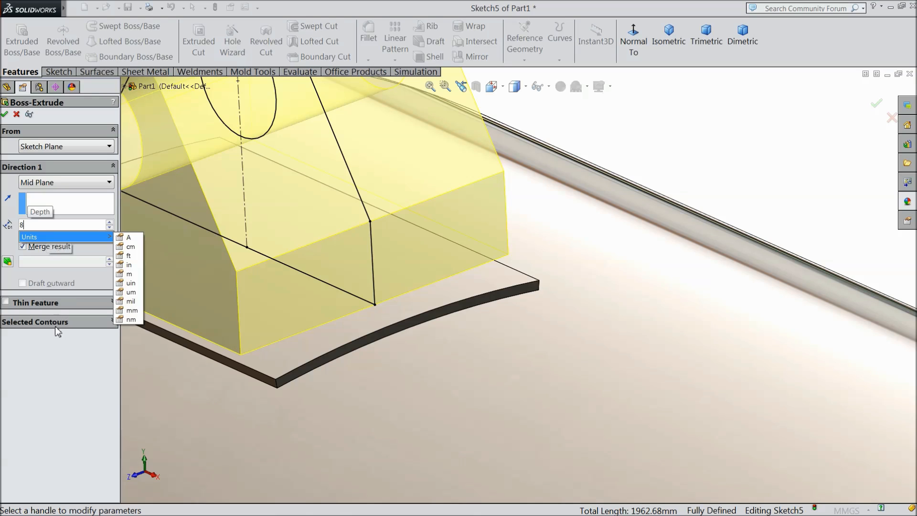
key("Return")
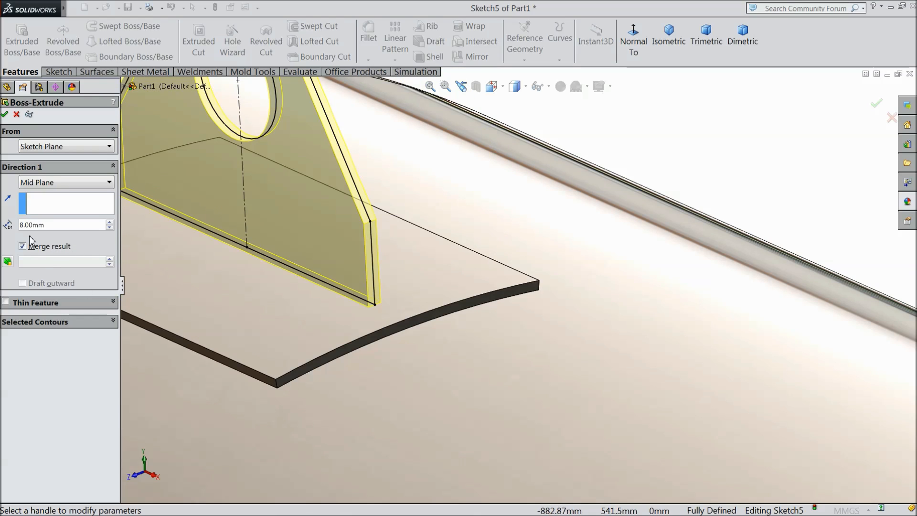
scroll(426, 316, "down", 3)
mouse_move(426, 316)
middle_mouse_down()
mouse_move(354, 264)
mouse_move(380, 311)
middle_mouse_up()
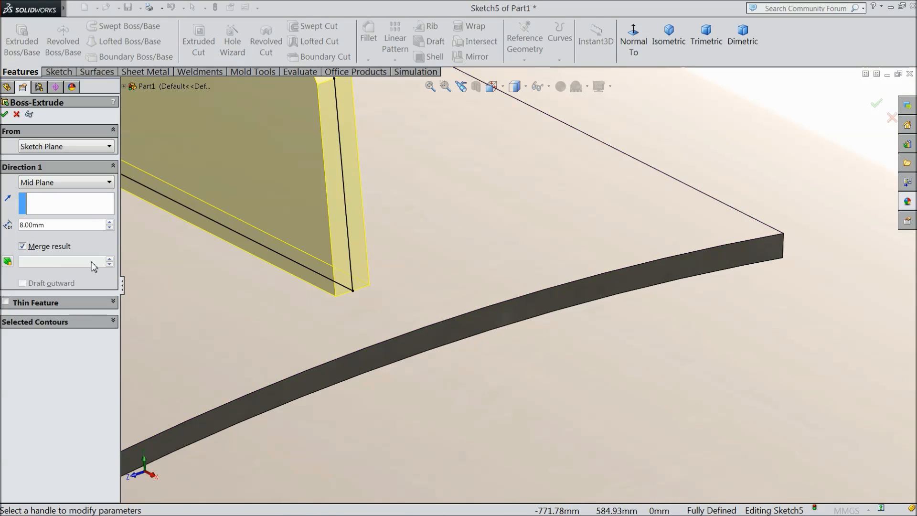
scroll(230, 296, "up", 5)
scroll(691, 377, "down", 5)
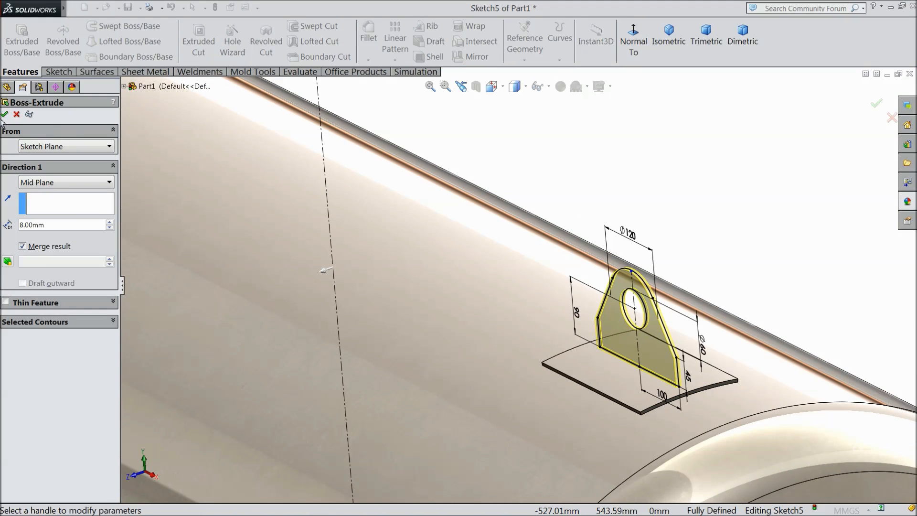
left_click(4, 114)
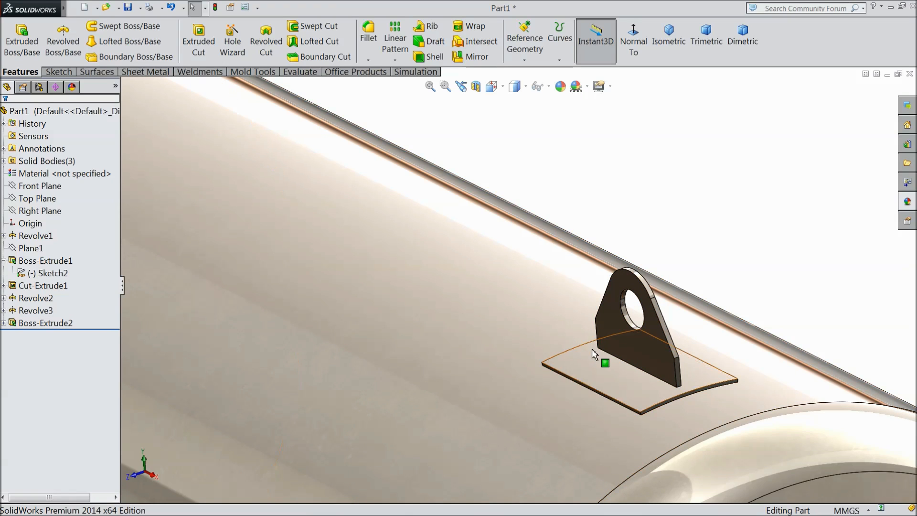
- Turn on perspective display for the vessel model
scroll(592, 349, "up", 5)
scroll(577, 339, "down", 4)
middle_click_drag(577, 339, 610, 340)
scroll(607, 344, "up", 5)
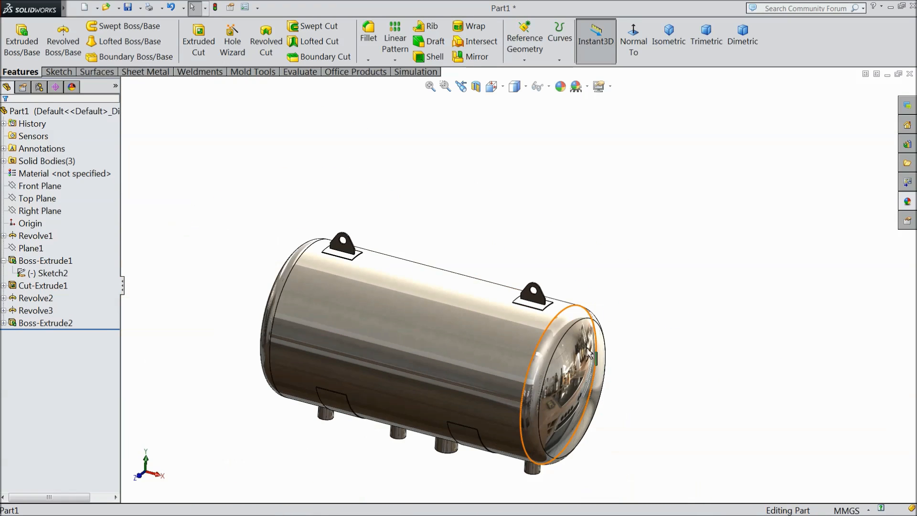
left_click(608, 88)
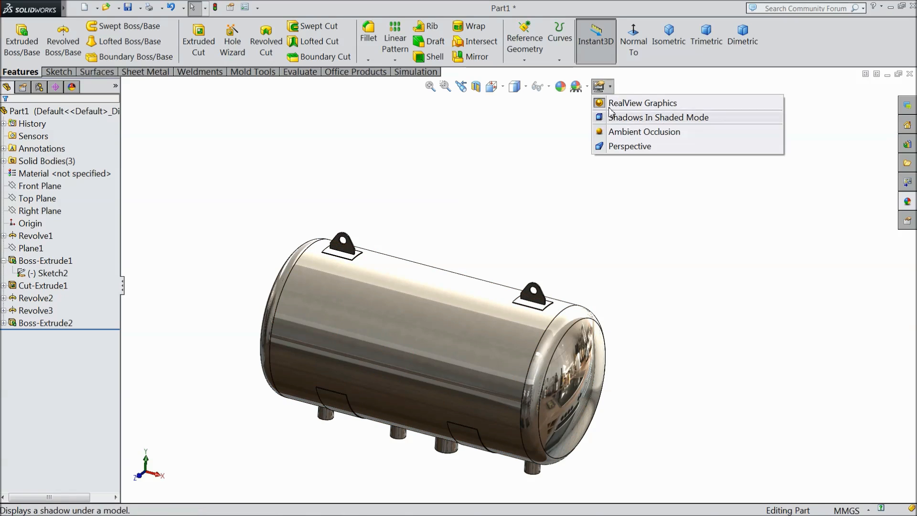
left_click(617, 145)
- Examine the two extruded lifting lugs on their top plates and the overall vessel from several angles
scroll(479, 318, "down", 3)
scroll(559, 306, "down", 3)
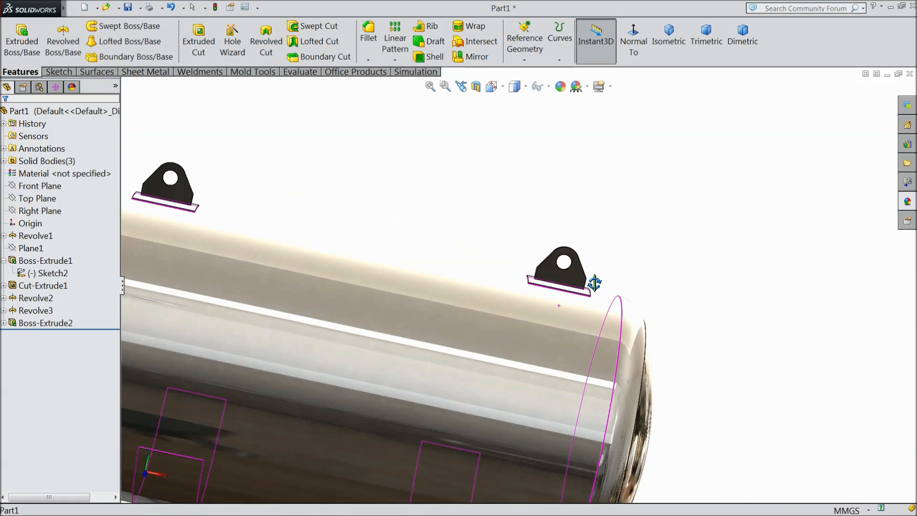
scroll(593, 280, "up", 4)
middle_click_drag(528, 323, 544, 309)
scroll(552, 305, "down", 2)
scroll(554, 309, "up", 4)
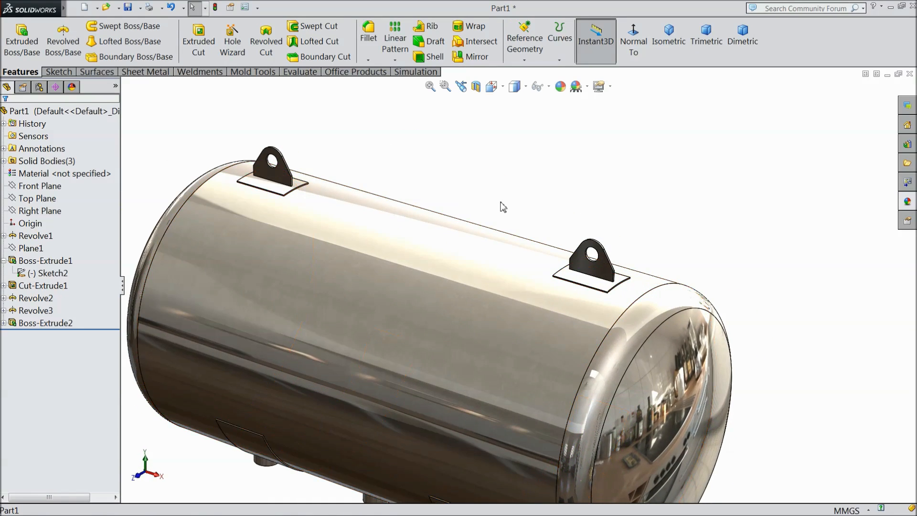
scroll(482, 282, "up", 2)
middle_click_drag(482, 287, 508, 252)
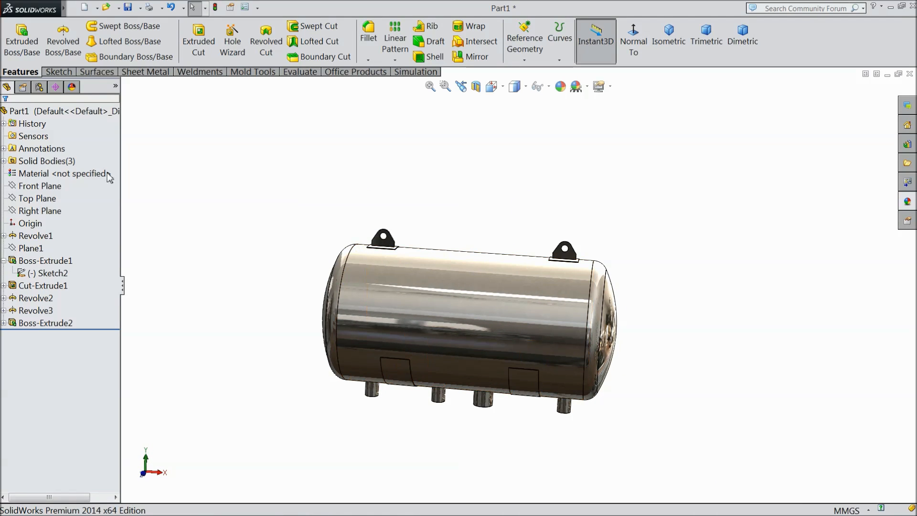
- On the Front Plane, sketch a thin rectangle about 276 by 12 mm below the left lower plate, starting in line with the plate's left edge
left_click(41, 187)
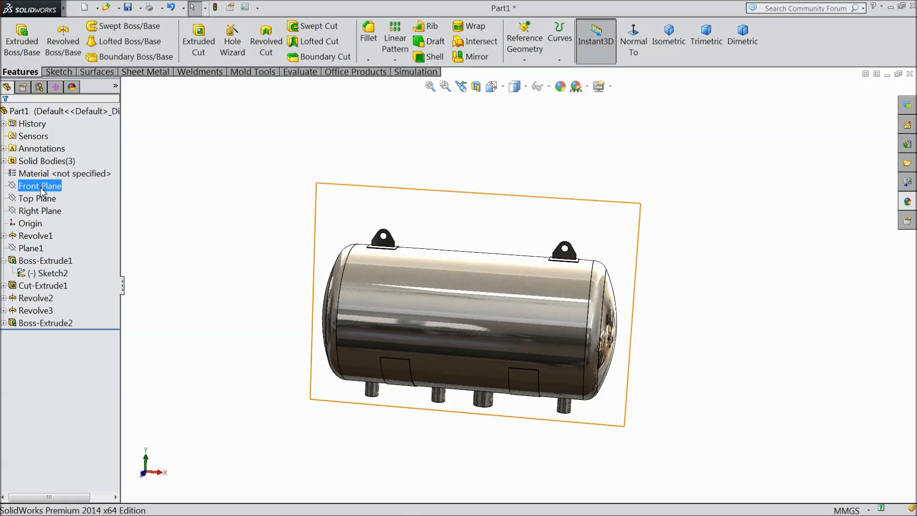
left_click(48, 174)
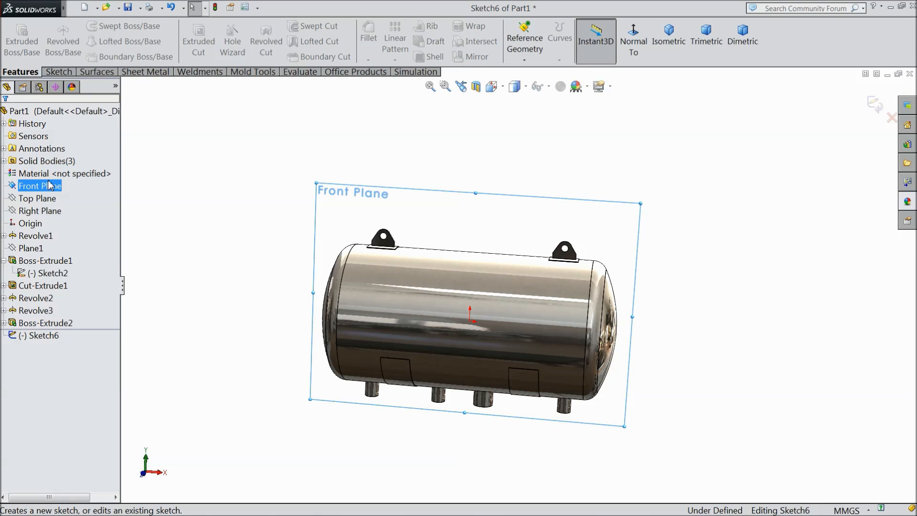
left_click(634, 42)
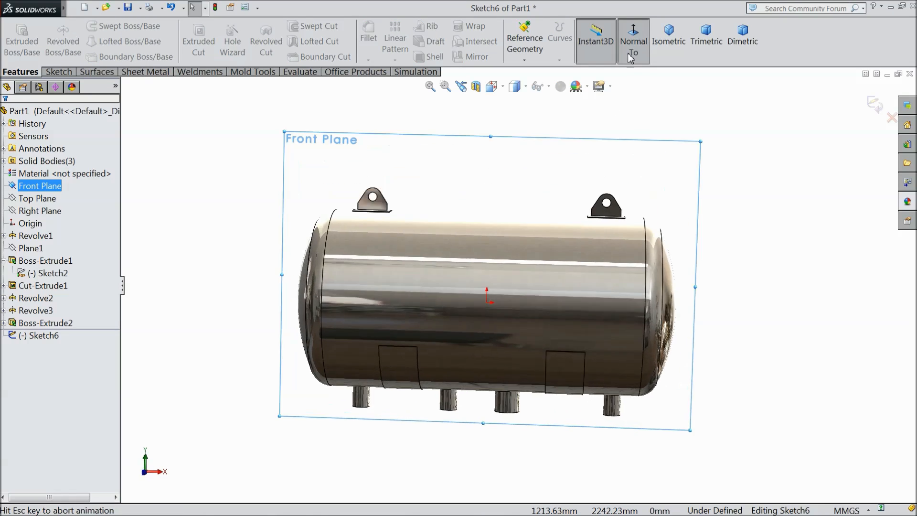
scroll(447, 354, "up", 2)
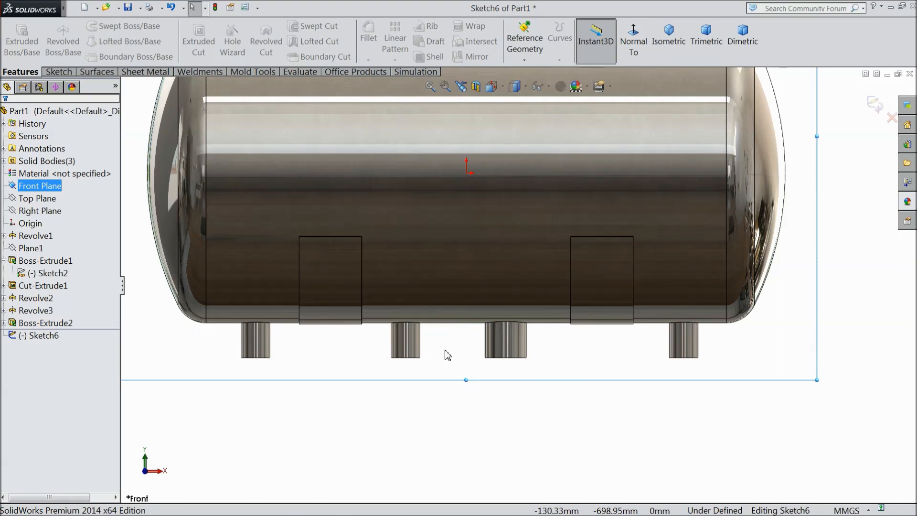
left_click(32, 171, "ctrl")
left_click(57, 73)
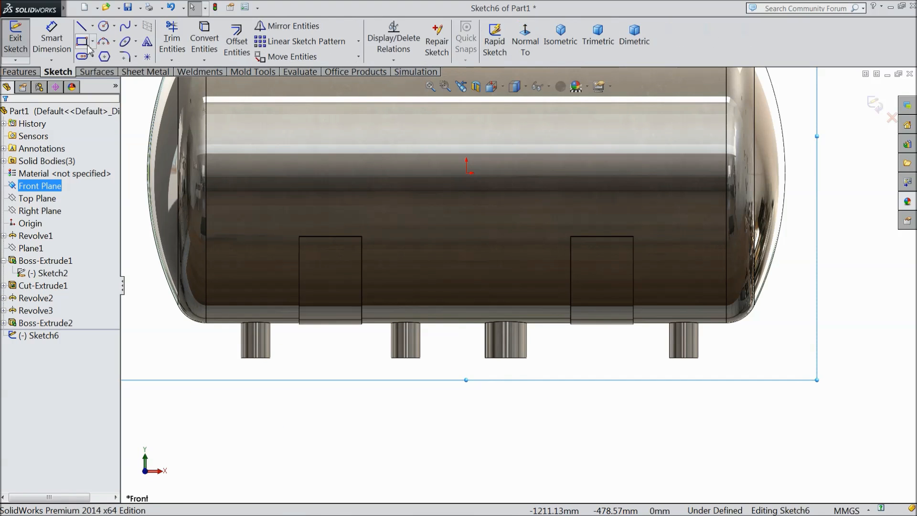
left_click(82, 41)
scroll(335, 375, "down", 4)
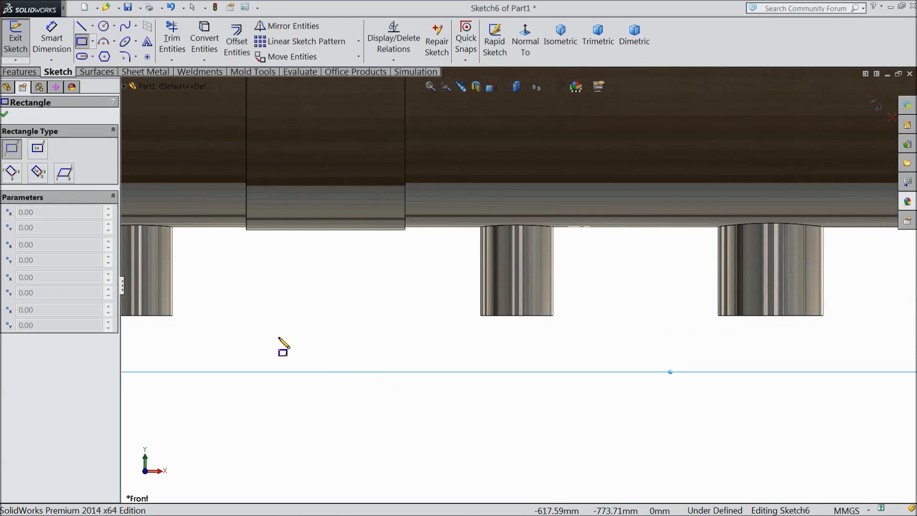
left_click(247, 350)
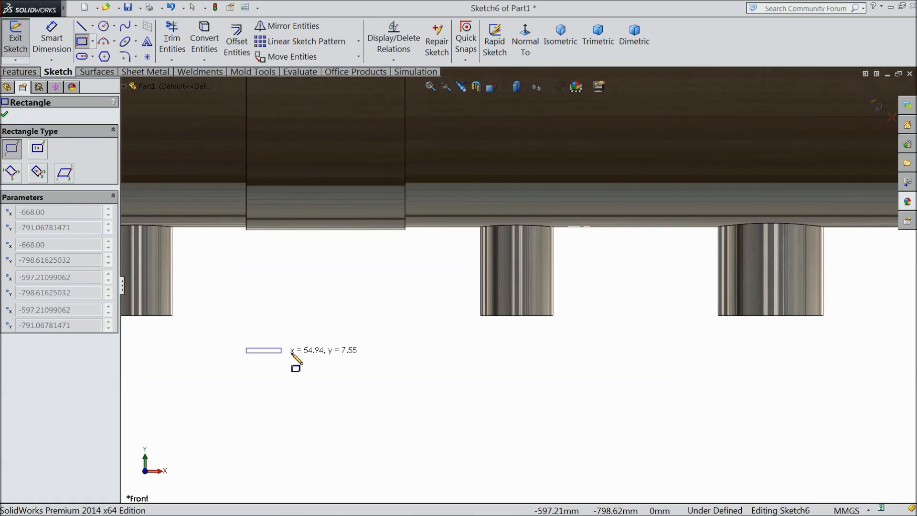
left_click(421, 356)
- Dimension the thin rectangle's length as 250 mm and its thickness as 5 mm
key("d")
scroll(334, 334, "down", 3)
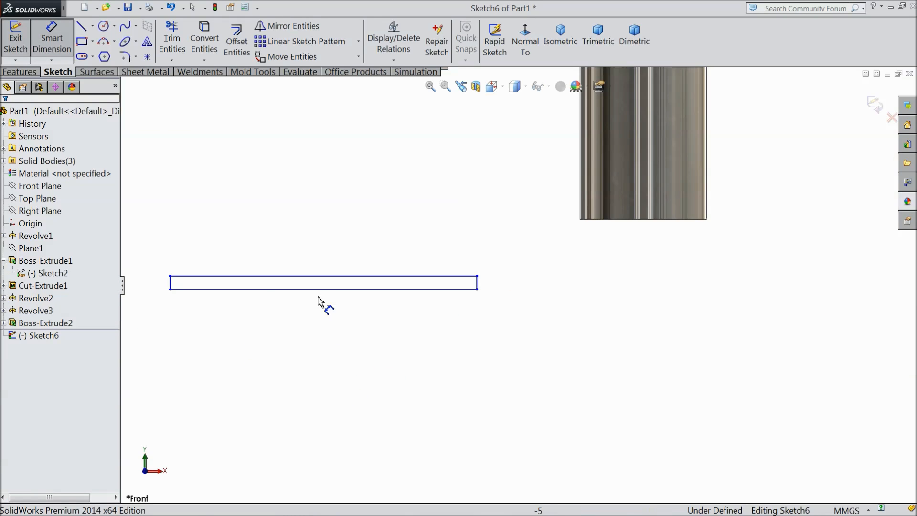
left_click(317, 290)
left_click(318, 338)
type("250")
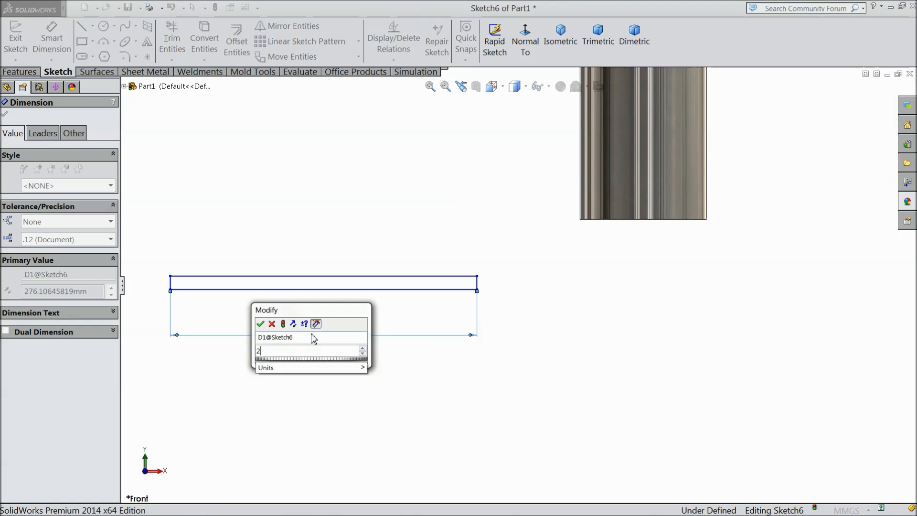
left_click(260, 324)
left_click(449, 284)
left_click(509, 287)
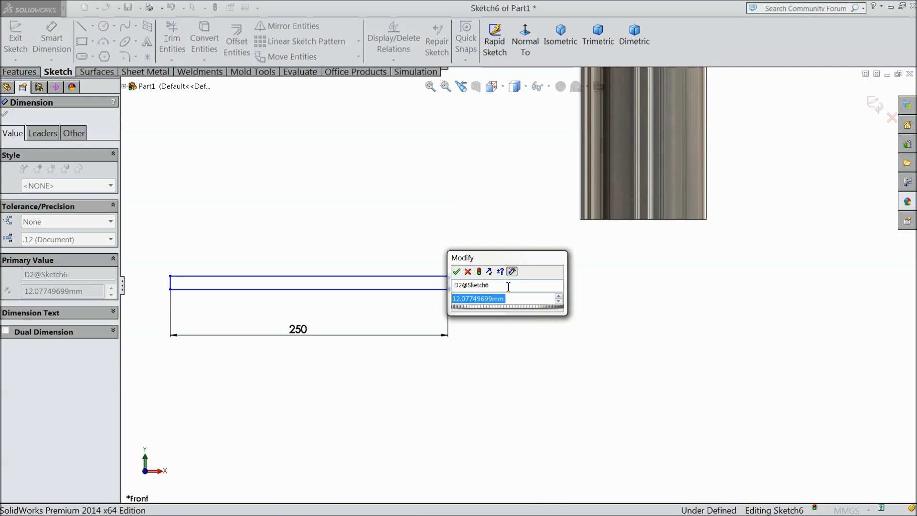
type("5")
left_click(456, 271)
- Dimension the vertical distance from the lower plate's bottom edge to the thin rectangle's top line as 388 mm
key("z")
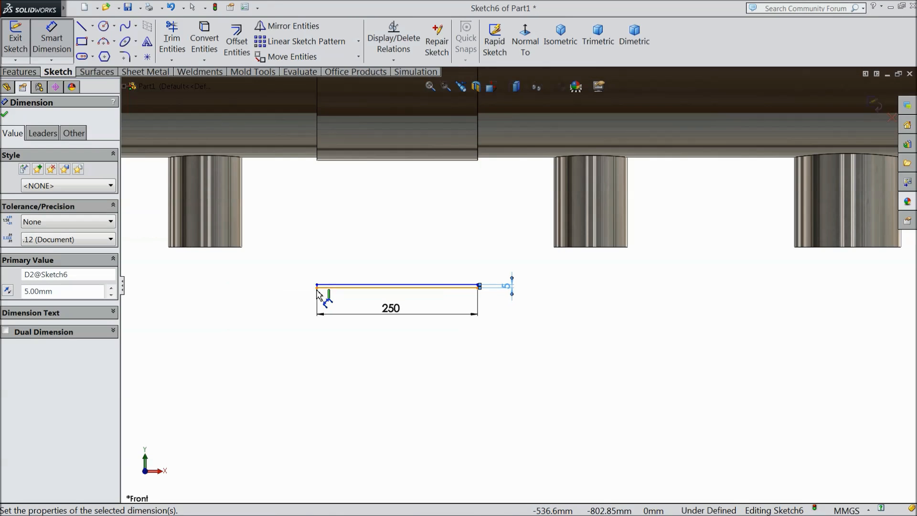
left_click(367, 160)
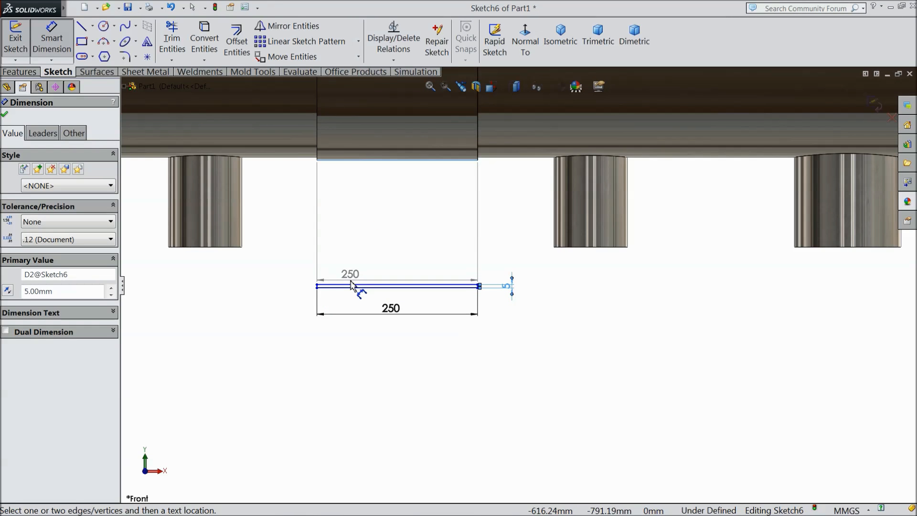
left_click(354, 286)
left_click(289, 229)
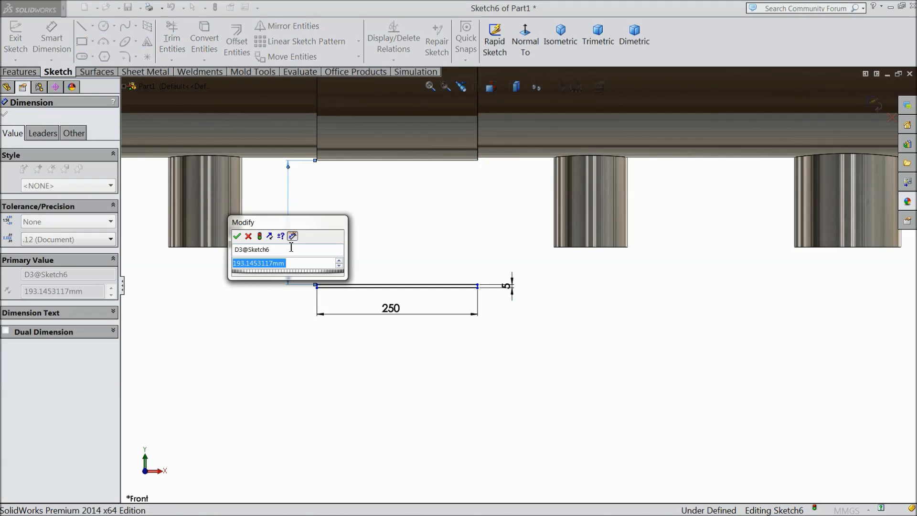
type("388")
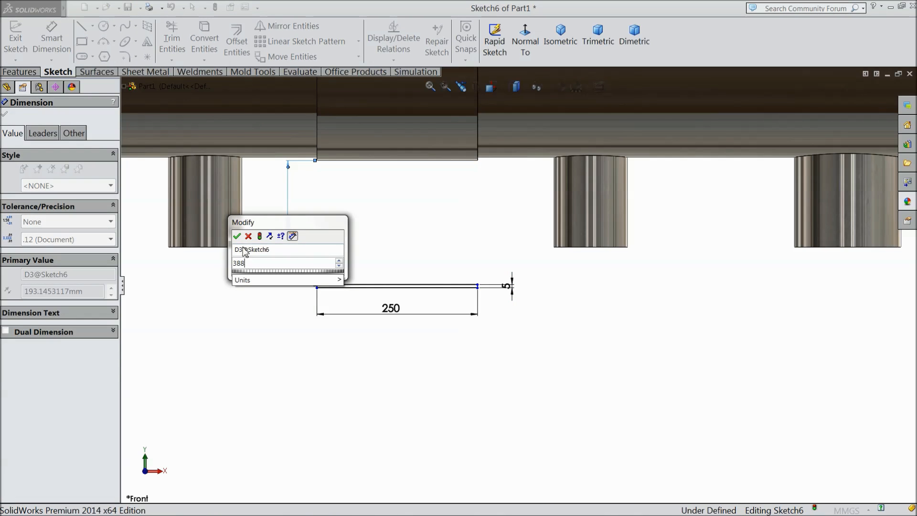
key("Return")
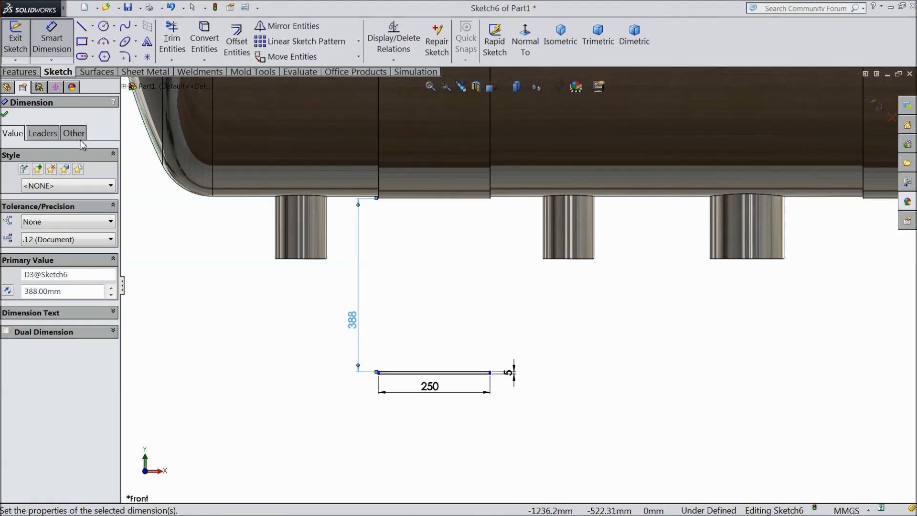
left_click(5, 116)
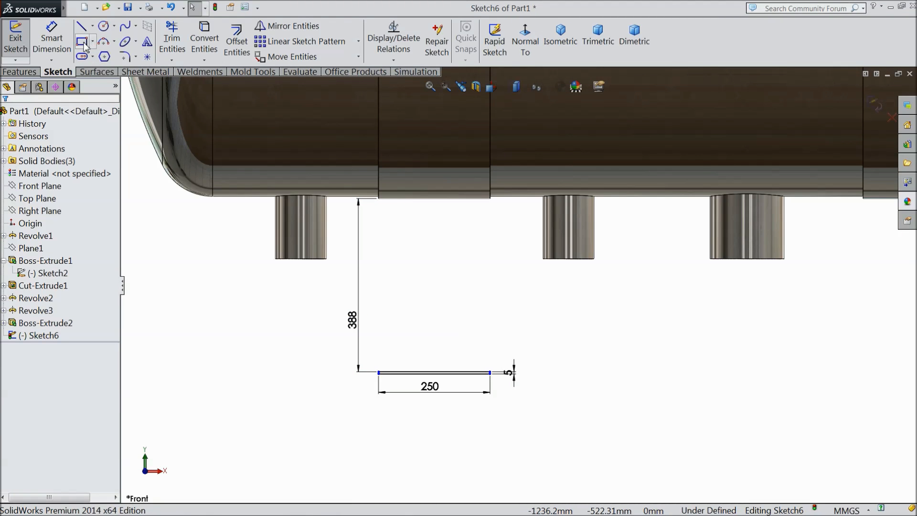
- Sketch a second rectangle about 303 by 39 mm below the right lower plate, starting in line with that plate's left edge
left_click(52, 38)
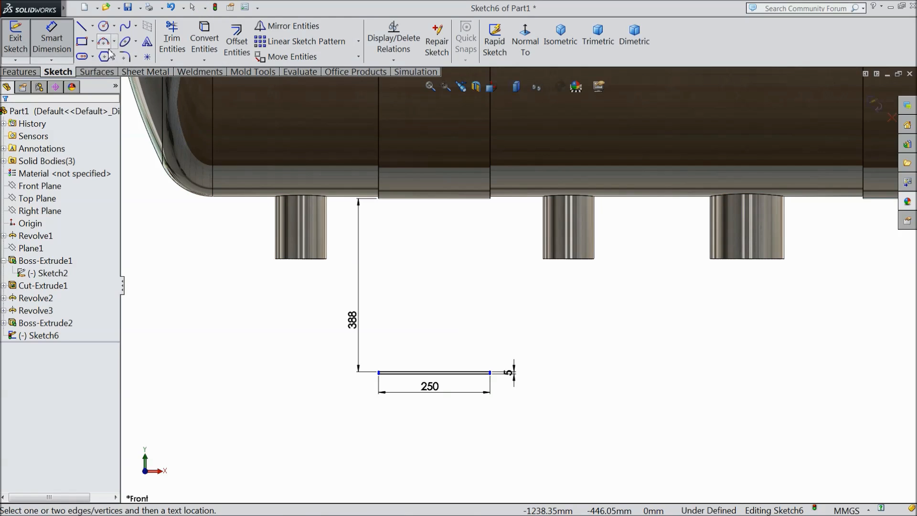
left_click(82, 41)
scroll(697, 305, "up", 2)
scroll(730, 309, "down", 2)
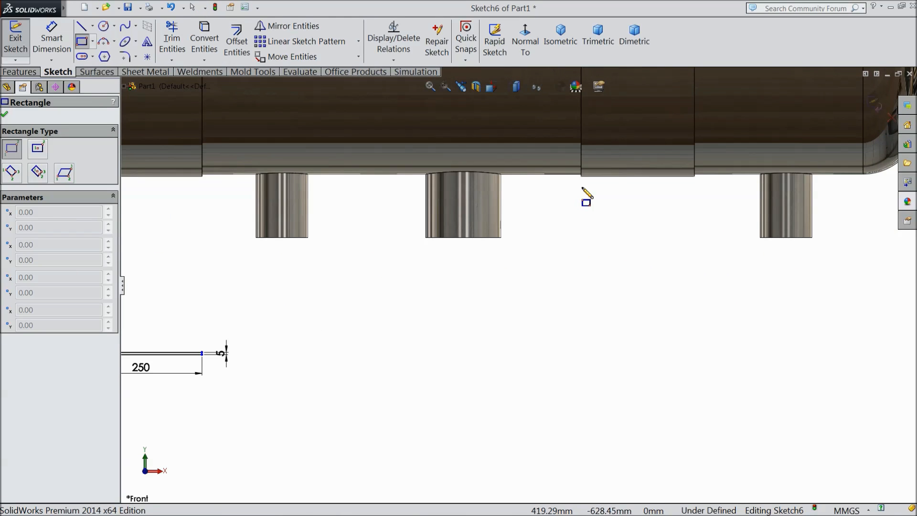
scroll(584, 196, "down", 3)
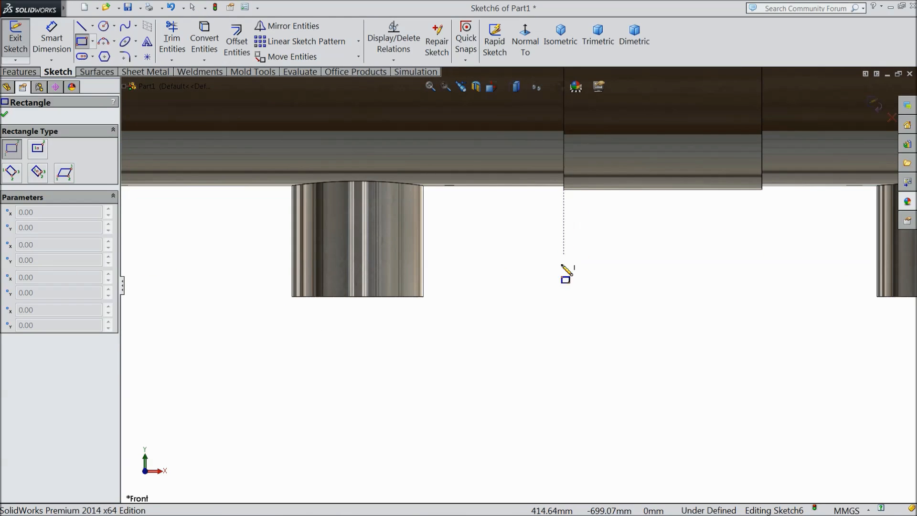
left_click(565, 372)
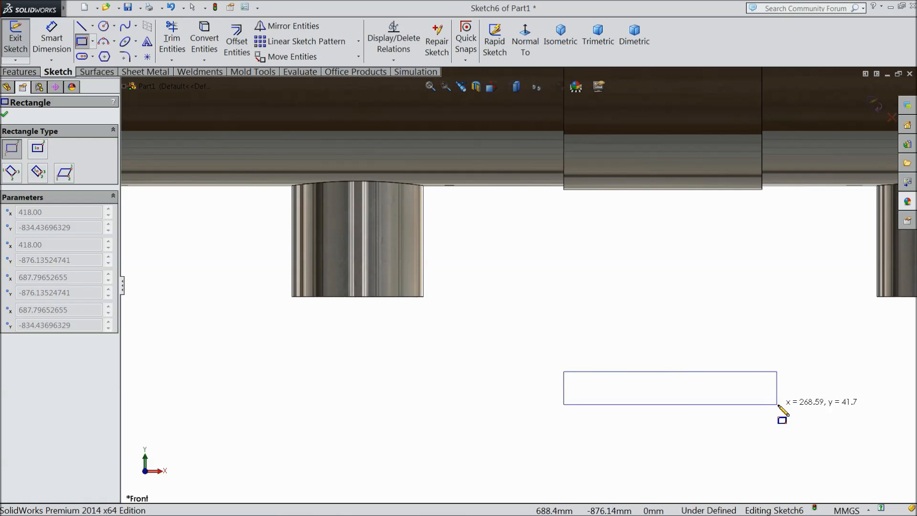
left_click(804, 403)
- Dimension the second rectangle's length as 250 mm and its thickness as 5 mm
left_click(52, 38)
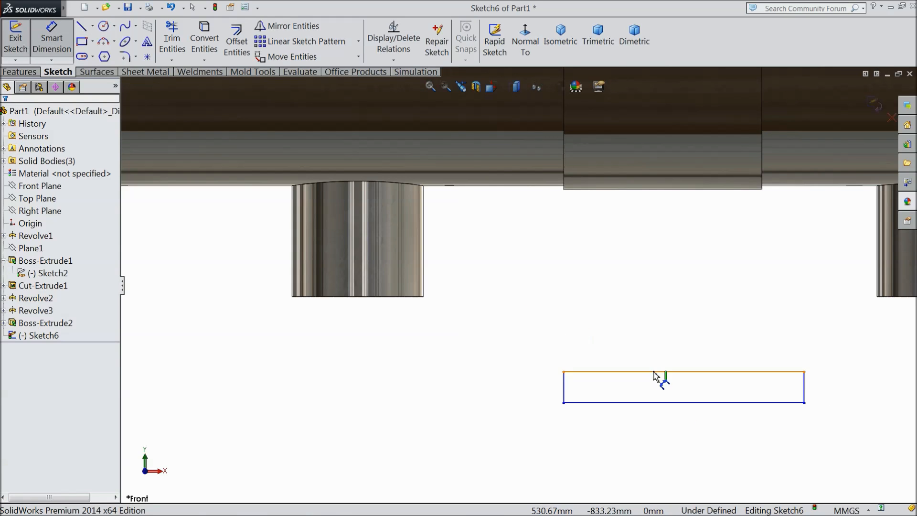
left_click(658, 372)
left_click(654, 354)
type("250")
key("Return")
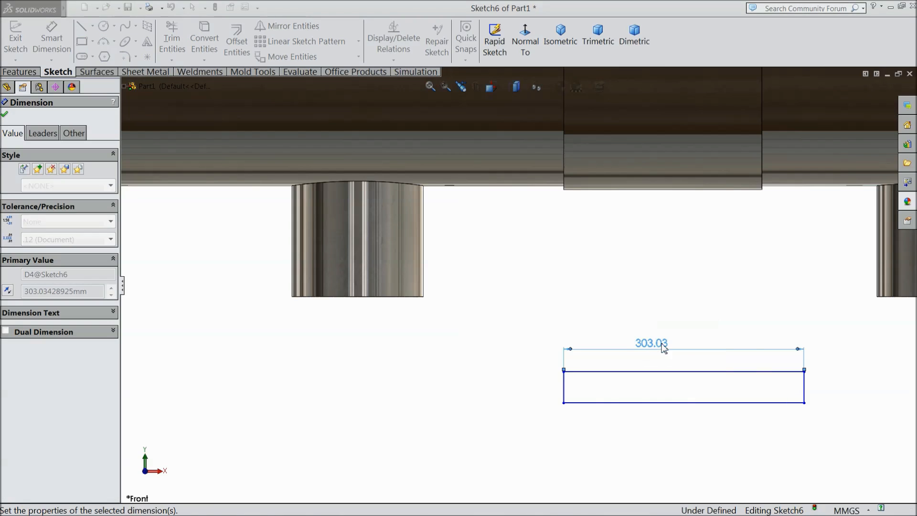
left_click(763, 395)
left_click(791, 387)
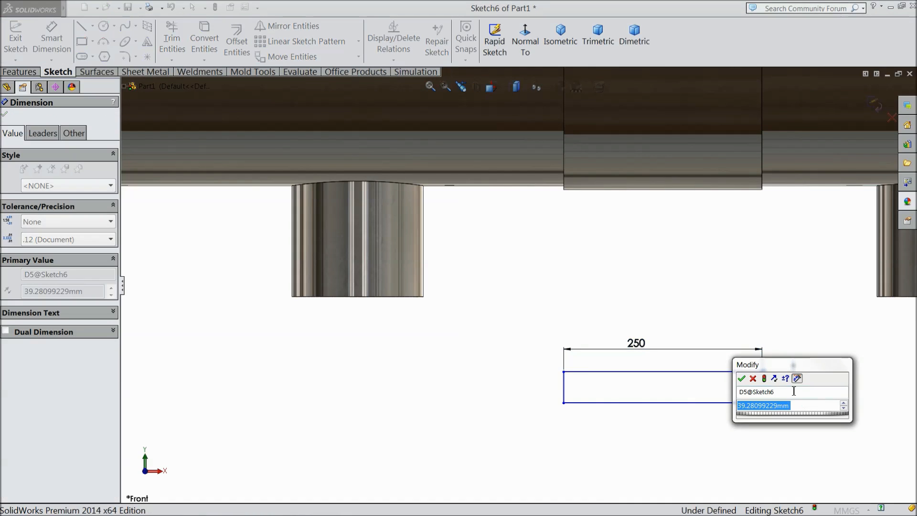
left_click(742, 378)
left_click(682, 375)
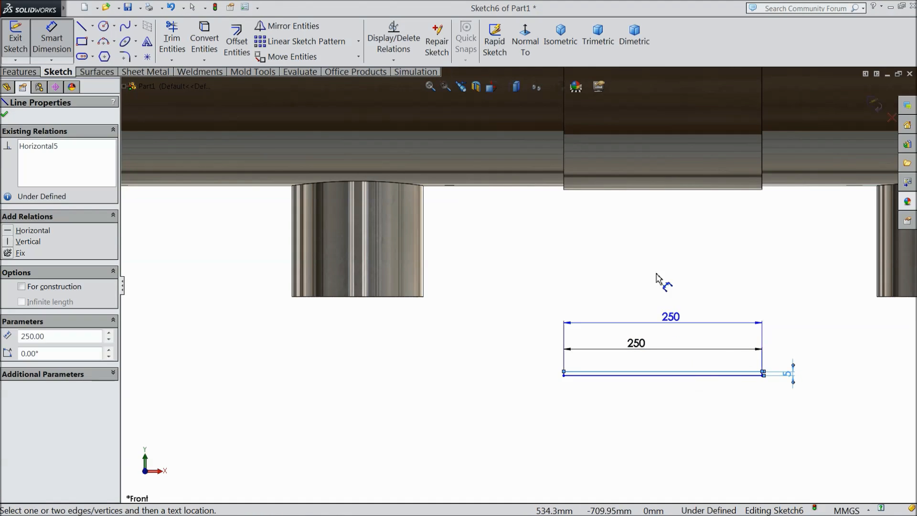
left_click(625, 197)
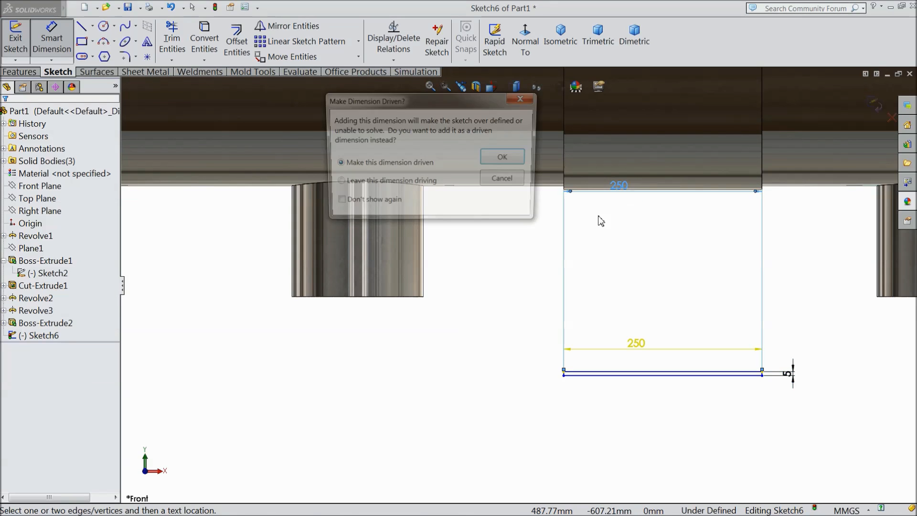
left_click(506, 159)
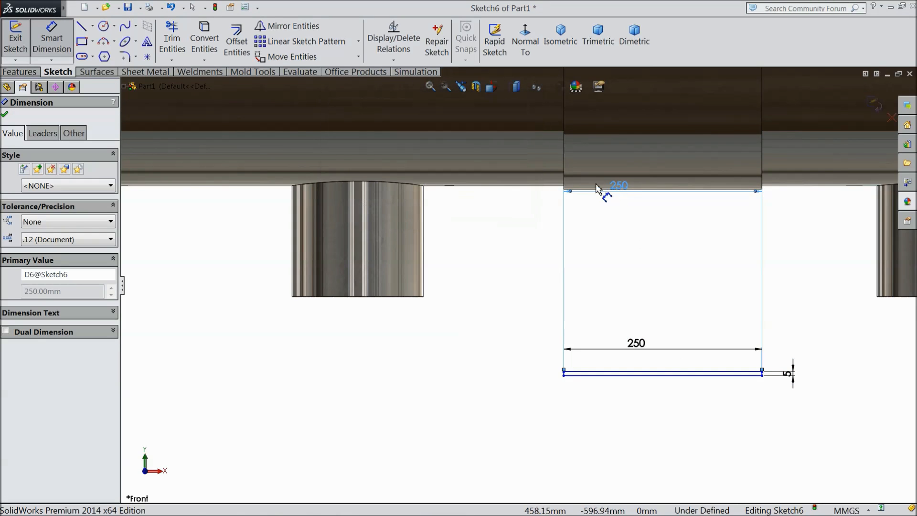
key("Delete")
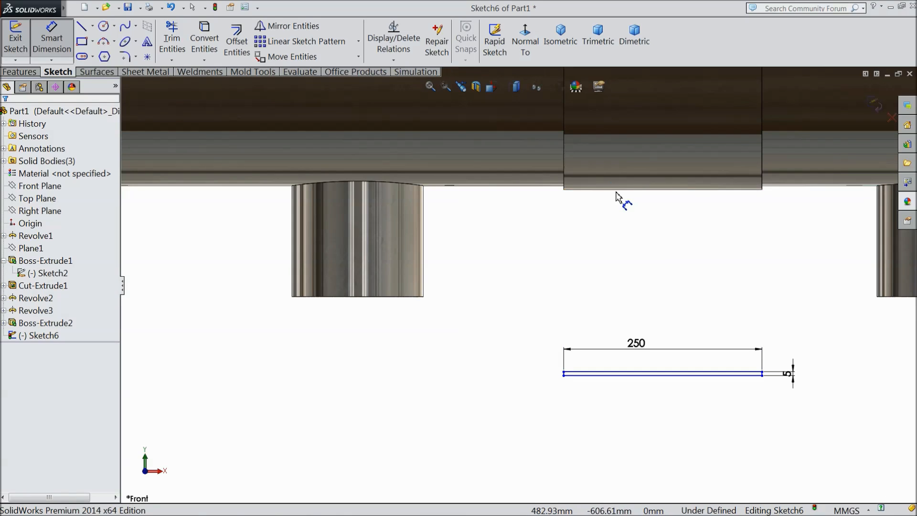
- Dimension the vertical distance from the right lower plate's bottom edge to the second thin rectangle as 388 mm
left_click(624, 190)
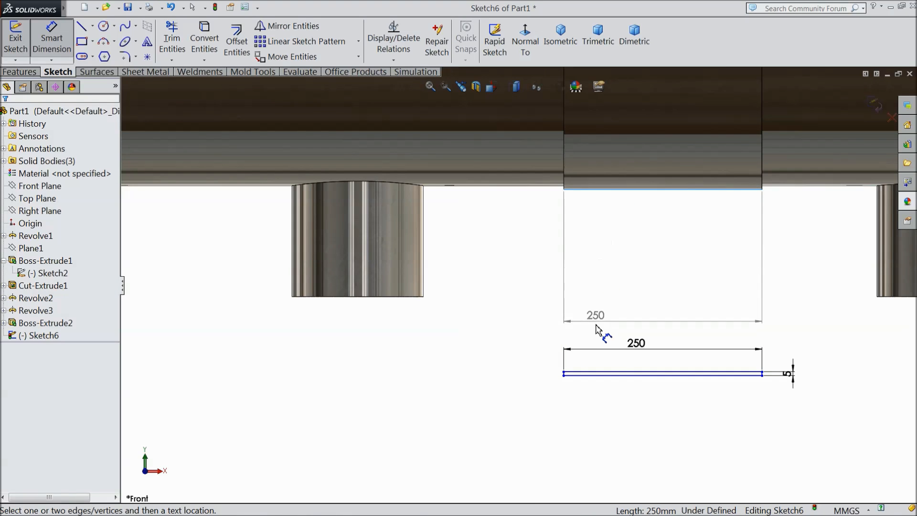
left_click(590, 376)
left_click(518, 301)
type("388")
left_click(467, 295)
scroll(606, 373, "up", 3)
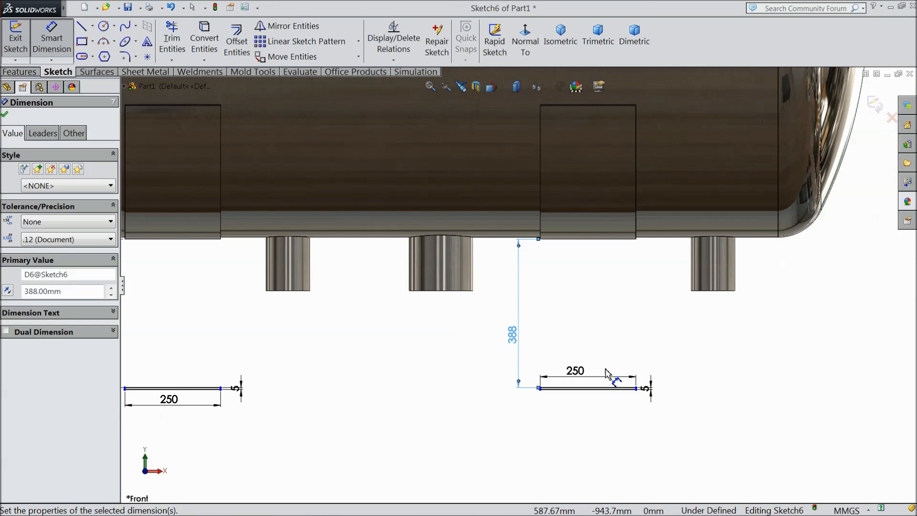
left_click(5, 116)
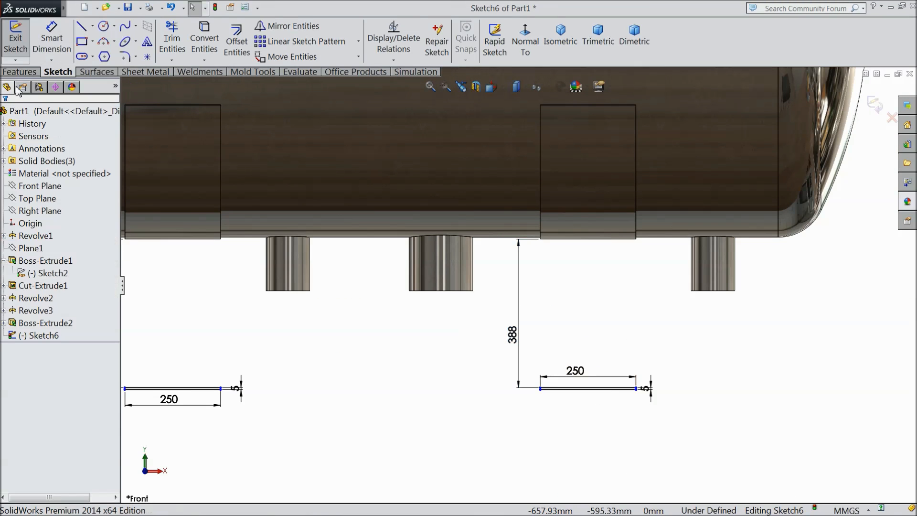
- Set up a boss extrusion of both thin rectangles with a Blind depth of 555 mm in the first direction
left_click(20, 72)
left_click(22, 41)
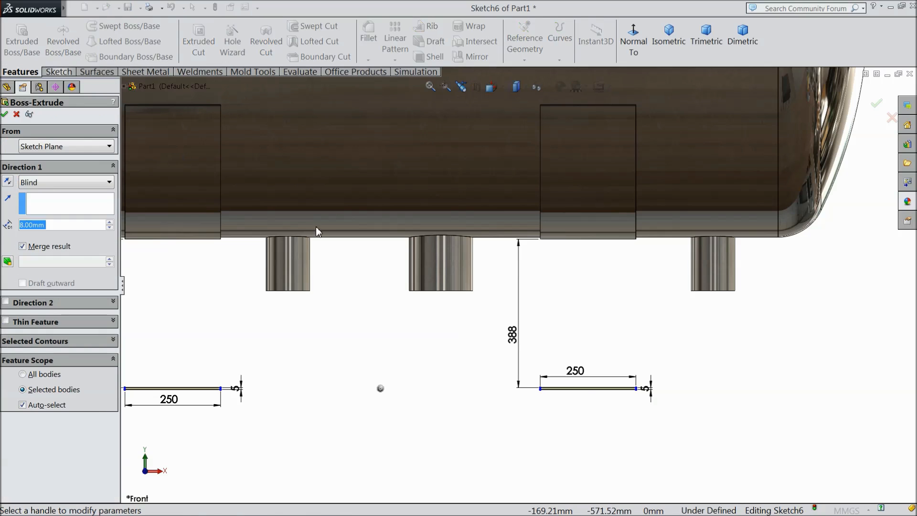
scroll(599, 401, "up", 3)
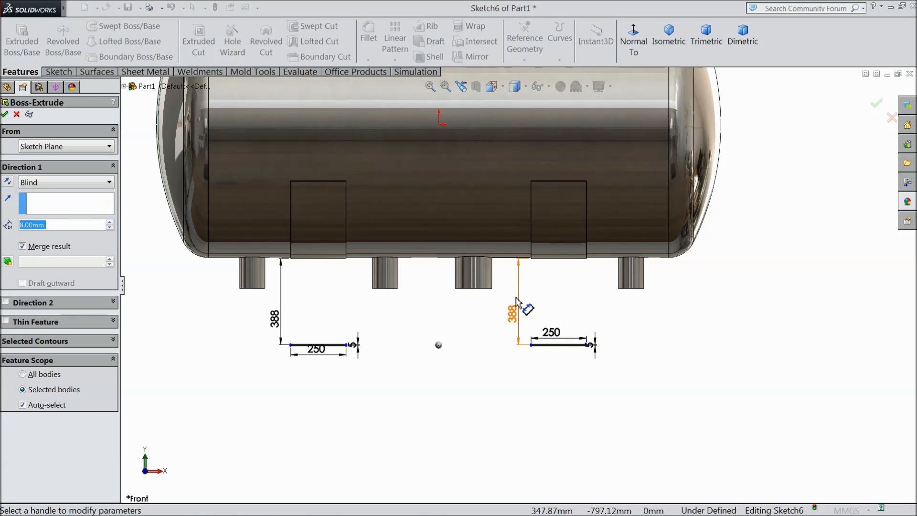
left_click(61, 186)
left_click(54, 184)
left_click(50, 226)
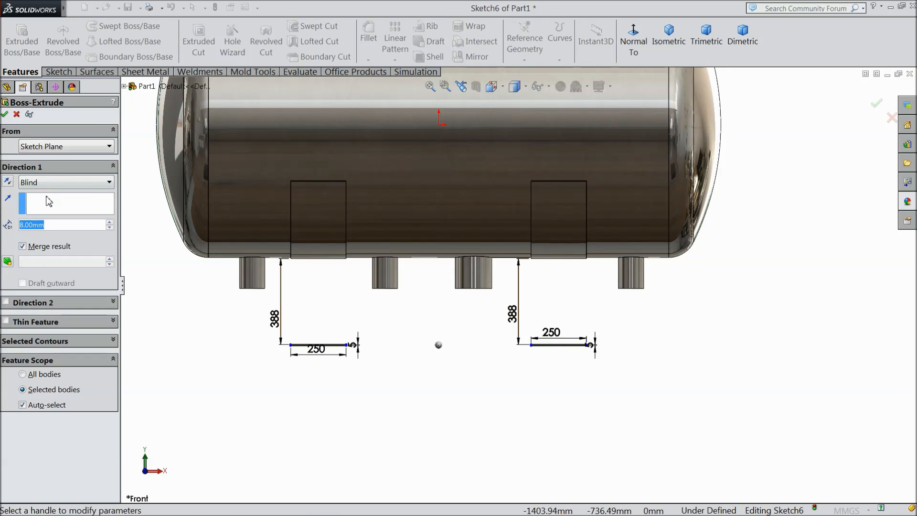
type("555")
key("Return")
middle_click_drag(372, 390, 373, 425)
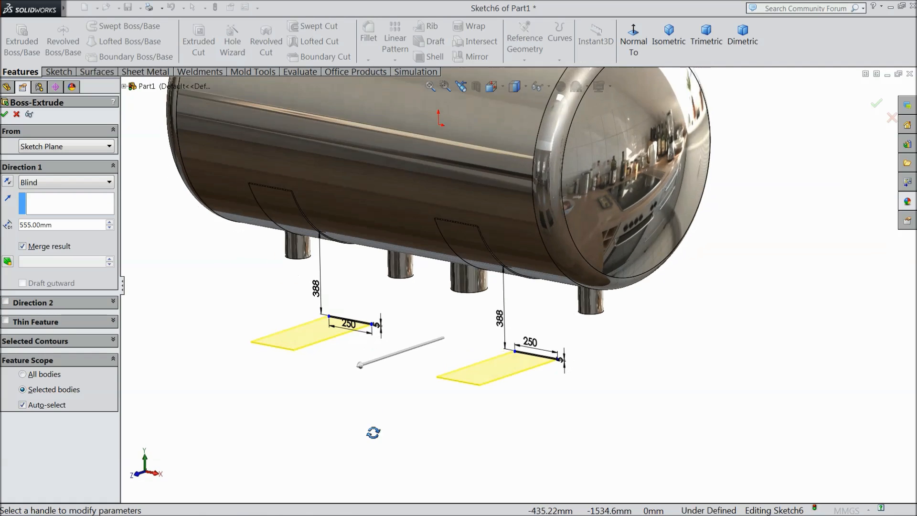
- Add a second extrusion direction with a Blind depth of 555 mm and complete the two base plates
scroll(513, 400, "down", 3)
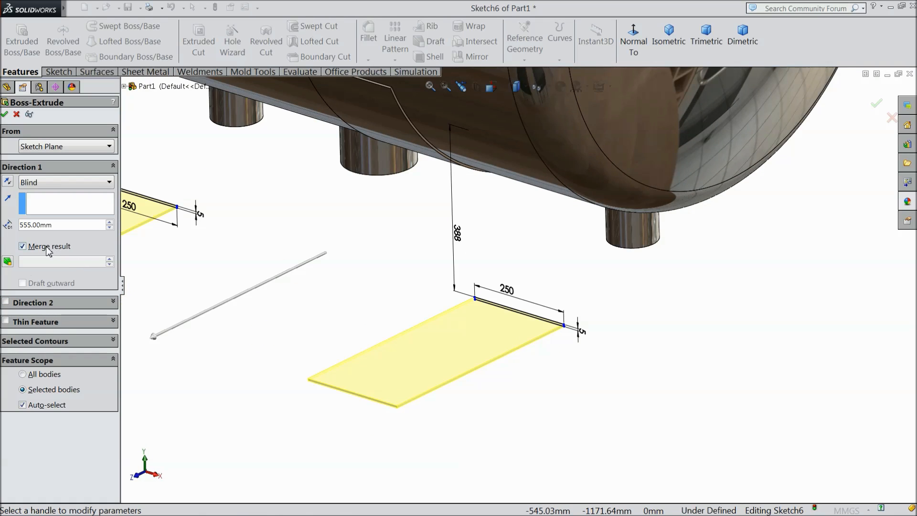
left_click(6, 302)
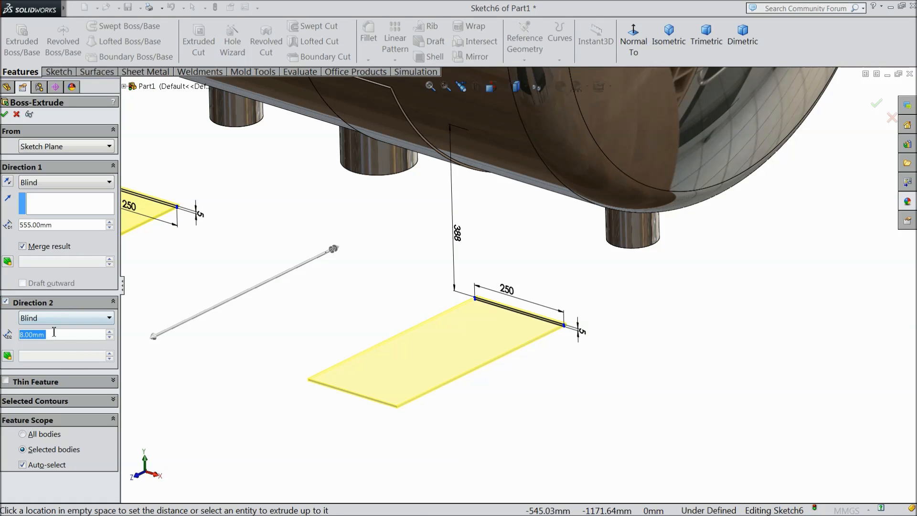
type("555")
key("Return")
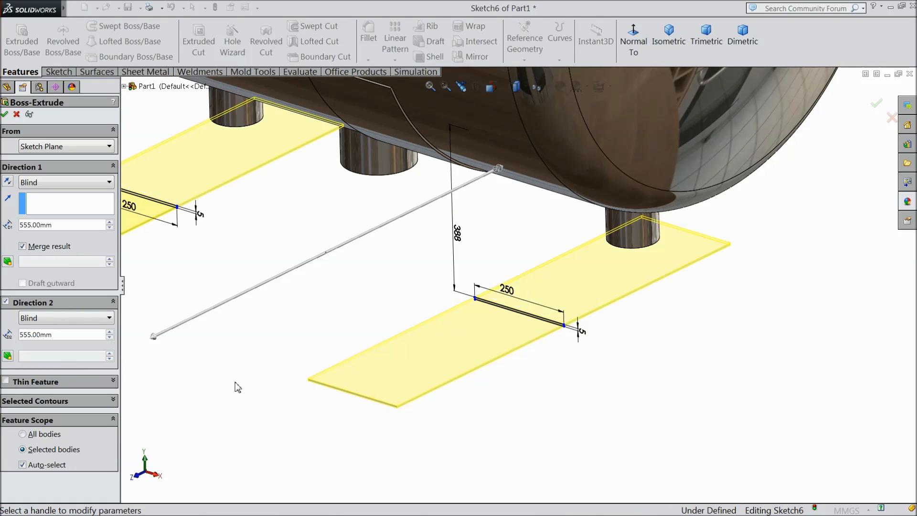
scroll(287, 360, "up", 3)
middle_click_drag(325, 360, 345, 358)
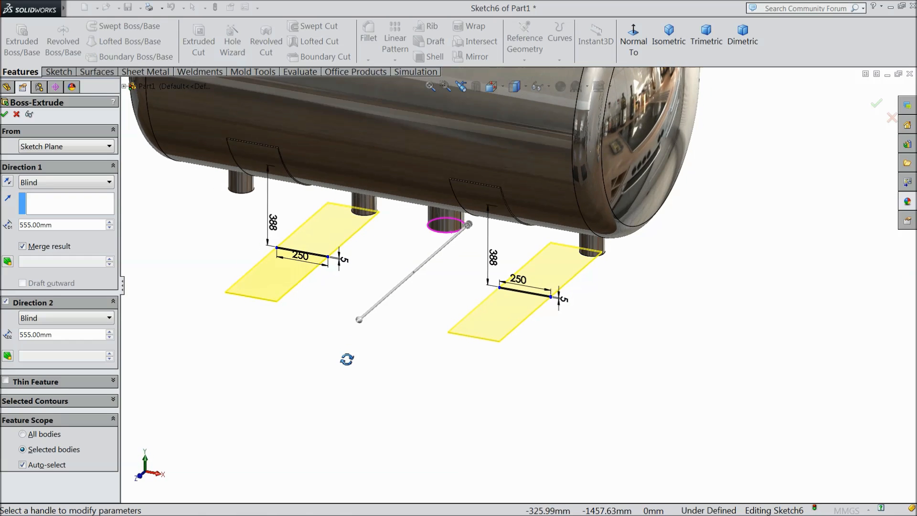
scroll(385, 267, "up", 5)
scroll(462, 242, "down", 3)
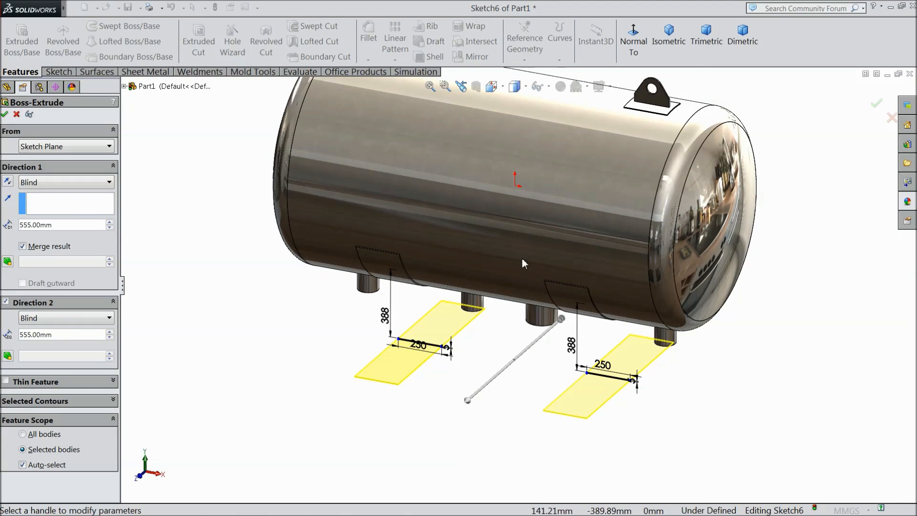
scroll(522, 263, "up", 2)
scroll(515, 223, "down", 2)
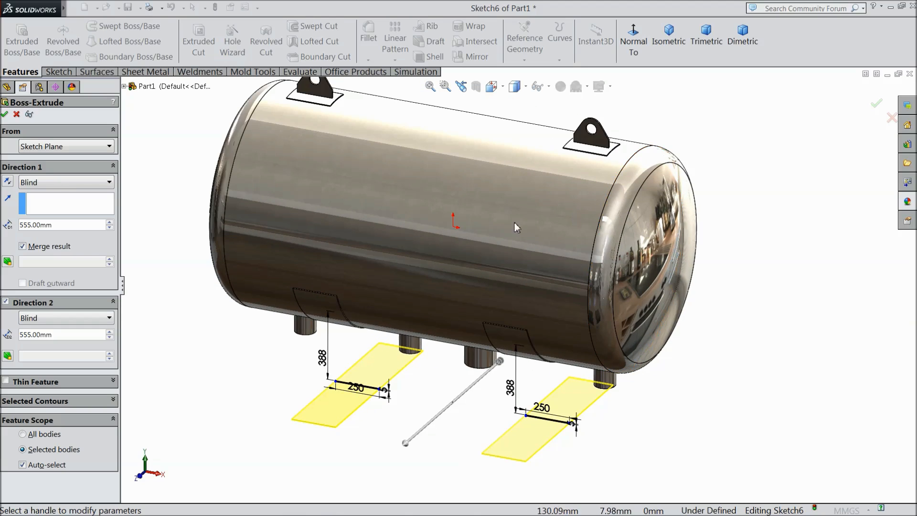
left_click(5, 115)
left_click(258, 373)
- Start a new reference plane offset from the Top Plane
mouse_move(307, 389)
middle_mouse_down()
mouse_move(340, 236)
mouse_move(307, 362)
mouse_move(311, 393)
middle_mouse_up()
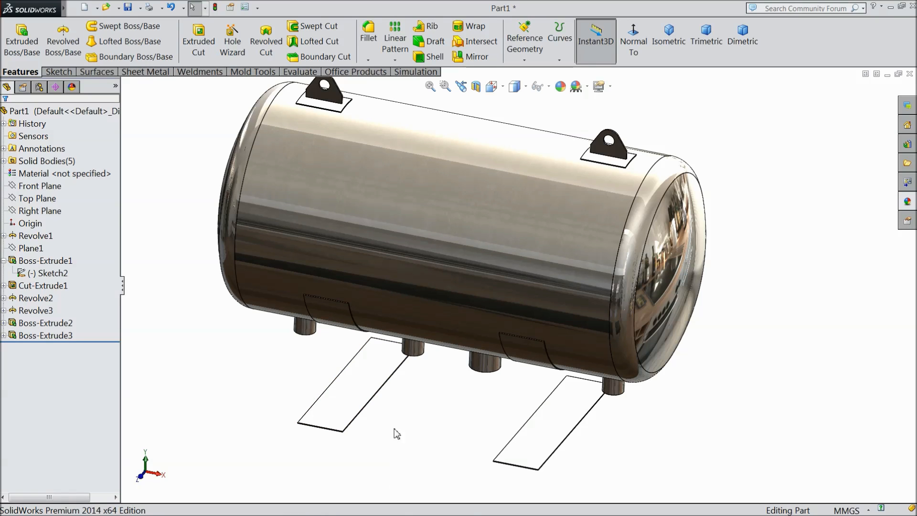
middle_click_drag(396, 433, 426, 376)
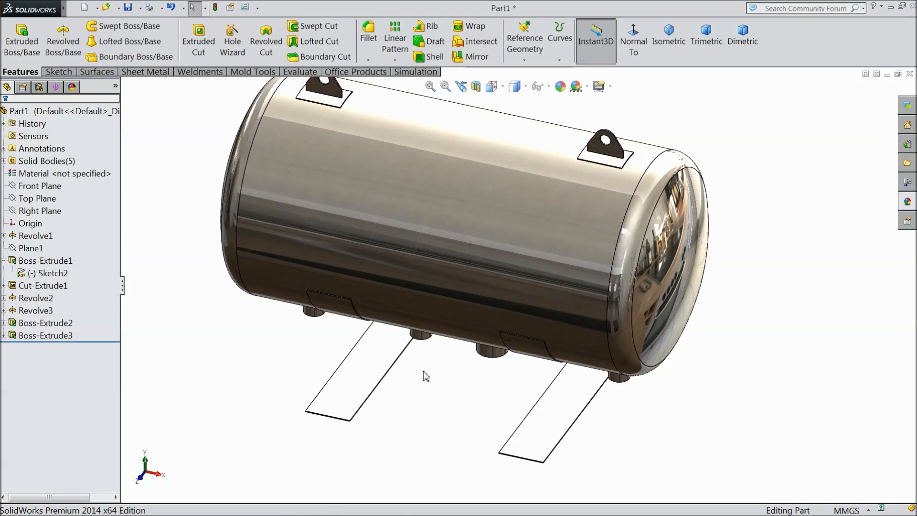
scroll(467, 273, "up", 3)
middle_click_drag(467, 273, 467, 267)
left_click(47, 199)
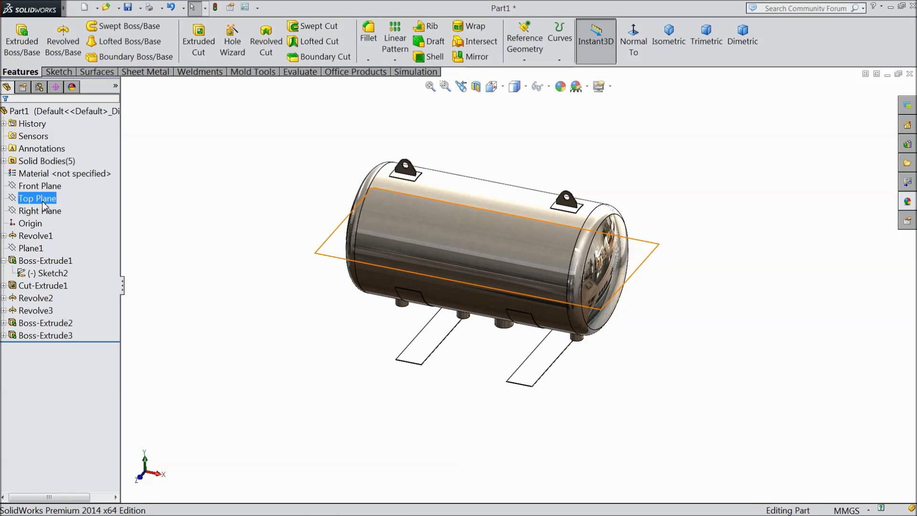
middle_click_drag(246, 293, 257, 271)
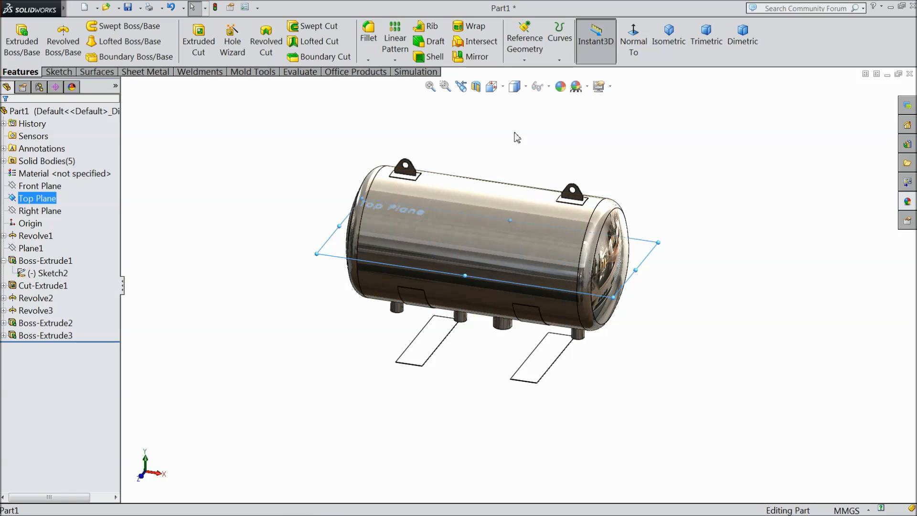
left_click(525, 60)
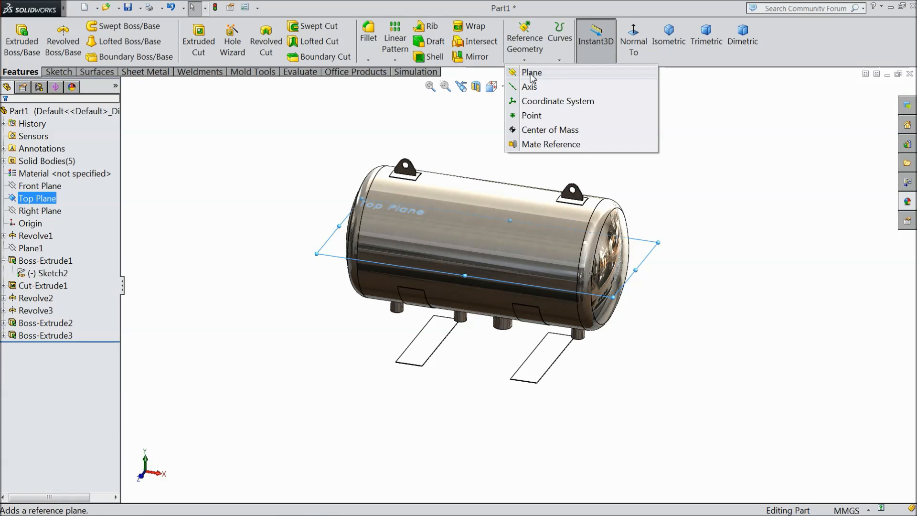
left_click(531, 74)
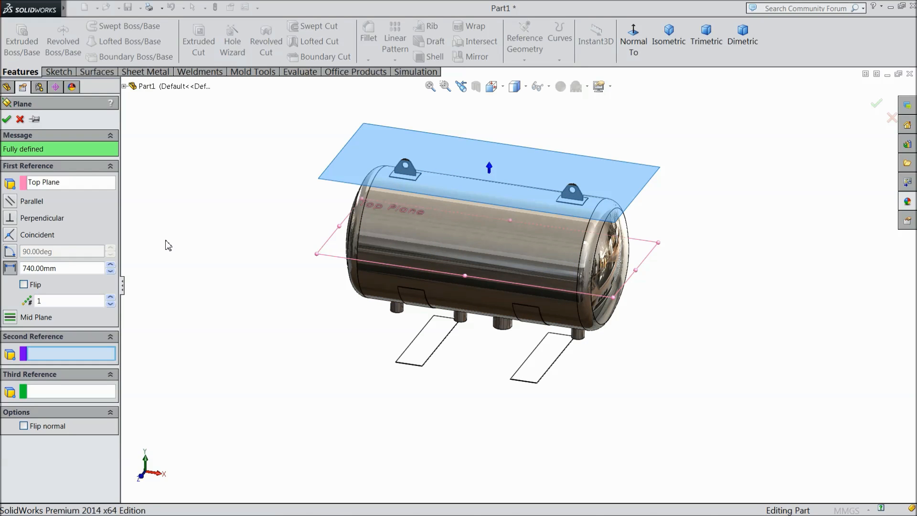
- Create a reference plane offset 743.5 mm above the Top Plane
left_click_drag(61, 265, 22, 269)
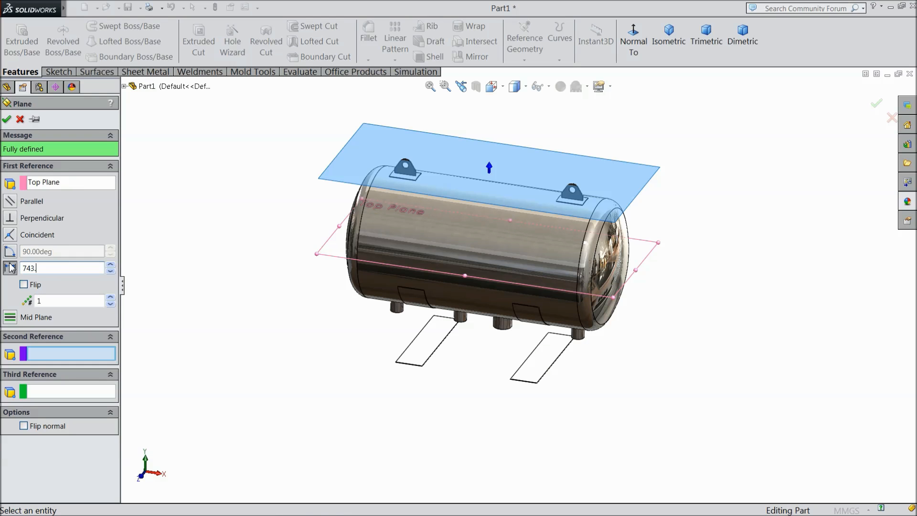
type("743.5")
mouse_move(262, 267)
middle_mouse_down()
mouse_move(264, 206)
mouse_move(263, 273)
middle_mouse_up()
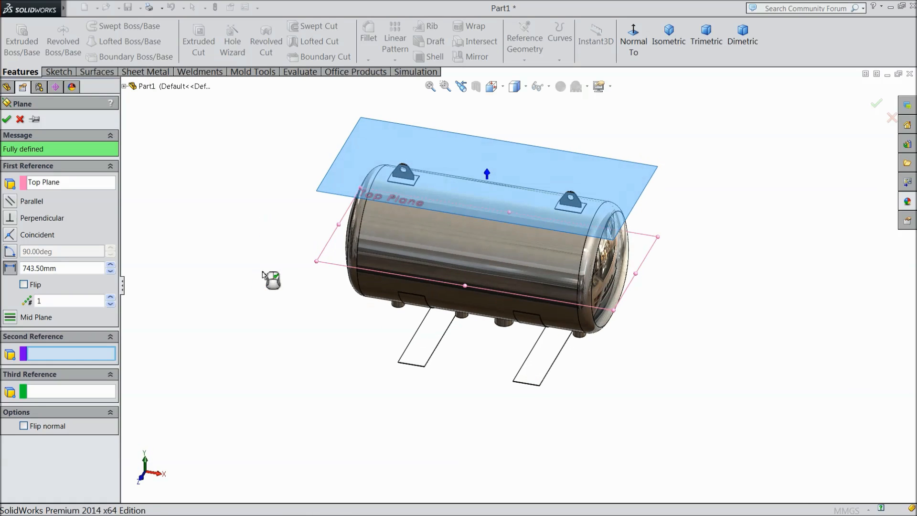
left_click(7, 119)
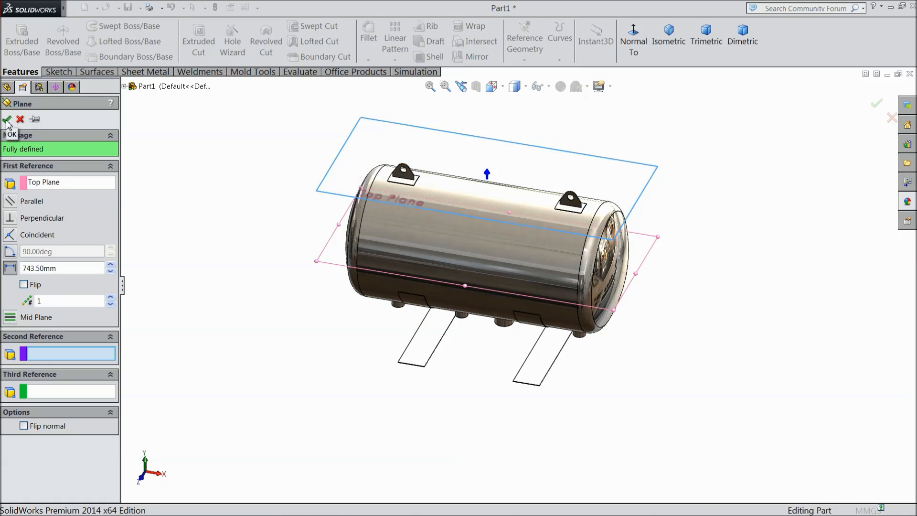
- Start a sketch on the new offset plane and draw a horizontal construction centerline from the origin past the tank's right end
left_click(59, 71)
left_click(16, 33)
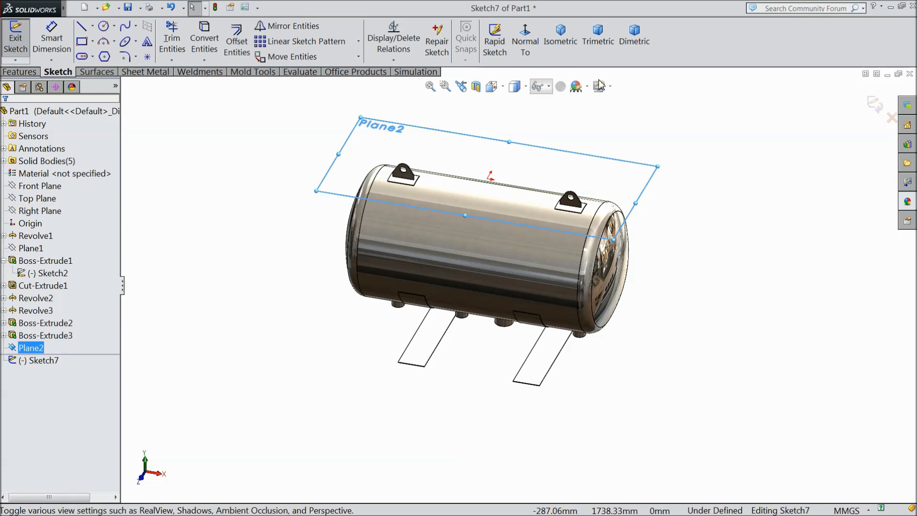
left_click(522, 41)
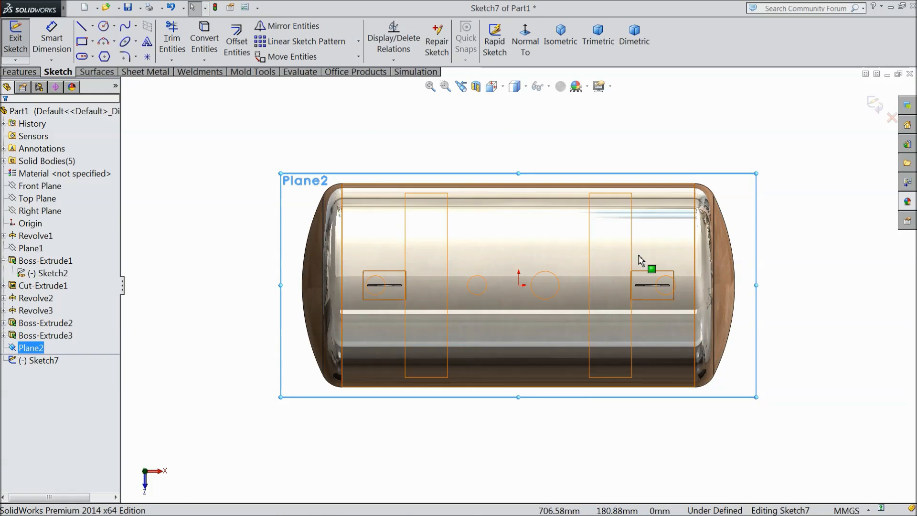
scroll(586, 285, "down", 3)
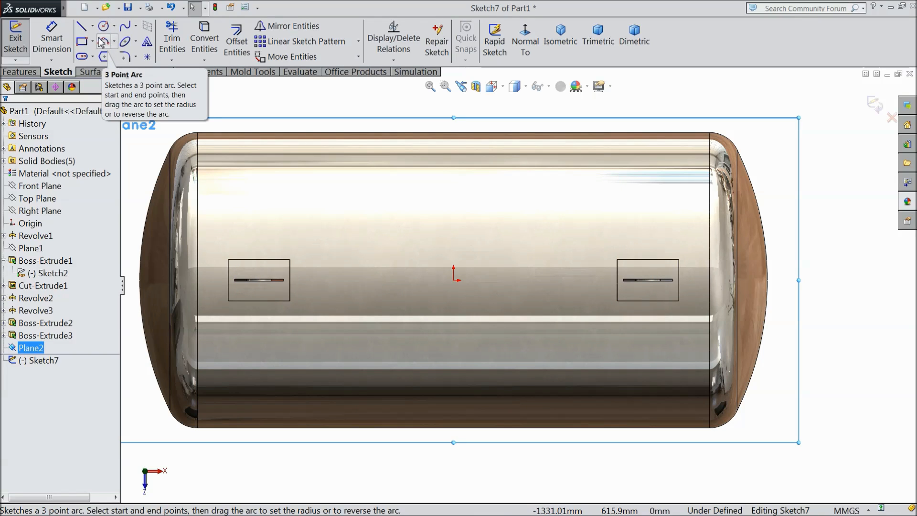
left_click(92, 26)
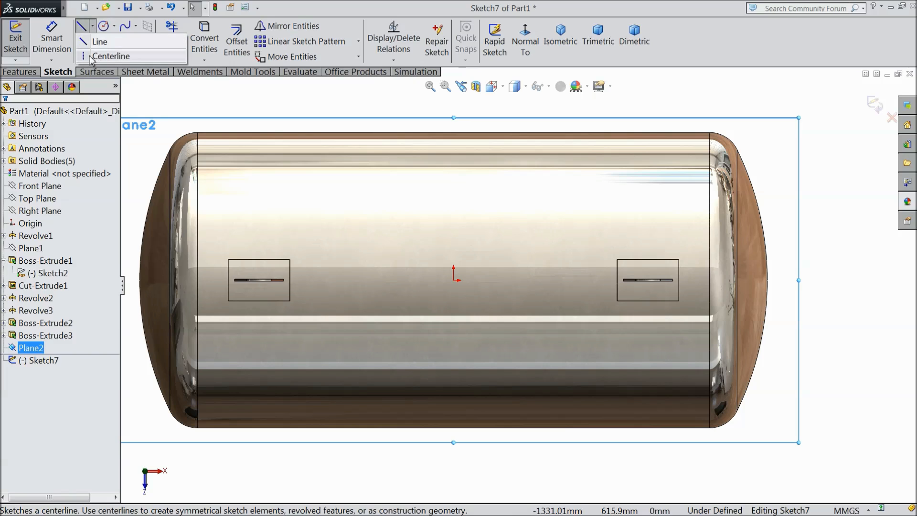
left_click(98, 57)
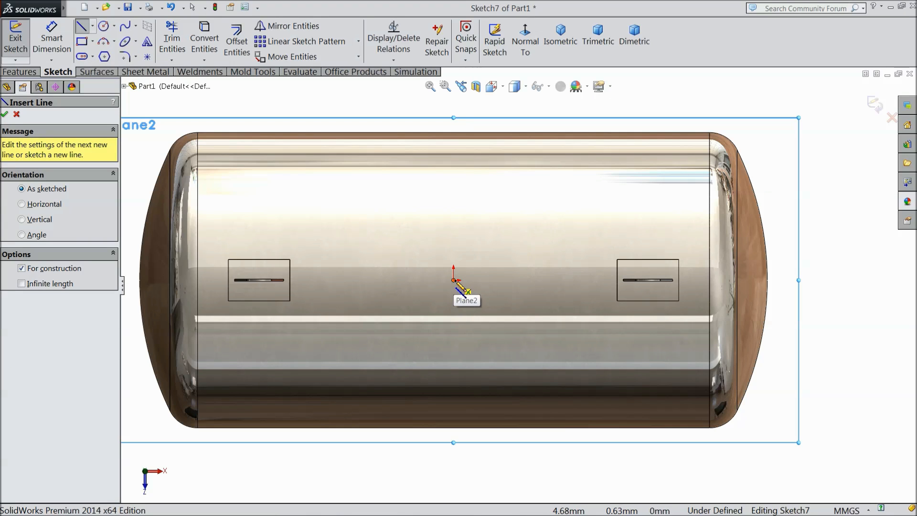
left_click(454, 280)
left_click(773, 279)
right_click(796, 200)
left_click(822, 94)
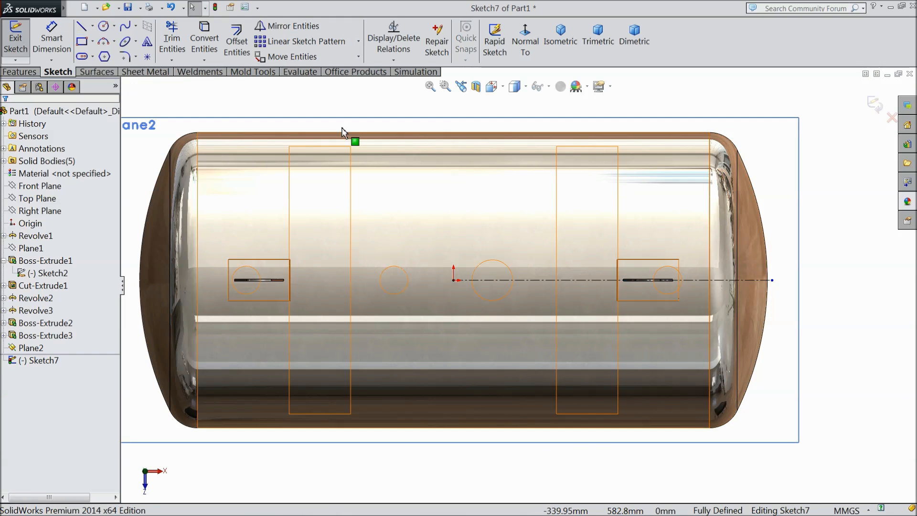
- Sketch a circle of about 107 mm radius centered on the centerline, about 444 mm from the origin
left_click(103, 32)
scroll(582, 307, "down", 3)
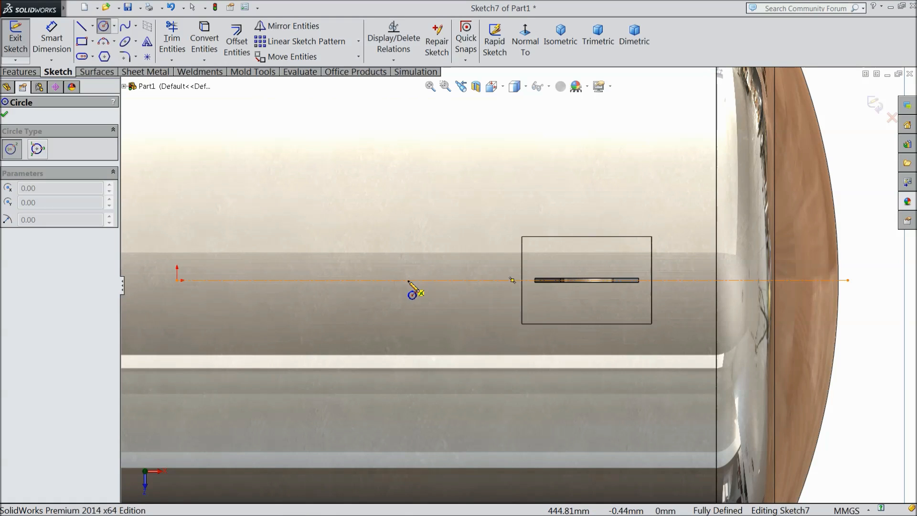
left_click(408, 280)
left_click(408, 225)
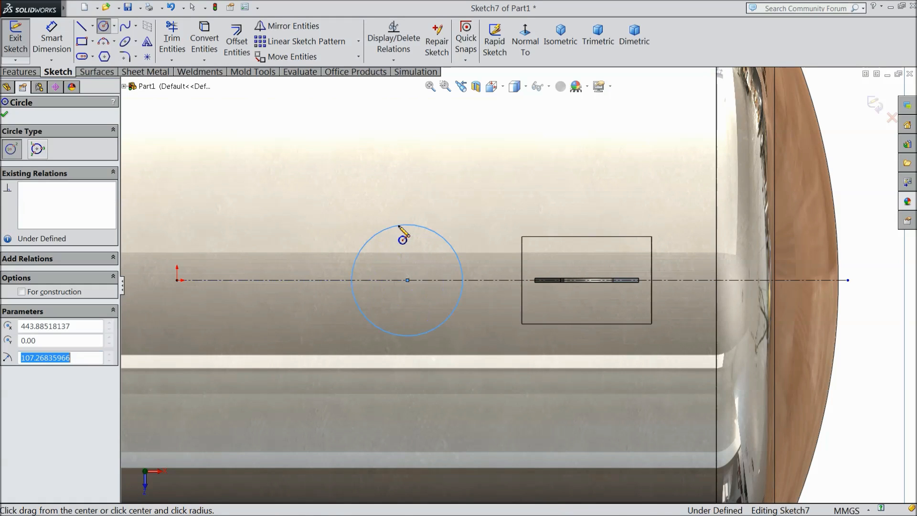
left_click(407, 280)
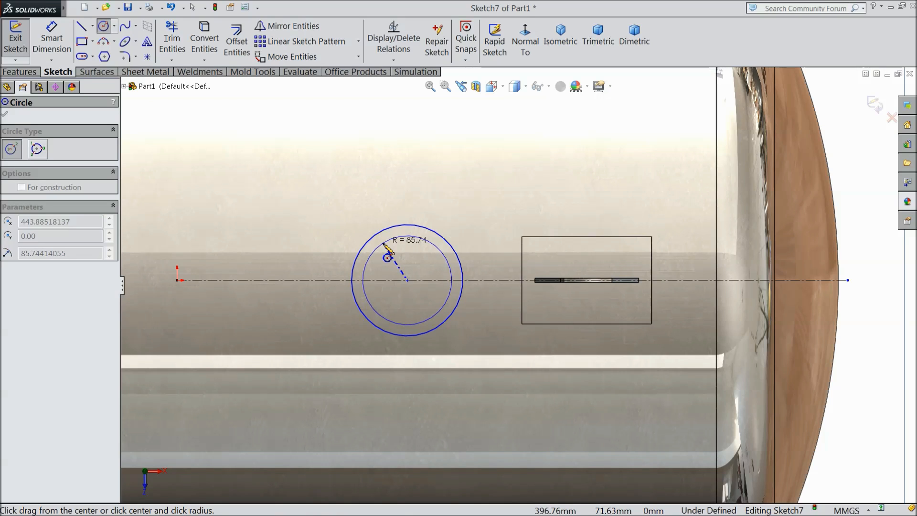
key("Escape")
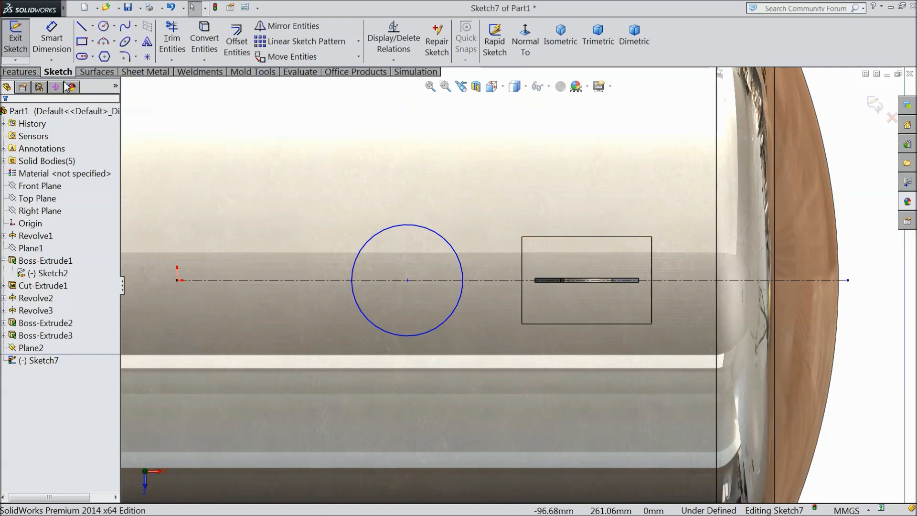
- Dimension the circle's diameter and set it to 89 mm
left_click(52, 40)
scroll(418, 294, "up", 2)
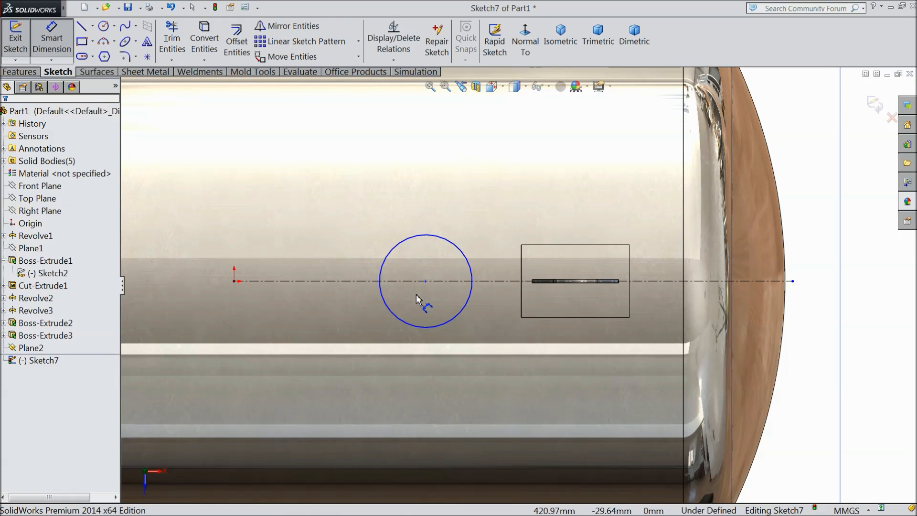
left_click(382, 269)
left_click(354, 270)
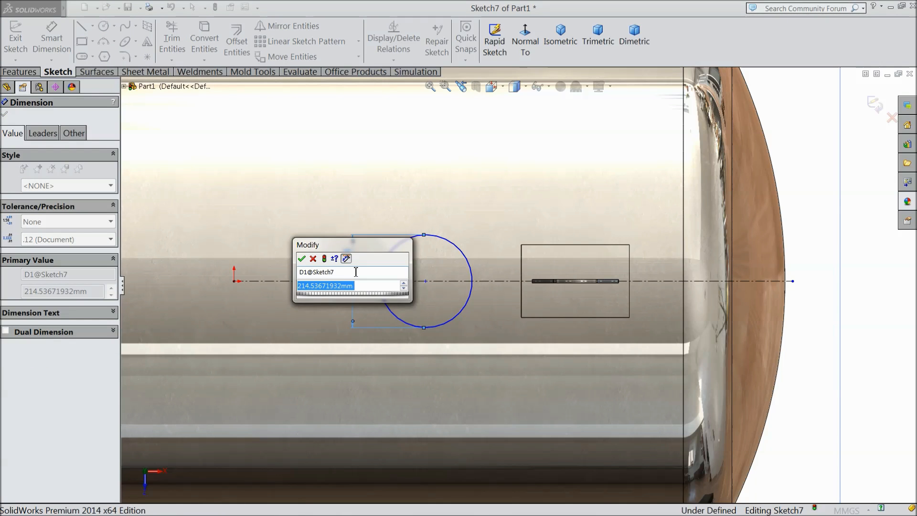
type("89")
key("Return")
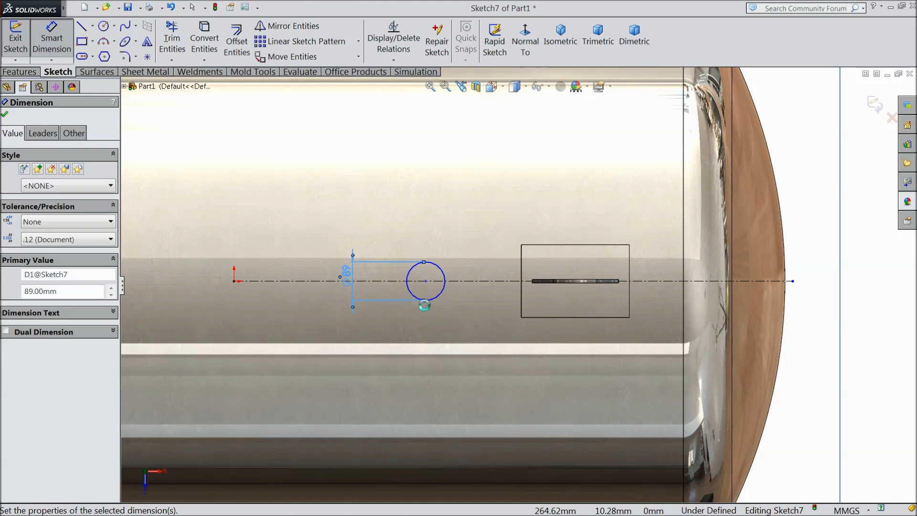
- Offset the 89 mm circle inward by 5.5 mm to form the pipe wall
scroll(425, 298, "down", 2)
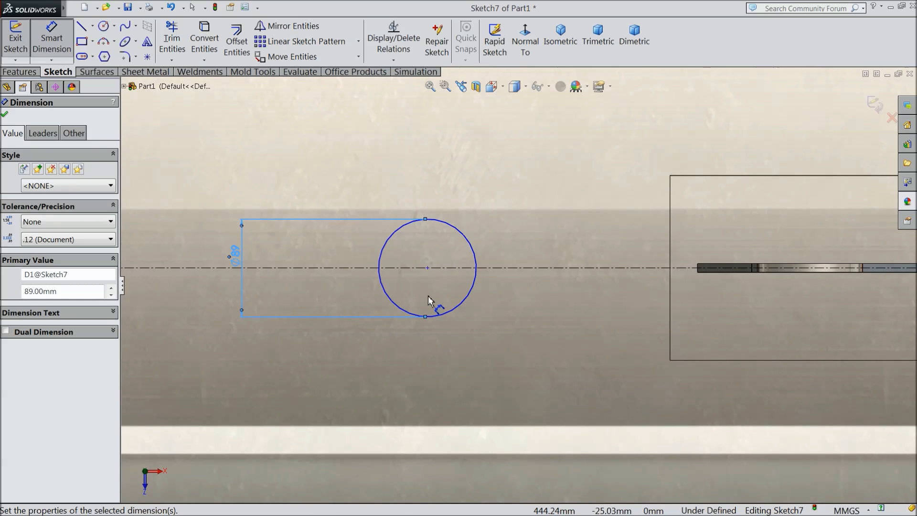
left_click(235, 50)
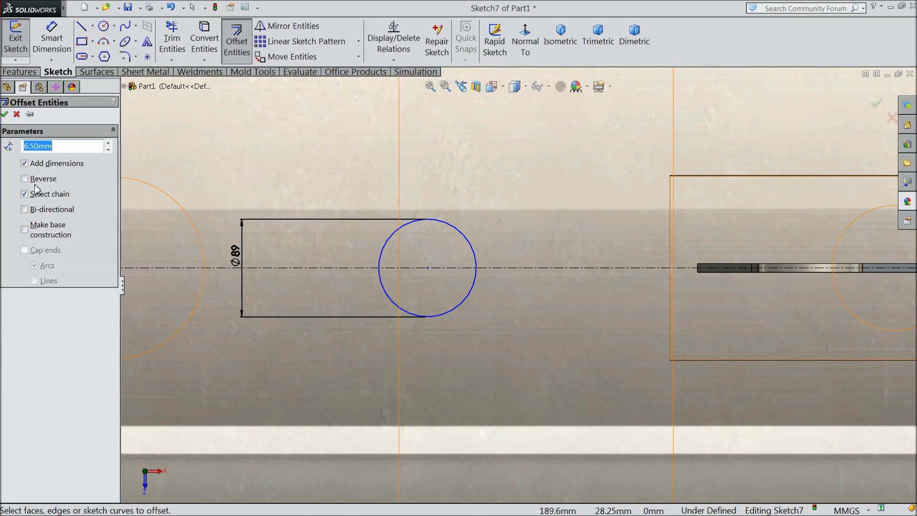
left_click(380, 260)
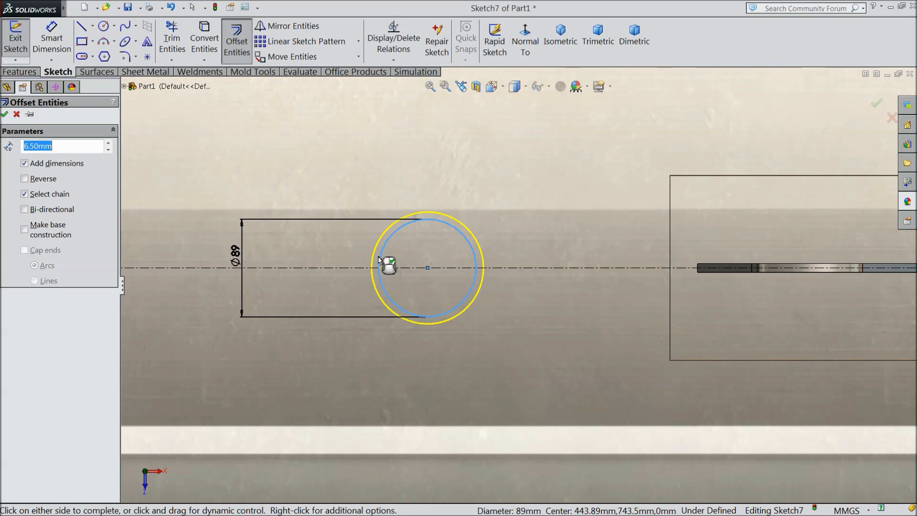
left_click(24, 179)
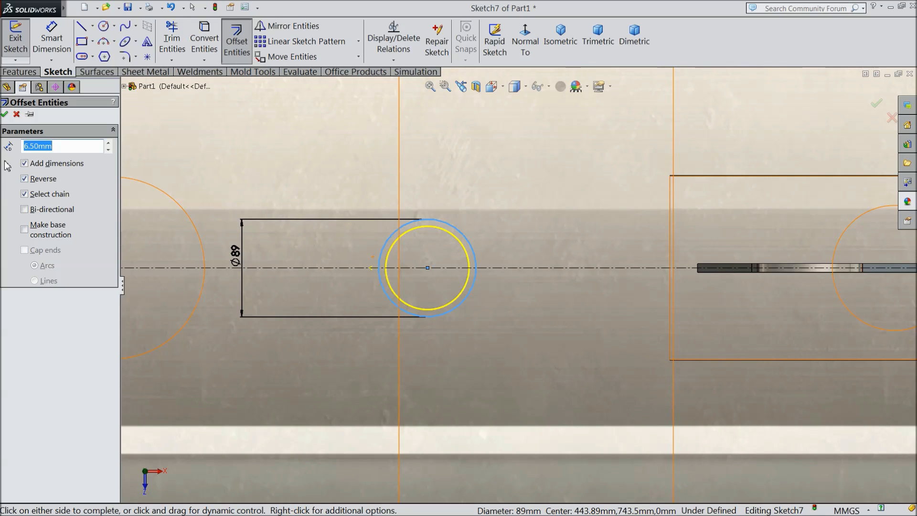
key("Return")
left_click(4, 116)
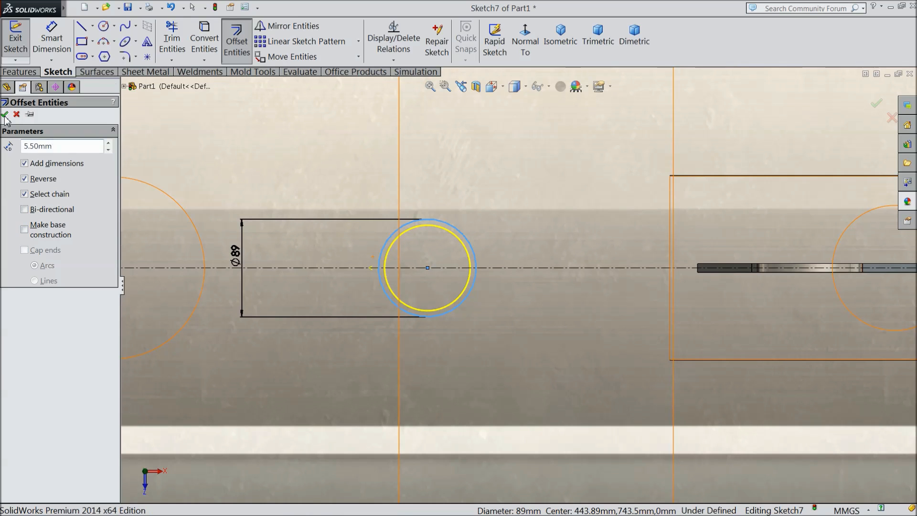
- Dimension the distance from the circle's center to the near edge of the right lifting lug's base plate as 169.5 mm
scroll(332, 245, "up", 5)
mouse_move(400, 285)
middle_mouse_down()
mouse_move(419, 313)
mouse_move(416, 262)
mouse_move(406, 300)
middle_mouse_up()
left_click(525, 42)
scroll(620, 290, "down", 4)
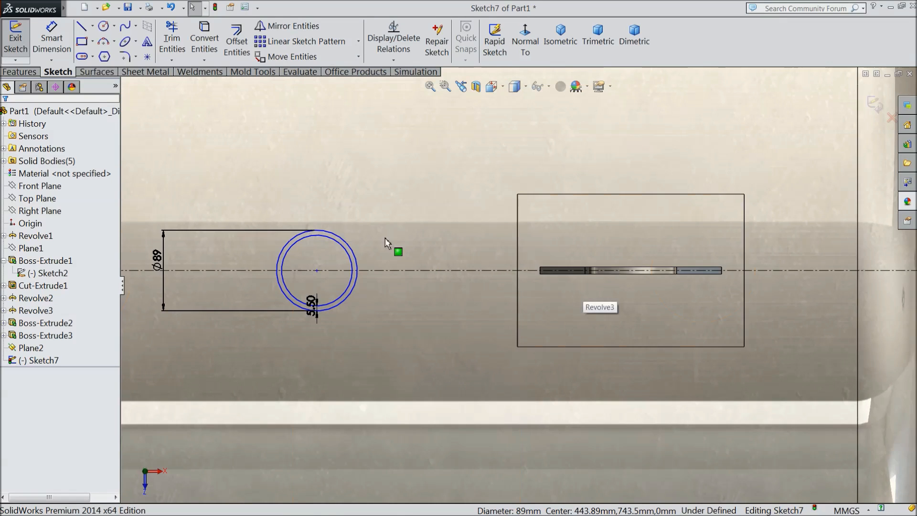
left_click(51, 45)
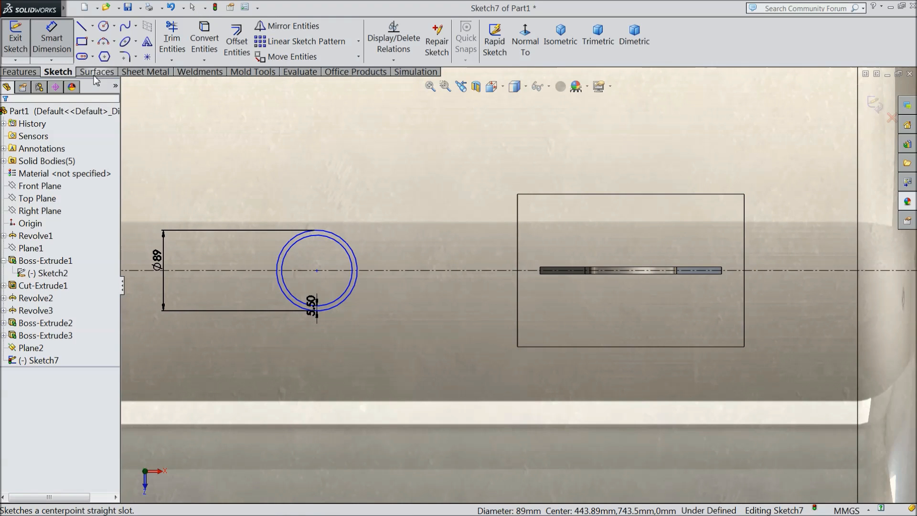
scroll(449, 310, "down", 4)
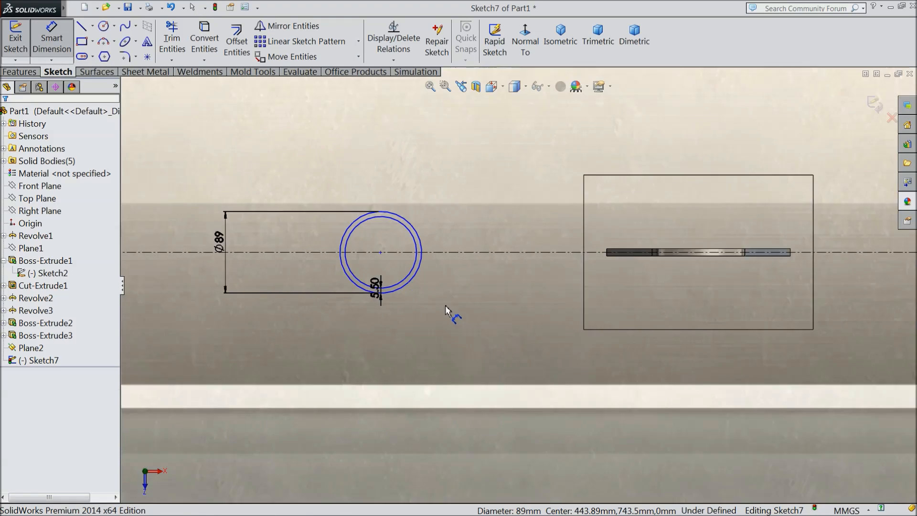
left_click(409, 276)
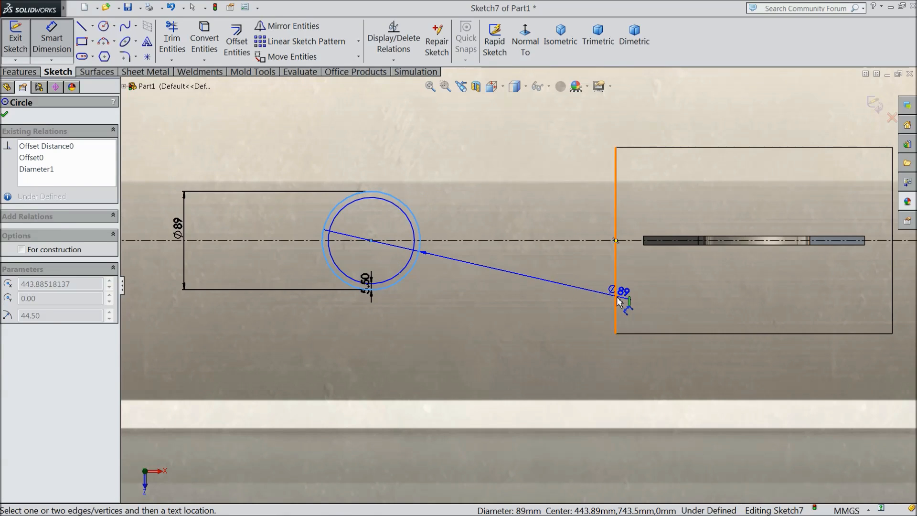
left_click(617, 294)
left_click(509, 143)
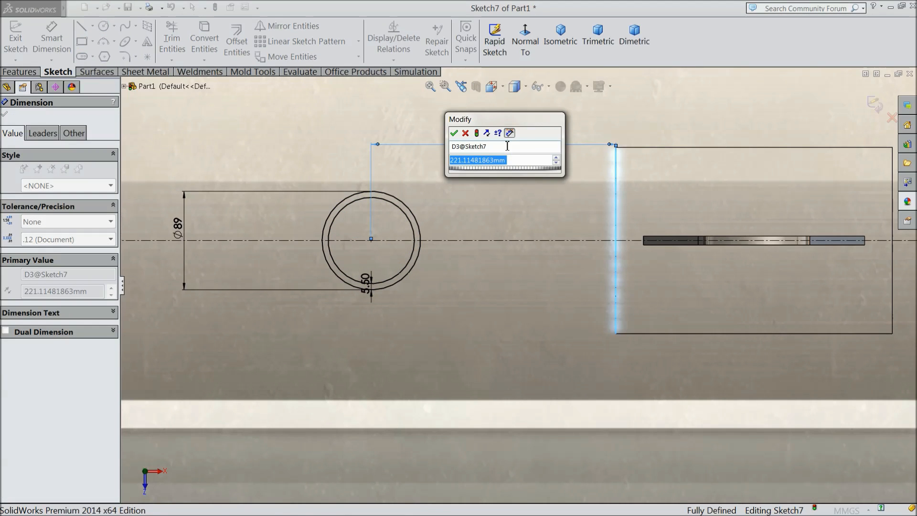
type("16")
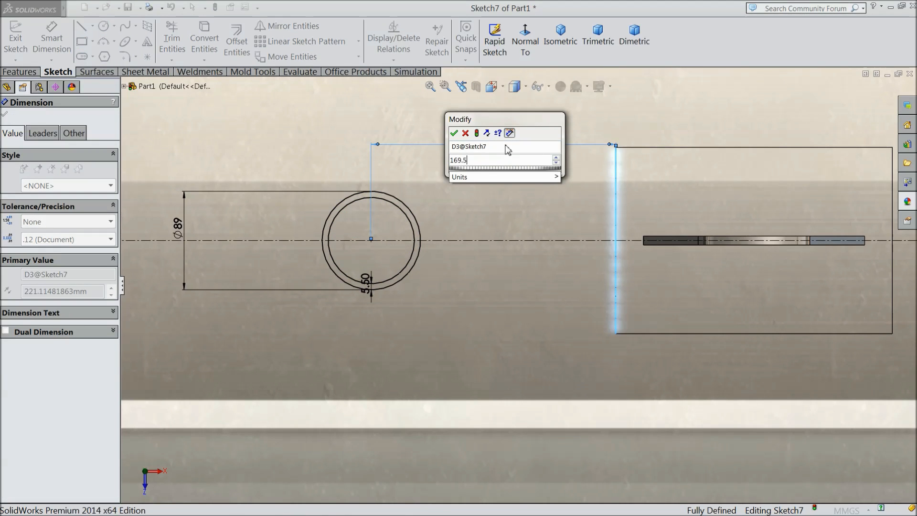
type("9.5")
left_click(454, 133)
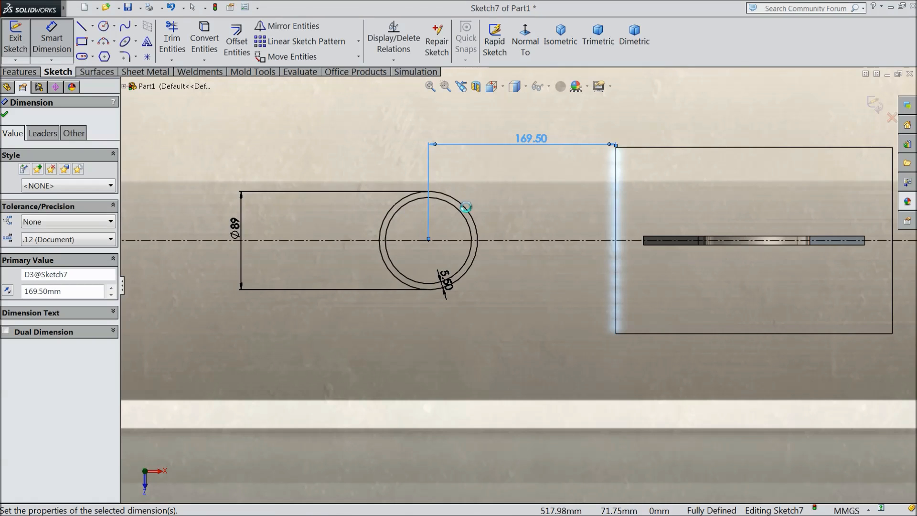
scroll(544, 287, "up", 3)
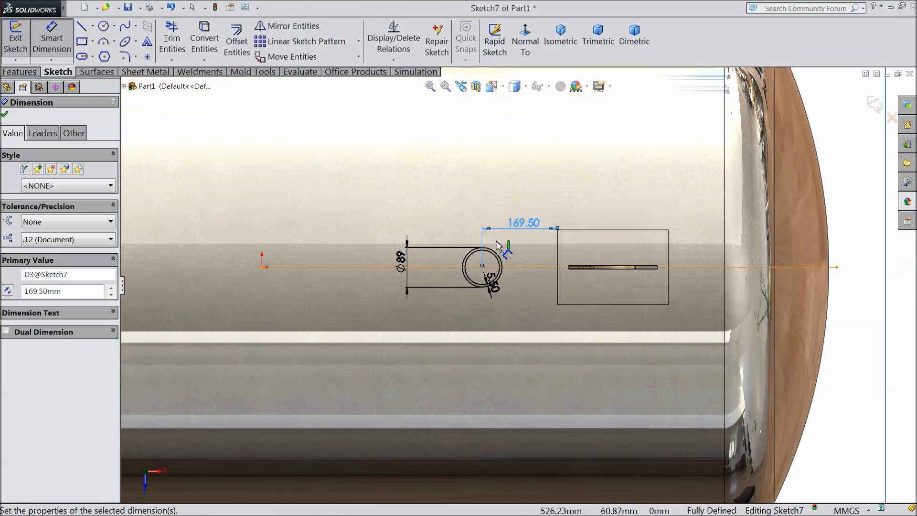
left_click(4, 116)
- Extrude the pipe ring sketch 169.5 mm down from the offset plane into the tank shell, merging the result
left_click(20, 72)
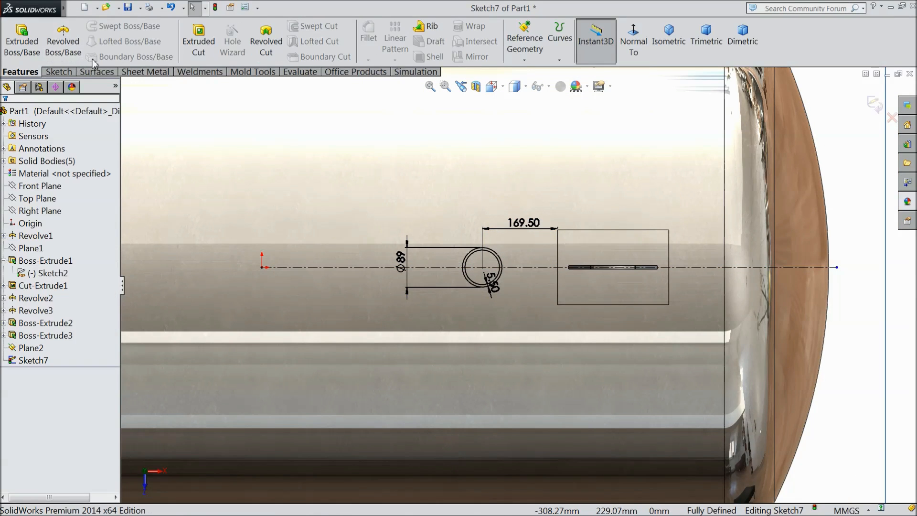
left_click(24, 46)
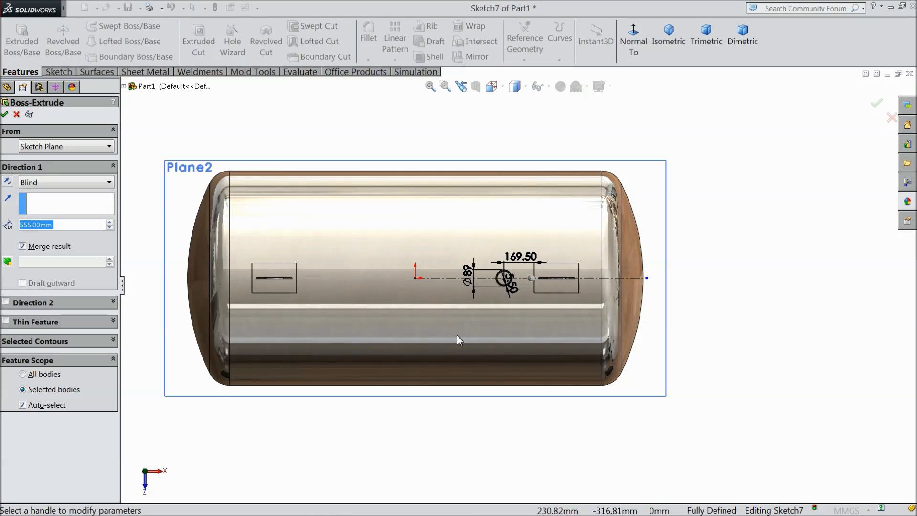
middle_click_drag(467, 245, 455, 238)
scroll(492, 239, "down", 5)
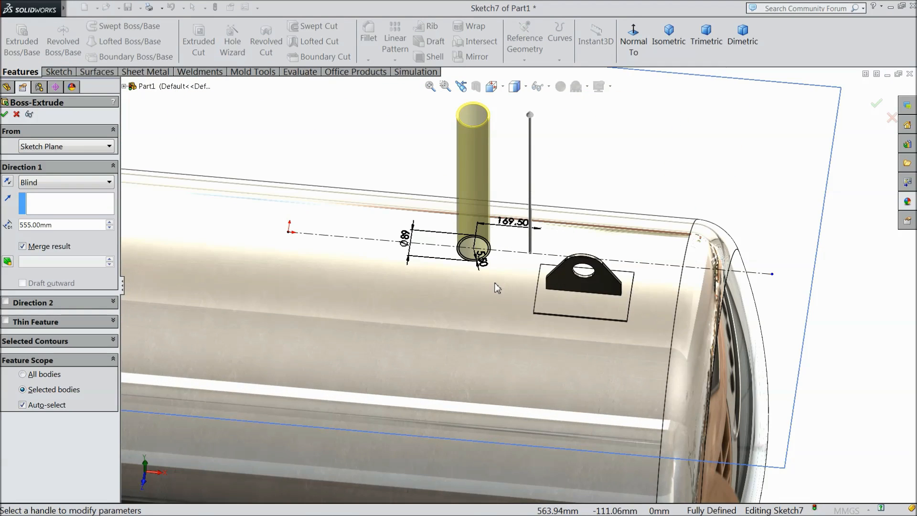
middle_click_drag(487, 279, 447, 262)
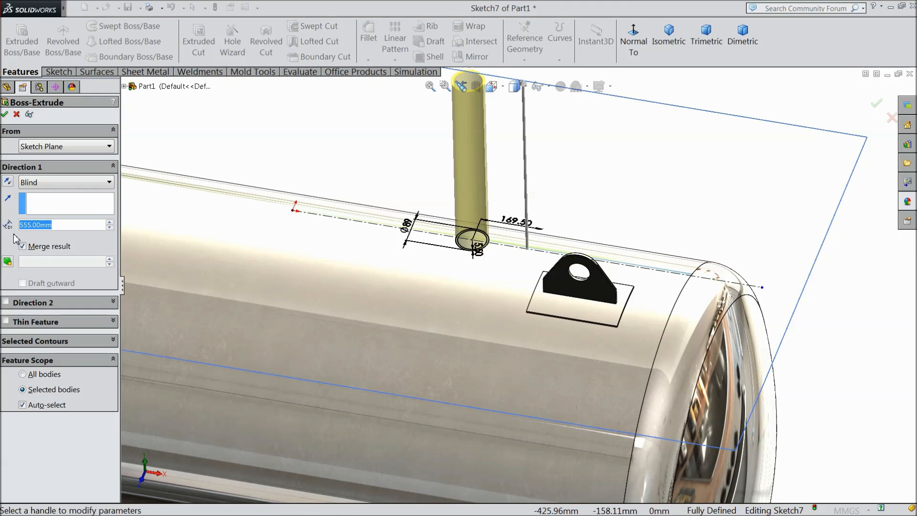
type("169.5")
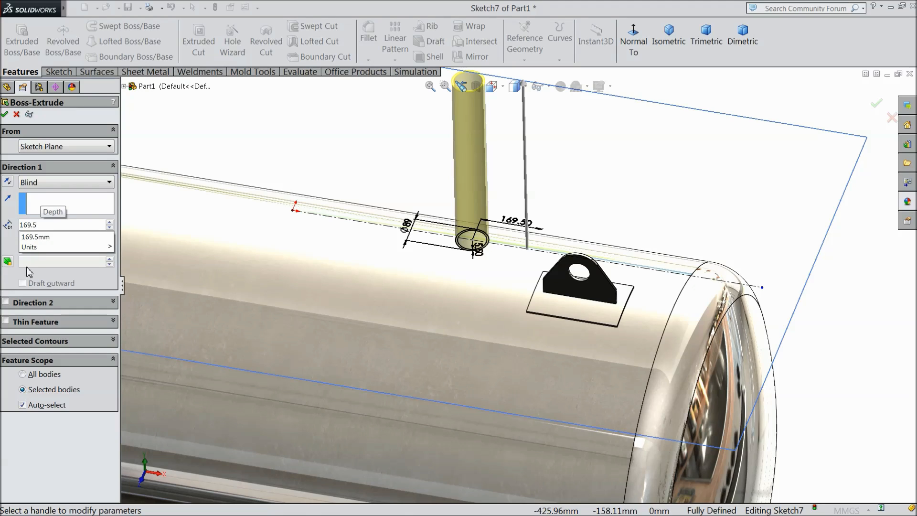
mouse_move(30, 251)
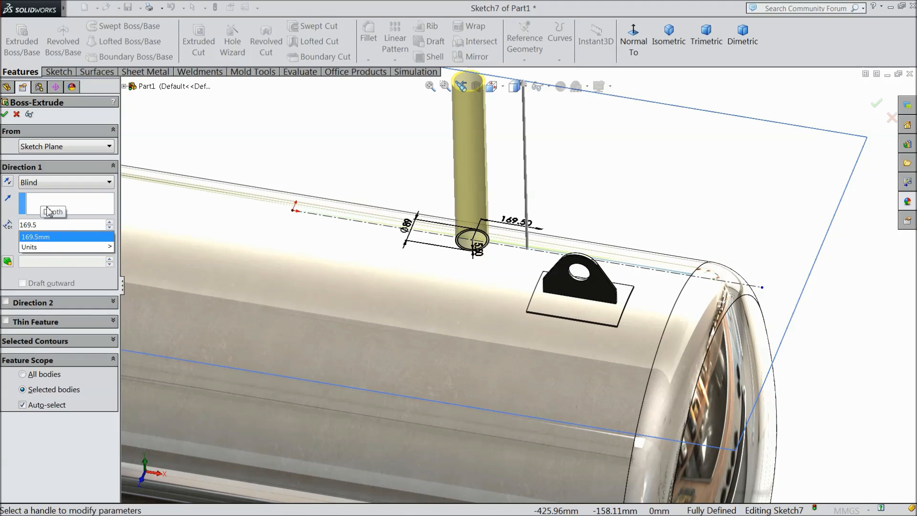
key("Return")
middle_click_drag(397, 330, 463, 310)
scroll(453, 333, "down", 5)
scroll(453, 334, "down", 3)
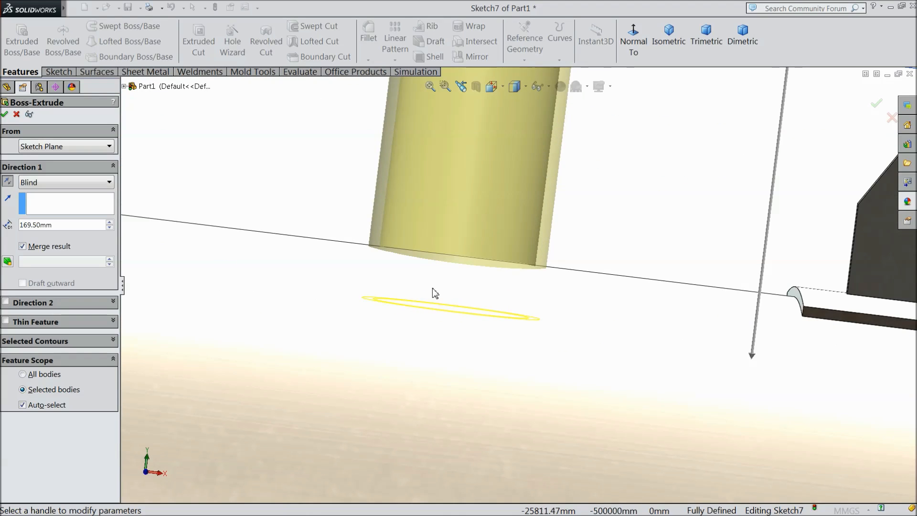
left_click(3, 115)
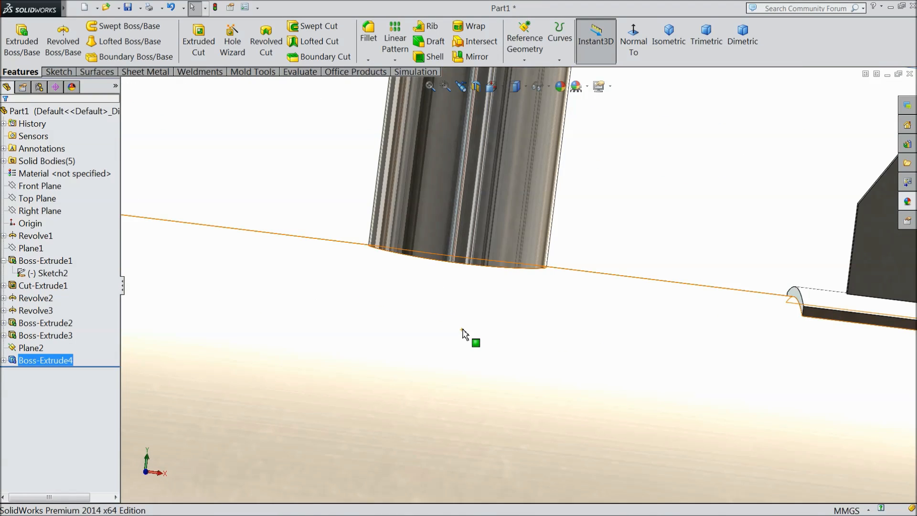
- Hide the offset plane above the tank
scroll(463, 333, "up", 10)
middle_click_drag(477, 344, 498, 329)
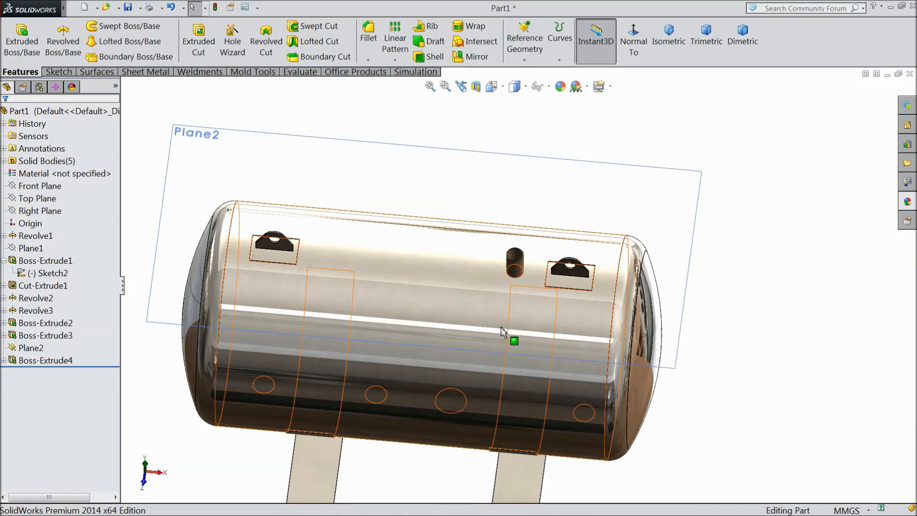
left_click(580, 193)
mouse_move(577, 205)
middle_mouse_down()
mouse_move(573, 196)
mouse_move(563, 203)
mouse_move(579, 205)
middle_mouse_up()
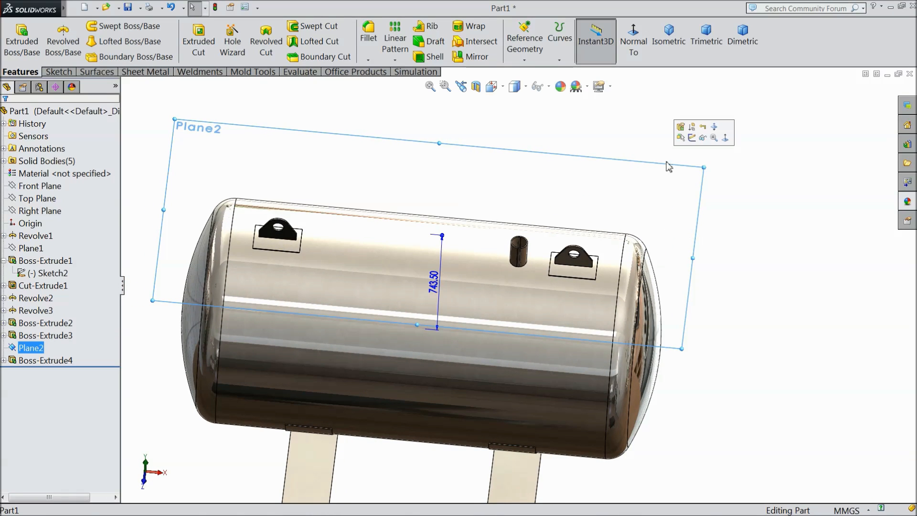
left_click(704, 138)
middle_click_drag(661, 203, 579, 198)
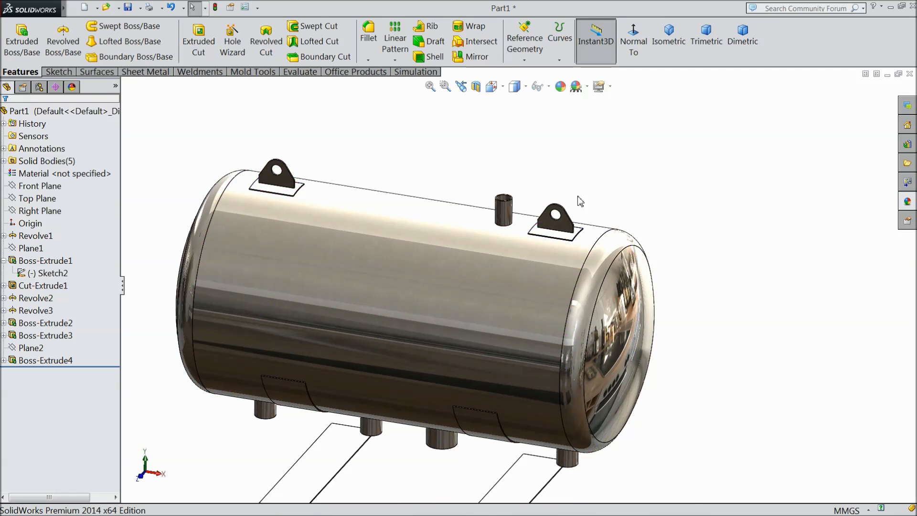
- Start an Extruded Cut from the top nozzle's sketch, using only its inner circle as the selected contour
scroll(504, 216, "down", 6)
middle_click_drag(501, 224, 506, 352)
scroll(530, 272, "down", 4)
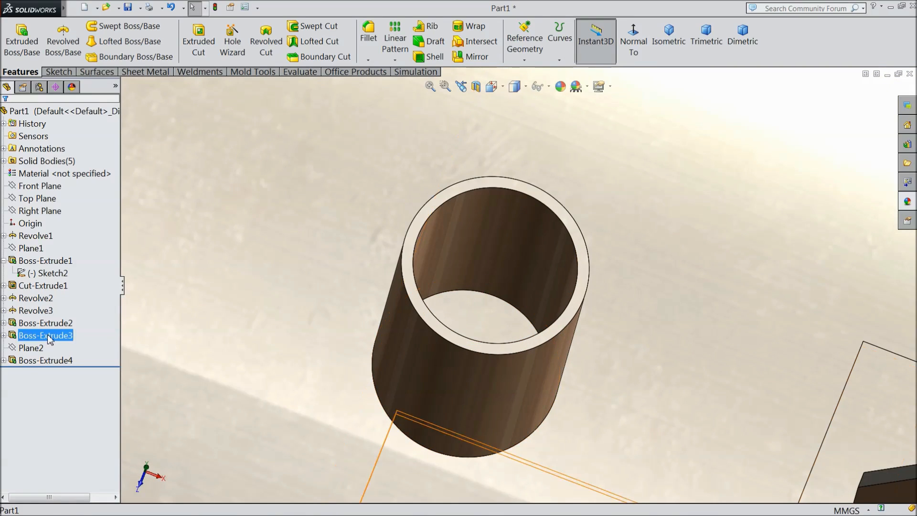
left_click(4, 360)
left_click(41, 373)
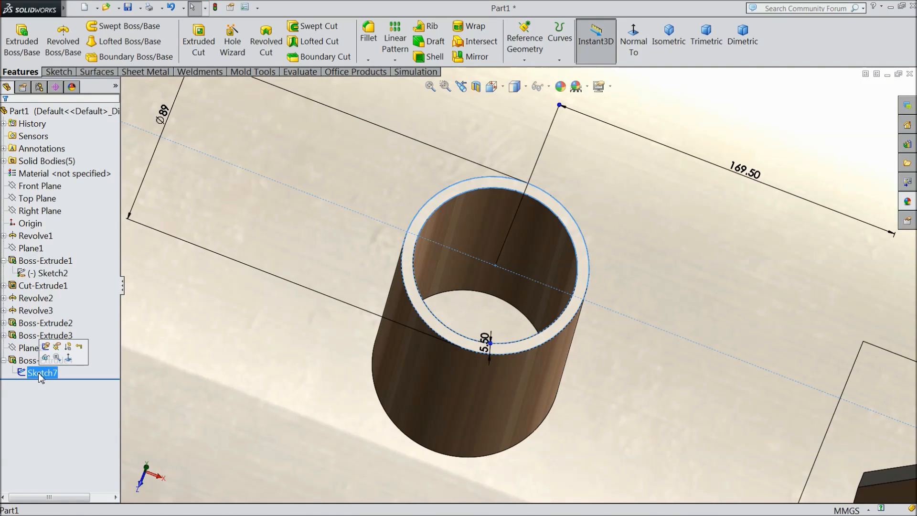
left_click(199, 40)
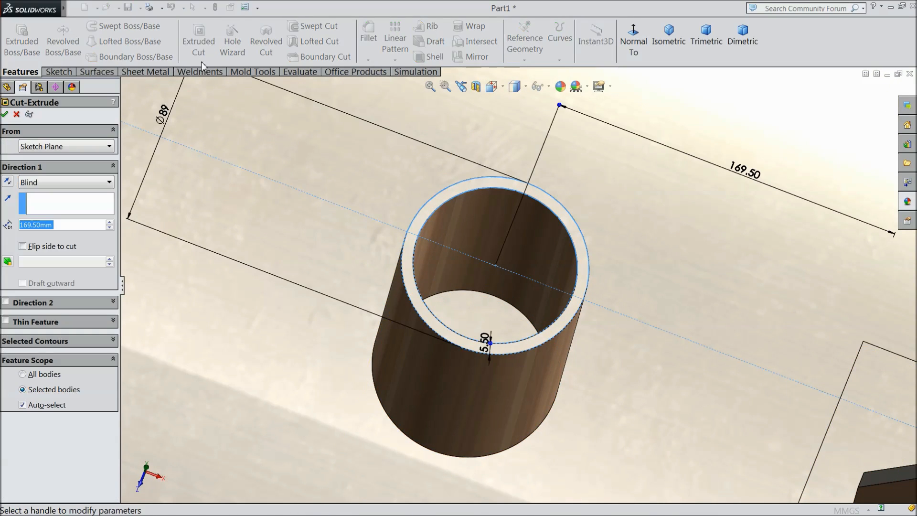
left_click(32, 340)
right_click(35, 361)
left_click(81, 368)
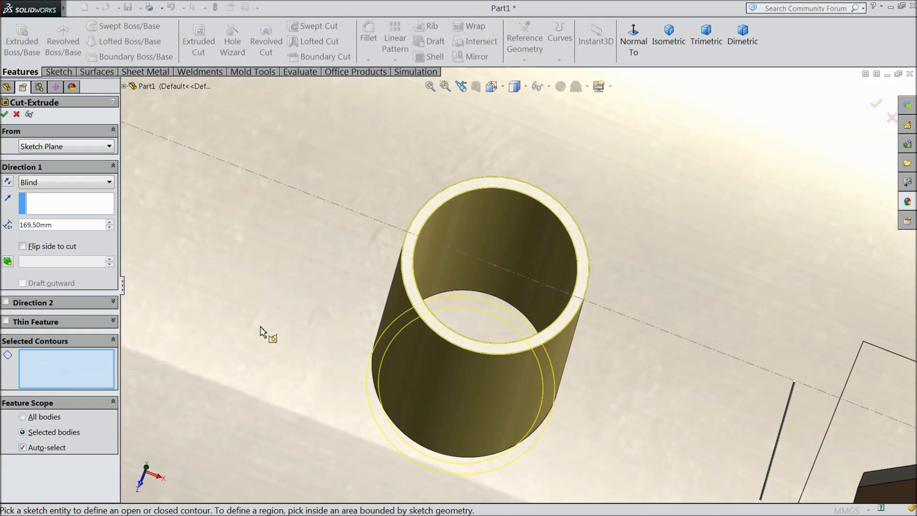
left_click(415, 260)
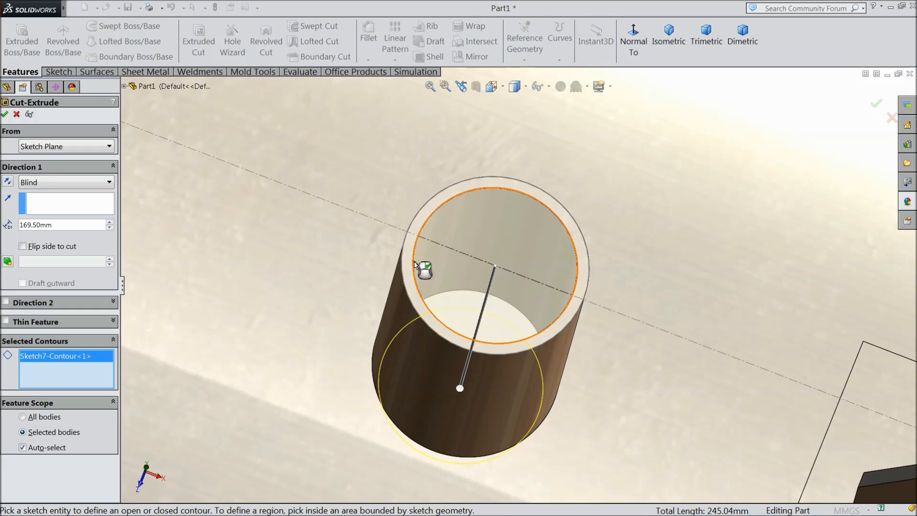
key("z")
- Set the blind cut depth to 189.5 mm and complete the nozzle bore through the tank shell
mouse_move(310, 358)
middle_mouse_down()
mouse_move(311, 324)
mouse_move(308, 353)
middle_mouse_up()
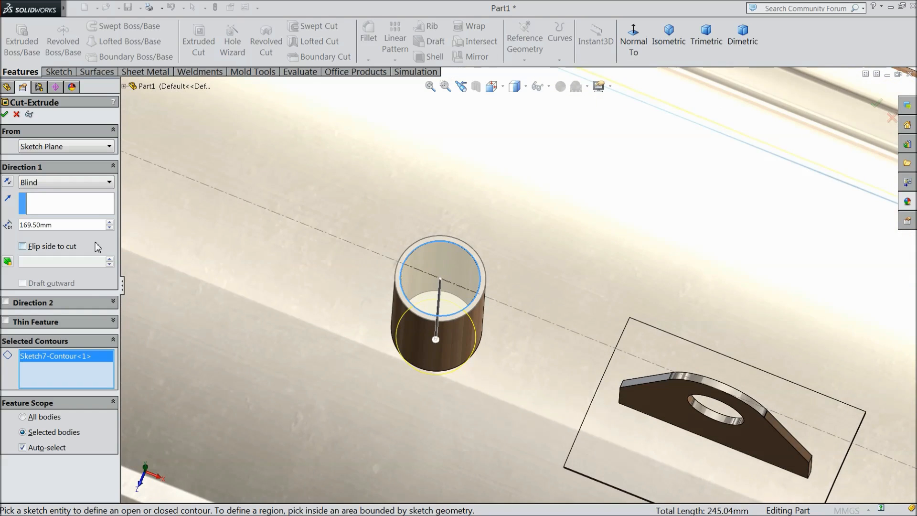
left_click(110, 223)
left_click(110, 223)
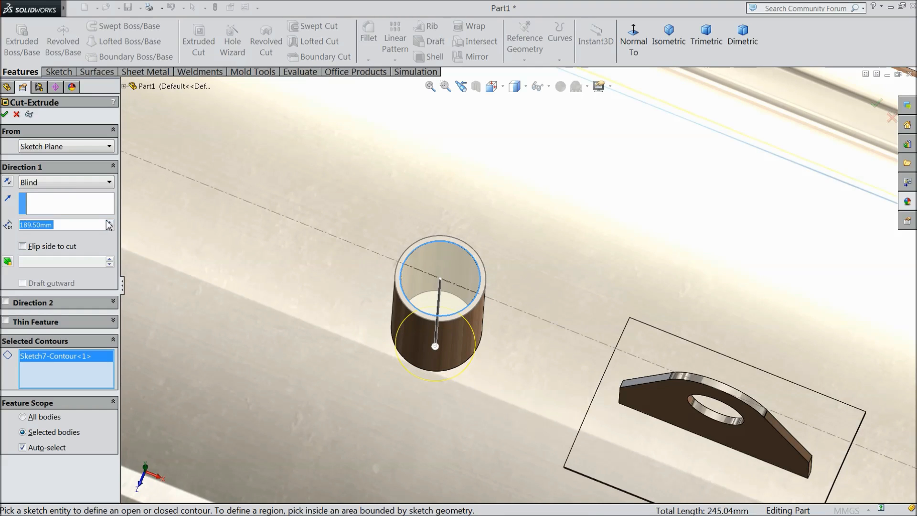
left_click(6, 115)
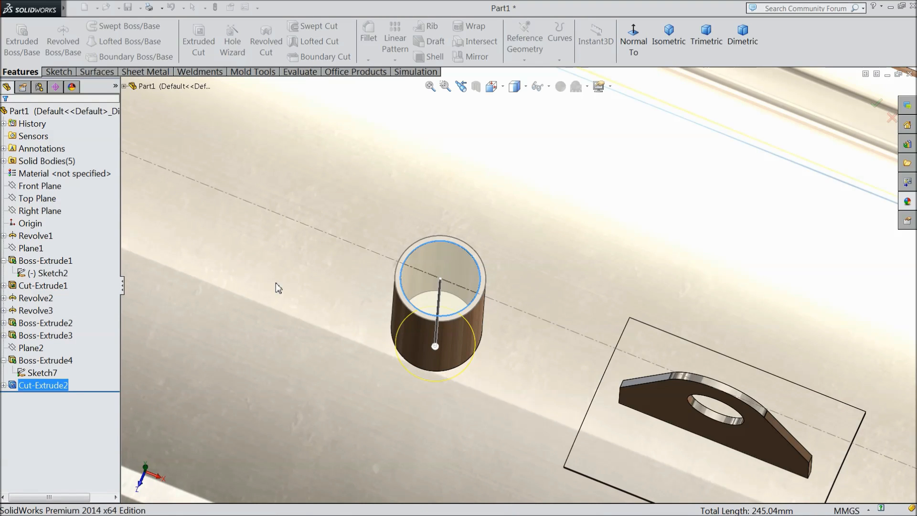
mouse_move(370, 303)
middle_mouse_down()
mouse_move(357, 338)
mouse_move(362, 352)
mouse_move(375, 331)
mouse_move(368, 313)
mouse_move(360, 329)
mouse_move(359, 299)
middle_mouse_up()
scroll(360, 304, "up", 10)
key("Escape")
- Start a new sketch on the Right Plane and view it straight on
middle_click_drag(565, 282, 577, 184)
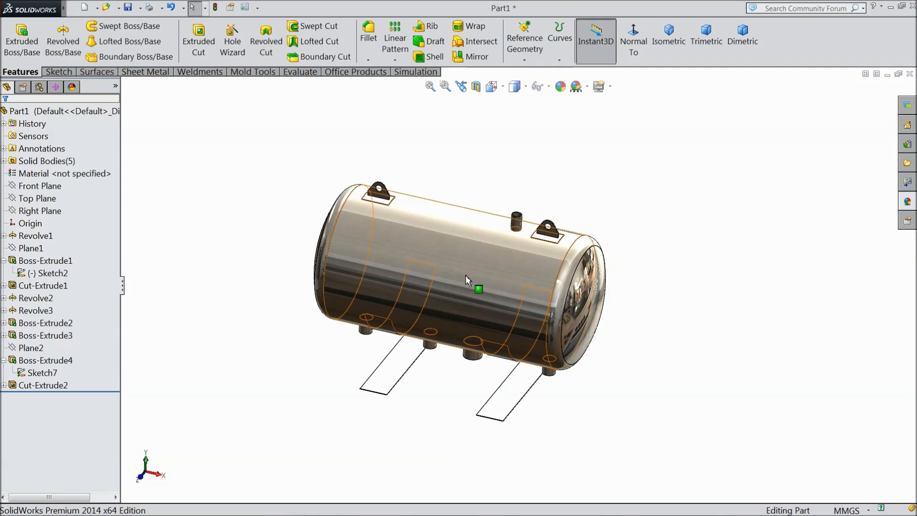
scroll(471, 352, "down", 5)
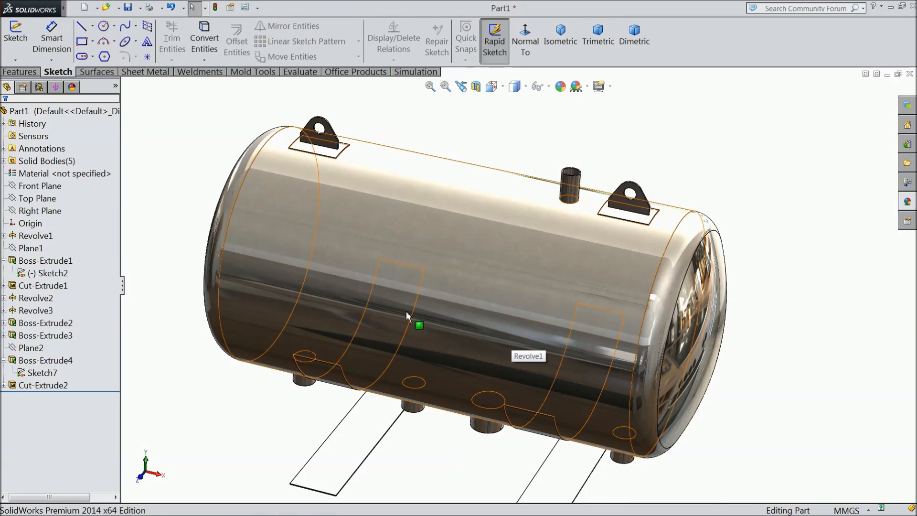
left_click(46, 213)
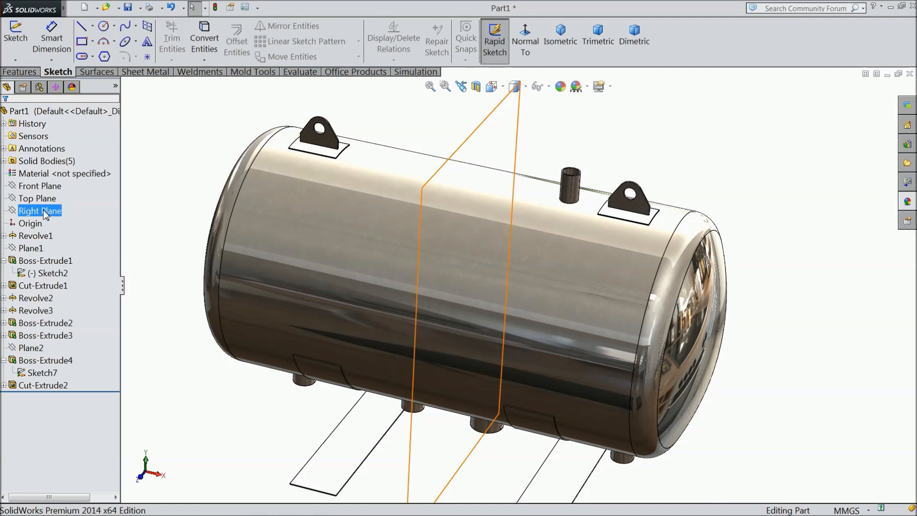
left_click(45, 213)
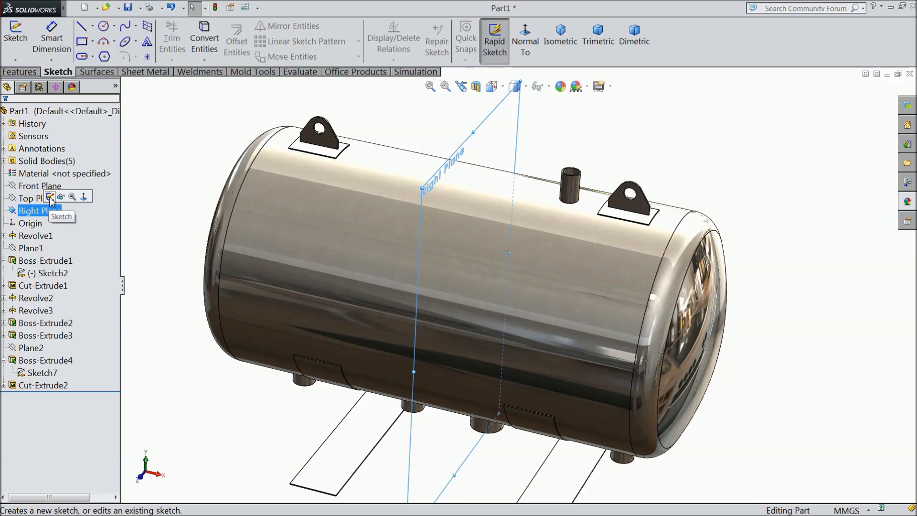
left_click(51, 198)
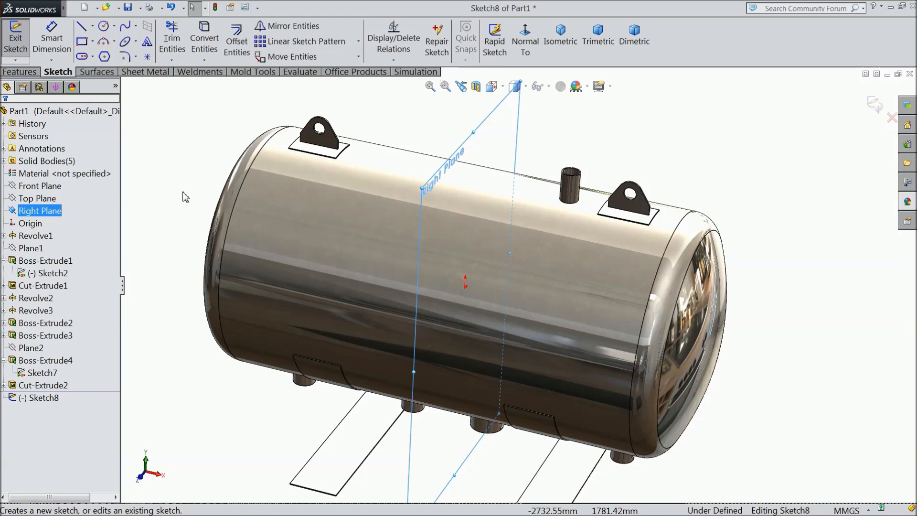
left_click(526, 42)
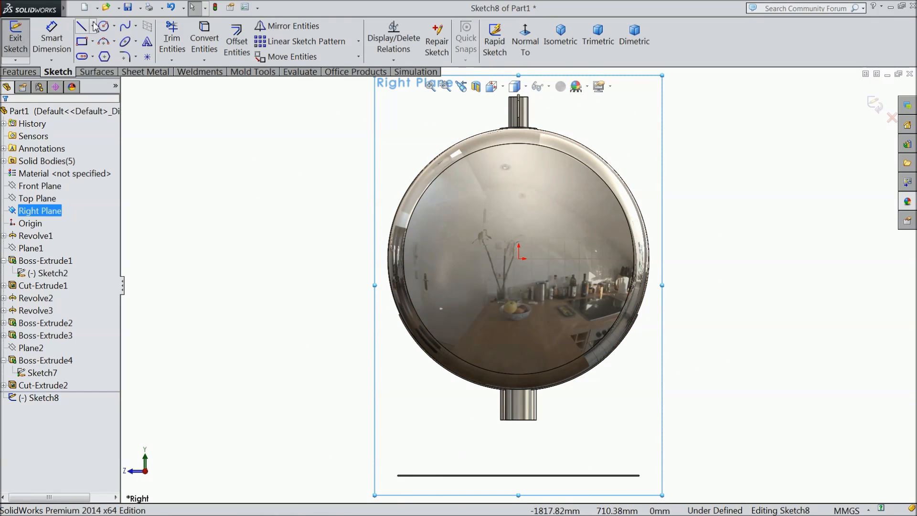
- Draw a vertical centerline above the origin and a horizontal centerline from the origin out past the tank shell
left_click(93, 27)
left_click(98, 55)
left_click_drag(518, 155, 519, 259)
left_click(519, 258)
left_click(293, 258)
right_click(290, 96)
left_click(315, 102)
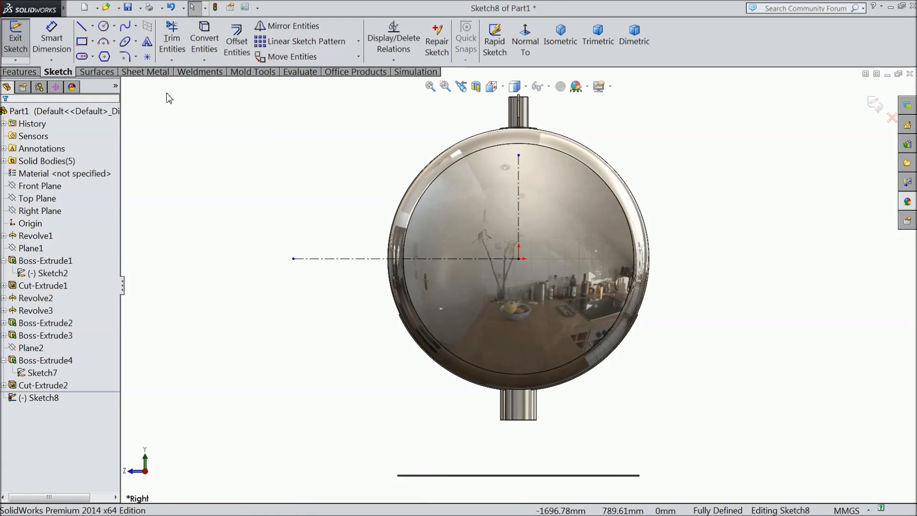
- Draw a horizontal line about 232 mm above the horizontal centerline, from inside the tank's outline outward beyond the shell
left_click(82, 27)
scroll(469, 230, "down", 3)
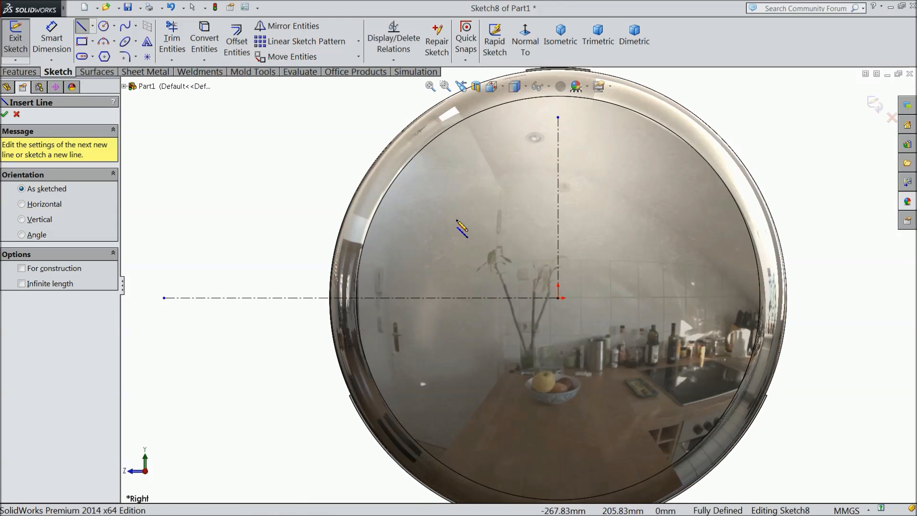
left_click(362, 210)
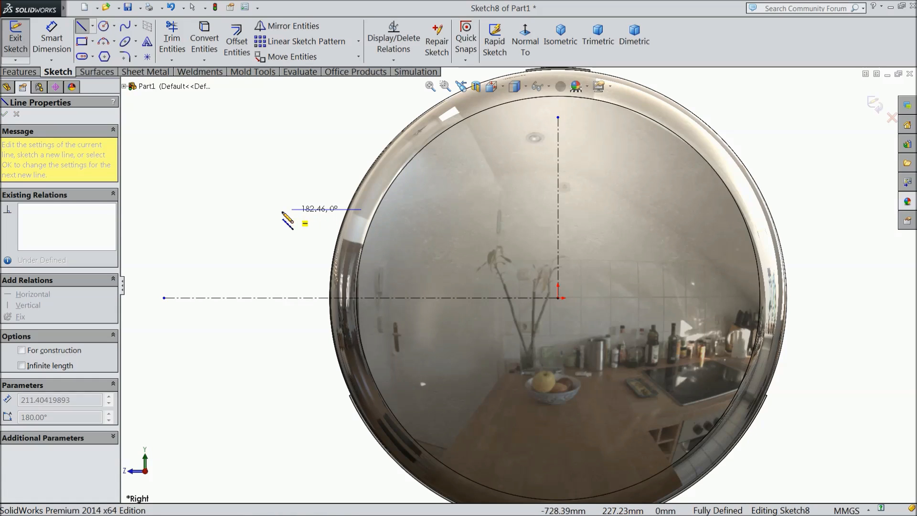
left_click(171, 209)
right_click(180, 204)
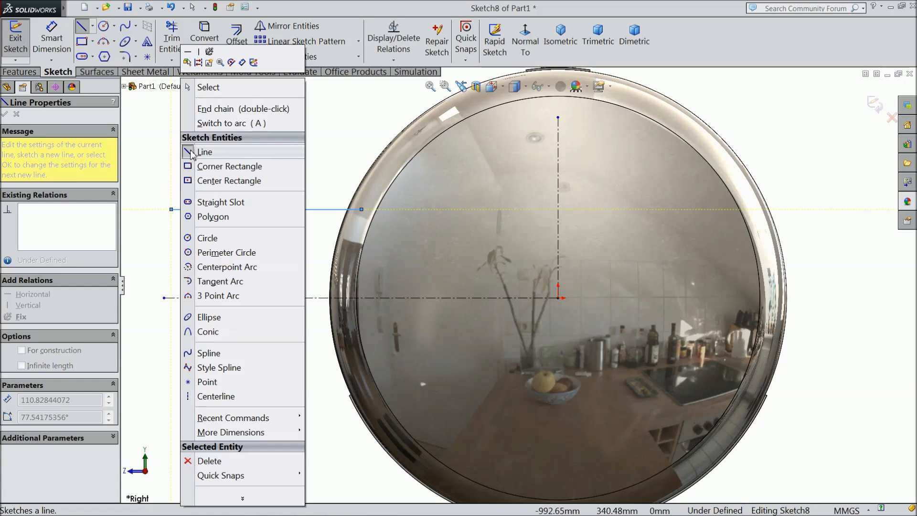
left_click(199, 86)
- From the line's inner end, draw a short vertical riser, a horizontal edge outward, and a 45° notch with an about 23 mm flat bottom
left_click(81, 28)
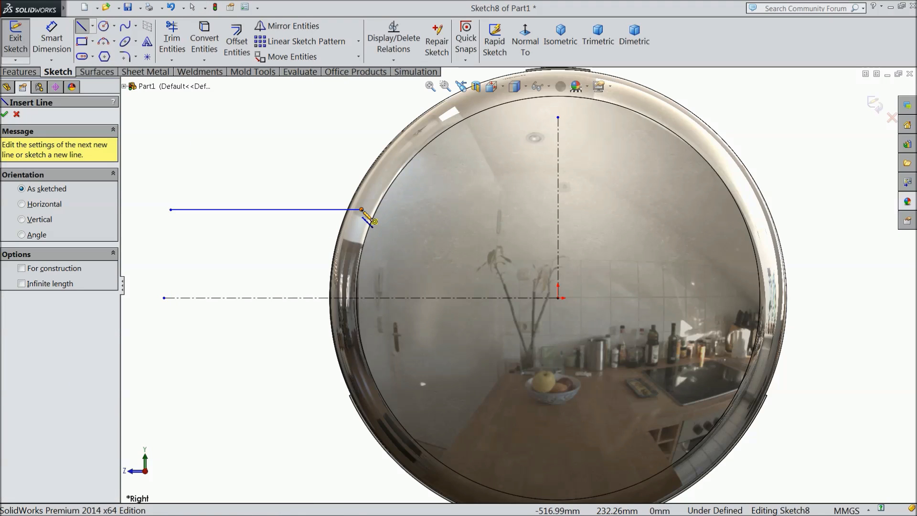
left_click(361, 210)
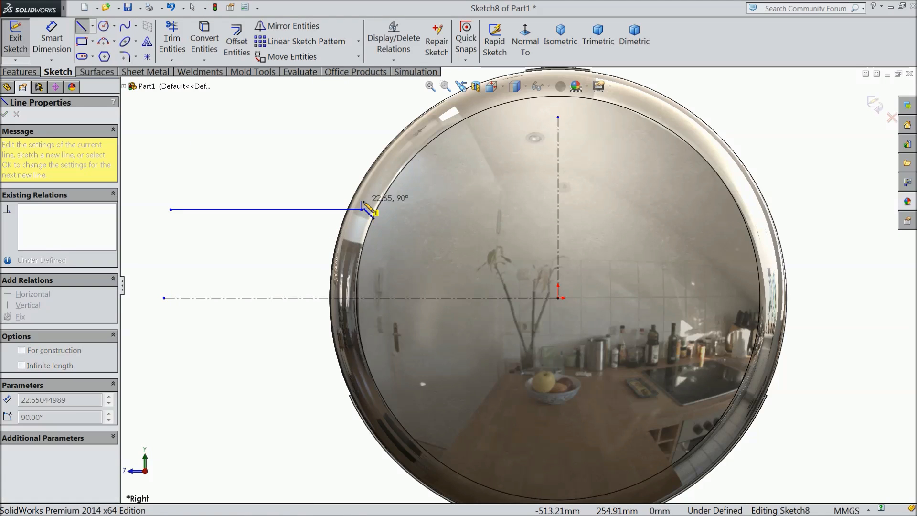
scroll(287, 205, "down", 5)
left_click(296, 202)
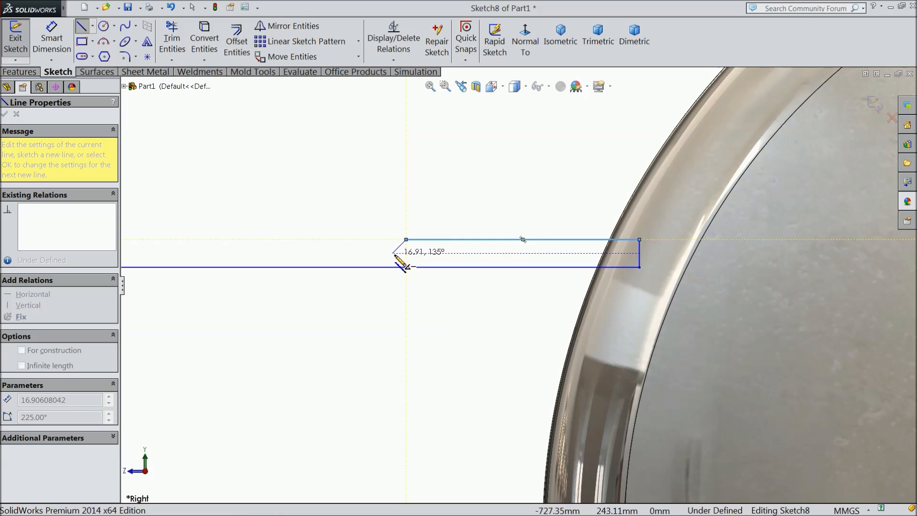
left_click(392, 253)
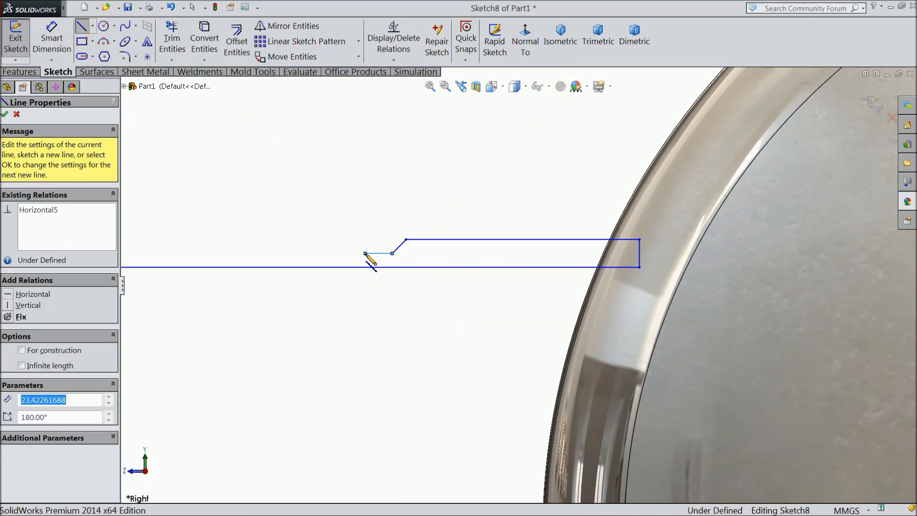
left_click(351, 239)
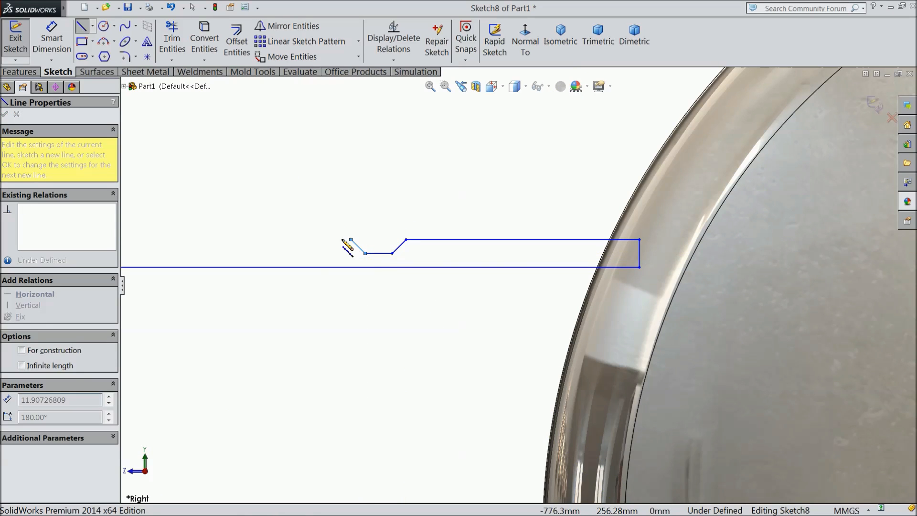
- Continue the fitting profile outward from the notch with a horizontal edge, a line sloping up, and a vertical flange edge
scroll(315, 246, "up", 4)
left_click(414, 267)
left_click(380, 241)
left_click(380, 164)
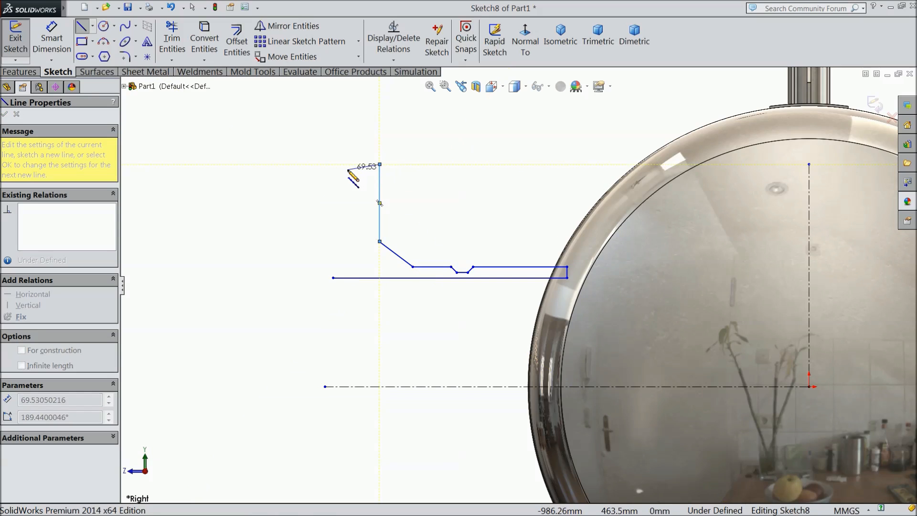
- Close the flange outline with a horizontal top edge, an about 104 mm vertical, an about 25 mm outward step and a vertical to the lower line's end
left_click(346, 164)
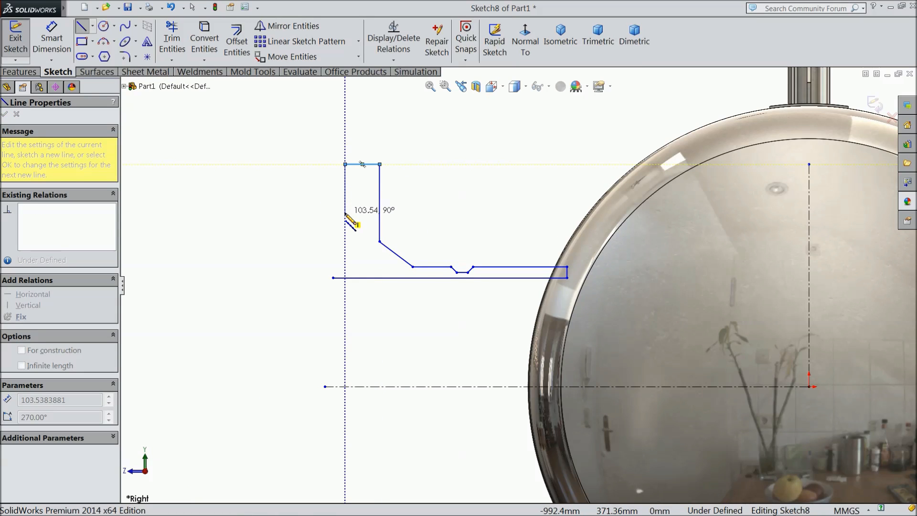
left_click(346, 213)
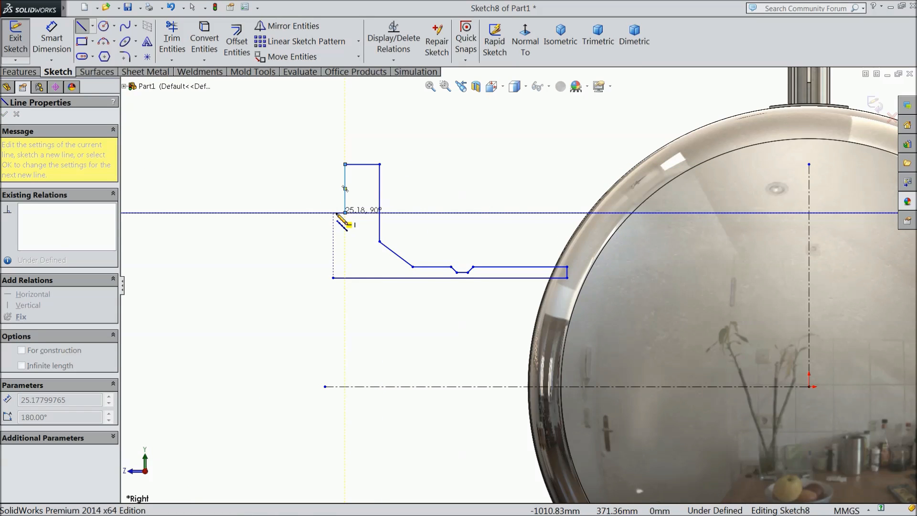
left_click(333, 213)
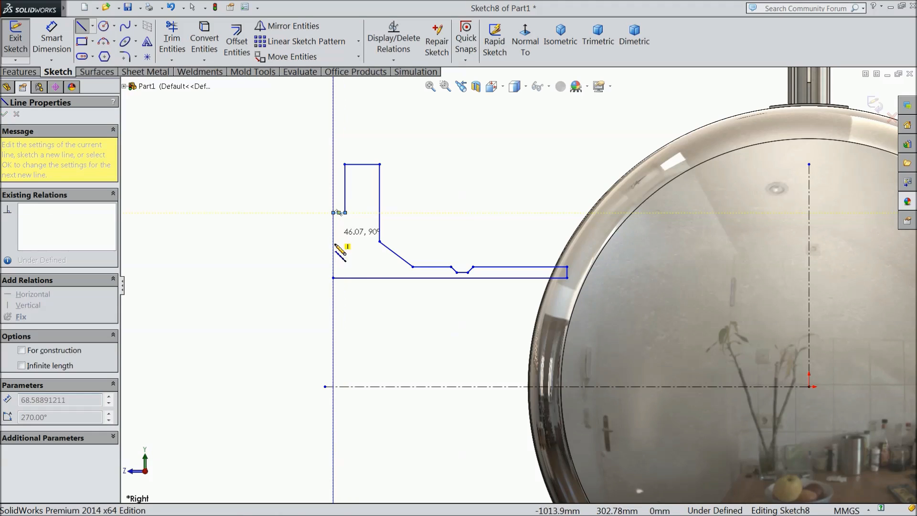
left_click(333, 278)
right_click(244, 247)
left_click(267, 138)
- Dimension the horizontal distance from the profile's inner end edge to the origin as 491.8 mm
left_click(51, 38)
scroll(525, 296, "up", 5)
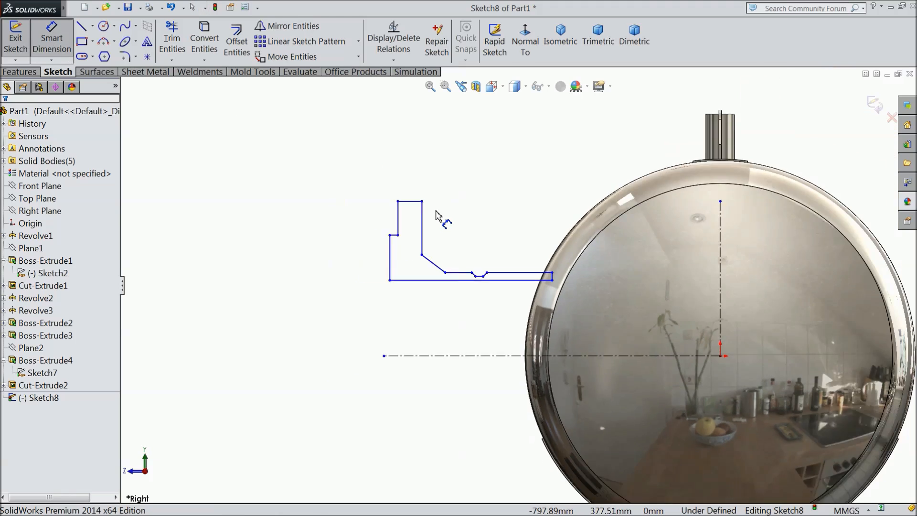
scroll(557, 342, "down", 5)
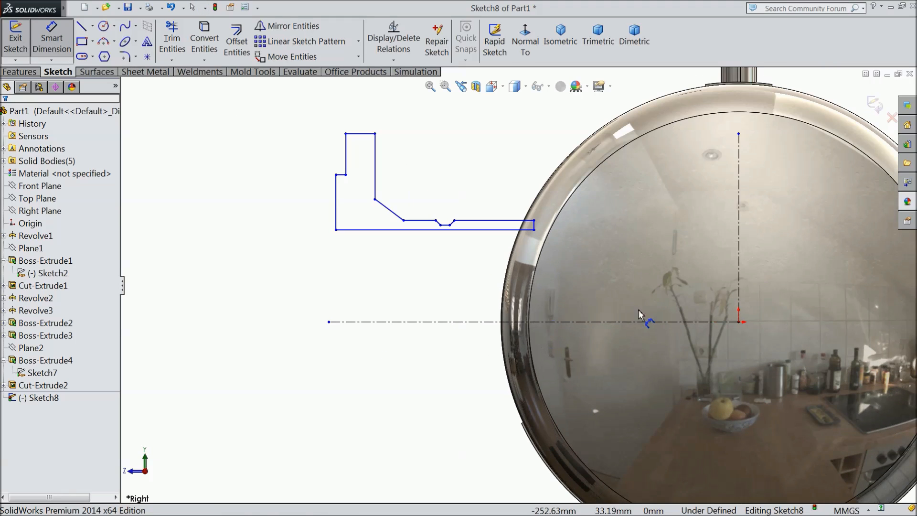
left_click(534, 225)
left_click(739, 321)
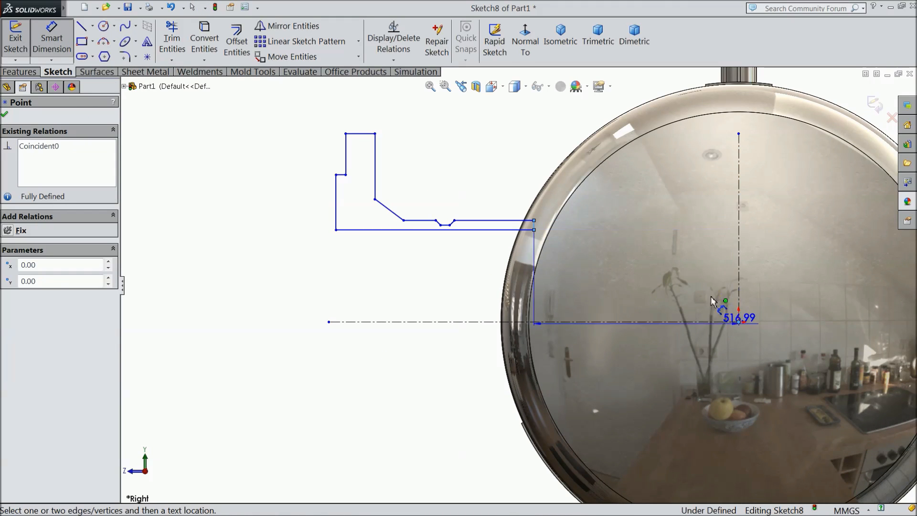
left_click(606, 202)
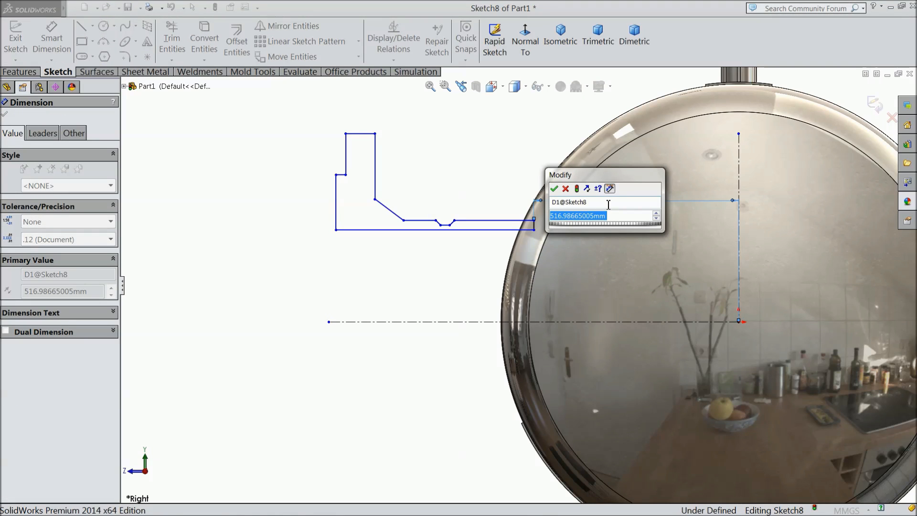
type("491.8")
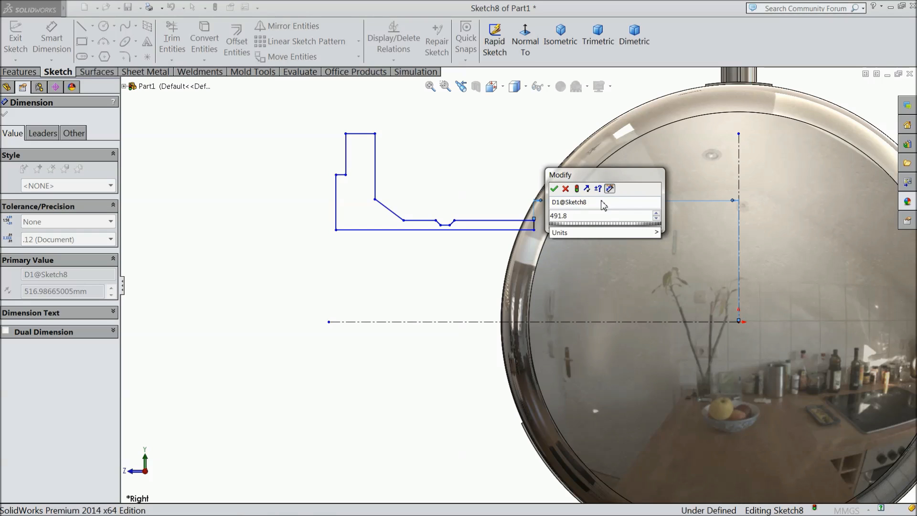
left_click(554, 189)
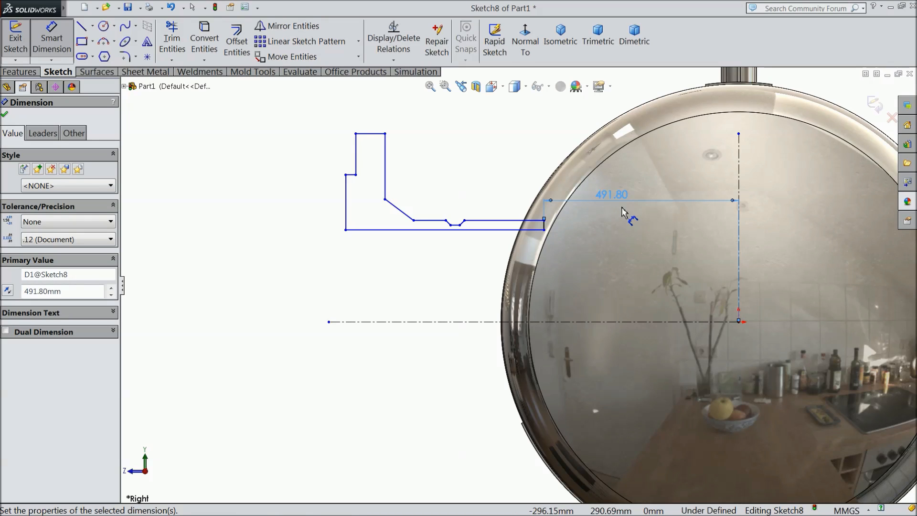
- Set the height of the profile's short inner end edge to 10 mm
left_click(535, 230)
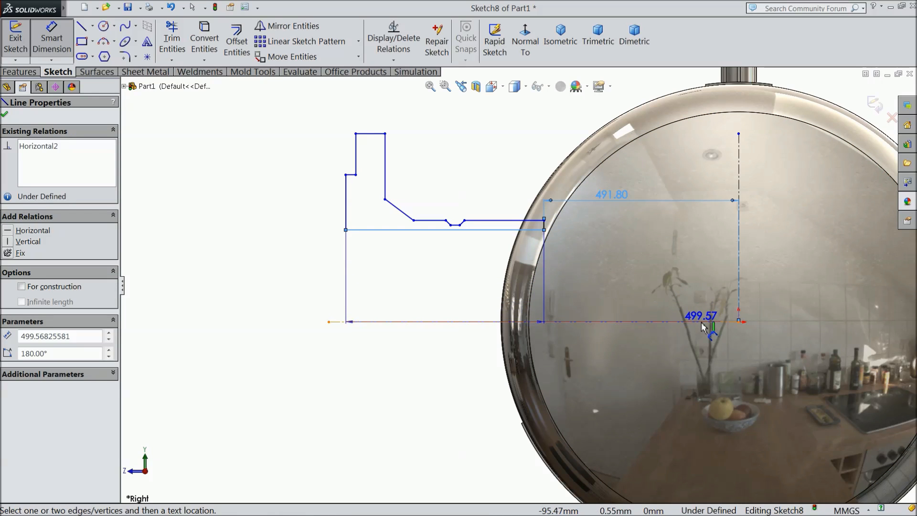
key("Escape")
scroll(544, 239, "down", 3)
left_click(539, 234)
left_click(571, 234)
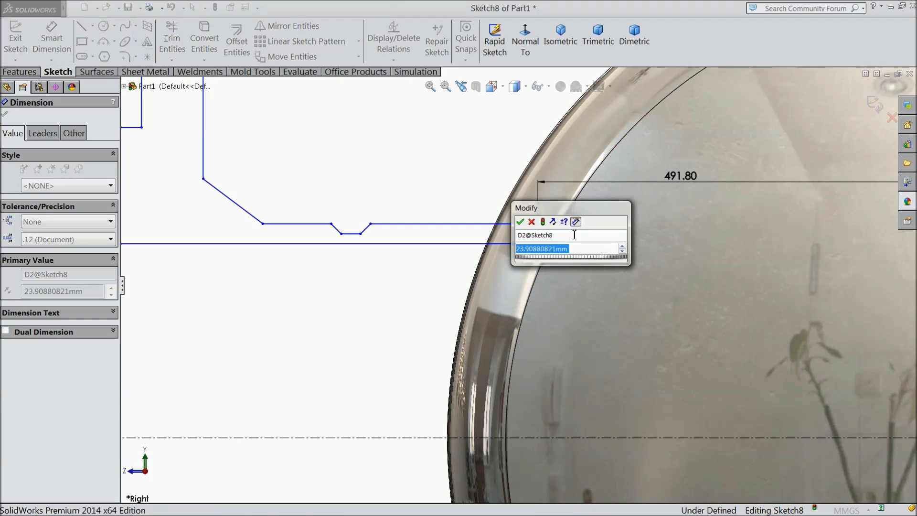
type("10")
left_click(520, 221)
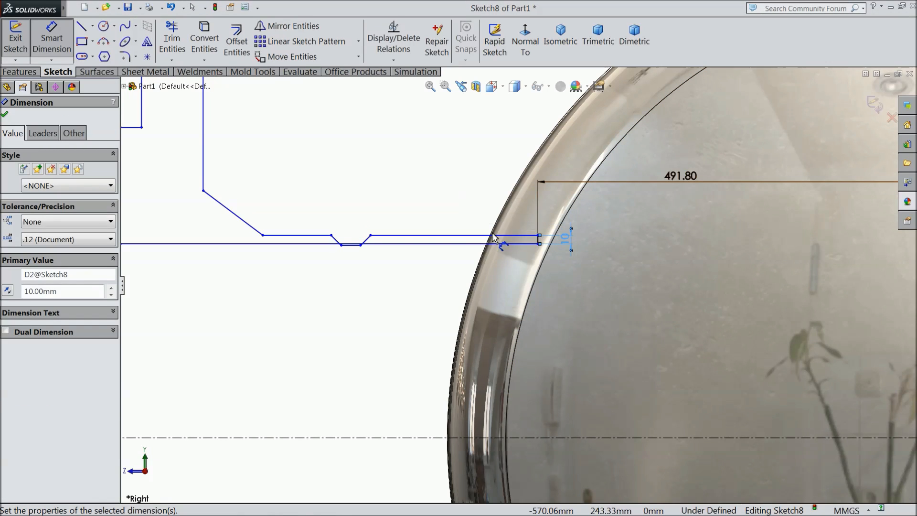
- Raise the notch's flat bottom so that it lies above the profile's lower line
scroll(363, 250, "down", 4)
key("Escape")
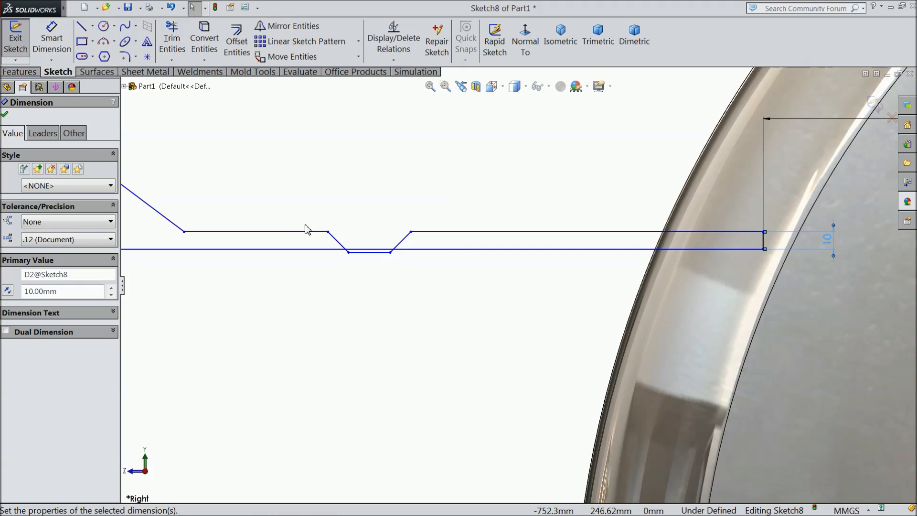
scroll(420, 300, "down", 3)
left_click_drag(447, 296, 429, 276)
- Dimension the width of the notch's flat bottom as 3 mm
left_click(60, 47)
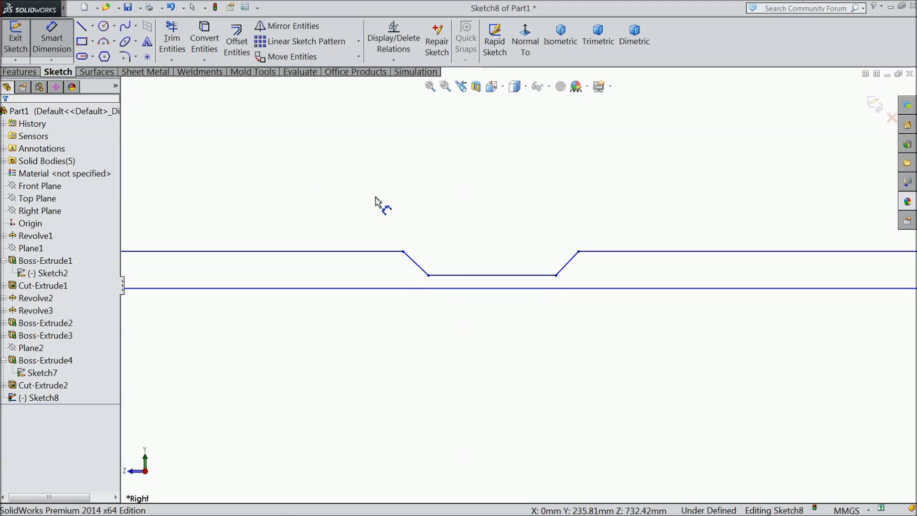
left_click(510, 277)
left_click(495, 224)
type("3")
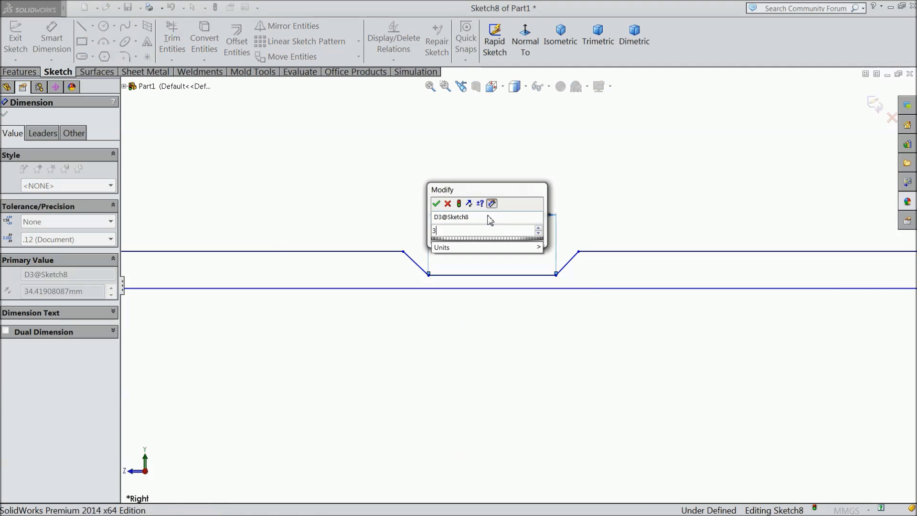
left_click(437, 204)
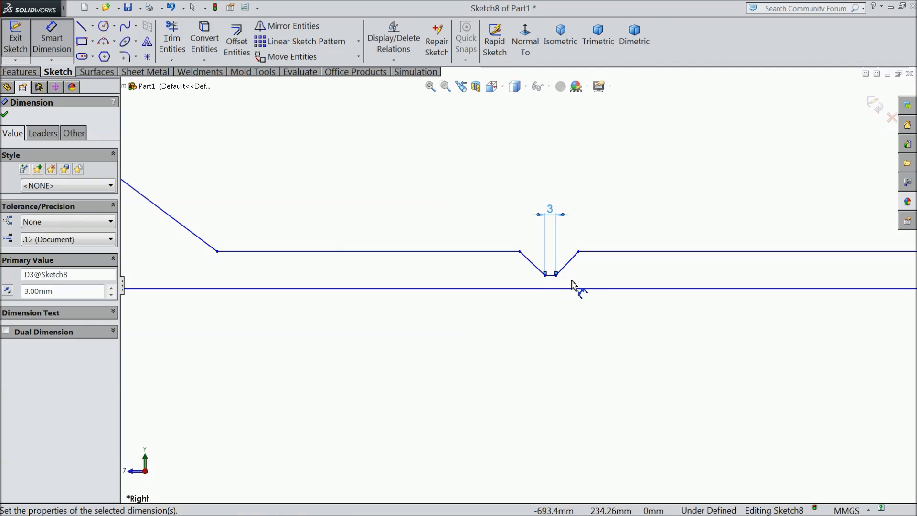
- Dimension the upper horizontal edge between the notch and the profile's inner end as 225 mm
scroll(581, 279, "up", 5)
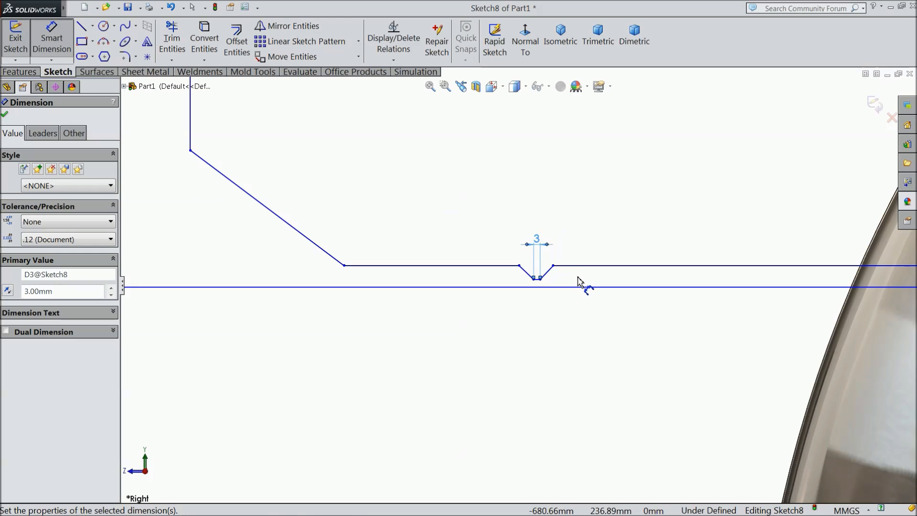
scroll(552, 293, "up", 3)
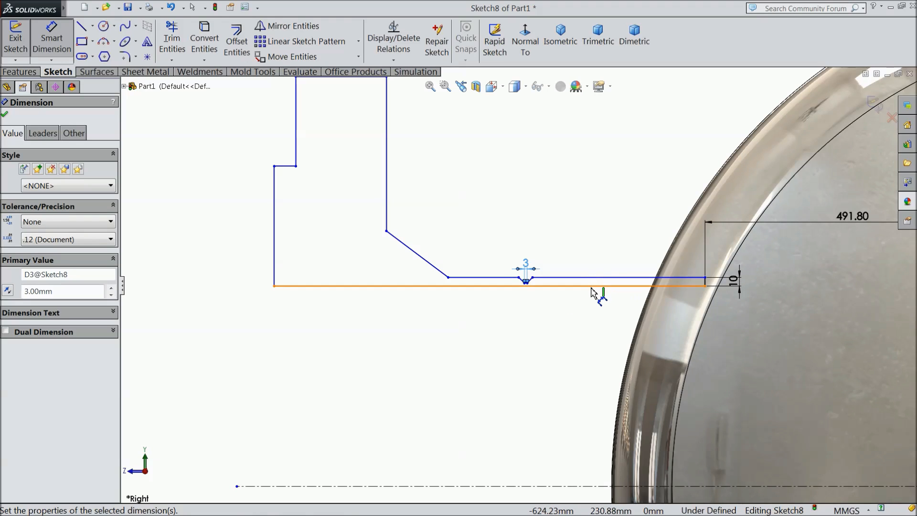
scroll(646, 297, "down", 2)
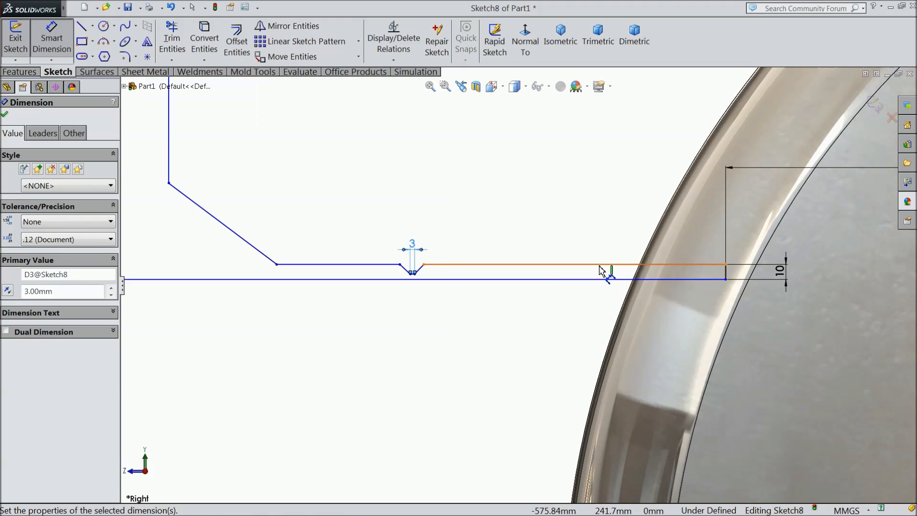
left_click(600, 265)
left_click(599, 255)
type("225")
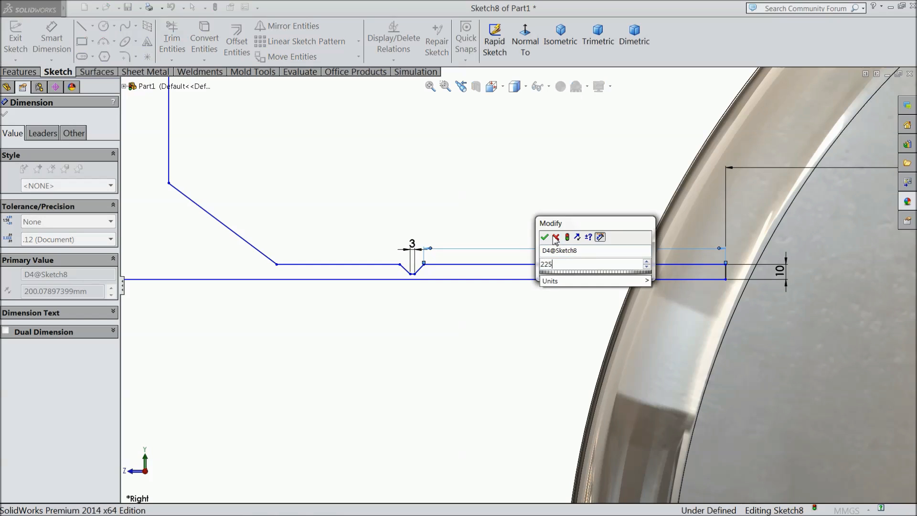
left_click(544, 237)
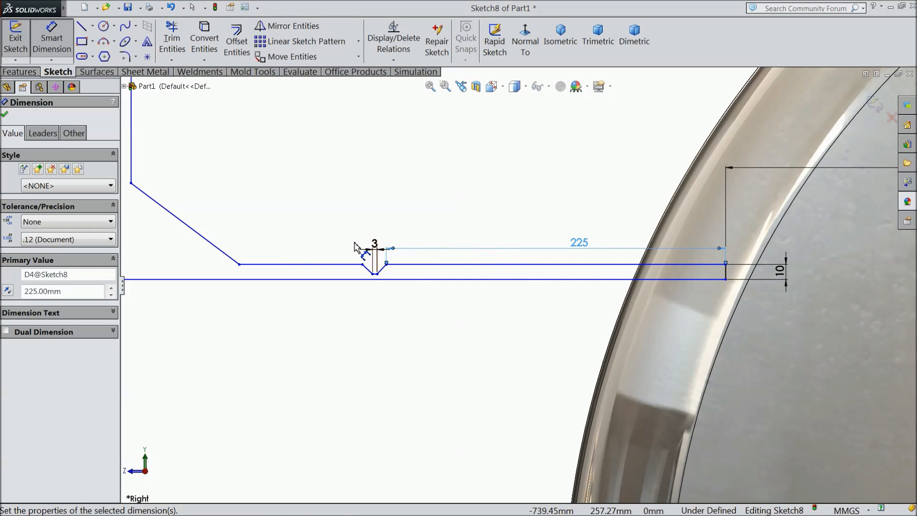
- Set the flange's top edge to 23 mm and the small horizontal step on its outer face to 5 mm
scroll(285, 265, "up", 3)
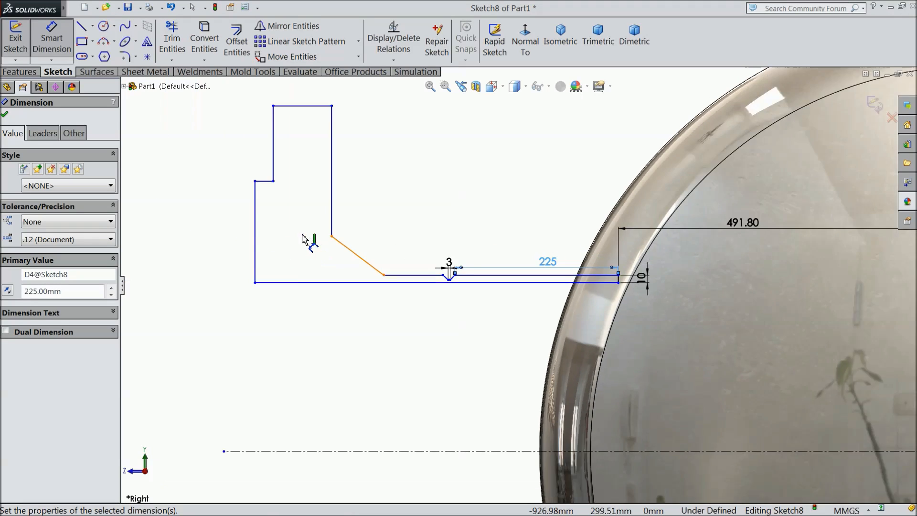
scroll(336, 149, "down", 1)
left_click(370, 153)
left_click(372, 153)
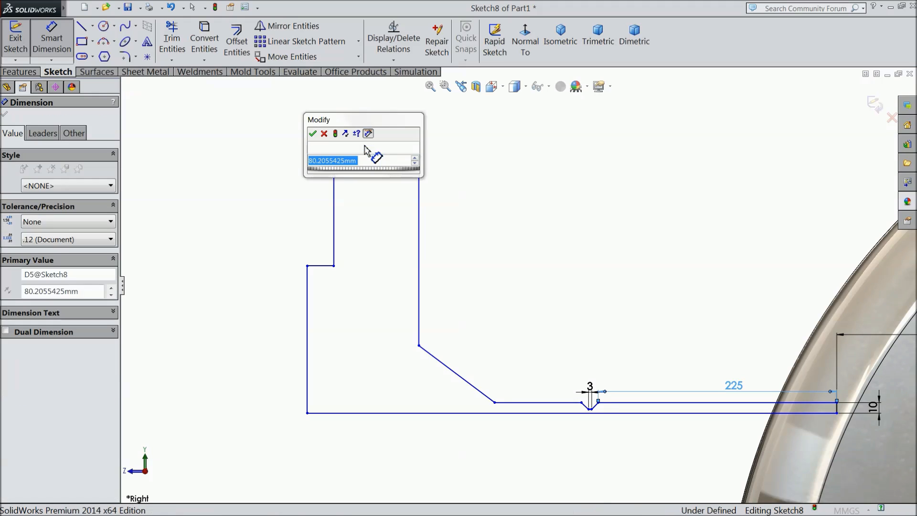
type("23")
left_click(313, 133)
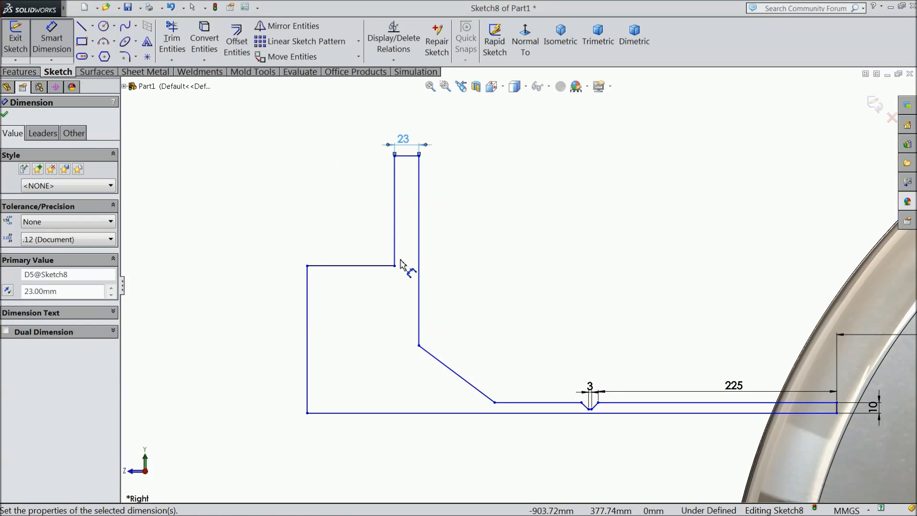
left_click(350, 267)
left_click(348, 251)
type("5")
left_click(294, 238)
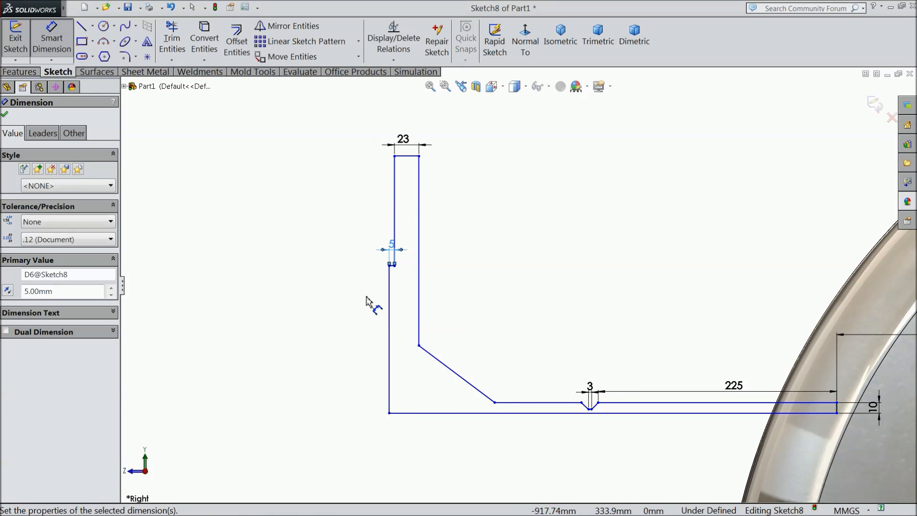
- Set the flange's outer vertical edge to 63.9 mm above the step and 47.7 mm below it
left_click(395, 214)
left_click(327, 216)
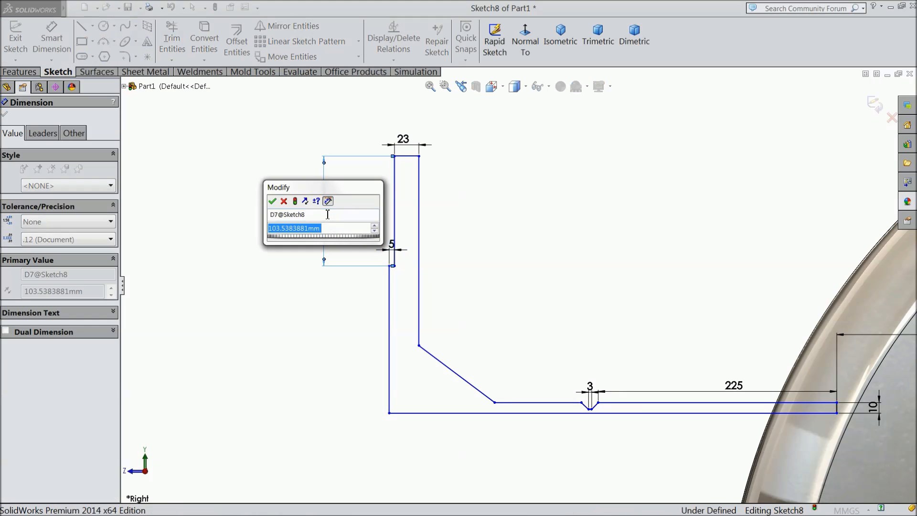
type("63.9")
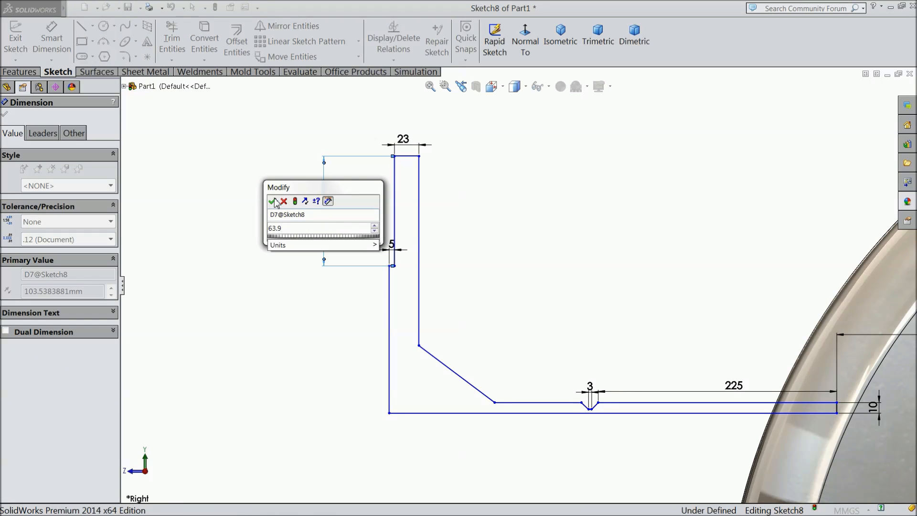
left_click(273, 202)
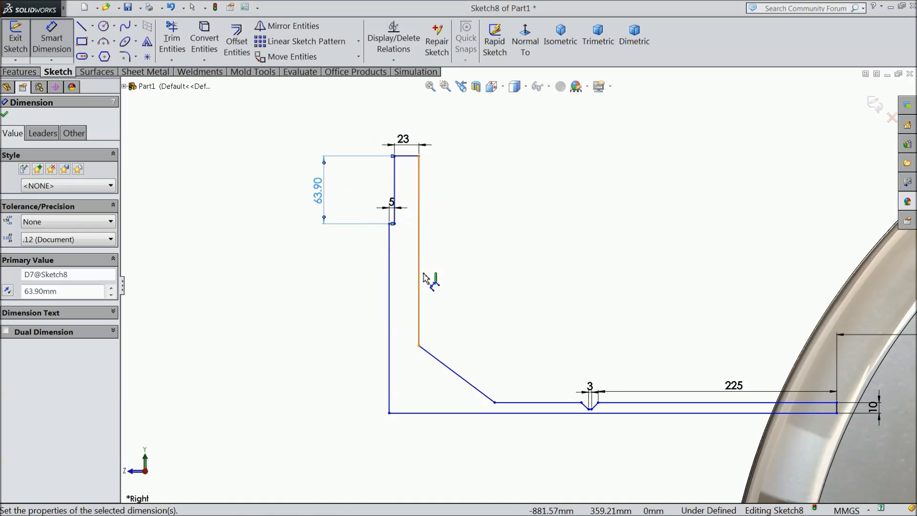
left_click(388, 316)
left_click(329, 316)
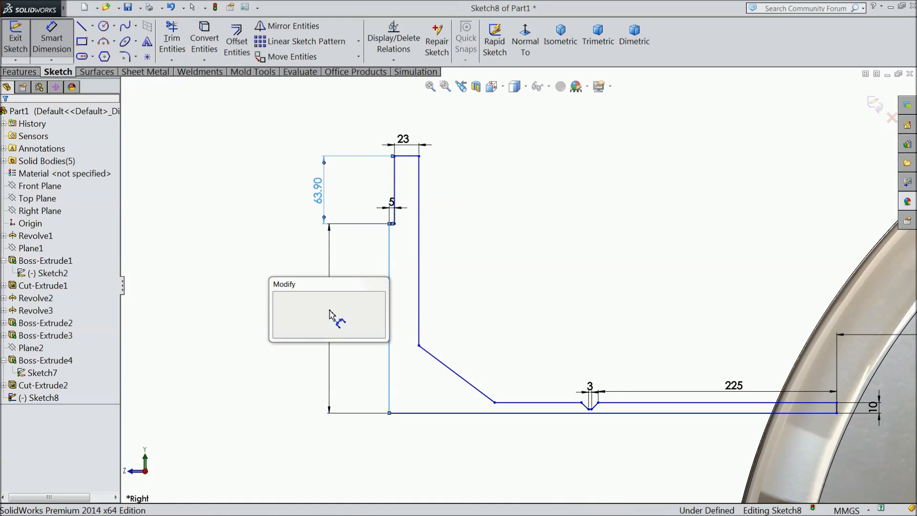
type("47")
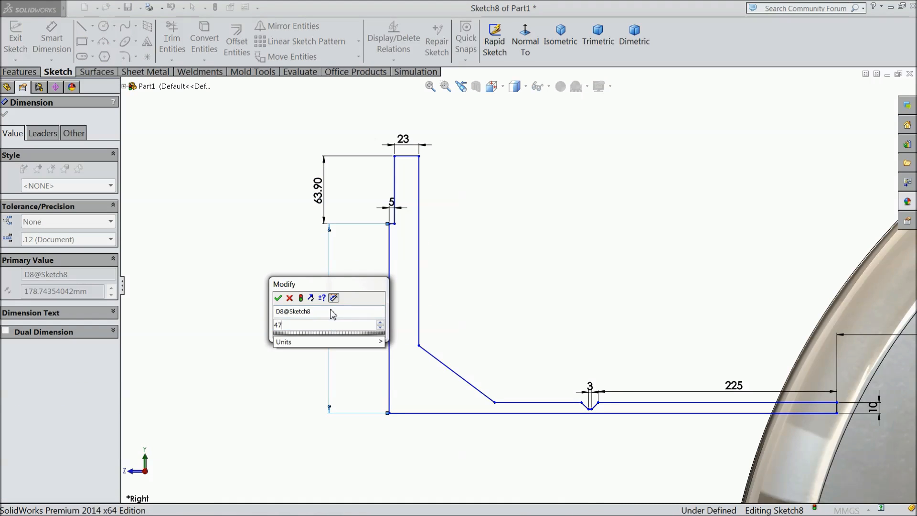
type(".7")
left_click(277, 298)
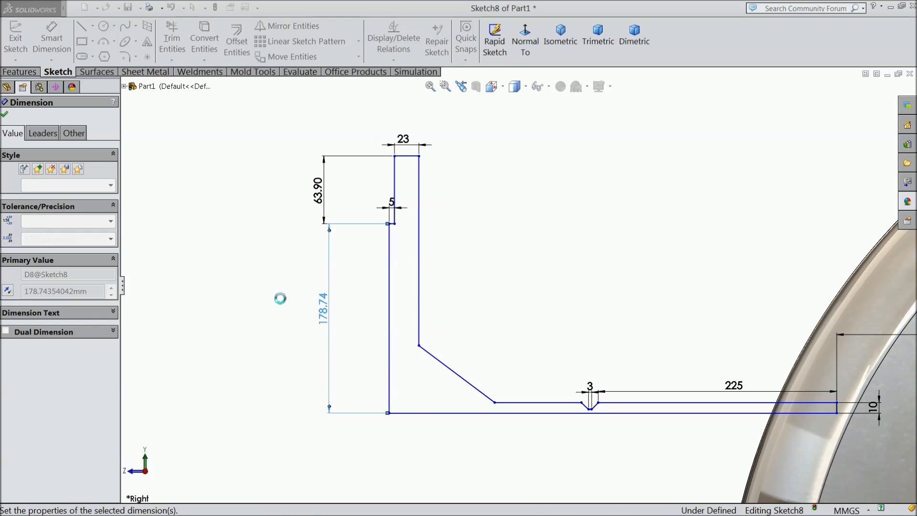
left_click(6, 117)
- Lower the corner between the flange's inner vertical edge and the sloped line to about the height of the outer step
scroll(457, 430, "up", 2)
scroll(453, 438, "down", 3)
mouse_move(433, 431)
left_mouse_down()
mouse_move(445, 340)
mouse_move(441, 285)
left_mouse_up()
scroll(511, 325, "up", 4)
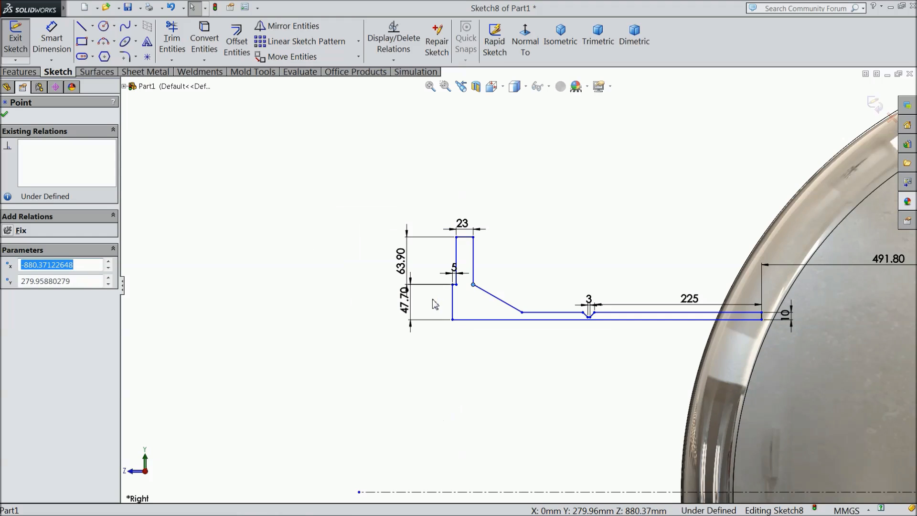
scroll(554, 334, "up", 1)
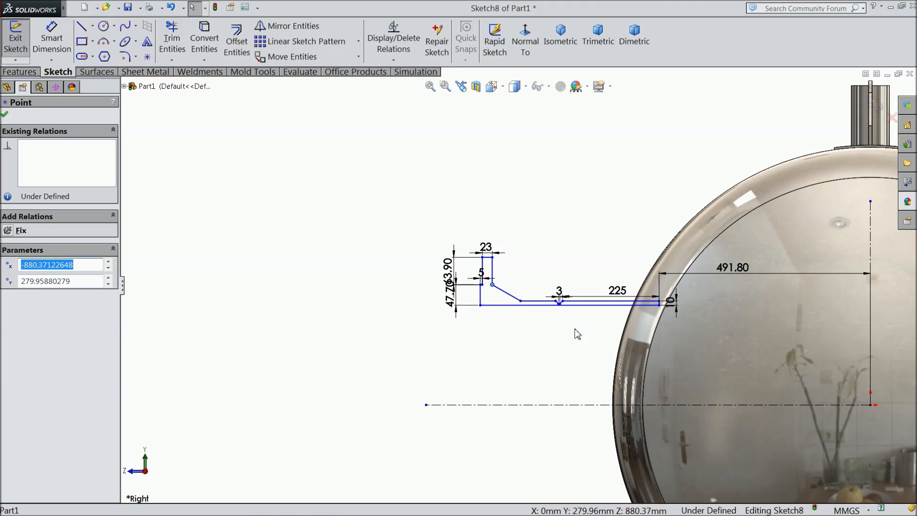
left_click(52, 38)
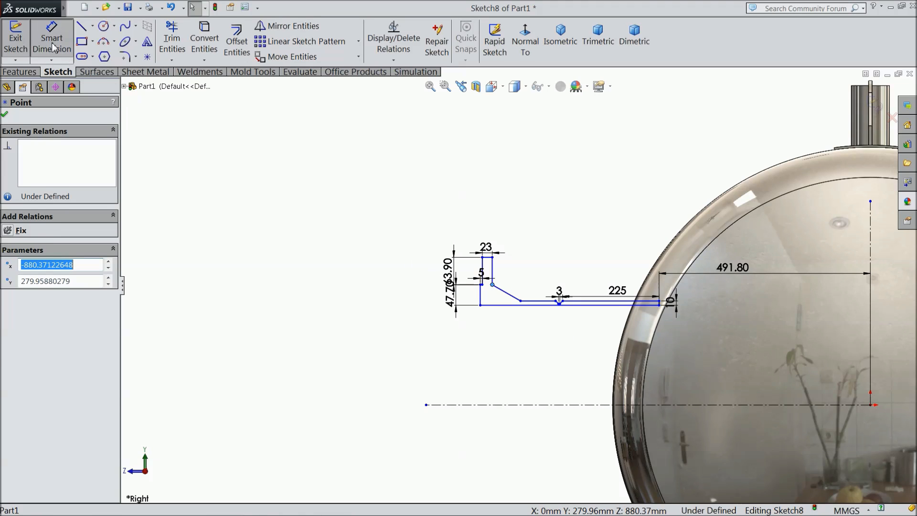
scroll(616, 346, "down", 3)
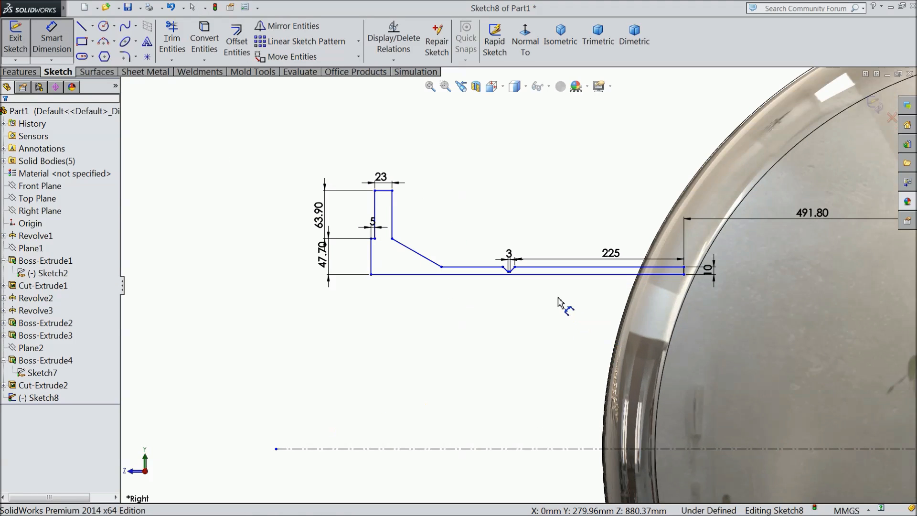
left_click(545, 279)
left_click(550, 317)
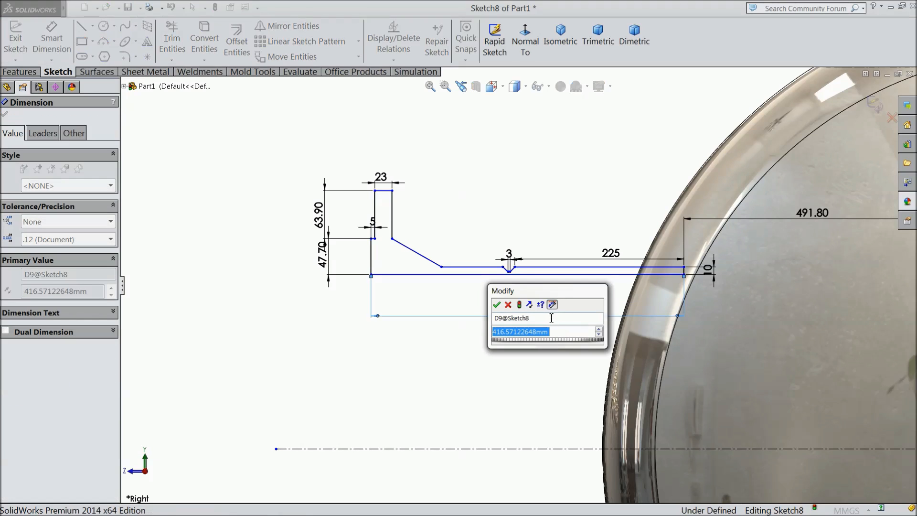
type("80.")
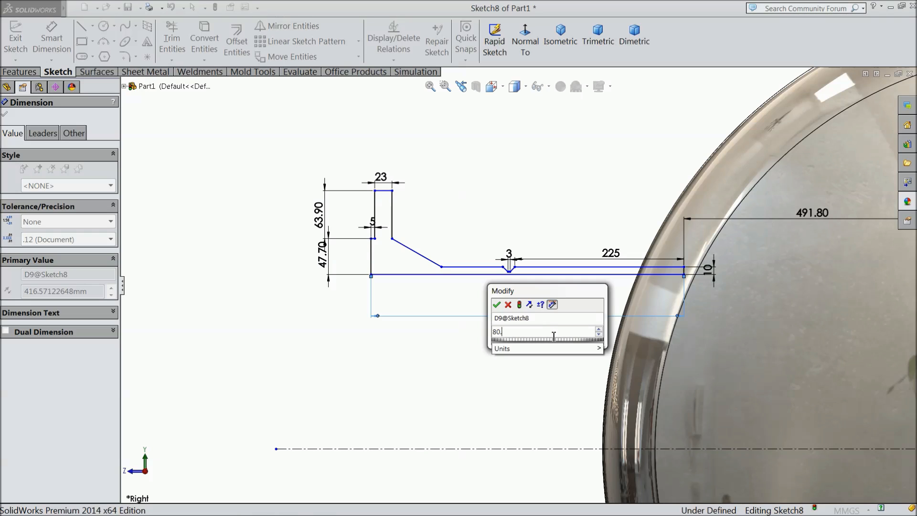
mouse_move(542, 345)
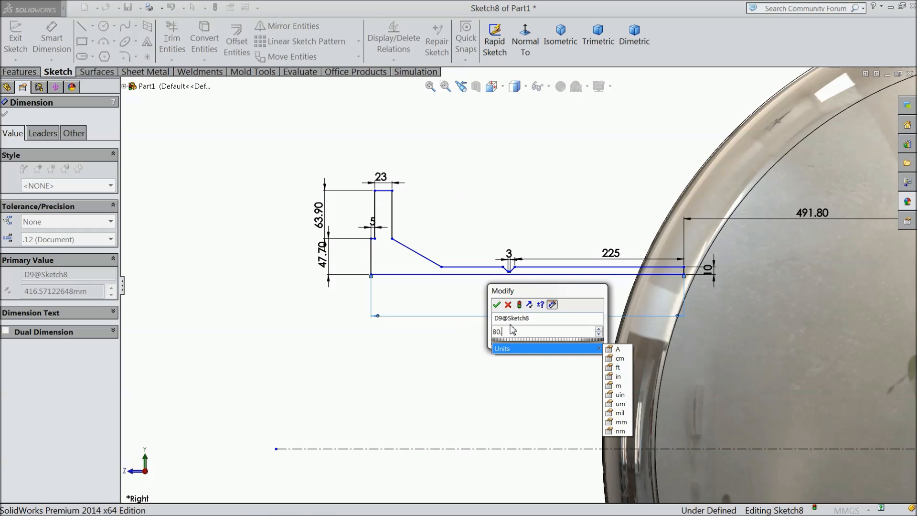
left_click(508, 305)
left_click(508, 305)
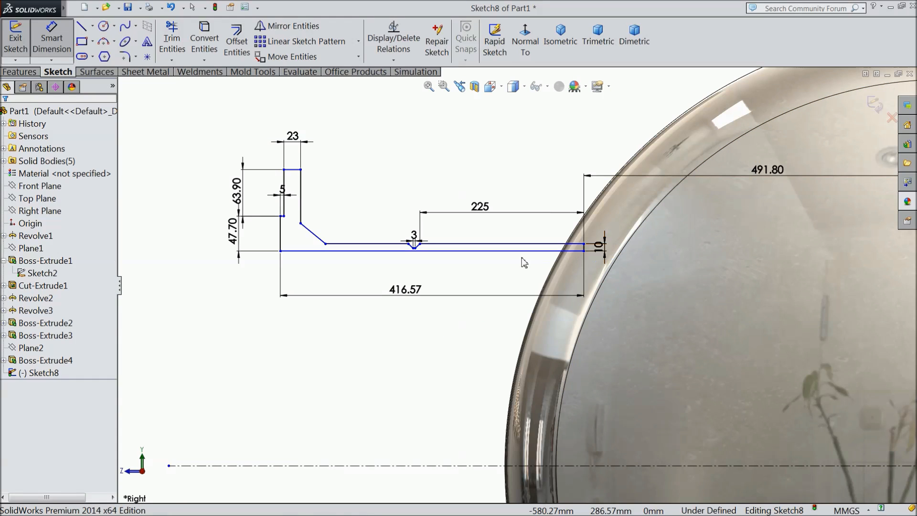
- Set the upper edge between the notch and the profile's inner end to 220 mm
scroll(435, 252, "down", 1)
scroll(480, 224, "down", 1)
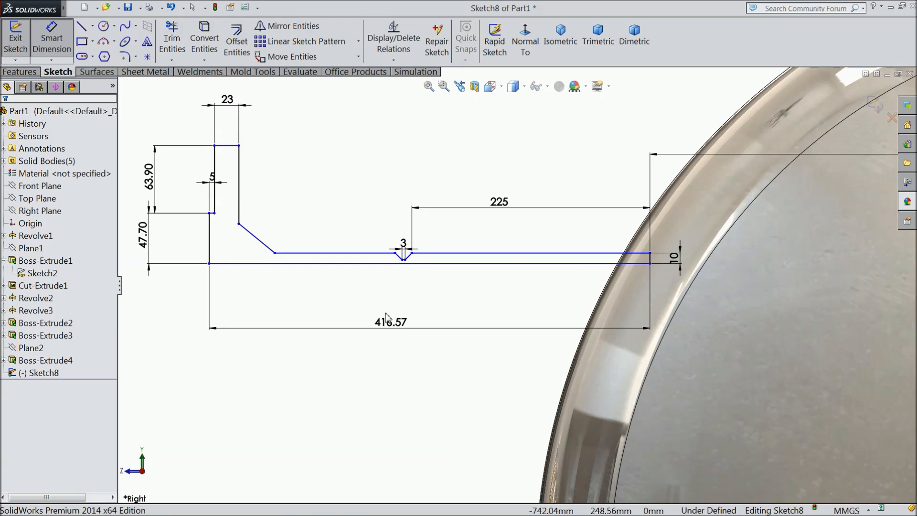
key("Escape")
double_click(502, 206)
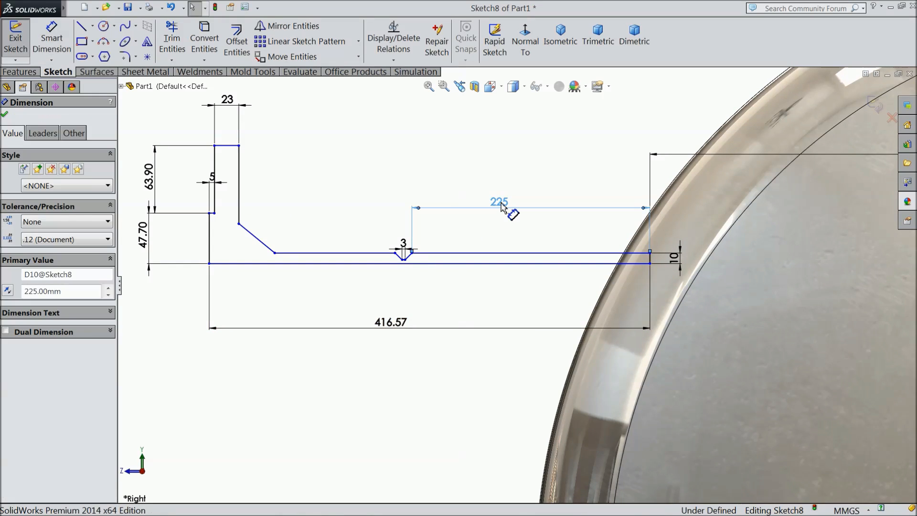
type("220")
key("Return")
- Set the overall length of the profile's bottom edge to 308.5 mm
scroll(401, 325, "down", 1)
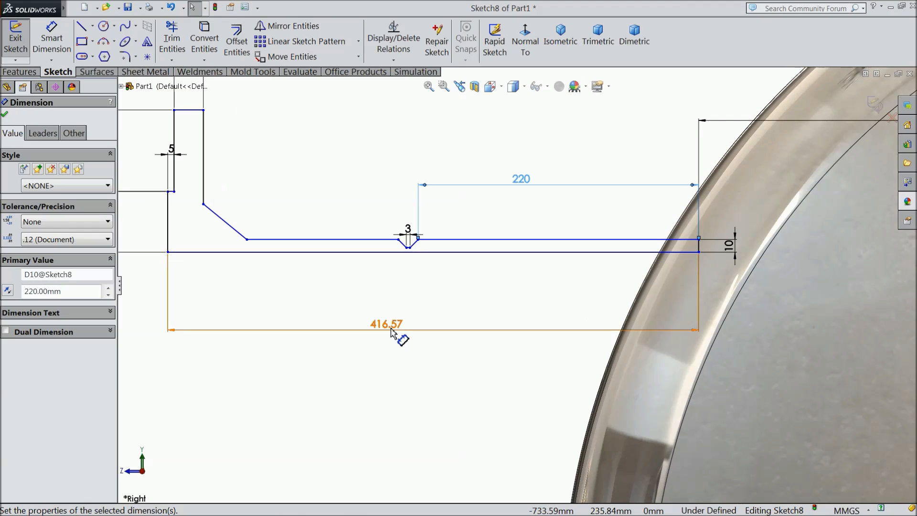
double_click(390, 329)
type("308.5")
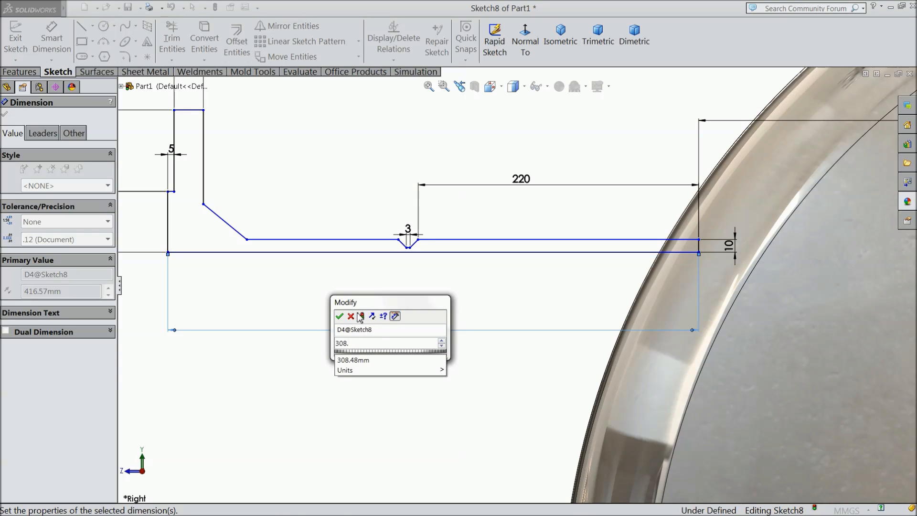
type(".5")
key("Return")
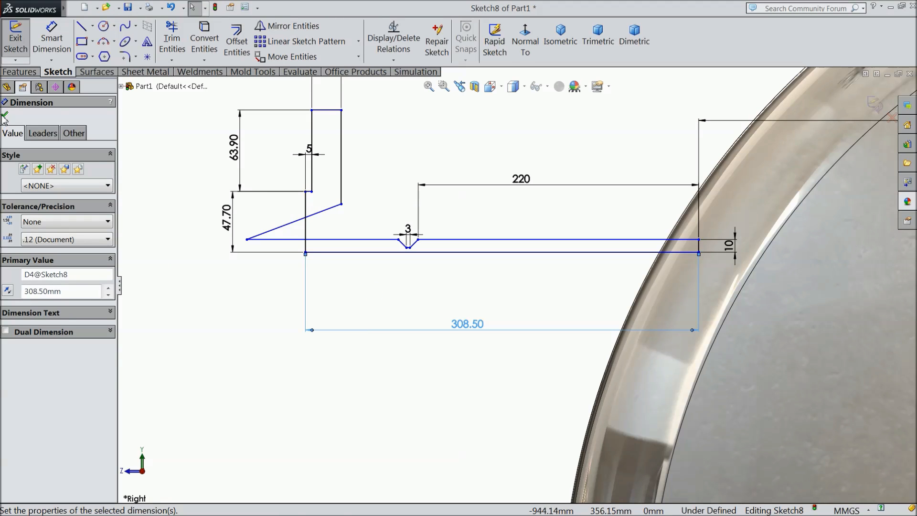
left_click(4, 115)
- Move the lower end of the flange's sloped line inward, between the flange's inner vertical edge and the notch
scroll(321, 203, "down", 2)
mouse_move(212, 252)
left_mouse_down()
mouse_move(324, 262)
mouse_move(379, 250)
mouse_move(379, 262)
left_mouse_up()
scroll(487, 261, "down", 3)
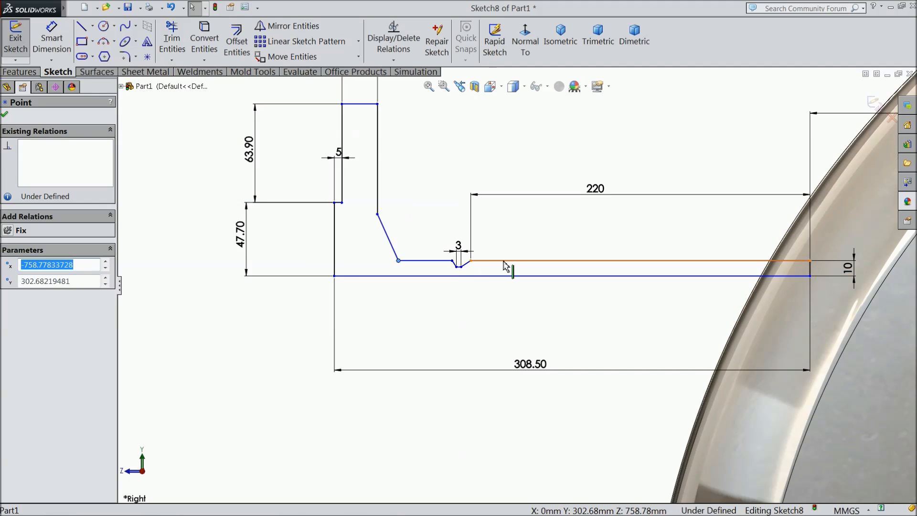
scroll(487, 262, "down", 2)
scroll(391, 308, "down", 2)
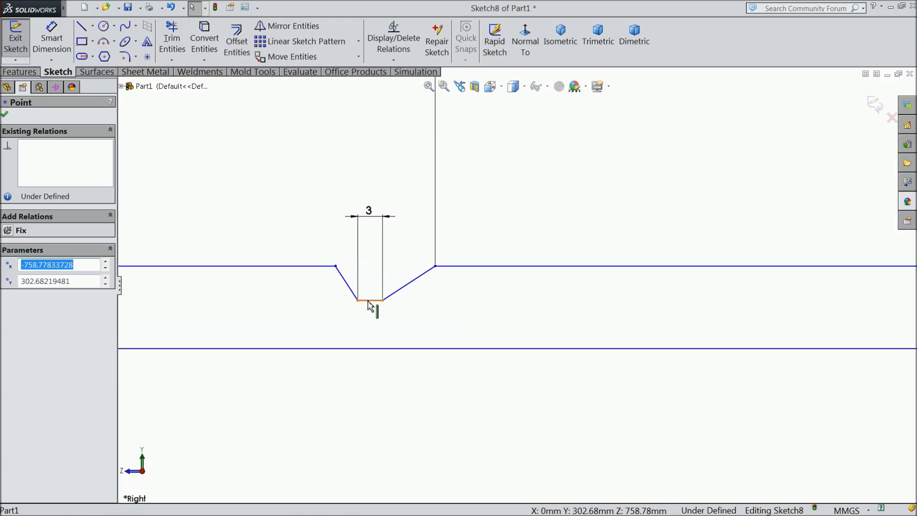
left_click(369, 301)
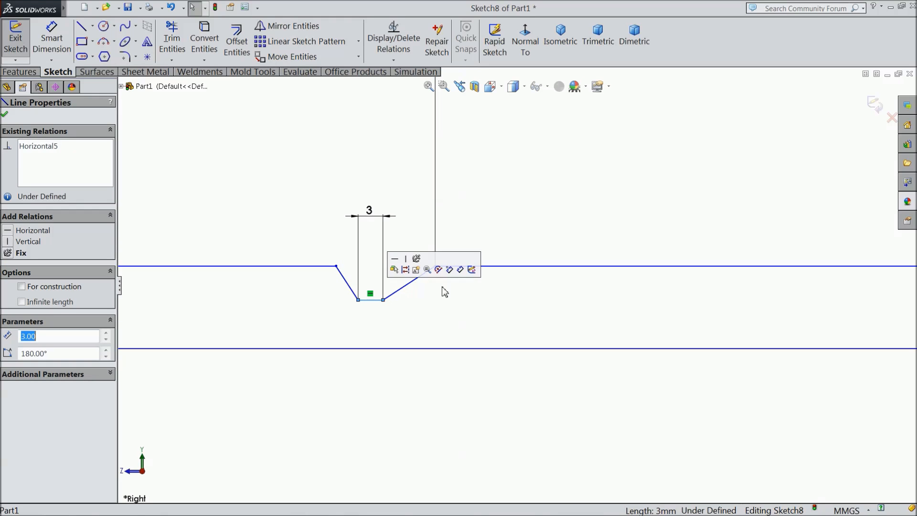
left_click(494, 266)
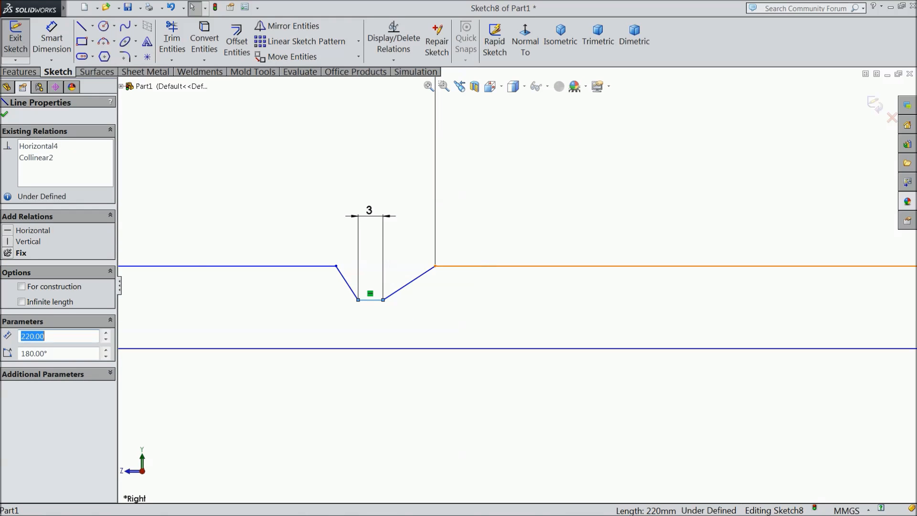
left_click(319, 267, "ctrl")
key("Escape")
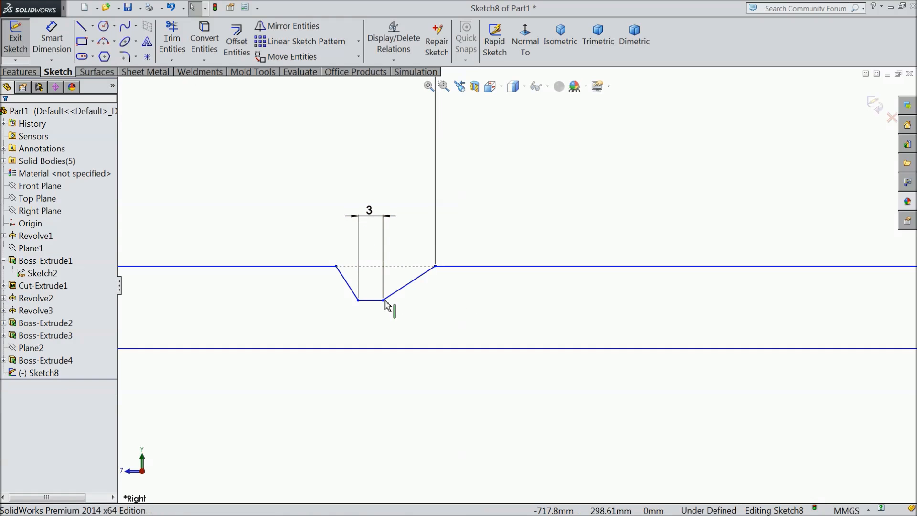
- Draw a short vertical centerline downward from the midpoint of the notch's 3 mm floor
left_click(92, 26)
left_click(99, 56)
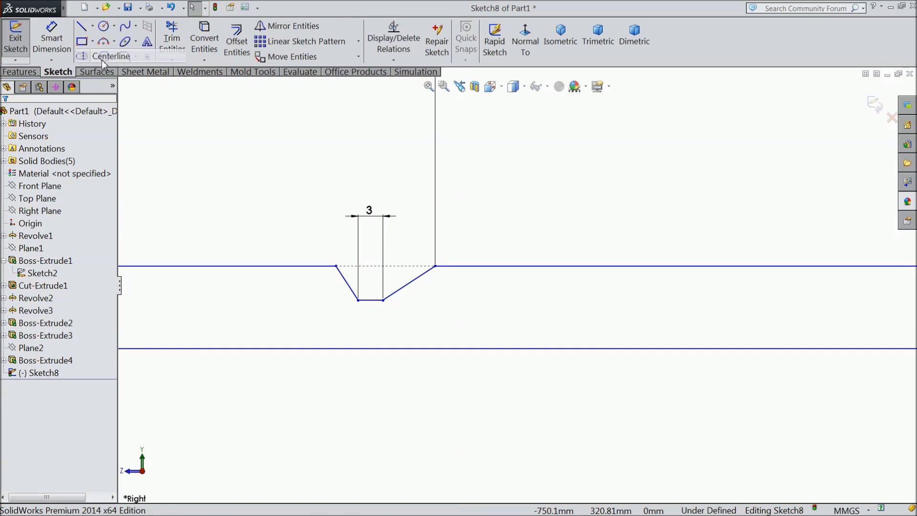
left_click(370, 300)
left_click(371, 324)
right_click(406, 328)
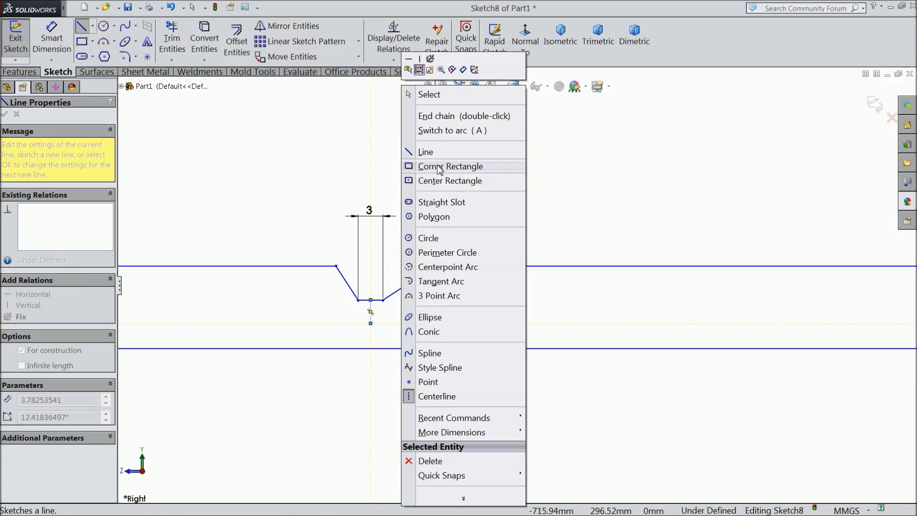
left_click(445, 95)
- Make the notch's two sloped sides symmetric about the short vertical centerline
left_click(414, 280)
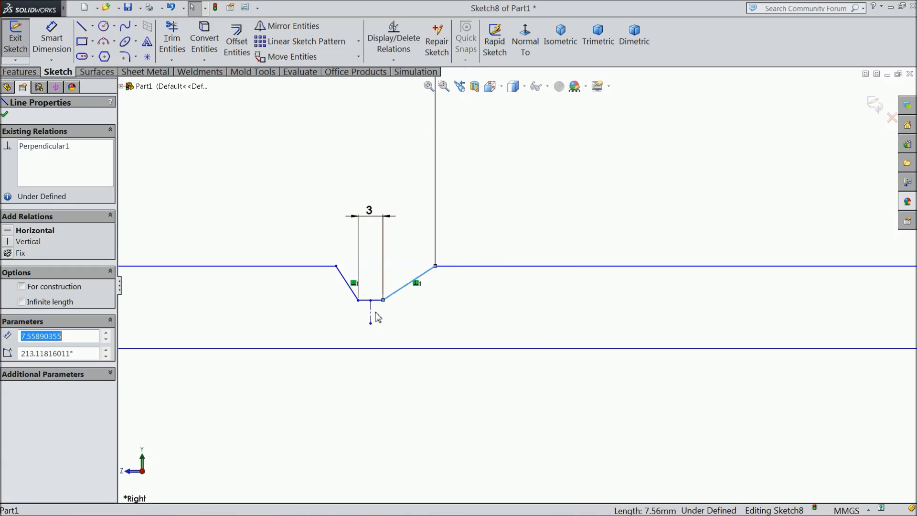
left_click(371, 316, "ctrl")
left_click(345, 279, "ctrl")
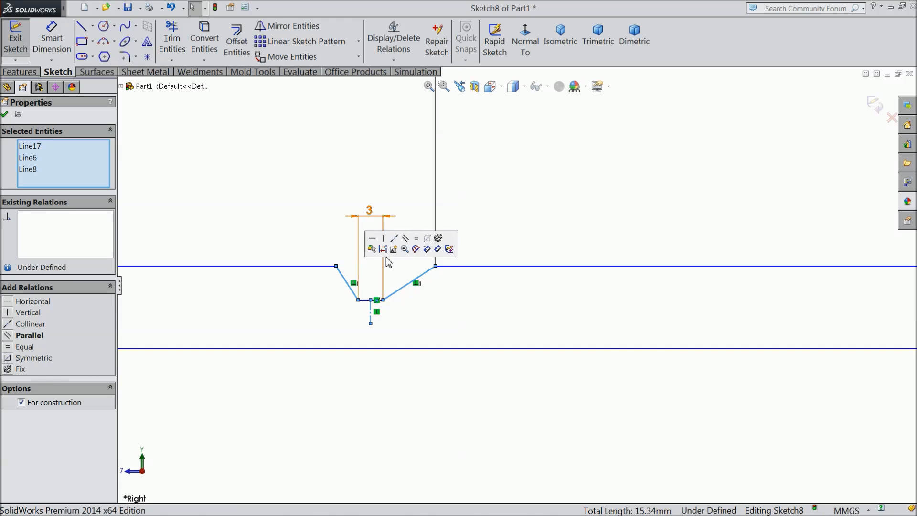
left_click(427, 238)
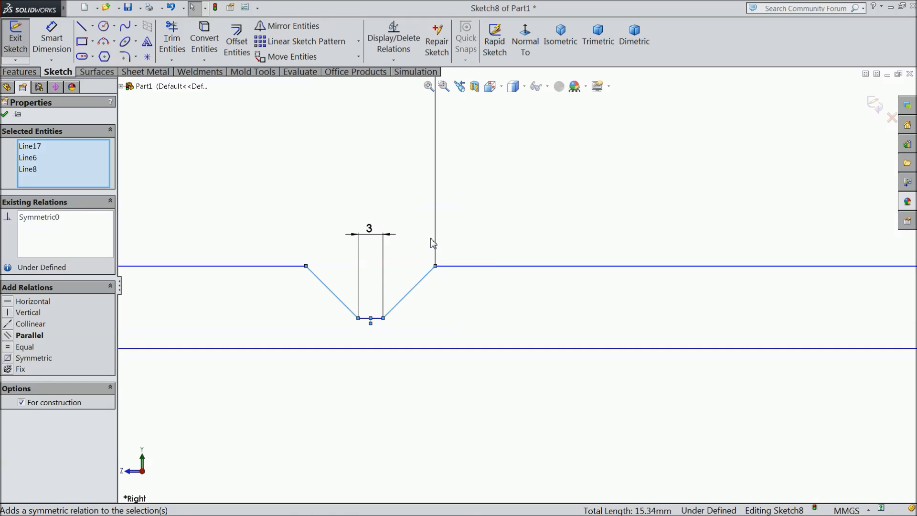
left_click(5, 115)
- Dimension the horizontal distance between the two ends of the flange's sloped line as 34 mm
scroll(430, 330, "up", 3)
scroll(447, 315, "up", 4)
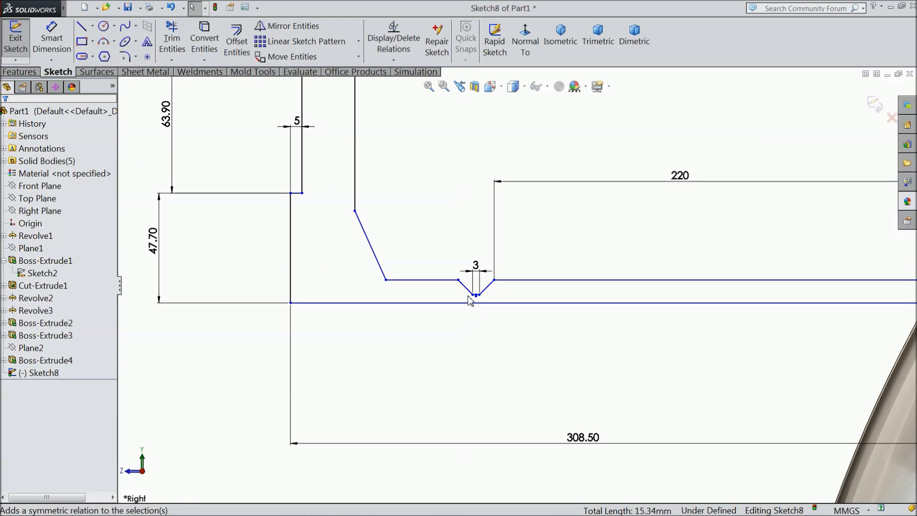
left_click(52, 39)
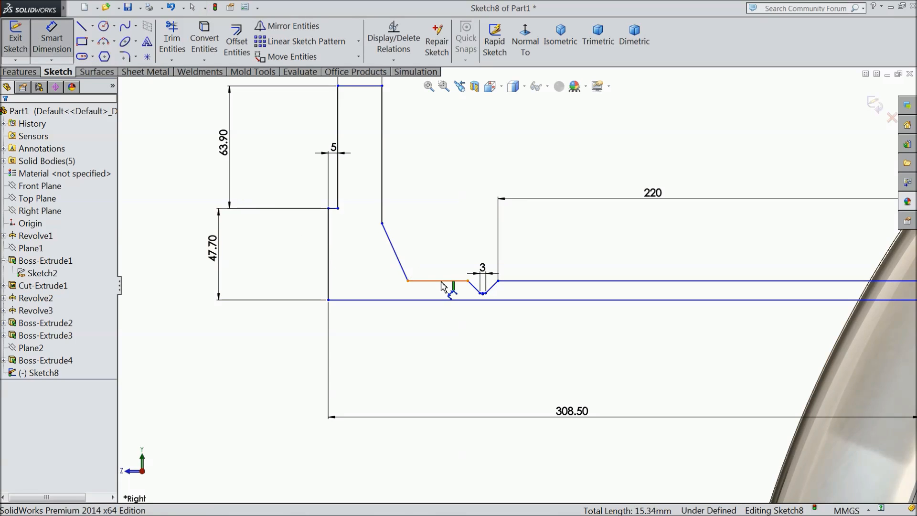
scroll(430, 280, "down", 2)
left_click(400, 284)
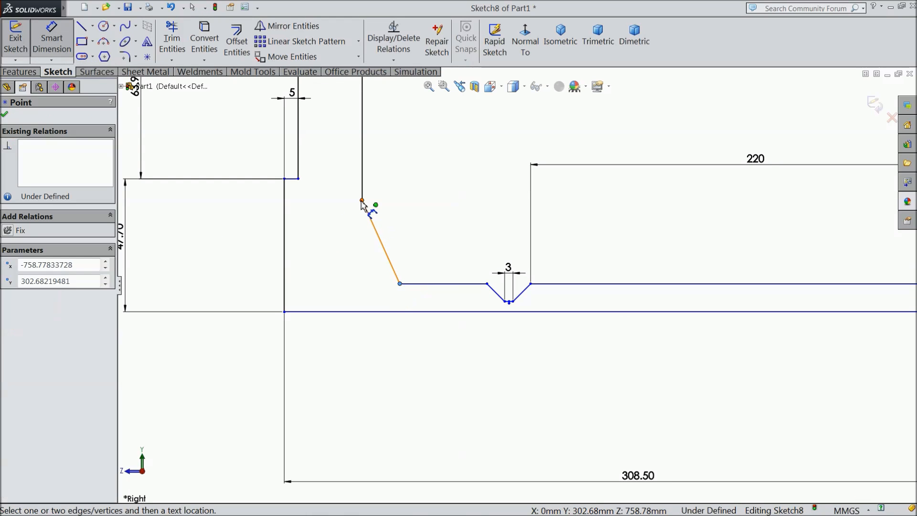
left_click(361, 201)
left_click(385, 163)
type("34")
left_click(331, 145)
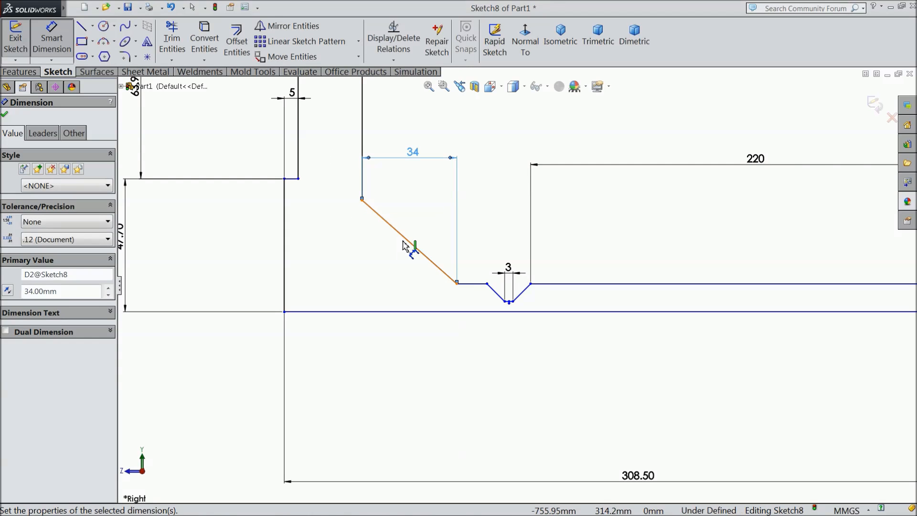
- Dimension the height of the sloped line's upper end above the profile's bottom edge as 35 mm
left_click(362, 200)
left_click(361, 311)
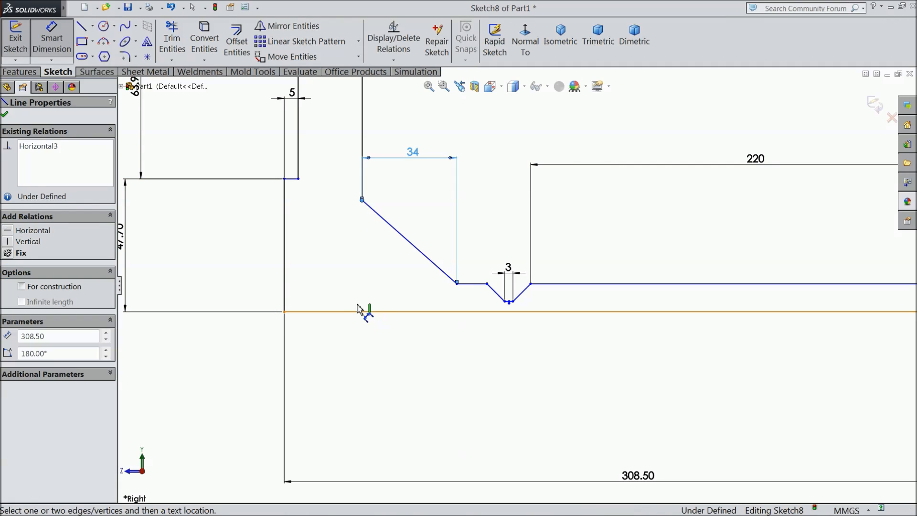
left_click(242, 256)
type("35")
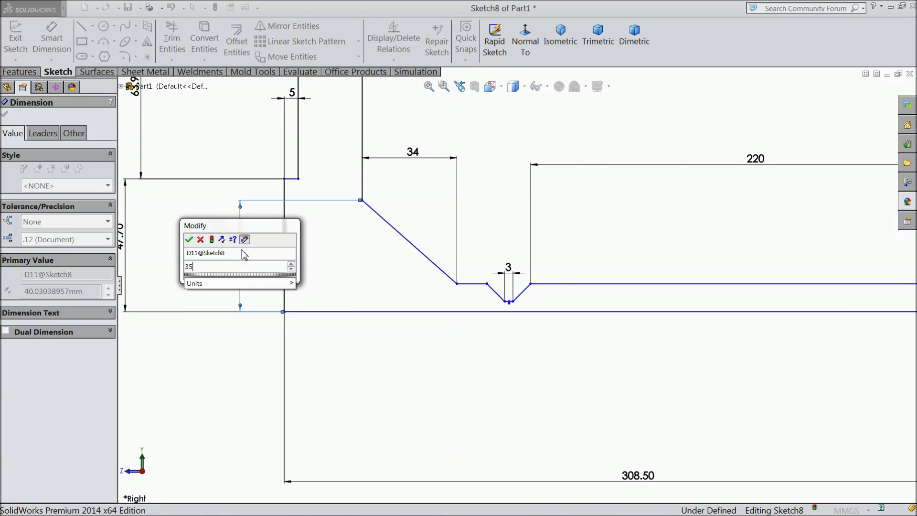
left_click(189, 240)
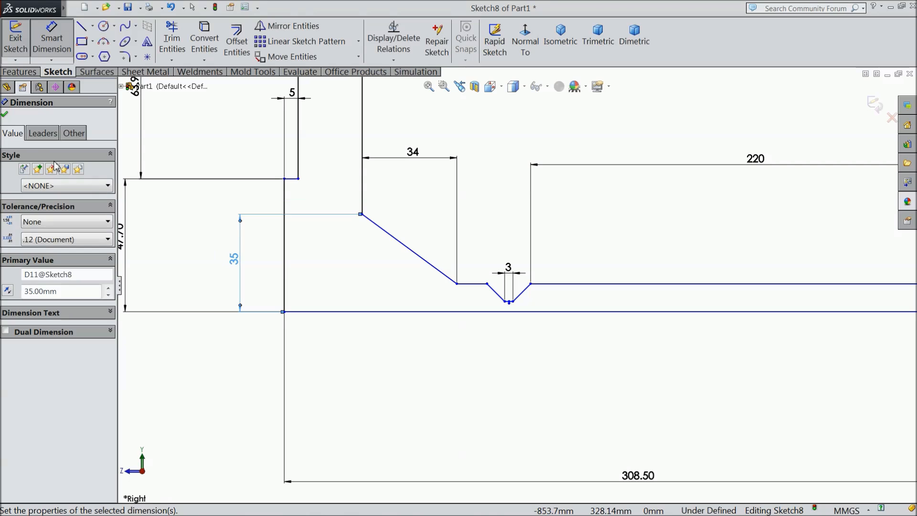
left_click(5, 115)
- Dimension the distance from the fitting profile's bottom edge to the horizontal centerline as 294.9 mm
scroll(352, 266, "up", 4)
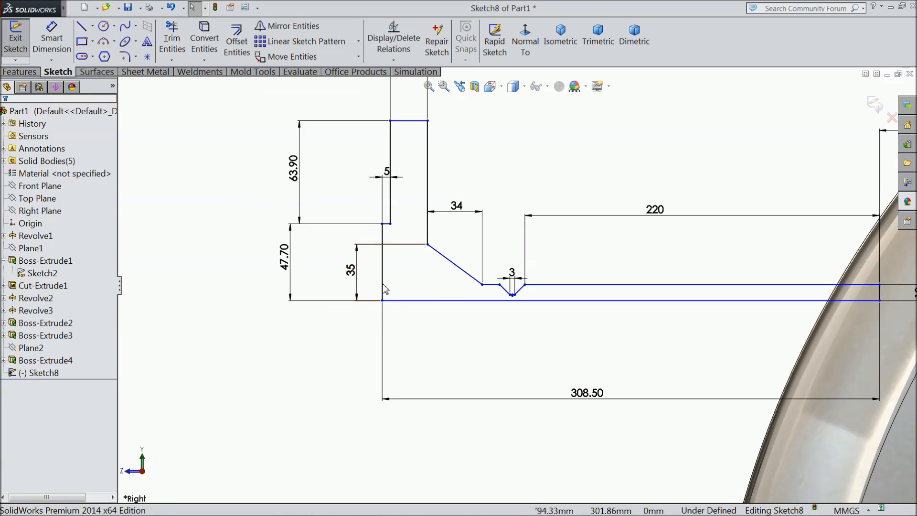
scroll(434, 311, "up", 3)
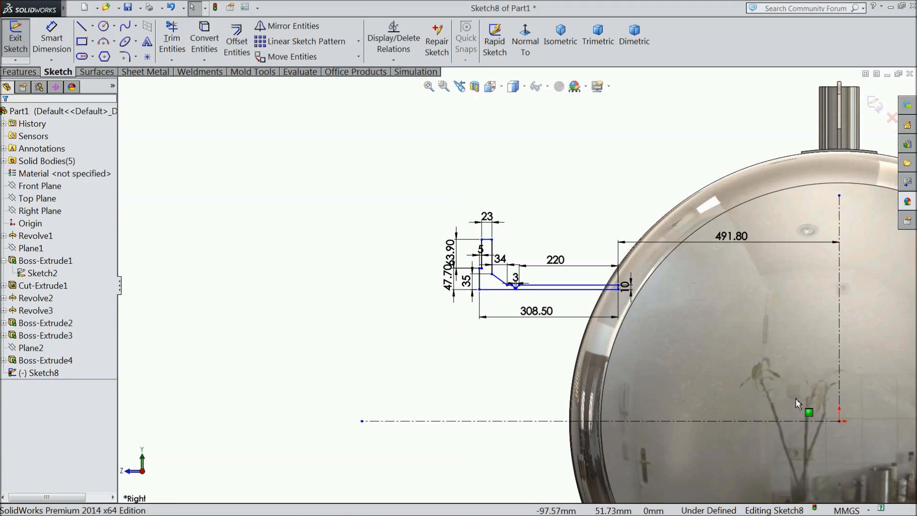
scroll(829, 375, "down", 2)
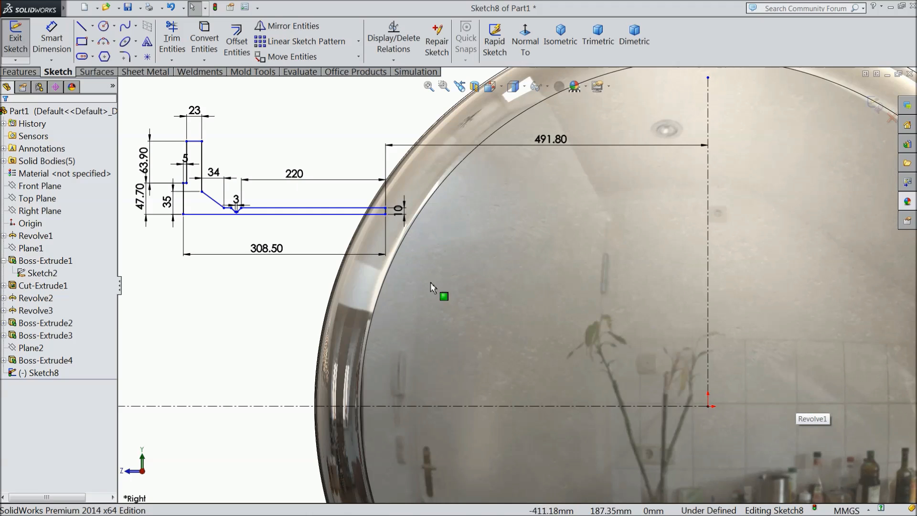
left_click(362, 221)
left_click(381, 406)
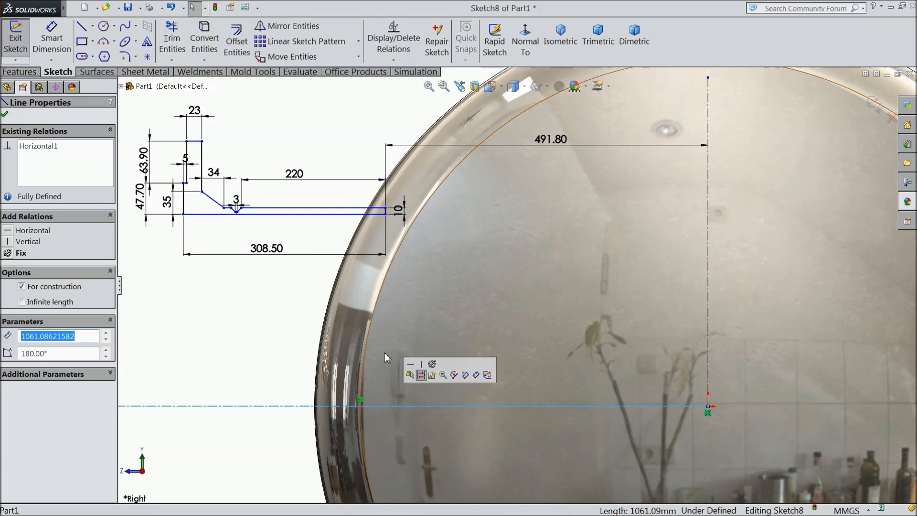
left_click(51, 39)
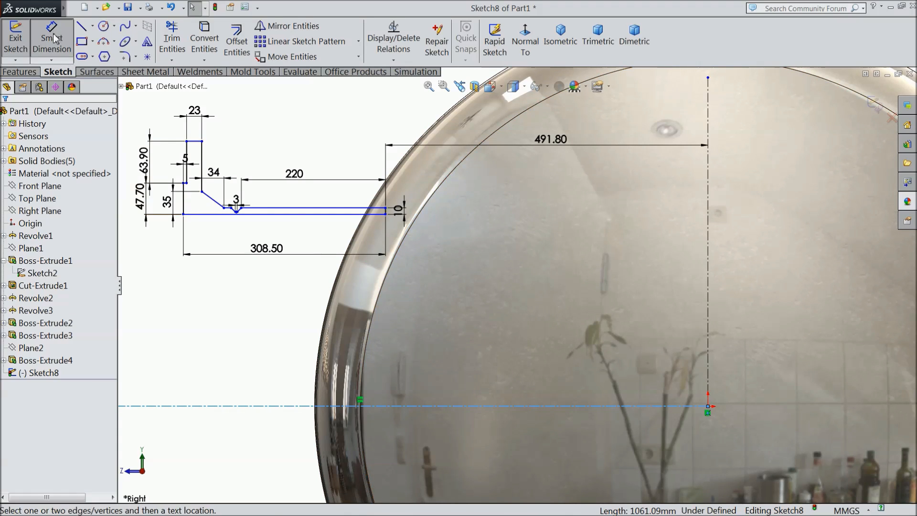
left_click(302, 218)
left_click(312, 405)
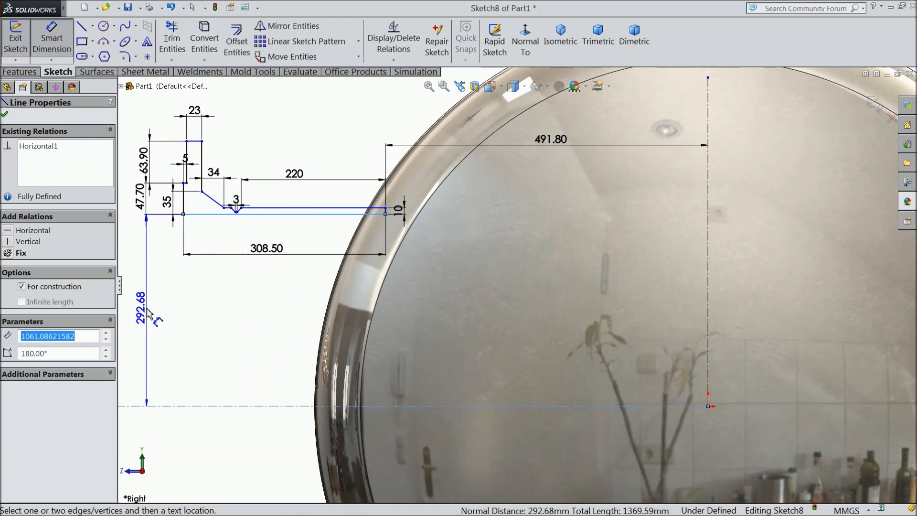
key("z")
left_click(220, 306)
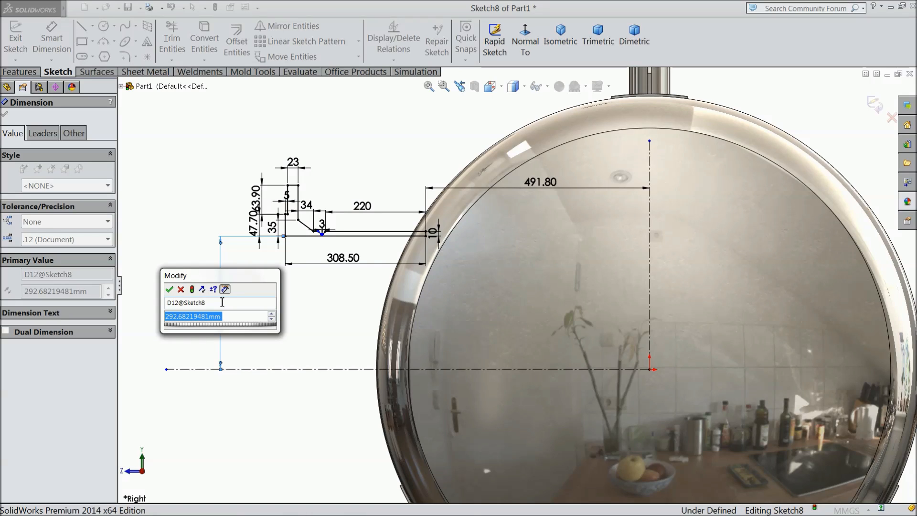
type("294.9")
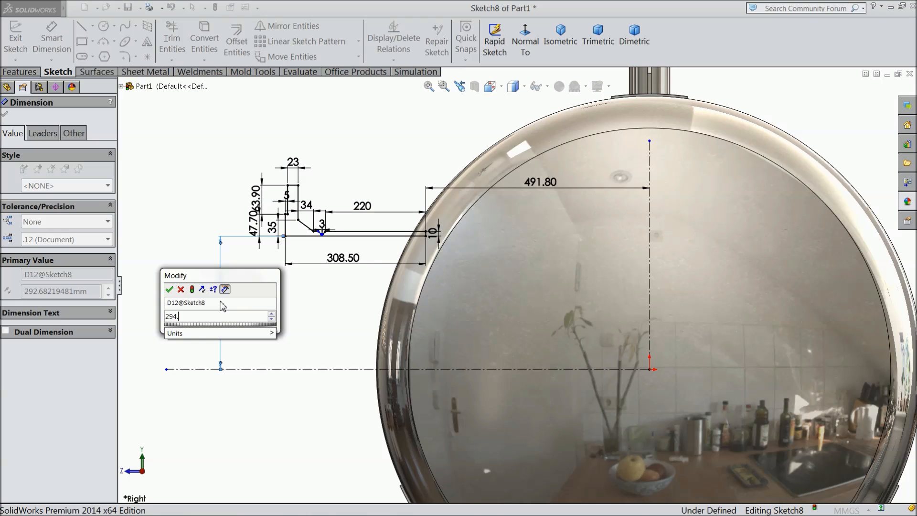
left_click(170, 289)
scroll(430, 265, "down", 2)
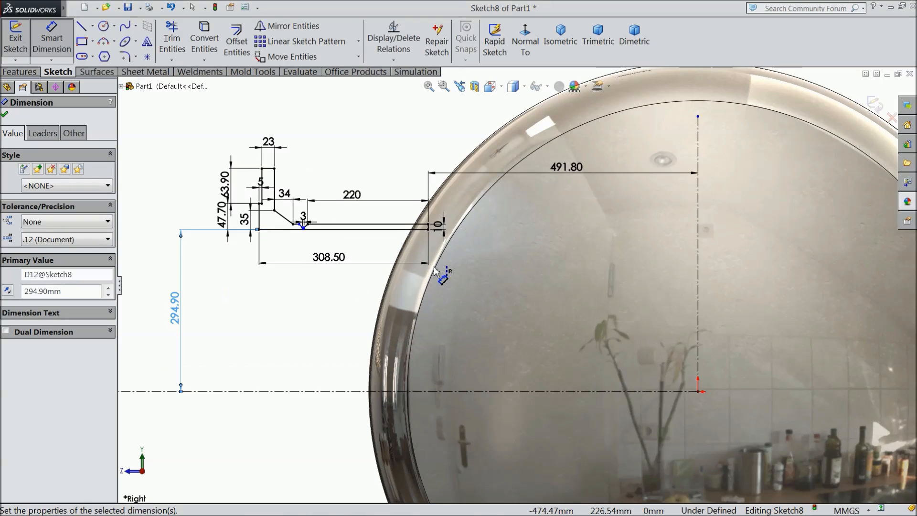
scroll(433, 266, "down", 1)
left_click(6, 116)
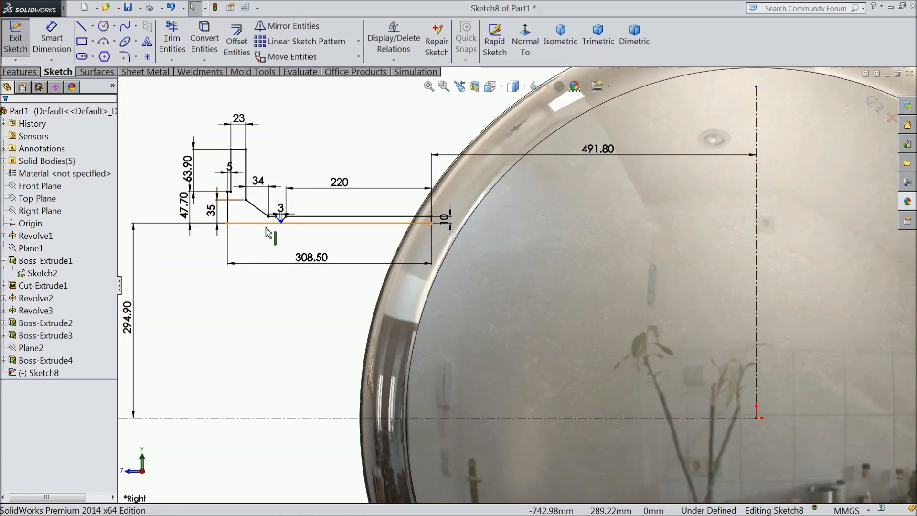
- Dimension the horizontal distance between the two ends of the notch's flange-side sloped line as 6 mm
scroll(382, 263, "up", 1)
scroll(430, 244, "down", 3)
scroll(260, 239, "down", 6)
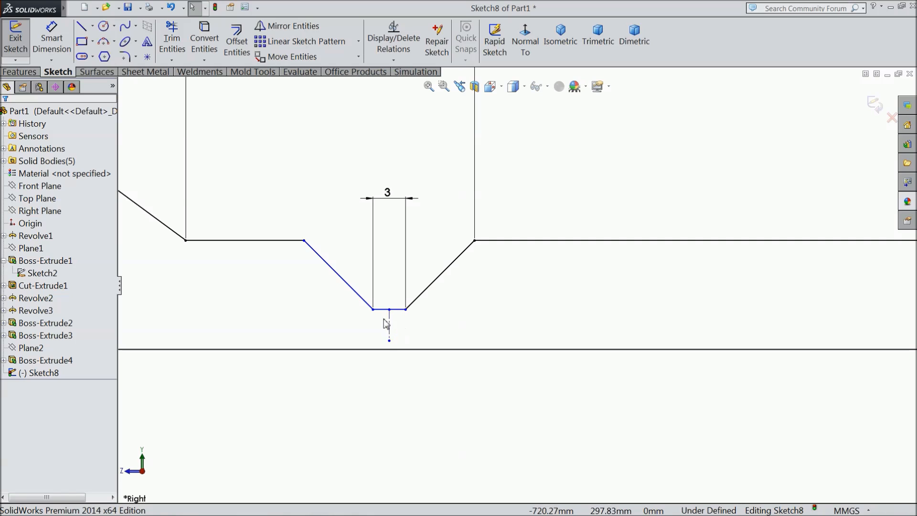
left_click(51, 38)
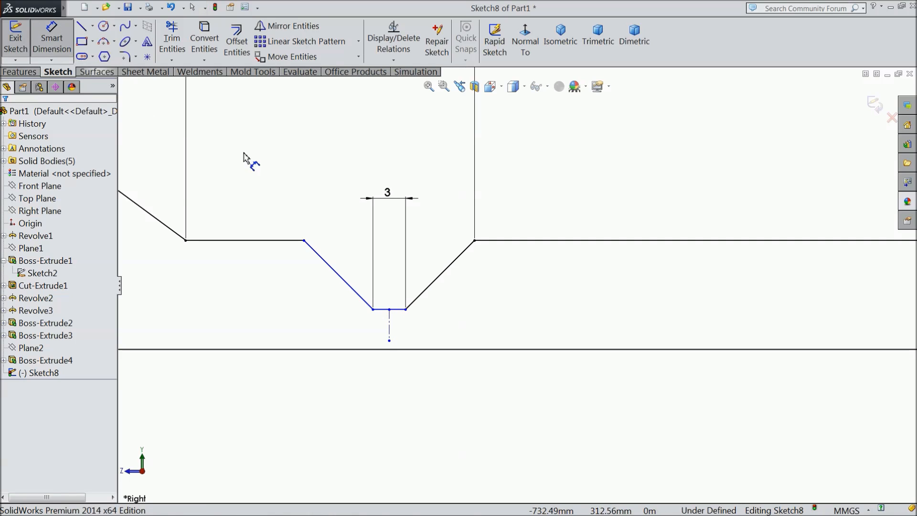
left_click(373, 310)
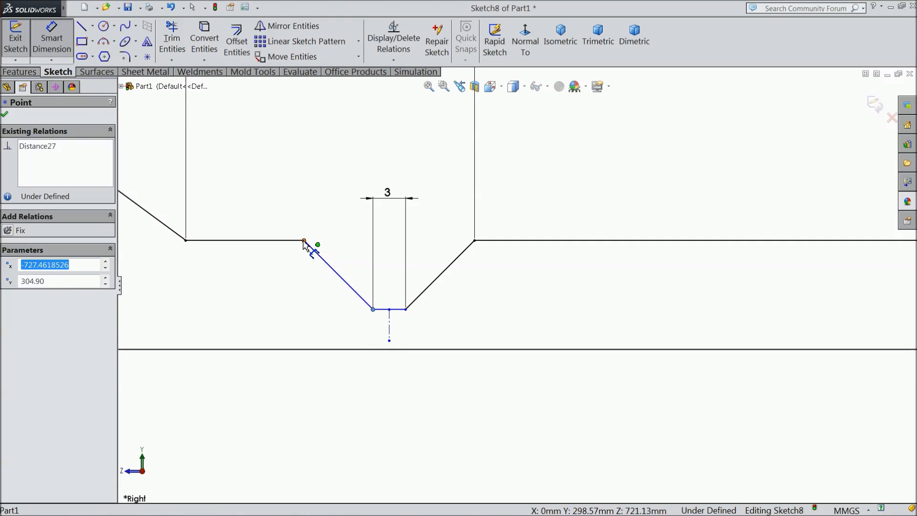
left_click(304, 240)
left_click(330, 331)
type("6")
left_click(277, 318)
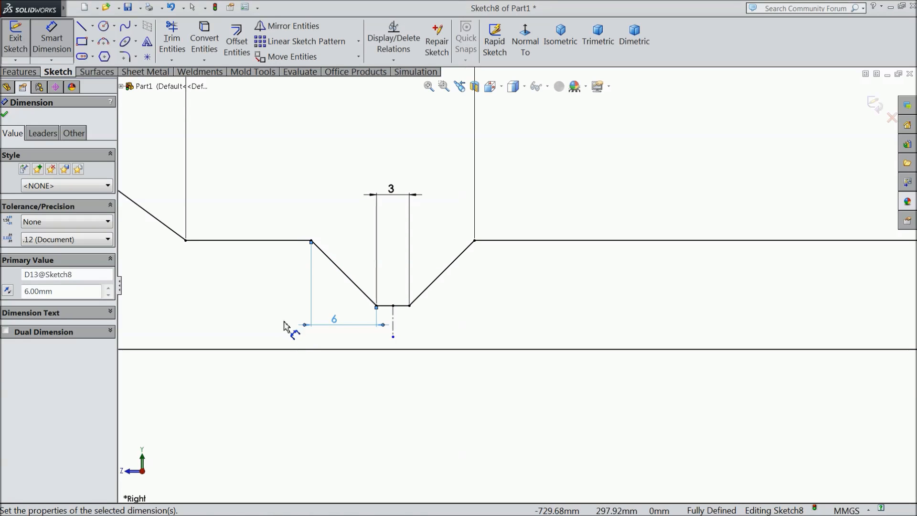
left_click(4, 113)
key("Escape")
- Revolve the fitting profile 360 degrees about the horizontal centerline, merging the result
scroll(396, 277, "up", 3)
scroll(506, 287, "up", 8)
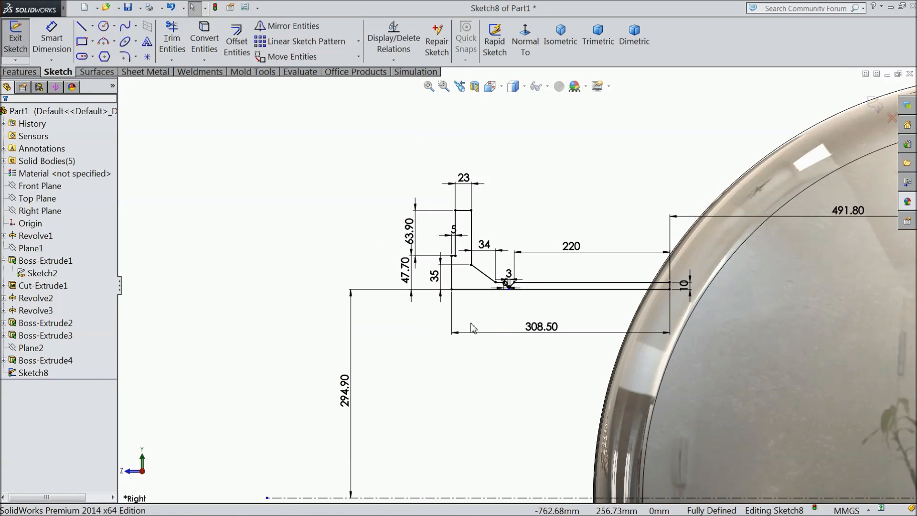
scroll(741, 401, "down", 2)
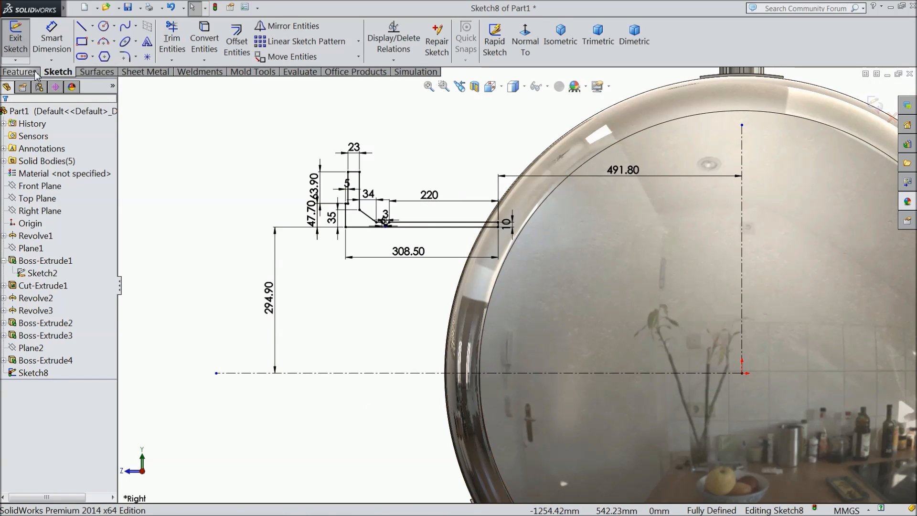
left_click(19, 72)
left_click(63, 43)
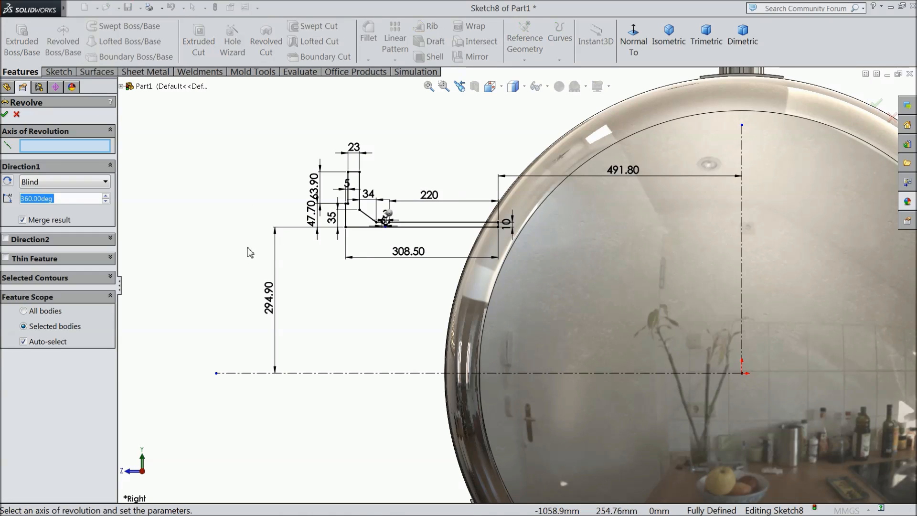
left_click(362, 375)
scroll(468, 383, "up", 4)
scroll(503, 322, "down", 3)
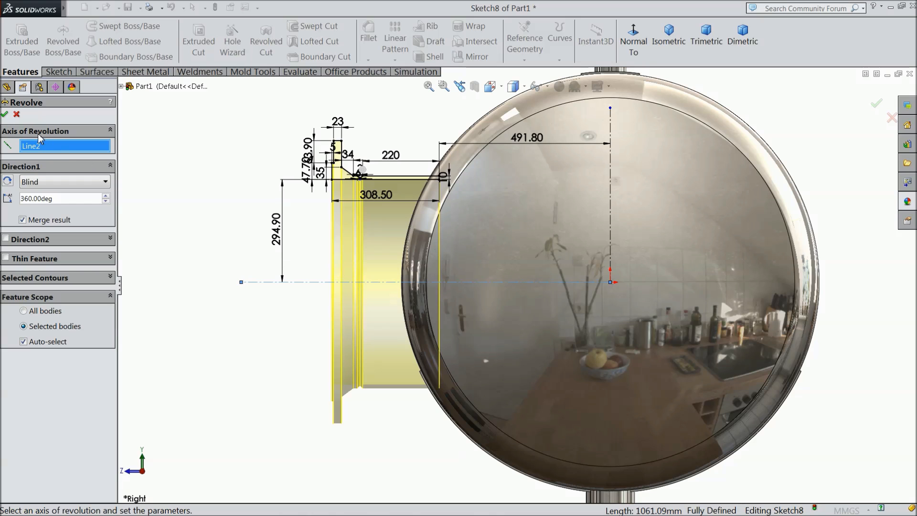
left_click(4, 115)
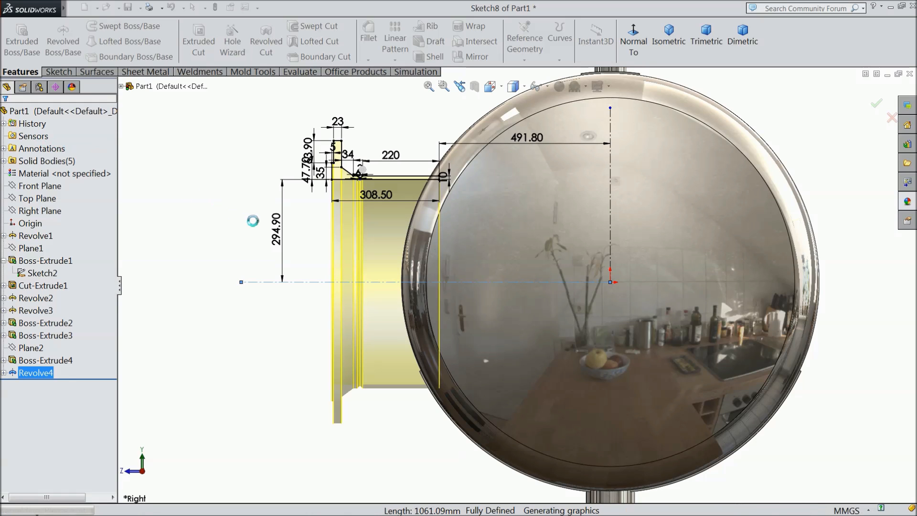
- Start a sketch on the flange's inner ring face and convert its inner circular edge into a sketch circle
mouse_move(248, 209)
middle_mouse_down()
mouse_move(316, 239)
mouse_move(352, 213)
mouse_move(381, 268)
mouse_move(352, 254)
middle_mouse_up()
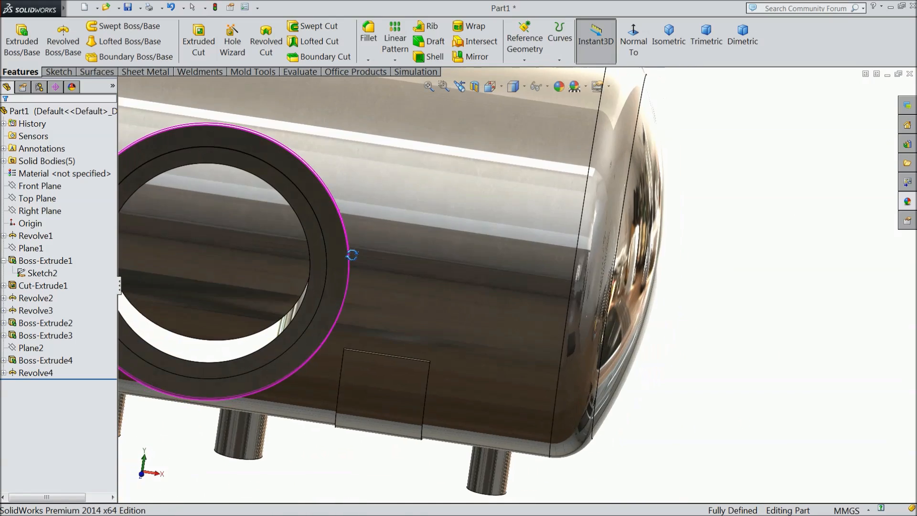
scroll(327, 248, "up", 4)
scroll(506, 294, "down", 10)
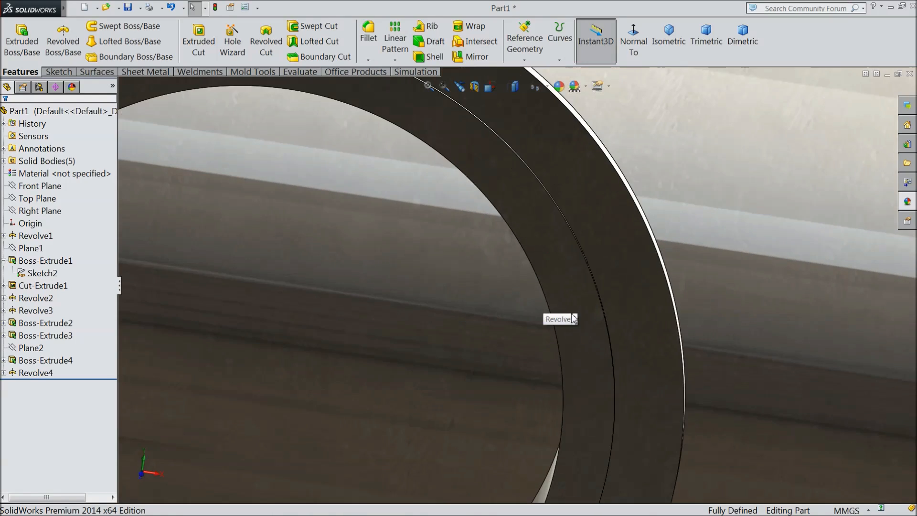
left_click(561, 286)
left_click(595, 254)
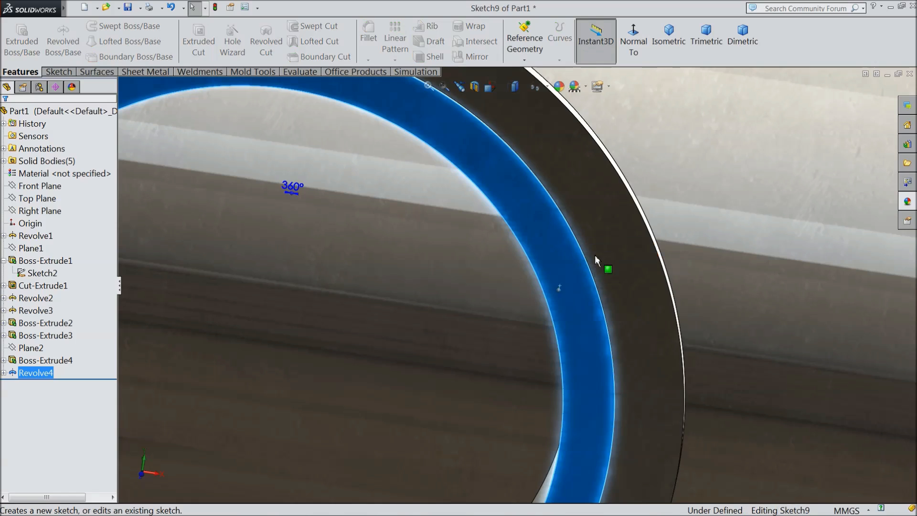
left_click(543, 290)
left_click(56, 72)
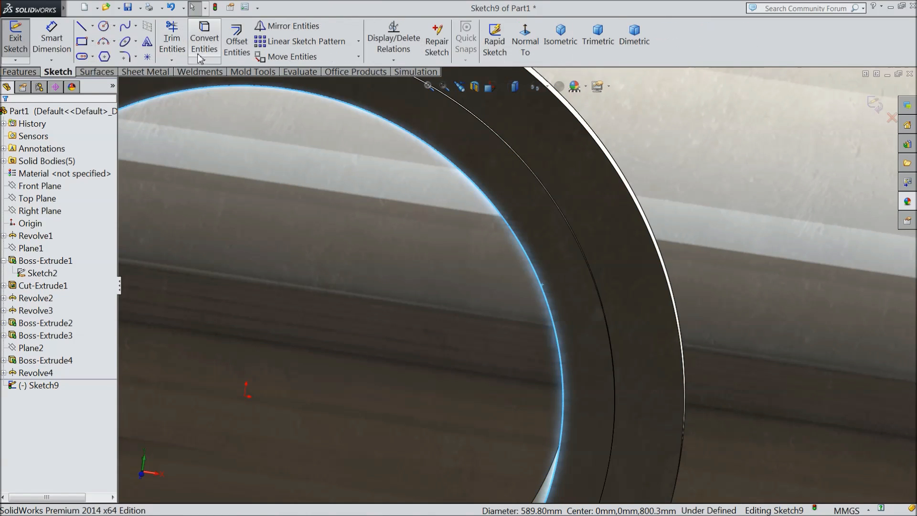
left_click(204, 41)
left_click(34, 73)
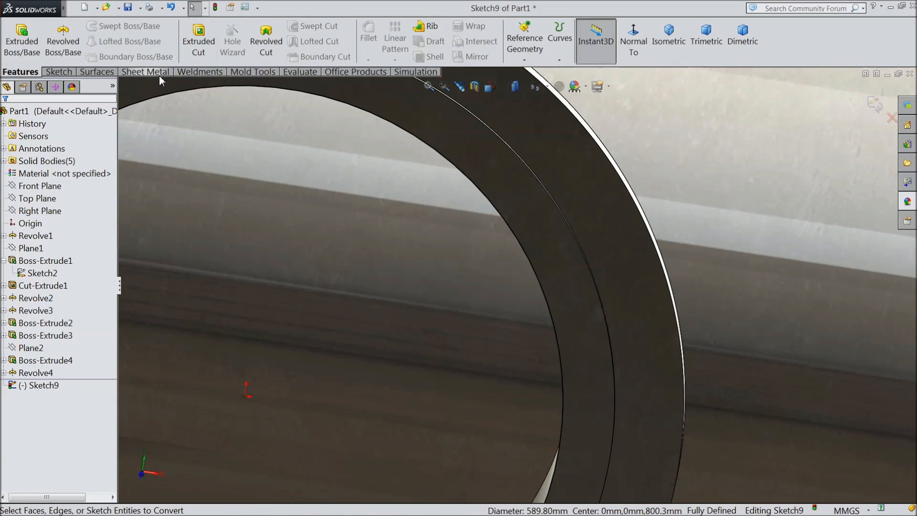
- Cut the converted circle into the tank as a blind extruded cut with a depth of 544.5 mm
left_click(199, 48)
scroll(502, 217, "up", 5)
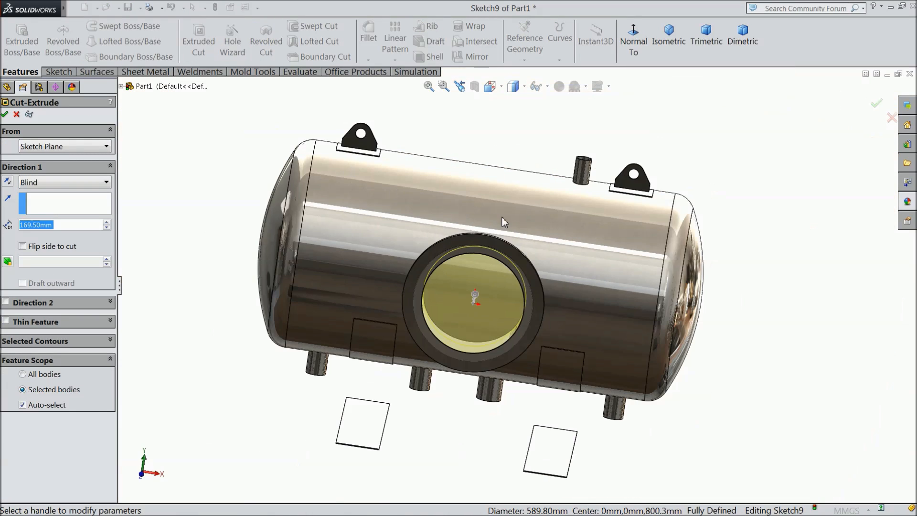
middle_click_drag(503, 217, 390, 290)
left_click_drag(397, 282, 448, 276)
middle_click_drag(448, 276, 431, 277)
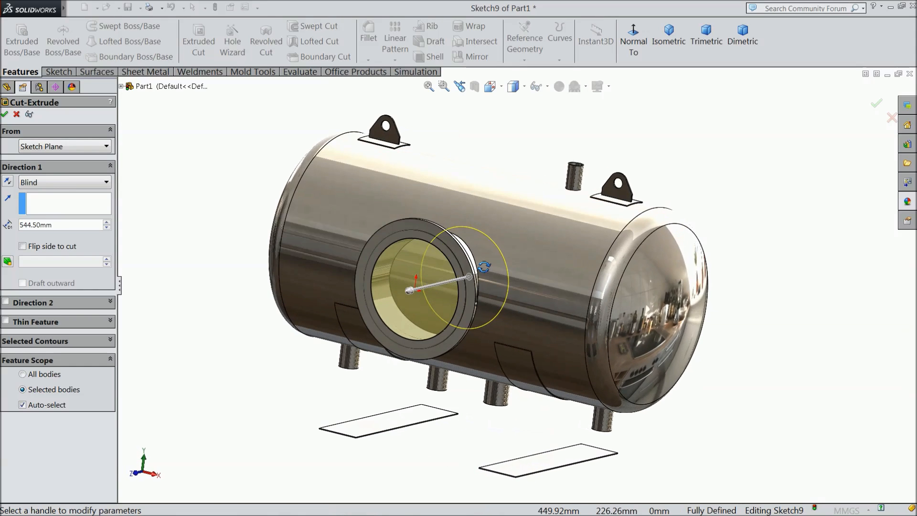
left_click(6, 114)
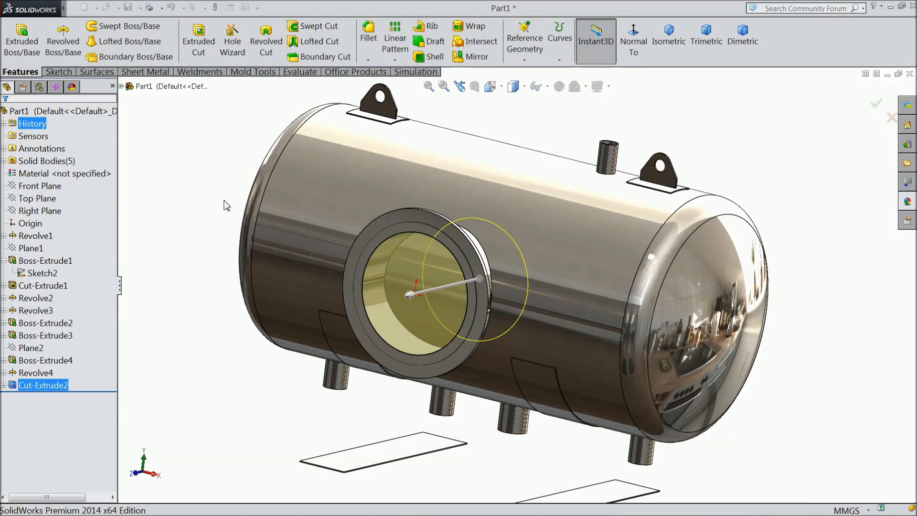
middle_click_drag(226, 205, 253, 248)
key("f")
scroll(500, 322, "down", 5)
middle_click_drag(510, 348, 507, 325)
left_click(54, 211)
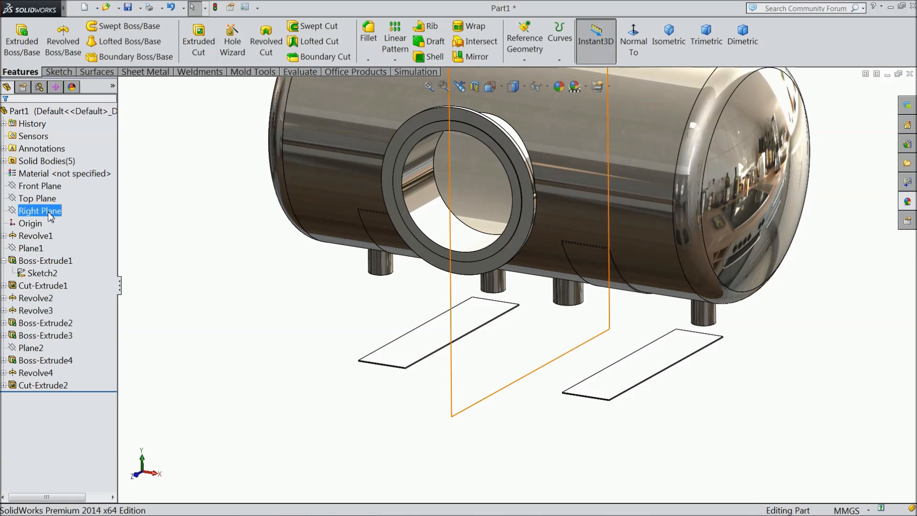
left_click(524, 43)
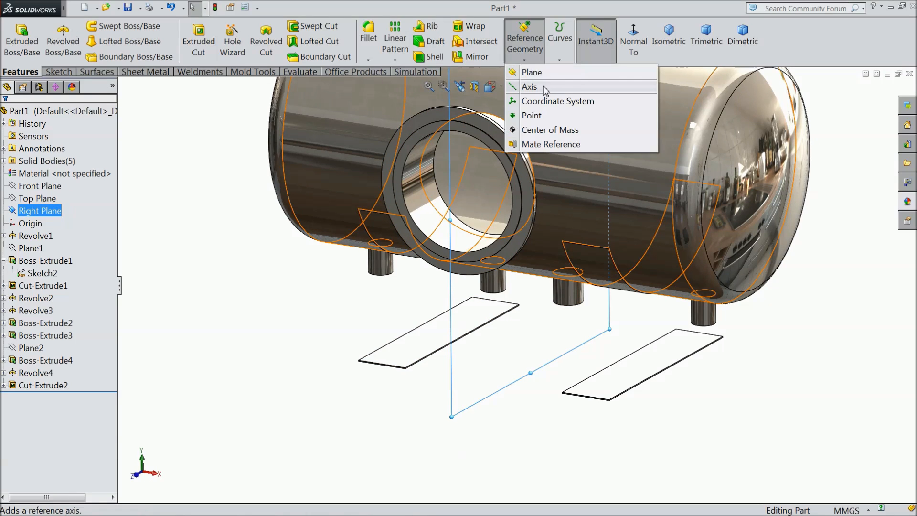
left_click(536, 73)
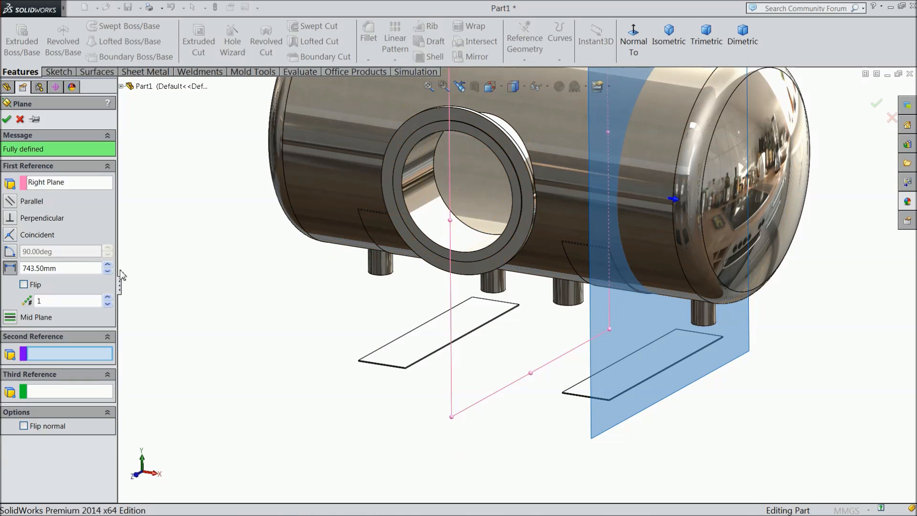
left_click(23, 285)
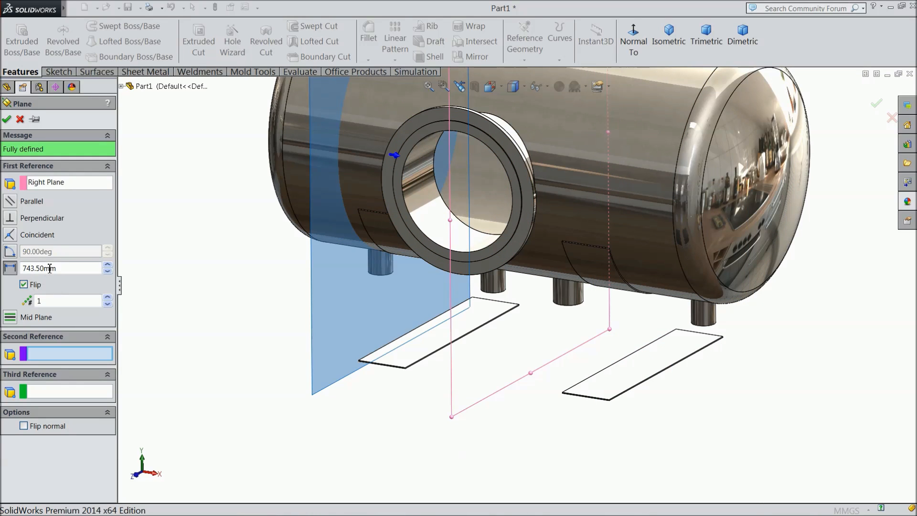
left_click_drag(57, 268, 17, 269)
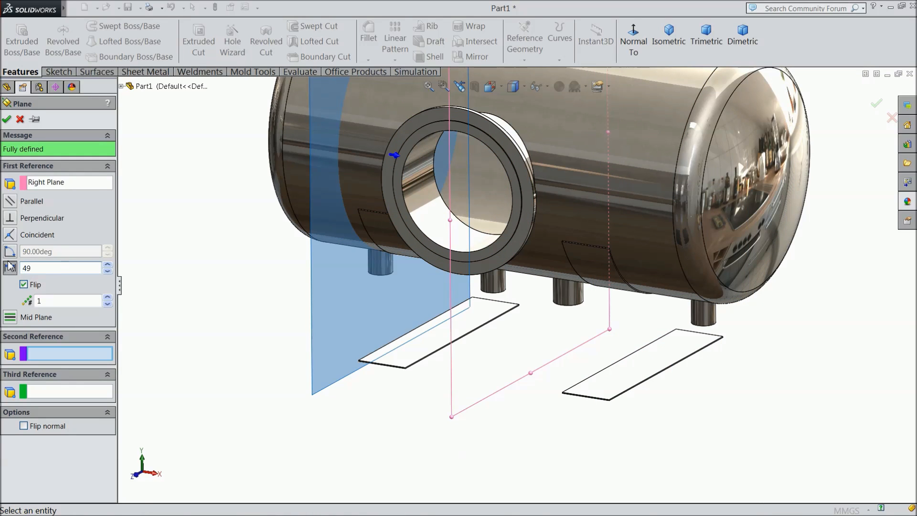
type("497")
middle_click_drag(225, 279, 256, 269)
scroll(408, 271, "down", 3)
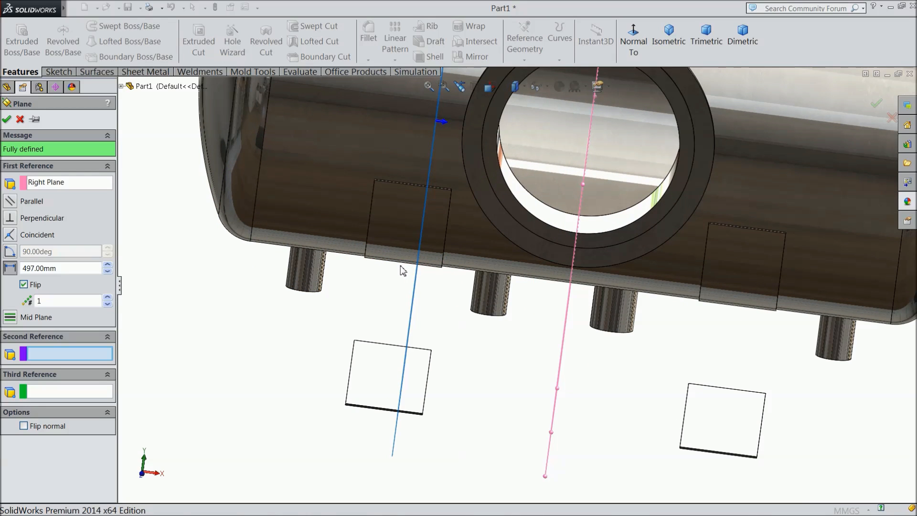
middle_click_drag(368, 282, 367, 281)
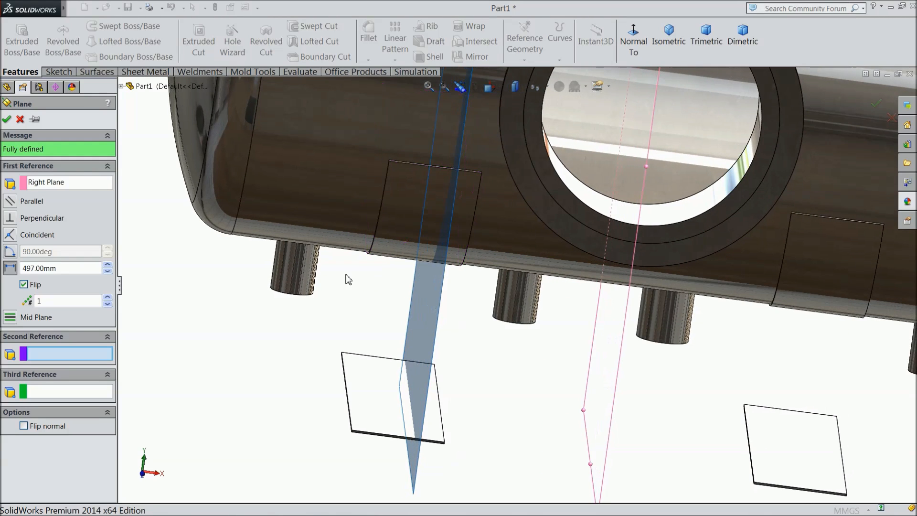
left_click(19, 119)
middle_click_drag(409, 278, 419, 293)
scroll(441, 218, "down", 3)
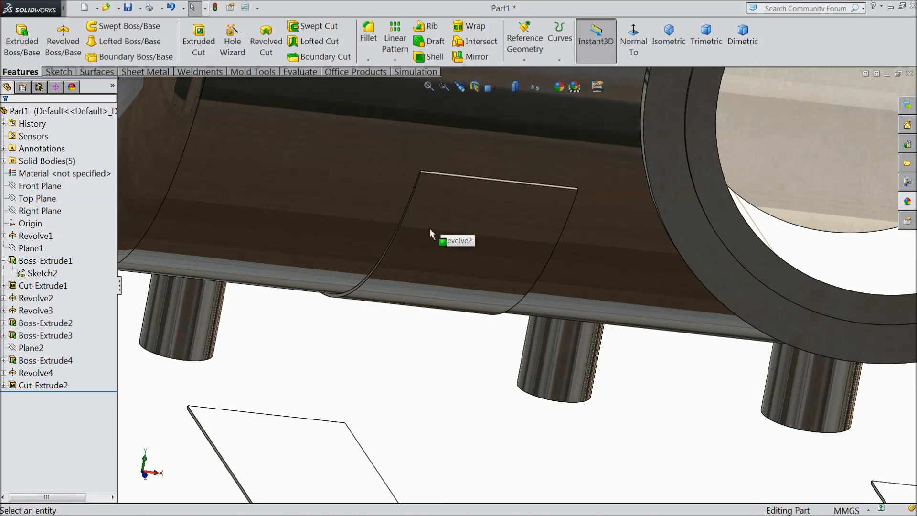
- Create a reference plane midway between the two opposite side faces of the curved support pad under the tank
scroll(432, 225, "down", 5)
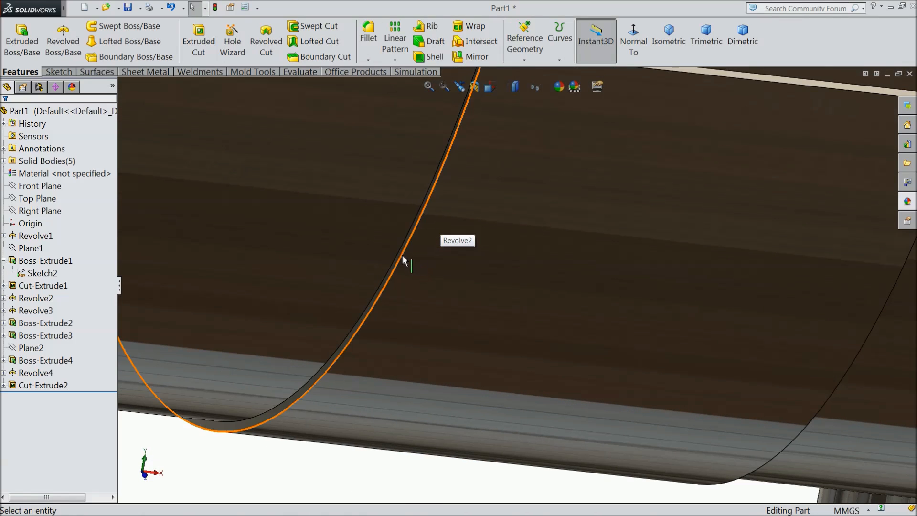
left_click(403, 260)
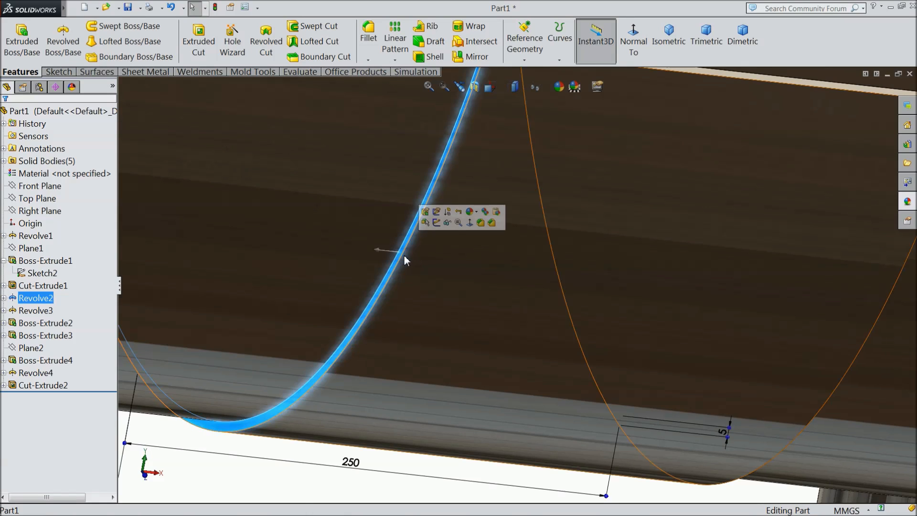
scroll(408, 269, "up", 8)
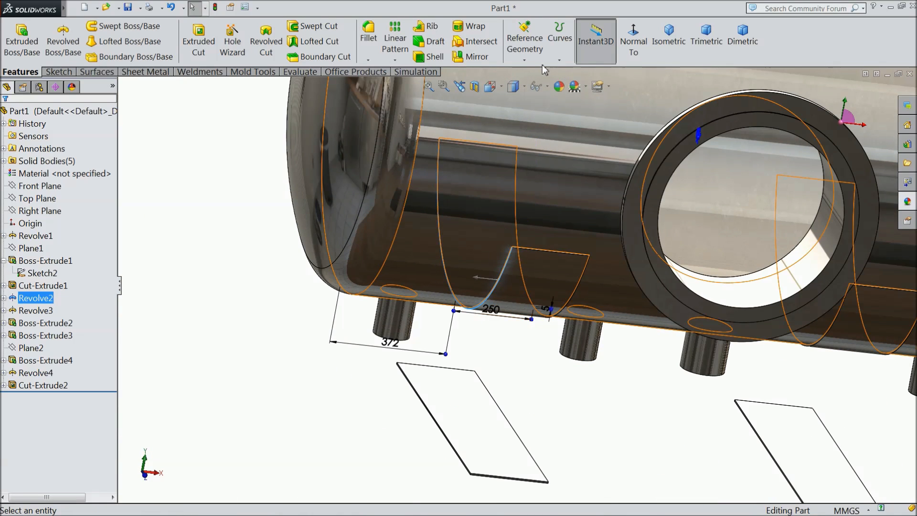
left_click(516, 59)
left_click(535, 75)
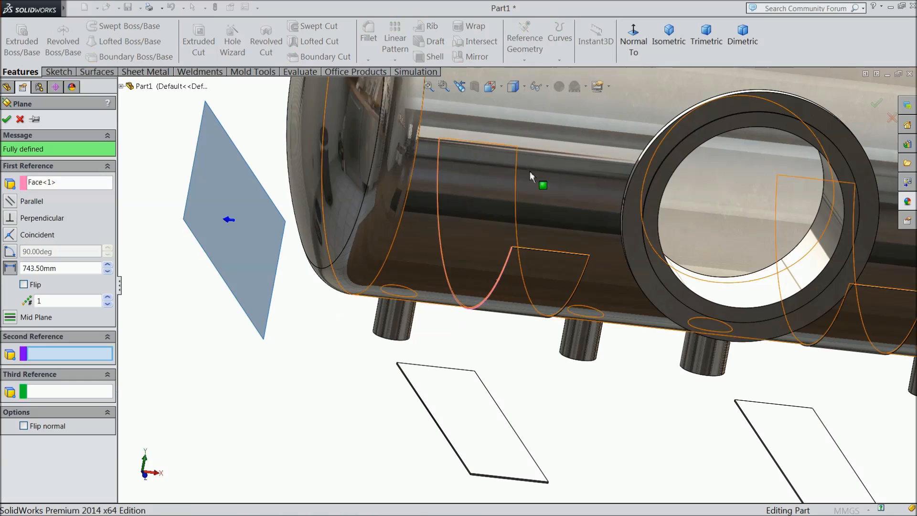
middle_click_drag(542, 354, 514, 310)
scroll(500, 276, "down", 5)
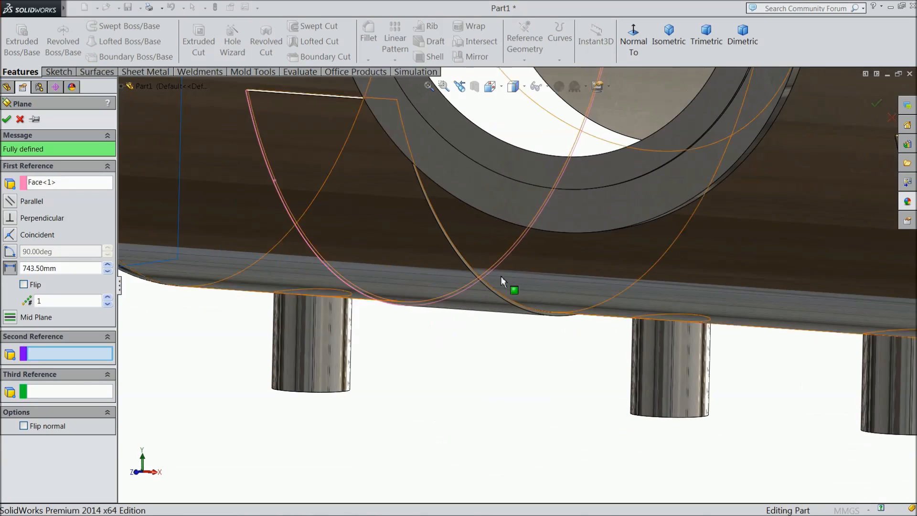
scroll(466, 301, "down", 3)
left_click(471, 299)
scroll(469, 328, "up", 3)
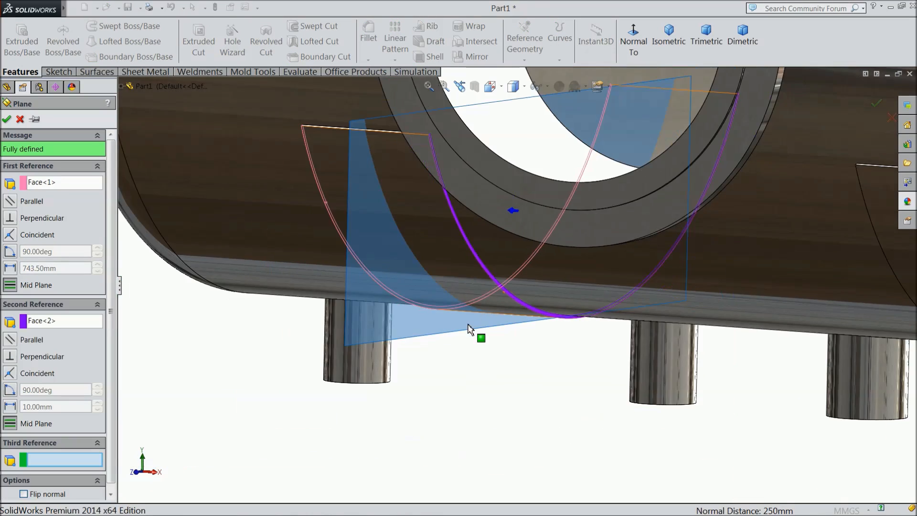
scroll(469, 326, "up", 4)
middle_click_drag(506, 334, 500, 311)
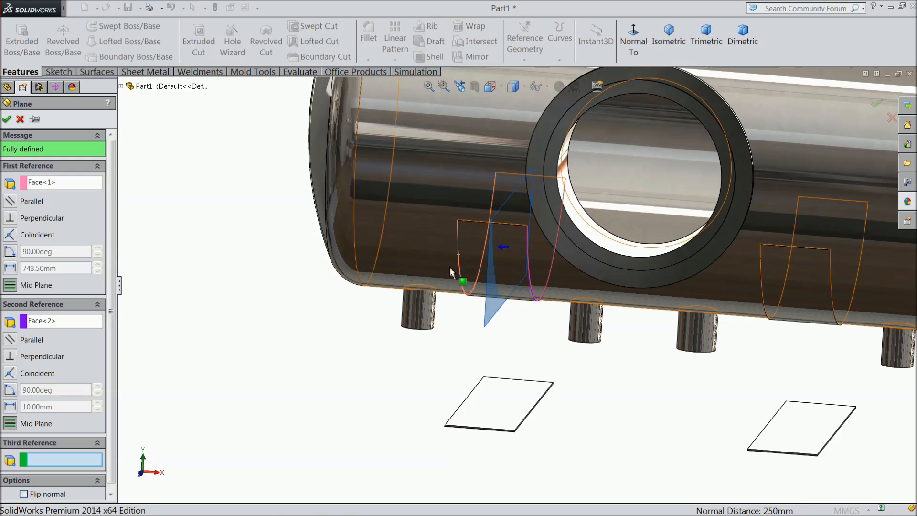
left_click(8, 119)
- Start a sketch on the new pad mid-plane and view it square-on
middle_click_drag(453, 314, 483, 326)
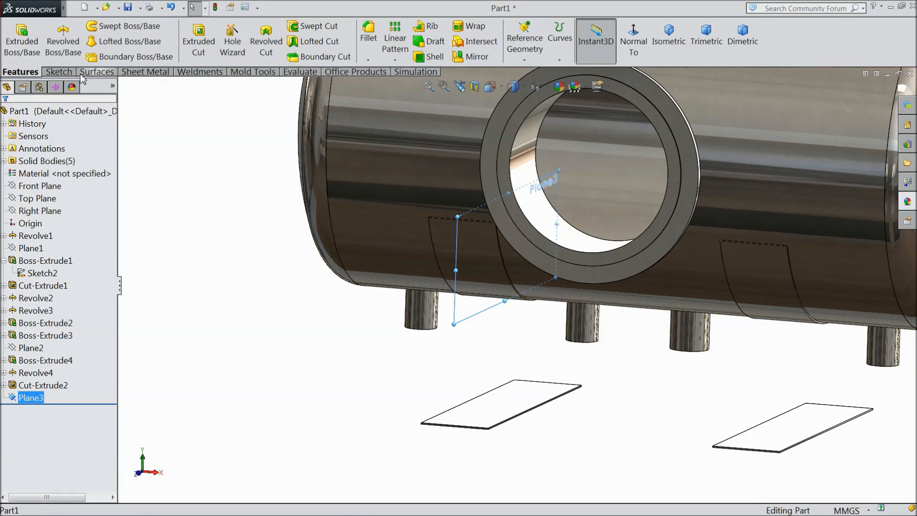
left_click(58, 71)
left_click(16, 40)
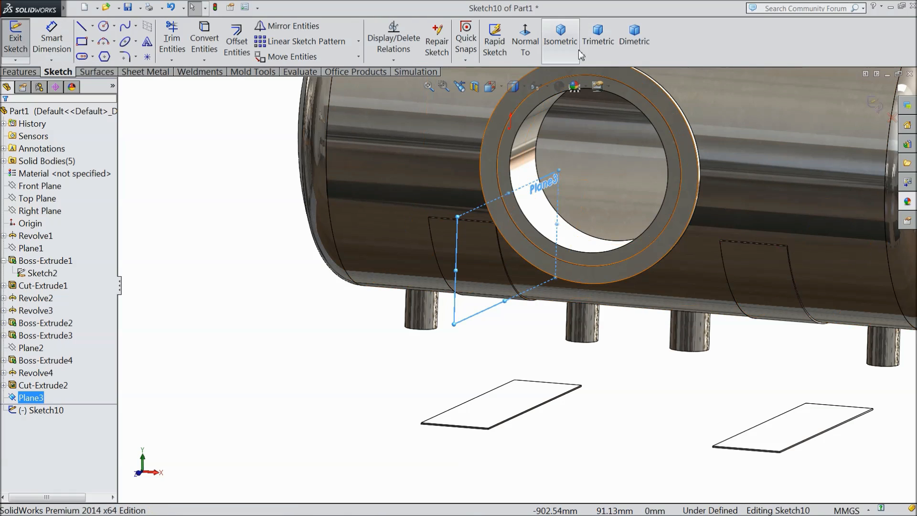
left_click(525, 43)
scroll(556, 243, "up", 2)
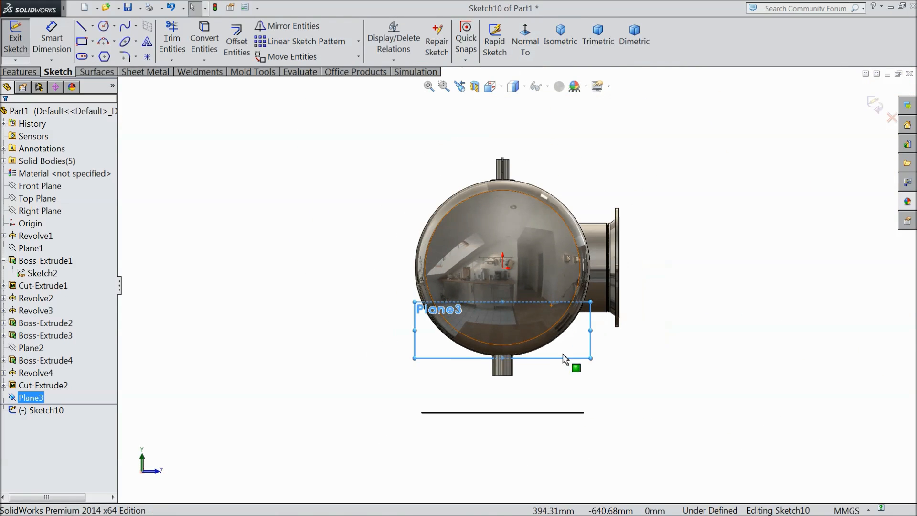
scroll(503, 393, "down", 2)
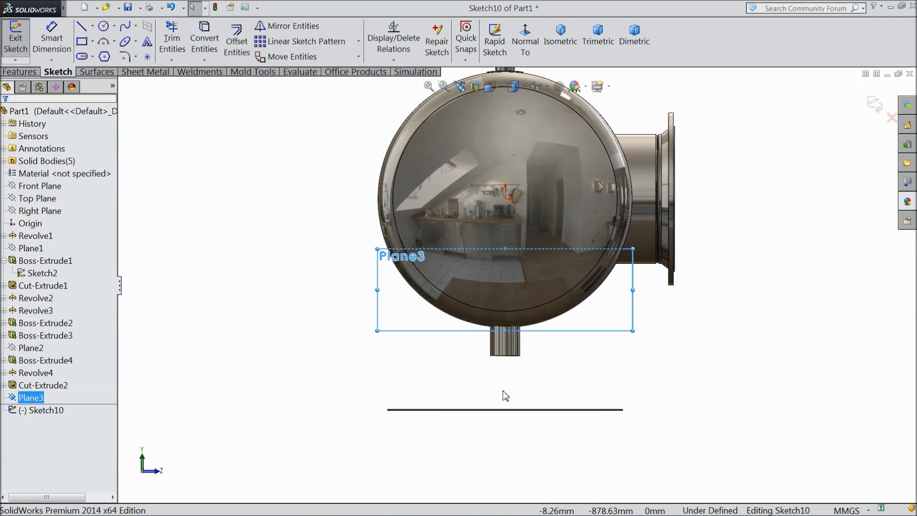
- Draw a vertical construction centerline from the origin down to the middle of the base plate
left_click(83, 28)
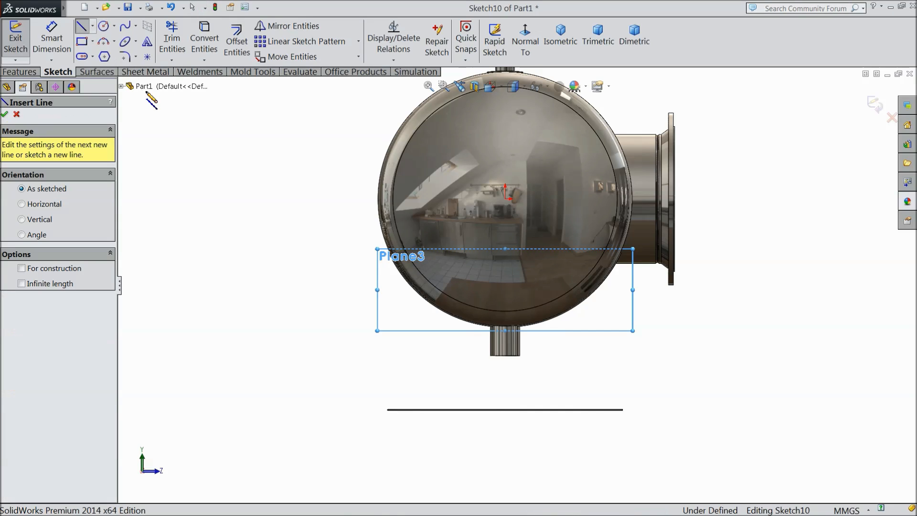
left_click(93, 26)
left_click(100, 56)
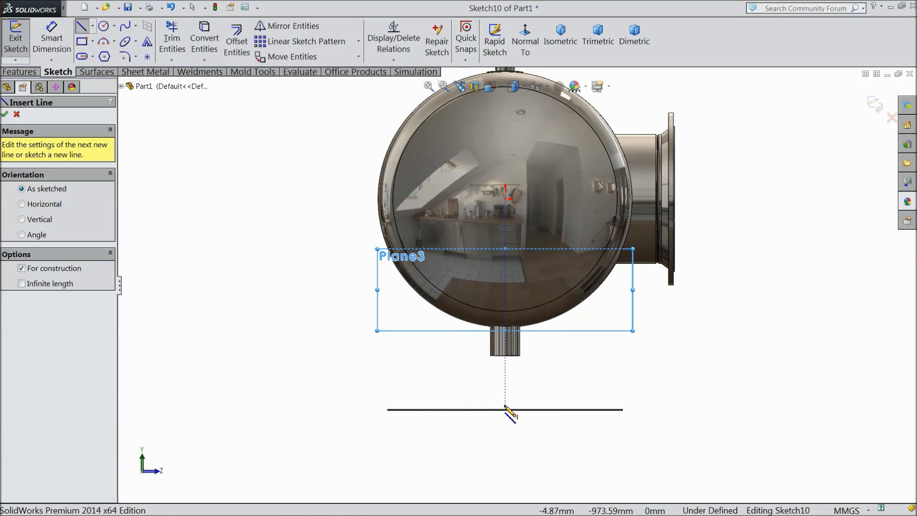
scroll(505, 408, "down", 2)
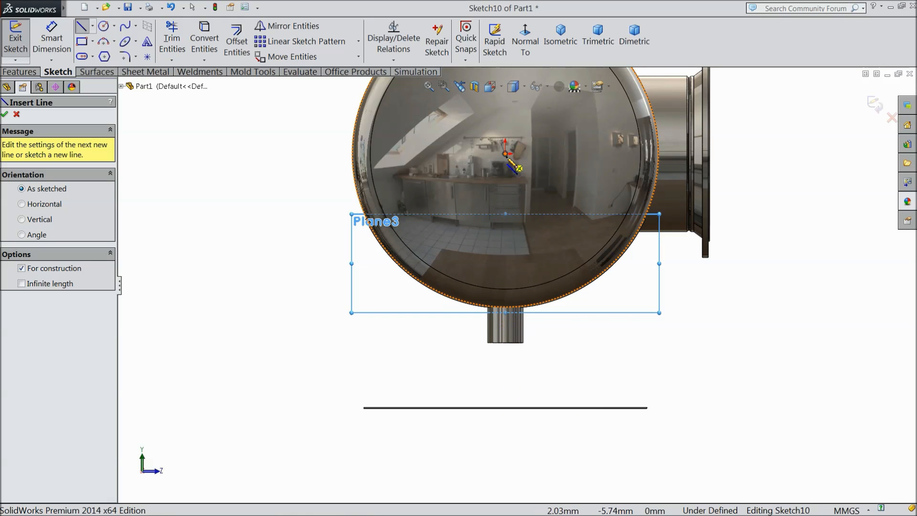
left_click(505, 198)
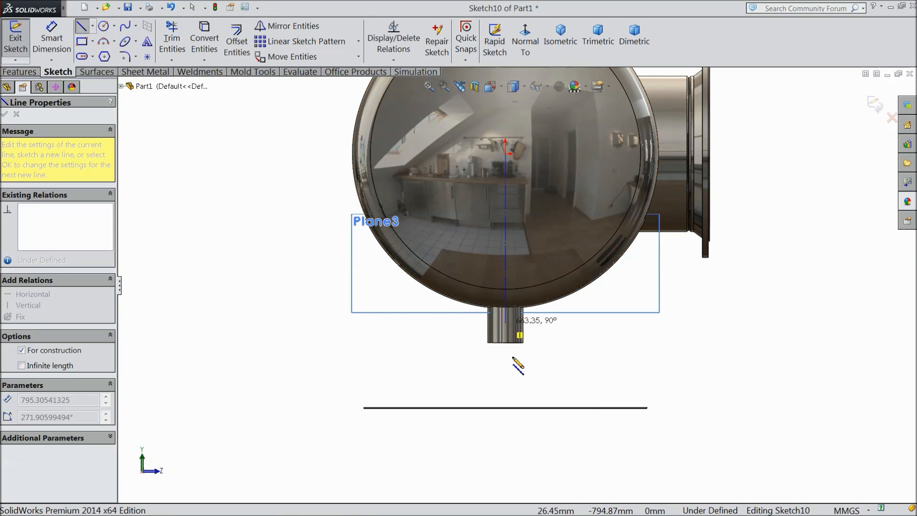
left_click(505, 408)
right_click(443, 358)
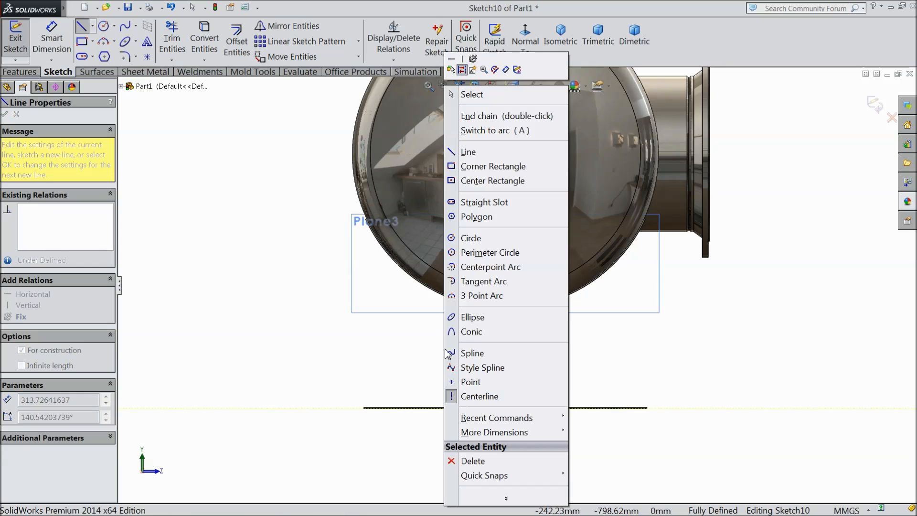
left_click(464, 97)
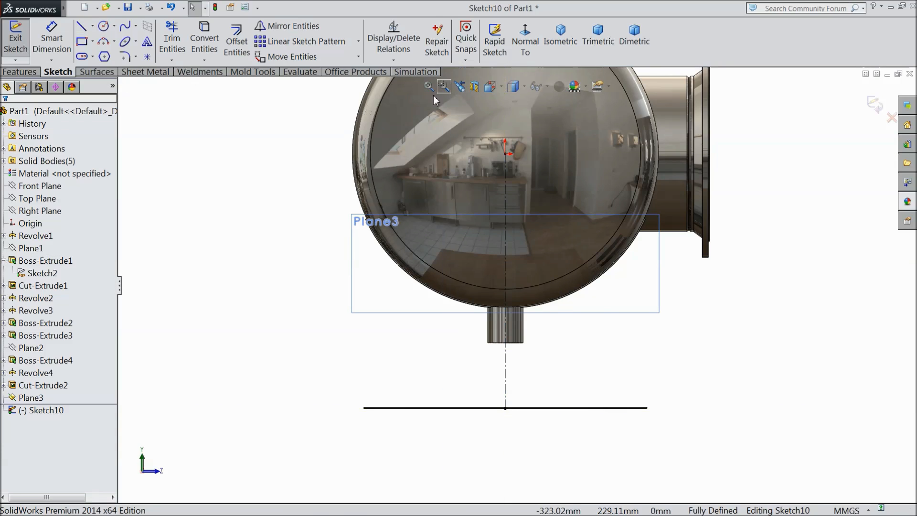
- Draw a vertical line about 559 mm up from the base plate, then a sloped line about 49 mm long to the tank's outer edge
left_click(82, 26)
scroll(425, 419, "down", 1)
scroll(388, 398, "down", 1)
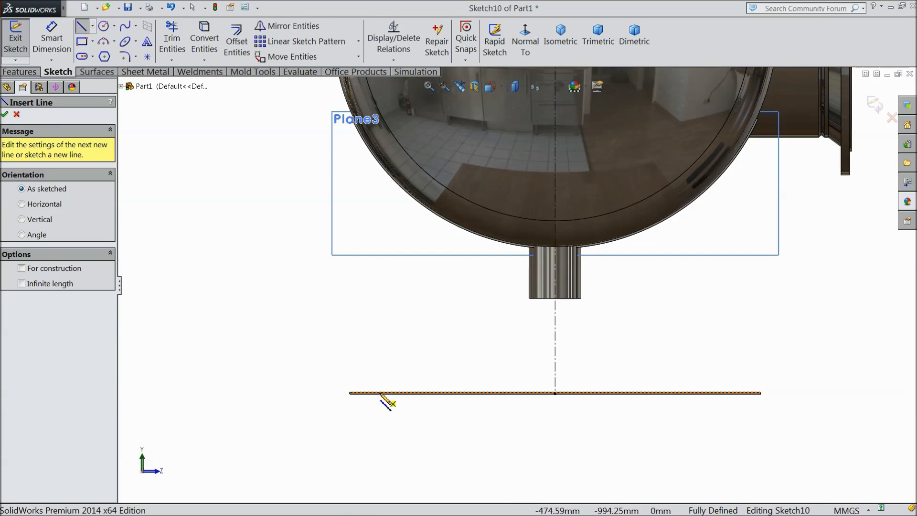
scroll(382, 392, "down", 3)
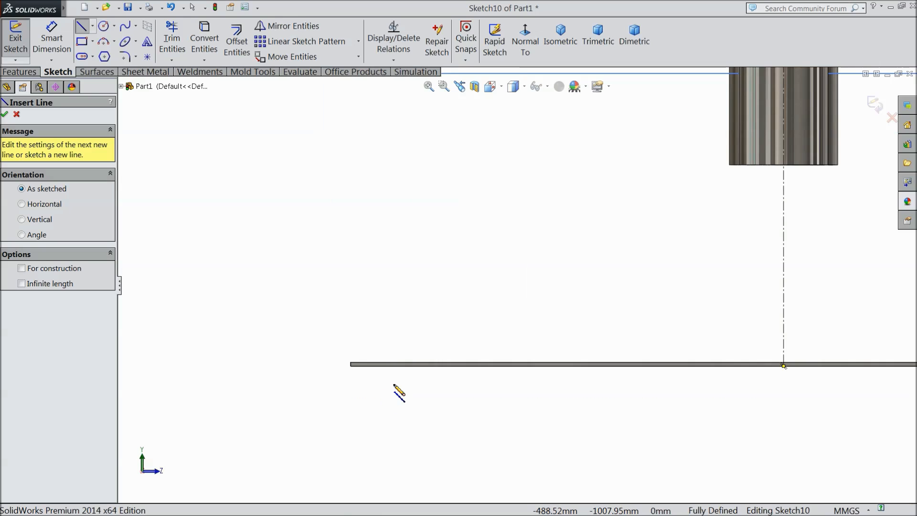
left_click(404, 364)
scroll(408, 335, "up", 3)
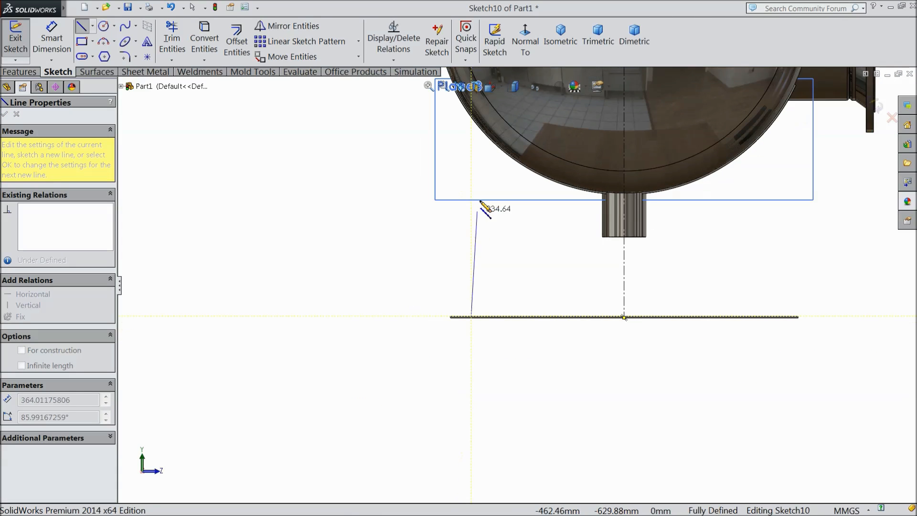
left_click(472, 140)
scroll(478, 148, "down", 5)
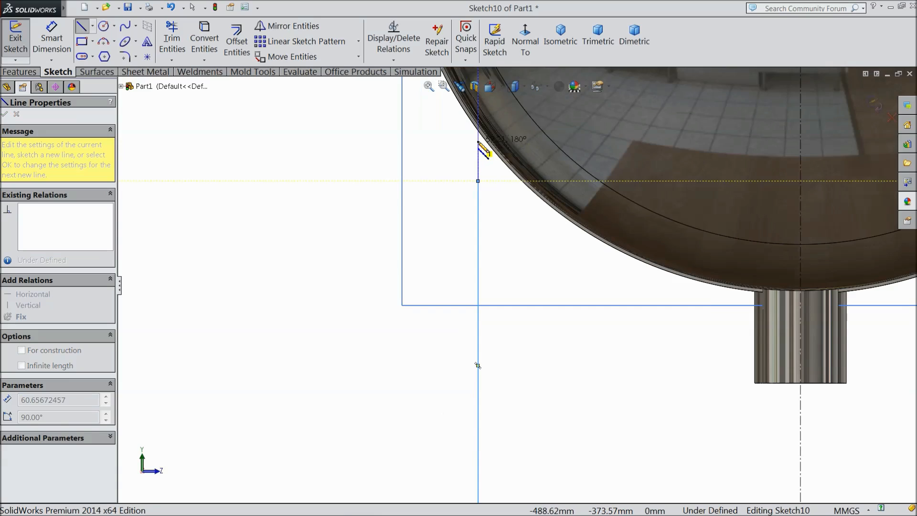
left_click(529, 197)
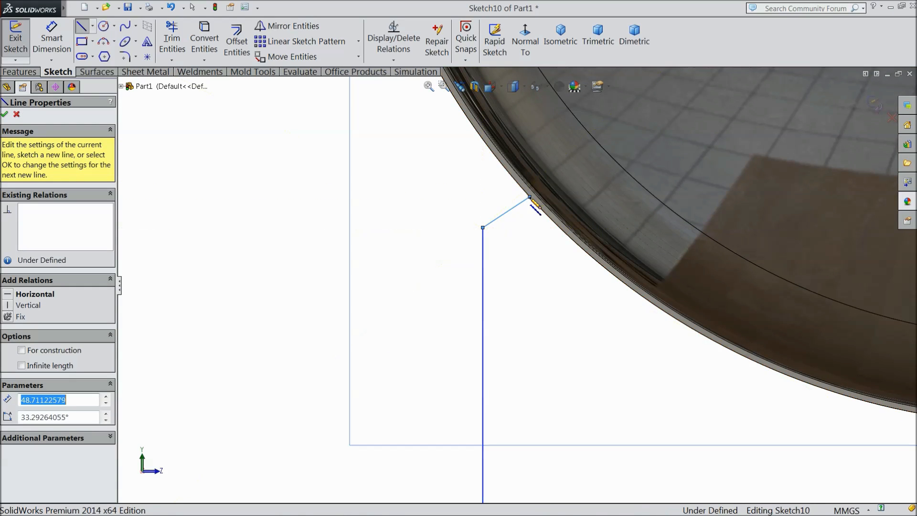
right_click(406, 188)
left_click(440, 97)
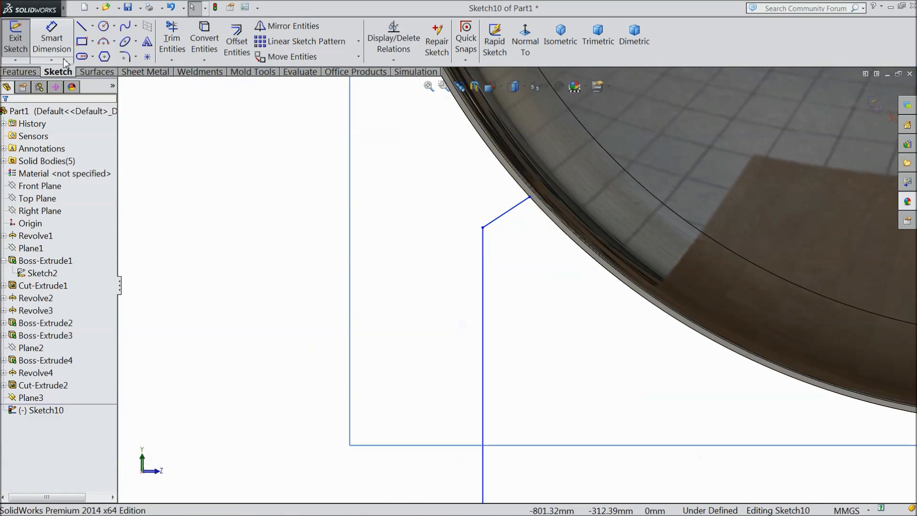
- Dimension the horizontal distance from the base plate's end to the vertical leg line
left_click(52, 38)
scroll(319, 261, "up", 3)
scroll(532, 420, "up", 2)
scroll(501, 436, "down", 6)
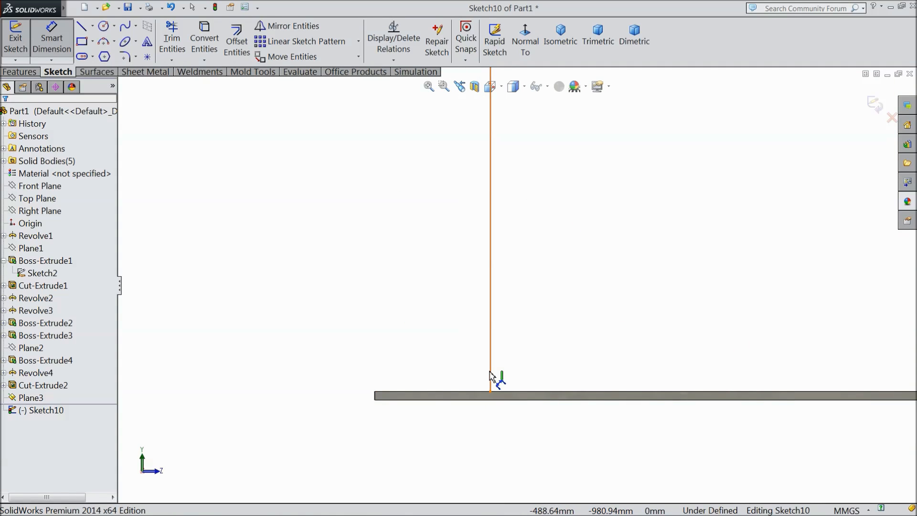
left_click(491, 375)
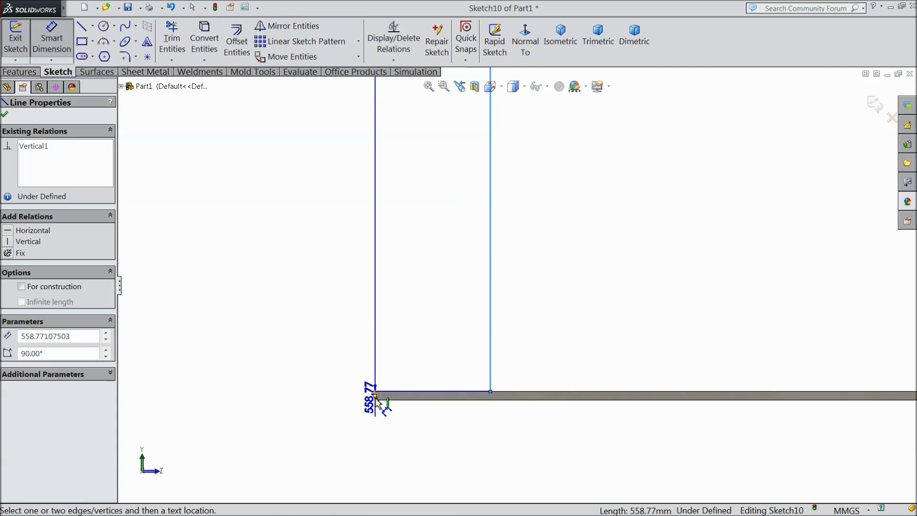
left_click(375, 396)
left_click(416, 336)
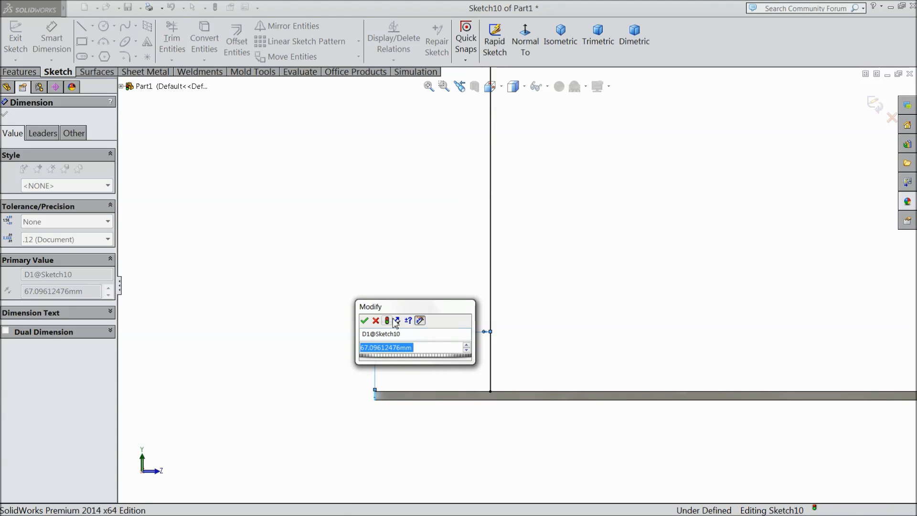
left_click(376, 320)
scroll(373, 334, "up", 5)
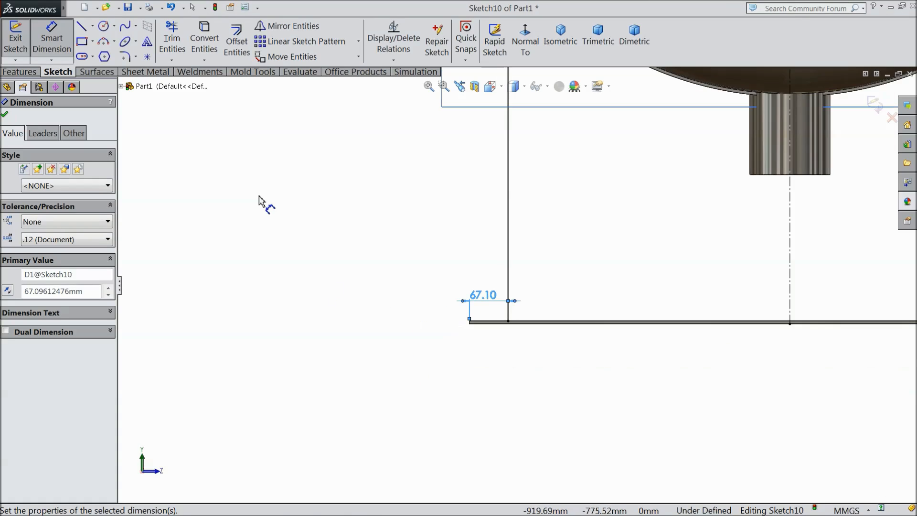
- Mirror the vertical leg line and the short sloped line about the vertical centerline
left_click(292, 26)
scroll(548, 250, "up", 4)
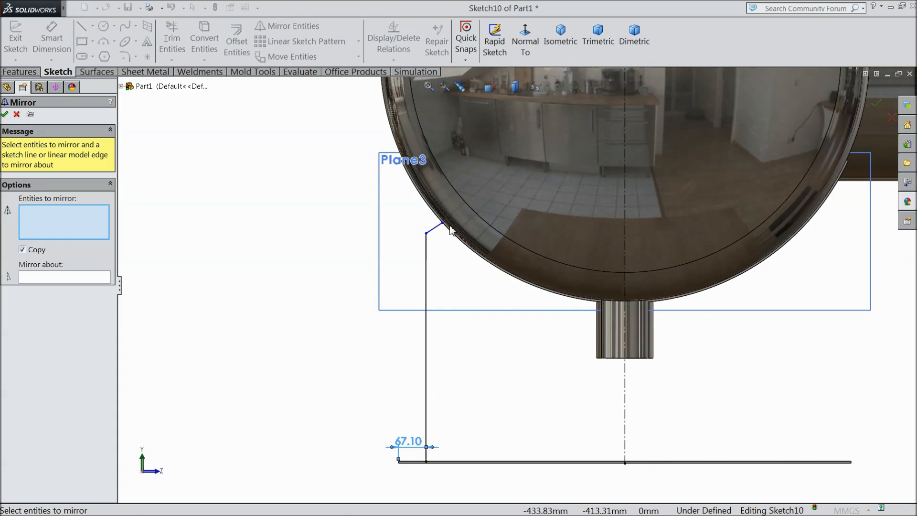
left_click(439, 230)
left_click(426, 269)
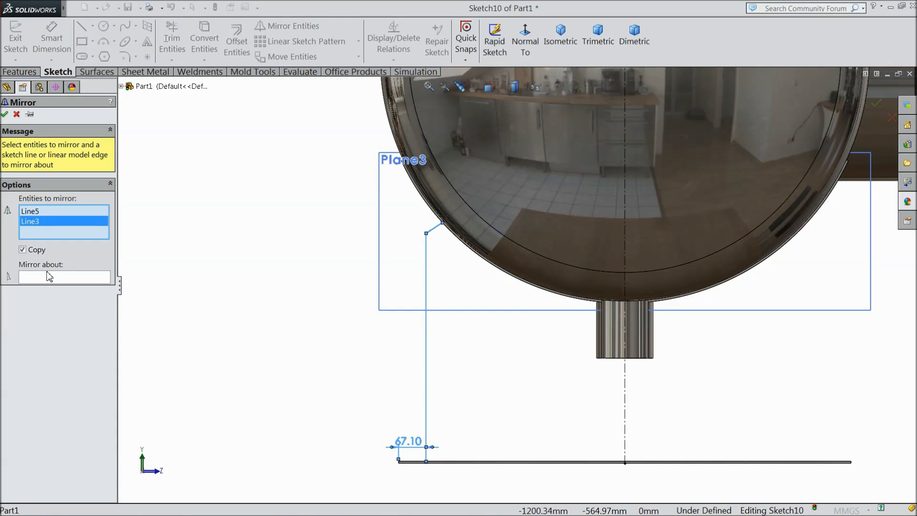
left_click(626, 381)
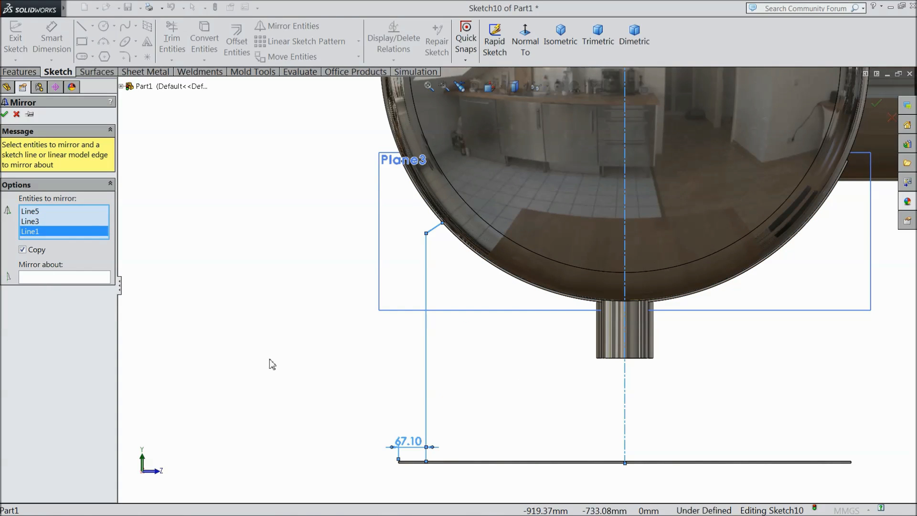
left_click(57, 278)
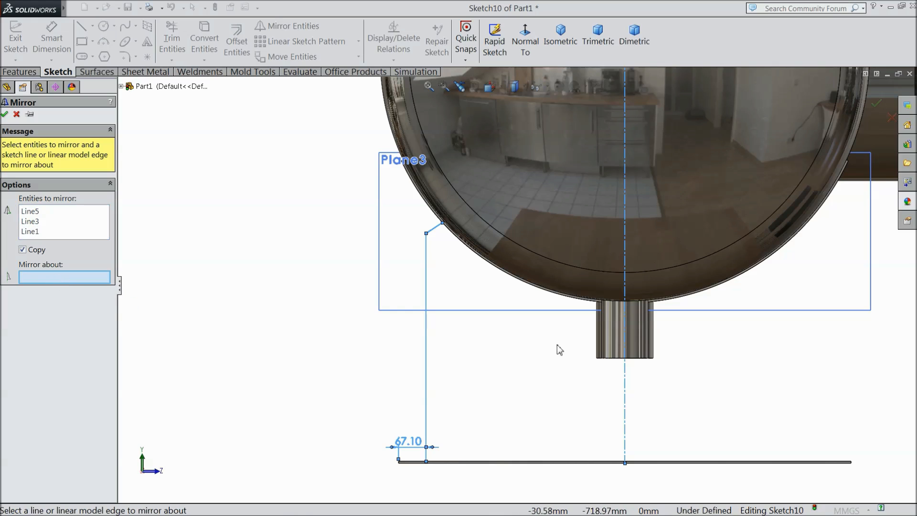
left_click(625, 381)
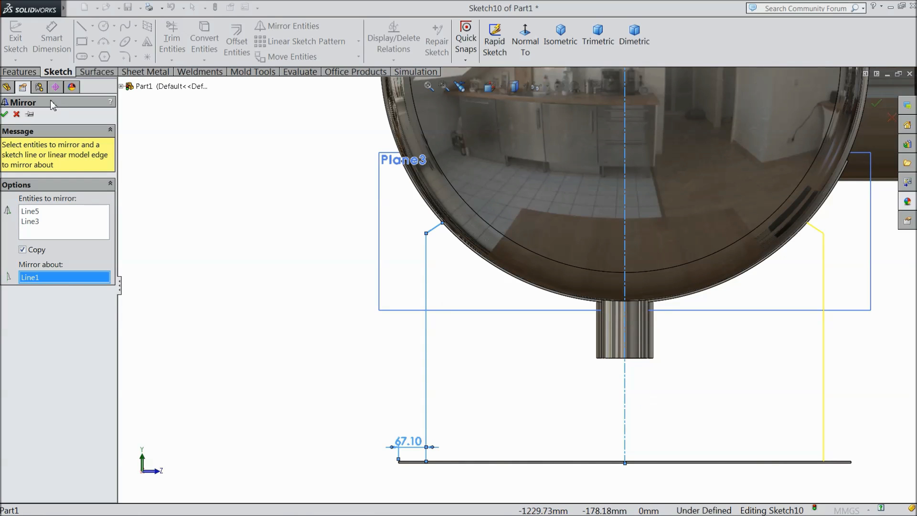
left_click(5, 115)
- Draw a horizontal line about 976 mm long along the base plate, joining the lower ends of the two vertical lines
left_click(82, 26)
scroll(495, 323, "up", 1)
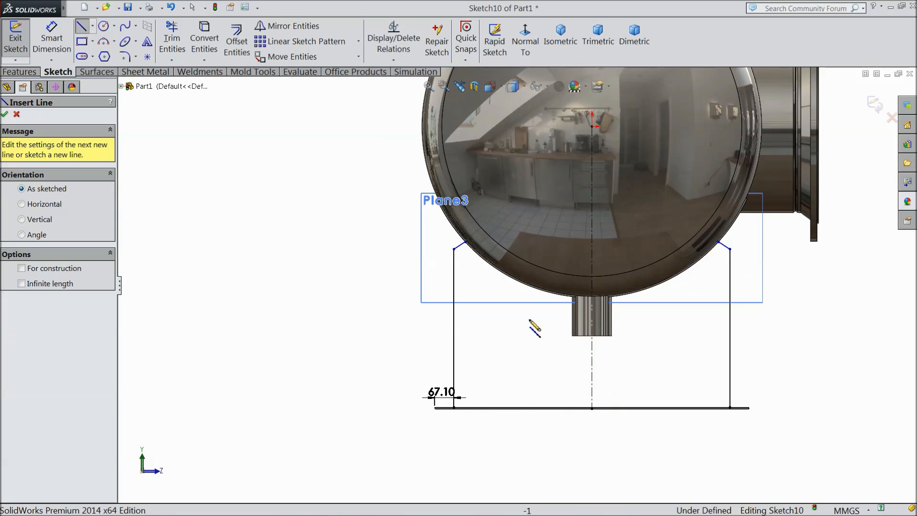
scroll(489, 410, "down", 3)
left_click(261, 383)
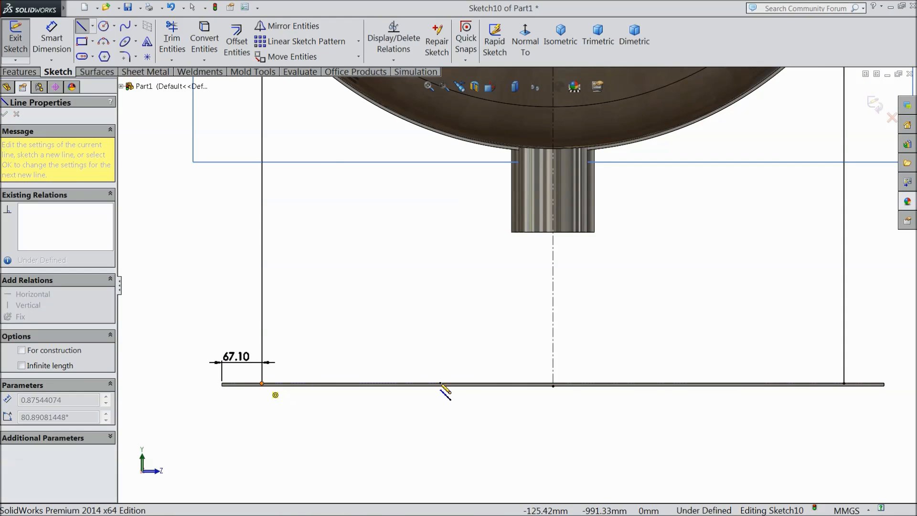
left_click(845, 384)
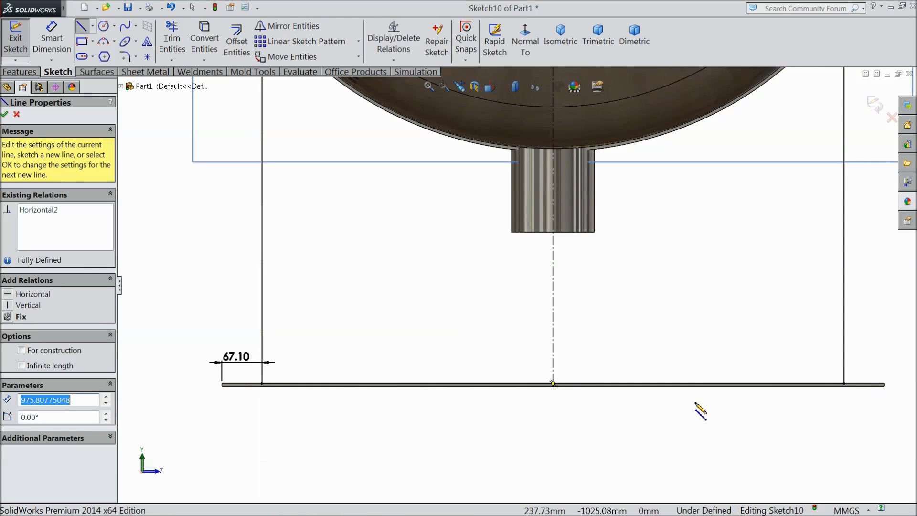
- Add a driven length dimension to the horizontal line along the base plate
left_click(5, 115)
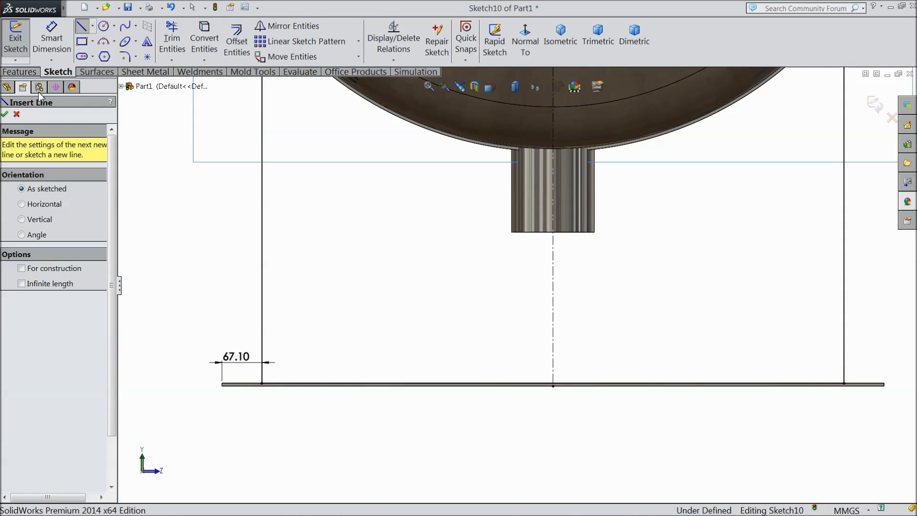
left_click(52, 38)
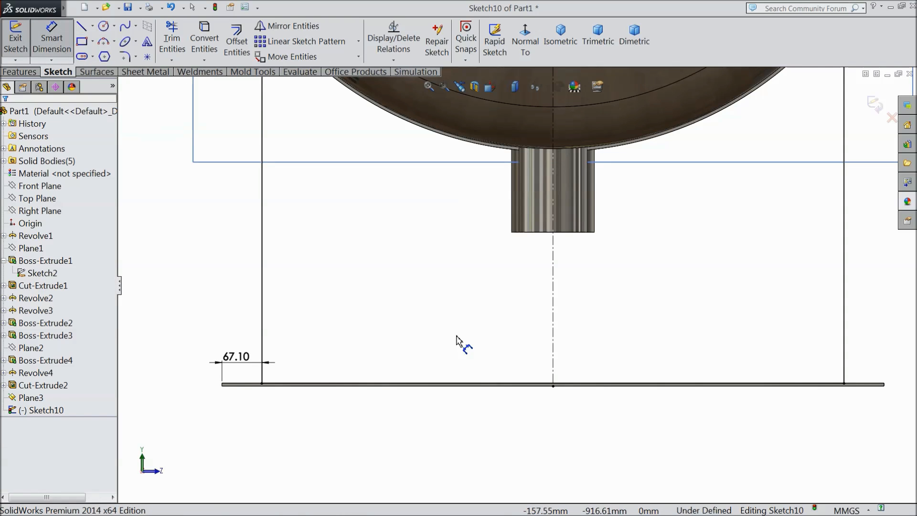
left_click(509, 384)
left_click(544, 428)
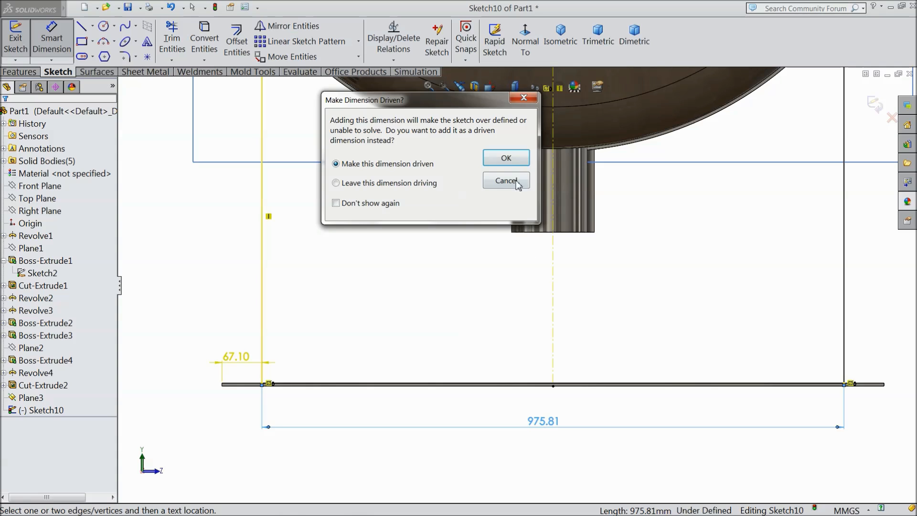
left_click(507, 157)
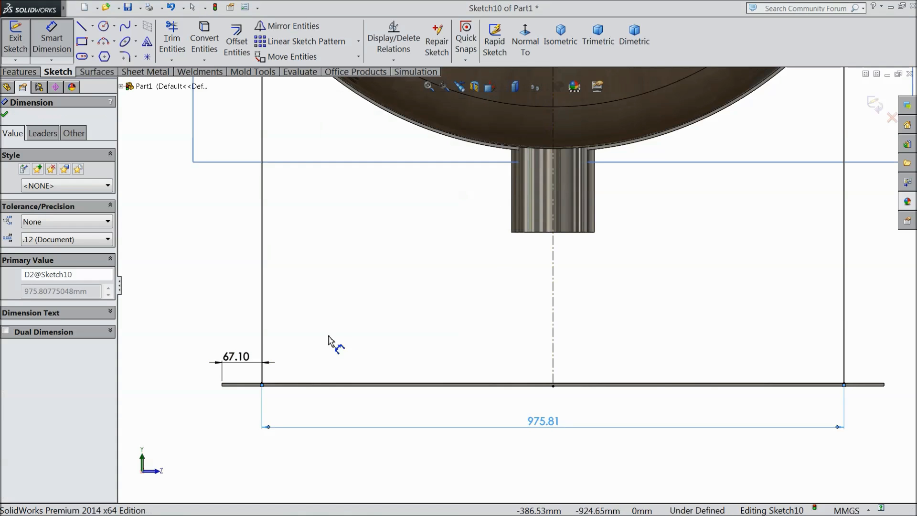
- Delete the horizontal dimension between the base plate's end and the left vertical leg line
scroll(279, 377, "down", 4)
left_click(283, 295)
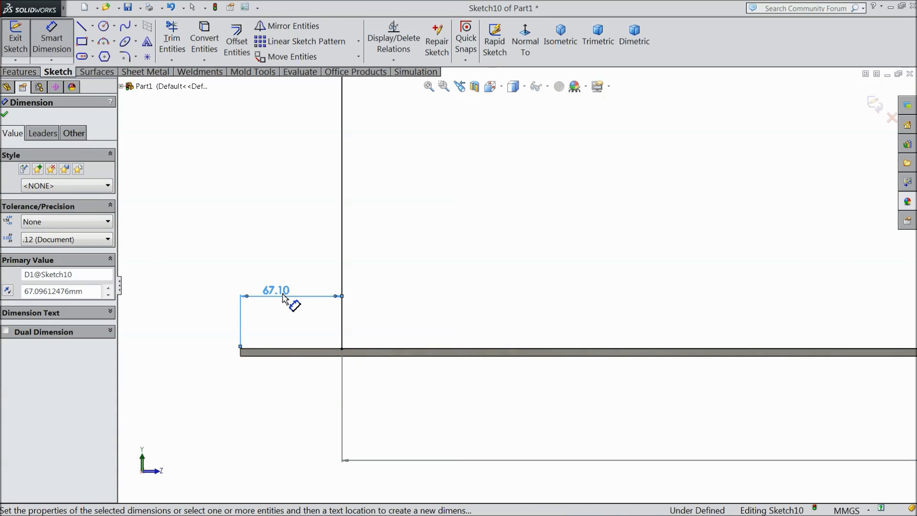
key("Escape")
- Try to edit the driven length dimension beneath the base plate
scroll(395, 344, "up", 6)
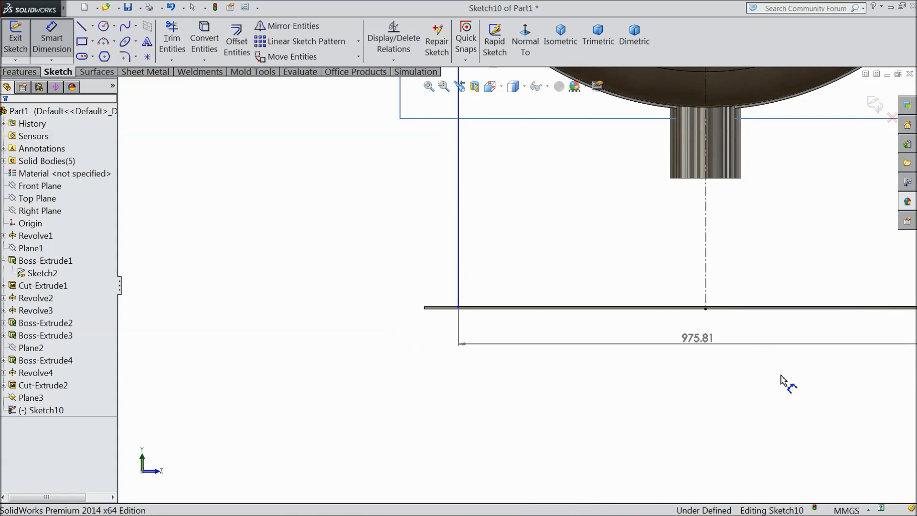
scroll(750, 352, "down", 3)
double_click(509, 359)
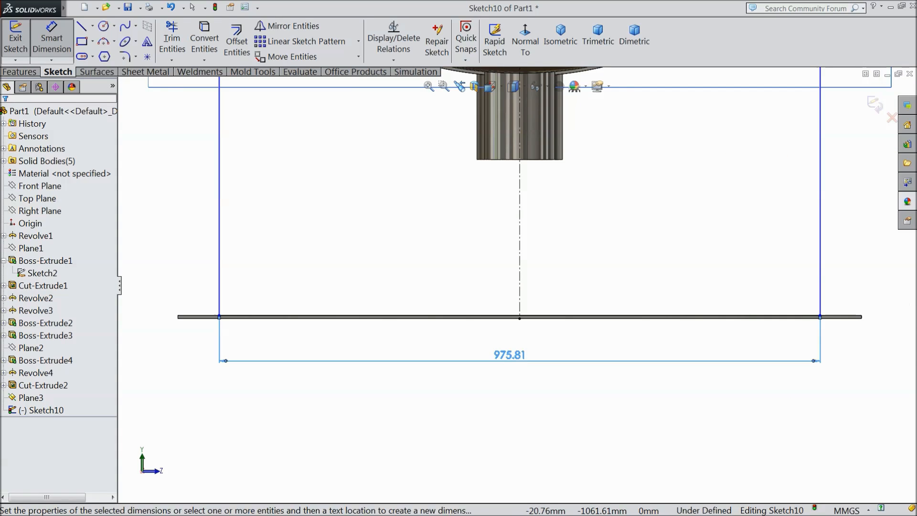
left_click(551, 270)
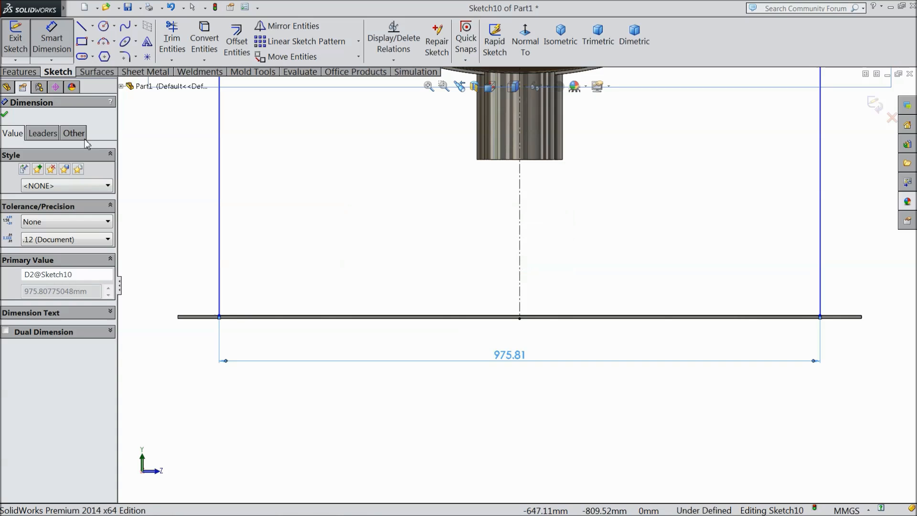
scroll(296, 363, "down", 1)
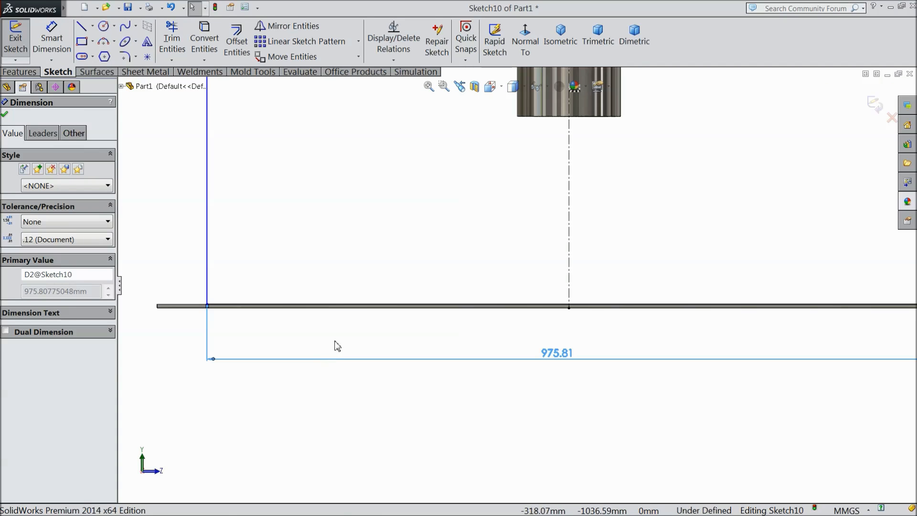
key("Escape")
- Remove the relations that tie the left leg line's lower end to the base plate edge
scroll(287, 313, "down", 8)
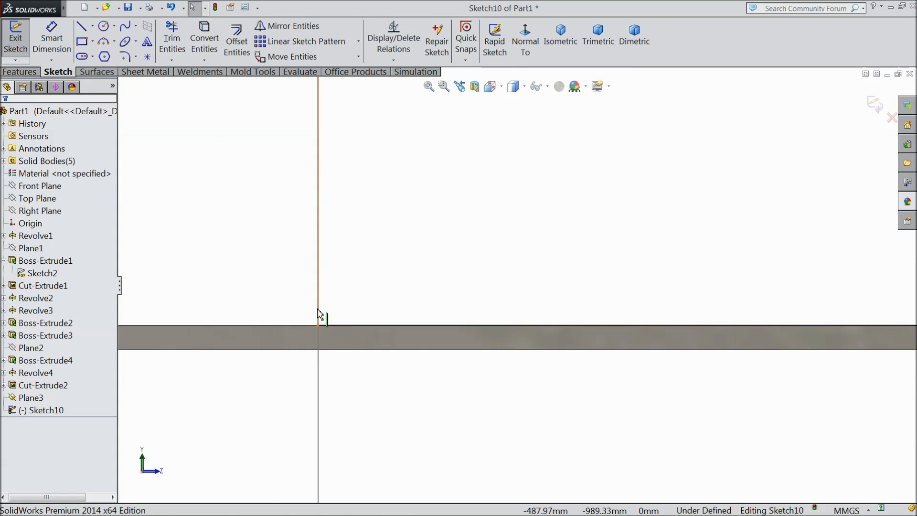
left_click(318, 325)
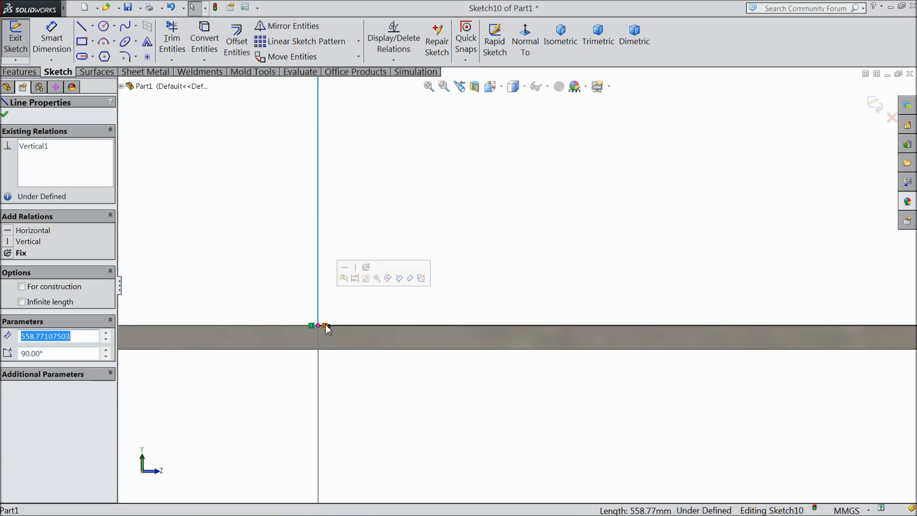
key("Escape")
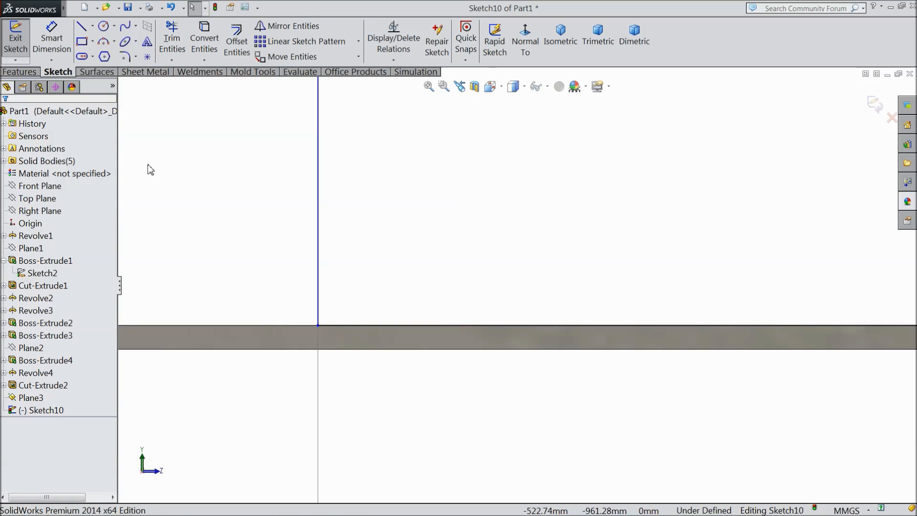
scroll(149, 167, "up", 10)
double_click(847, 347)
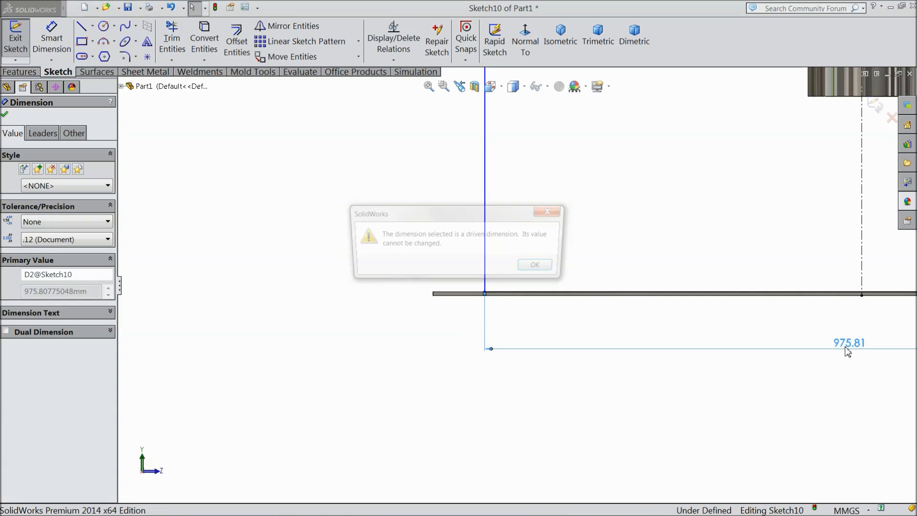
left_click(541, 267)
scroll(487, 301, "down", 6)
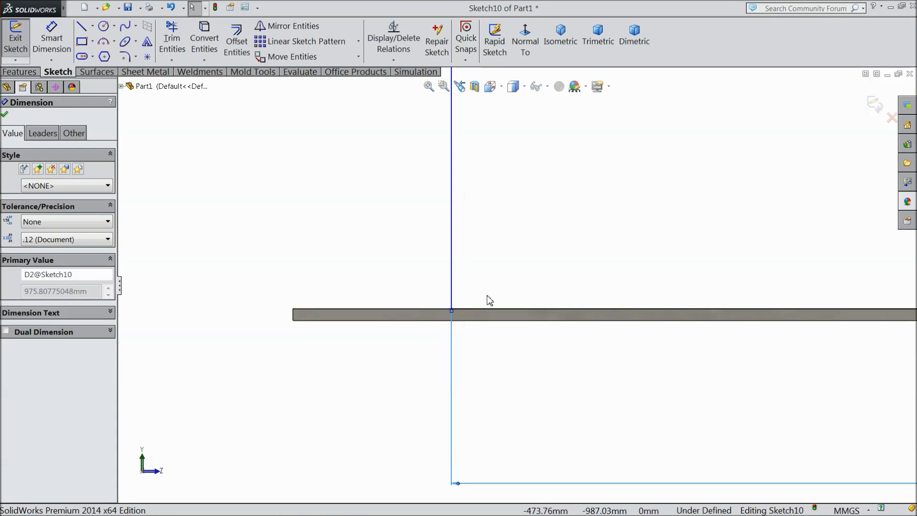
left_click(423, 319)
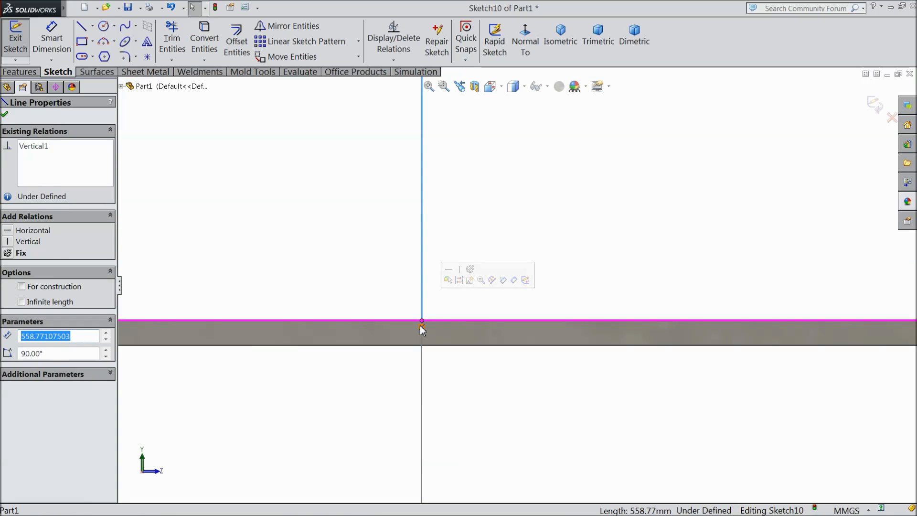
left_click(423, 328)
scroll(425, 342, "up", 6)
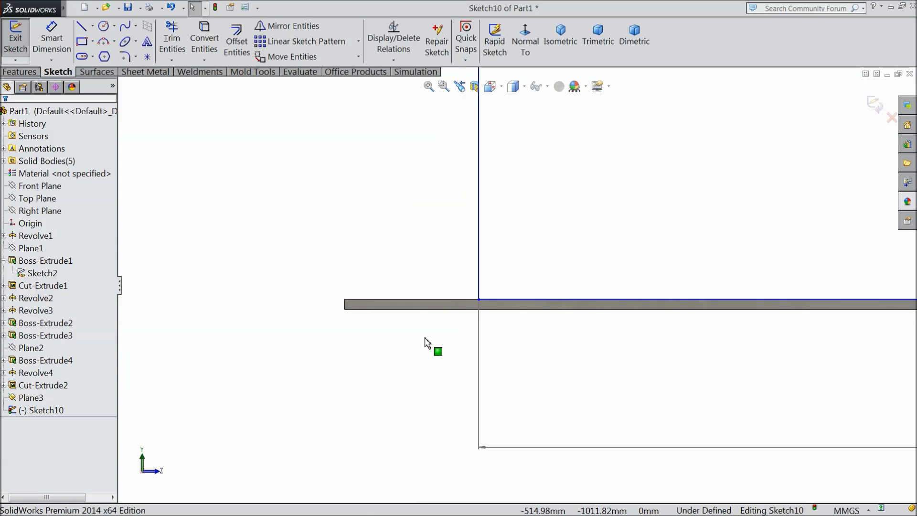
- Try again to change the driven dimension between the two leg lines
scroll(745, 197, "down", 4)
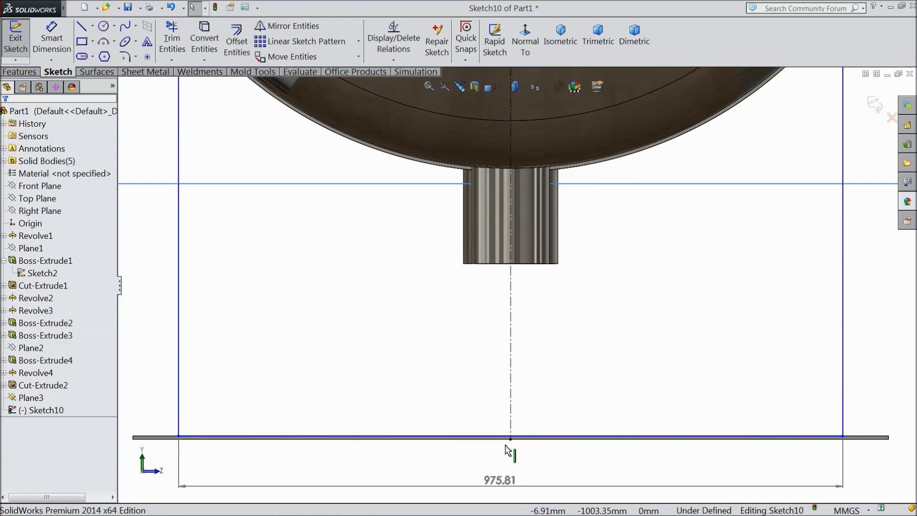
scroll(506, 463, "up", 3)
double_click(513, 403)
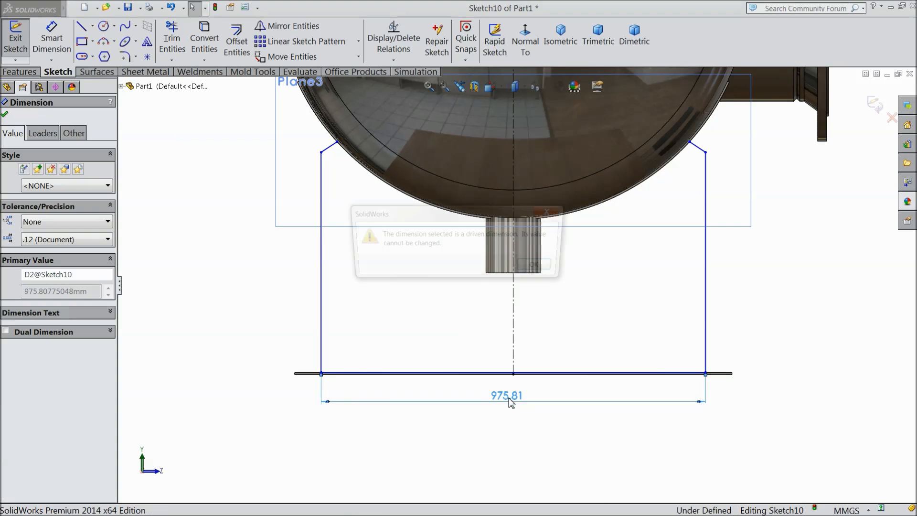
left_click(541, 267)
- Delete the two short sloped lines connecting the vertical leg lines to the tank's outer edge
scroll(377, 176, "down", 6)
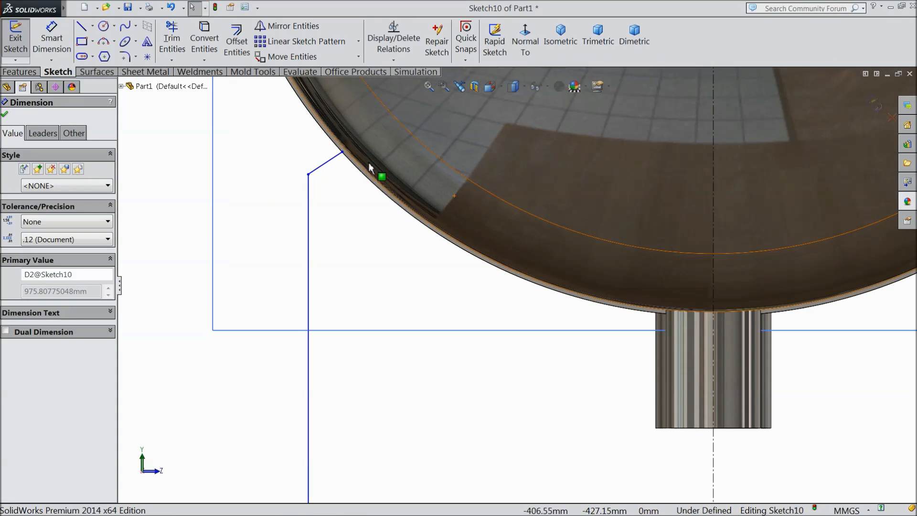
left_click(351, 196)
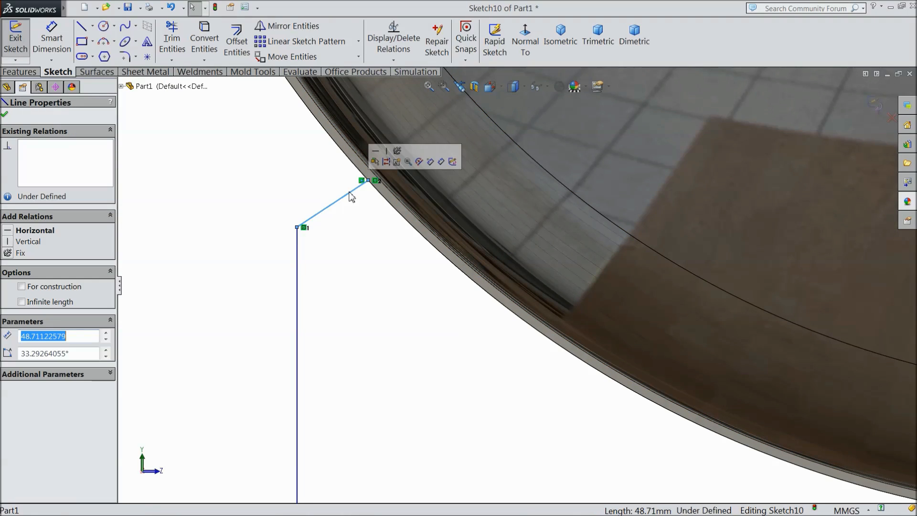
key("Delete")
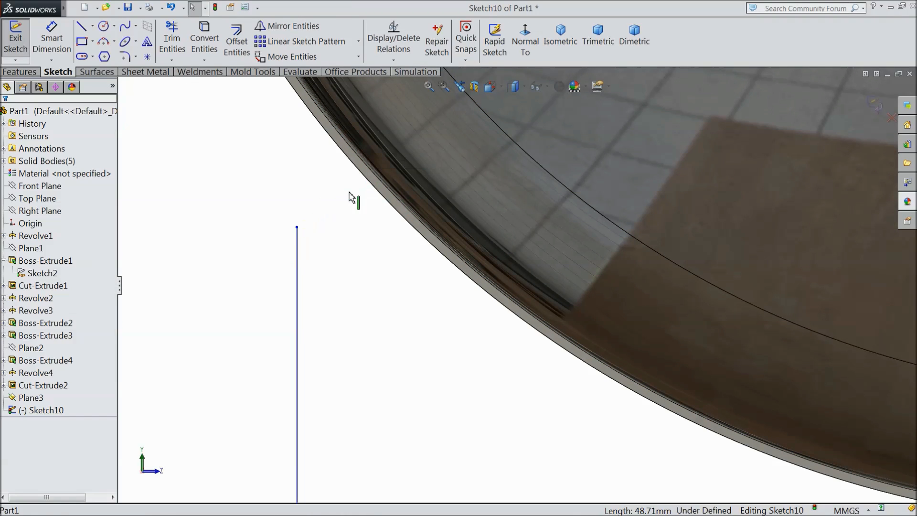
scroll(313, 235, "up", 5)
scroll(631, 289, "down", 4)
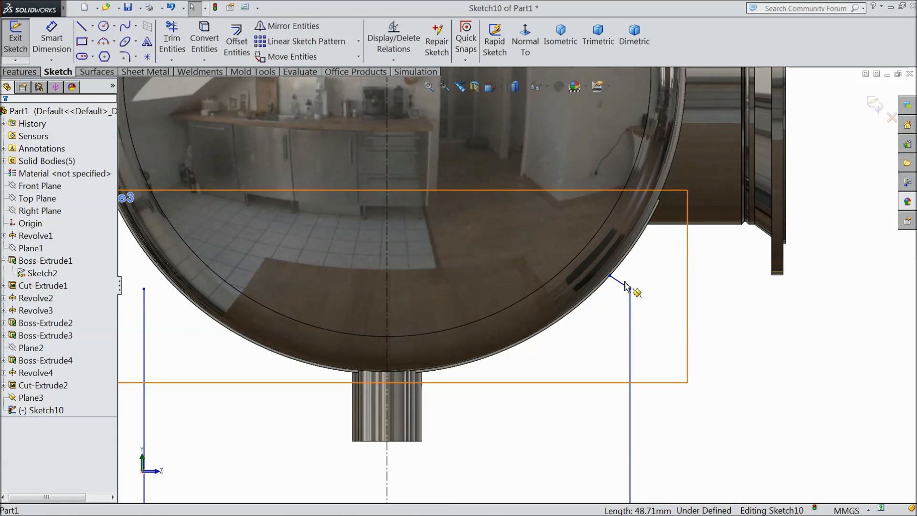
left_click(623, 290)
key("Delete")
- Delete the driven length dimension of the horizontal line along the base plate
scroll(592, 317, "up", 3)
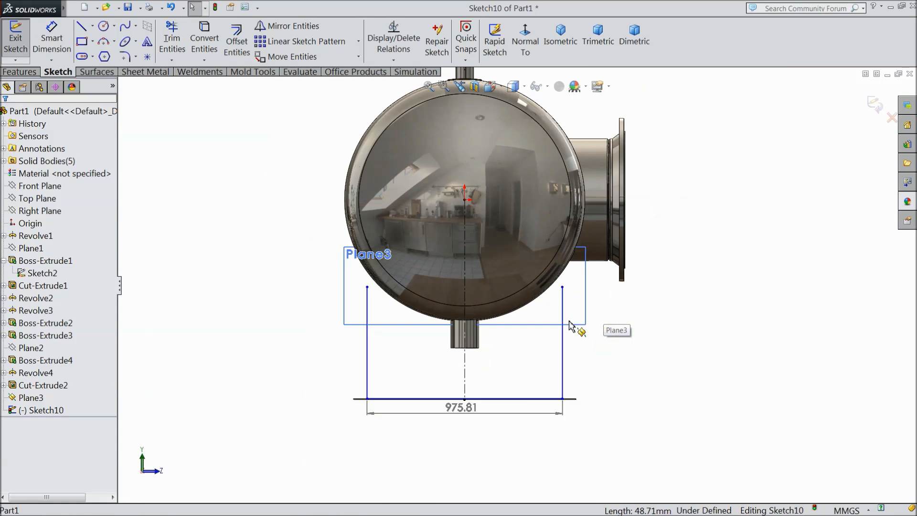
scroll(468, 344, "down", 3)
scroll(462, 424, "down", 1)
double_click(497, 337)
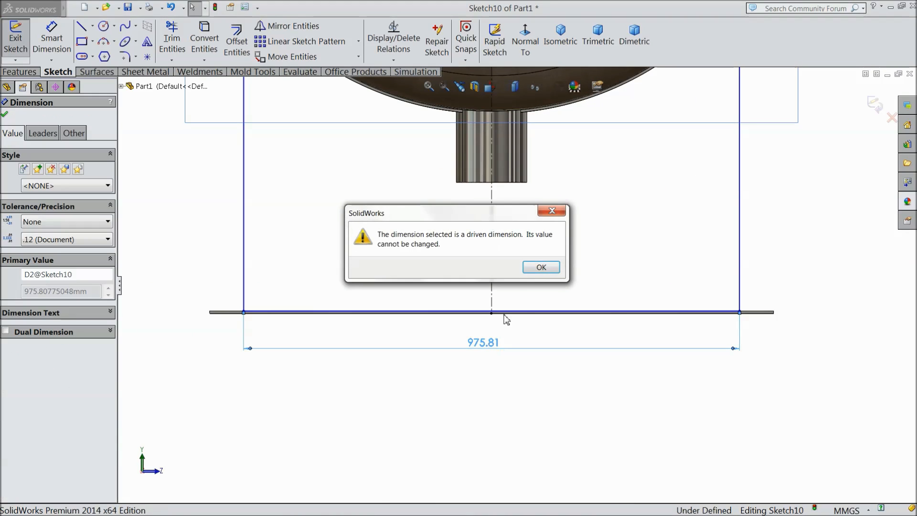
left_click(537, 268)
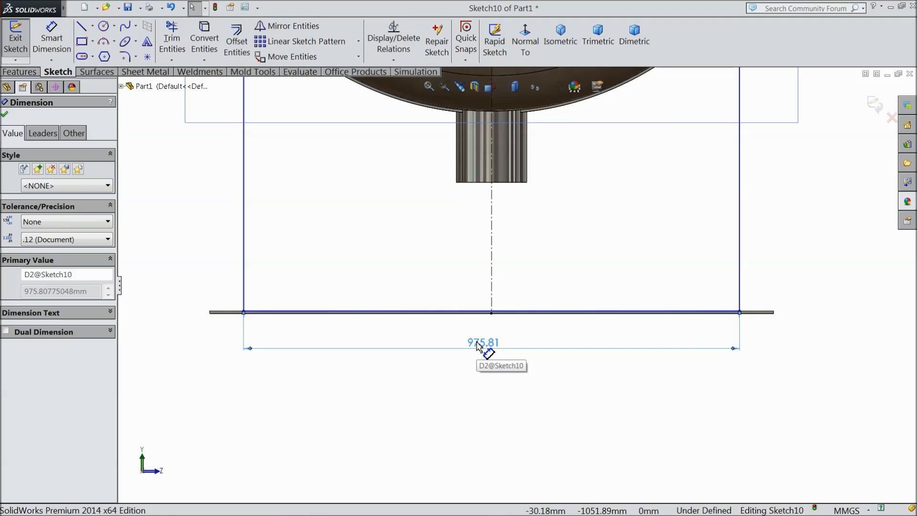
key("Delete")
- Dimension the horizontal line along the base plate and set its length to 1050 mm
scroll(495, 316, "down", 5)
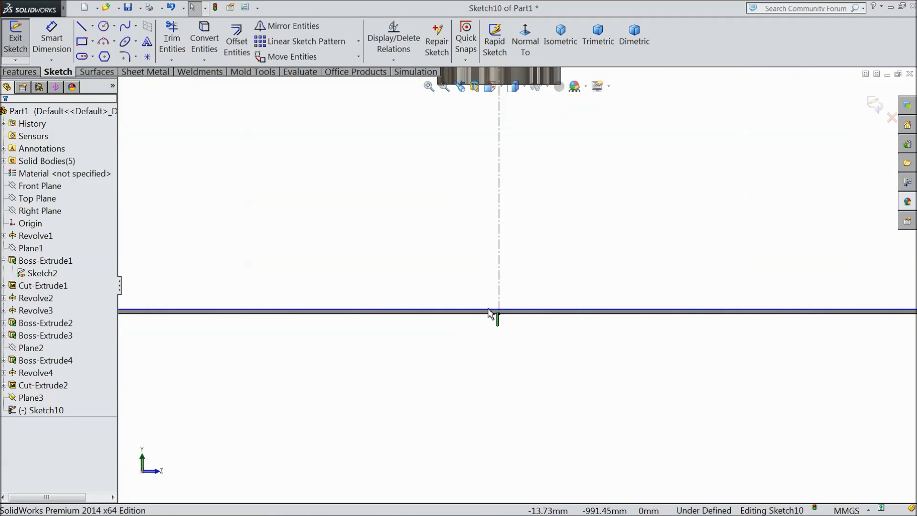
left_click(52, 38)
scroll(461, 310, "up", 4)
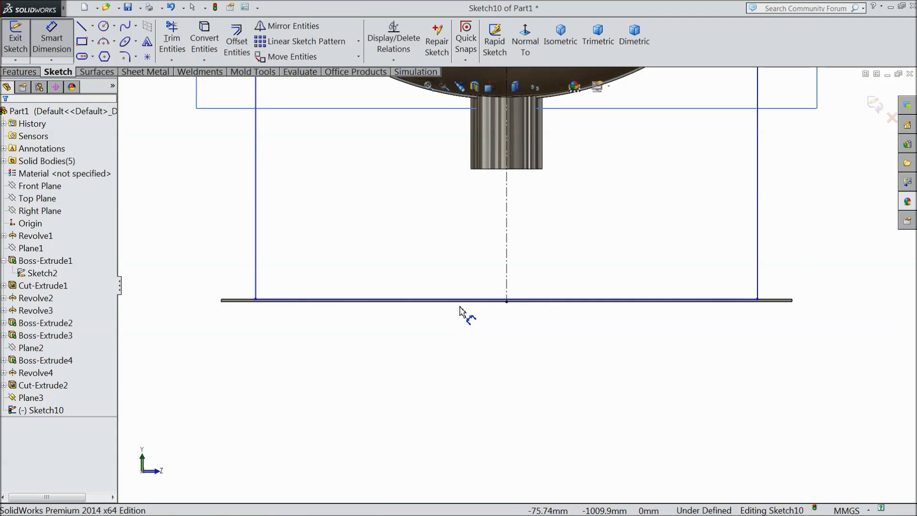
left_click(495, 301)
left_click(502, 356)
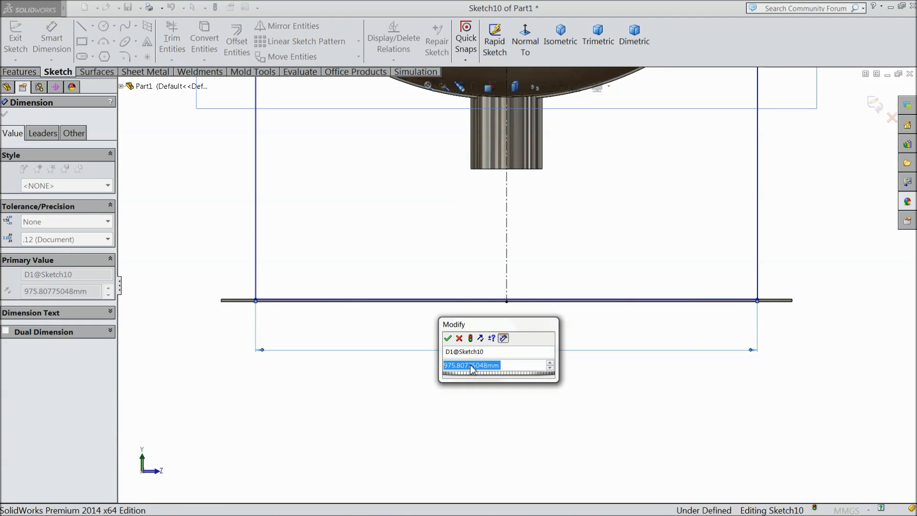
type("1050")
left_click(448, 338)
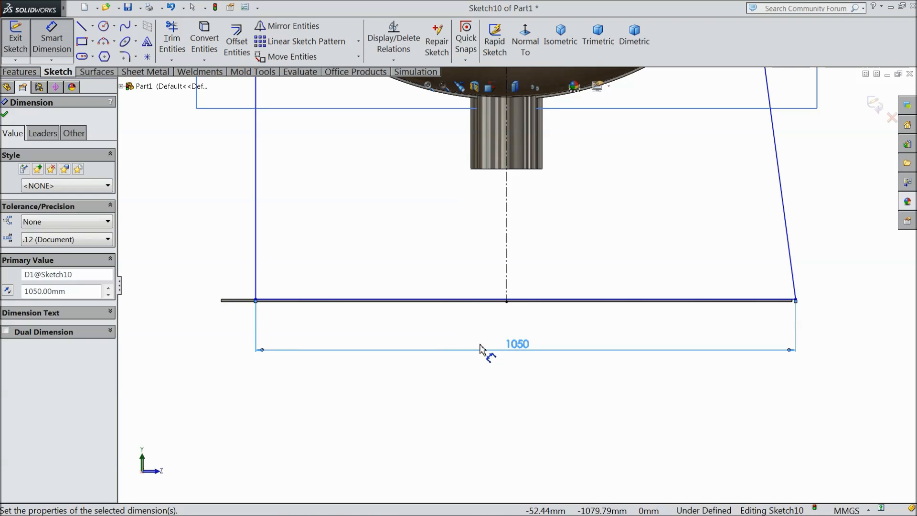
left_click(7, 116)
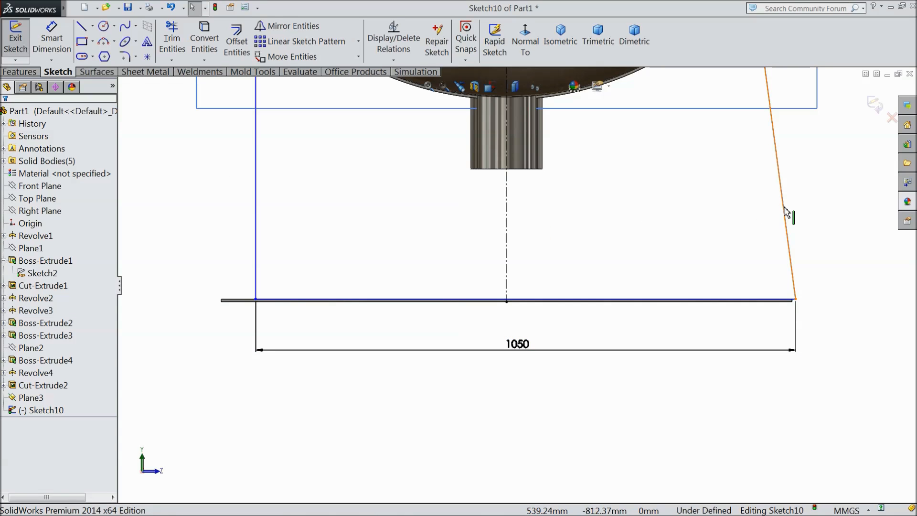
- Make the two leg lines symmetric about the vertical centerline
left_click(784, 215)
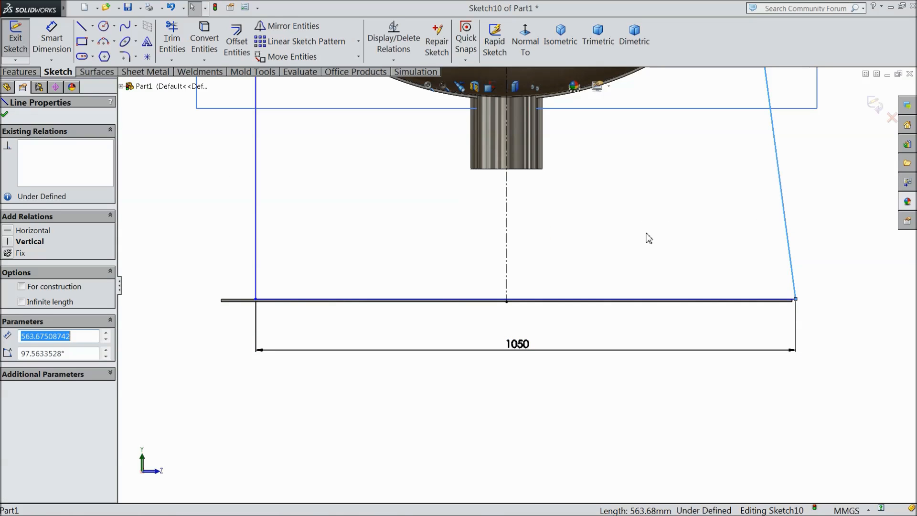
left_click(506, 230, "ctrl")
left_click(257, 223, "ctrl")
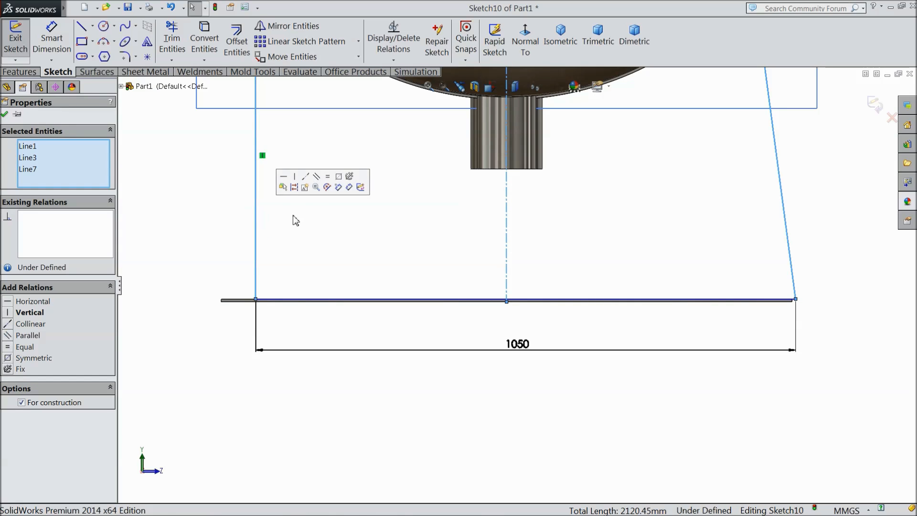
left_click(340, 180)
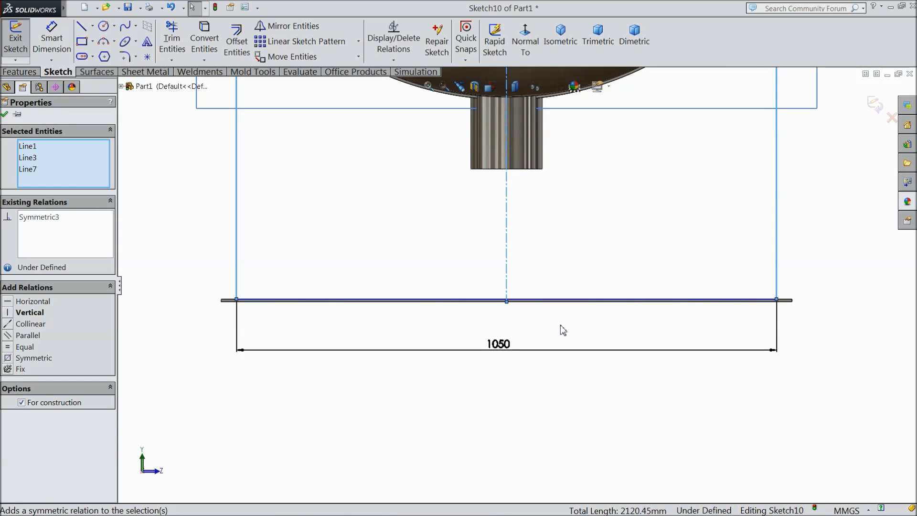
scroll(528, 185, "up", 3)
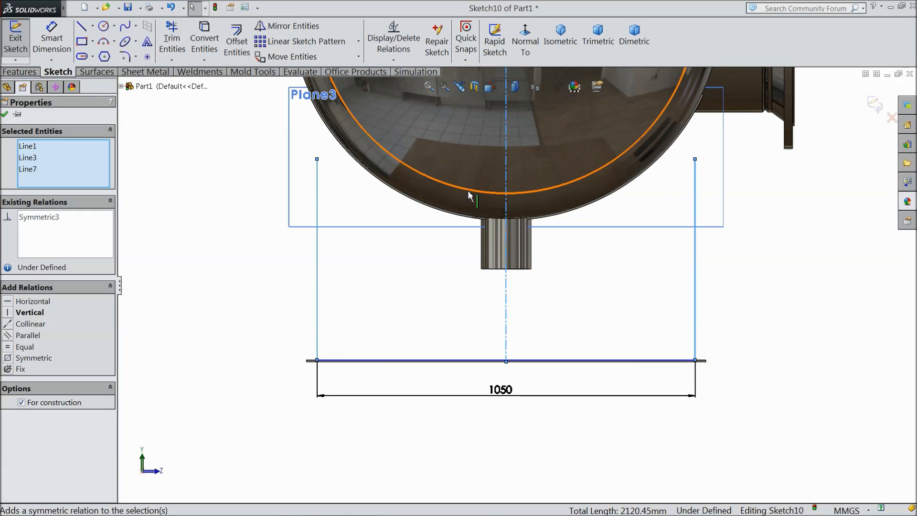
left_click(6, 116)
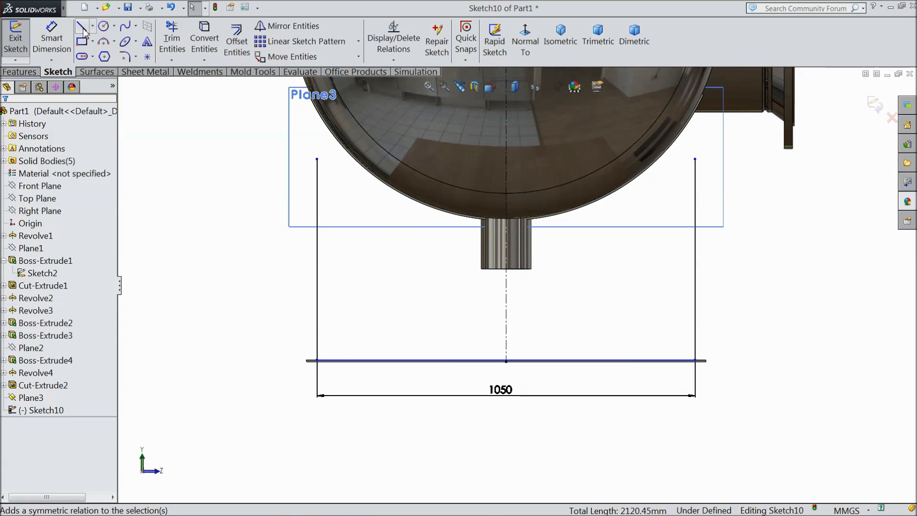
- Convert the tank's outer circular edge of 605 mm radius into the foot profile sketch
scroll(542, 258, "down", 3)
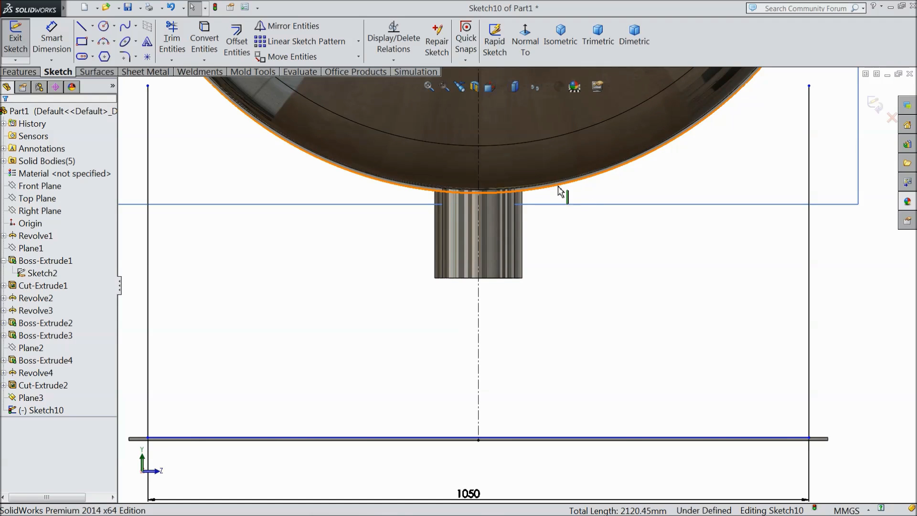
scroll(559, 201, "up", 3)
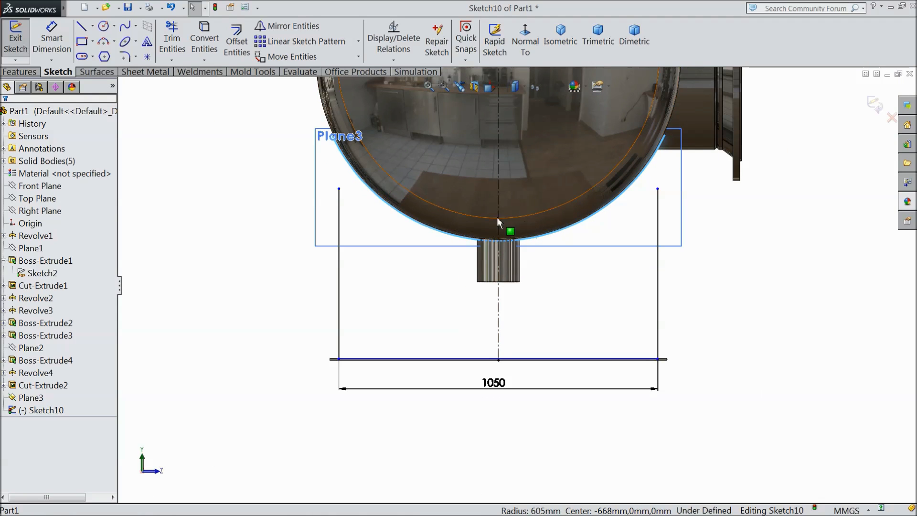
left_click(207, 43)
- Draw a sloped line about 76 mm long from the upper end of the left leg line to the tank's outer edge
left_click(83, 30)
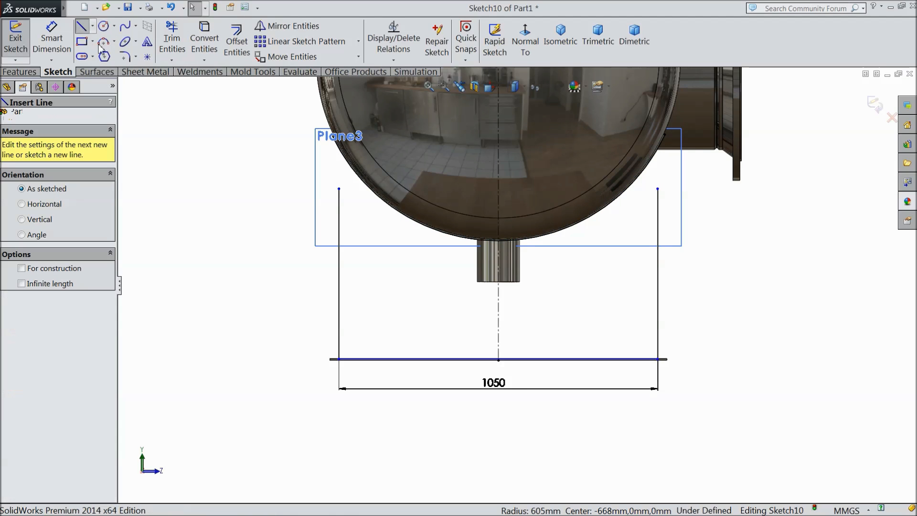
left_click(340, 189)
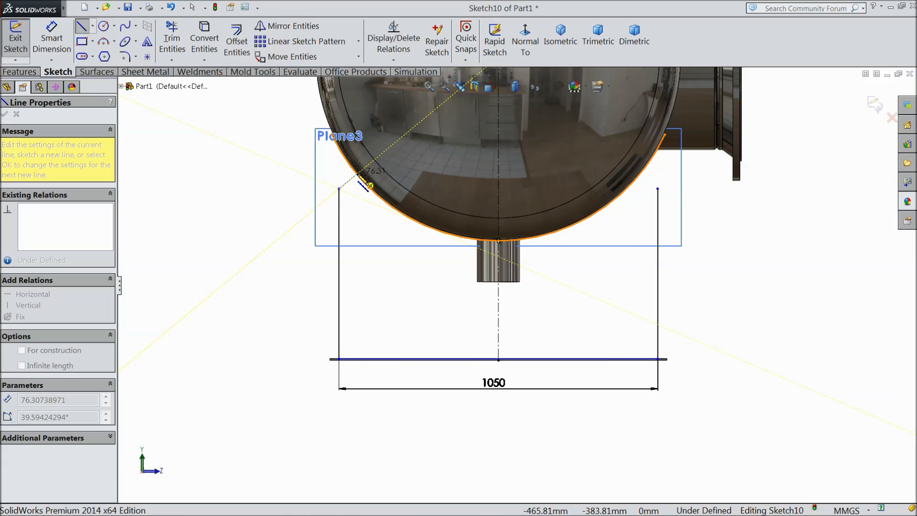
left_click(357, 175)
right_click(360, 216)
left_click(390, 86)
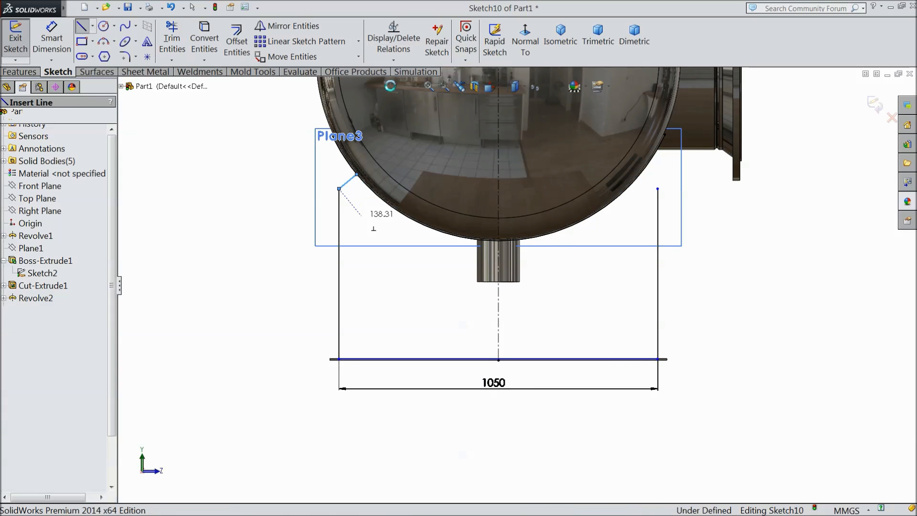
- Mirror the short sloped line about the vertical centerline with Copy enabled
left_click(289, 25)
left_click(348, 181)
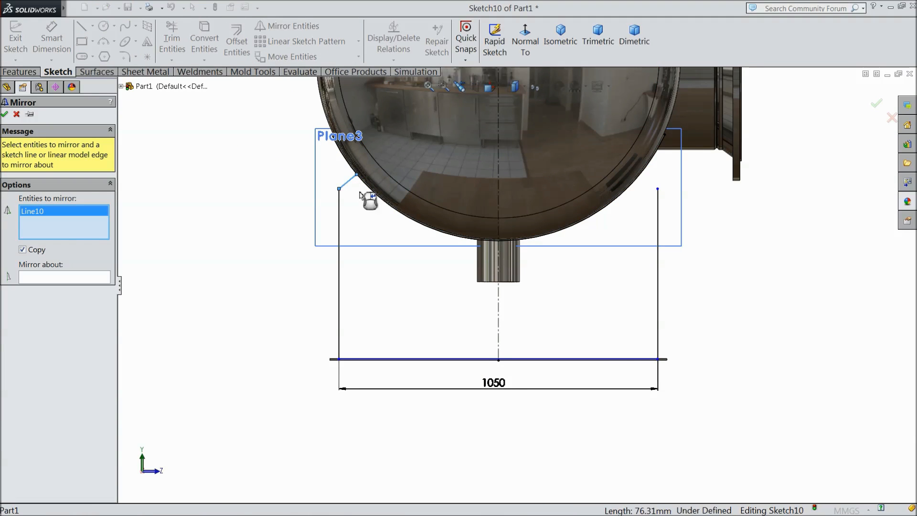
left_click(42, 278)
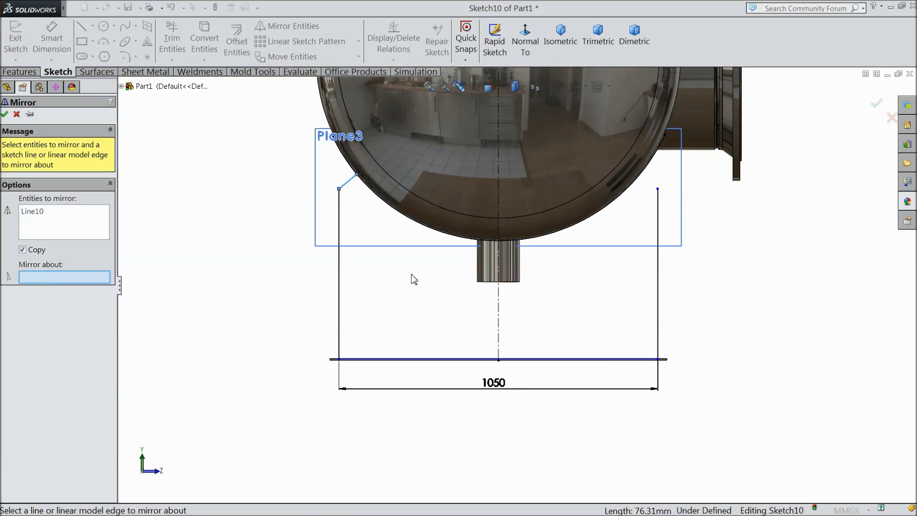
left_click(498, 316)
left_click(4, 115)
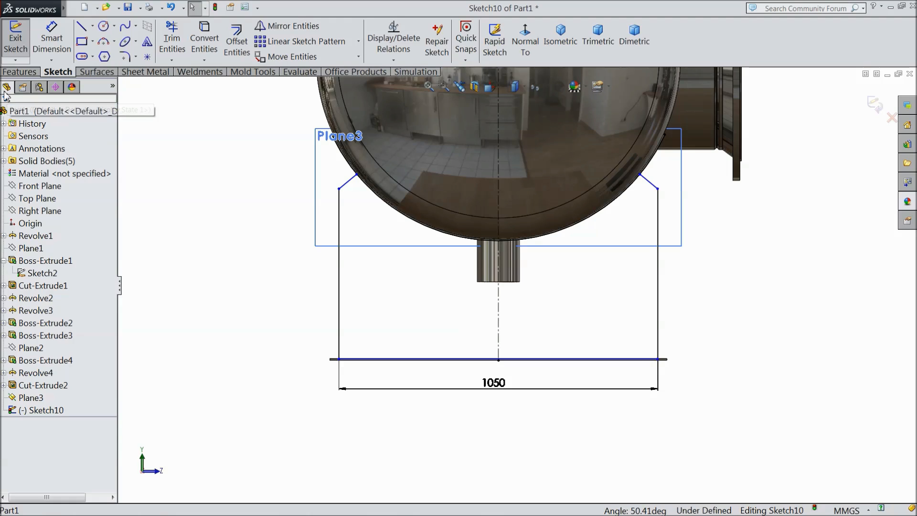
left_click(19, 72)
left_click(22, 38)
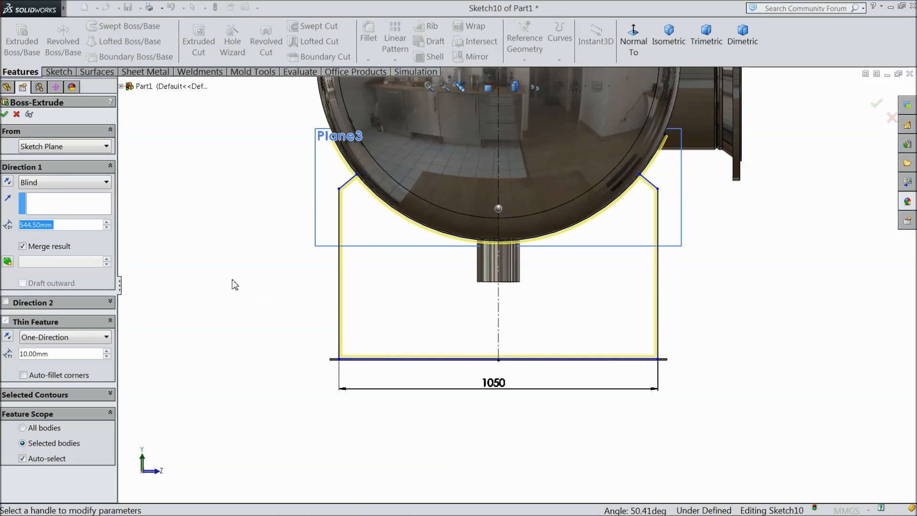
left_click(16, 114)
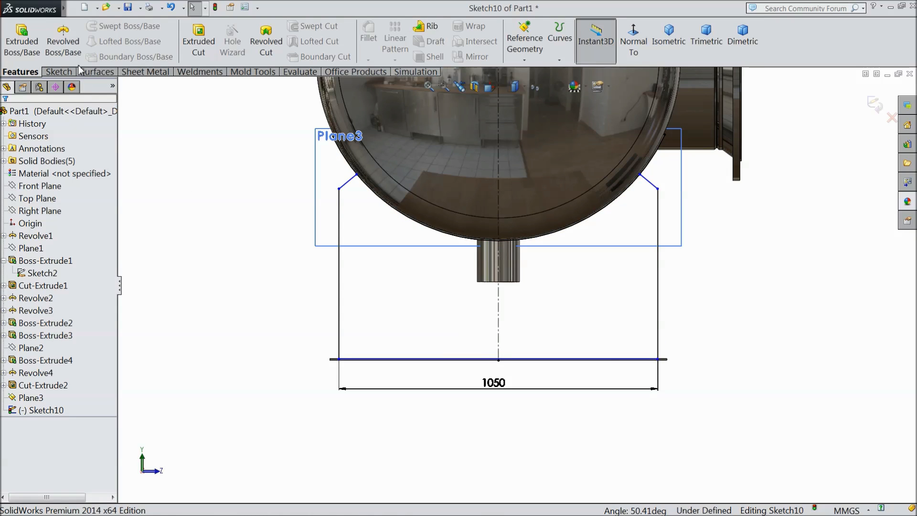
- Trim away the ends of the converted tank arc that extend beyond the two sloped lines
left_click(57, 72)
left_click(172, 39)
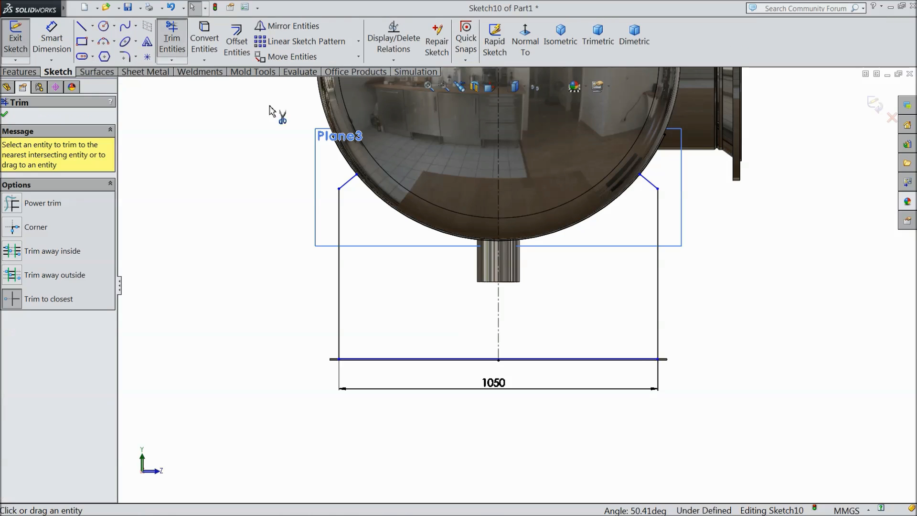
scroll(356, 153, "down", 5)
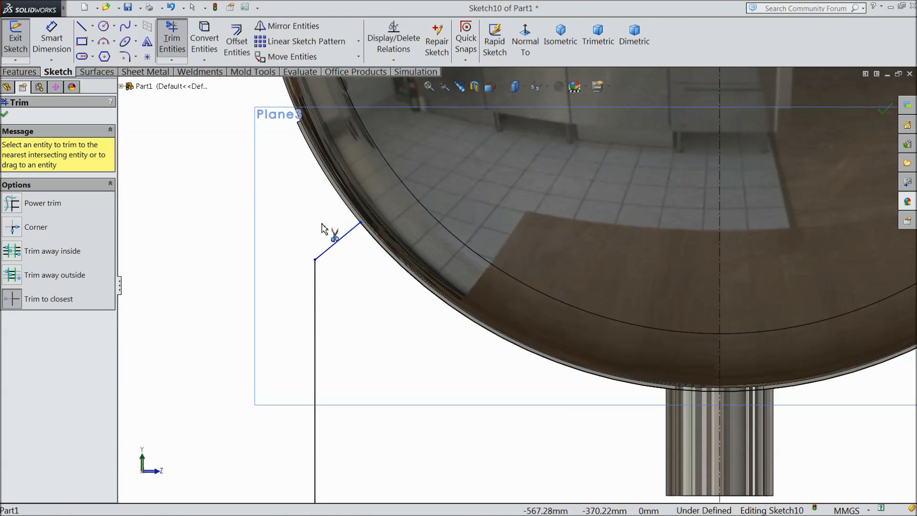
scroll(325, 229, "up", 5)
scroll(799, 270, "down", 5)
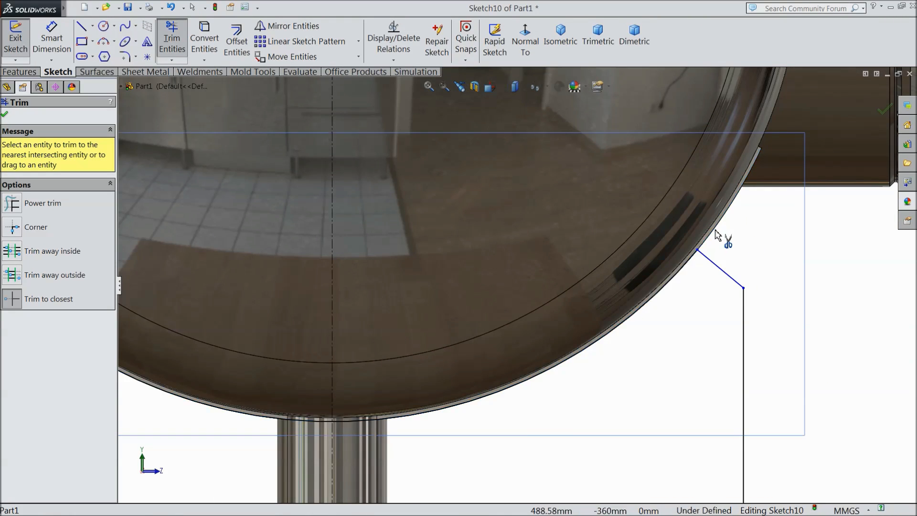
left_click(5, 115)
- Examine the endpoint where the right sloped line meets the tank's outer edge
scroll(682, 262, "down", 3)
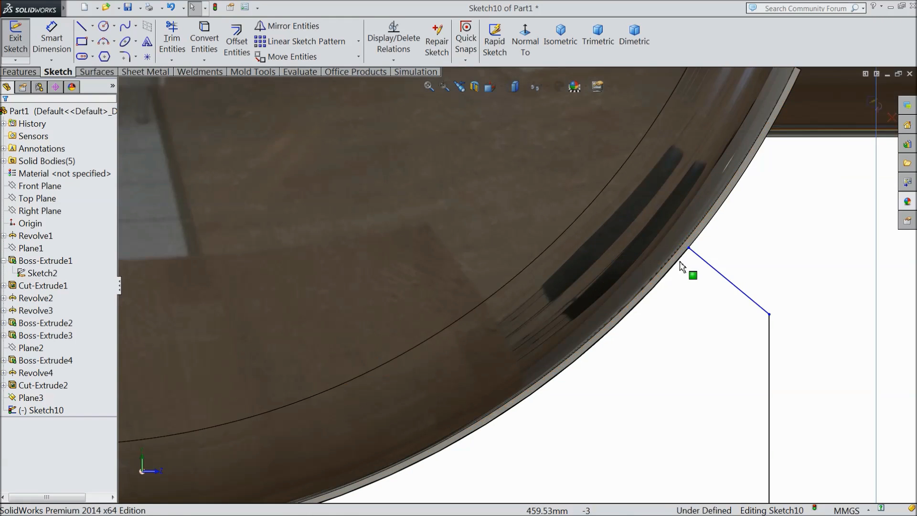
left_click(691, 249)
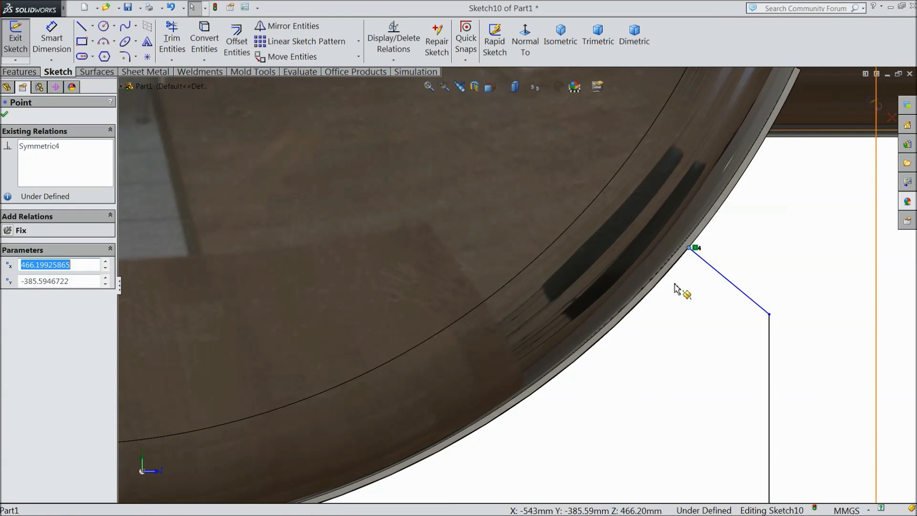
scroll(692, 276, "down", 4)
scroll(645, 253, "down", 1)
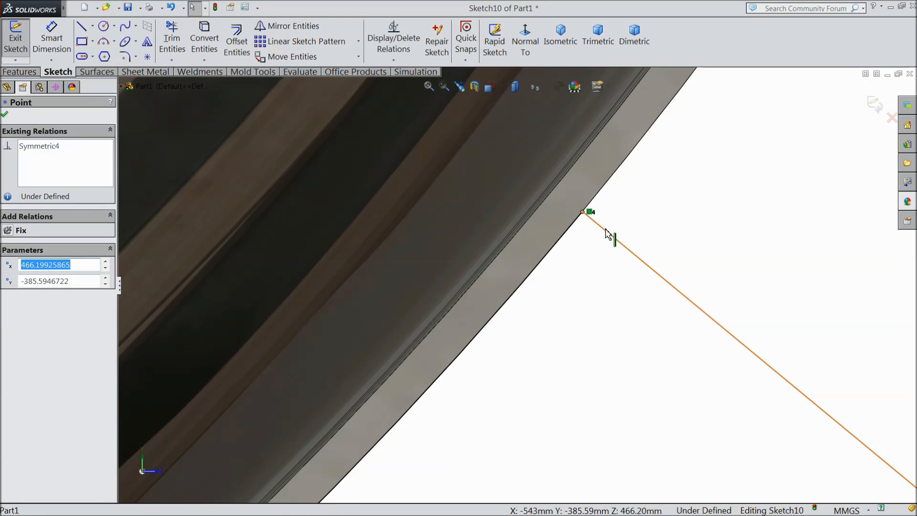
scroll(492, 291, "up", 6)
scroll(492, 308, "up", 4)
scroll(459, 377, "down", 2)
- Extrude the closed foot profile 8 mm as a Mid Plane boss with the result merged
middle_click_drag(473, 337, 528, 360)
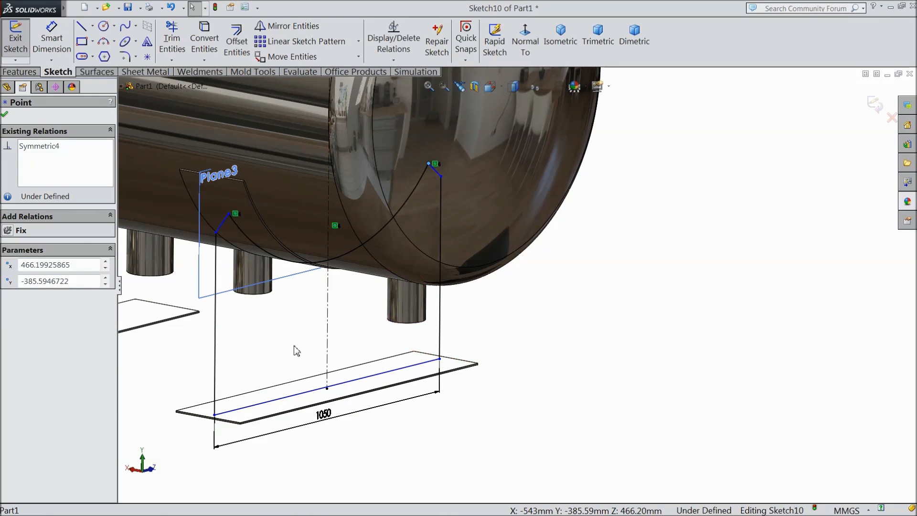
left_click(19, 72)
left_click(22, 41)
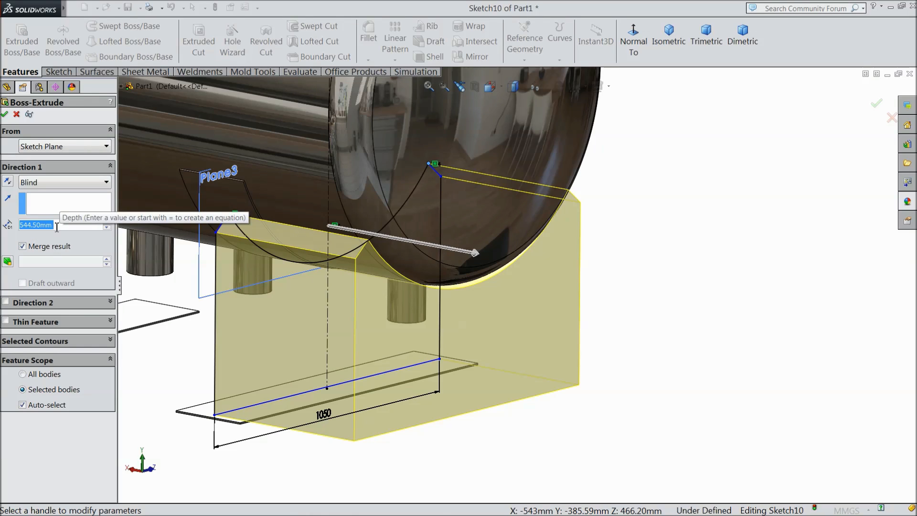
type("8")
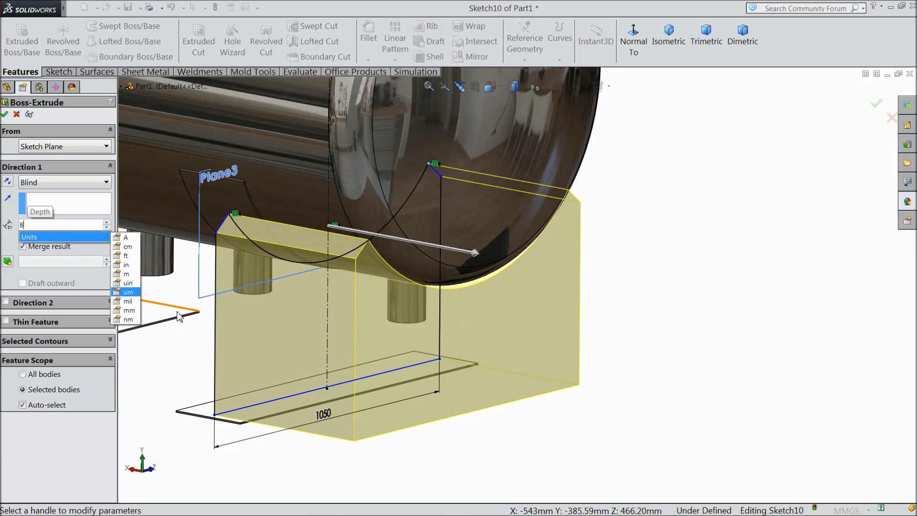
key("Return")
left_click(37, 183)
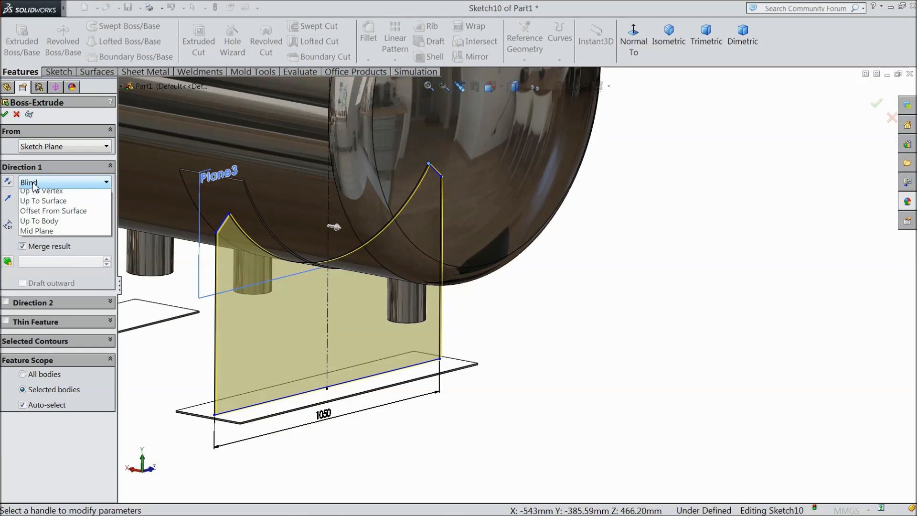
left_click(42, 257)
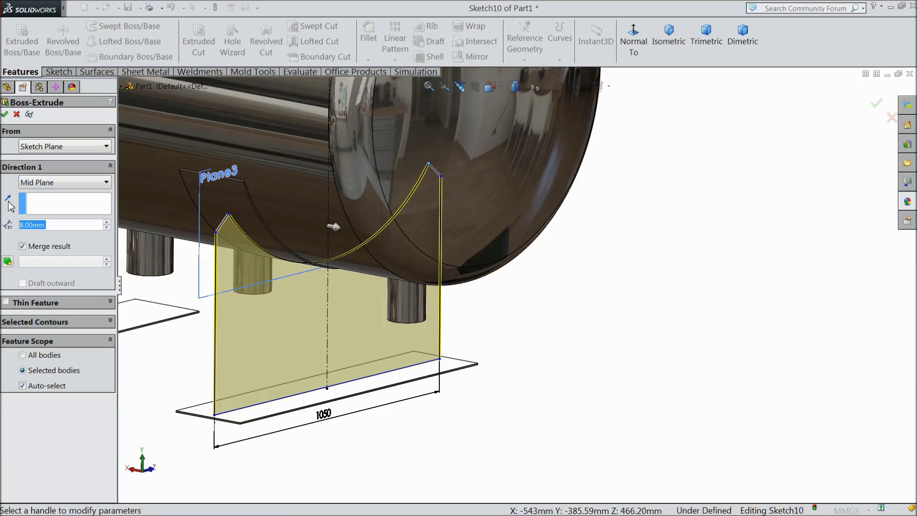
left_click(6, 115)
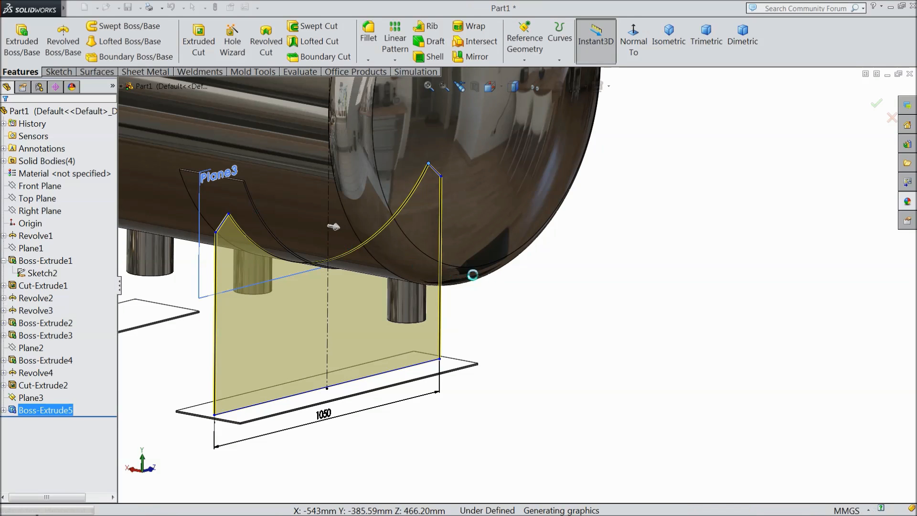
- Start a new sketch on the large flat face of the extruded support plate and view it face-on
middle_click_drag(557, 304, 537, 272)
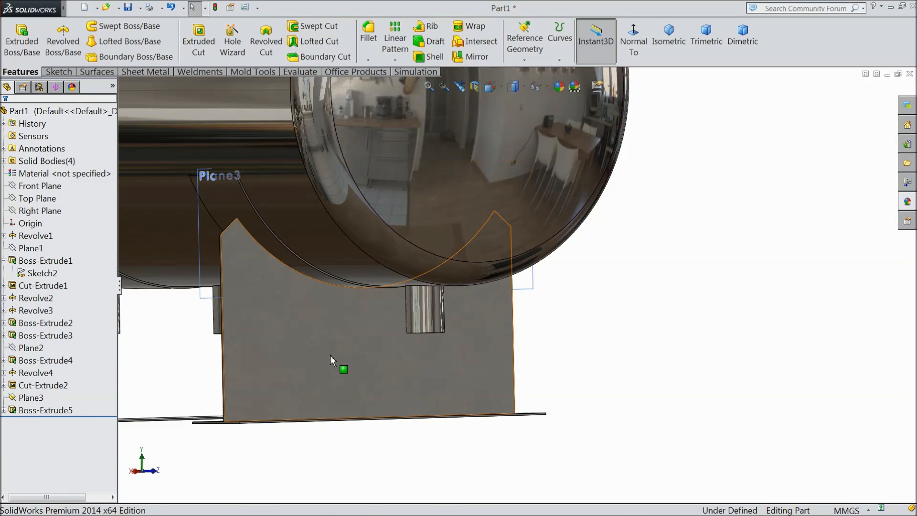
left_click(344, 348)
left_click(367, 325)
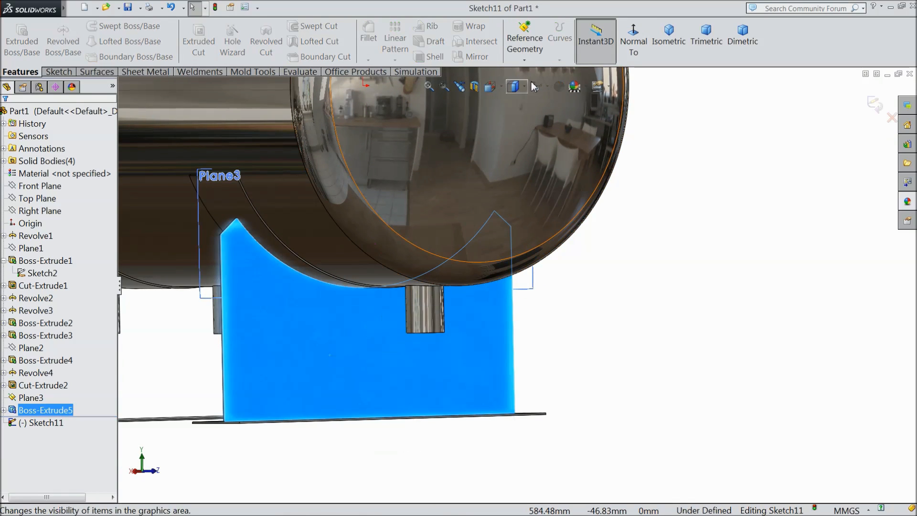
left_click(633, 45)
scroll(498, 437, "down", 5)
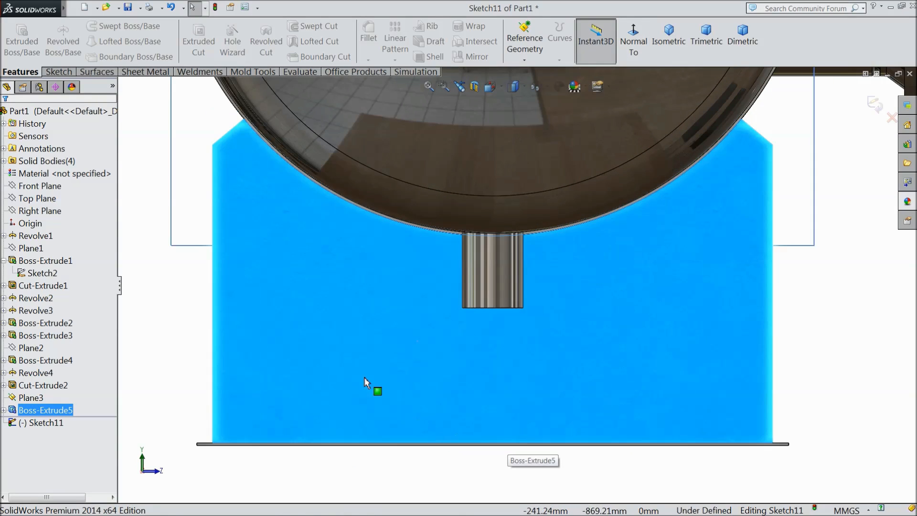
- Draw an upright corner rectangle about 44 mm wide and 512 mm high from the base plate towards the tank, near the support plate's left side
left_click(59, 71)
left_click(81, 41)
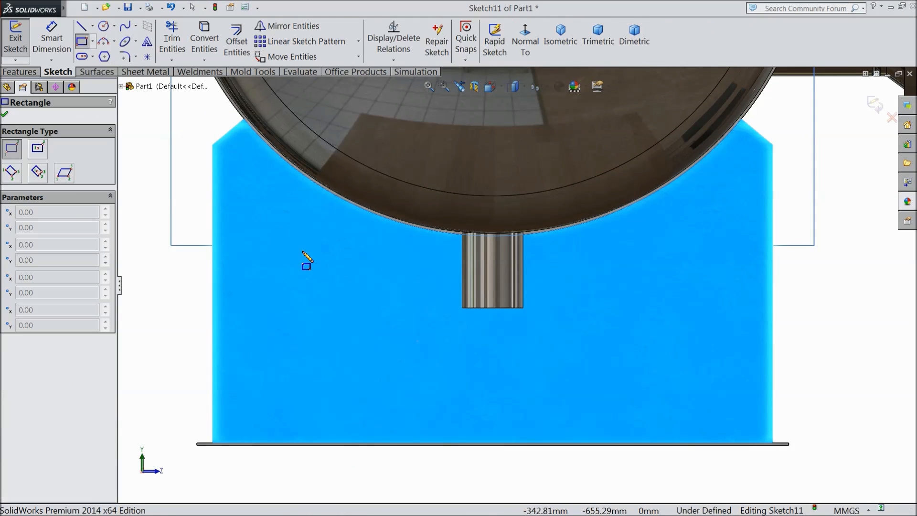
scroll(283, 440, "down", 3)
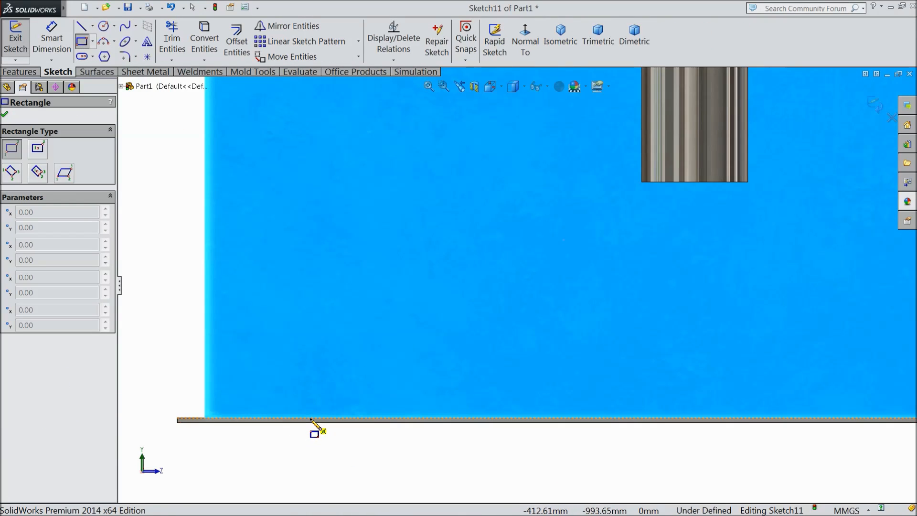
left_click(313, 419)
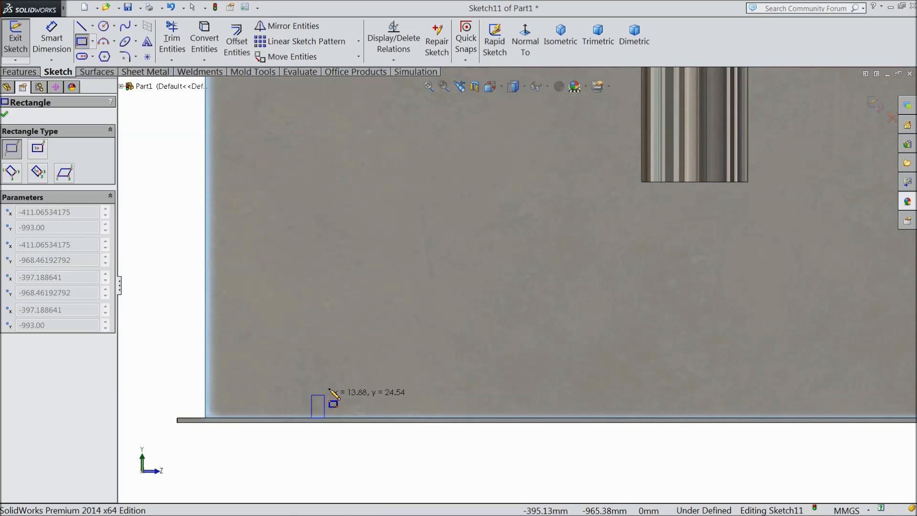
scroll(416, 244, "up", 3)
scroll(508, 199, "down", 2)
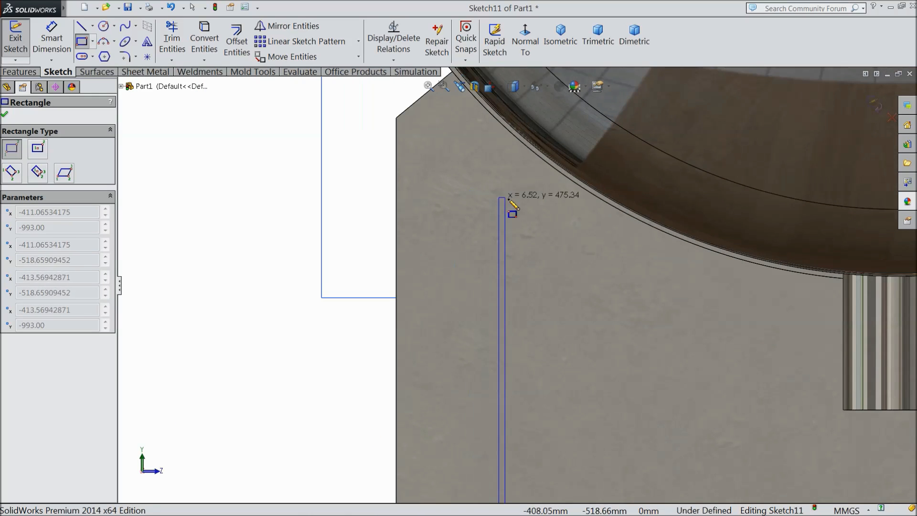
scroll(537, 203, "down", 3)
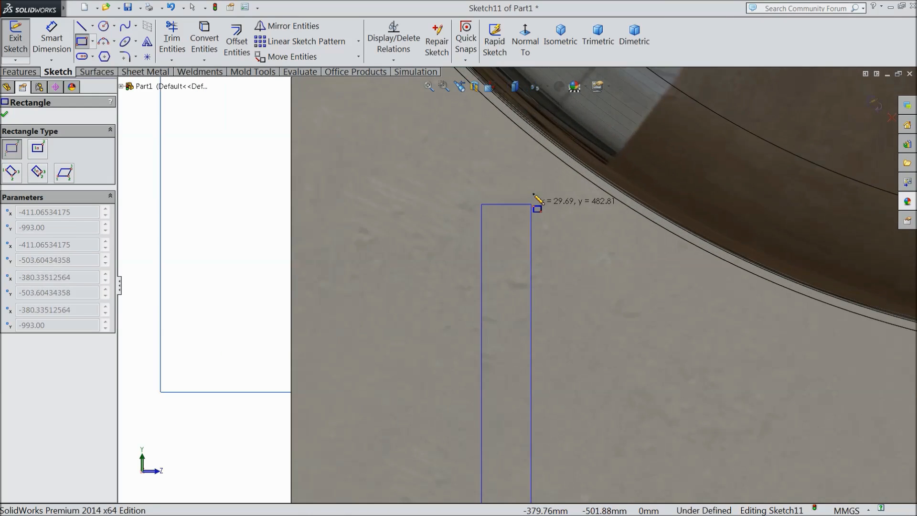
left_click(557, 158)
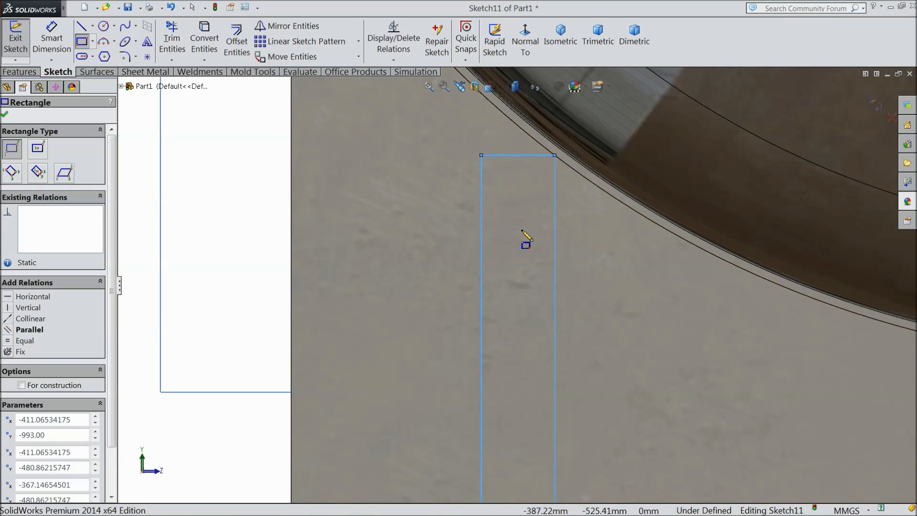
scroll(521, 232, "up", 3)
scroll(460, 231, "up", 3)
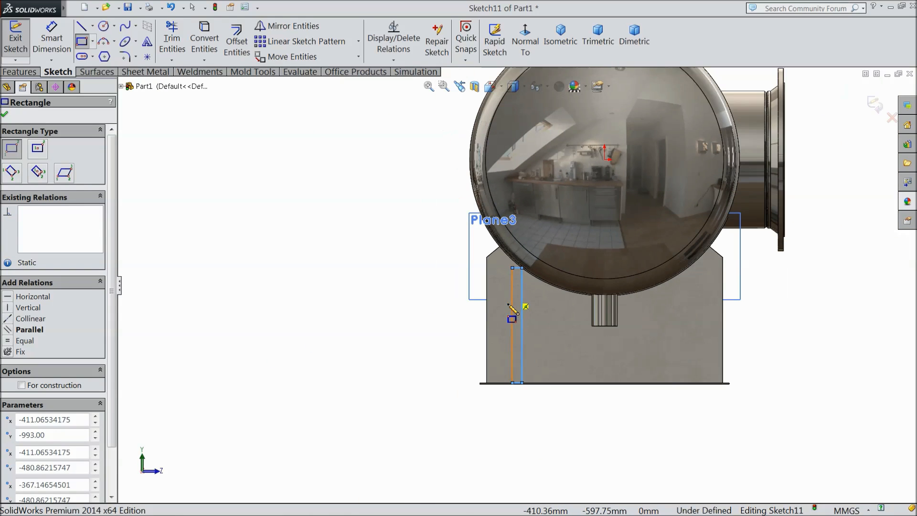
- Draw a vertical centerline from the midpoint of the support plate's bottom edge up into the tank
left_click(93, 26)
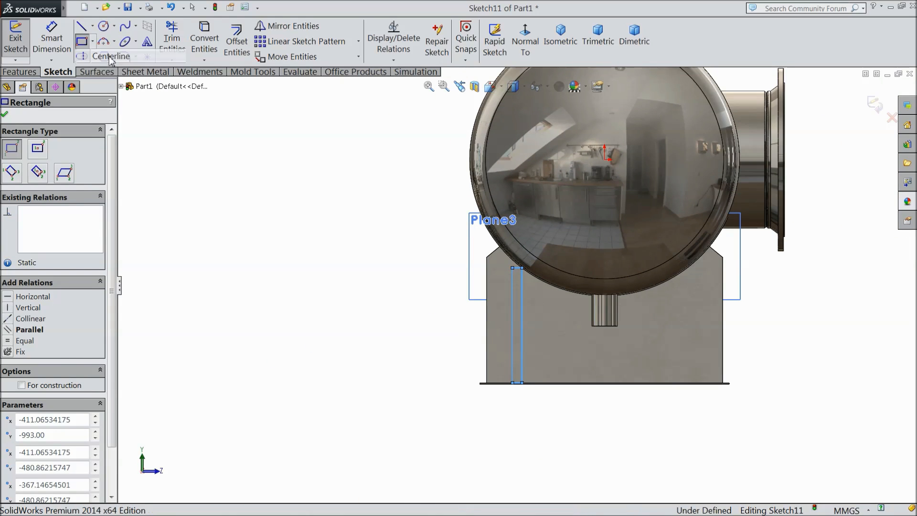
left_click(105, 57)
scroll(607, 356, "down", 3)
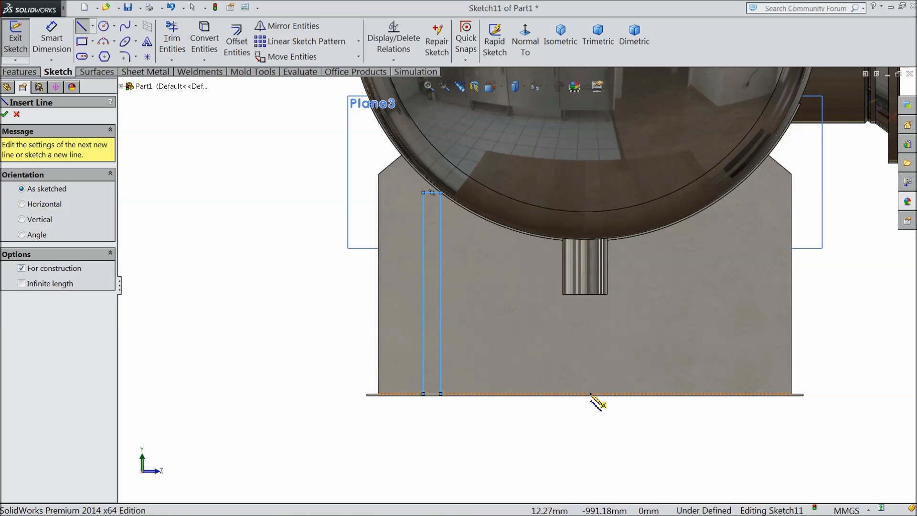
left_click(585, 395)
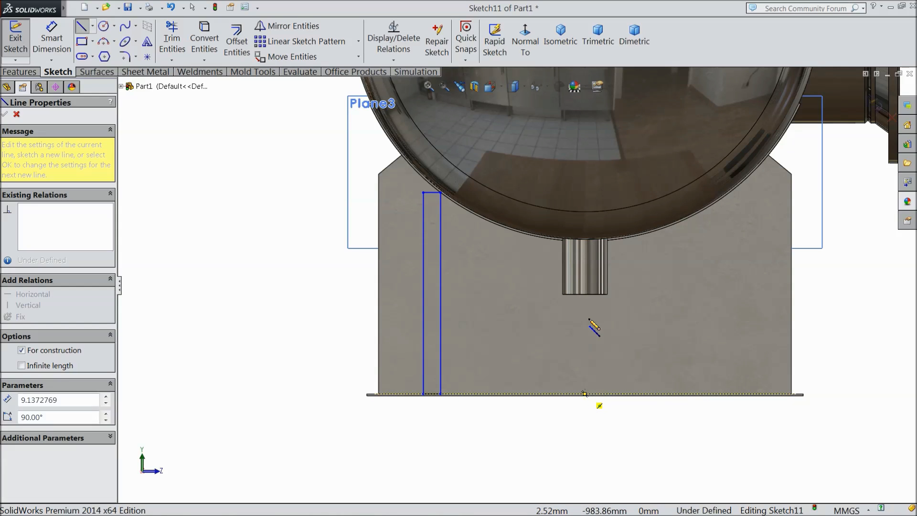
left_click(585, 154)
right_click(606, 152)
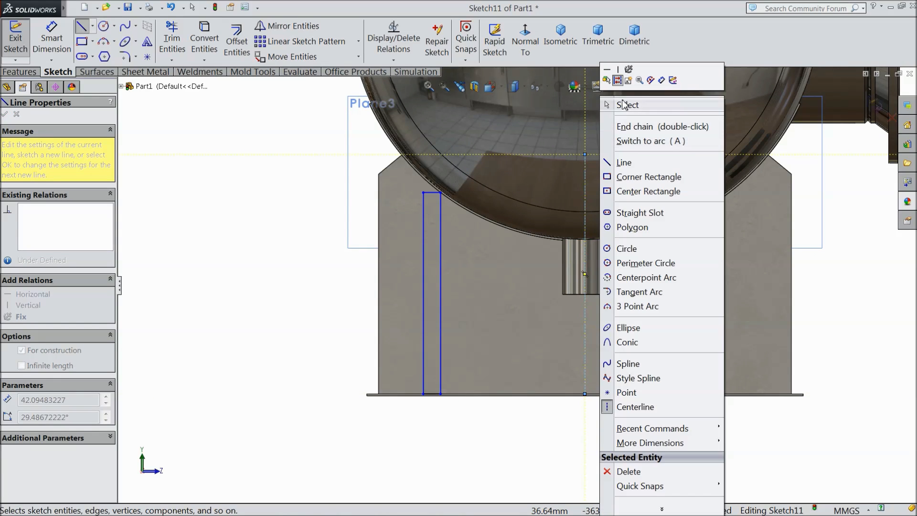
left_click(621, 101)
- Dimension the narrow rectangle's outer line at 100.3 mm from the support plate's near vertical edge
left_click(50, 48)
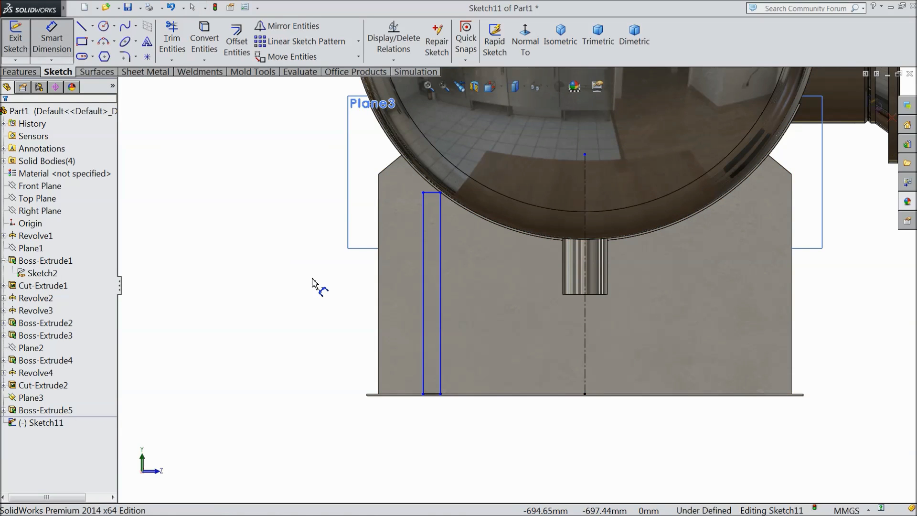
scroll(549, 434, "down", 5)
scroll(598, 434, "up", 2)
scroll(508, 306, "down", 3)
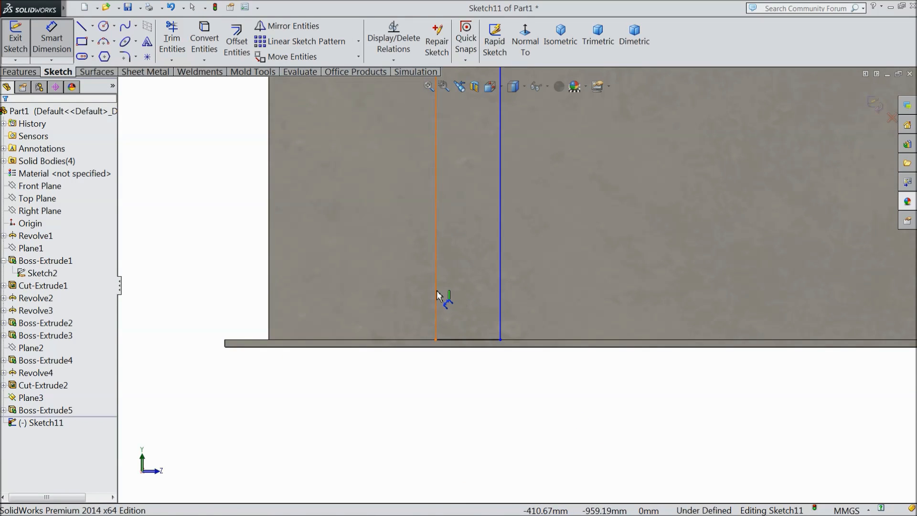
left_click(436, 302)
left_click(270, 289)
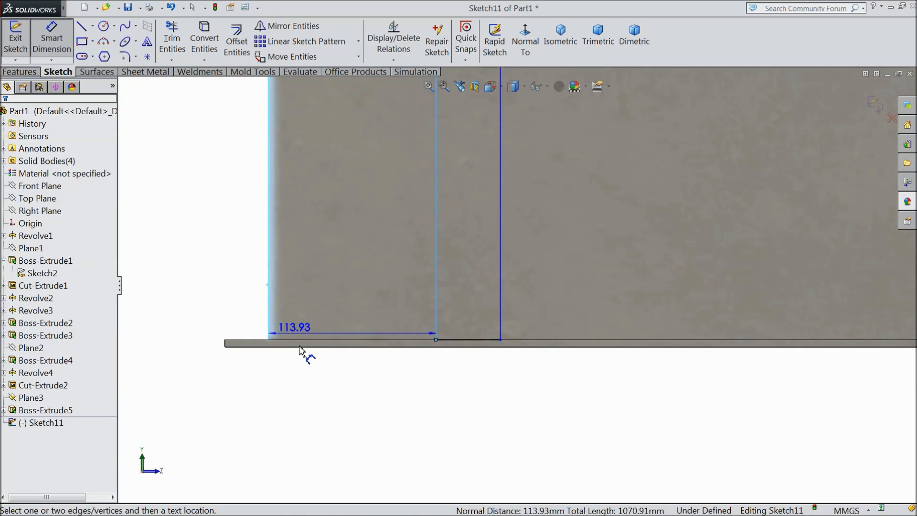
left_click(338, 406)
type("100.3")
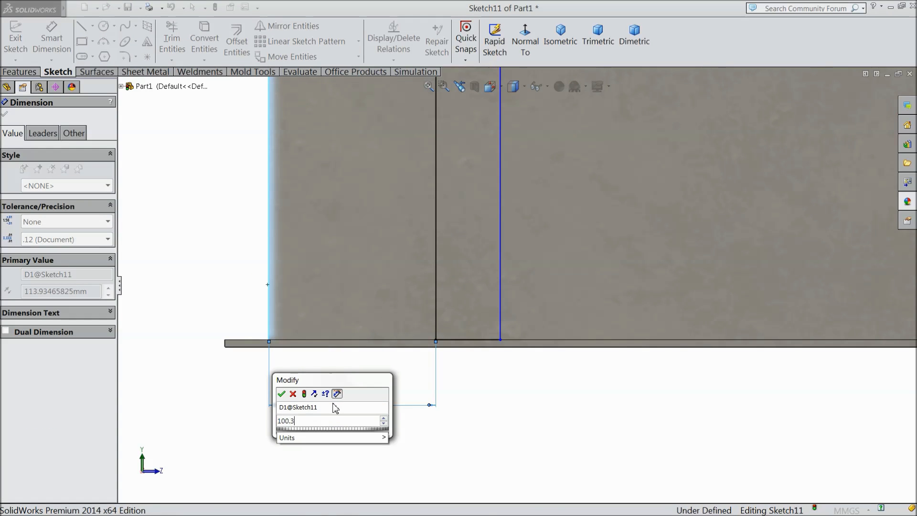
left_click(282, 394)
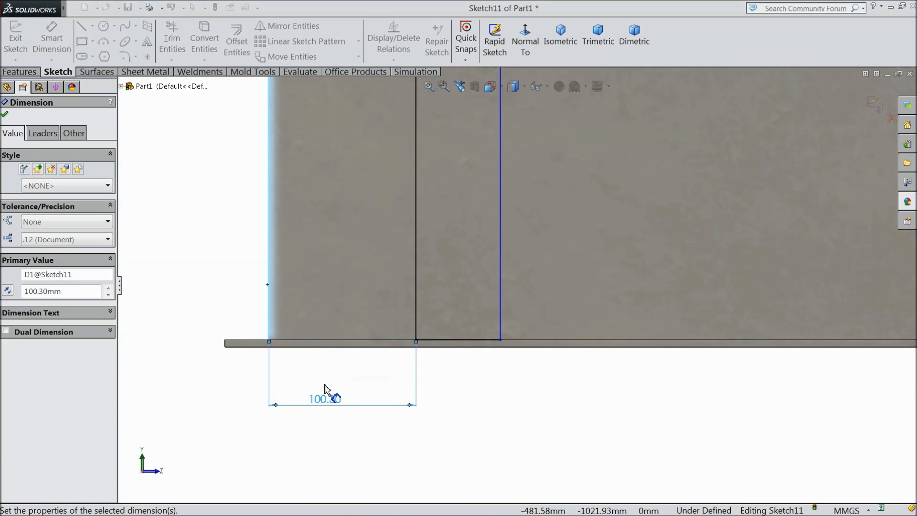
- Set the narrow rectangle's width to 8 mm
left_click(458, 345)
left_click(457, 380)
type("8")
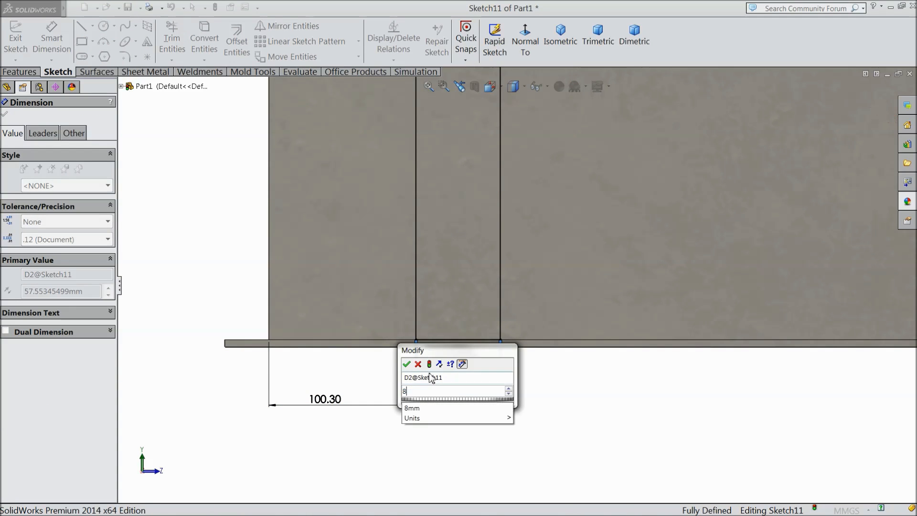
key("Return")
- Mirror the 8 mm wide rectangle about the vertical centerline to the other side of the support plate
scroll(424, 307, "up", 5)
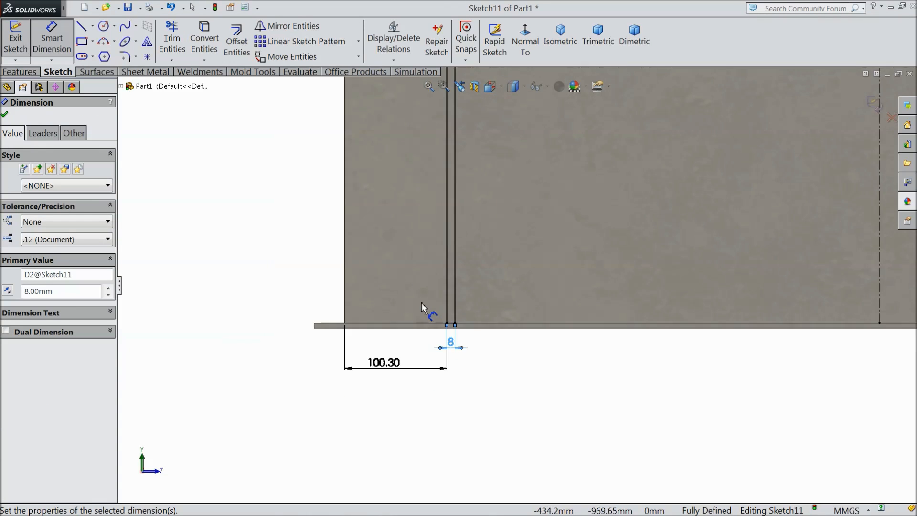
scroll(769, 115, "down", 3)
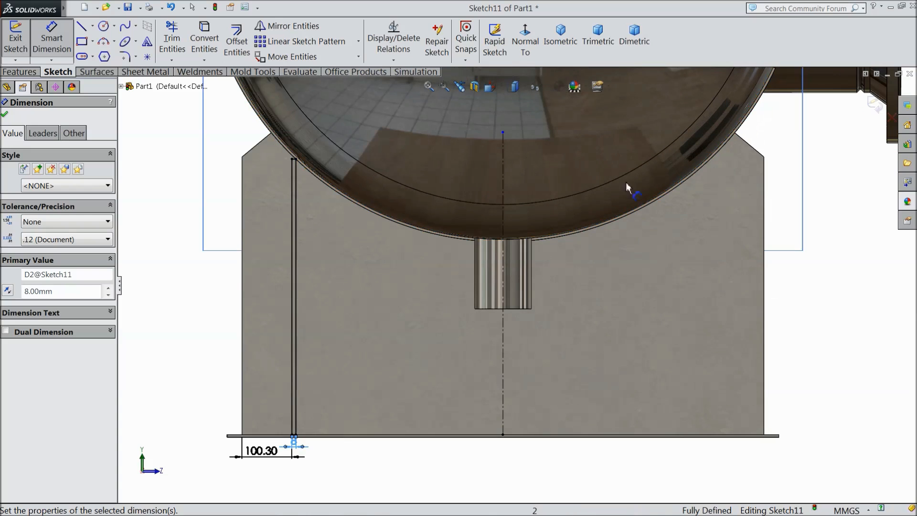
left_click(309, 29)
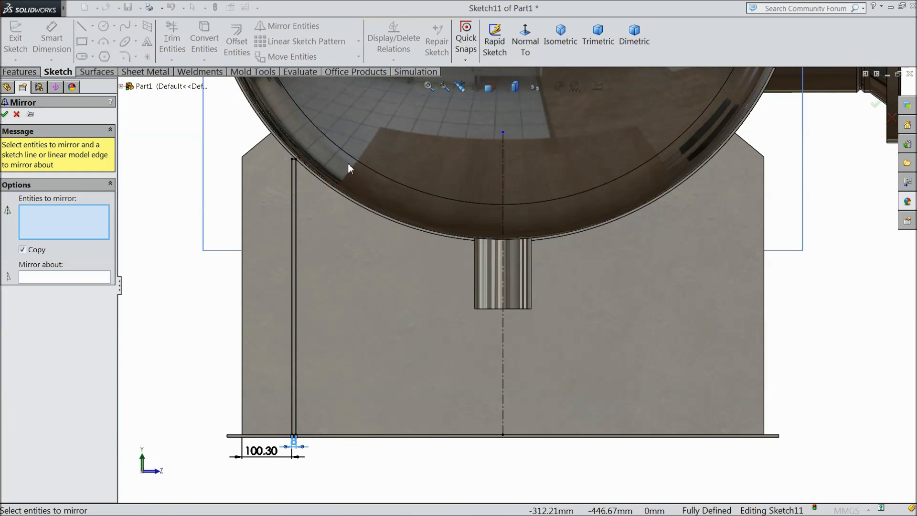
left_click_drag(257, 437, 256, 486)
left_click(62, 280)
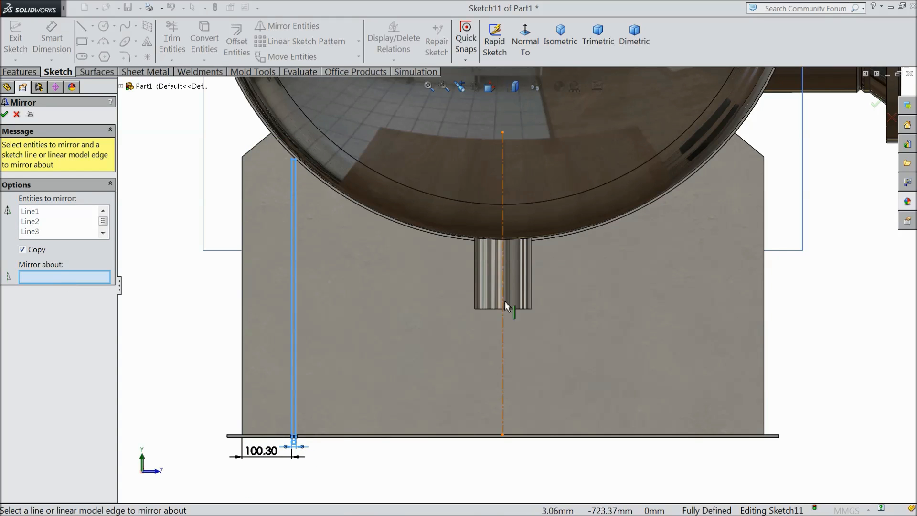
left_click(502, 340)
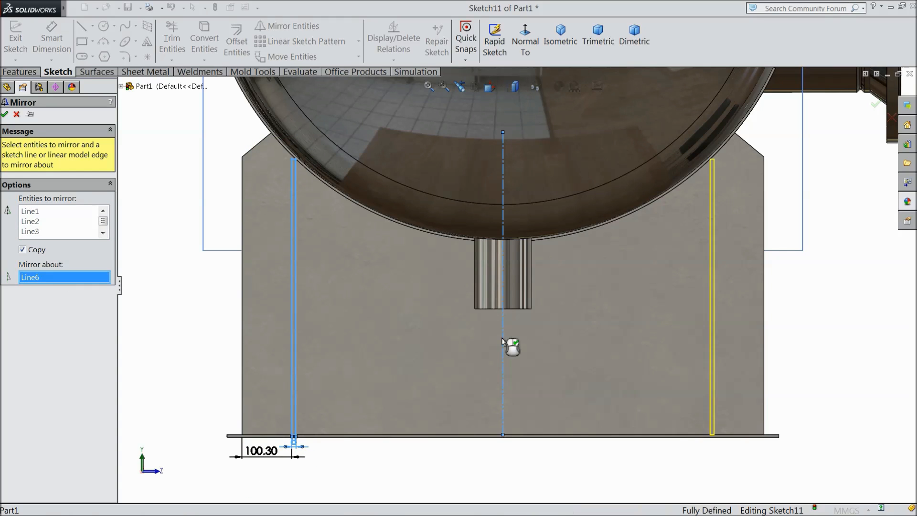
left_click(5, 114)
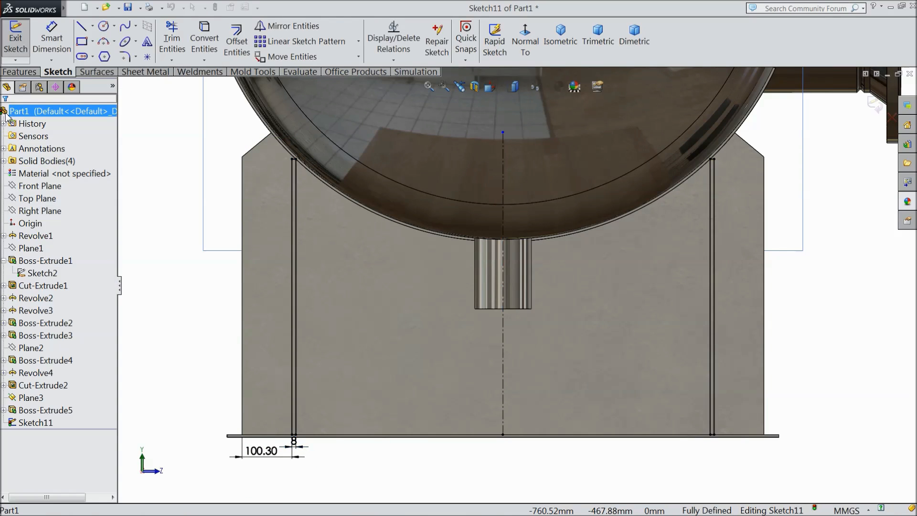
- Draw a corner rectangle about 15 mm wide and 388 mm high around the centerline, from the base plate to just below the tank
left_click(82, 42)
scroll(551, 420, "up", 2)
scroll(490, 399, "down", 5)
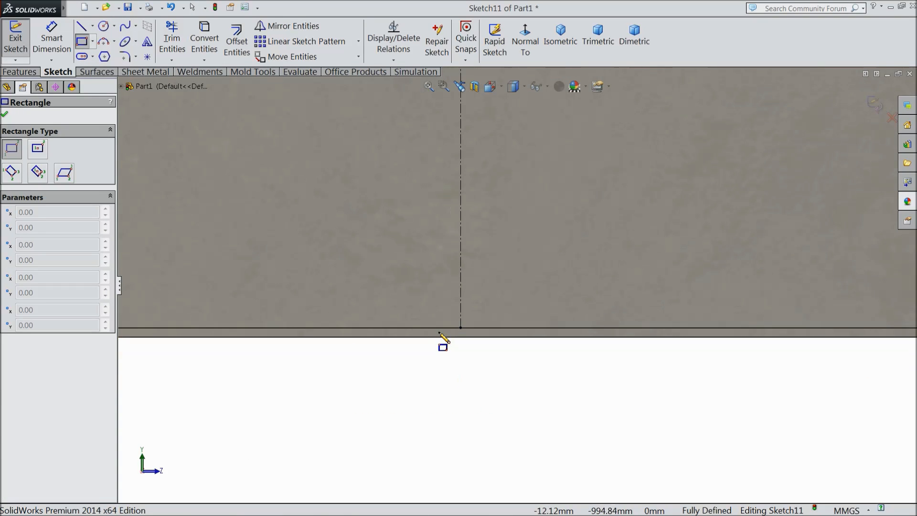
left_click(448, 329)
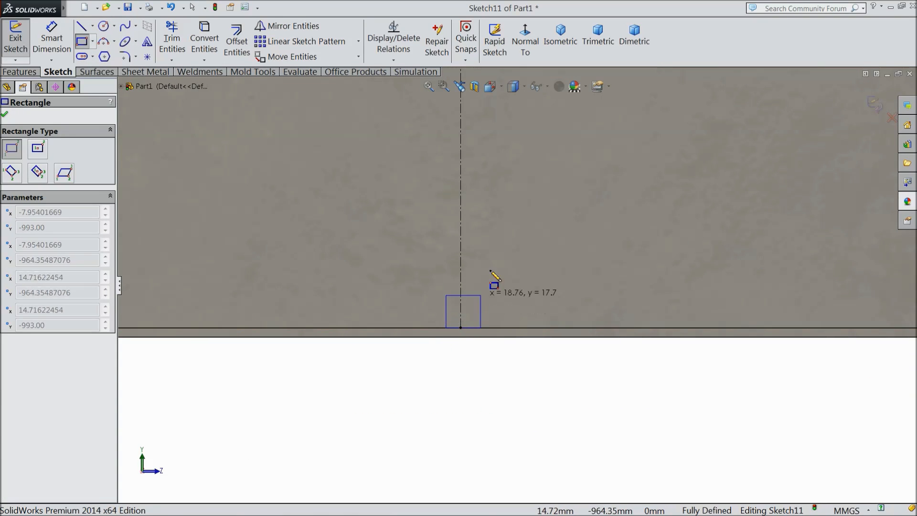
scroll(511, 215, "up", 3)
scroll(512, 187, "down", 5)
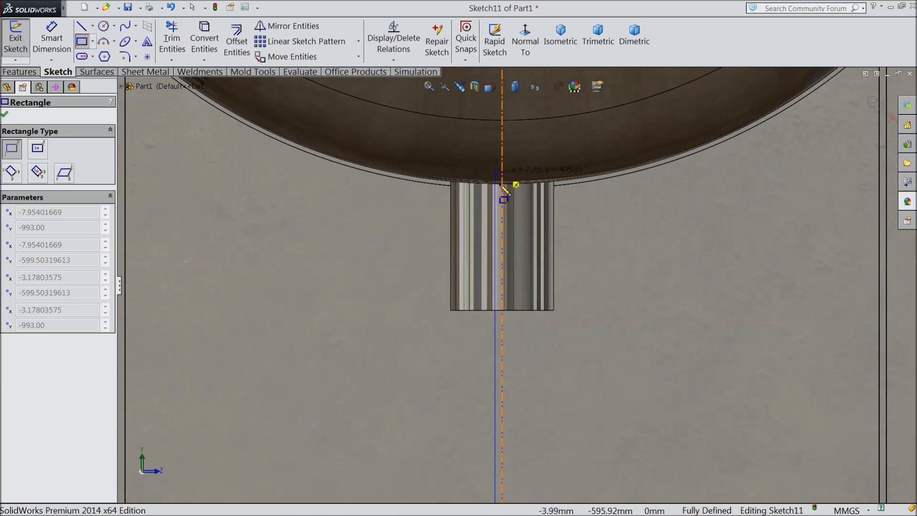
left_click(525, 216)
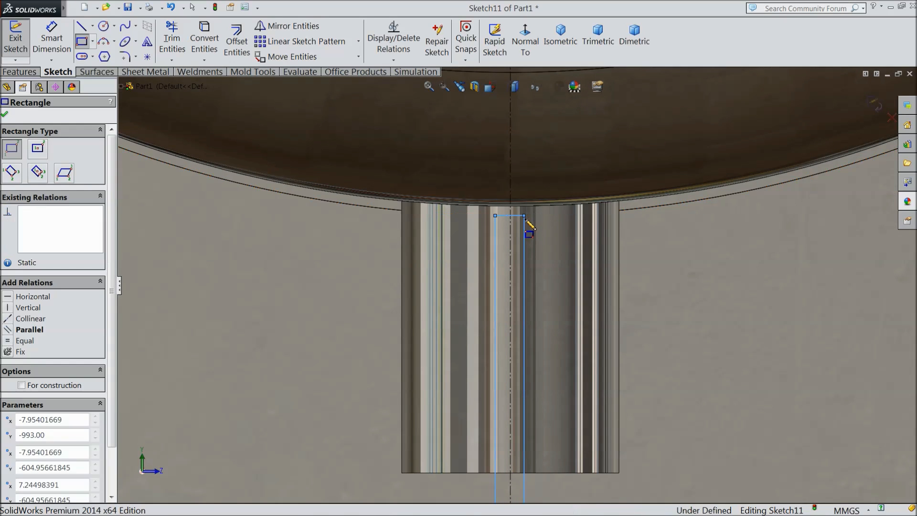
- Set the middle rectangle's width to 8 mm
left_click(52, 41)
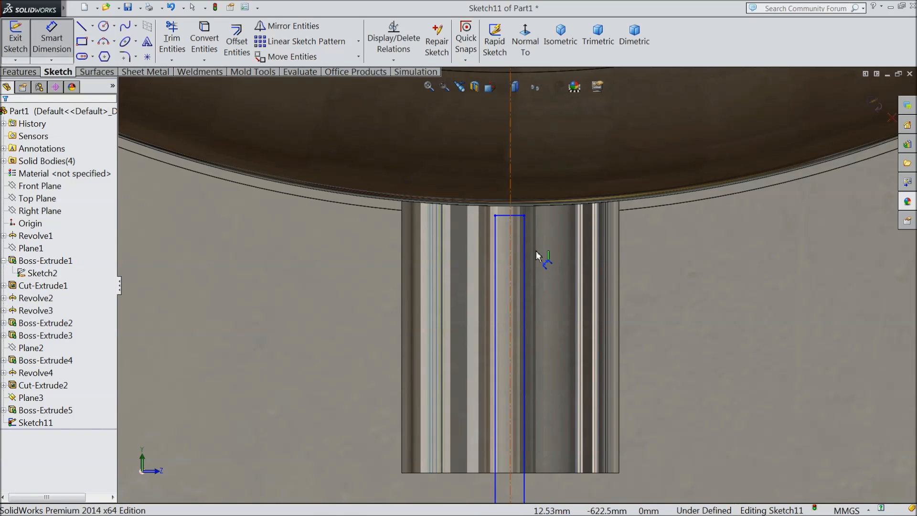
left_click(508, 215)
left_click(564, 255)
type("8")
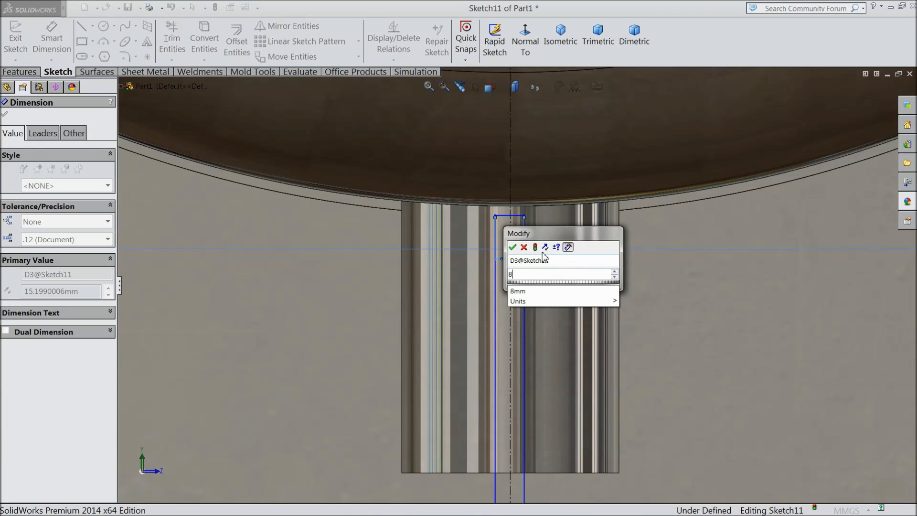
left_click(512, 247)
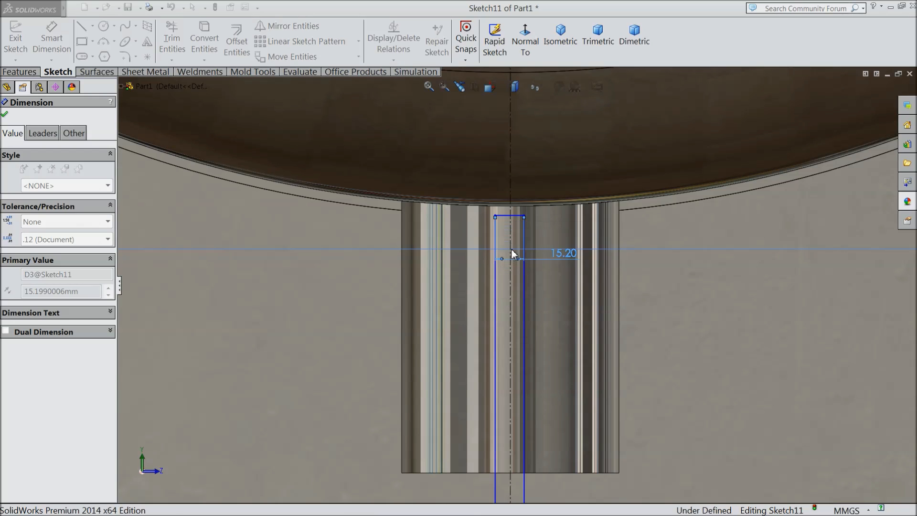
left_click(4, 113)
scroll(523, 256, "down", 5)
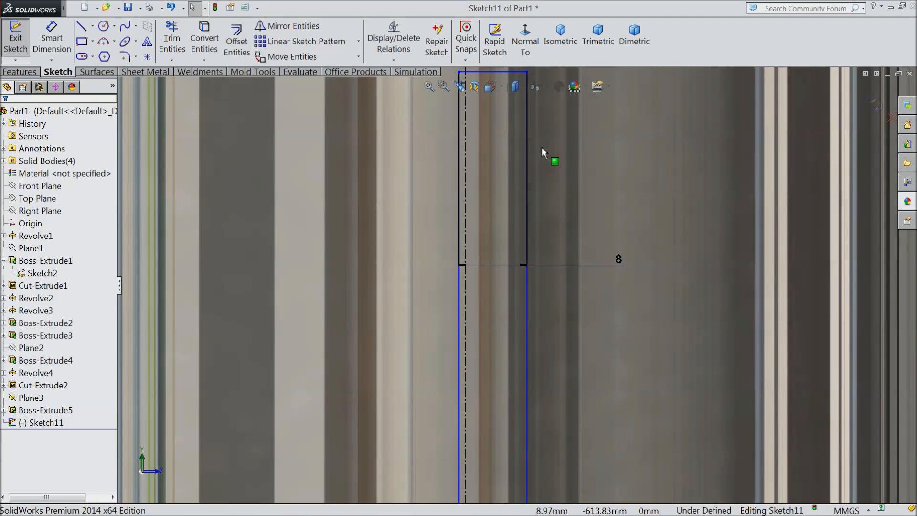
mouse_move(540, 147)
left_mouse_down()
mouse_move(500, 173)
mouse_move(432, 180)
left_mouse_up()
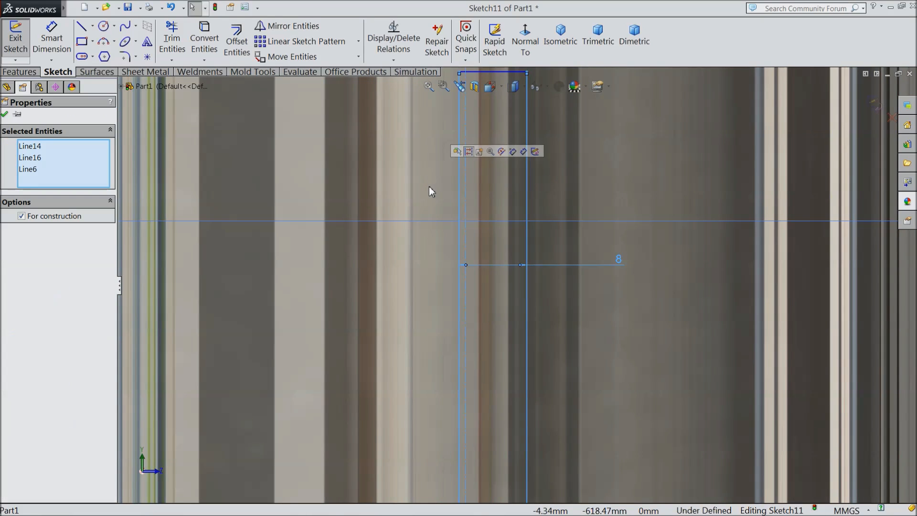
scroll(481, 277, "up", 10)
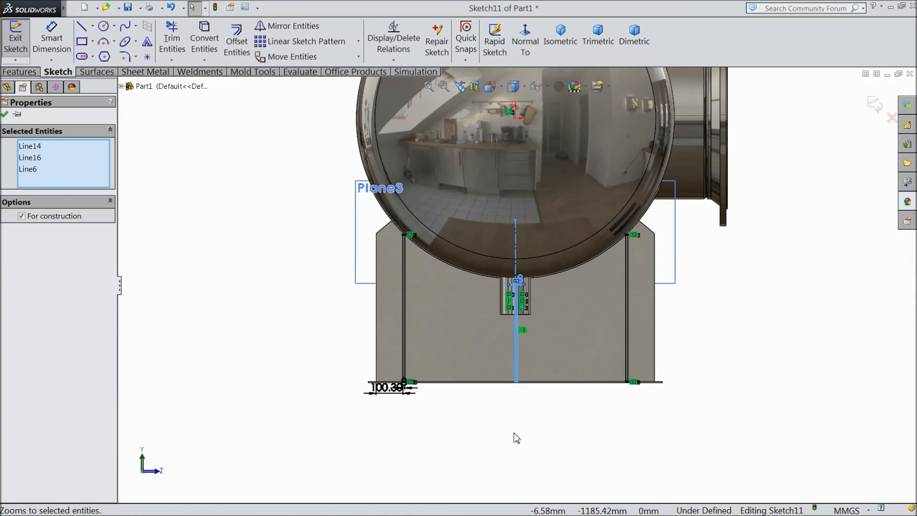
left_click(516, 438)
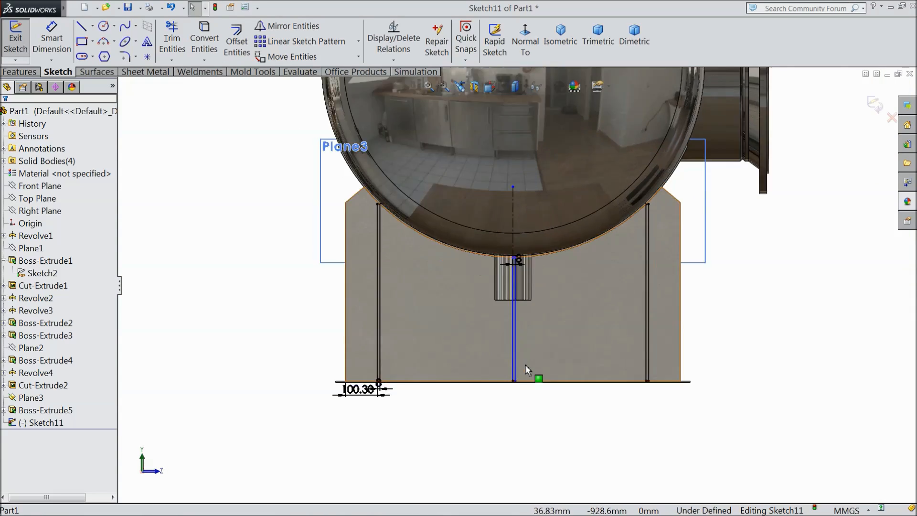
- Make the middle rectangle's two vertical sides symmetric about the centerline
scroll(497, 368, "down", 6)
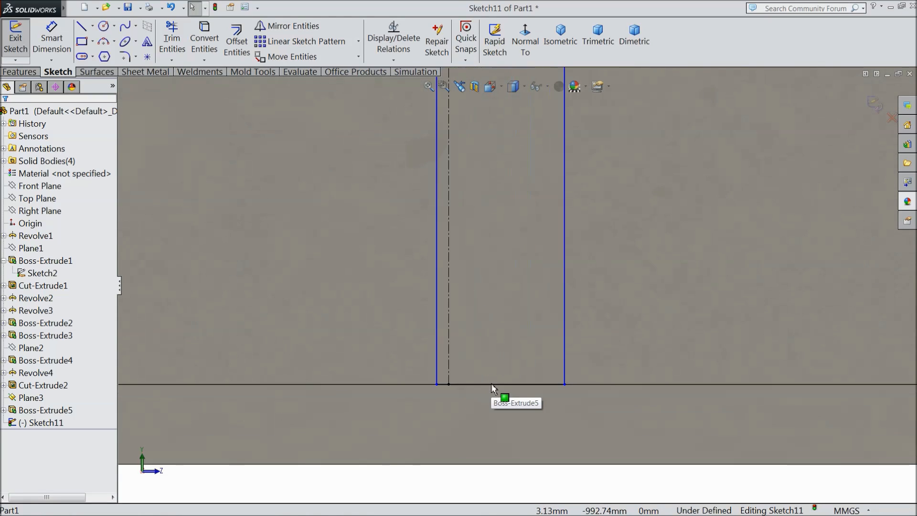
left_click(566, 341)
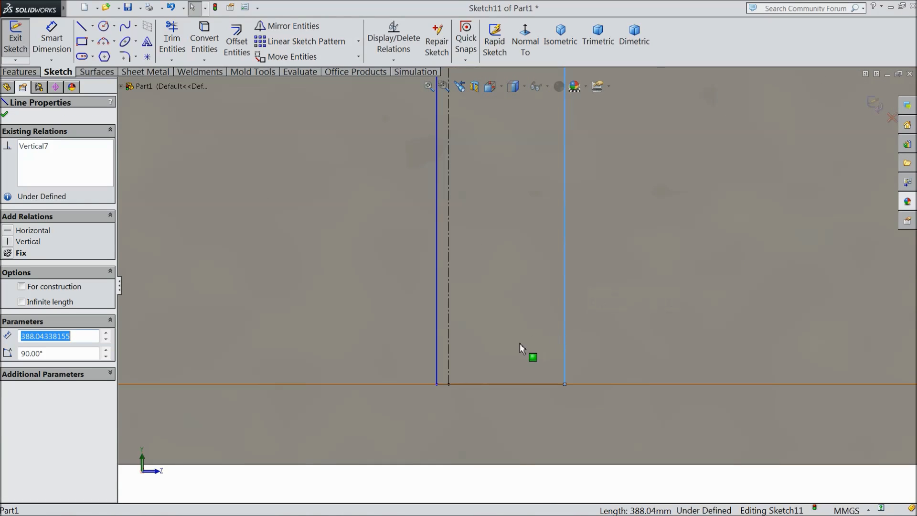
left_click(449, 338, "ctrl")
left_click(438, 337, "ctrl")
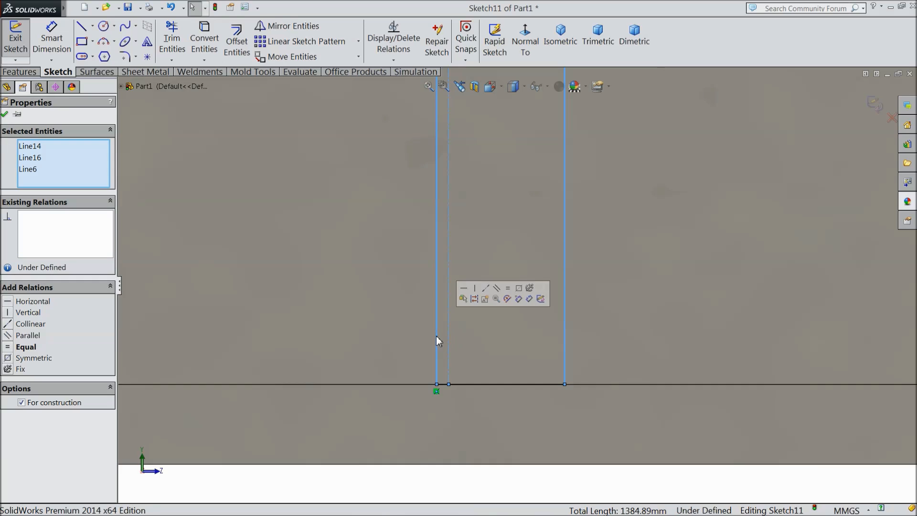
left_click(519, 287)
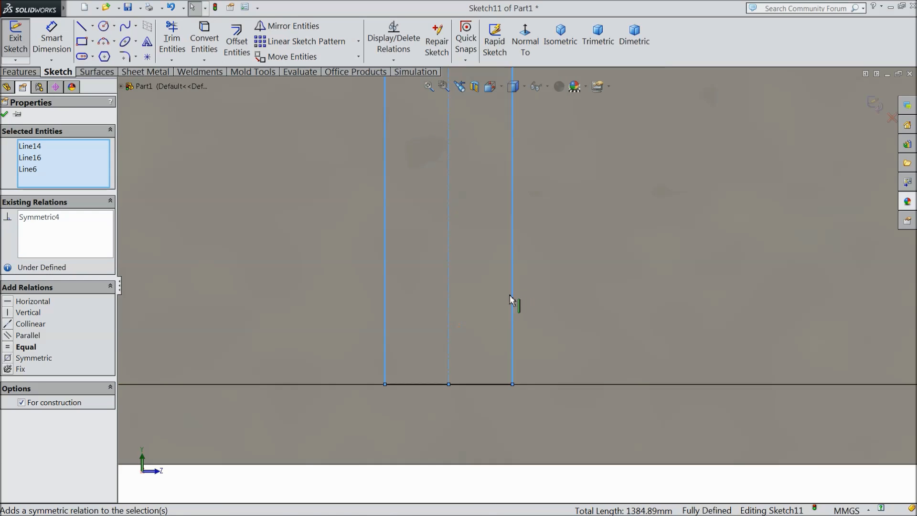
left_click(4, 113)
- Extrude the three vertical rib rectangles from the support plate up to the long edge face of the base plate
scroll(369, 231, "down", 5)
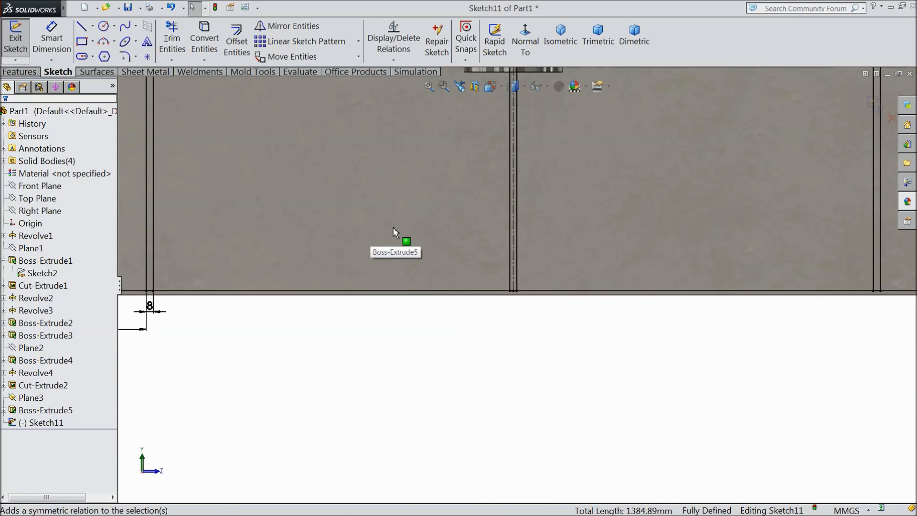
scroll(394, 227, "up", 5)
middle_click_drag(313, 196, 342, 230)
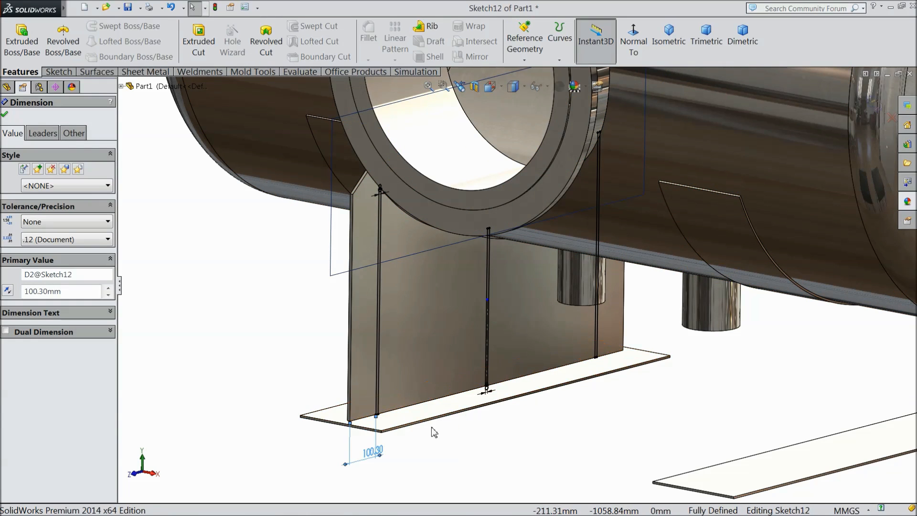
scroll(423, 415, "down", 3)
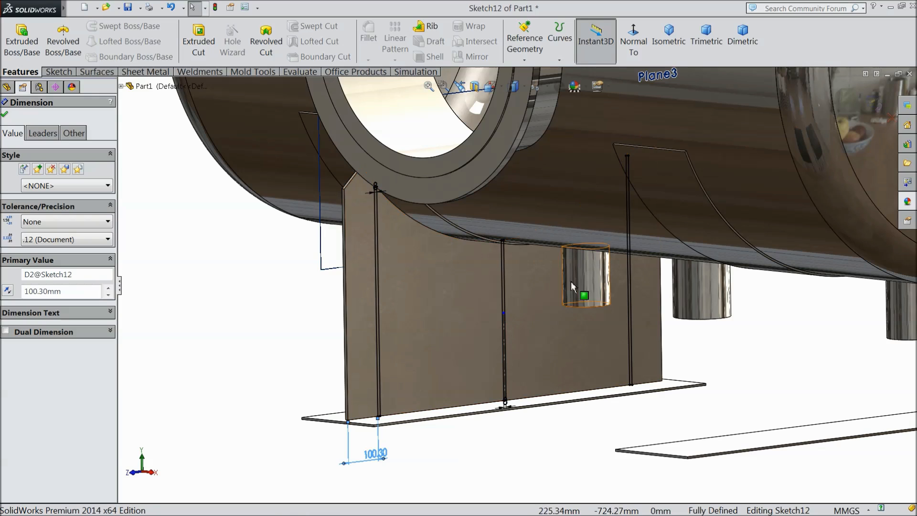
left_click(16, 44)
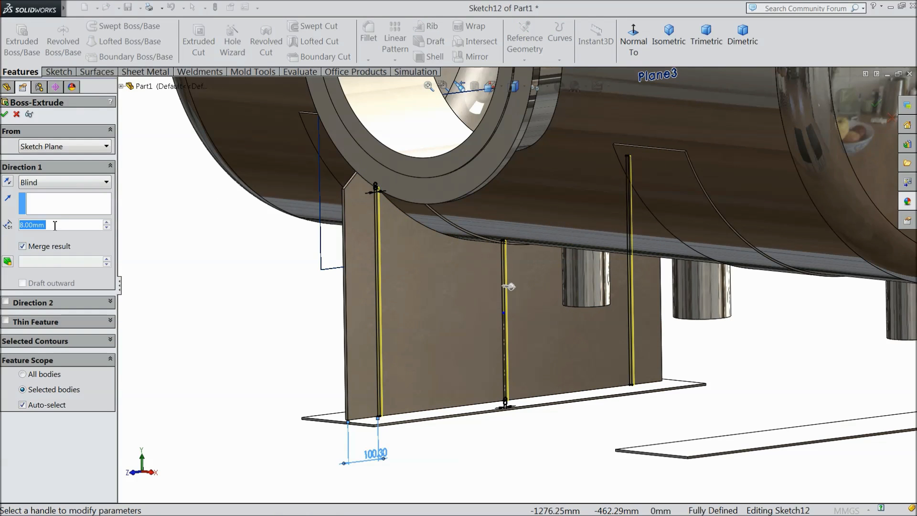
left_click(70, 189)
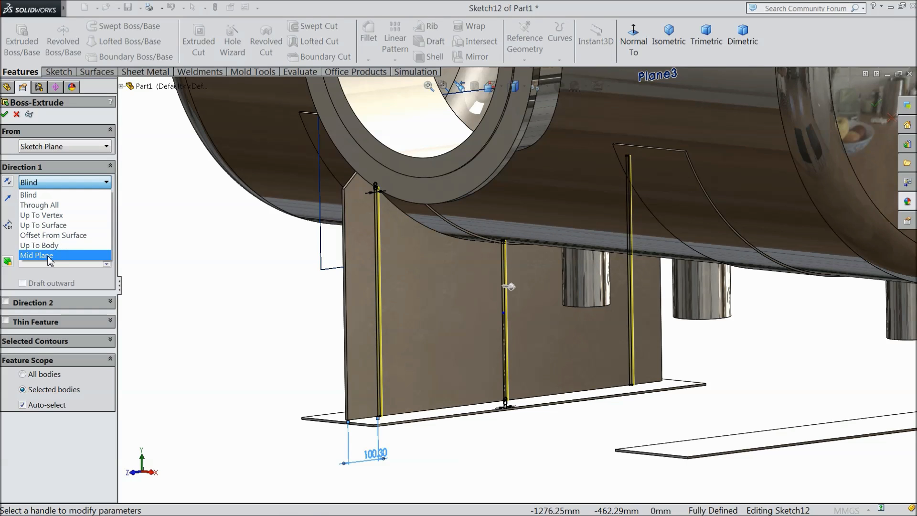
left_click(53, 224)
scroll(508, 417, "down", 8)
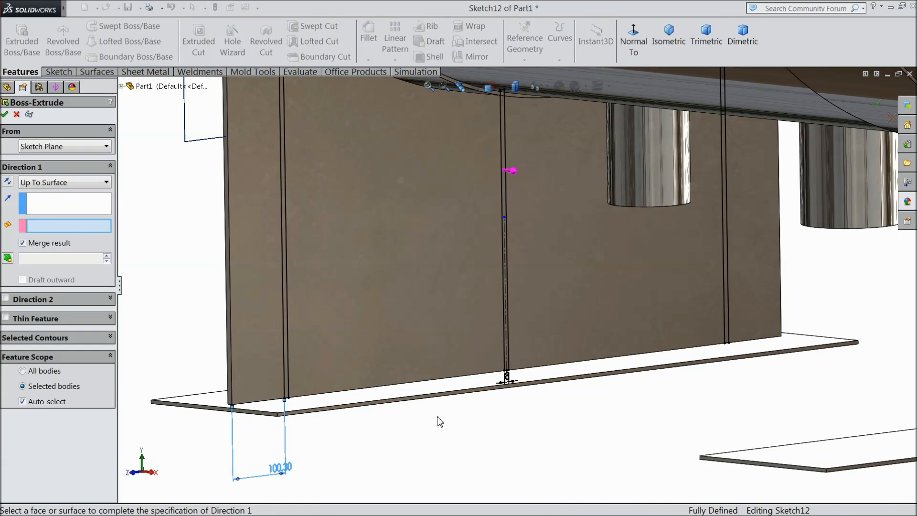
left_click(409, 380)
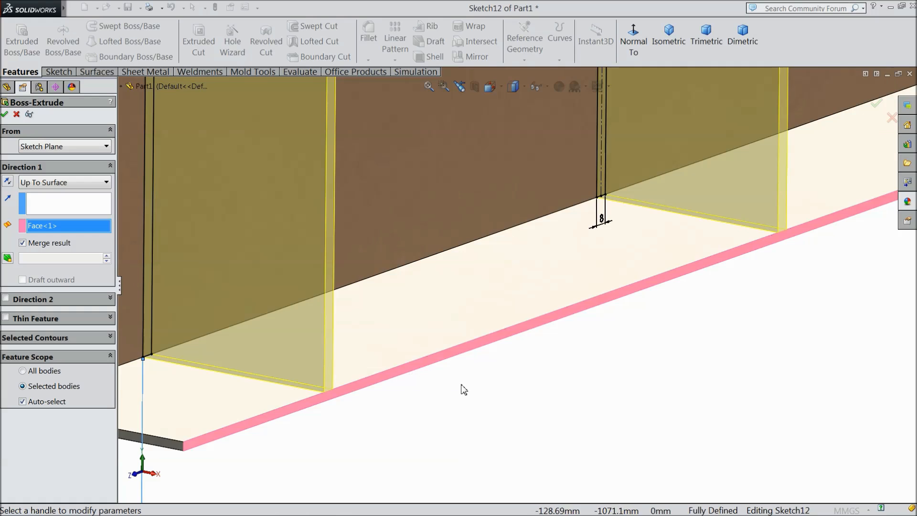
scroll(461, 385, "up", 5)
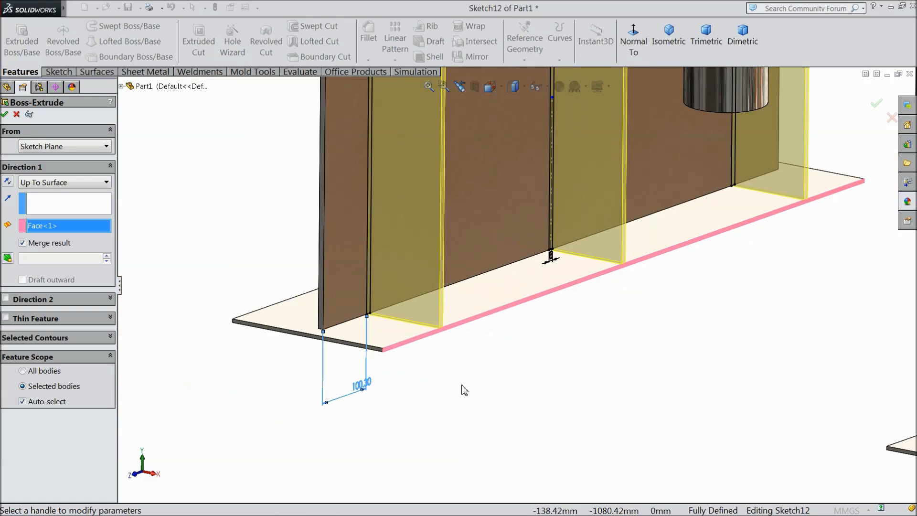
- Turn off Merge result so the three ribs stay separate bodies, and complete the extrusion
left_click(23, 243)
scroll(354, 243, "up", 3)
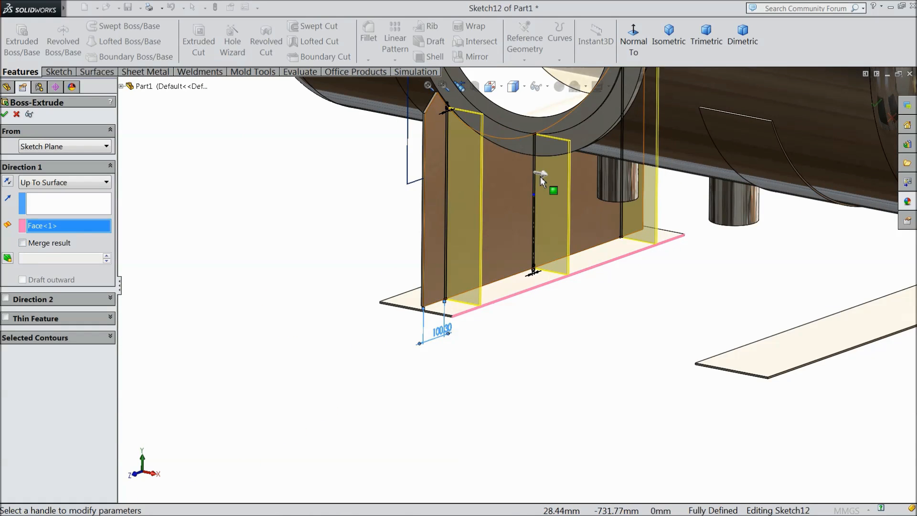
scroll(615, 138, "up", 3)
scroll(583, 170, "down", 5)
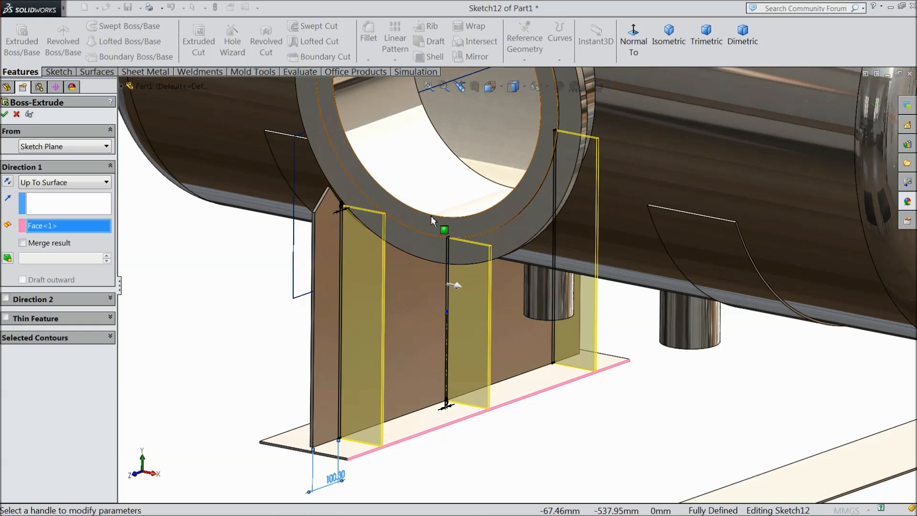
left_click(5, 115)
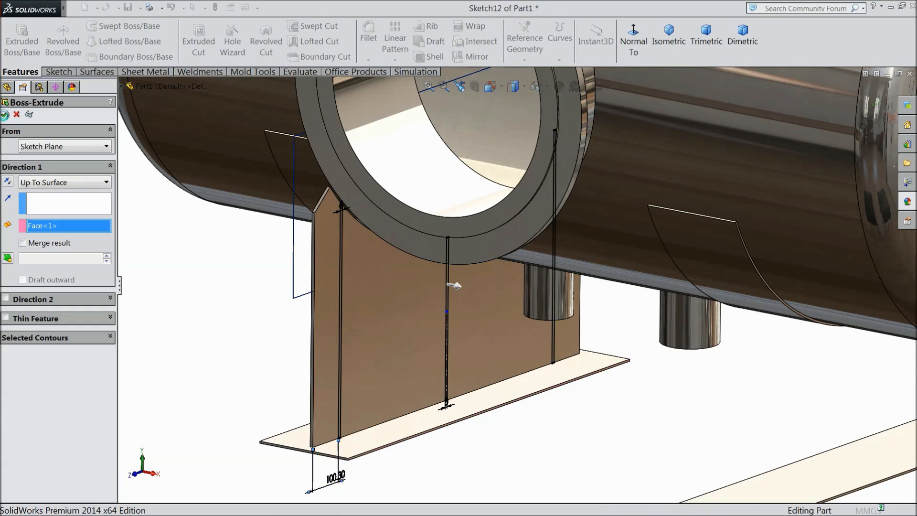
left_click(241, 313)
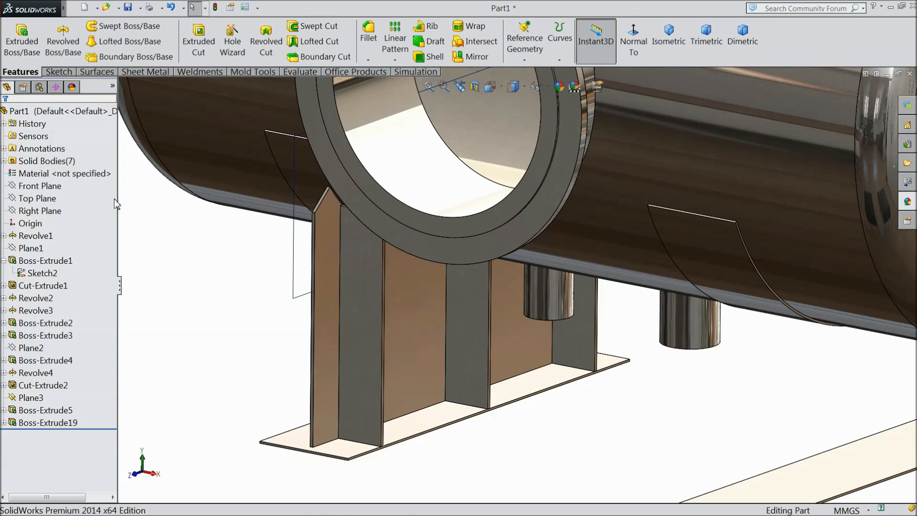
- Mirror the three rib bodies about Plane3 to the opposite side of the support plate
left_click(294, 275)
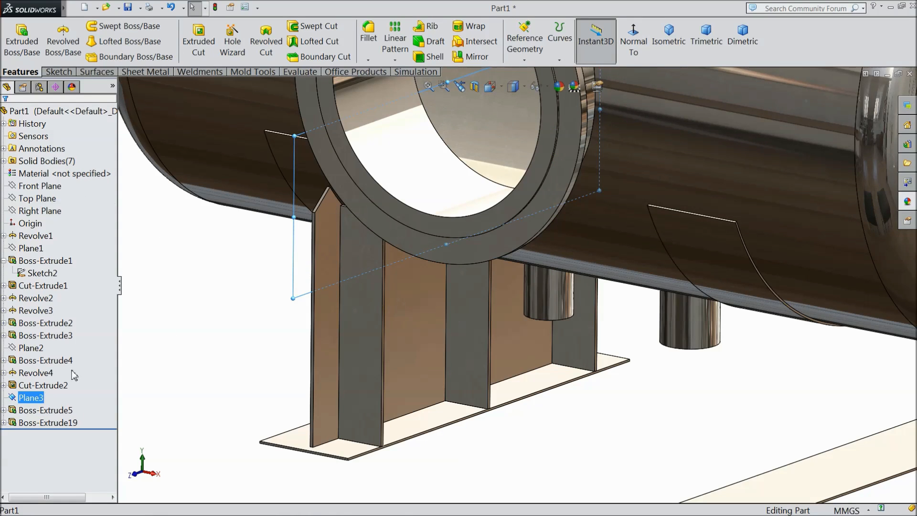
left_click(473, 57)
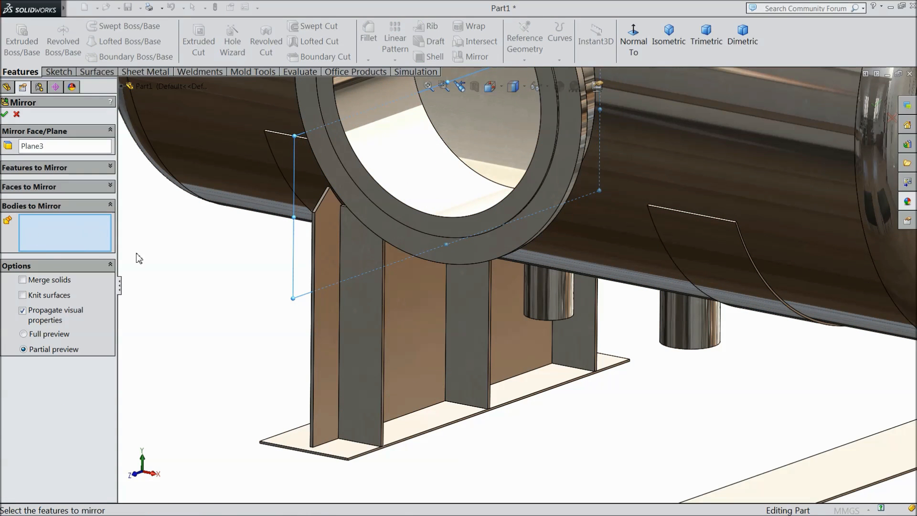
left_click(368, 408)
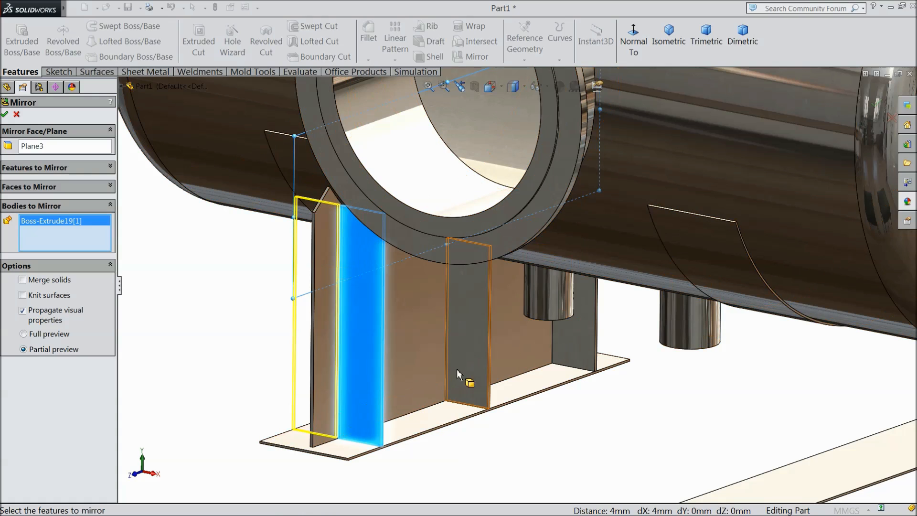
left_click(470, 351)
left_click(583, 338)
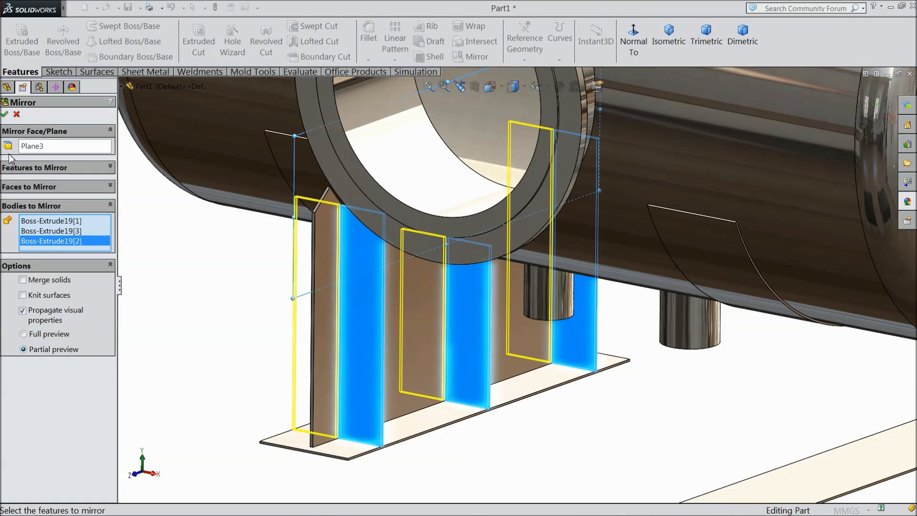
left_click(5, 114)
- Mirror the support plate, its extruded ribs and the mirrored ribs about the Right Plane onto the second base plate
middle_click_drag(237, 330, 271, 365)
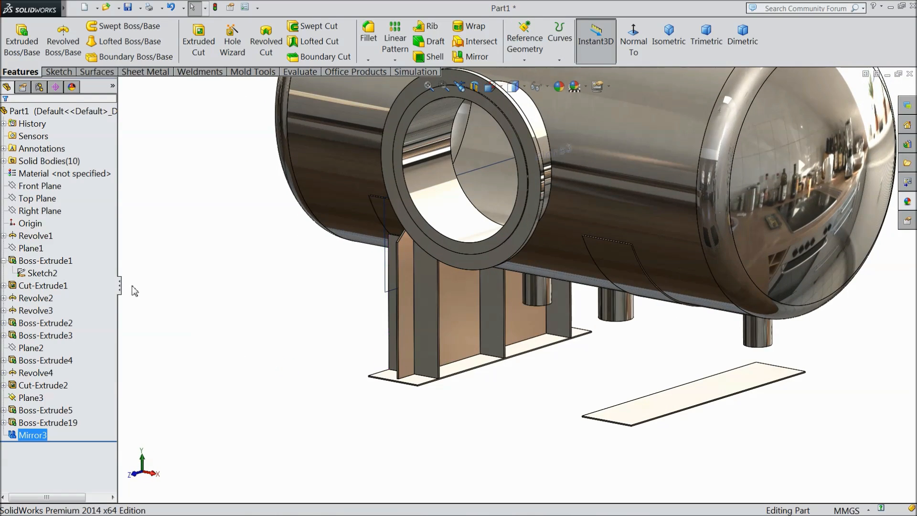
left_click(43, 211)
left_click(470, 52)
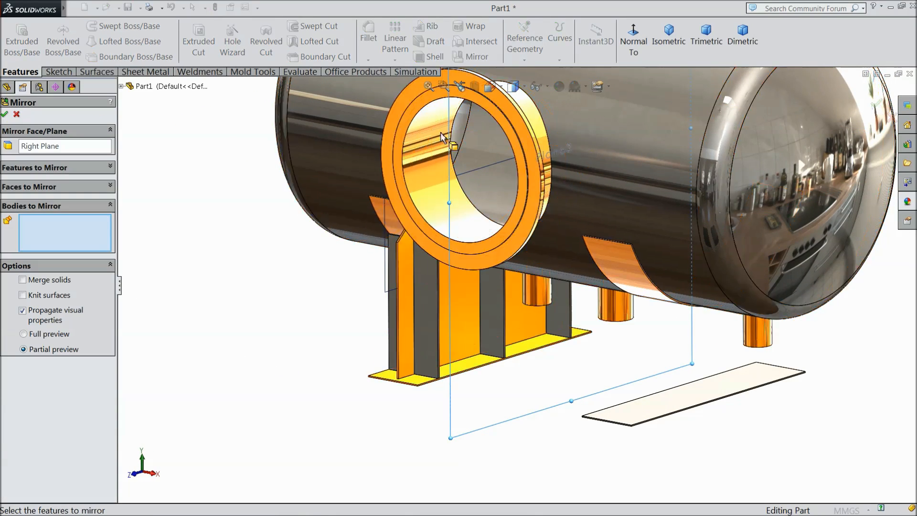
key("f")
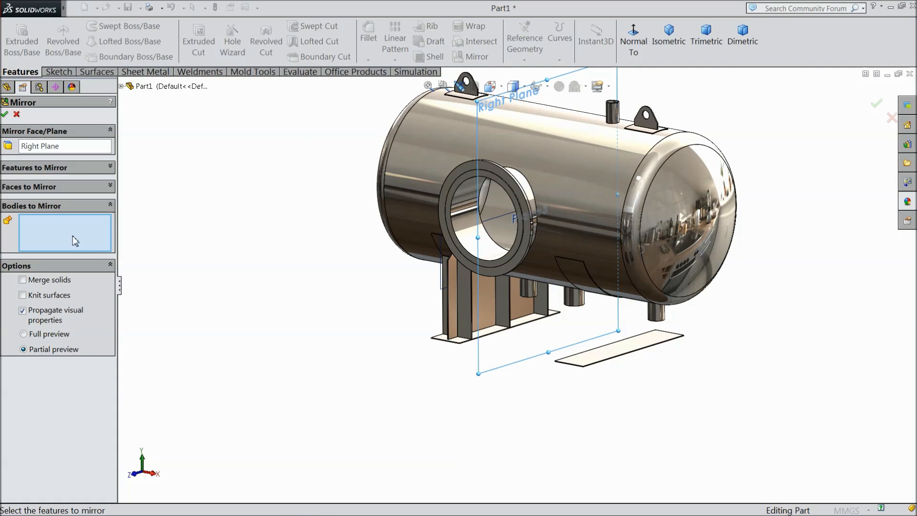
scroll(508, 303, "down", 3)
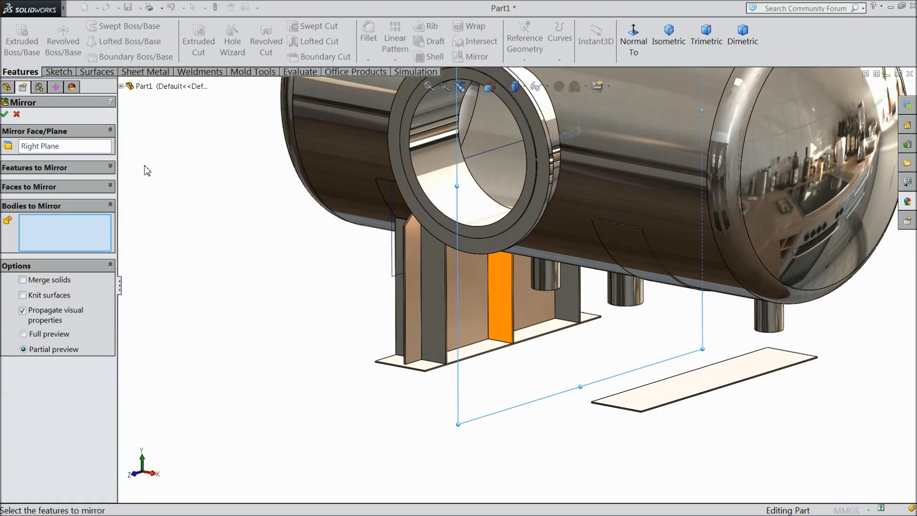
left_click(122, 87)
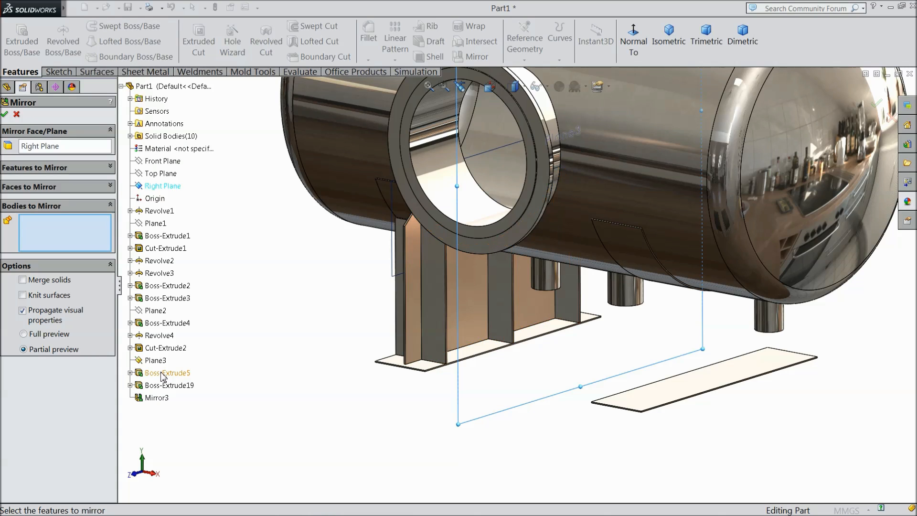
left_click(58, 168)
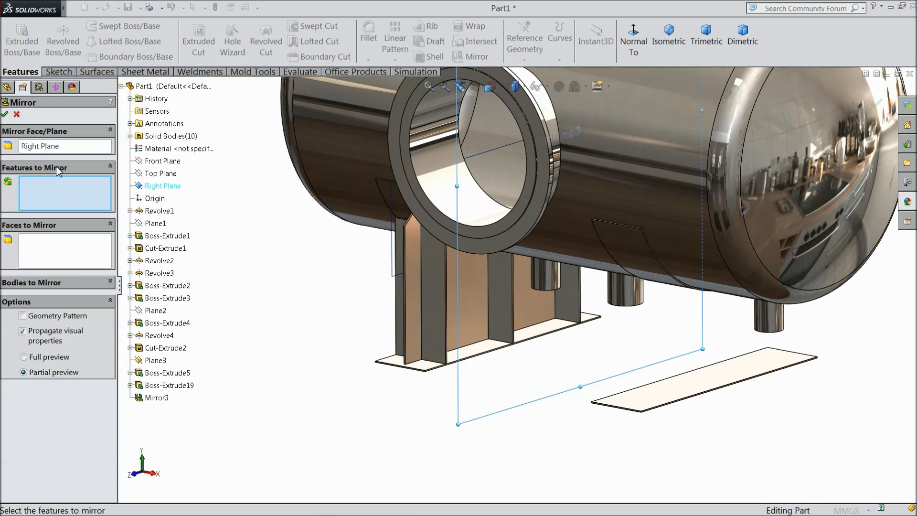
left_click(161, 374)
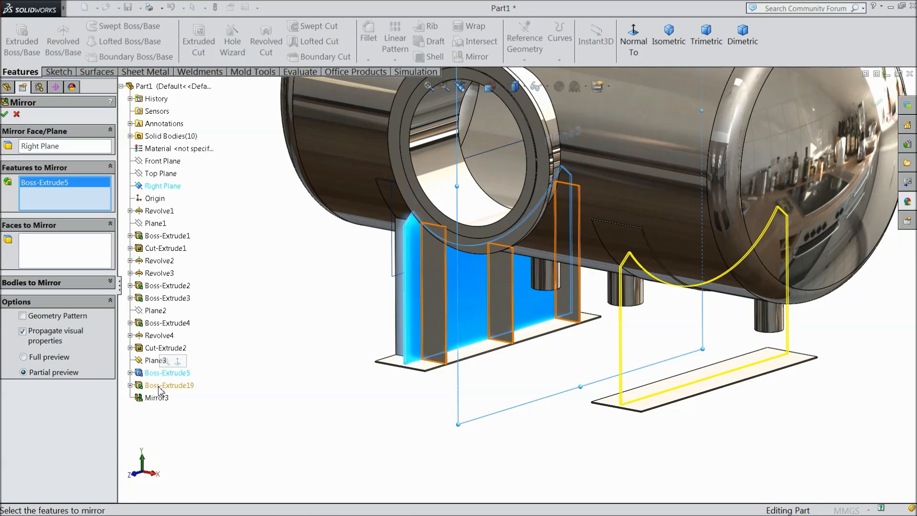
left_click(160, 386)
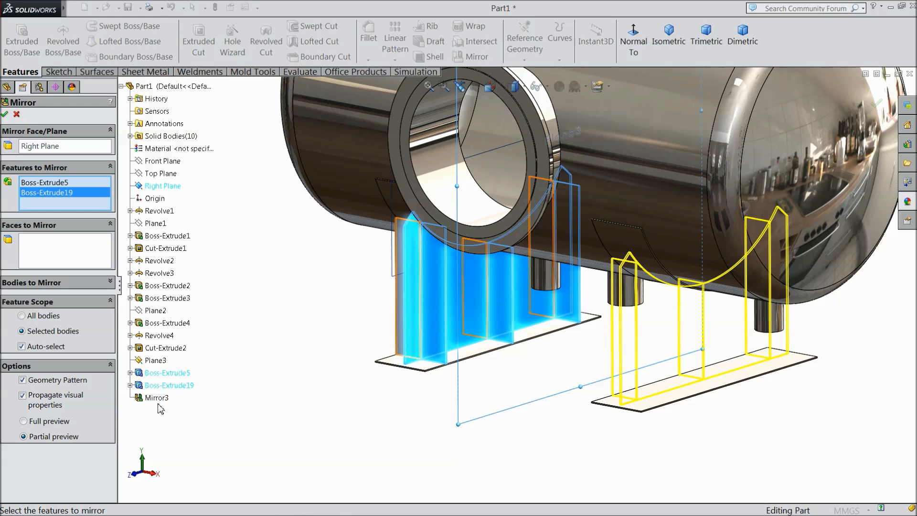
left_click(155, 398)
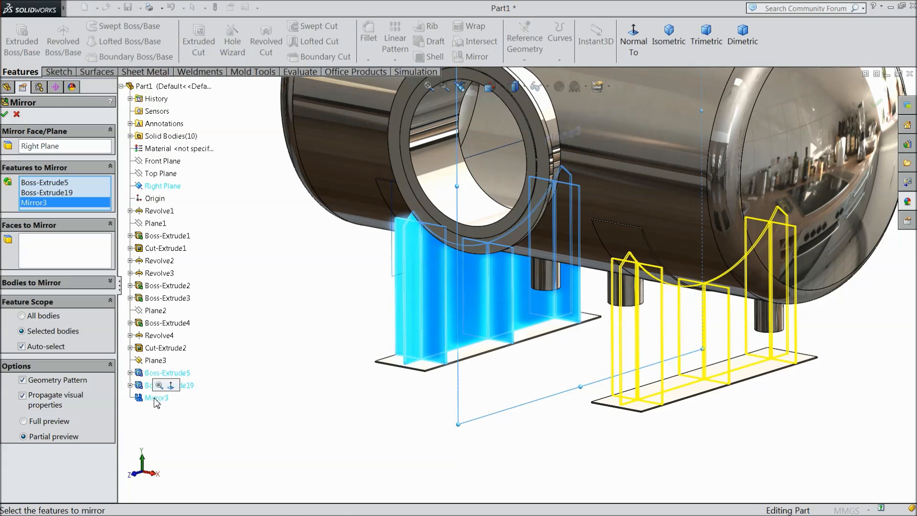
left_click(6, 114)
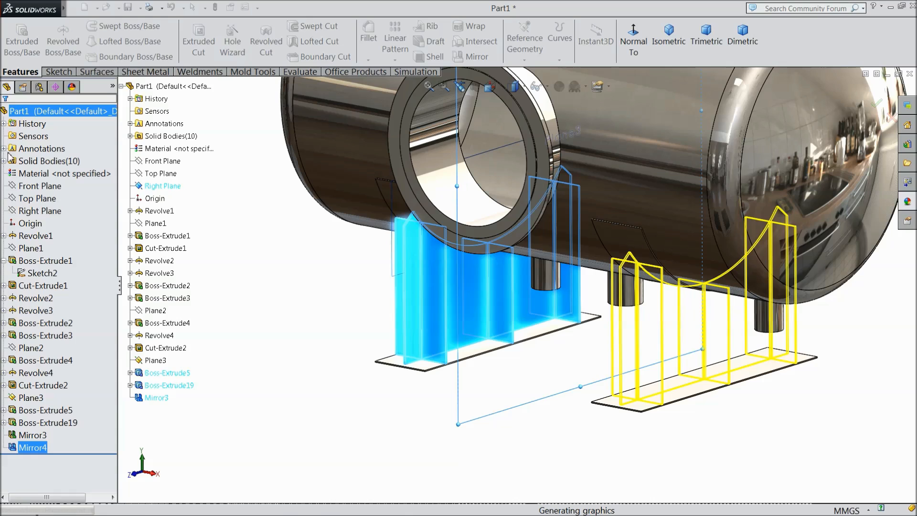
- Hide Plane3
mouse_move(266, 356)
middle_mouse_down()
mouse_move(293, 322)
mouse_move(305, 324)
mouse_move(252, 356)
middle_mouse_up()
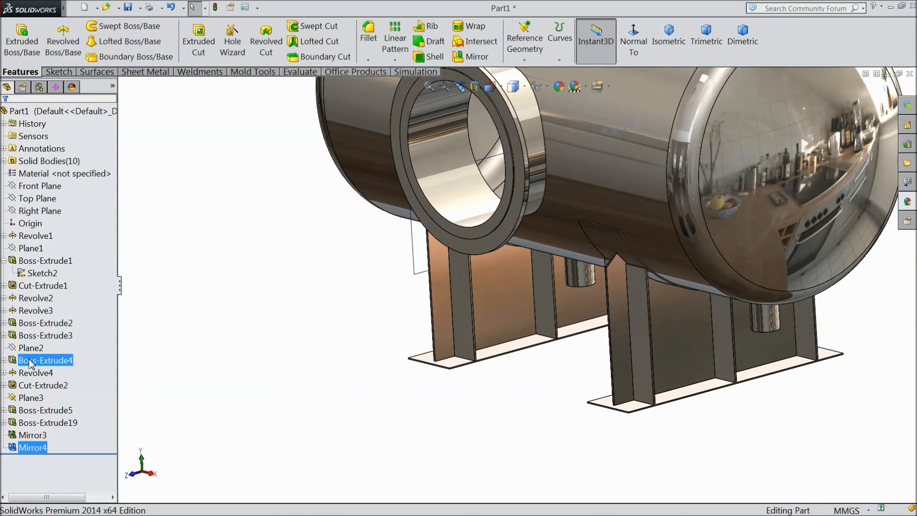
left_click(30, 397)
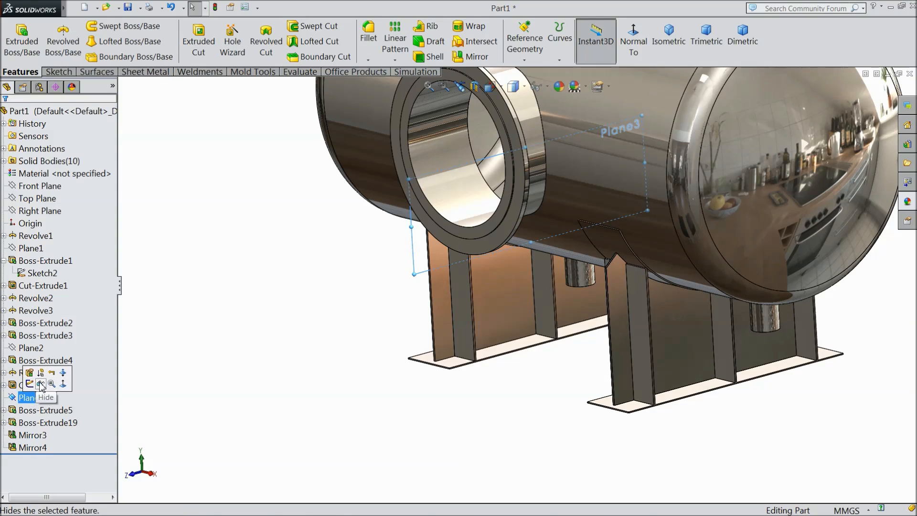
left_click(41, 385)
- Apply the brushed steel appearance from the Metal > Steel library to the whole part
middle_click_drag(266, 389, 485, 365)
scroll(496, 373, "up", 6)
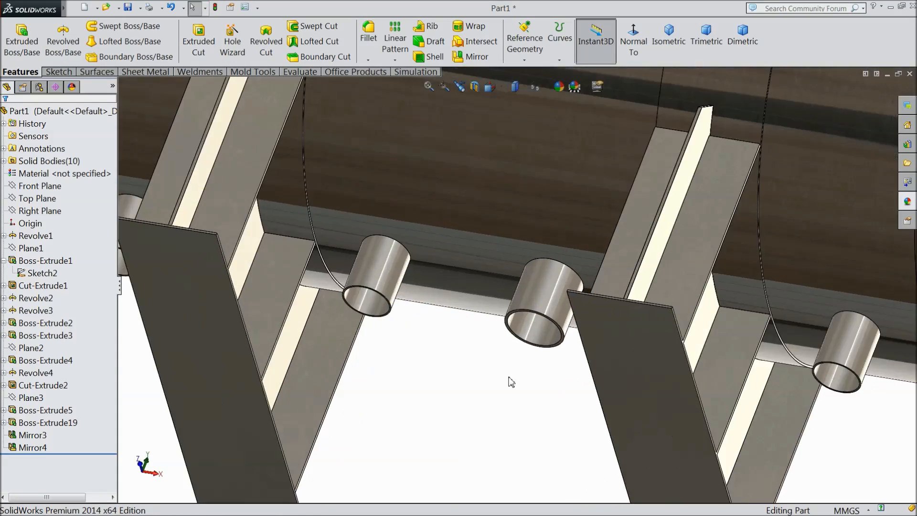
middle_click_drag(537, 324, 573, 268)
scroll(493, 421, "down", 5)
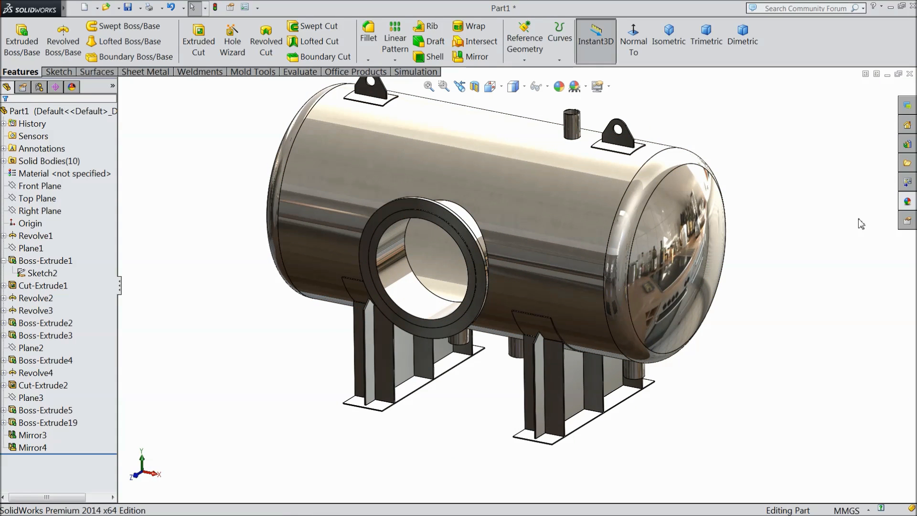
left_click(907, 203)
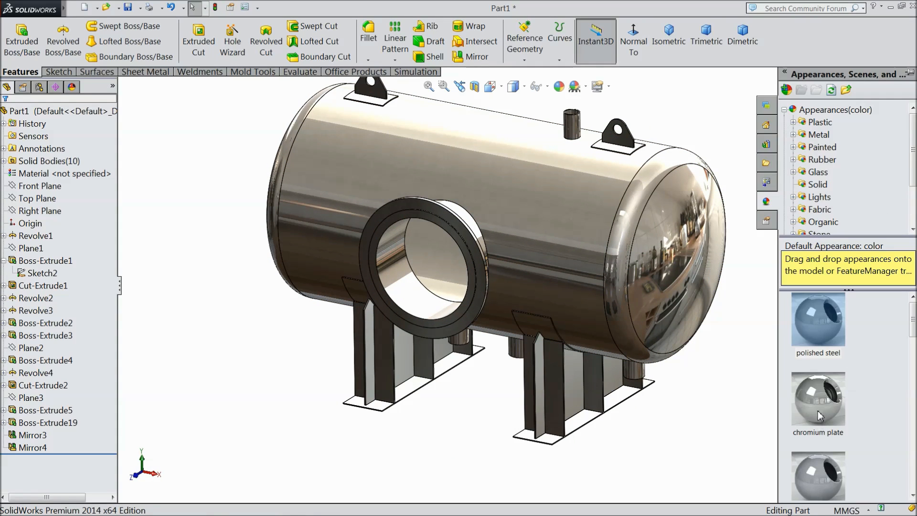
left_click(794, 136)
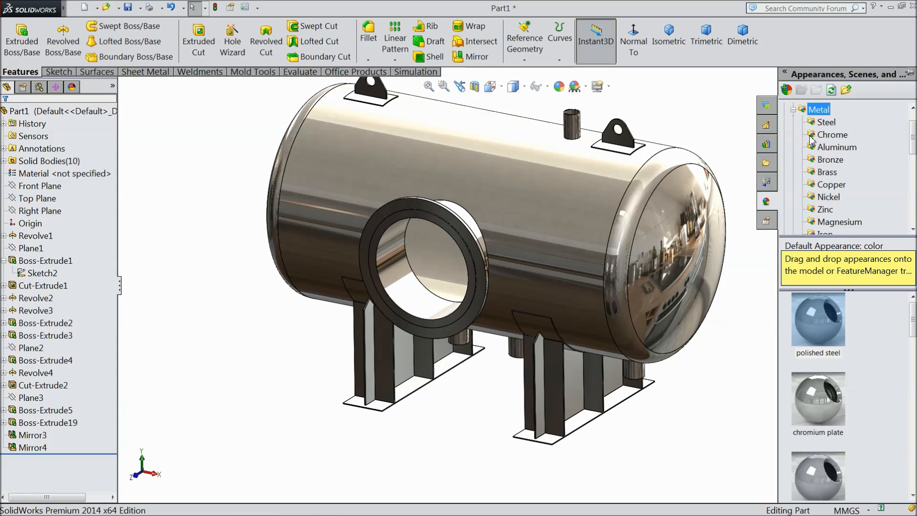
left_click(827, 122)
left_click(820, 396)
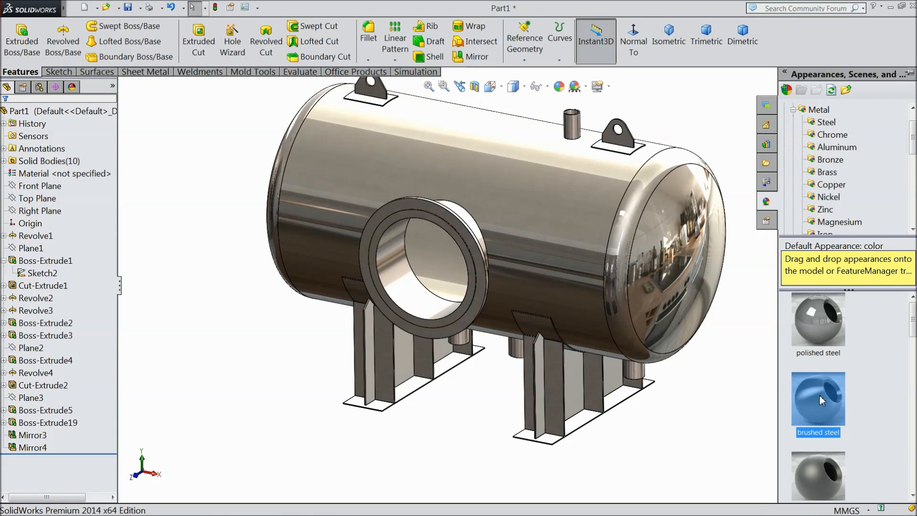
mouse_move(820, 406)
left_mouse_down()
mouse_move(303, 273)
mouse_move(28, 111)
left_mouse_up()
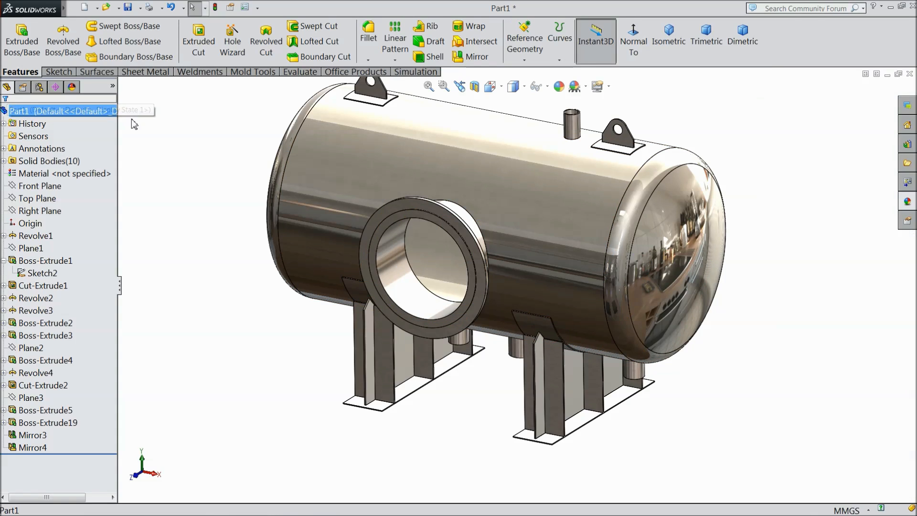
left_click(904, 203)
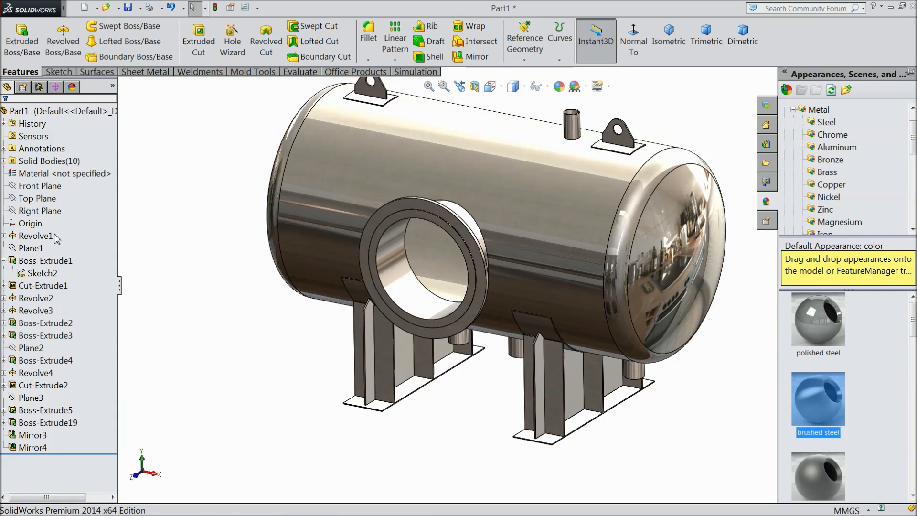
- Apply the brushed steel appearance to all features from Revolve1 through Mirror4
left_click(40, 237)
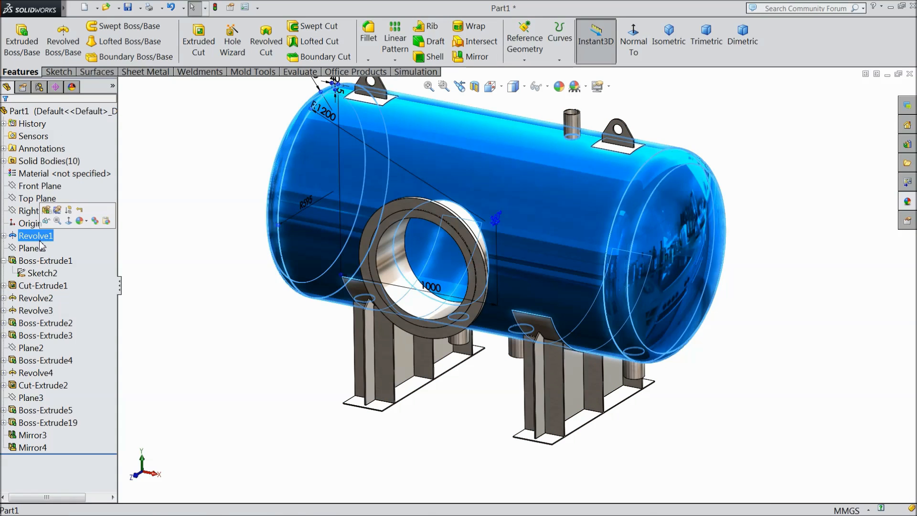
left_click(32, 447, "shift")
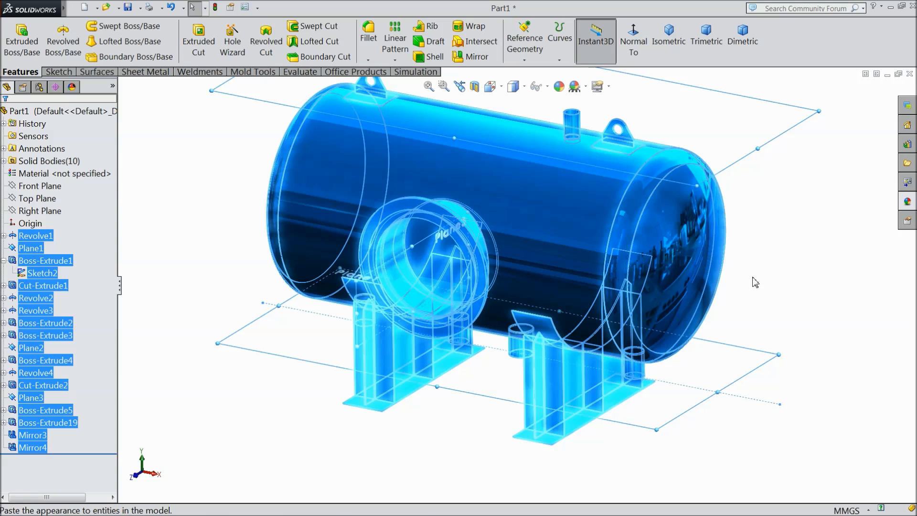
left_click(907, 201)
left_click(818, 398)
left_click(692, 372)
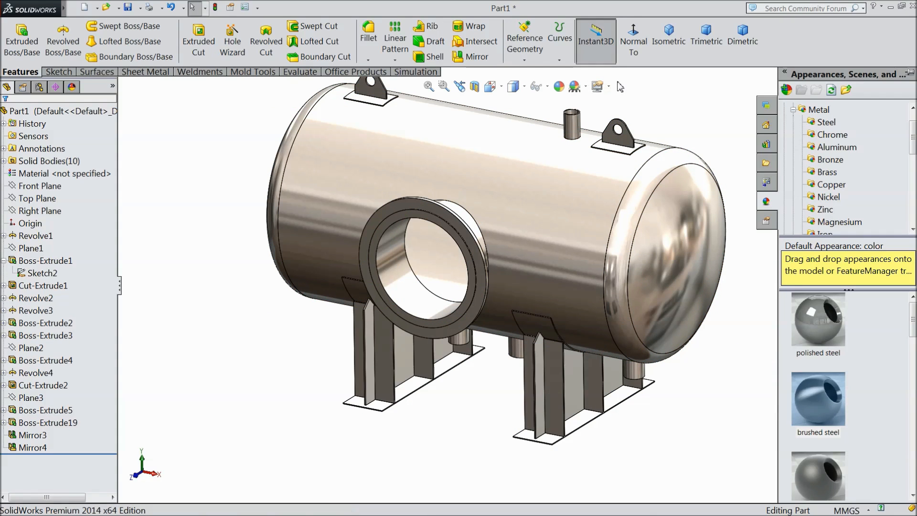
left_click(610, 87)
left_click(617, 144)
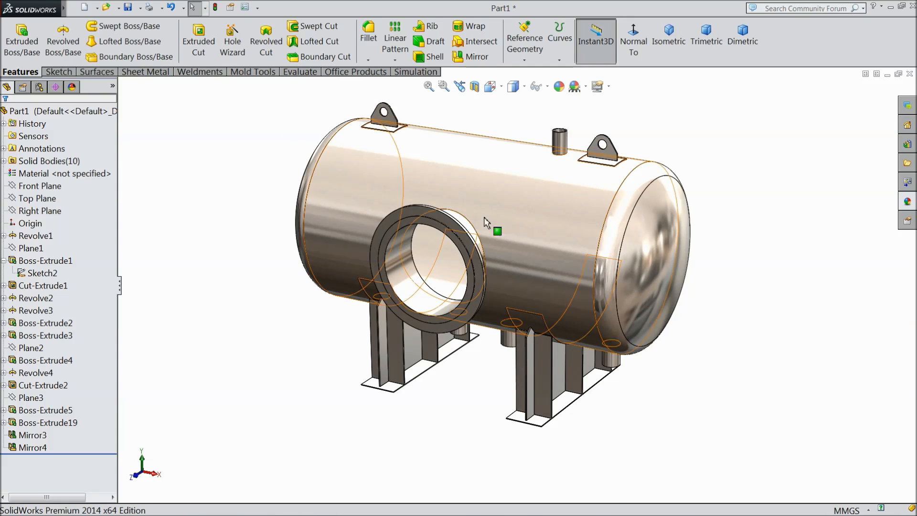
- Start a sketch on the outer ring face of the manhole flange
scroll(492, 229, "down", 2)
middle_click_drag(483, 224, 555, 339)
scroll(537, 373, "up", 2)
scroll(487, 363, "down", 3)
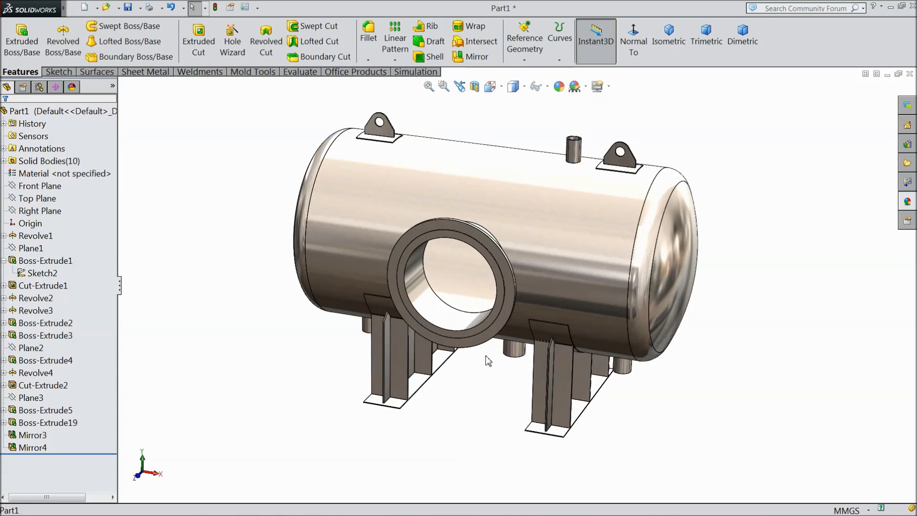
middle_click_drag(487, 388, 482, 394)
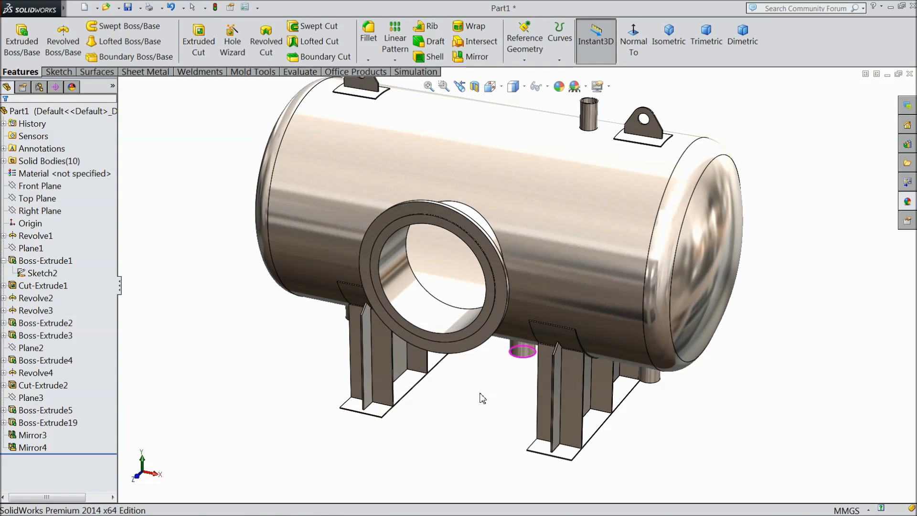
scroll(458, 258, "down", 5)
mouse_move(479, 202)
middle_mouse_down()
mouse_move(471, 212)
mouse_move(477, 196)
middle_mouse_up()
left_click(477, 196)
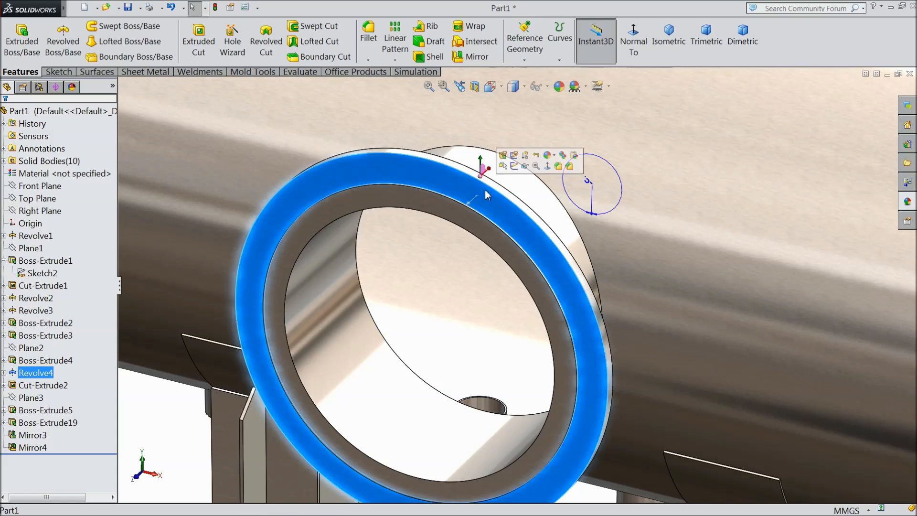
left_click(515, 166)
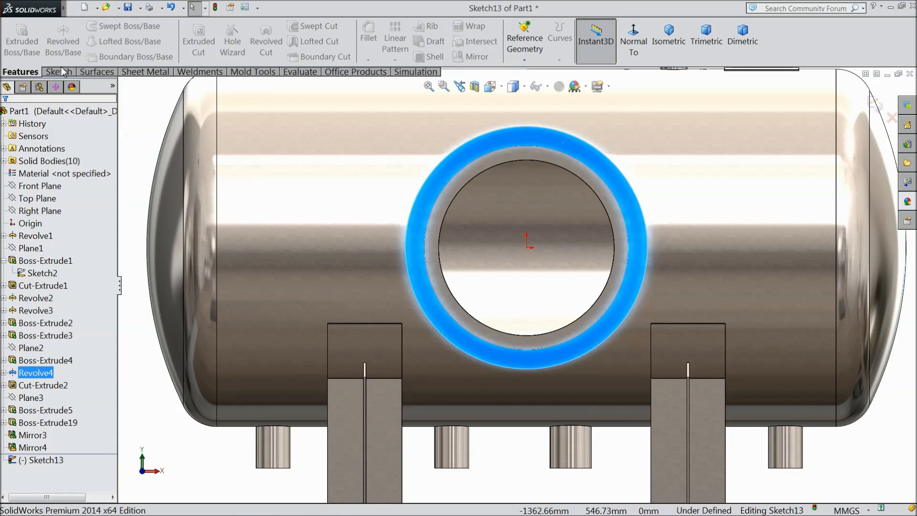
- Sketch a circle about 751 mm in diameter, centred on the origin within the flange ring
left_click(58, 72)
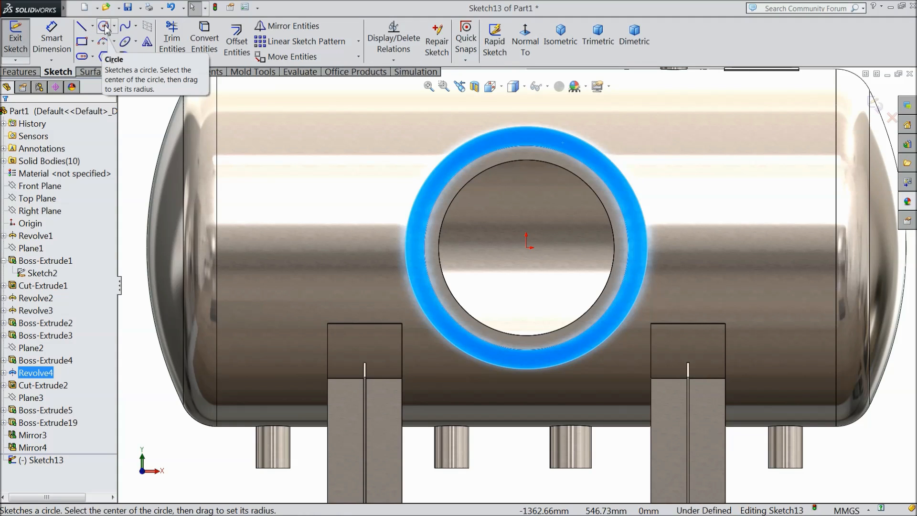
left_click(105, 27)
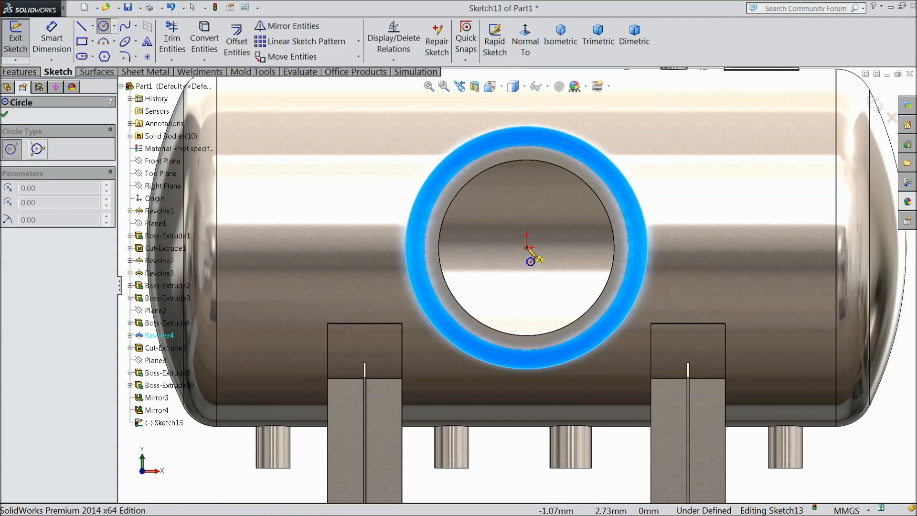
left_click(527, 247)
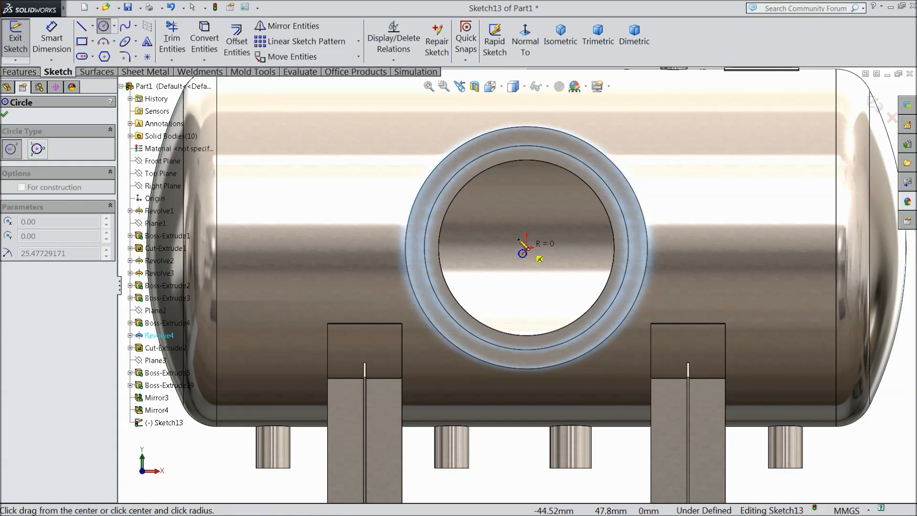
left_click(443, 193)
- Dimension the circle's diameter at 755 mm and convert the circle to construction geometry
right_click_drag(383, 172, 383, 143)
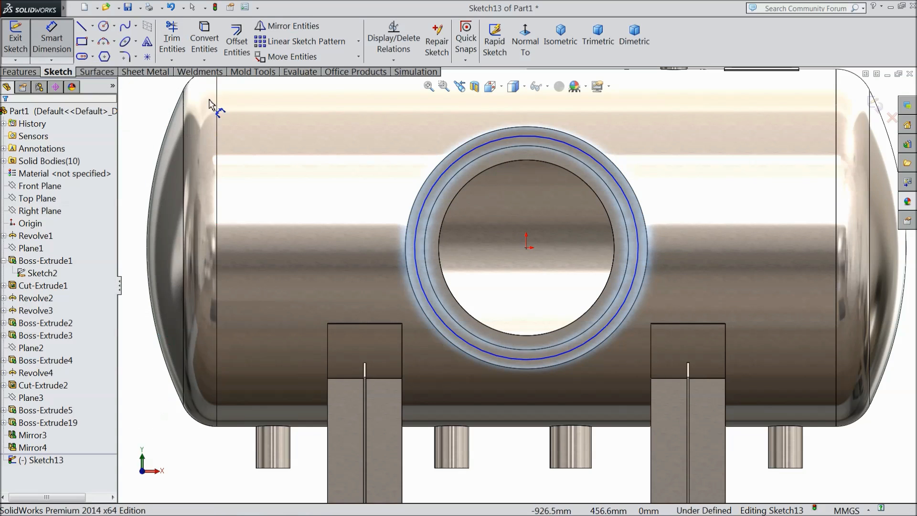
scroll(430, 174, "up", 3)
left_click(412, 258)
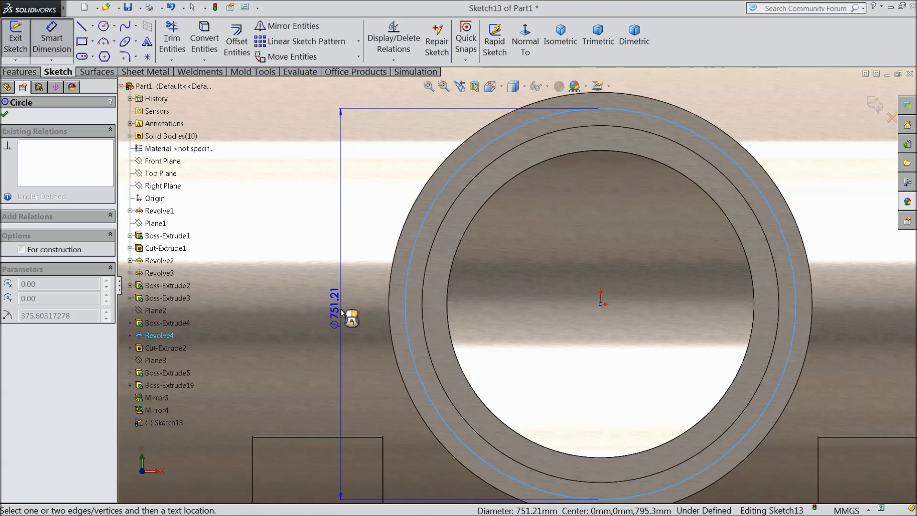
left_click(342, 312)
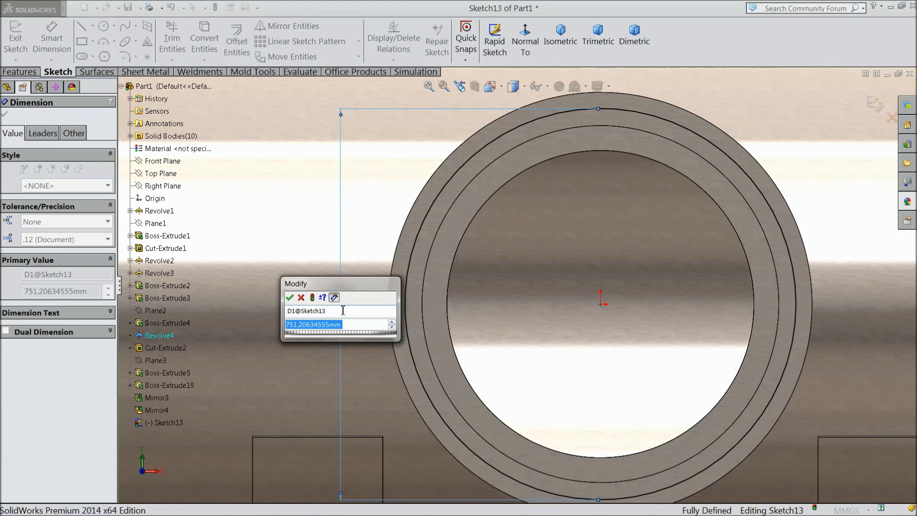
type("755")
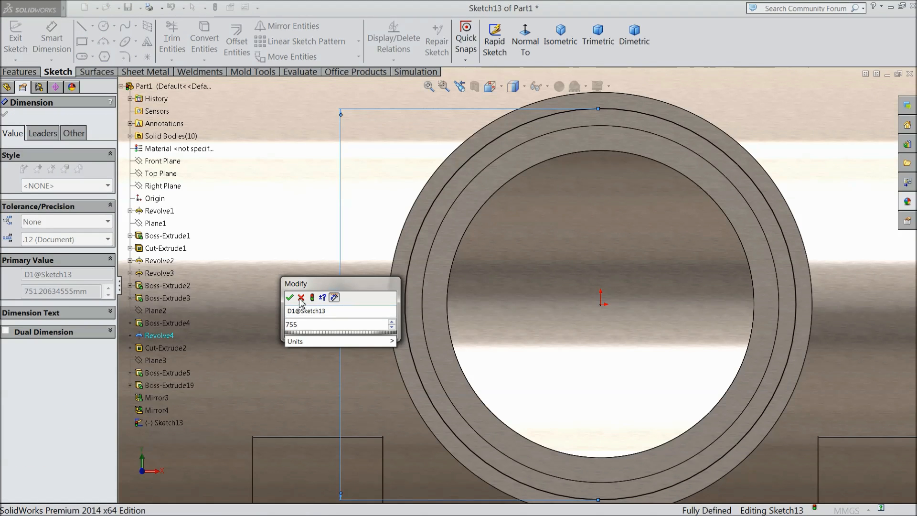
key("Return")
key("z")
key("z")
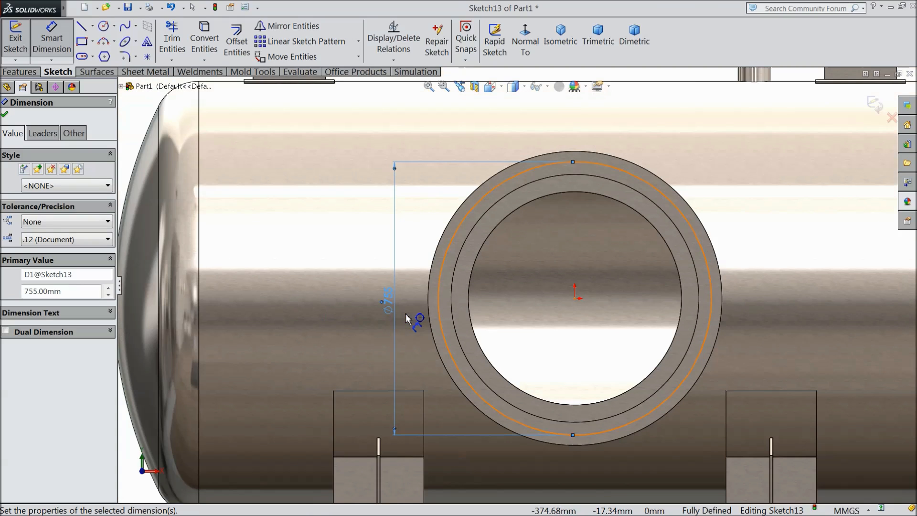
left_click(5, 114)
left_click(442, 294)
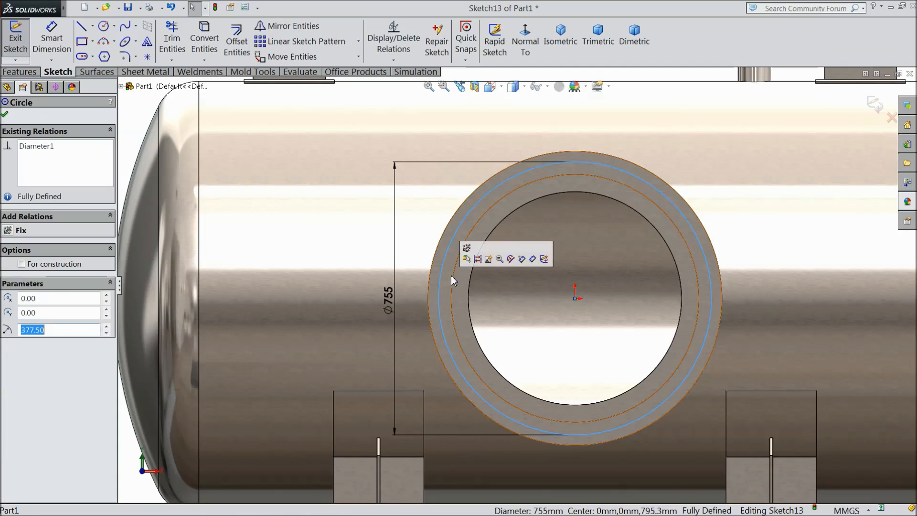
left_click(481, 259)
- Sketch a bolt-hole circle of about 16 mm radius centred on the uppermost point of the construction circle
middle_click_drag(560, 248, 427, 260)
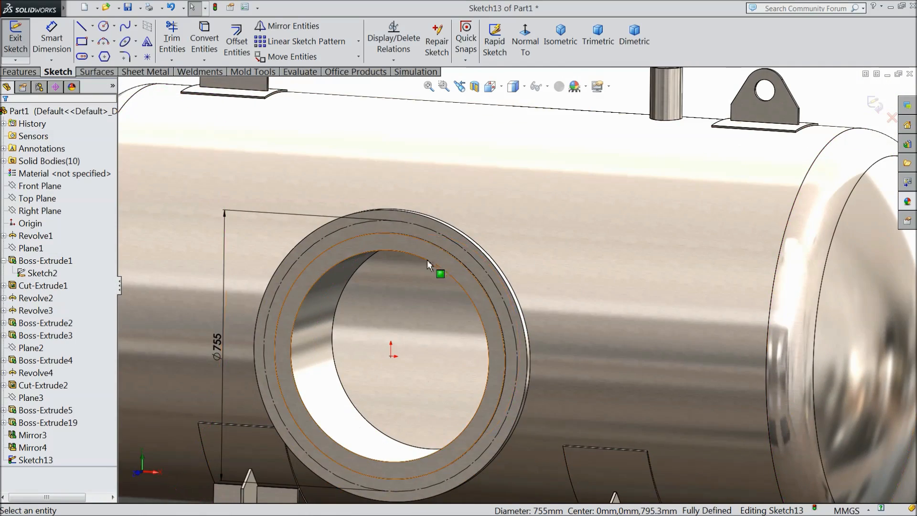
scroll(354, 230, "down", 3)
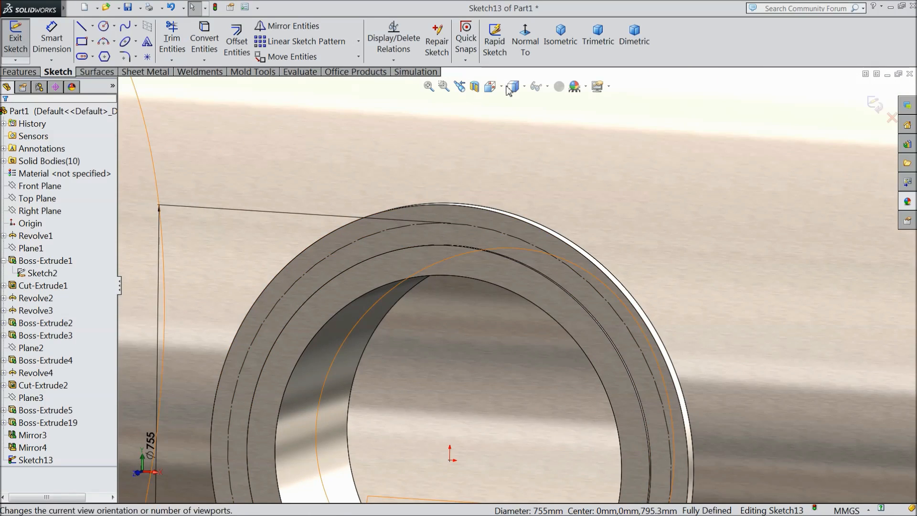
left_click(525, 41)
scroll(503, 217, "down", 4)
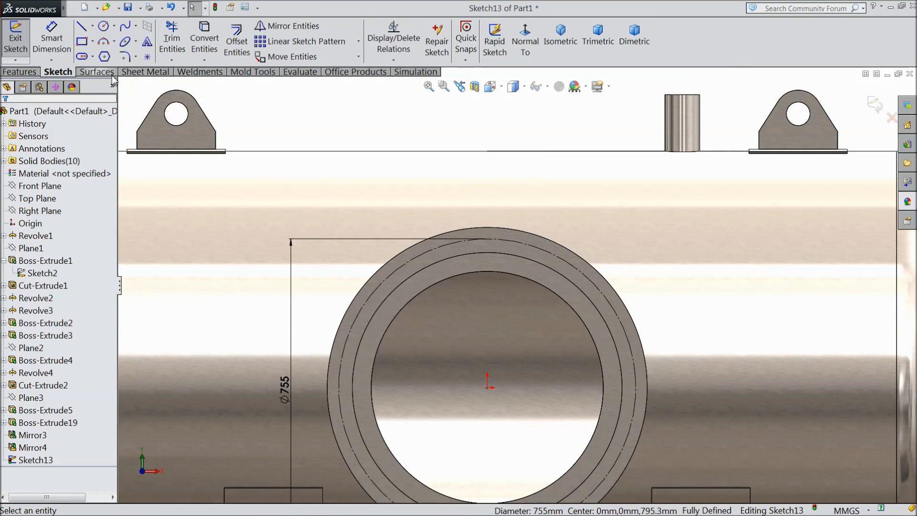
left_click(104, 27)
scroll(492, 253, "down", 4)
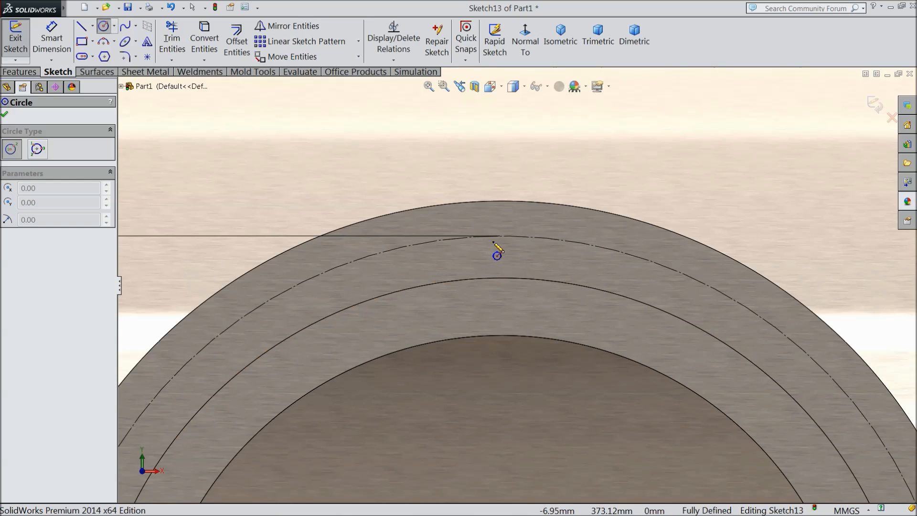
left_click(501, 235)
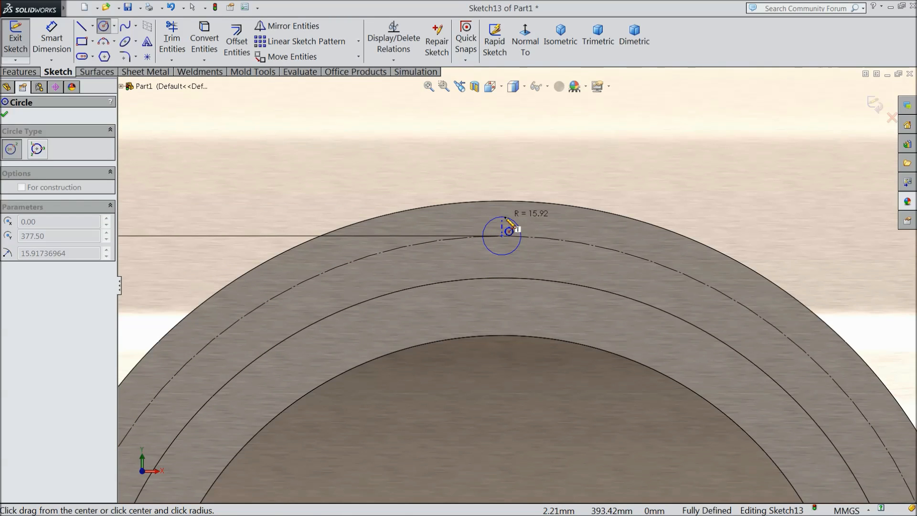
left_click(509, 231)
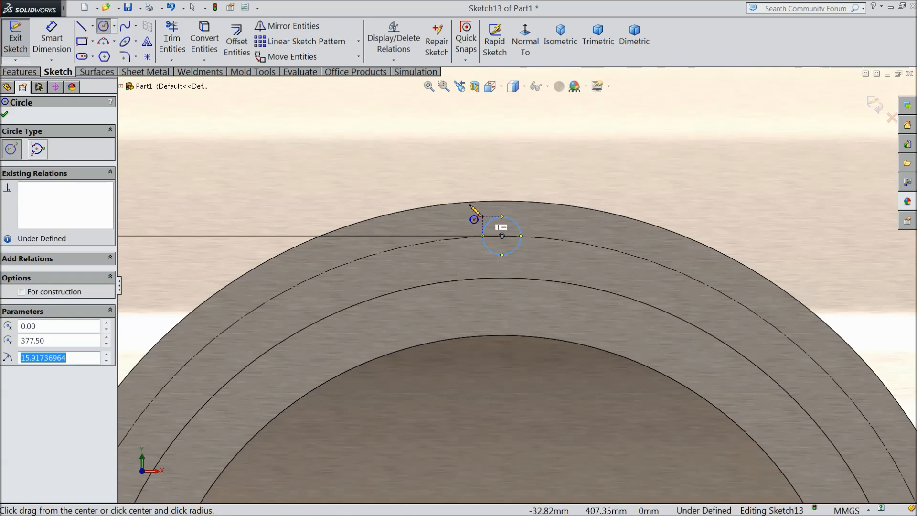
- Dimension the small bolt-hole circle with a diameter of 30 mm
left_click(51, 38)
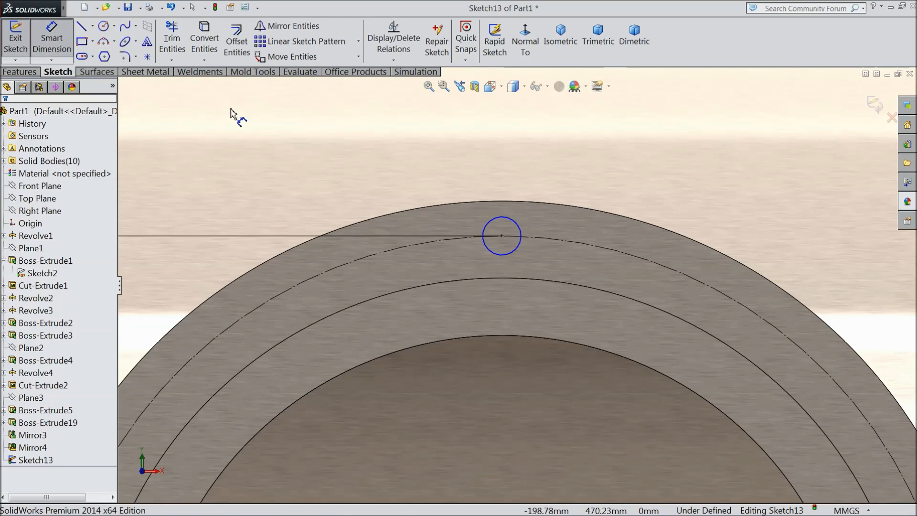
left_click(520, 249)
left_click(558, 242)
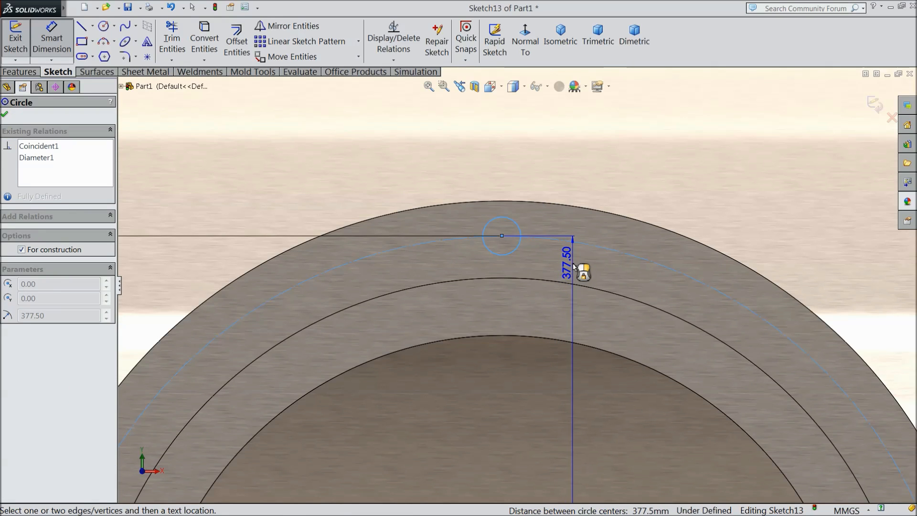
key("Escape")
left_click(518, 244)
left_click(550, 229)
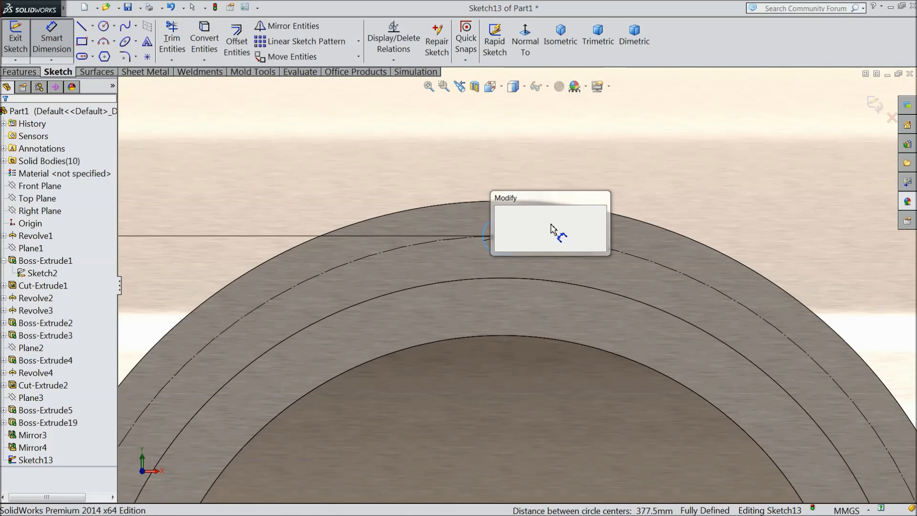
type("30")
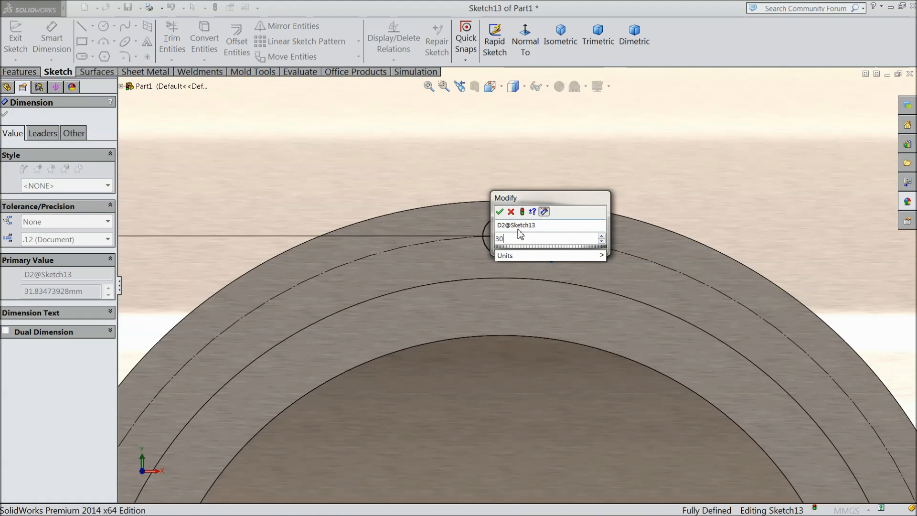
left_click(500, 212)
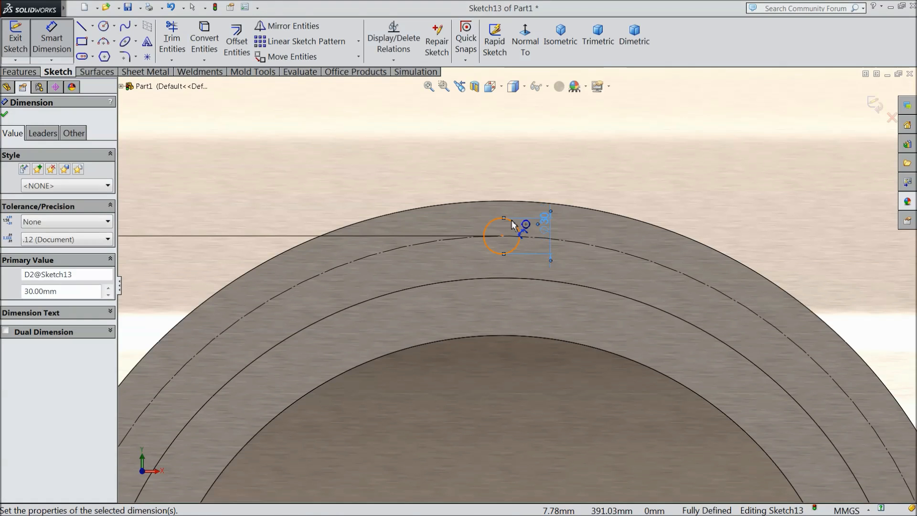
left_click(5, 117)
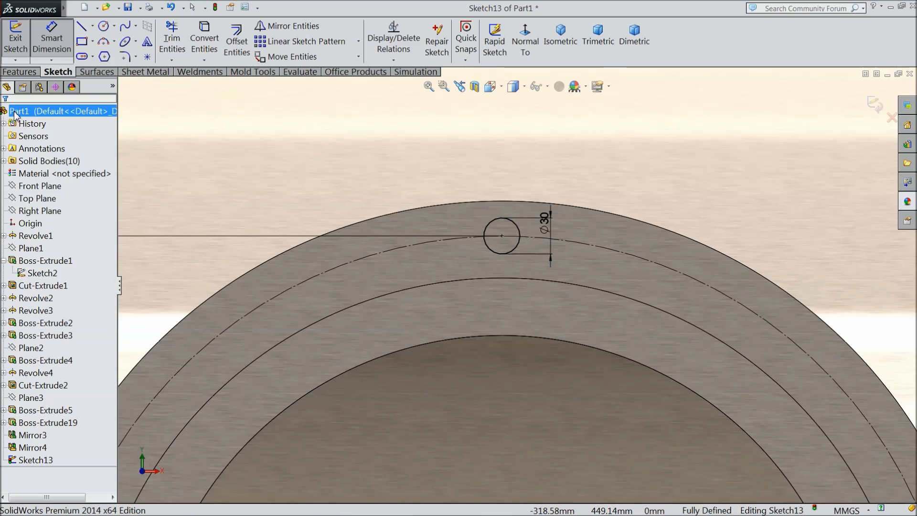
- Set up a circular sketch pattern of the 30 mm circle around the origin with equal spacing over 360 degrees
left_click(358, 42)
left_click(335, 71)
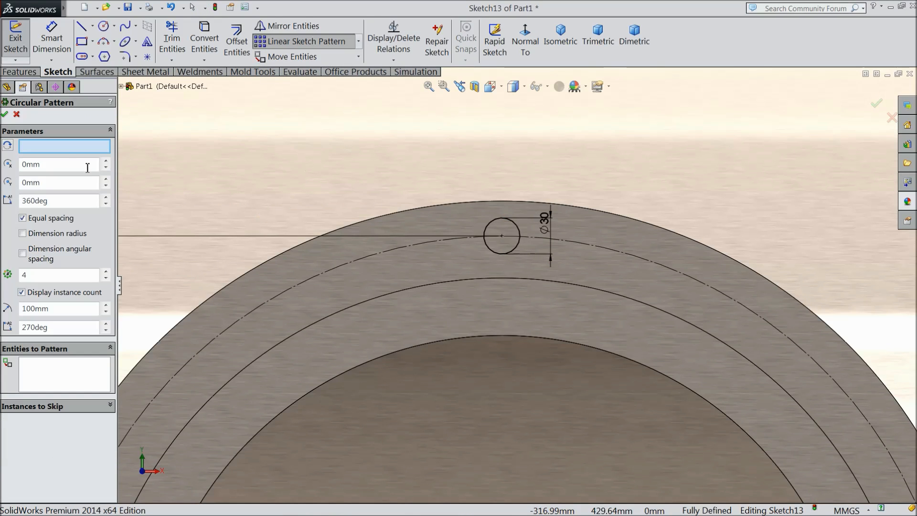
scroll(324, 238, "up", 5)
scroll(354, 355, "down", 3)
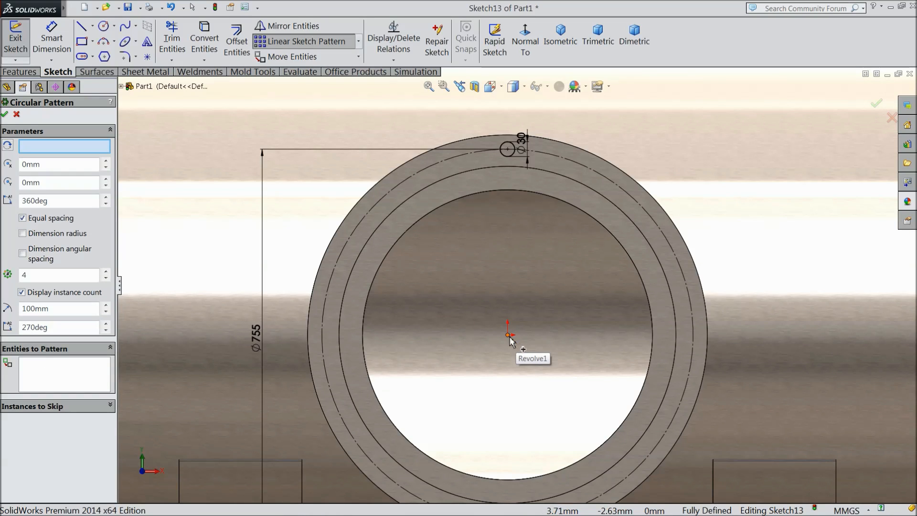
left_click(88, 378)
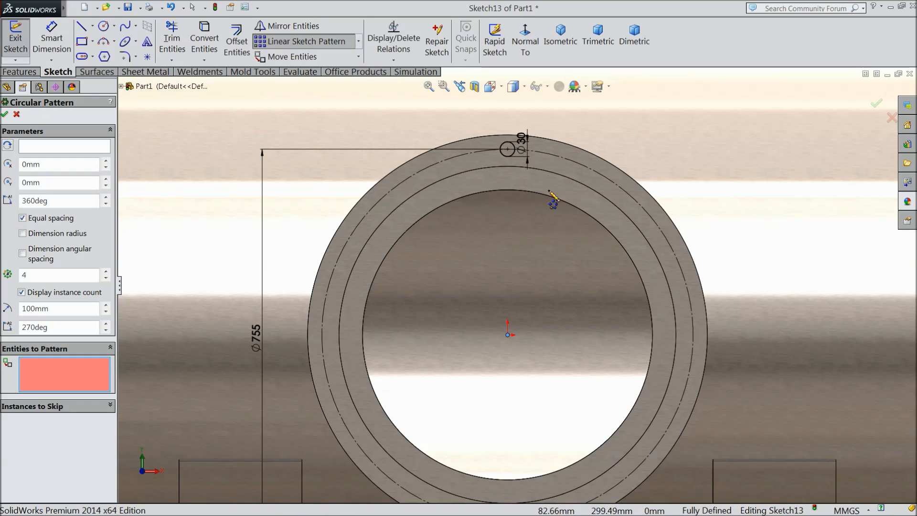
left_click(505, 157)
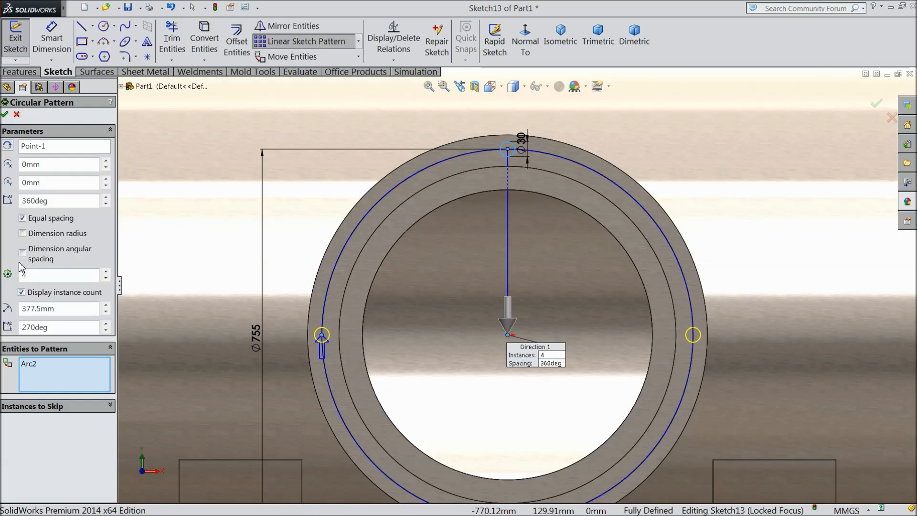
- Set the circular sketch pattern to 30 instances of the 30 mm circle and apply it
left_click(105, 273)
left_click(106, 273)
left_click(105, 273)
left_click(105, 273)
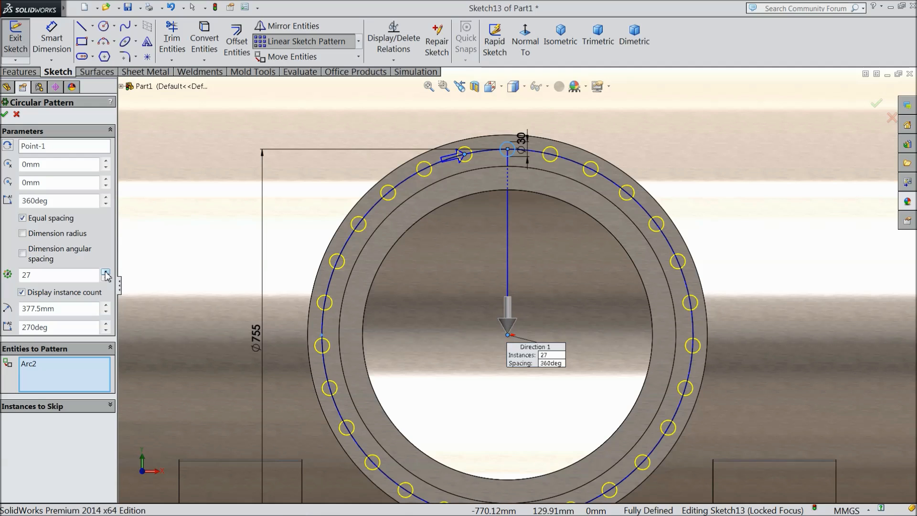
left_click(105, 273)
left_click(105, 273)
left_click(106, 273)
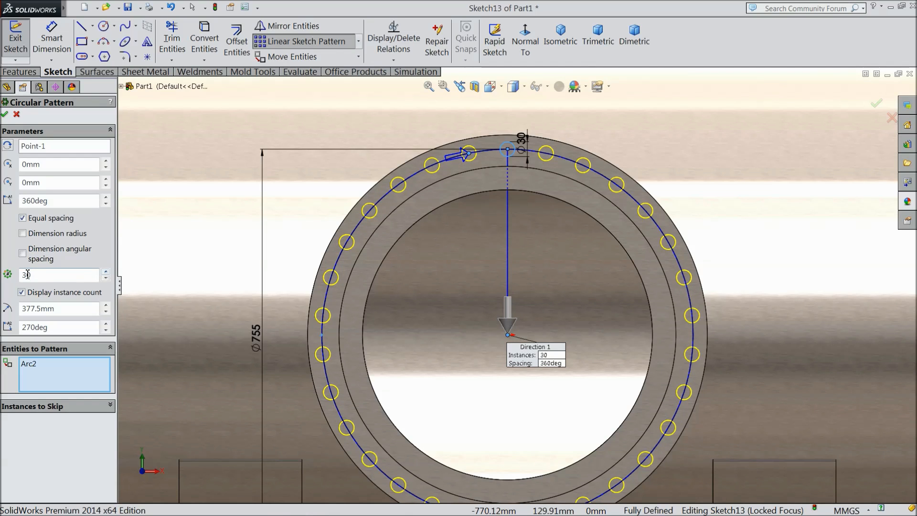
left_click(6, 115)
- Cut the patterned bolt-hole circles through the manhole flange with an Extruded Cut using the Up To Next end condition
left_click(19, 71)
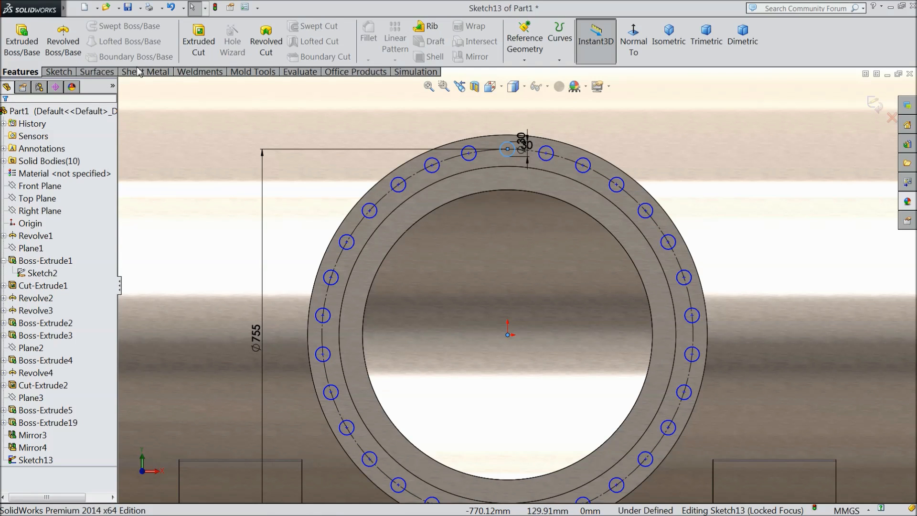
left_click(198, 41)
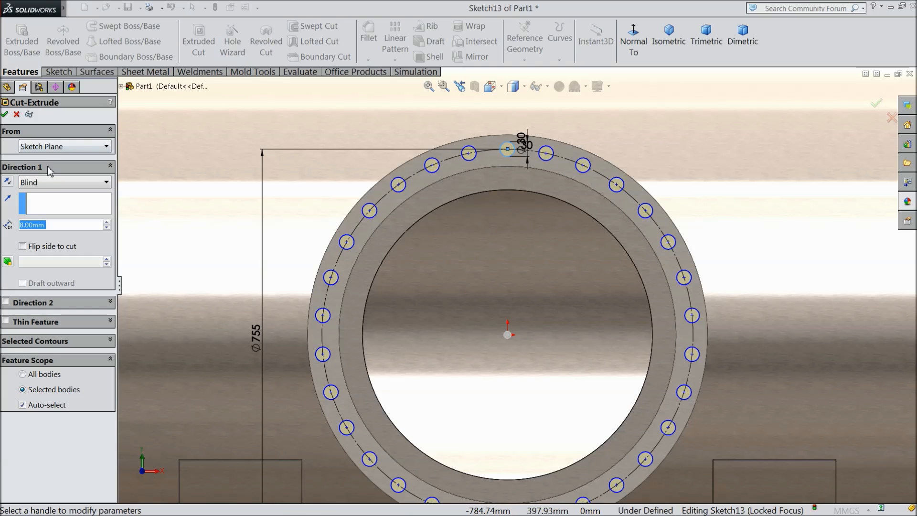
left_click(40, 184)
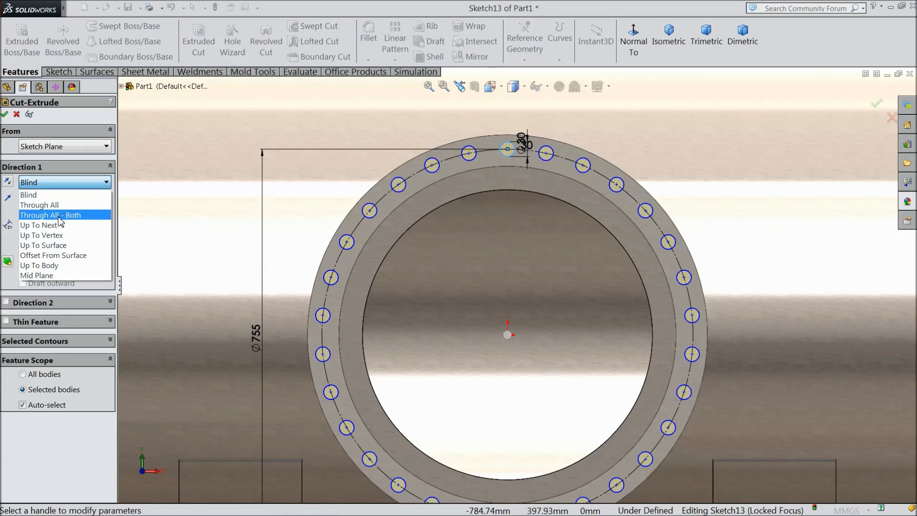
left_click(39, 225)
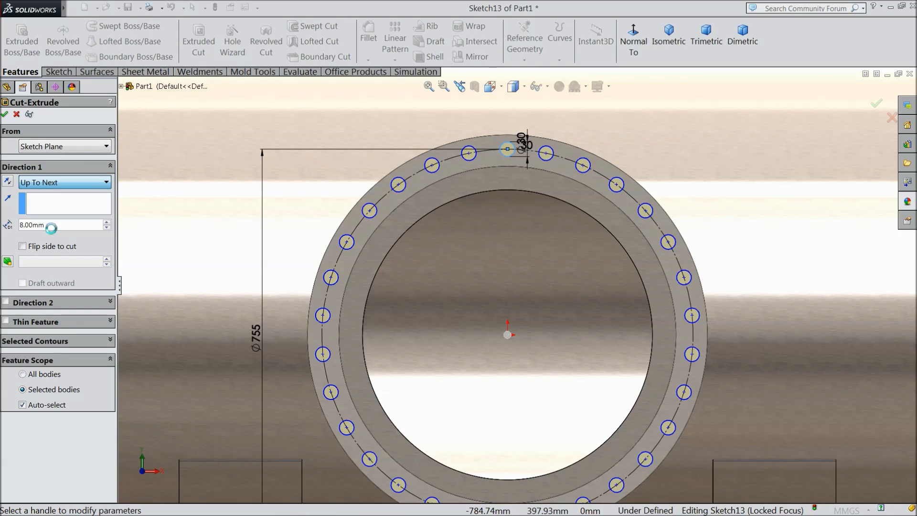
key("f")
middle_click_drag(489, 210, 495, 285)
scroll(336, 265, "down", 10)
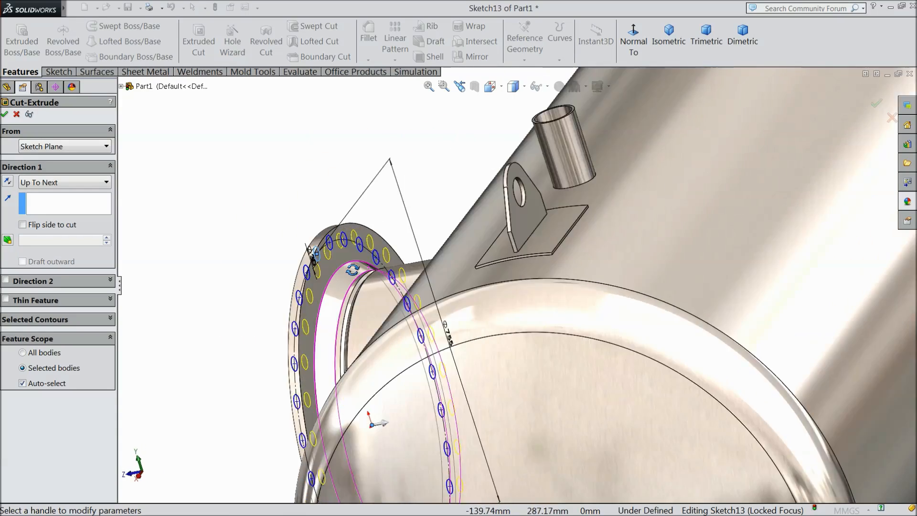
scroll(336, 266, "down", 3)
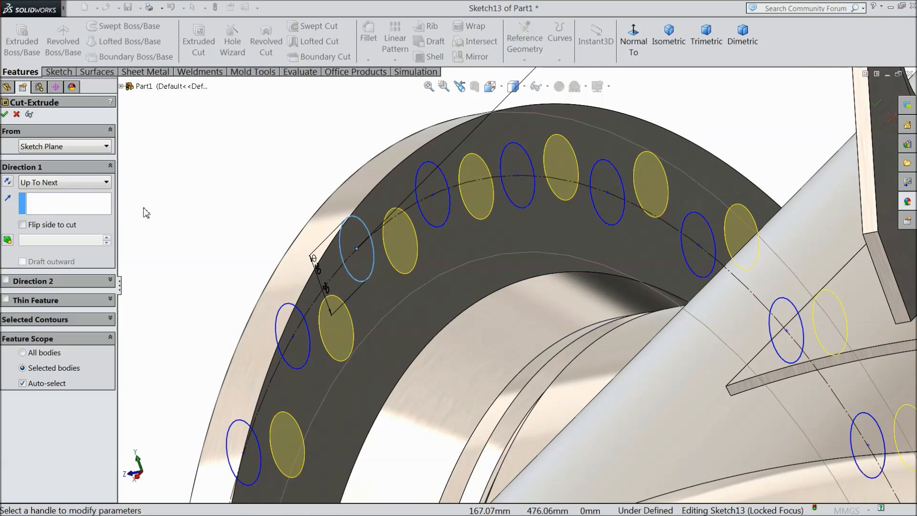
left_click(5, 115)
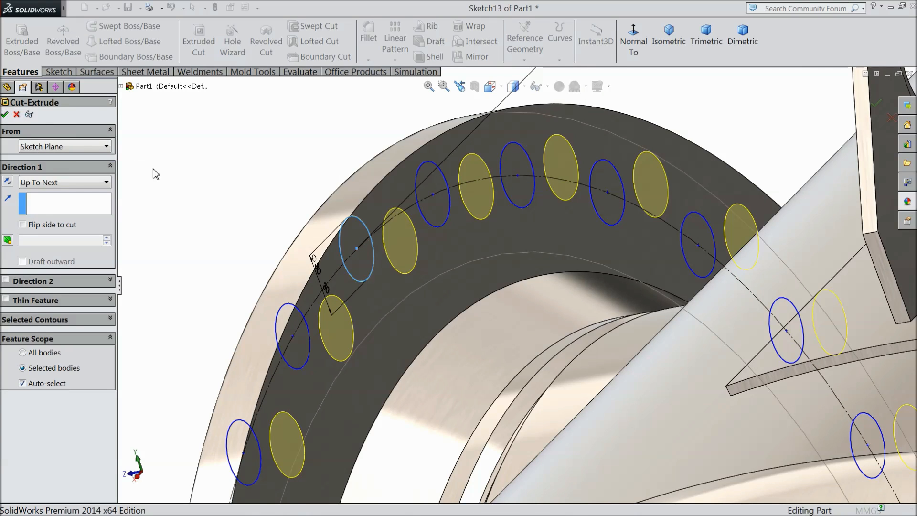
left_click(241, 218)
- Examine the flange's bolt holes and the whole tank from several sides
scroll(241, 220, "up", 6)
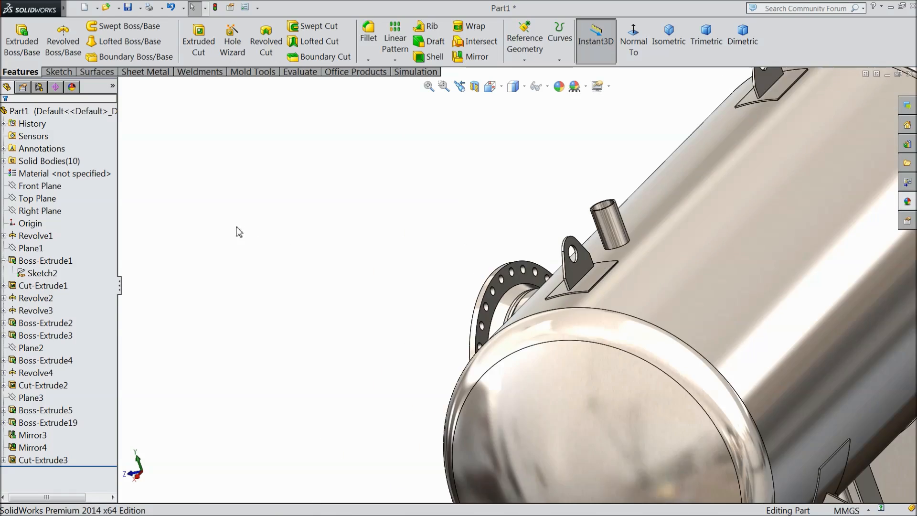
middle_click_drag(236, 229, 363, 273)
scroll(363, 274, "up", 5)
scroll(369, 338, "down", 5)
middle_click_drag(435, 301, 424, 321)
scroll(479, 389, "up", 4)
scroll(477, 369, "down", 5)
middle_click_drag(478, 368, 553, 203)
scroll(490, 320, "up", 3)
scroll(456, 355, "up", 3)
- Turn on perspective display for the tank model
left_click(608, 87)
left_click(613, 135)
scroll(516, 293, "down", 4)
mouse_move(505, 297)
middle_mouse_down()
mouse_move(550, 222)
mouse_move(518, 292)
middle_mouse_up()
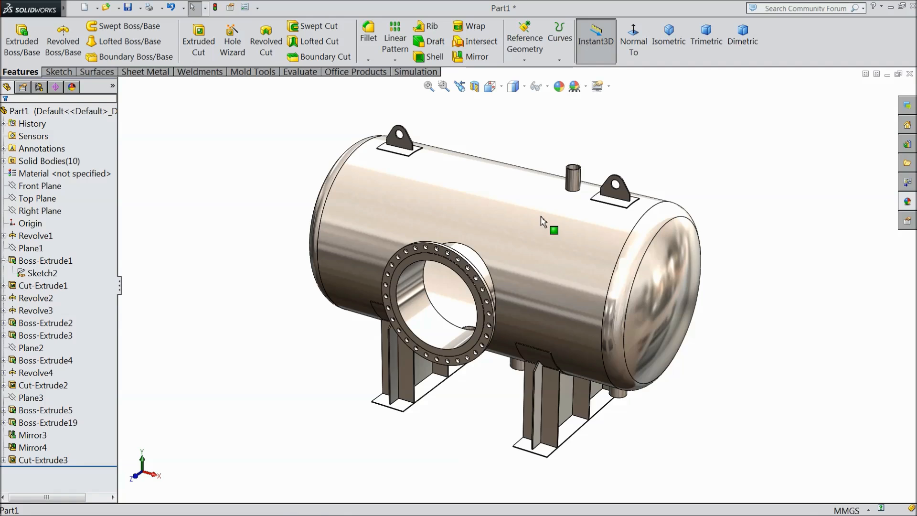
scroll(540, 227, "down", 3)
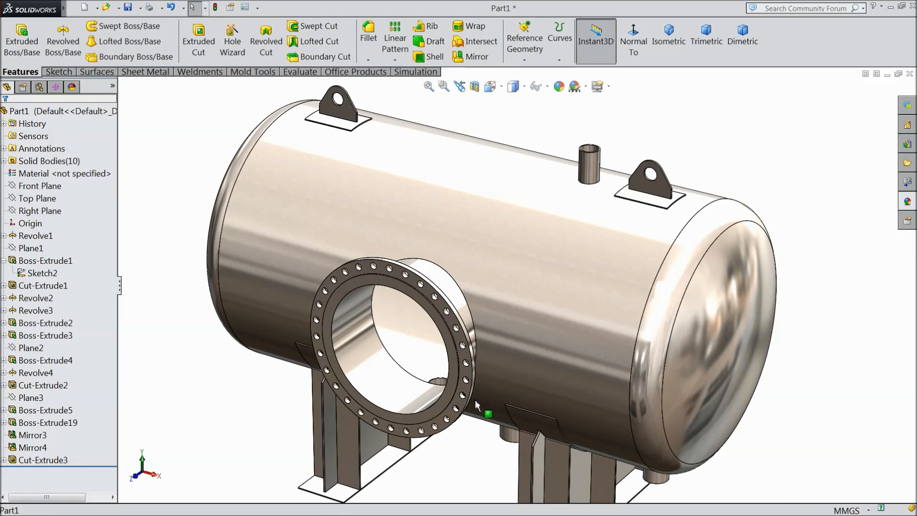
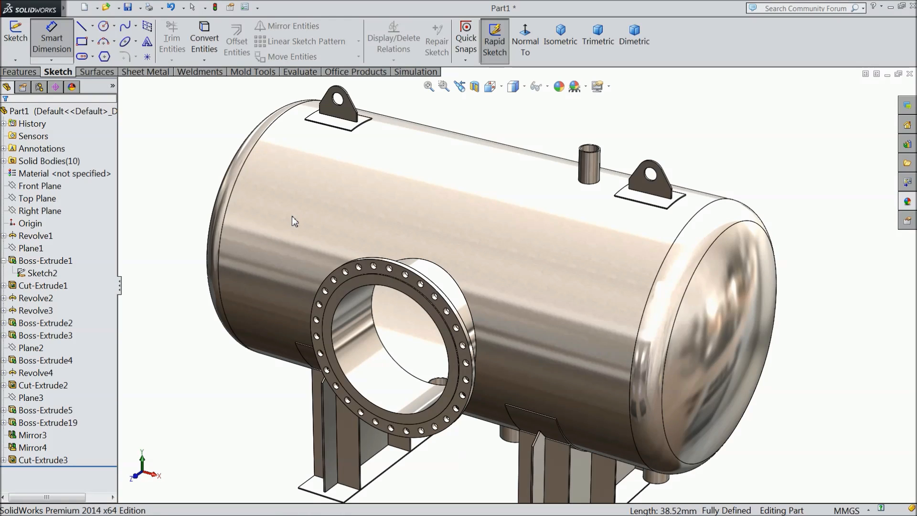
scroll(298, 222, "up", 2)
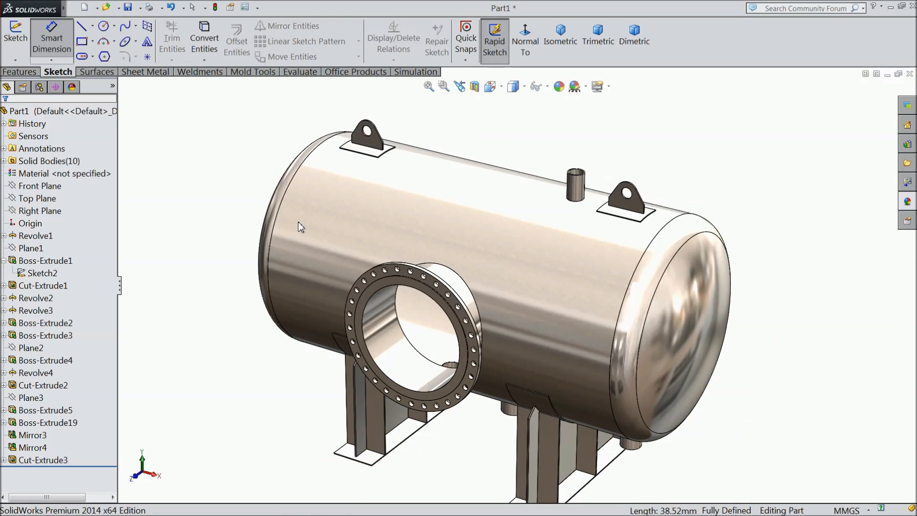
scroll(288, 268, "down", 1)
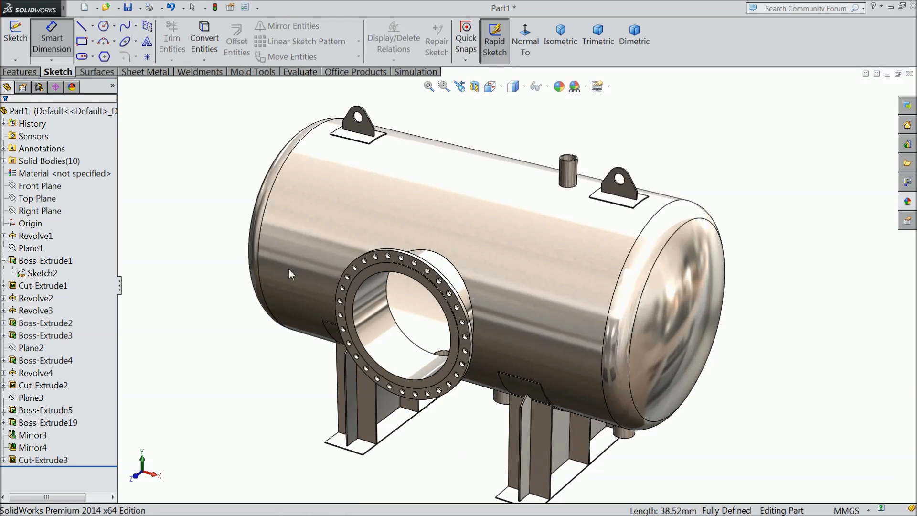
- Create a reference plane offset 650 mm from the Front Plane, on the manhole side of the tank
key("Escape")
left_click(40, 186)
left_click(19, 72)
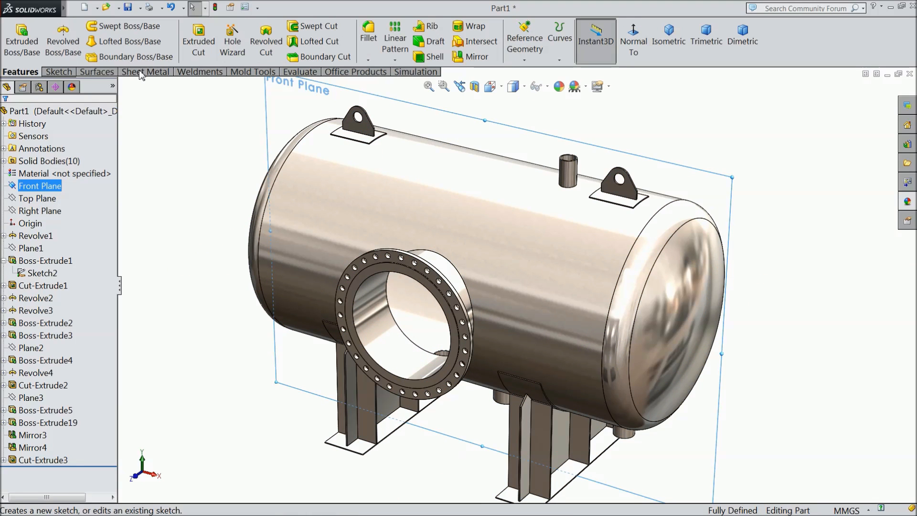
left_click(525, 60)
left_click(531, 73)
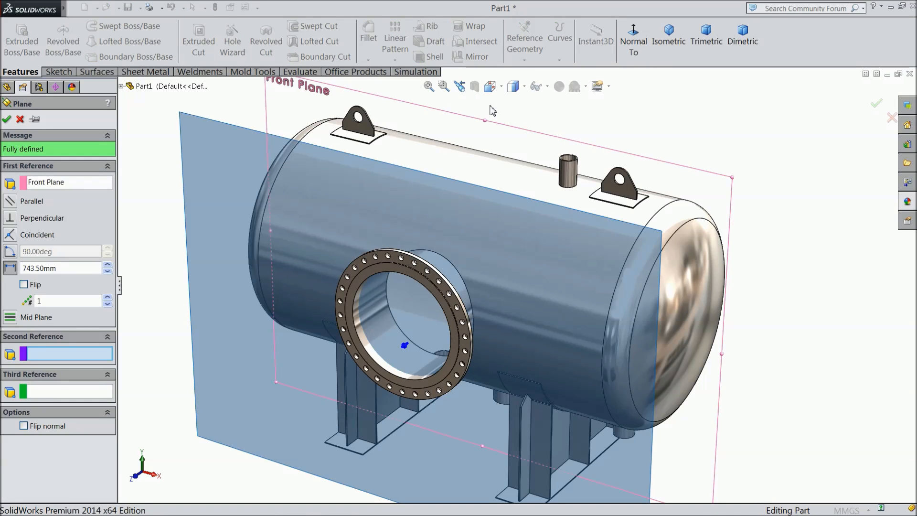
double_click(57, 269)
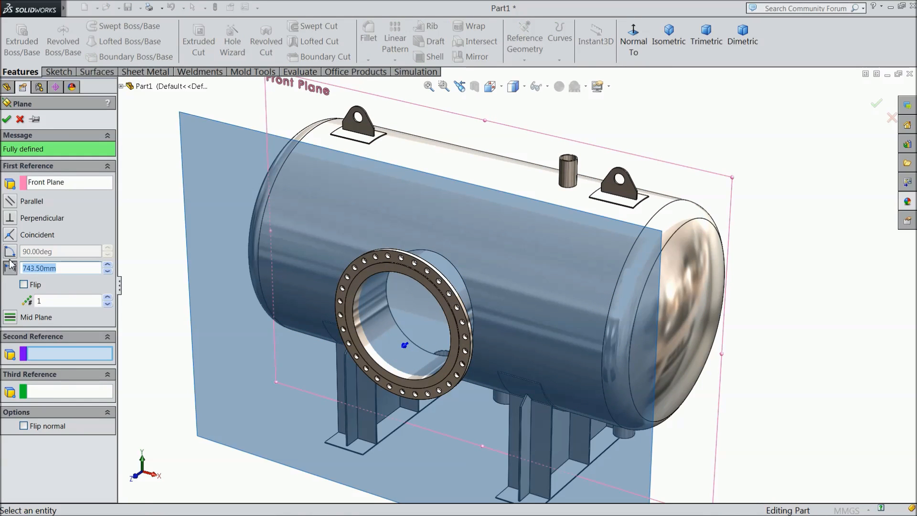
key("Return")
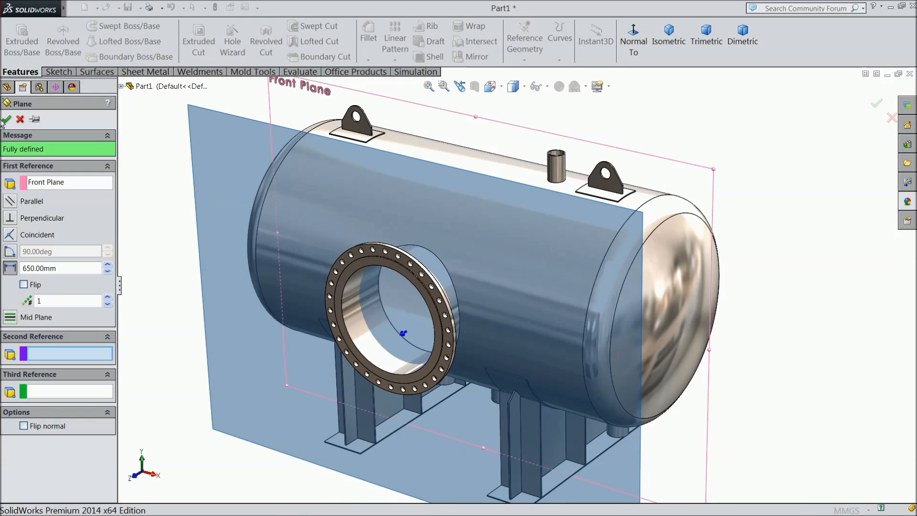
left_click(5, 121)
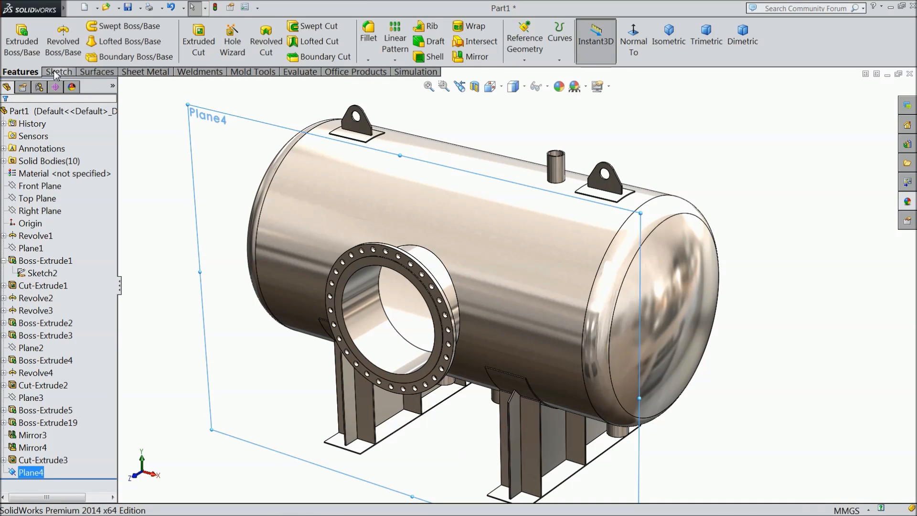
- Start a new sketch on Plane4 and view it face-on
left_click(56, 72)
left_click(15, 39)
left_click(525, 43)
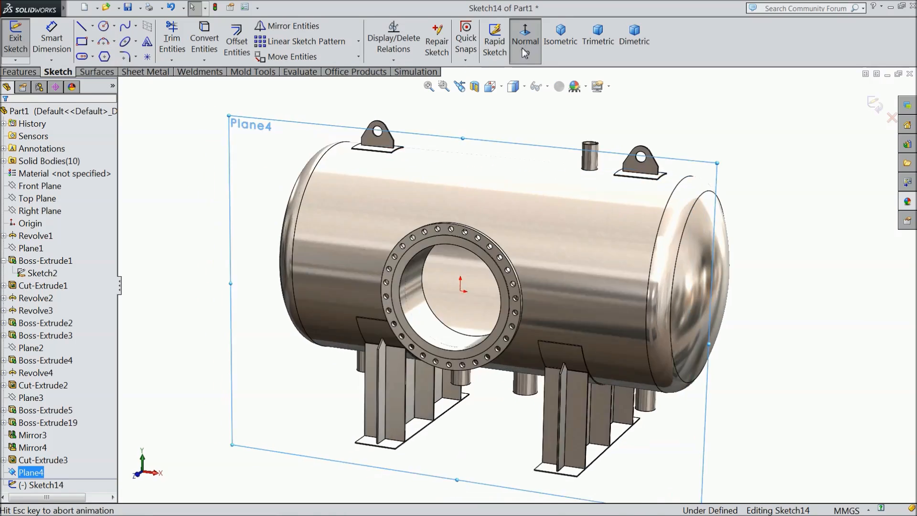
- Draw a vertical centerline about 751 mm long and a horizontal one about 1575 mm long, meeting at the origin
left_click(93, 25)
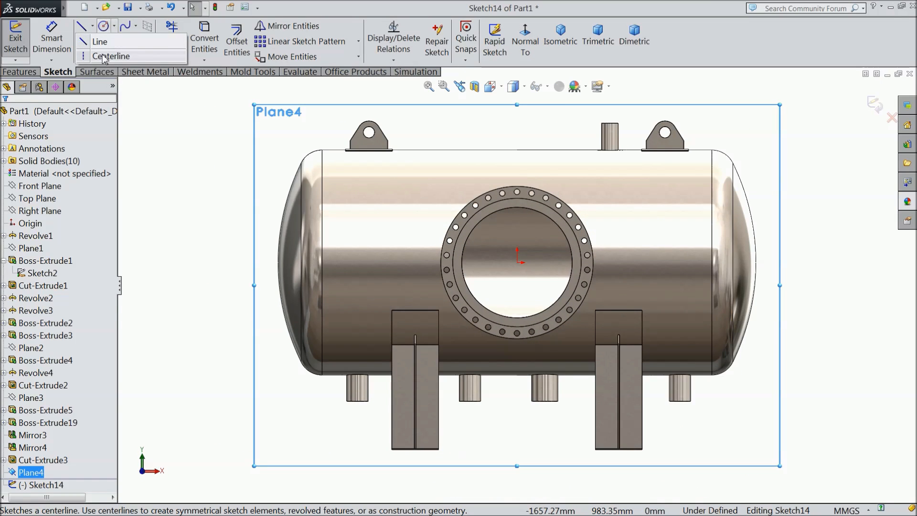
left_click(96, 53)
scroll(526, 181, "down", 2)
scroll(526, 181, "up", 2)
left_click(509, 114)
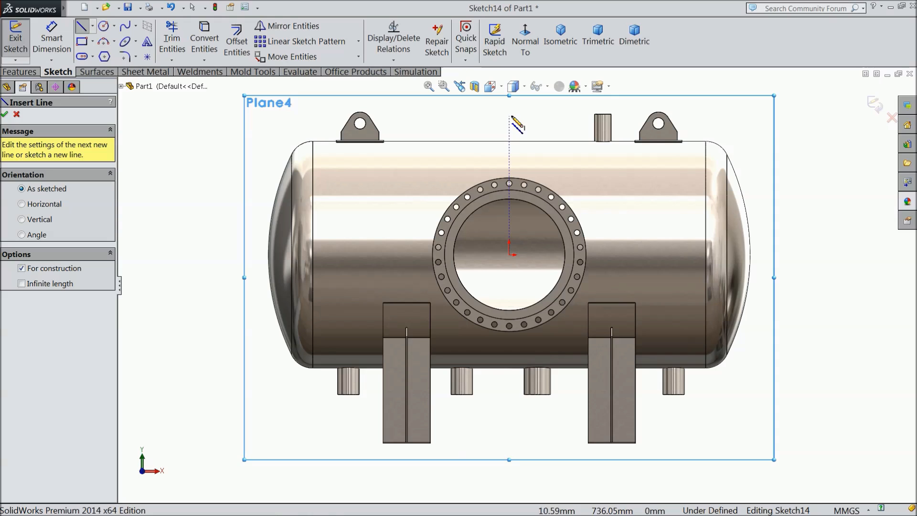
left_click(509, 254)
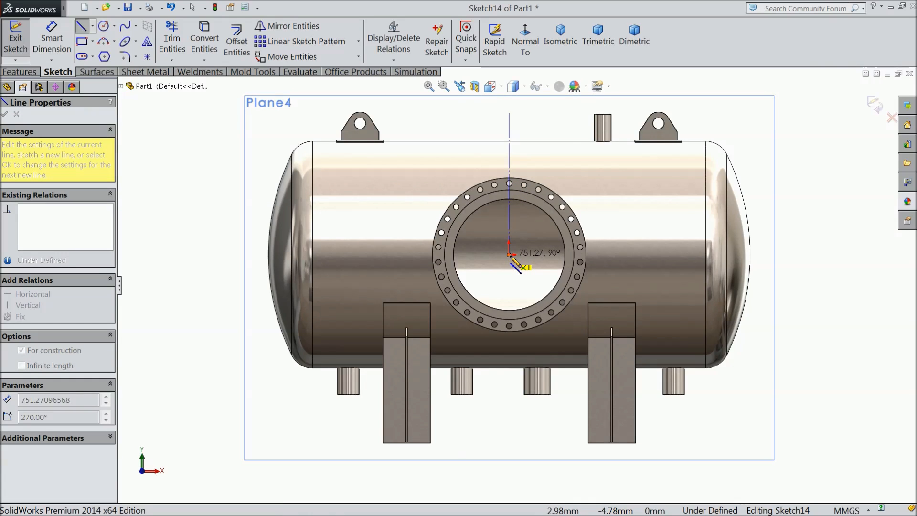
left_click(213, 255)
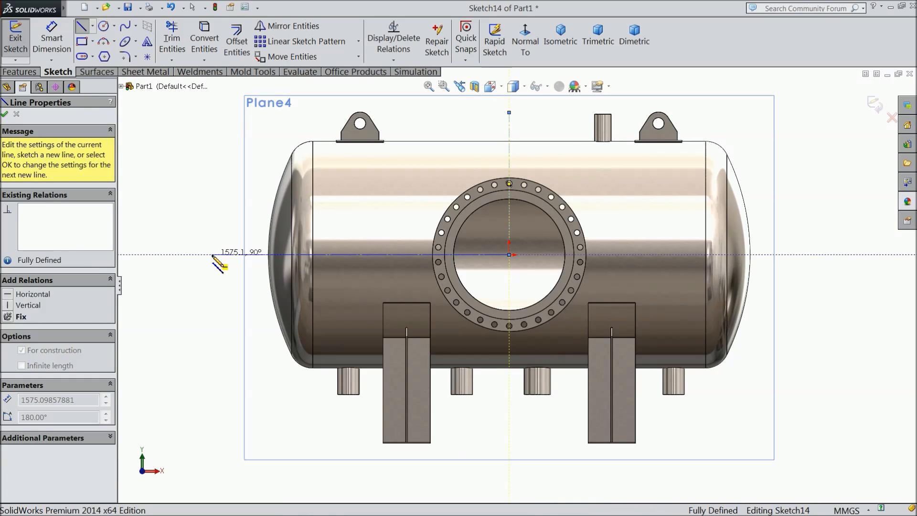
right_click(213, 255)
left_click(244, 99)
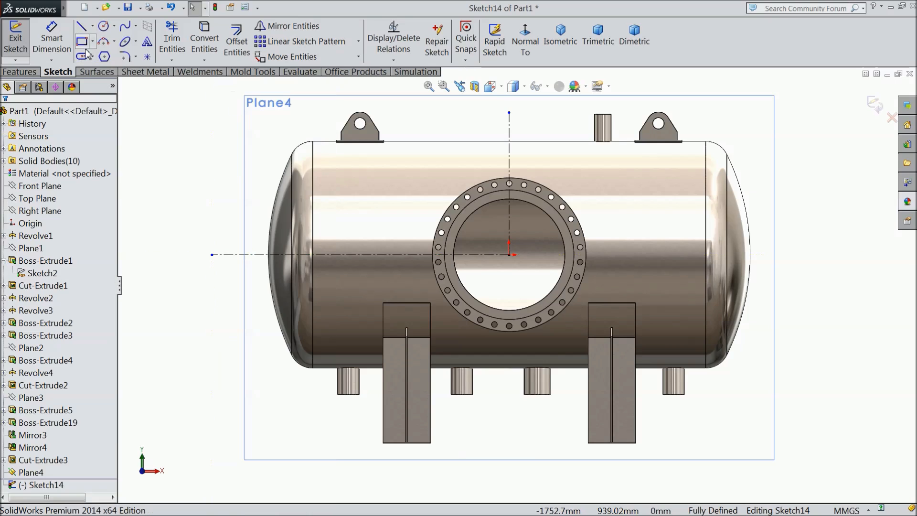
- Sketch a circle on the shell's upper-left area and set its diameter to 40 mm
left_click(104, 26)
scroll(330, 191, "down", 2)
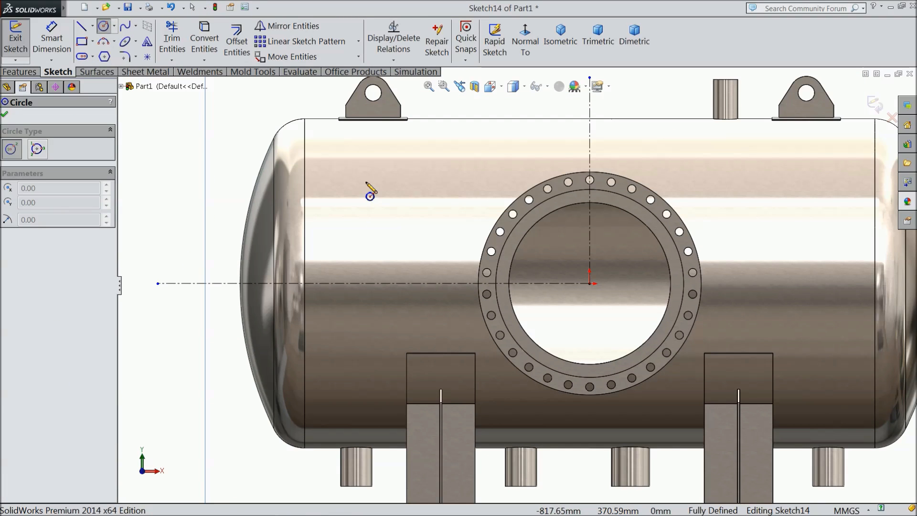
left_click_drag(358, 166, 369, 179)
scroll(335, 153, "down", 2)
left_click(52, 38)
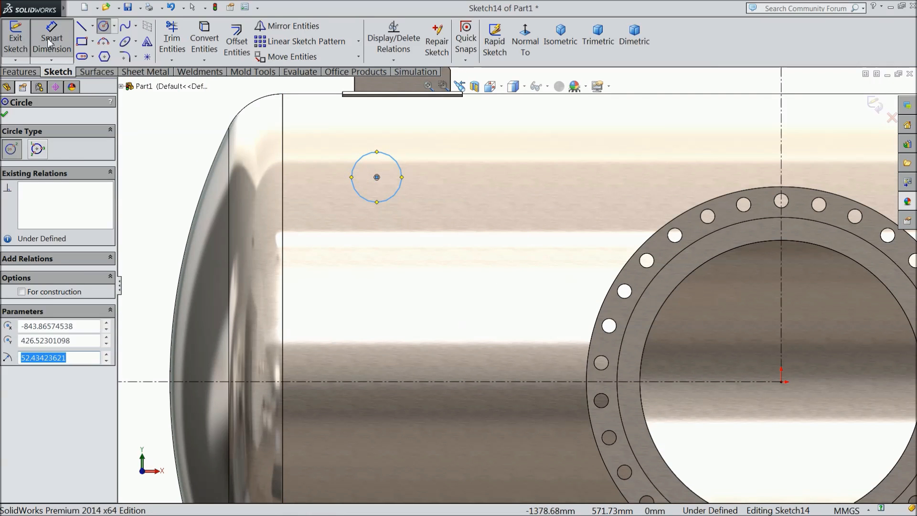
left_click(401, 181)
left_click(423, 186)
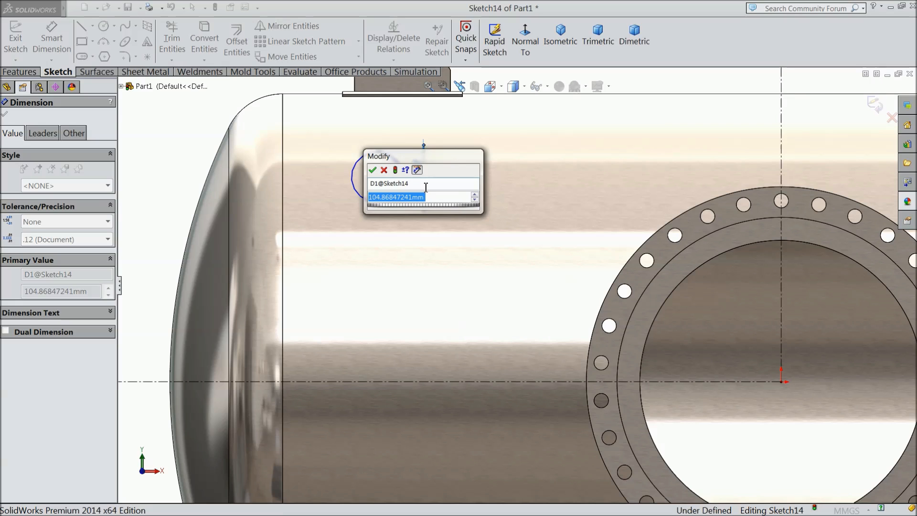
type("40")
left_click(373, 170)
- Offset the 40 mm circle inward by 5 mm to form a pipe wall profile
scroll(400, 190, "down", 2)
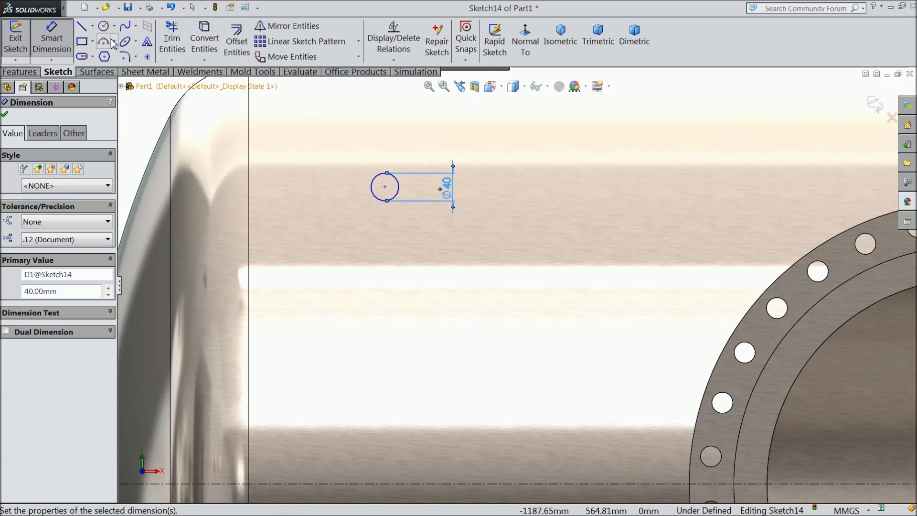
left_click(235, 48)
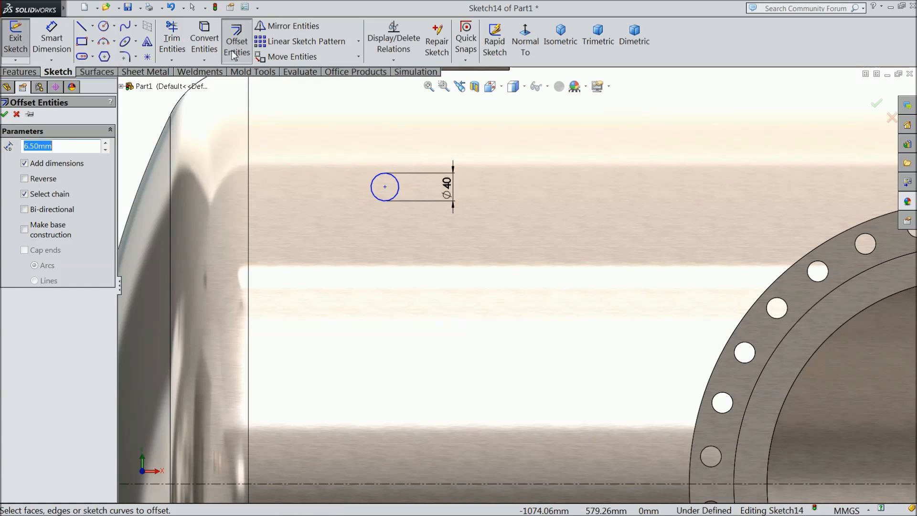
type("5")
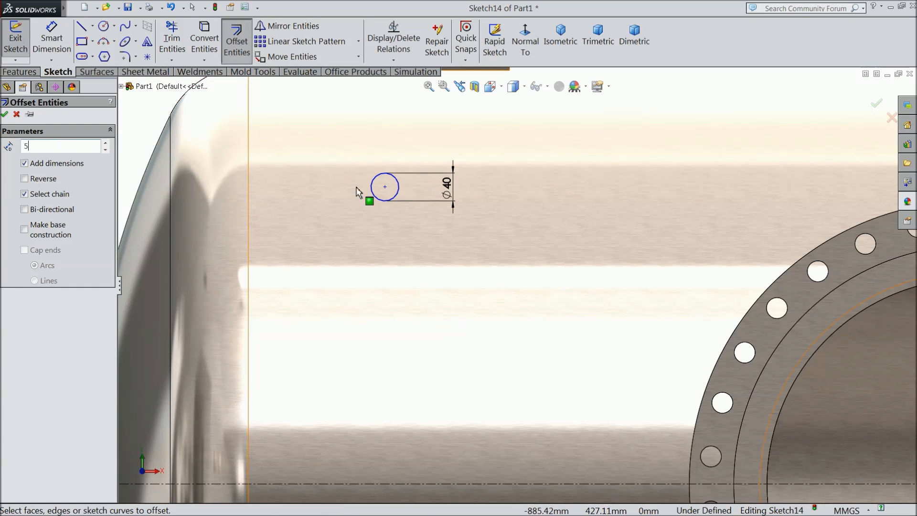
left_click(396, 196)
left_click(25, 178)
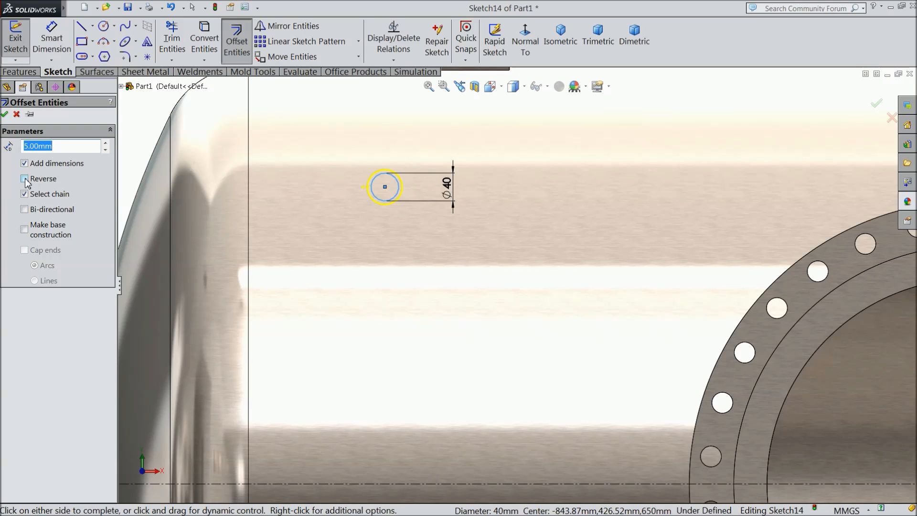
left_click(4, 114)
- Dimension the circle's center 425 mm above the horizontal centerline
scroll(503, 259, "up", 3)
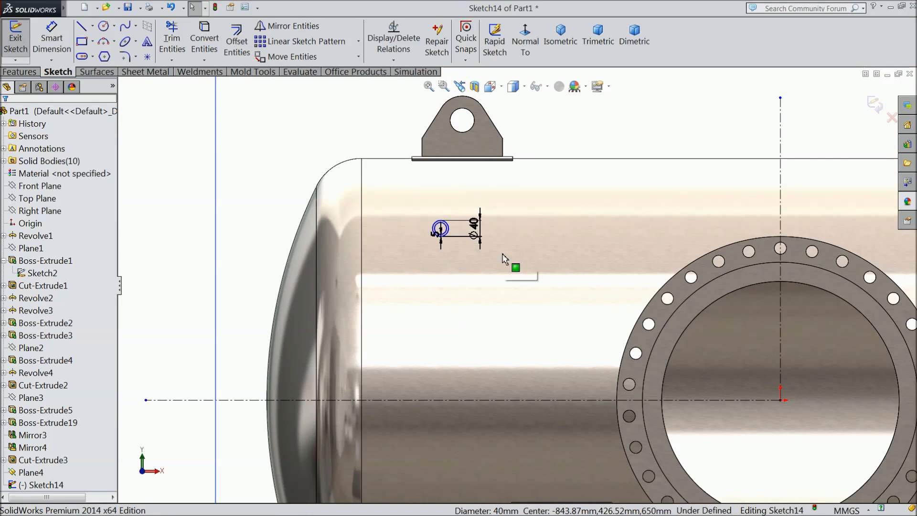
scroll(549, 259, "down", 2)
left_click(51, 39)
scroll(535, 315, "up", 1)
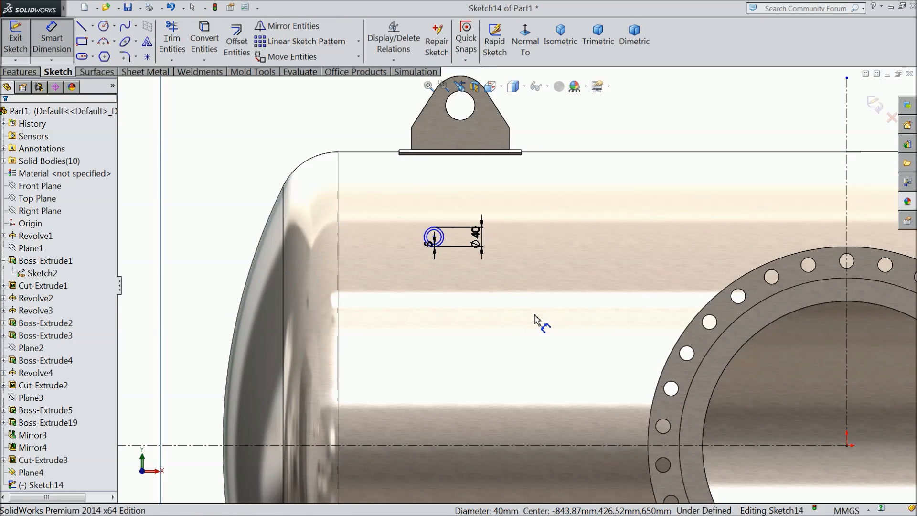
scroll(535, 319, "up", 1)
scroll(435, 276, "down", 1)
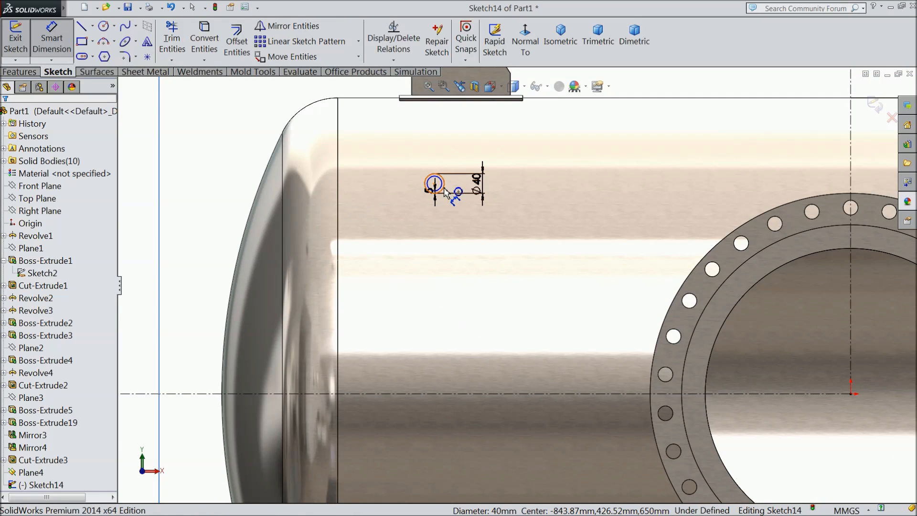
left_click(443, 187)
left_click(468, 394)
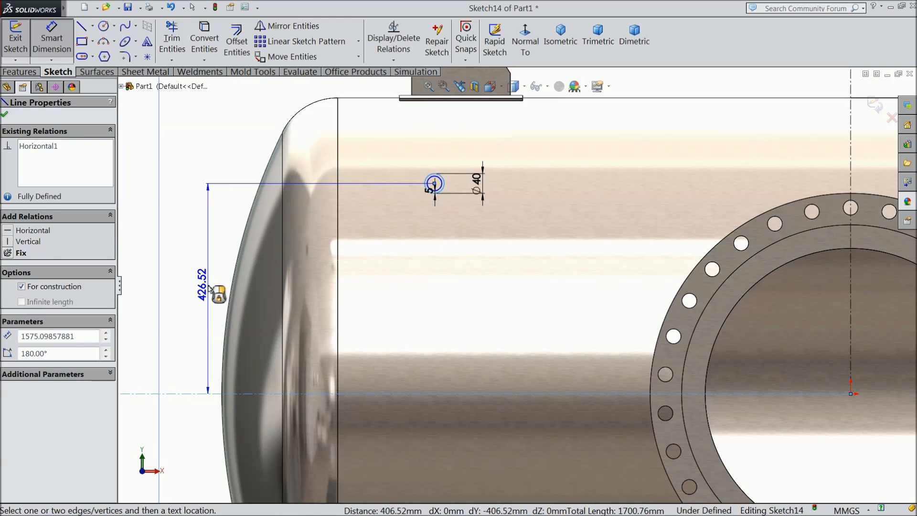
left_click(213, 289)
type("425")
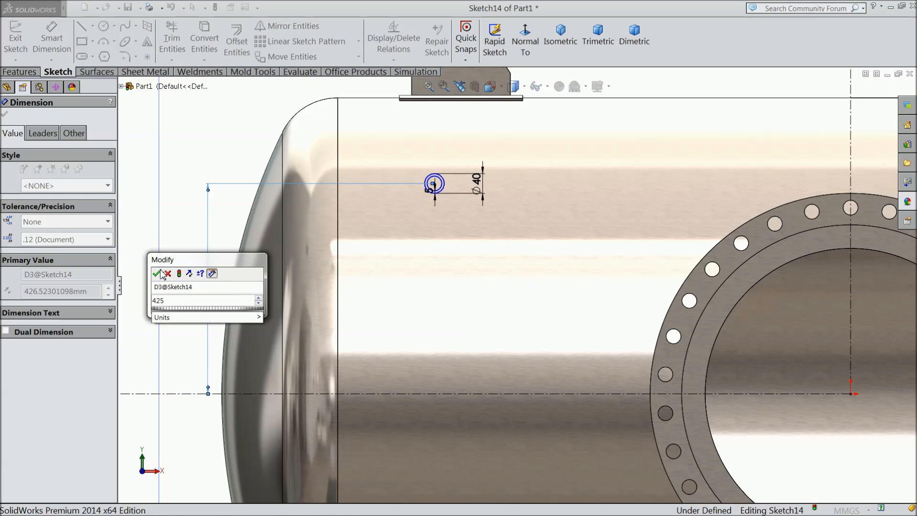
left_click(157, 273)
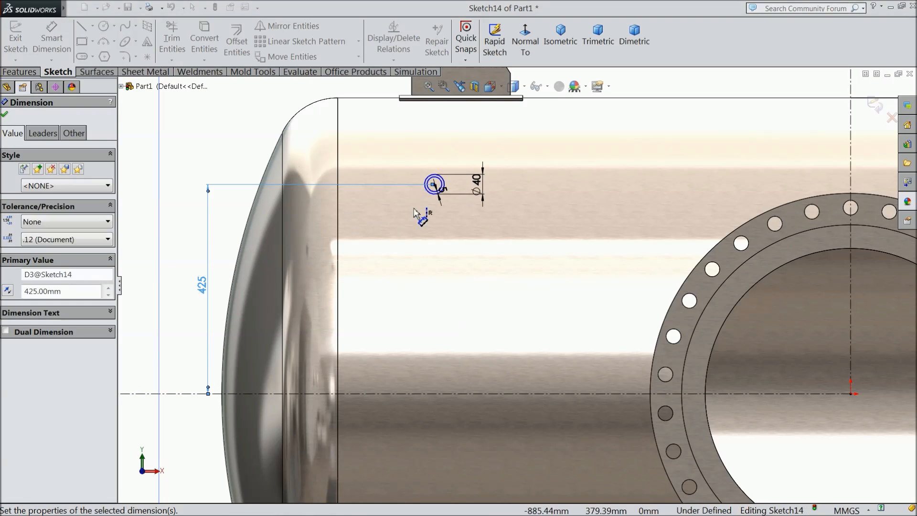
- Dimension the circle's center 195 mm horizontally from the shell's left seam edge
left_click(431, 191)
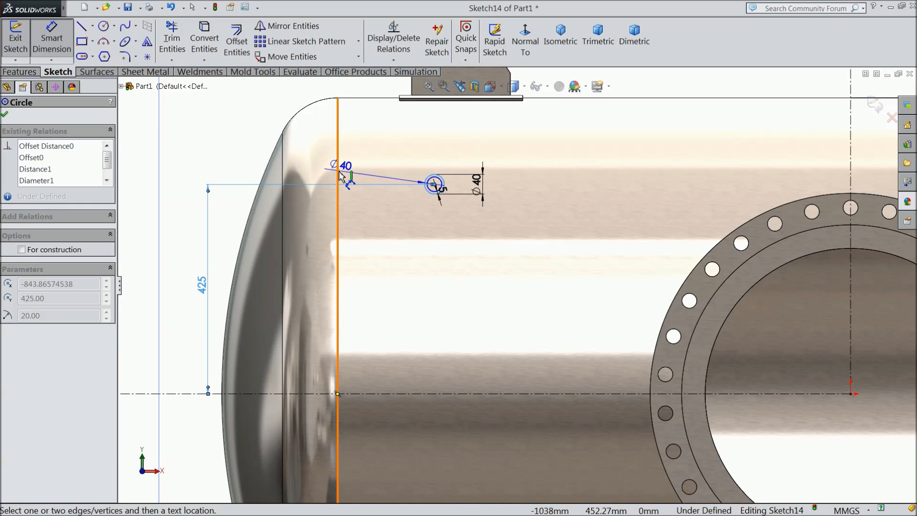
left_click(338, 164)
left_click(379, 147)
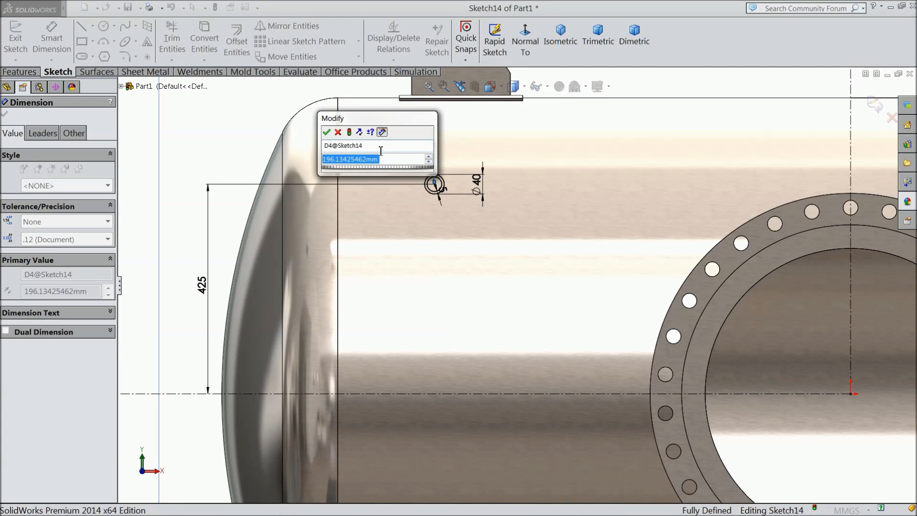
type("195")
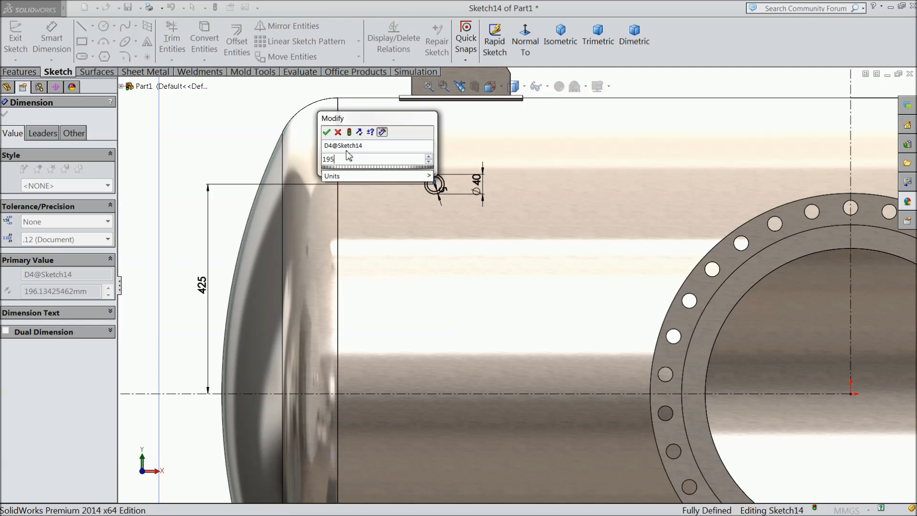
left_click(328, 133)
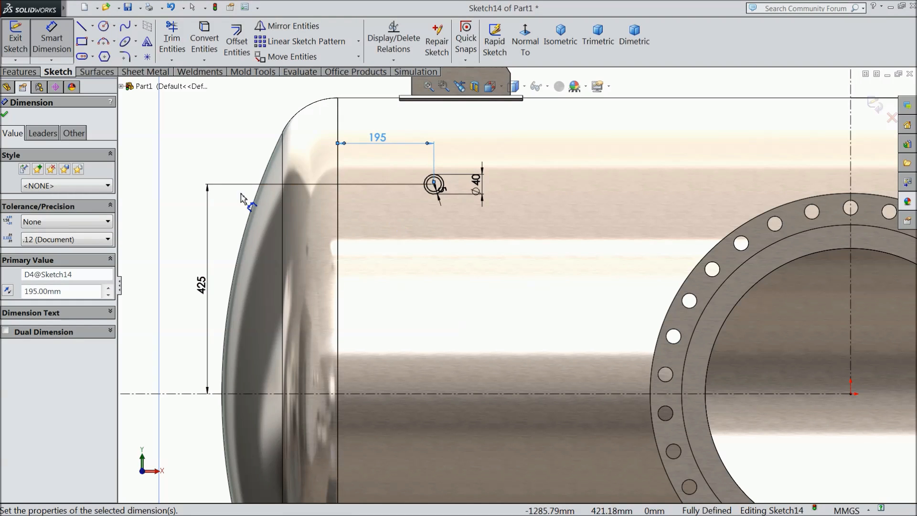
left_click(6, 116)
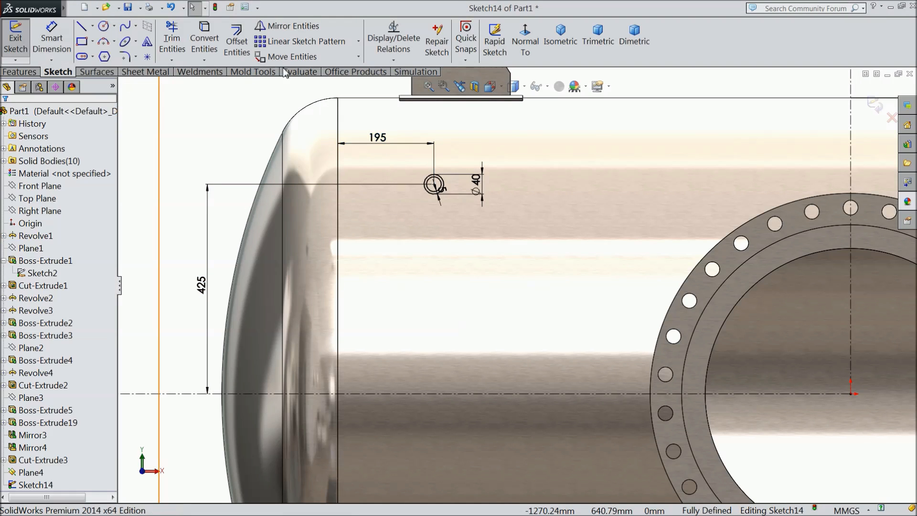
- Mirror both concentric circles about the horizontal centerline, keeping the originals
left_click(359, 44)
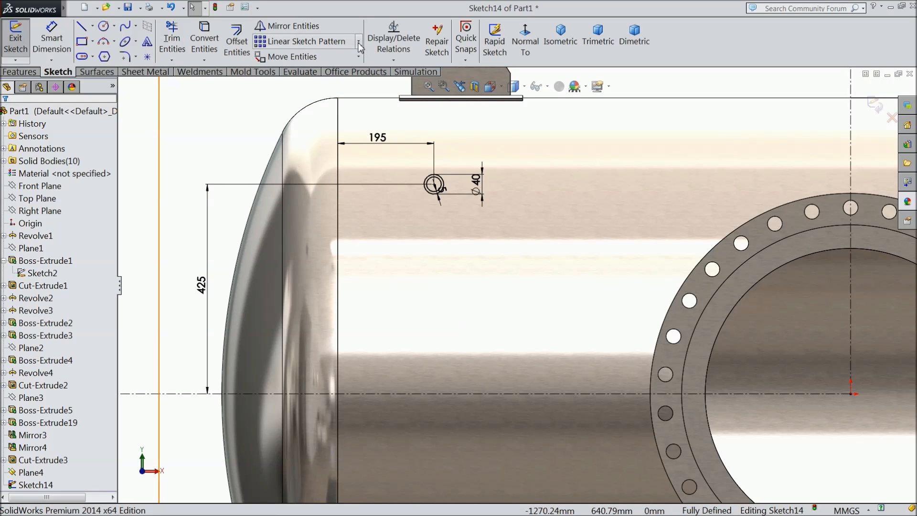
left_click(287, 26)
left_click_drag(450, 166, 409, 211)
left_click(78, 278)
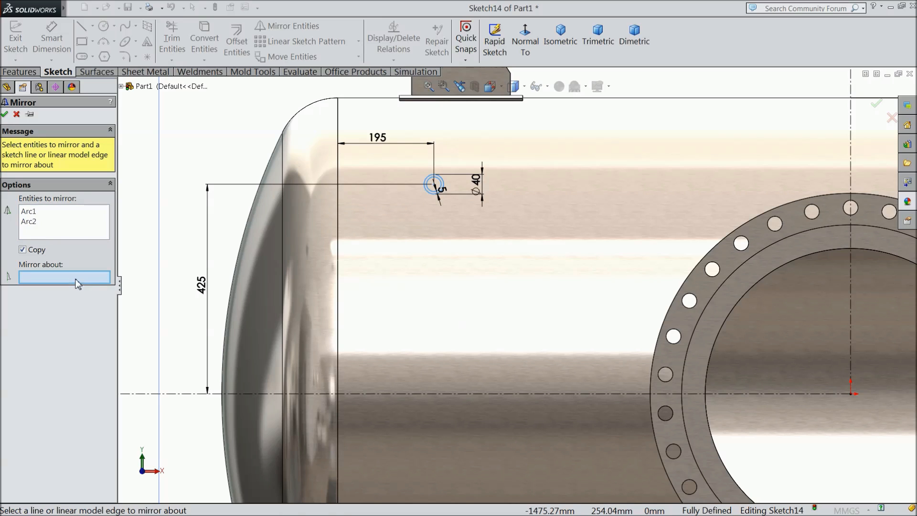
left_click(432, 394)
key("f")
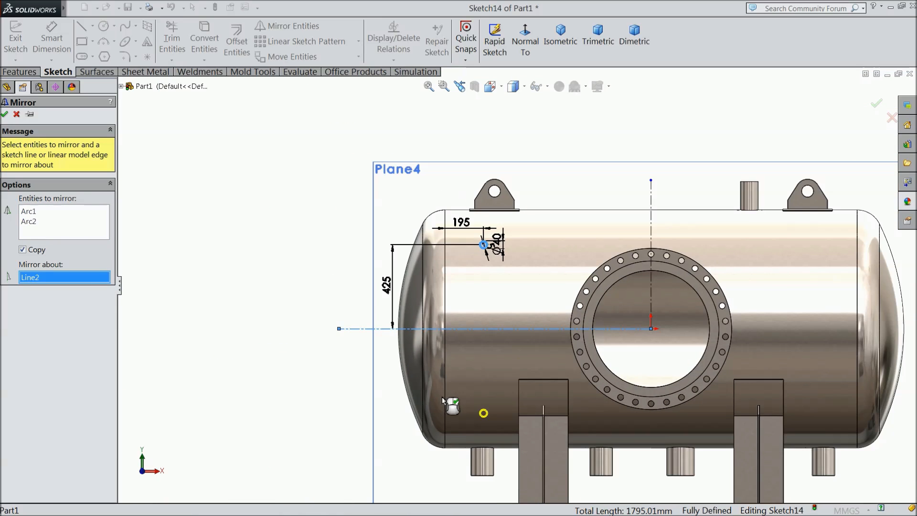
left_click(5, 114)
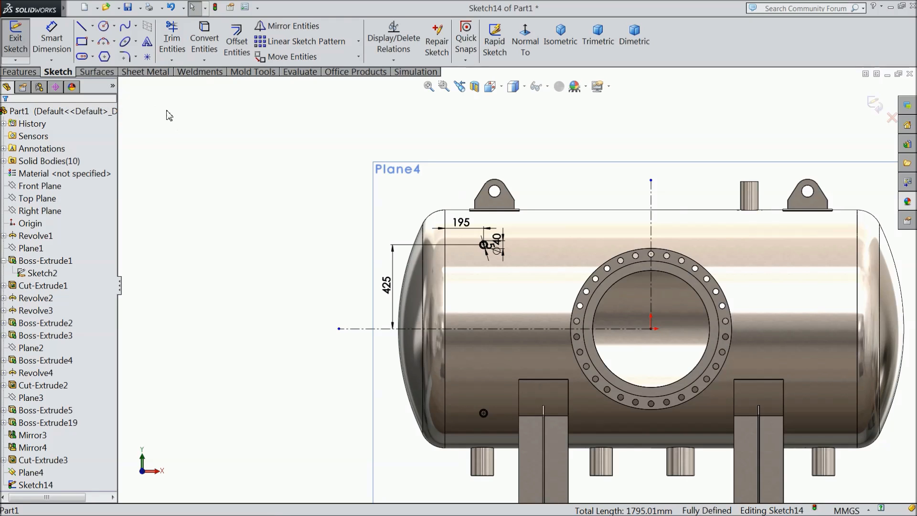
- Extrude the two ring profiles as a blind boss 280 mm toward the tank shell, with the result merged
left_click(19, 72)
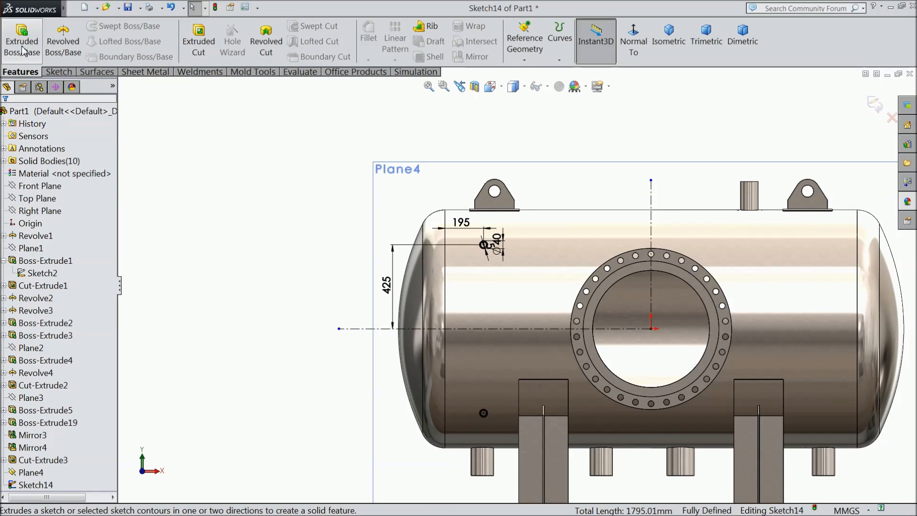
left_click(21, 43)
middle_click_drag(249, 208, 253, 239)
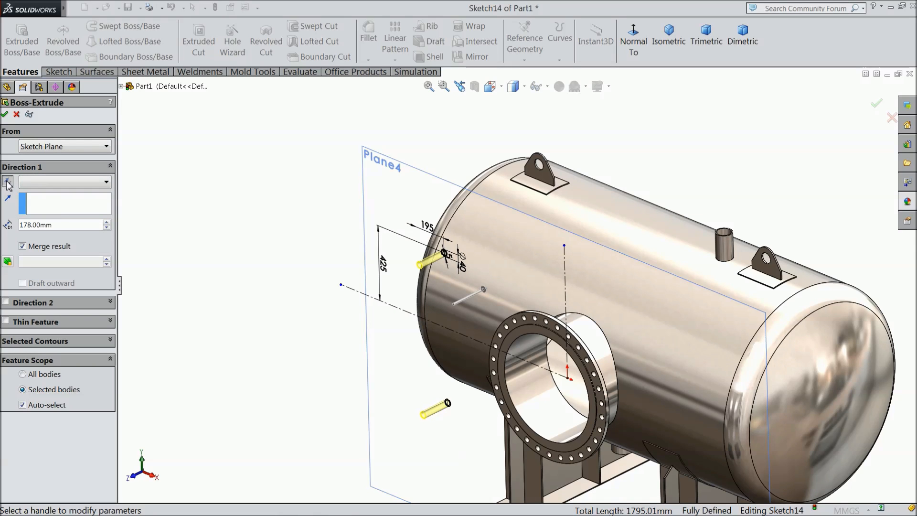
middle_click_drag(174, 229, 352, 238)
scroll(352, 238, "down", 5)
middle_click_drag(425, 207, 420, 200)
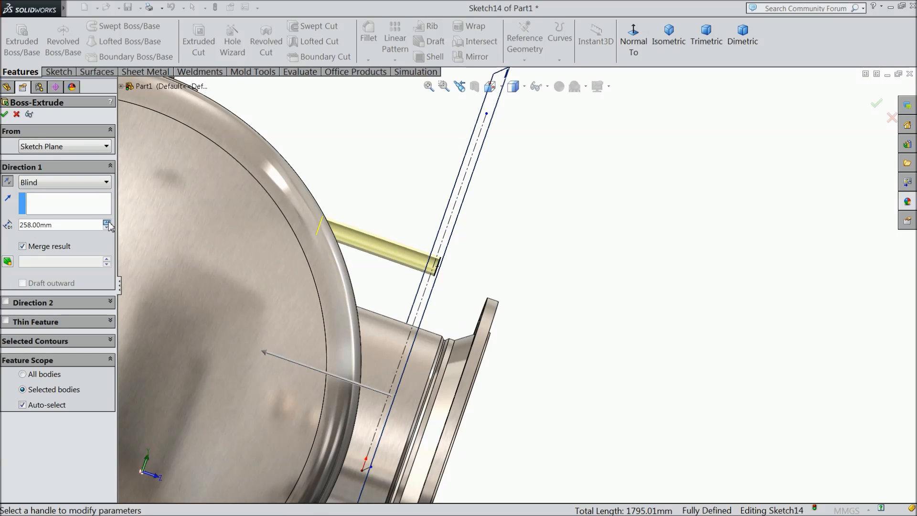
scroll(315, 262, "up", 5)
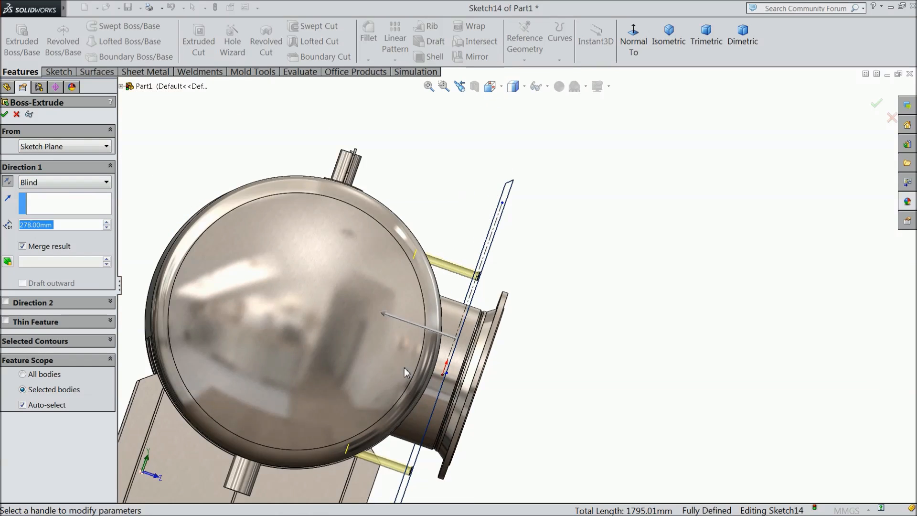
scroll(429, 256, "down", 2)
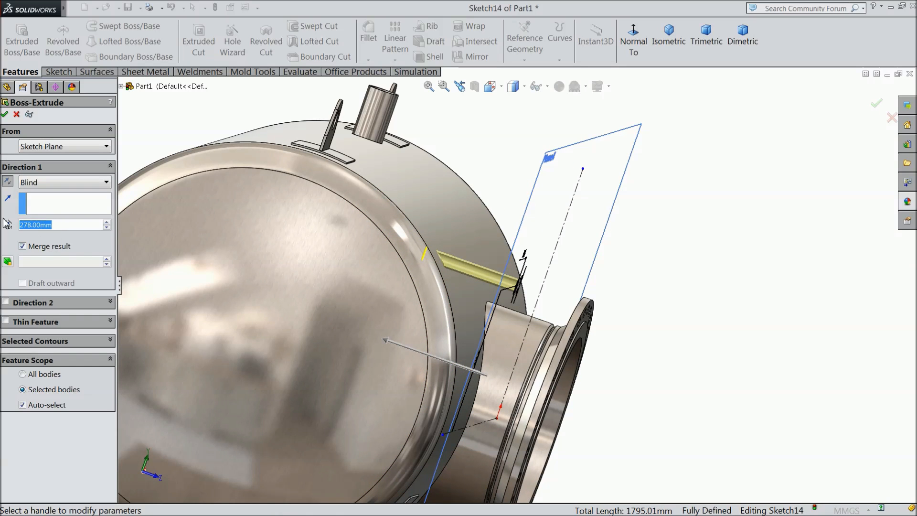
type("280")
key("Return")
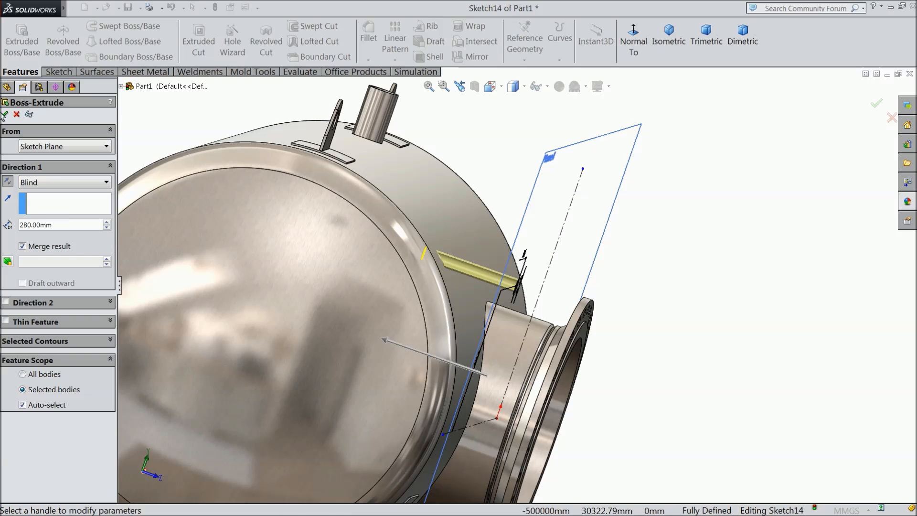
left_click(5, 115)
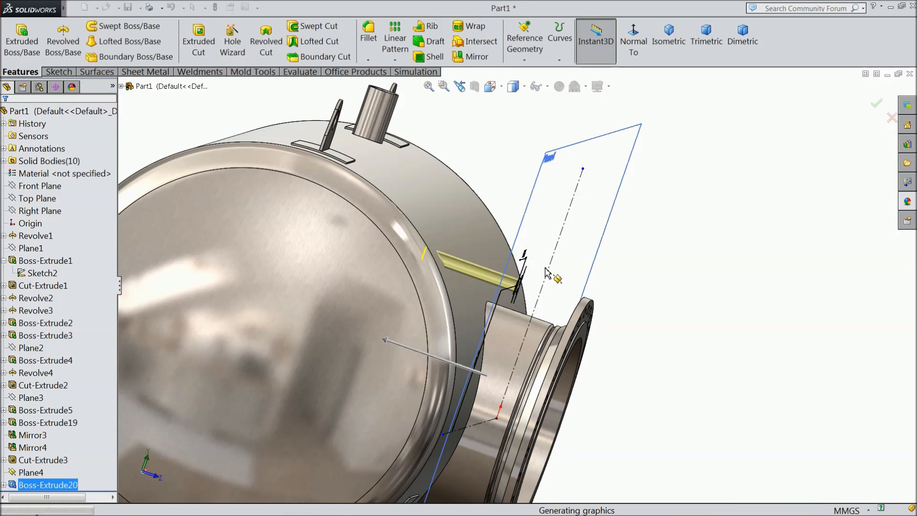
- Cut the inner circles of both pipe nozzles from Sketch14 as a blind extruded cut 280 mm deep
scroll(545, 268, "up", 2)
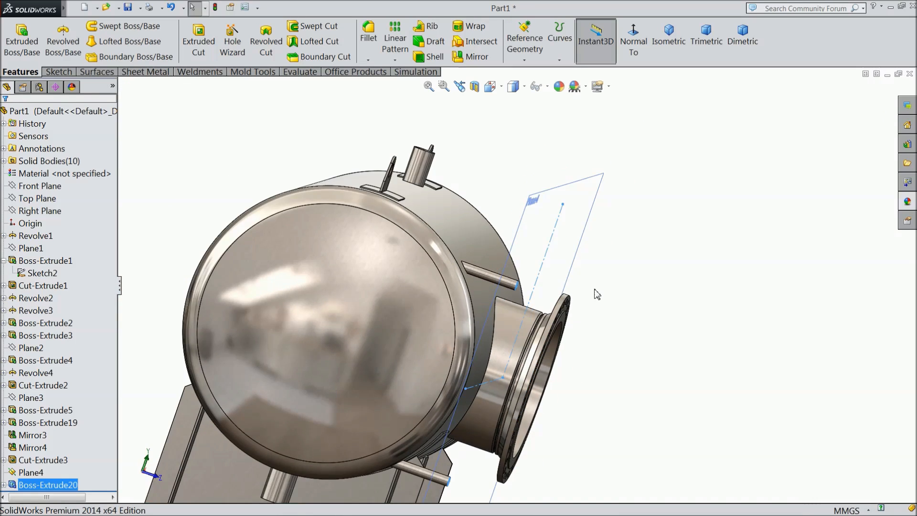
left_click(643, 328)
middle_click_drag(638, 342, 537, 263)
scroll(242, 436, "down", 3)
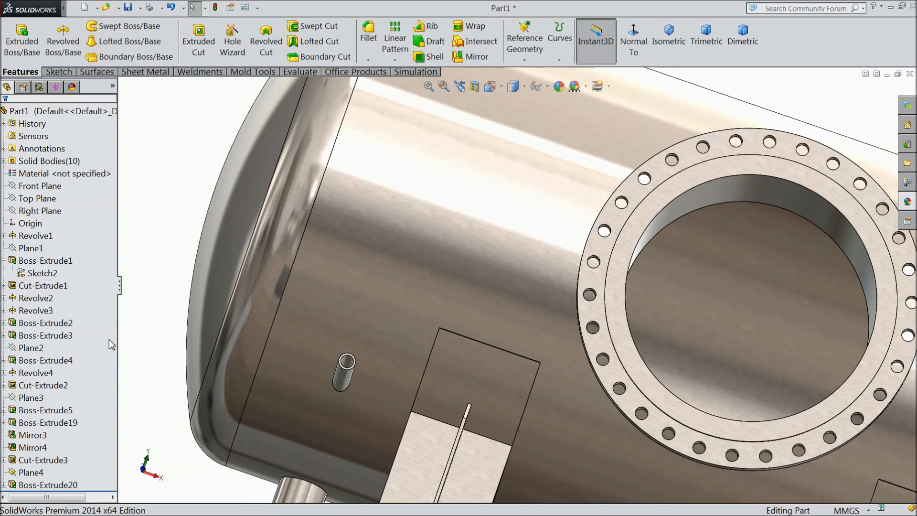
left_click(4, 485)
left_click(48, 483)
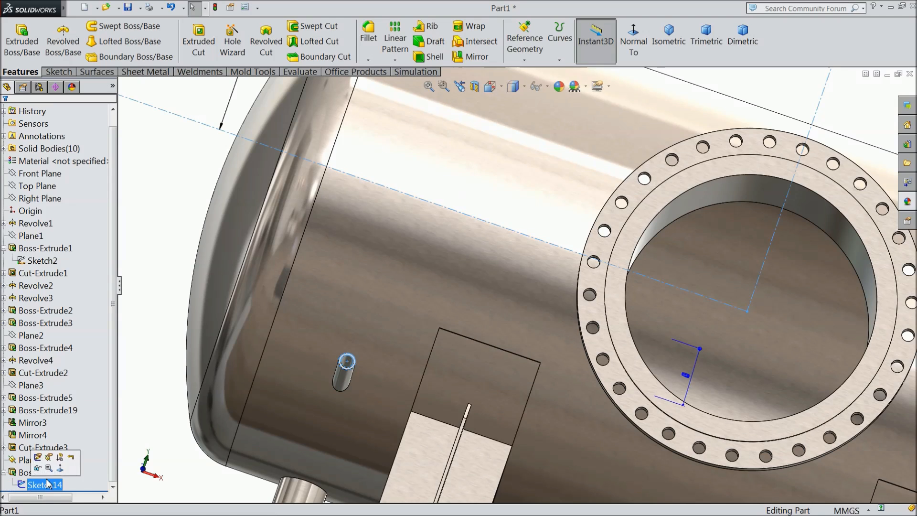
left_click(199, 52)
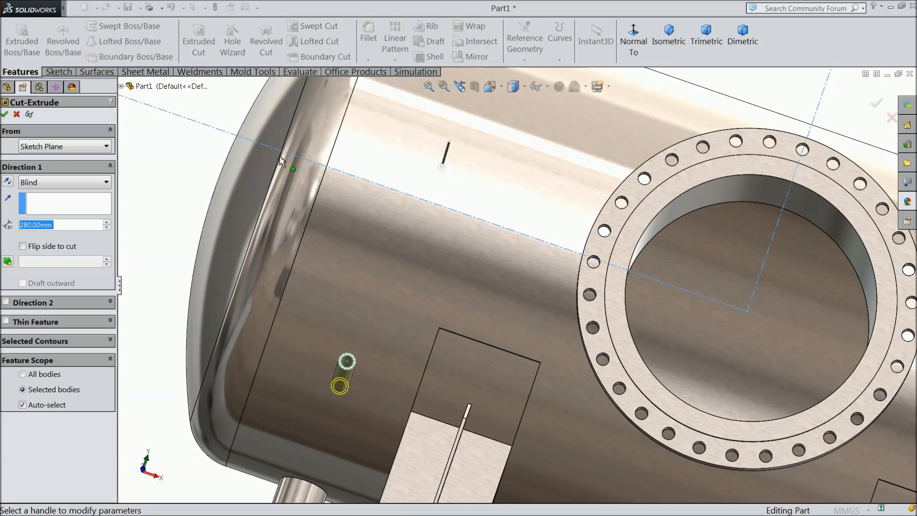
left_click(36, 344)
left_click(38, 361)
right_click(37, 359)
left_click(63, 367)
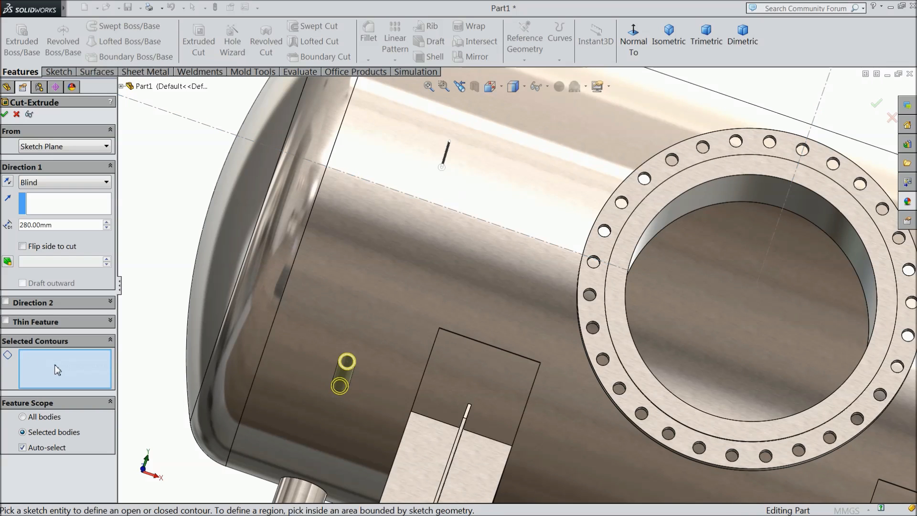
scroll(354, 344, "down", 8)
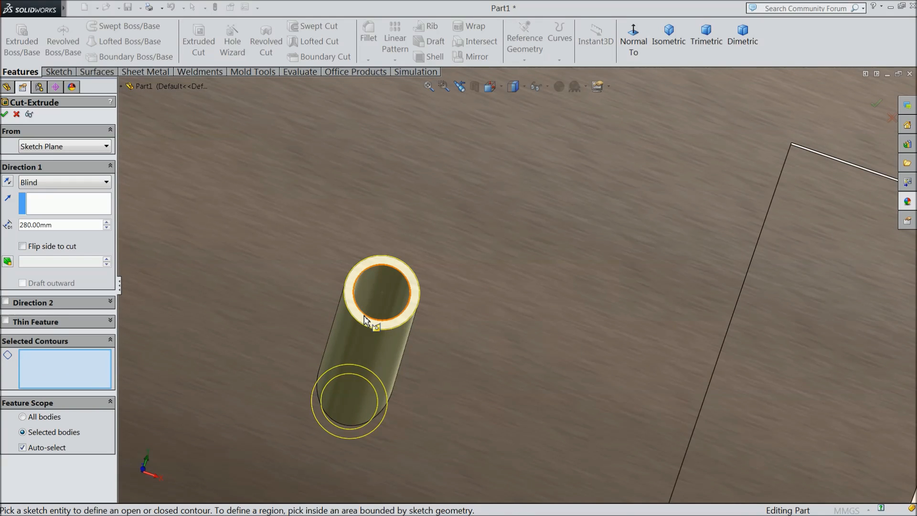
left_click(367, 319)
scroll(438, 302, "up", 10)
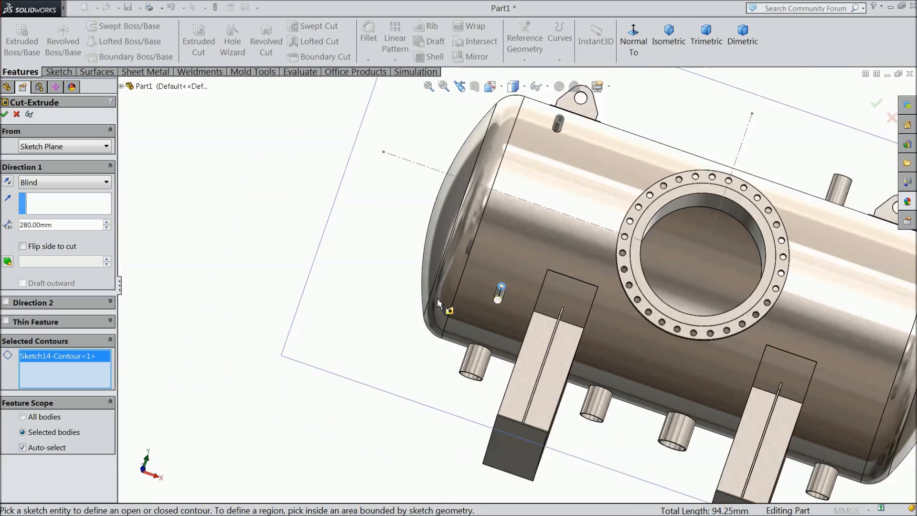
scroll(541, 211, "down", 8)
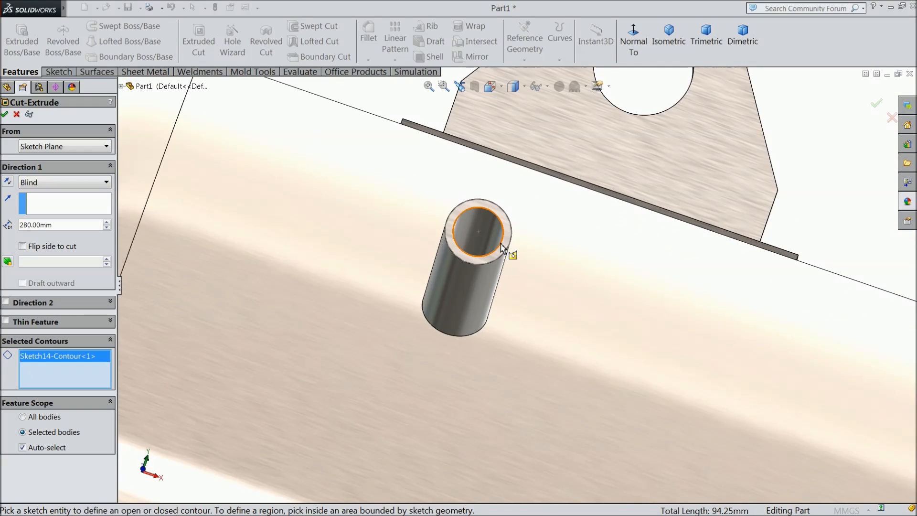
left_click(503, 248)
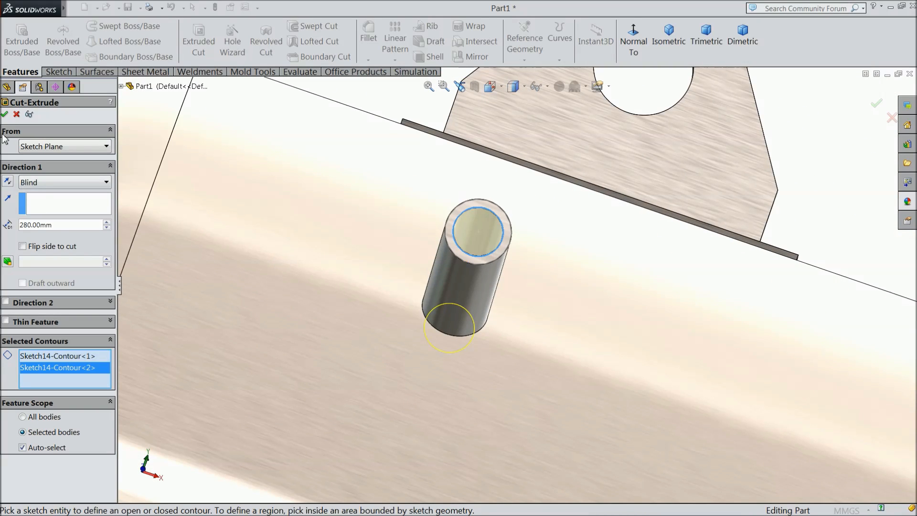
left_click(5, 115)
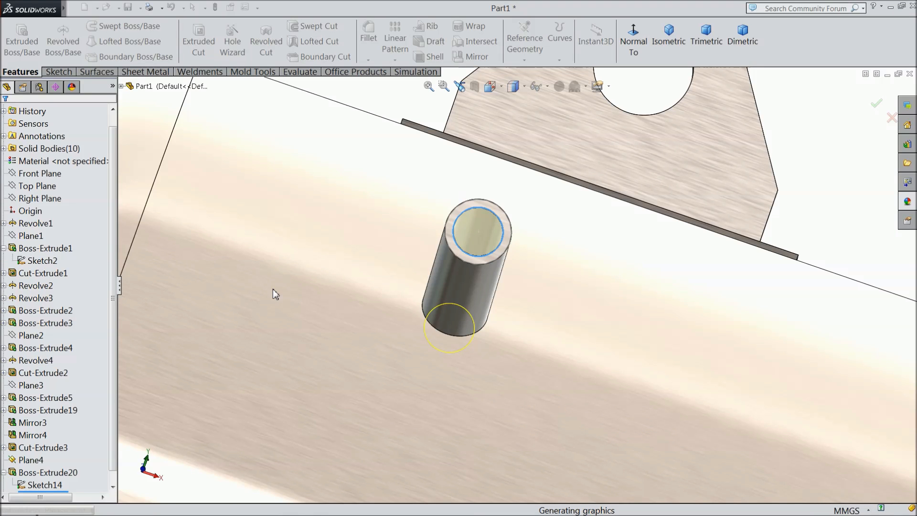
- Mirror the two pipe nozzles, Boss-Extrude20 and Cut-Extrude4, about the Right Plane
scroll(452, 305, "up", 5)
middle_click_drag(452, 305, 359, 325)
scroll(429, 335, "up", 10)
scroll(602, 387, "down", 4)
left_click(41, 187)
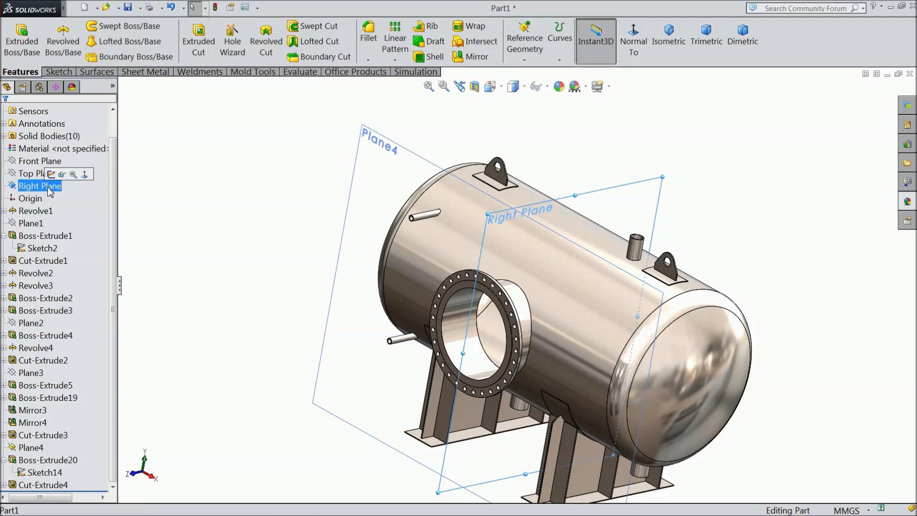
left_click(470, 57)
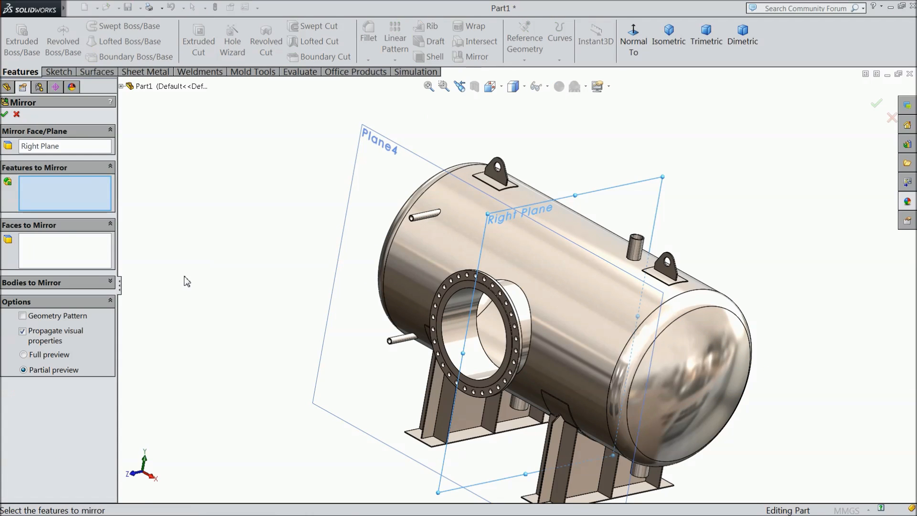
left_click(121, 87)
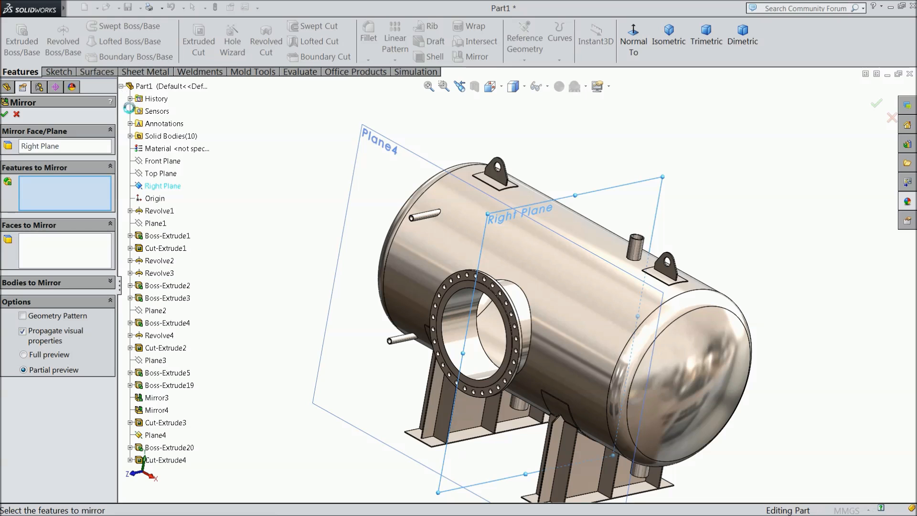
left_click(167, 461)
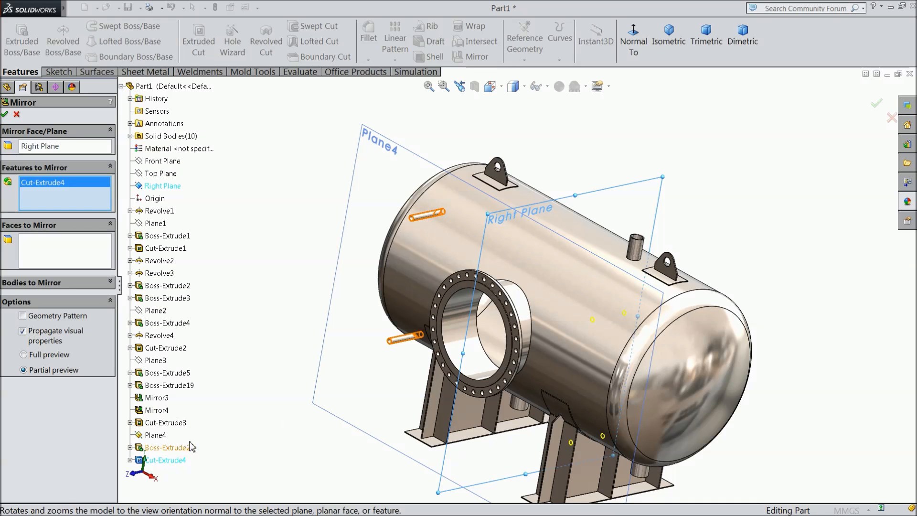
left_click(169, 448)
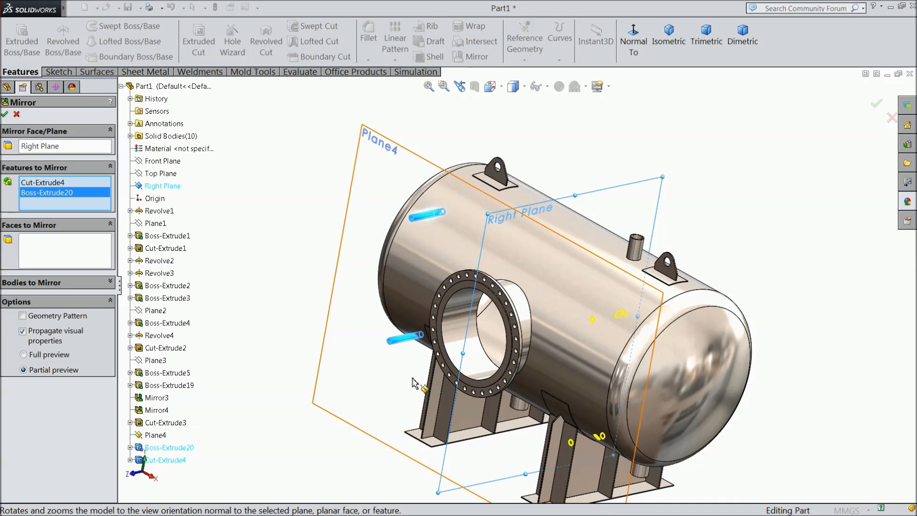
scroll(590, 356, "down", 3)
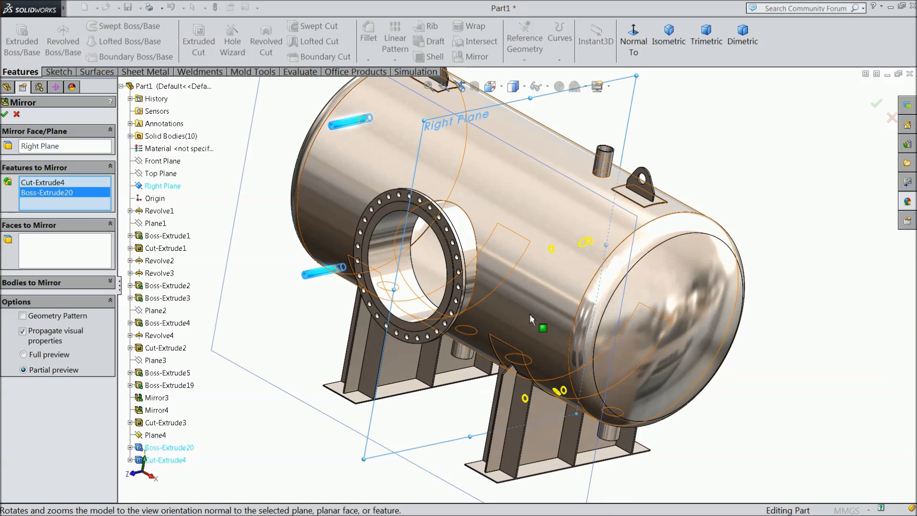
left_click(5, 115)
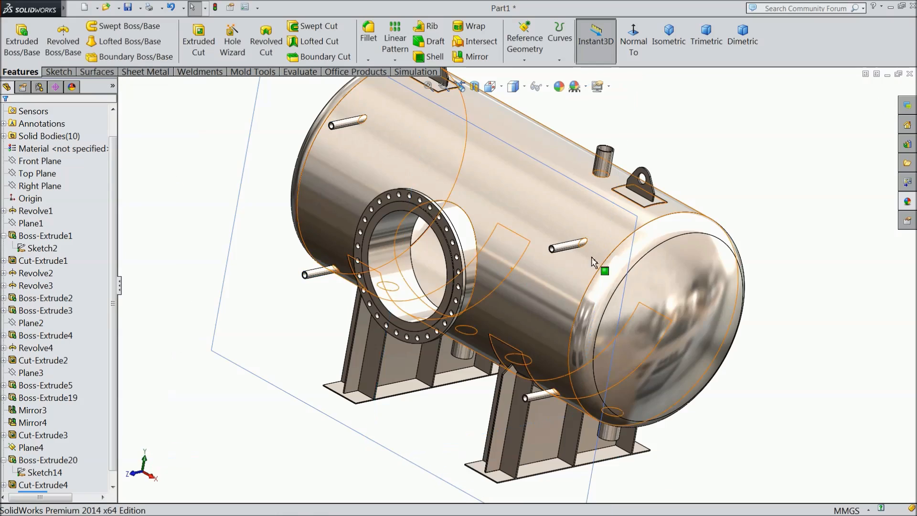
middle_click_drag(739, 199, 744, 221)
scroll(713, 303, "up", 2)
scroll(665, 301, "down", 1)
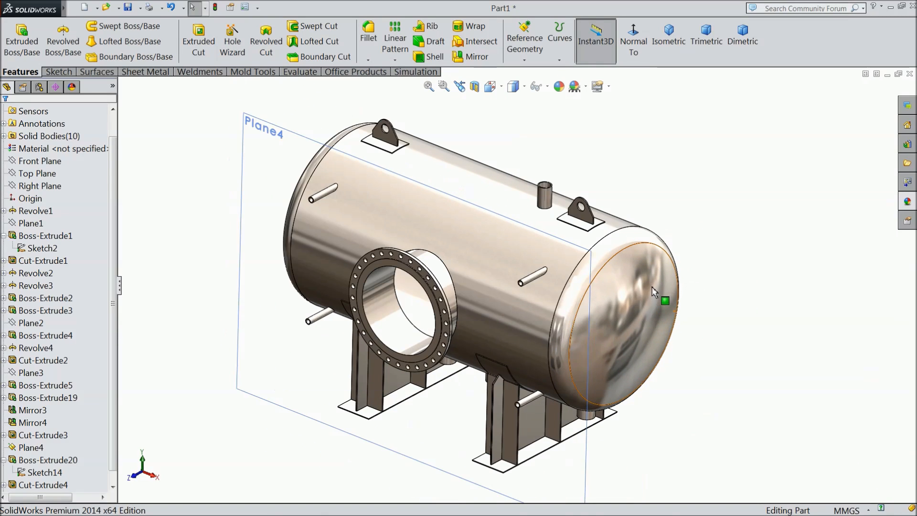
left_click(245, 136)
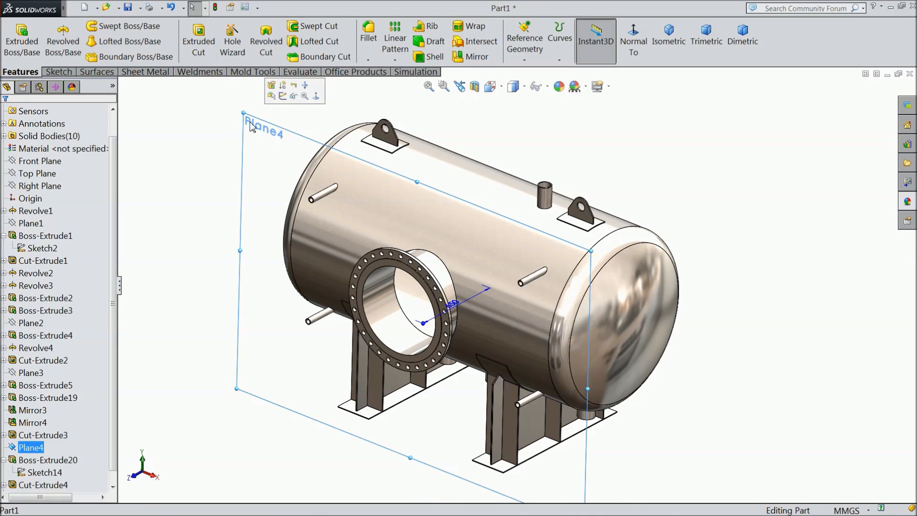
left_click(283, 97)
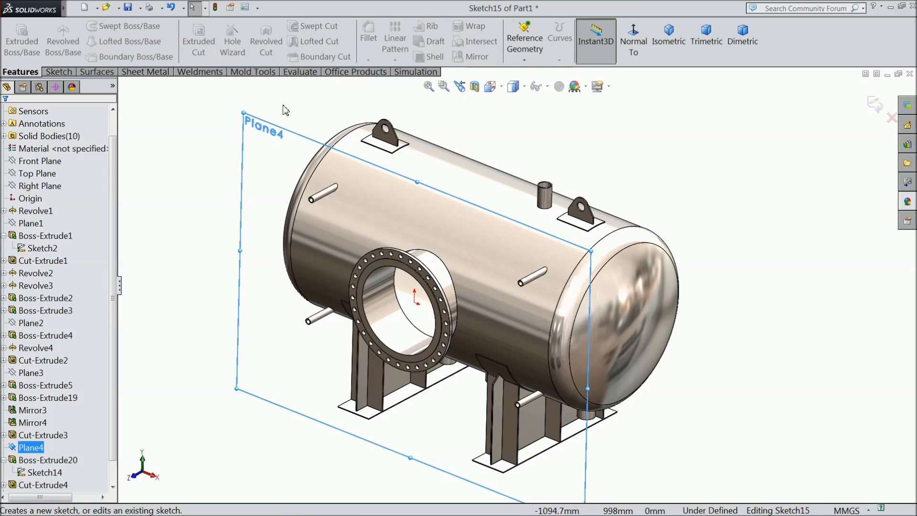
left_click(875, 104)
- Hide Plane4 in the model view
left_click(289, 129)
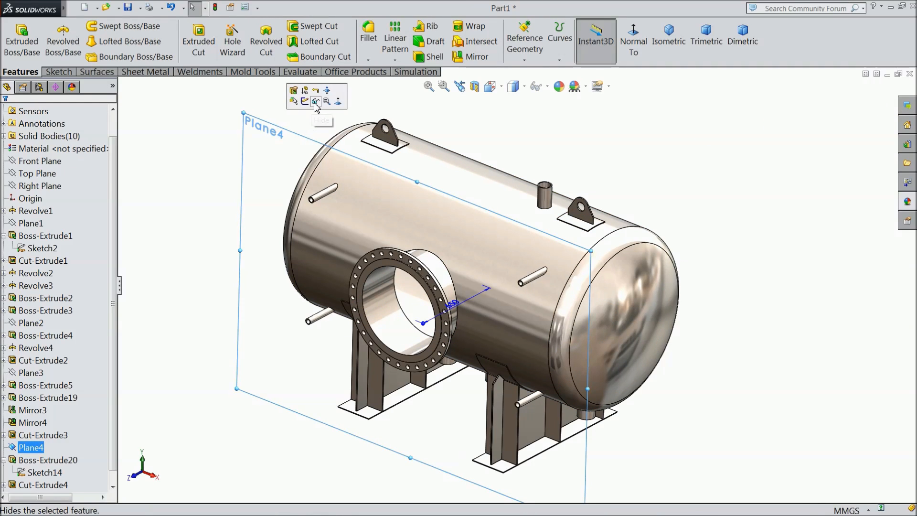
left_click(315, 101)
scroll(452, 237, "down", 3)
scroll(528, 338, "up", 5)
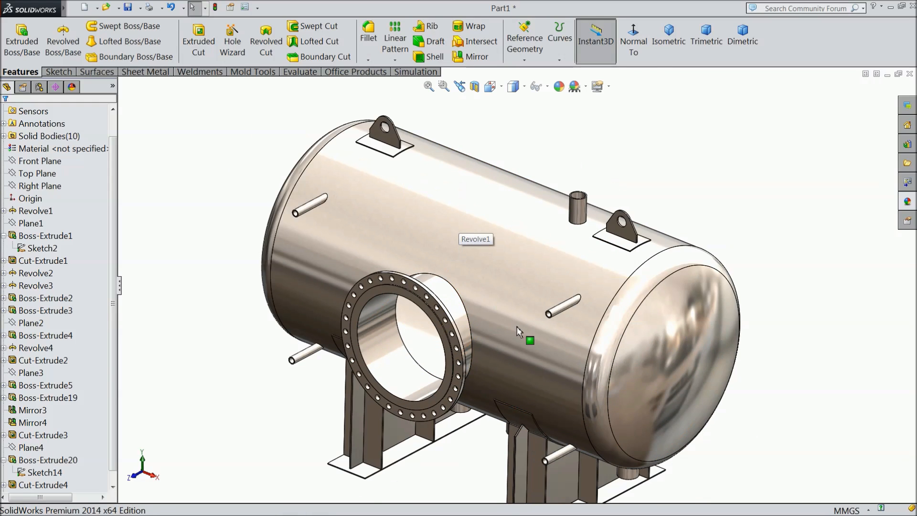
scroll(539, 331, "down", 3)
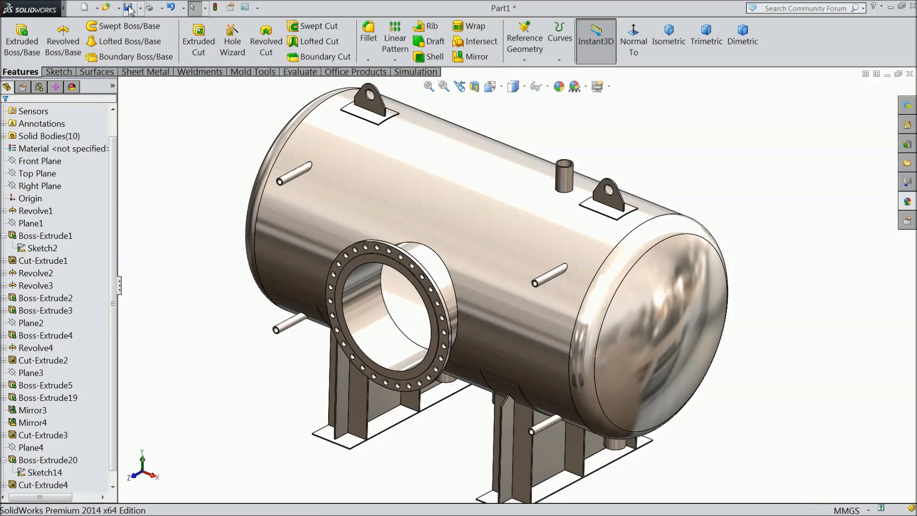
- Save the part, start saving it under a new name, and create a folder named Pressure Vessel on the Desktop
left_click(141, 7)
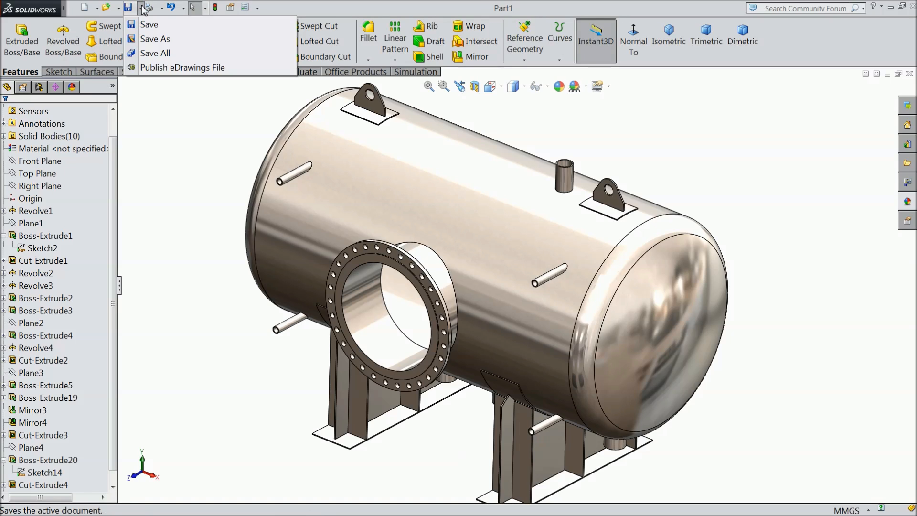
left_click(153, 39)
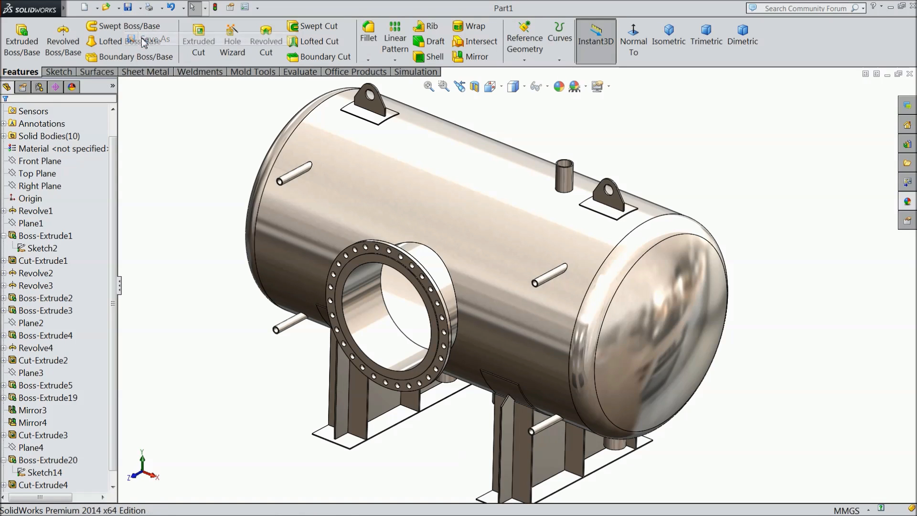
left_click(340, 205)
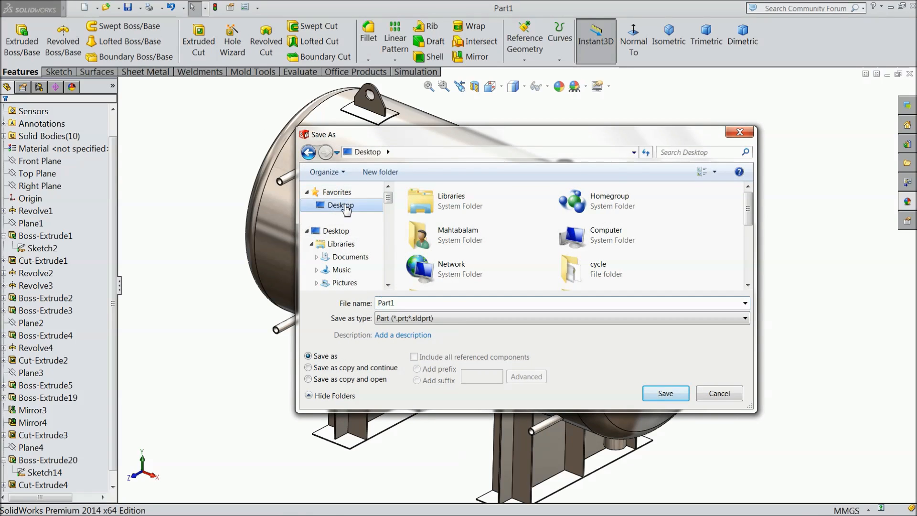
left_click(380, 172)
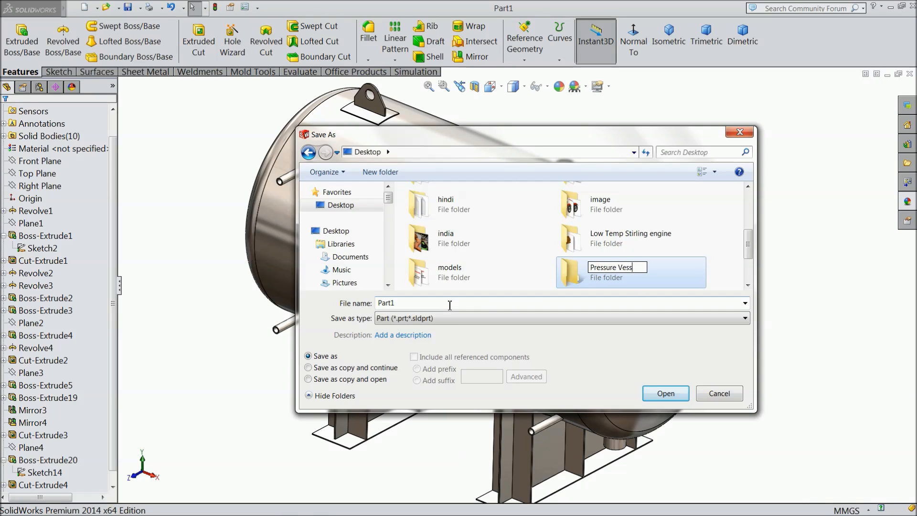
key("Return")
- Save the part on the Desktop under the file name 1.vesssel
left_click(608, 286)
left_click(438, 304)
type("1.vessel")
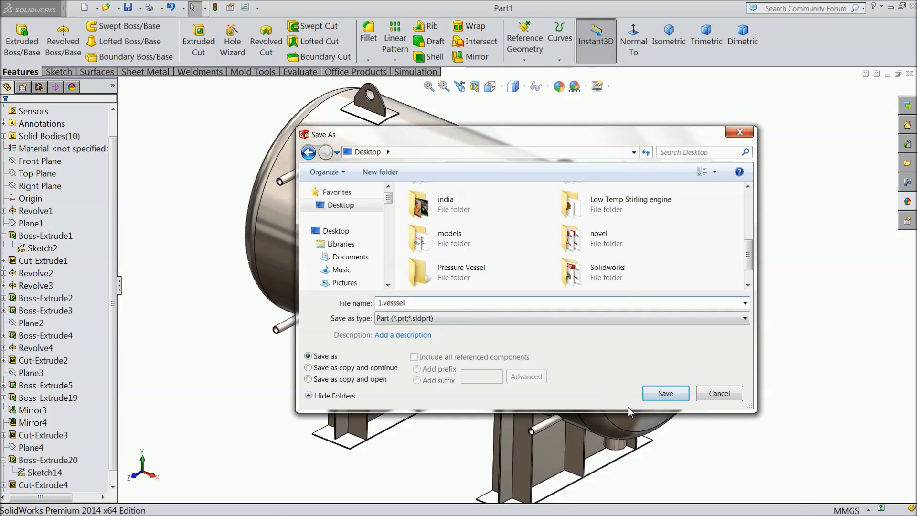
left_click(664, 394)
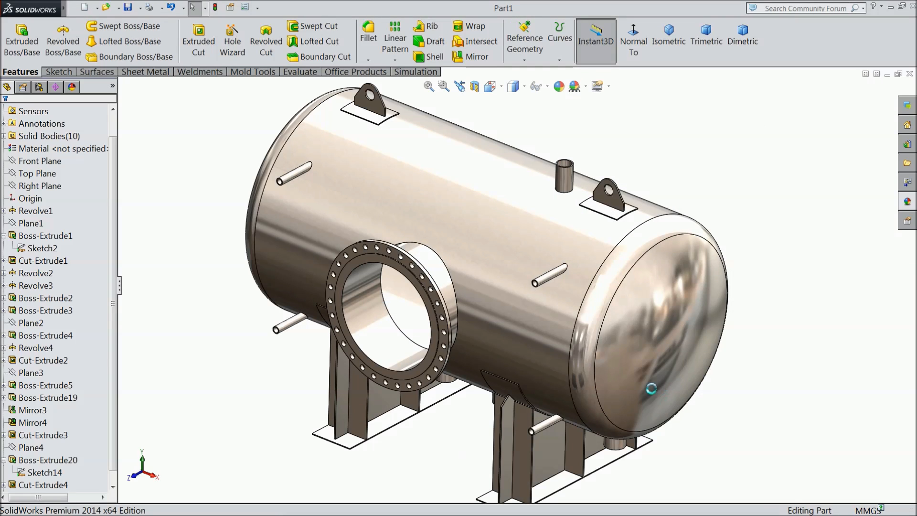
- Turn on the Perspective display for the vessel model
left_click(598, 86)
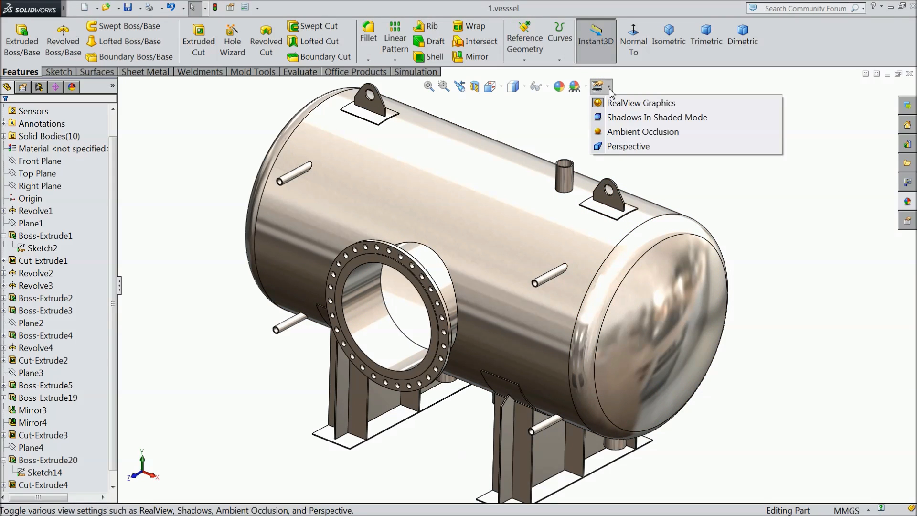
left_click(625, 146)
scroll(539, 282, "down", 2)
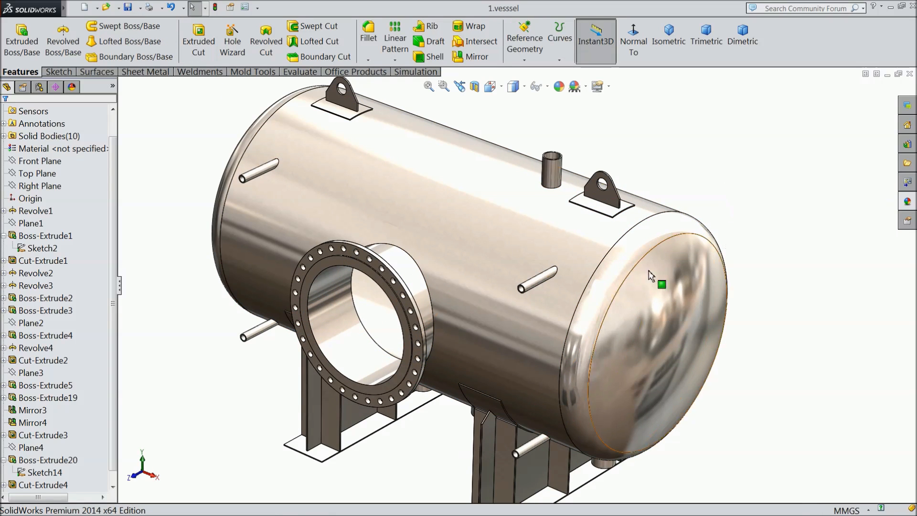
- Examine the large flanged nozzle, its bolt holes and its junction with the vessel shell from several angles
scroll(690, 311, "up", 3)
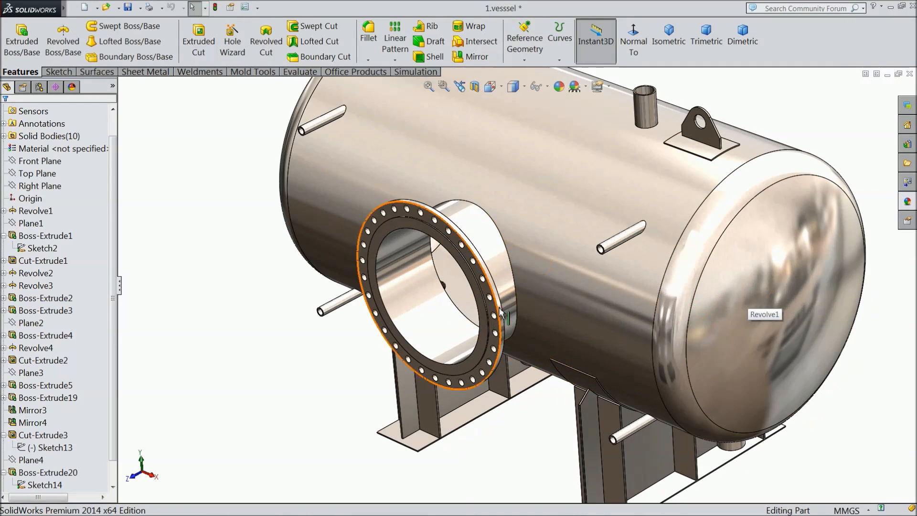
scroll(540, 289, "down", 5)
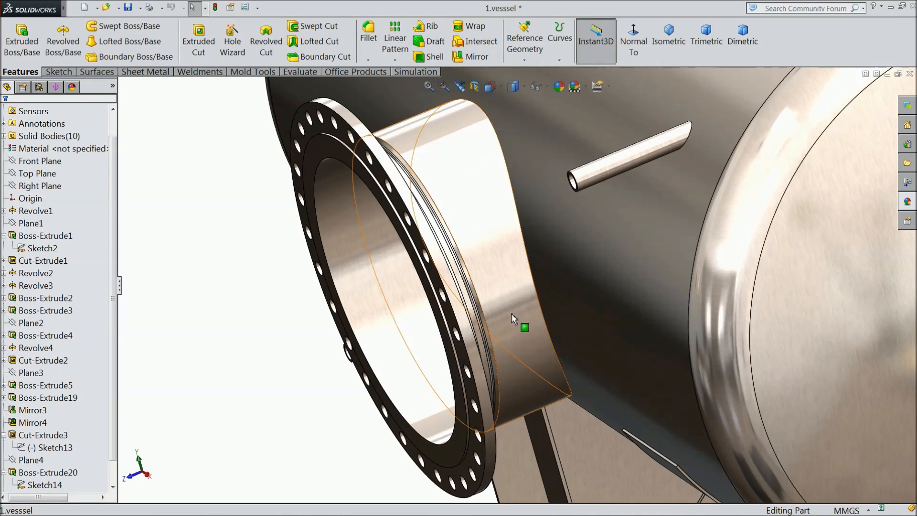
scroll(528, 314, "up", 5)
scroll(523, 309, "down", 2)
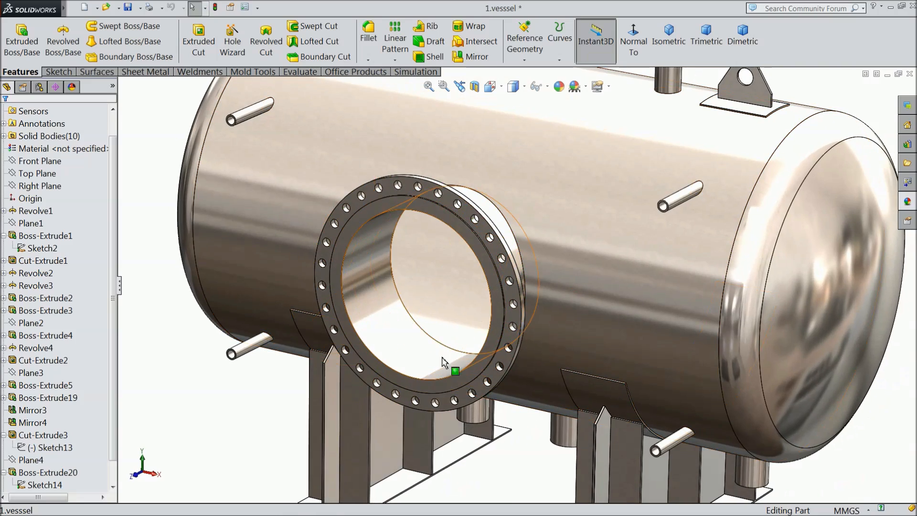
middle_click_drag(482, 285, 387, 294)
scroll(287, 311, "down", 5)
middle_click_drag(287, 311, 274, 307)
scroll(240, 293, "down", 6)
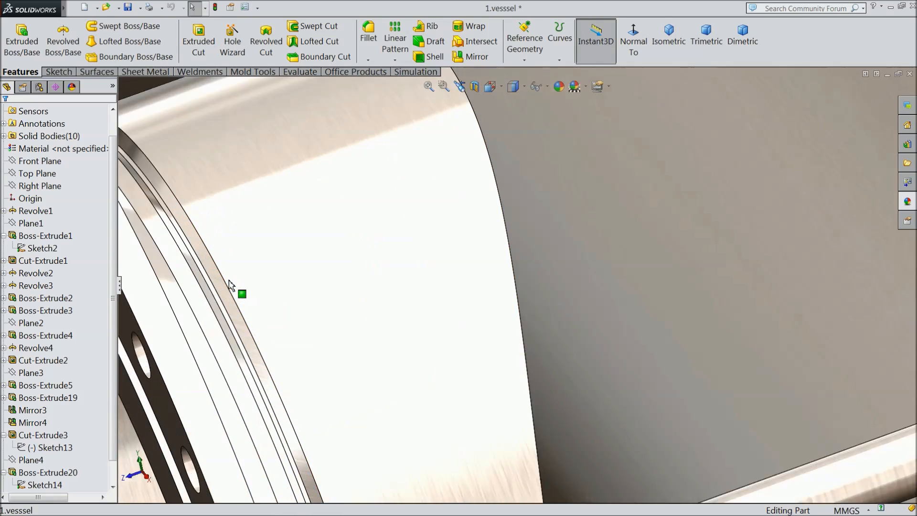
- Create a reference plane parallel to the back face of the large nozzle's flange, offset 120 mm towards the vessel
left_click(200, 318)
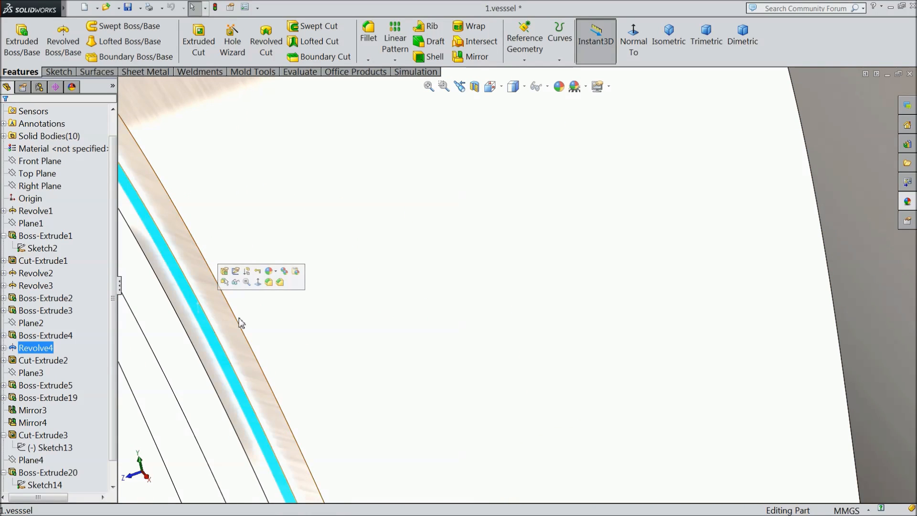
middle_click_drag(307, 324, 285, 236)
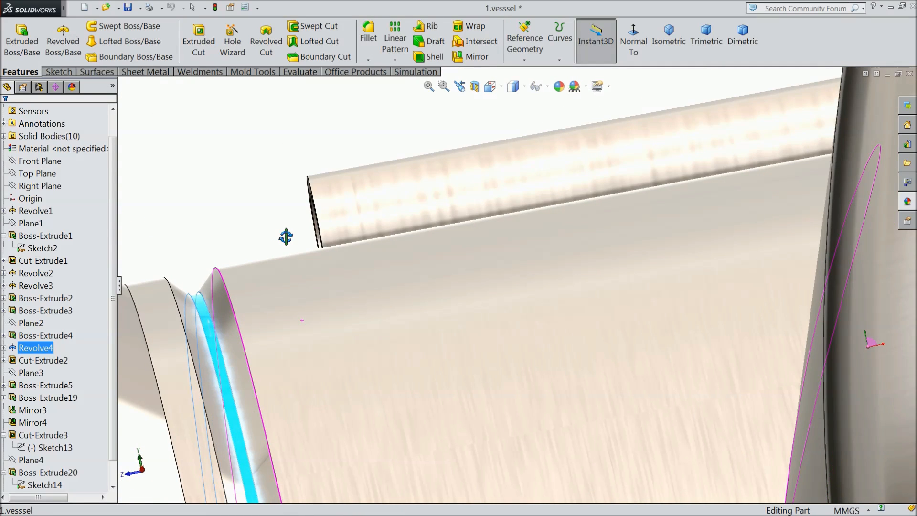
middle_click_drag(286, 236, 296, 282)
middle_click_drag(374, 349, 239, 240)
left_click(236, 229)
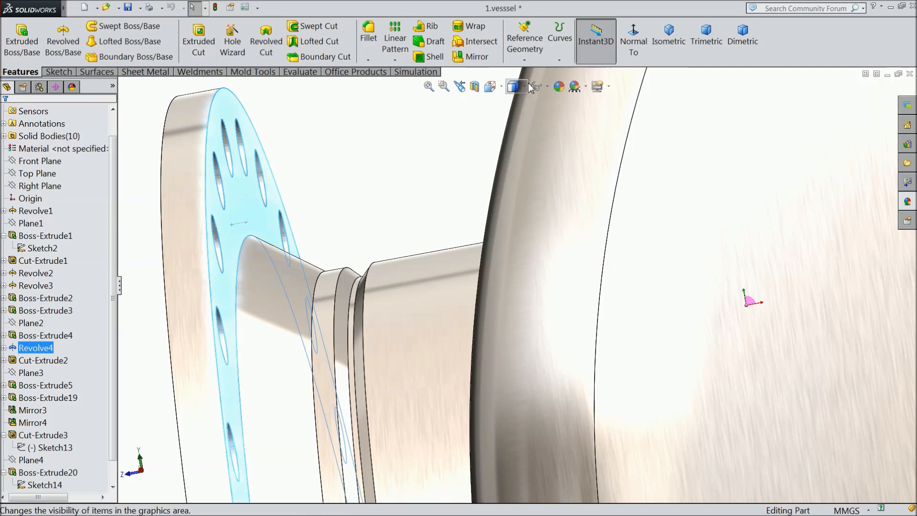
left_click(525, 52)
left_click(545, 73)
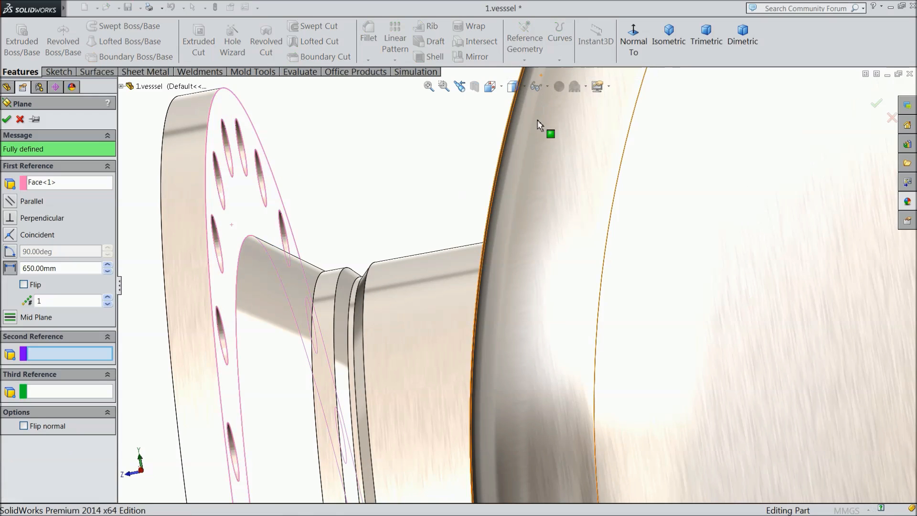
scroll(513, 312, "up", 5)
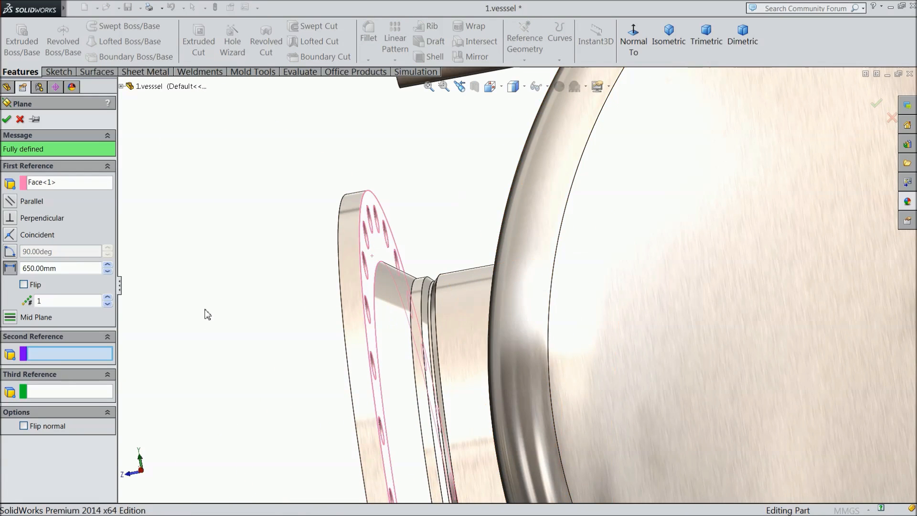
scroll(342, 365, "up", 3)
middle_click_drag(342, 365, 340, 403)
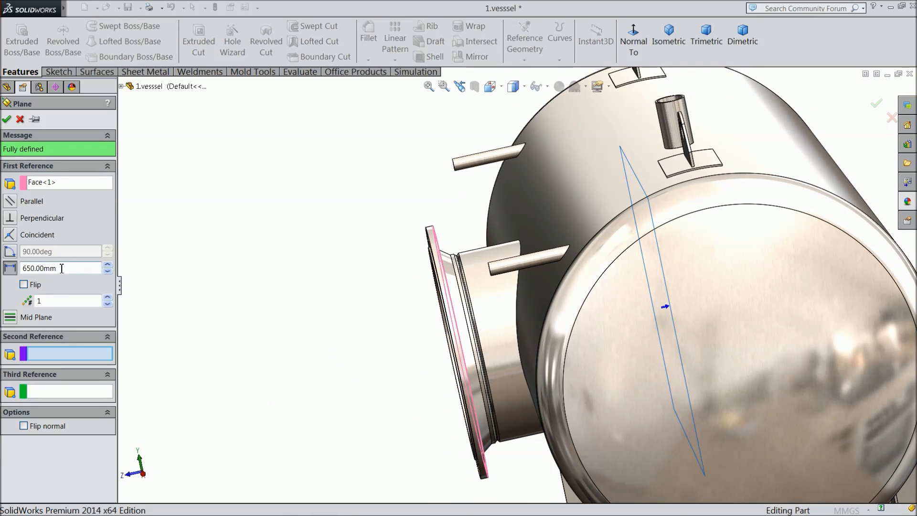
double_click(62, 268)
type("100")
key("Return")
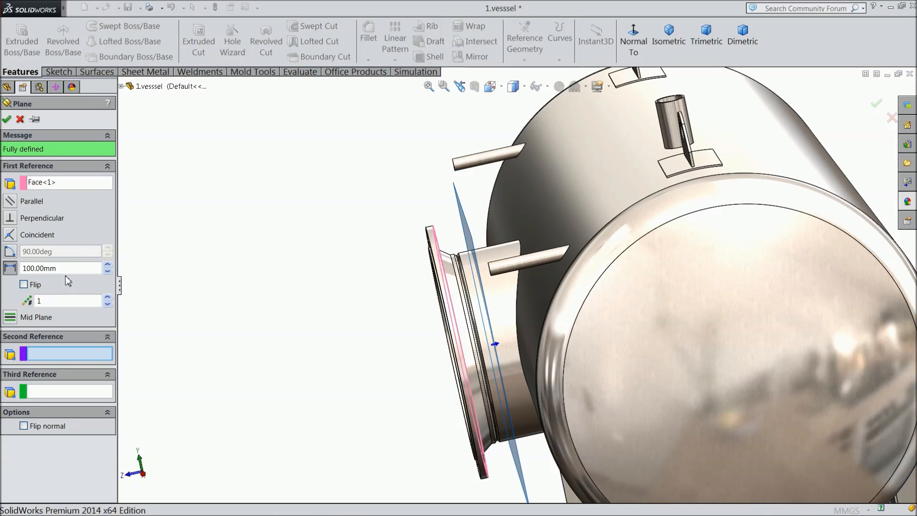
key("Return")
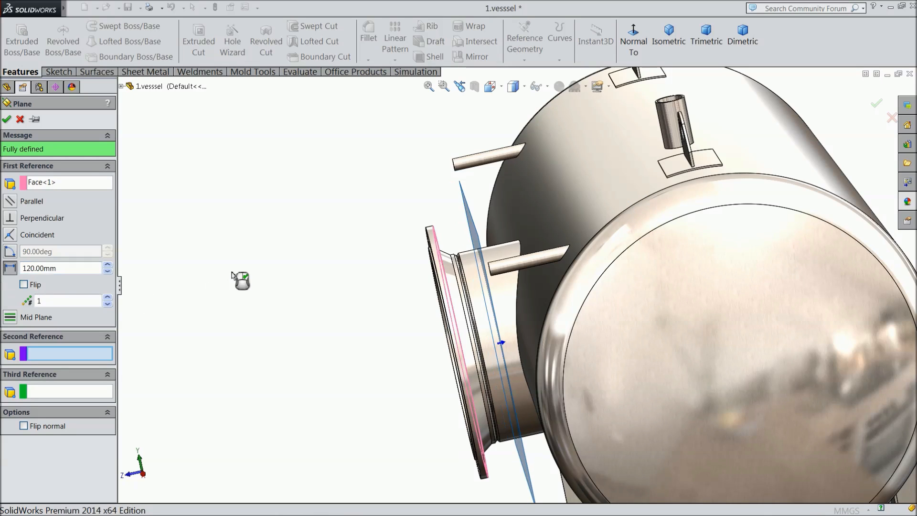
middle_click_drag(248, 287, 249, 285)
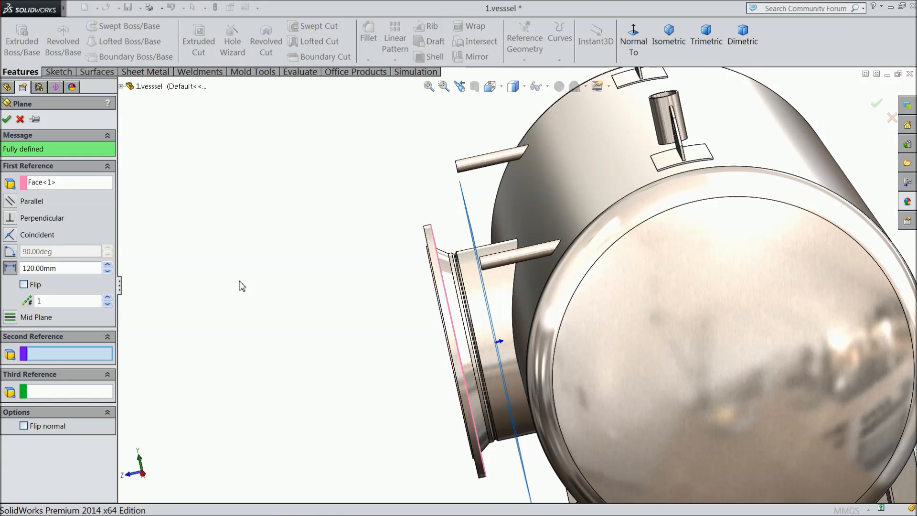
left_click(7, 119)
- Start a sketch on the new plane behind the flange and set the model display to Hidden Lines Visible
key("ctrl+7")
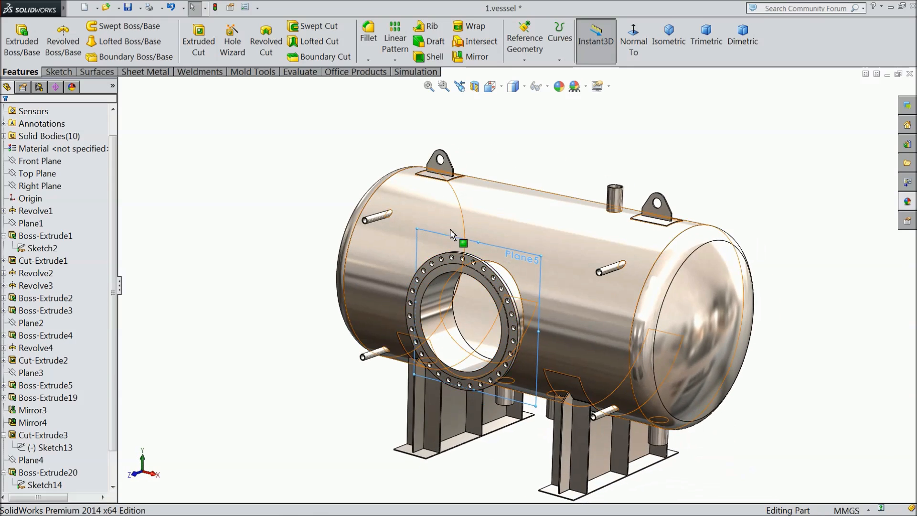
left_click(56, 72)
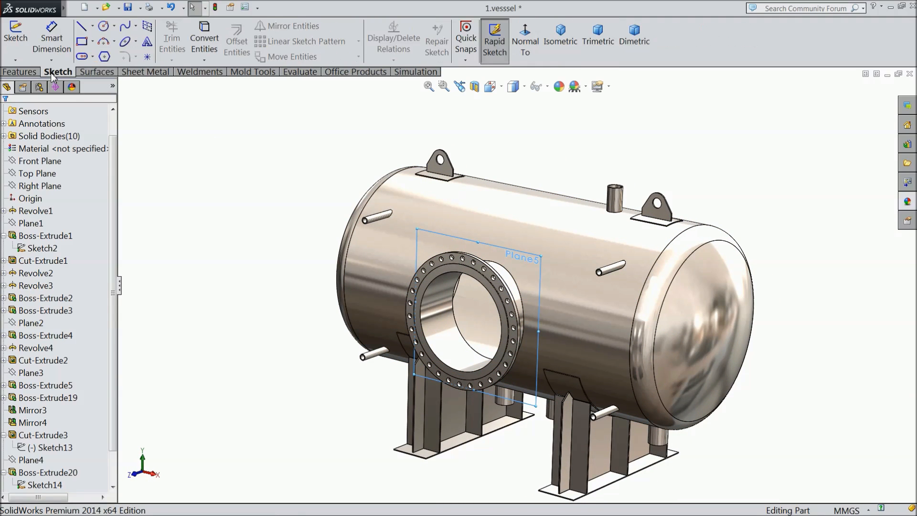
left_click(18, 43)
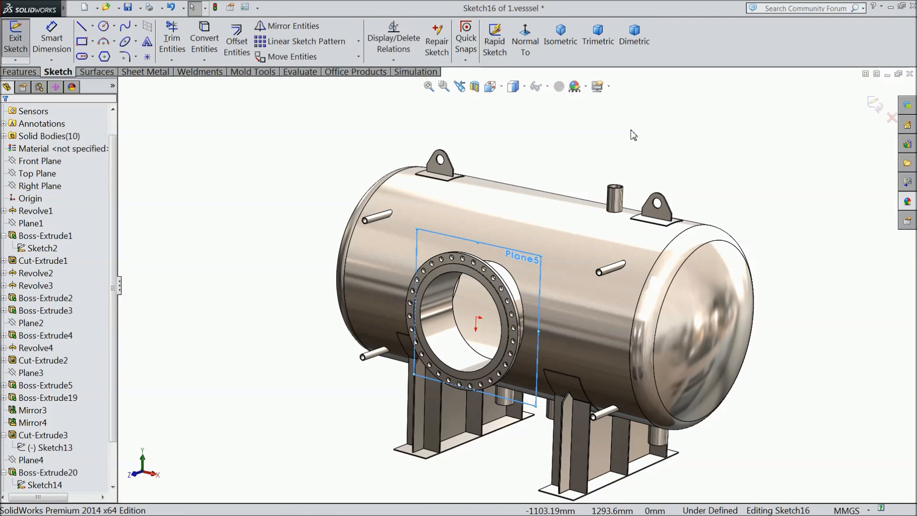
left_click(521, 44)
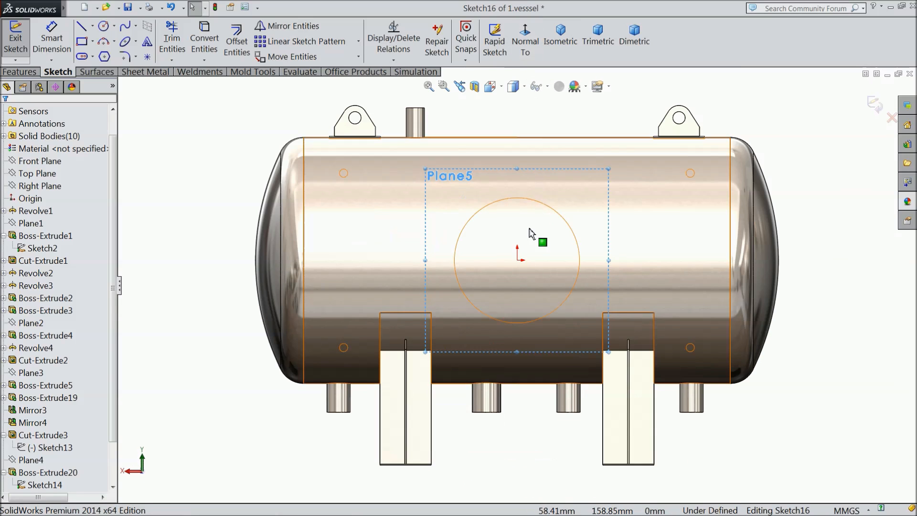
left_click(525, 49)
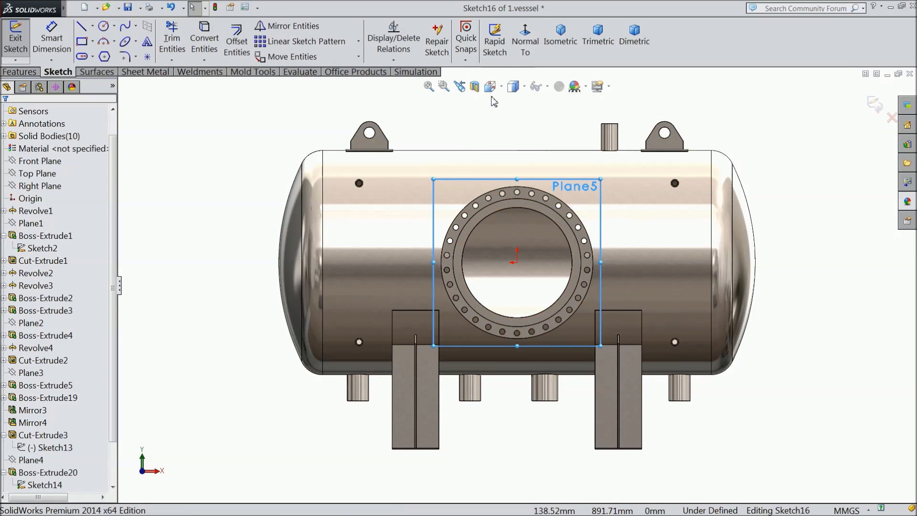
left_click(525, 89)
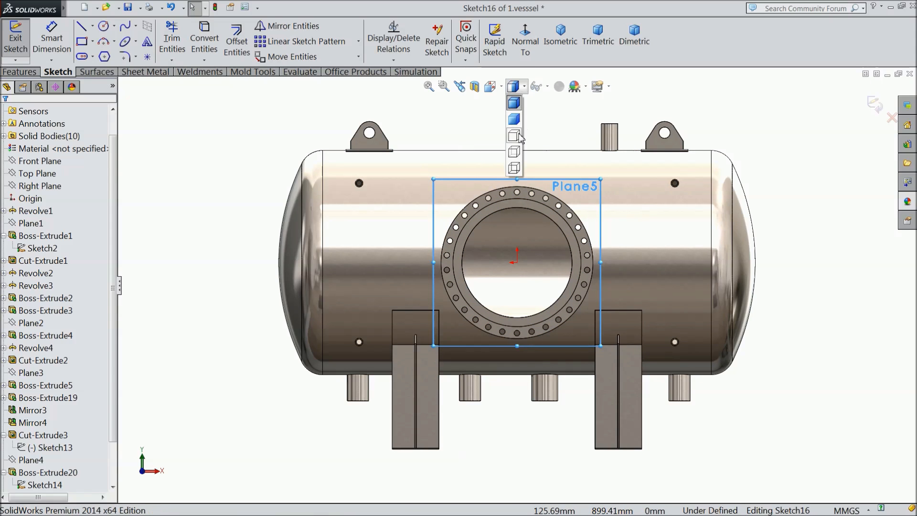
left_click(514, 152)
- Sketch a vertical and a horizontal construction line from the nozzle's centre, both extending beyond the flange's outer edge
scroll(574, 274, "down", 5)
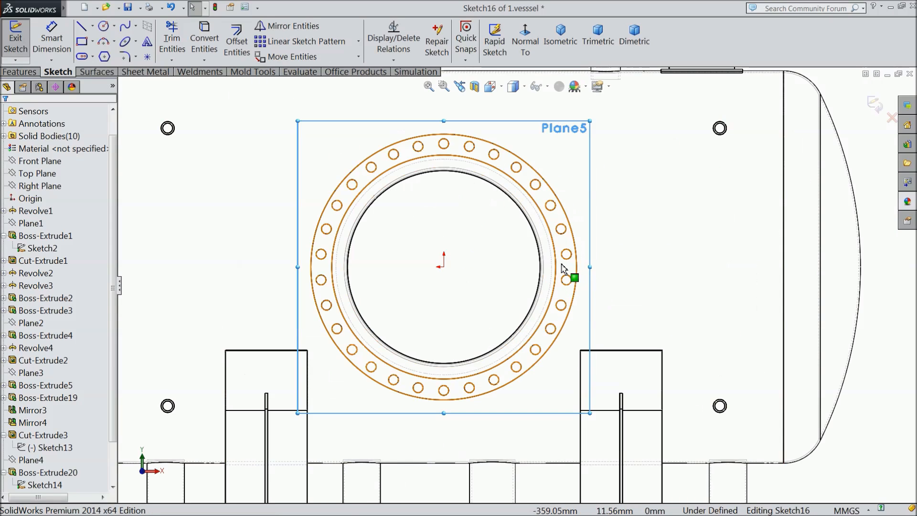
scroll(560, 271, "down", 2)
scroll(548, 271, "up", 5)
mouse_move(534, 243)
middle_mouse_down()
mouse_move(492, 292)
mouse_move(525, 199)
mouse_move(528, 157)
middle_mouse_up()
left_click(530, 46)
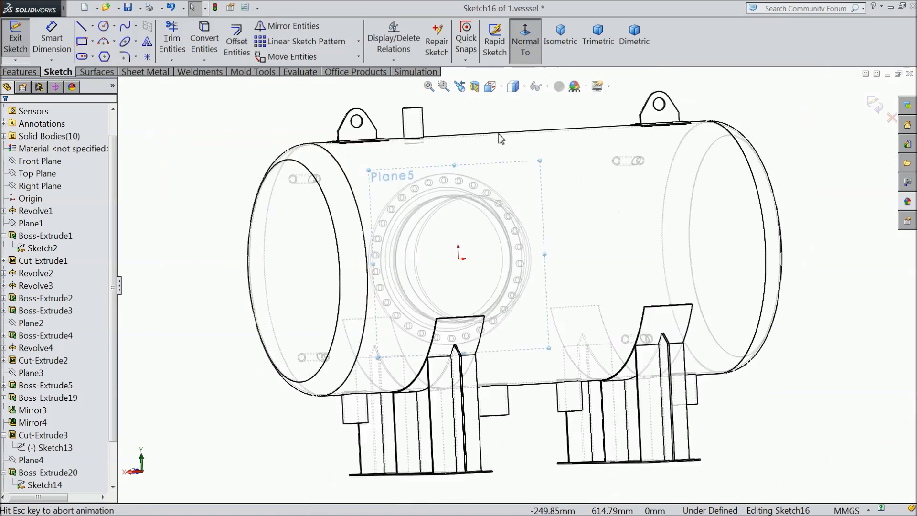
left_click(523, 45)
scroll(549, 239, "down", 5)
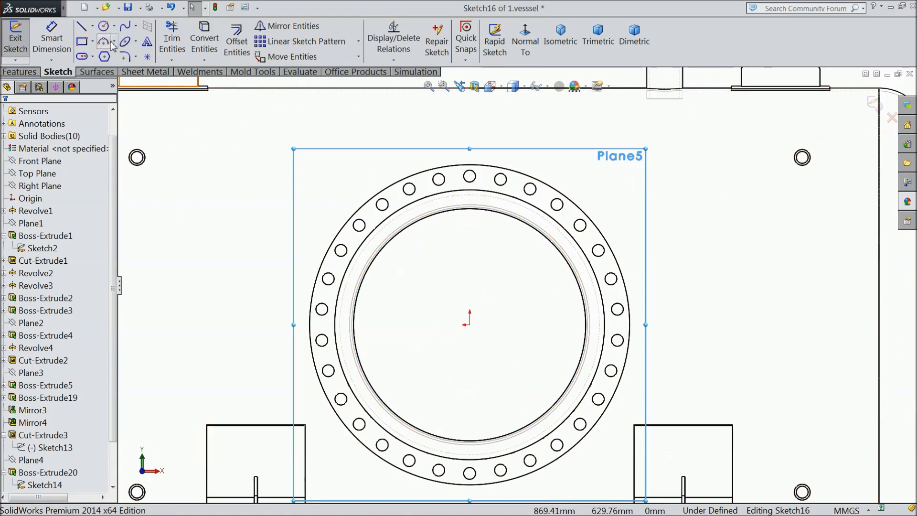
left_click(93, 27)
left_click(98, 53)
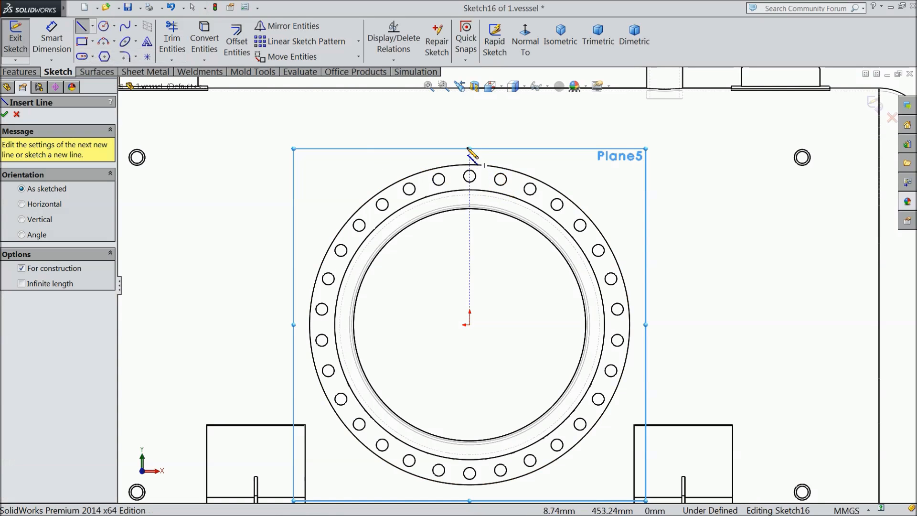
left_click(470, 131)
left_click(470, 325)
left_click(748, 324)
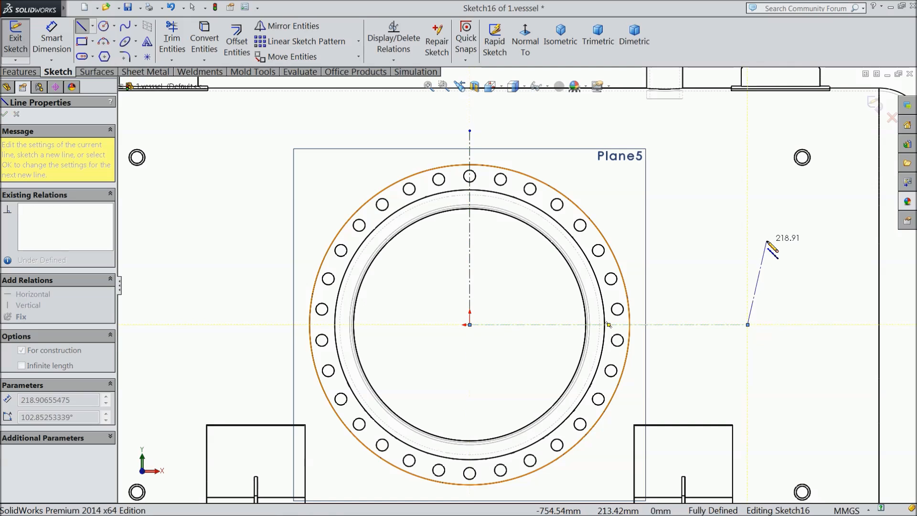
right_click(763, 246)
left_click(783, 93)
scroll(745, 215, "up", 8)
mouse_move(739, 216)
middle_mouse_down()
mouse_move(704, 278)
mouse_move(714, 258)
mouse_move(702, 259)
middle_mouse_up()
left_click(528, 53)
left_click(526, 55)
scroll(564, 261, "down", 5)
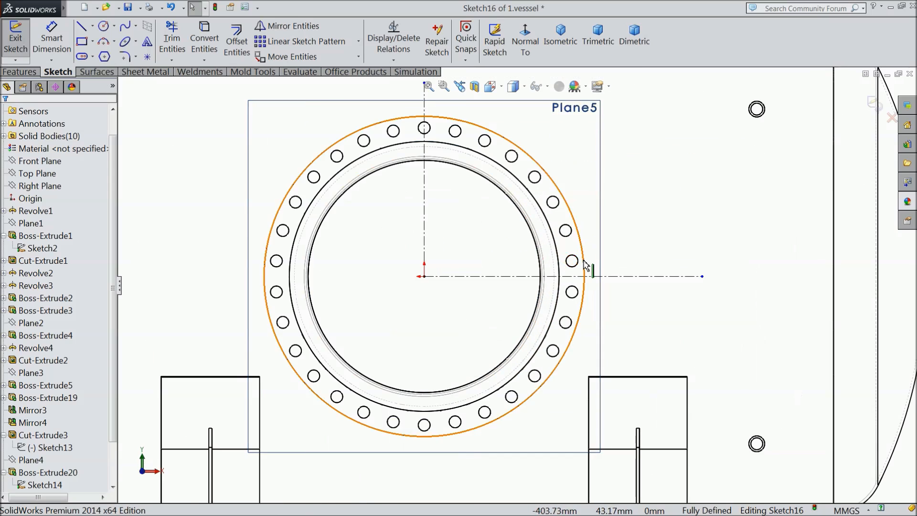
left_click(83, 32)
scroll(567, 268, "down", 3)
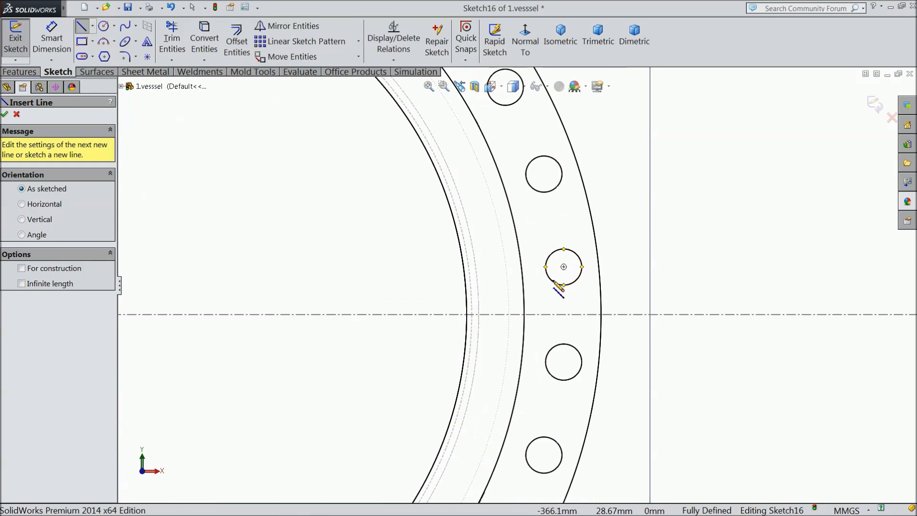
scroll(518, 317, "up", 2)
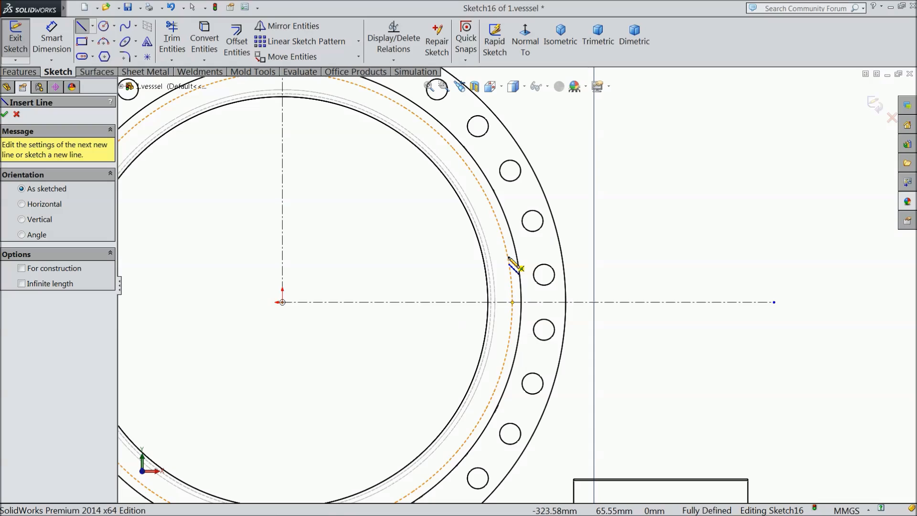
scroll(539, 248, "up", 5)
mouse_move(543, 245)
middle_mouse_down()
mouse_move(487, 293)
mouse_move(442, 314)
mouse_move(471, 307)
mouse_move(523, 261)
mouse_move(528, 239)
mouse_move(543, 242)
middle_mouse_up()
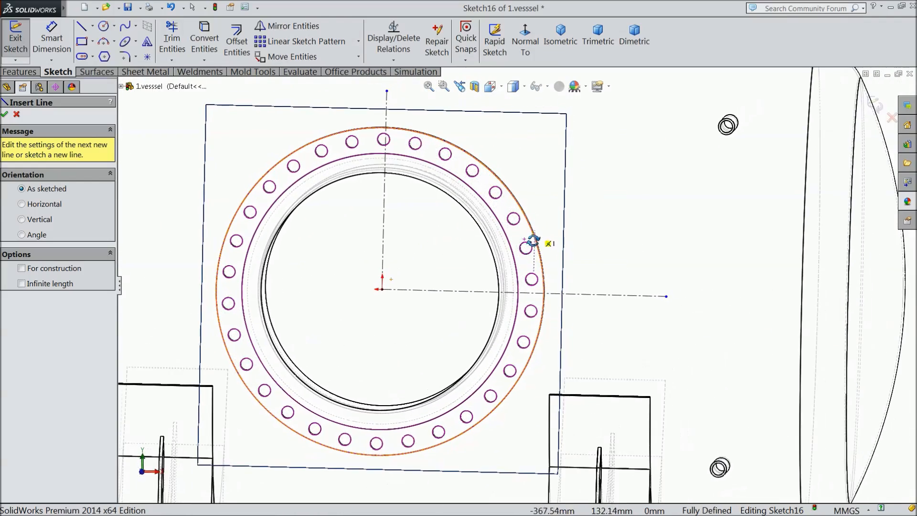
left_click(536, 53)
left_click(531, 46)
left_click(532, 45)
scroll(577, 208, "down", 8)
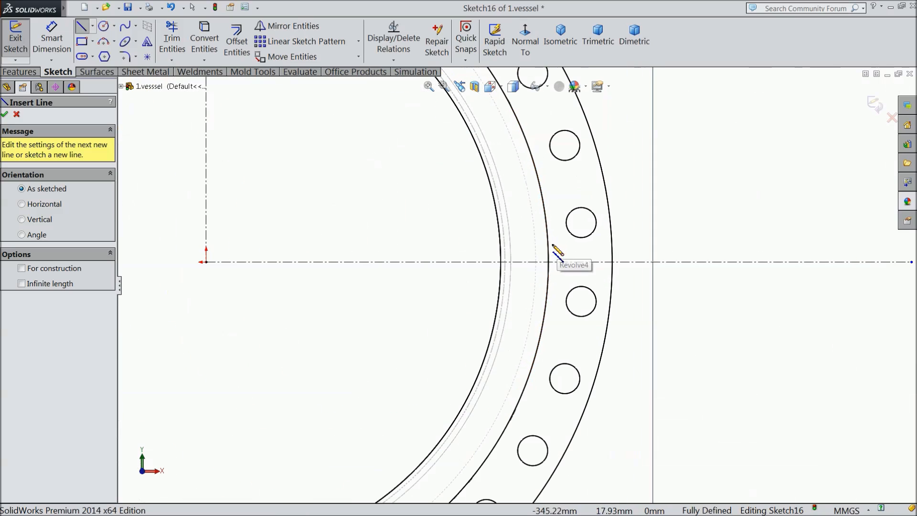
left_click(507, 202)
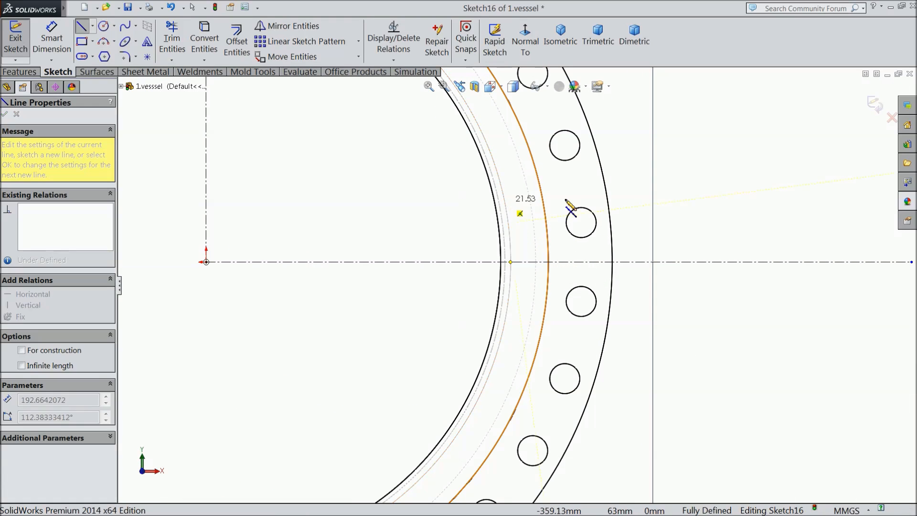
key("Escape")
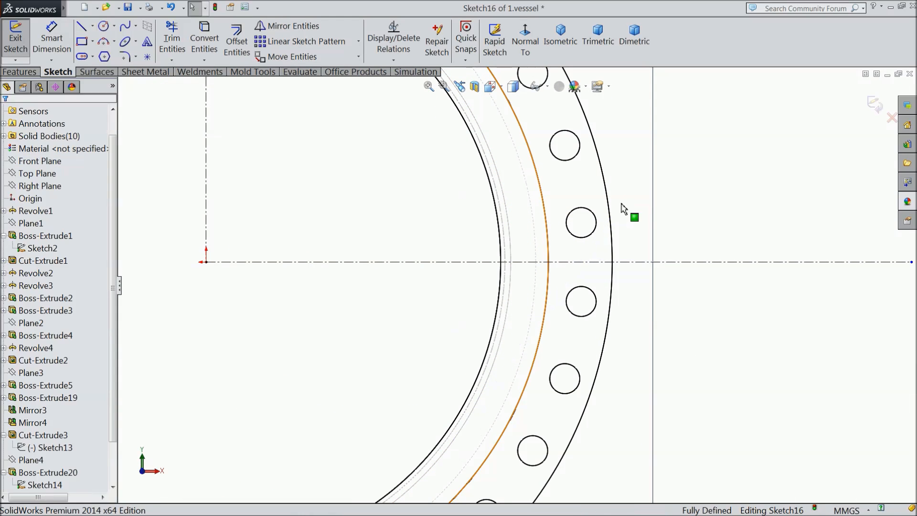
left_click(84, 27)
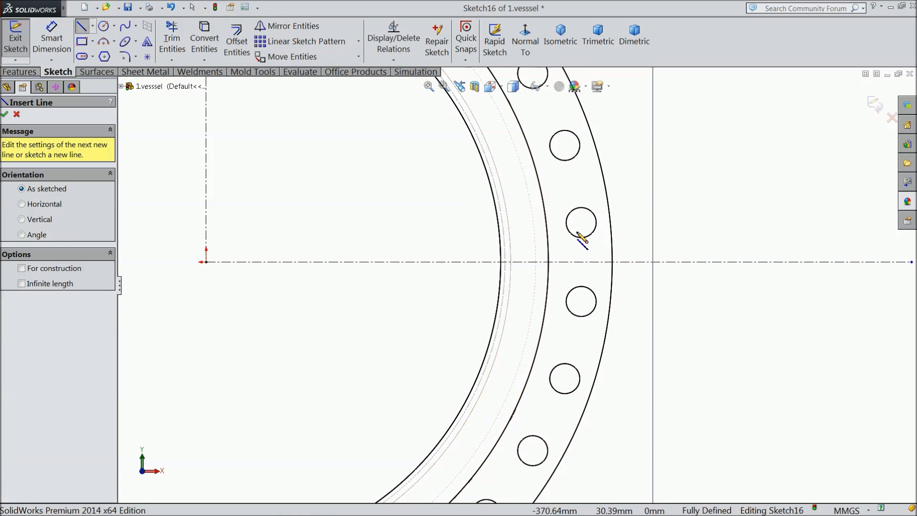
left_click(510, 211)
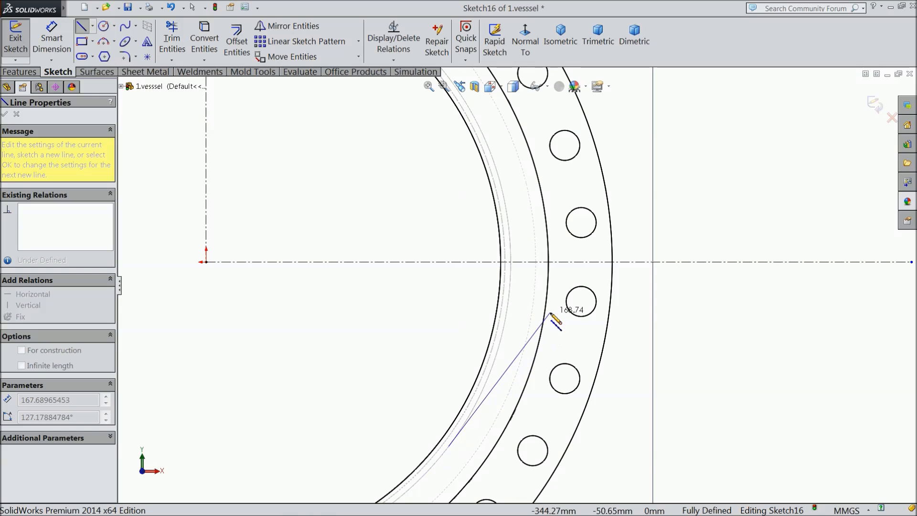
key("Escape")
left_click(497, 250)
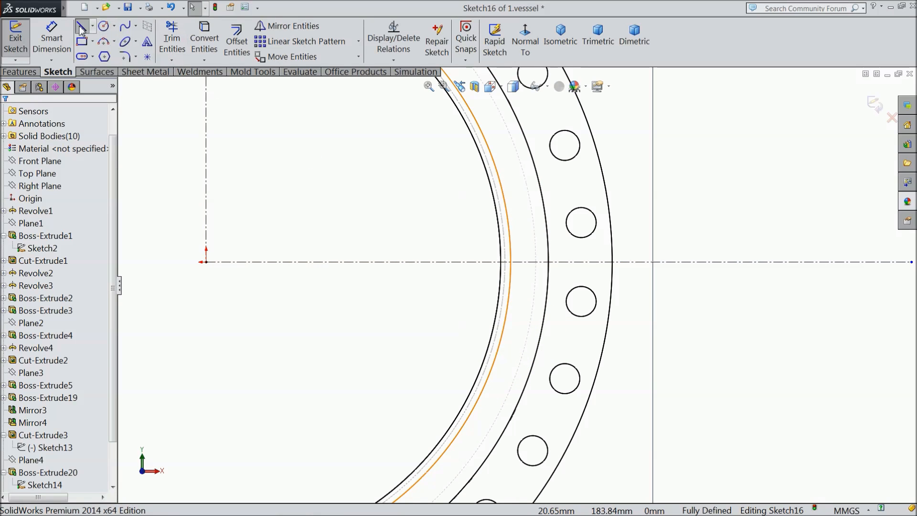
- Sketch an open three-sided rectangular outline across the flange rim around the horizontal centreline, with horizontal sides about 131 mm long
left_click(81, 28)
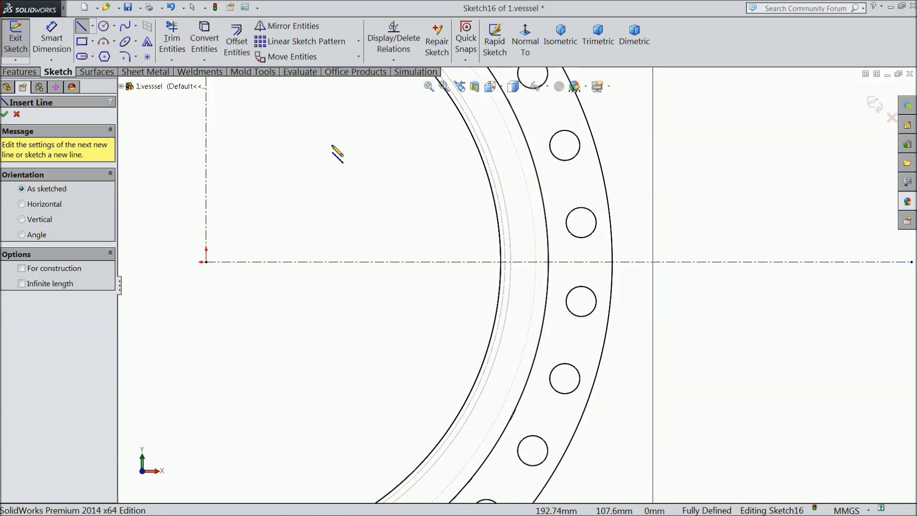
left_click(499, 178)
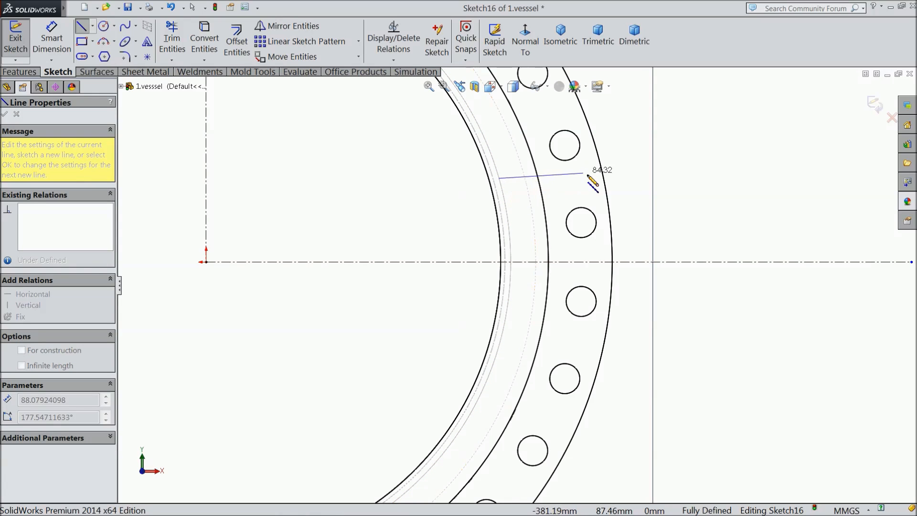
left_click(629, 178)
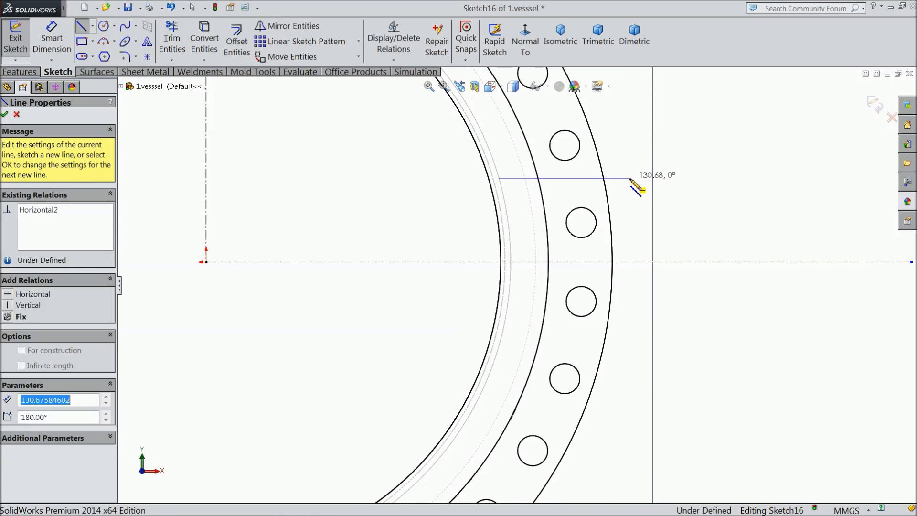
left_click(630, 336)
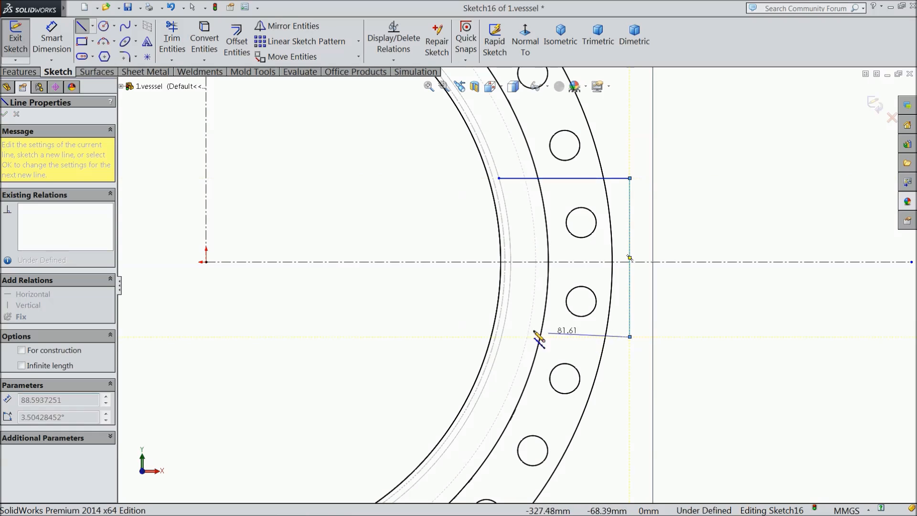
left_click(500, 336)
right_click(403, 287)
left_click(421, 86)
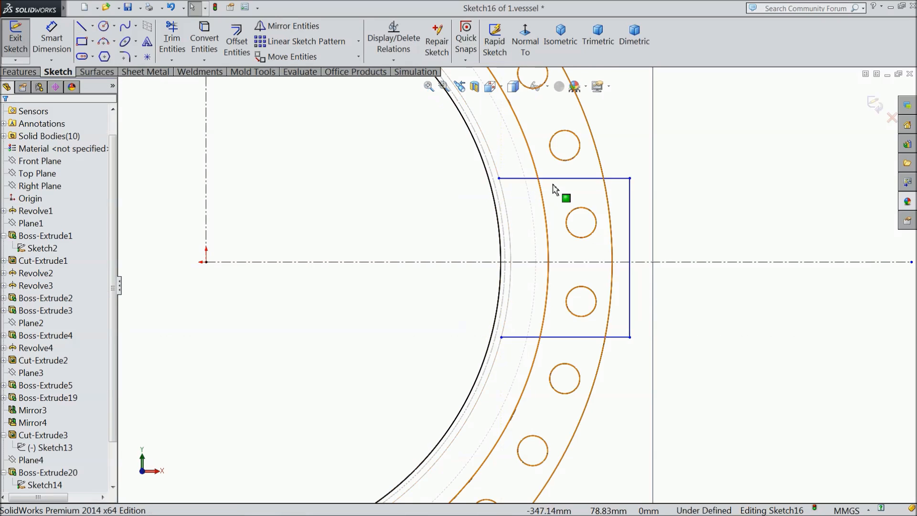
- Make the two horizontal sides of the open outline symmetric about the horizontal centreline
left_click(563, 179)
left_click(574, 261)
left_click(590, 336, "ctrl")
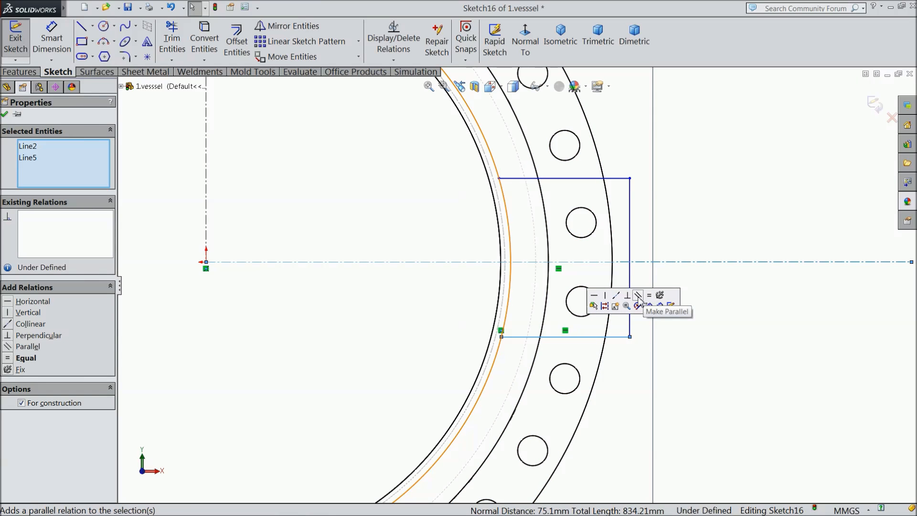
left_click(690, 190)
left_click(586, 180)
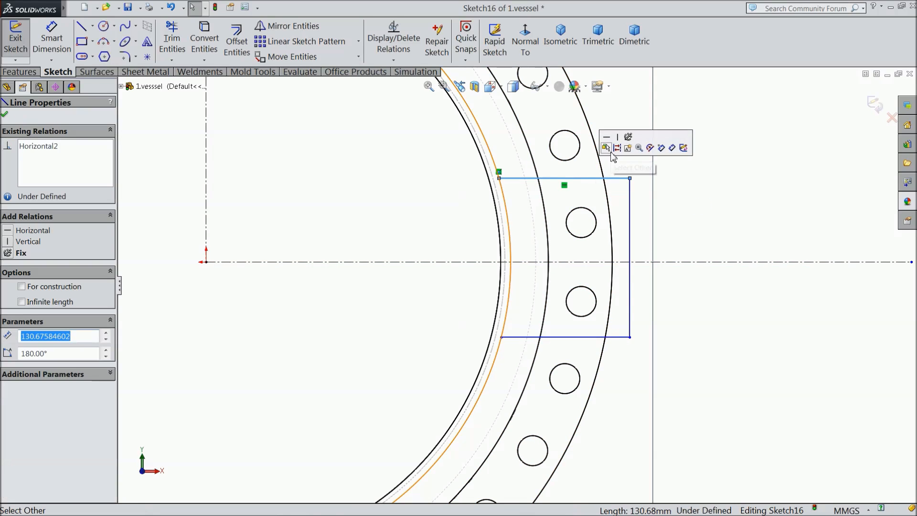
left_click(578, 339)
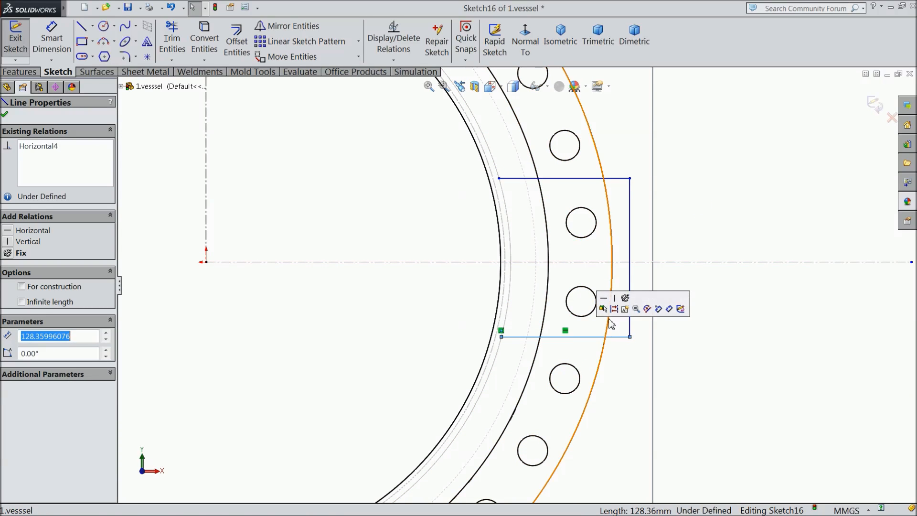
left_click(630, 249)
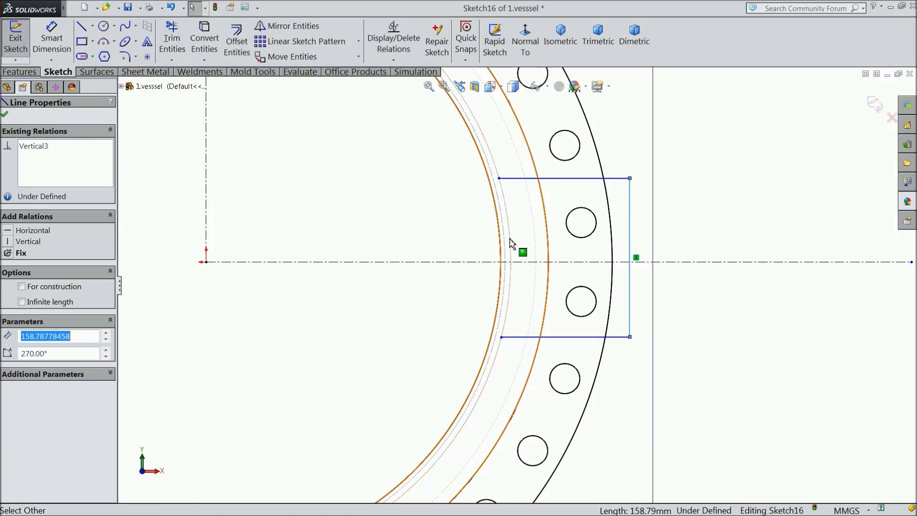
left_click(569, 179)
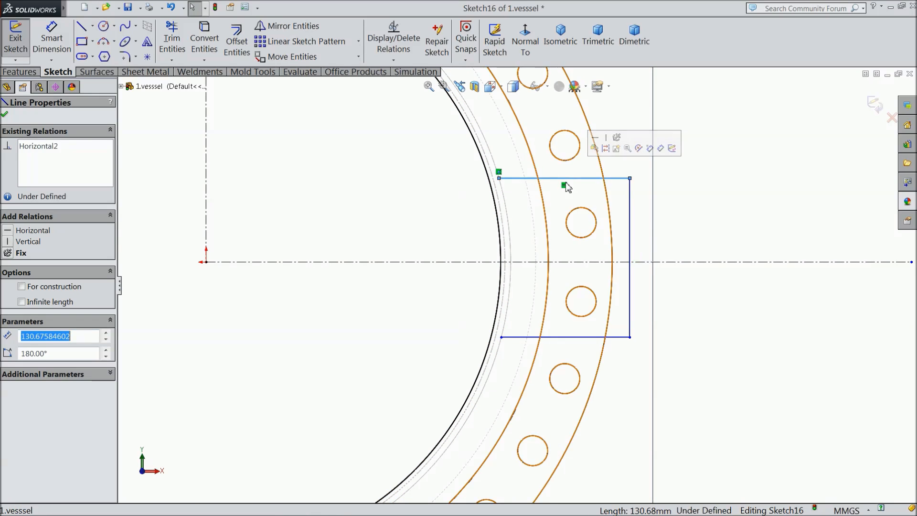
left_click(572, 262)
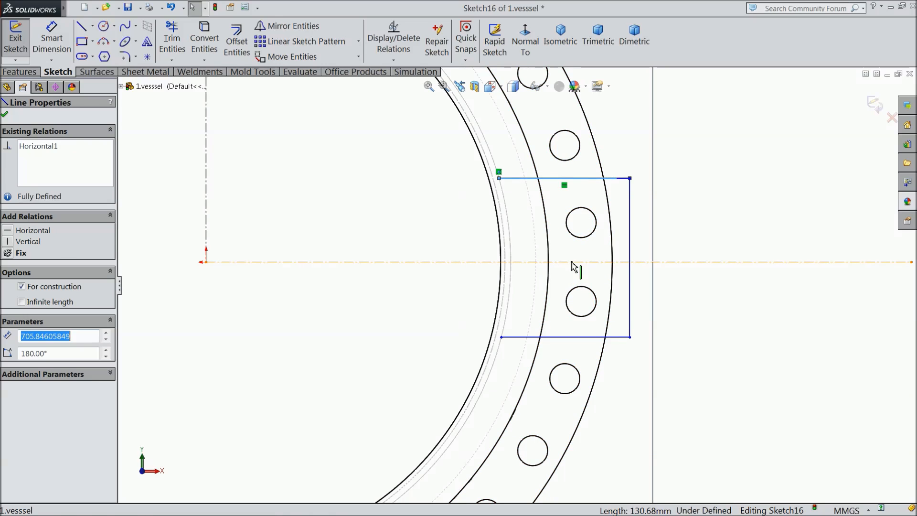
left_click(567, 337, "ctrl")
left_click(647, 297)
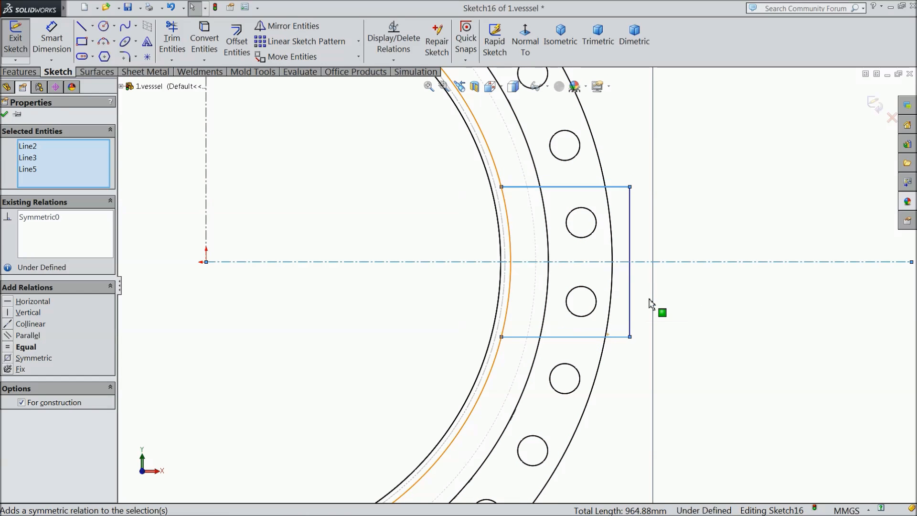
- Dimension the outline's upper horizontal side to 100 mm and its vertical side to 140 mm
left_click(51, 39)
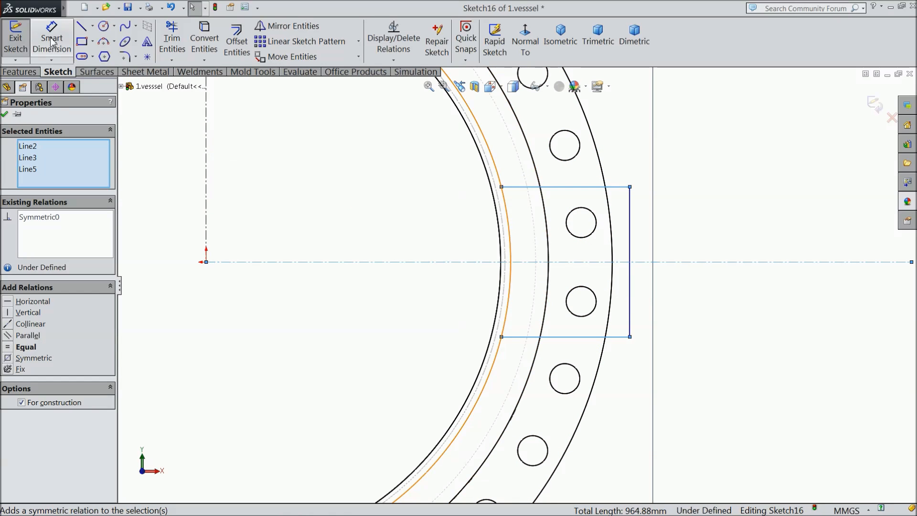
left_click(563, 187)
left_click(566, 167)
type("100")
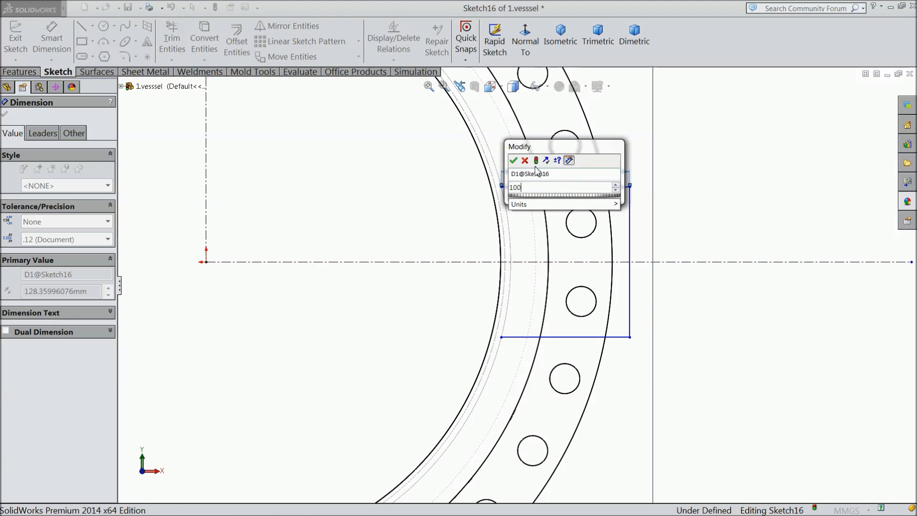
left_click(514, 160)
left_click(603, 245)
left_click(688, 262)
type("140")
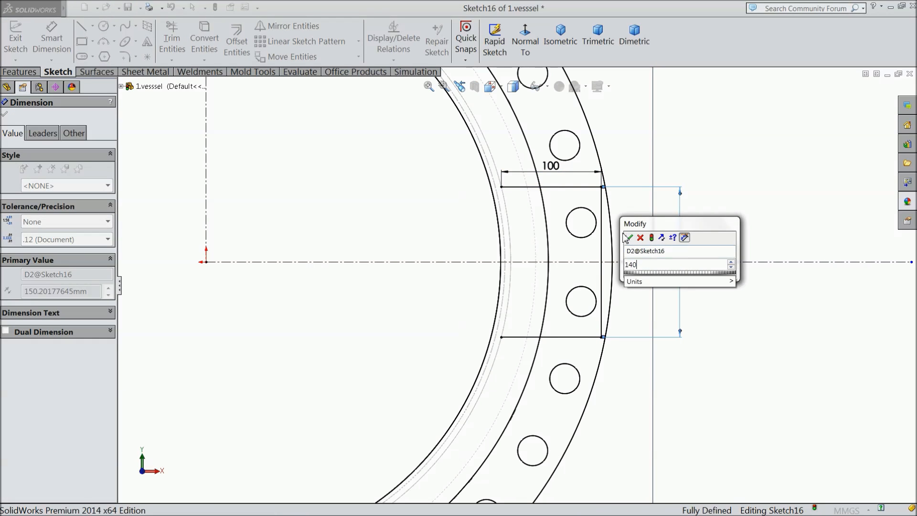
left_click(628, 238)
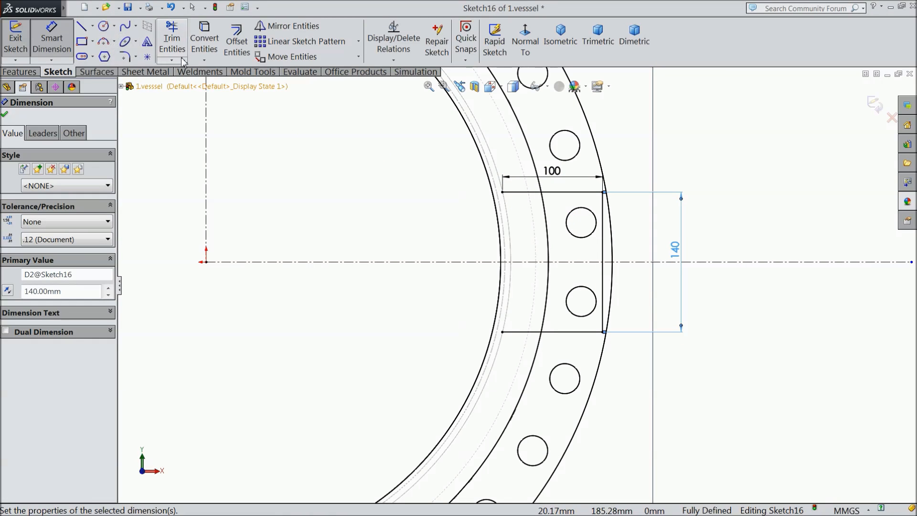
- Round both outer corners of the outline with 30 mm sketch fillets
left_click(125, 57)
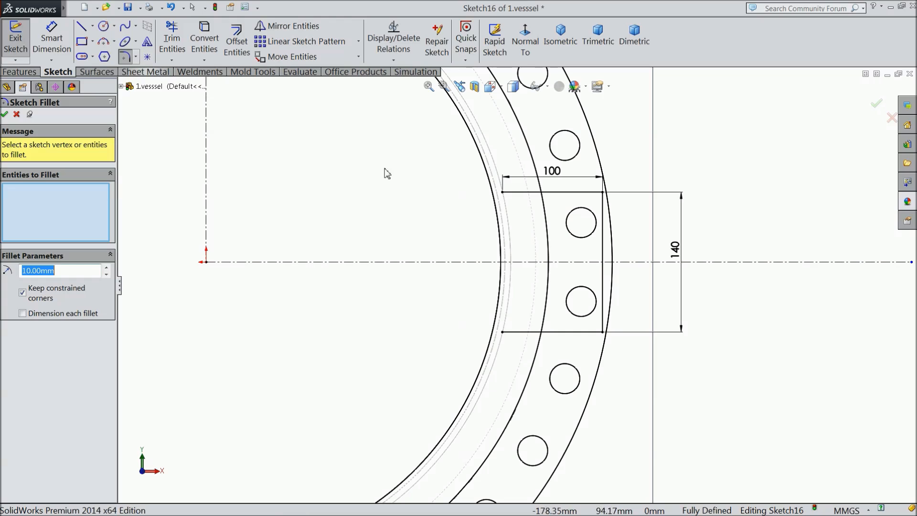
left_click(603, 193)
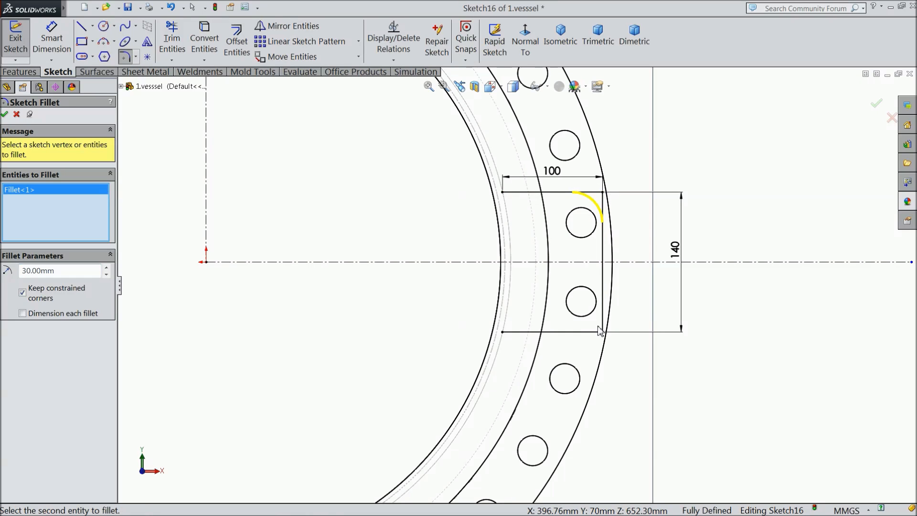
left_click(604, 333)
left_click(4, 114)
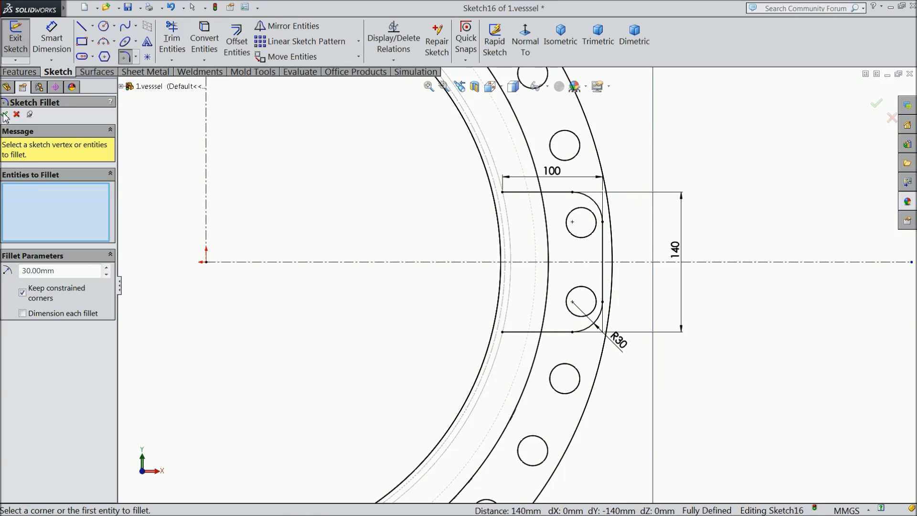
left_click(4, 114)
- Offset the whole rounded outline inward by 10 mm, keeping the offset dimension
left_click(234, 43)
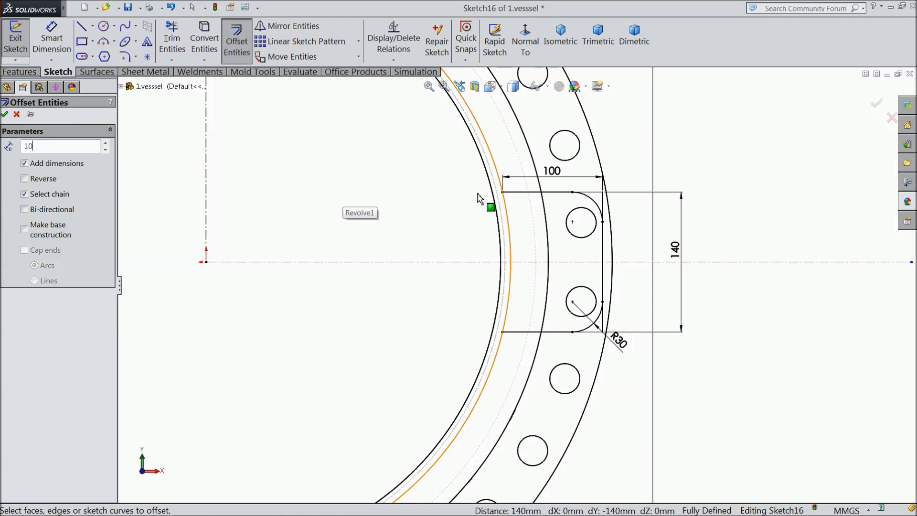
left_click(531, 192)
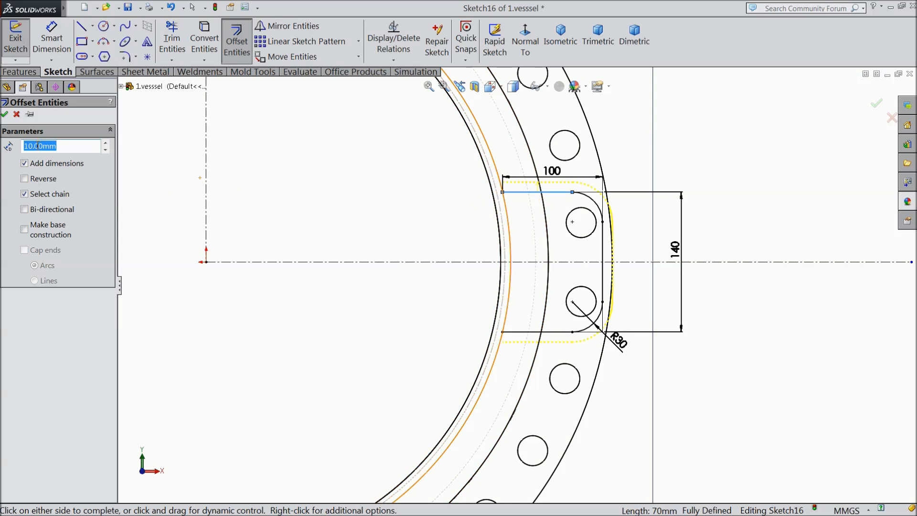
left_click(5, 115)
scroll(516, 241, "down", 2)
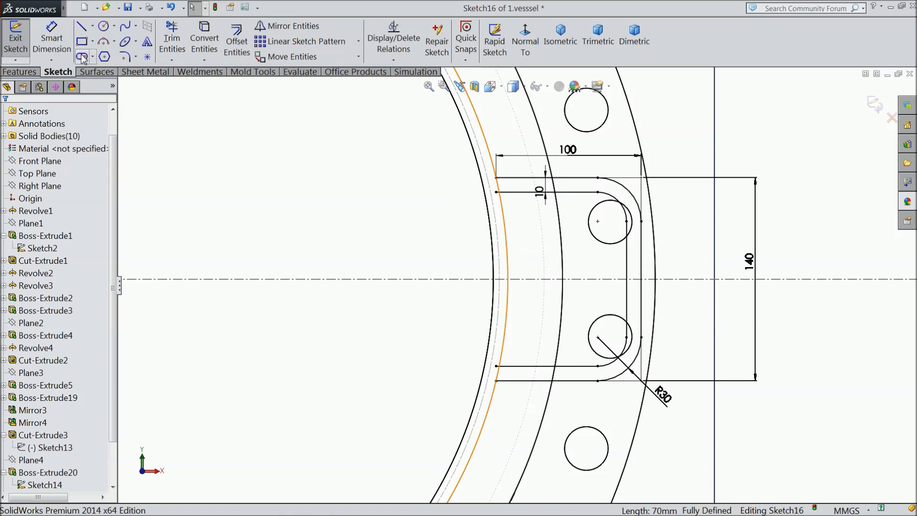
- Close both open ends of the U-shaped profile with short vertical lines between the outer and inner outlines
left_click(82, 26)
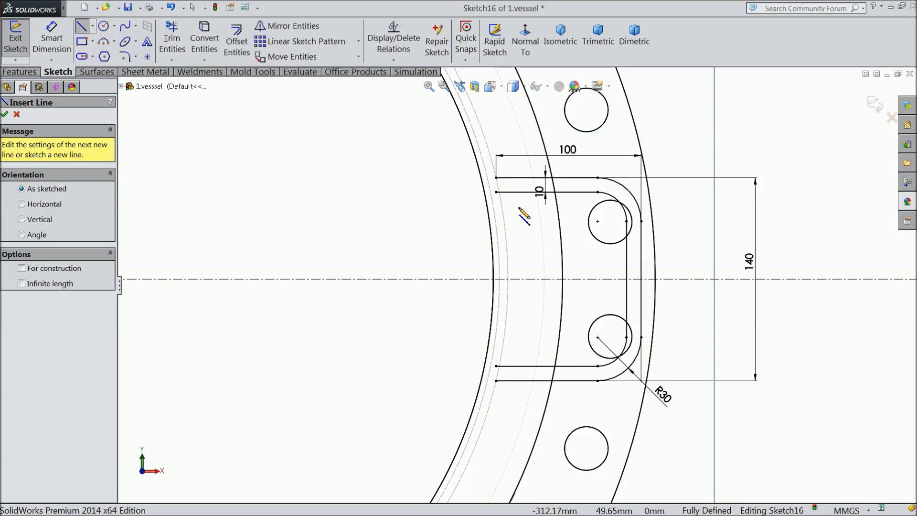
left_click(496, 192)
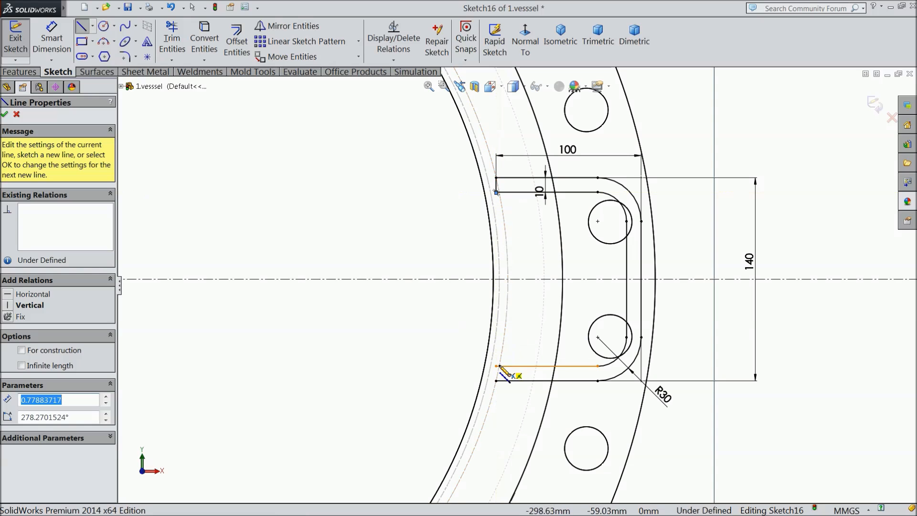
left_click(497, 366)
left_click(496, 381)
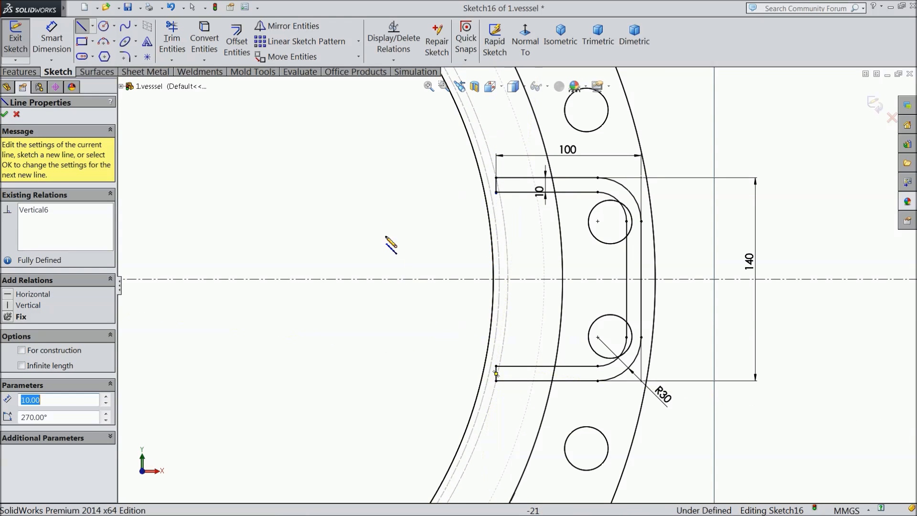
right_click(380, 128)
left_click(396, 144)
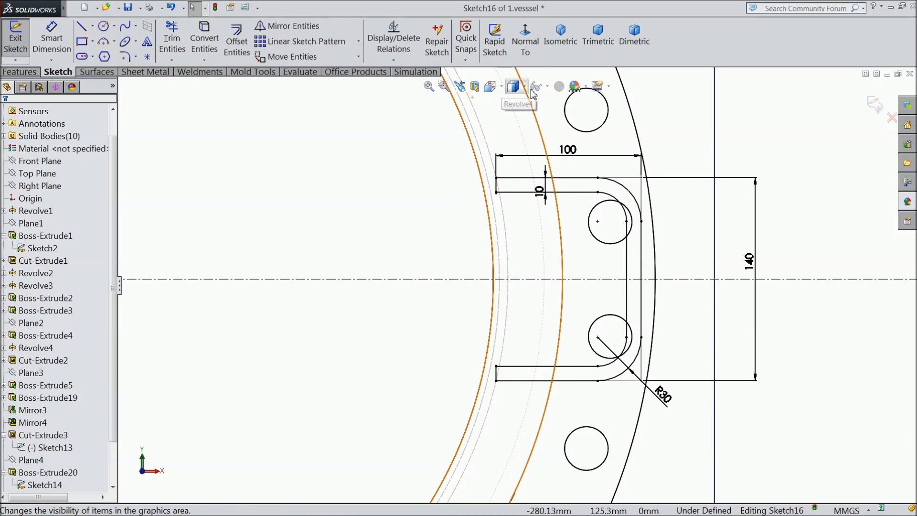
- Set the model display to Shaded With Edges and show the profile beside the nozzle neck in an angled view
left_click(524, 86)
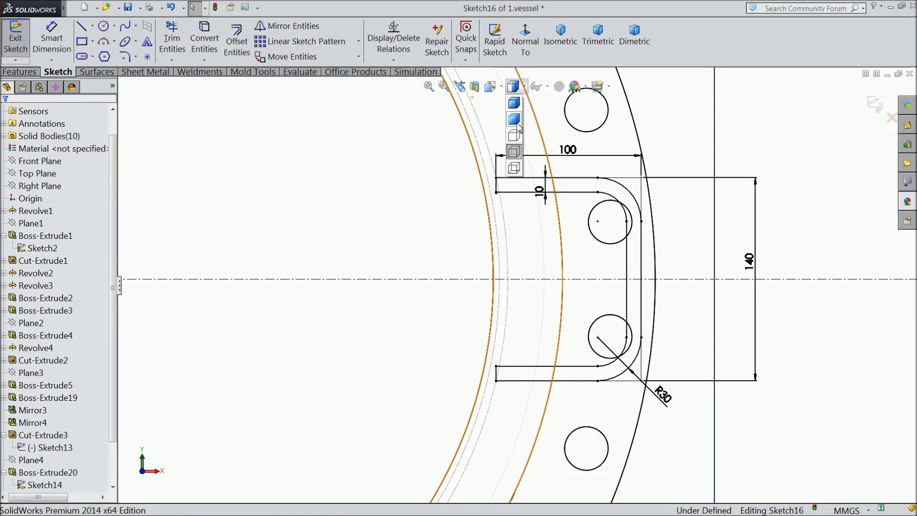
left_click(515, 103)
scroll(474, 224, "up", 8)
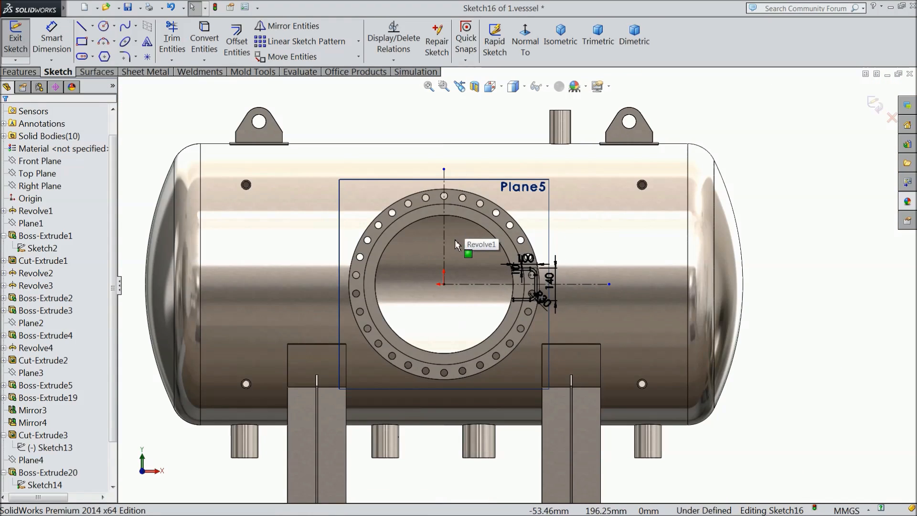
mouse_move(477, 242)
middle_mouse_down()
mouse_move(400, 266)
mouse_move(381, 295)
middle_mouse_up()
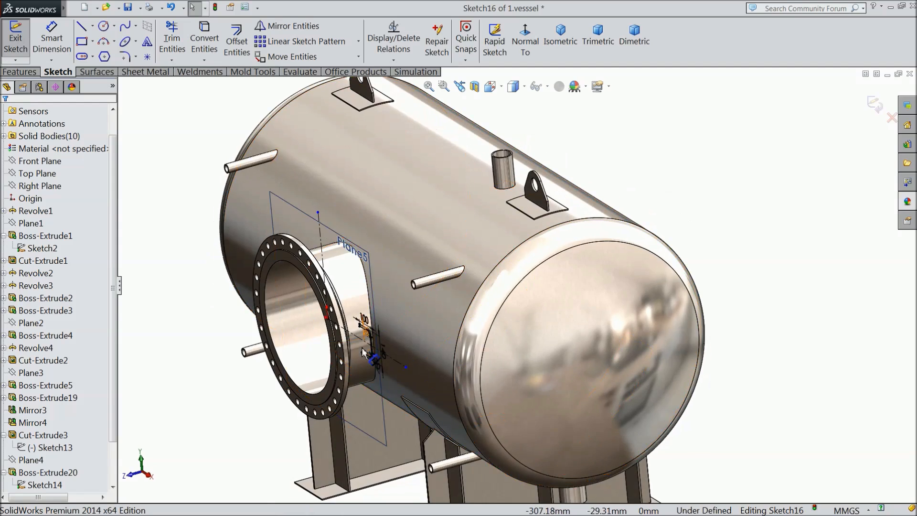
scroll(368, 348, "down", 8)
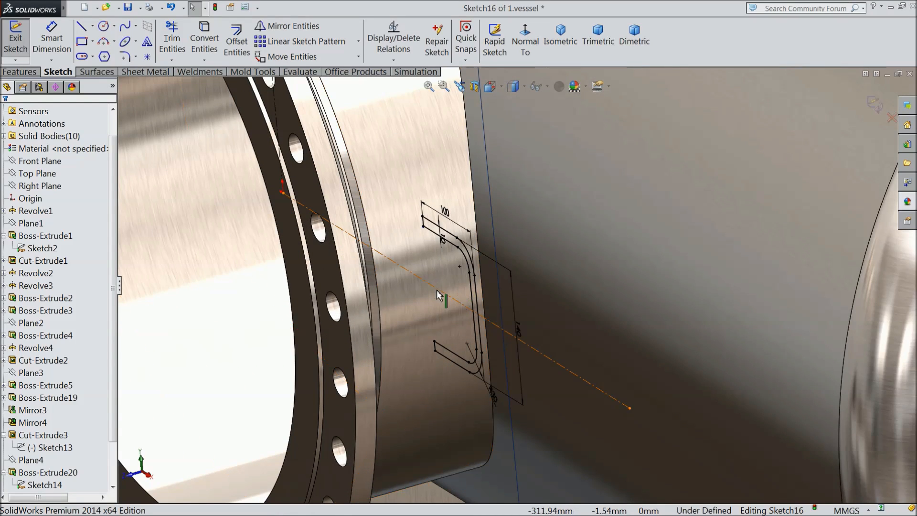
- Extrude the closed U-shaped profile region as a boss, Mid Plane, with a total depth of 70 mm
left_click(19, 71)
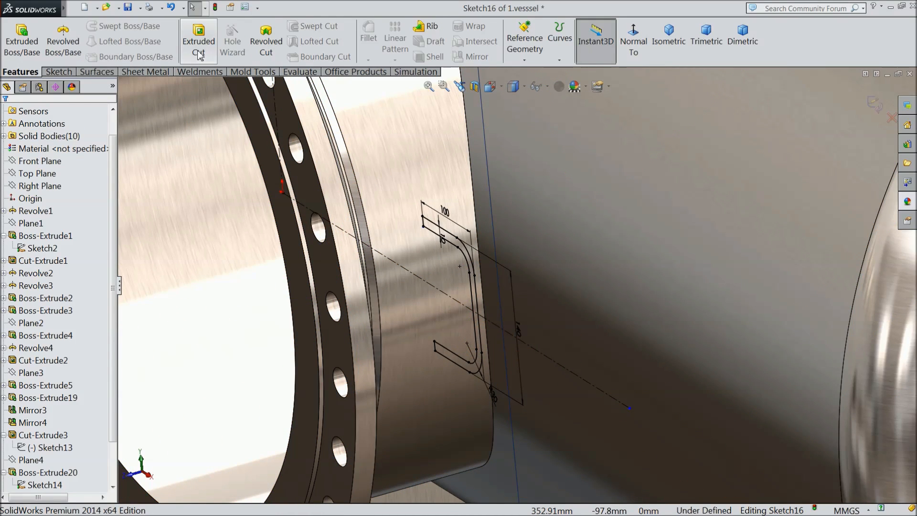
left_click(22, 42)
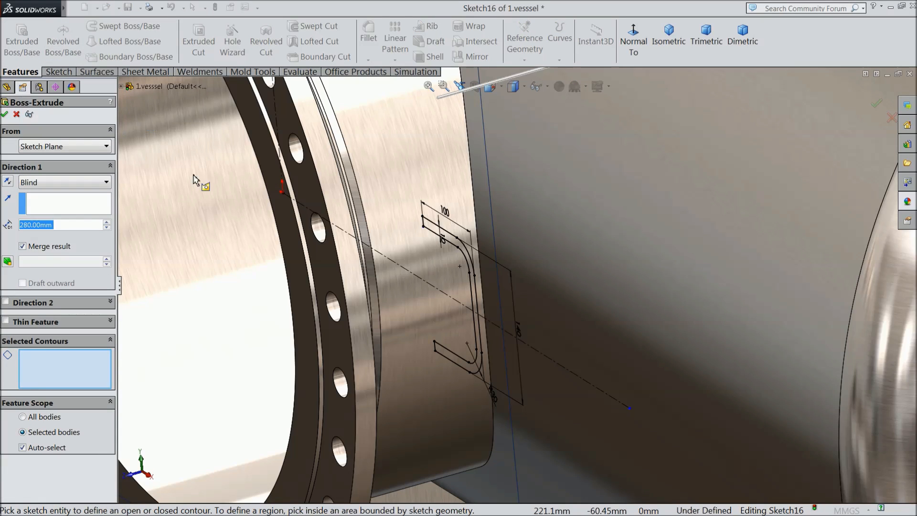
left_click(451, 243)
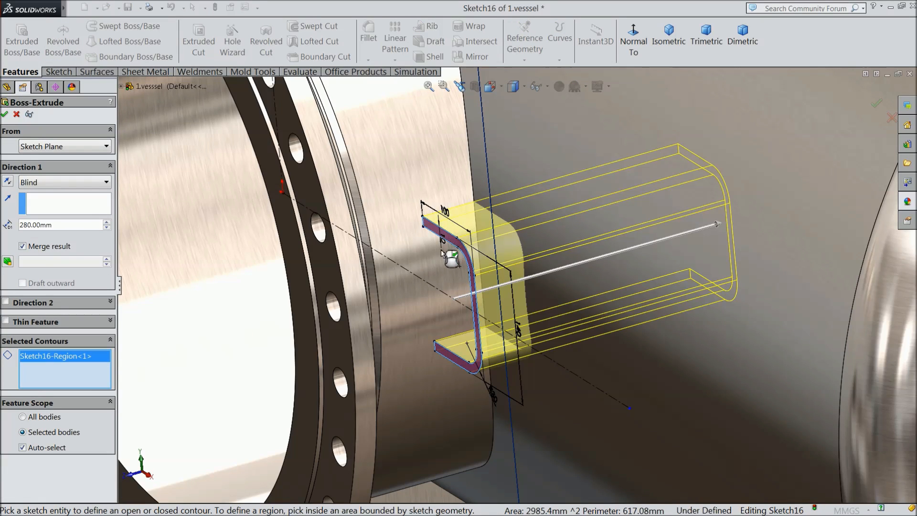
left_click(46, 185)
left_click(44, 257)
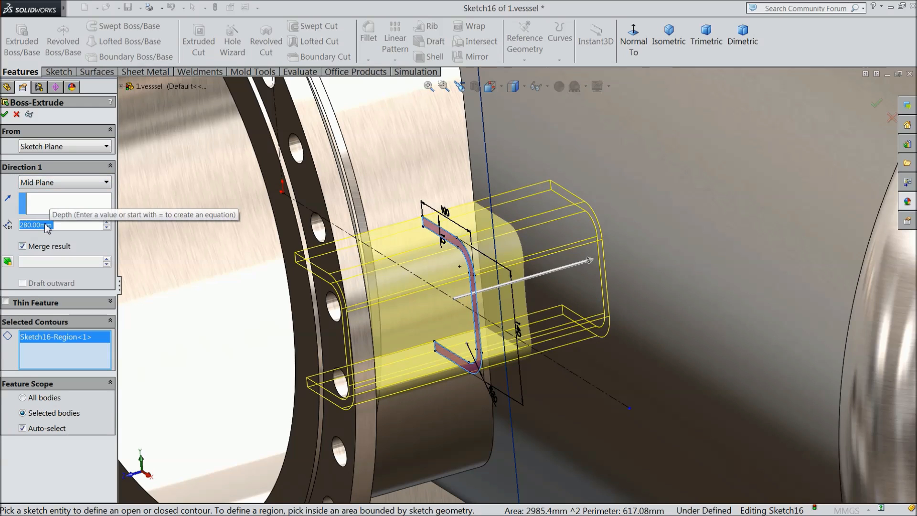
type("70")
key("Return")
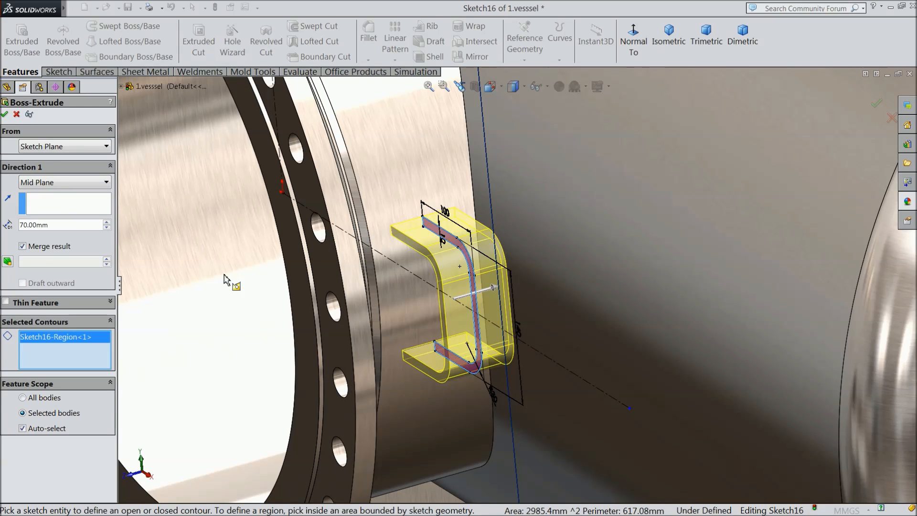
left_click(5, 114)
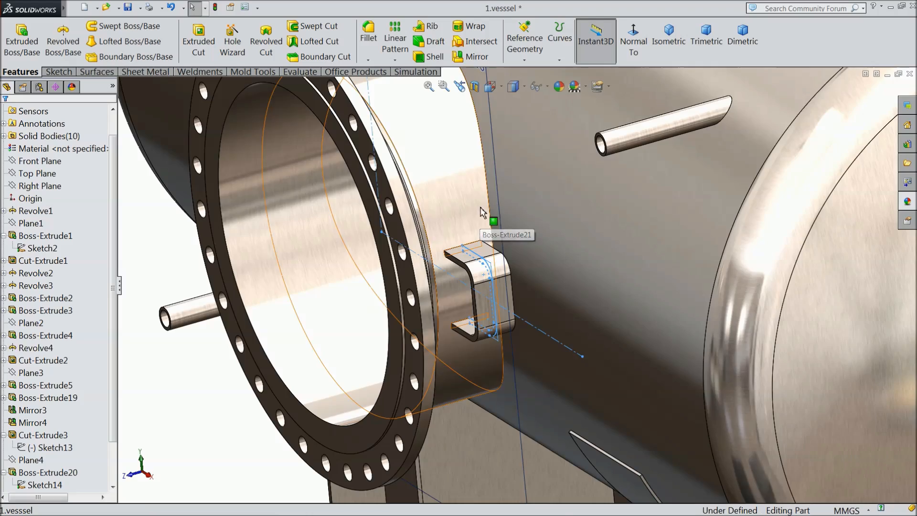
- Start a sketch on the flat upper face of the new U-shaped bracket and view it face-on
left_click(483, 212)
middle_click_drag(483, 212, 475, 262)
scroll(474, 262, "down", 3)
left_click(443, 327)
left_click(483, 292)
left_click(631, 43)
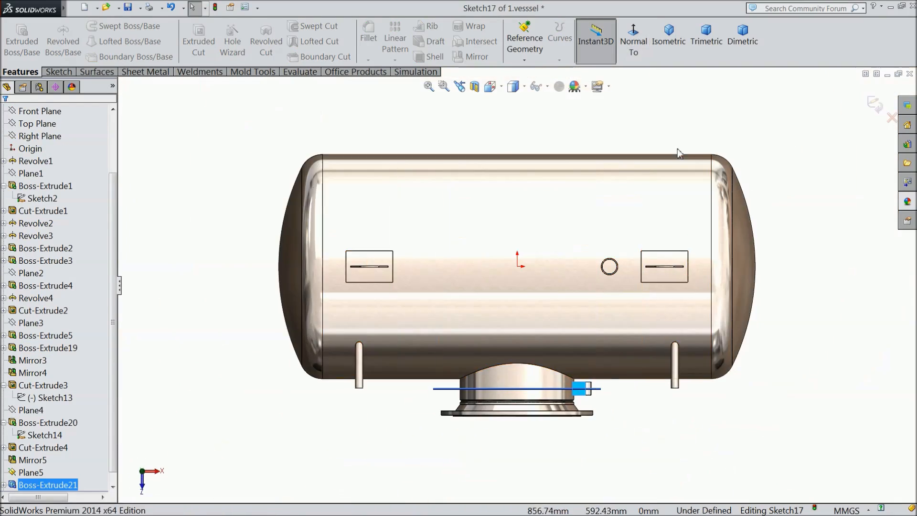
scroll(506, 348, "down", 8)
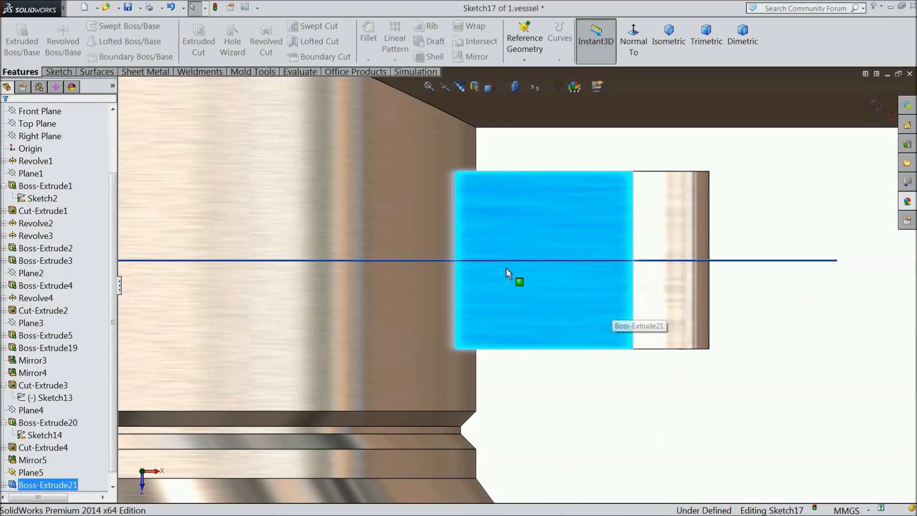
- Draw a diagonal construction centerline across the bracket's flat upper face, joining two opposite corners of the face
left_click(57, 71)
left_click(92, 25)
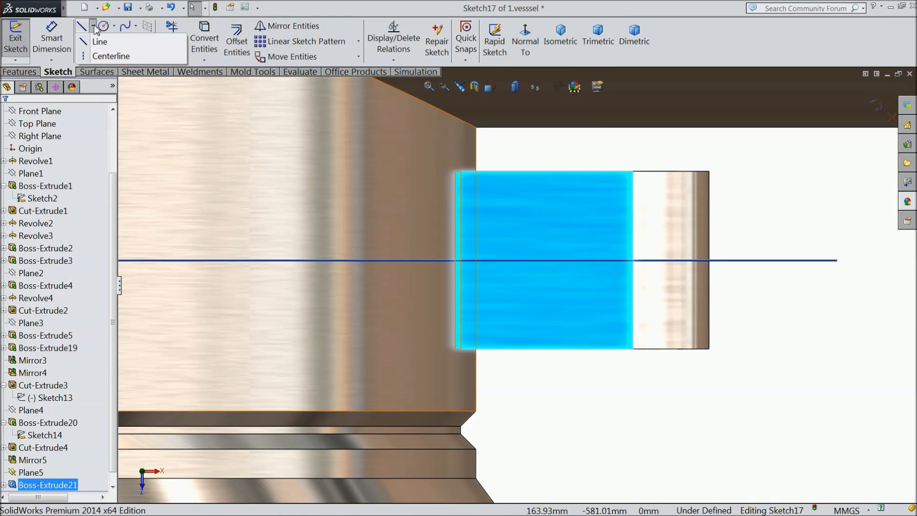
left_click(110, 56)
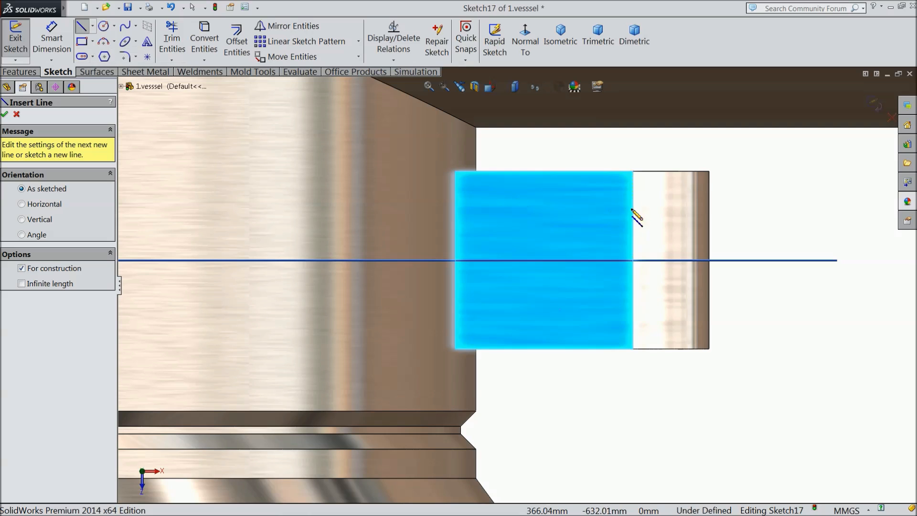
left_click(633, 171)
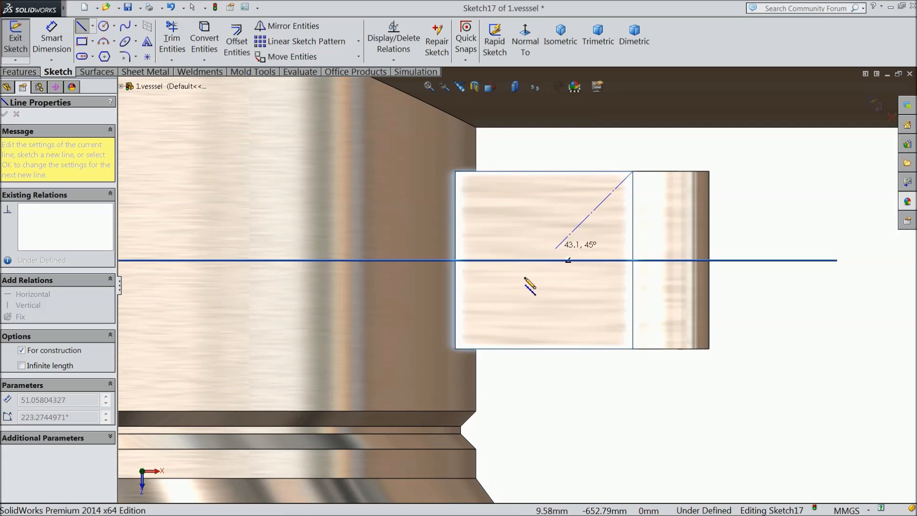
left_click(456, 348)
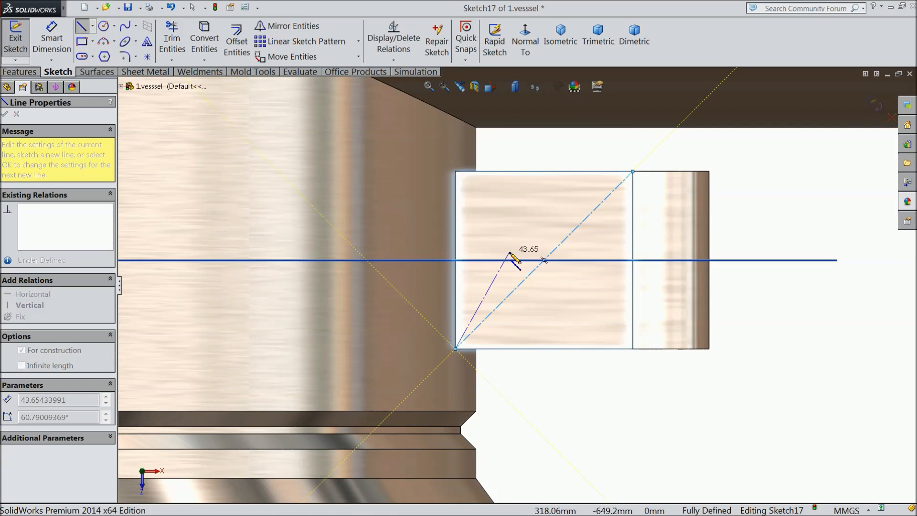
right_click(544, 101)
left_click(543, 97)
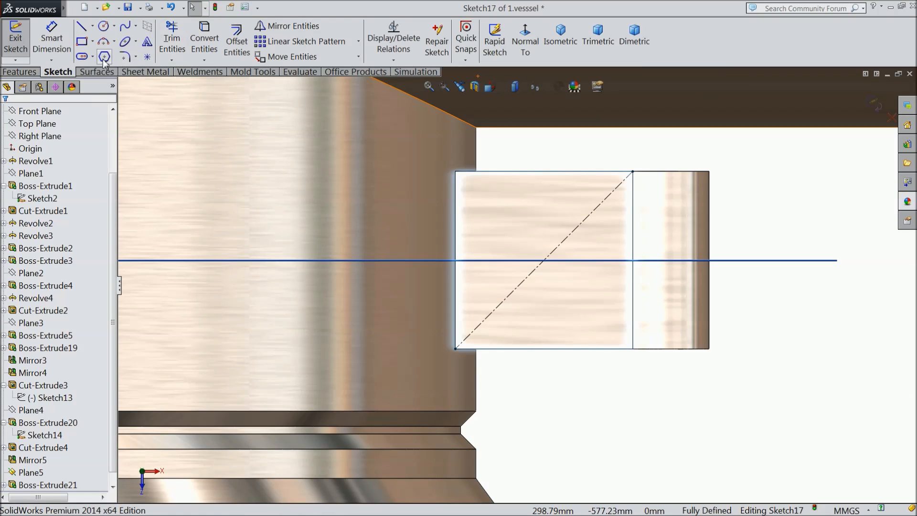
- Sketch a circle centred on the diagonal's midpoint and set its diameter to 70 mm
left_click(104, 26)
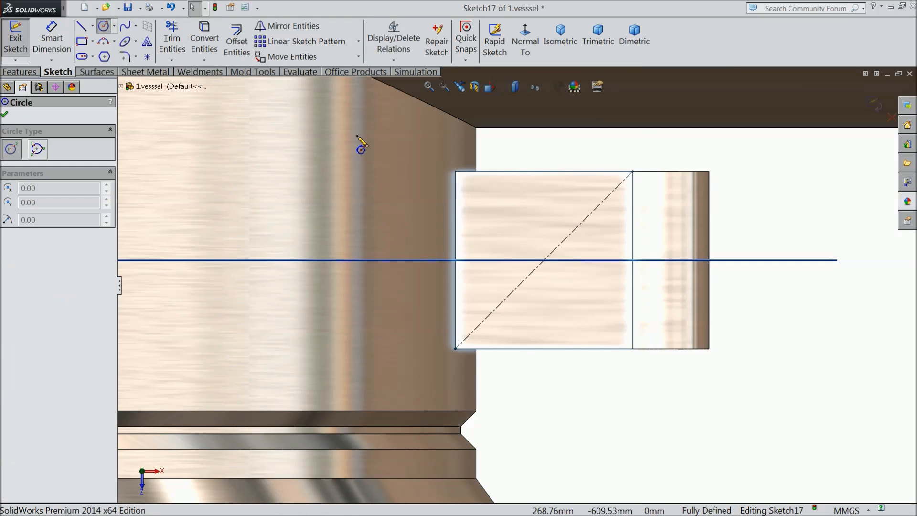
left_click(544, 261)
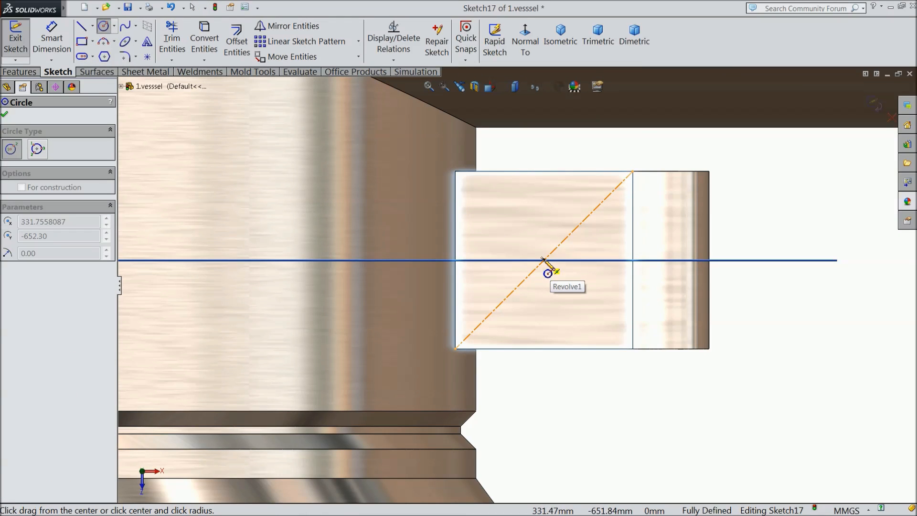
left_click(542, 180)
left_click(51, 39)
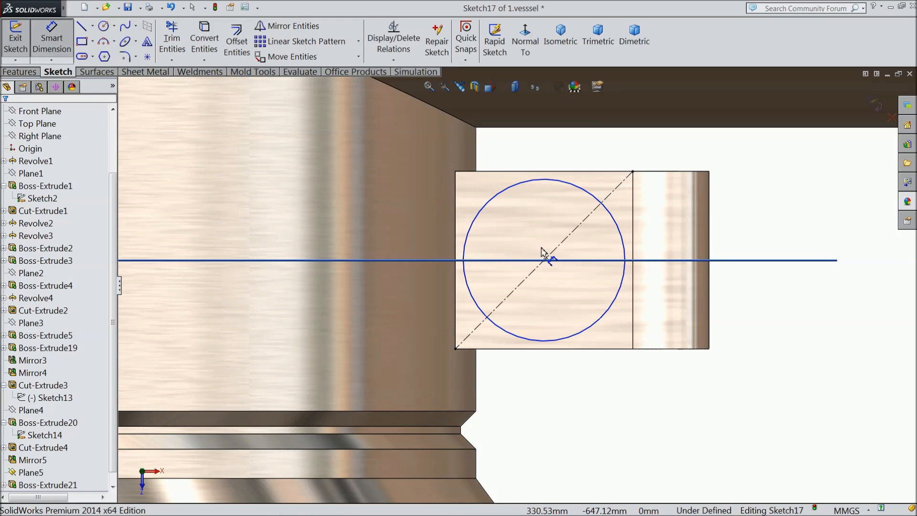
left_click(624, 258)
left_click(797, 260)
type("70")
key("Return")
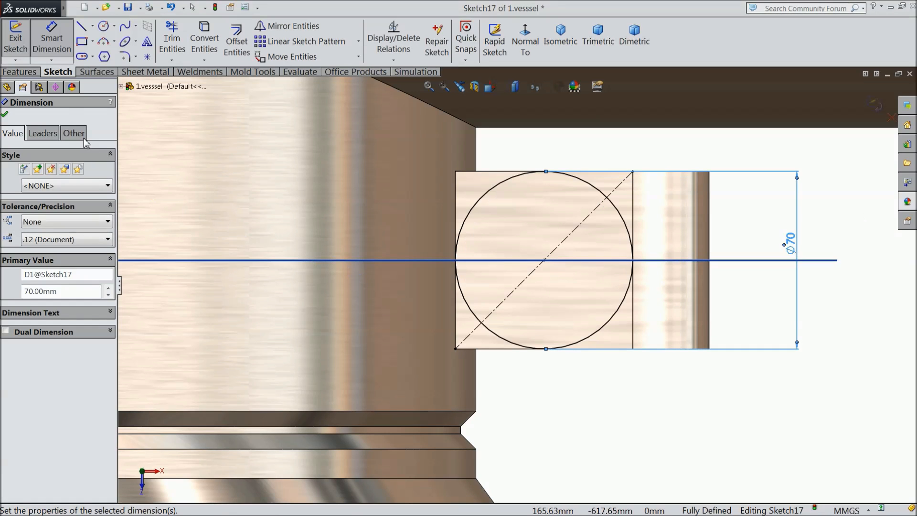
- Sketch a smaller concentric circle about 51 mm in diameter inside the 70 mm circle and dimension its diameter as drawn
left_click(103, 26)
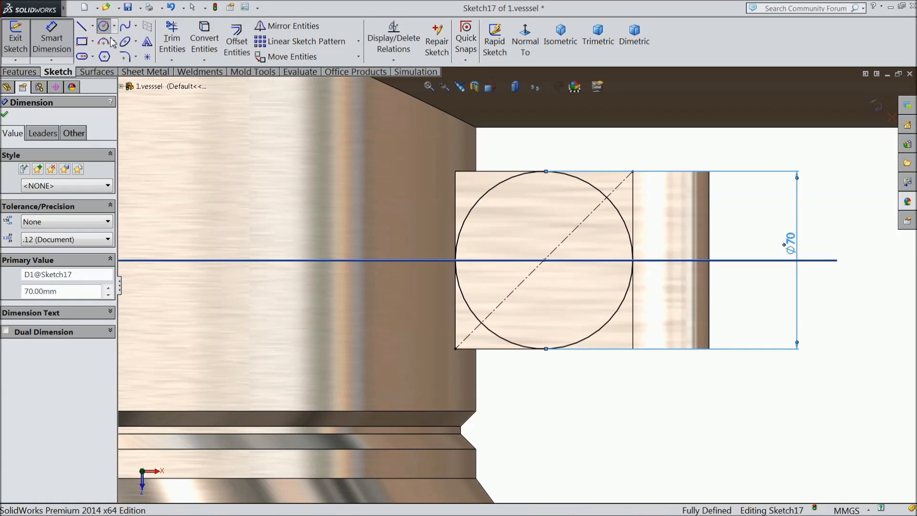
left_click(544, 260)
left_click(520, 200)
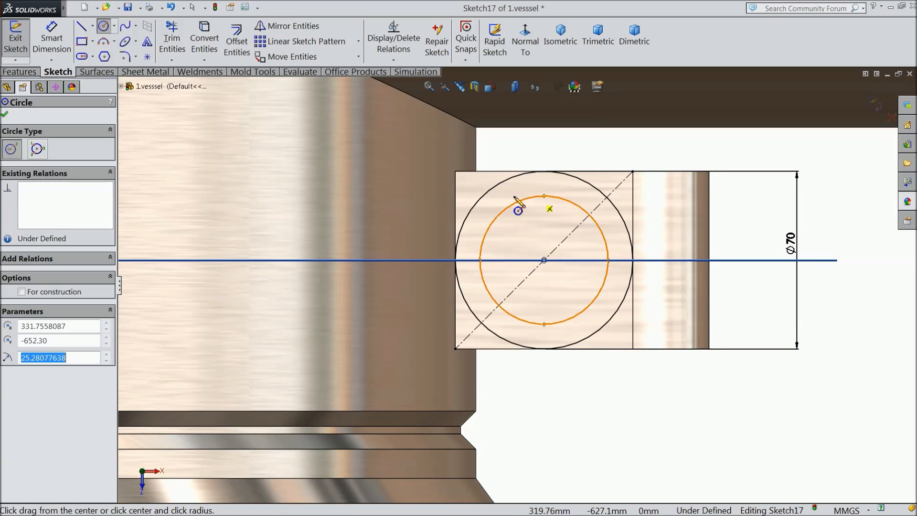
left_click(51, 38)
left_click(607, 289)
left_click(741, 286)
type("48")
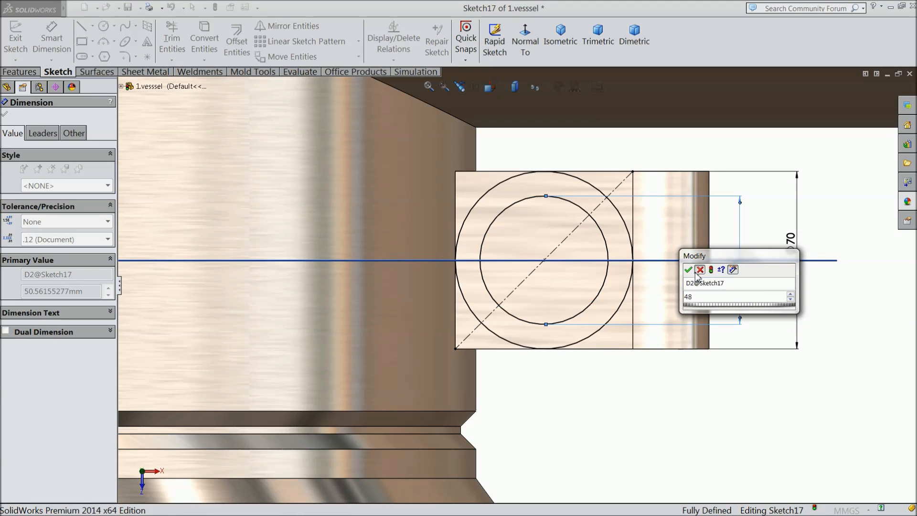
left_click(700, 270)
left_click(6, 115)
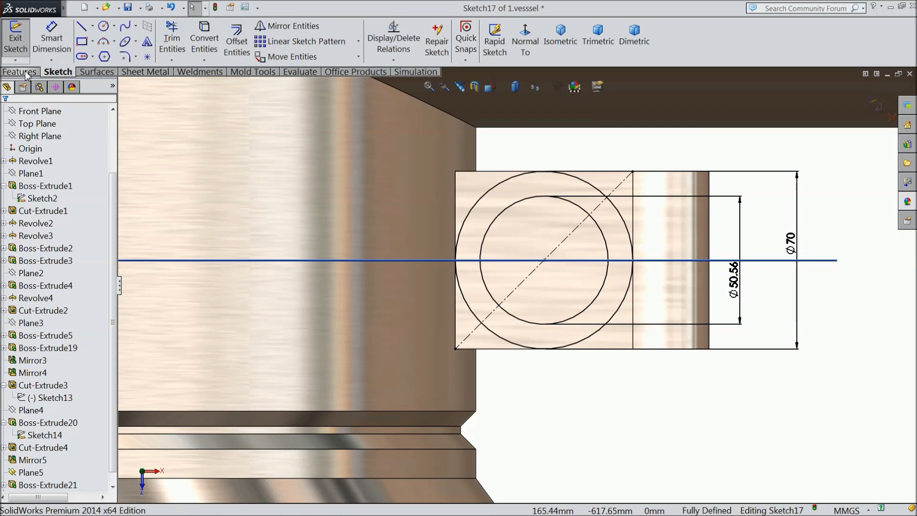
- Extrude the ring between the two circles as a Blind boss, 8 mm outward from the bracket face
left_click(27, 71)
left_click(22, 43)
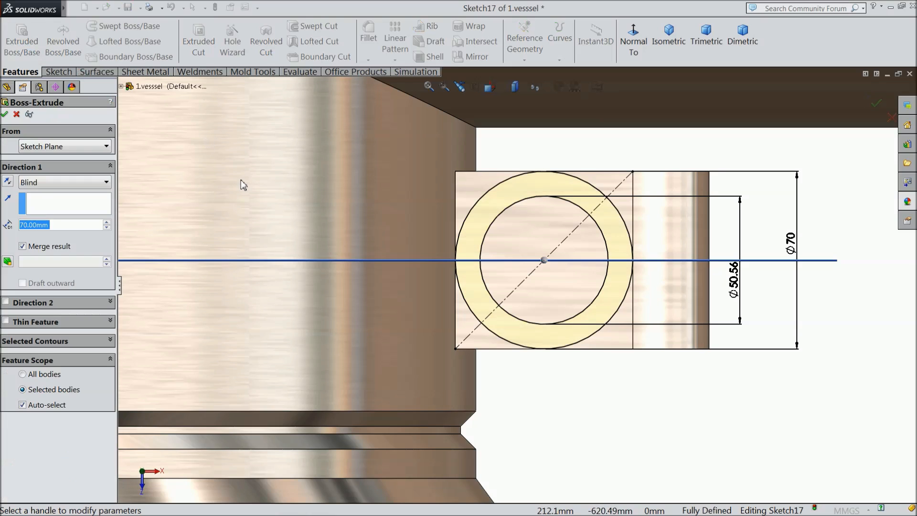
type("8")
scroll(602, 382, "up", 3)
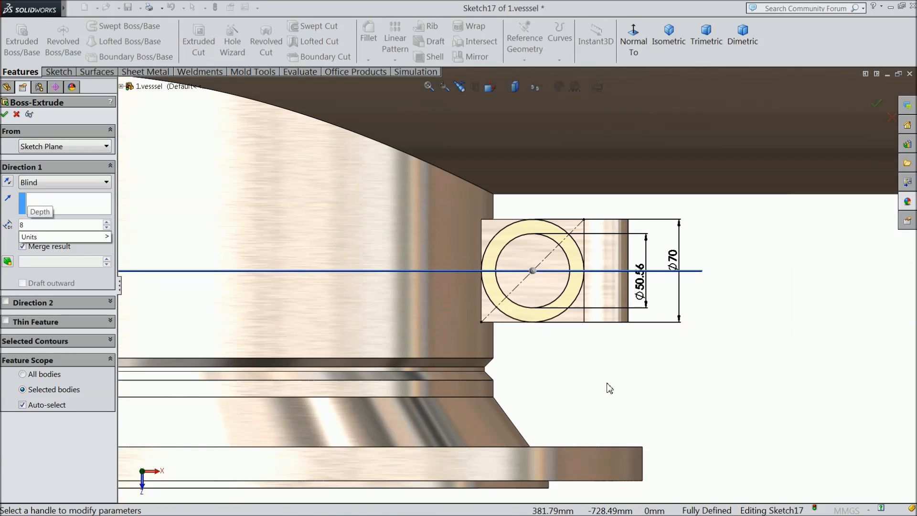
middle_click_drag(602, 391, 571, 277)
scroll(571, 277, "down", 4)
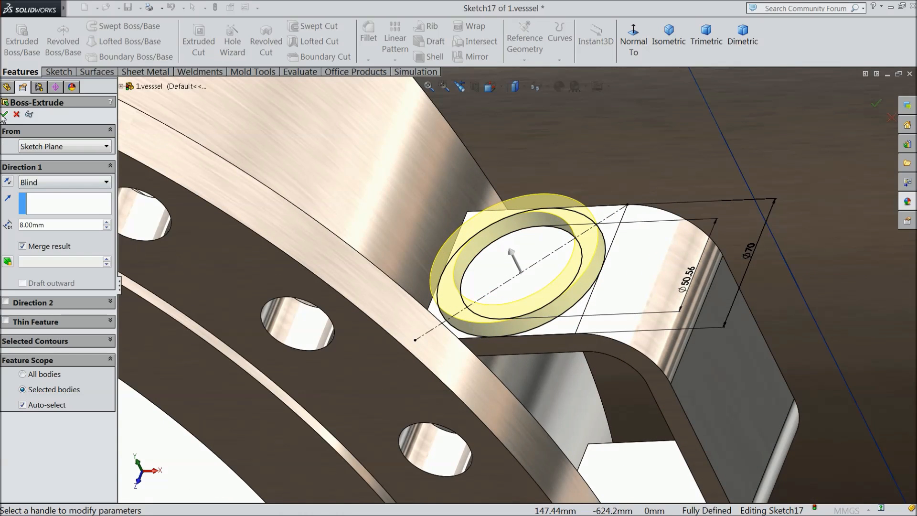
left_click(4, 114)
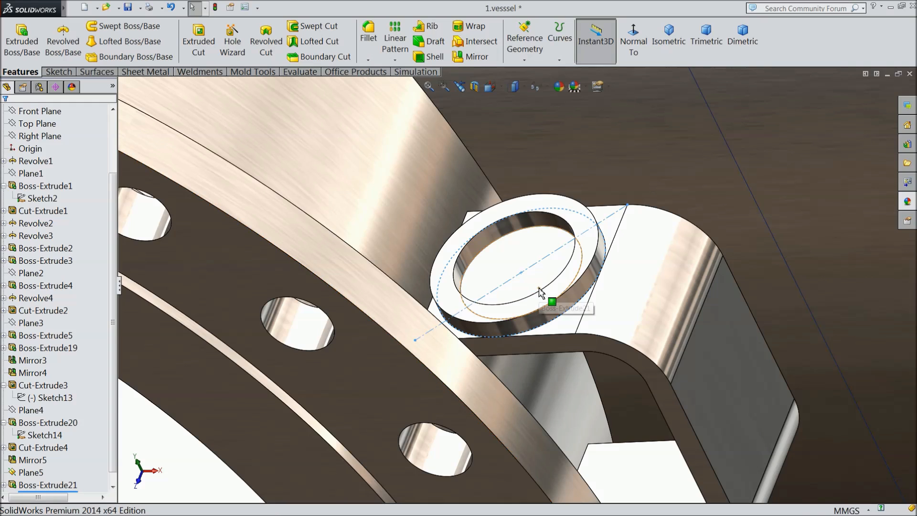
- Mirror the extruded ring about the Top Plane onto the bracket's opposite arm
scroll(539, 293, "up", 3)
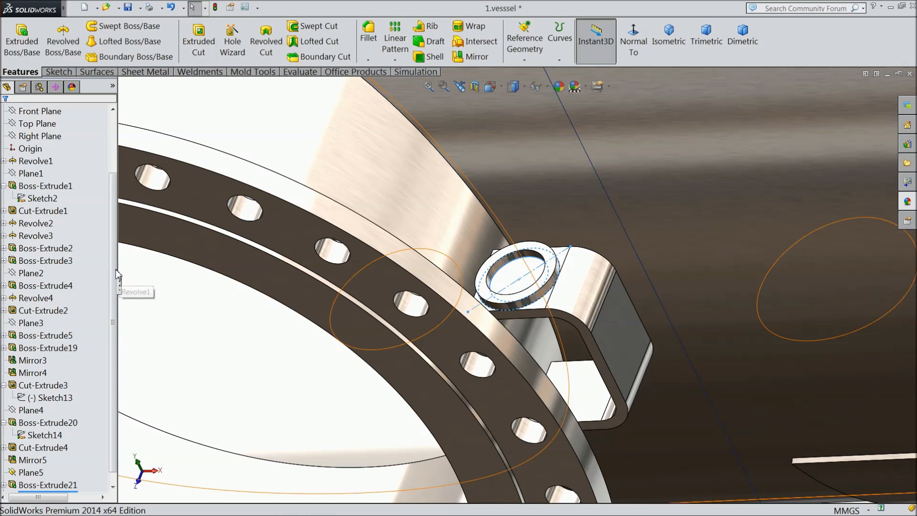
scroll(115, 270, "up", 2)
left_click(37, 199)
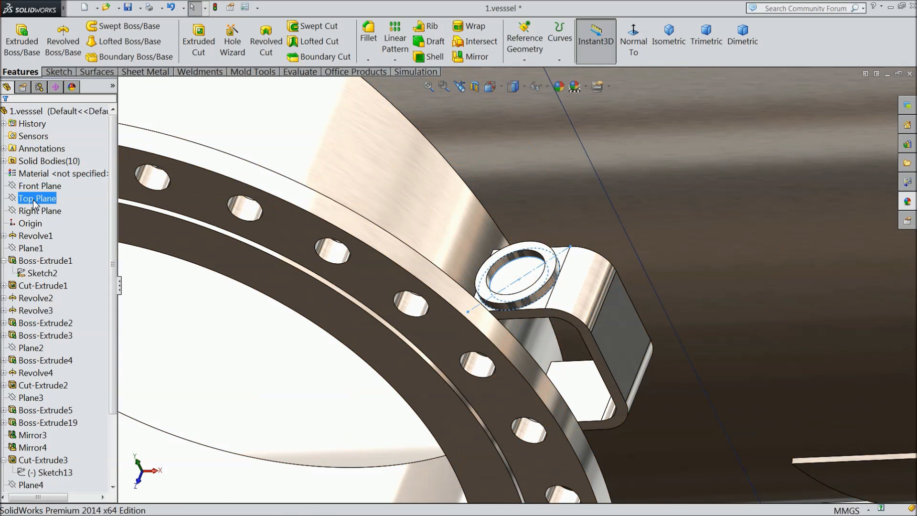
scroll(409, 344, "up", 5)
middle_click_drag(410, 344, 555, 325)
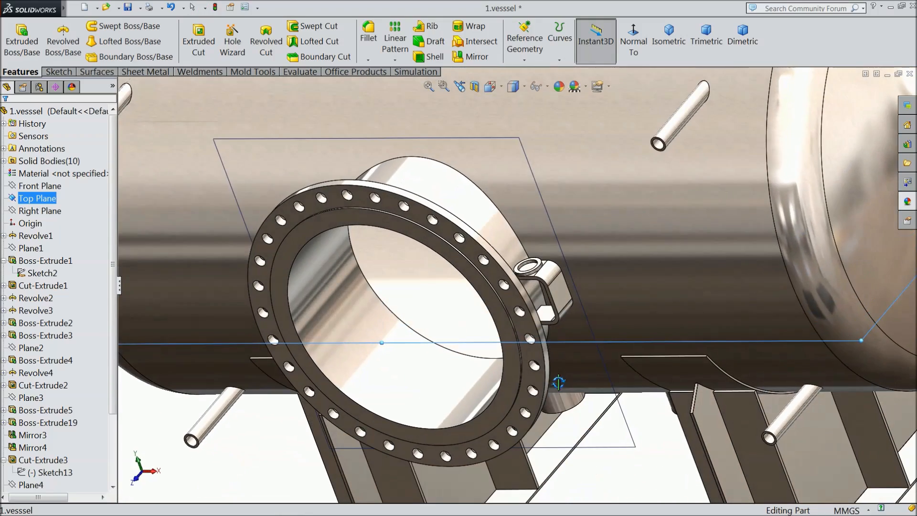
scroll(552, 324, "down", 5)
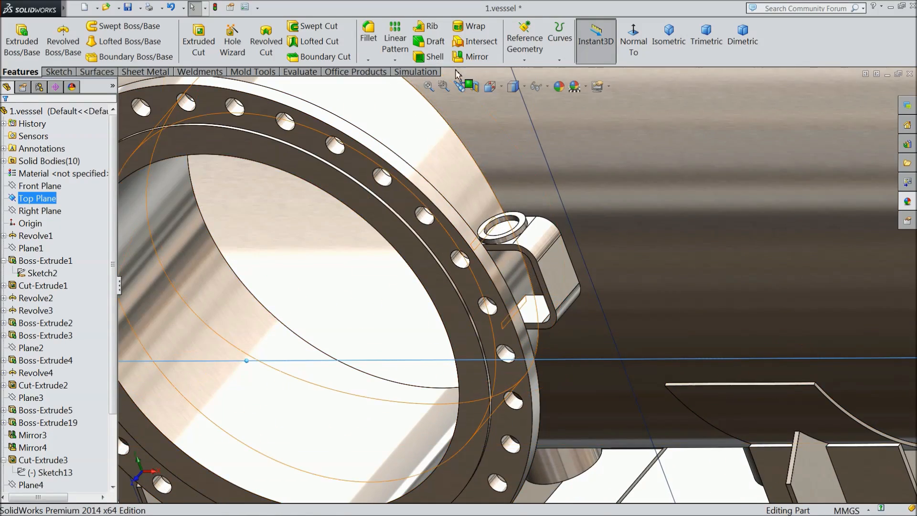
left_click(476, 56)
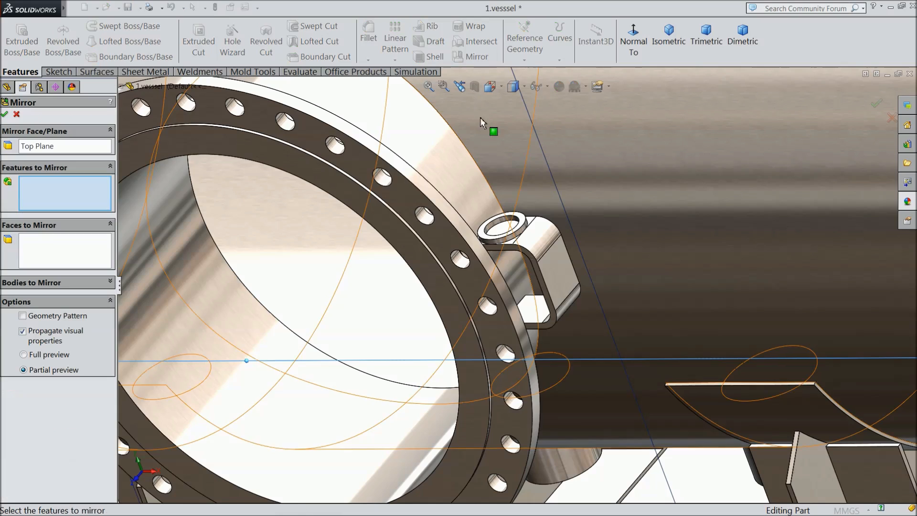
left_click(123, 86)
scroll(451, 399, "up", 5)
scroll(283, 419, "up", 5)
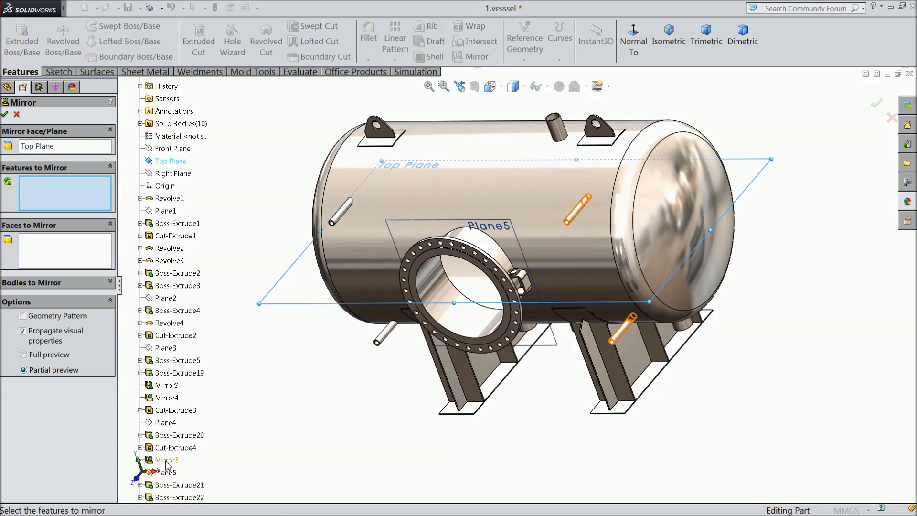
left_click(176, 498)
scroll(502, 297, "down", 10)
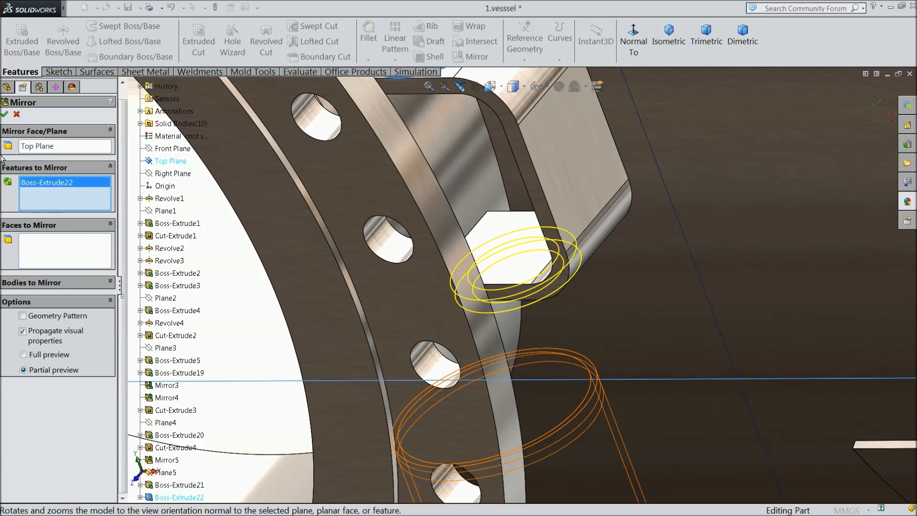
left_click(4, 114)
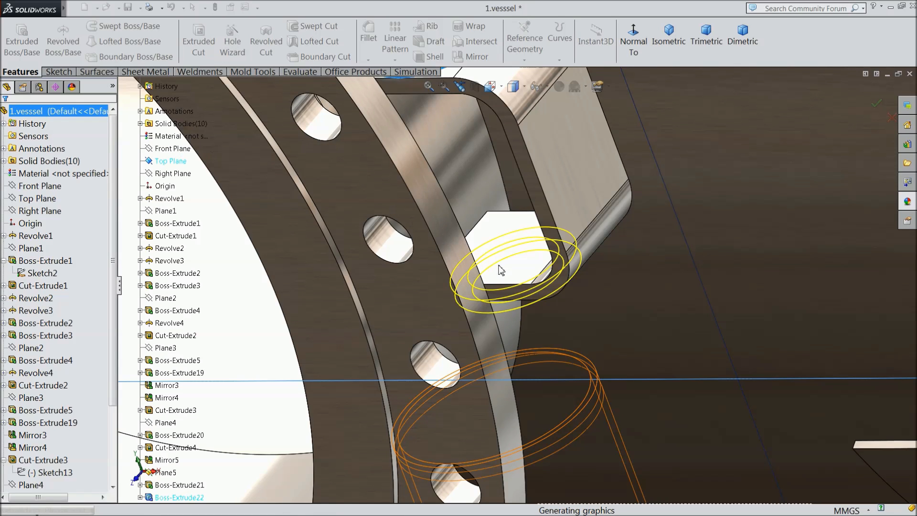
- Collapse Cut-Extrude3 and Boss-Extrude20 in the feature tree, then expand the ring's Boss-Extrude22 and select its Sketch17
scroll(508, 291, "up", 5)
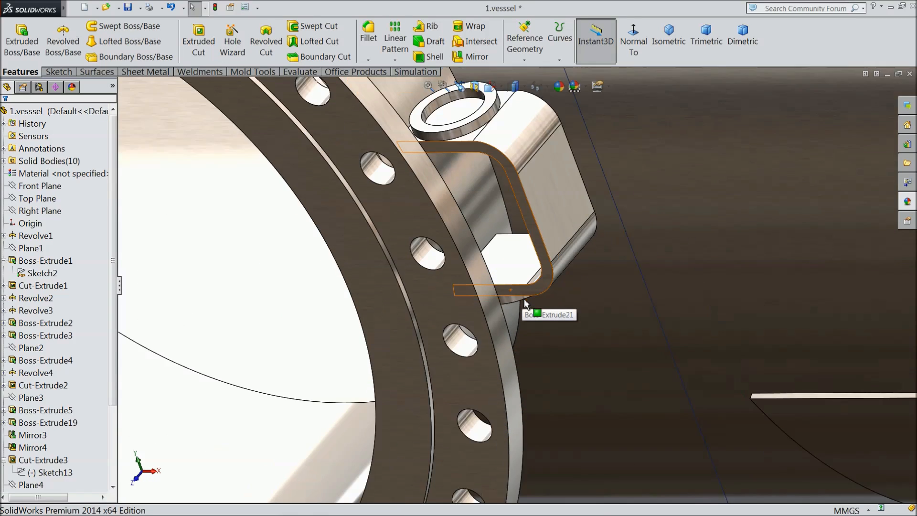
scroll(524, 273, "up", 8)
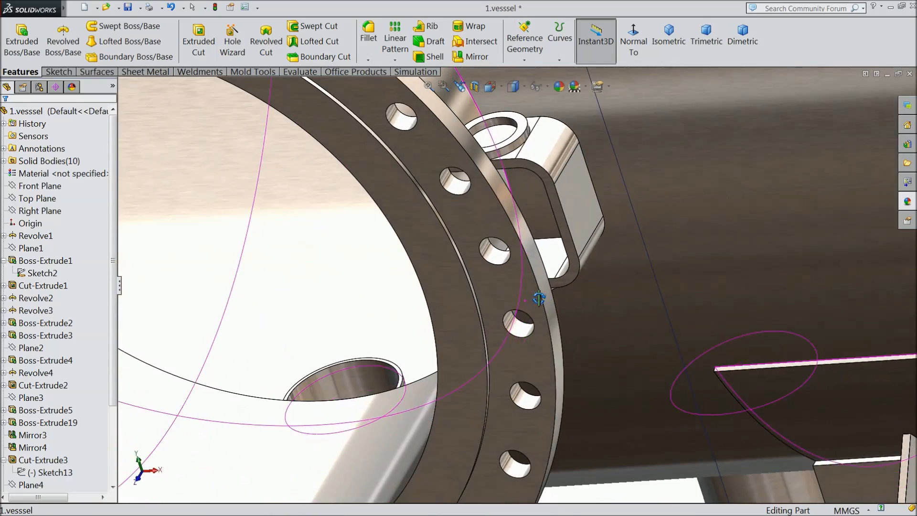
scroll(536, 246, "up", 2)
scroll(544, 267, "down", 10)
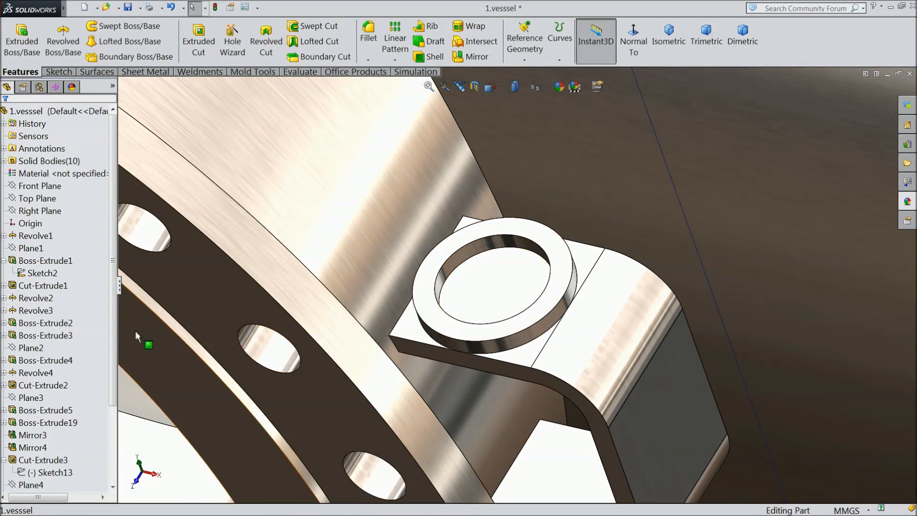
left_click_drag(113, 325, 111, 416)
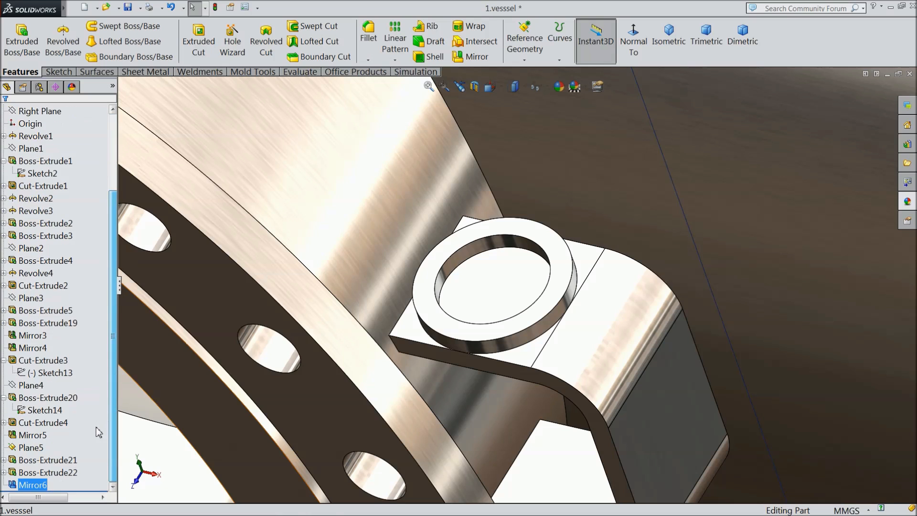
left_click(3, 361)
left_click(4, 361)
left_click(4, 399)
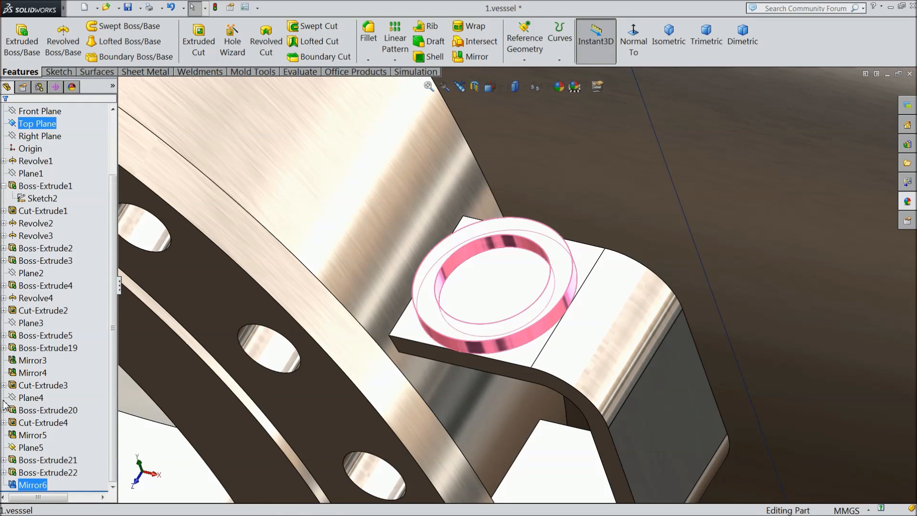
left_click(4, 472)
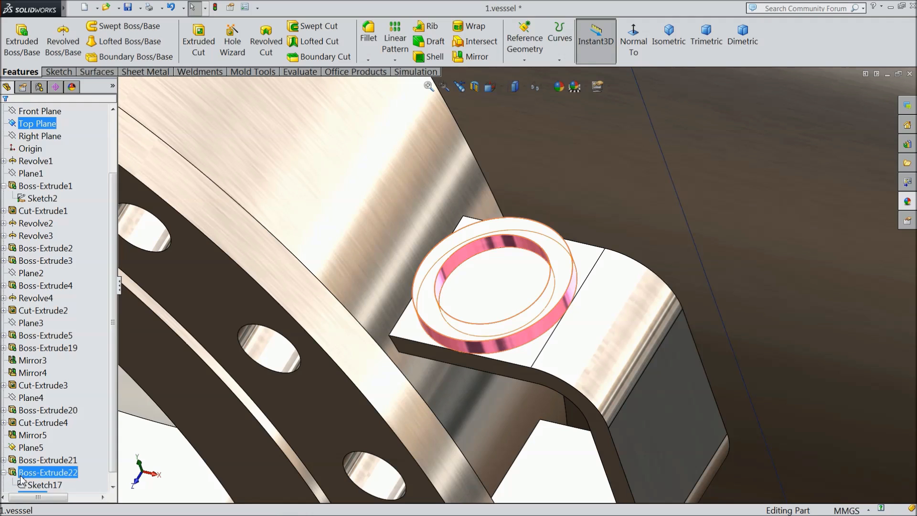
left_click(42, 485)
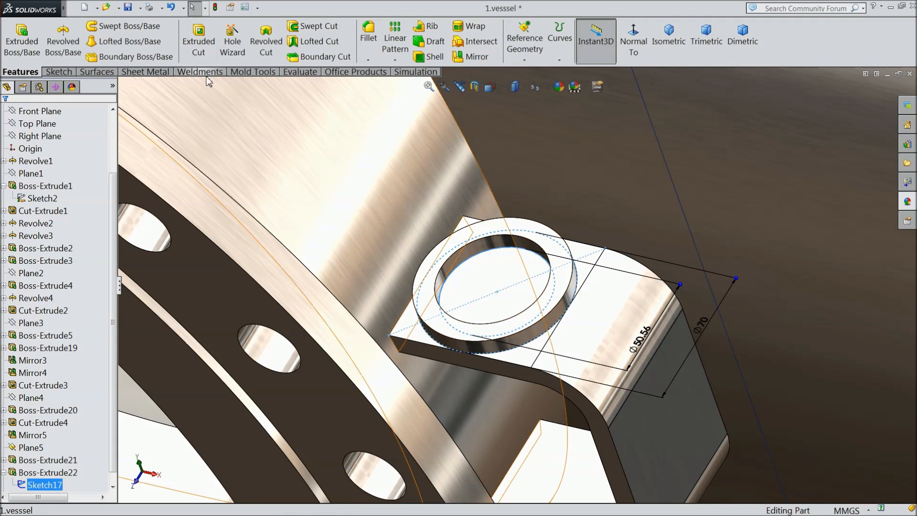
- Make a Blind extruded cut 38 mm deep from the ring sketch, using only the inner circle's full area as the contour
left_click(199, 43)
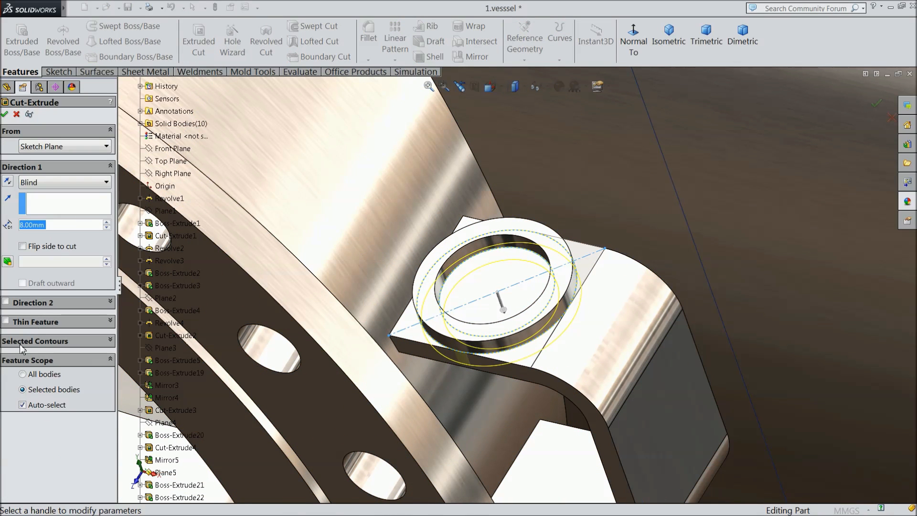
left_click(20, 342)
right_click(39, 360)
left_click(66, 368)
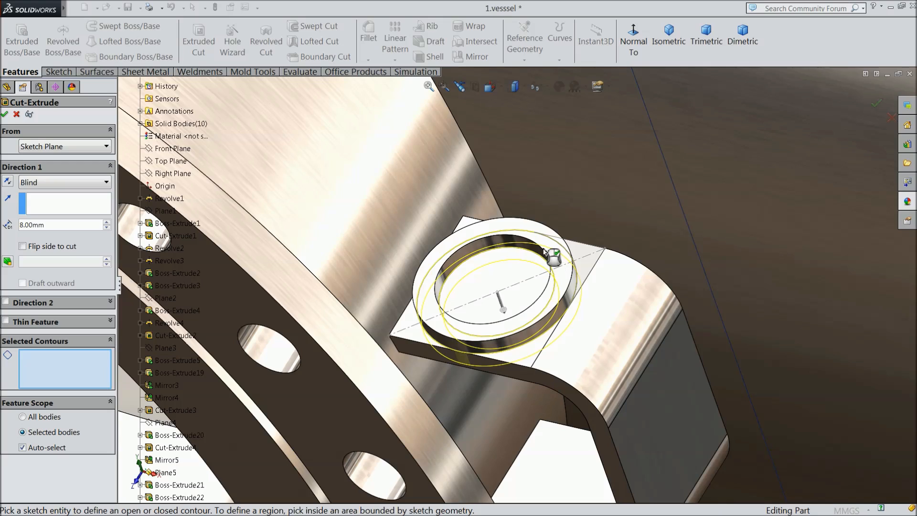
mouse_move(565, 254)
middle_mouse_down()
mouse_move(586, 266)
mouse_move(590, 334)
mouse_move(560, 343)
middle_mouse_up()
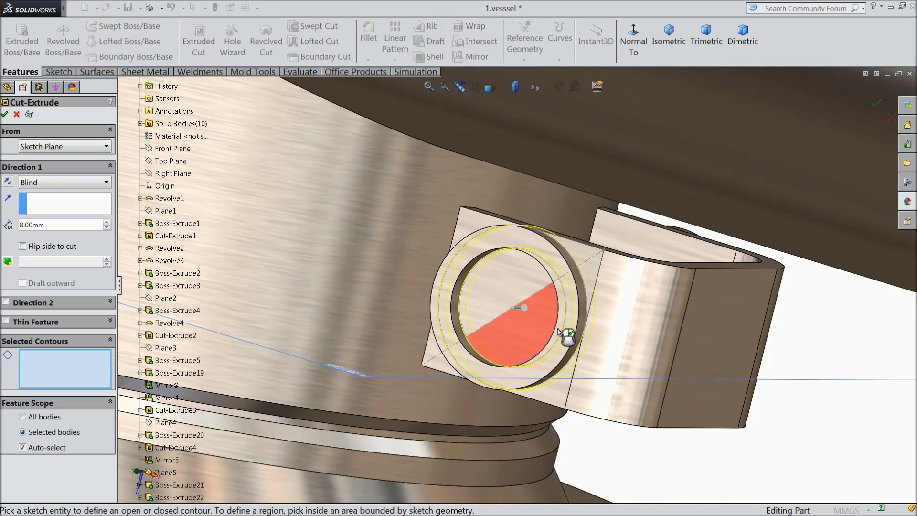
left_click(561, 280)
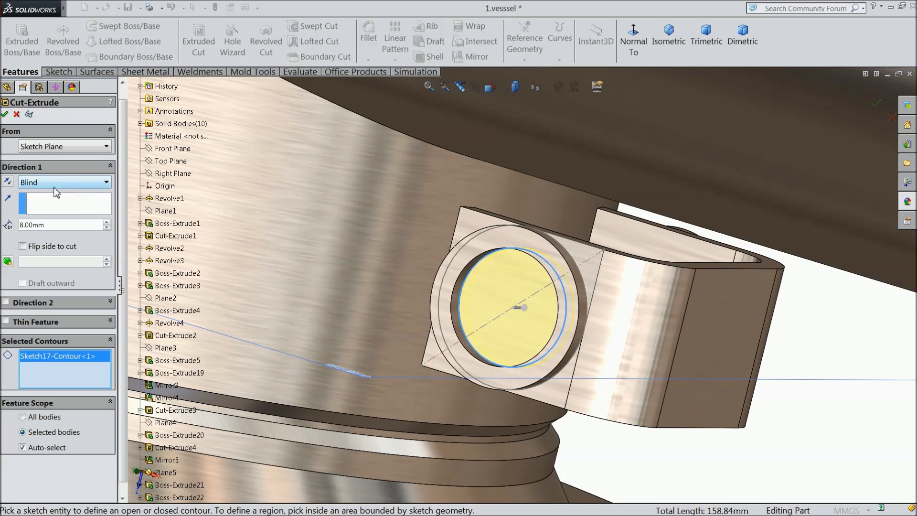
left_click(106, 222)
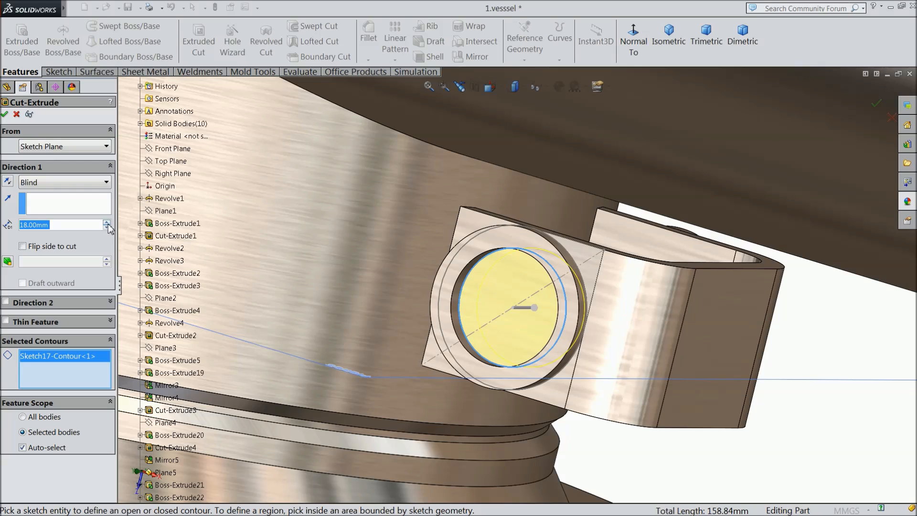
middle_click_drag(334, 310, 535, 229)
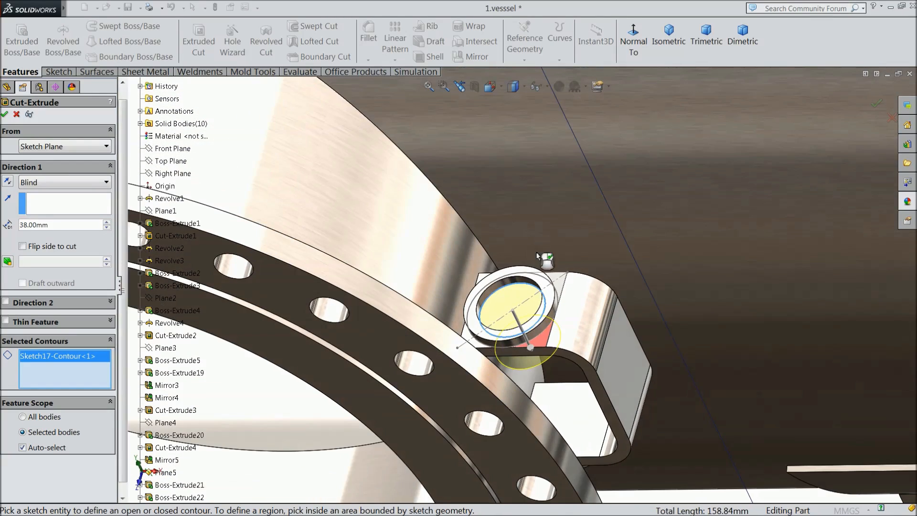
left_click(6, 115)
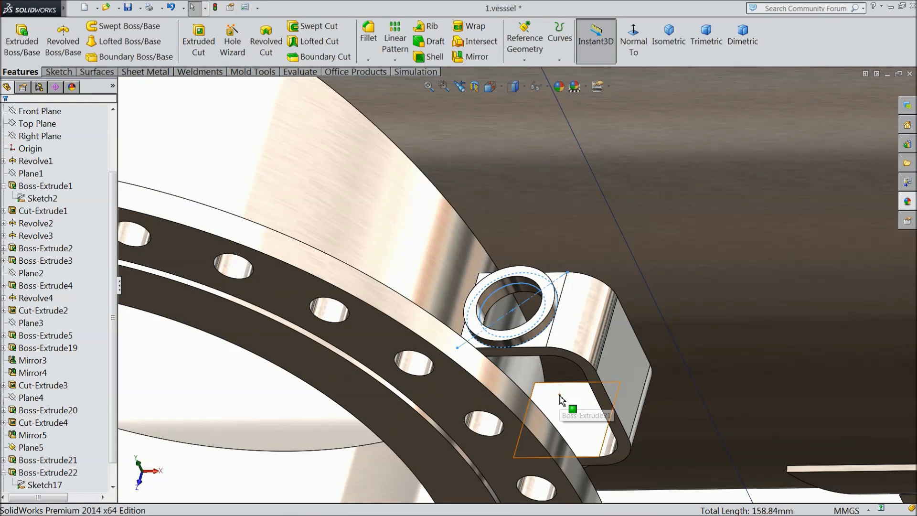
- Edit the ring's hole cut and set its Blind depth to 258 mm so that it passes through both bracket arms
middle_click_drag(549, 354, 381, 339)
scroll(109, 409, "down", 1)
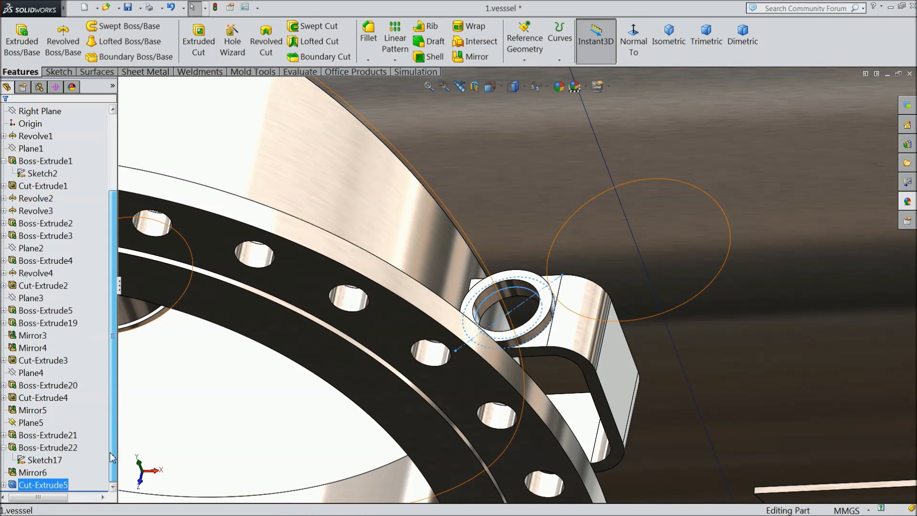
left_click(17, 484)
left_click(19, 458)
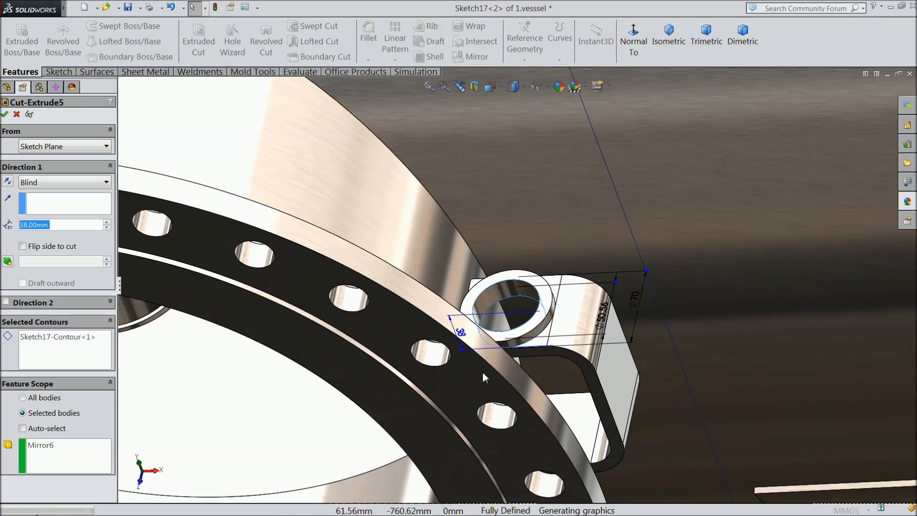
scroll(484, 375, "up", 6)
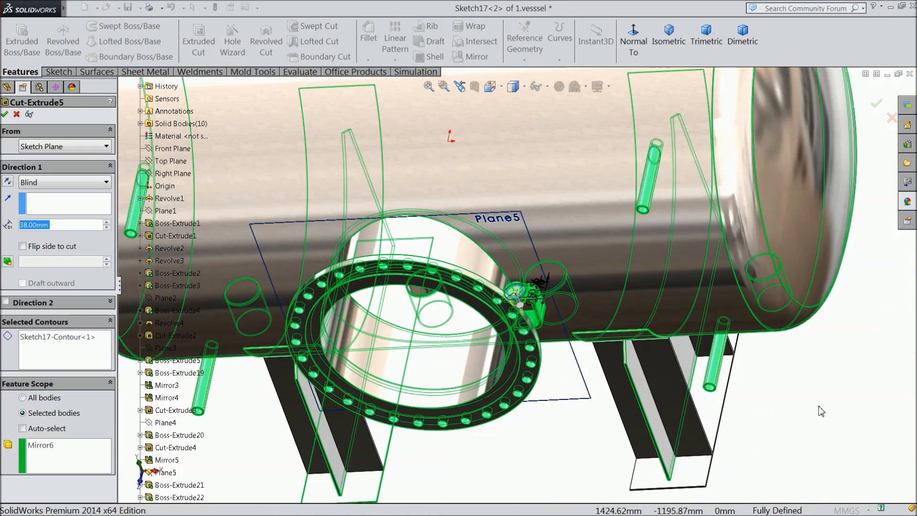
middle_click_drag(807, 407, 803, 383)
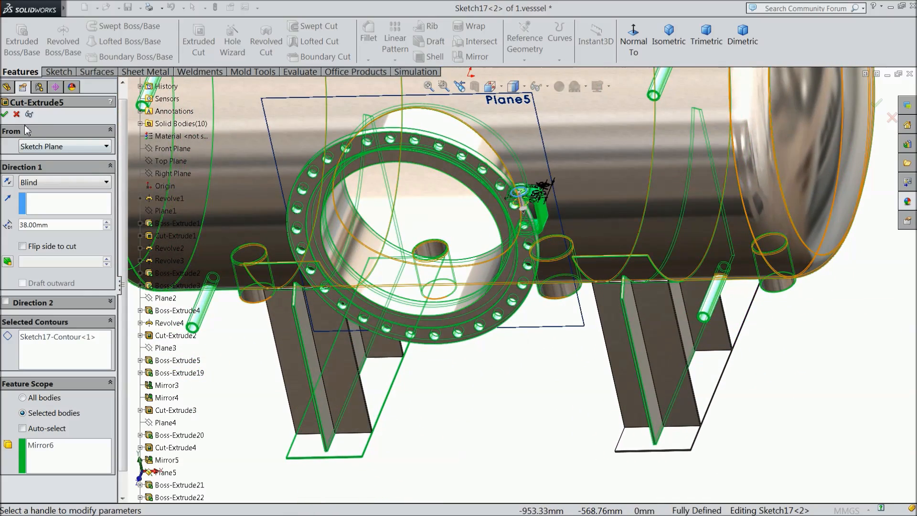
left_click(107, 223)
left_click(107, 223)
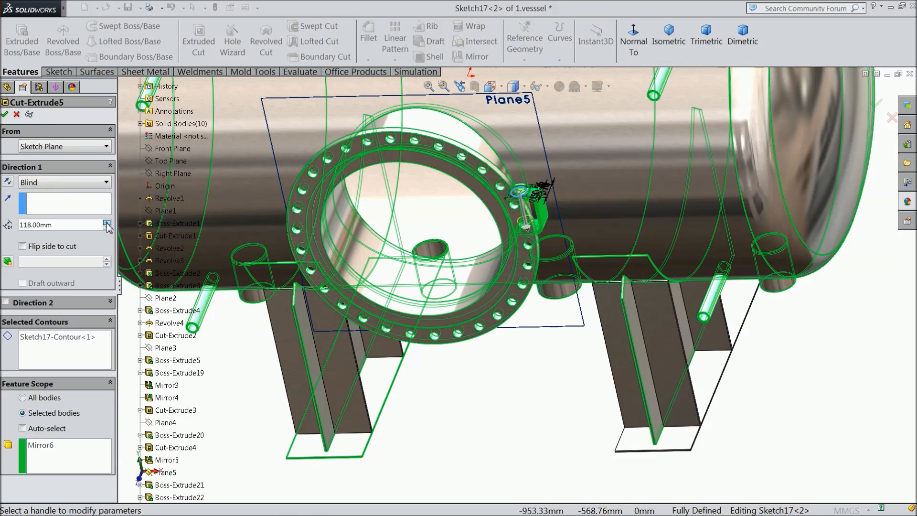
middle_click_drag(557, 359, 531, 238)
scroll(531, 239, "down", 5)
scroll(532, 239, "down", 3)
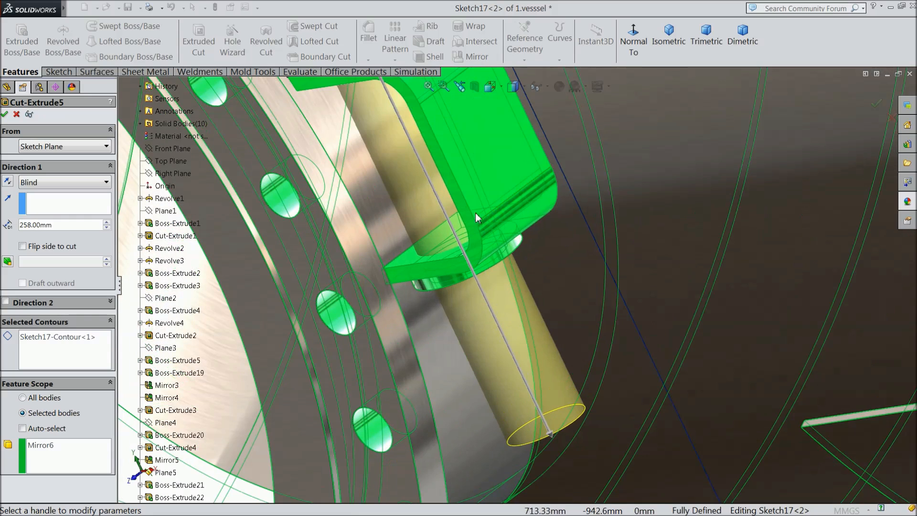
left_click(4, 114)
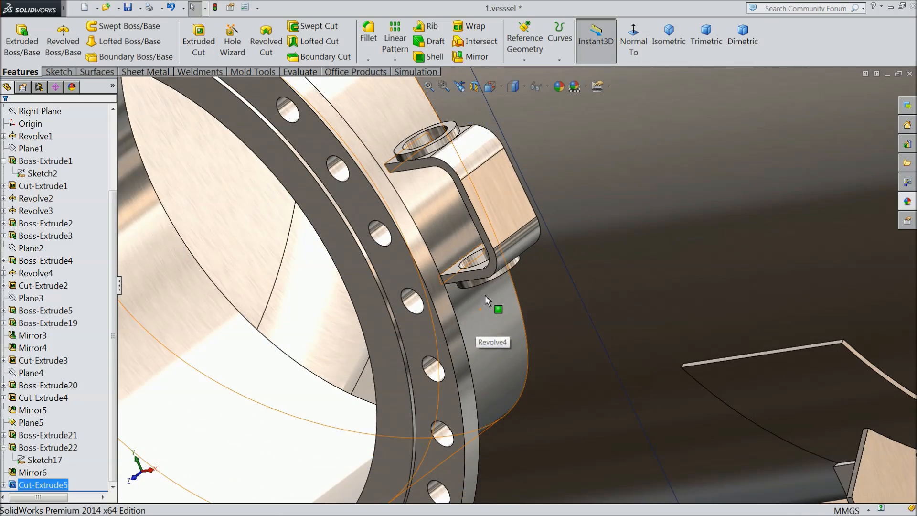
- Hide the reference plane Plane5 at the large nozzle
middle_click_drag(485, 294, 518, 354)
left_click(577, 432)
scroll(577, 432, "up", 10)
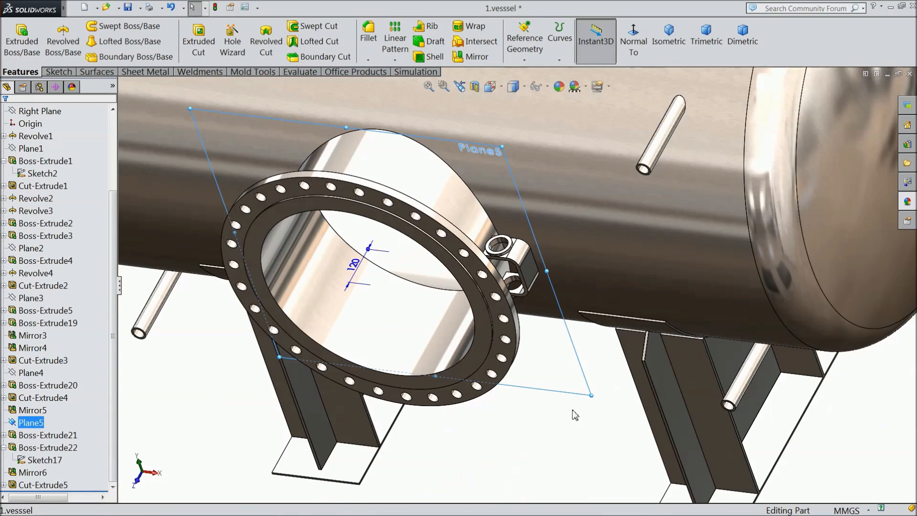
left_click(554, 348)
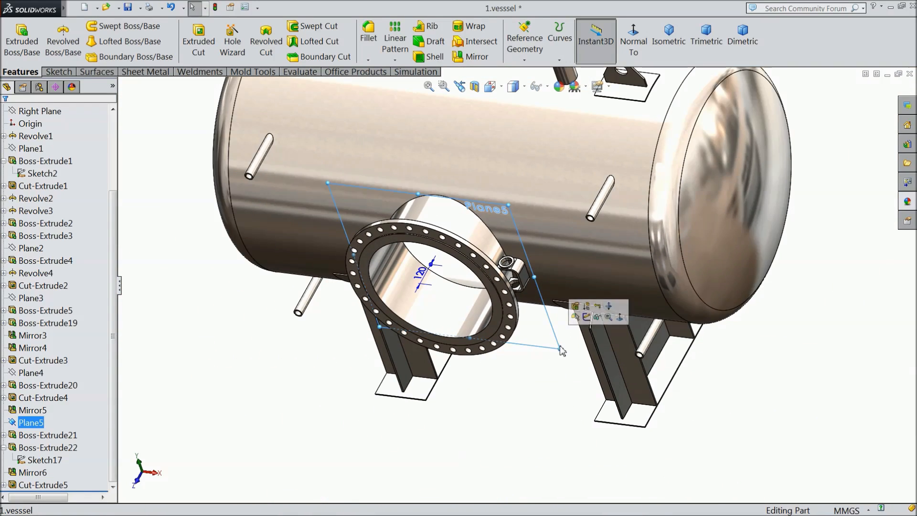
left_click(598, 310)
middle_click_drag(607, 327, 539, 328)
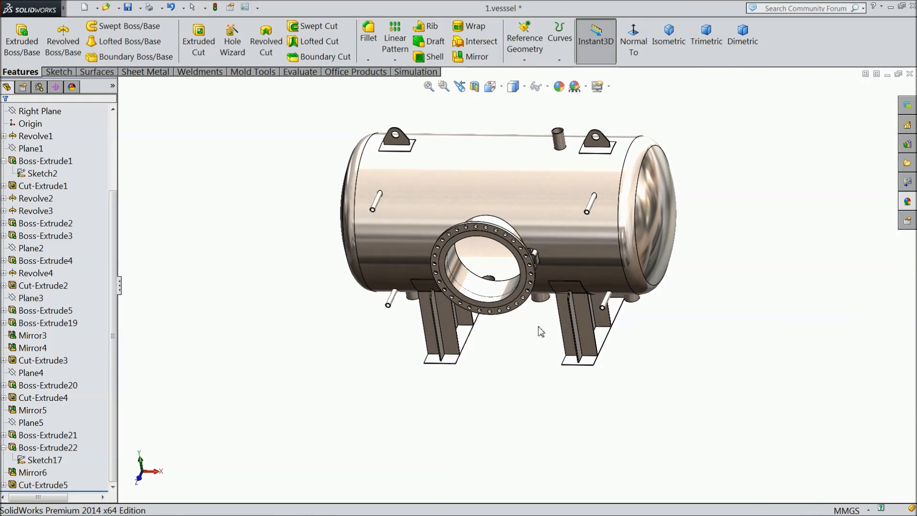
- On the end face of the shell's upper-left small pipe, sketch a circle about 160 mm in diameter concentric with the pipe
scroll(408, 213, "down", 8)
scroll(426, 290, "down", 3)
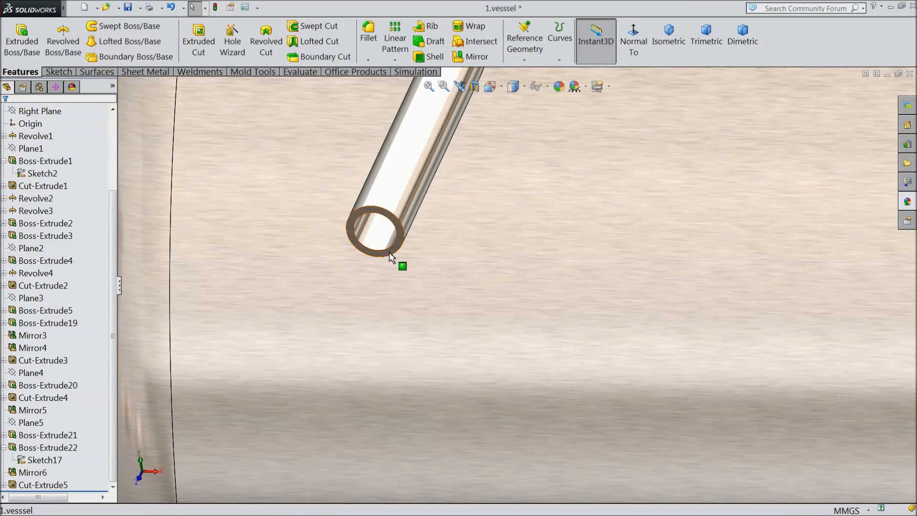
left_click(388, 248)
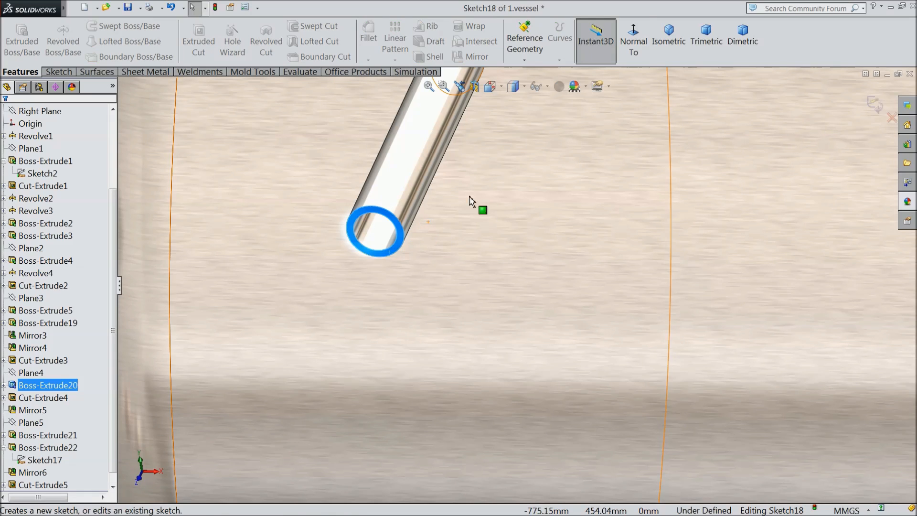
left_click(633, 42)
scroll(377, 175, "down", 5)
scroll(368, 256, "down", 3)
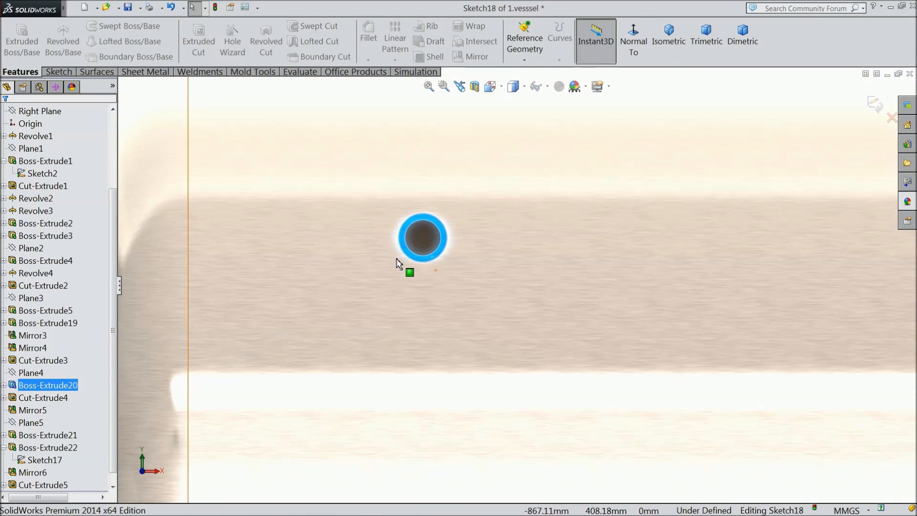
left_click(58, 72)
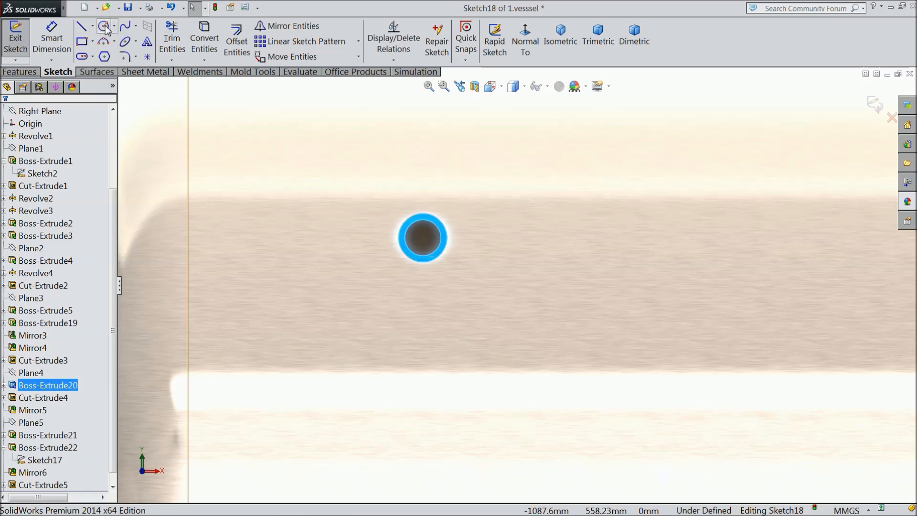
left_click(105, 27)
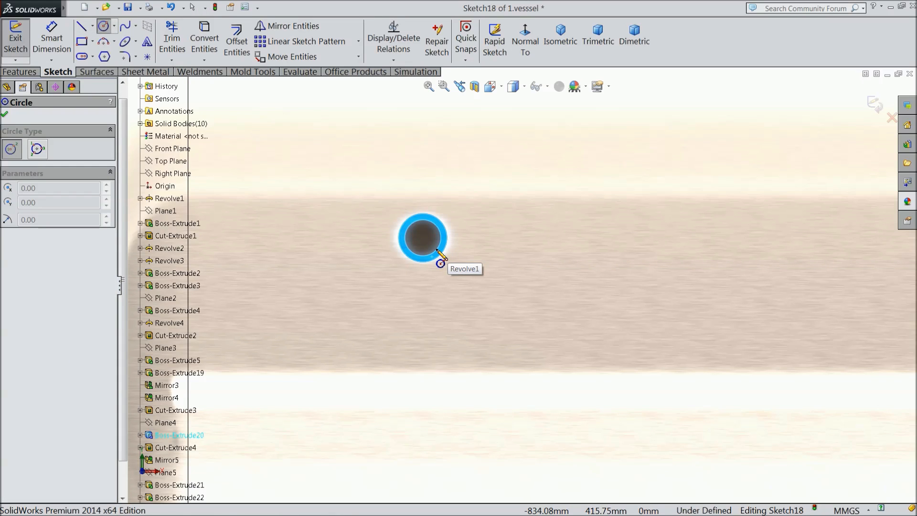
left_click(422, 237)
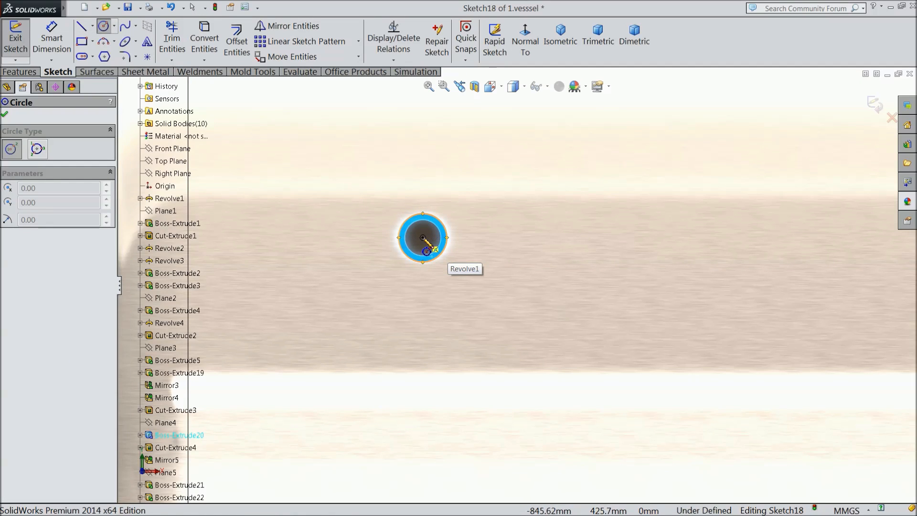
left_click(347, 190)
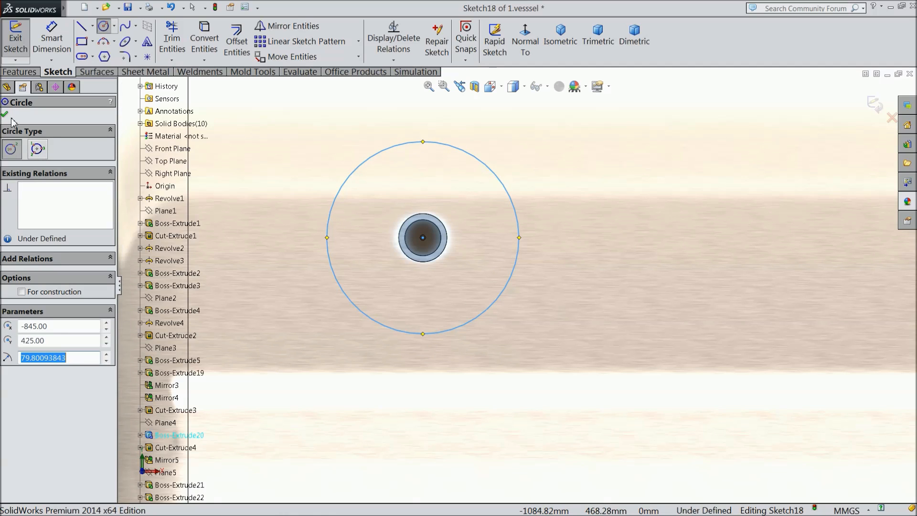
- Dimension the new circle around the small pipe and set its diameter to 108 mm
left_click(52, 39)
left_click(328, 246)
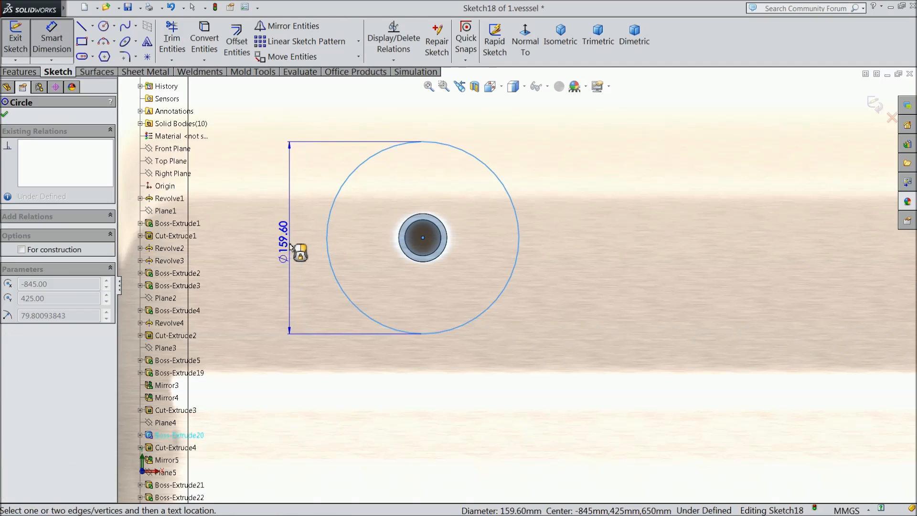
left_click(291, 246)
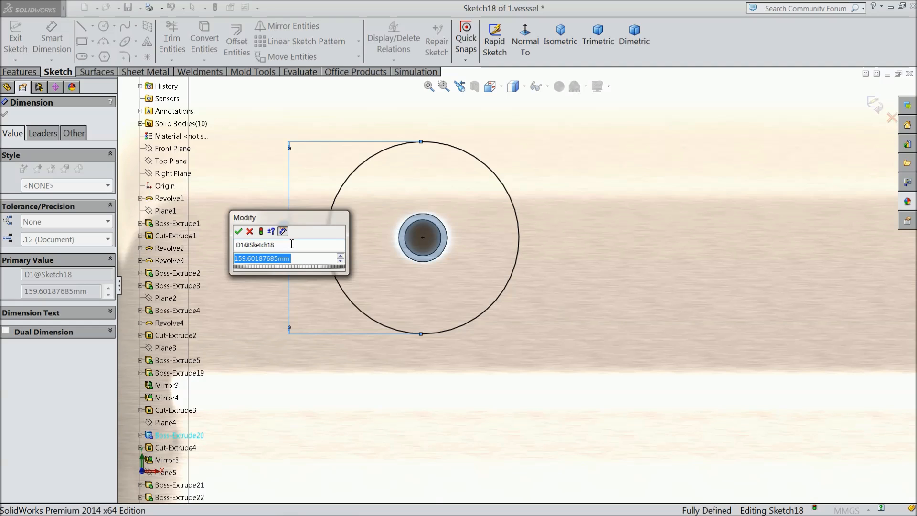
type("108")
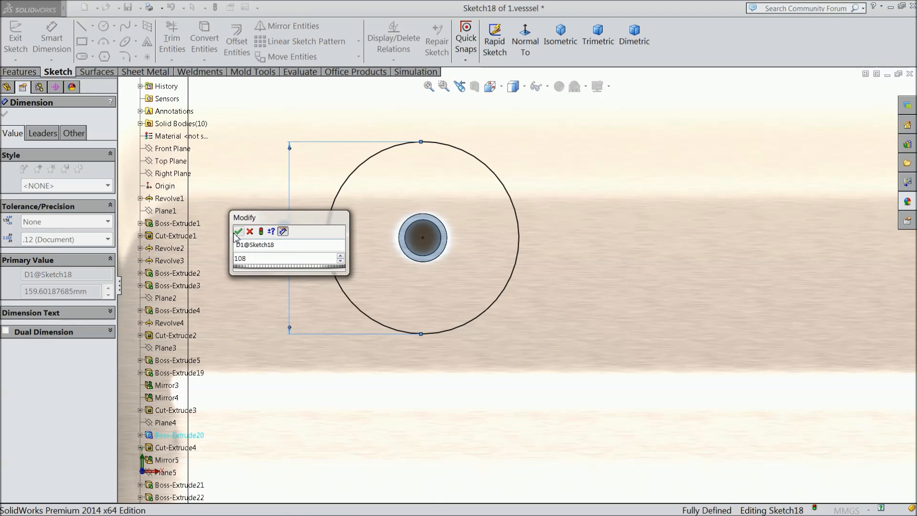
left_click(238, 232)
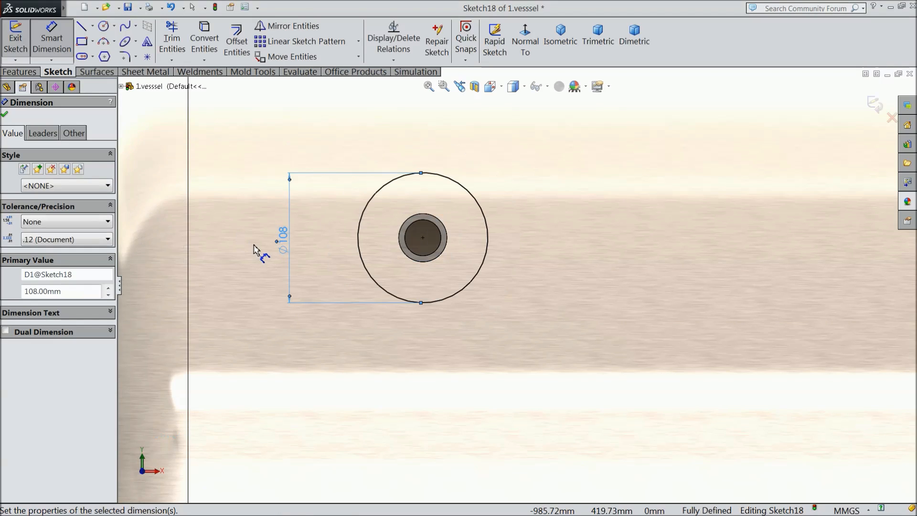
- Sketch a construction circle about 75 mm in diameter, concentric with the small pipe and inside the 108 mm circle
left_click(4, 113)
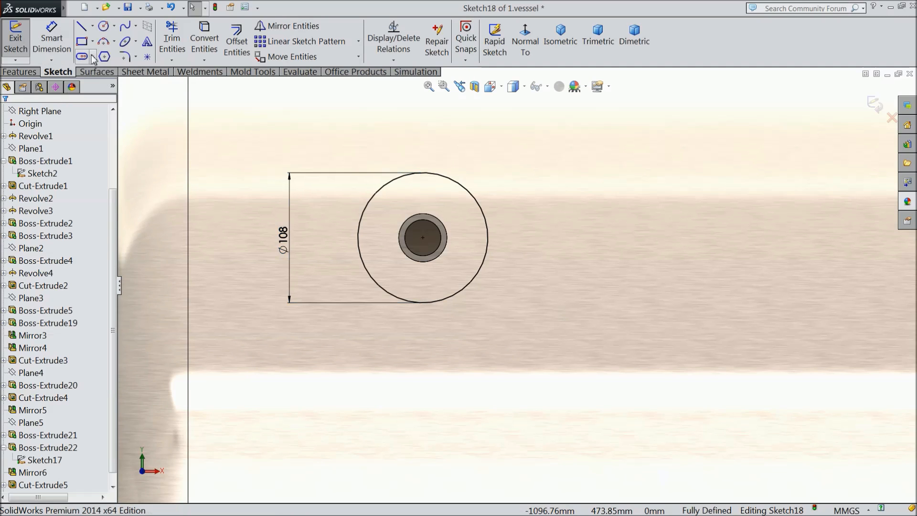
left_click(104, 27)
scroll(406, 220, "down", 2)
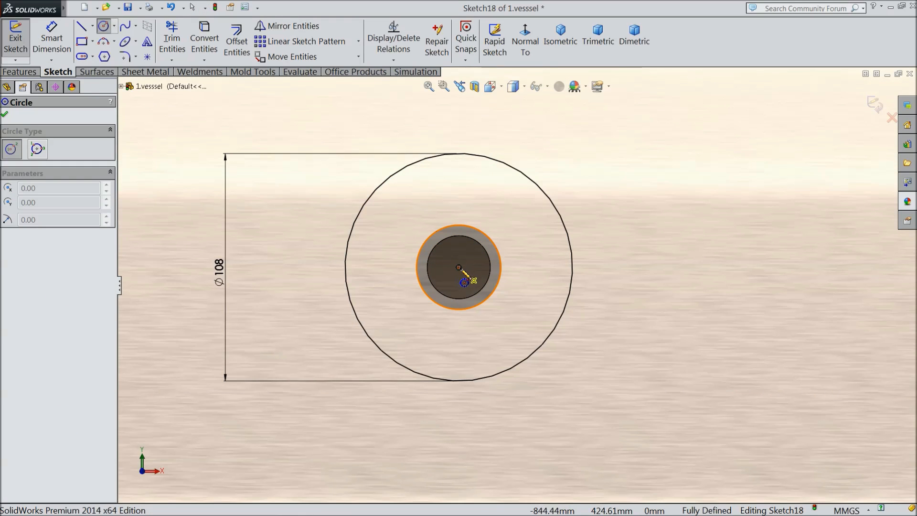
left_click_drag(460, 270, 402, 212)
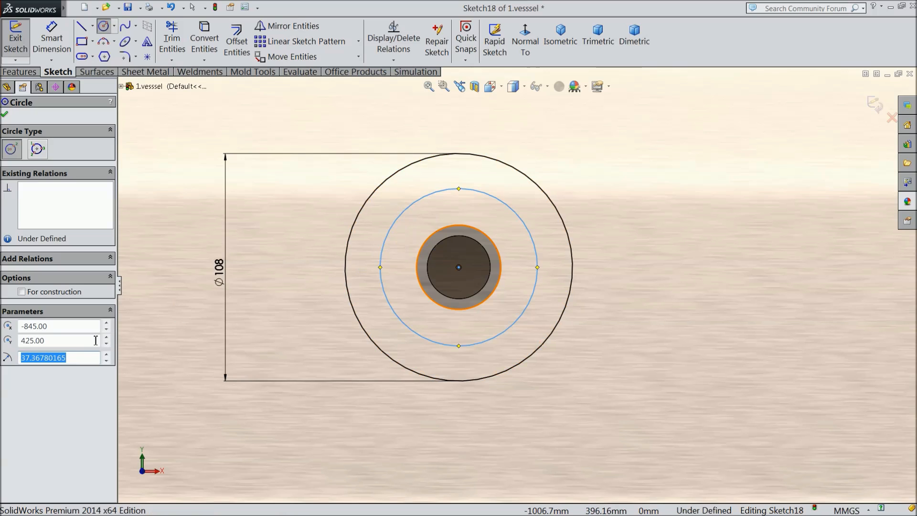
left_click(22, 292)
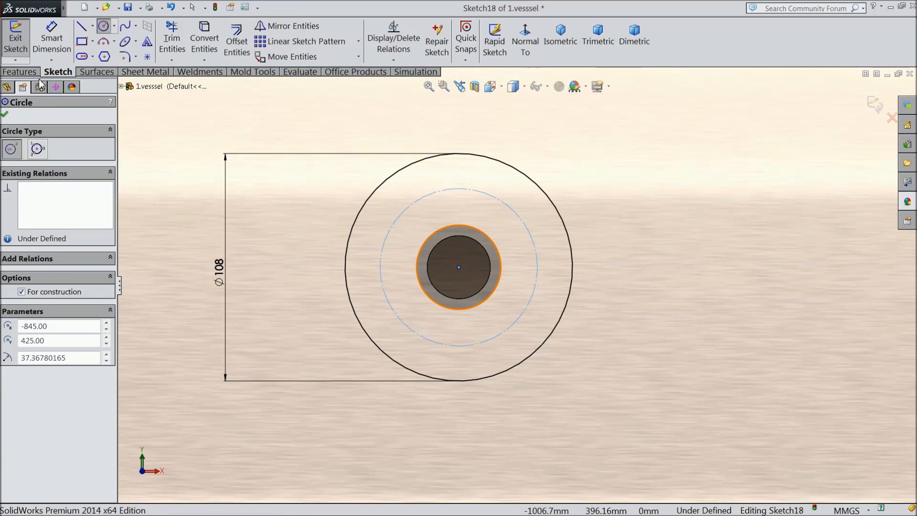
- Dimension the construction circle around the small pipe and set its diameter to 80 mm
left_click(52, 46)
left_click(381, 266)
left_click(306, 274)
type("80")
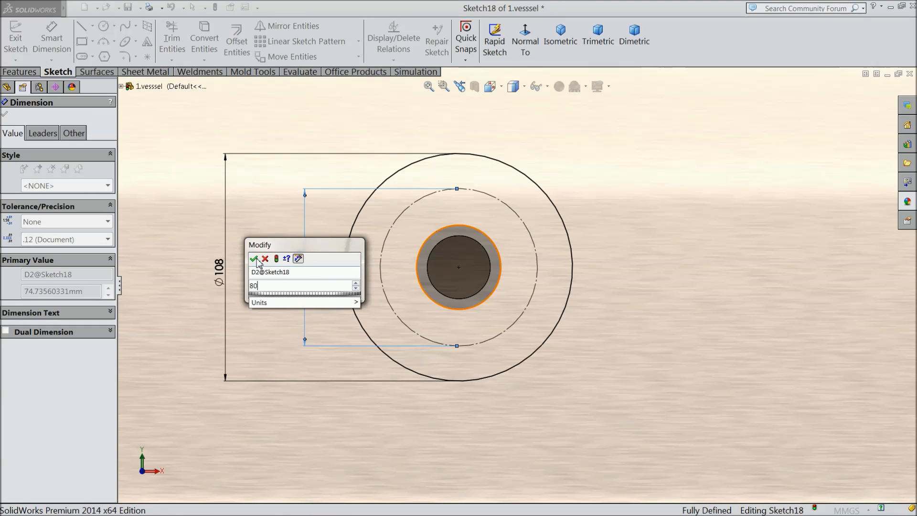
left_click(254, 259)
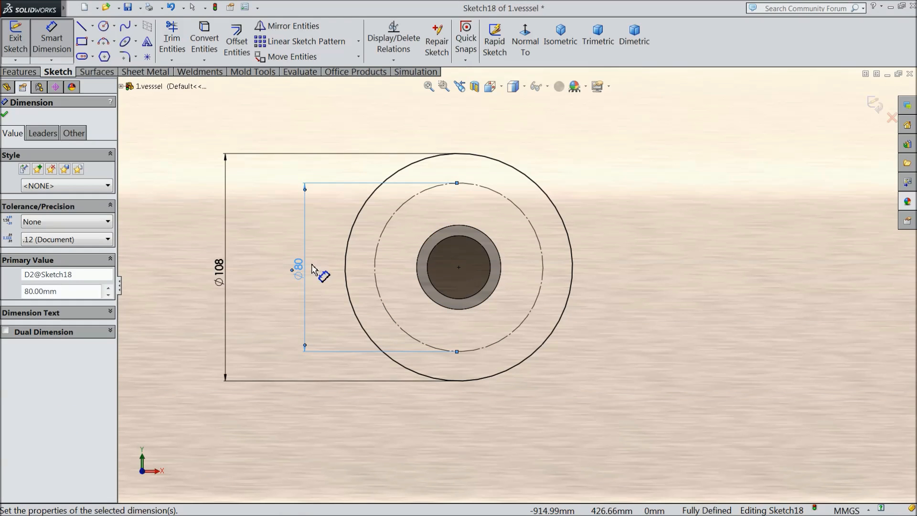
- Sketch a bolt-hole circle centred on the uppermost point of the construction circle and set its diameter to 20 mm
left_click(103, 25)
left_click(458, 184)
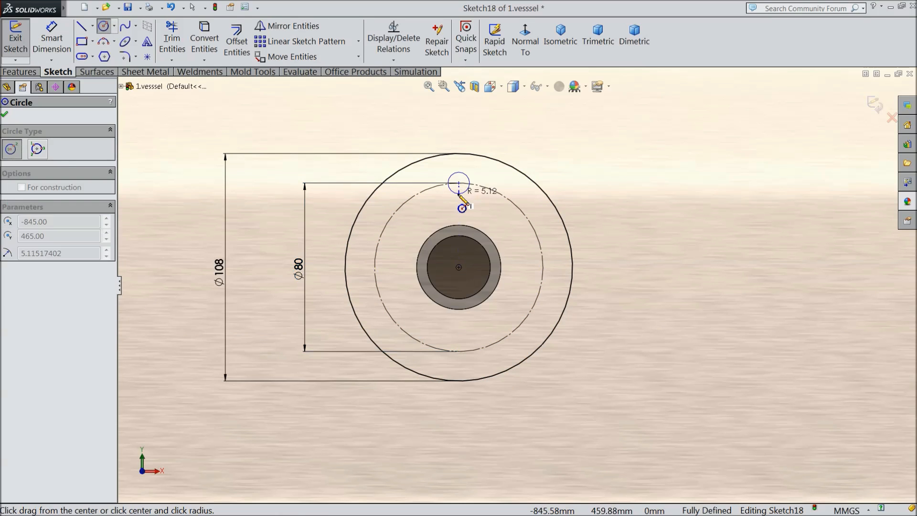
left_click(463, 196)
left_click(51, 37)
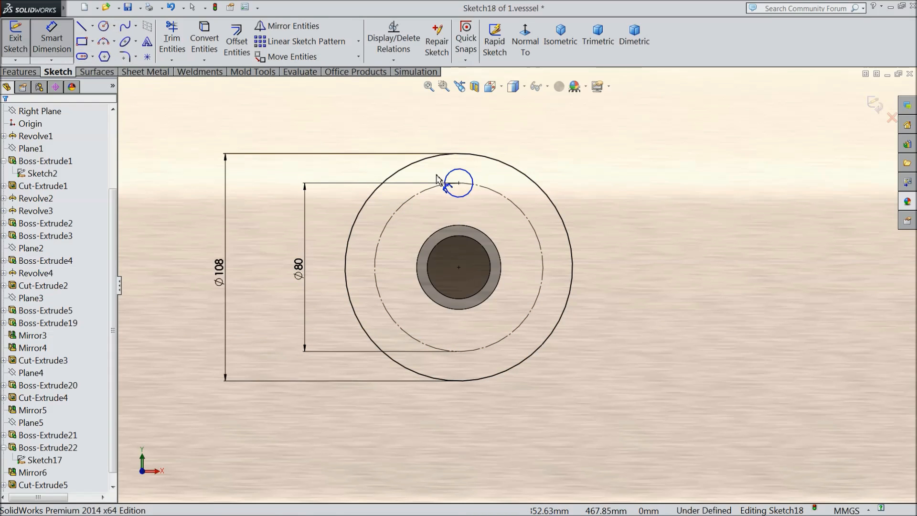
left_click(474, 185)
left_click(540, 149)
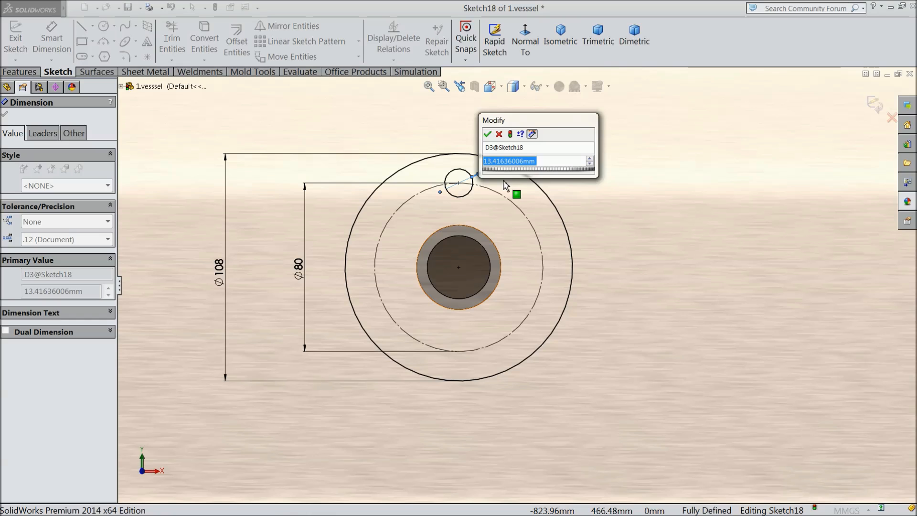
type("20")
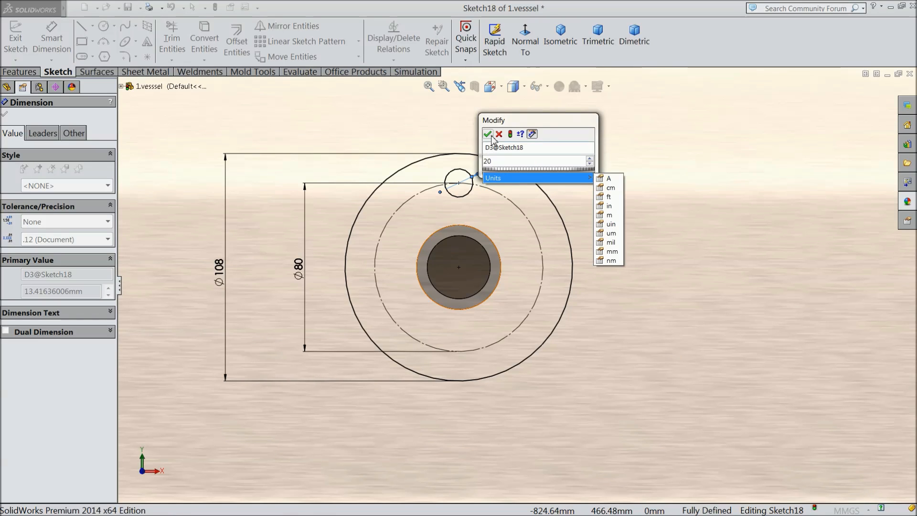
left_click(487, 134)
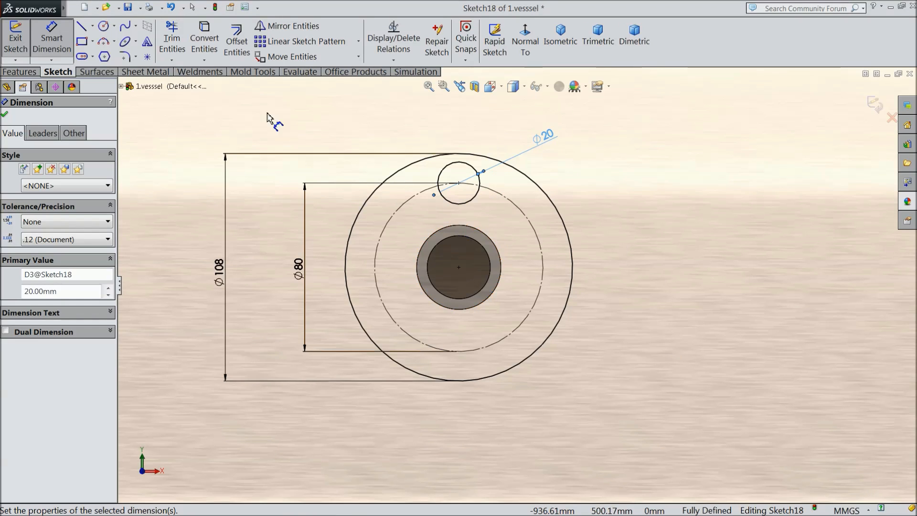
- Make a circular sketch pattern of the 20 mm hole around the pipe's centre point, with 4 equally spaced instances over 360 degrees
left_click(358, 41)
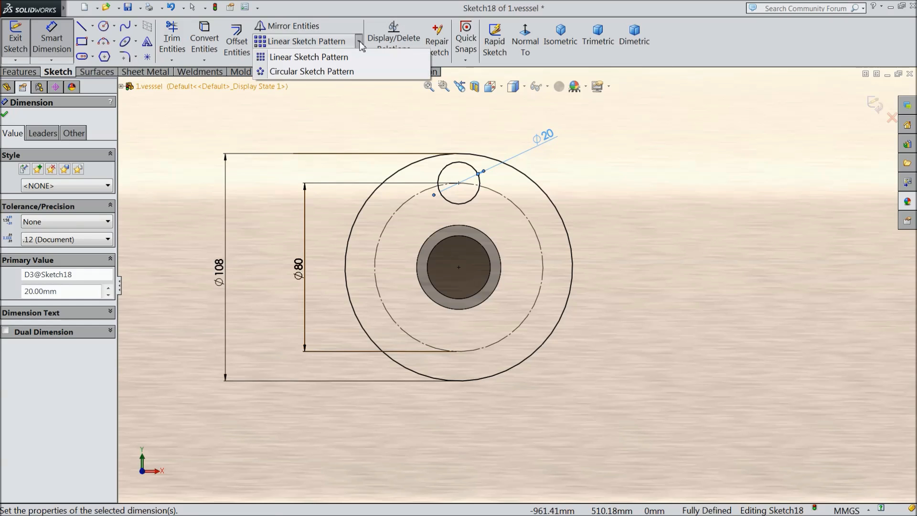
left_click(312, 71)
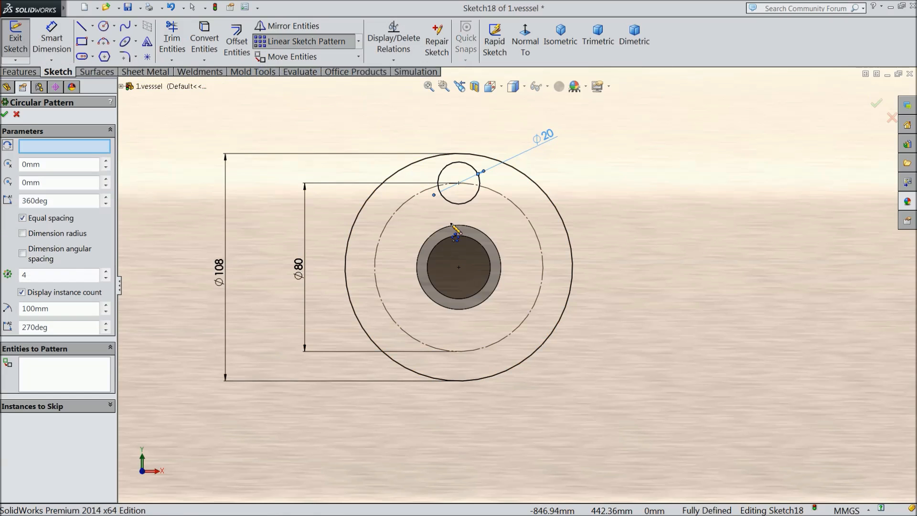
left_click(459, 269)
left_click(475, 206)
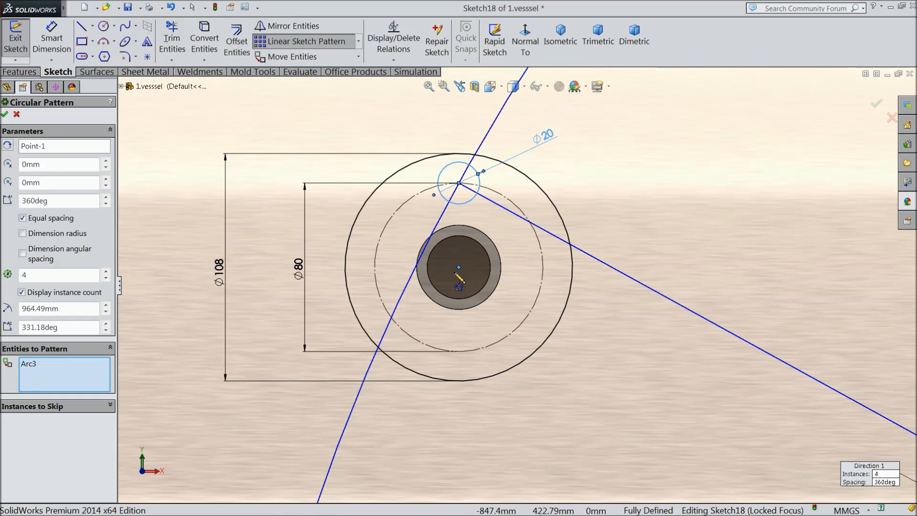
left_click(29, 149)
right_click(30, 149)
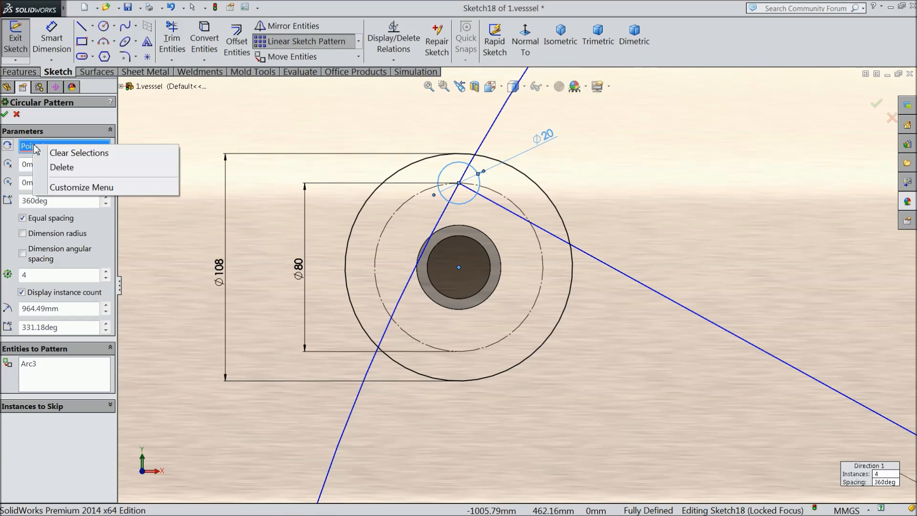
left_click(76, 151)
left_click(458, 269)
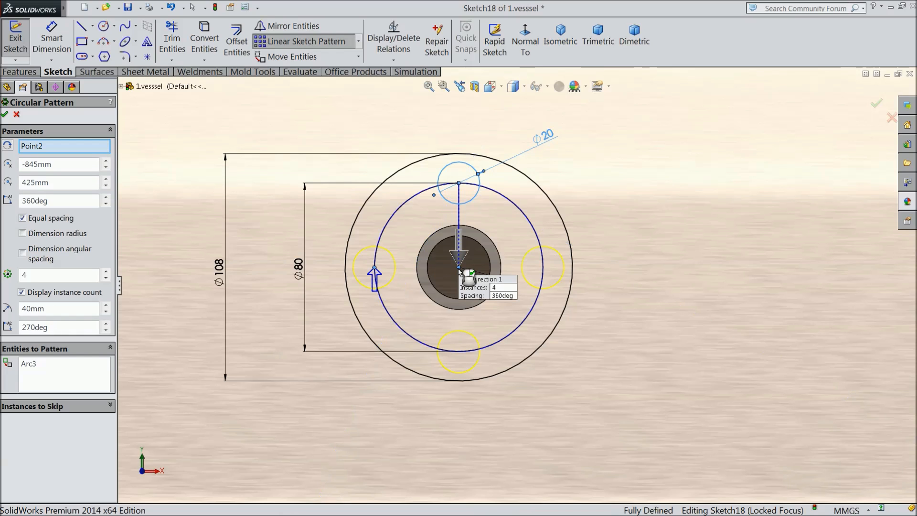
left_click(5, 115)
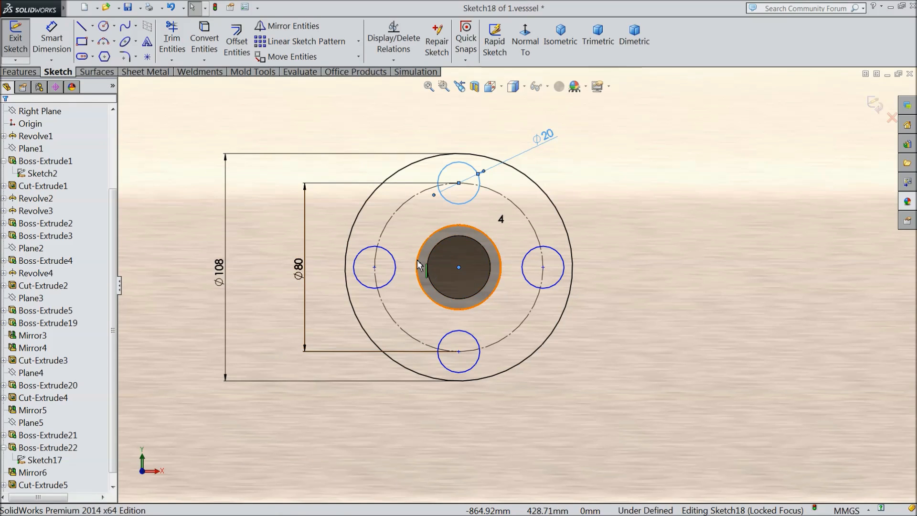
key("Escape")
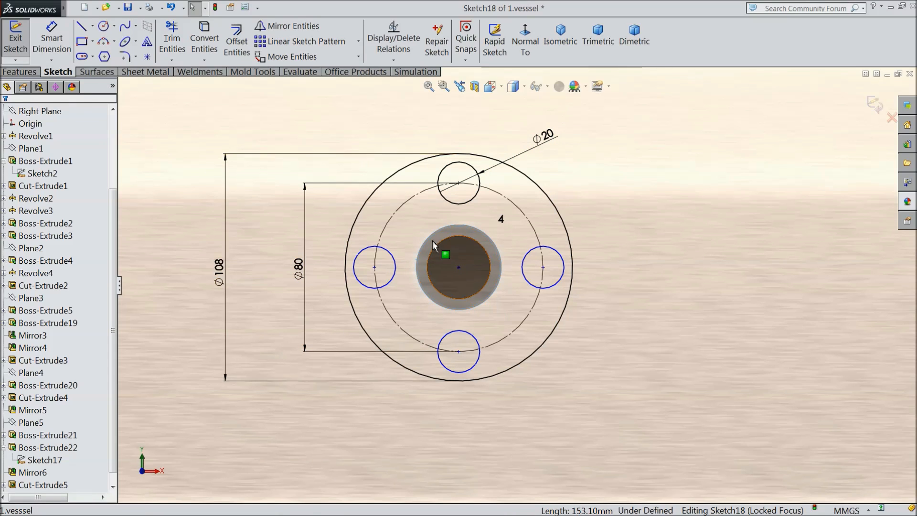
- Convert the small pipe's outer edge into the sketch and extrude the flange profile to a Blind depth of 13 mm
left_click(206, 47)
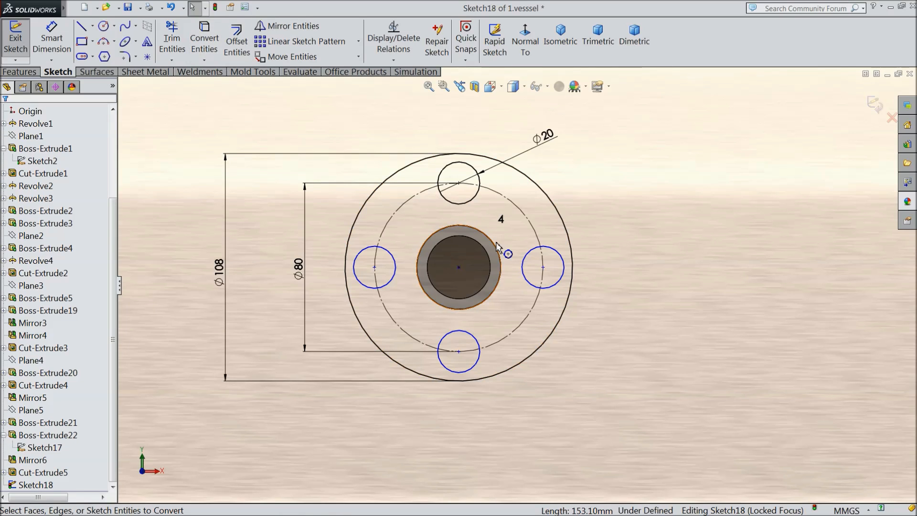
scroll(501, 250, "up", 3)
middle_click_drag(475, 241, 141, 182)
left_click(19, 72)
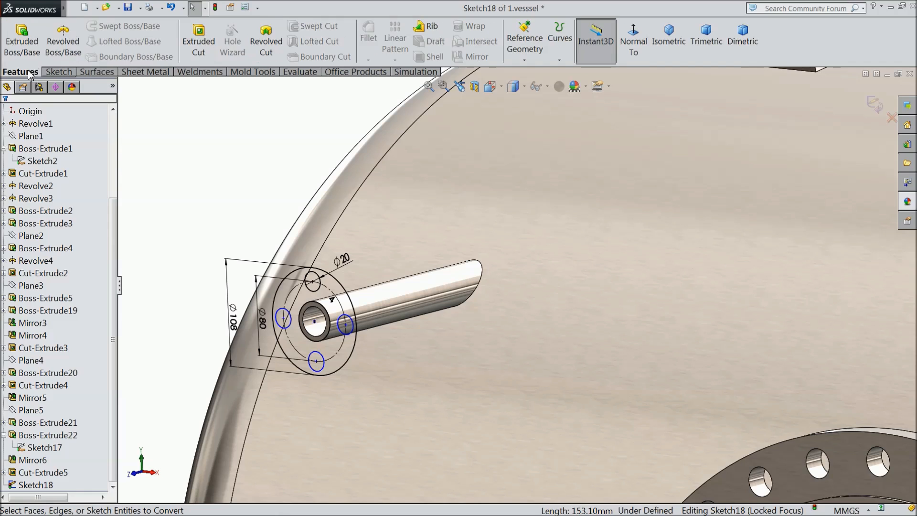
left_click(29, 46)
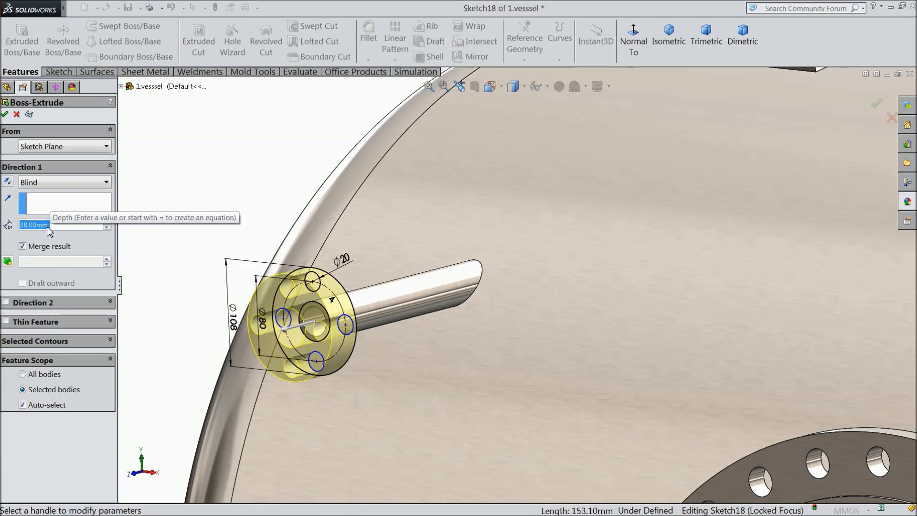
type("12")
key("Return")
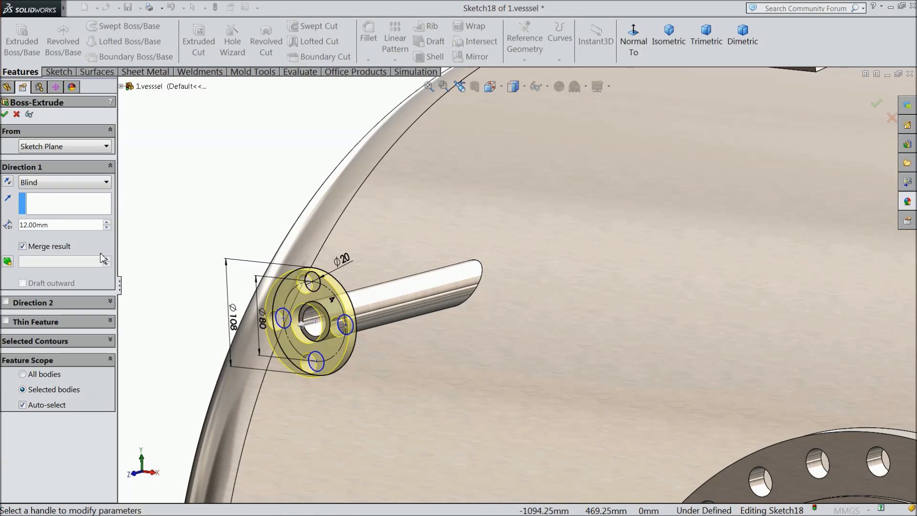
type("13")
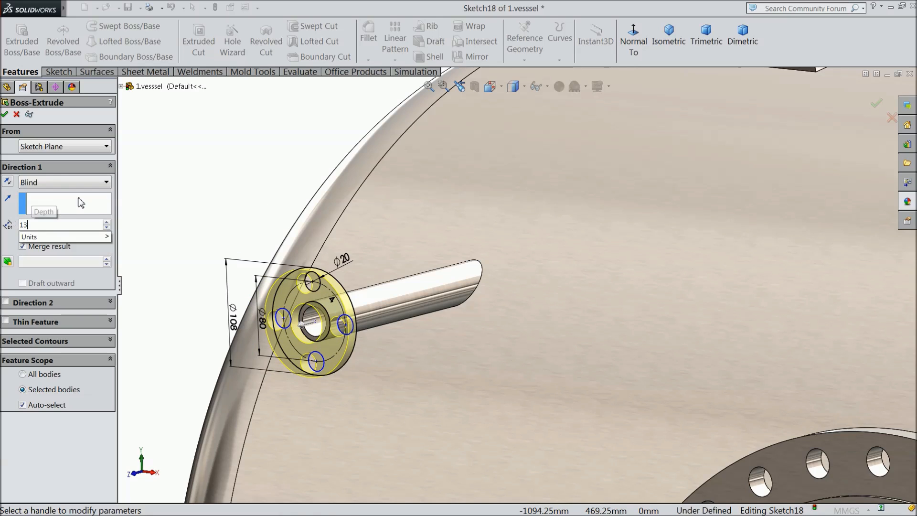
key("Return")
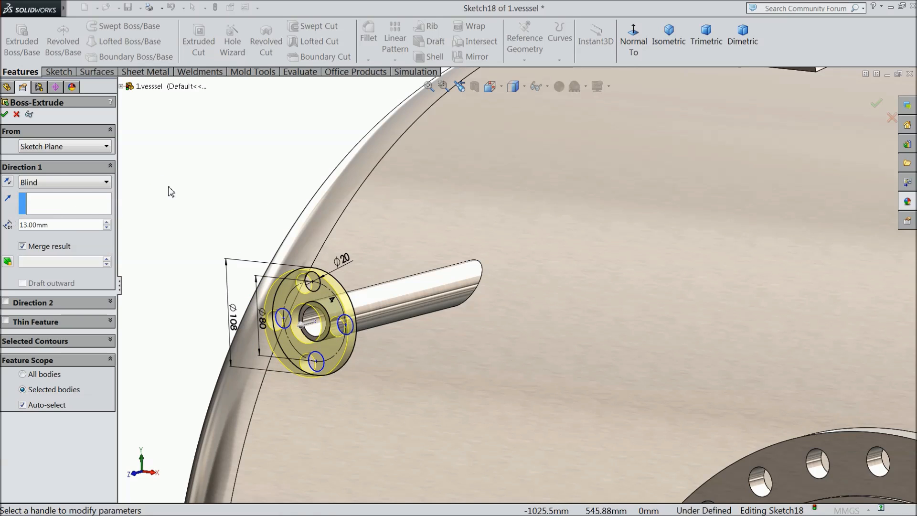
left_click(5, 116)
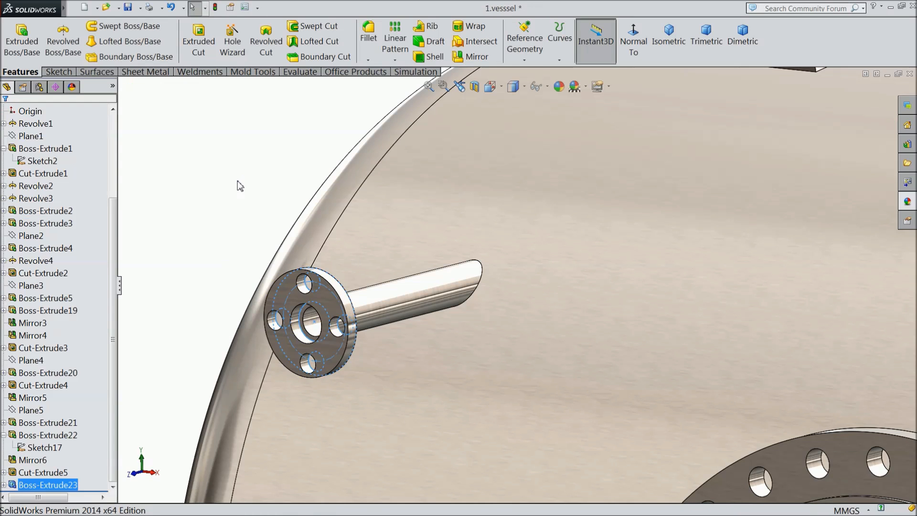
- Try to mirror the small pipe flange's extrude feature about the Top Plane
scroll(241, 192, "up", 8)
scroll(282, 249, "up", 3)
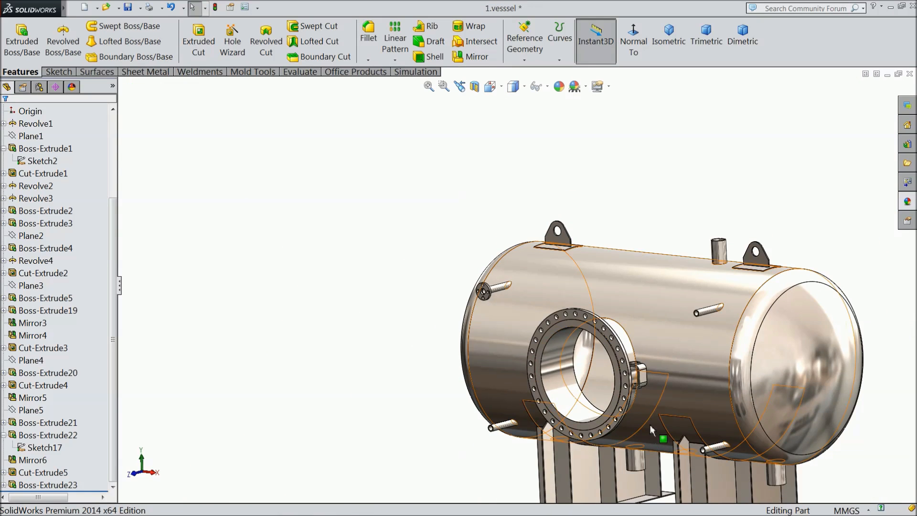
scroll(447, 270, "down", 3)
middle_click_drag(401, 279, 410, 239)
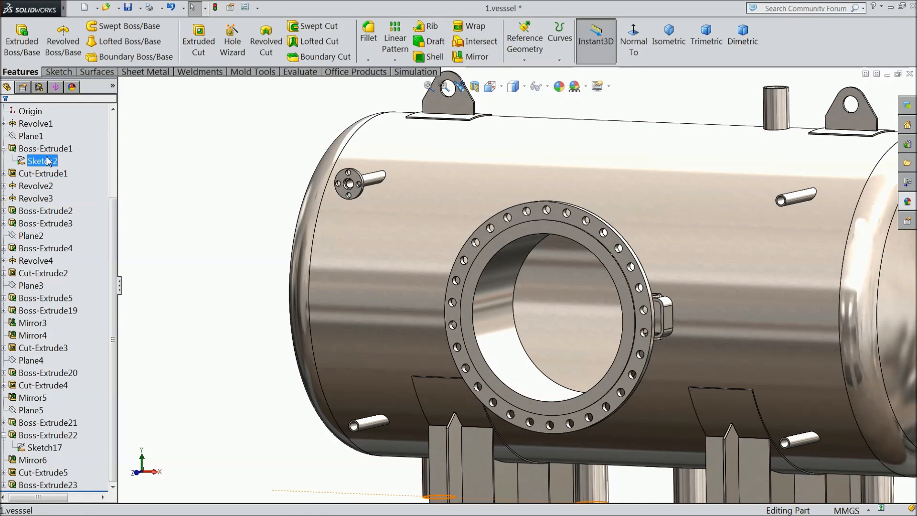
left_click_drag(113, 224, 115, 152)
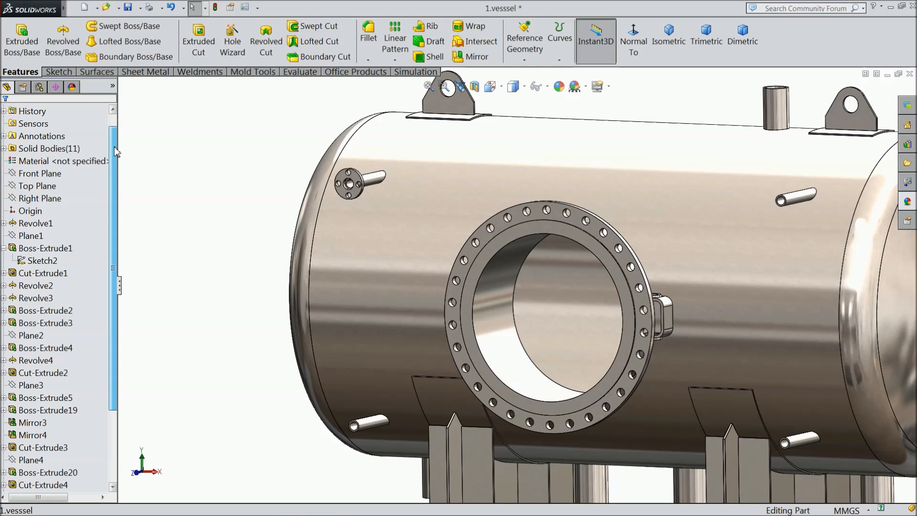
left_click(50, 187)
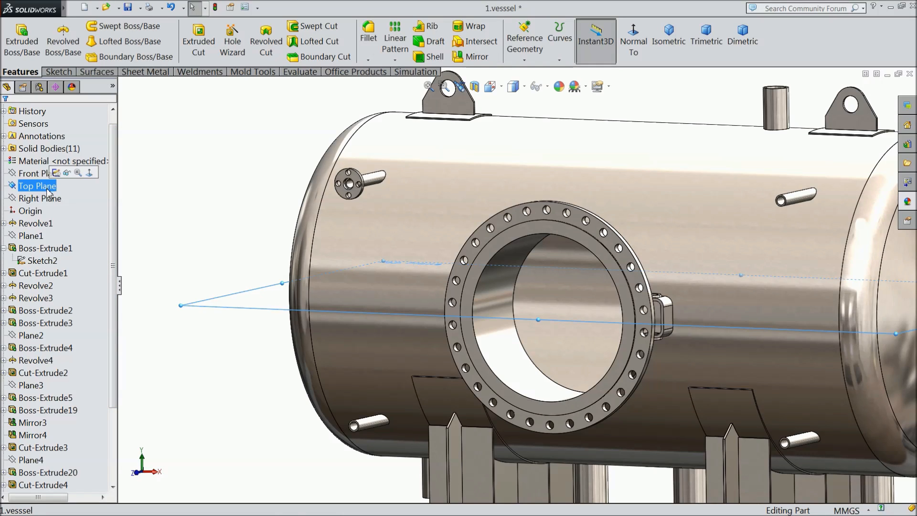
left_click(471, 57)
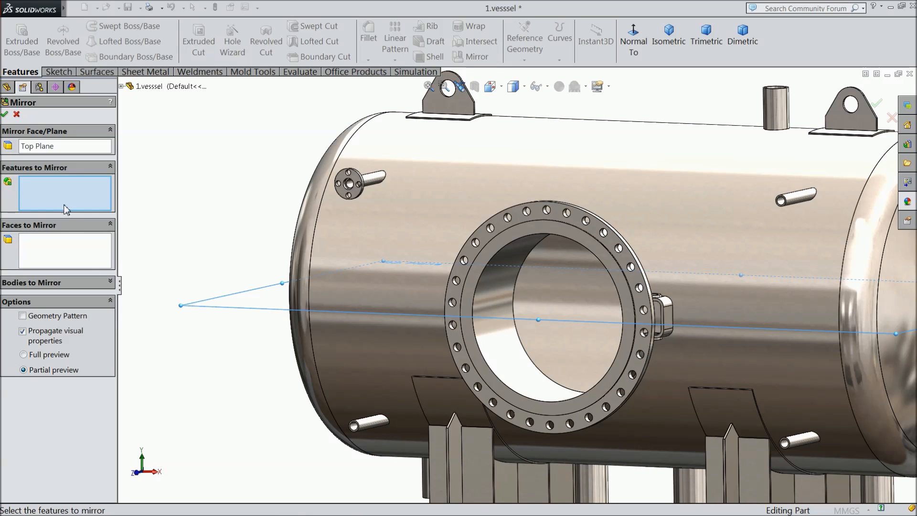
left_click(125, 89)
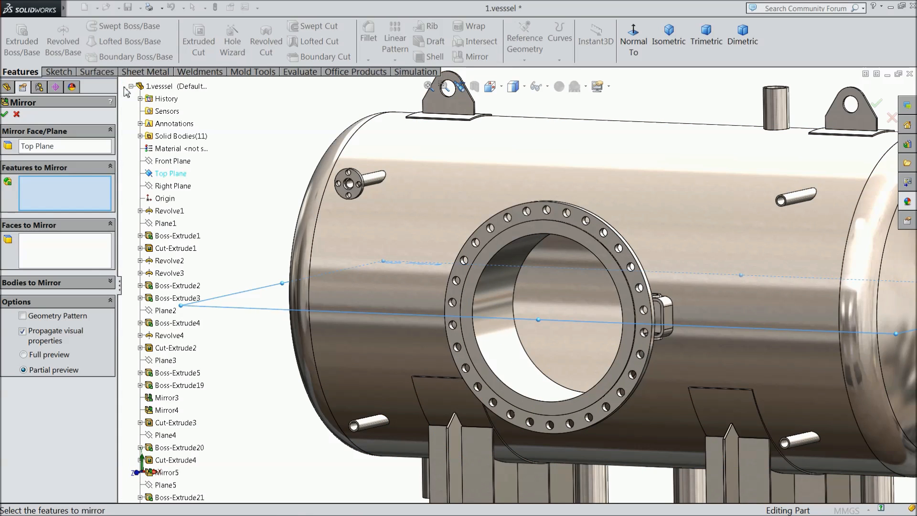
scroll(179, 365, "down", 2)
left_click(178, 498)
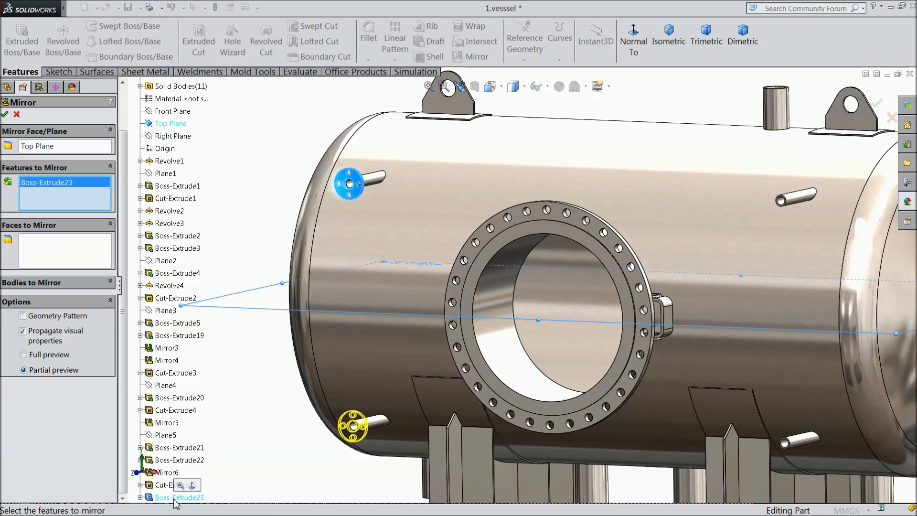
left_click(5, 115)
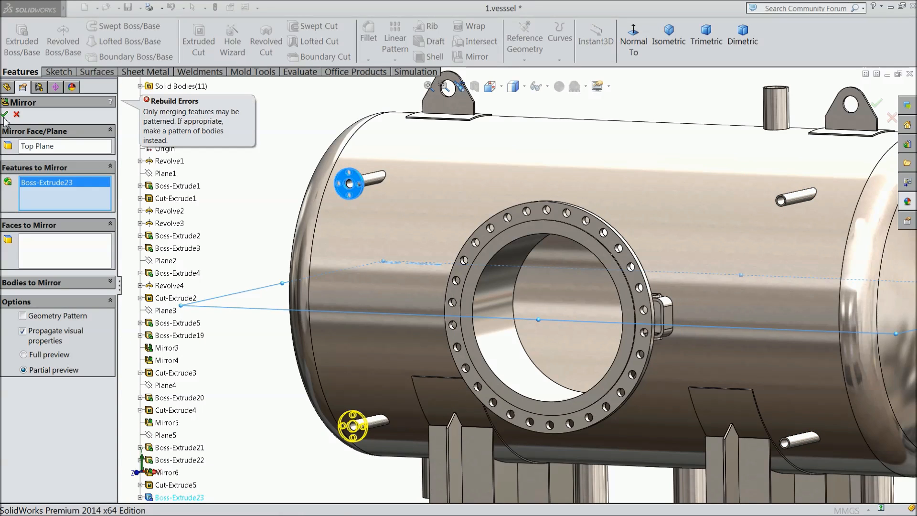
- Retry the flange feature mirror with Geometry Pattern enabled, then cancel the Mirror command
left_click(22, 316)
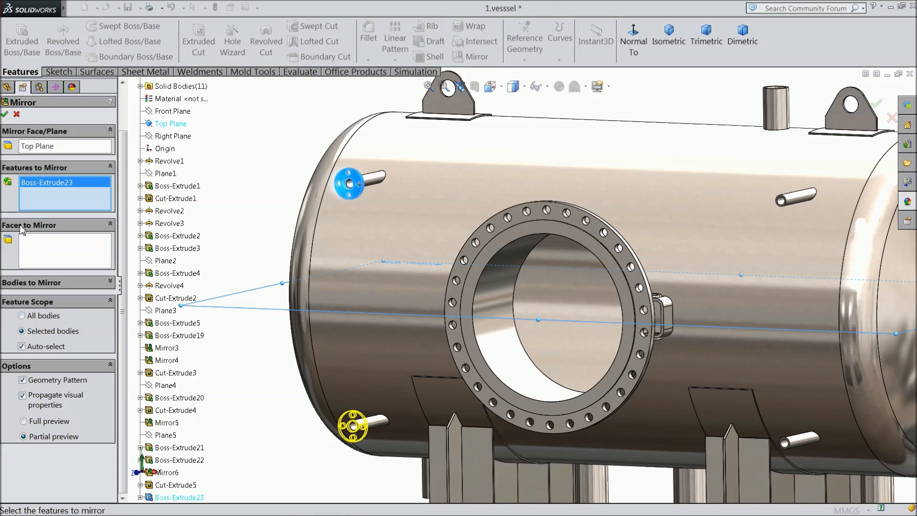
left_click(4, 114)
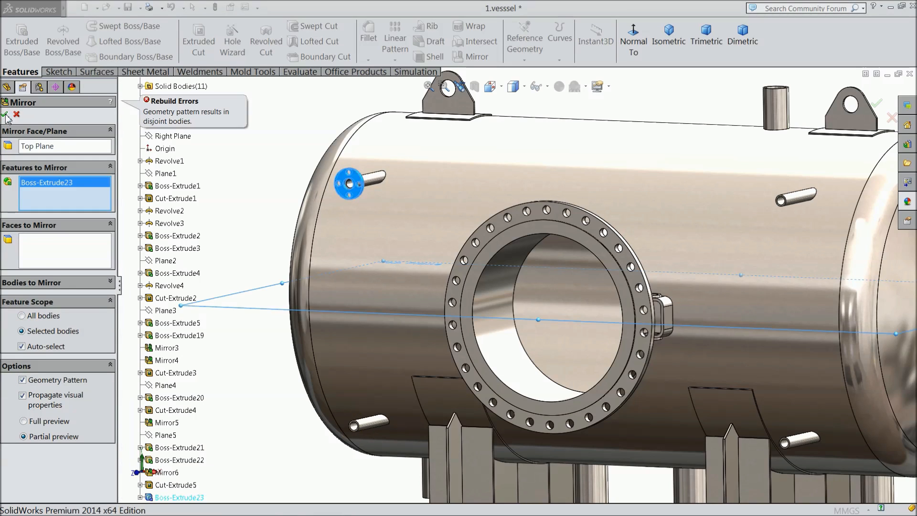
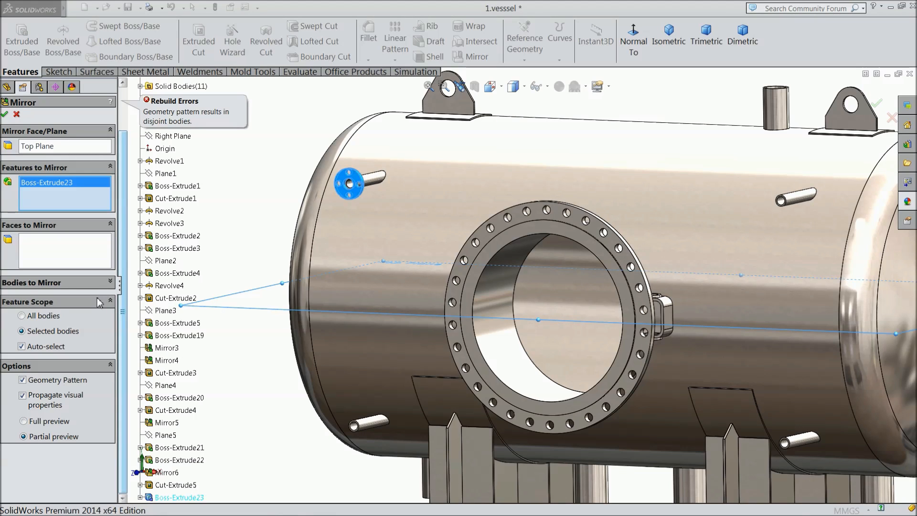
left_click(16, 115)
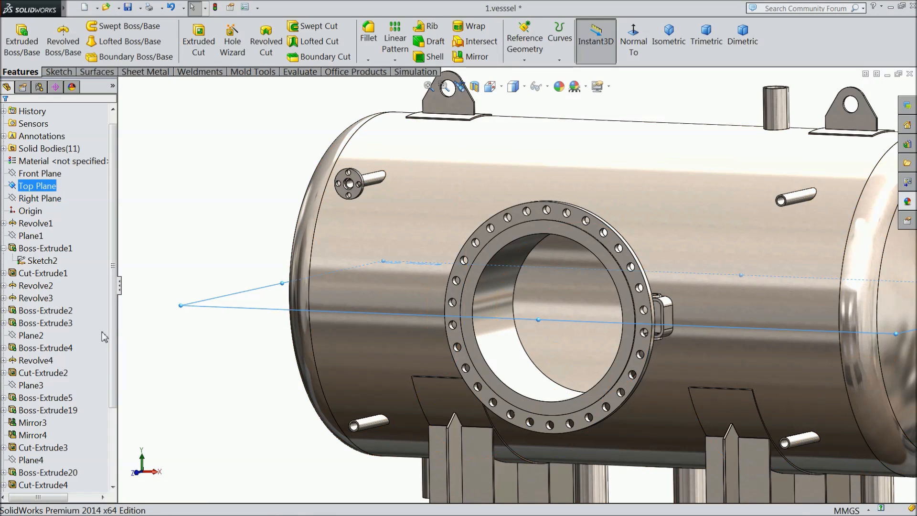
- Open the small flange's extrusion definition to check its Merge result setting, and close it unmodified
left_click_drag(115, 326, 110, 410)
left_click(15, 485)
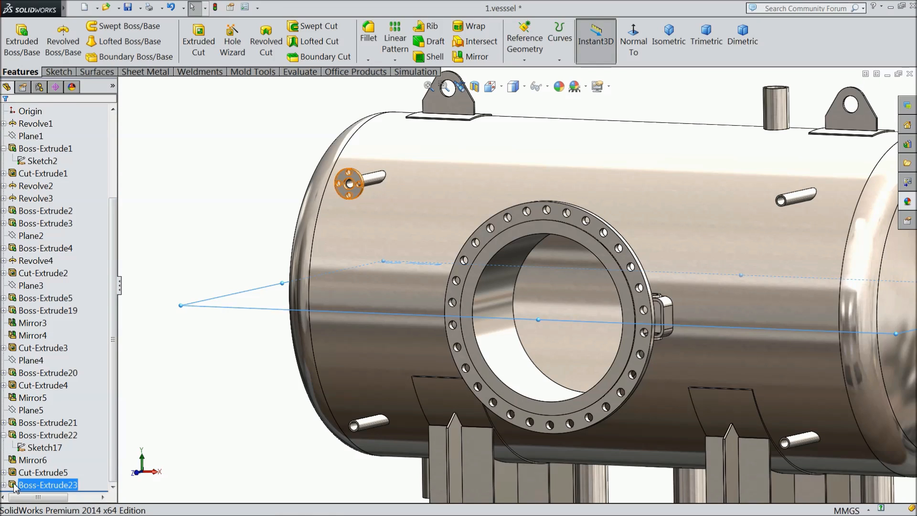
right_click(14, 485)
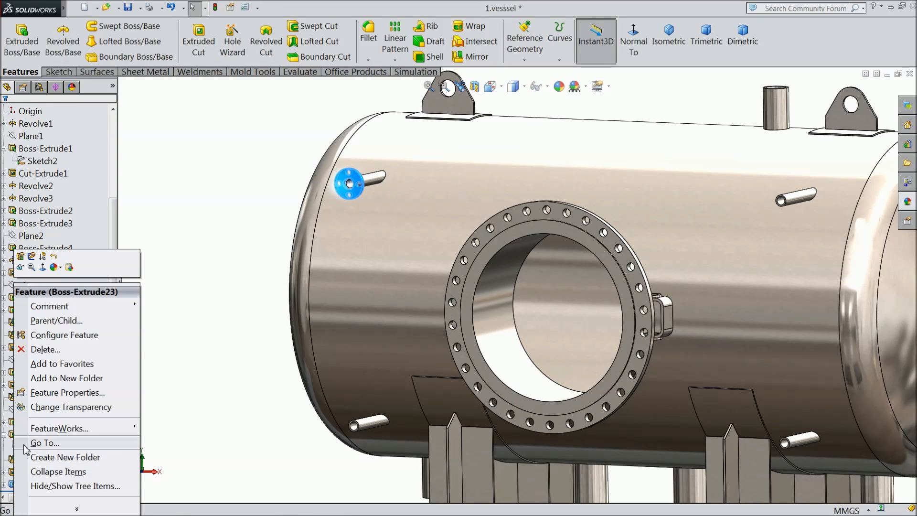
left_click(19, 258)
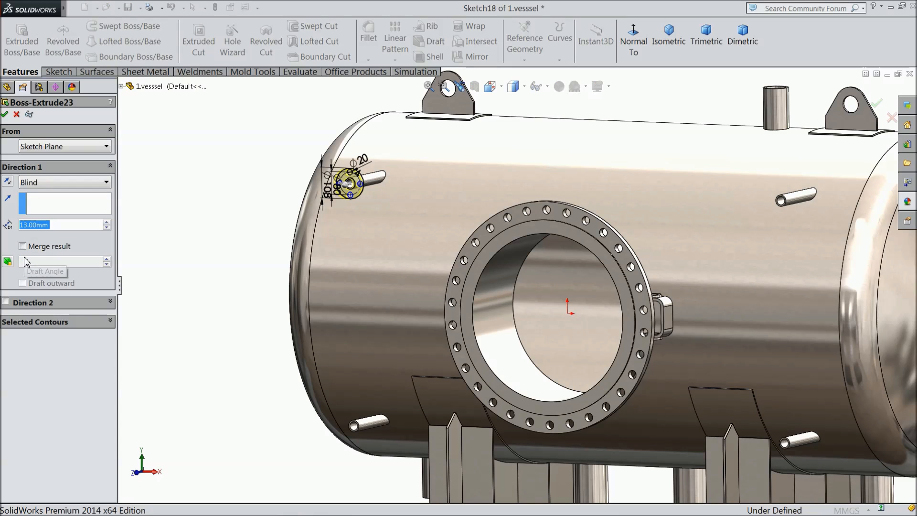
left_click(4, 115)
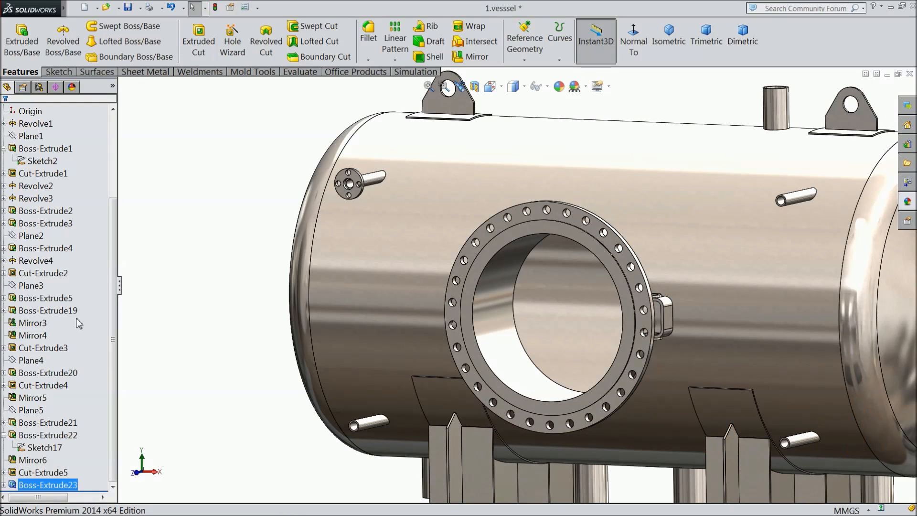
- Mirror the small flange as a solid body about the Top Plane onto the lower pipe, leaving Merge solids off
scroll(46, 186, "up", 3)
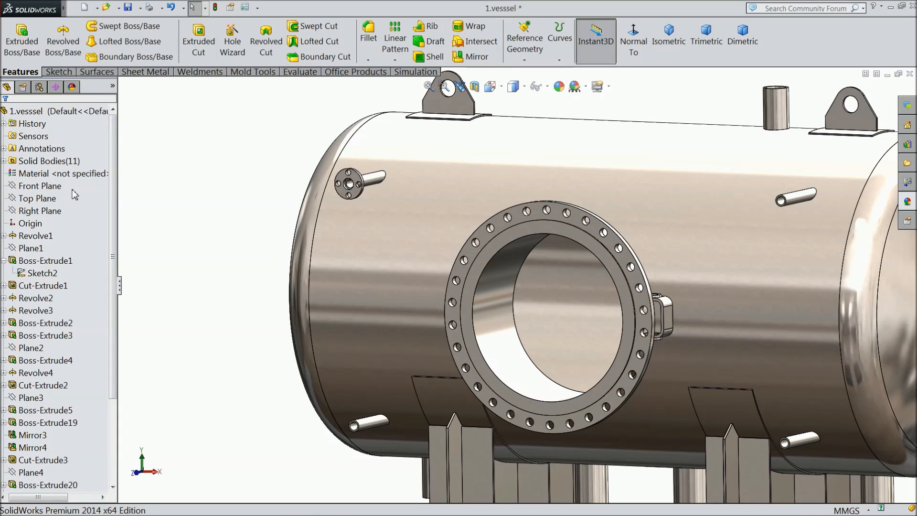
left_click(37, 198)
left_click(471, 56)
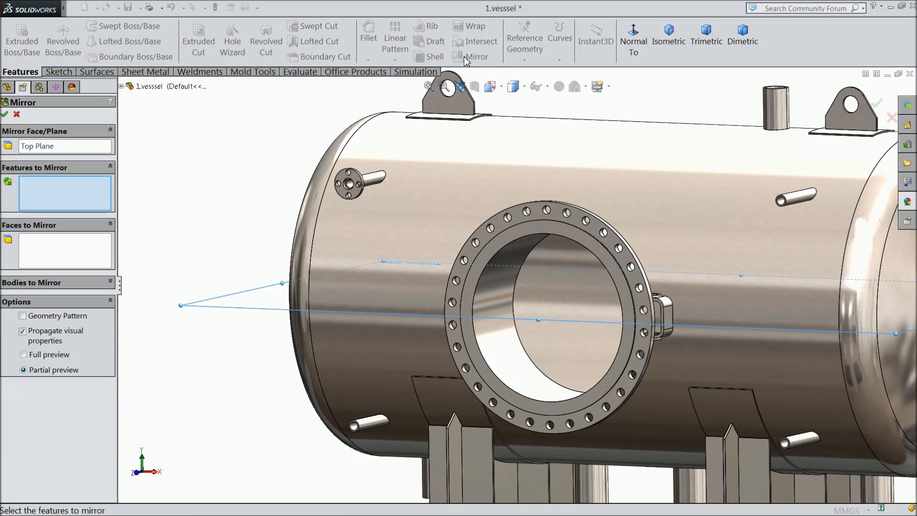
left_click(43, 284)
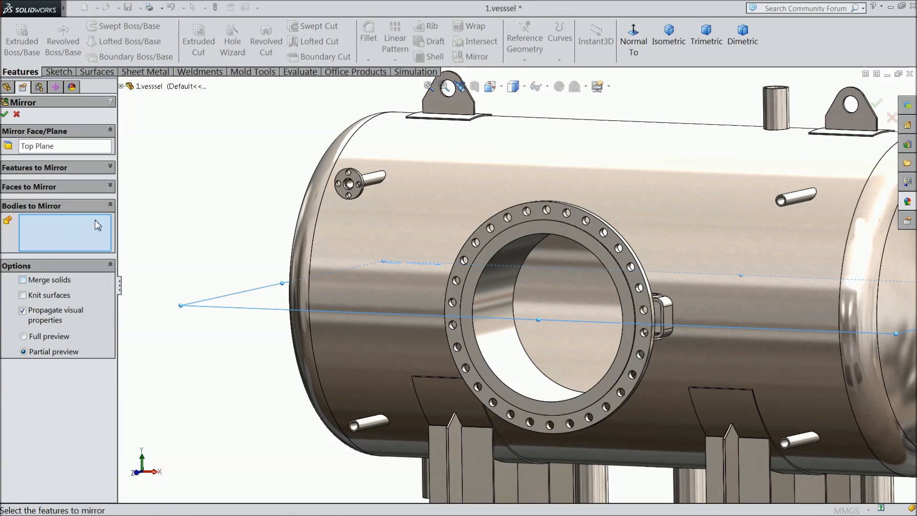
left_click(342, 193)
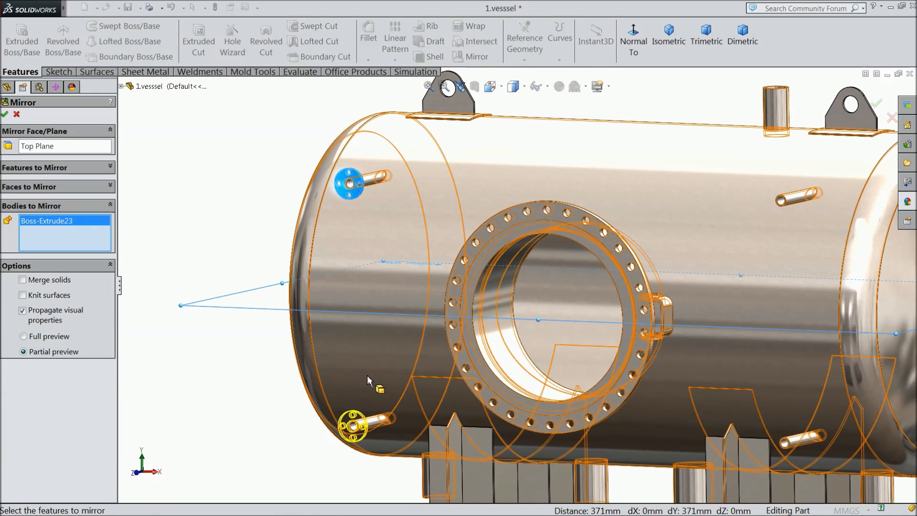
scroll(377, 392, "down", 4)
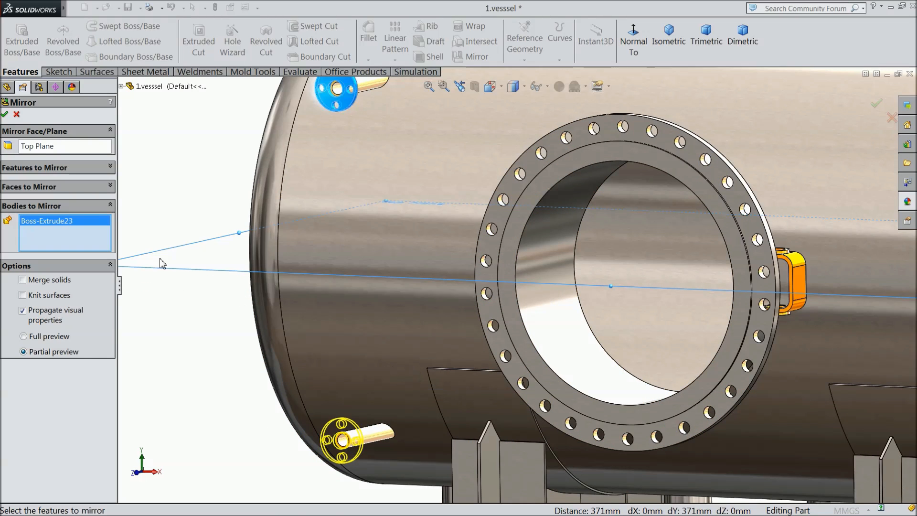
left_click(5, 114)
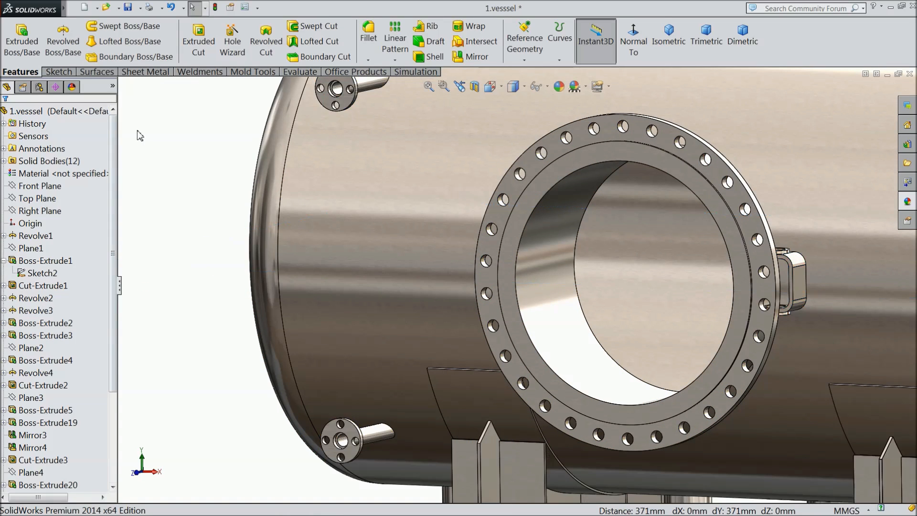
- Mirror the upper and lower small flange bodies about the Right Plane onto the two pipes at the vessel's other end
scroll(258, 267, "up", 5)
middle_click_drag(254, 268, 234, 276)
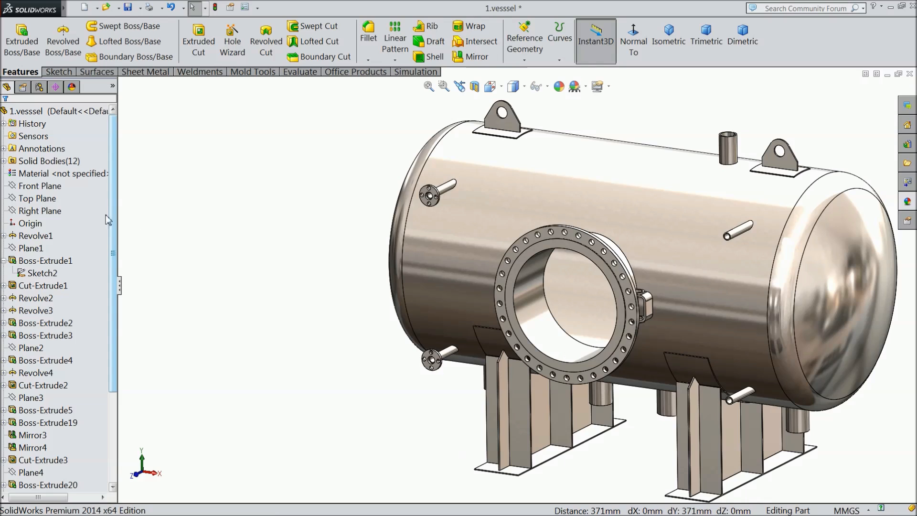
left_click(44, 211)
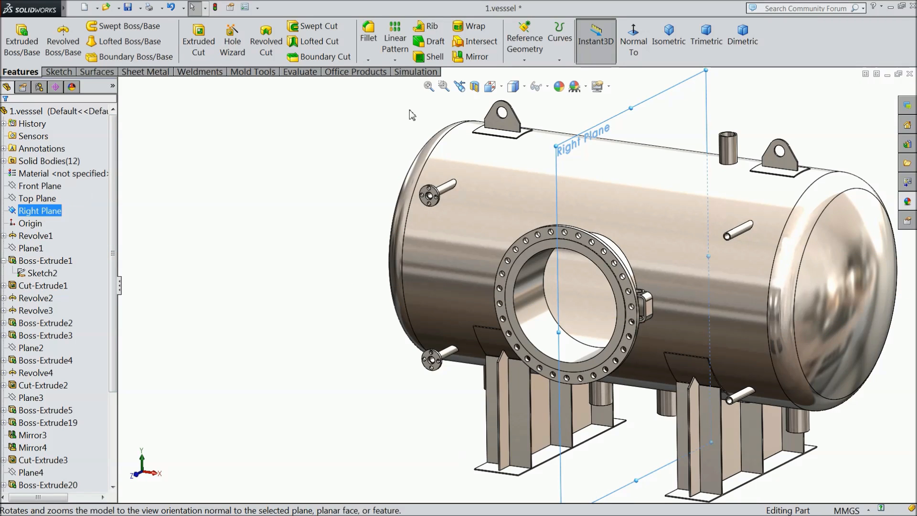
left_click(475, 57)
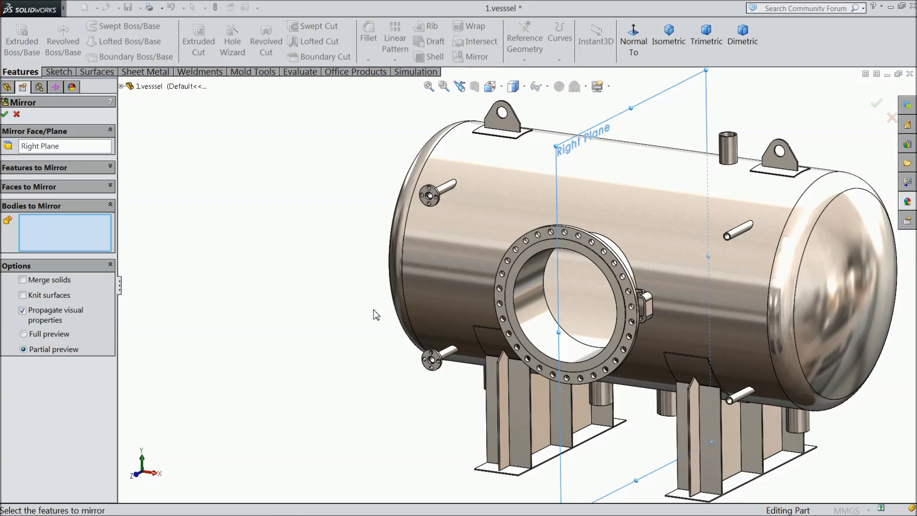
left_click(436, 372)
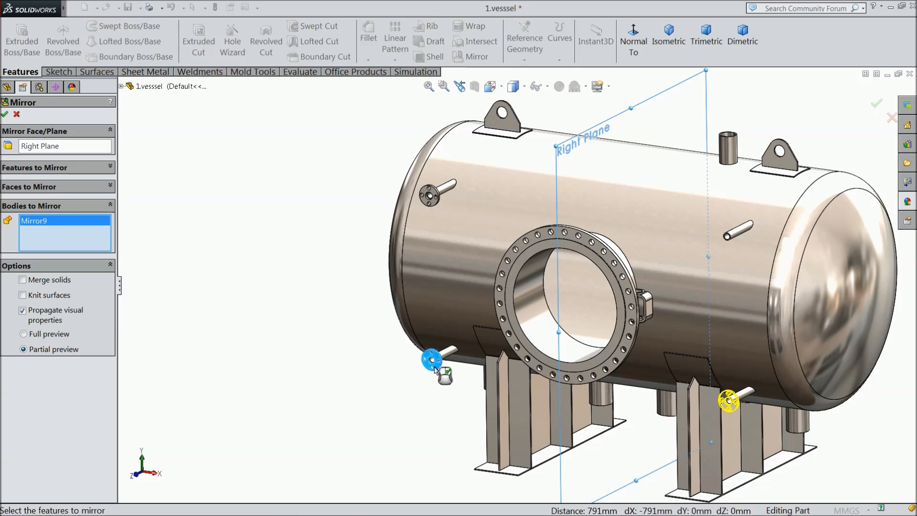
left_click(435, 205)
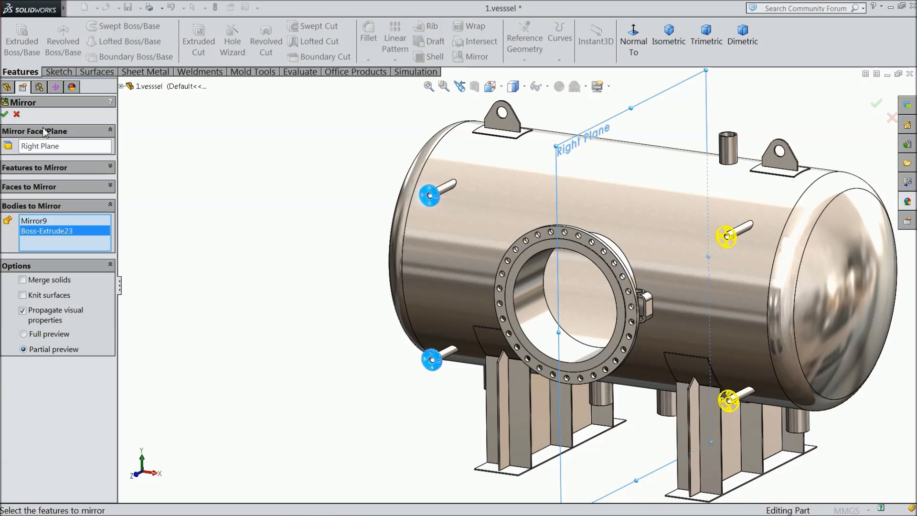
left_click(5, 115)
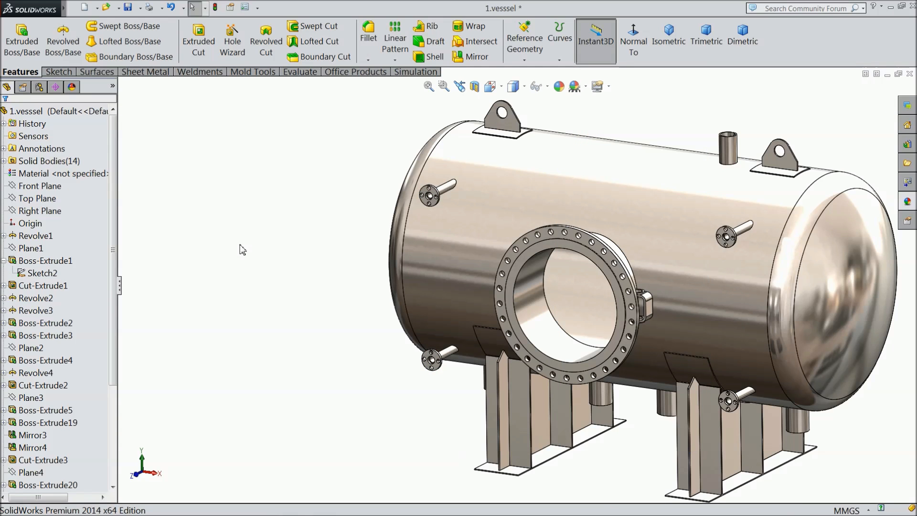
- Open a new sketch on the annular end face of the top pipe and view it face-on
middle_click_drag(247, 222, 238, 258)
scroll(240, 265, "up", 3)
scroll(712, 323, "down", 4)
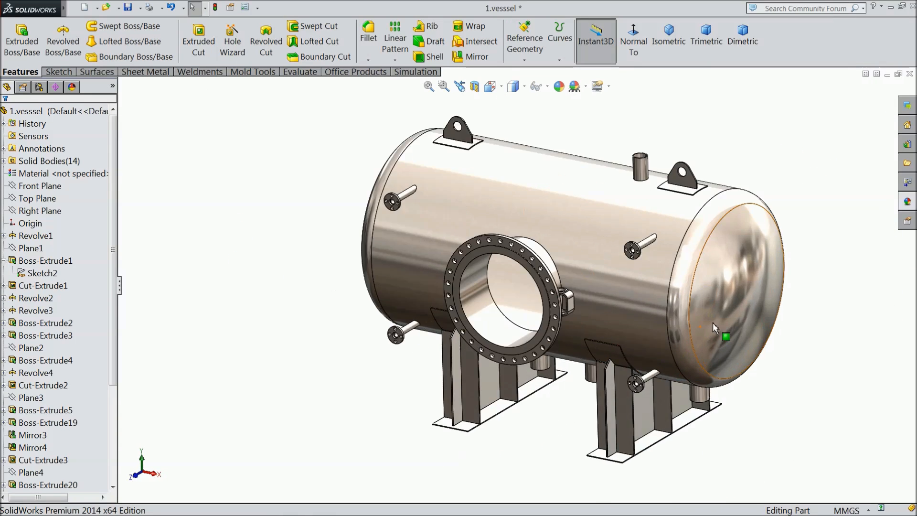
mouse_move(508, 258)
middle_mouse_down()
mouse_move(500, 248)
mouse_move(498, 257)
middle_mouse_up()
scroll(494, 277, "up", 3)
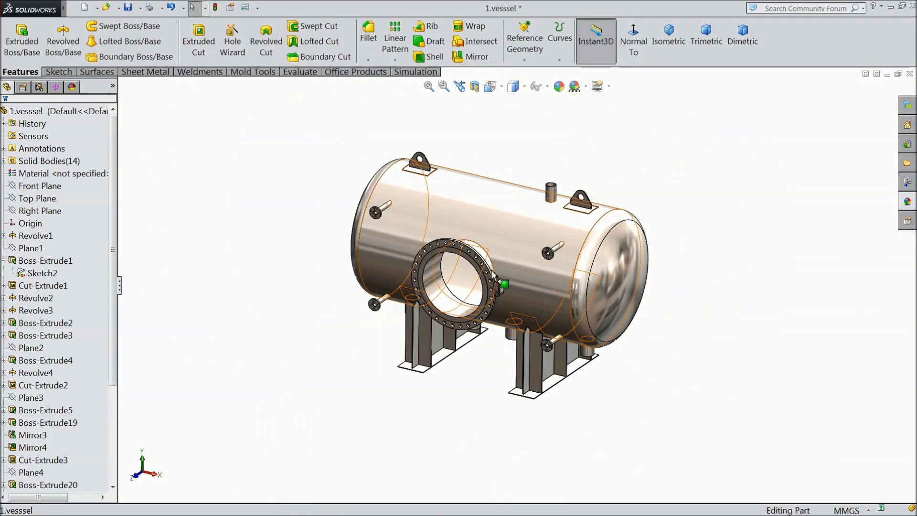
middle_click_drag(514, 139, 528, 209)
scroll(547, 242, "down", 6)
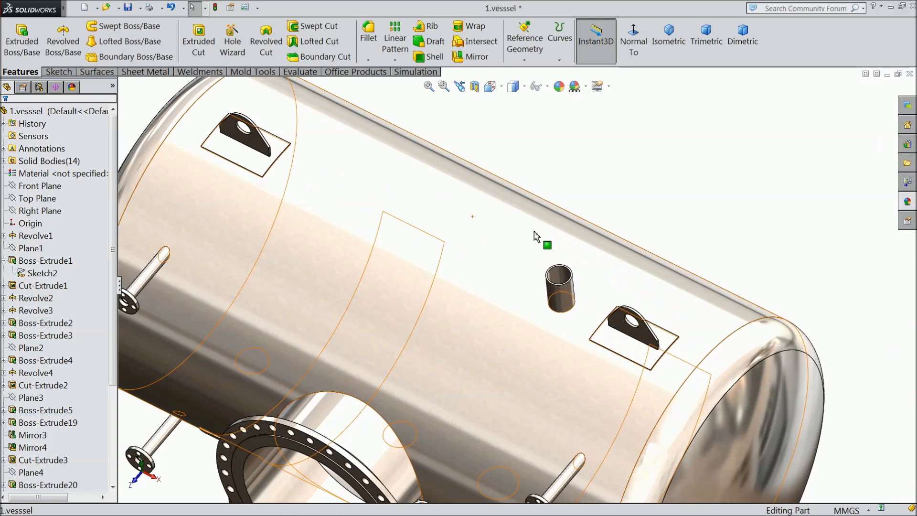
middle_click_drag(529, 258, 525, 276)
scroll(631, 382, "down", 6)
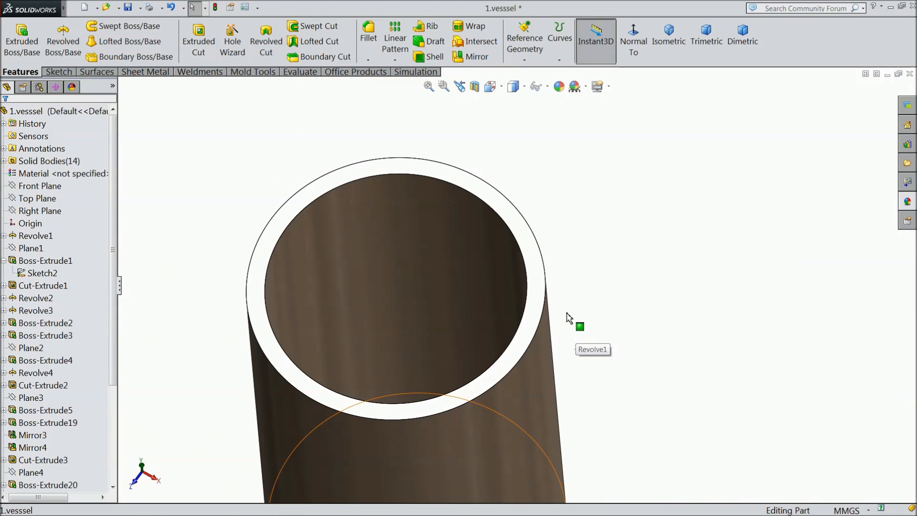
left_click(536, 268)
left_click(573, 248)
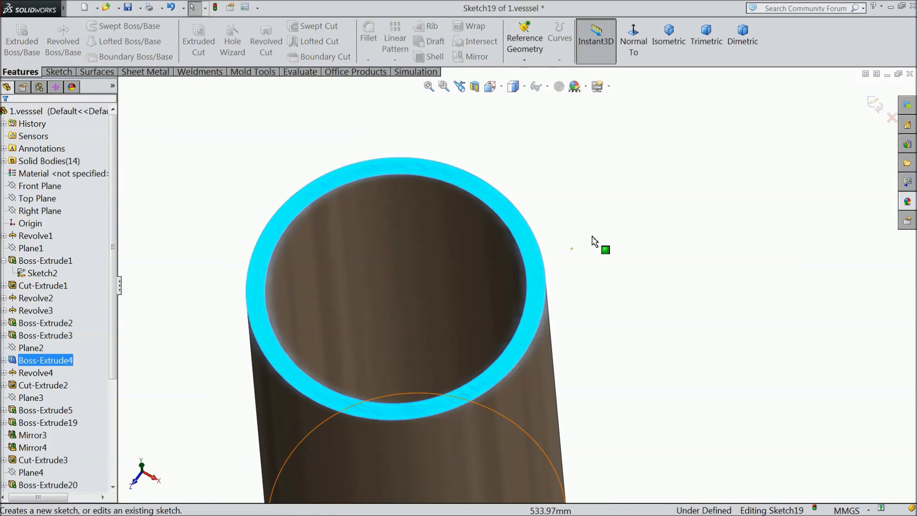
left_click(630, 45)
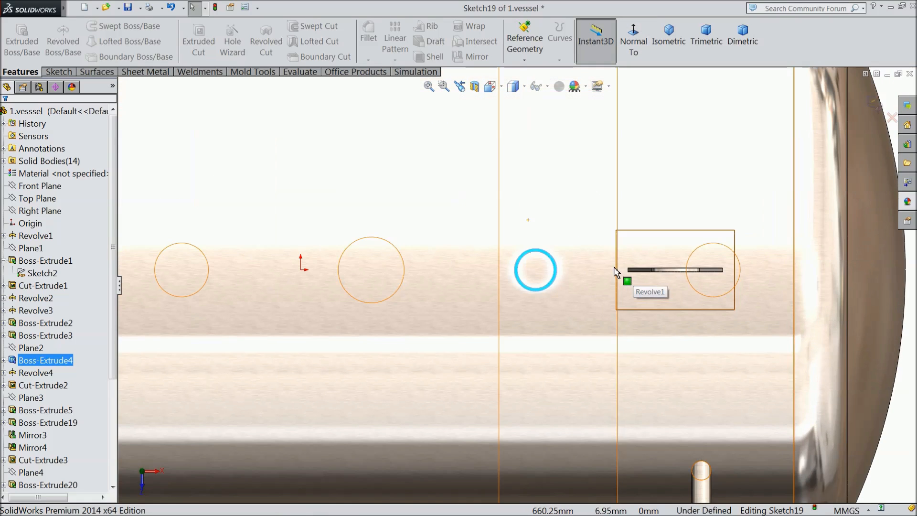
- Sketch the flange's outer circle centred on the pipe axis and set its diameter to 220 mm
left_click(60, 72)
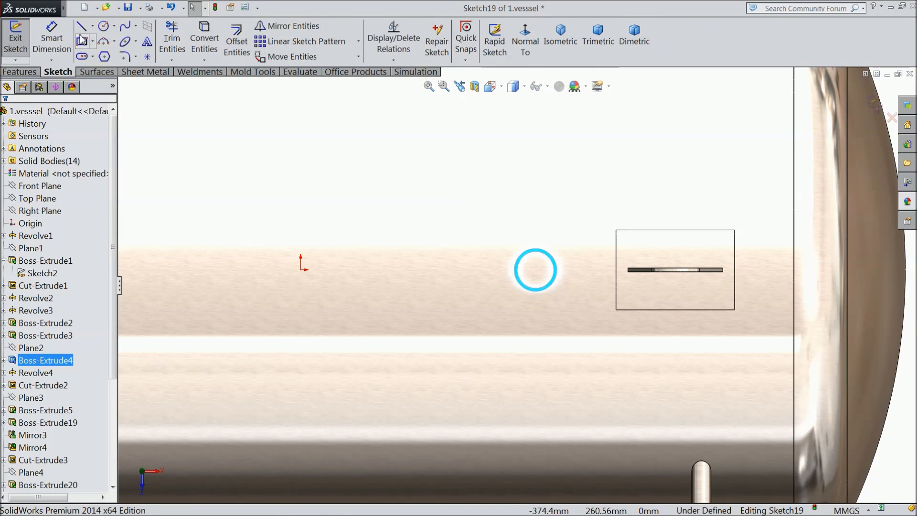
left_click(104, 28)
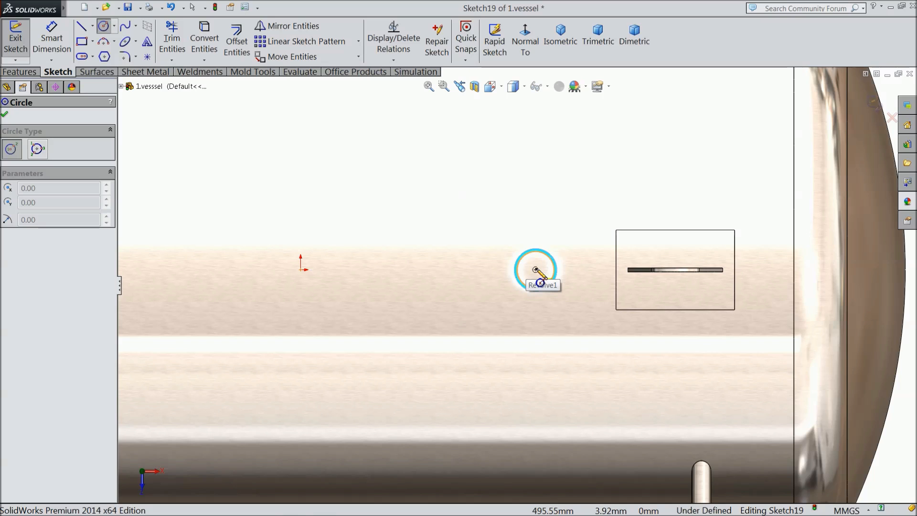
left_click(536, 270)
left_click(501, 231)
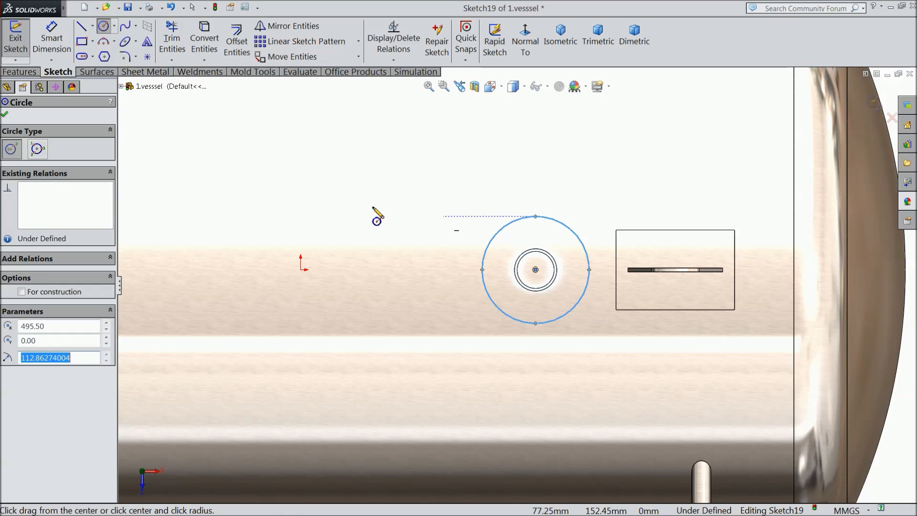
left_click(42, 41)
scroll(488, 282, "down", 1)
left_click(485, 282)
left_click(437, 271)
type("2")
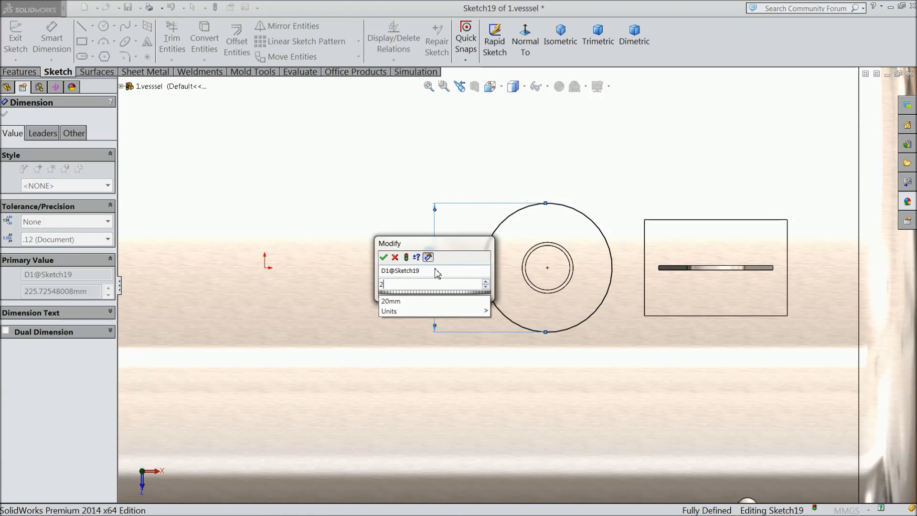
type("20")
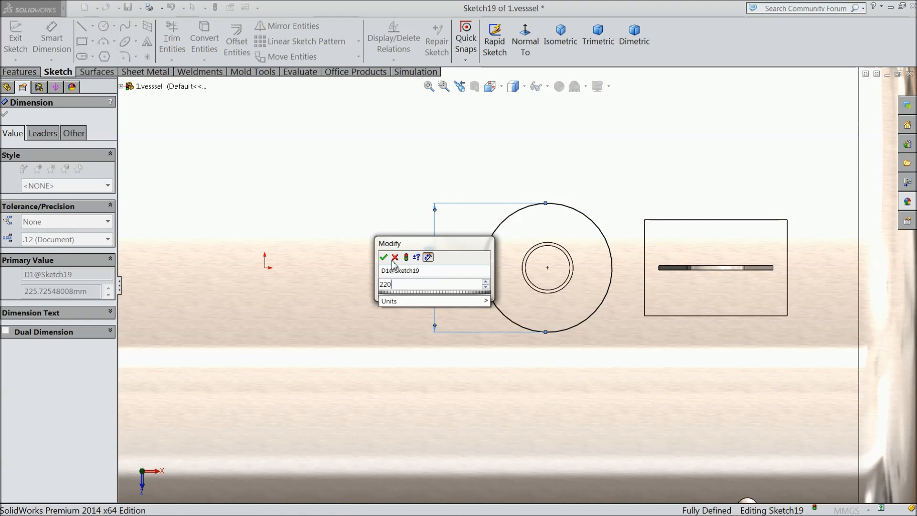
key("Return")
scroll(578, 282, "down", 2)
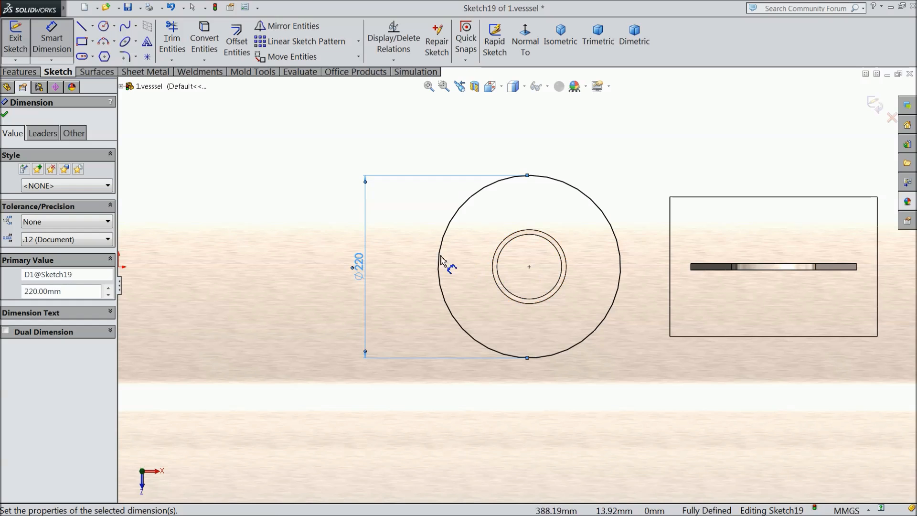
- Sketch a bolt circle concentric with the flange outline and set its diameter to 175 mm
left_click(104, 27)
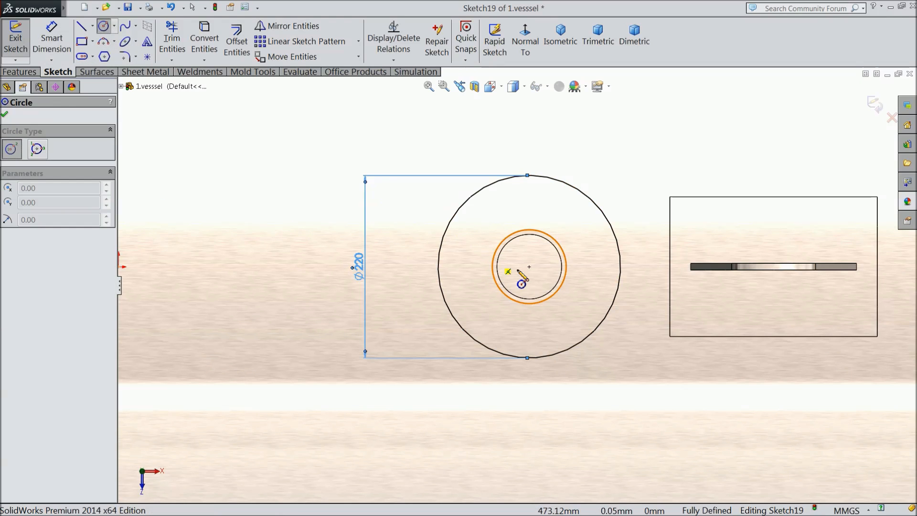
left_click(529, 266)
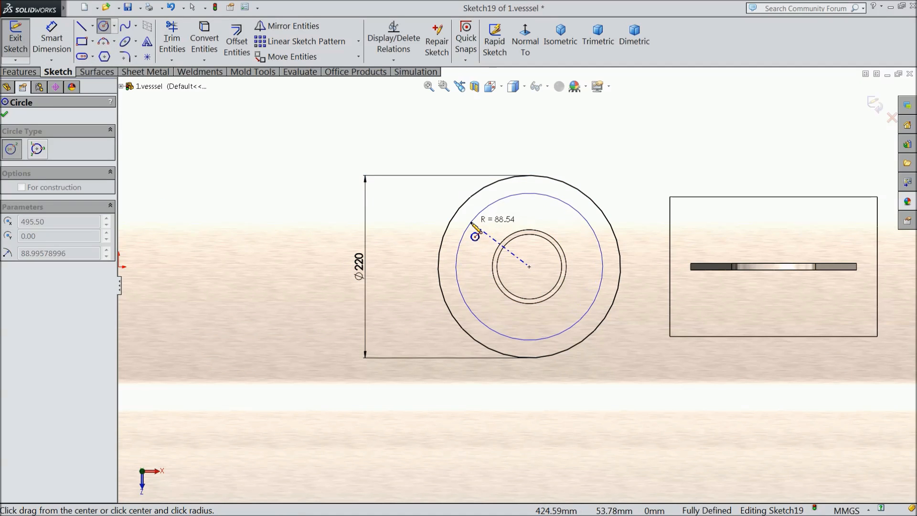
left_click(468, 227)
left_click(52, 38)
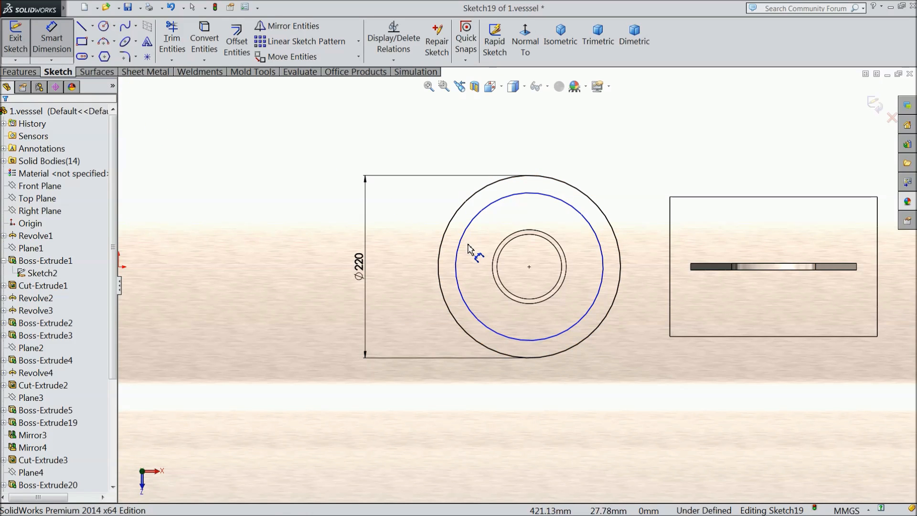
left_click(478, 215)
left_click(406, 267)
type("17")
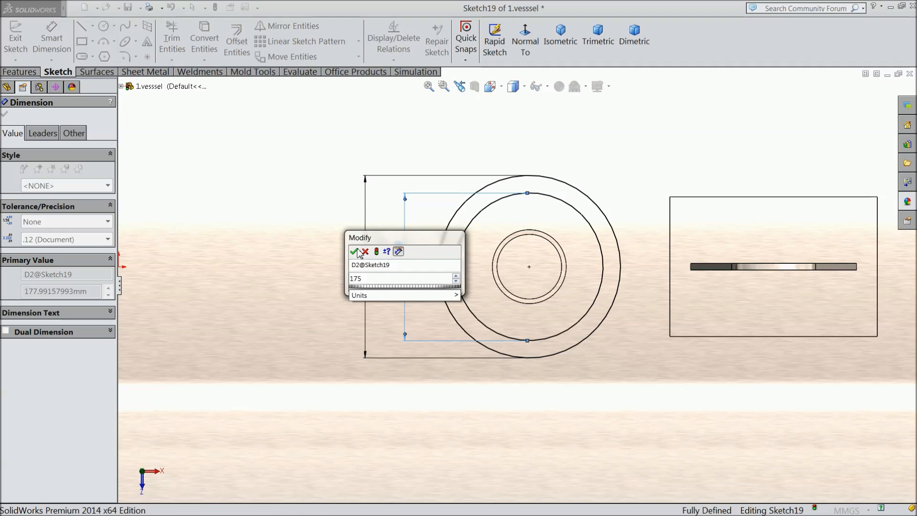
type("5")
left_click(355, 252)
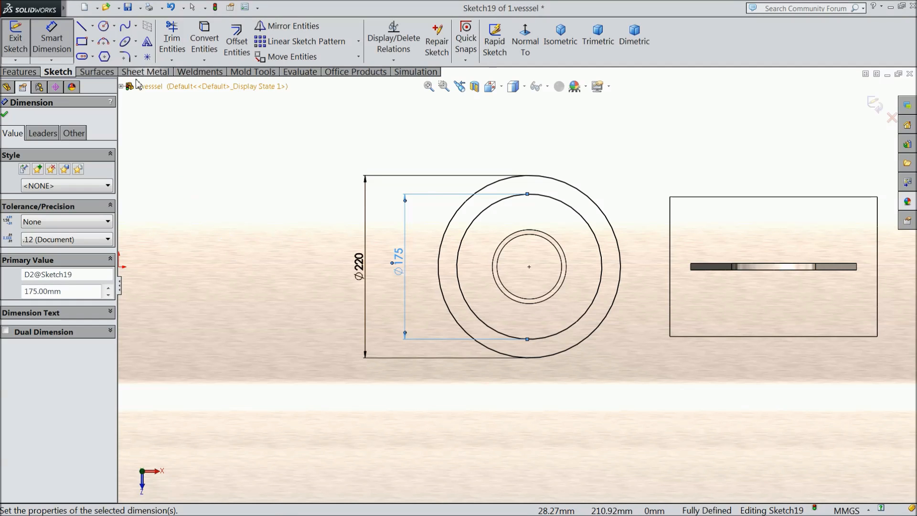
- Sketch a bolt hole centred on the upper quadrant of the 175 mm circle and set its diameter to 25 mm
left_click(105, 28)
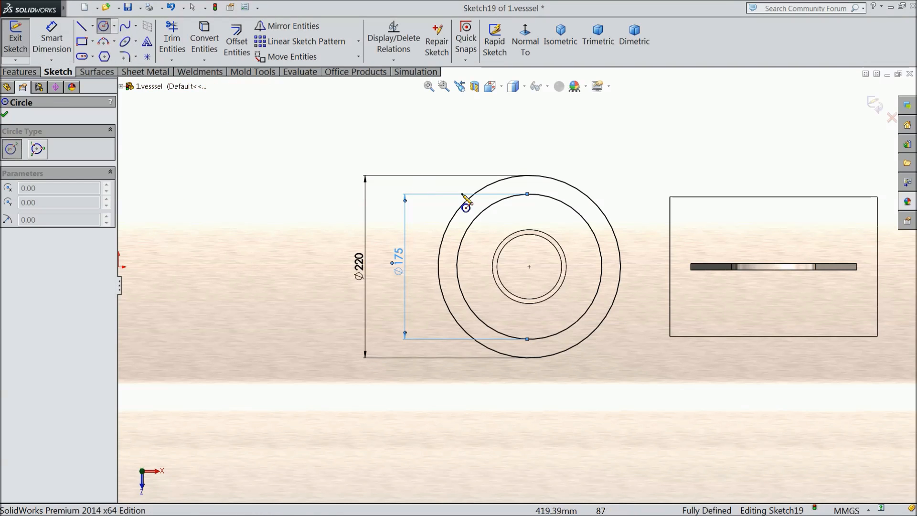
left_click(529, 194)
key("d")
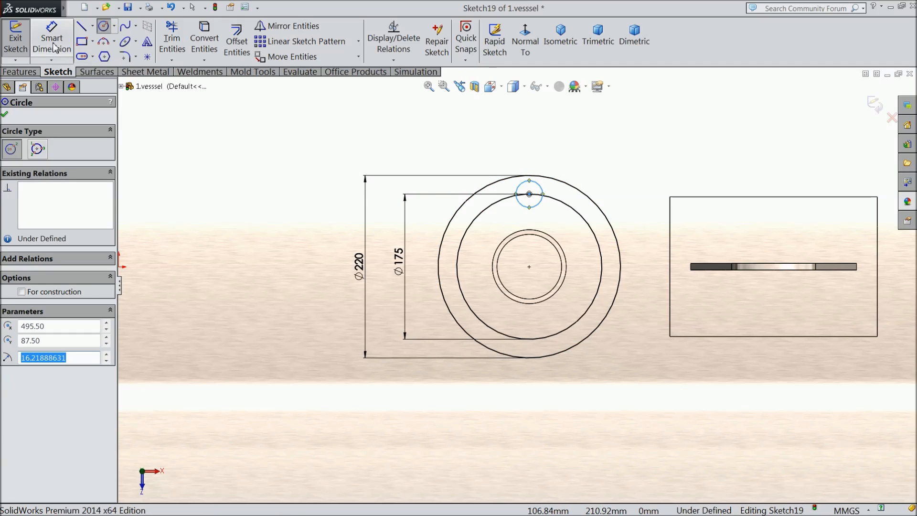
left_click(540, 193)
left_click(573, 154)
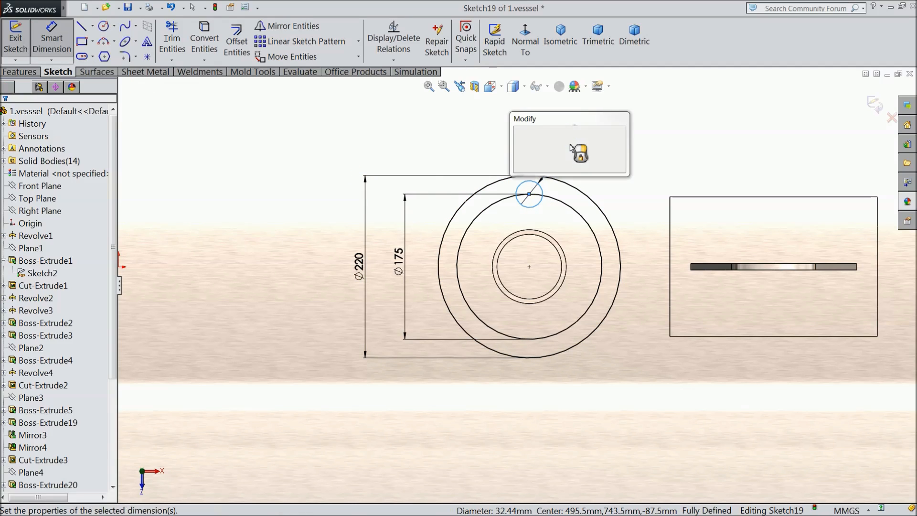
type("30")
left_click(519, 132)
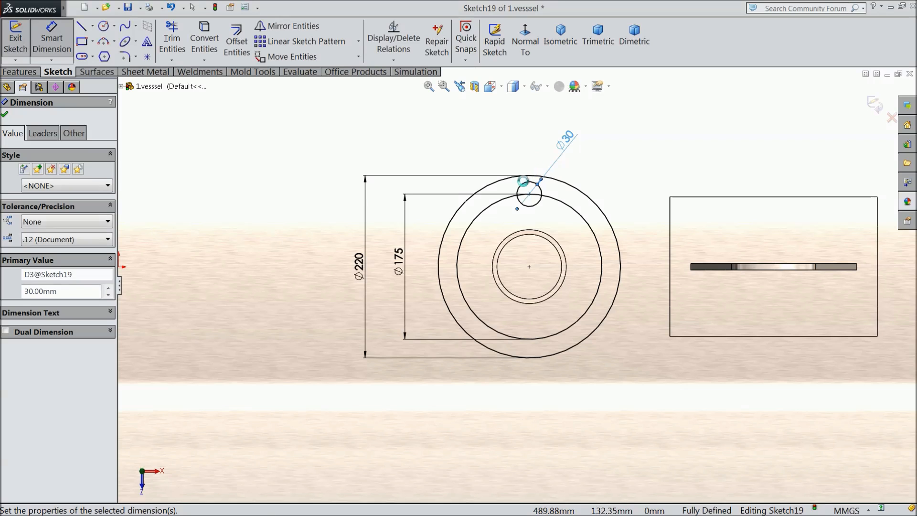
double_click(569, 144)
type("25")
left_click(518, 125)
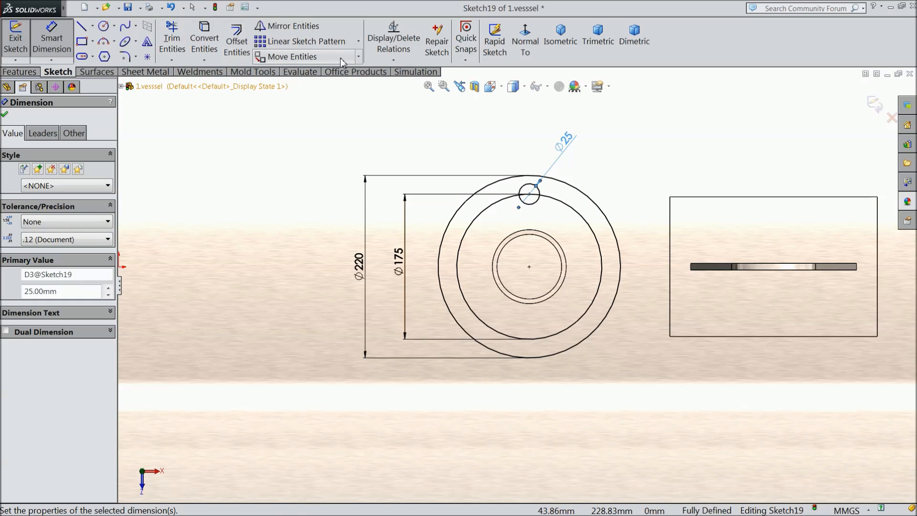
- Circular-pattern the bolt hole about the flange centre with 4 equally spaced instances over 360 degrees
left_click(359, 41)
left_click(306, 72)
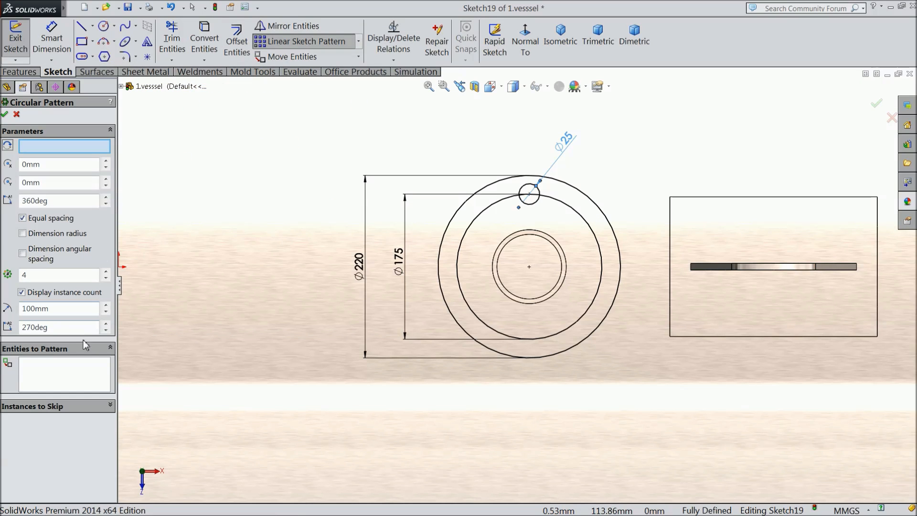
left_click(64, 374)
left_click(538, 204)
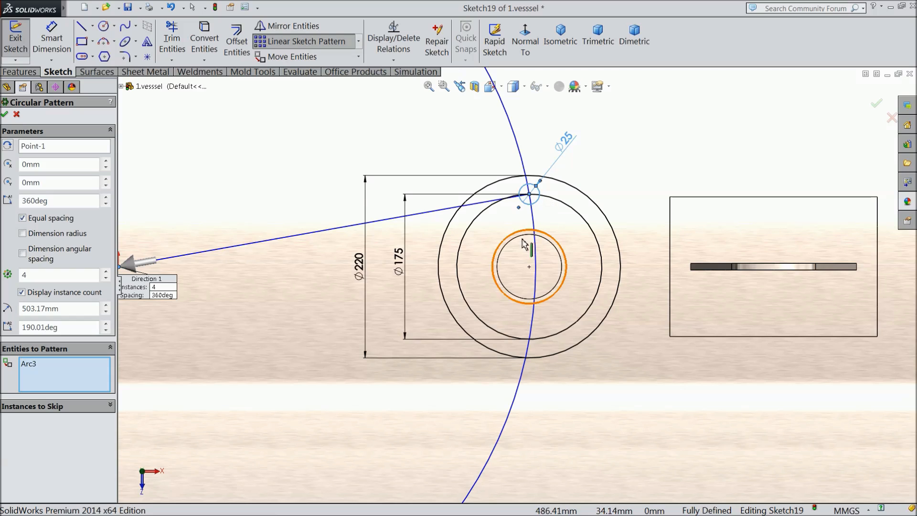
left_click(38, 146)
right_click(29, 145)
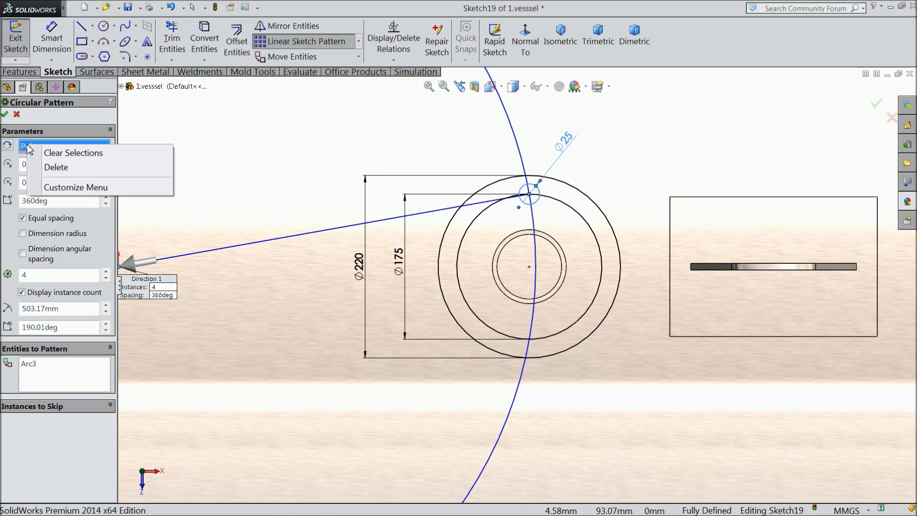
left_click(57, 168)
left_click(529, 267)
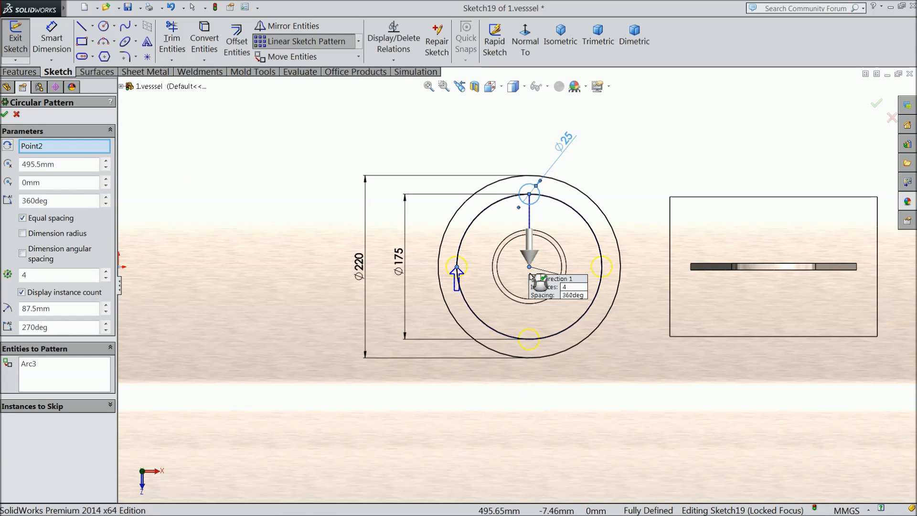
left_click(4, 115)
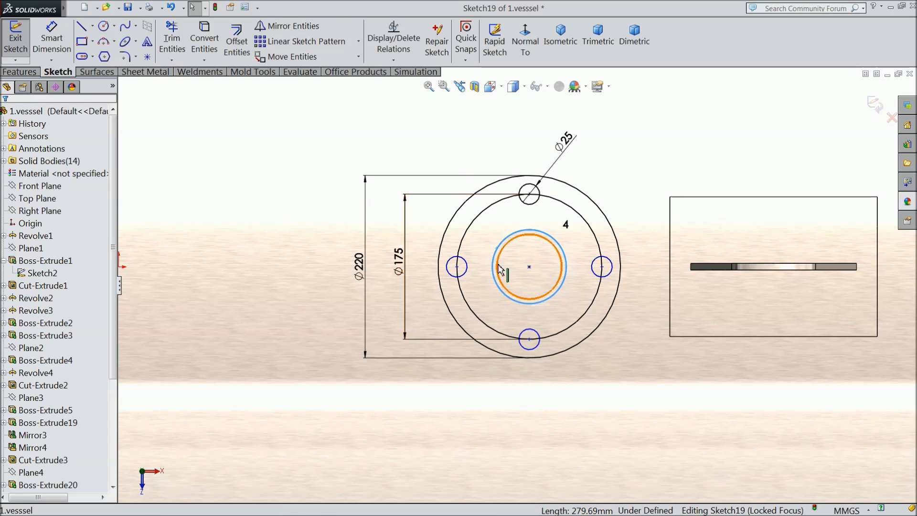
- Convert the pipe's outer edge into a sketch circle and make the 175 mm bolt circle construction geometry
left_click(214, 42)
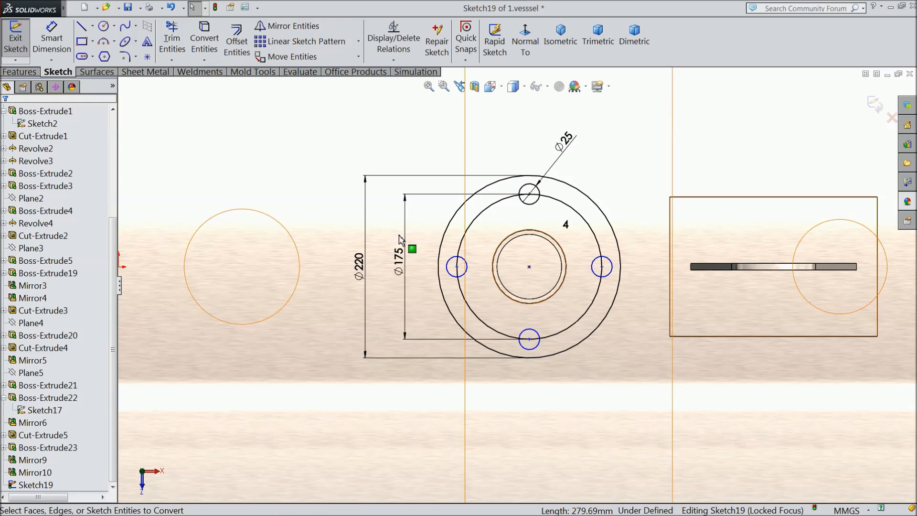
left_click(476, 229)
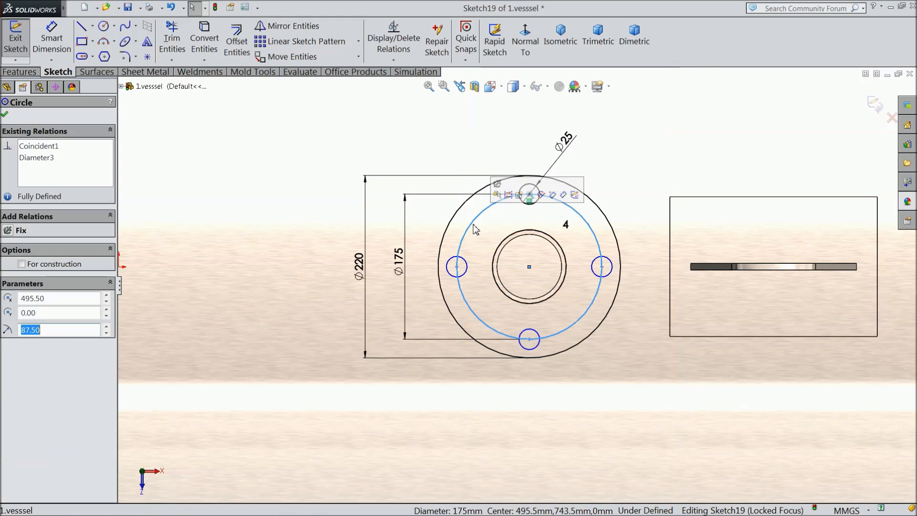
left_click(519, 195)
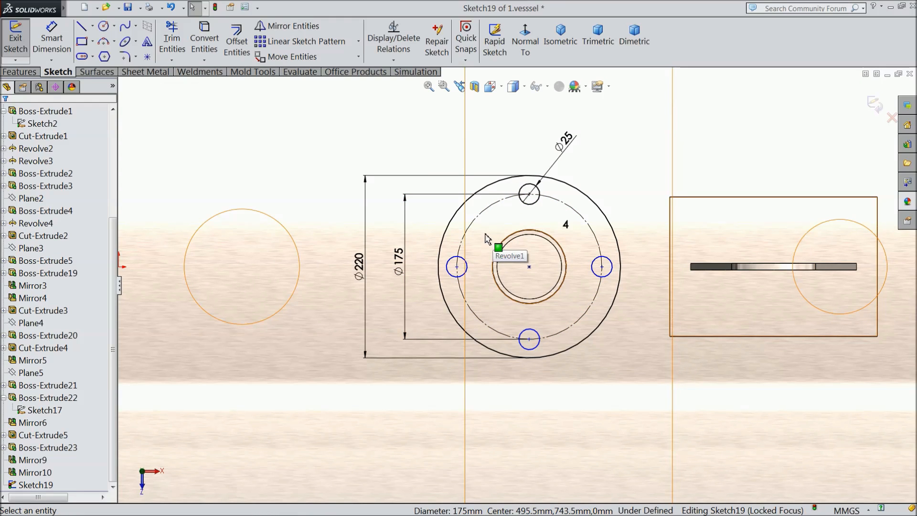
- Extrude the top pipe's flange sketch as a 15 mm blind boss with Merge result on
left_click(19, 71)
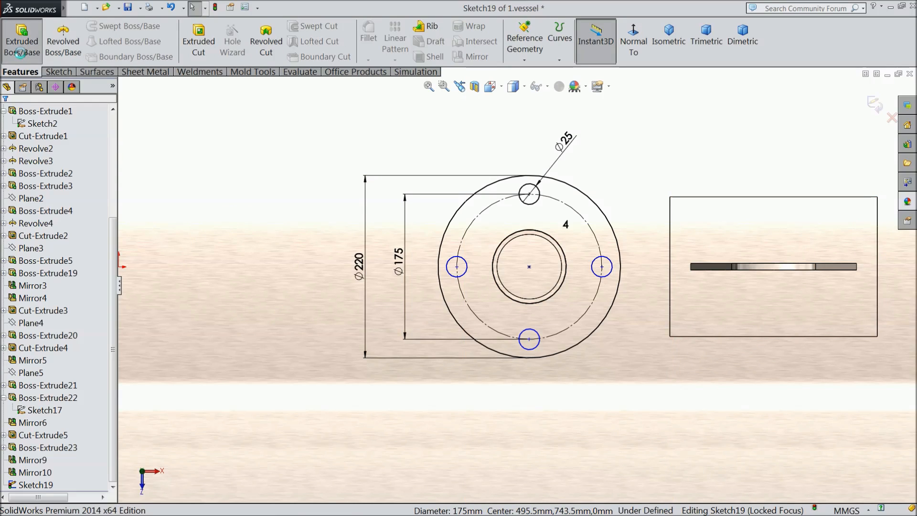
left_click(22, 40)
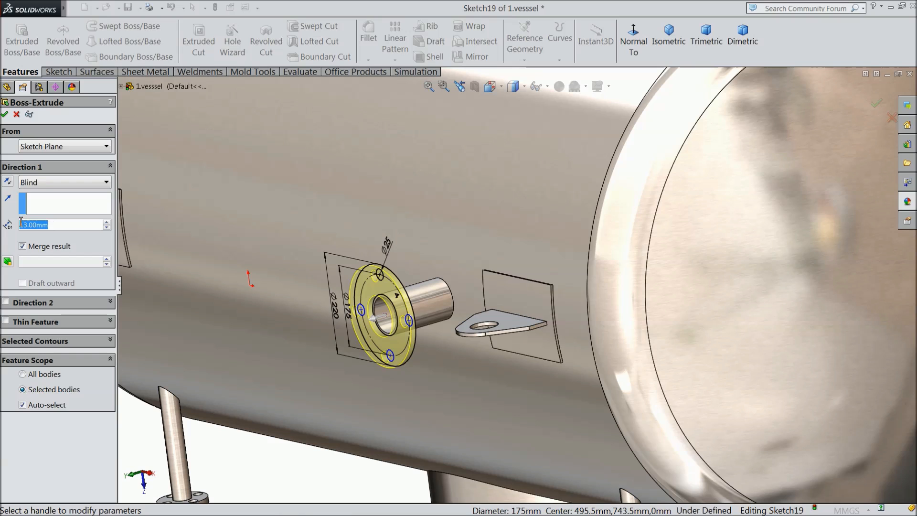
type("15")
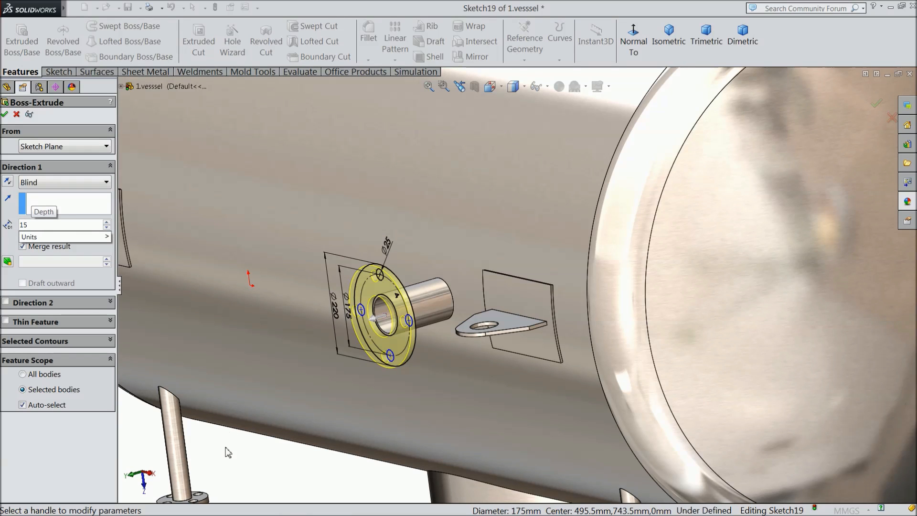
key("Return")
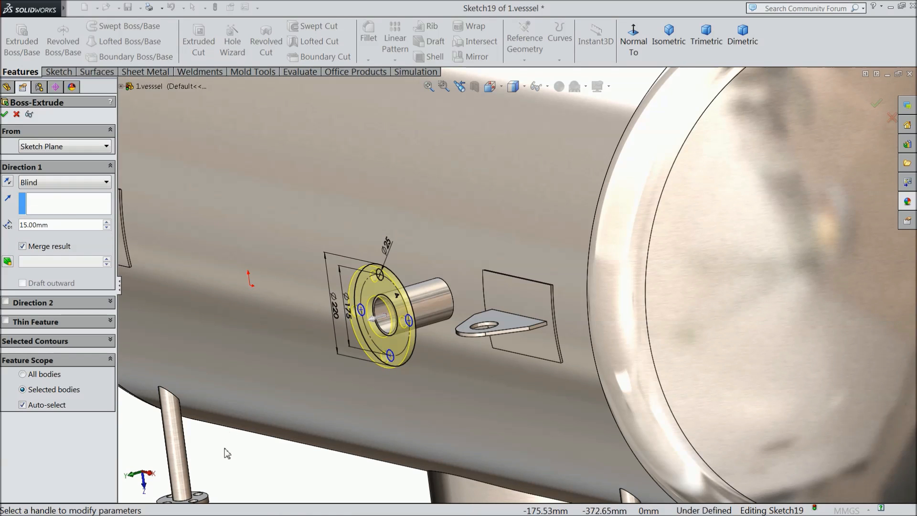
left_click(6, 115)
scroll(387, 276, "up", 5)
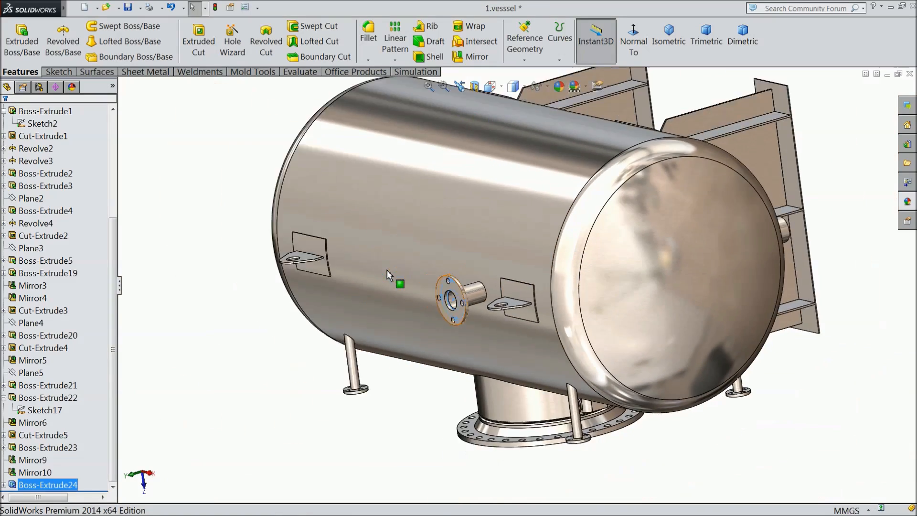
- Start a sketch on the annular end face of the side pipe nearest the vessel's left dished end, viewed face-on
left_click(411, 388)
middle_click_drag(414, 387, 532, 287)
scroll(451, 308, "down", 10)
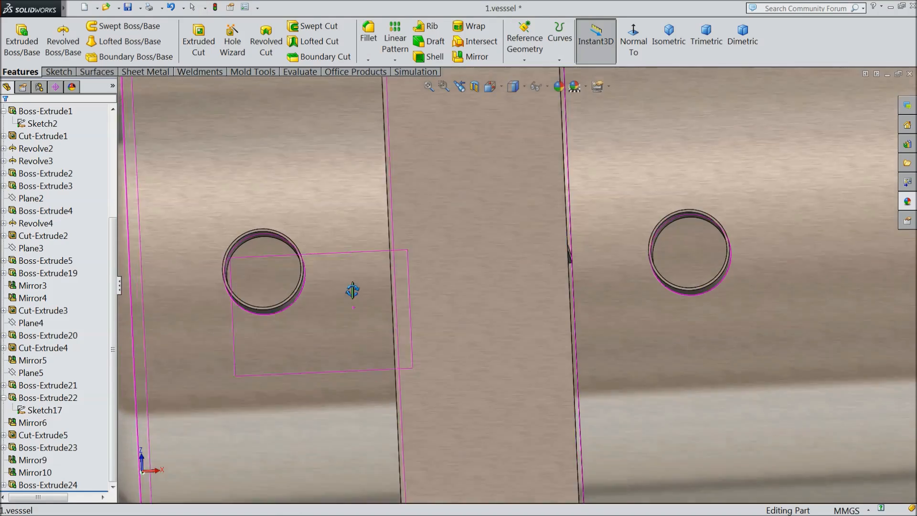
middle_click_drag(353, 291, 356, 299)
scroll(331, 270, "down", 5)
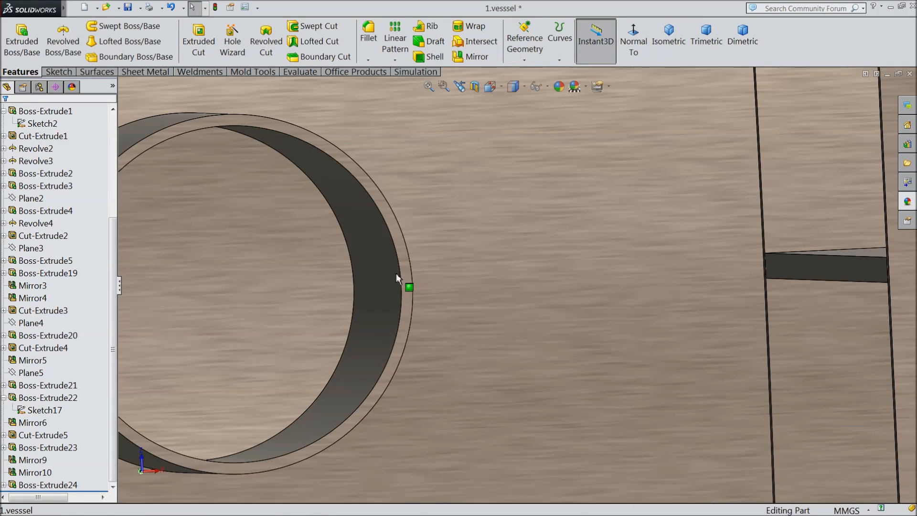
left_click(409, 280)
left_click(442, 237)
left_click(630, 52)
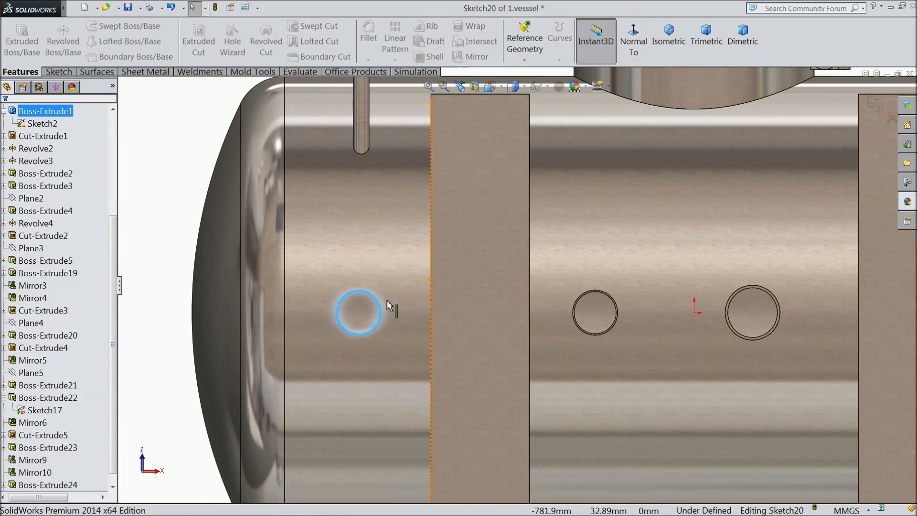
- Sketch a flange circle concentric with the leftmost pipe and set its diameter to 220 mm
left_click(58, 72)
left_click(103, 26)
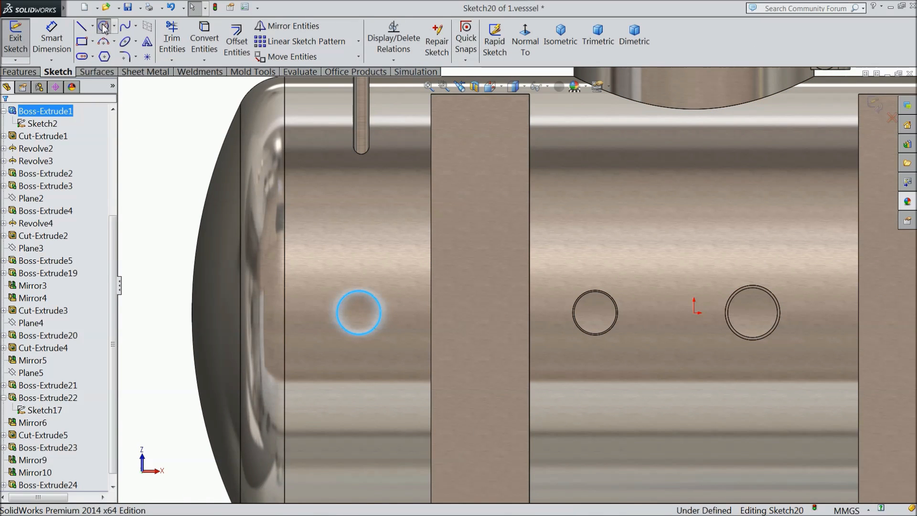
scroll(334, 308, "down", 3)
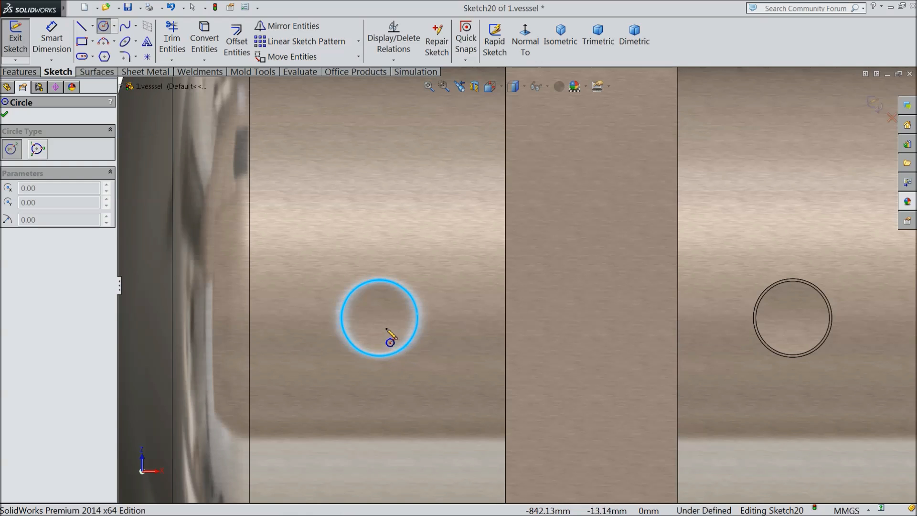
left_click(380, 318)
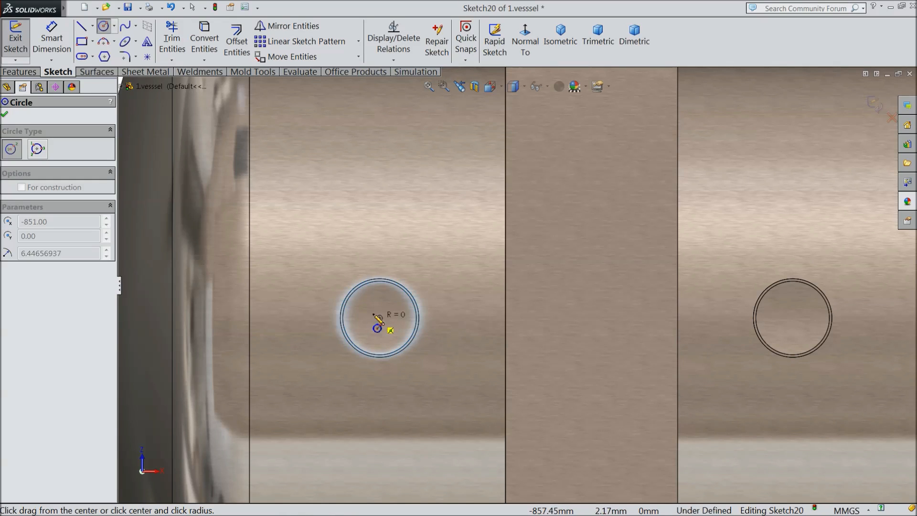
left_click(333, 270)
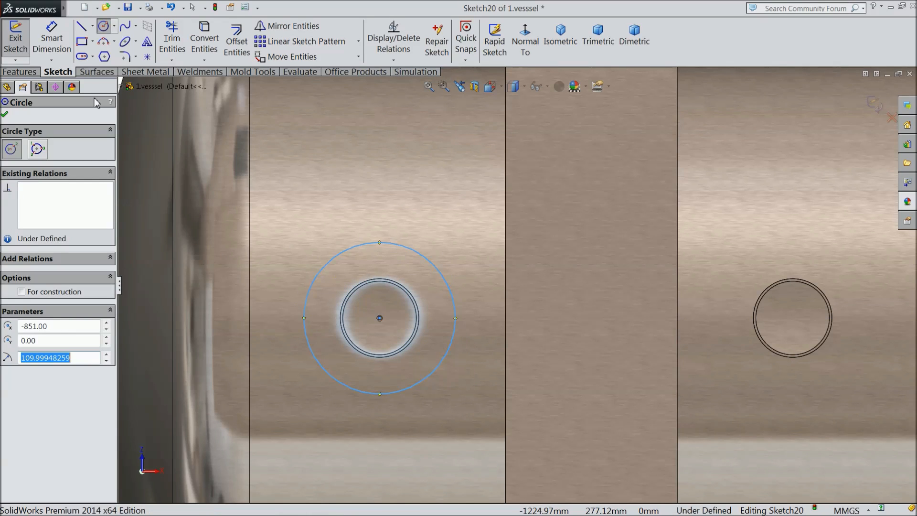
left_click(52, 38)
left_click(306, 301)
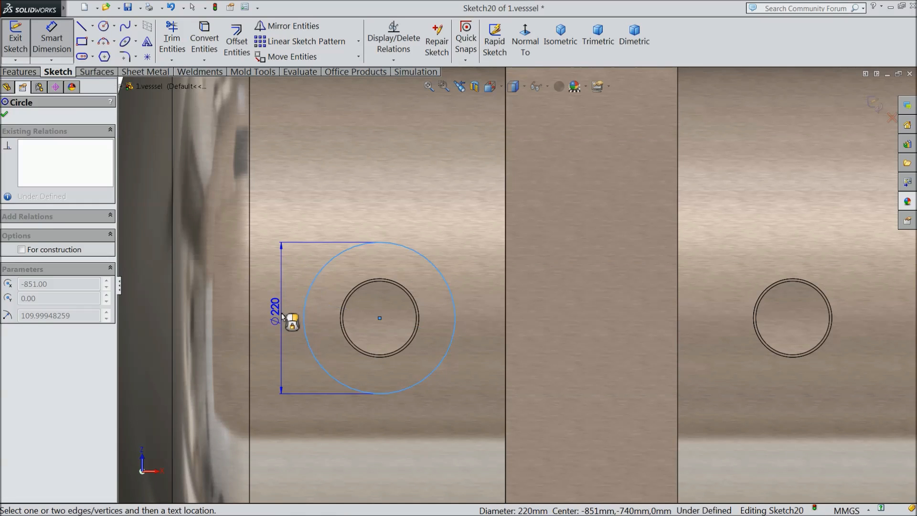
left_click(281, 311)
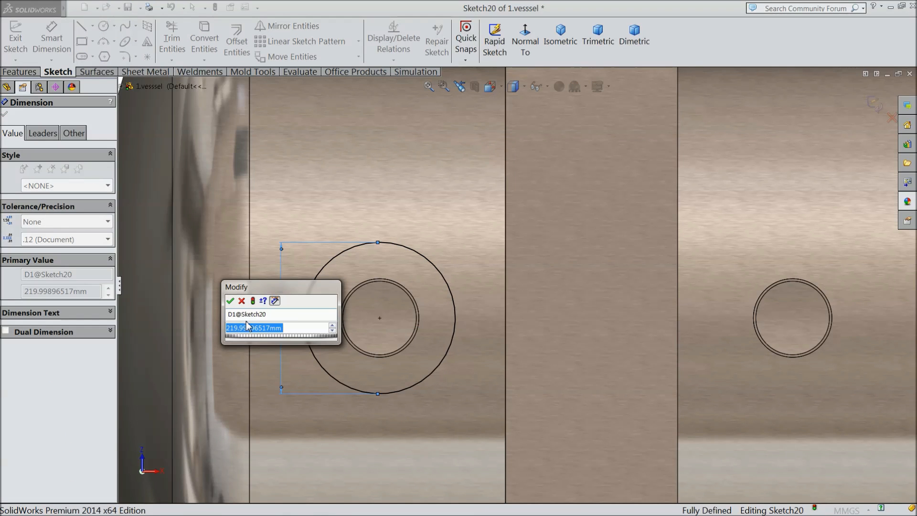
type("220")
key("Return")
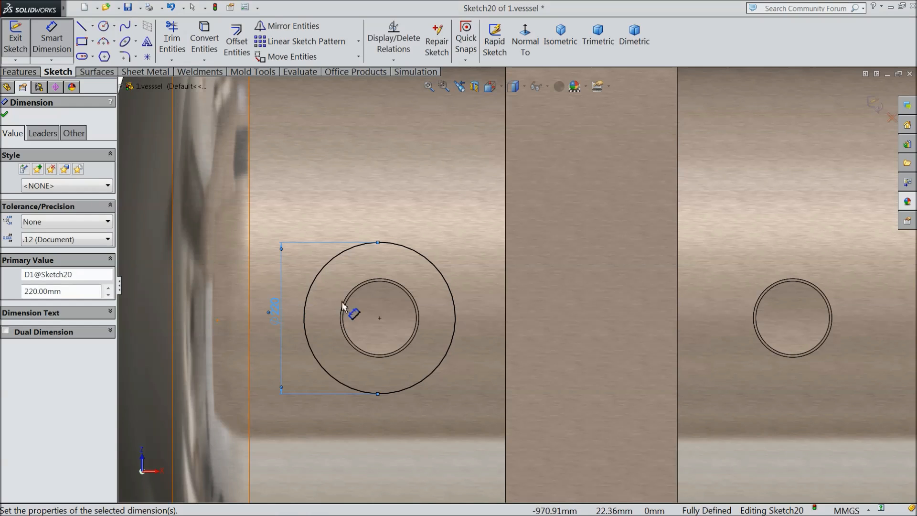
- Sketch a second circle concentric with the pipe inside the flange outline and set its diameter to 170 mm
left_click(104, 27)
left_click_drag(379, 318, 323, 303)
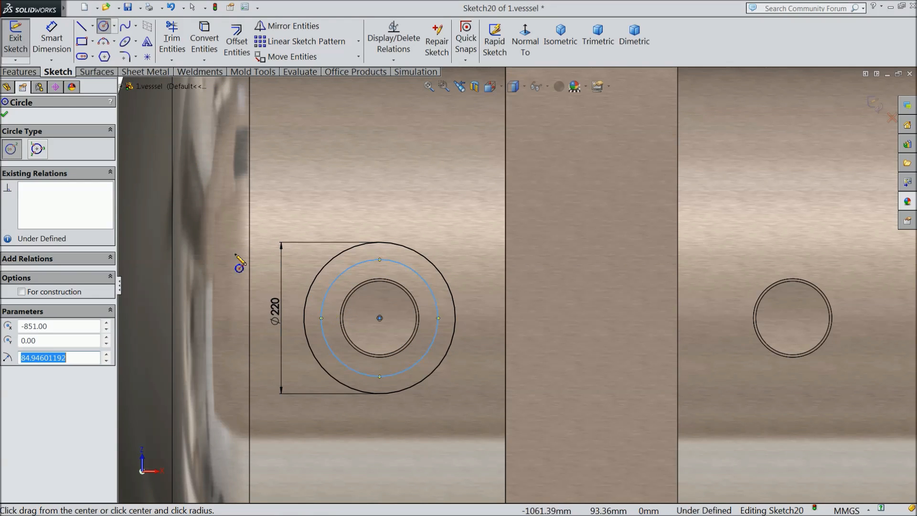
left_click(51, 38)
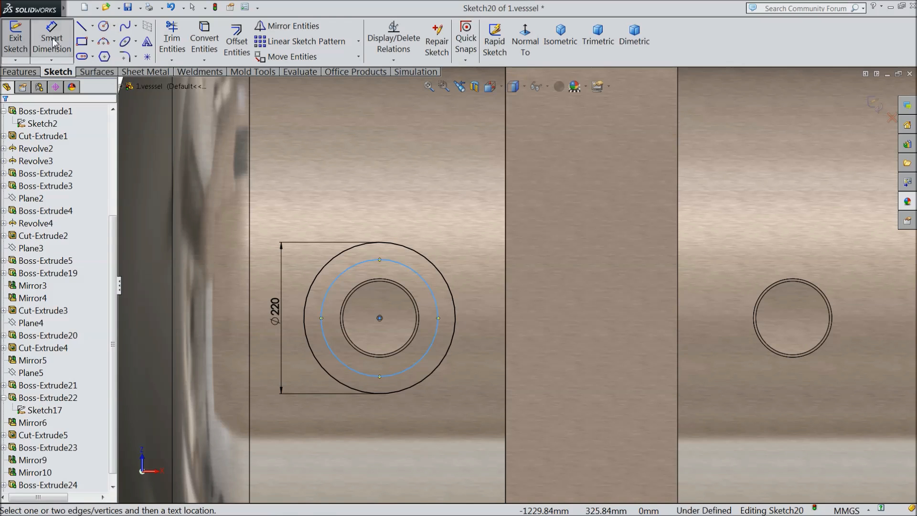
left_click(440, 321)
left_click(482, 330)
type("170")
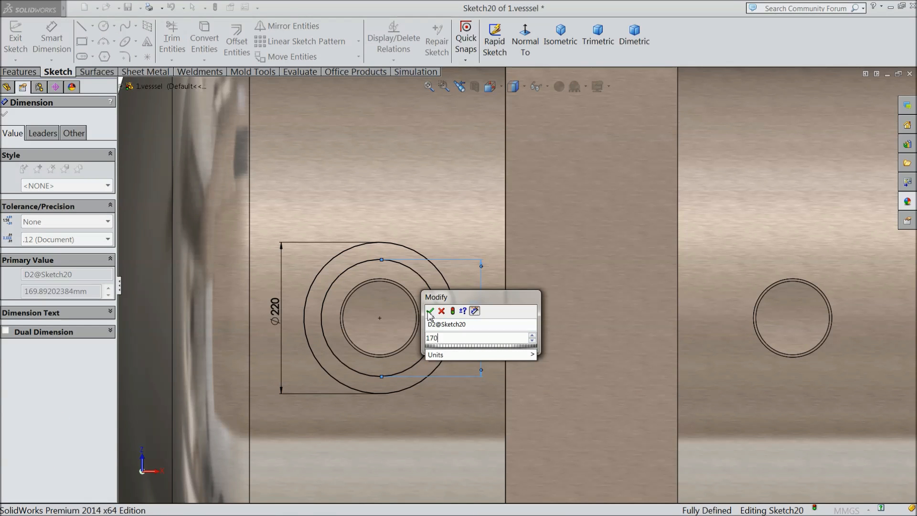
left_click(431, 311)
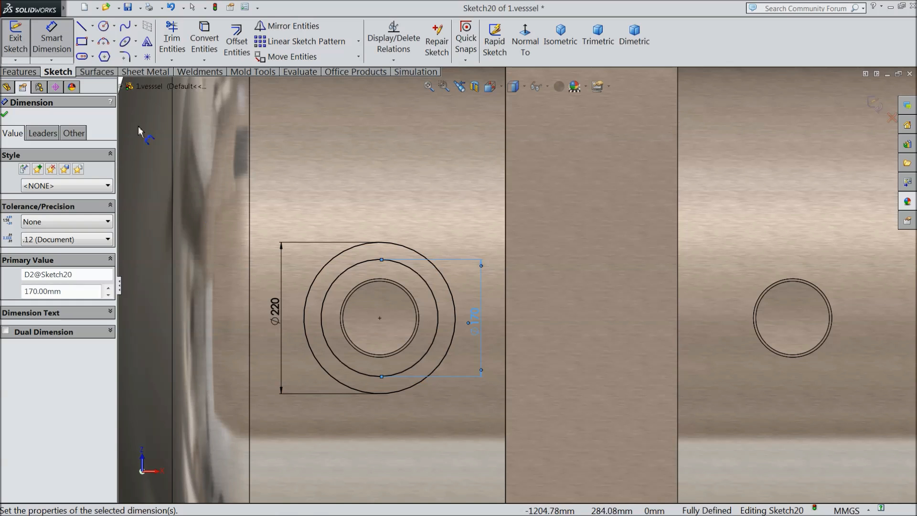
- Sketch a bolt hole centred on the upper quadrant of the 170 mm circle and set its diameter to 25 mm
left_click(104, 27)
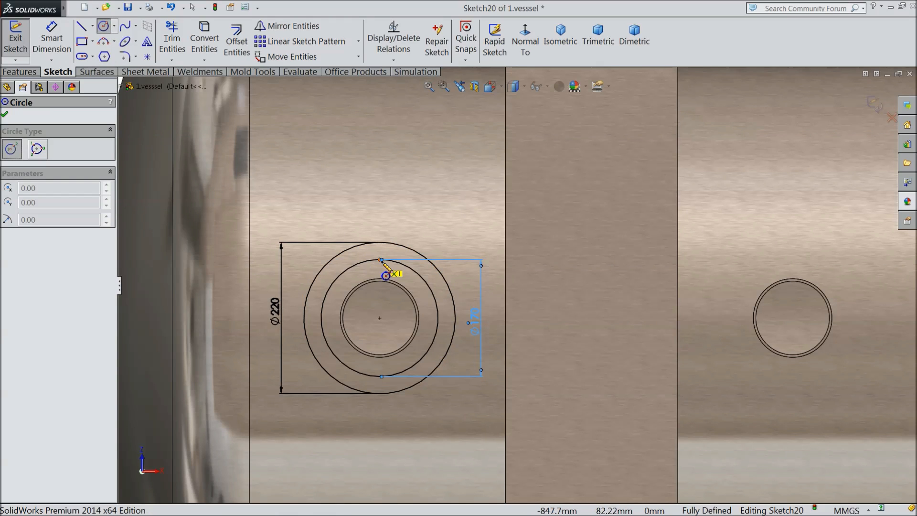
left_click(379, 260)
left_click(388, 264)
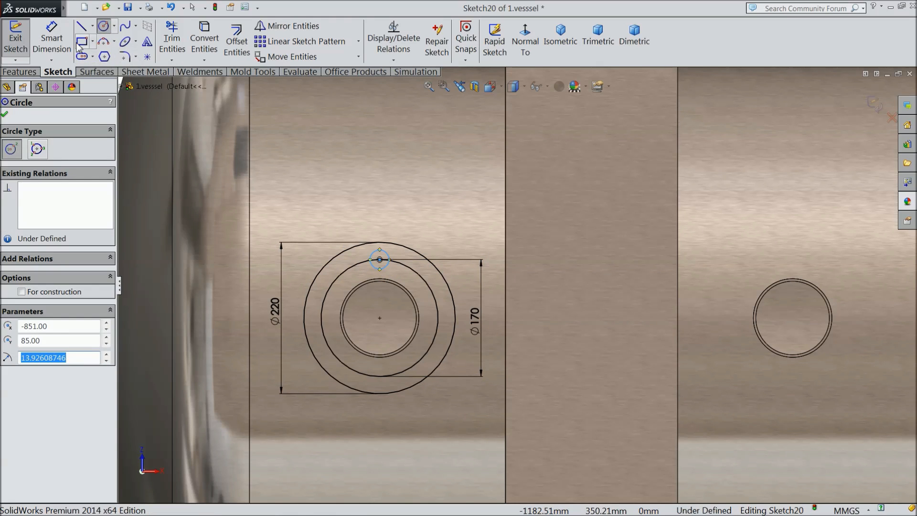
left_click(51, 38)
left_click(378, 252)
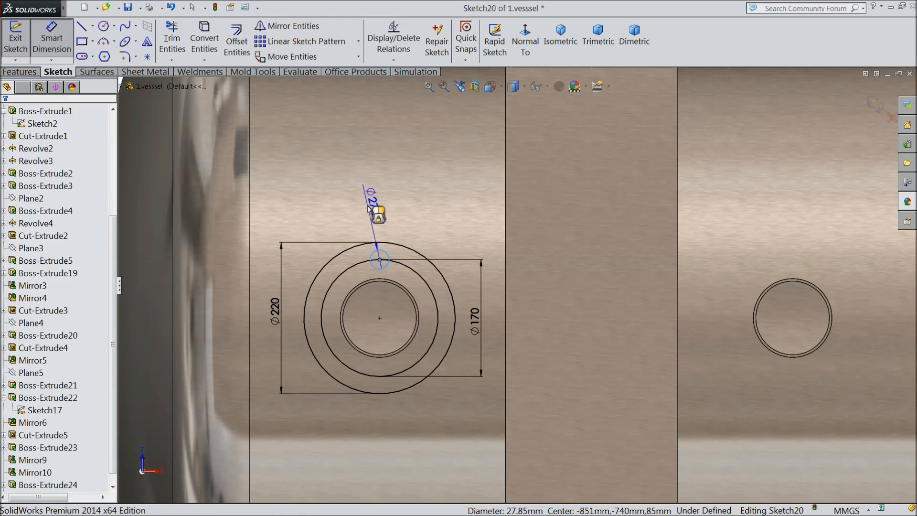
left_click(372, 201)
type("25")
key("Return")
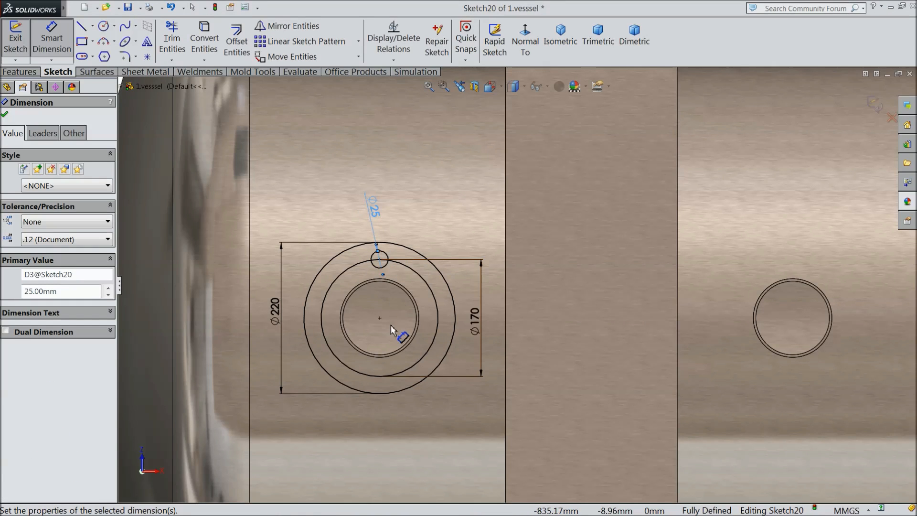
- Make the 170 mm bolt circle construction geometry
scroll(368, 330, "down", 2)
key("Escape")
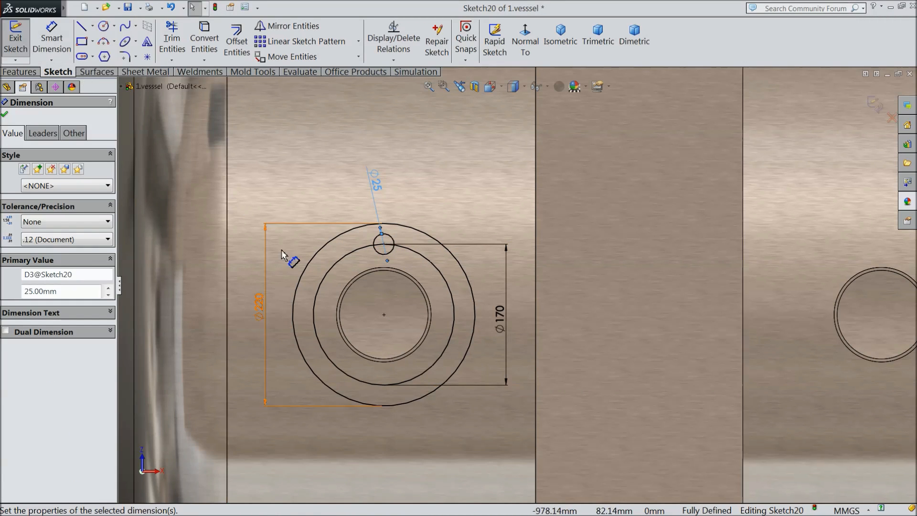
left_click(322, 284)
left_click(360, 253)
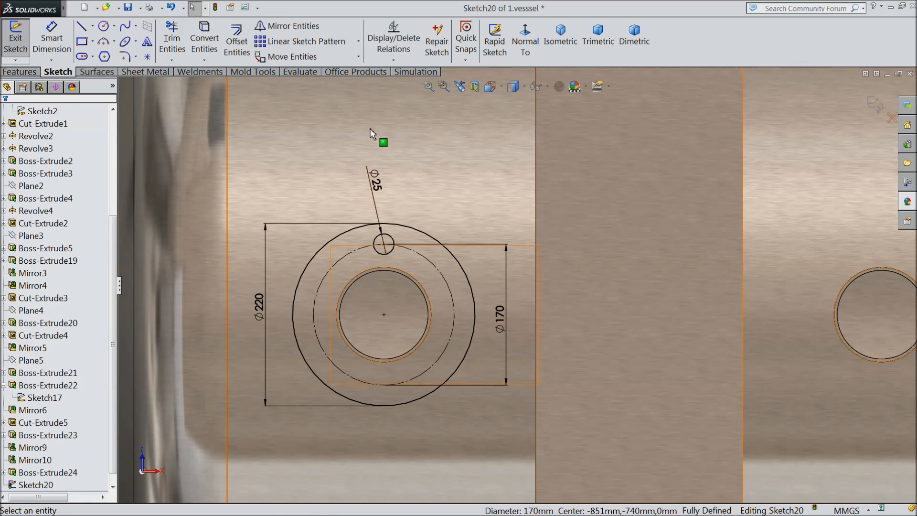
- Circular-pattern the 25 mm bolt hole about the flange centre with 4 equally spaced instances over 360 degrees
left_click(358, 42)
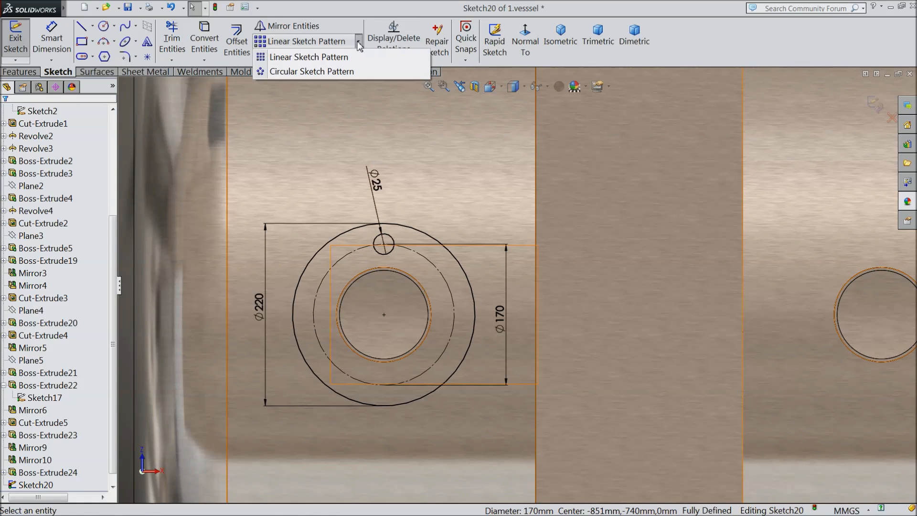
left_click(349, 72)
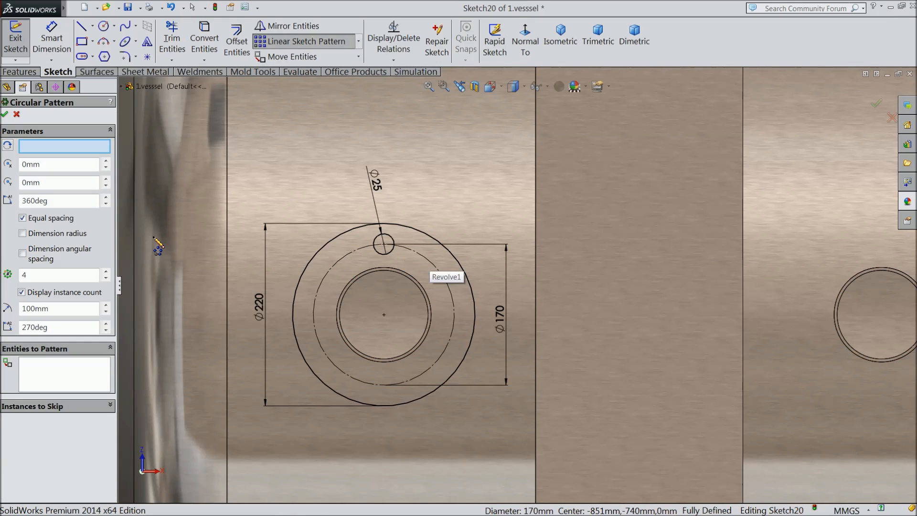
left_click(391, 256)
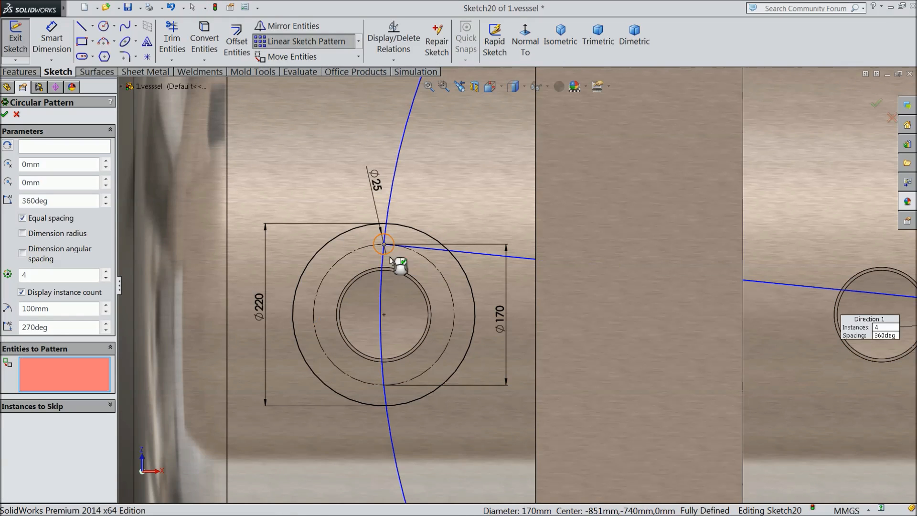
right_click(45, 146)
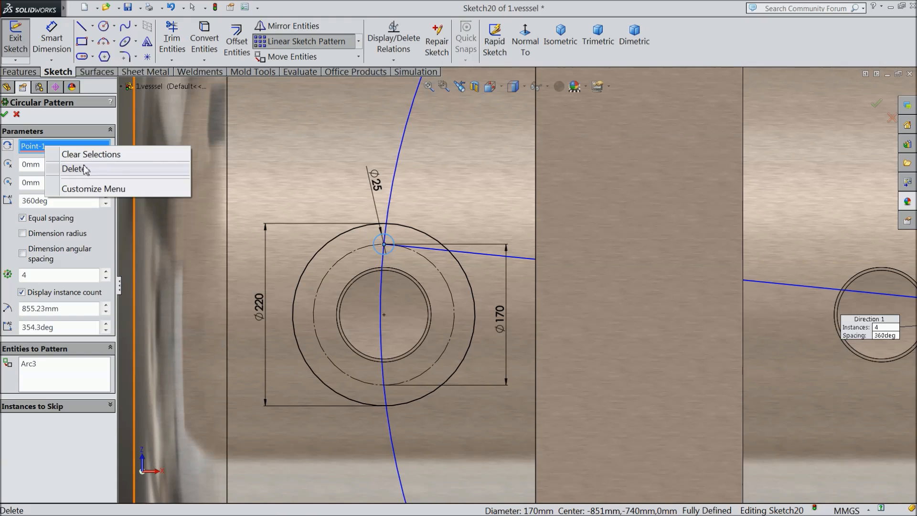
left_click(81, 169)
left_click(385, 315)
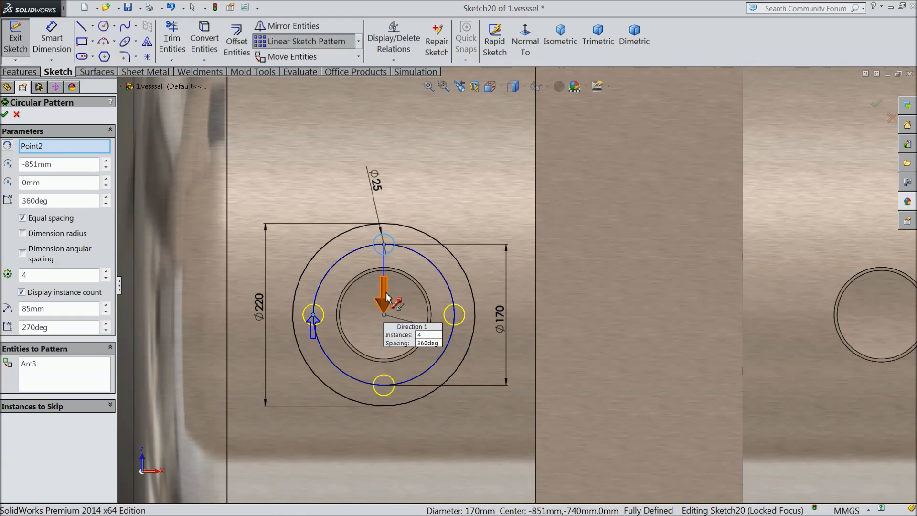
left_click(6, 116)
- Linear-pattern the 220 mm flange circle and its four bolt holes along the X-axis with 2 instances spaced 600 mm apart
scroll(444, 317, "up", 1)
scroll(443, 314, "up", 6)
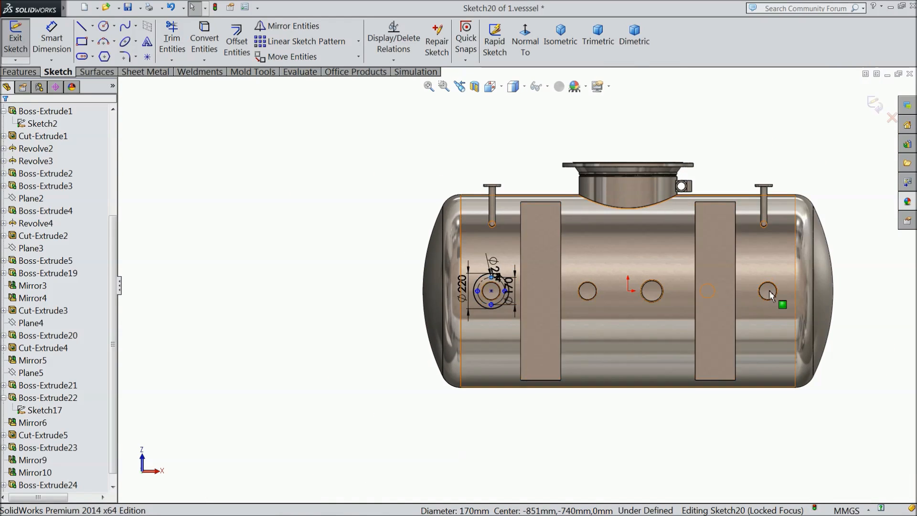
scroll(367, 298, "down", 3)
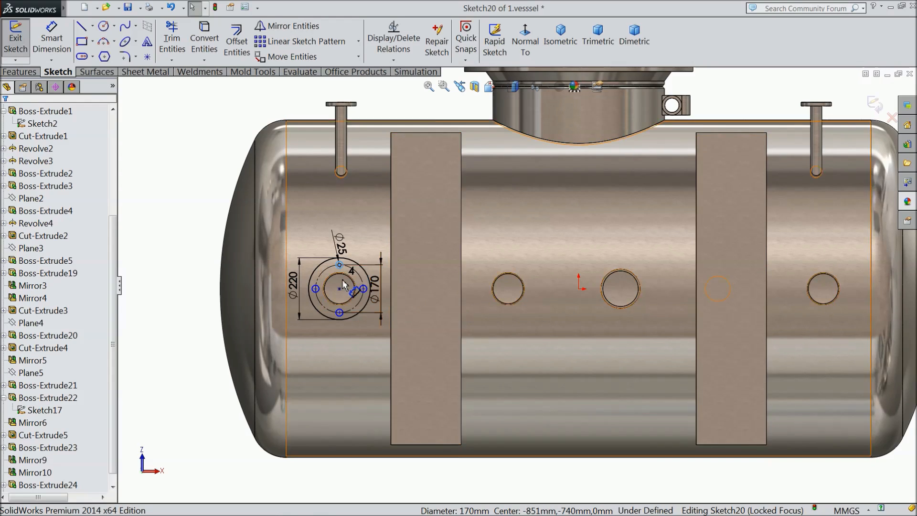
scroll(351, 278, "down", 2)
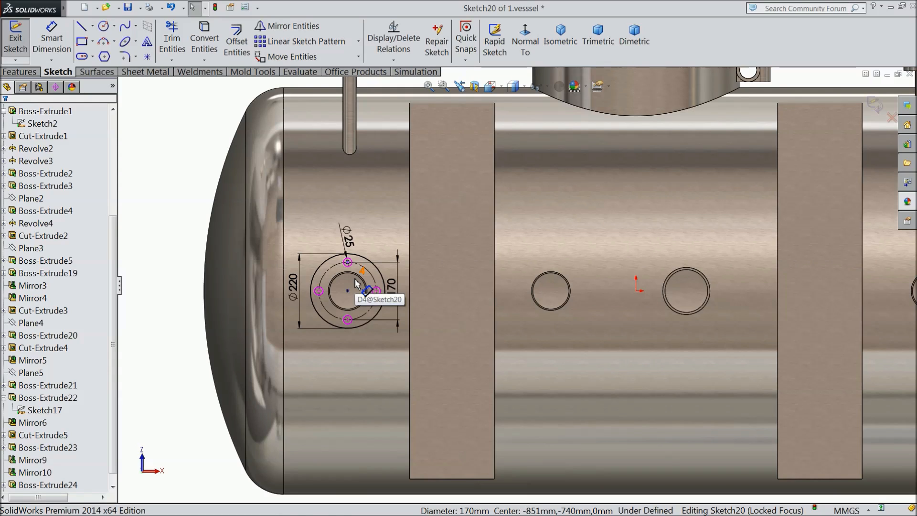
left_click(337, 46)
scroll(315, 301, "down", 2)
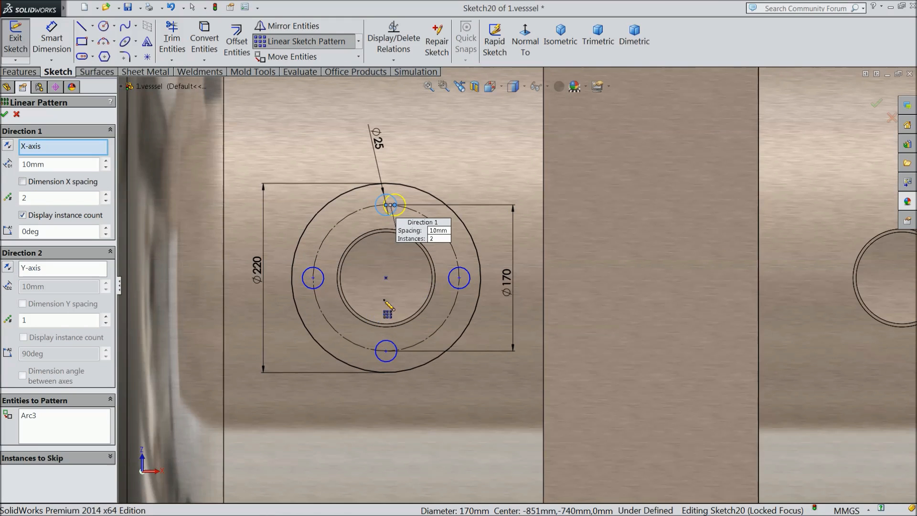
left_click(464, 290)
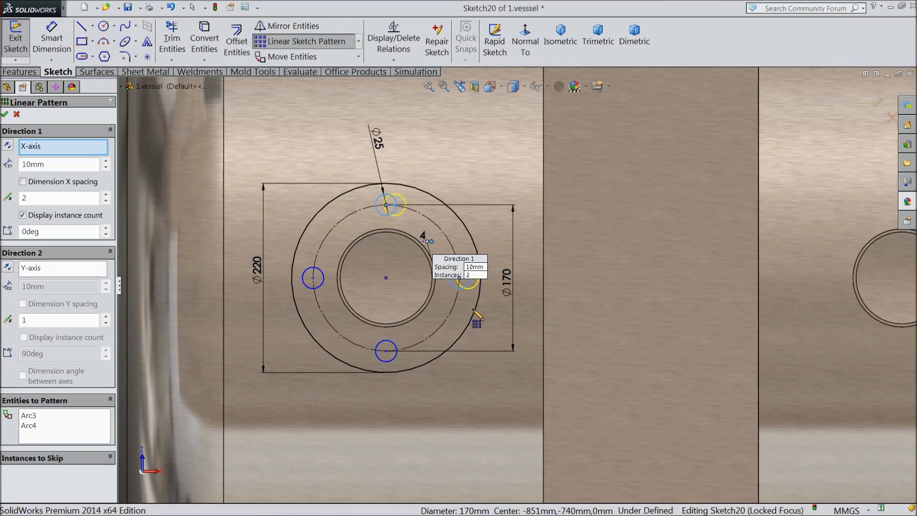
left_click(477, 316)
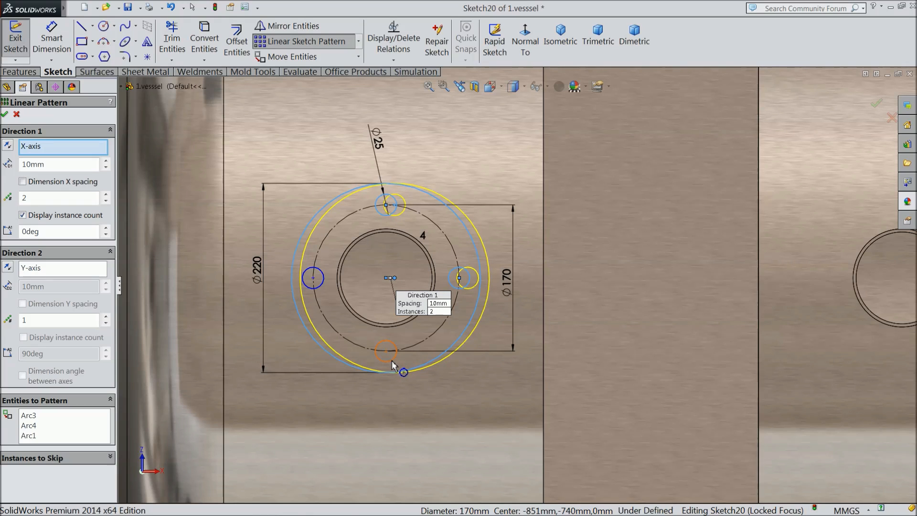
left_click(317, 289)
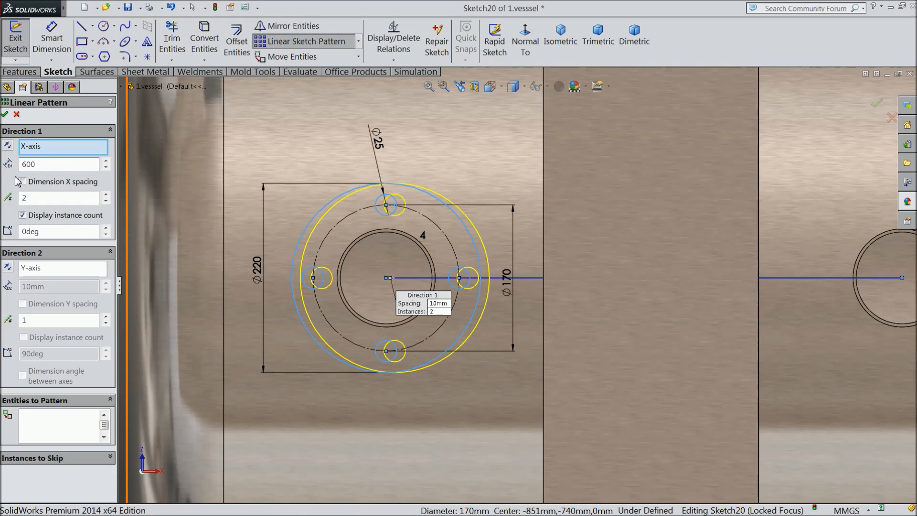
key("Return")
scroll(511, 287, "up", 3)
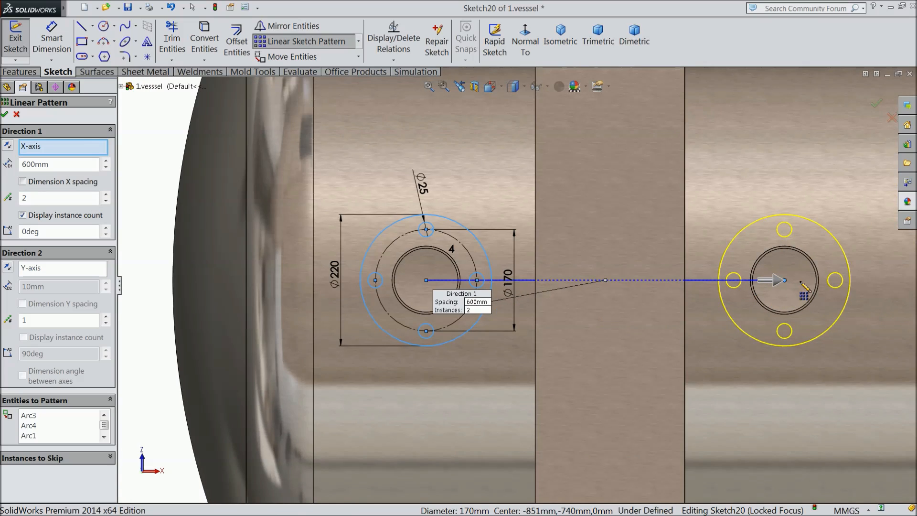
scroll(804, 285, "down", 2)
scroll(789, 316, "up", 3)
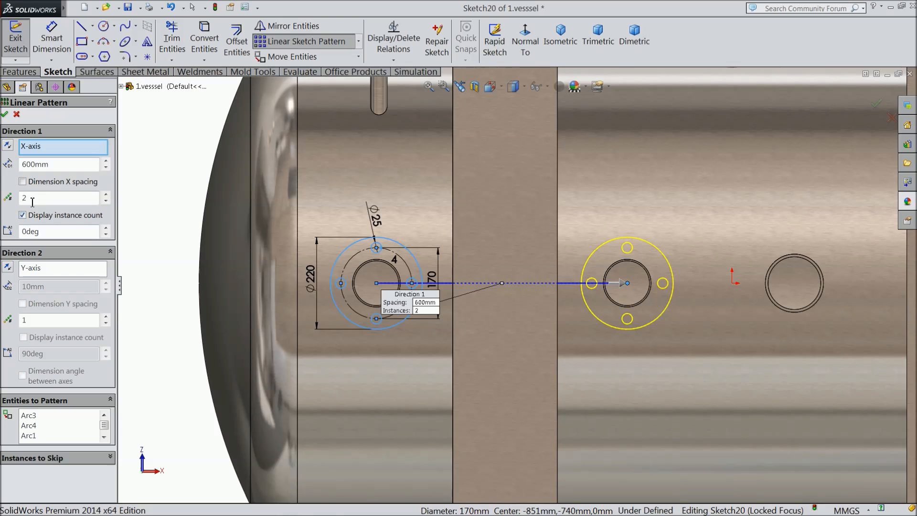
left_click(5, 113)
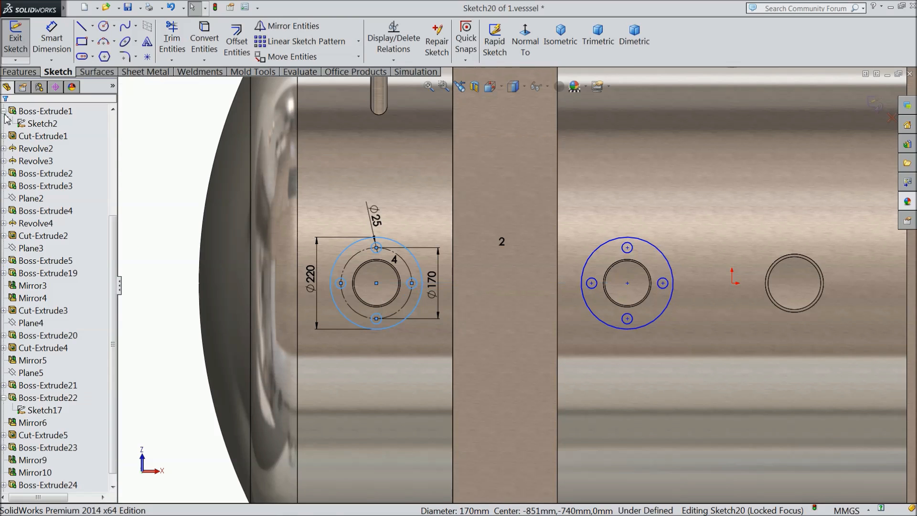
- Convert the outer edges of the first two flanged pipes into sketch entities to form the flange bores
scroll(358, 303, "down", 2)
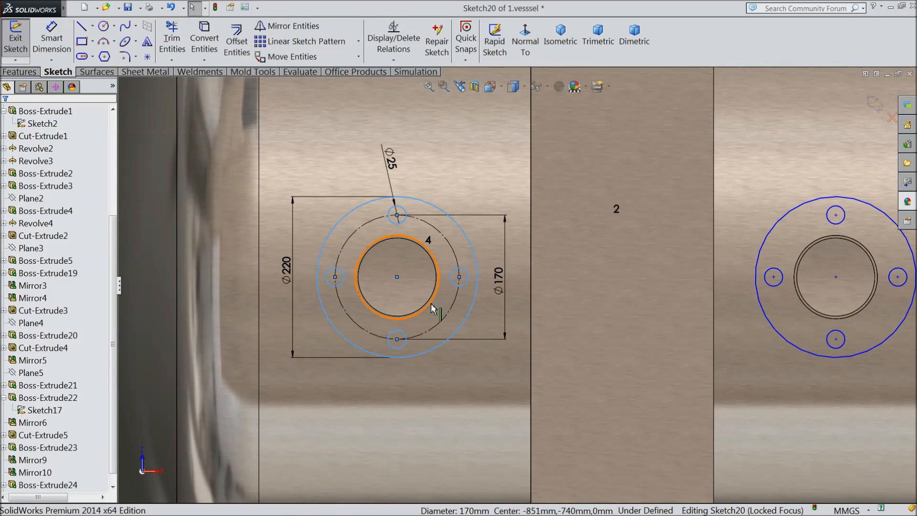
left_click(435, 307)
left_click(211, 49)
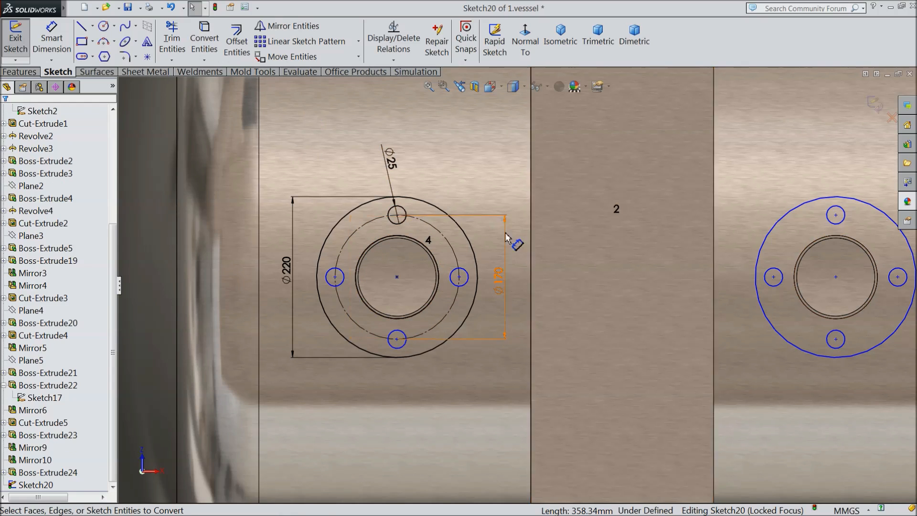
left_click(823, 323)
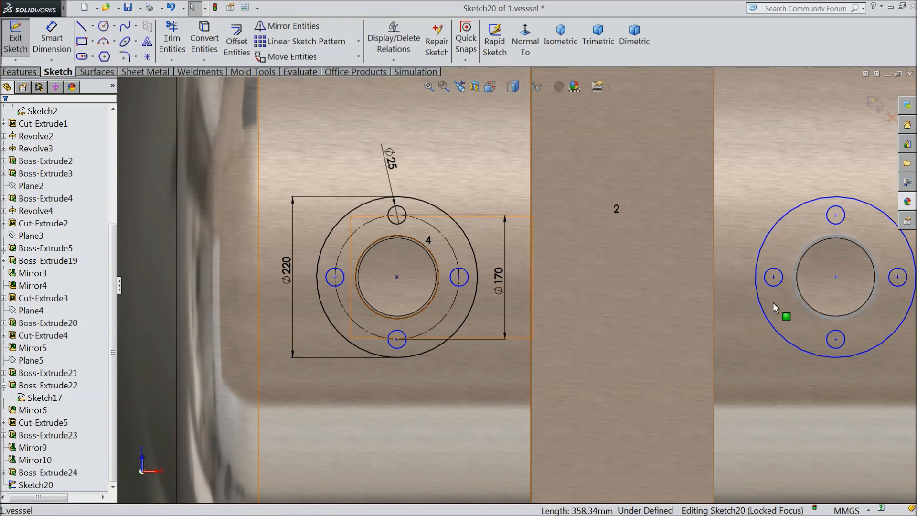
left_click(208, 49)
scroll(678, 474, "up", 5)
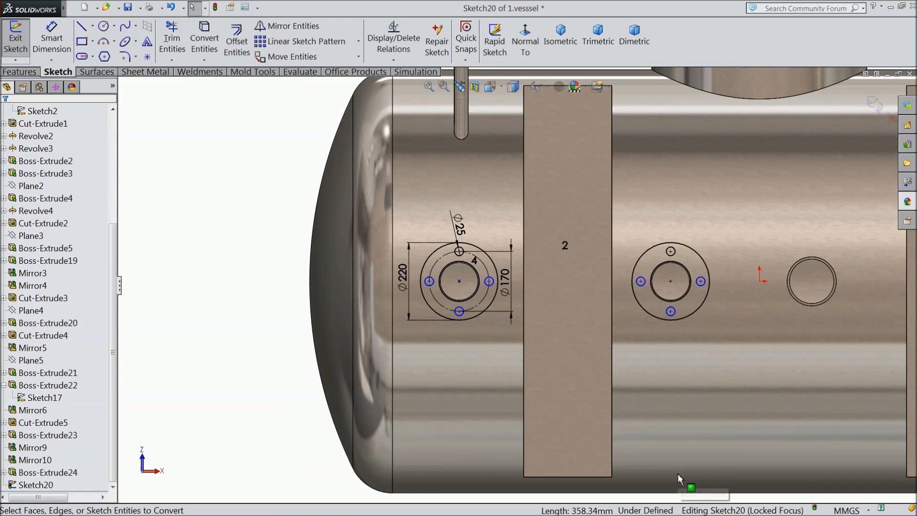
- Sketch two circles about 258 mm and 199 mm in diameter centred on the far-end side pipe, plus a small bolt-hole circle on the inner one's upper quadrant
scroll(793, 311, "down", 3)
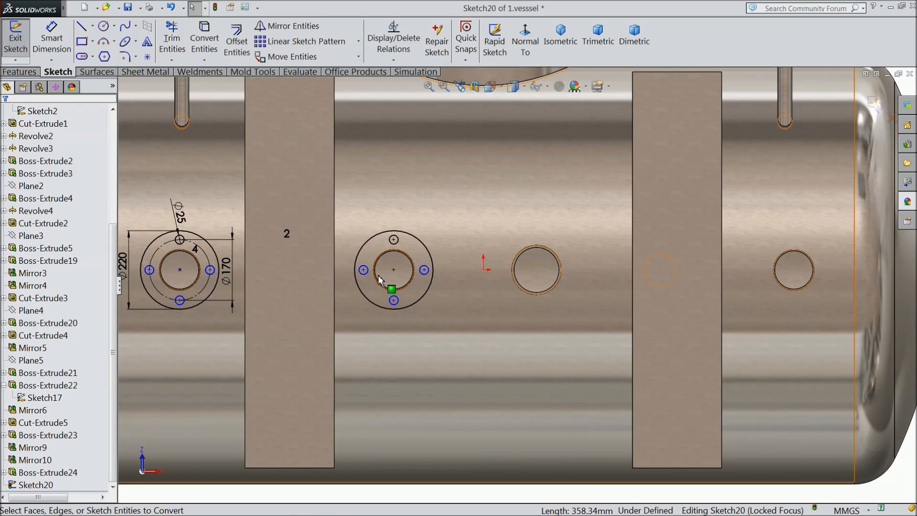
left_click(104, 26)
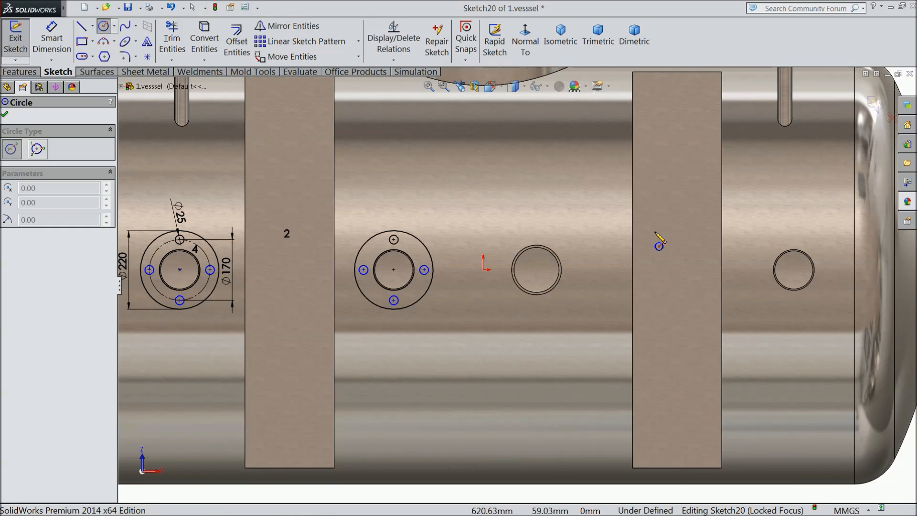
scroll(812, 268, "down", 5)
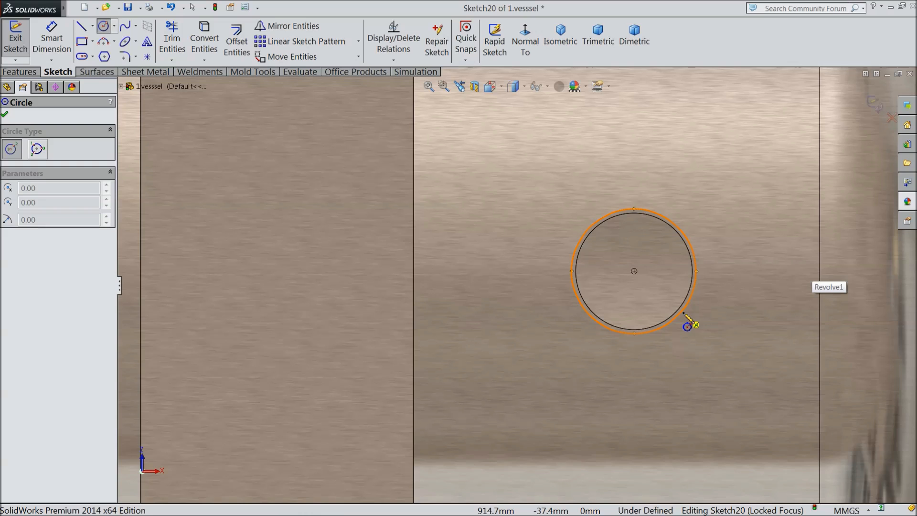
left_click(634, 271)
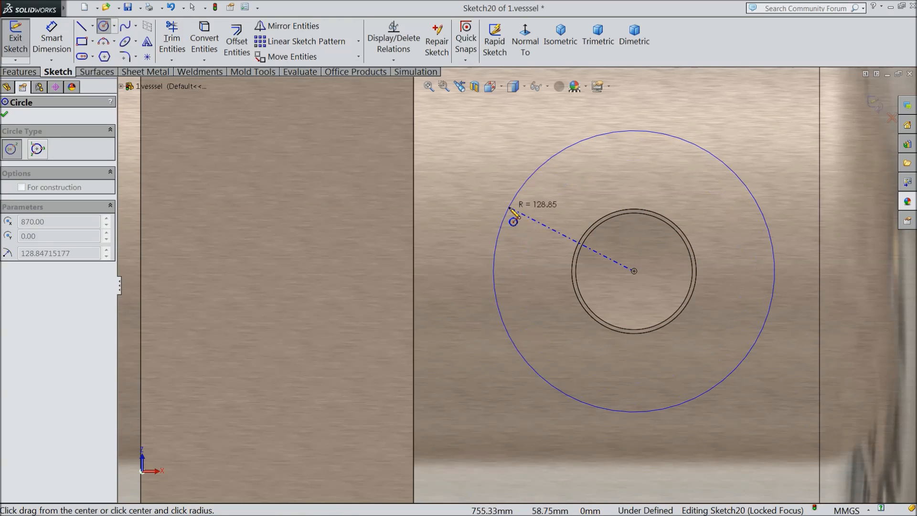
left_click(508, 209)
left_click(634, 271)
left_click(532, 240)
left_click(635, 163)
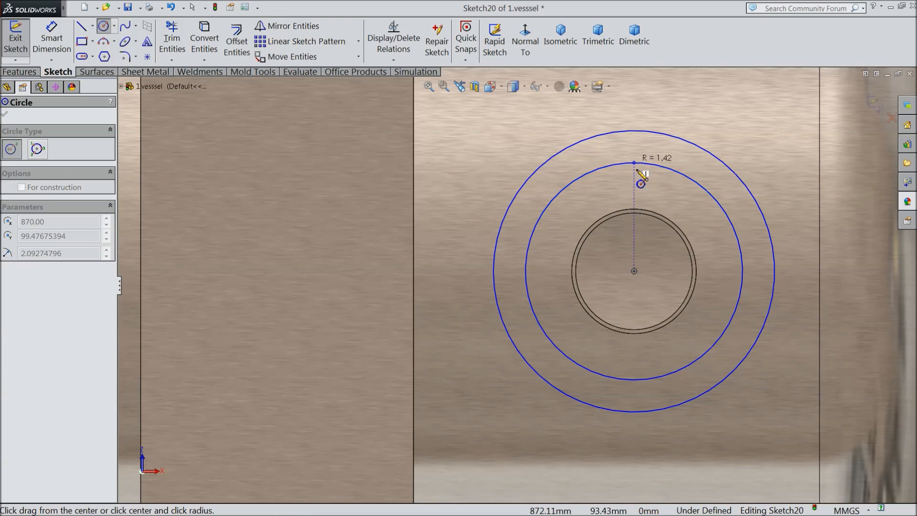
left_click(645, 175)
- Dimension the far-end flange's outer circle to 220 mm and its bolt circle to 170 mm in diameter
left_click(51, 38)
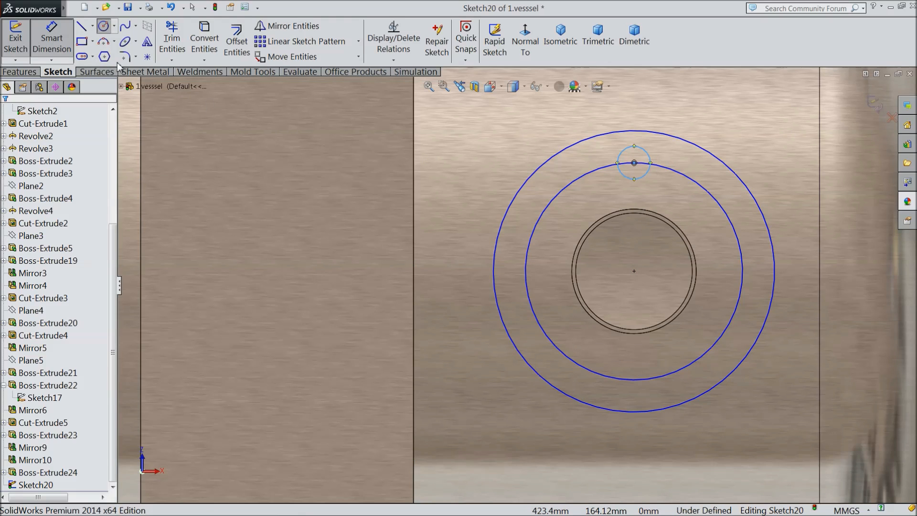
left_click(492, 263)
left_click(479, 264)
type("220")
key("Return")
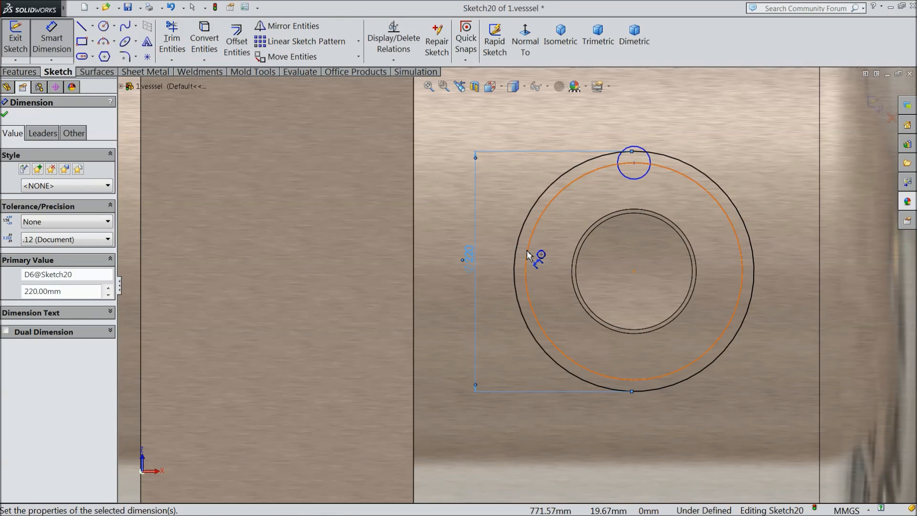
left_click(526, 256)
left_click(501, 256)
type("170")
key("Return")
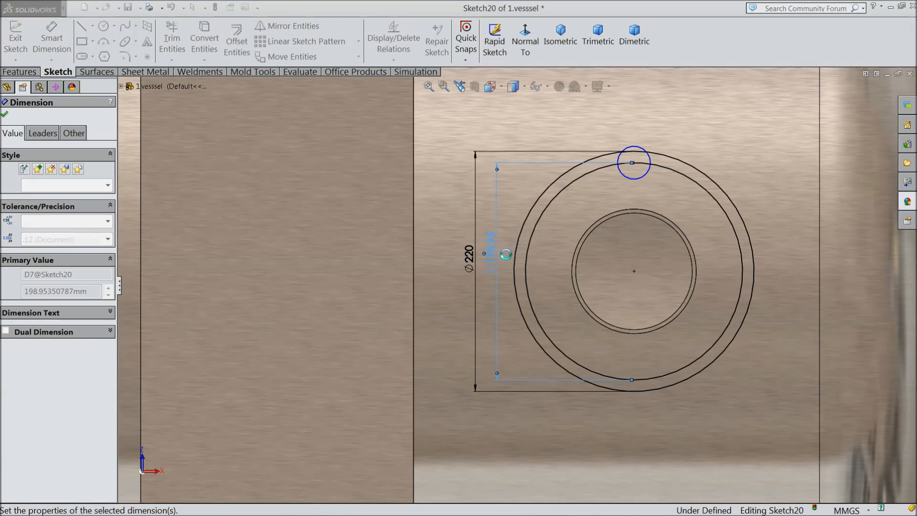
- Set the far-end flange's bolt hole diameter to 25 mm and make its 170 mm bolt circle construction geometry
left_click(647, 188)
left_click(680, 125)
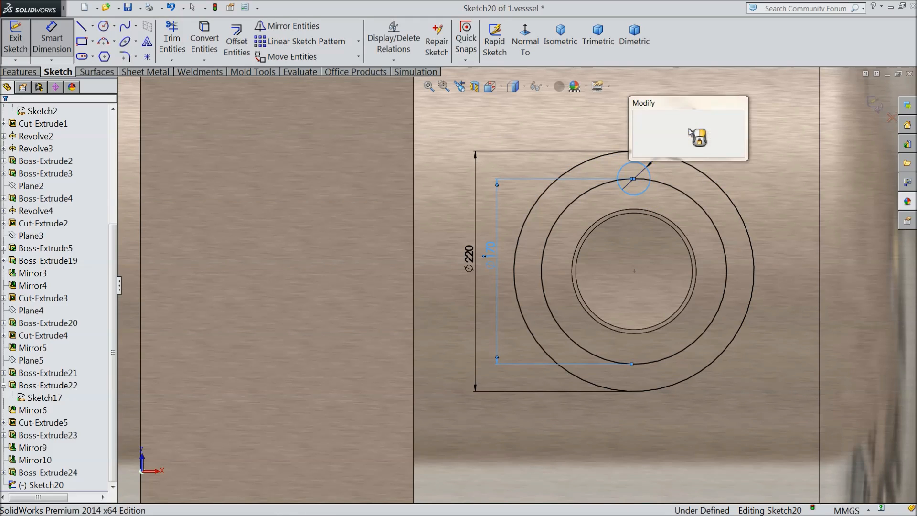
type("25")
key("Return")
left_click(51, 34)
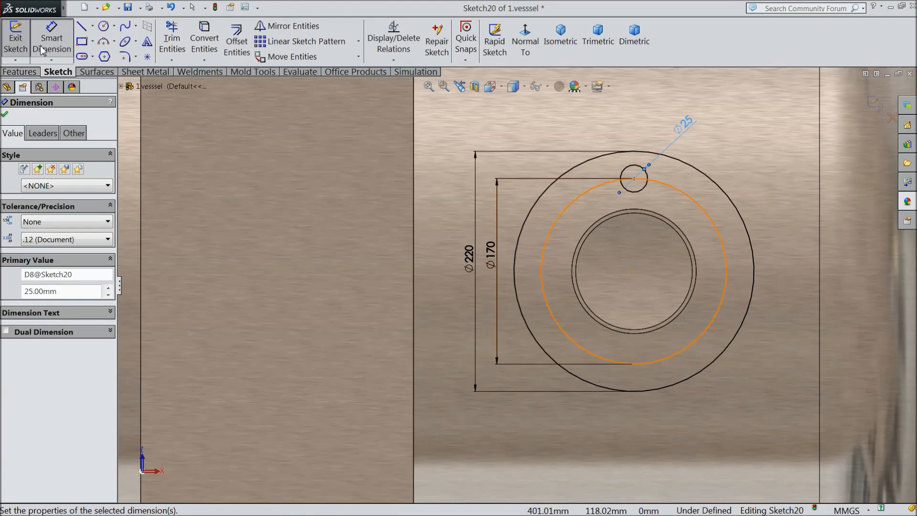
left_click(547, 242)
left_click(582, 211)
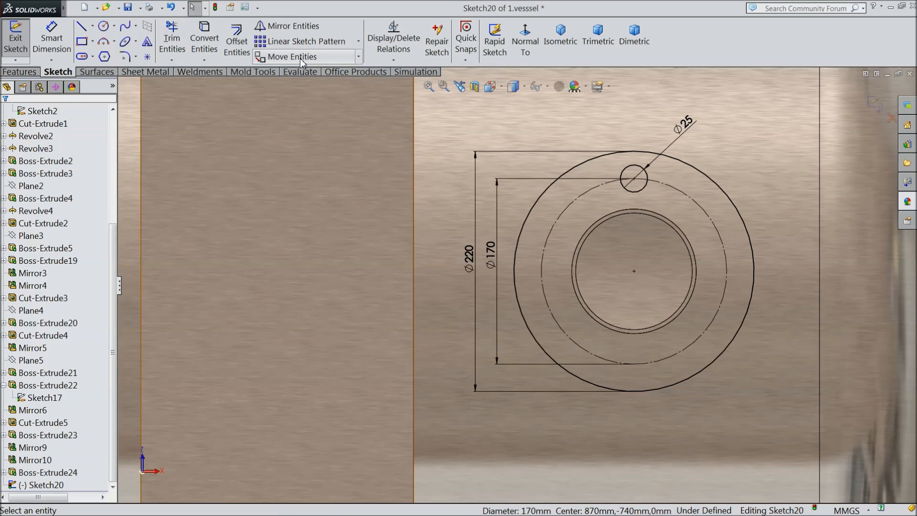
- Circular-pattern the far-end flange's 25 mm bolt hole about the pipe centre with 4 equally spaced instances over 360 degrees
left_click(359, 42)
left_click(310, 71)
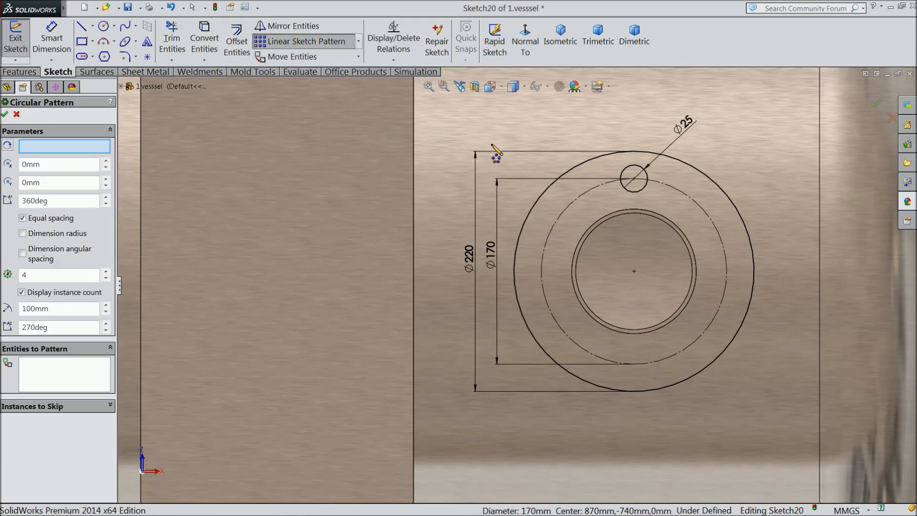
left_click(72, 367)
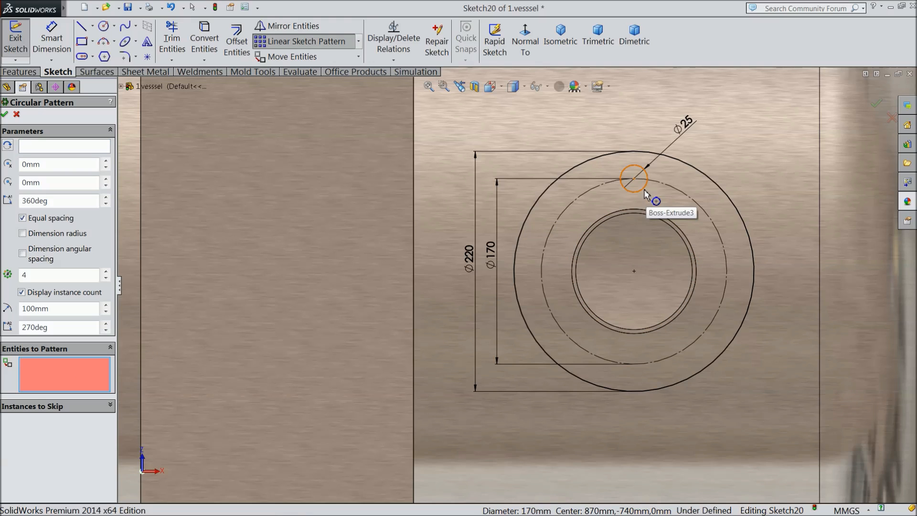
left_click(646, 174)
left_click(62, 146)
right_click(66, 147)
left_click(105, 167)
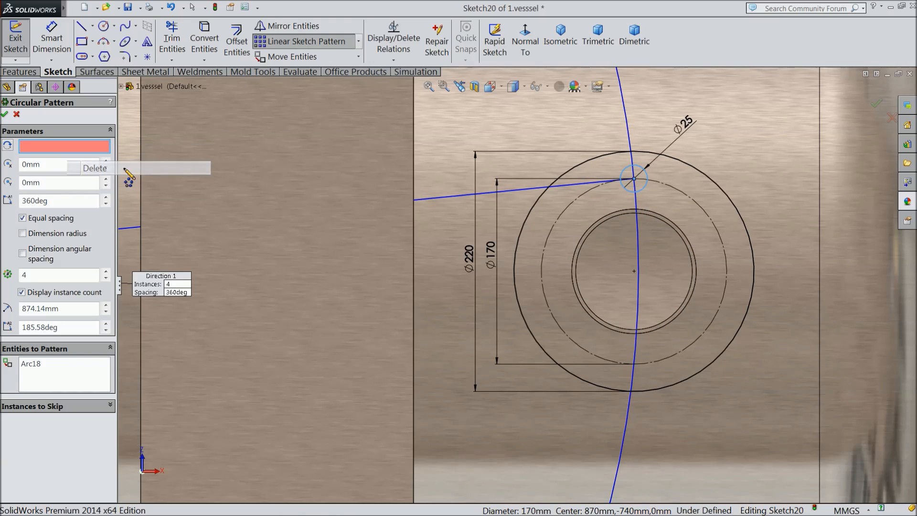
left_click(635, 271)
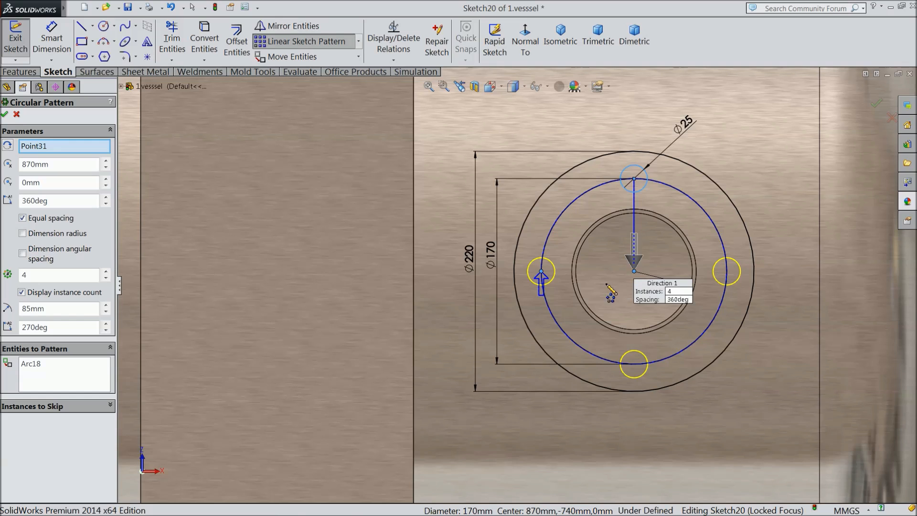
left_click(6, 115)
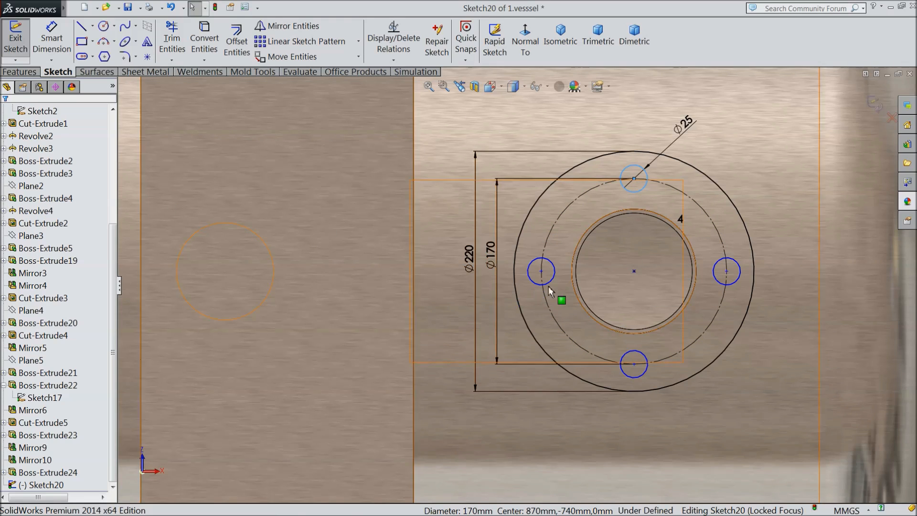
- Convert the far-end pipe's outer edge into the sketch and extrude the three flange profiles as a 15 mm blind boss with merged result
left_click(578, 244)
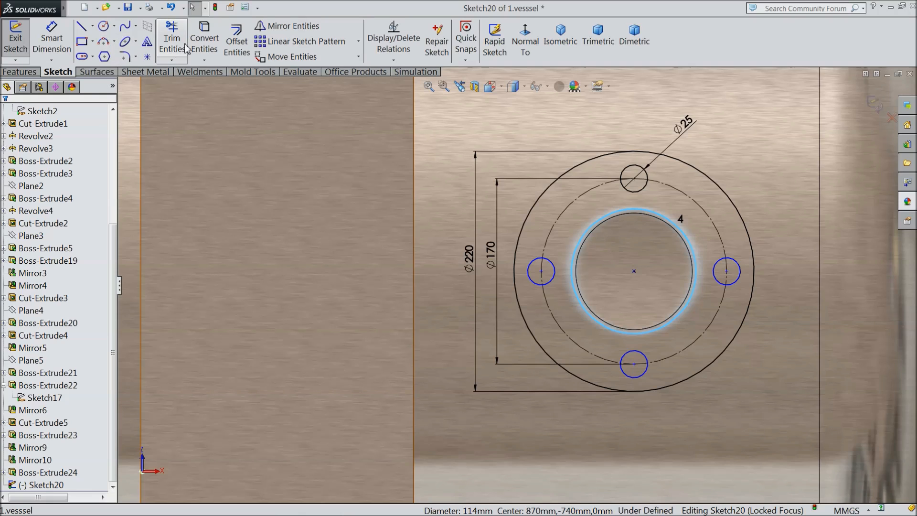
left_click(204, 40)
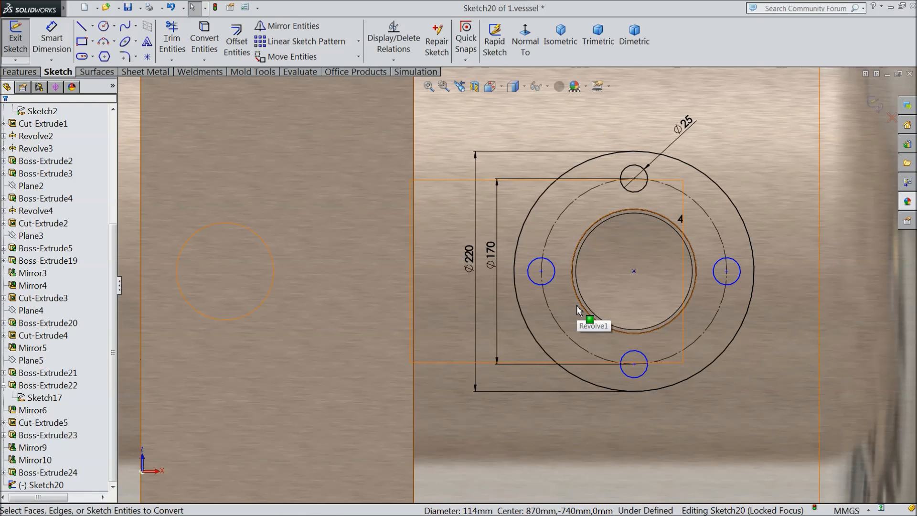
scroll(578, 311, "up", 10)
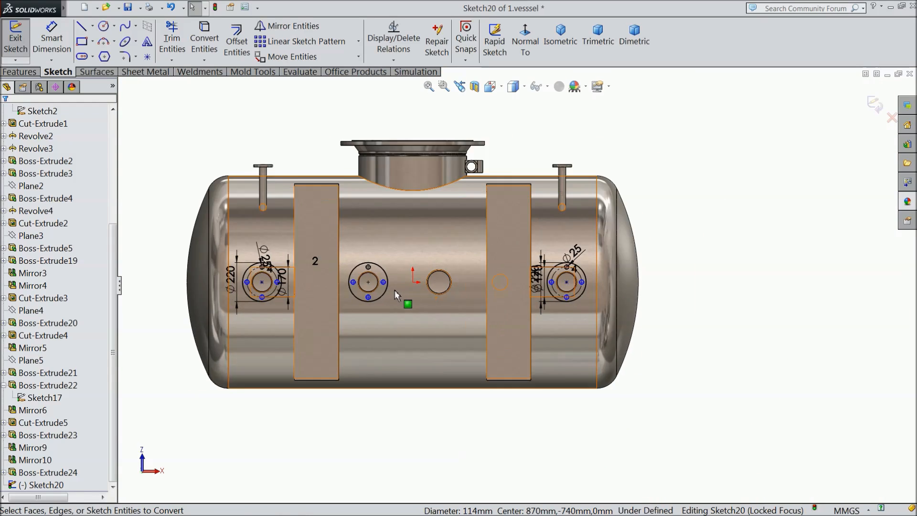
scroll(396, 290, "down", 3)
left_click(18, 72)
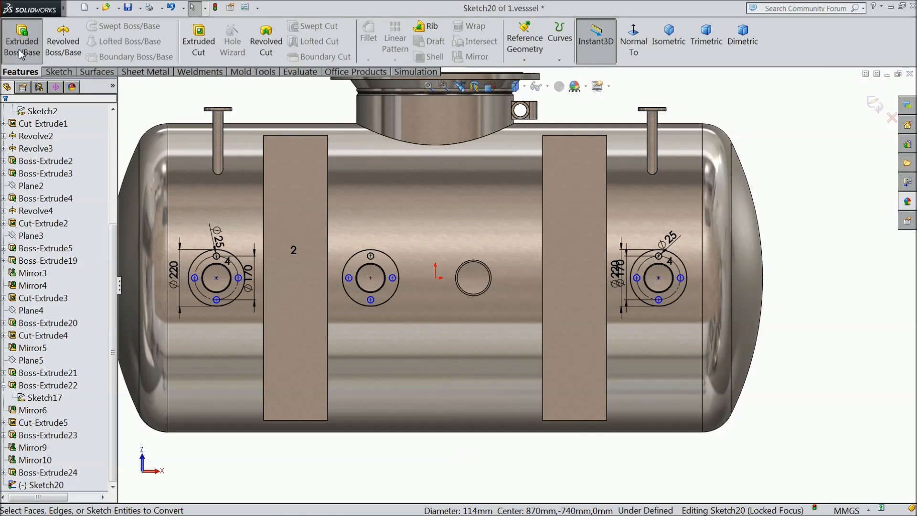
left_click(22, 41)
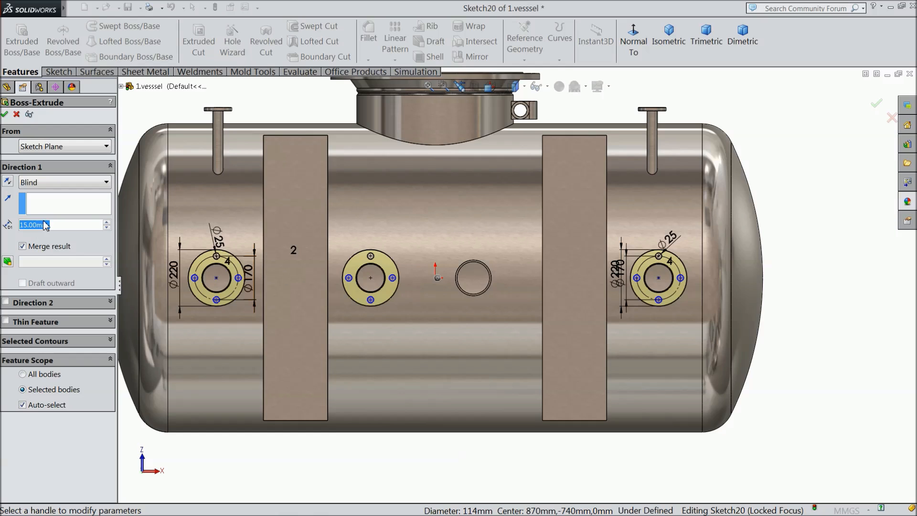
middle_click_drag(295, 187, 272, 254)
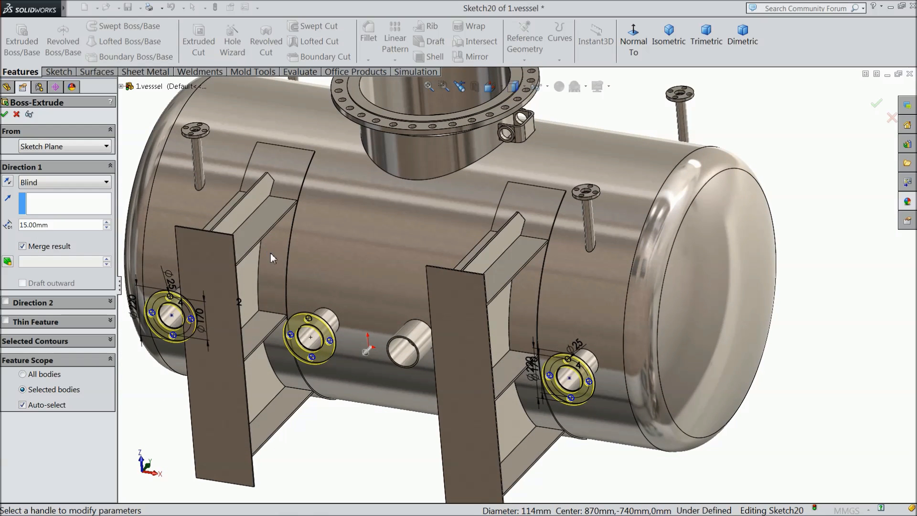
left_click(7, 113)
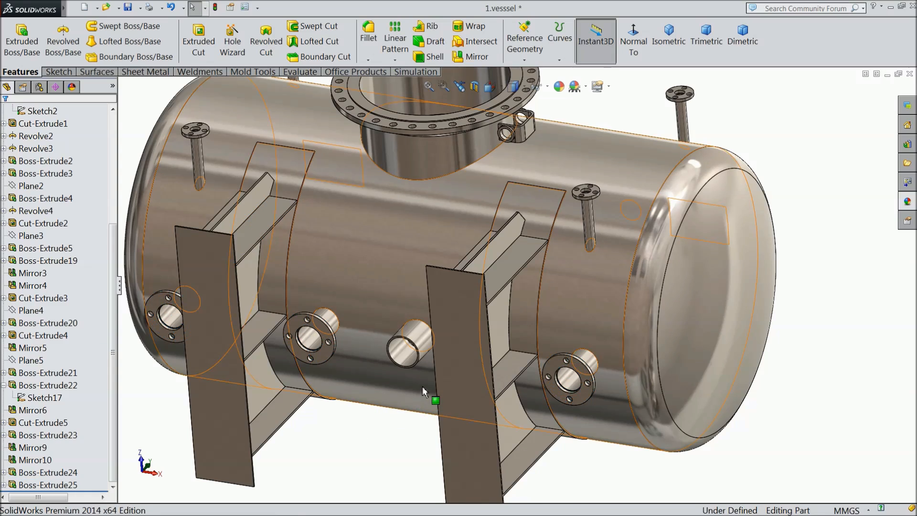
- Start a sketch on the end face of the larger unflanged side pipe and draw a concentric circle about 226 mm in diameter
scroll(430, 373, "down", 10)
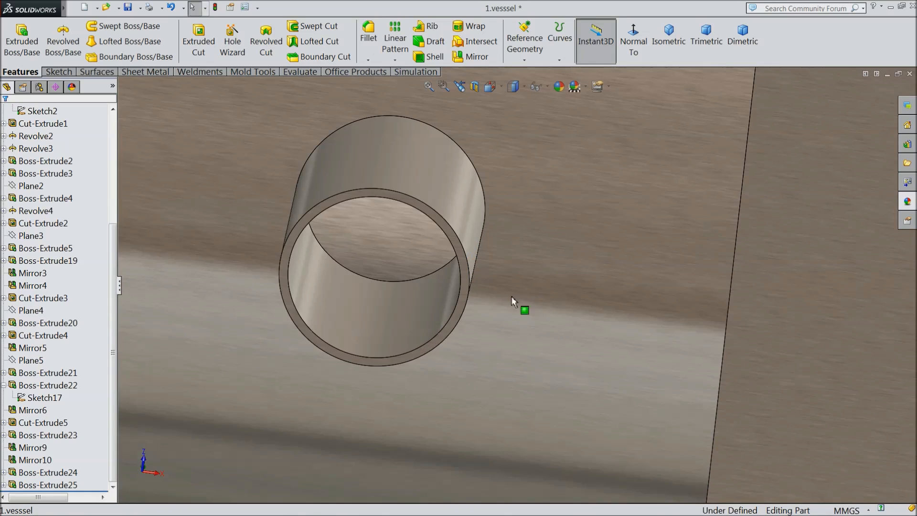
left_click(463, 281)
left_click(503, 250)
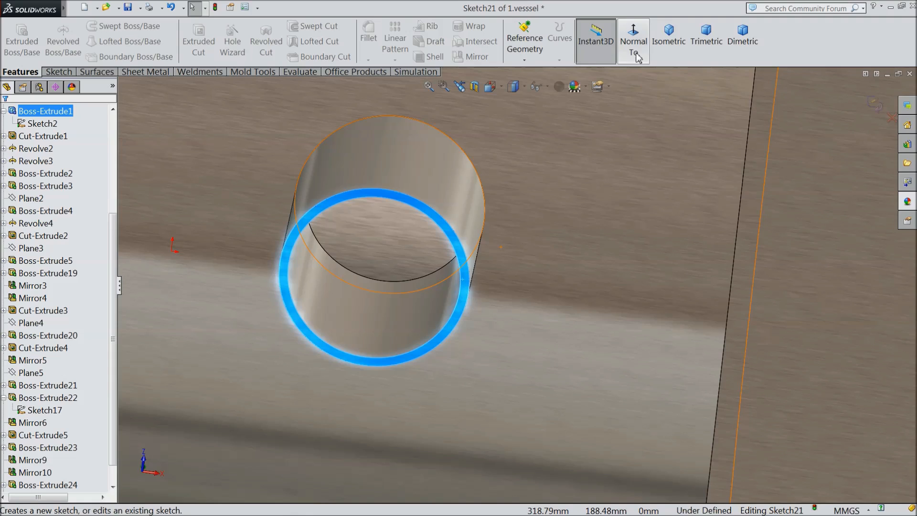
left_click(634, 43)
scroll(606, 374, "down", 5)
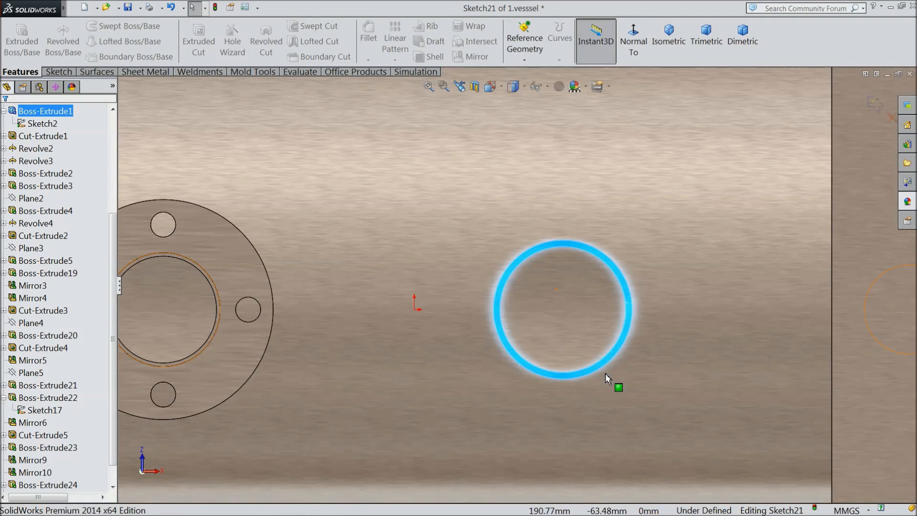
left_click(58, 71)
left_click(103, 28)
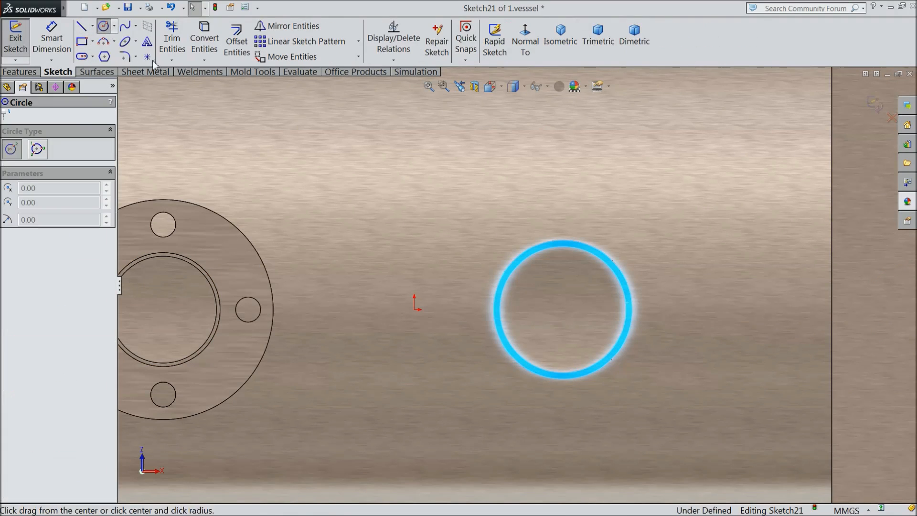
left_click(563, 310)
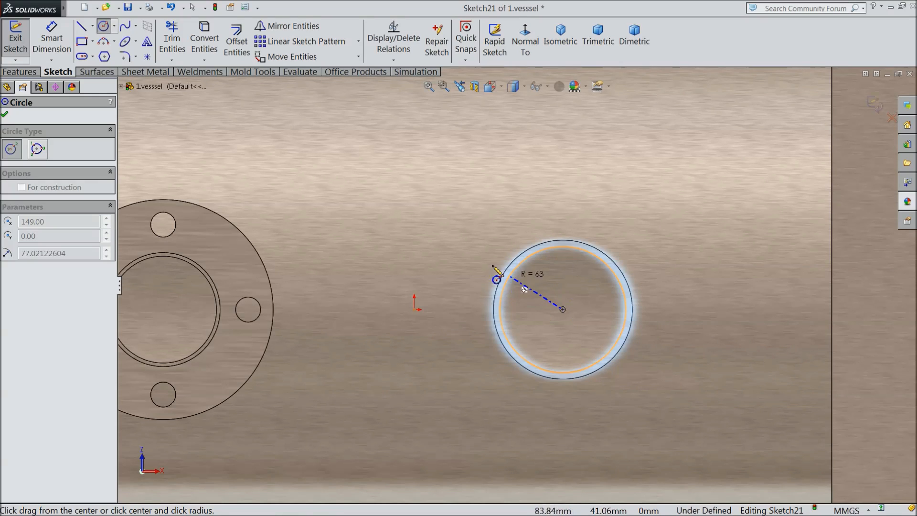
left_click(470, 257)
- Set the diameter of the circle around the larger side pipe to 220 mm
left_click(47, 54)
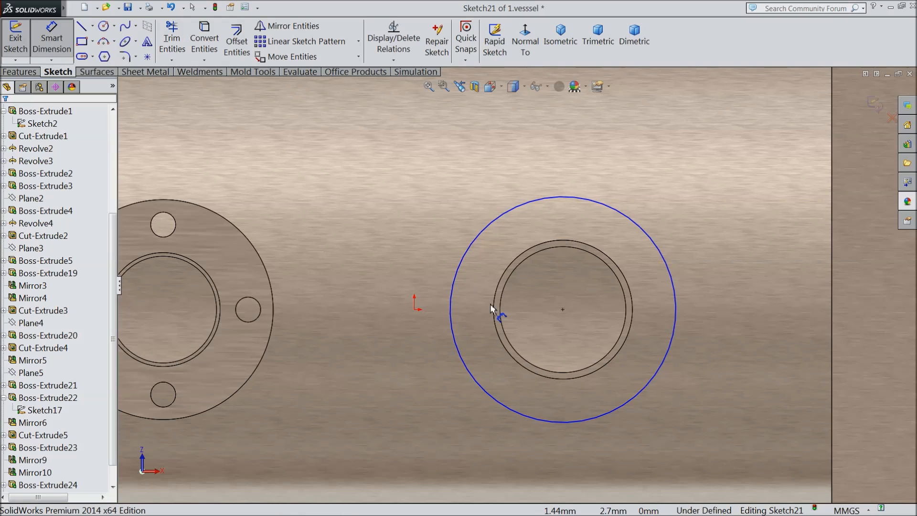
left_click(450, 301)
left_click(423, 309)
type("220")
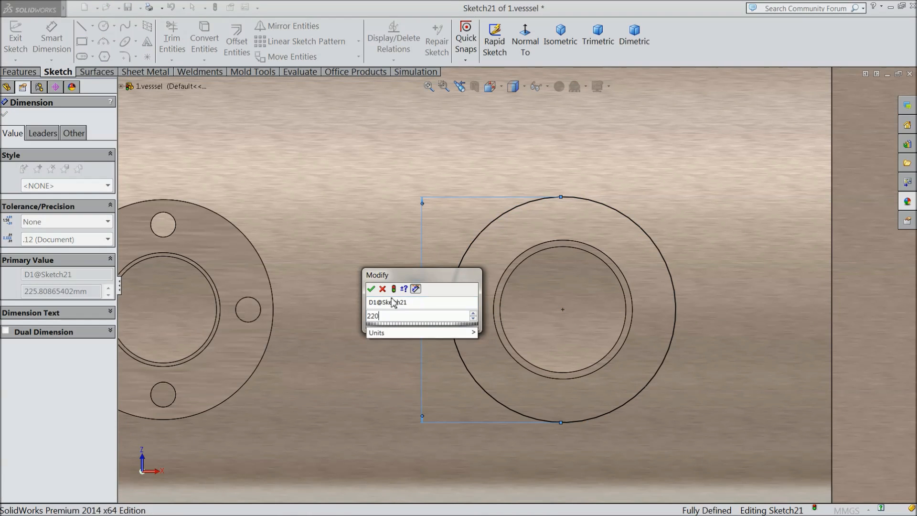
left_click(371, 288)
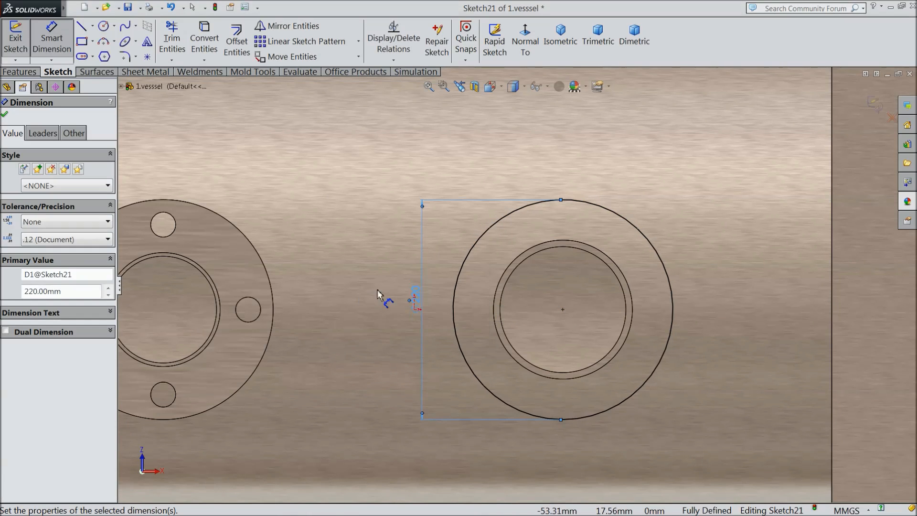
- Draw a concentric bolt circle about 184 mm in diameter around the larger side pipe and a hole circle about 24 mm in diameter on its upper quadrant
left_click(104, 26)
left_click(563, 310)
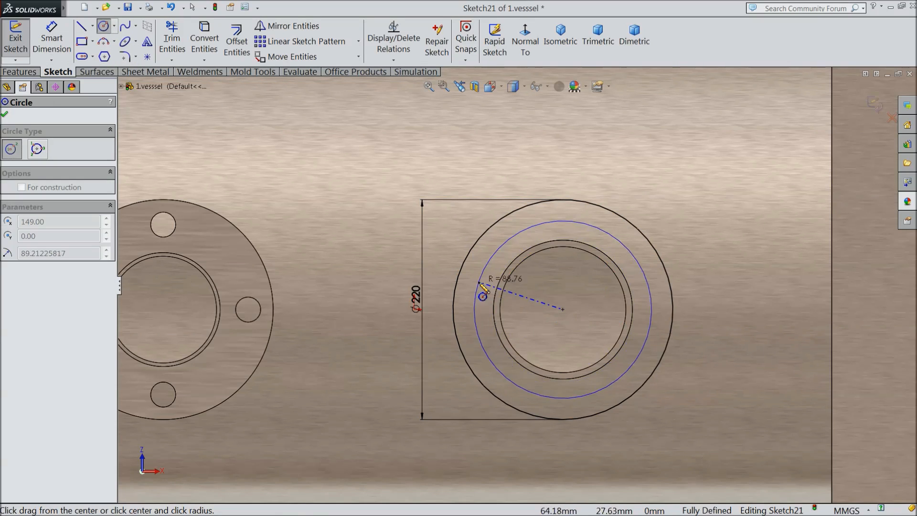
left_click(563, 218)
left_click(563, 217)
left_click(574, 218)
- Set the bolt circle's diameter to 170 mm and the bolt hole's diameter to 25 mm
left_click(52, 38)
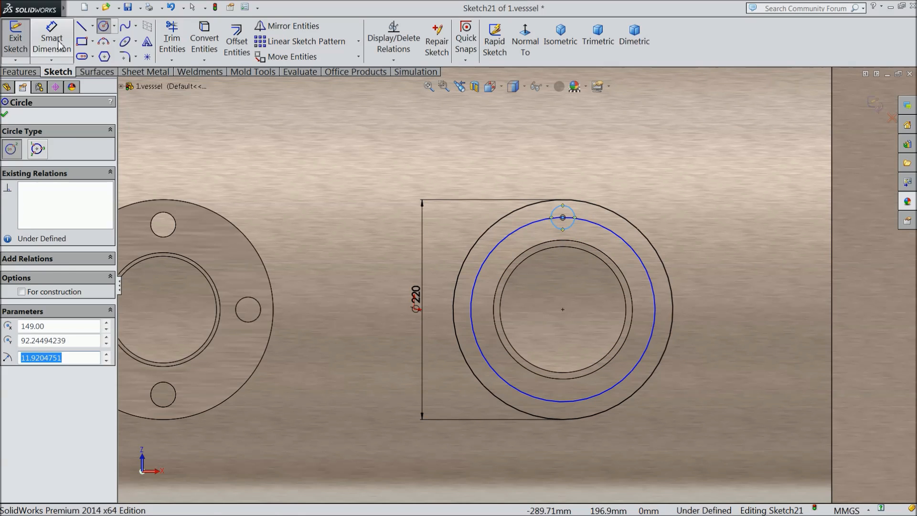
left_click(478, 274)
left_click(725, 298)
type("170")
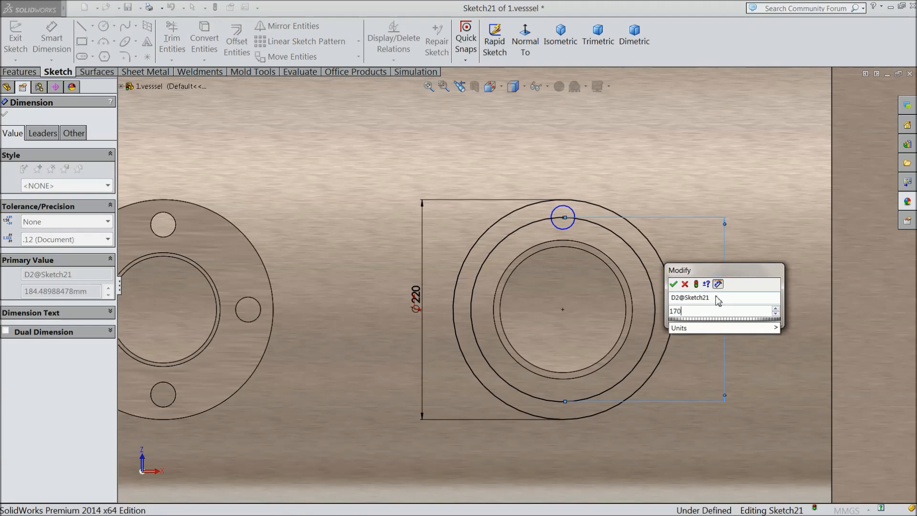
left_click(674, 284)
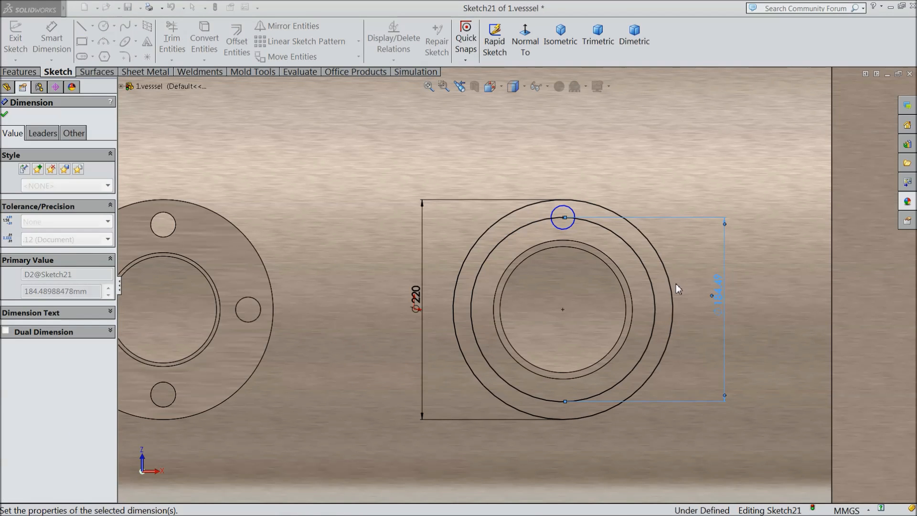
left_click(574, 221)
left_click(590, 183)
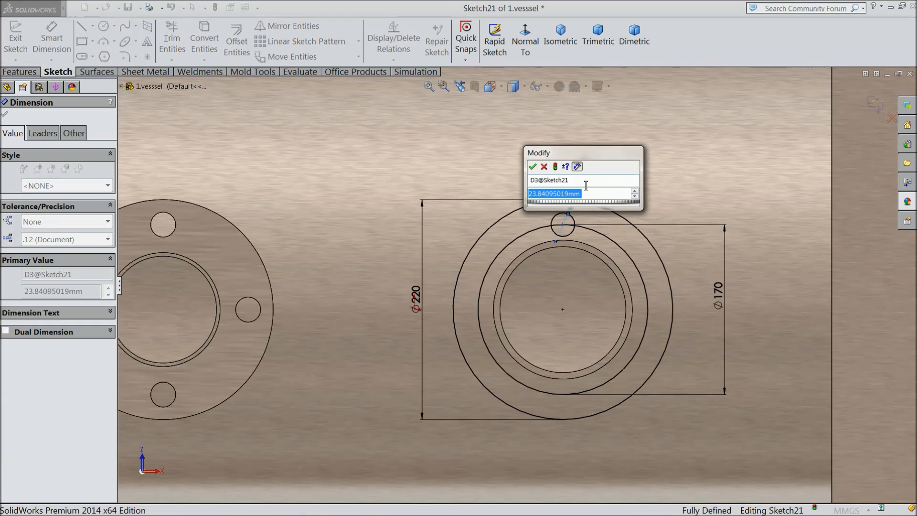
type("25")
key("Return")
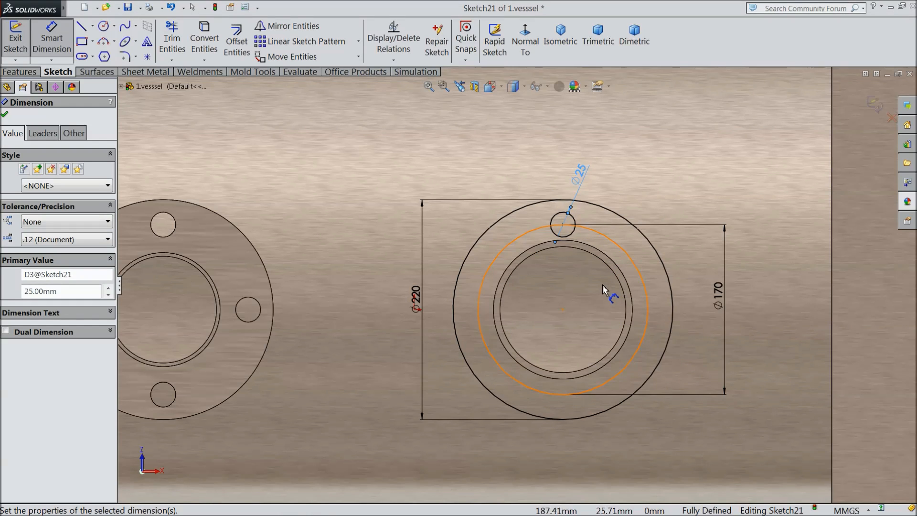
- Circular-pattern the 25 mm bolt hole about the larger side pipe's centre with 4 equally spaced instances over 360 degrees
left_click(358, 41)
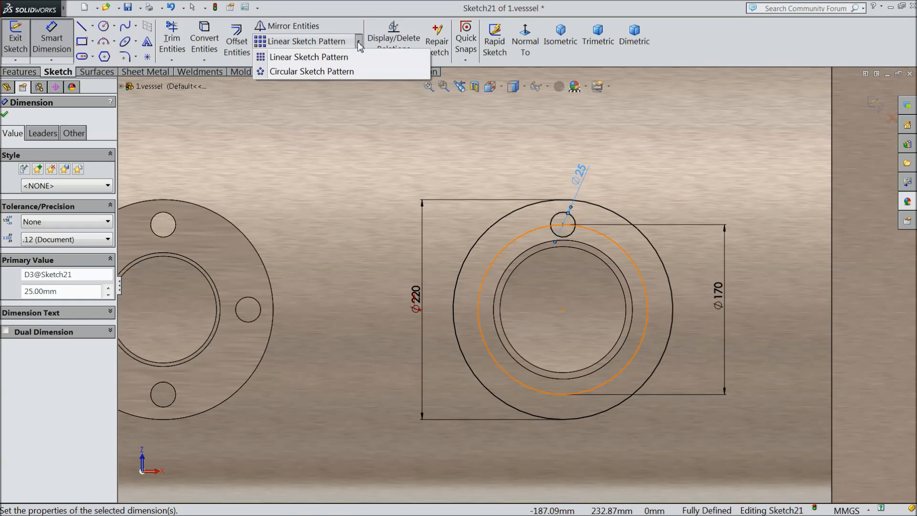
left_click(354, 72)
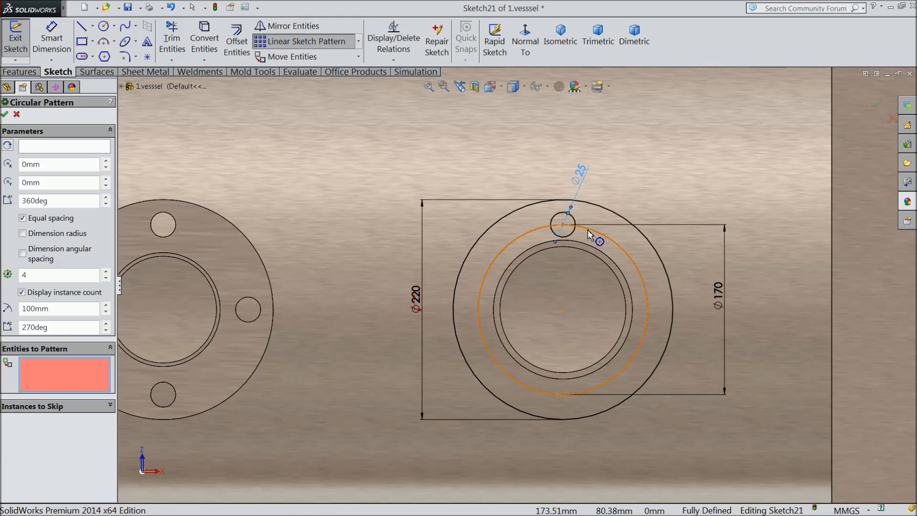
left_click(571, 233)
left_click(67, 152)
right_click(67, 151)
left_click(105, 170)
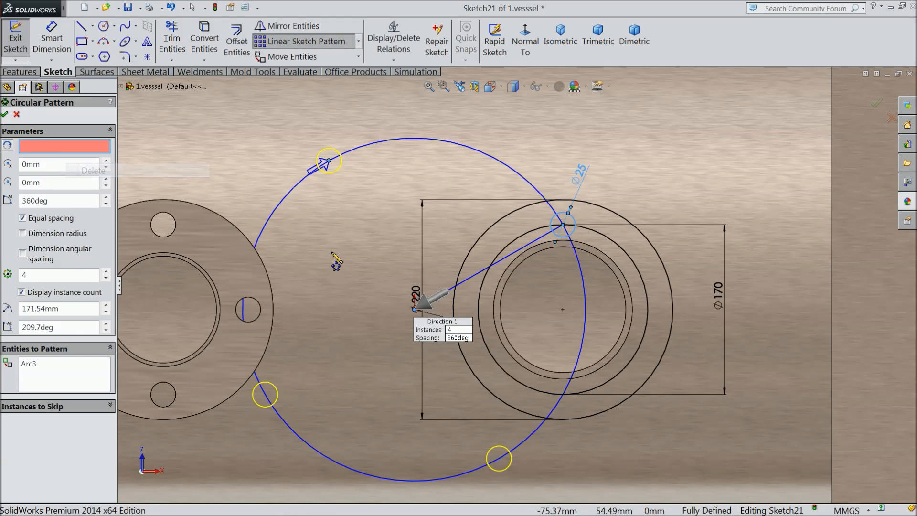
left_click(563, 310)
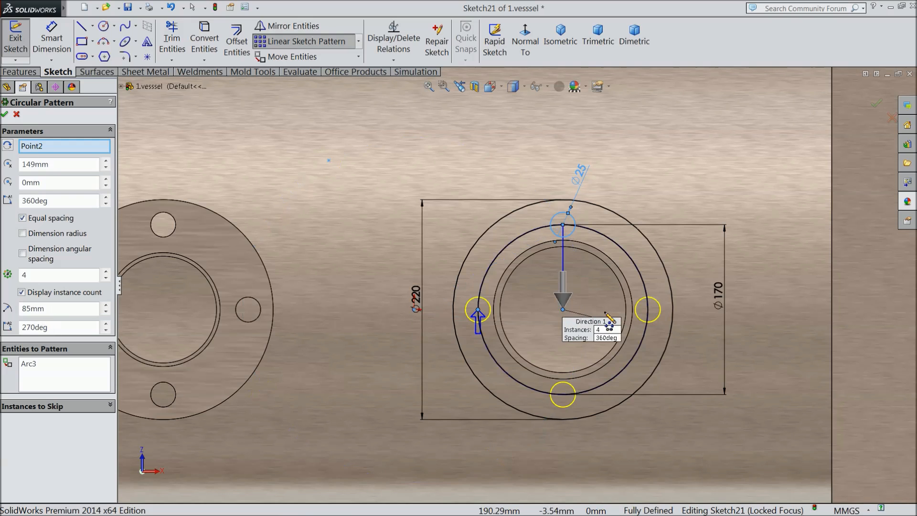
left_click(6, 115)
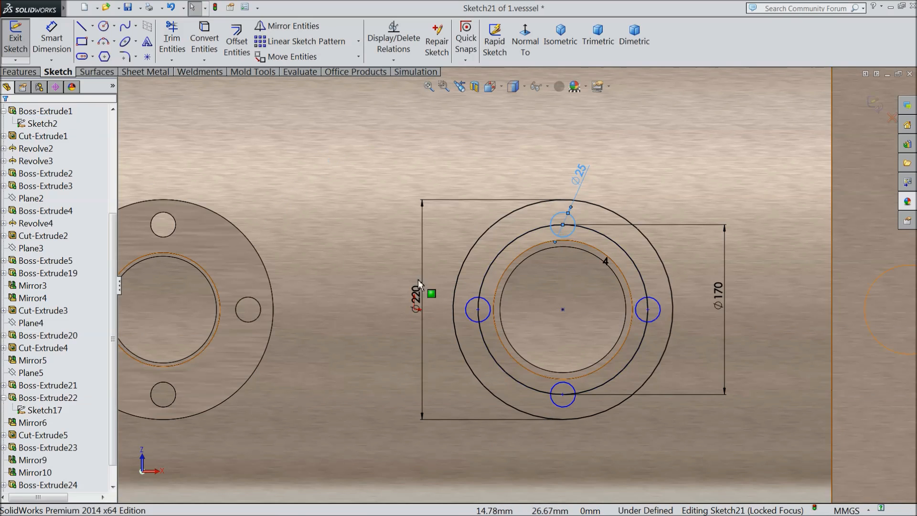
- Convert the larger side pipe's outer edge into the sketch and make the 170 mm bolt circle construction geometry
left_click(509, 269)
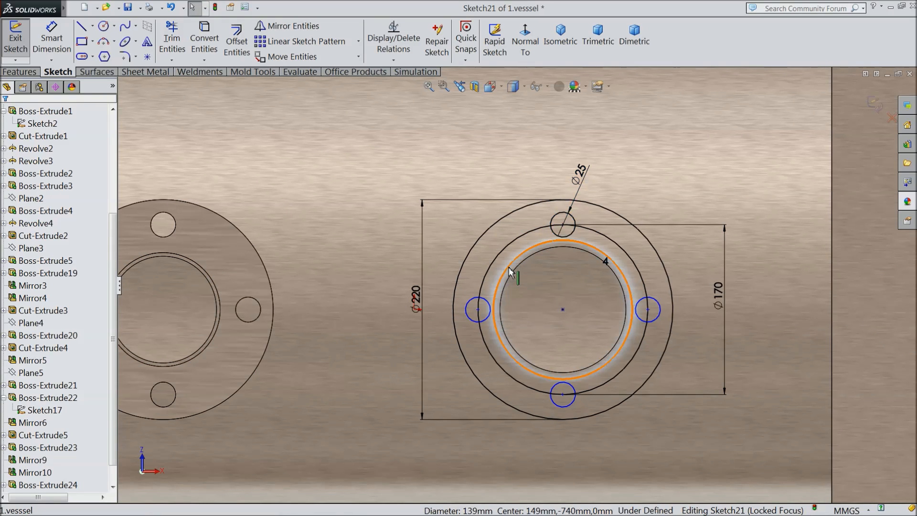
left_click(206, 48)
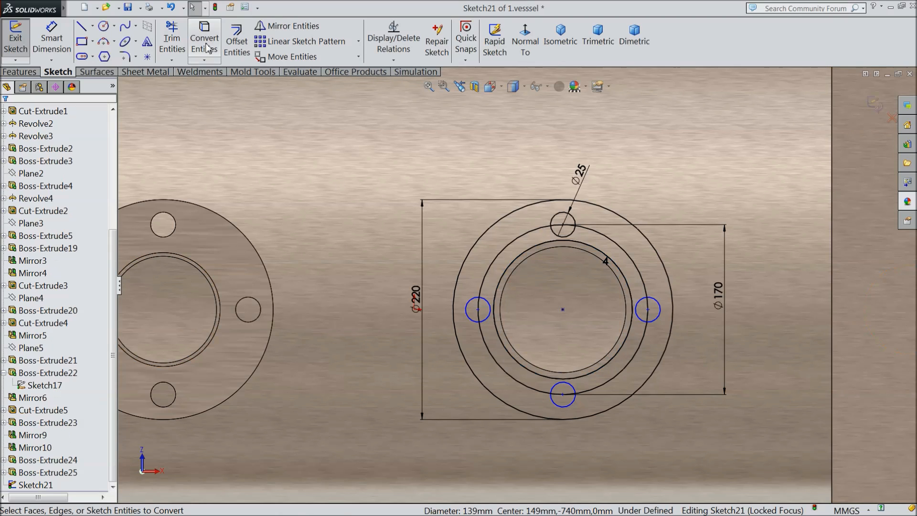
left_click(488, 269)
left_click(527, 238)
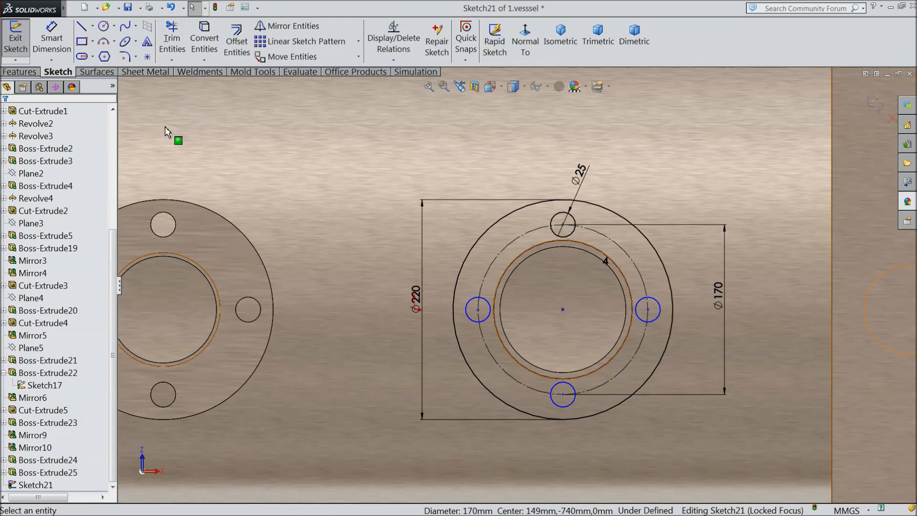
- Extrude the larger side pipe's flange profile as a 15 mm blind boss with merged result
left_click(30, 73)
left_click(24, 45)
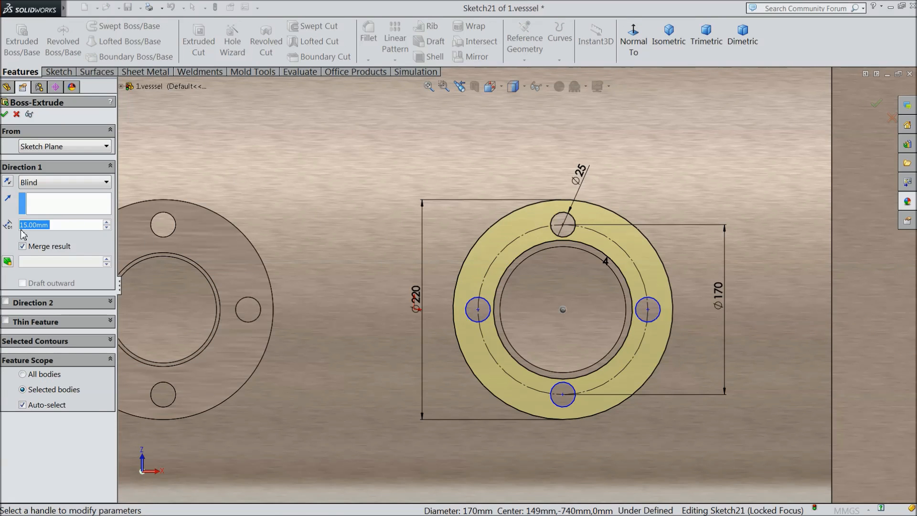
left_click(6, 115)
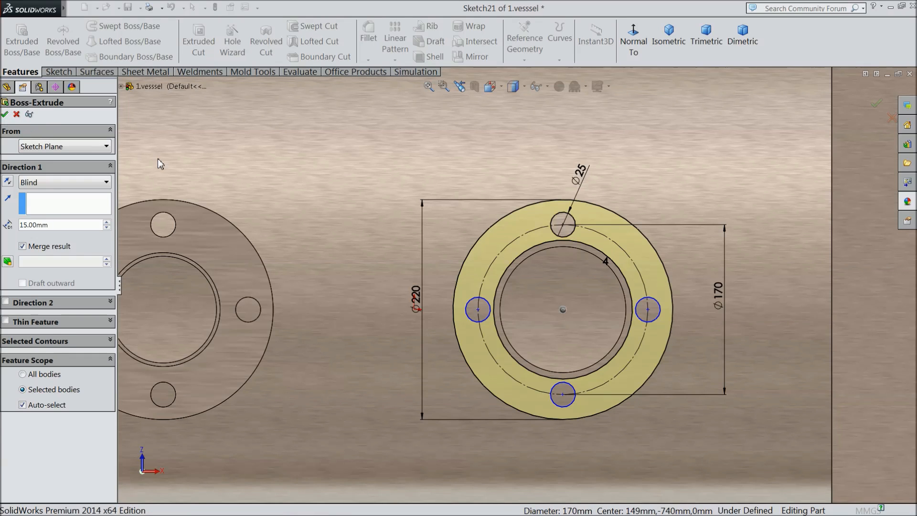
- Switch the display to perspective and examine the whole vessel with its flanged pipes, supports and lifting lugs
key("f")
mouse_move(483, 200)
middle_mouse_down()
mouse_move(425, 367)
mouse_move(487, 399)
mouse_move(477, 407)
mouse_move(471, 367)
mouse_move(469, 440)
middle_mouse_up()
middle_click_drag(479, 148, 518, 244)
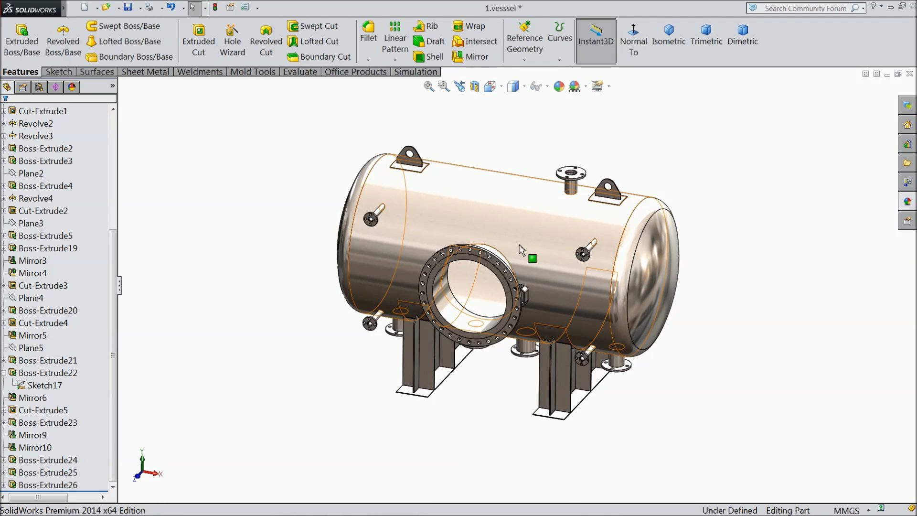
scroll(535, 265, "down", 2)
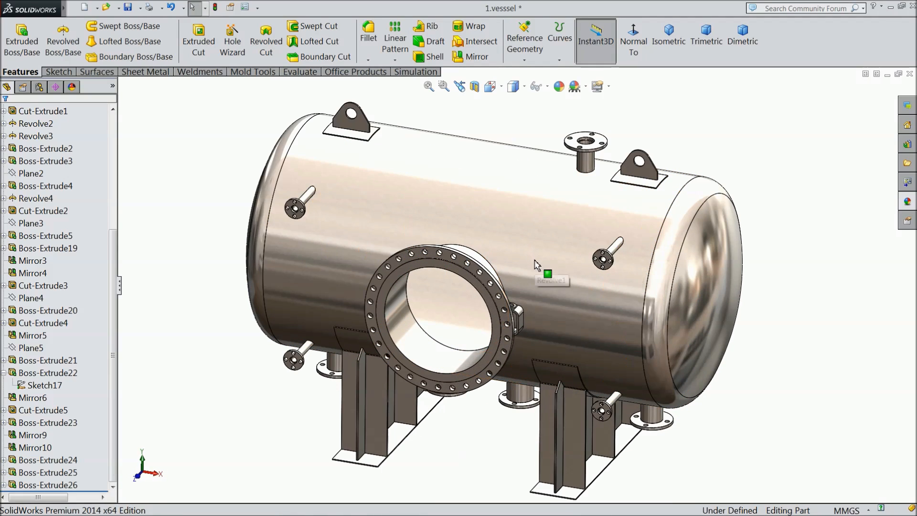
left_click(611, 86)
left_click(614, 147)
scroll(549, 272, "down", 3)
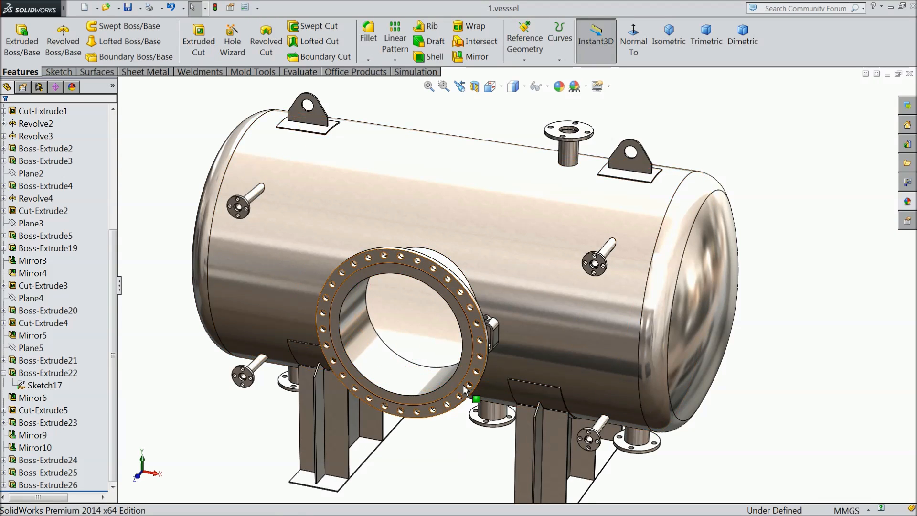
scroll(465, 389, "up", 1)
scroll(449, 339, "down", 1)
mouse_move(463, 297)
middle_mouse_down()
mouse_move(432, 263)
mouse_move(434, 313)
mouse_move(440, 299)
mouse_move(448, 302)
middle_mouse_up()
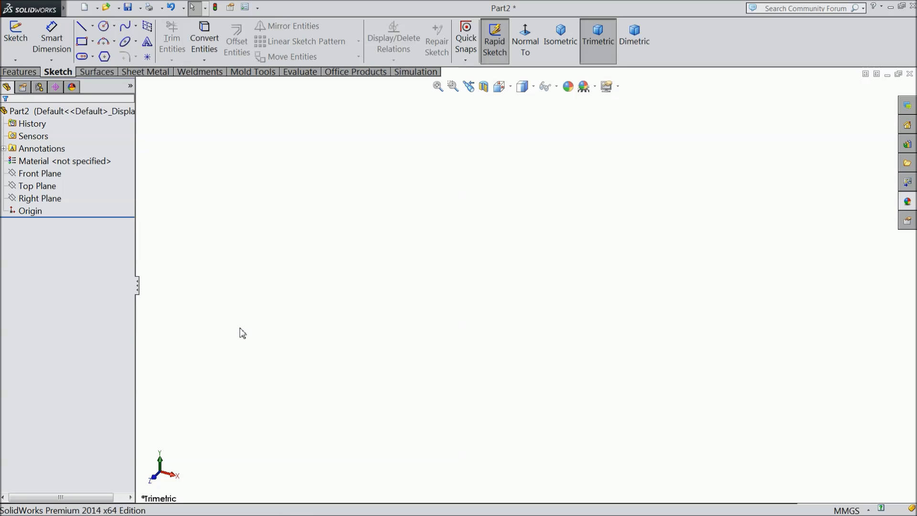
- Start a sketch on the Front Plane of the new part and draw a vertical and a horizontal centerline meeting at the origin
left_click(49, 175)
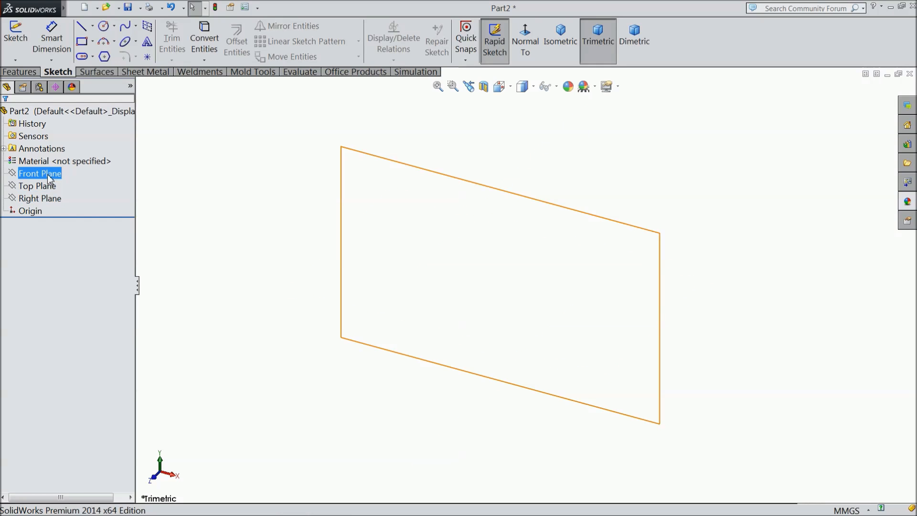
left_click(67, 165)
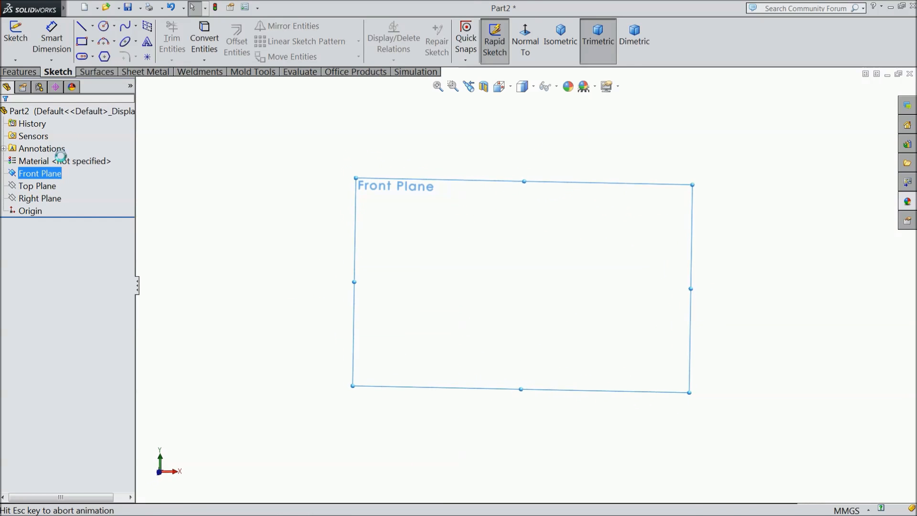
left_click(93, 26)
left_click(109, 56)
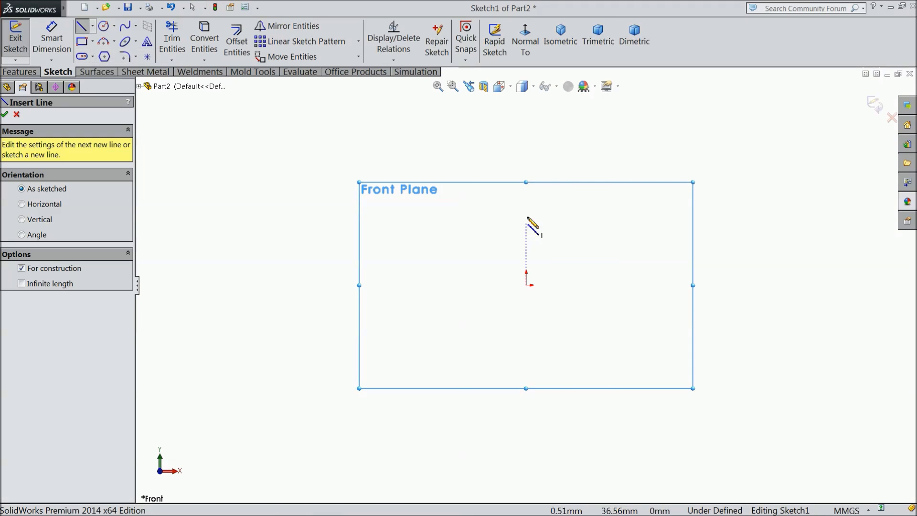
left_click(527, 160)
left_click(527, 285)
left_click(427, 285)
right_click(418, 86)
left_click(445, 93)
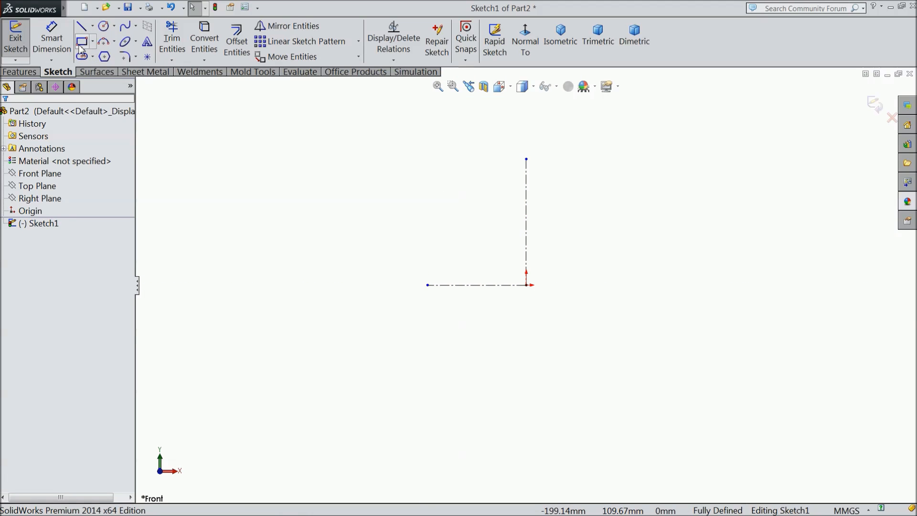
- Begin drawing solid lines in the Front Plane sketch
left_click(82, 26)
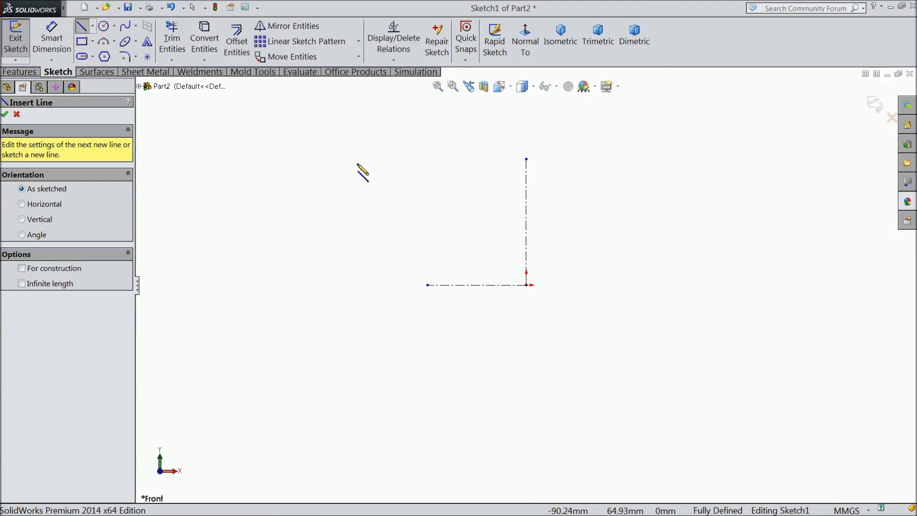
- Sketch a closed stepped profile from the origin along both centerlines, about 15 mm wide and 100 mm high, with its right edge about 67 mm high
left_click(527, 285)
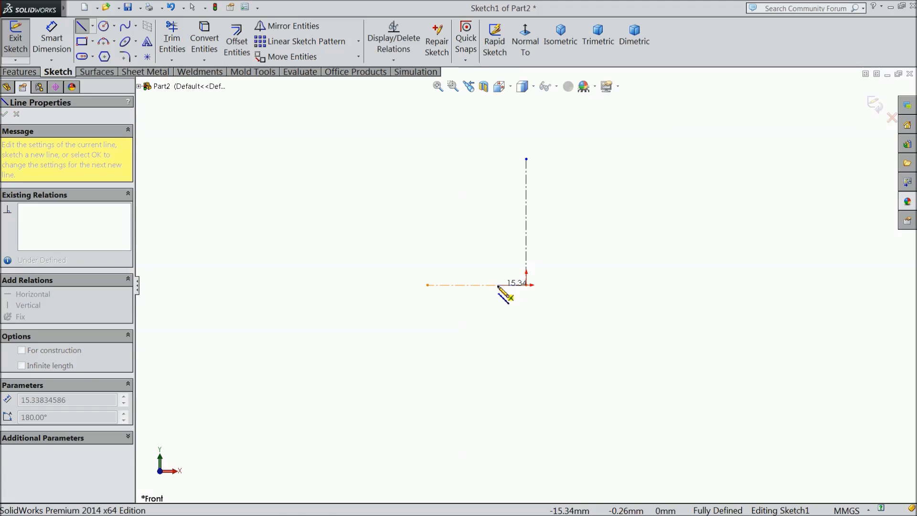
left_click(498, 285)
left_click(498, 98)
left_click(518, 98)
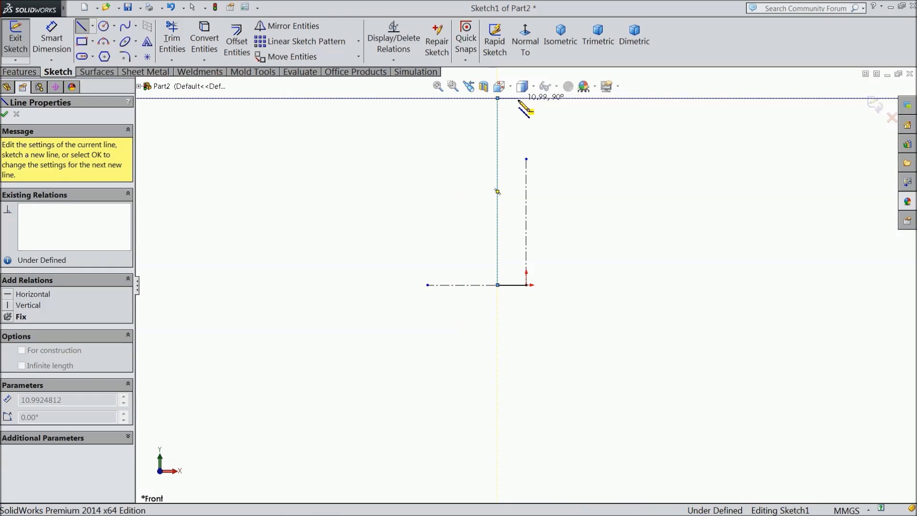
left_click(518, 158)
left_click(526, 159)
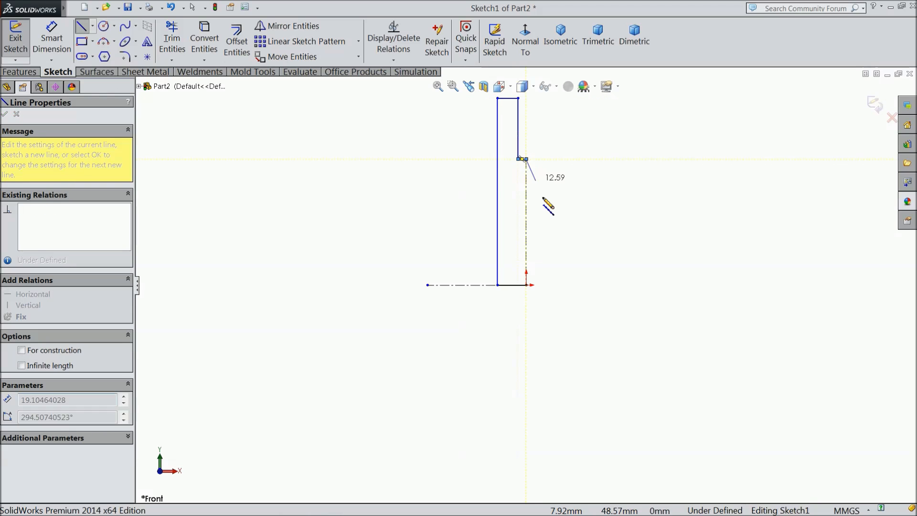
left_click(526, 285)
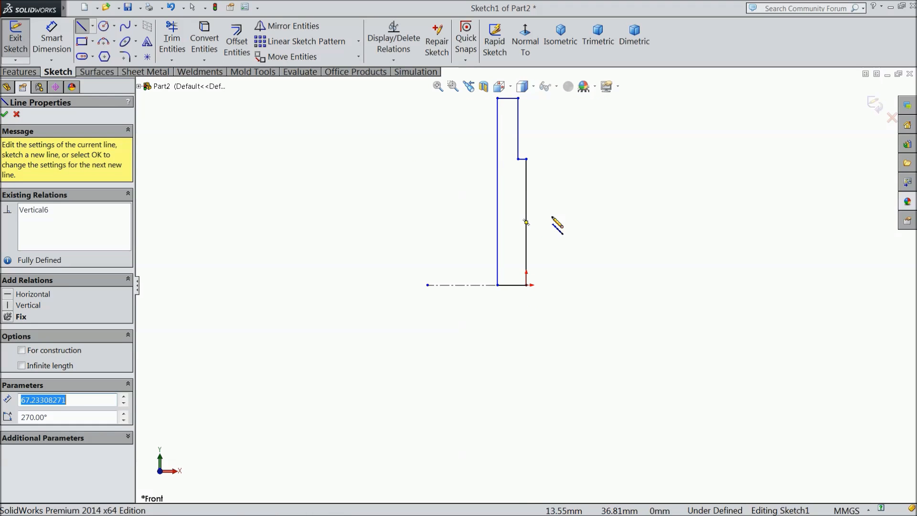
right_click(552, 287)
left_click(576, 139)
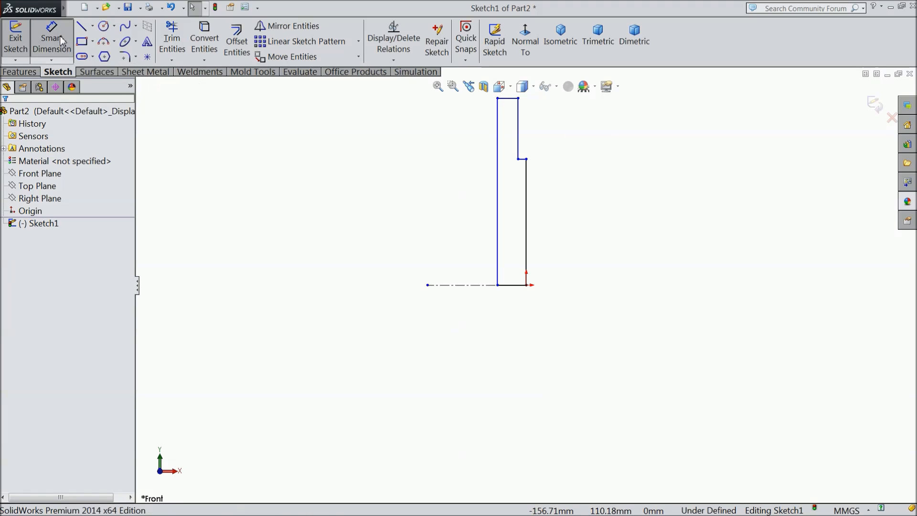
- Dimension the profile's long left vertical edge as 406.4 mm
scroll(525, 279, "down", 2)
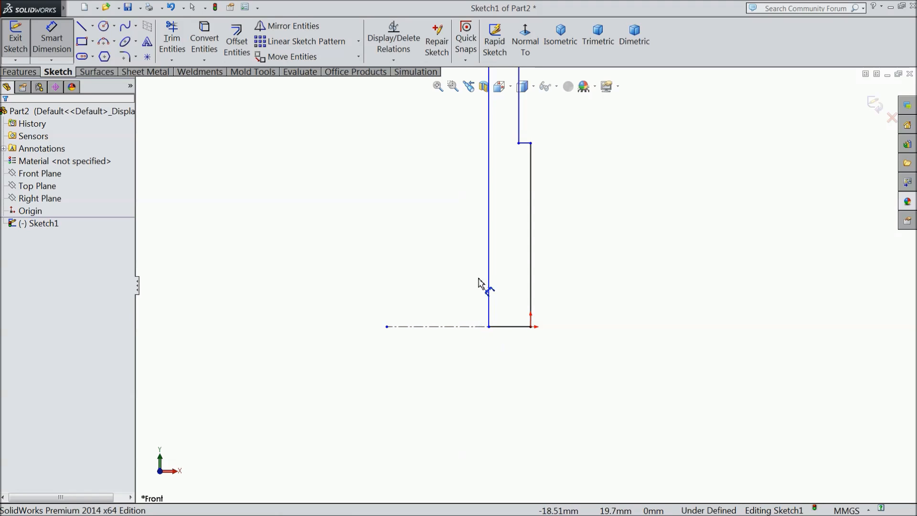
scroll(493, 248, "up", 1)
scroll(511, 229, "down", 2)
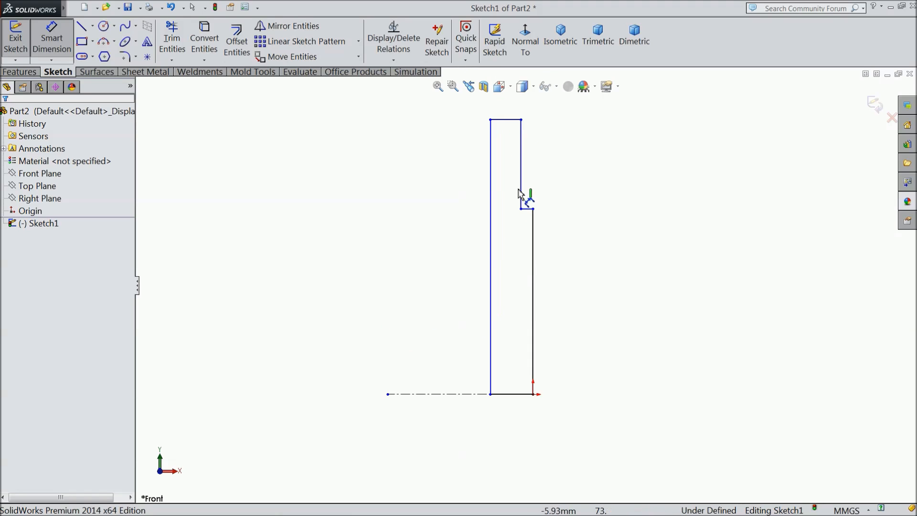
left_click(486, 279)
left_click(412, 281)
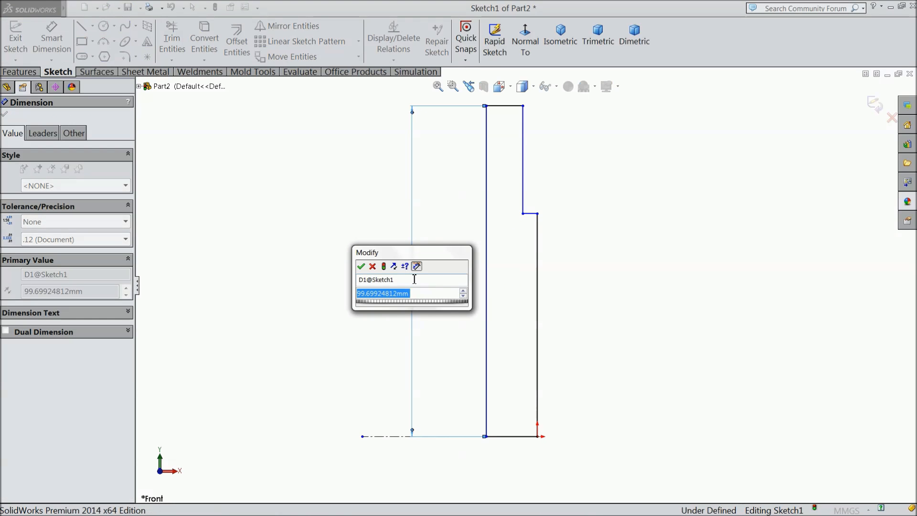
type("406.4")
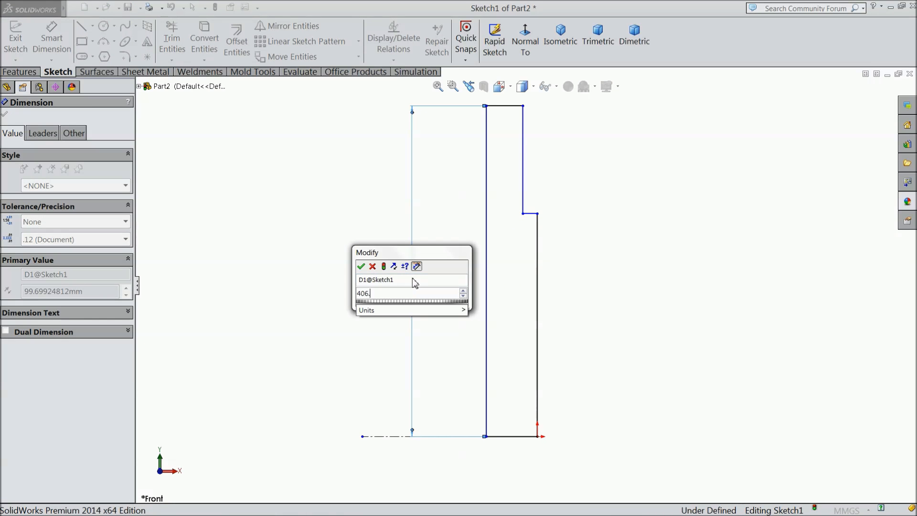
left_click(362, 266)
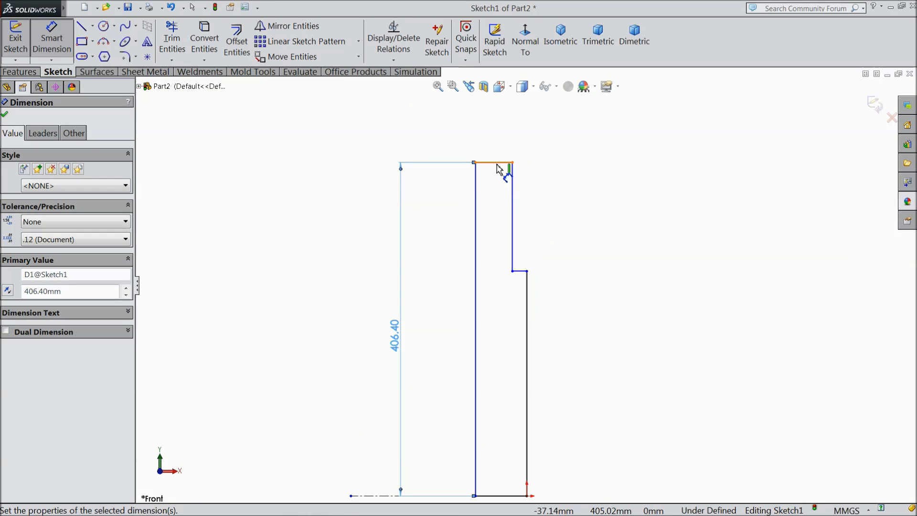
- Dimension the profile's top horizontal edge as 34 mm
left_click(497, 163)
left_click(494, 151)
type("34")
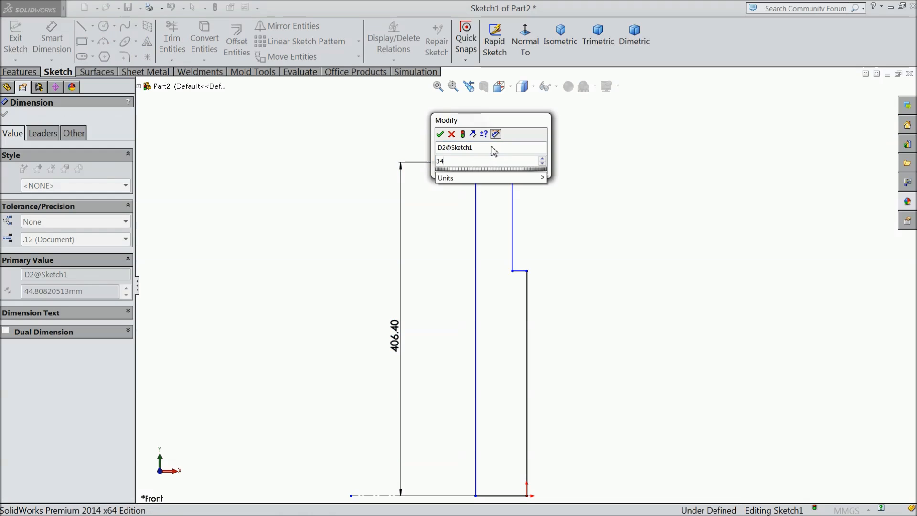
left_click(440, 135)
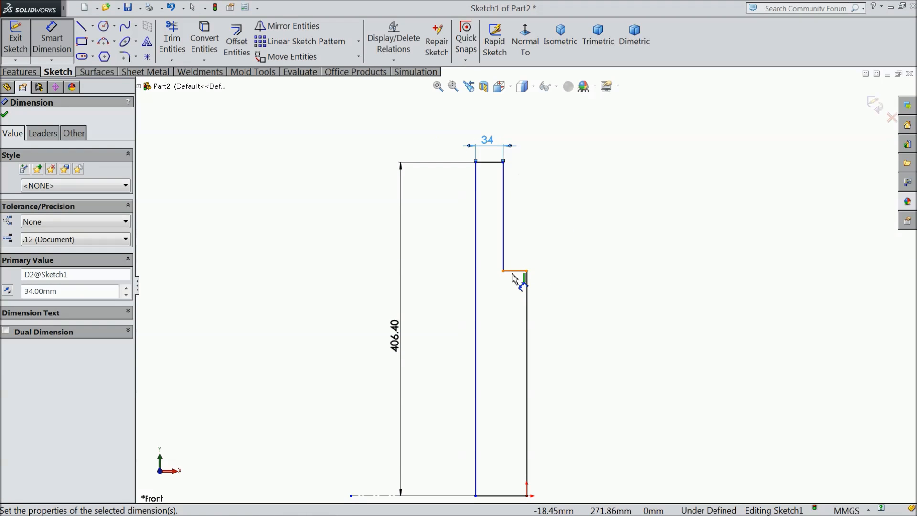
- Dimension the short horizontal step edge as 3 mm and place its dimension text to the right, clear of the profile
left_click(514, 272)
left_click(507, 242)
type("3")
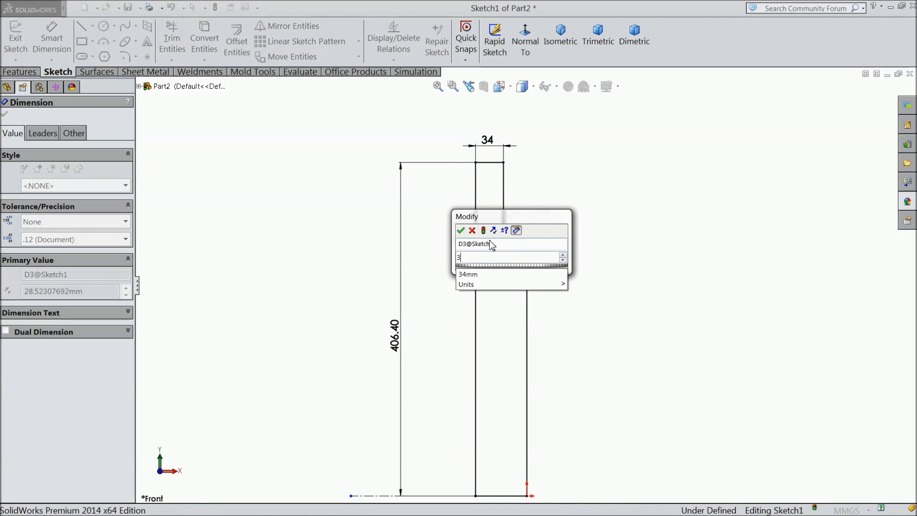
left_click(461, 231)
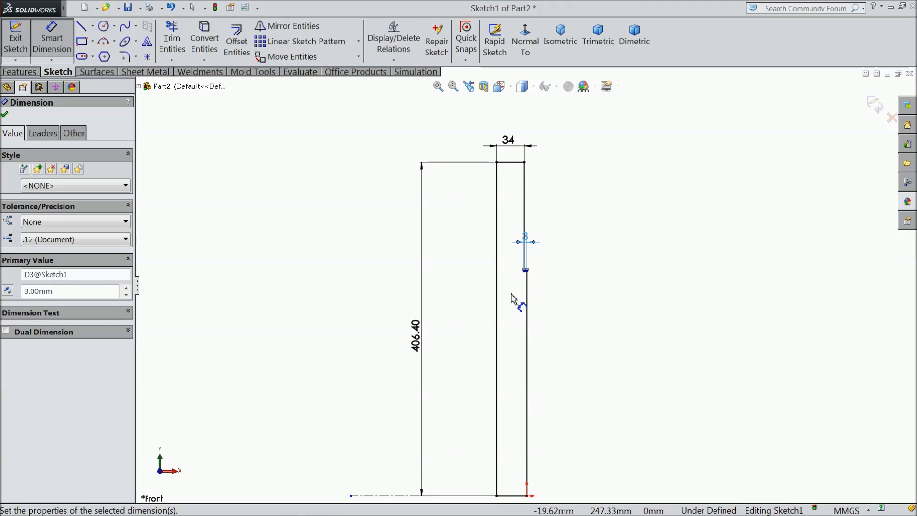
scroll(600, 272, "up", 4)
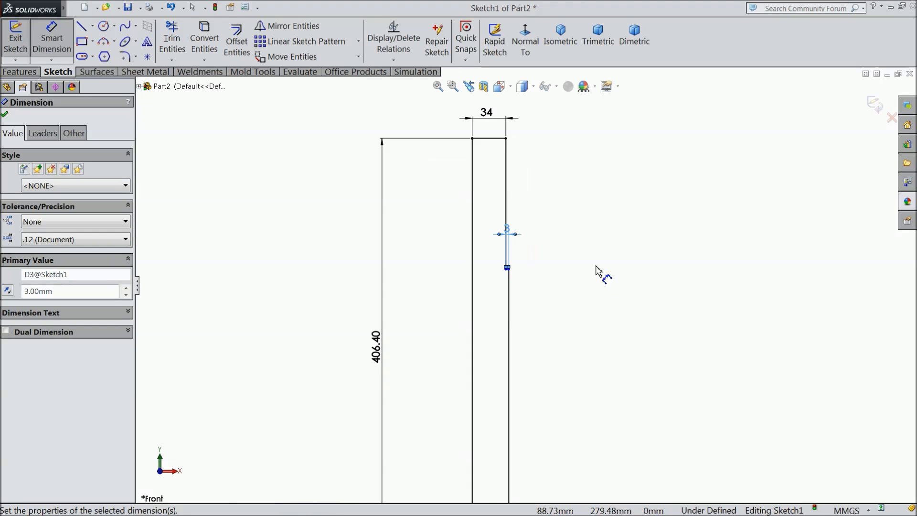
left_click_drag(443, 230, 497, 284)
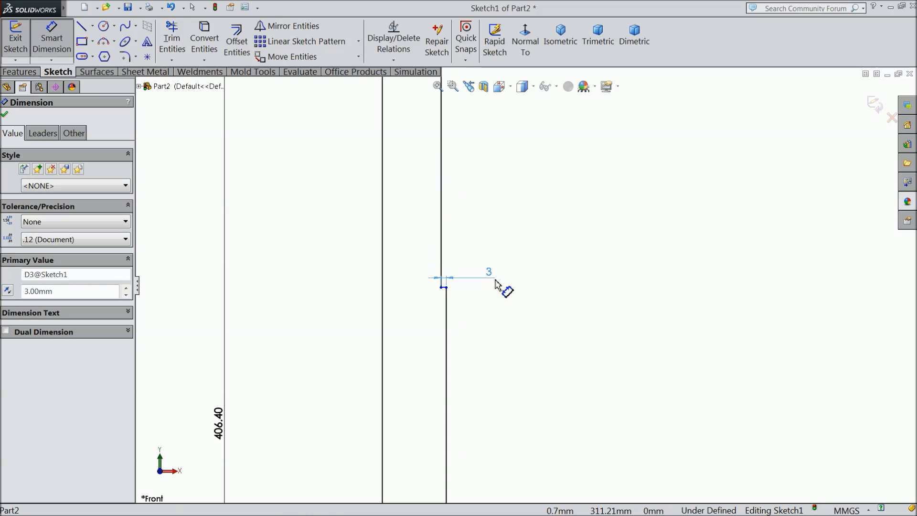
scroll(477, 263, "up", 3)
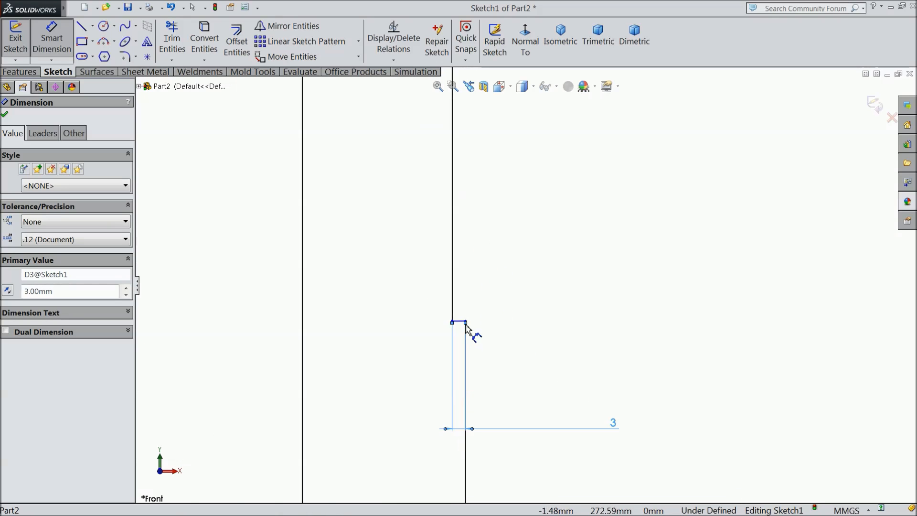
scroll(507, 282, "down", 5)
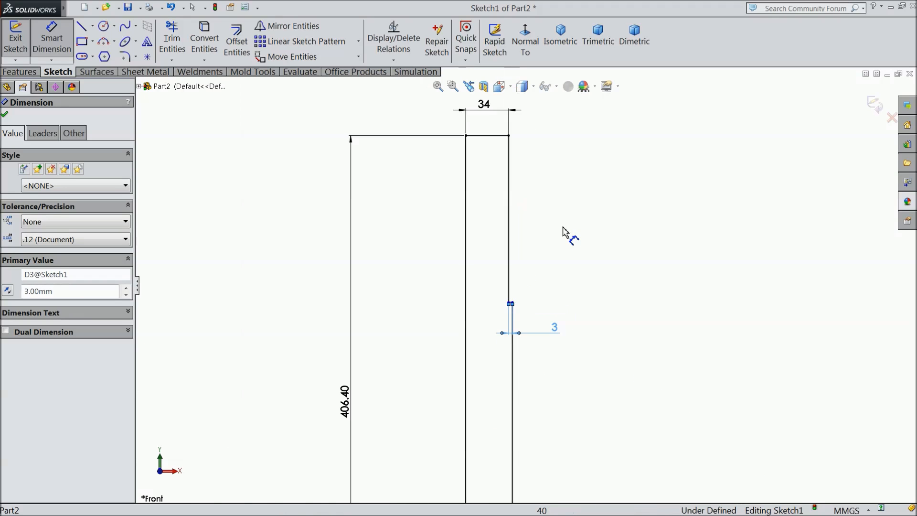
- Dimension the short vertical edge above the step as 63.9 mm and finish dimensioning
scroll(549, 234, "up", 1)
left_click(497, 229)
left_click(550, 219)
type("63.9")
key("Return")
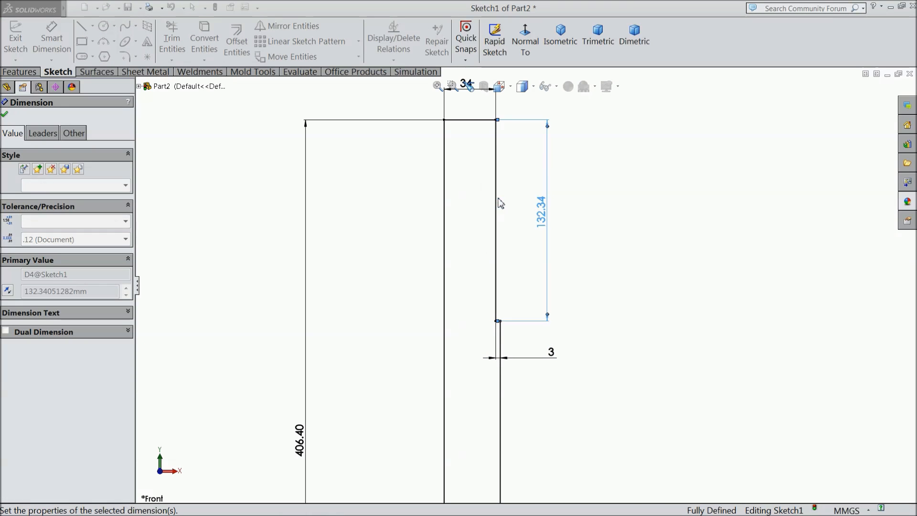
scroll(528, 272, "down", 3)
scroll(563, 357, "down", 1)
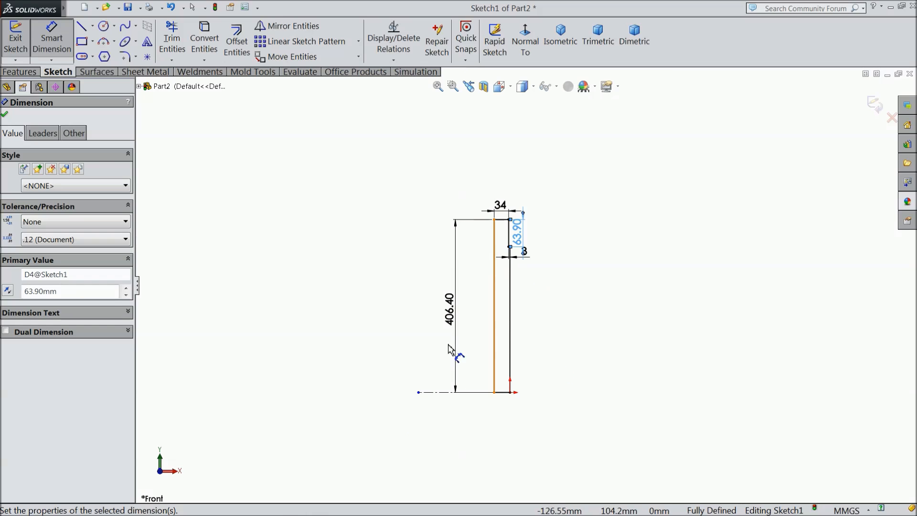
left_click(5, 113)
- Revolve the profile 360 degrees about the horizontal centerline to form a solid disc
left_click(19, 72)
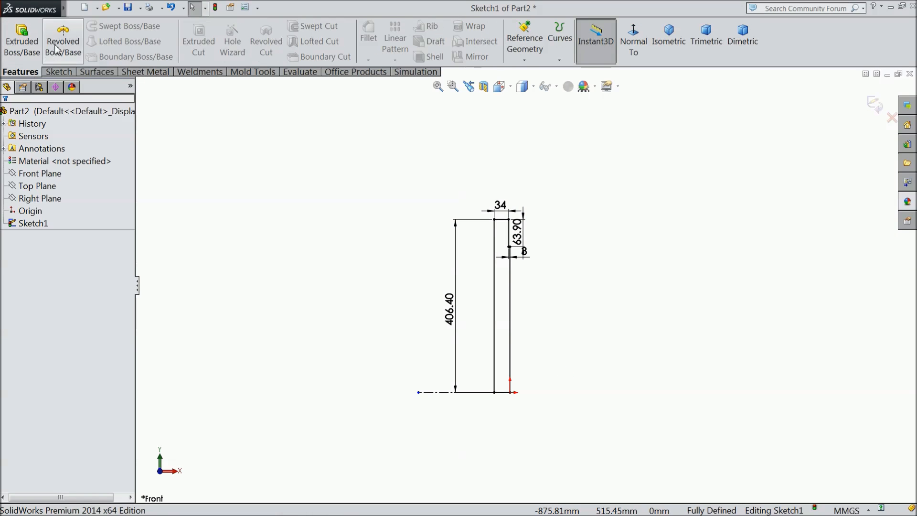
left_click(62, 41)
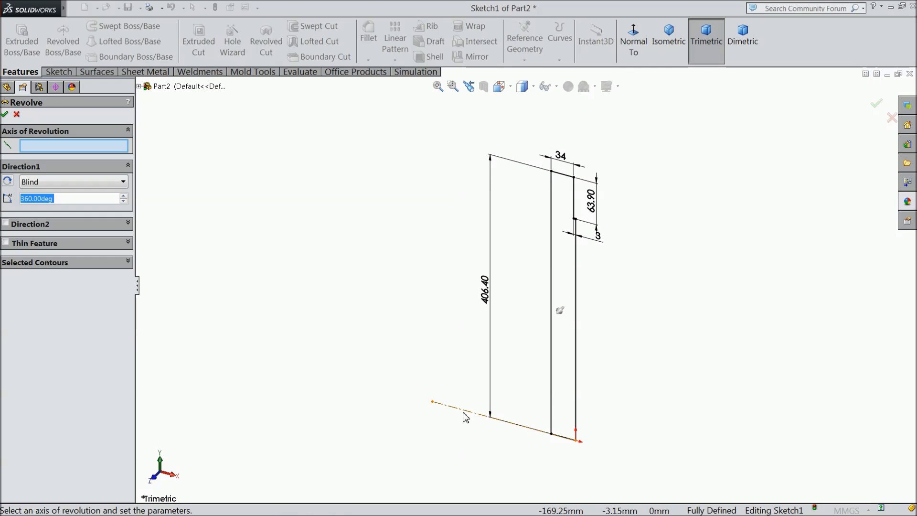
left_click(465, 417)
scroll(514, 407, "up", 3)
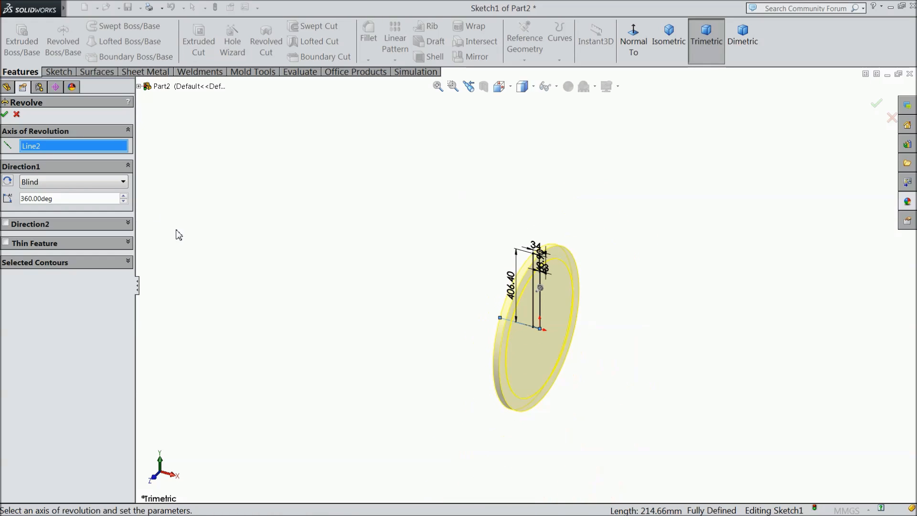
left_click(4, 115)
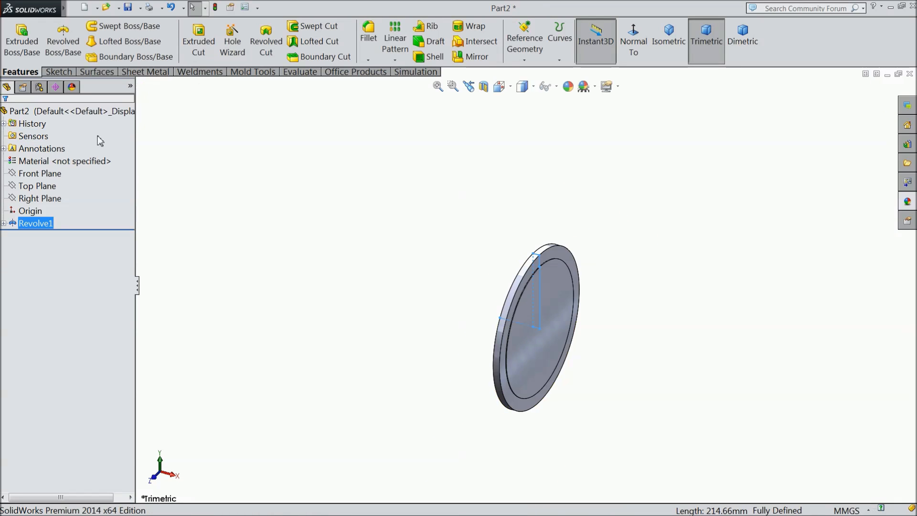
- Apply the polished steel appearance to the whole part
left_click(19, 111)
left_click(907, 202)
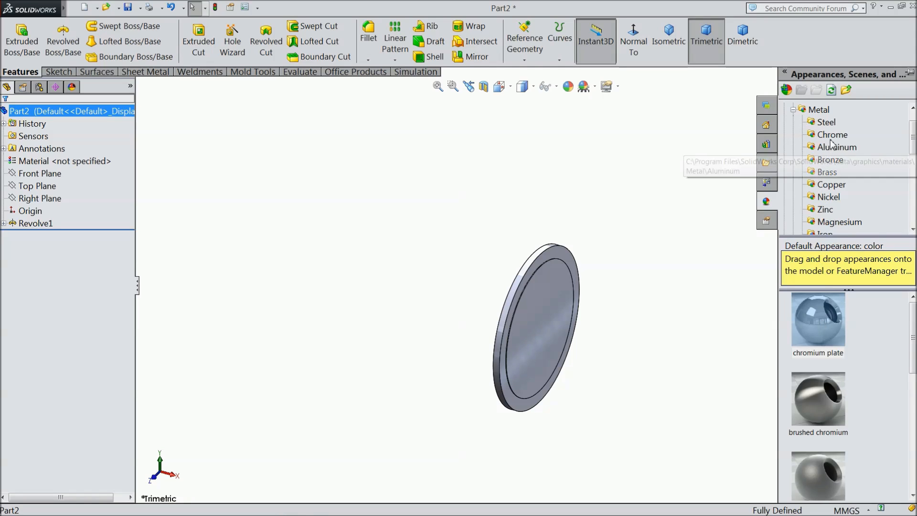
left_click(831, 123)
left_click(832, 419)
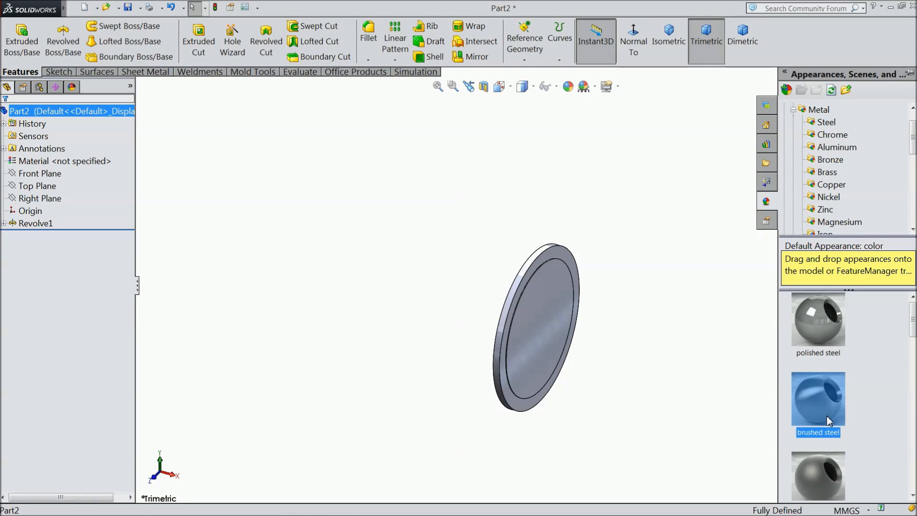
mouse_move(608, 368)
middle_mouse_down()
mouse_move(717, 359)
mouse_move(646, 347)
mouse_move(618, 286)
mouse_move(669, 363)
middle_mouse_up()
left_click(815, 319)
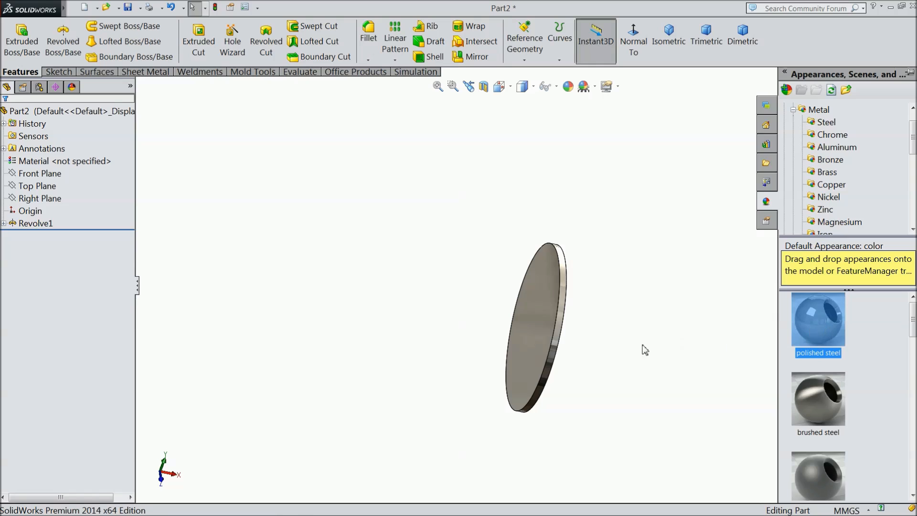
middle_click_drag(584, 348, 658, 355)
- Apply the brushed steel appearance to the whole part
left_click(824, 414)
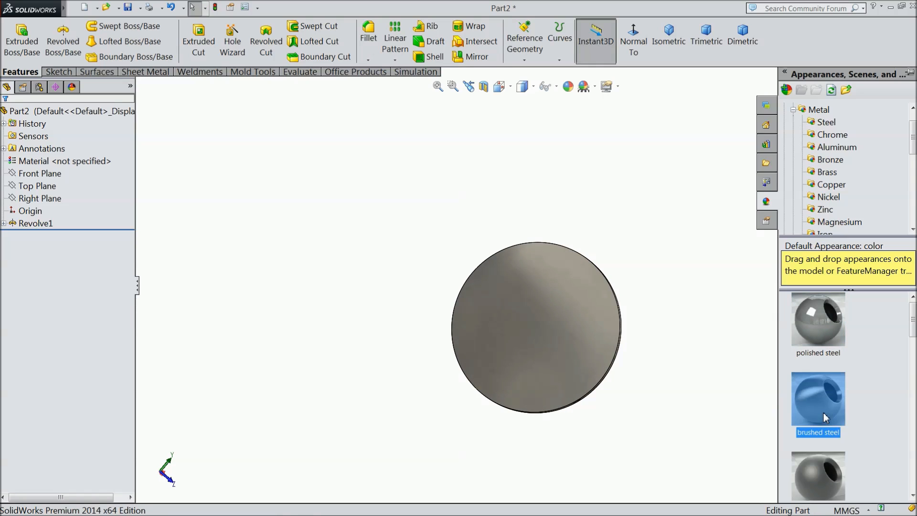
left_click(789, 399)
left_click(48, 111)
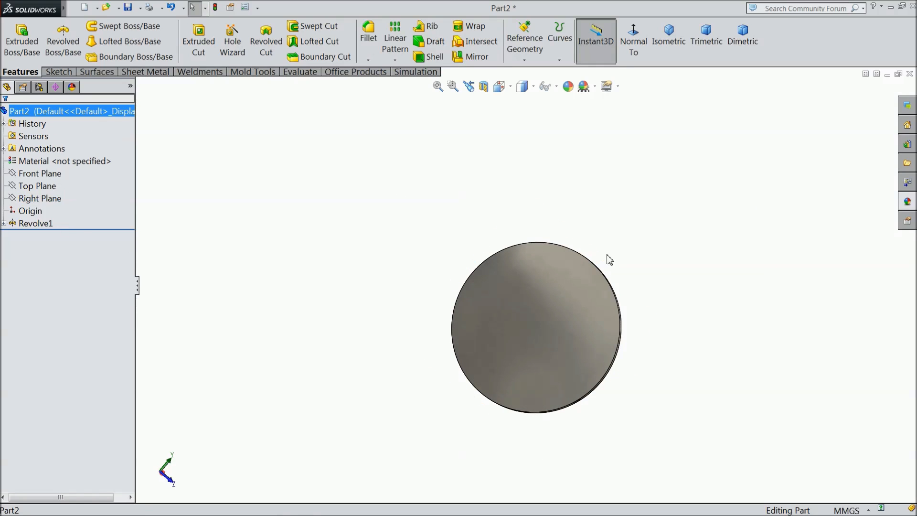
left_click(901, 219)
left_click(814, 413)
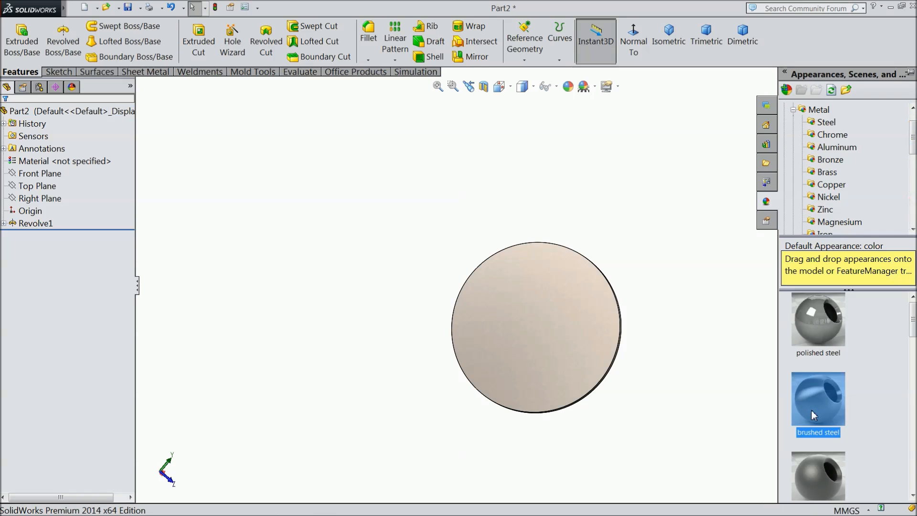
- Start a sketch on the disc's flat back face and draw a circle centred on the origin with a radius of about 335 mm
scroll(647, 351, "down", 5)
left_click(532, 301)
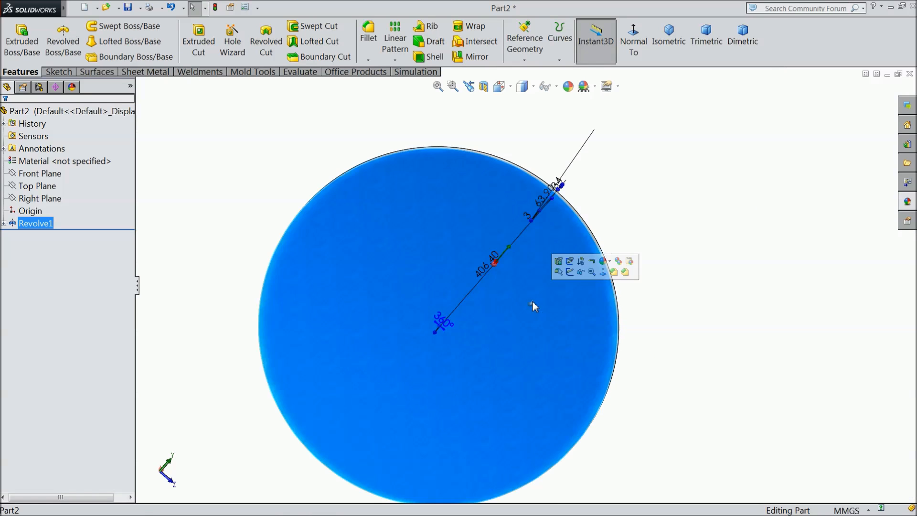
left_click(569, 271)
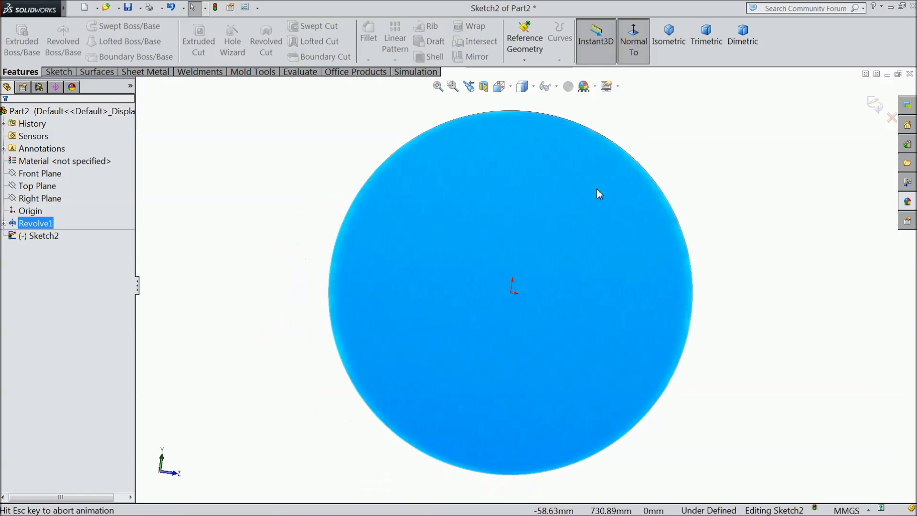
left_click(70, 73)
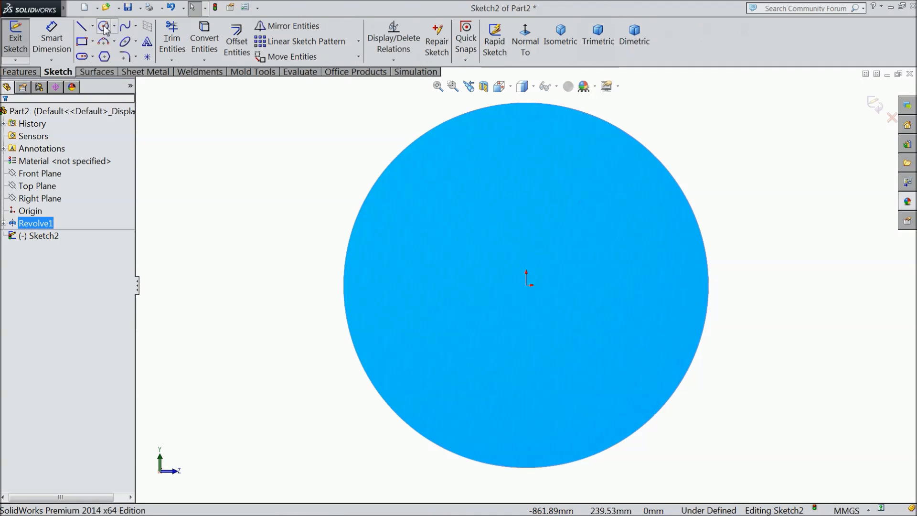
left_click(104, 27)
left_click(527, 285)
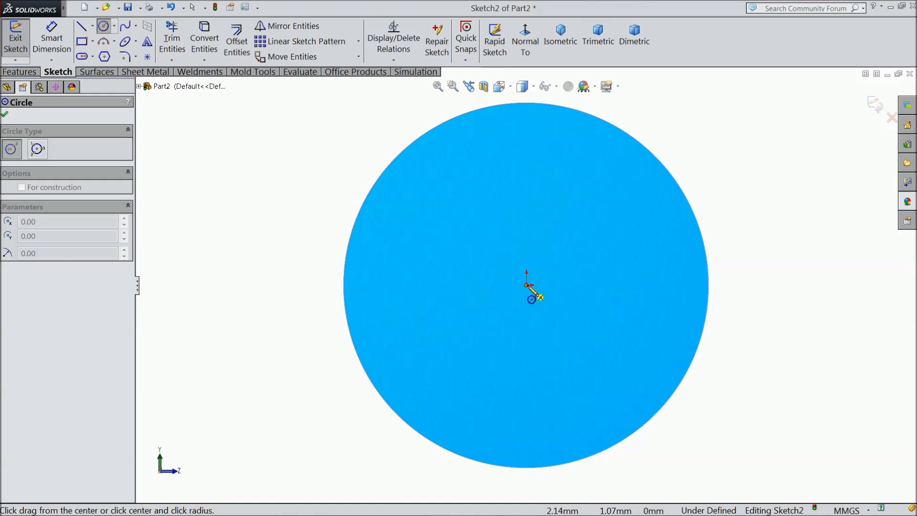
left_click(387, 233)
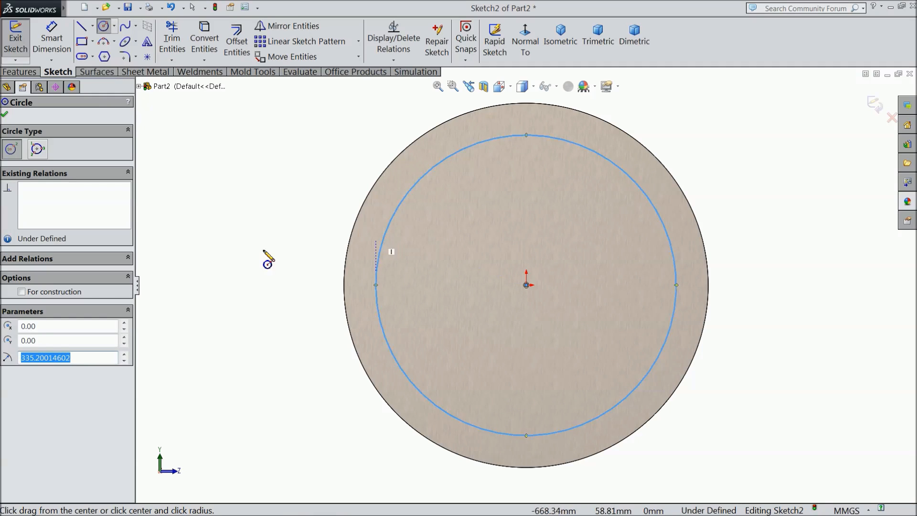
- Convert the circle on the disc face to construction geometry and dimension its diameter to 755 mm
left_click(60, 293)
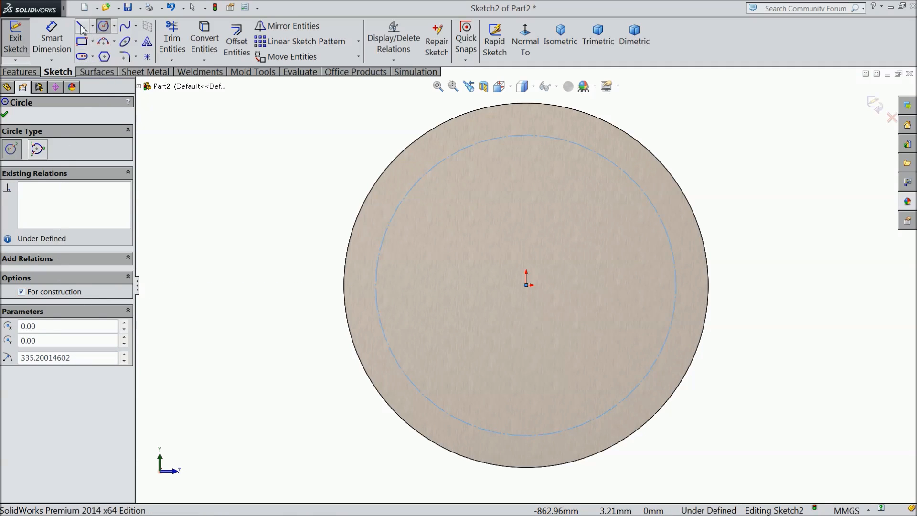
left_click(52, 39)
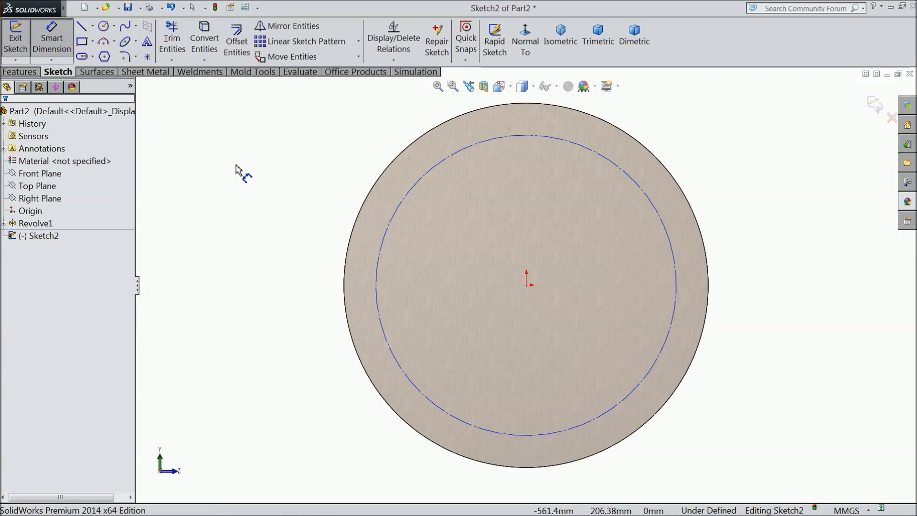
left_click(384, 268)
left_click(306, 300)
type("755")
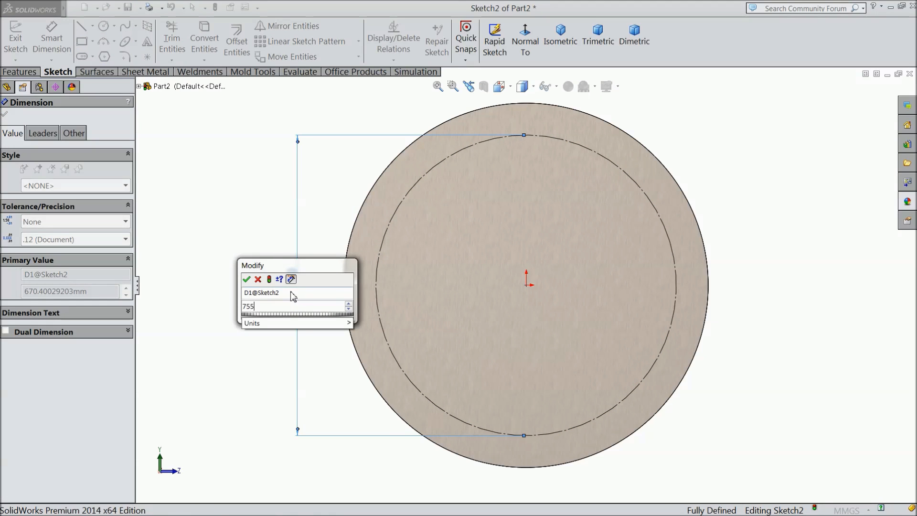
left_click(246, 280)
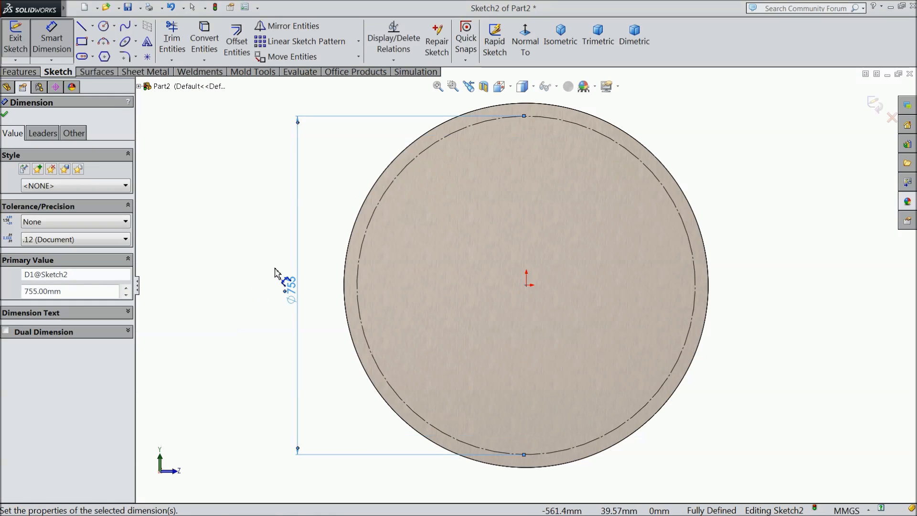
- Draw a small circle centred on the top quadrant of the construction circle and set its diameter to 30 mm
left_click(104, 25)
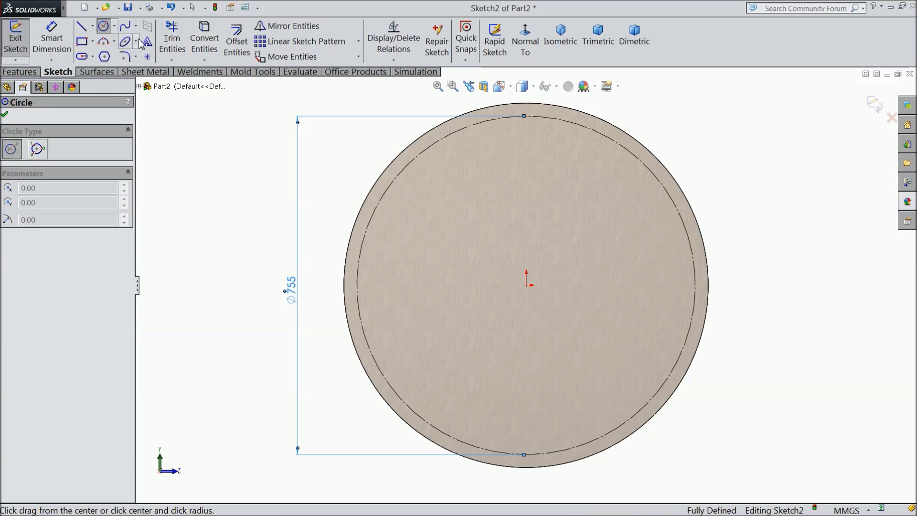
left_click_drag(526, 116, 531, 126)
key("d")
scroll(592, 105, "down", 2)
left_click(525, 134)
left_click(585, 112)
type("30")
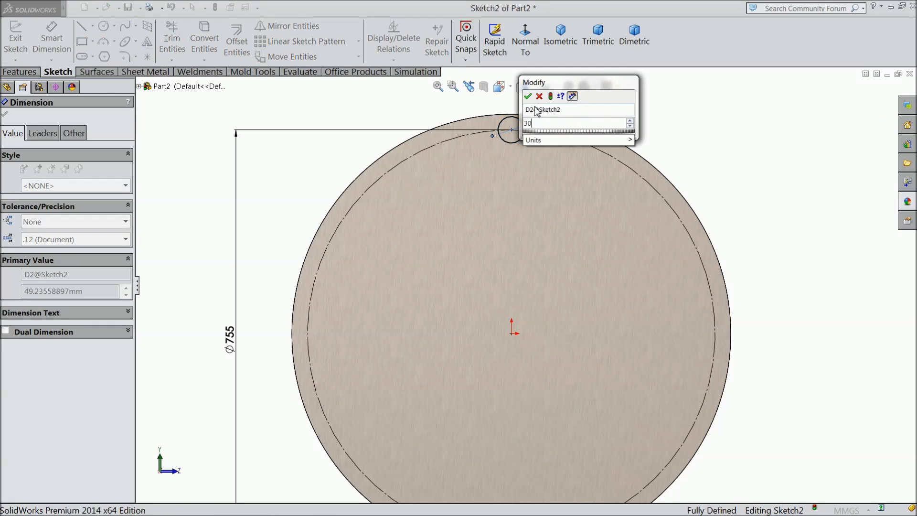
left_click(528, 96)
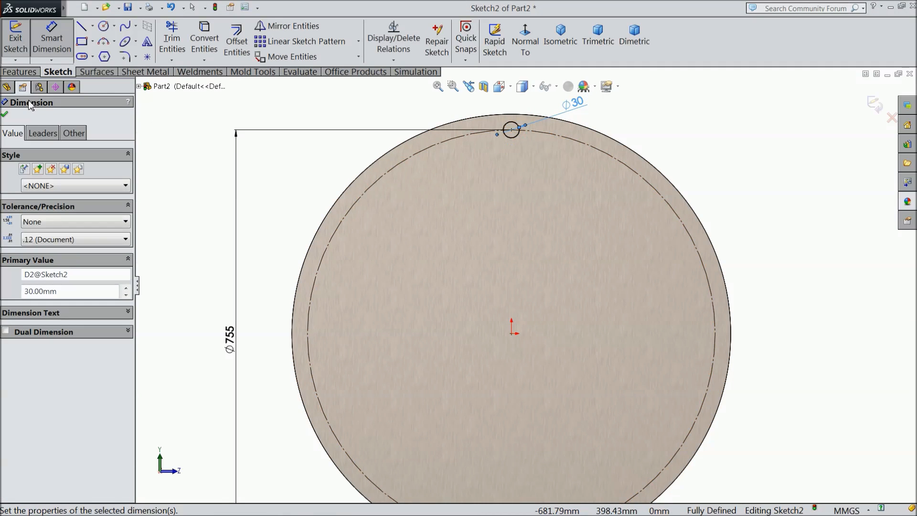
left_click(5, 116)
- Create a circular sketch pattern of the 30 mm circle about the origin with 30 equally spaced instances over 360 degrees
left_click(359, 41)
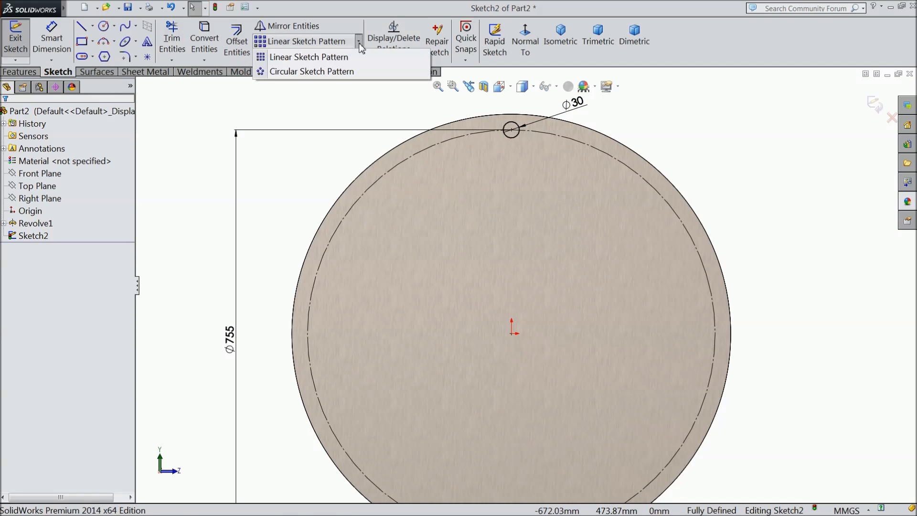
left_click(311, 72)
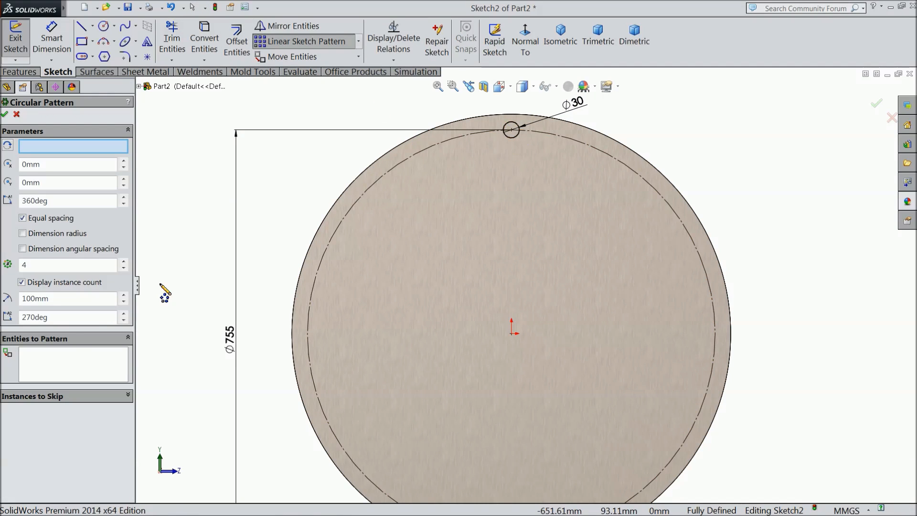
left_click(69, 362)
left_click(512, 131)
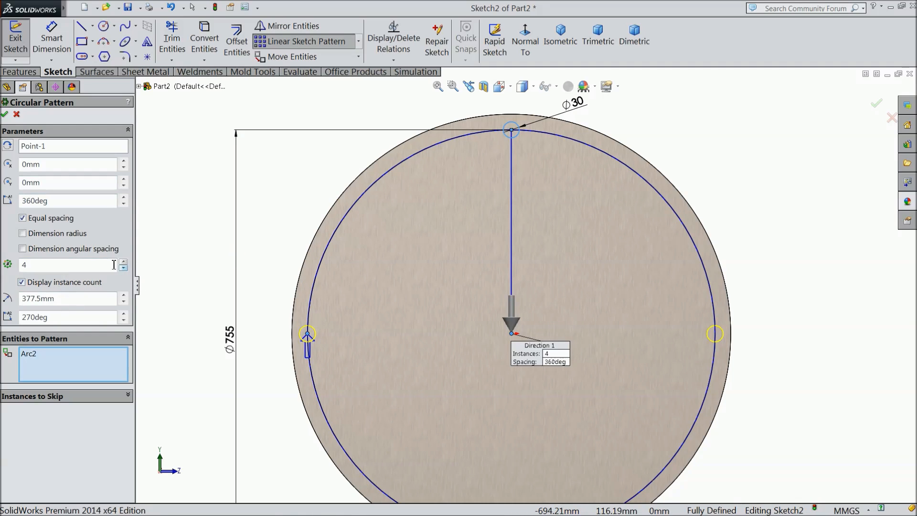
type("30")
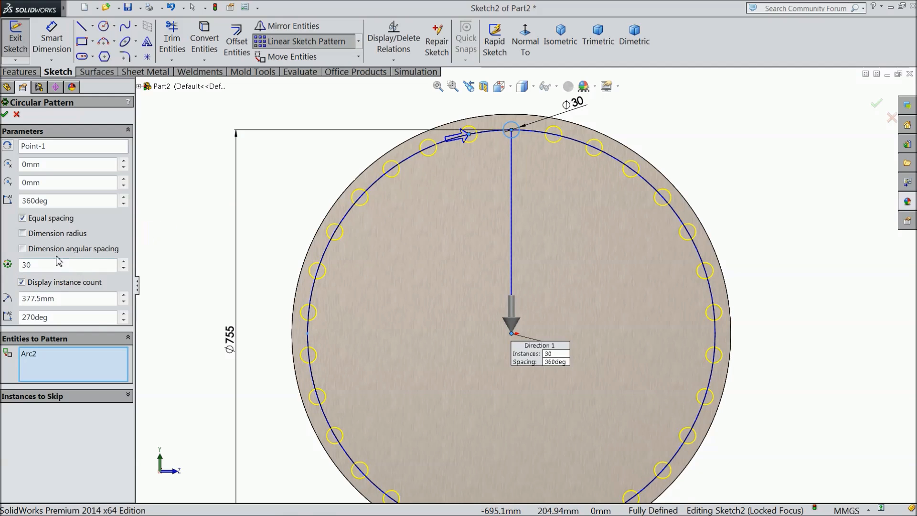
left_click(6, 115)
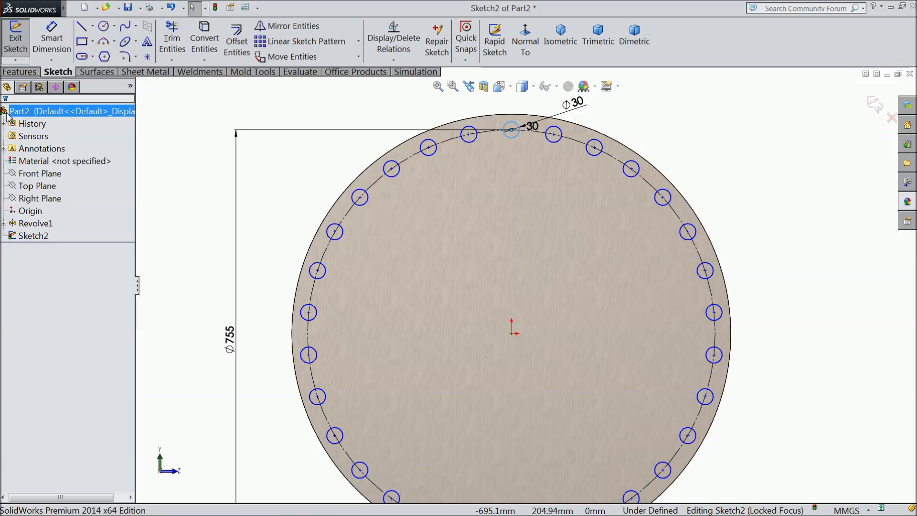
- Cut the patterned circles through the disc with an Extruded Cut using the Up To Next end condition
left_click(19, 72)
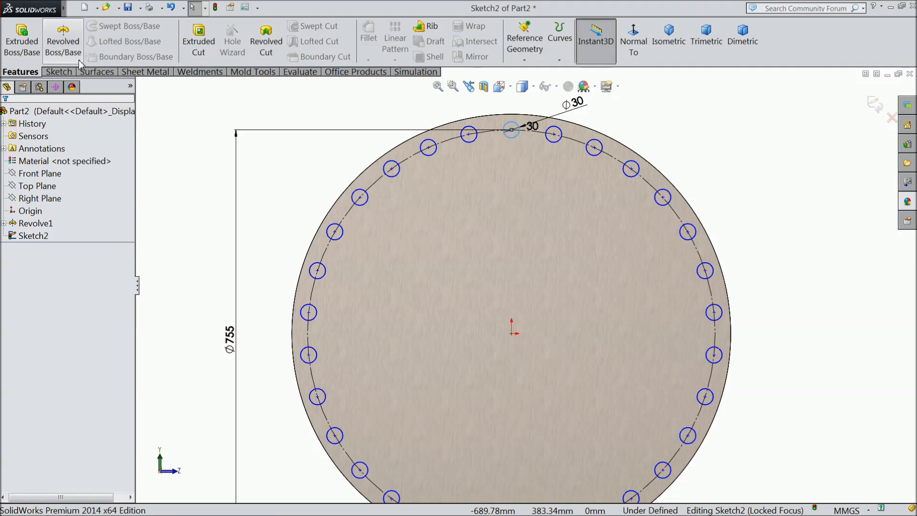
left_click(198, 43)
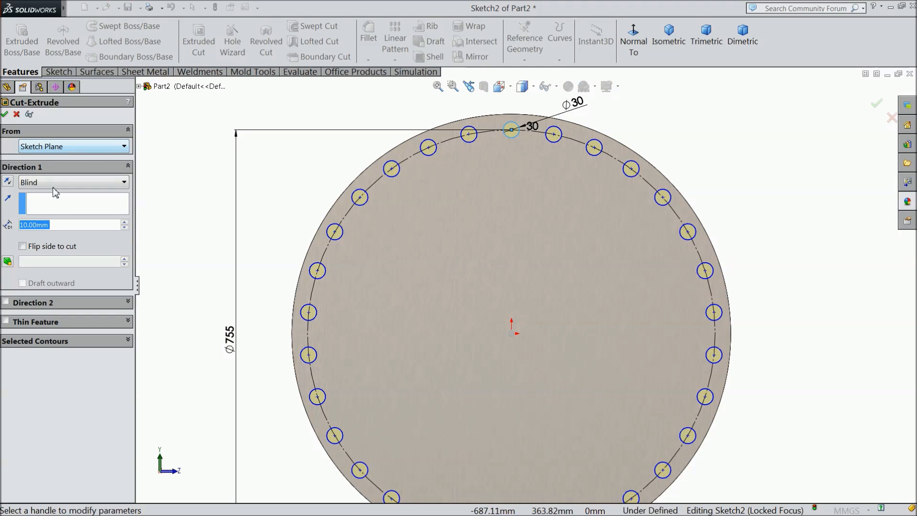
left_click(53, 184)
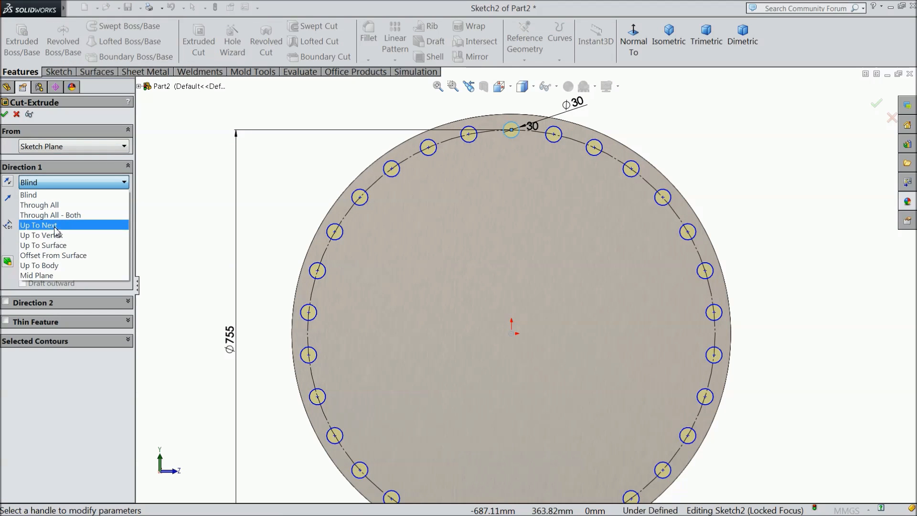
left_click(57, 226)
left_click(5, 114)
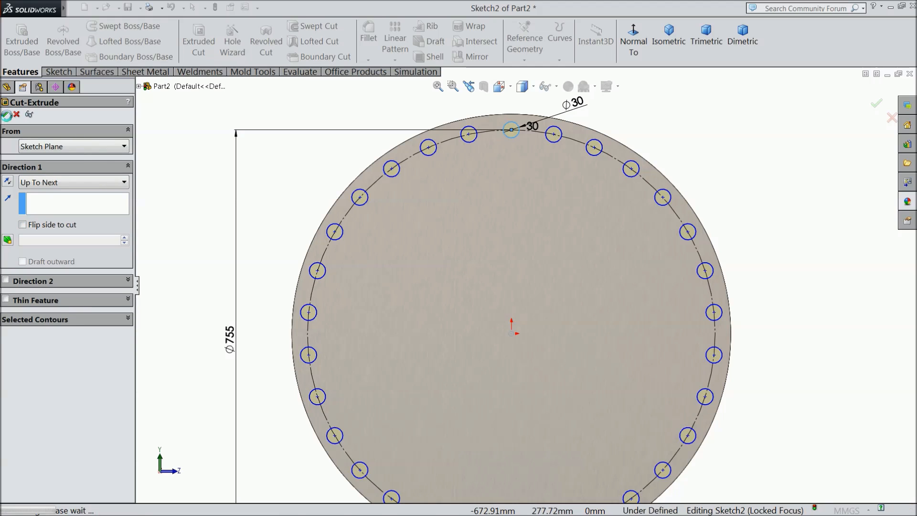
- Start a new sketch on the flat face of the drilled disc
middle_click_drag(308, 189, 294, 202)
key("f")
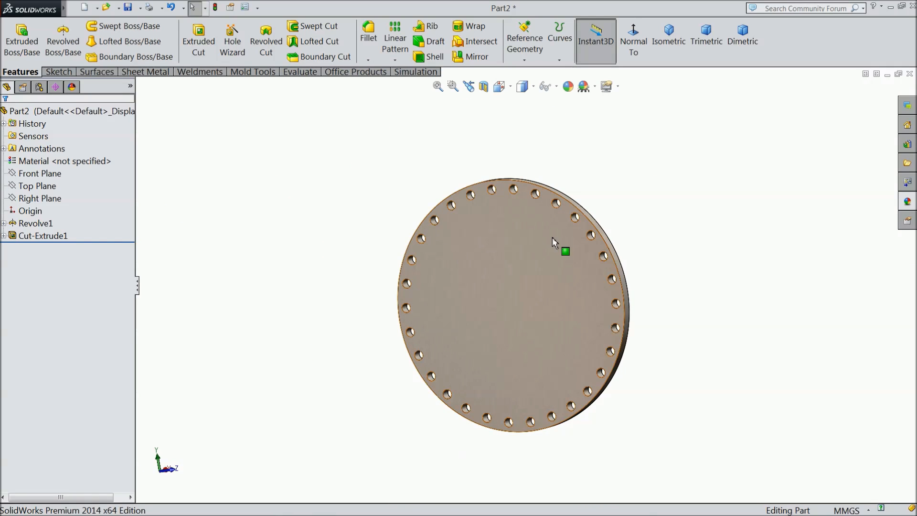
scroll(505, 254, "down", 3)
left_click(505, 254)
left_click(542, 225)
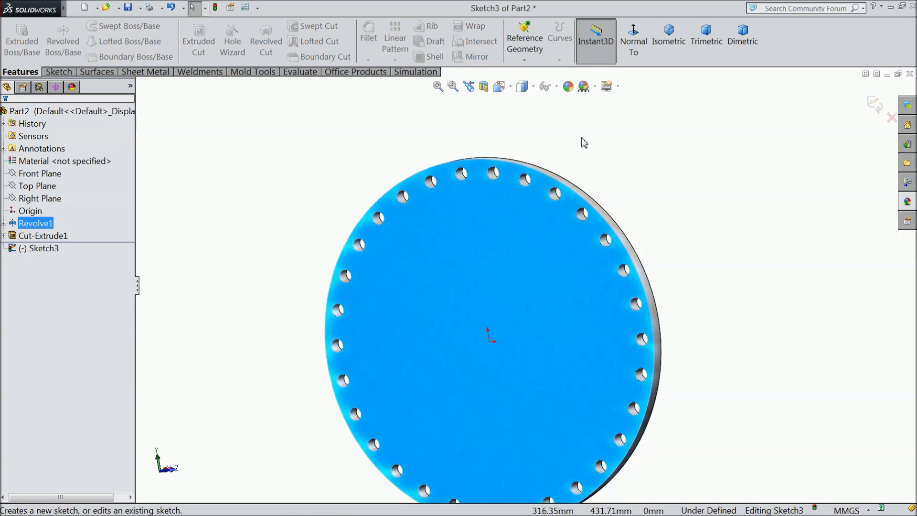
scroll(586, 104, "down", 2)
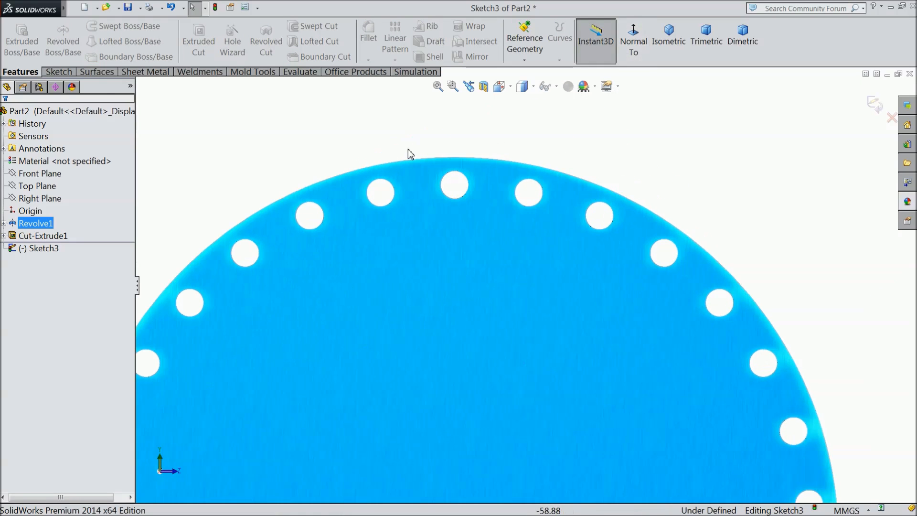
- Draw a vertical centerline from the origin up through the top hole to beyond the disc's outer edge
left_click(59, 72)
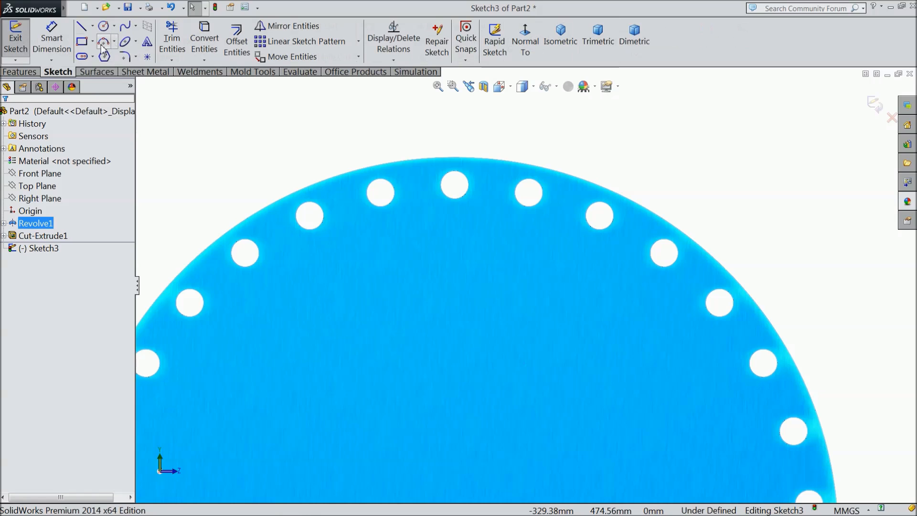
left_click(93, 28)
left_click(103, 53)
scroll(491, 334, "up", 2)
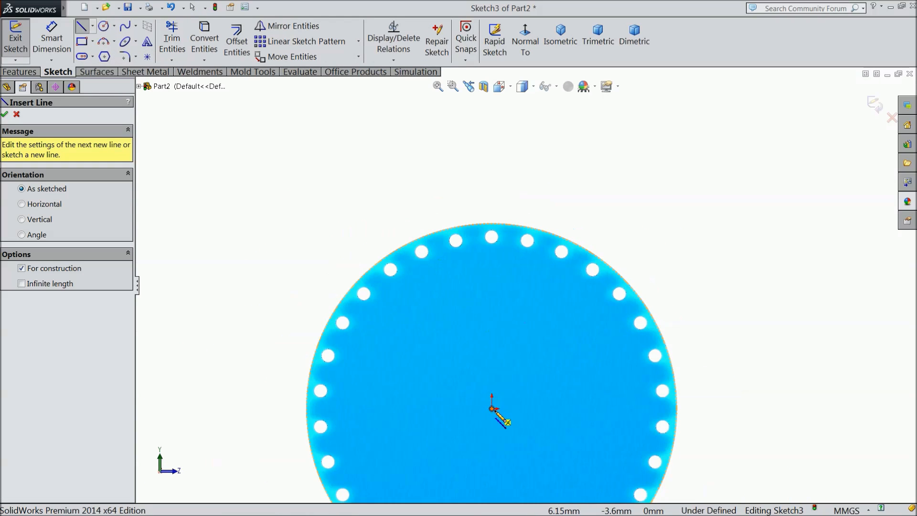
left_click_drag(492, 408, 492, 171)
right_click(500, 172)
left_click(536, 104)
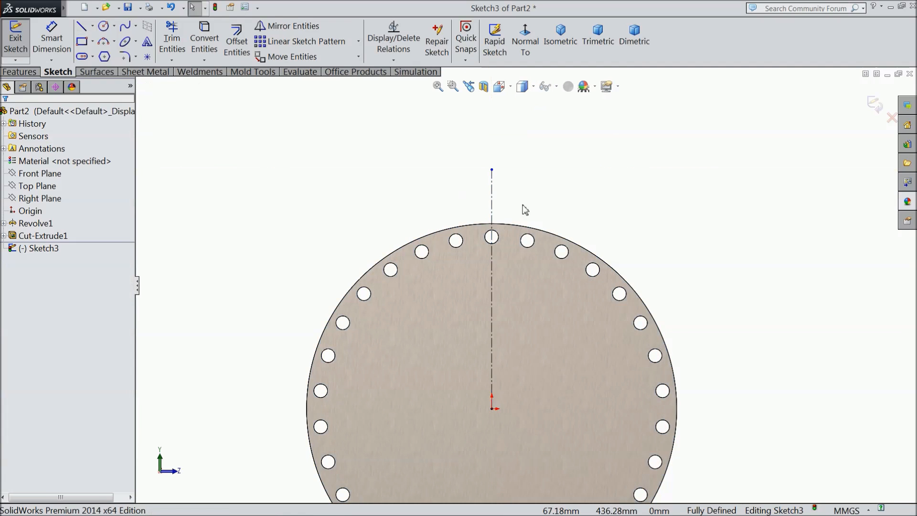
- Convert the disc's outer circular edge into a sketch entity
scroll(521, 254, "down", 4)
scroll(521, 254, "down", 2)
scroll(521, 255, "up", 3)
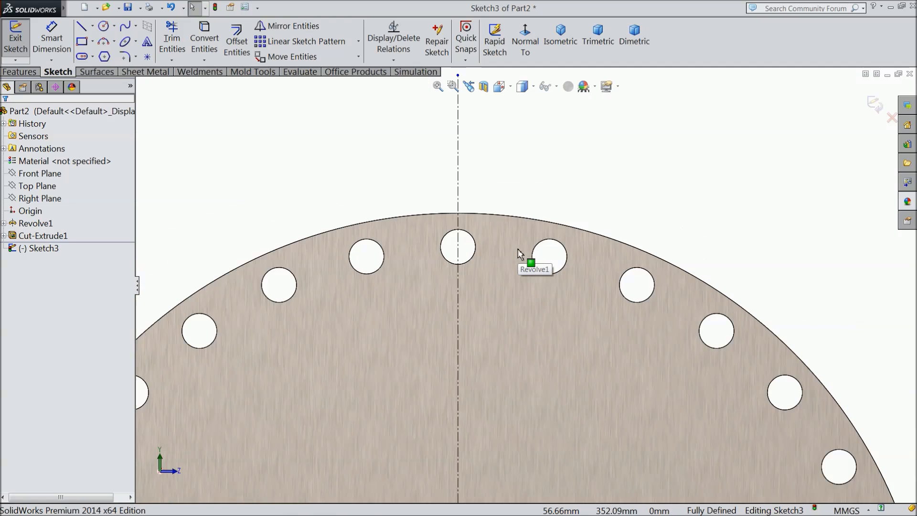
scroll(495, 246, "down", 2)
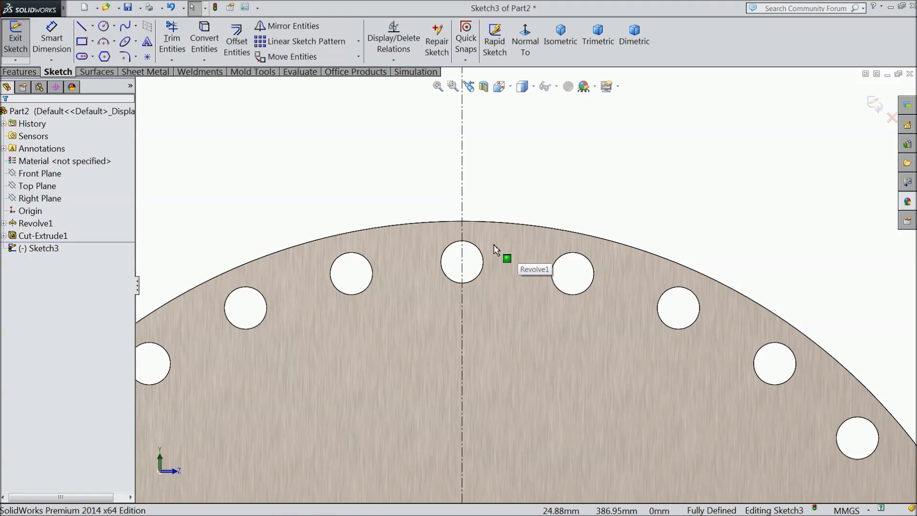
left_click(499, 223)
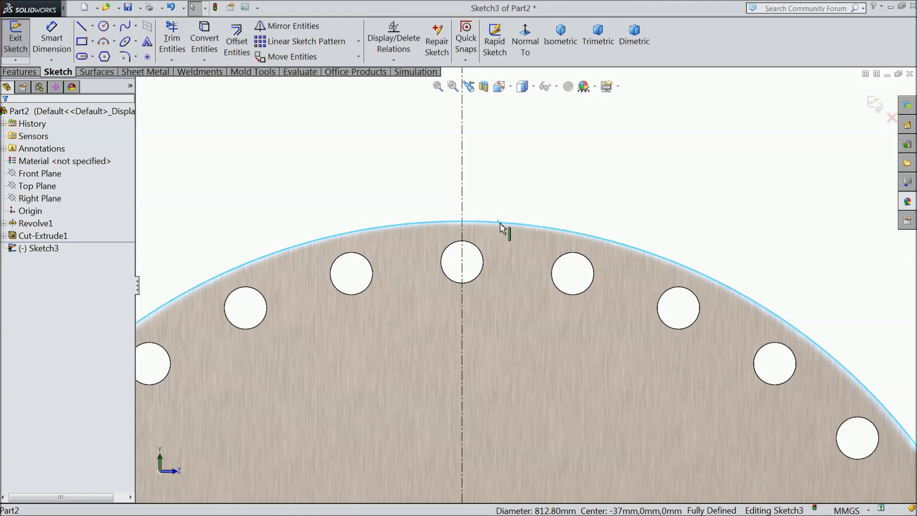
left_click(209, 49)
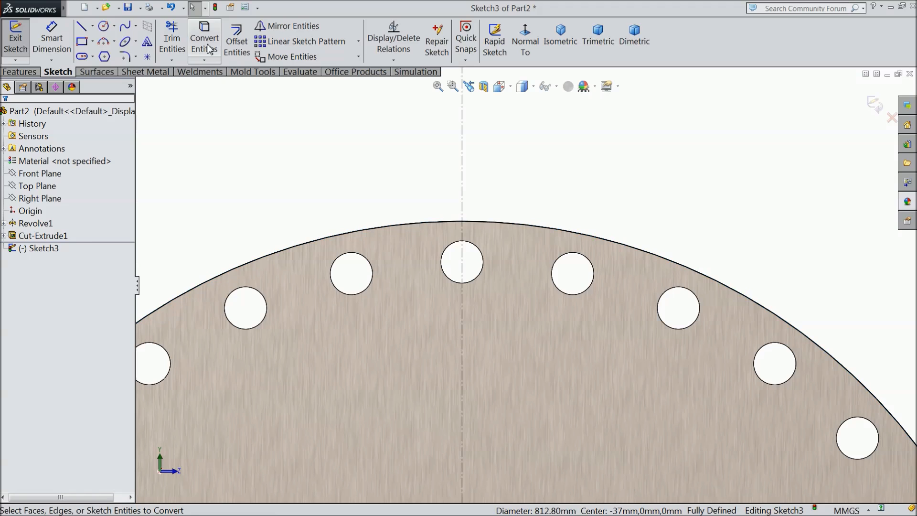
- Draw a circle centred on the vertical centerline just above the disc's edge and dimension its diameter to 32 mm
left_click(103, 27)
left_click(462, 172)
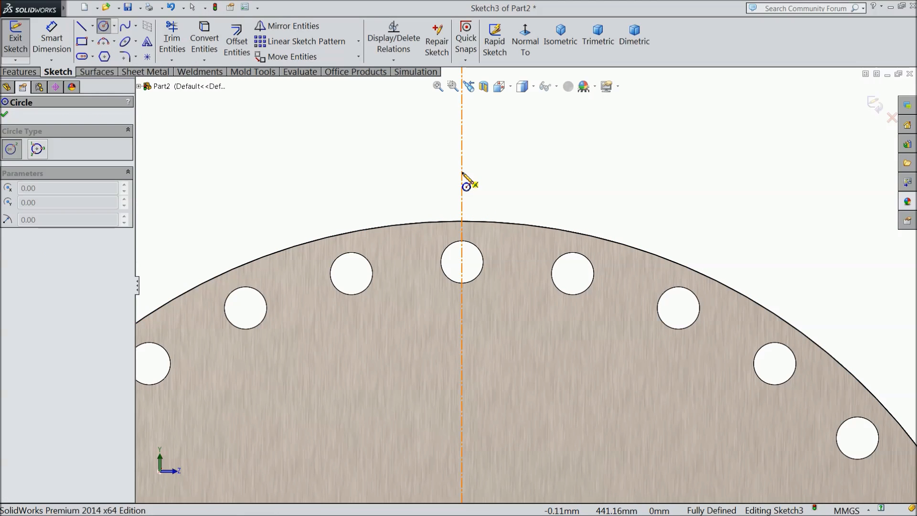
left_click(475, 197)
right_click_drag(475, 197, 459, 149)
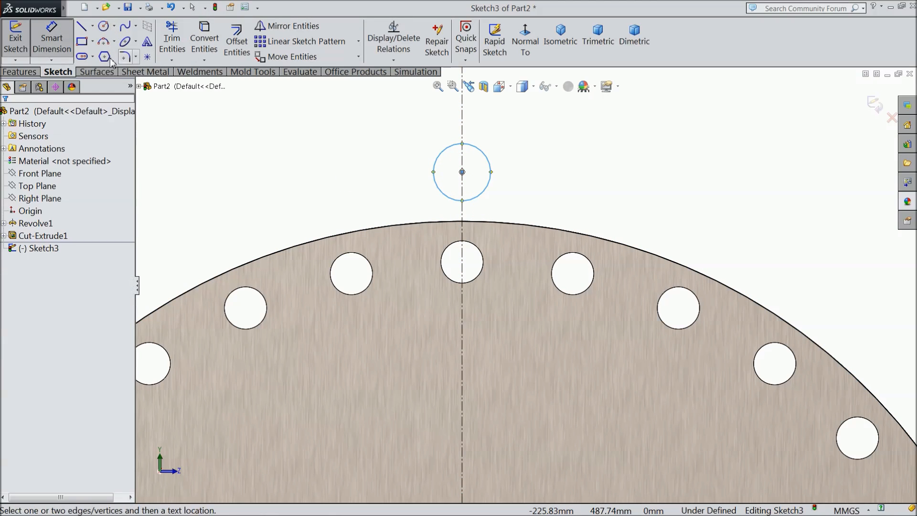
left_click(456, 150)
left_click(394, 126)
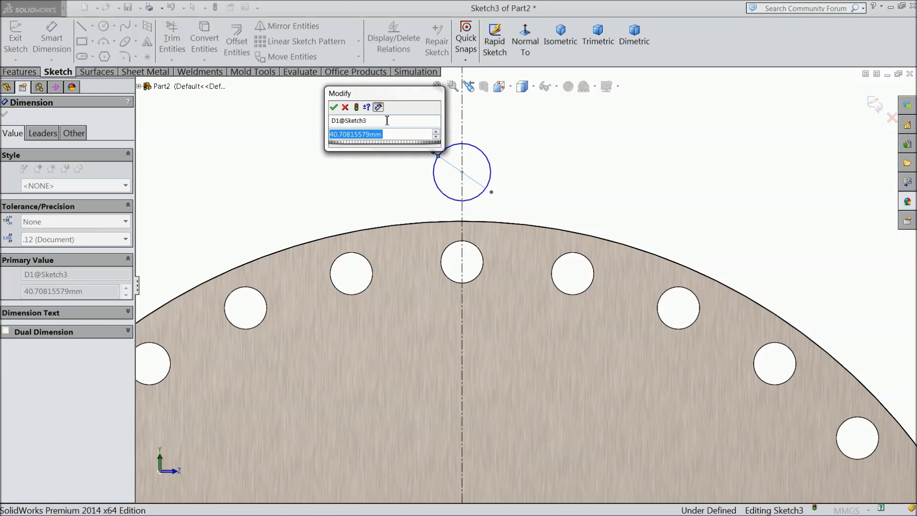
type("32")
left_click(333, 107)
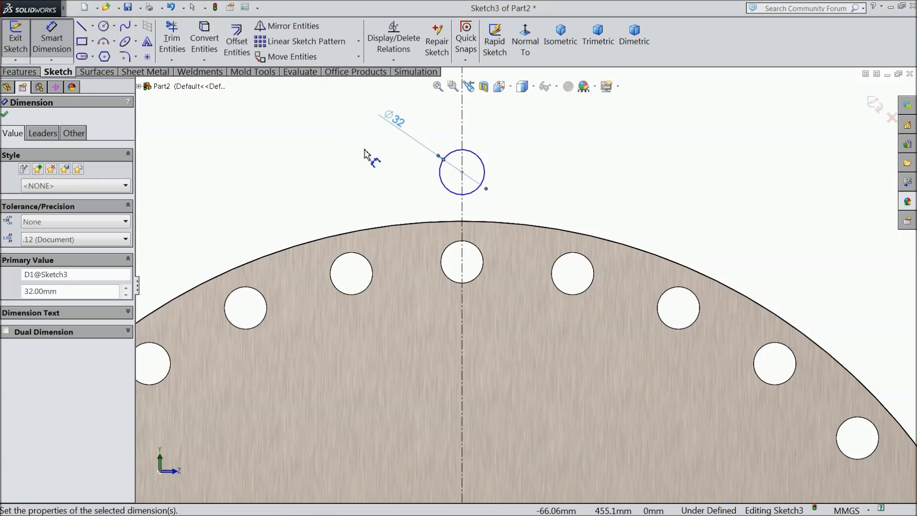
scroll(447, 172, "down", 3)
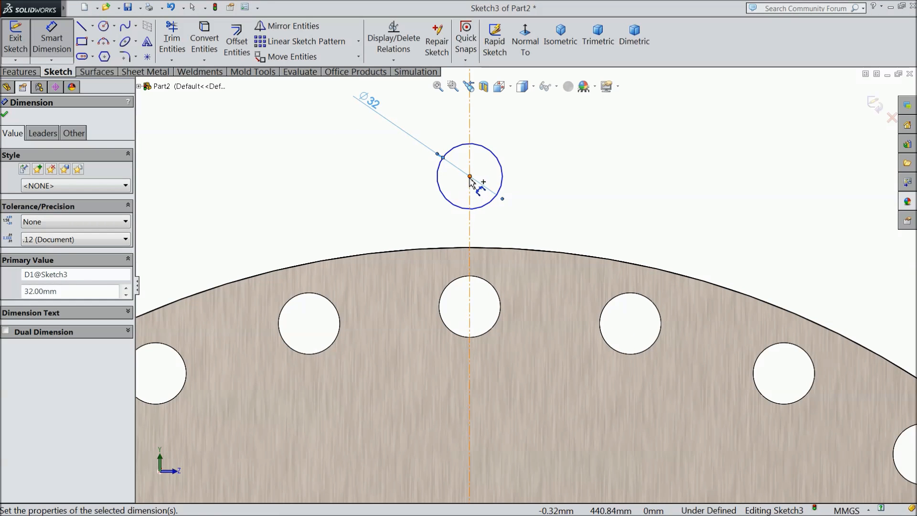
left_click(470, 176)
left_click(482, 249)
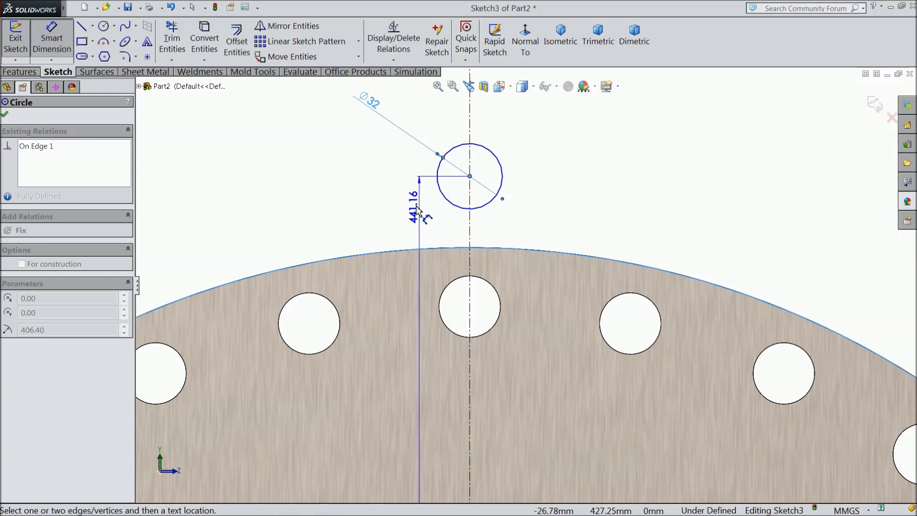
key("Escape")
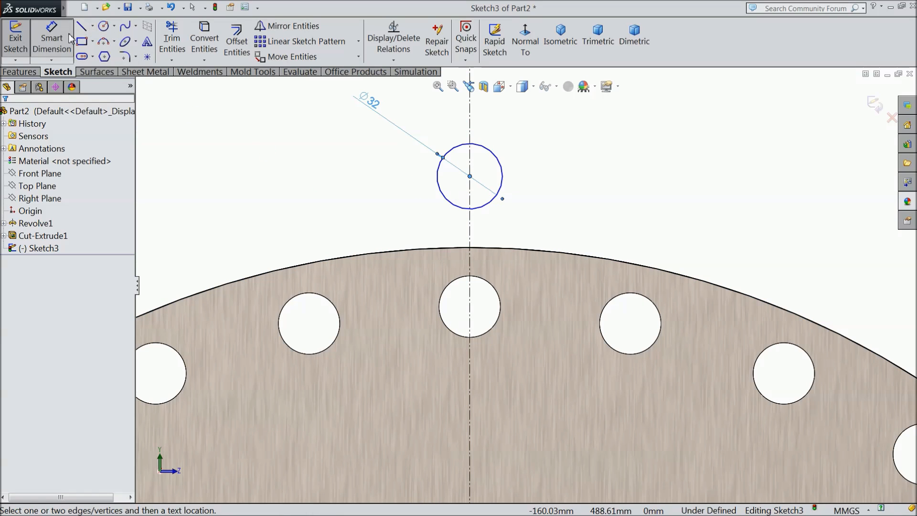
key("Escape")
- Shorten the vertical centerline so its upper endpoint lies on the disc's outer edge
scroll(539, 230, "up", 4)
scroll(538, 227, "down", 1)
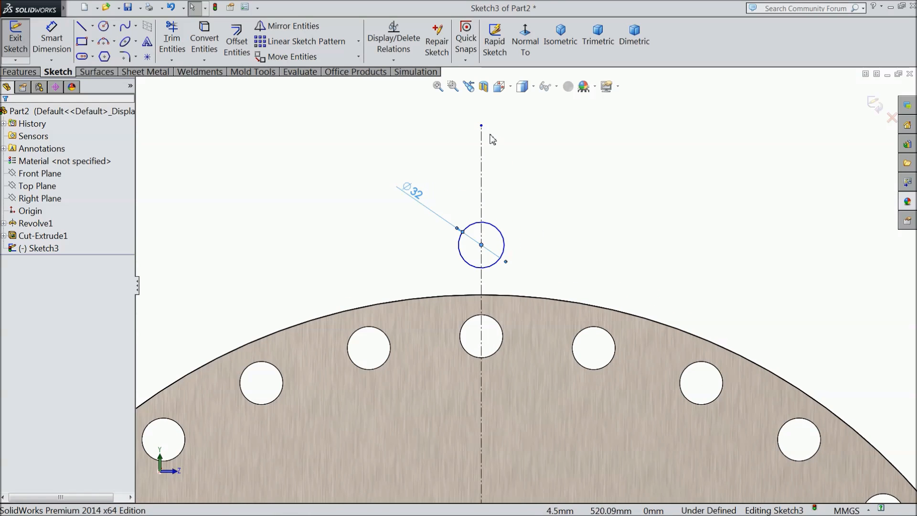
left_click_drag(481, 127, 481, 168)
left_click_drag(494, 262, 482, 297)
scroll(483, 297, "down", 3)
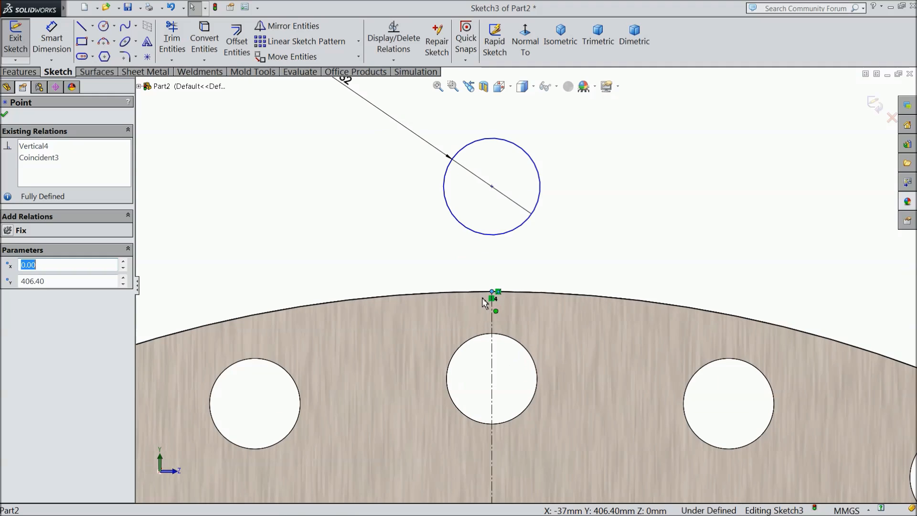
- Dimension the circle's centre 13 mm above the vertical centerline's endpoint on the disc's outer edge
left_click(52, 36)
left_click(492, 186)
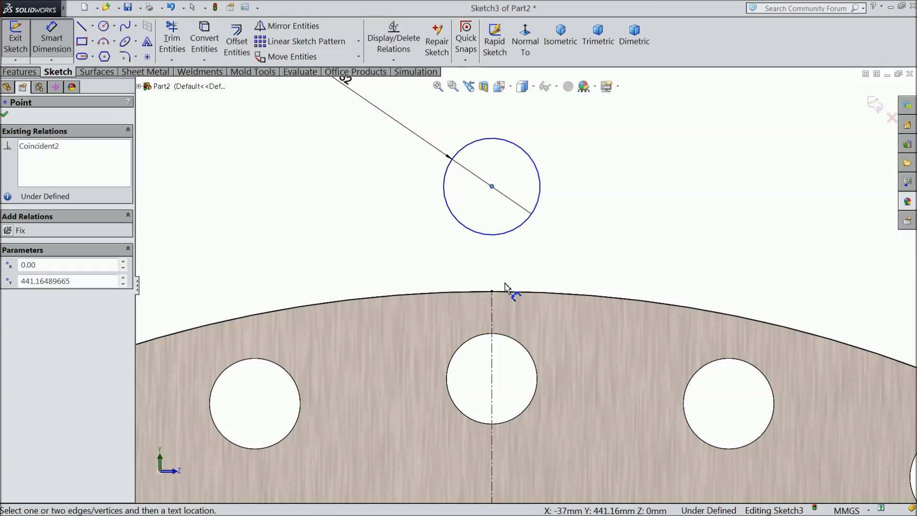
left_click(492, 291)
left_click(364, 236)
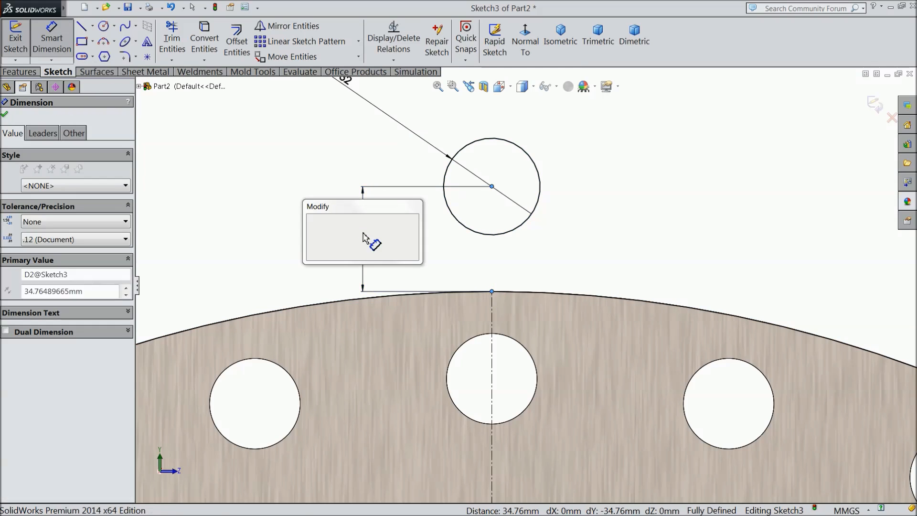
type("13")
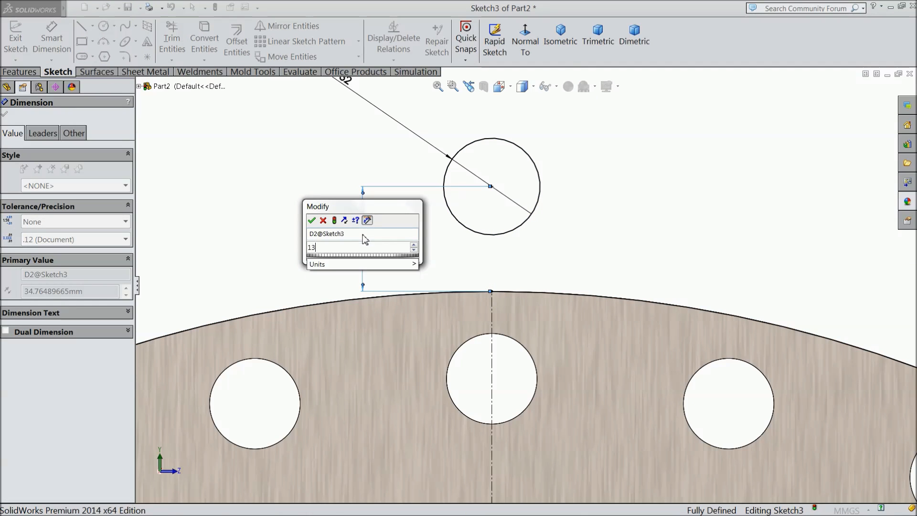
key("Return")
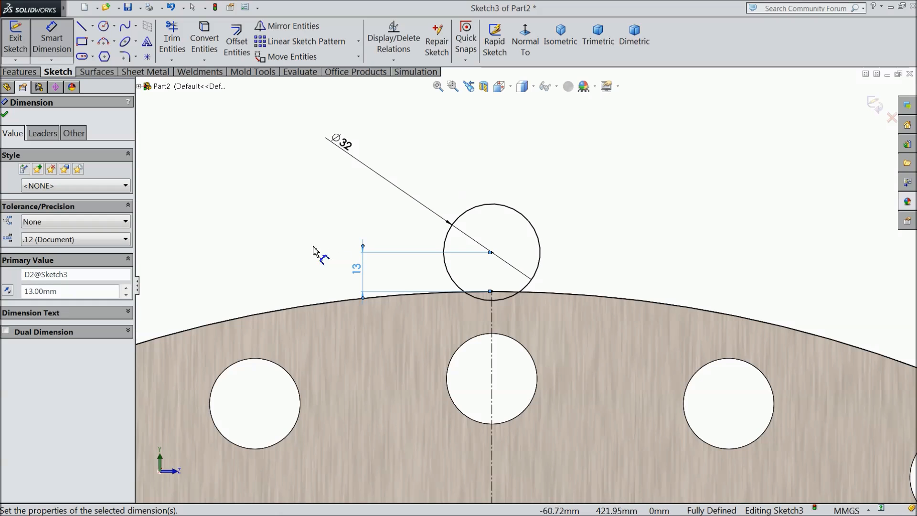
left_click(6, 116)
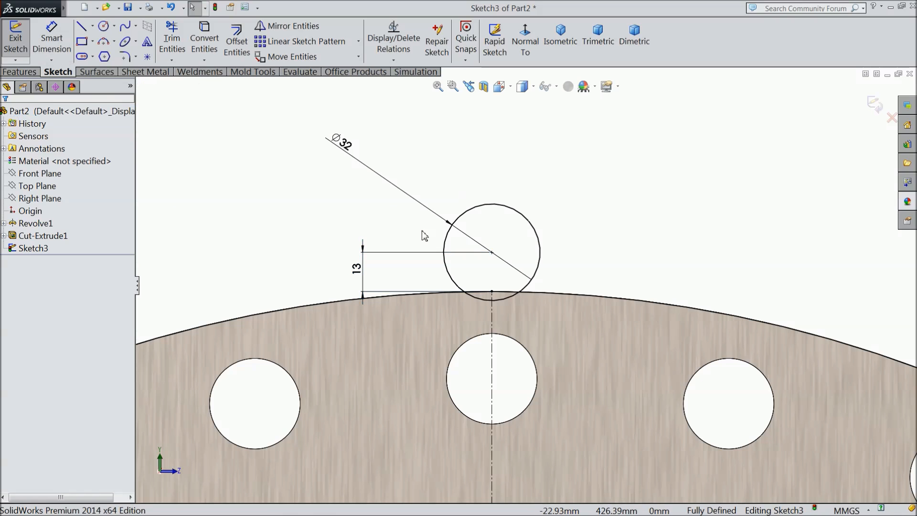
- Place two sketch points on the disc's outer edge, one on each side of the 32 mm circle
scroll(520, 306, "up", 5)
scroll(518, 305, "down", 3)
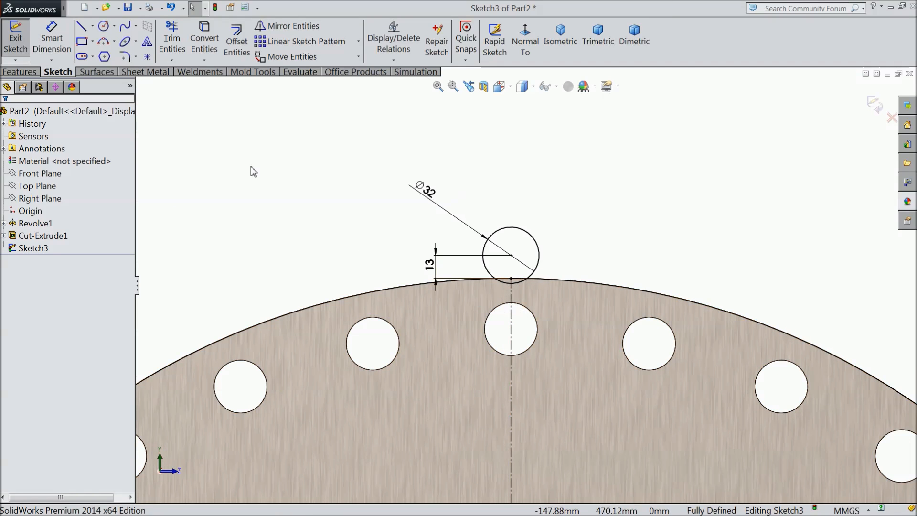
scroll(509, 324, "down", 1)
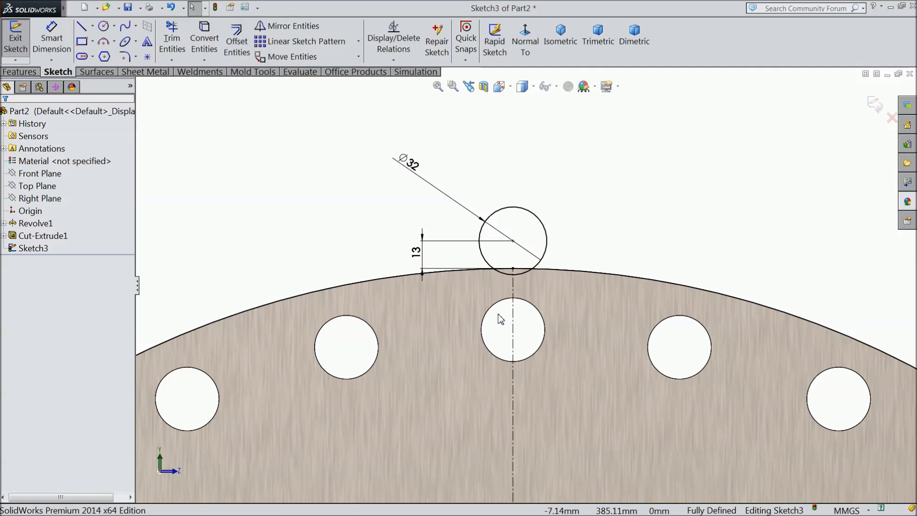
left_click(147, 57)
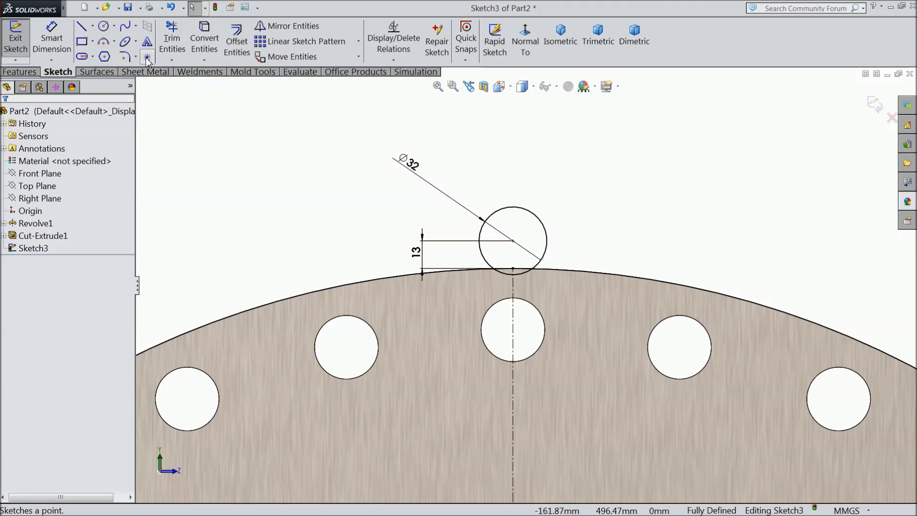
left_click(397, 276)
left_click(610, 274)
right_click(610, 236)
left_click(638, 118)
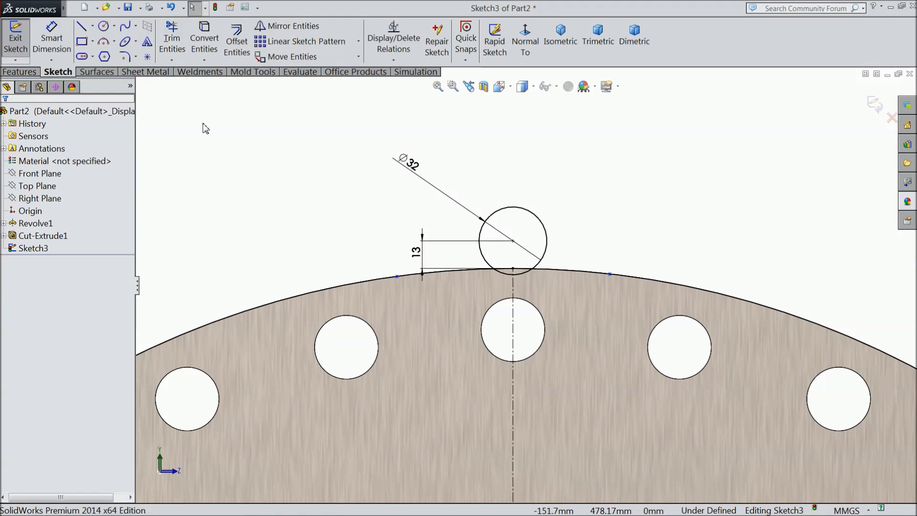
- Dimension the horizontal distance between the two points on the disc's outer edge to 120 mm
left_click(53, 41)
left_click(397, 277)
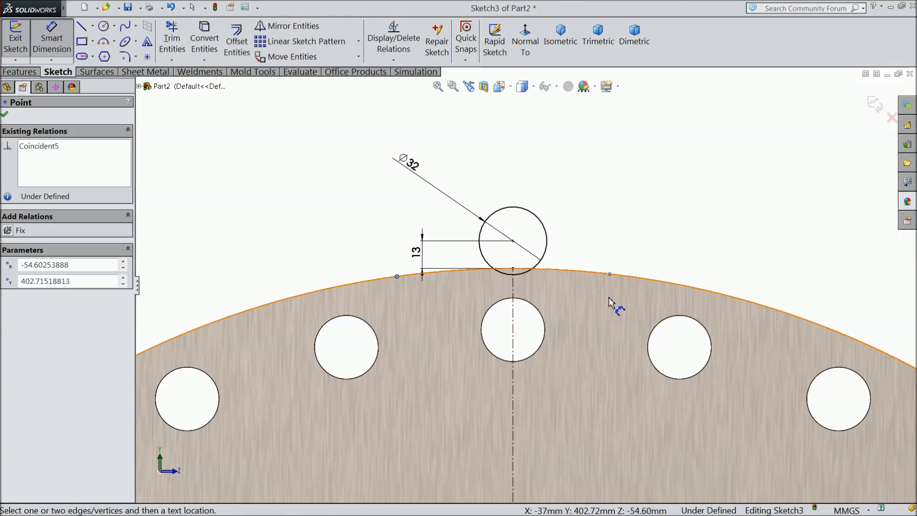
left_click(610, 274)
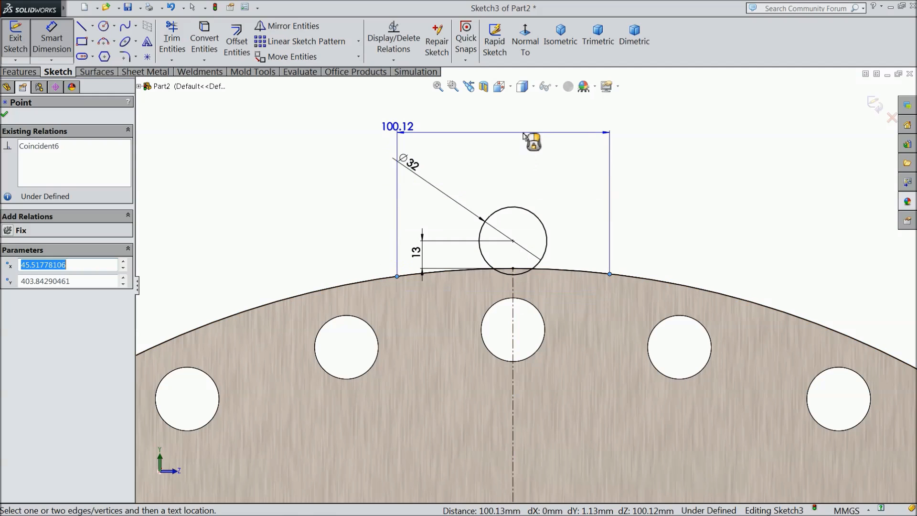
left_click(524, 138)
type("120")
mouse_move(469, 166)
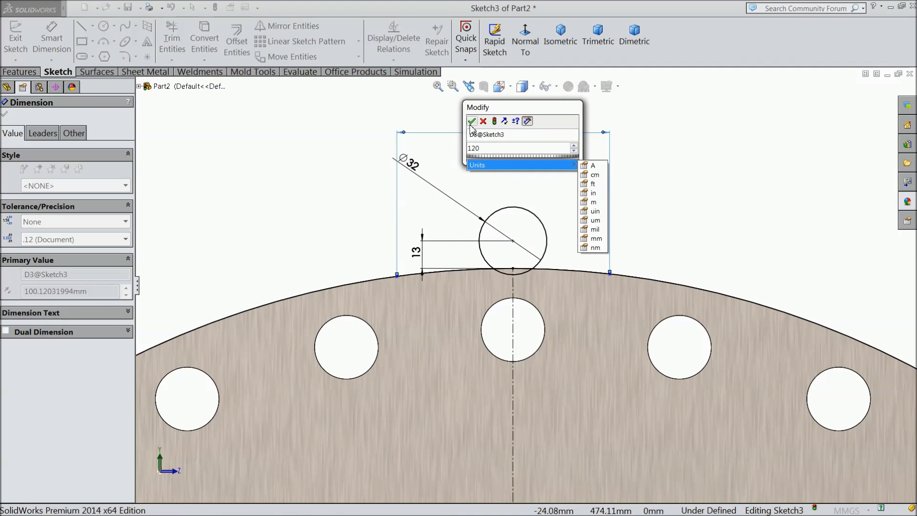
left_click(472, 122)
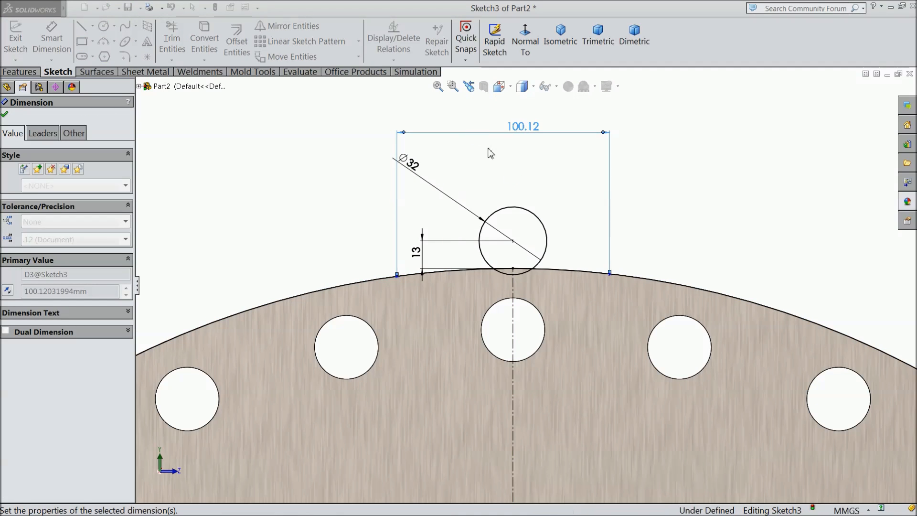
left_click(8, 115)
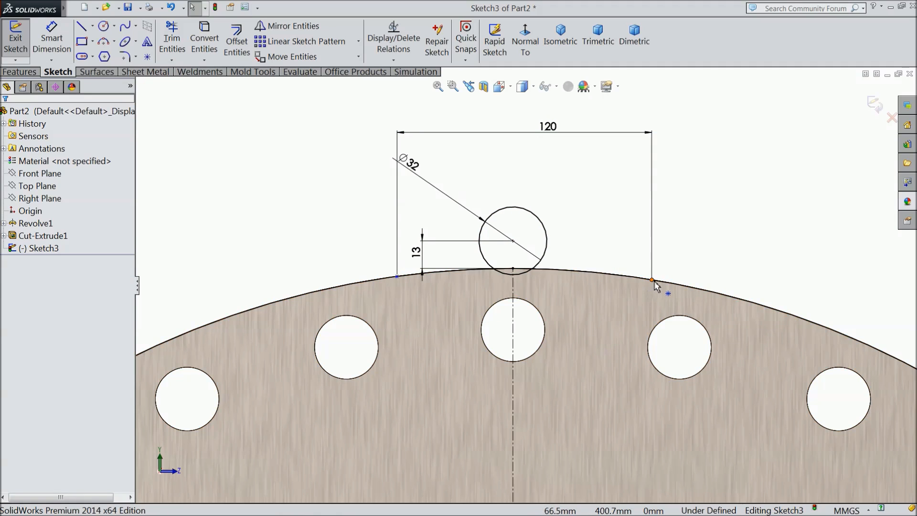
left_click(652, 280)
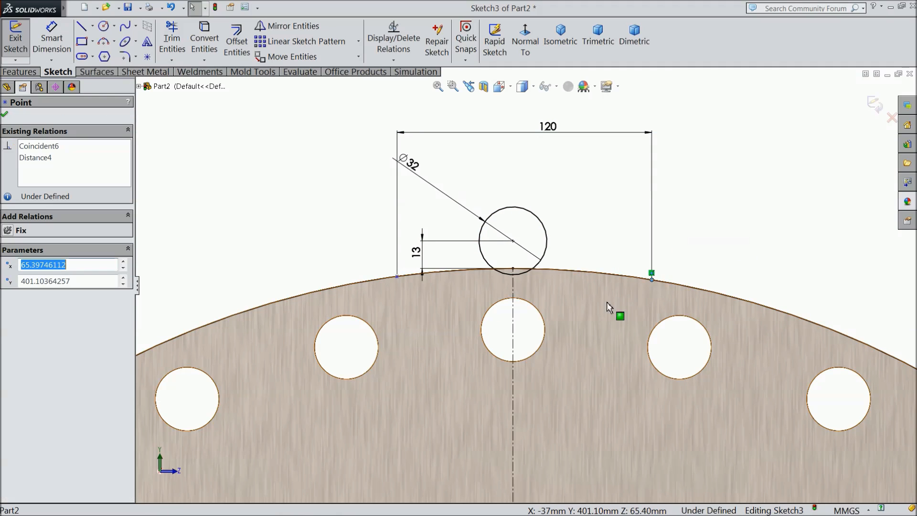
left_click(397, 276, "ctrl")
left_click(514, 297)
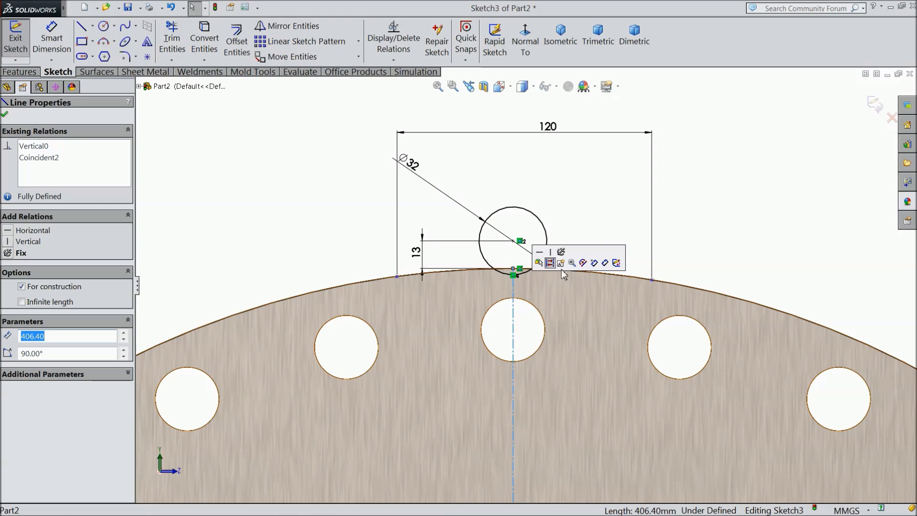
left_click(260, 225)
key("d")
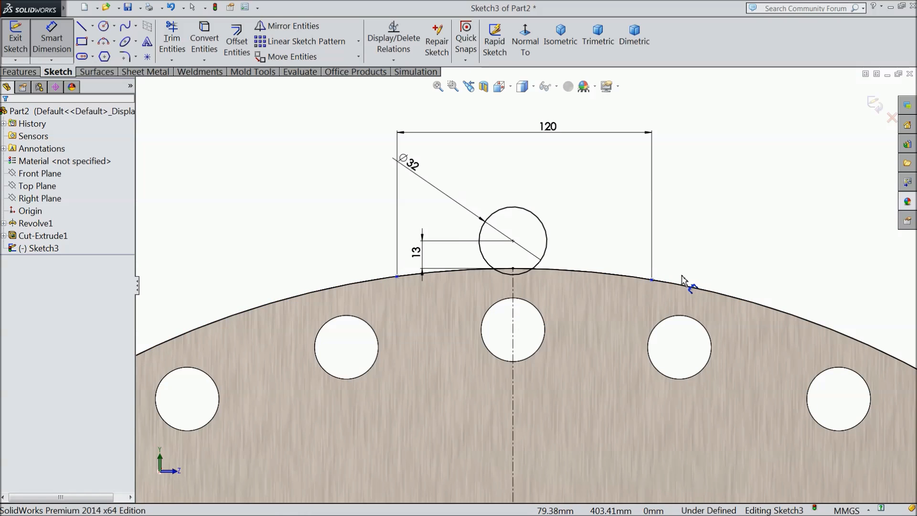
scroll(683, 280, "down", 2)
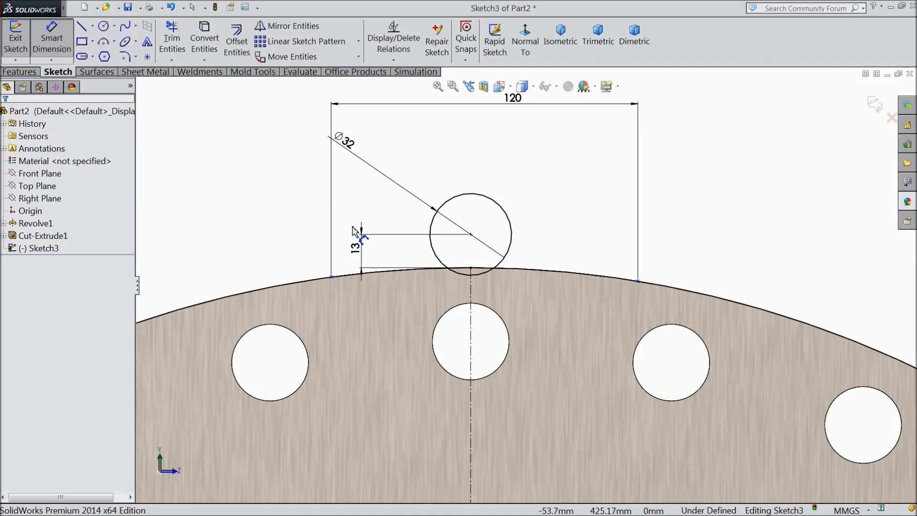
left_click(172, 41)
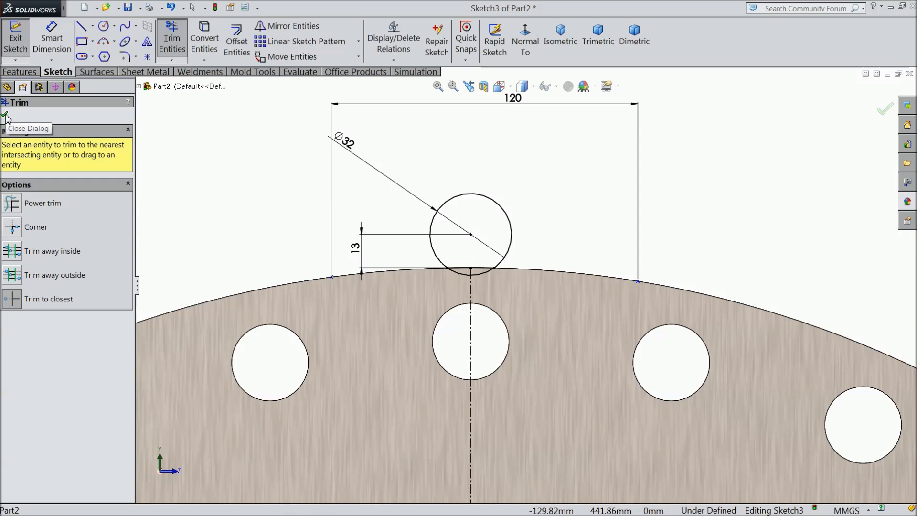
left_click(193, 7)
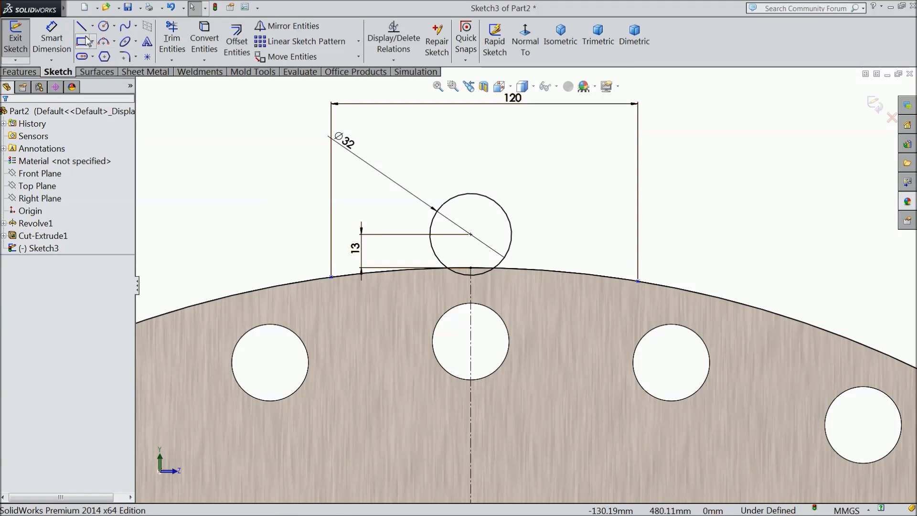
left_click(125, 26)
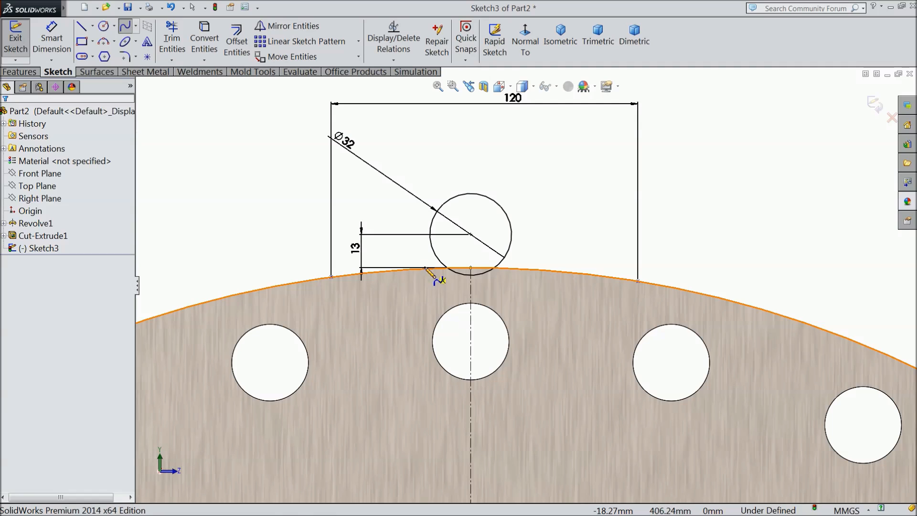
left_click(425, 268)
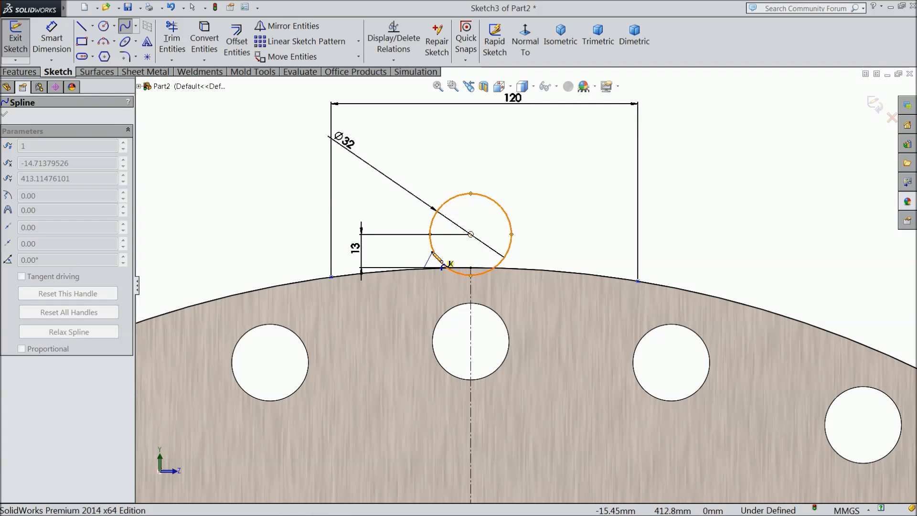
key("Escape")
left_click(81, 30)
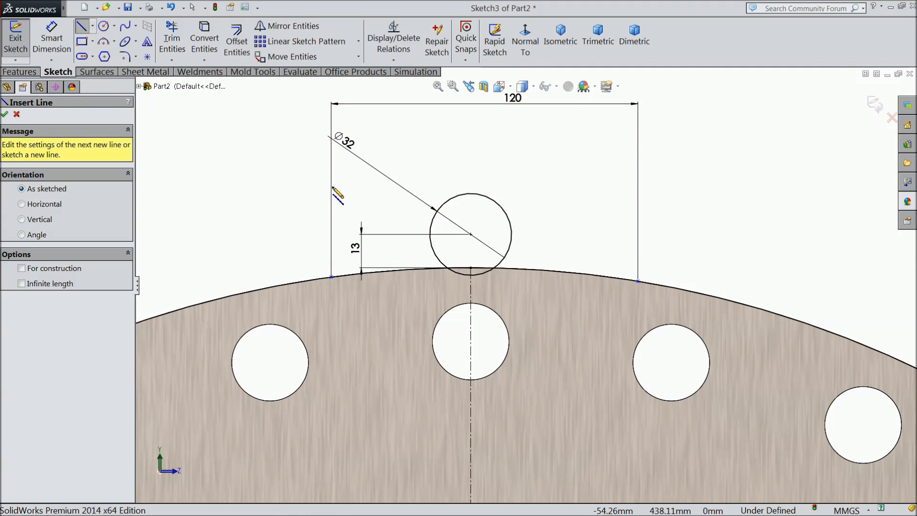
- Draw a three-point arc of about 7.6 mm radius from the disc's outer edge to the lower left side of the circle
scroll(454, 279, "down", 2)
left_click(103, 42)
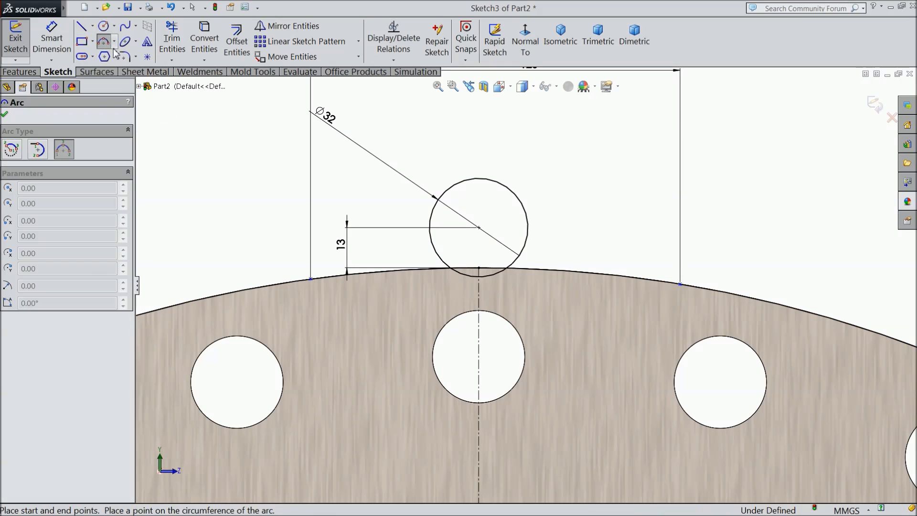
scroll(440, 311, "down", 3)
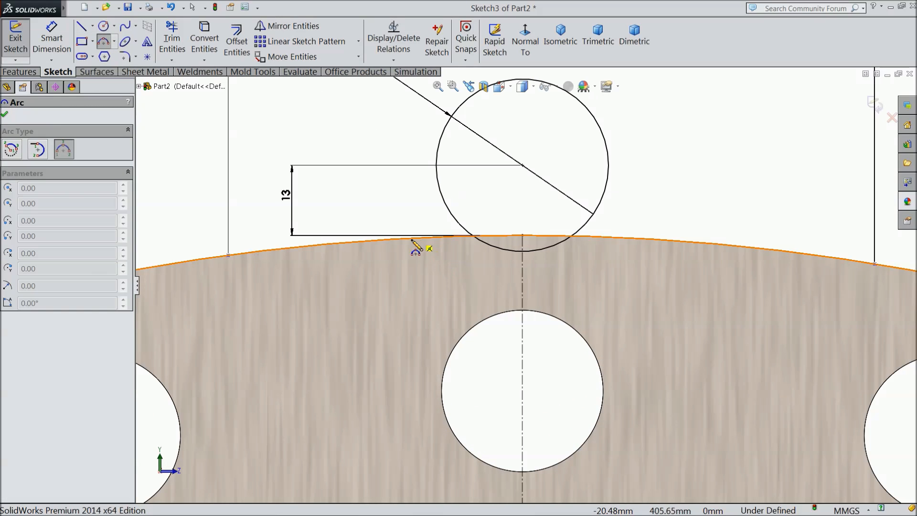
left_click(400, 238)
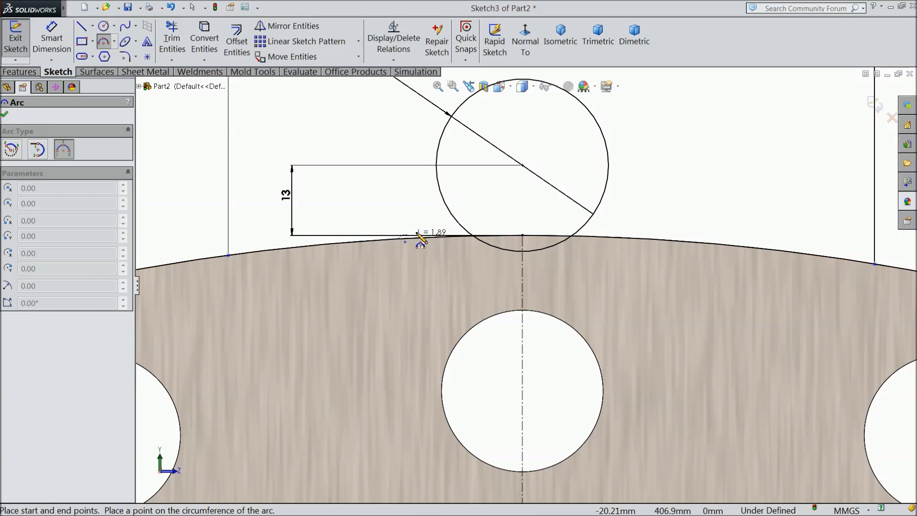
left_click(456, 222)
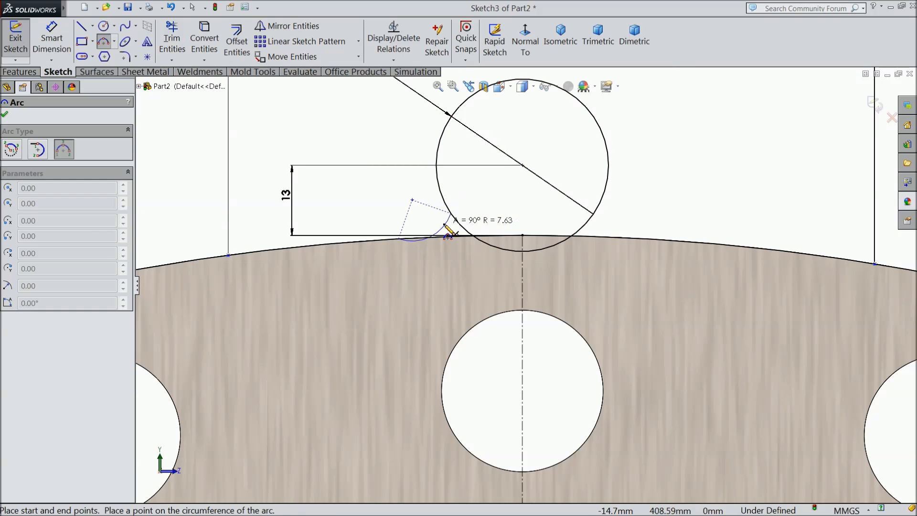
left_click(447, 234)
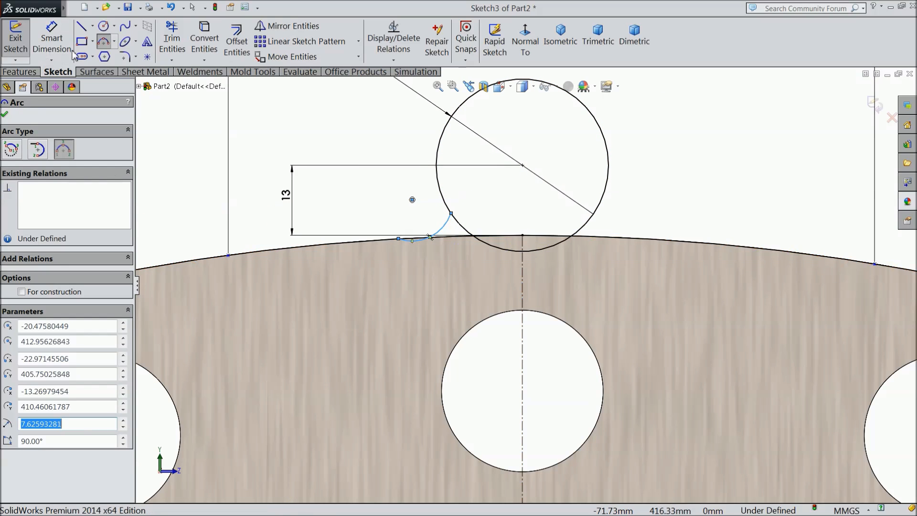
- Mirror the small arc about the vertical centerline to the other side of the circle
left_click(283, 31)
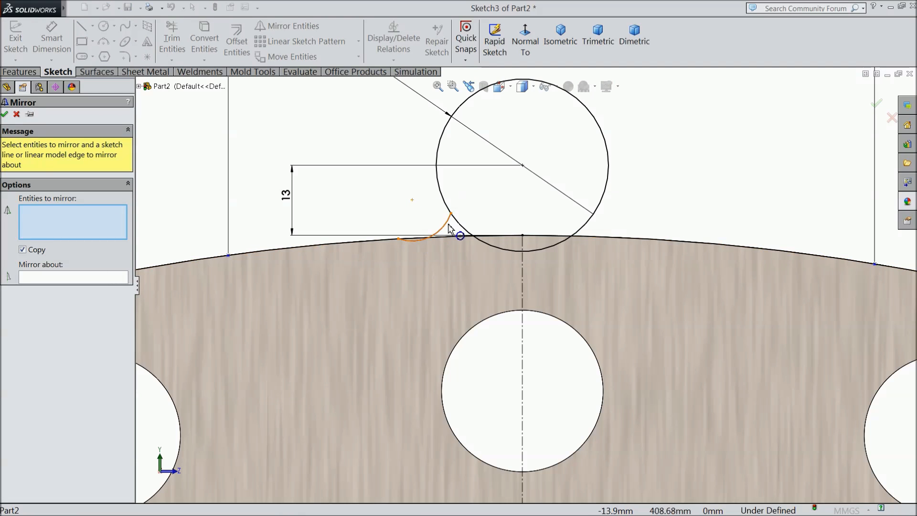
left_click(450, 227)
left_click(109, 278)
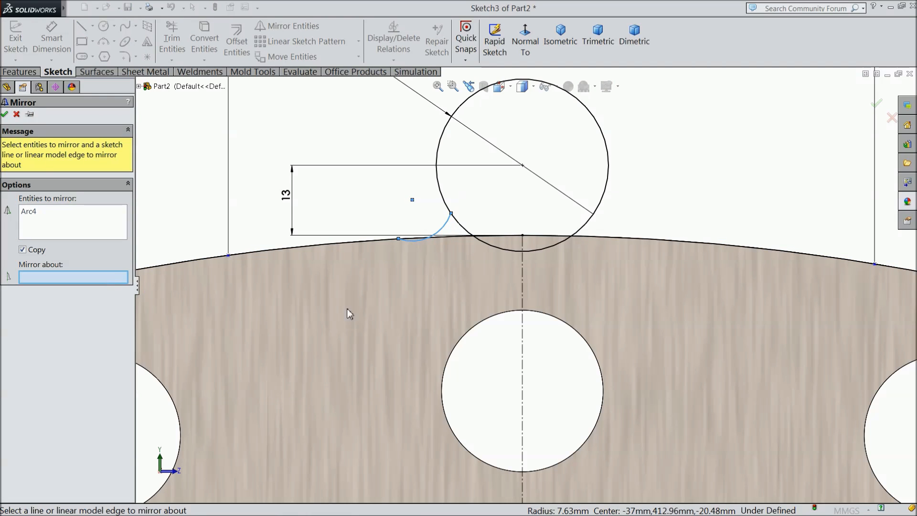
left_click(523, 326)
left_click(5, 114)
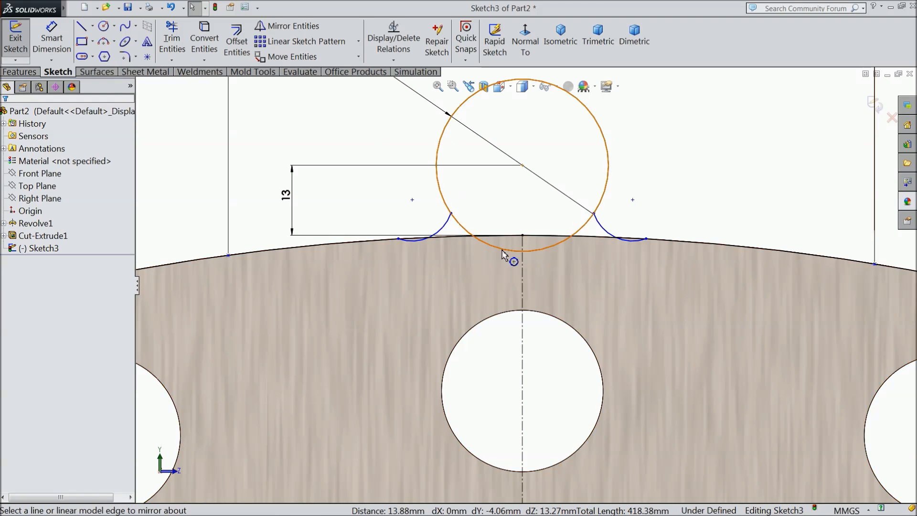
- Add a tangent relation between the left small arc and the disc's converted outer edge
scroll(431, 236, "down", 6)
left_click_drag(297, 242, 274, 261)
left_click(310, 222)
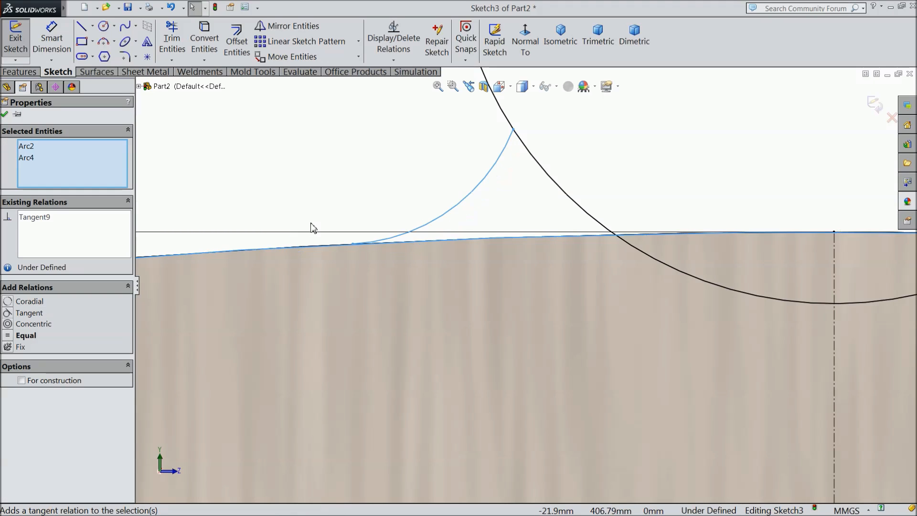
- Trim away the lower part of the 32 mm circle between its junctions with the two small arcs
scroll(406, 258, "up", 3)
scroll(547, 239, "up", 3)
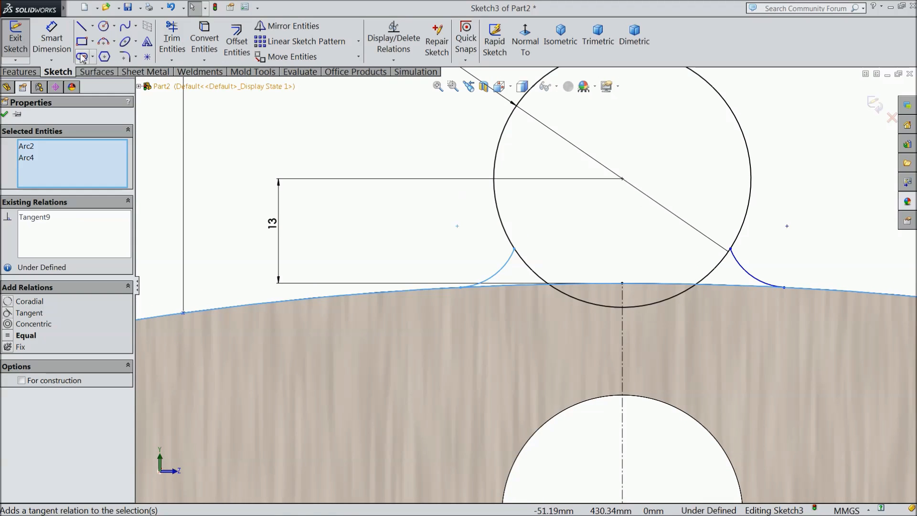
left_click(165, 48)
left_click(573, 302)
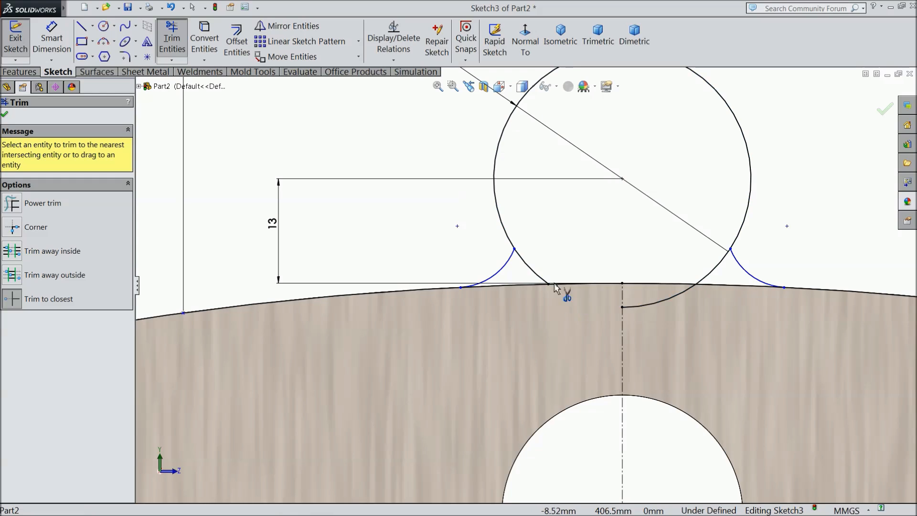
left_click(536, 275)
left_click(670, 305)
left_click(712, 275)
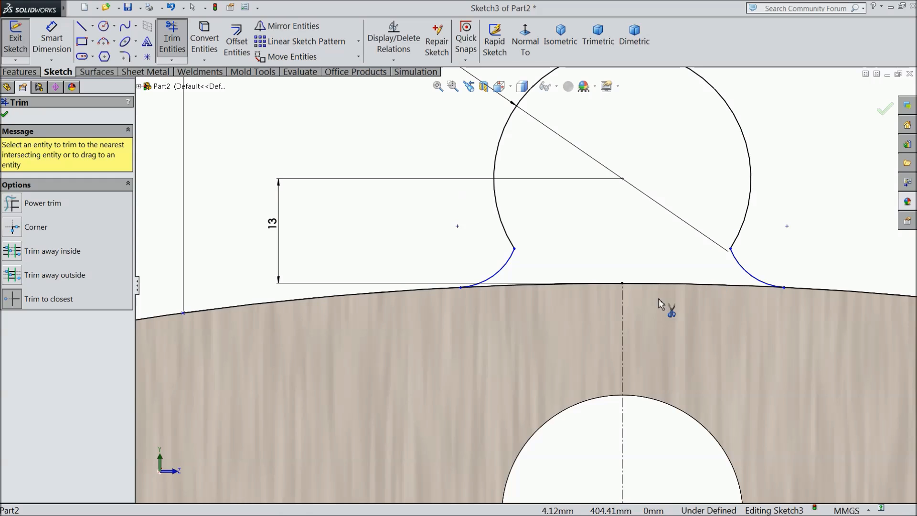
- Trim away the disc's converted outer edge between the lower ends of the two small arcs
left_click(511, 288)
left_click(689, 285)
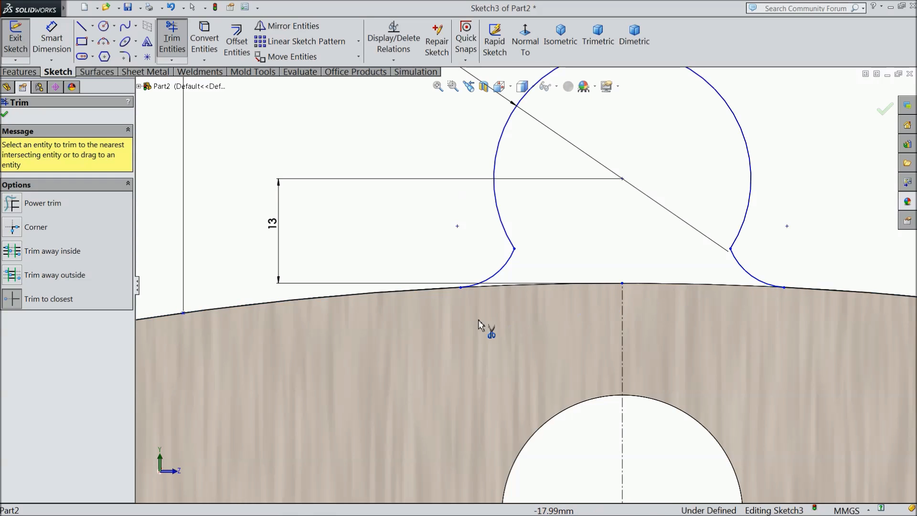
scroll(471, 321, "up", 3)
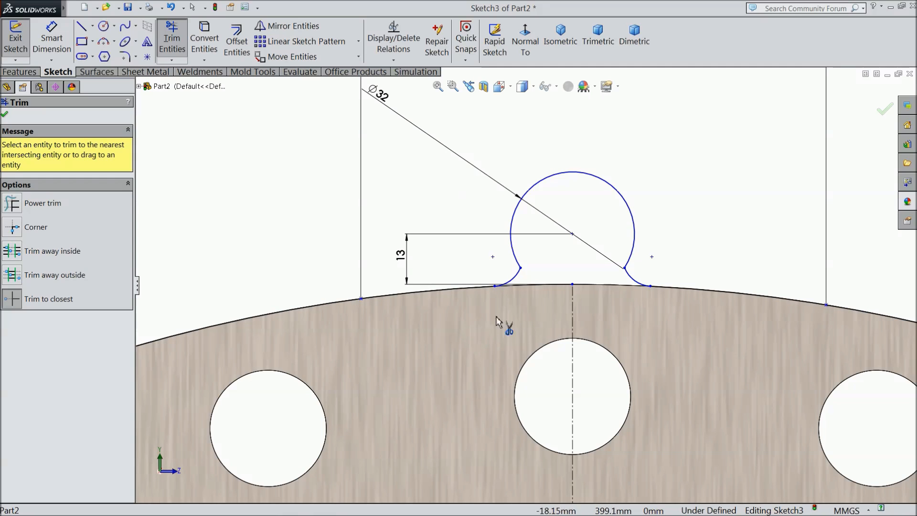
left_click(6, 114)
- Add a tangent relation between the left small arc and the 32 mm arc
scroll(530, 286, "down", 4)
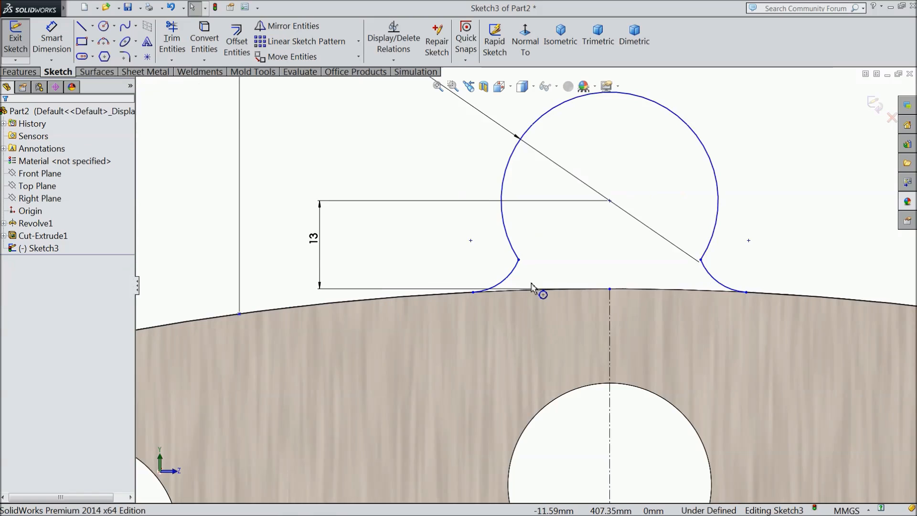
left_click(506, 271)
left_click(500, 224, "ctrl")
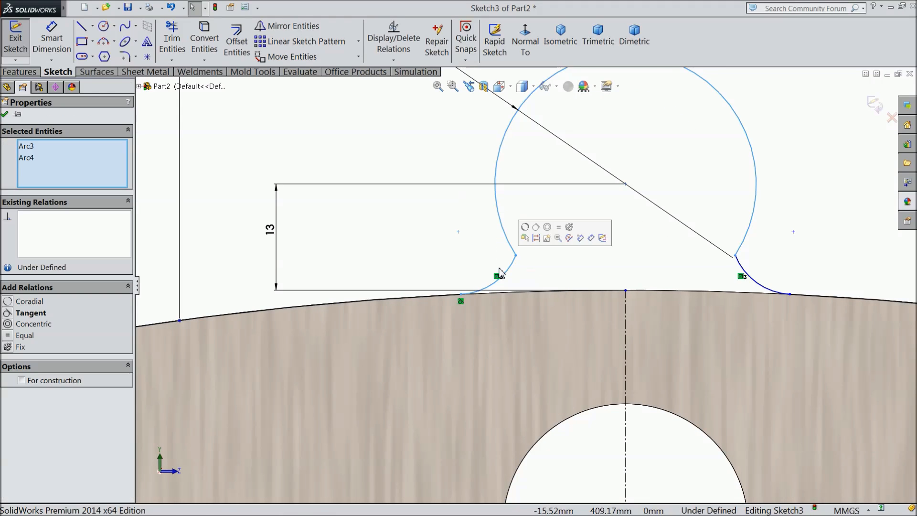
left_click(540, 232)
scroll(548, 248, "up", 5)
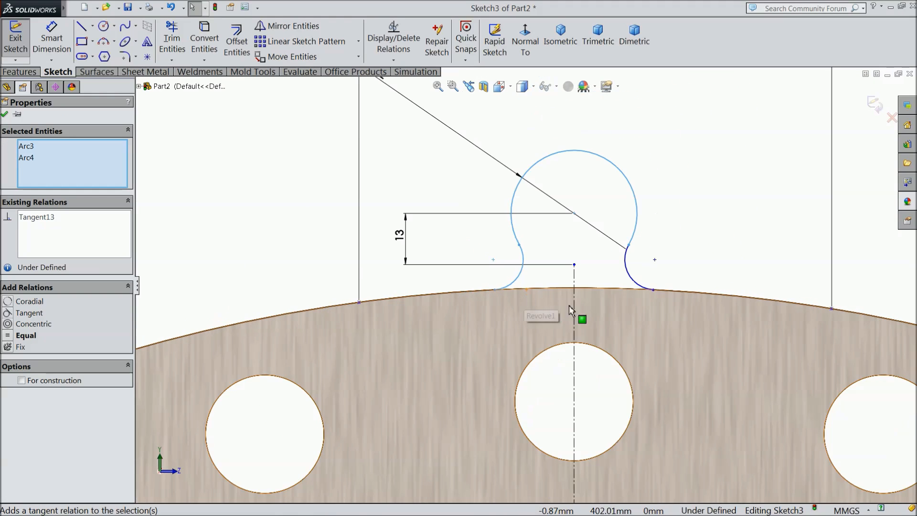
- Pull the left small arc's lower endpoint outward along the disc's edge and move the centerline's upper endpoint onto that edge
scroll(580, 282, "down", 1)
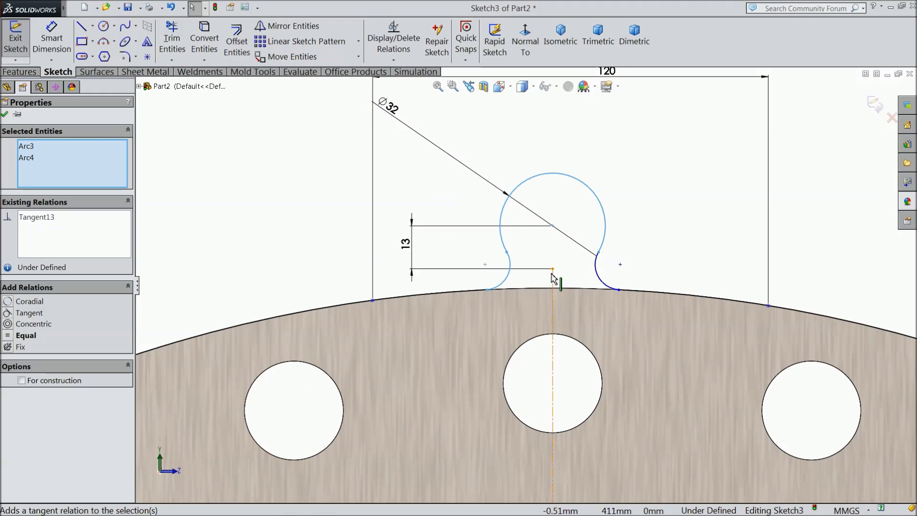
left_click_drag(486, 289, 466, 295)
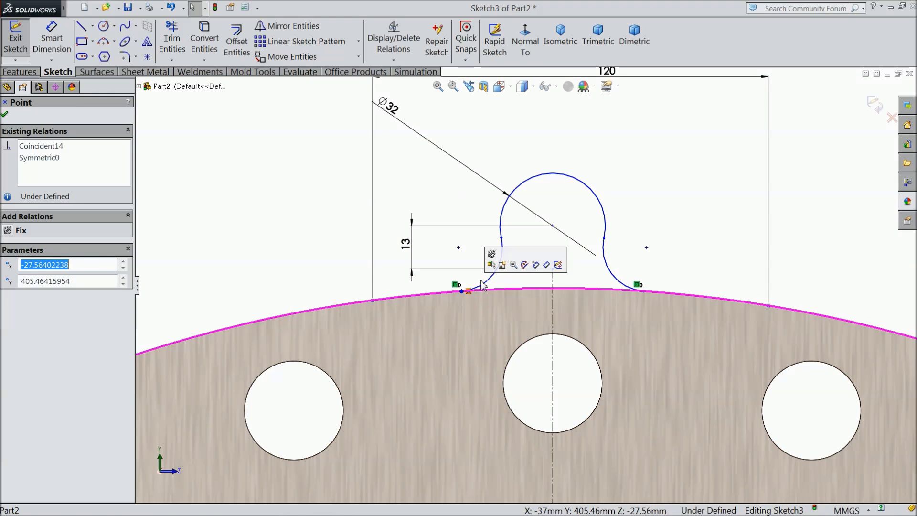
left_click_drag(553, 270, 553, 291)
scroll(554, 292, "up", 3)
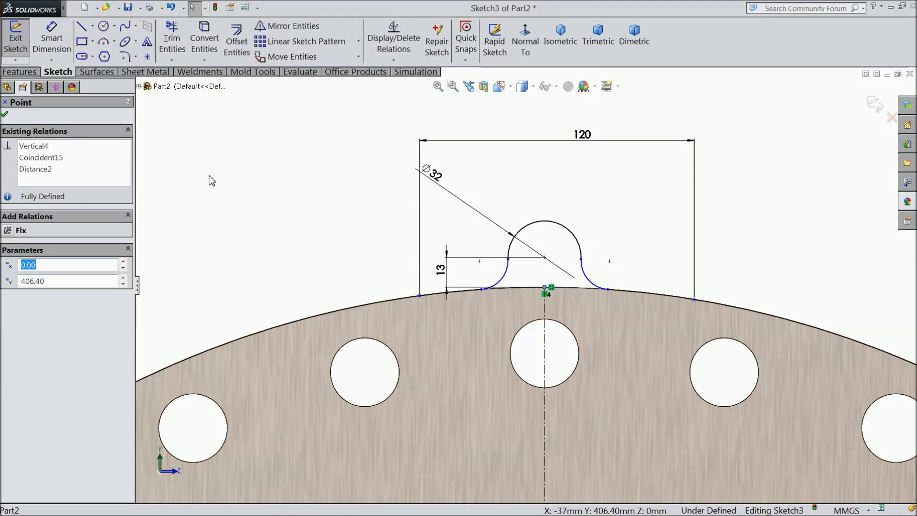
left_click(4, 116)
- Draw a short vertical line upward from the left end of the 120 mm span on the disc's outer edge
scroll(444, 267, "down", 3)
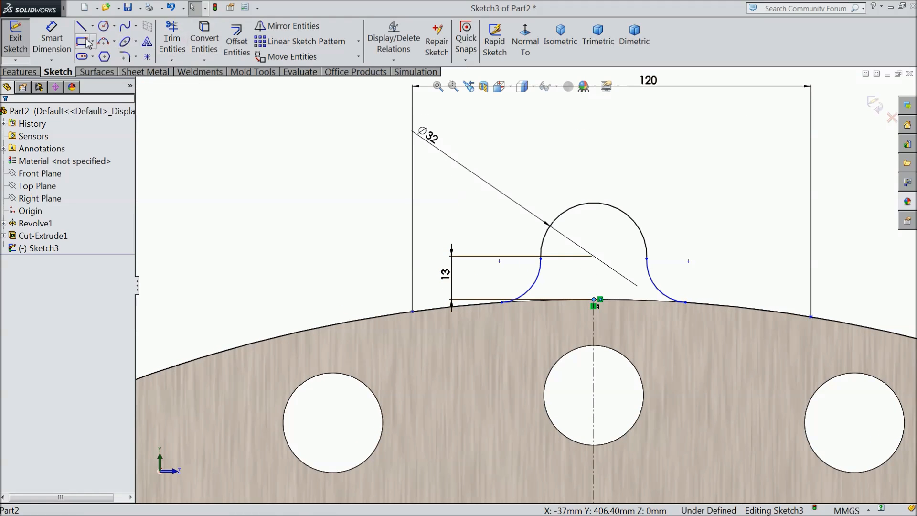
left_click(81, 26)
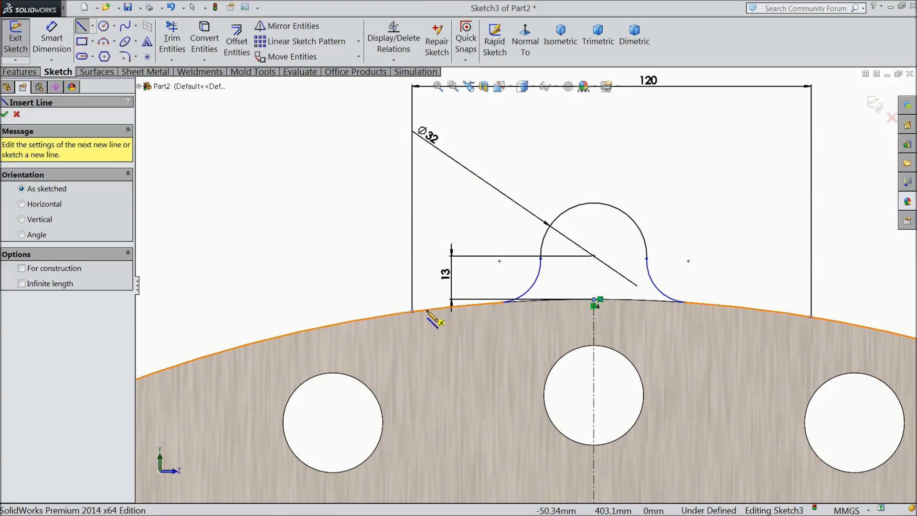
scroll(415, 311, "down", 2)
left_click(414, 310)
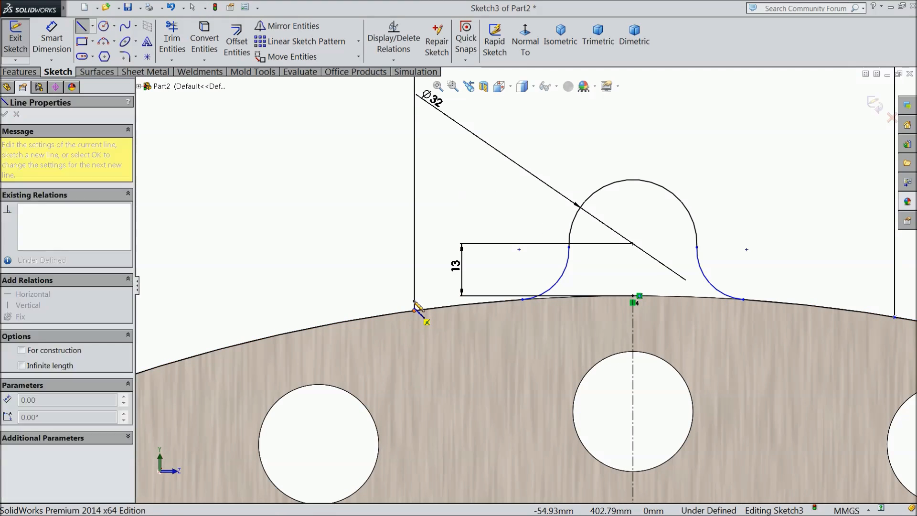
left_click(414, 289)
right_click(432, 217)
left_click(460, 87)
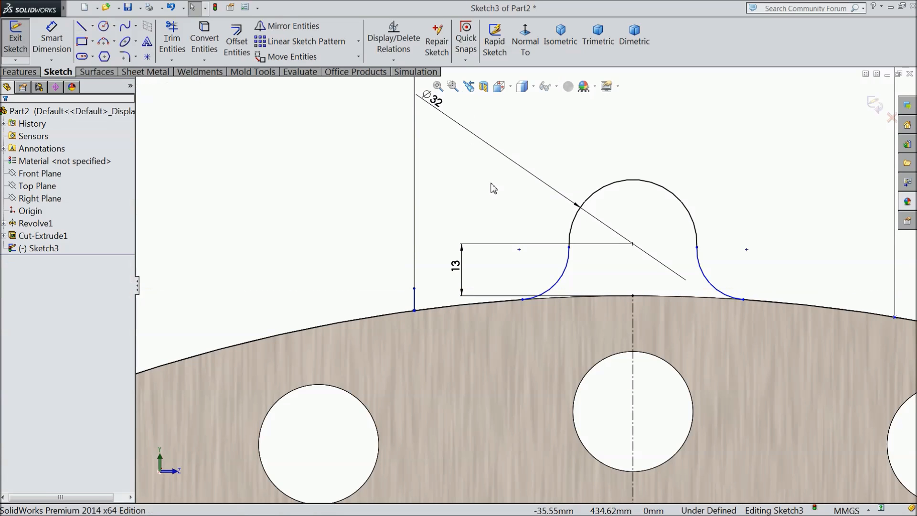
- Offset the whole lug profile chain outward by 5 mm
left_click(236, 42)
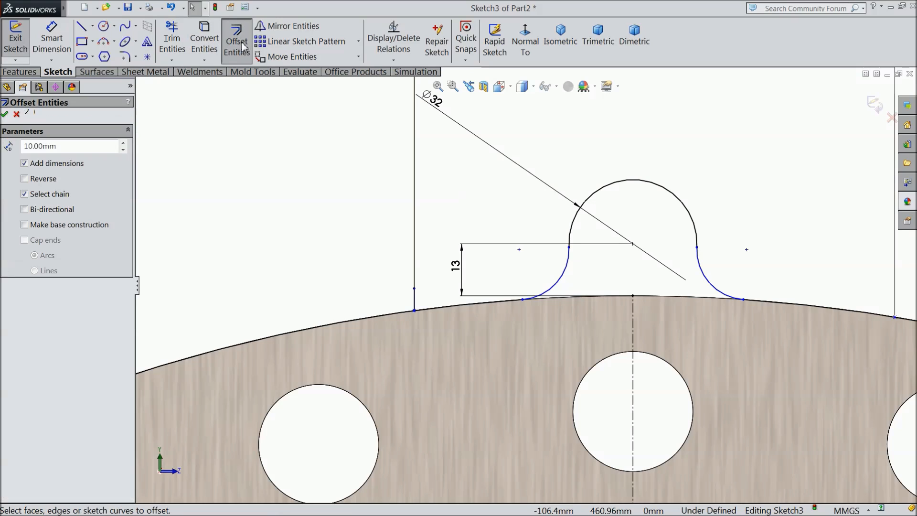
left_click(581, 218)
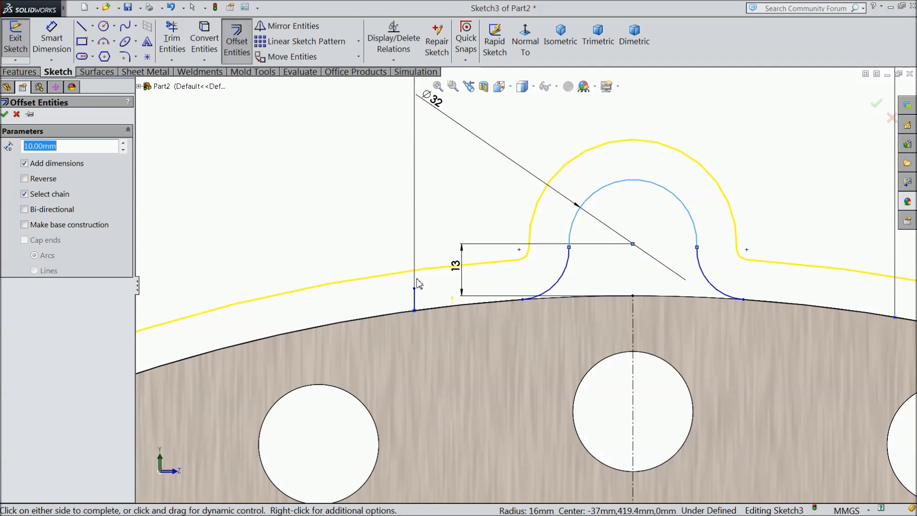
type("5")
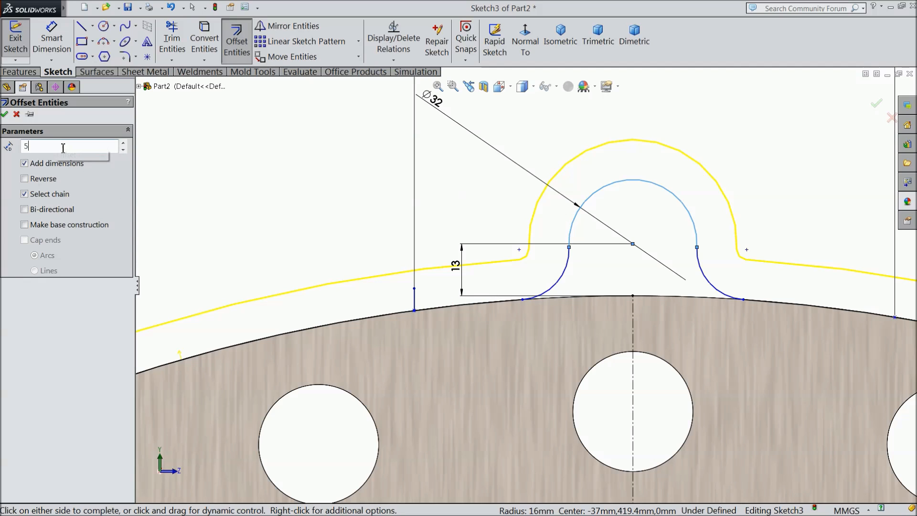
key("Return")
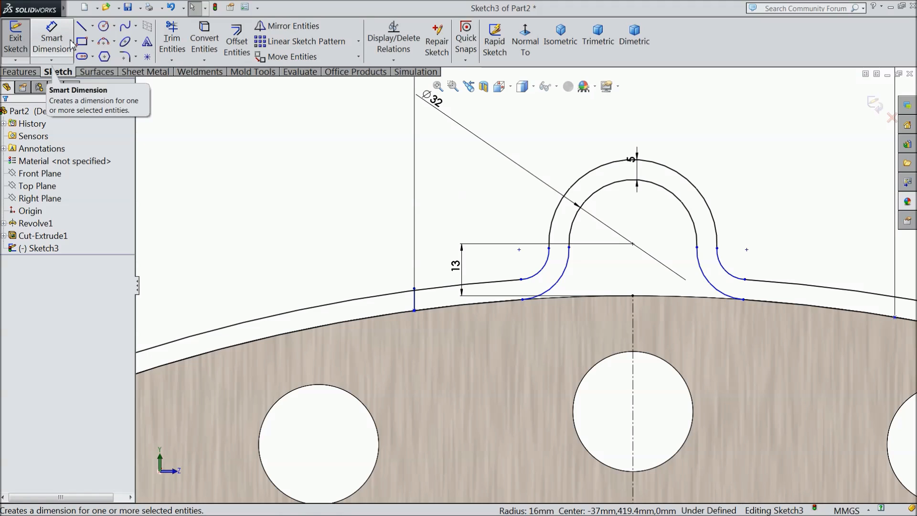
- Move the upper endpoint of the short left vertical line onto the offset curve
scroll(430, 306, "down", 5)
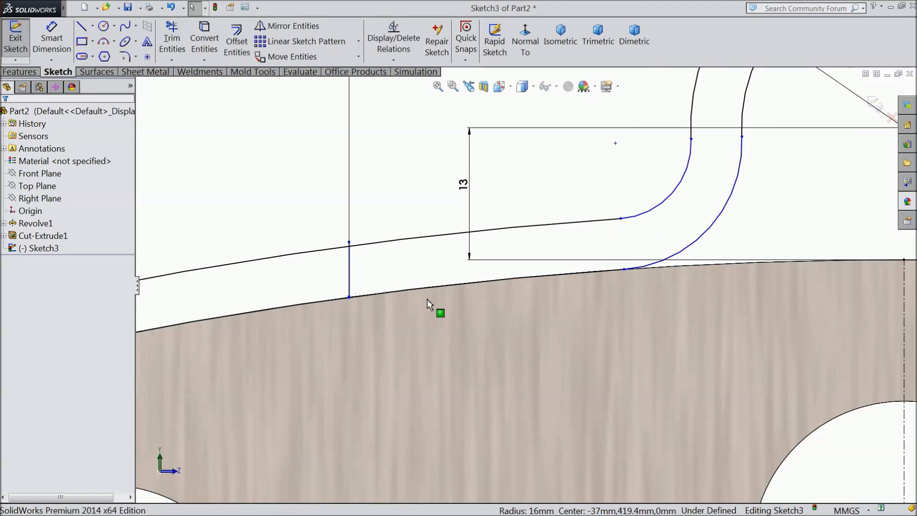
scroll(341, 253, "down", 4)
left_click_drag(371, 218, 371, 235)
scroll(374, 301, "up", 5)
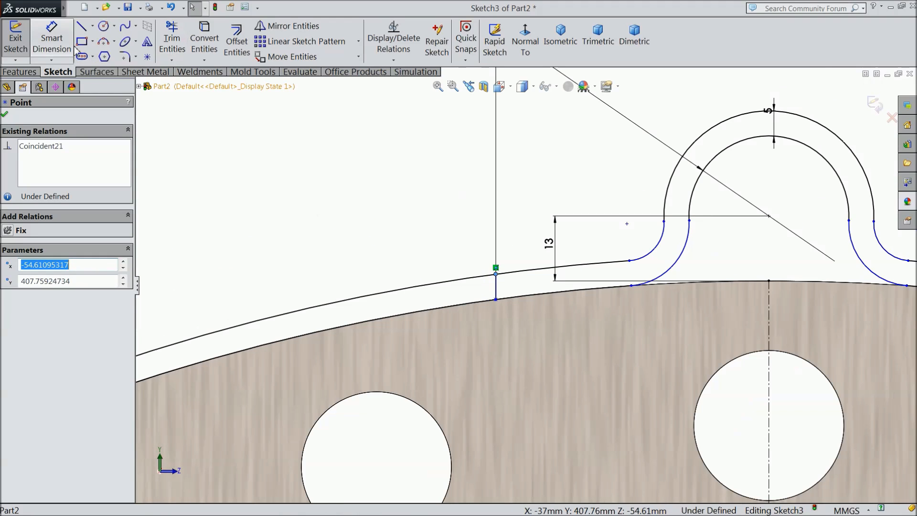
- Draw a vertical line about 5 mm long from the right end of the 120 mm span up to the offset curve
left_click(82, 25)
scroll(523, 268, "up", 3)
scroll(721, 303, "down", 4)
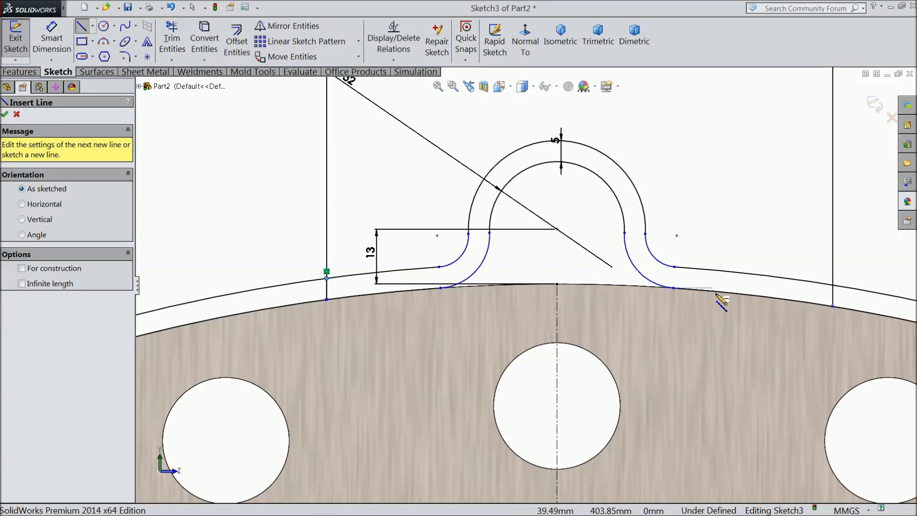
left_click(848, 309)
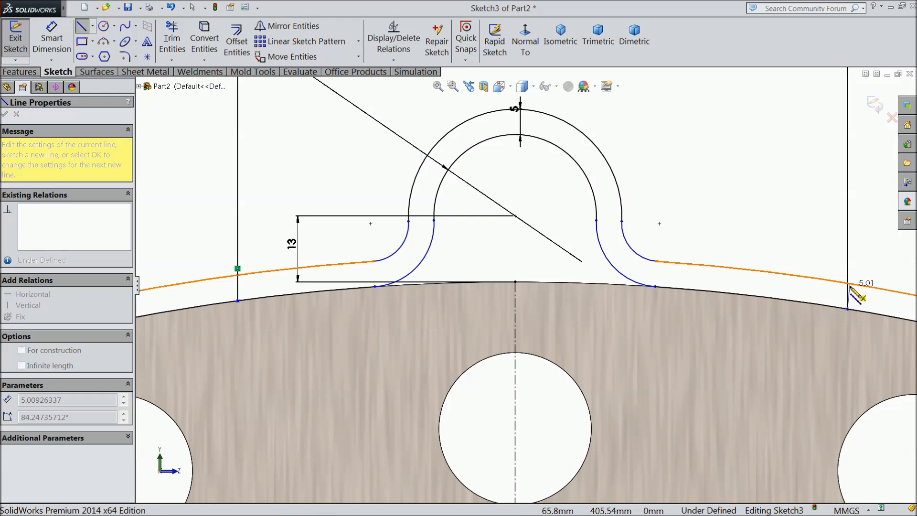
left_click(848, 284)
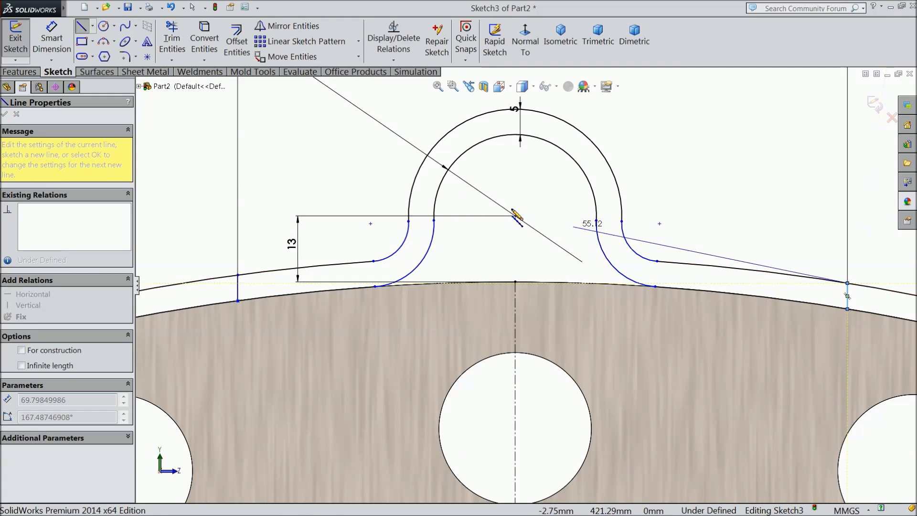
- Trim away the offset curve and the converted disc edge beyond the two vertical end lines
left_click(172, 42)
left_click(224, 277)
left_click(222, 303)
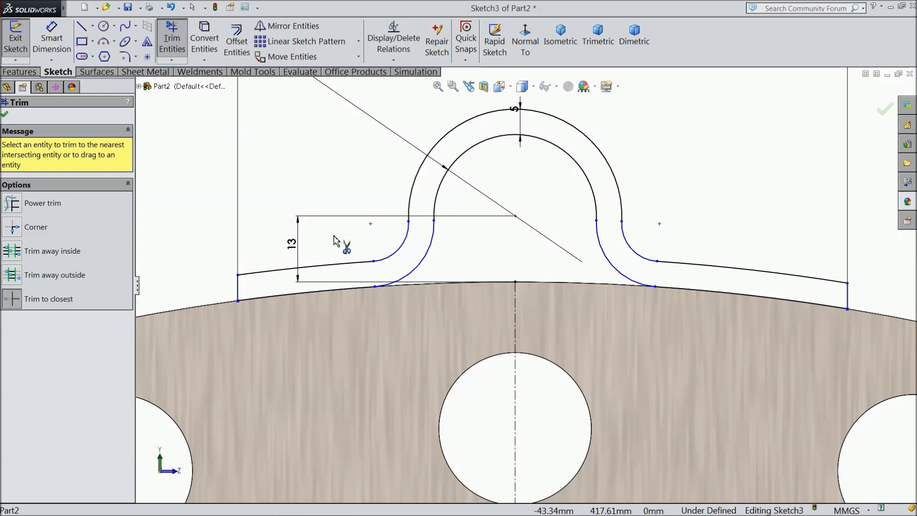
scroll(340, 247, "up", 2)
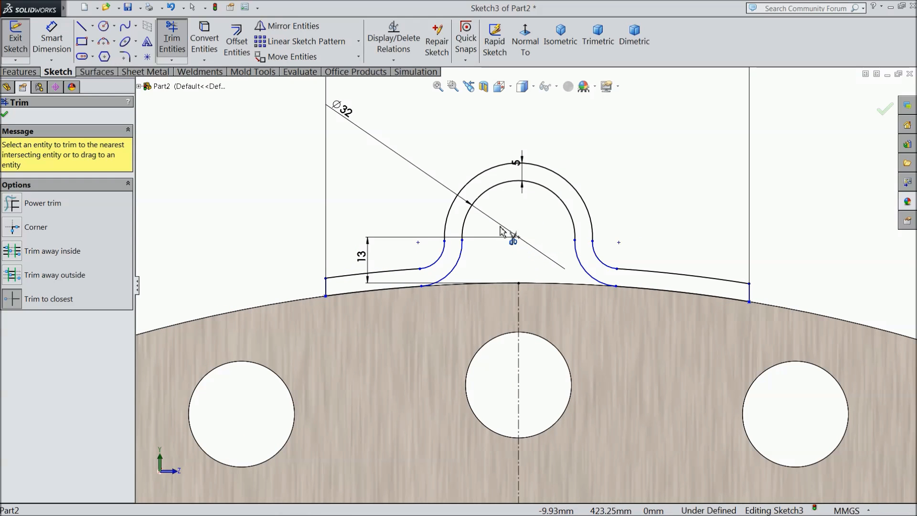
left_click(5, 114)
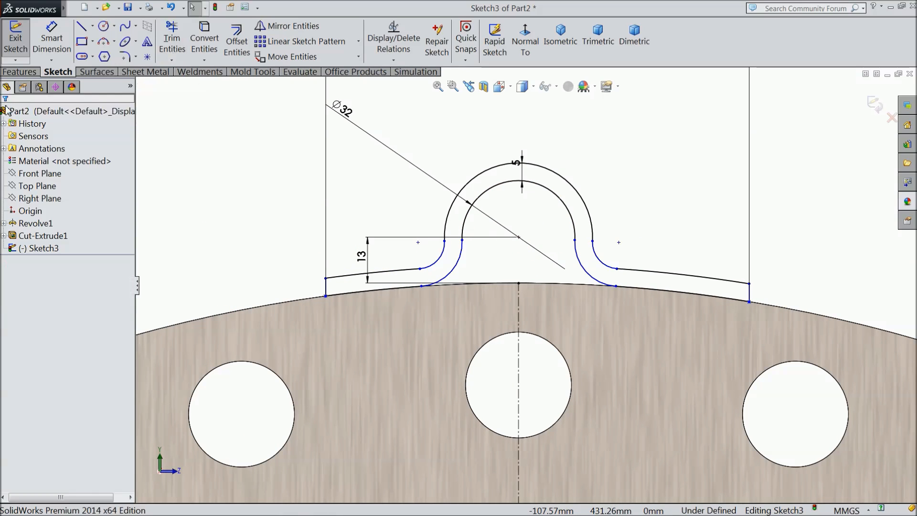
- Extrude the lug profile in the reversed direction with the Up To Surface end condition, ending at the disc's opposite face
left_click(18, 72)
left_click(24, 42)
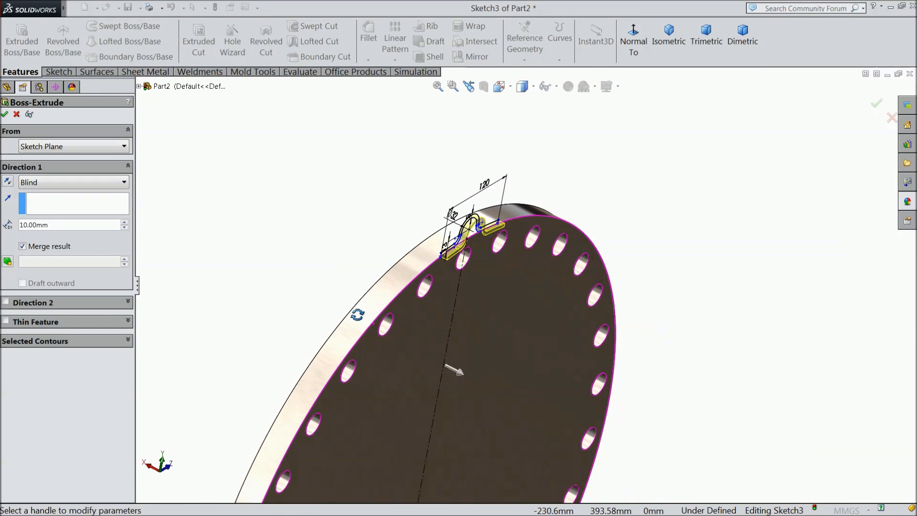
scroll(458, 258, "up", 8)
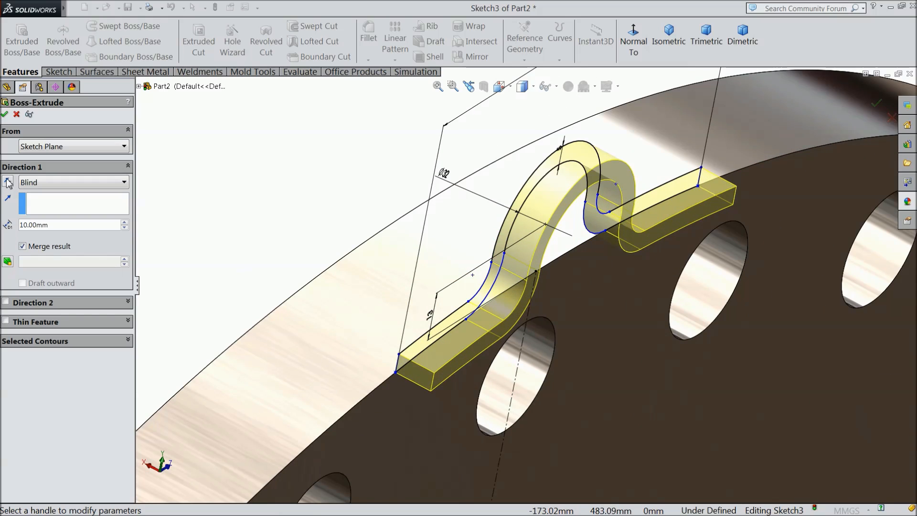
left_click(7, 182)
left_click(45, 183)
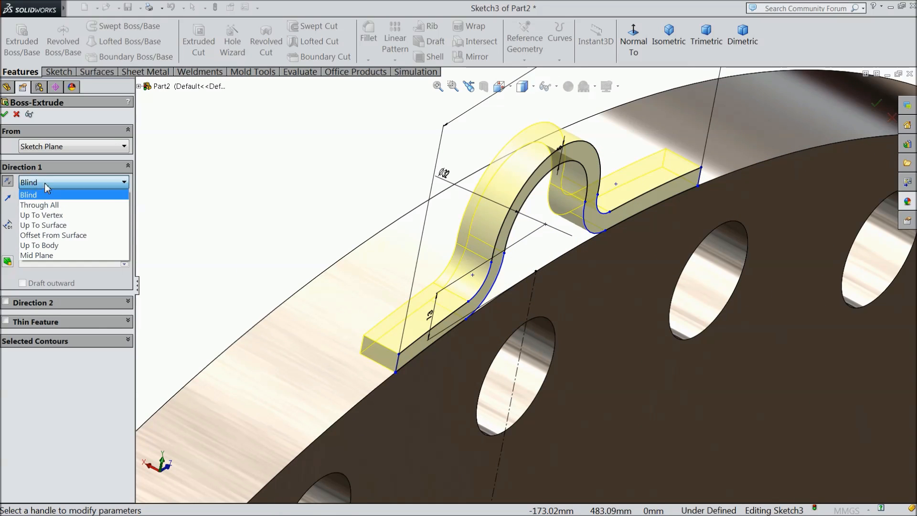
left_click(54, 227)
middle_click_drag(248, 225, 380, 268)
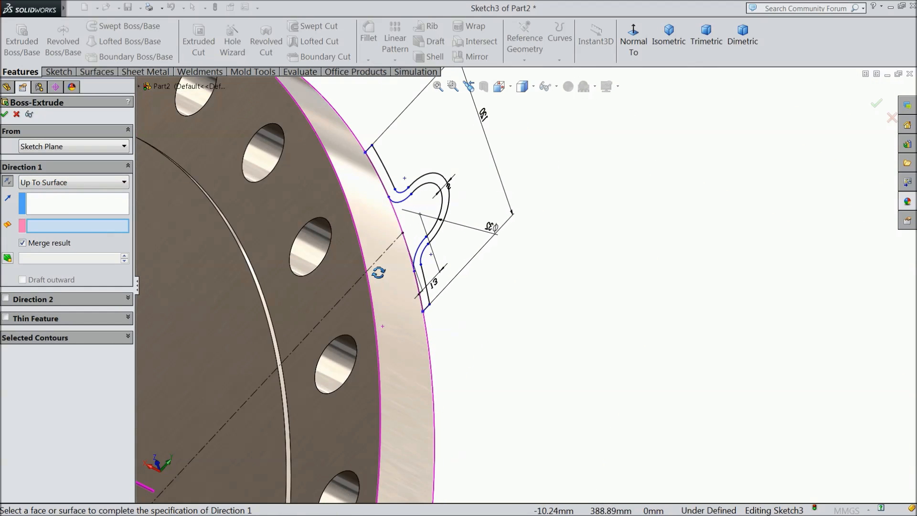
left_click(353, 265)
middle_click_drag(467, 328, 380, 277)
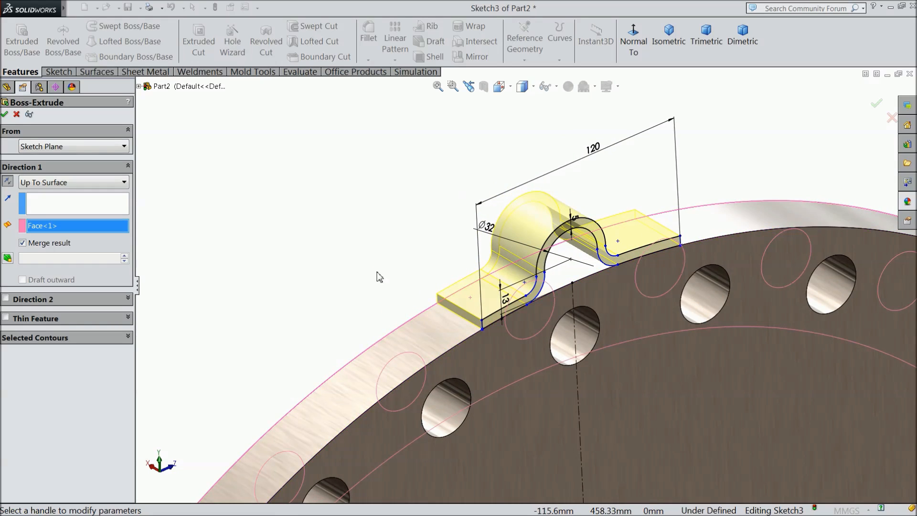
left_click(4, 114)
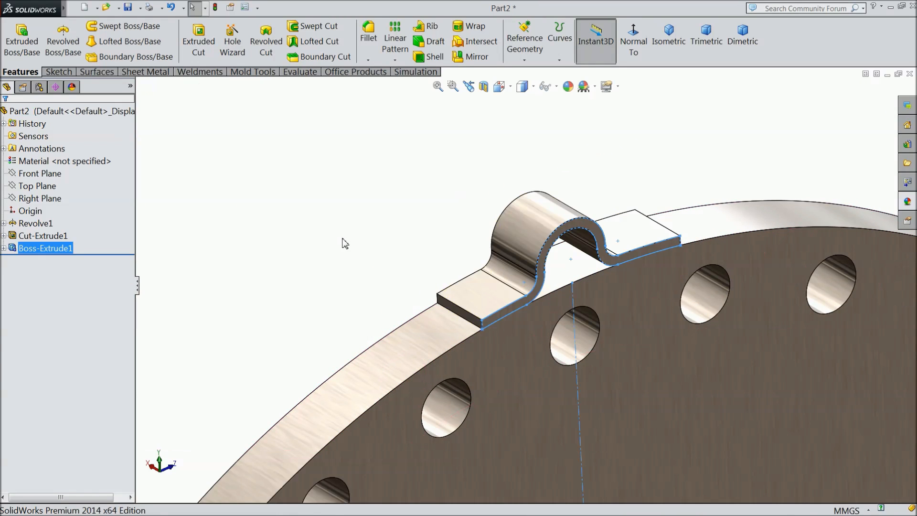
- Edit the lug's boss extrusion and turn off Merge result to keep it as a separate body
scroll(353, 254, "down", 5)
mouse_move(360, 264)
middle_mouse_down()
mouse_move(381, 293)
mouse_move(342, 231)
mouse_move(347, 266)
middle_mouse_up()
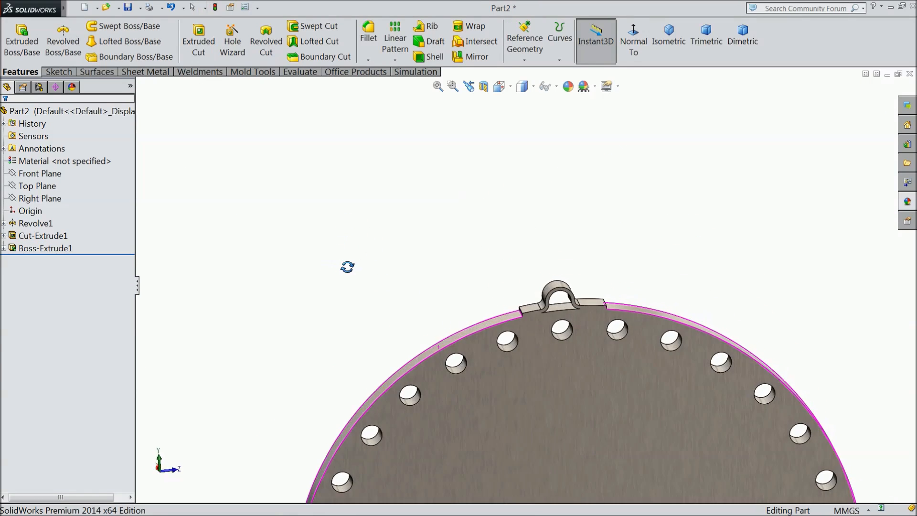
left_click(39, 248)
left_click(17, 220)
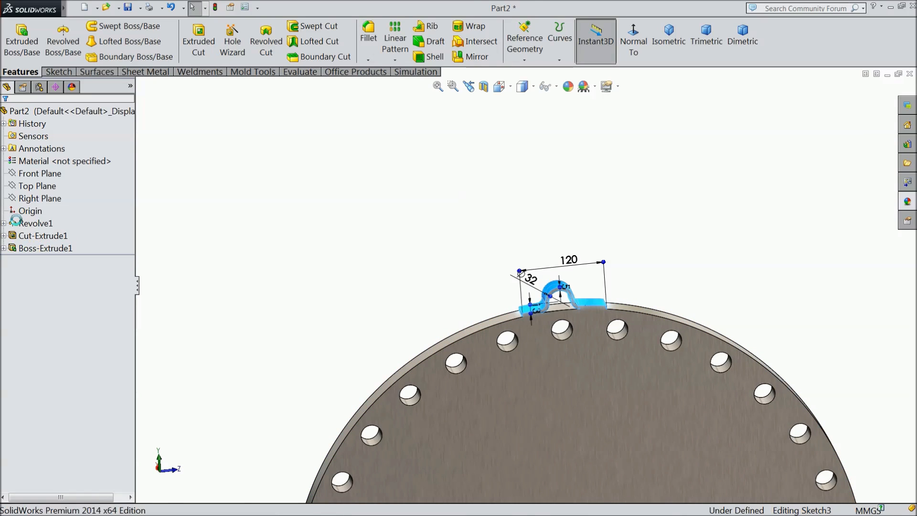
left_click(22, 243)
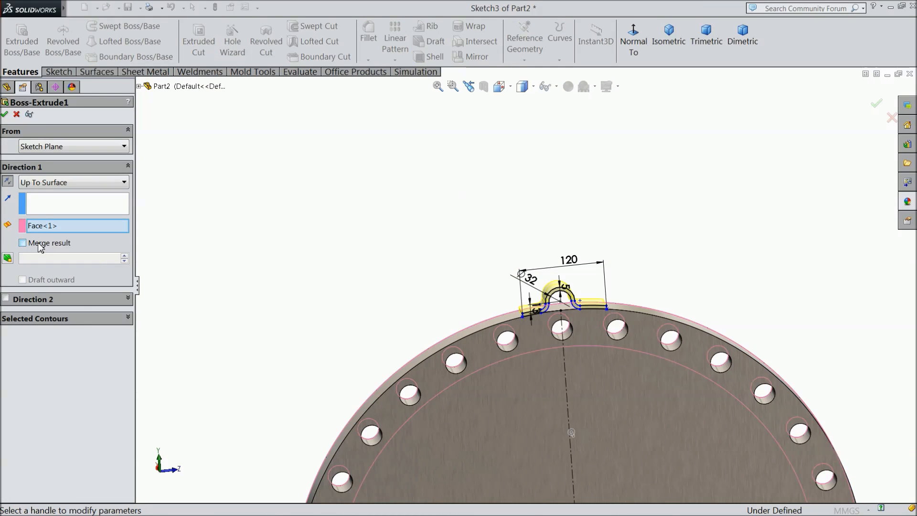
left_click(5, 115)
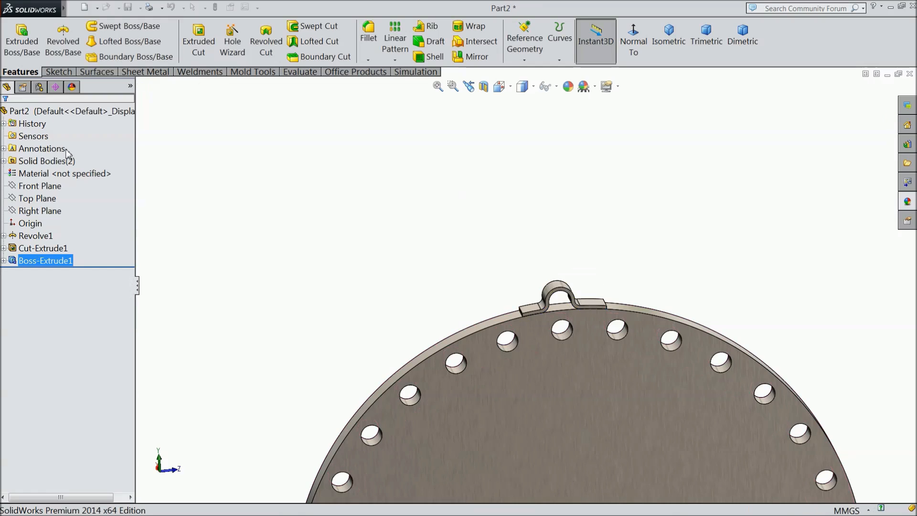
scroll(557, 337, "down", 5)
middle_click_drag(540, 282, 520, 276)
scroll(465, 313, "up", 10)
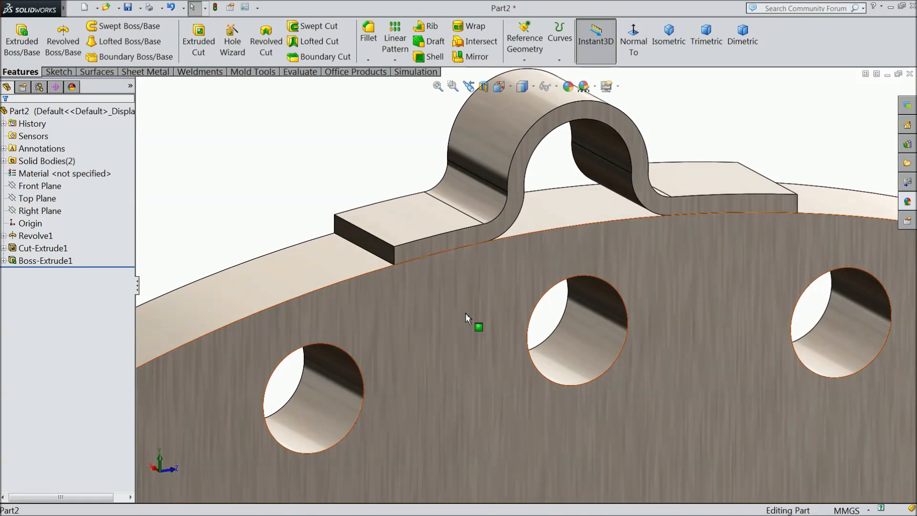
- Save the part as 2.Manhole Cover in the Pressure Vessel folder on the Desktop
middle_click_drag(468, 307, 487, 363)
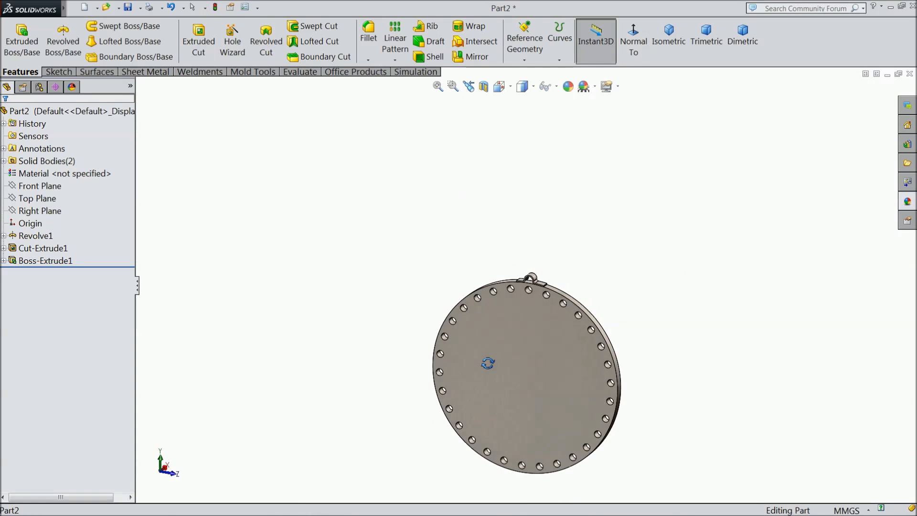
scroll(606, 382, "down", 2)
scroll(524, 289, "up", 2)
scroll(520, 415, "down", 2)
scroll(483, 259, "down", 3)
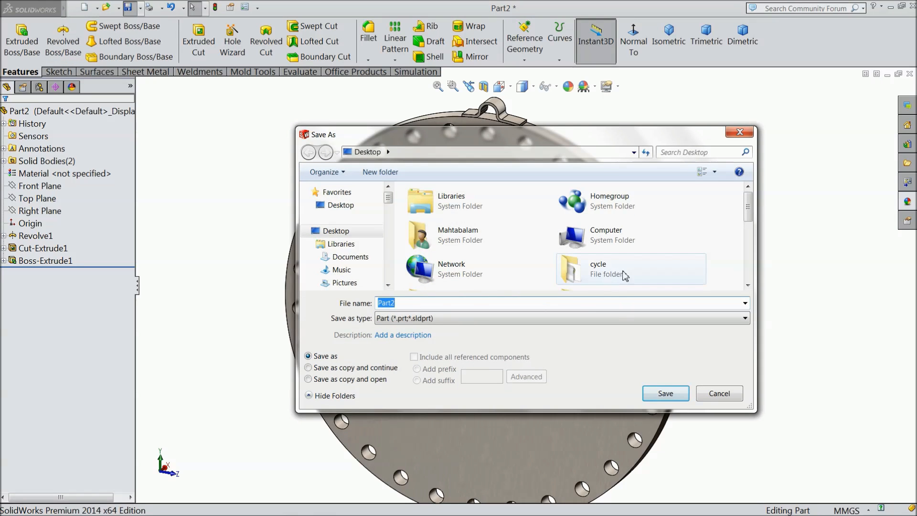
left_click_drag(748, 206, 751, 258)
double_click(478, 255)
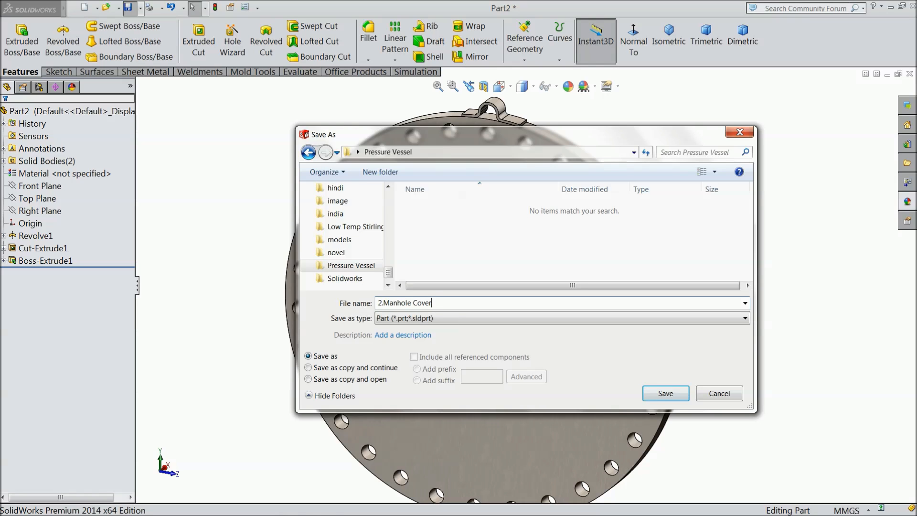
left_click(665, 394)
- Start a new sketch on the Front Plane and view it face-on at the lug
scroll(649, 382, "up", 2)
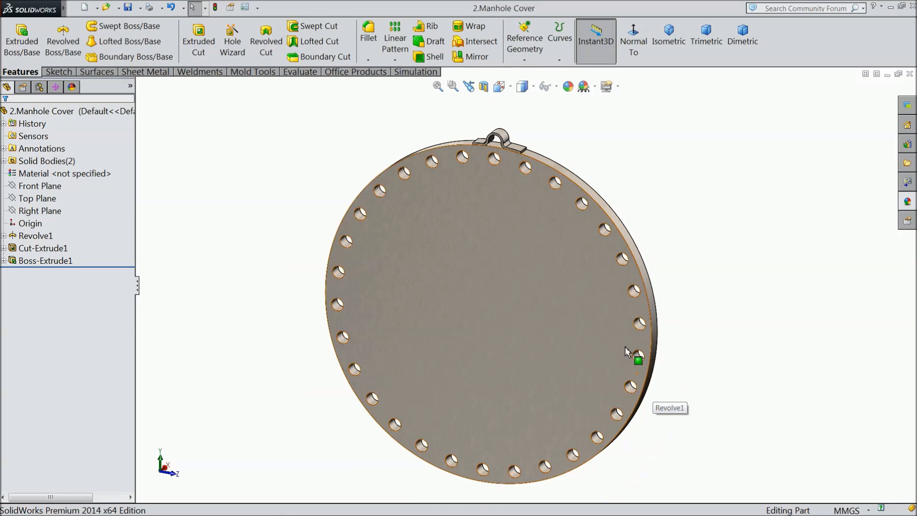
mouse_move(678, 354)
middle_mouse_down()
mouse_move(632, 299)
mouse_move(668, 330)
mouse_move(684, 327)
mouse_move(676, 348)
middle_mouse_up()
scroll(583, 330, "down", 3)
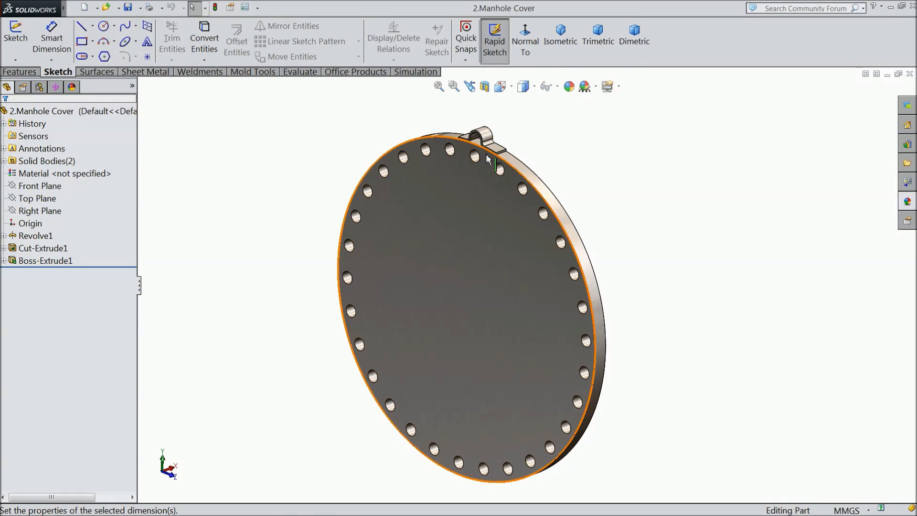
scroll(492, 151, "up", 2)
scroll(497, 148, "down", 5)
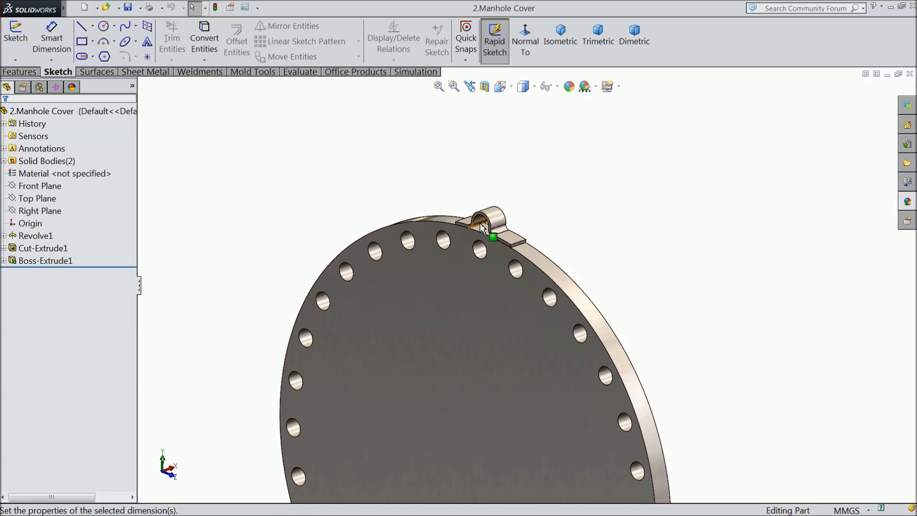
left_click(42, 186)
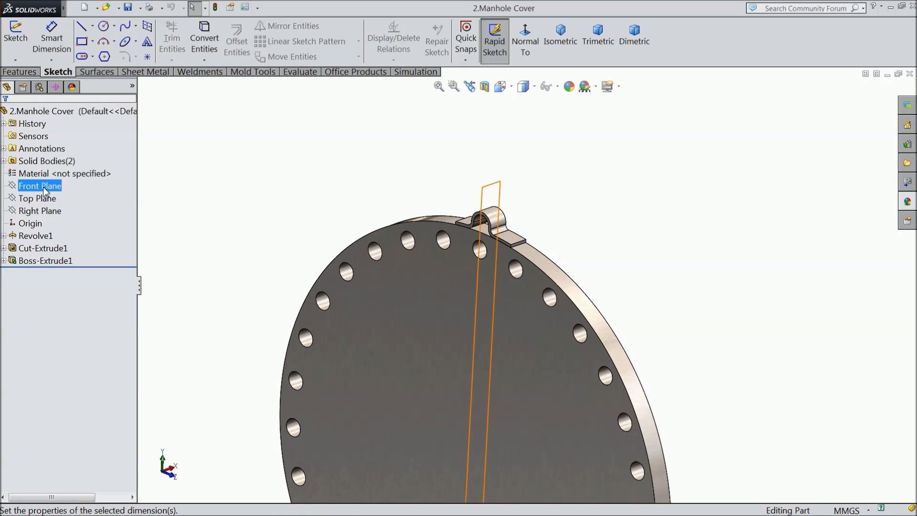
left_click(53, 175)
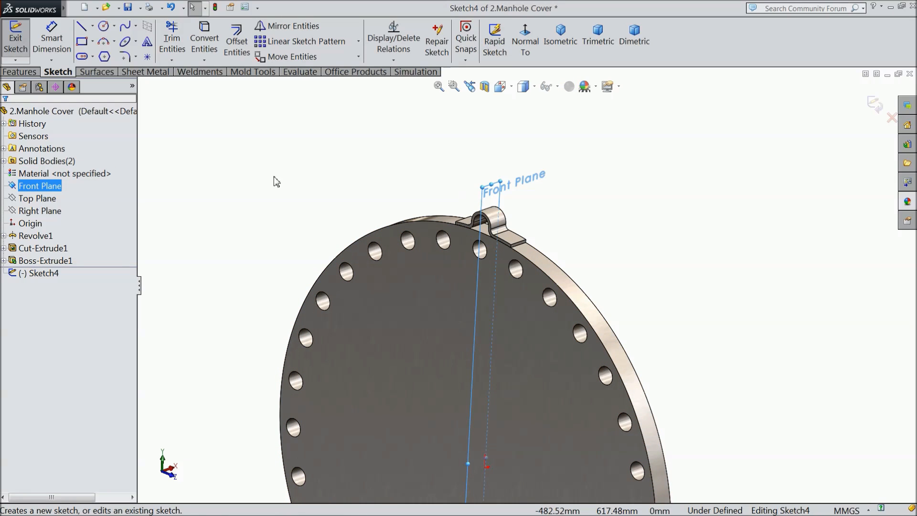
left_click(535, 42)
scroll(516, 248, "down", 5)
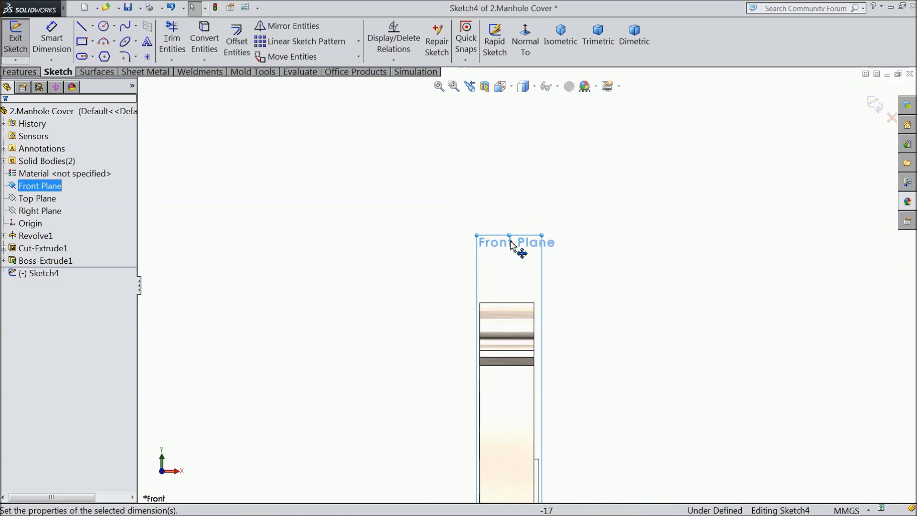
- Draw a vertical centerline about 54 mm long upward from the midpoint of the lug's top edge
left_click(94, 27)
left_click(106, 53)
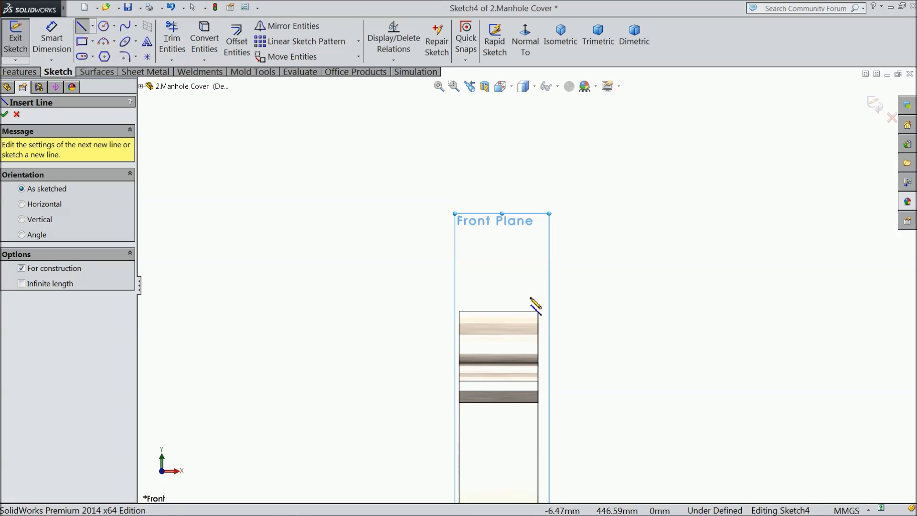
left_click(499, 312)
right_click(539, 191)
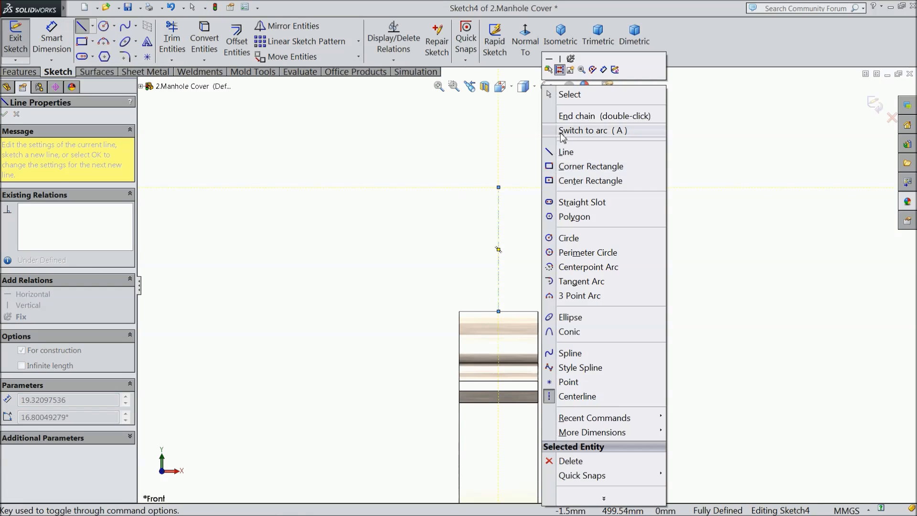
left_click(561, 92)
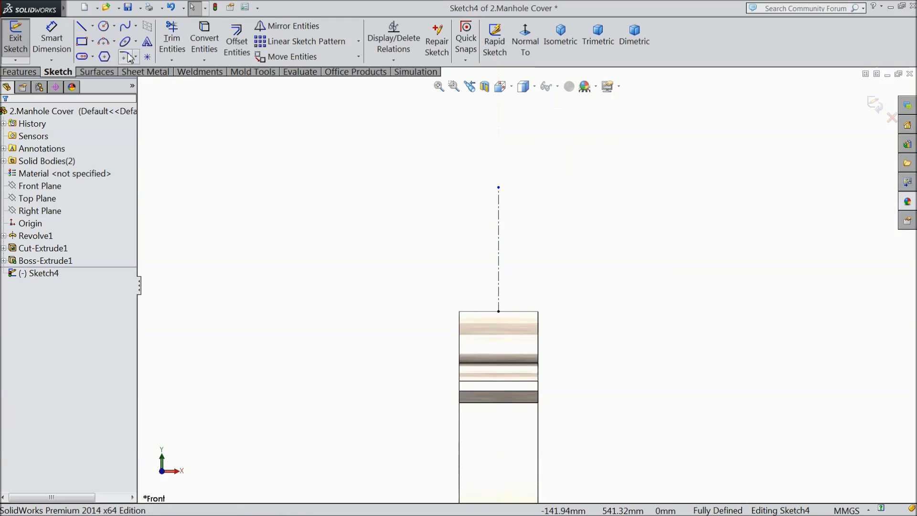
- Dimension the vertical centerline above the lug and set its length to 20.45 mm
left_click(499, 266)
left_click(559, 255)
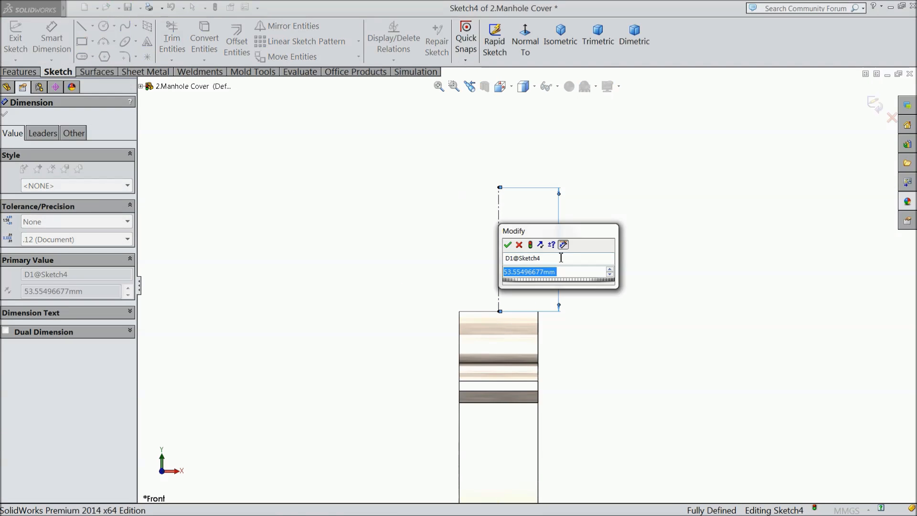
type("20.45")
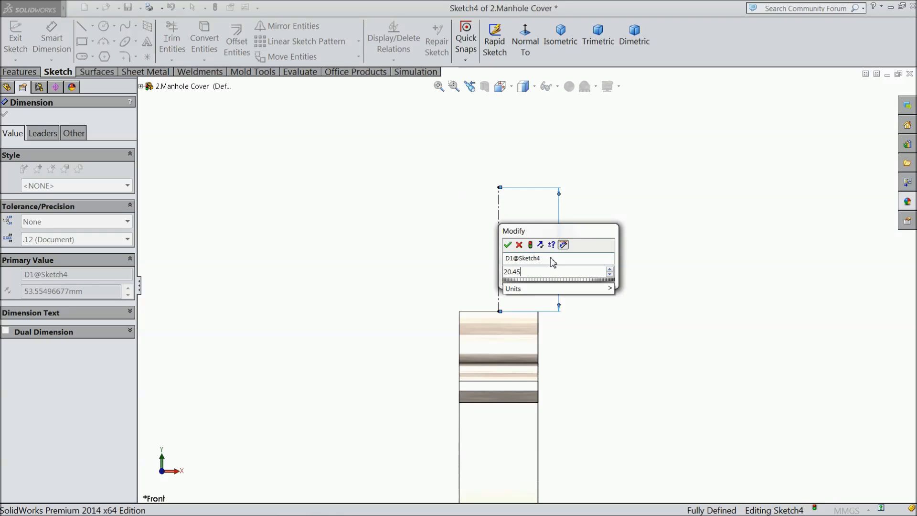
left_click(508, 244)
left_click(103, 25)
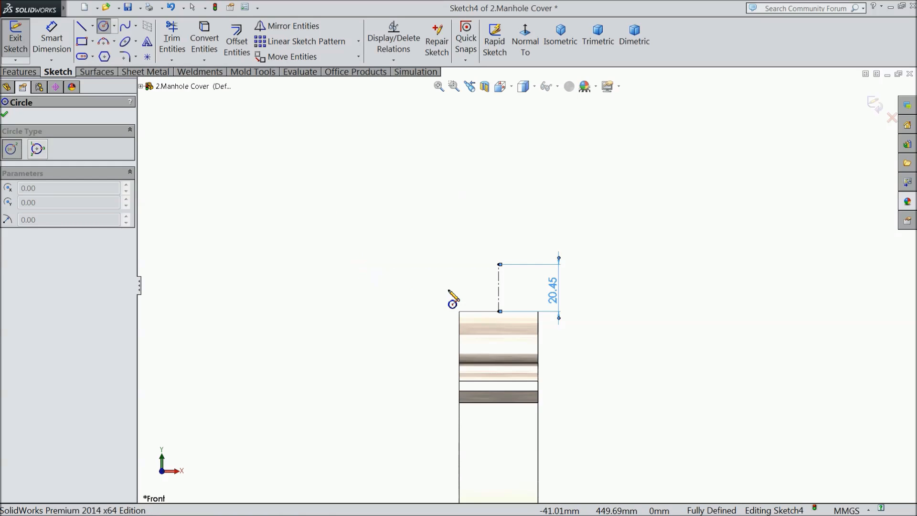
left_click(499, 264)
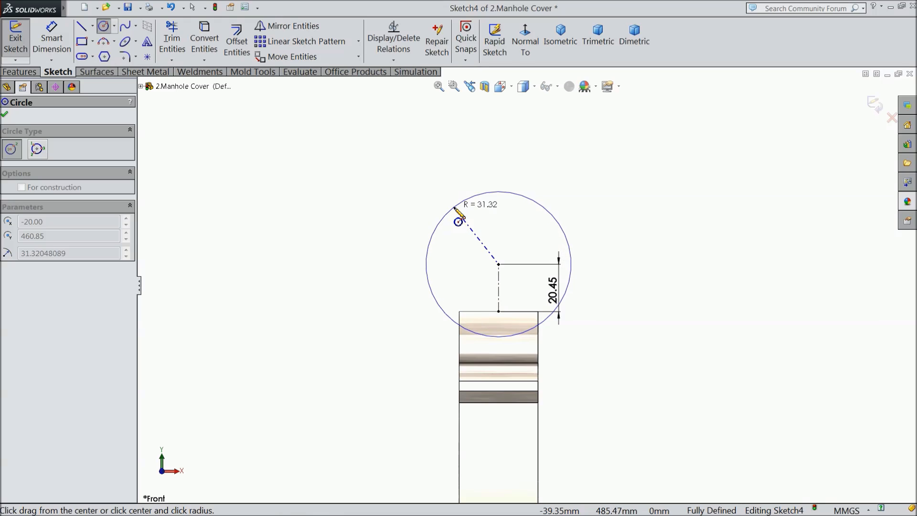
key("Escape")
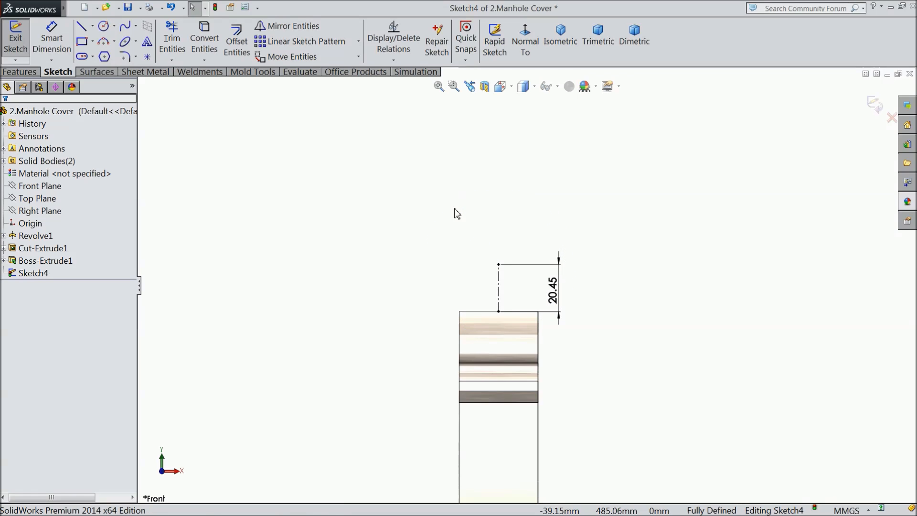
- Draw a centerpoint arc of about 39 mm radius around the centerline's upper end, passing below it and leaving a gap at the top
left_click(113, 42)
left_click(134, 58)
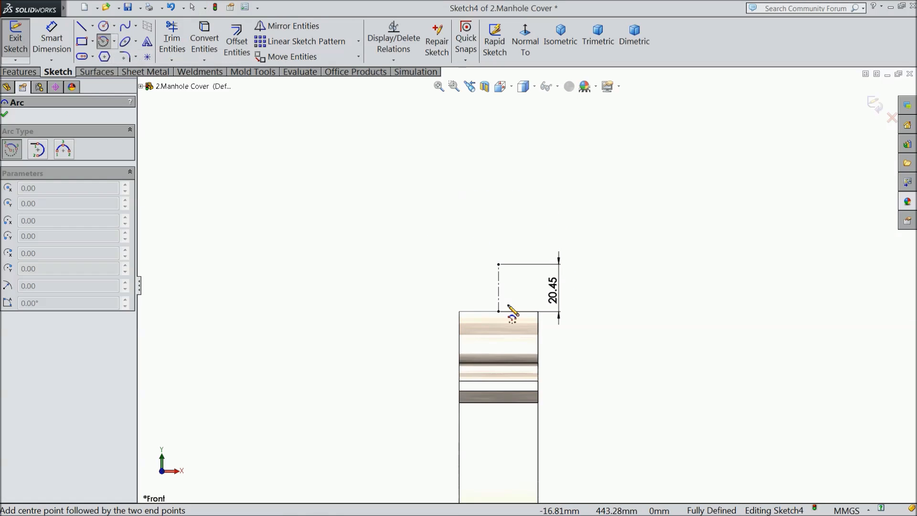
left_click(498, 264)
left_click(474, 178)
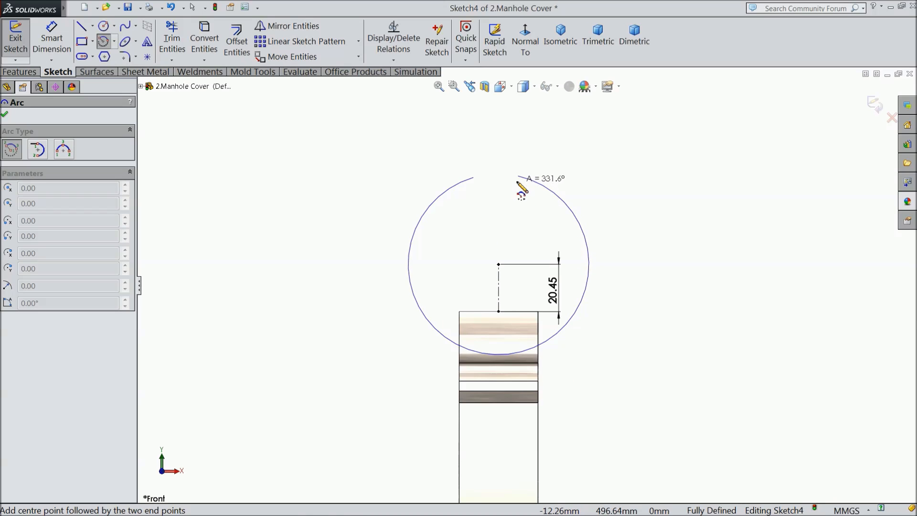
left_click(545, 187)
right_click(563, 166)
left_click(587, 122)
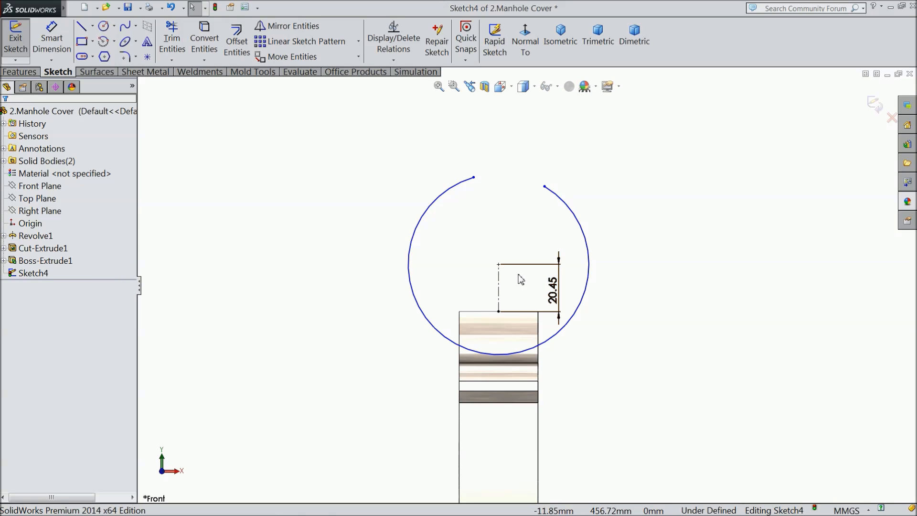
- Dimension the open arc and set its radius to 74/2 mm
left_click(51, 38)
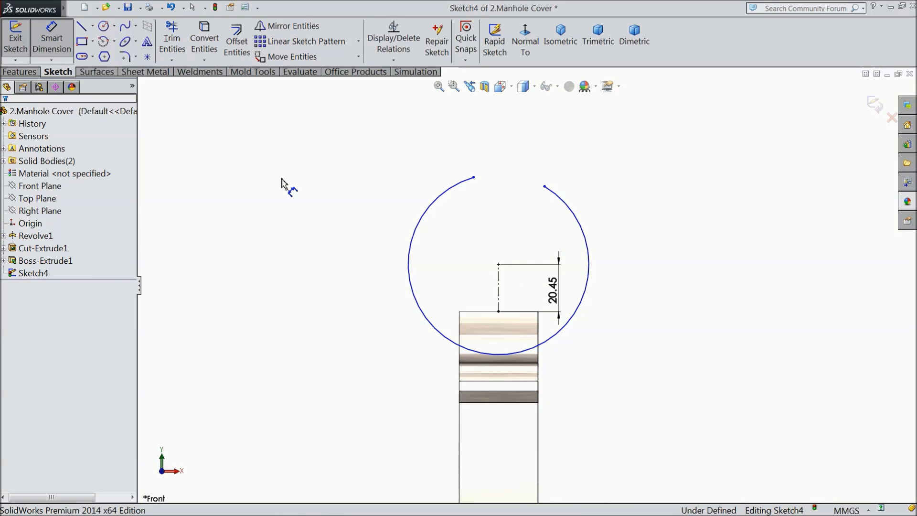
left_click(409, 269)
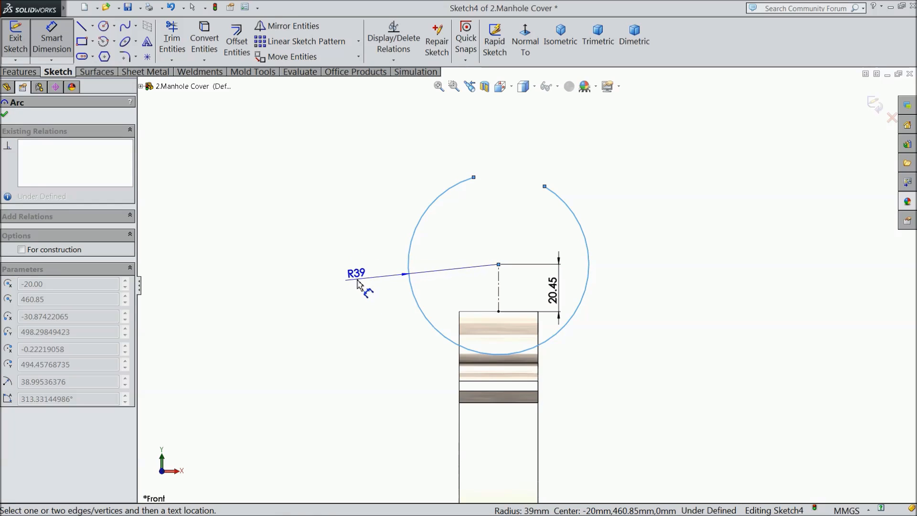
left_click(358, 284)
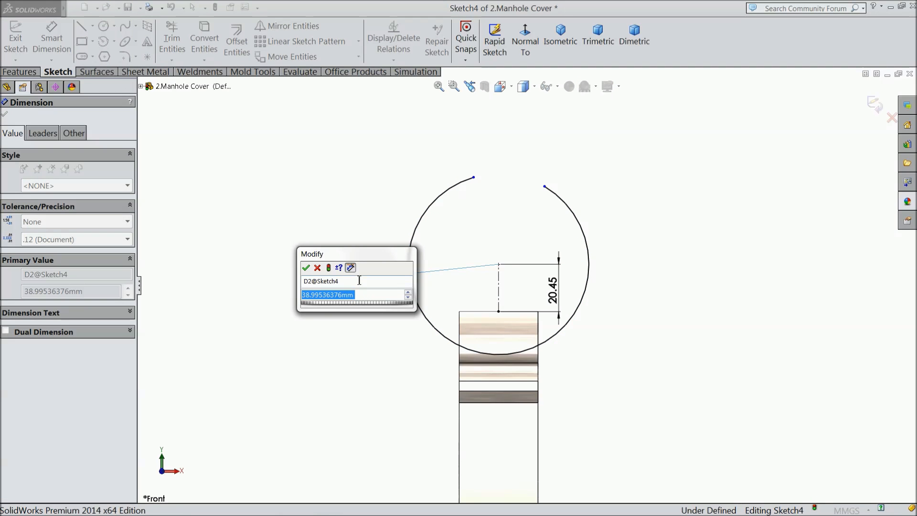
type("74/2")
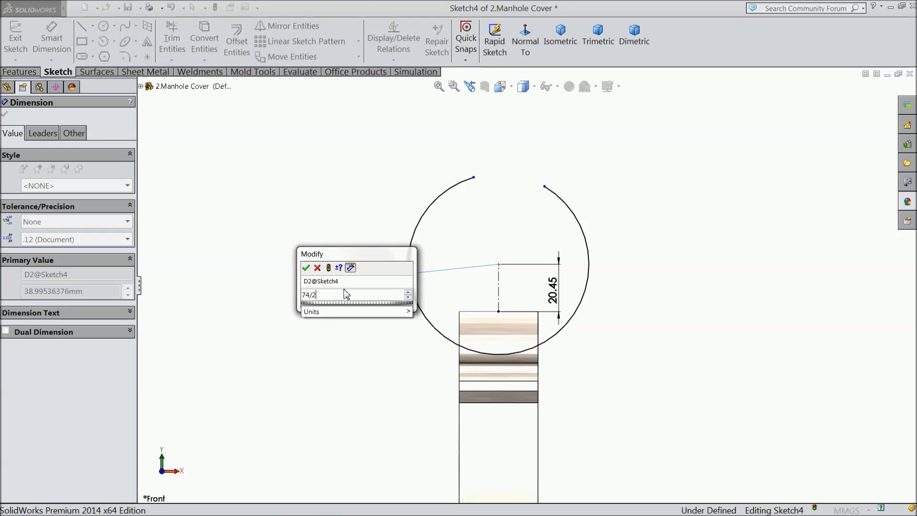
key("BackSpace")
key("BackSpace")
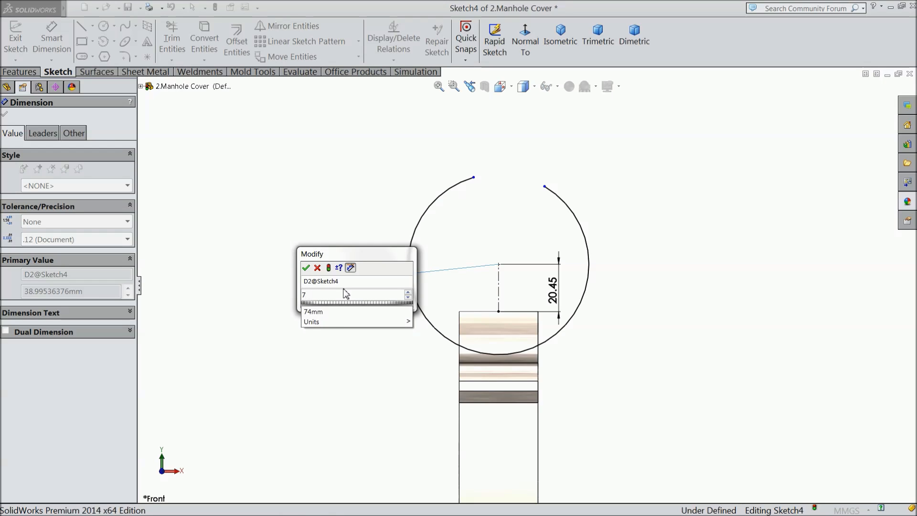
key("BackSpace")
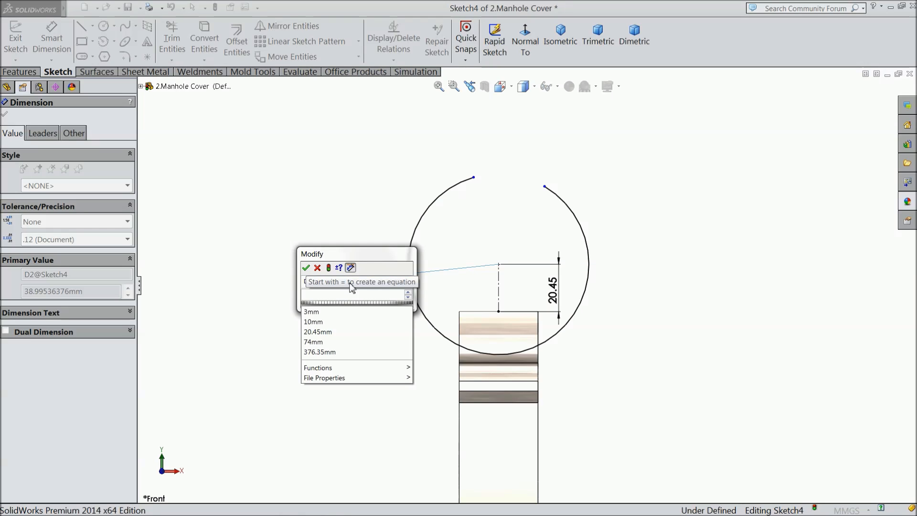
type("74/2")
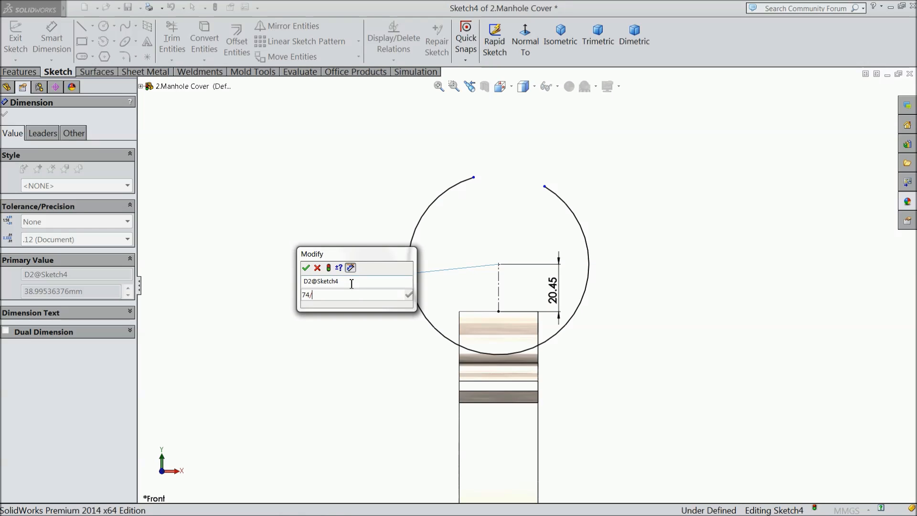
left_click(307, 269)
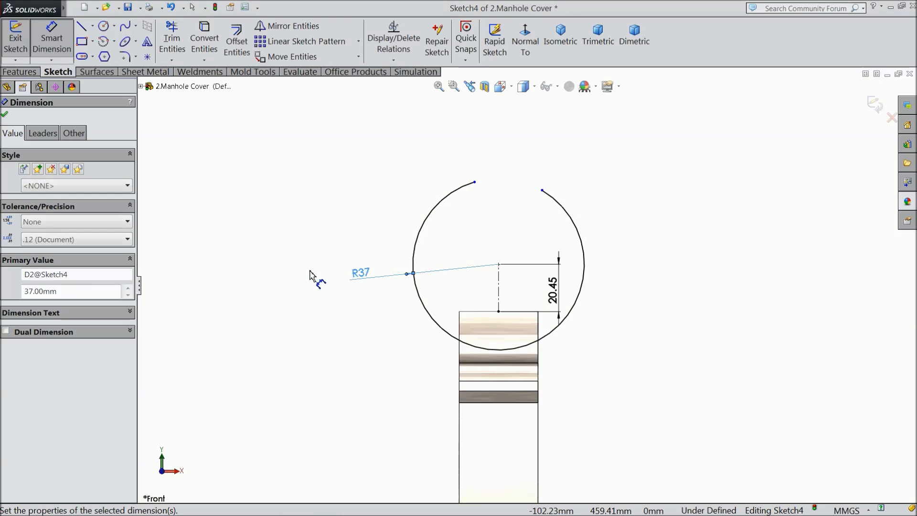
- Draw a vertical line about 94 mm long upward from the arc's left endpoint
left_click(82, 27)
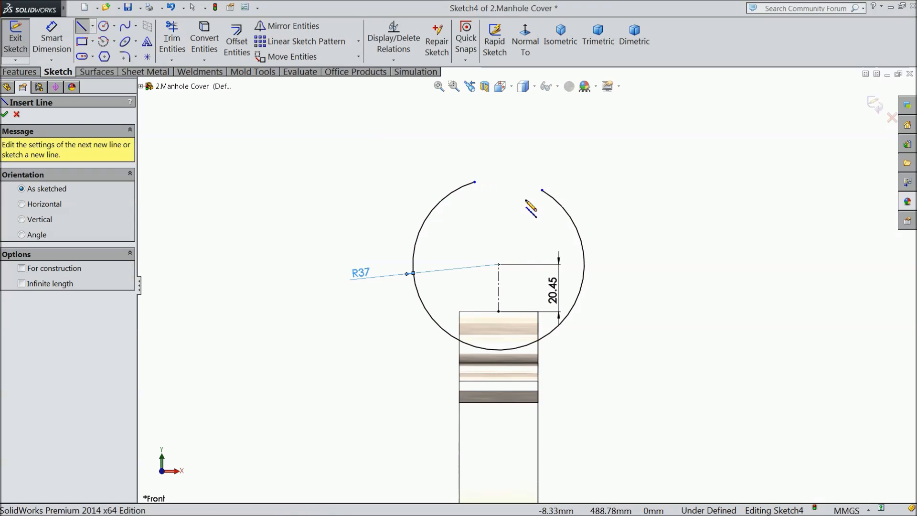
scroll(533, 210, "up", 2)
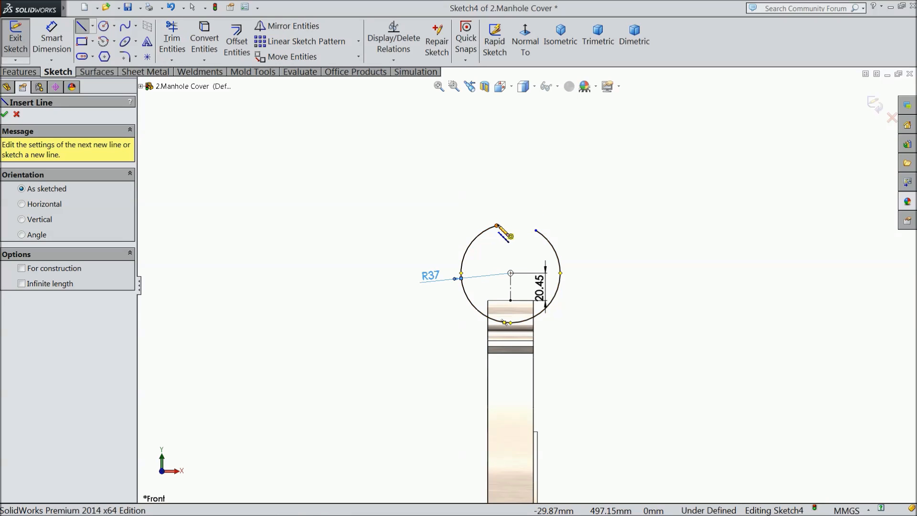
left_click(496, 225)
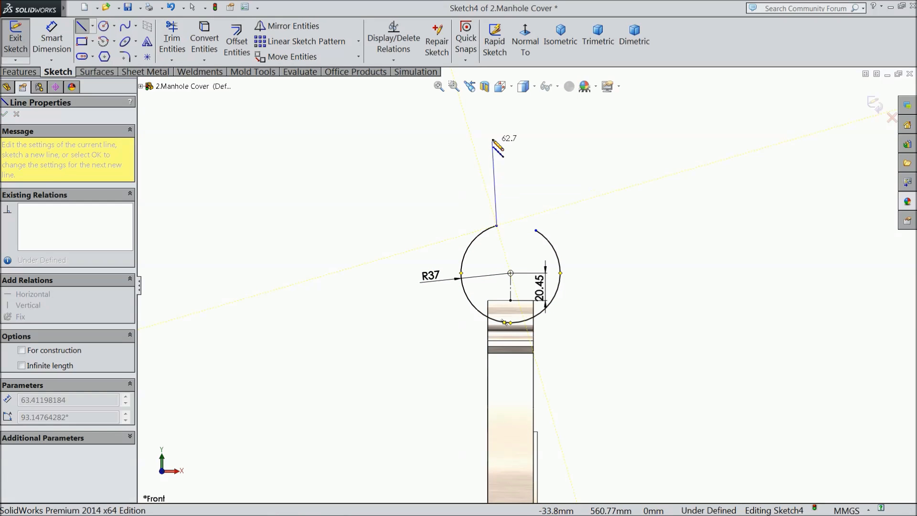
left_click(497, 99)
right_click(498, 99)
left_click(549, 96)
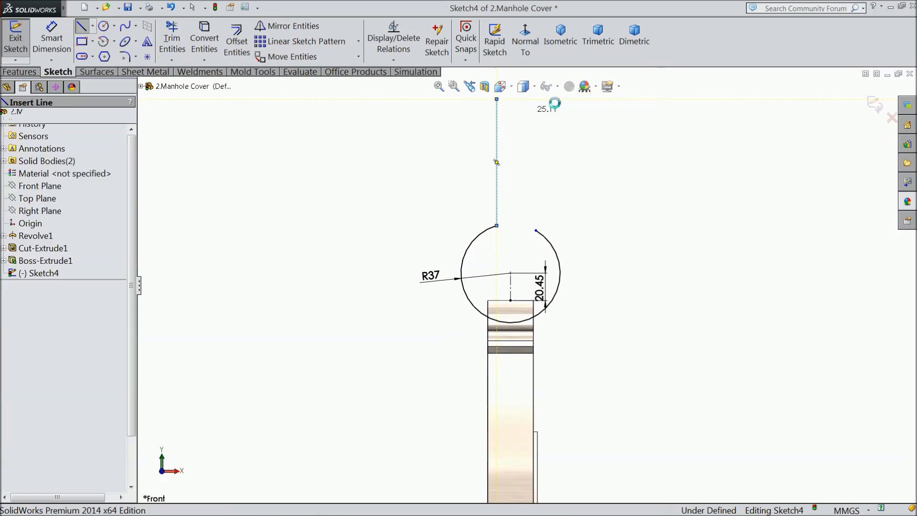
- Dimension the vertical line above the open arc and set its length to 280 mm
left_click(51, 38)
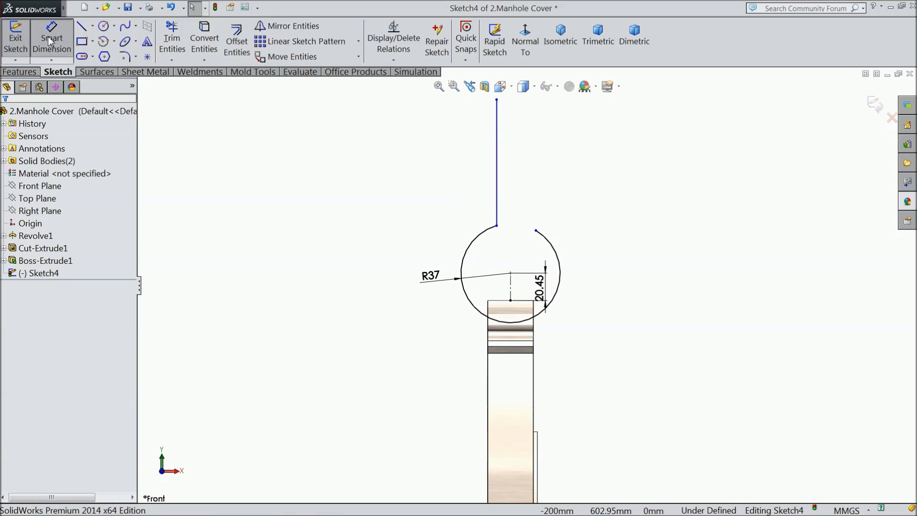
left_click(497, 175)
left_click(460, 170)
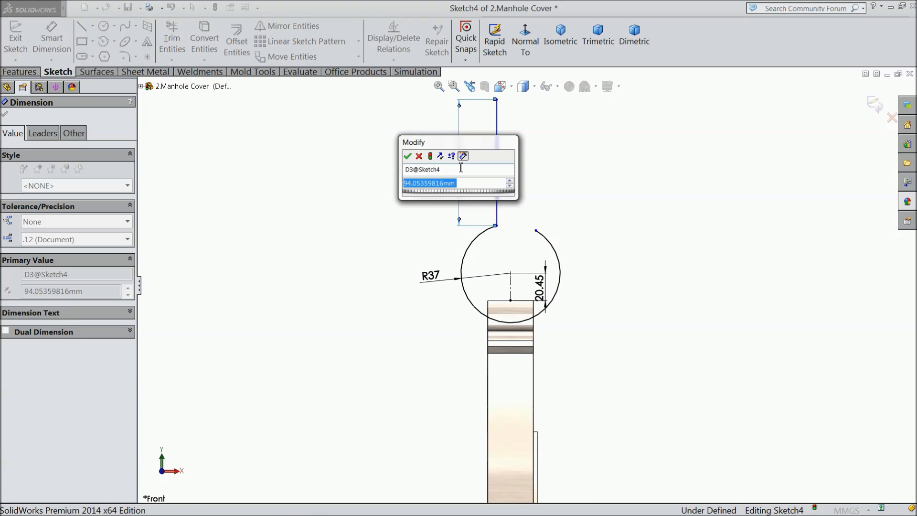
type("280")
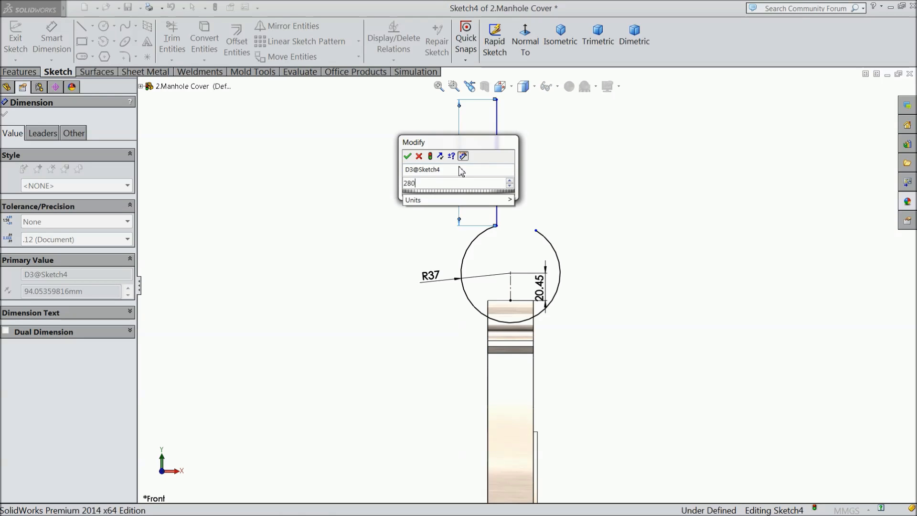
left_click(407, 157)
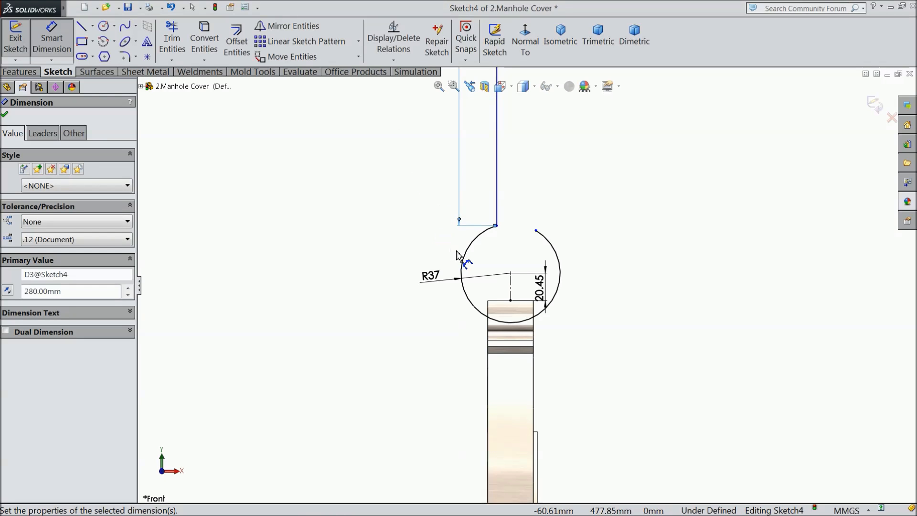
scroll(541, 158, "down", 2)
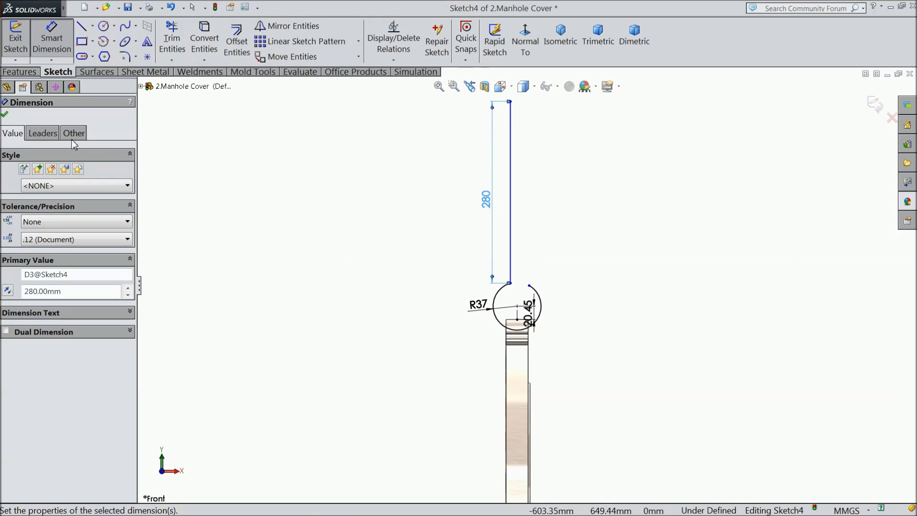
- Dimension the horizontal distance from the arc's center to the vertical line and set it to 6 mm
scroll(468, 297, "down", 4)
left_click(588, 321)
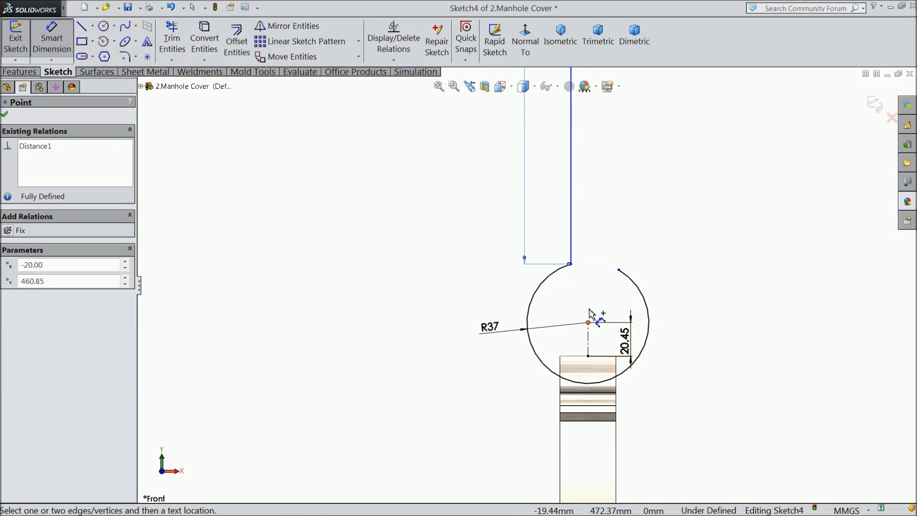
left_click(571, 241)
left_click(587, 218)
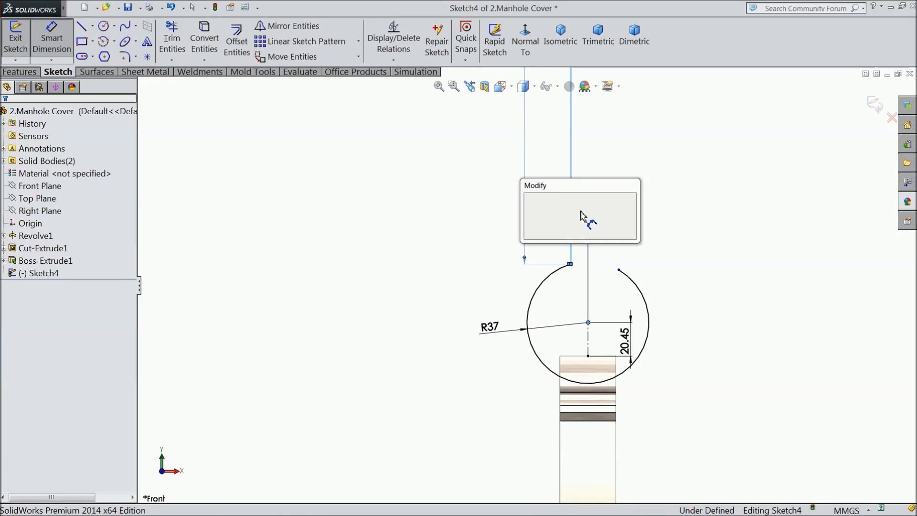
type("6")
left_click(529, 199)
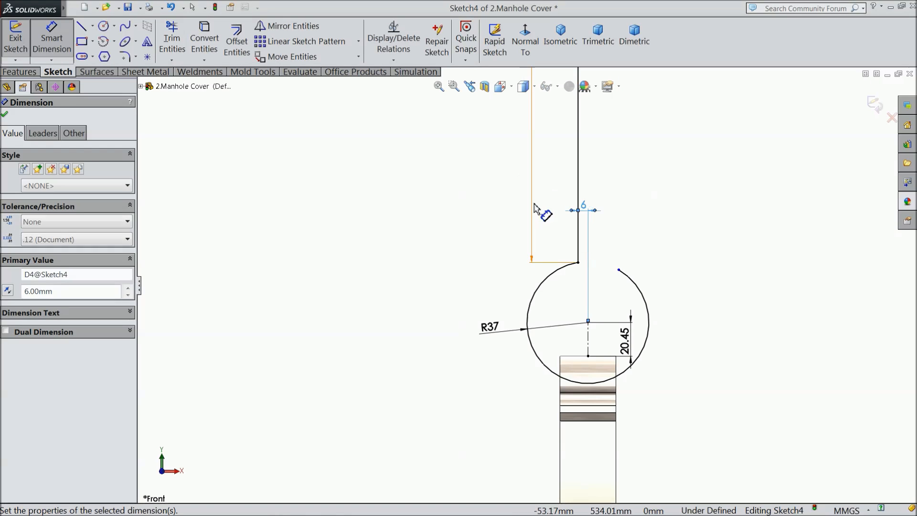
left_click(4, 115)
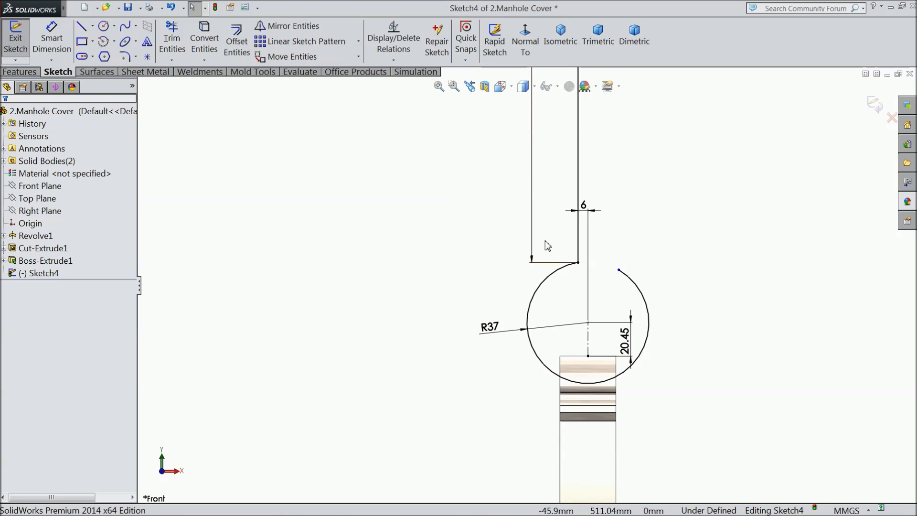
- Add a 5 mm sketch fillet where the vertical line meets the arc, and exit the sketch
scroll(545, 246, "up", 5)
scroll(591, 255, "up", 2)
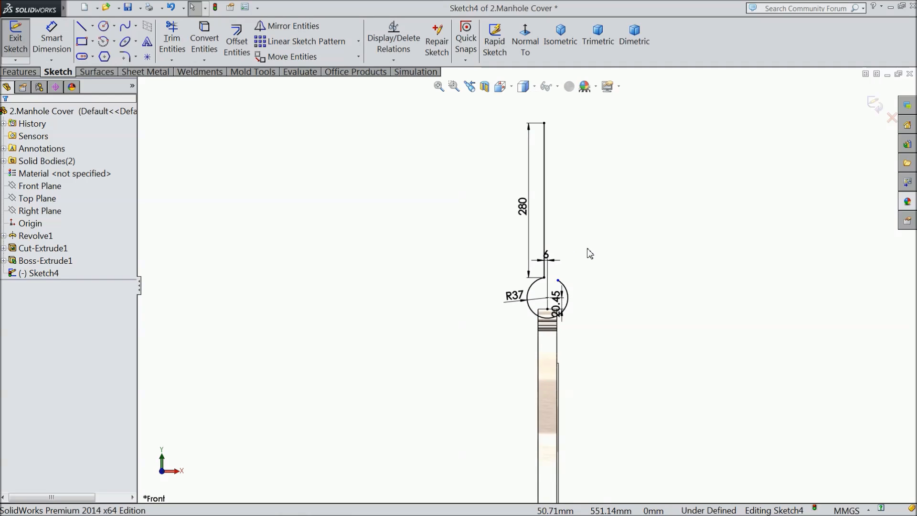
scroll(562, 279, "down", 3)
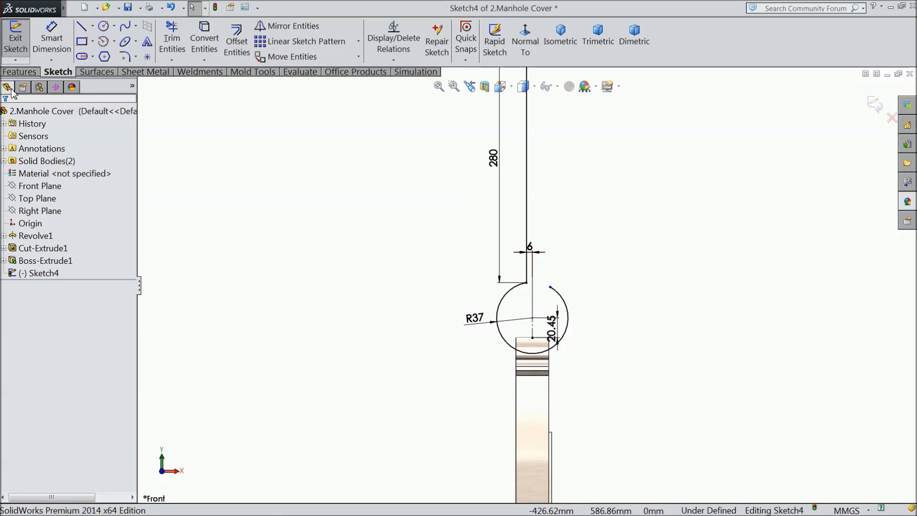
scroll(524, 284, "down", 3)
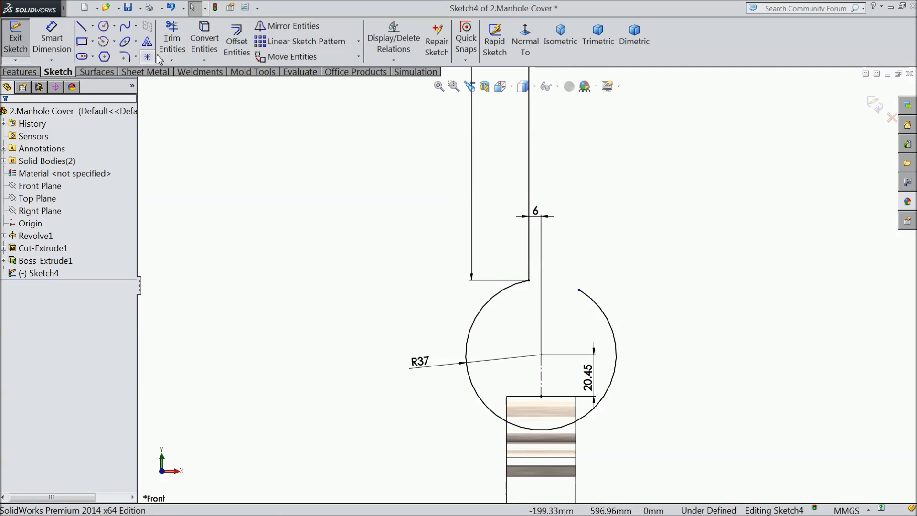
left_click(125, 57)
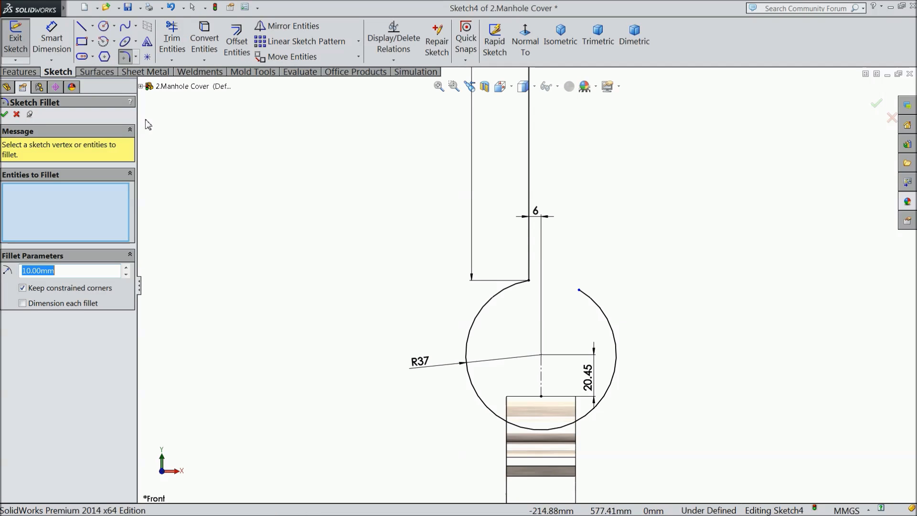
type("5")
left_click(528, 281)
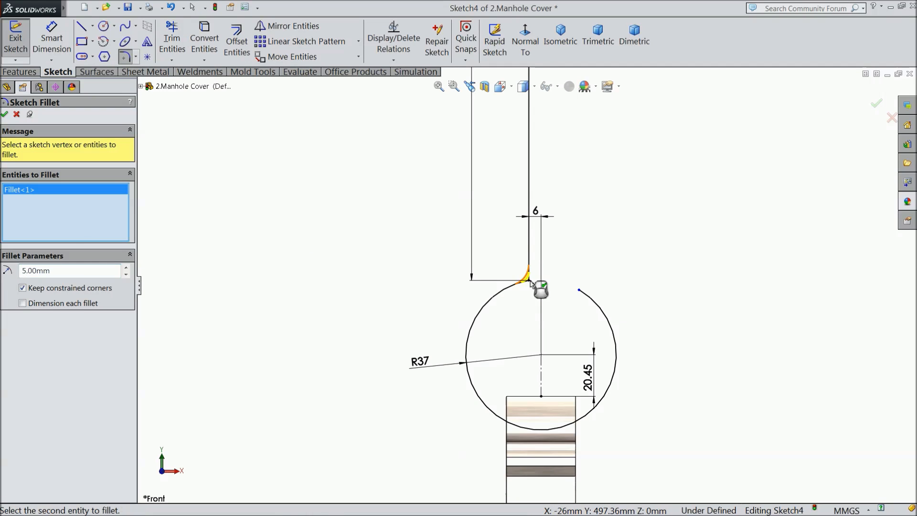
left_click(5, 115)
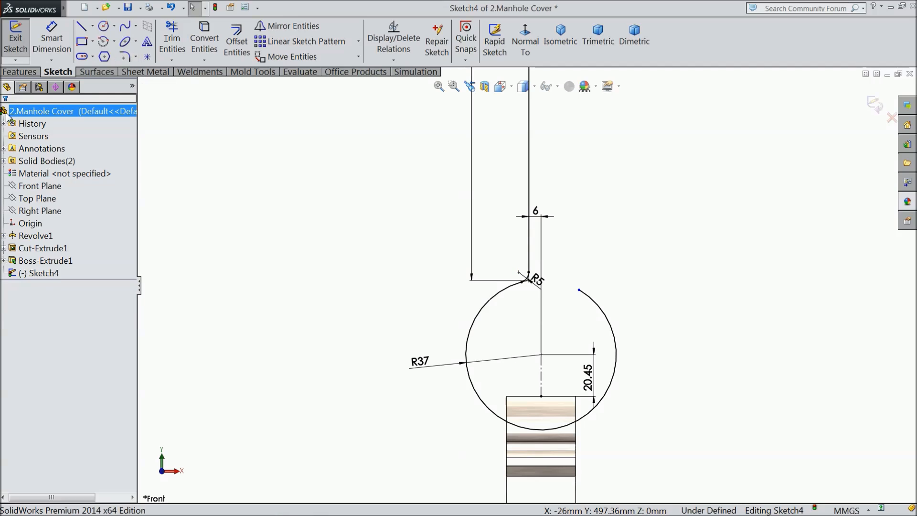
left_click(876, 110)
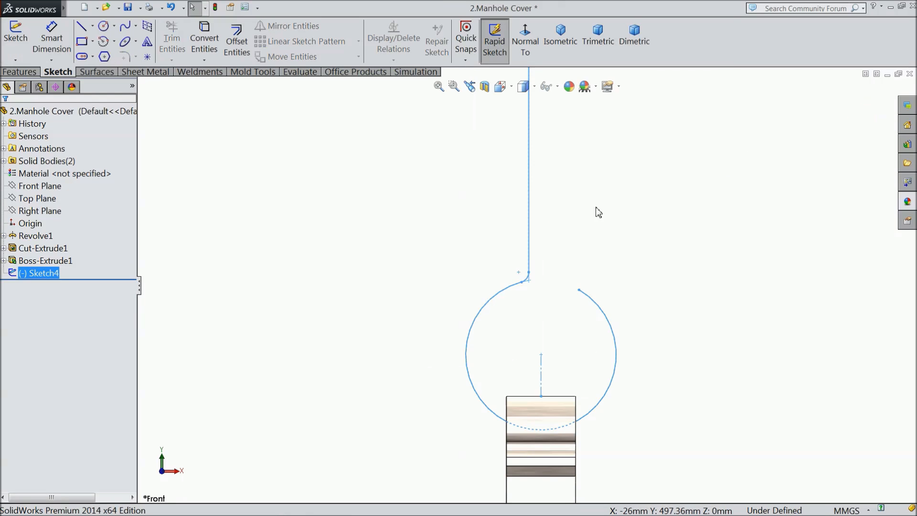
- Create a reference plane parallel to the Top Plane and passing through the upper endpoint of the hook's vertical line
scroll(521, 232, "up", 6)
mouse_move(564, 212)
middle_mouse_down()
mouse_move(571, 208)
mouse_move(604, 244)
mouse_move(604, 301)
mouse_move(618, 304)
mouse_move(608, 301)
middle_mouse_up()
scroll(573, 286, "down", 4)
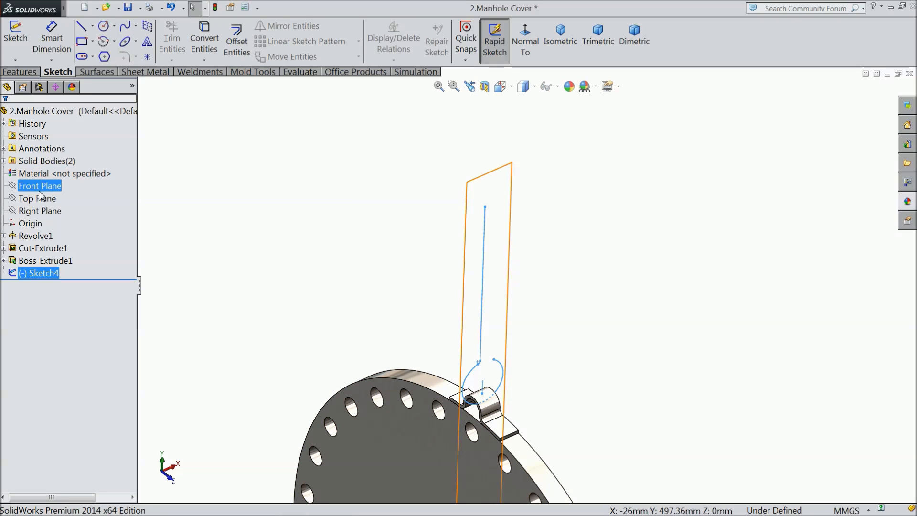
key("z")
key("z")
key("z")
key("z")
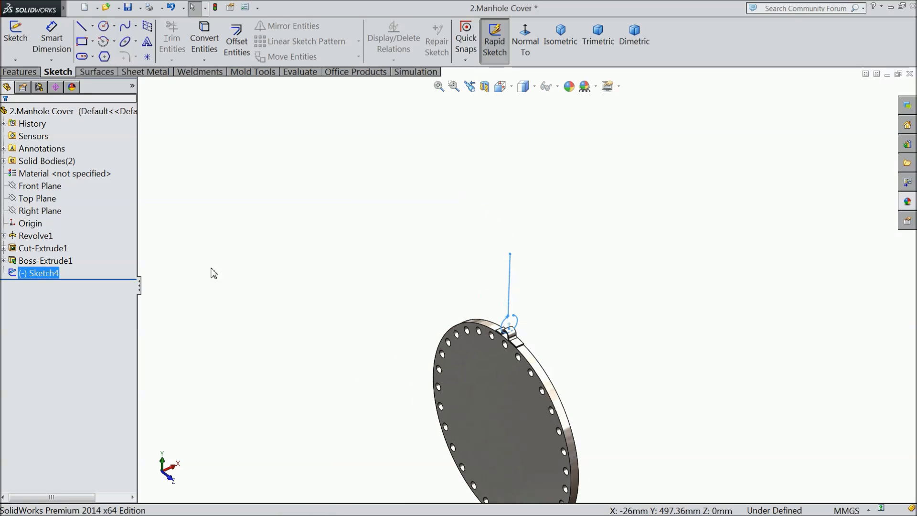
left_click(41, 201)
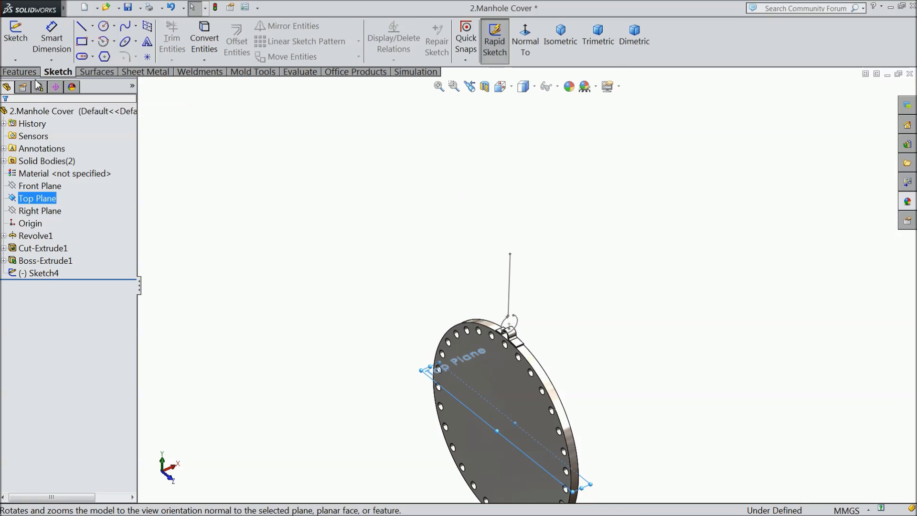
left_click(20, 72)
left_click(525, 60)
left_click(532, 72)
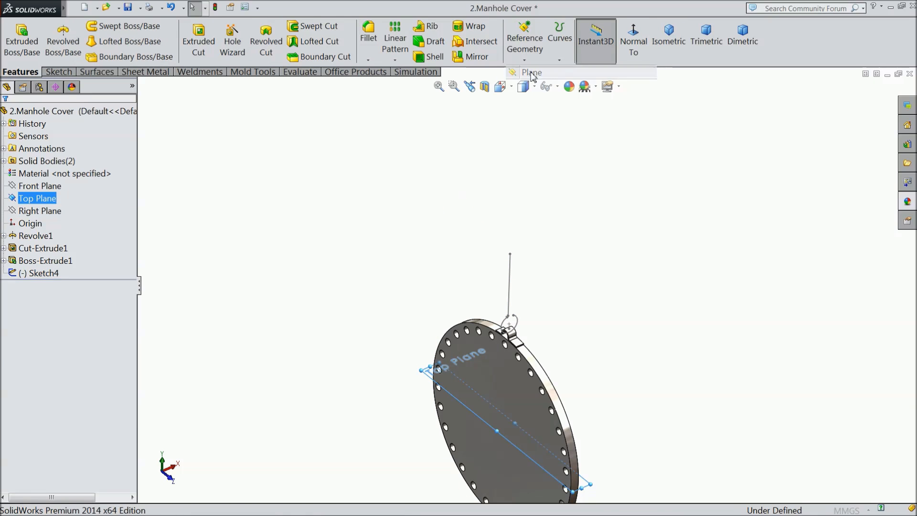
left_click(510, 254)
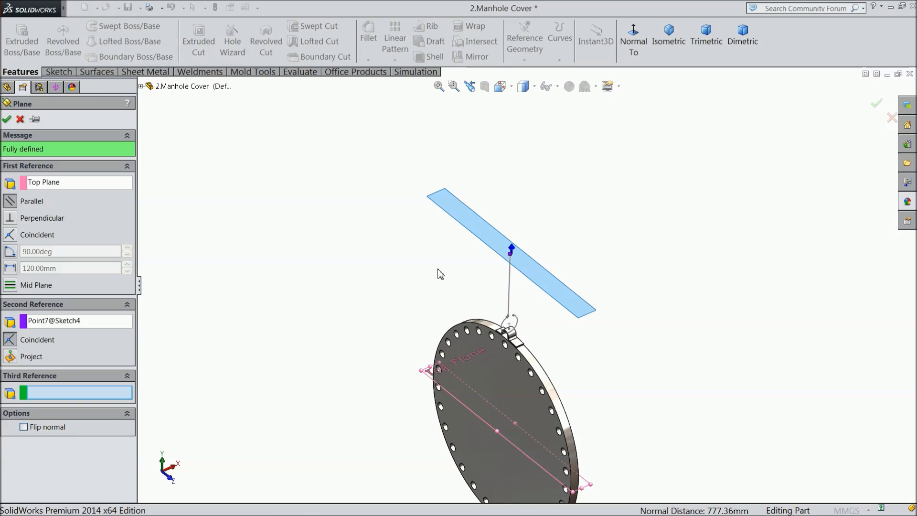
left_click(11, 120)
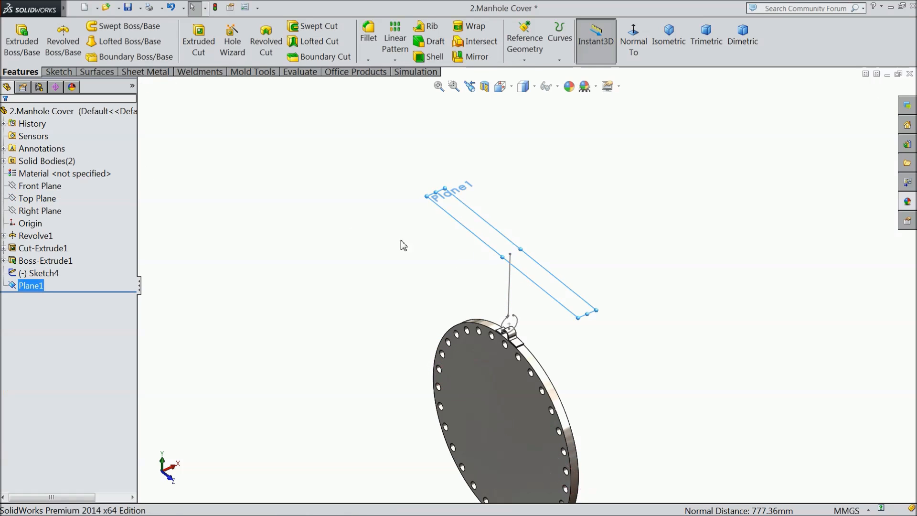
- Open a new sketch on the reference plane at the upper end of the hook path
scroll(511, 256, "down", 3)
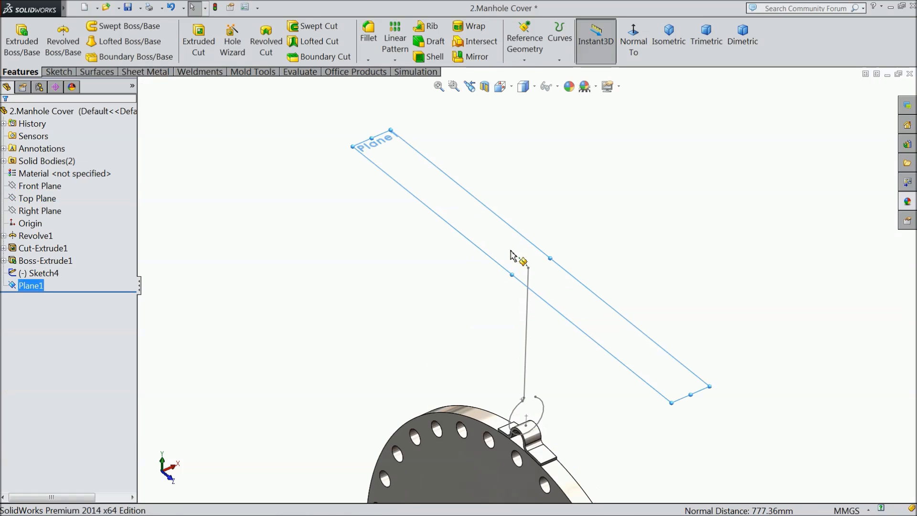
left_click(56, 72)
left_click(16, 38)
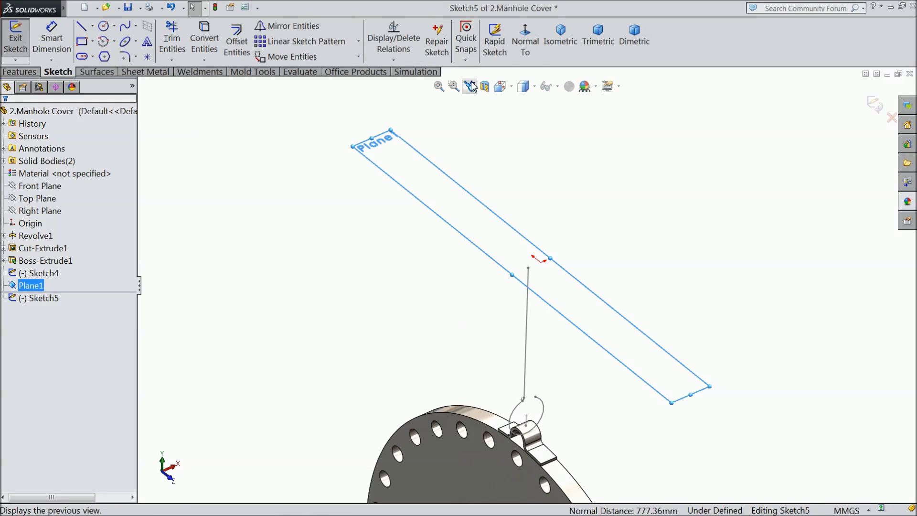
left_click(526, 45)
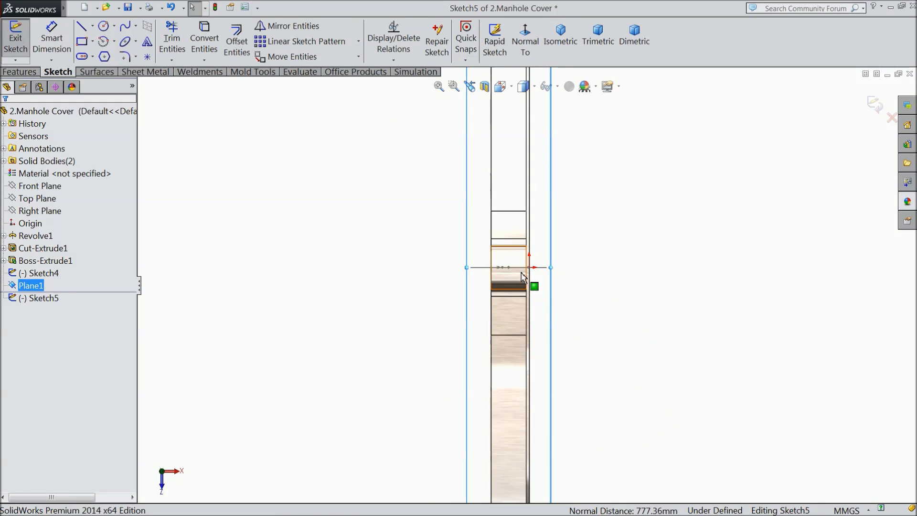
- Draw a circle about 16.8 mm in diameter centered on the upper endpoint of the hook's vertical line
left_click(103, 25)
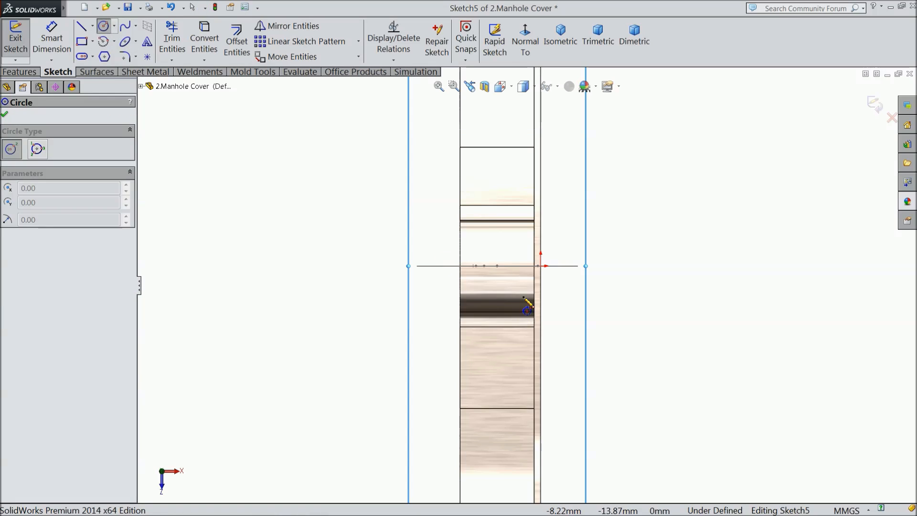
middle_click_drag(699, 291, 715, 288)
scroll(725, 261, "down", 3)
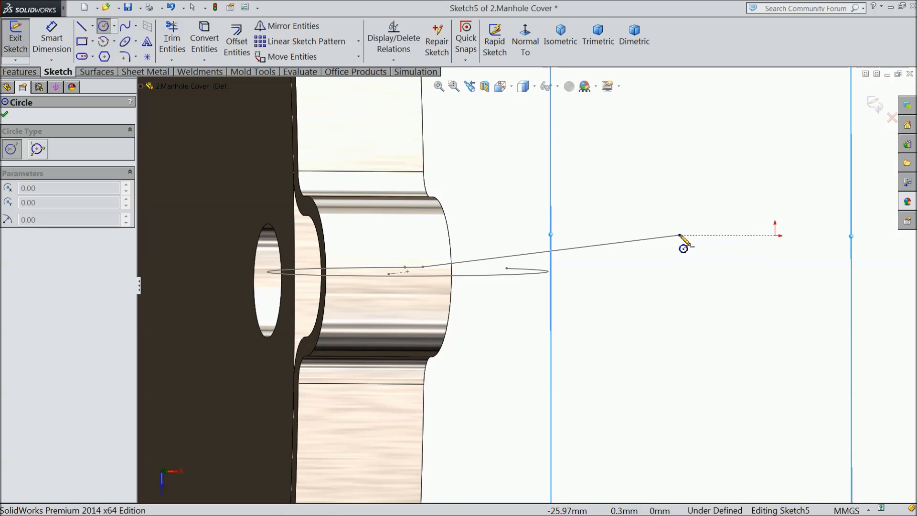
mouse_move(686, 271)
middle_mouse_down()
mouse_move(667, 248)
mouse_move(451, 292)
mouse_move(440, 282)
mouse_move(437, 245)
mouse_move(440, 262)
middle_mouse_up()
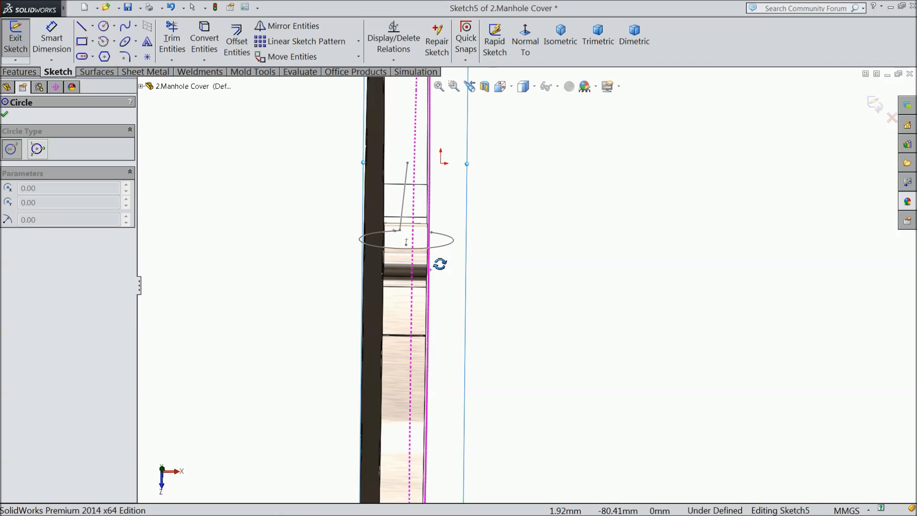
left_click(523, 47)
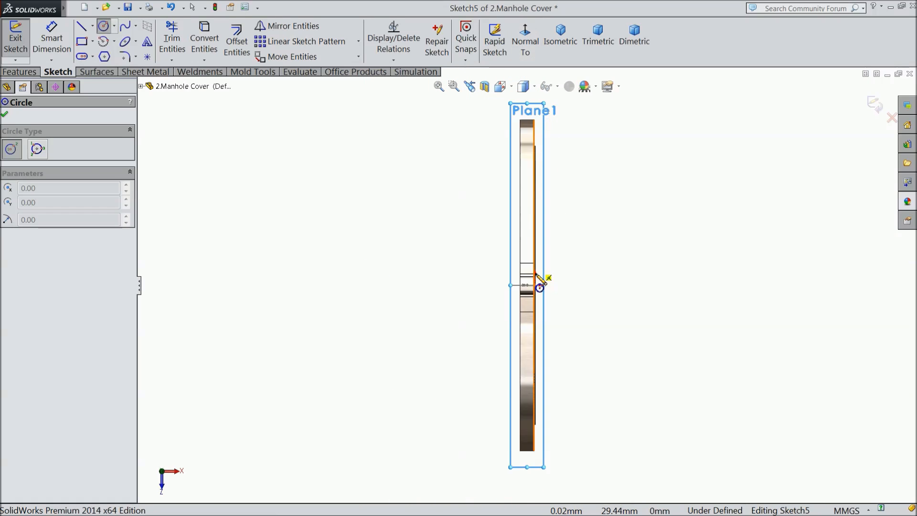
scroll(497, 267, "down", 5)
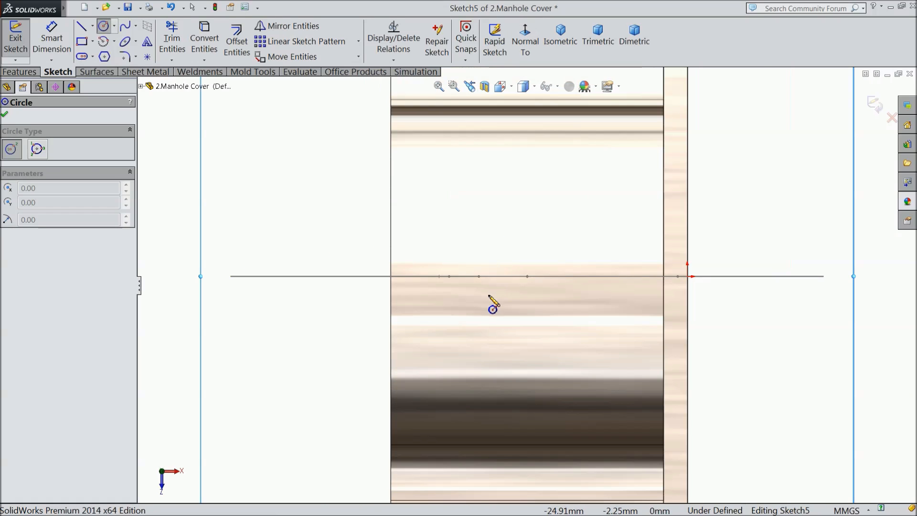
left_click(479, 276)
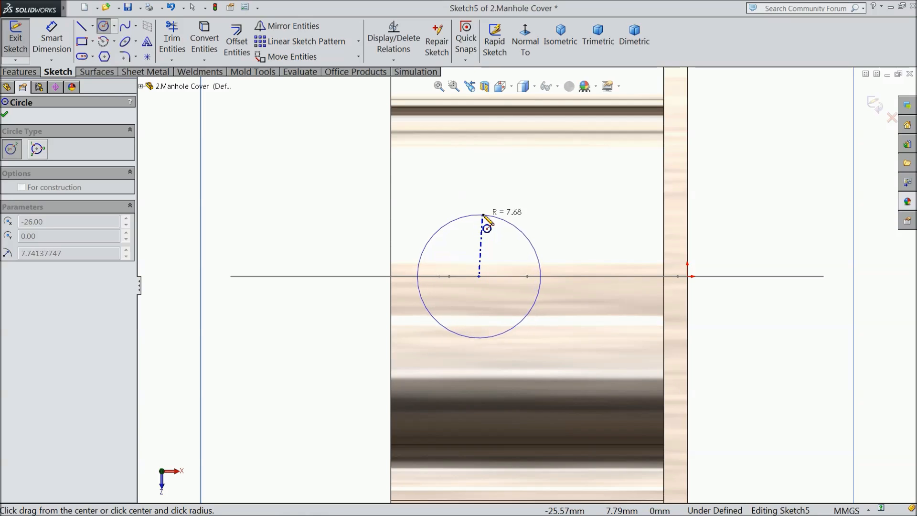
left_click(485, 210)
- Dimension the circle and set its diameter to 14 mm
left_click(51, 41)
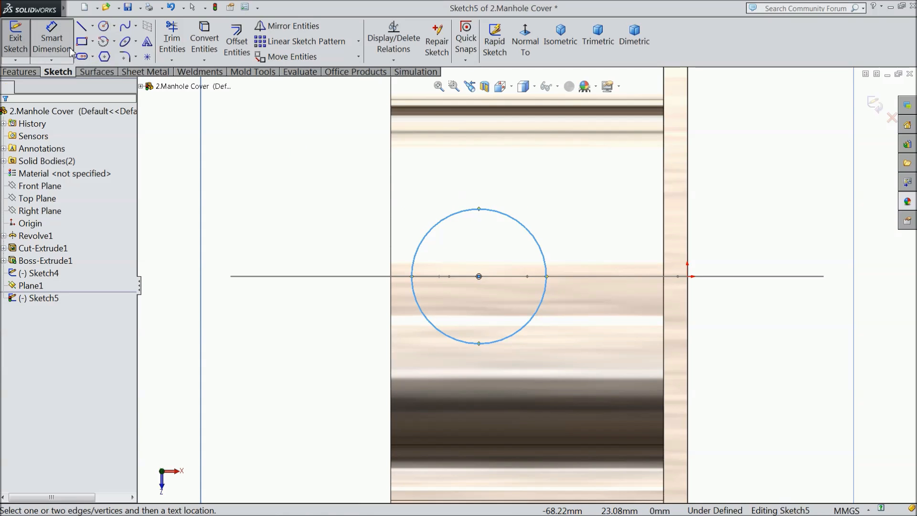
left_click(543, 255)
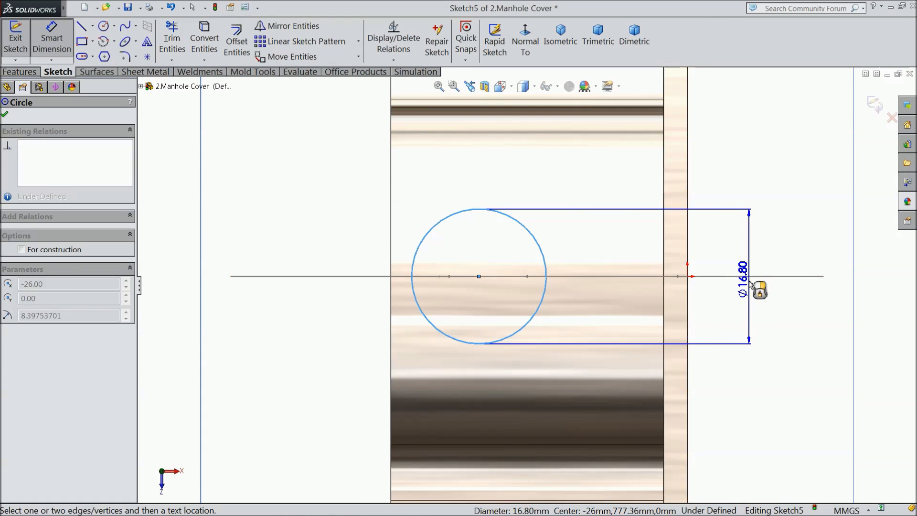
left_click(755, 289)
type("14")
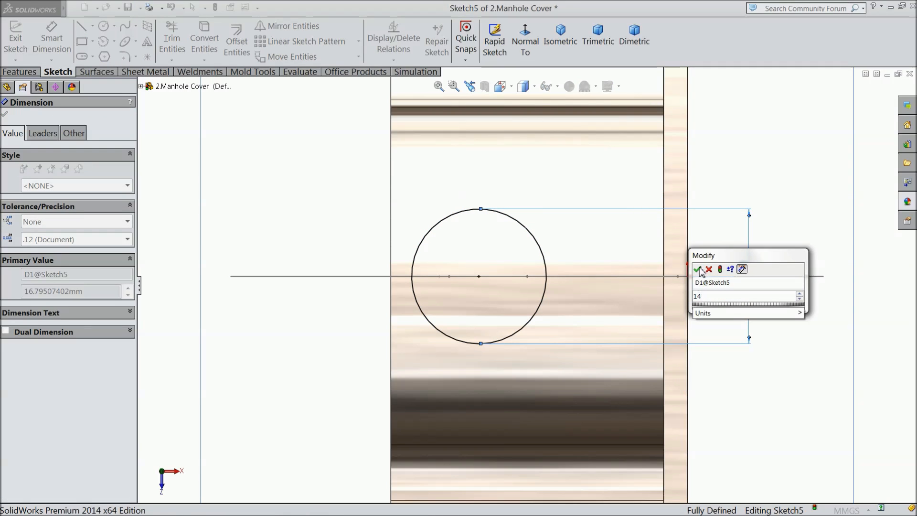
left_click(697, 268)
scroll(506, 327, "up", 3)
middle_click_drag(506, 327, 432, 283)
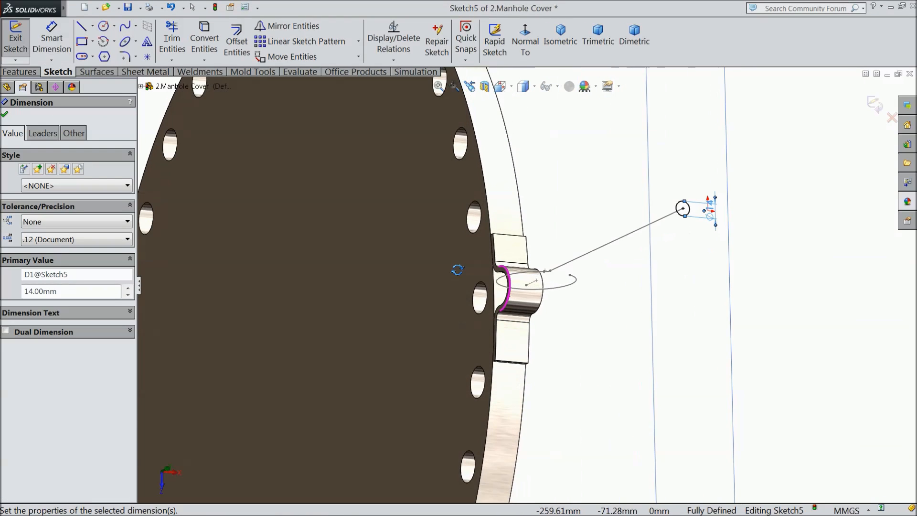
- Close the profile sketch and create a swept boss of the 14 mm circle along the hook path sketch
left_click(872, 108)
scroll(657, 388, "up", 4)
mouse_move(658, 389)
middle_mouse_down()
mouse_move(607, 268)
mouse_move(614, 248)
mouse_move(580, 240)
middle_mouse_up()
scroll(524, 219, "down", 4)
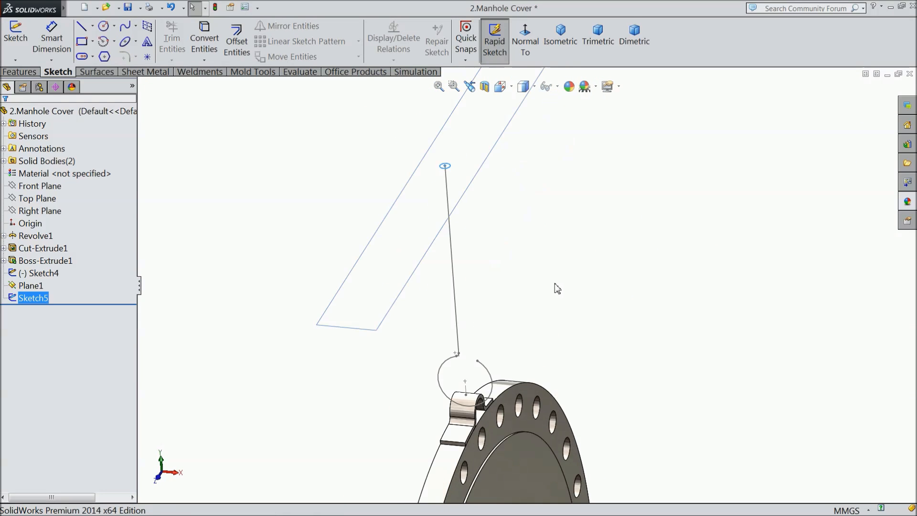
scroll(510, 367, "down", 2)
left_click(38, 72)
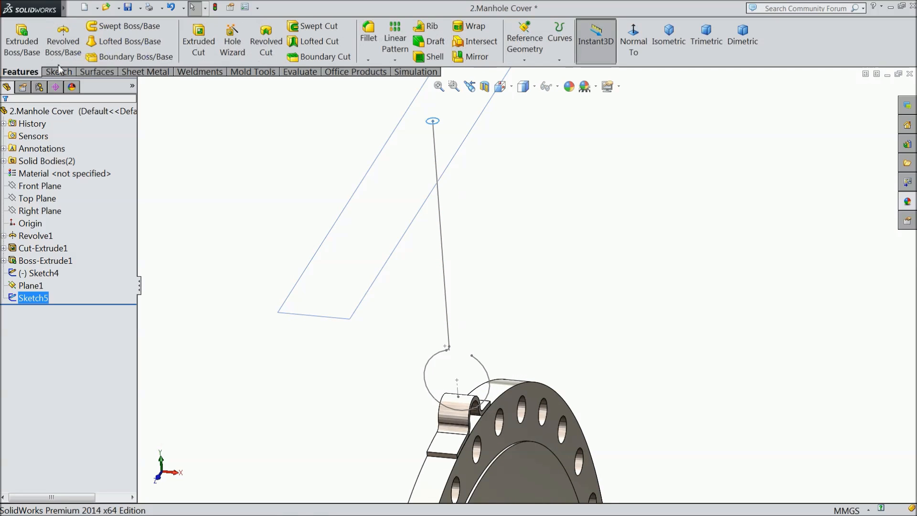
left_click(144, 28)
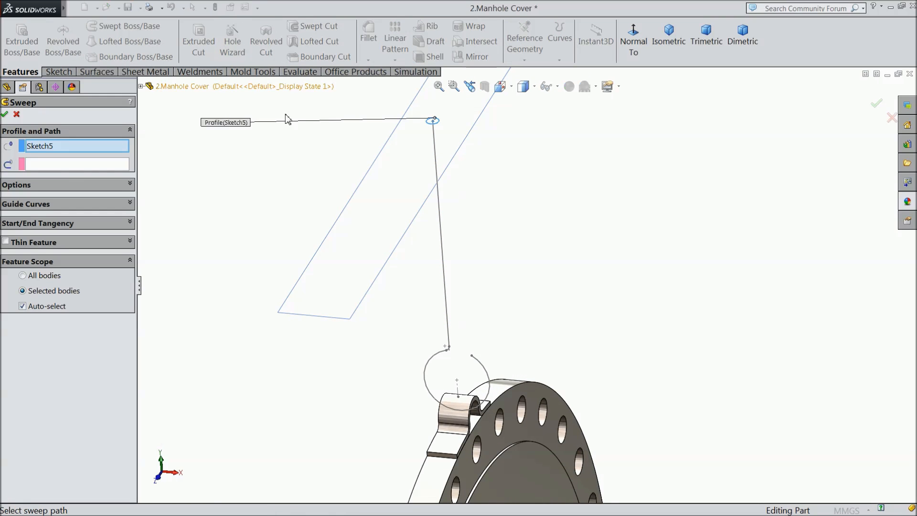
left_click(39, 167)
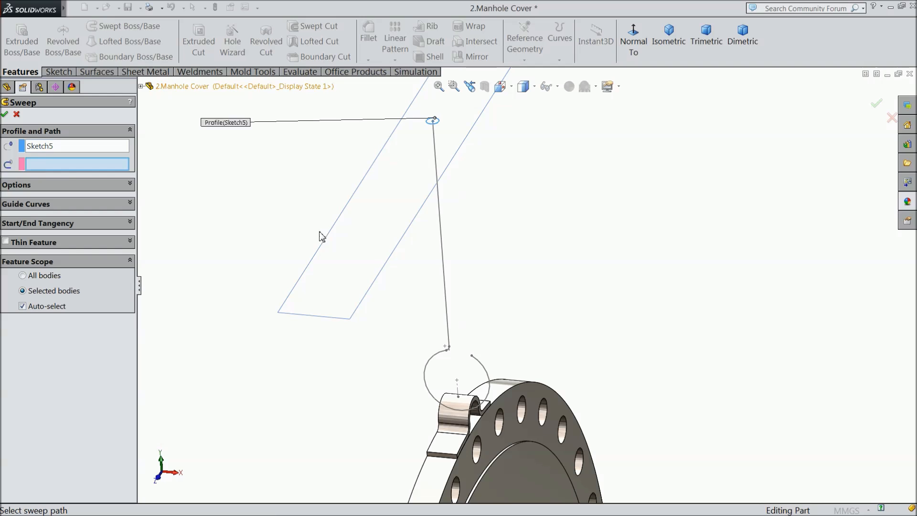
left_click(447, 281)
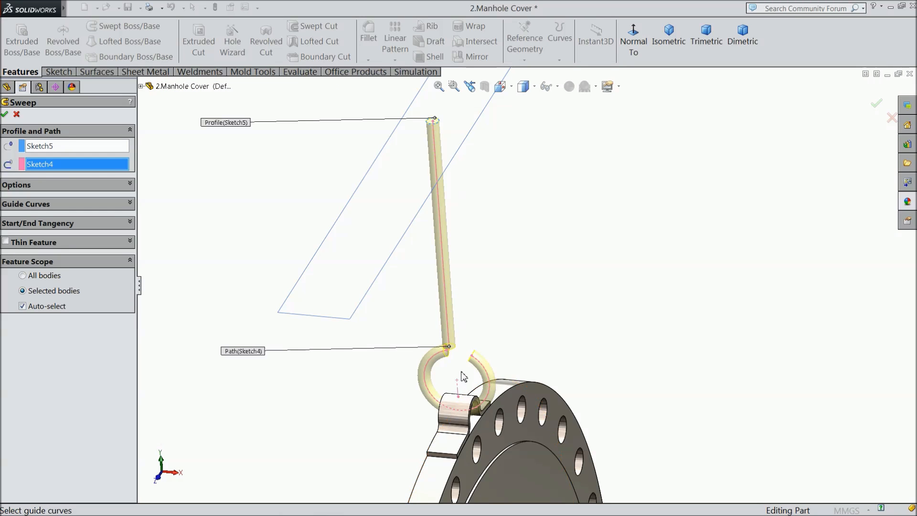
middle_click_drag(463, 377, 467, 329)
scroll(462, 311, "down", 5)
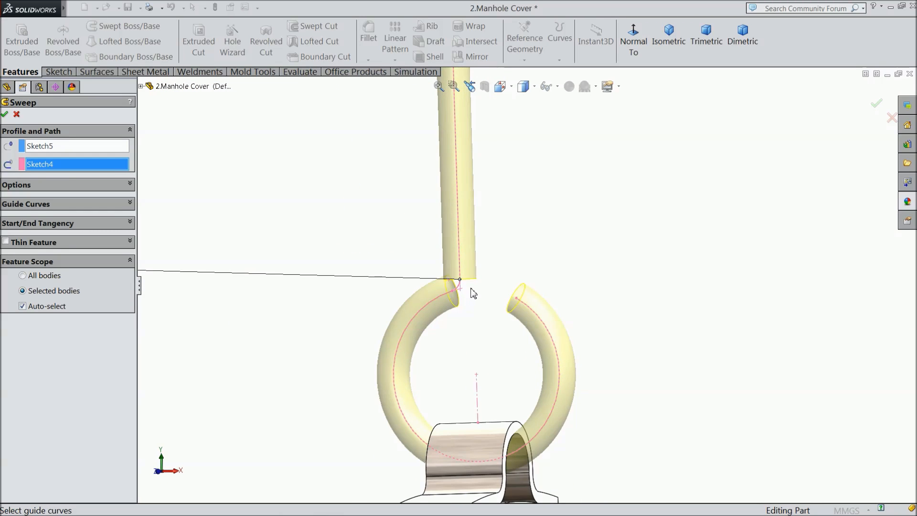
scroll(474, 294, "down", 3)
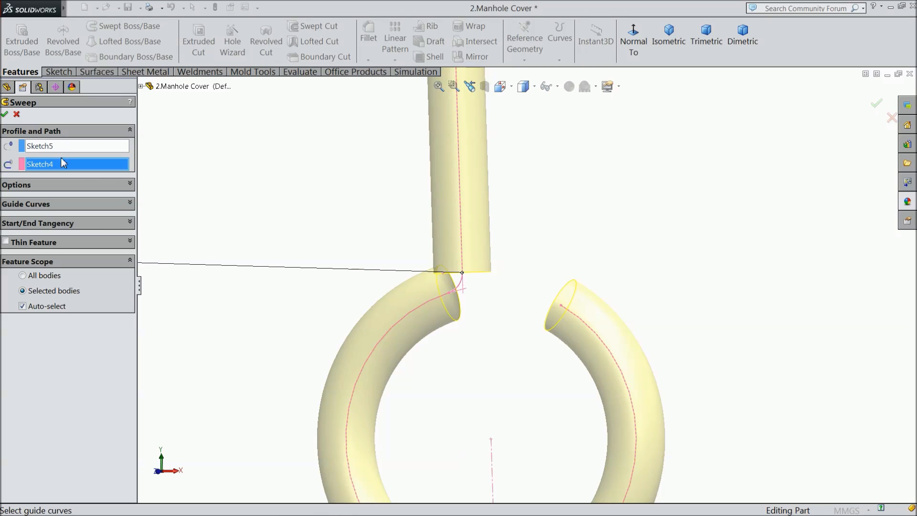
left_click(6, 116)
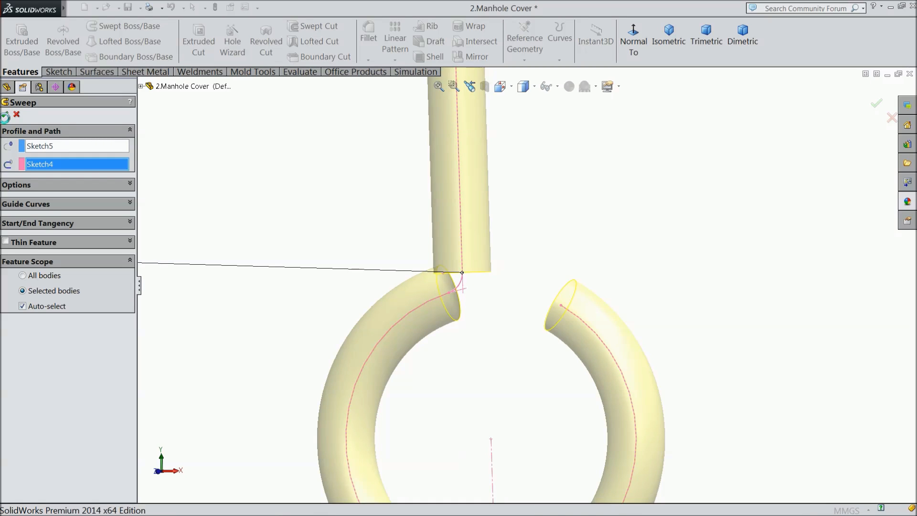
scroll(327, 268, "up", 5)
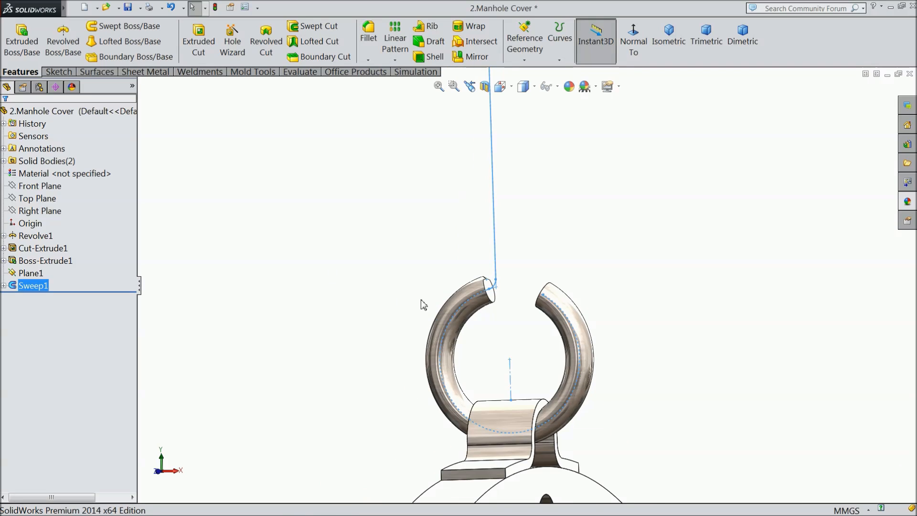
- Edit the sweep's path sketch and set the fillet radius between the vertical line and the hook arc to 10 mm
left_click(4, 286)
left_click(41, 298)
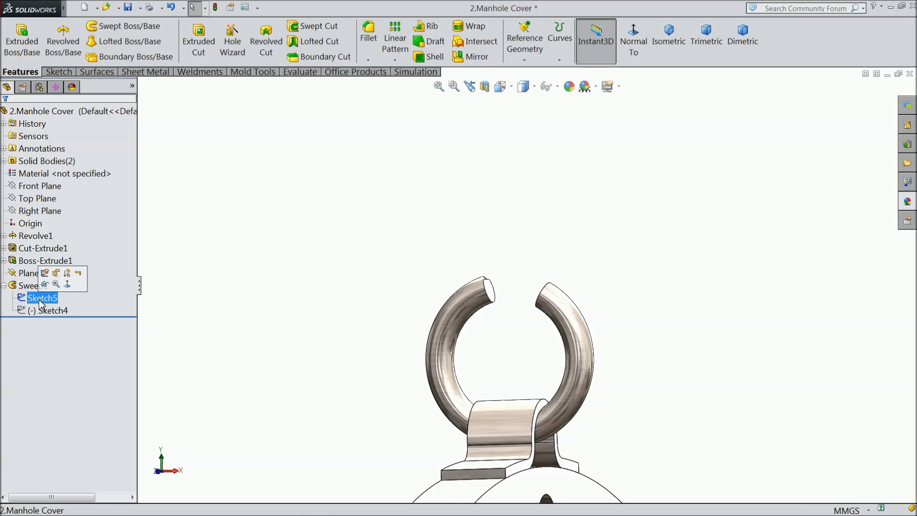
left_click(47, 312, "ctrl")
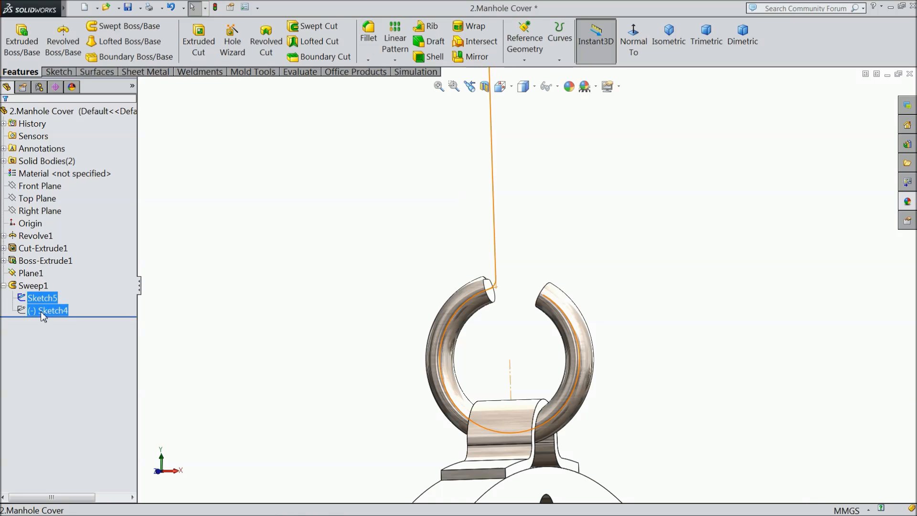
left_click(47, 313)
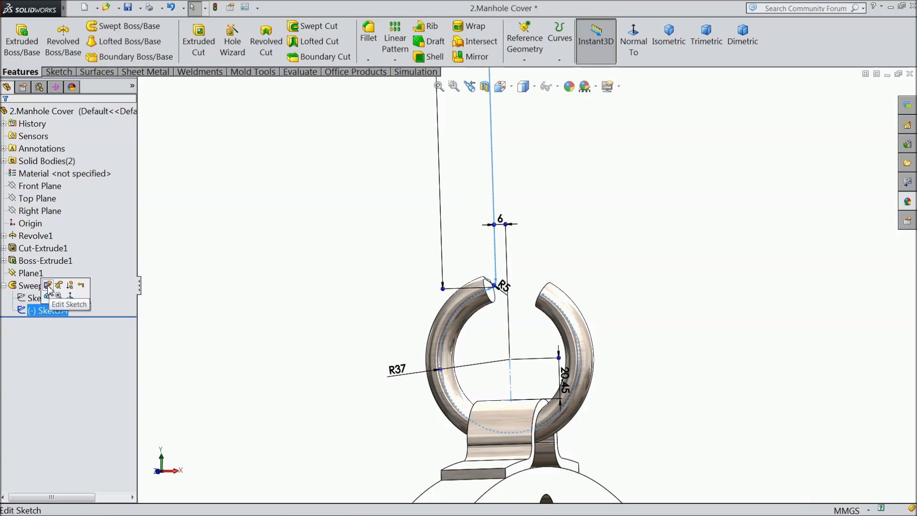
left_click(48, 286)
scroll(503, 275, "down", 3)
scroll(503, 275, "down", 2)
middle_click_drag(504, 311, 522, 282)
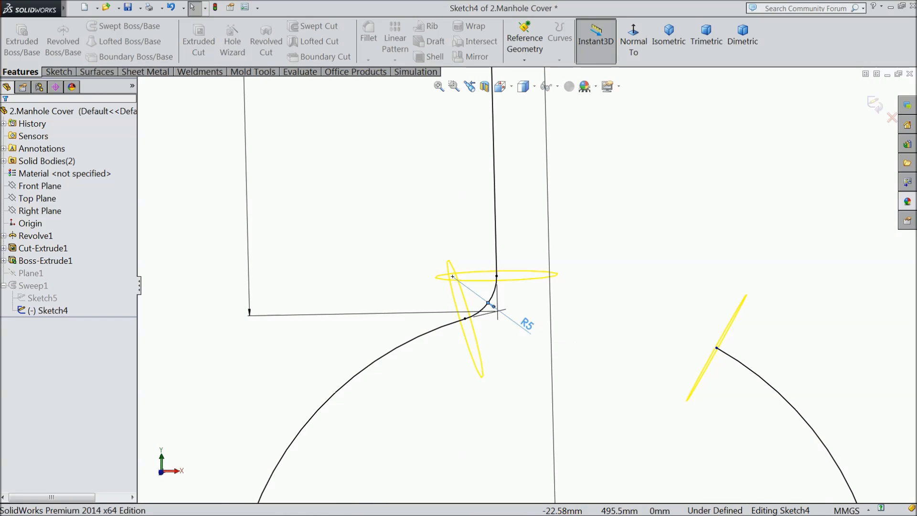
double_click(527, 324)
type("10")
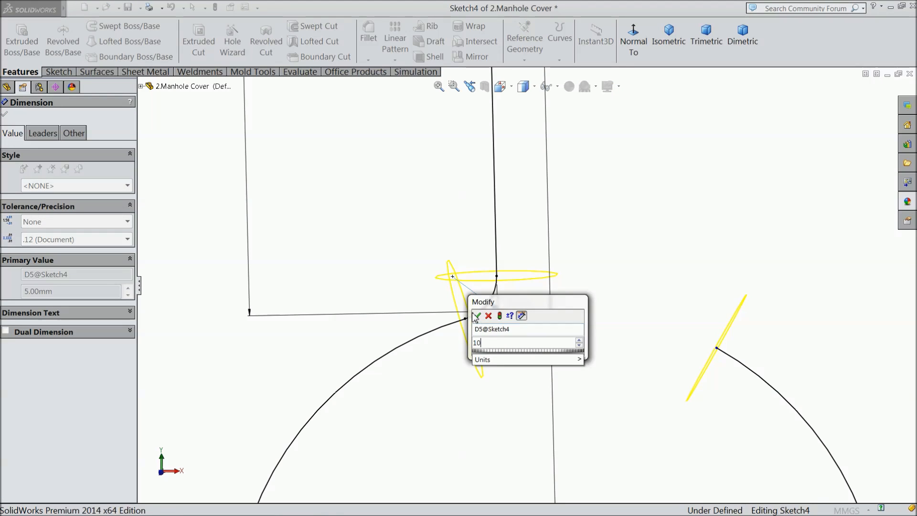
left_click(477, 315)
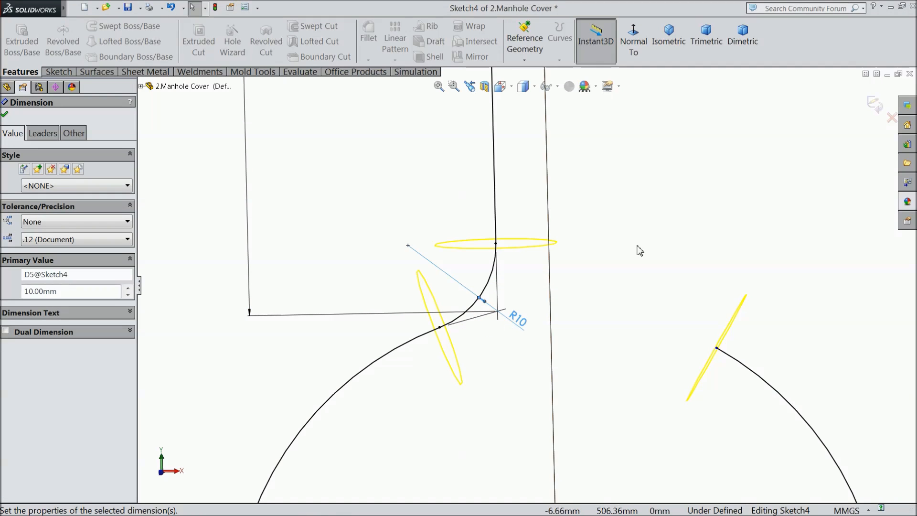
left_click(874, 104)
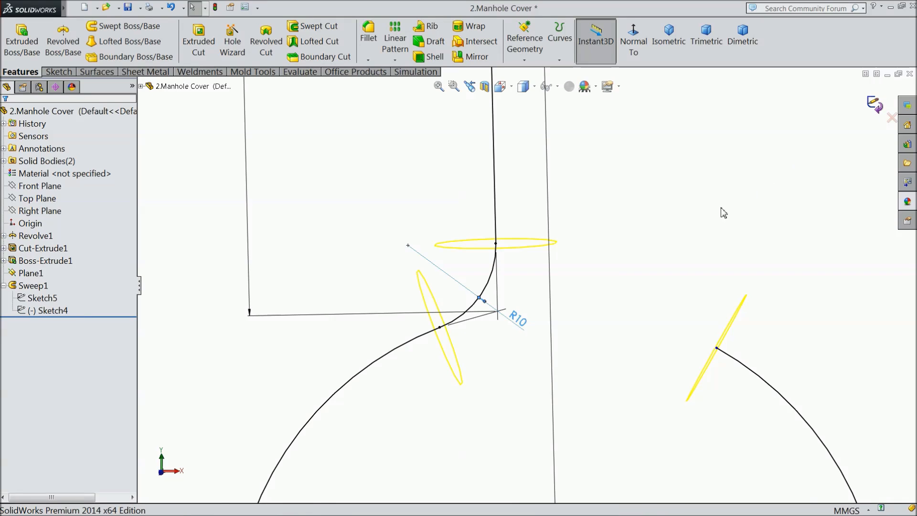
- Hide the reference plane at the upper end of the hook
scroll(657, 250, "up", 8)
middle_click_drag(569, 253, 581, 279)
left_click_drag(605, 293, 631, 241)
key("Escape")
left_click(694, 207)
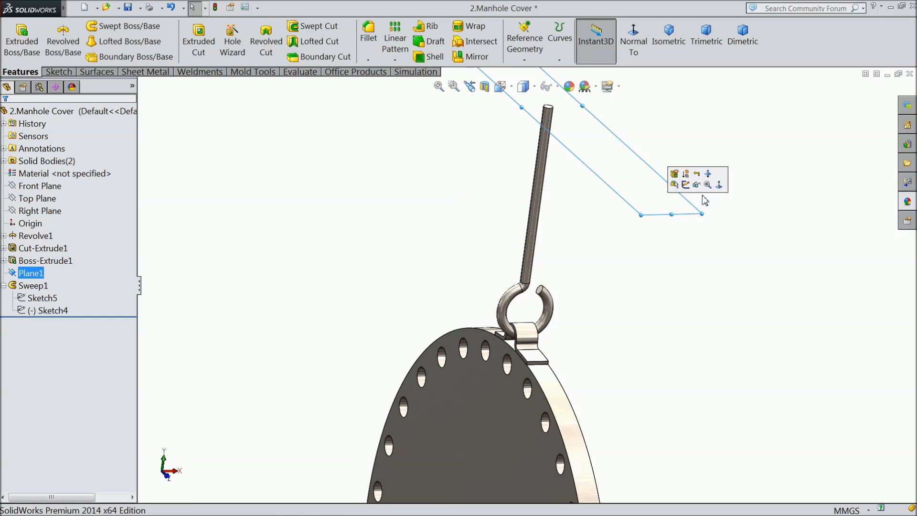
left_click(699, 187)
- Examine the manhole cover with its lug and swept hook from several angles
scroll(616, 288, "up", 3)
middle_click_drag(616, 288, 616, 332)
scroll(538, 363, "down", 3)
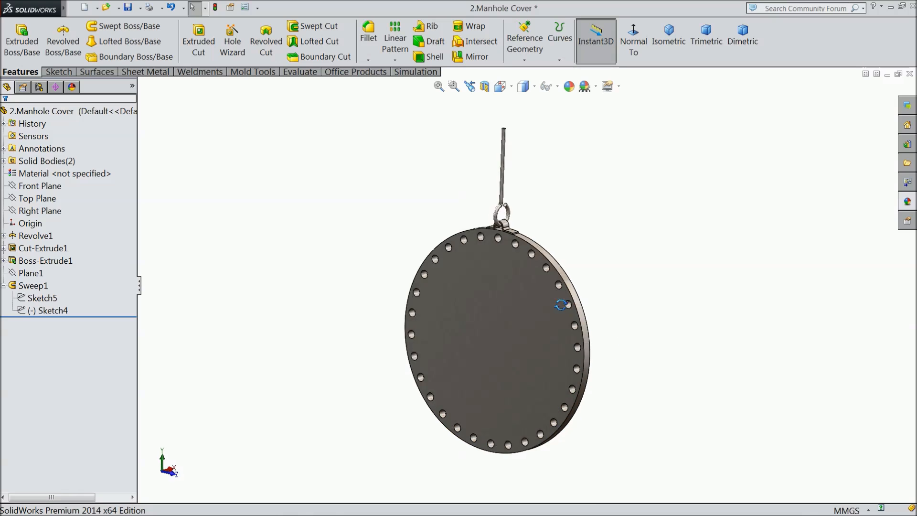
scroll(510, 159, "down", 2)
middle_click_drag(509, 159, 574, 380)
scroll(575, 380, "down", 2)
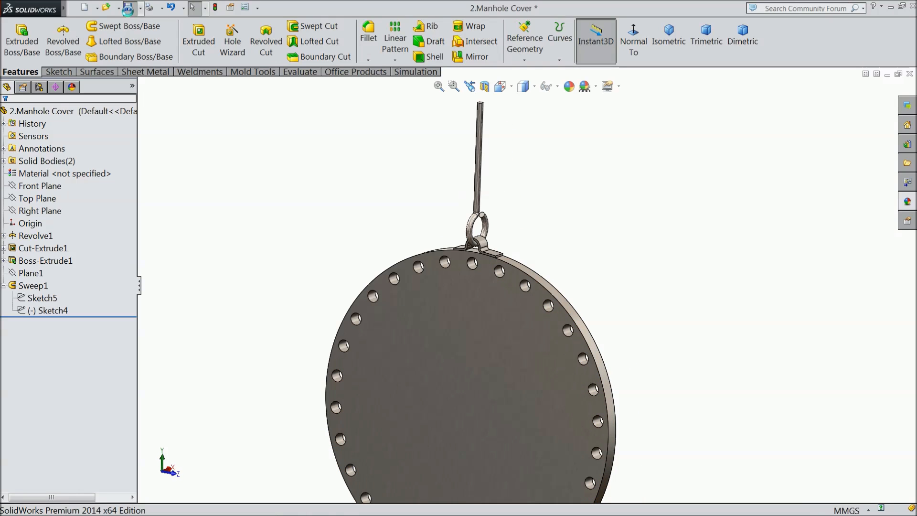
scroll(387, 266, "up", 3)
middle_click_drag(387, 266, 503, 351)
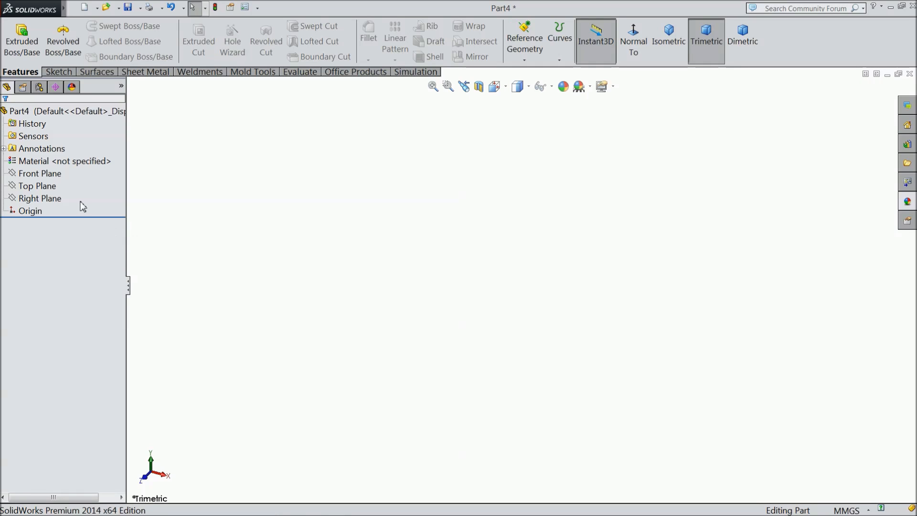
- On the new part's Front Plane, sketch a vertical line about 89 mm up from the origin and a horizontal line about 54 mm leftward
left_click(43, 173)
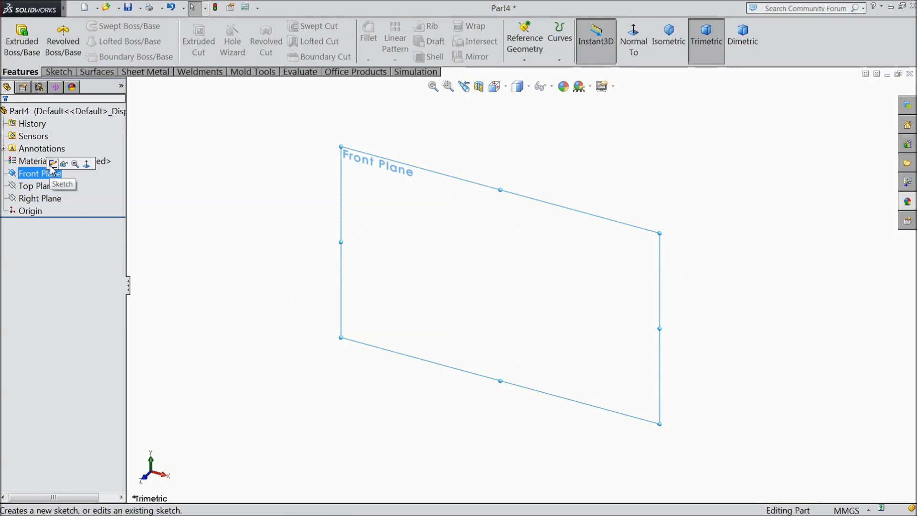
left_click(51, 164)
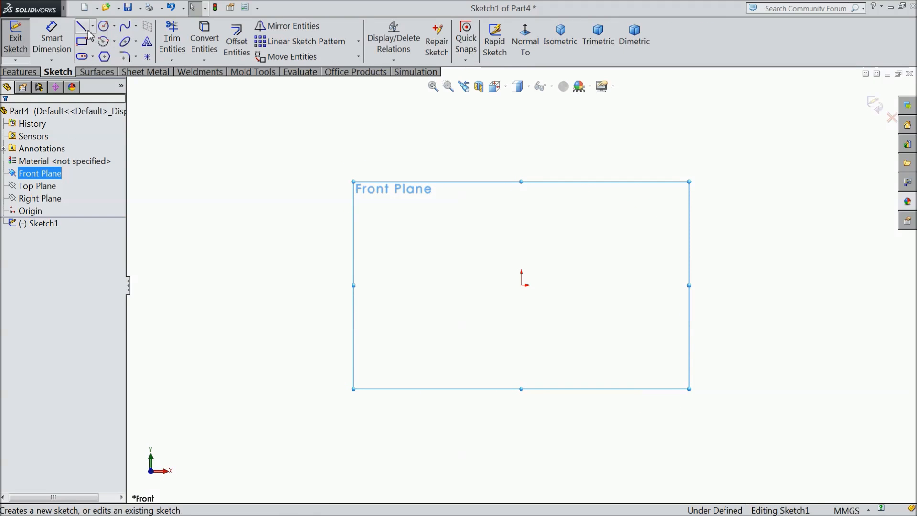
left_click(82, 27)
left_click(522, 285)
left_click(521, 117)
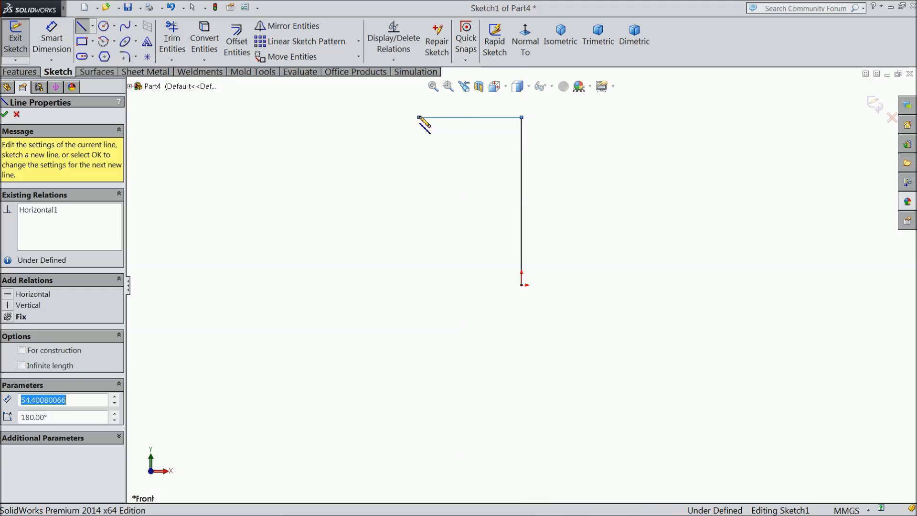
left_click(420, 117)
right_click(420, 117)
left_click(430, 86)
- Dimension the vertical line and set its length to 798 mm
left_click(51, 39)
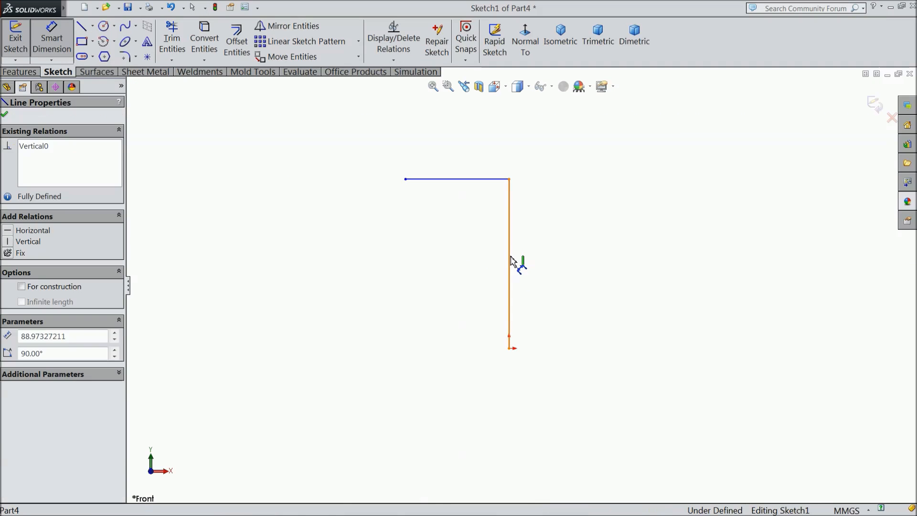
left_click(511, 262)
left_click(576, 262)
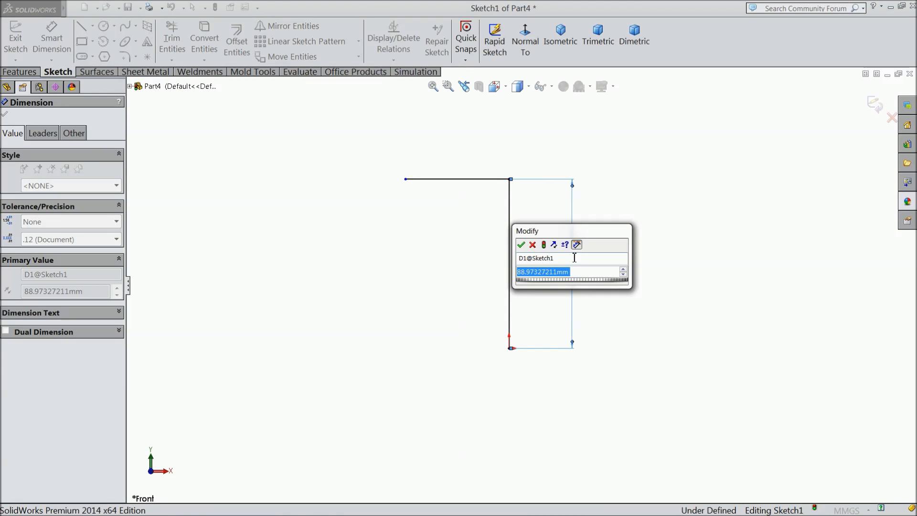
type("798")
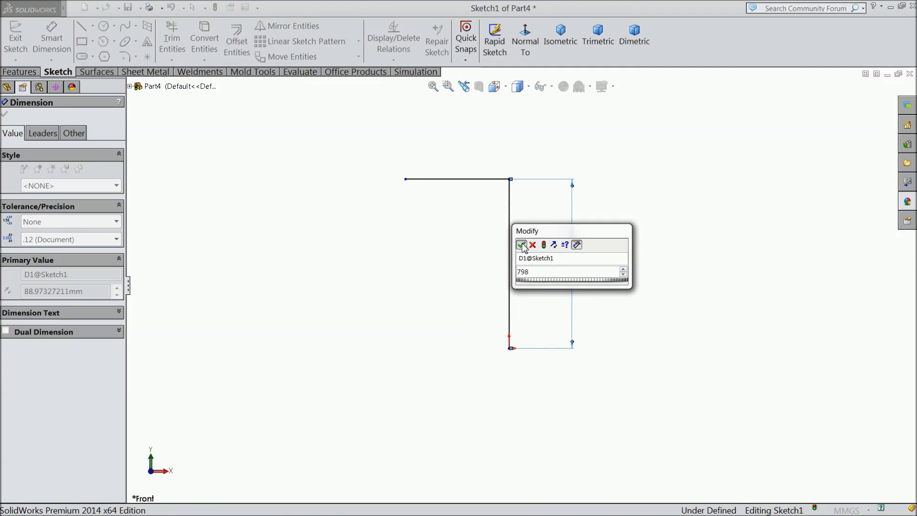
left_click(522, 245)
- Dimension the horizontal line at 400 mm and close the path sketch
left_click(466, 180)
left_click(462, 159)
type("40")
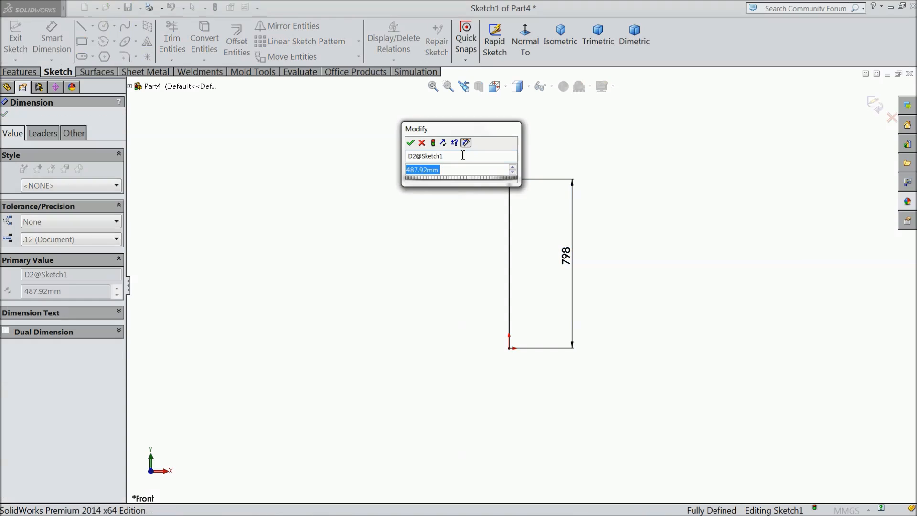
type("0")
left_click(411, 142)
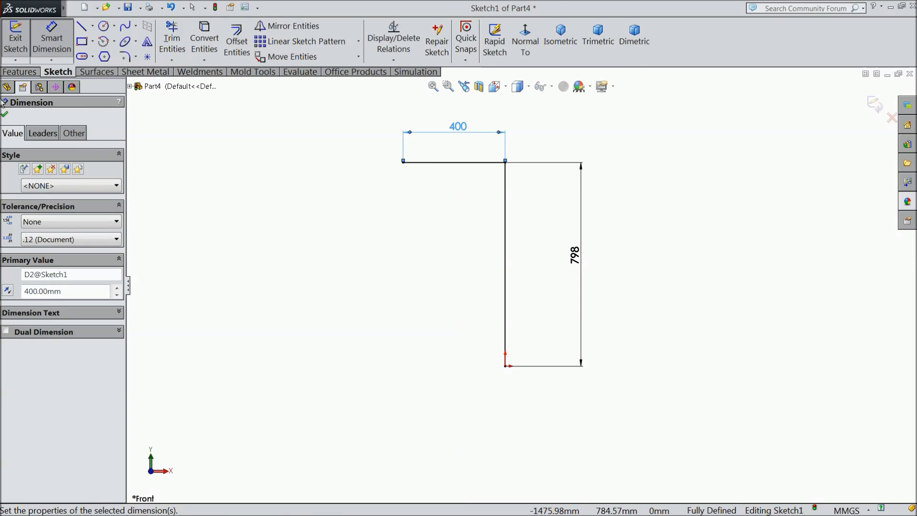
left_click(4, 115)
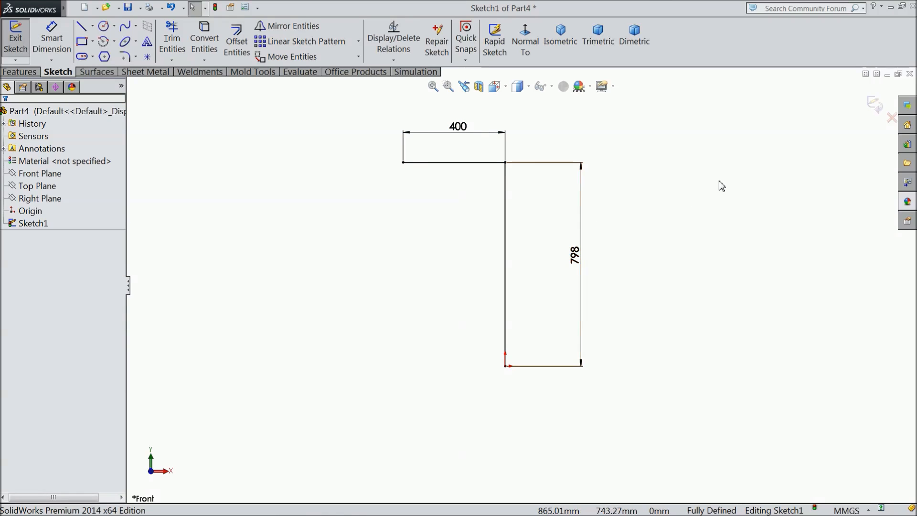
left_click(875, 106)
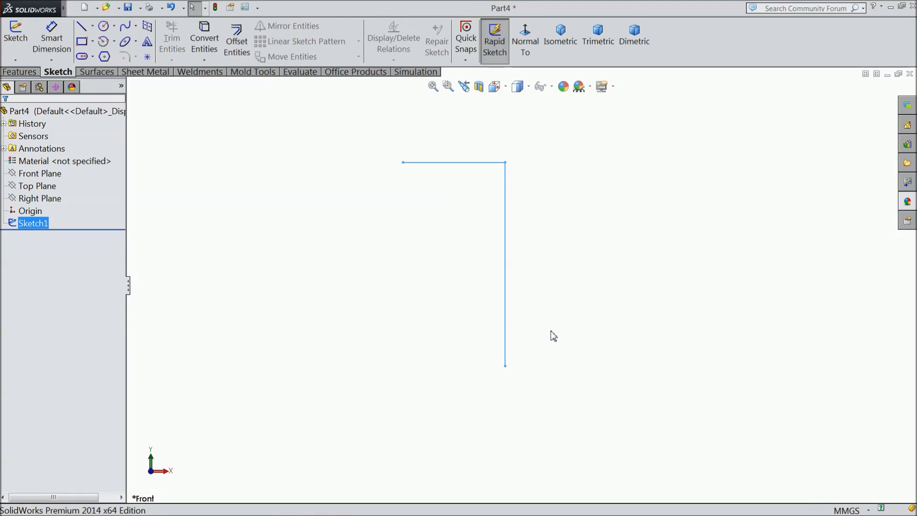
- Open a sketch on the Top Plane and draw a circle about 117 mm in diameter centered on the origin
left_click(38, 186)
middle_click_drag(236, 265, 240, 265)
left_click(16, 38)
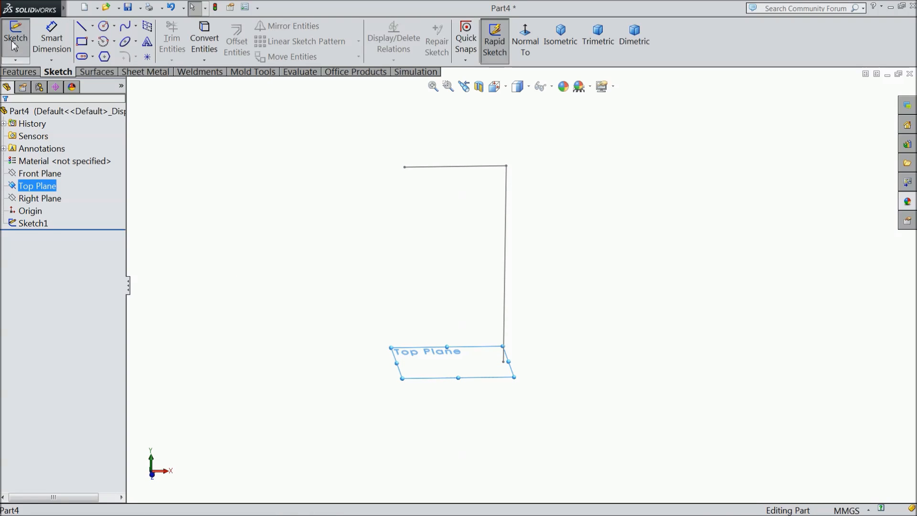
left_click(103, 26)
scroll(496, 346, "down", 3)
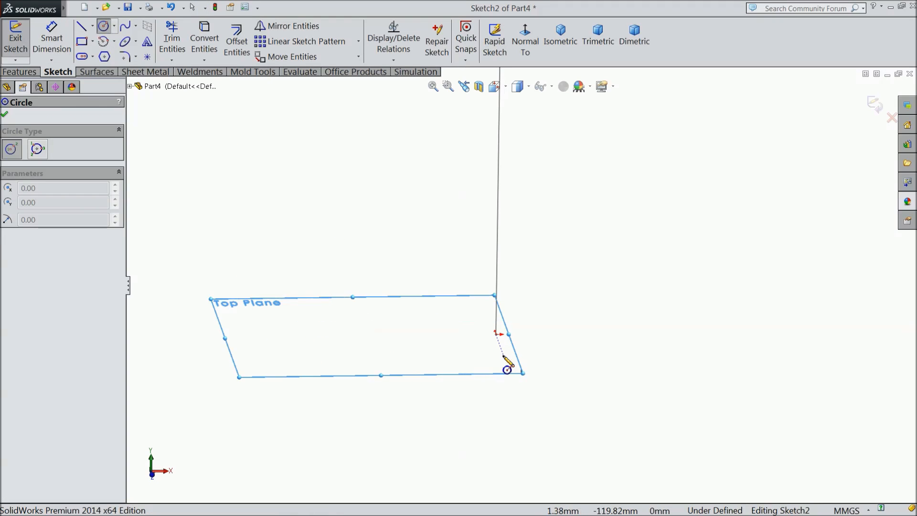
left_click(497, 334)
left_click(531, 339)
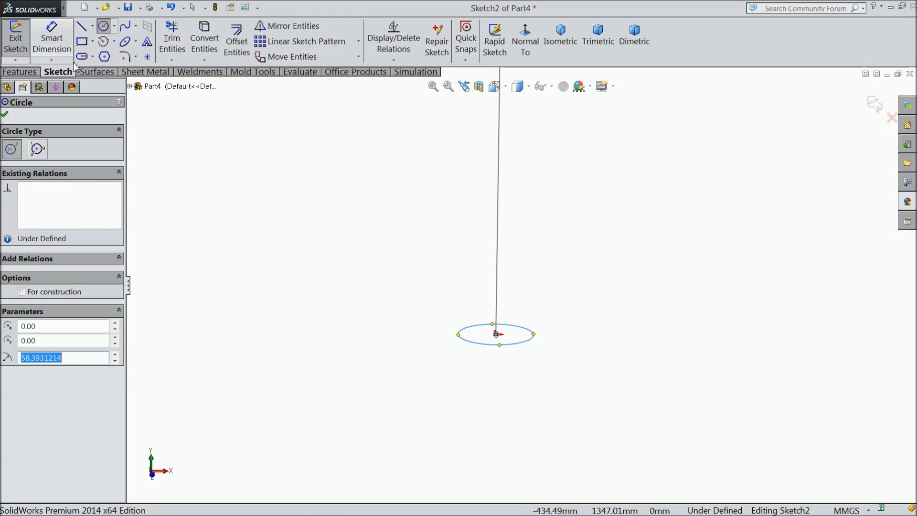
- Dimension the circle's diameter at 48 mm and close the profile sketch
left_click(52, 39)
scroll(522, 352, "down", 4)
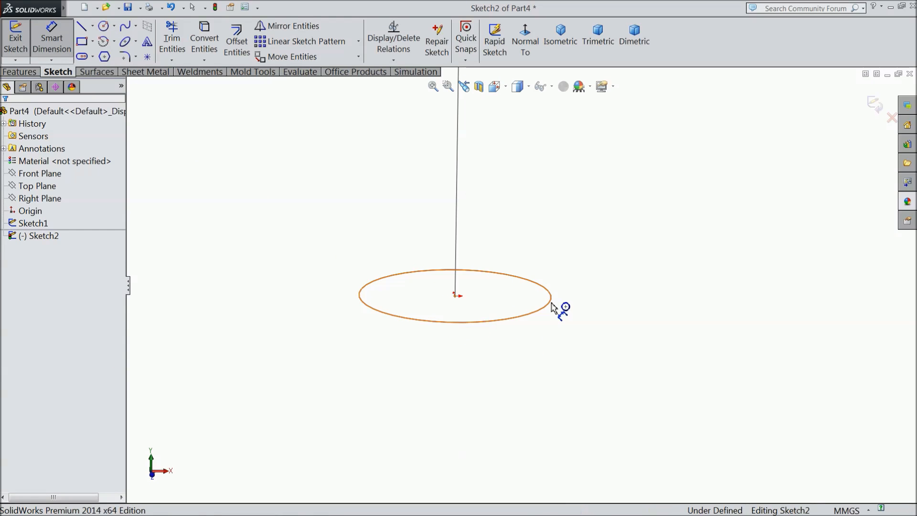
left_click(554, 310)
left_click(530, 218)
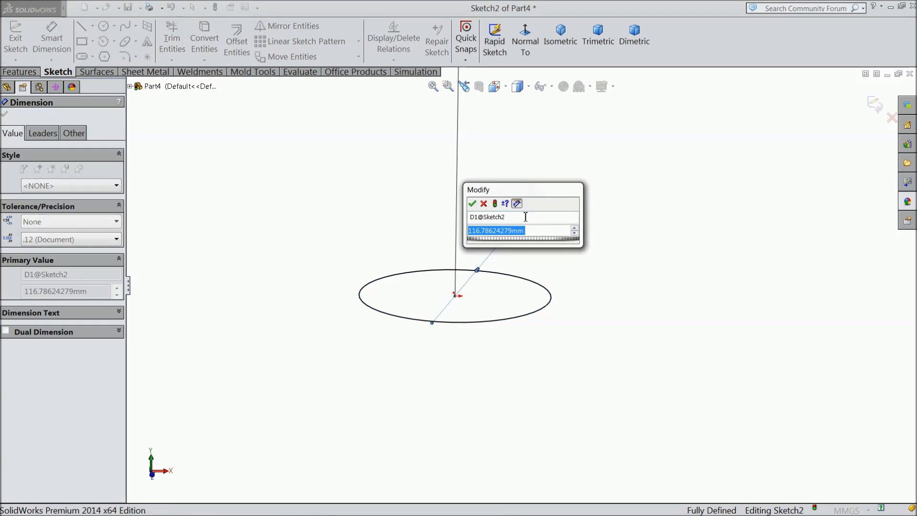
type("48")
key("Return")
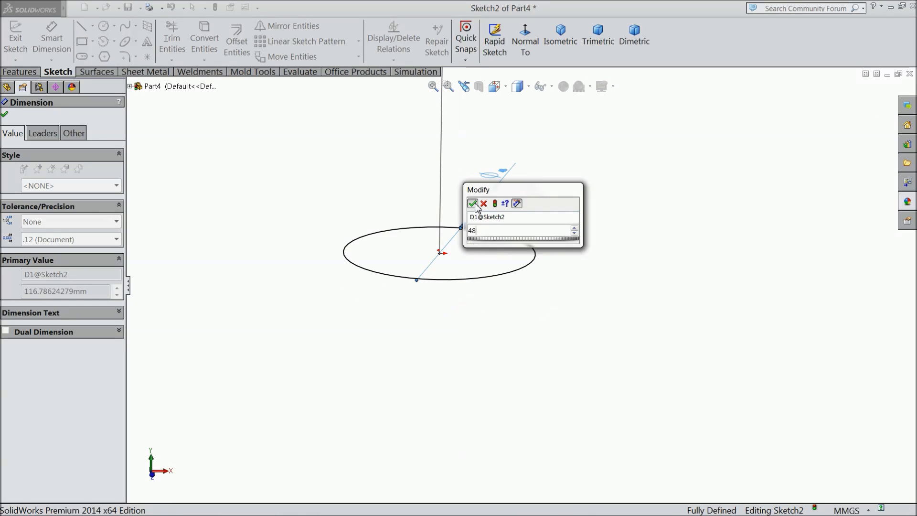
scroll(530, 258, "up", 5)
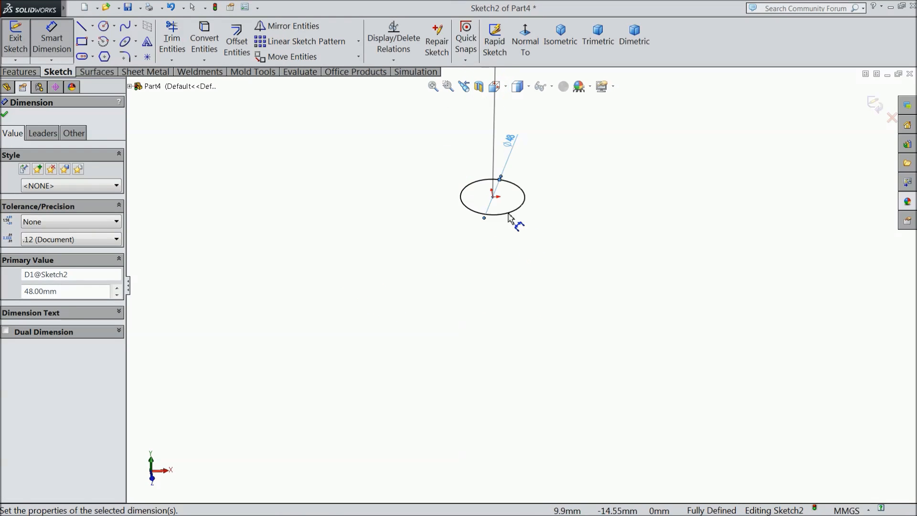
left_click(878, 103)
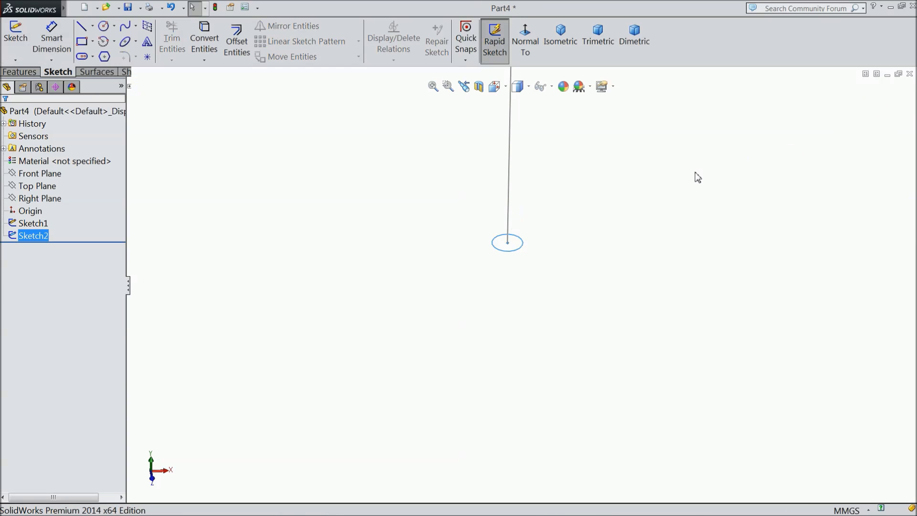
- Start a Swept Boss/Base with the 48 mm circle as profile and the L-shaped sketch as path
scroll(538, 184, "up", 3)
scroll(538, 182, "down", 5)
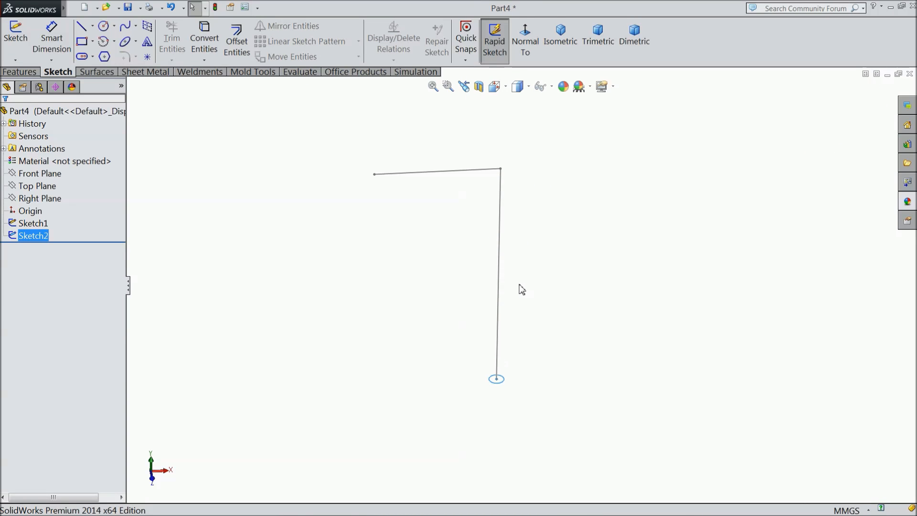
left_click(19, 71)
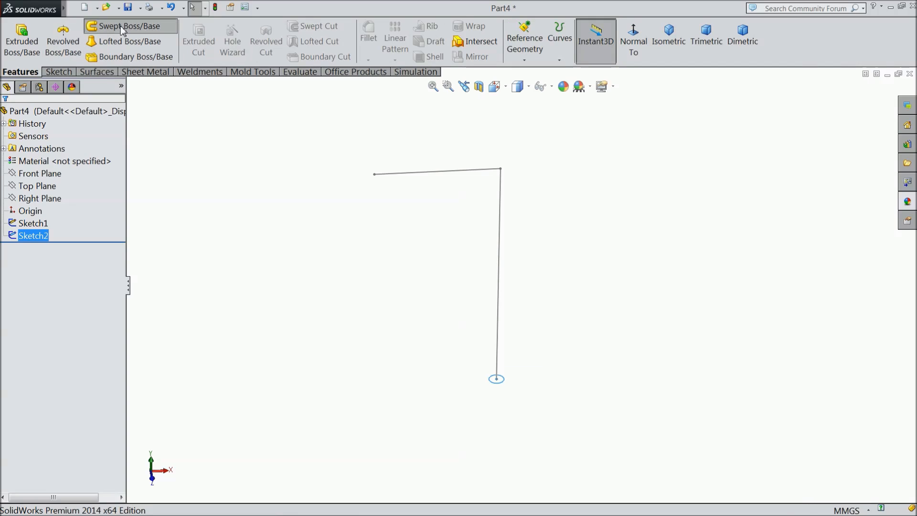
left_click(121, 28)
left_click(87, 165)
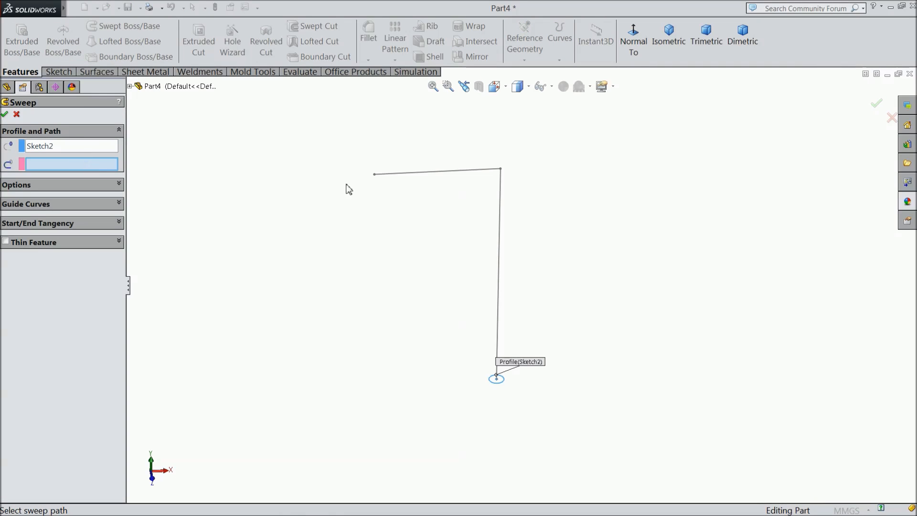
left_click(415, 174)
mouse_move(518, 331)
middle_mouse_down()
mouse_move(469, 207)
mouse_move(502, 176)
middle_mouse_up()
scroll(504, 176, "down", 1)
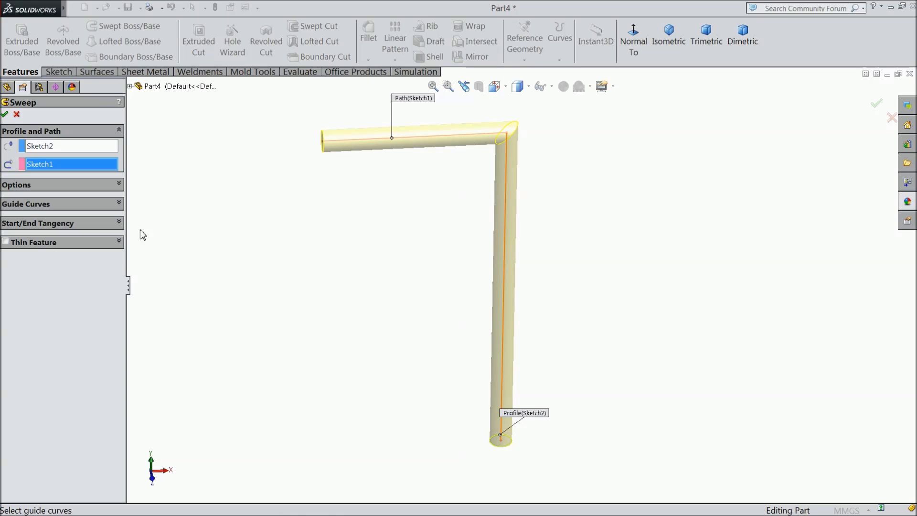
- Make the sweep a one-direction thin feature 3 mm thick, reverse its wall direction, and finish it
left_click(6, 242)
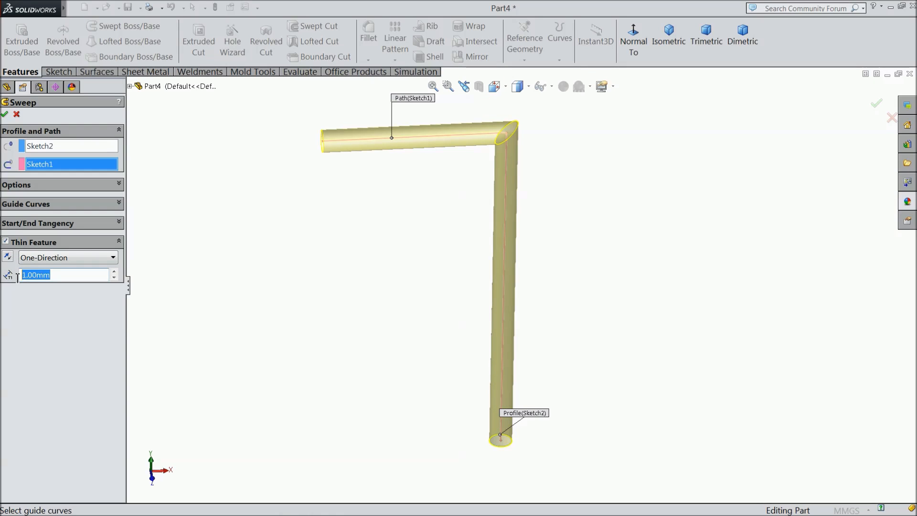
type("3")
key("Return")
scroll(473, 420, "down", 5)
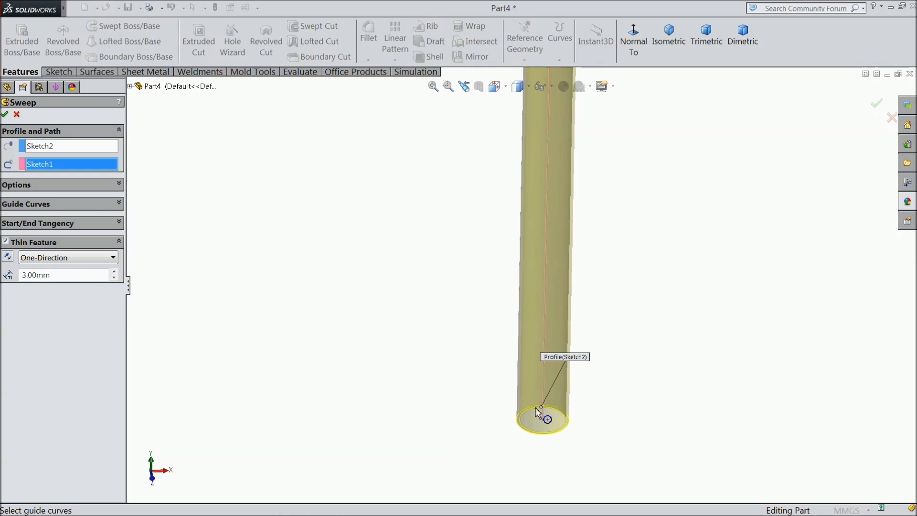
left_click(10, 258)
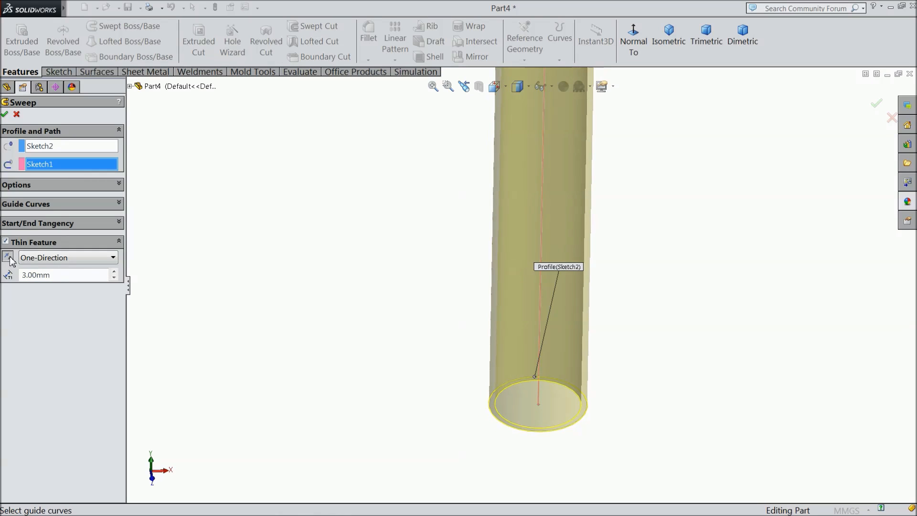
left_click(5, 115)
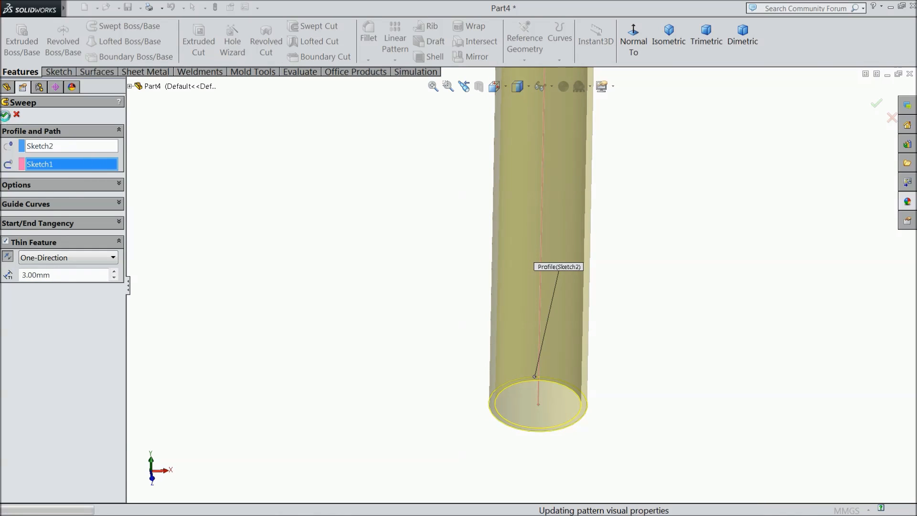
- Apply a metallic appearance to the swept tube
scroll(446, 287, "down", 5)
left_click(280, 204)
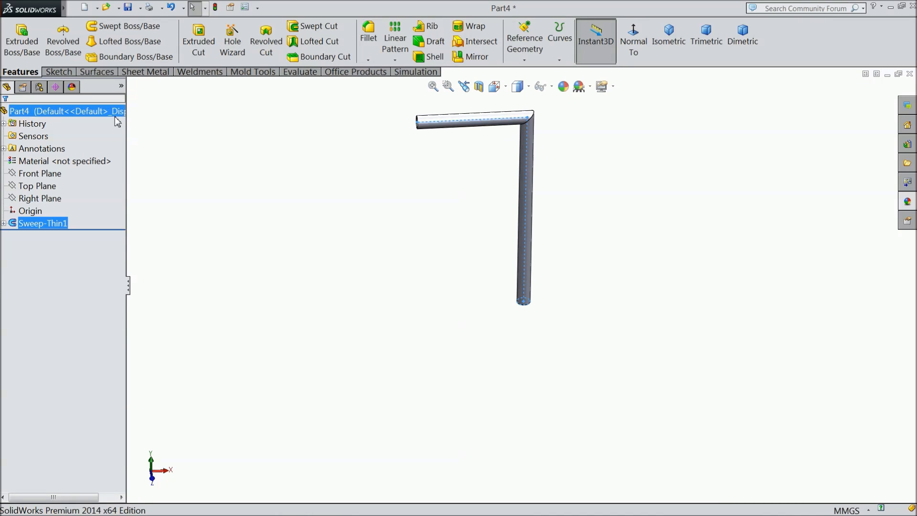
left_click(908, 201)
double_click(813, 327)
middle_click_drag(549, 361, 537, 269)
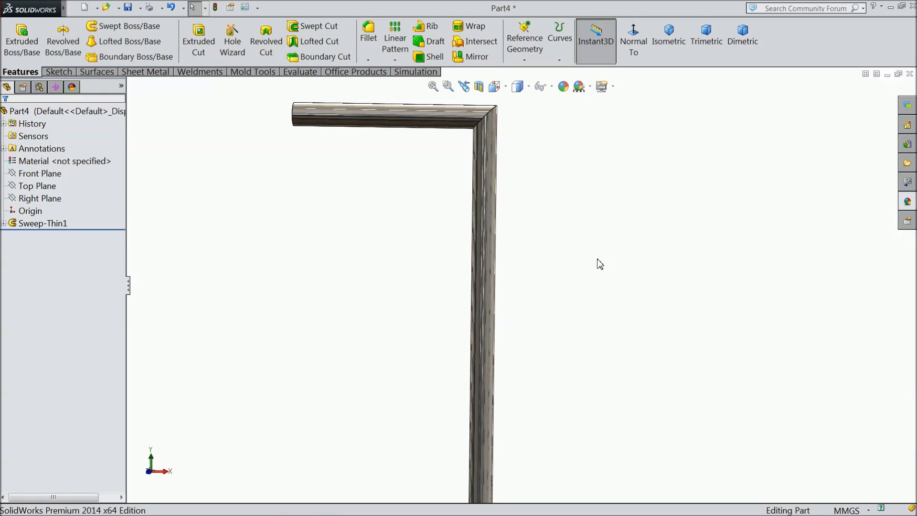
- Create a reference plane coincident with the mitre edge where the two tube legs meet
scroll(513, 149, "up", 3)
middle_click_drag(522, 154, 477, 220)
scroll(470, 234, "down", 4)
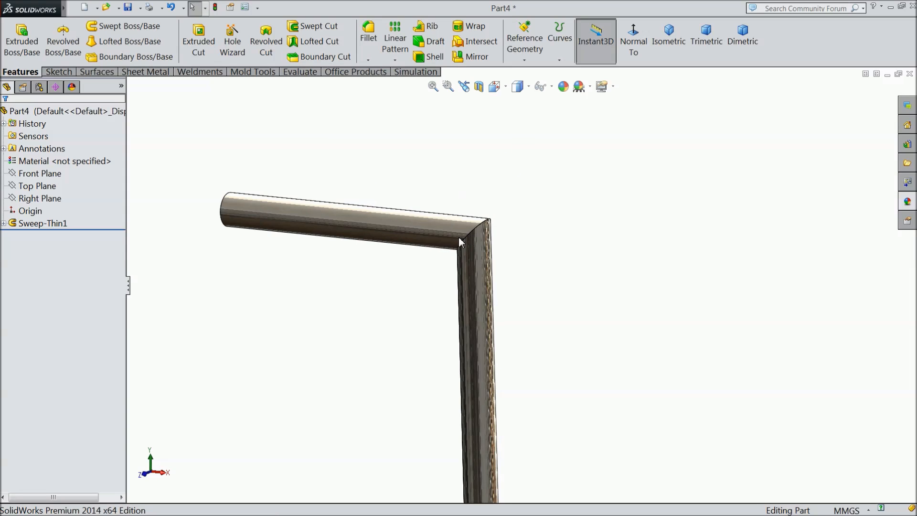
scroll(280, 196, "down", 3)
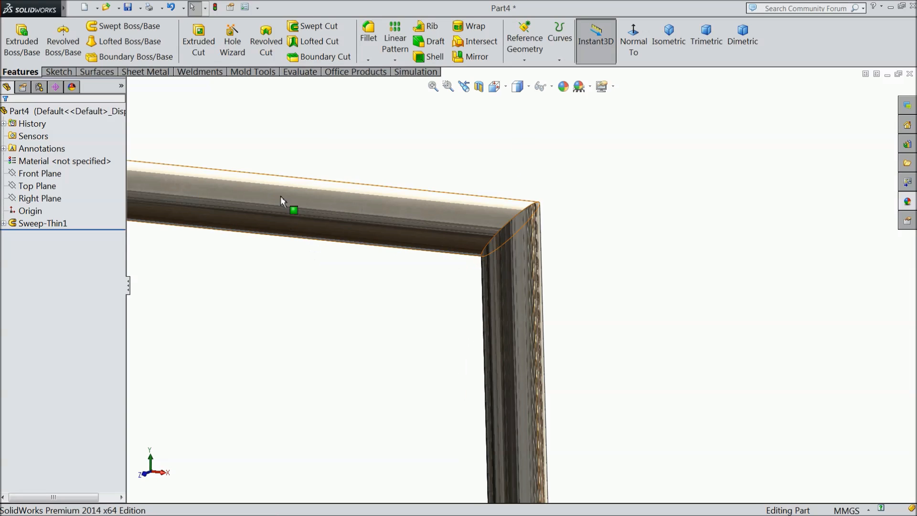
left_click(508, 228)
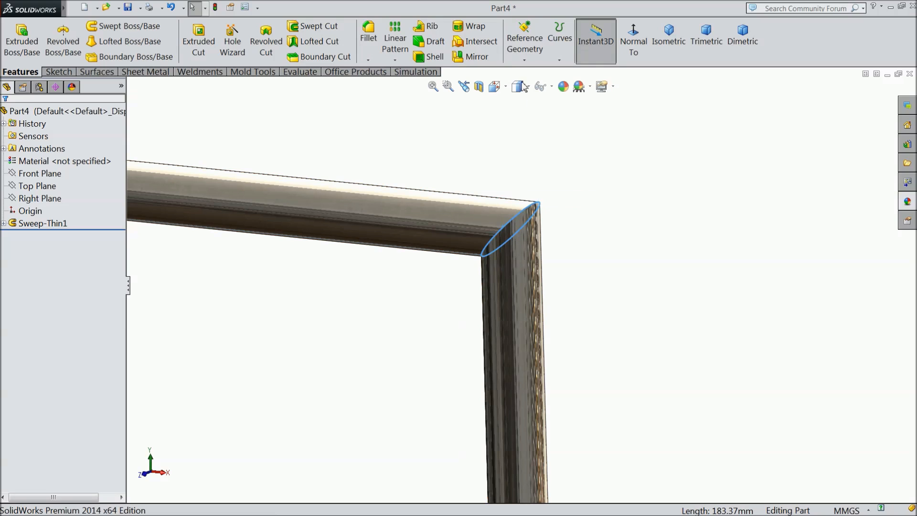
left_click(525, 43)
left_click(530, 73)
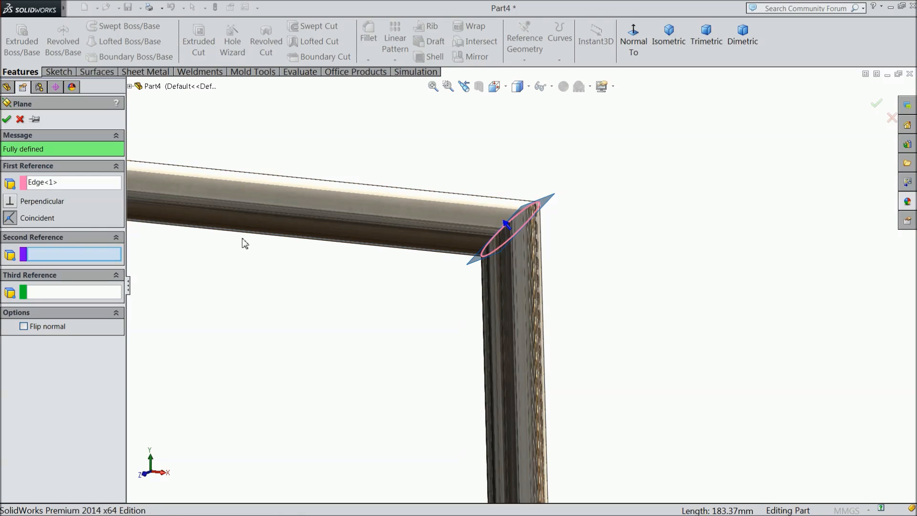
left_click(7, 120)
left_click(888, 439)
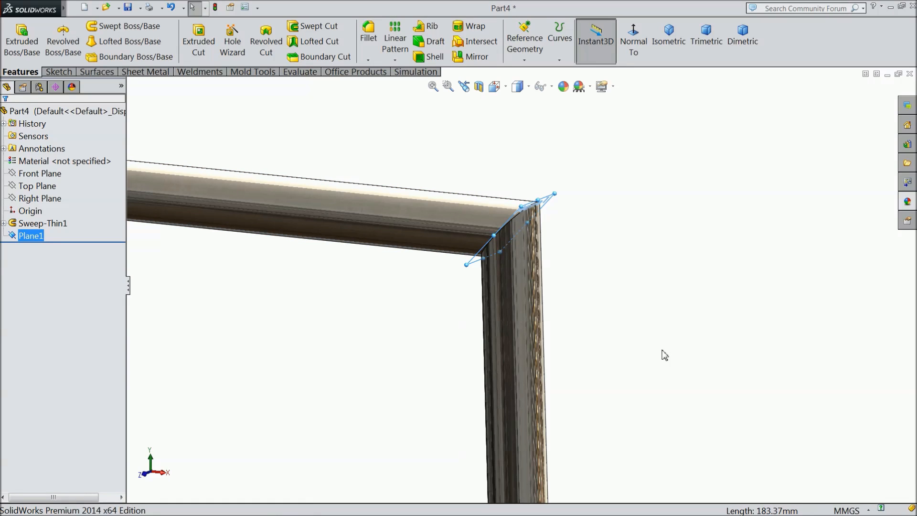
- On the mitre plane, sketch a circle about 42 mm in diameter, centered about 375 mm from the origin between the tube legs
left_click(57, 71)
left_click(15, 38)
left_click(525, 43)
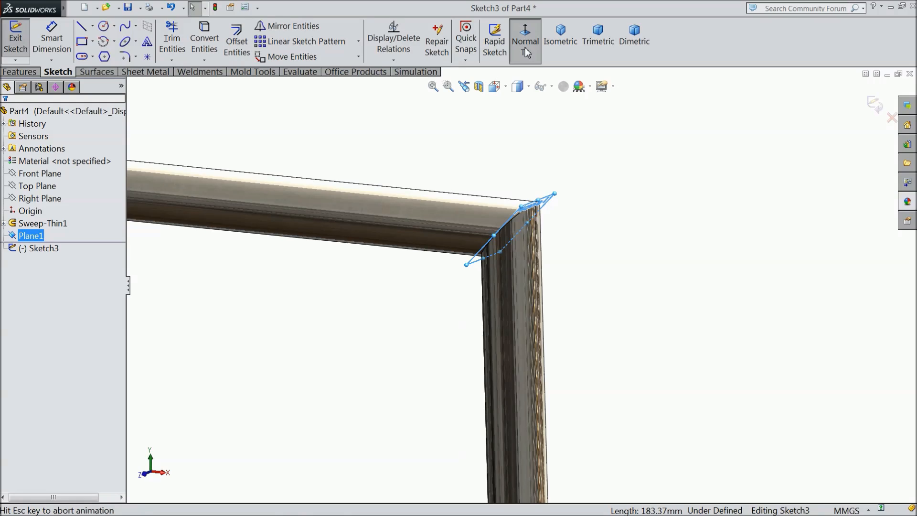
left_click(104, 26)
scroll(541, 219, "down", 3)
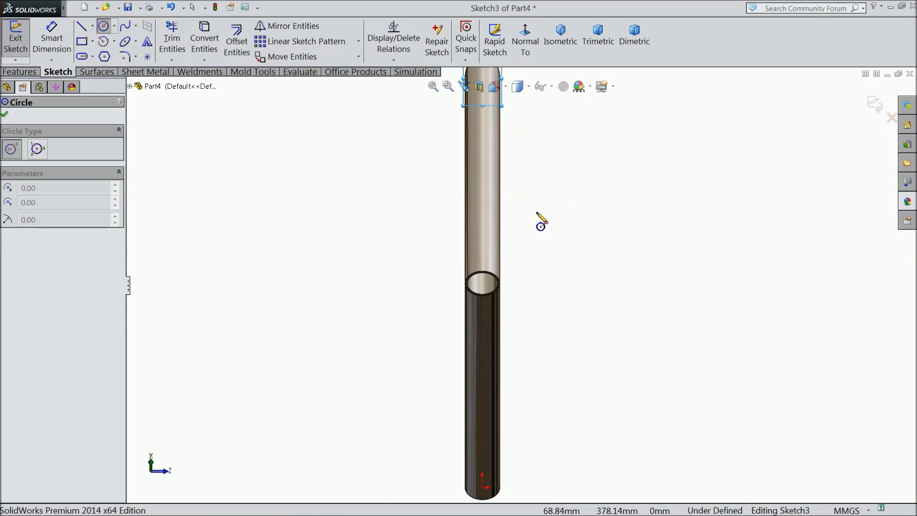
left_click(482, 216)
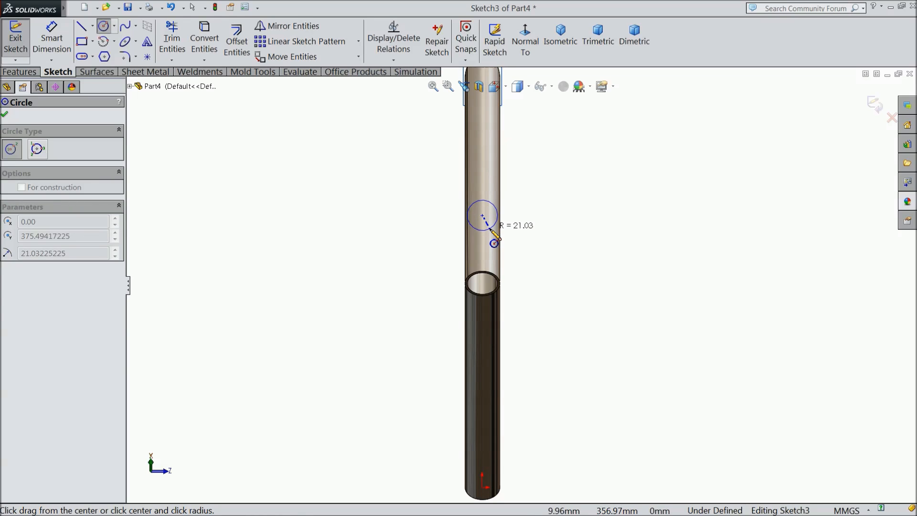
left_click(490, 230)
middle_click_drag(307, 276, 504, 289)
scroll(592, 261, "down", 4)
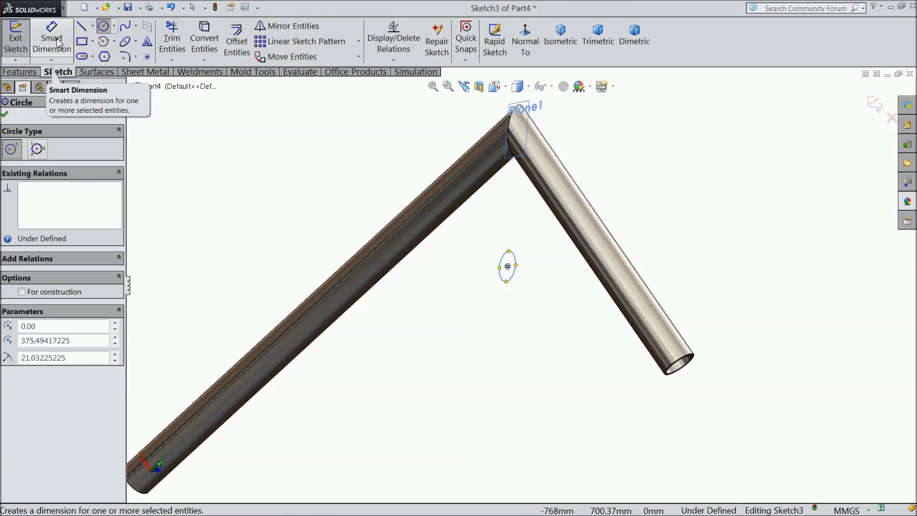
- Start extruding the circle as a boss with Up To Next in both directions, reaching both tube legs
left_click(27, 72)
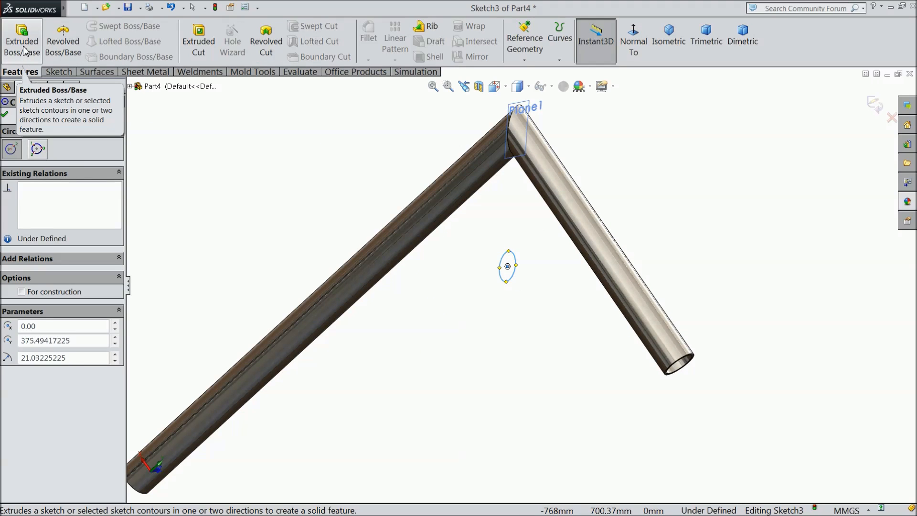
left_click(23, 50)
left_click(45, 183)
left_click(38, 215)
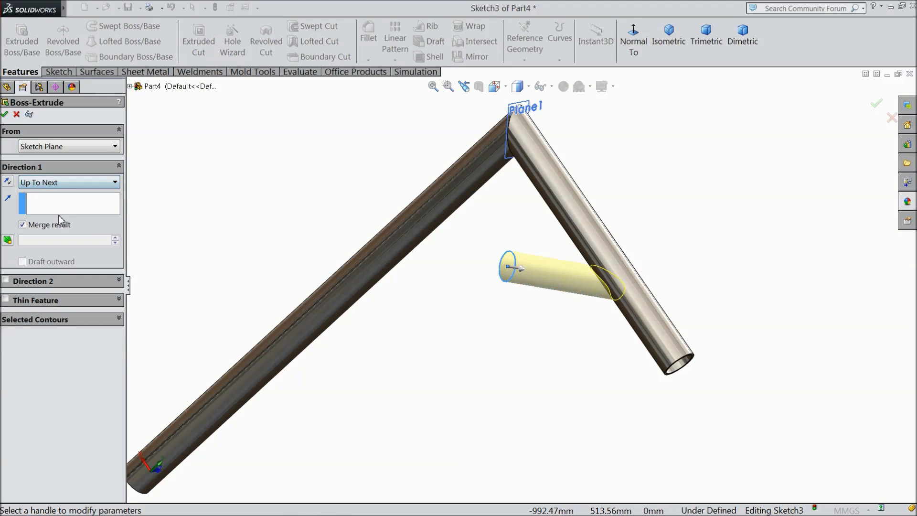
left_click(5, 280)
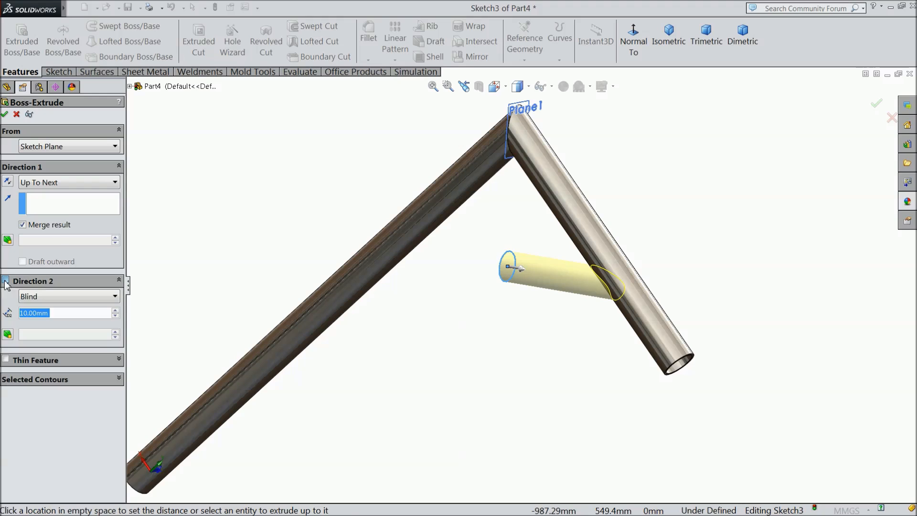
left_click(54, 296)
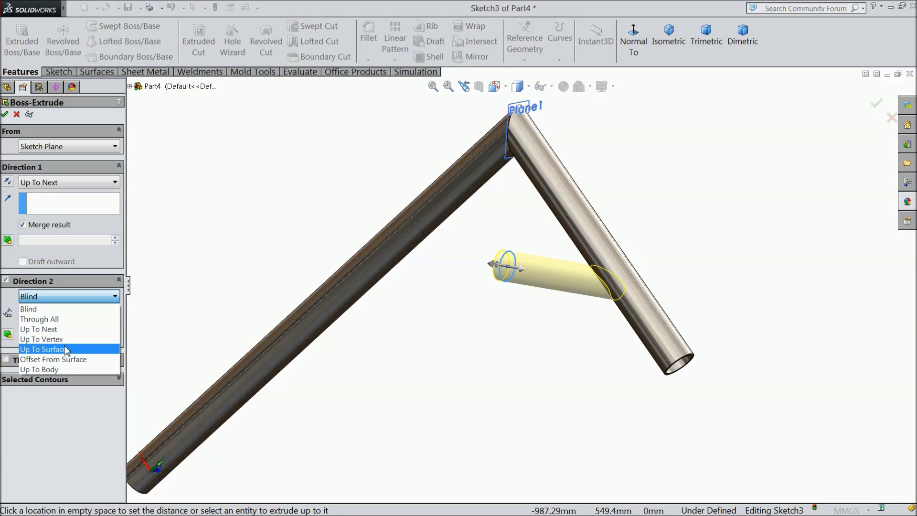
left_click(64, 330)
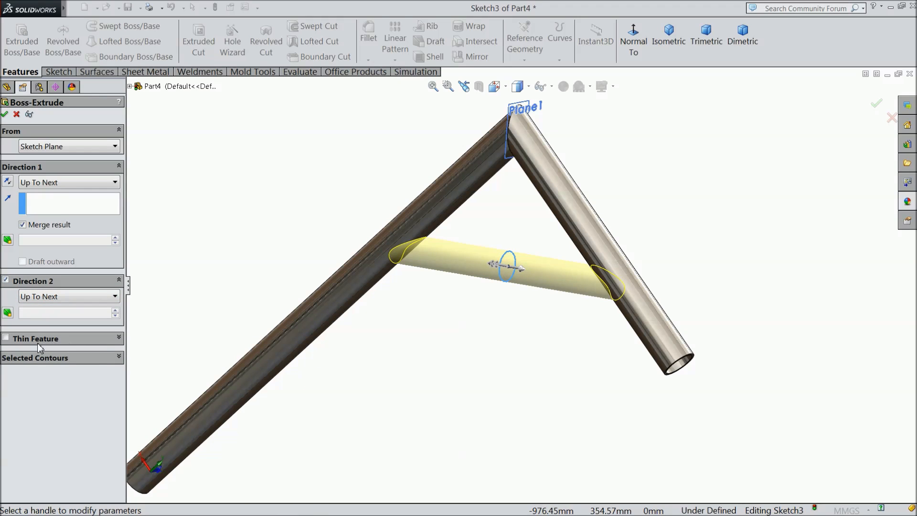
- Make the brace extrusion a one-direction thin feature 2 mm thick, reverse its wall direction, and finish it
left_click(5, 338)
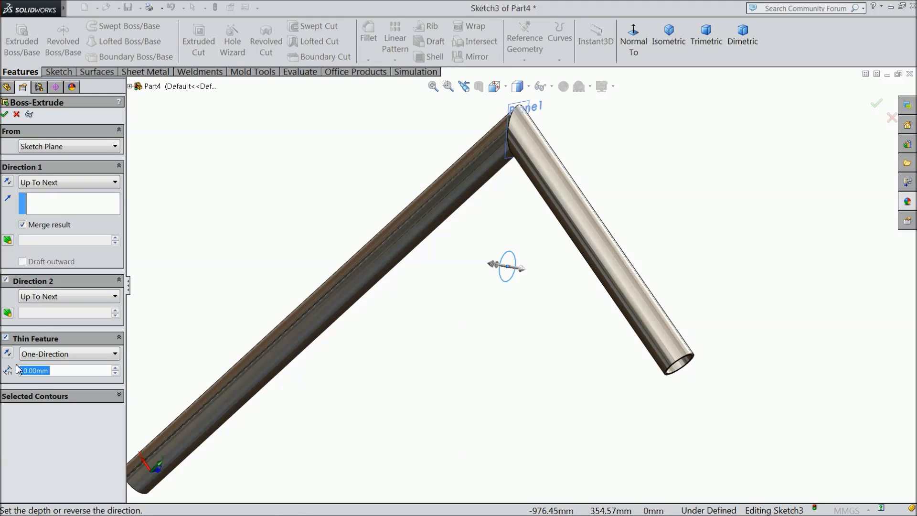
type("3")
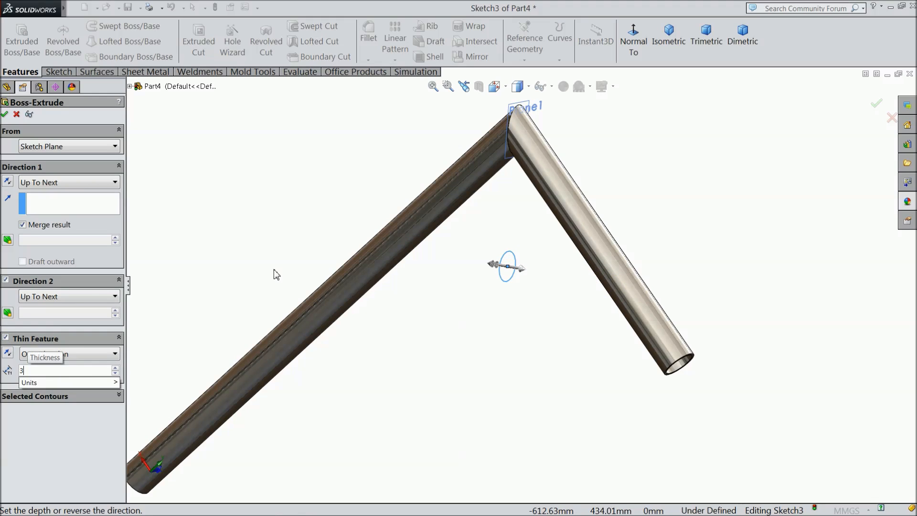
key("Return")
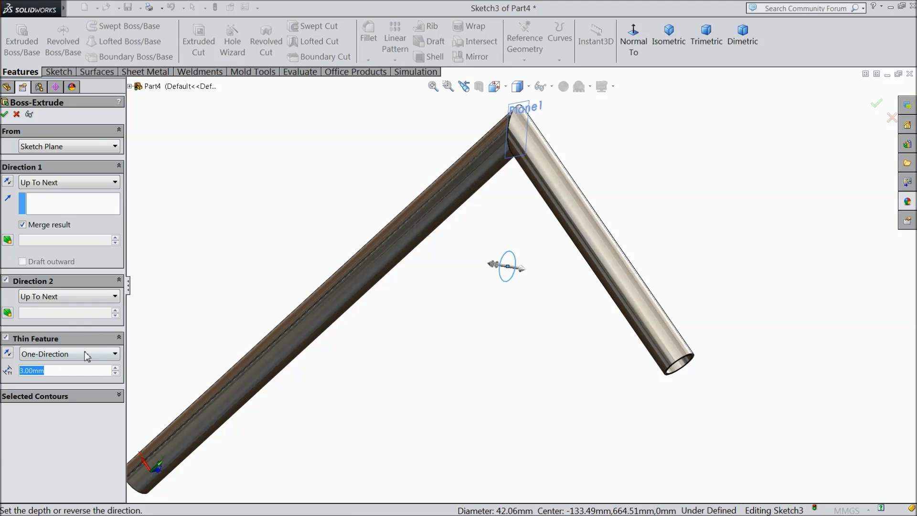
type("2")
key("Return")
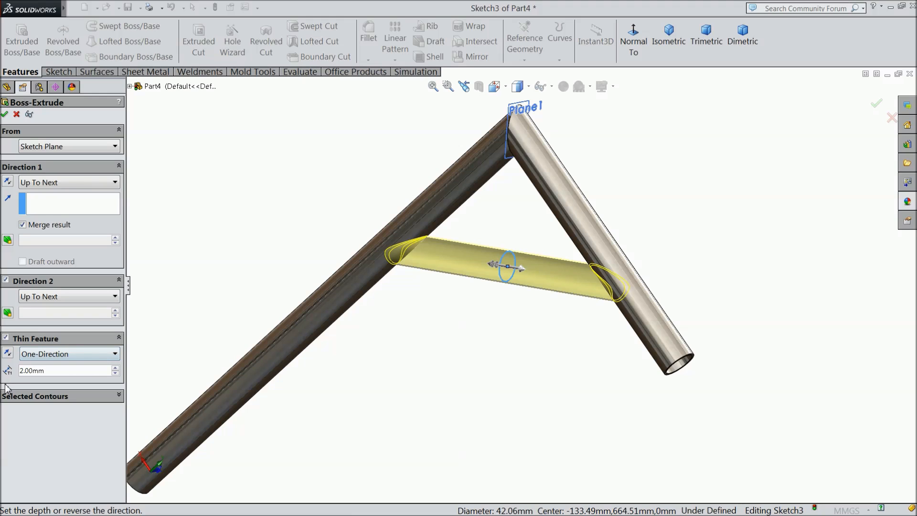
left_click(8, 354)
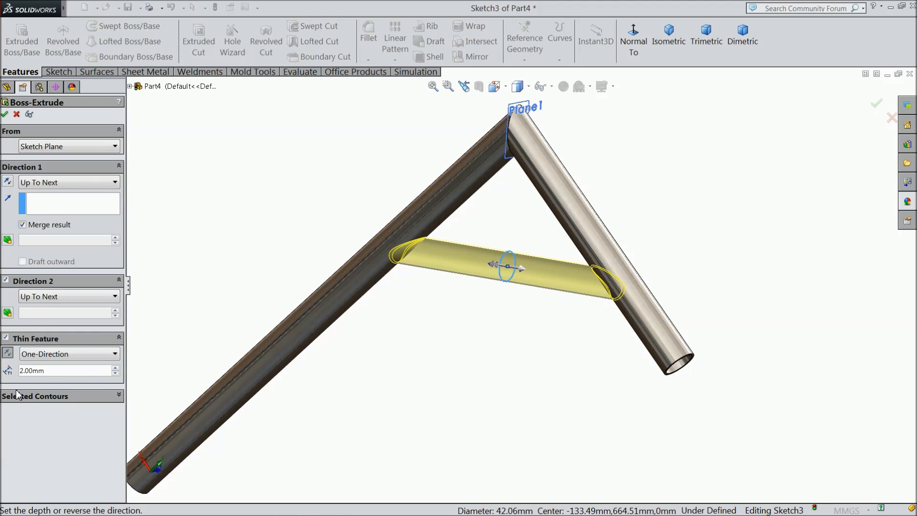
left_click(5, 114)
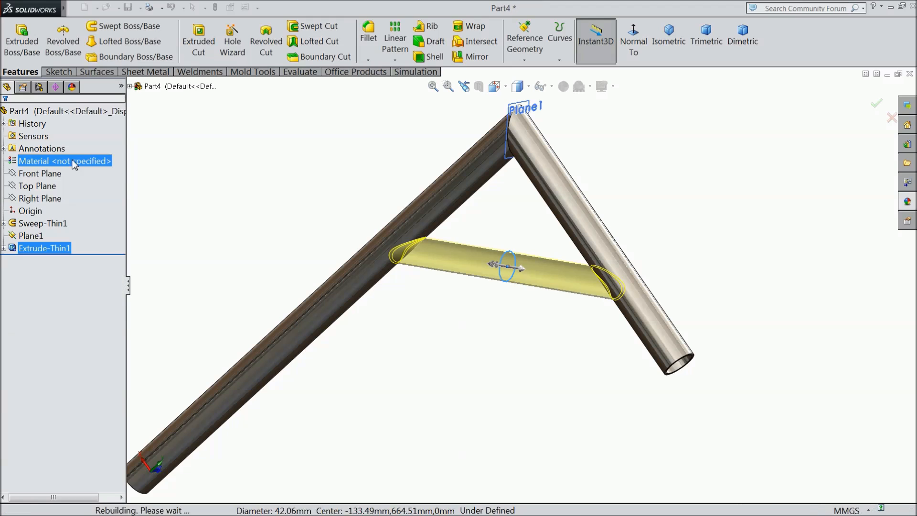
- Hide the reference plane at the mitred corner of the tube
left_click(272, 247)
middle_click_drag(315, 254, 289, 260)
scroll(511, 122, "down", 3)
left_click(418, 146)
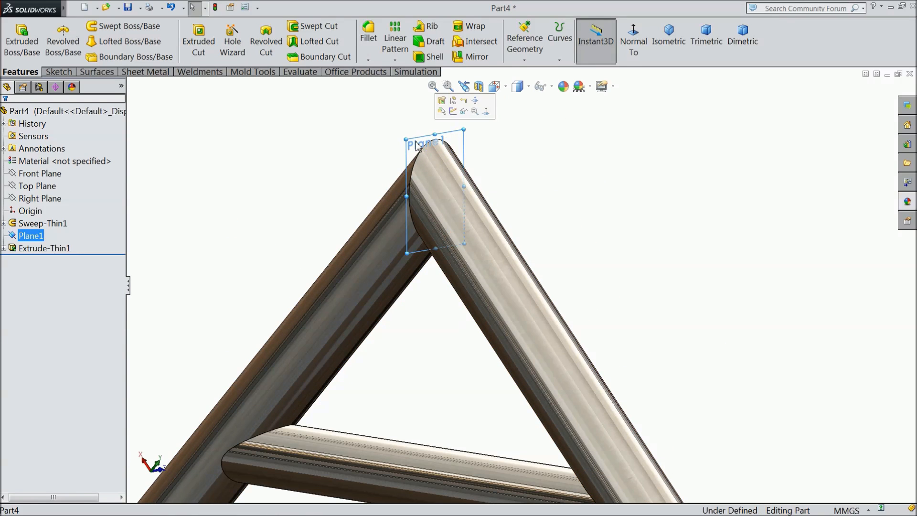
left_click(464, 112)
scroll(454, 200, "up", 5)
middle_click_drag(460, 229, 347, 306)
- Start a sketch on the Top Plane and draw a short horizontal centerline inward from the midpoint of the tube's open end
left_click(42, 189)
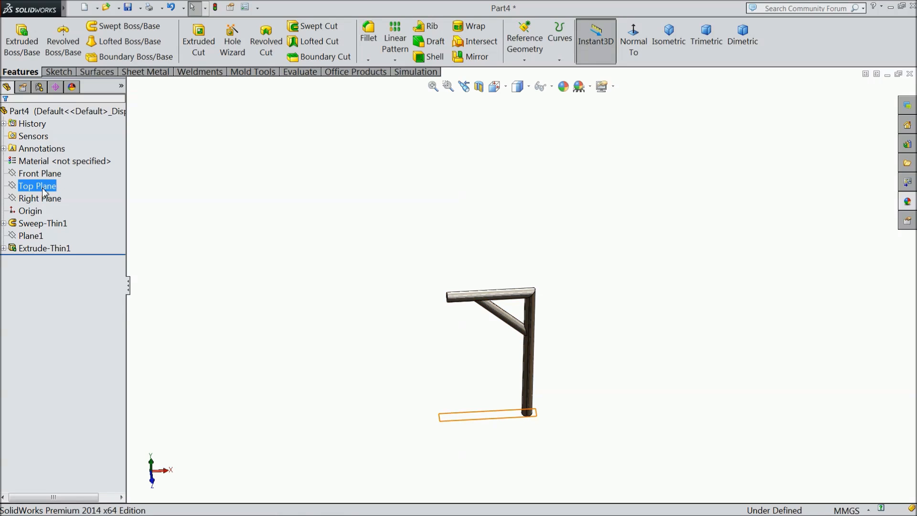
left_click(48, 174)
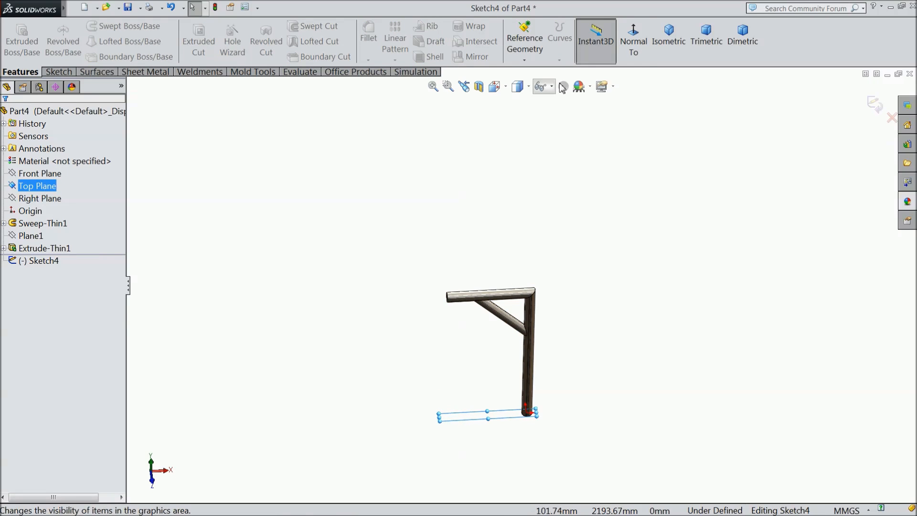
left_click(635, 43)
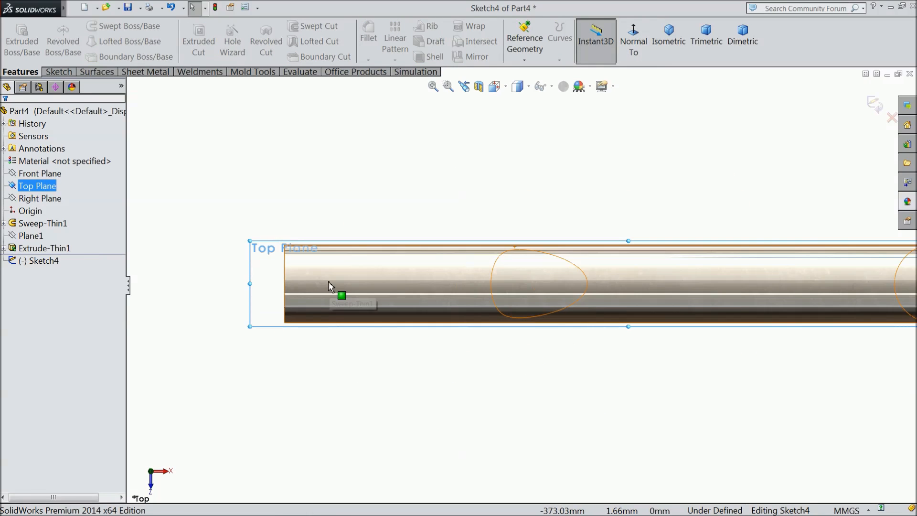
left_click(58, 72)
left_click(92, 26)
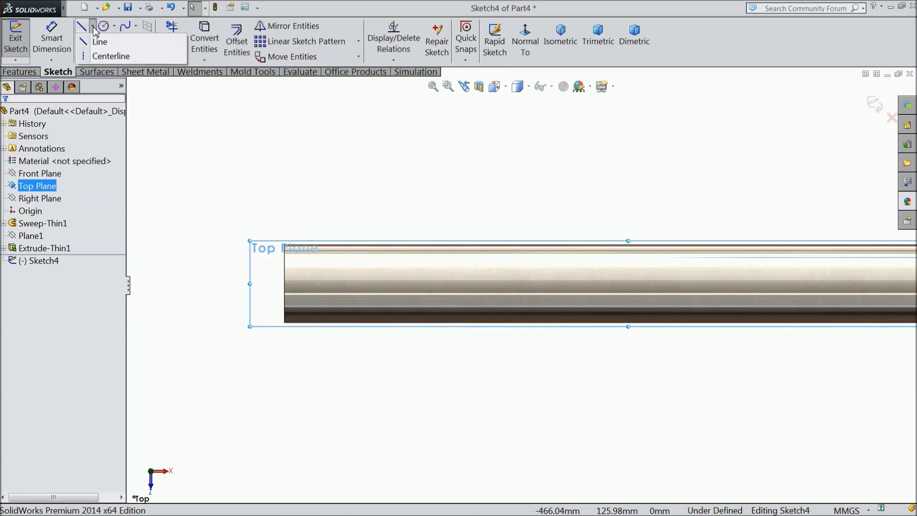
left_click(104, 56)
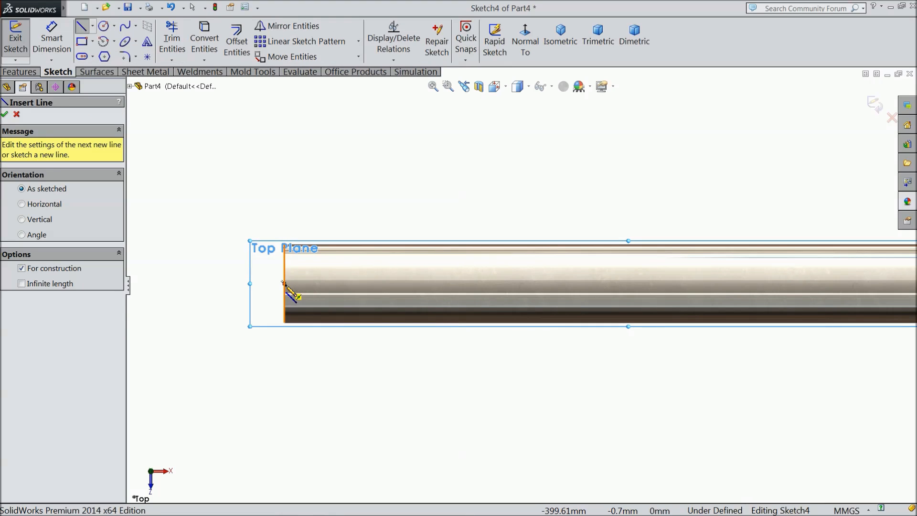
left_click(284, 284)
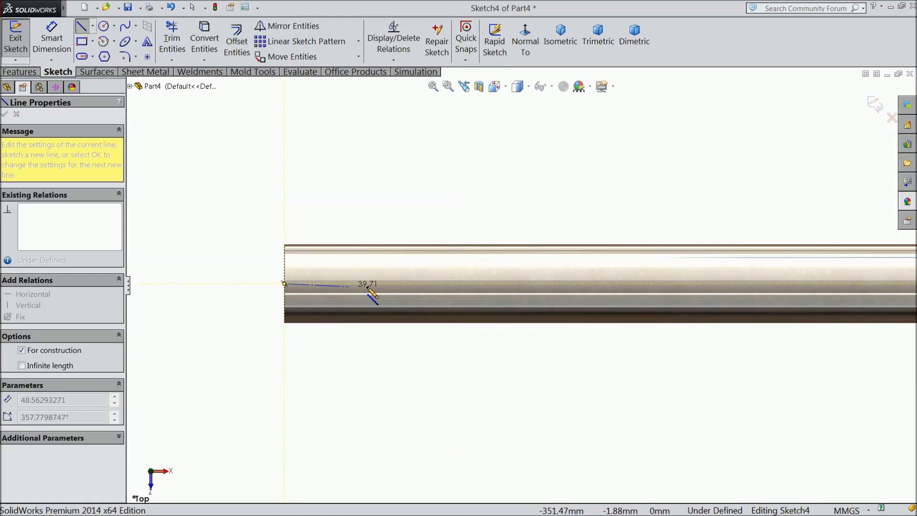
left_click(406, 284)
right_click(427, 168)
left_click(458, 115)
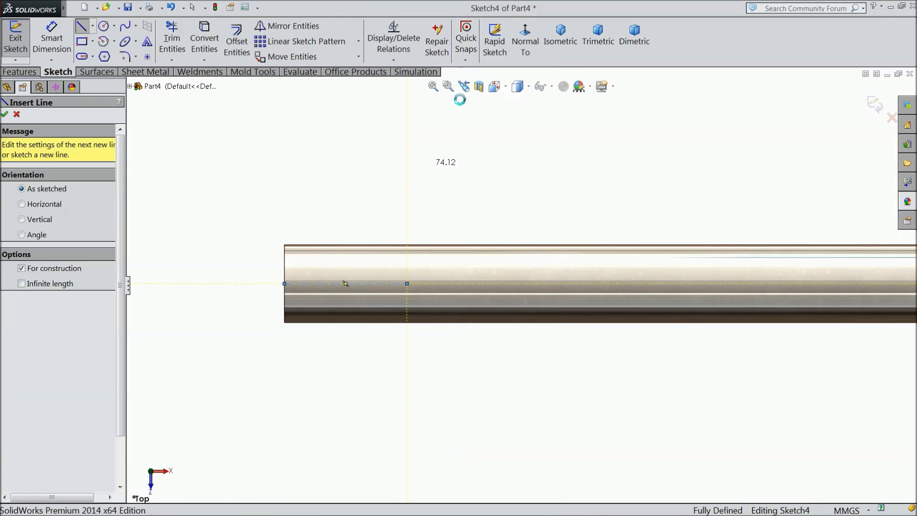
key("Escape")
- Draw a circle centered on the centerline near the tube's open end and set its diameter to 14 mm
left_click(103, 27)
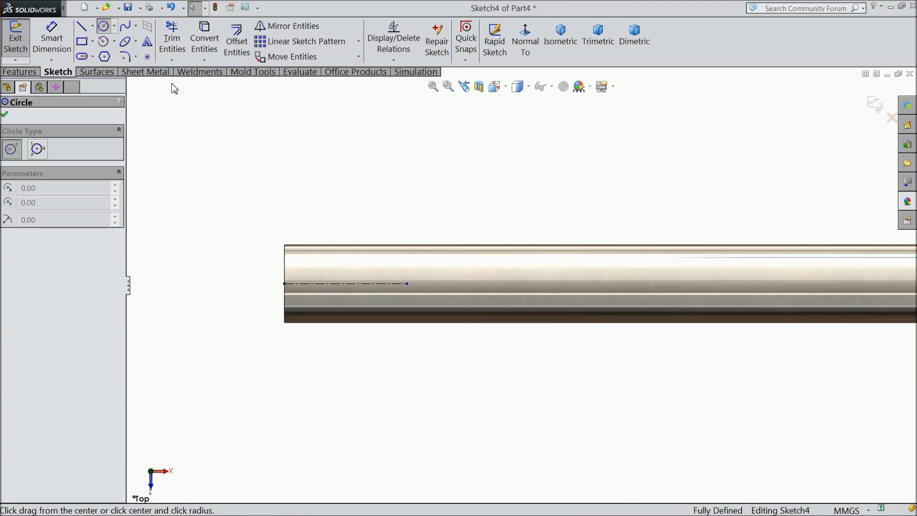
left_click(380, 284)
left_click(394, 288)
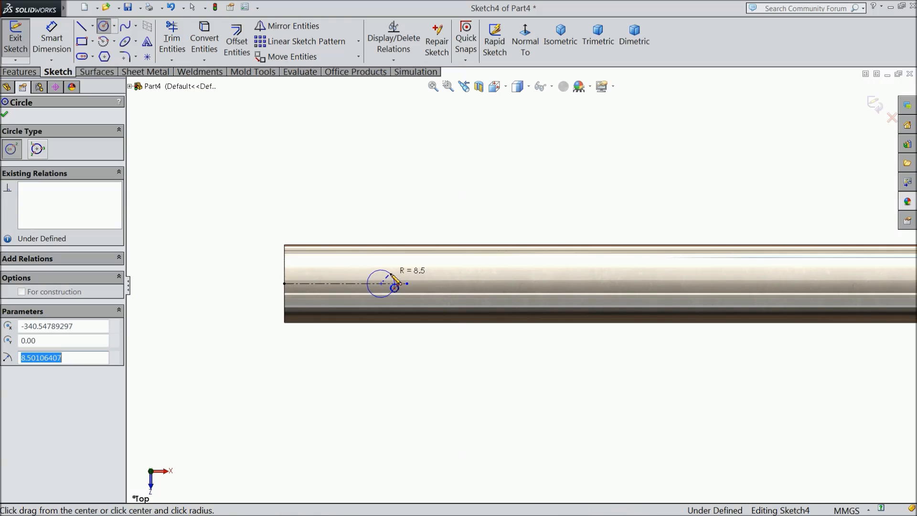
left_click(62, 51)
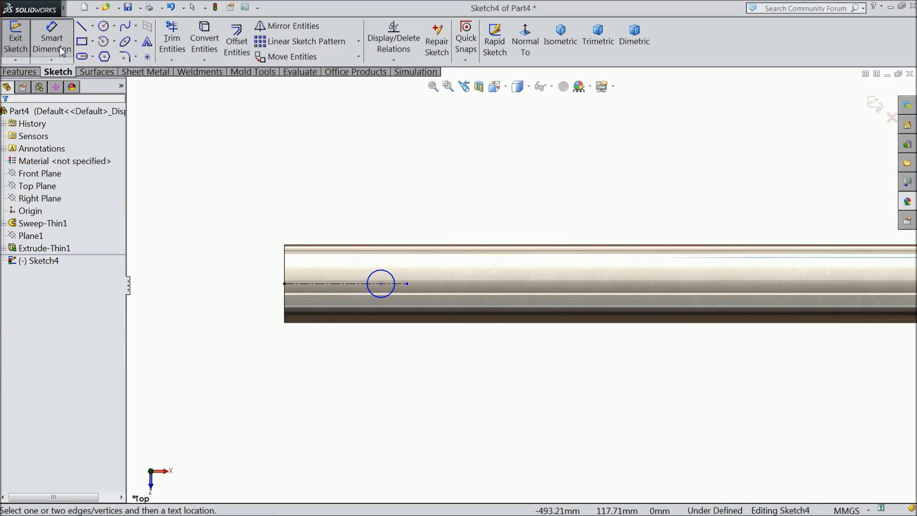
left_click(378, 277)
left_click(382, 229)
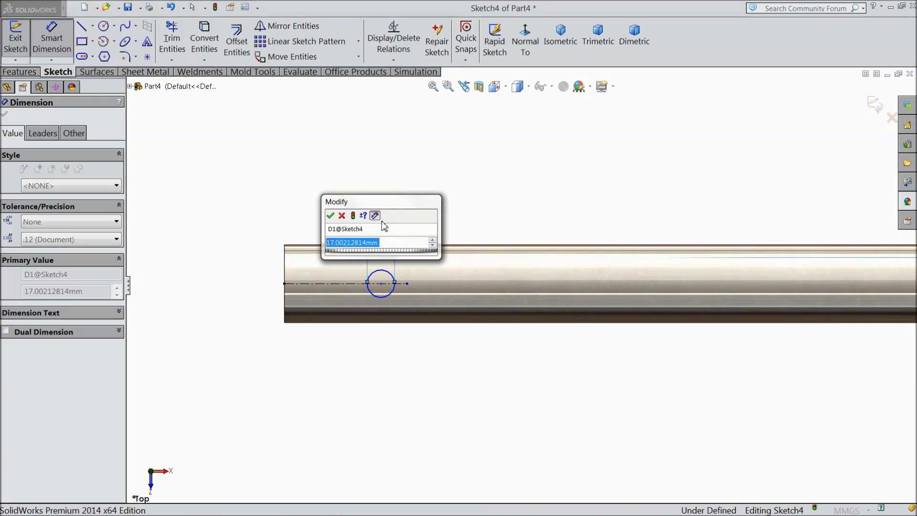
type("14")
left_click(330, 216)
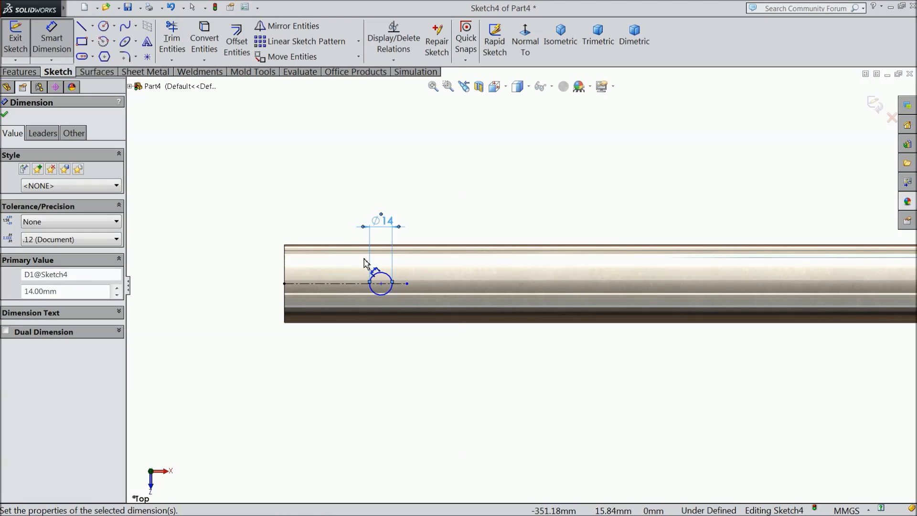
- Dimension the circle from the tube's end edge and set the distance to 23.6515 mm
scroll(396, 284, "down", 2)
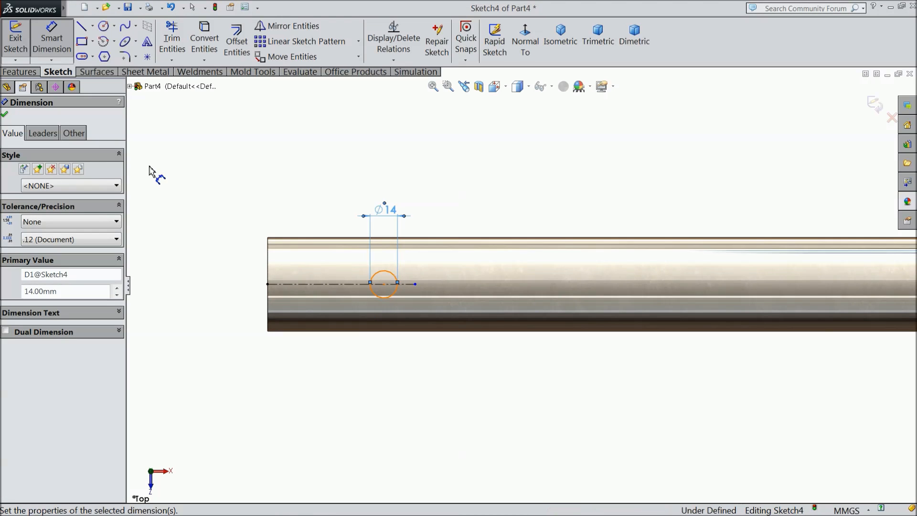
left_click(380, 298)
left_click(267, 262)
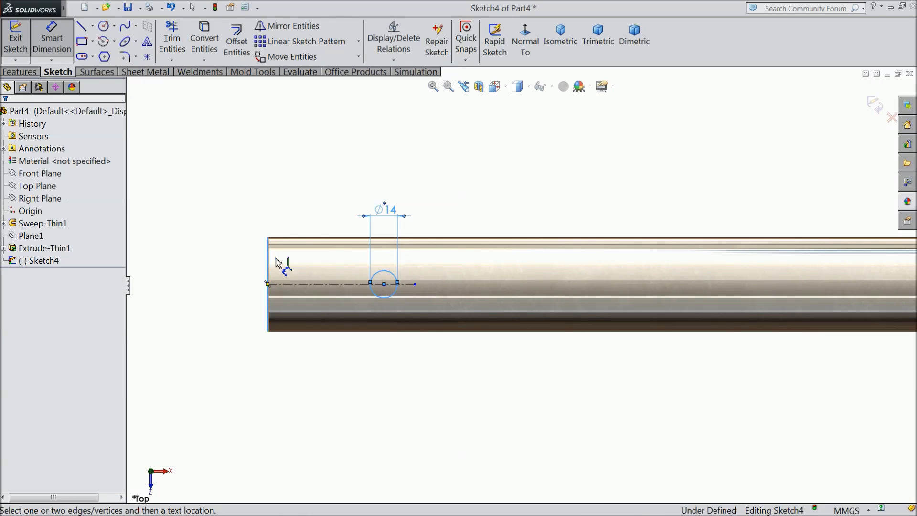
left_click(312, 180)
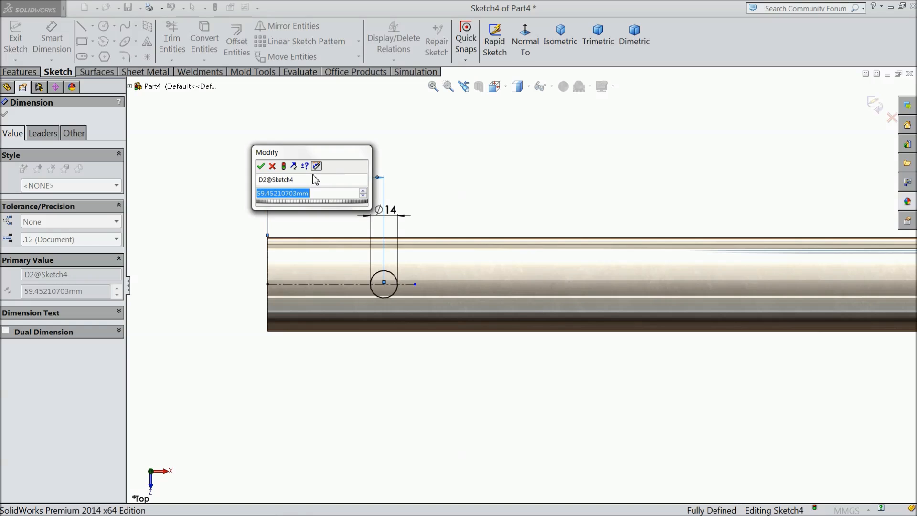
type("23.6515")
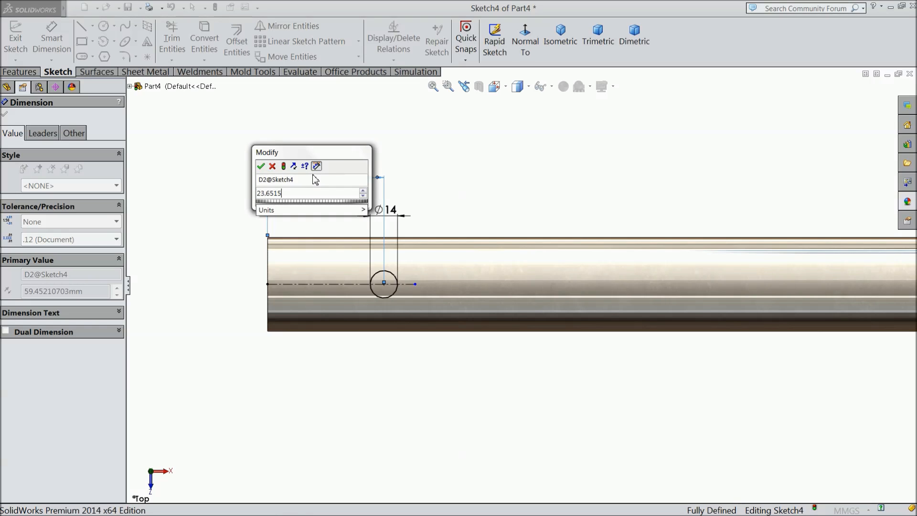
left_click(261, 166)
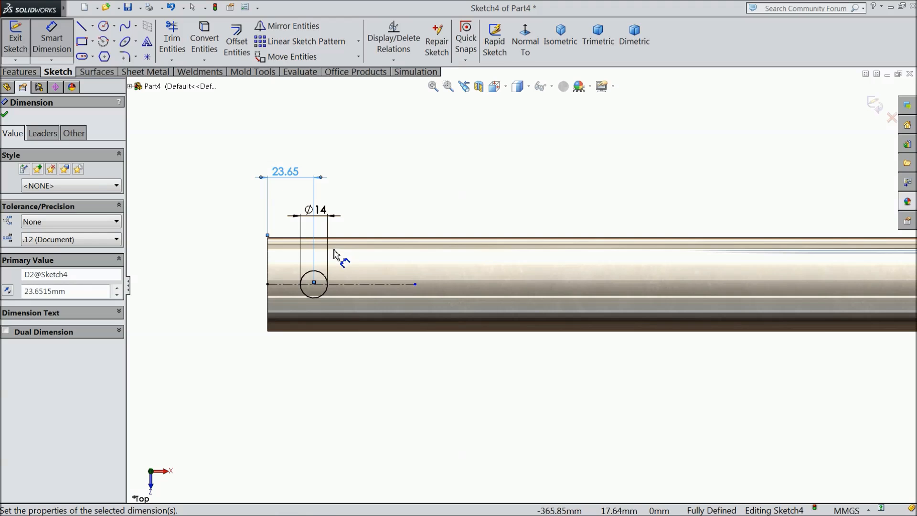
left_click(5, 116)
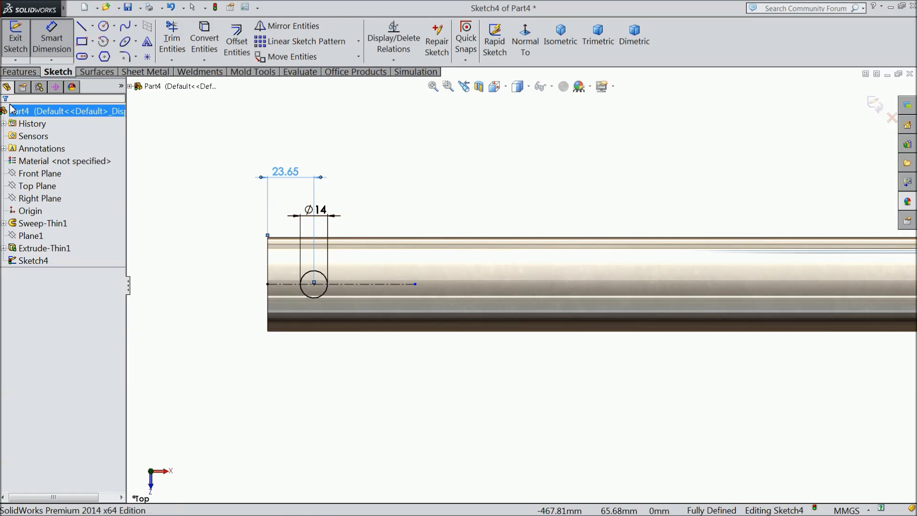
- Cut-extrude the circle upward as a Blind cut 1053 mm deep, passing through the open end of the horizontal tube
left_click(22, 72)
left_click(199, 45)
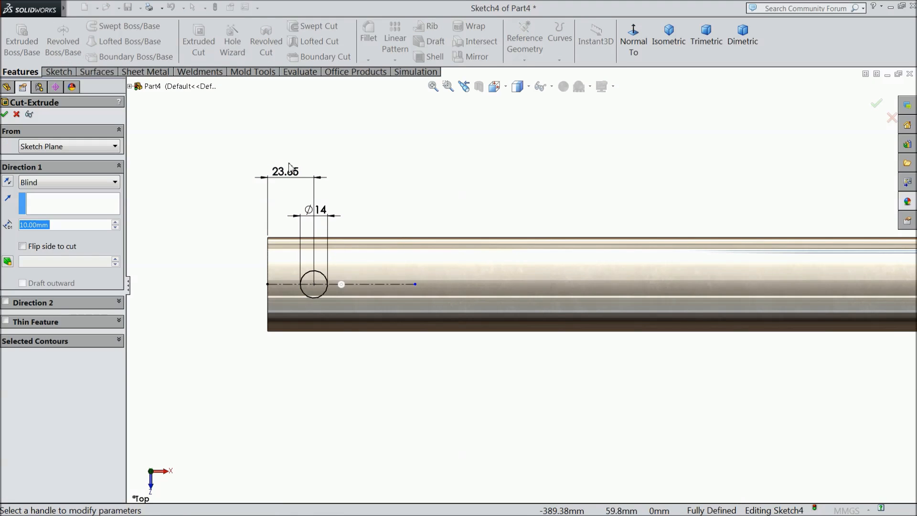
middle_click_drag(406, 175, 382, 178)
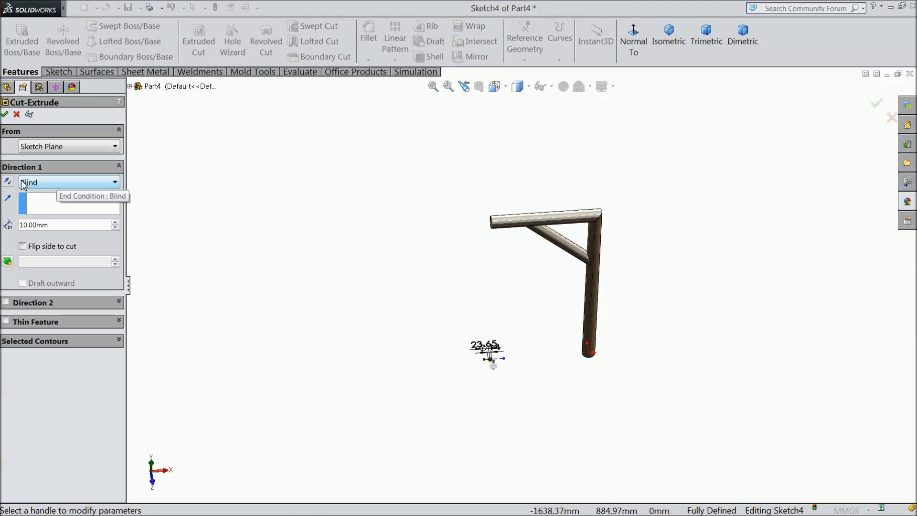
left_click(115, 222)
left_click(497, 327)
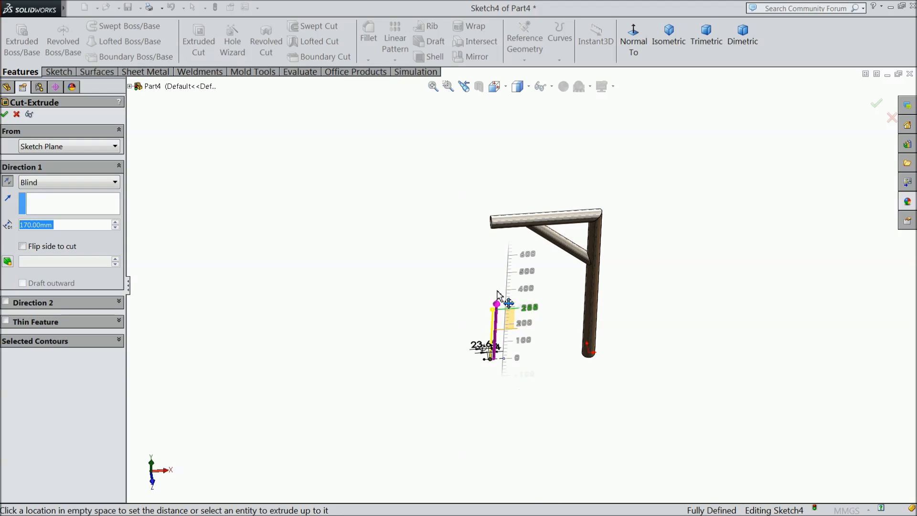
left_click(524, 232)
scroll(507, 228, "down", 5)
scroll(508, 229, "down", 3)
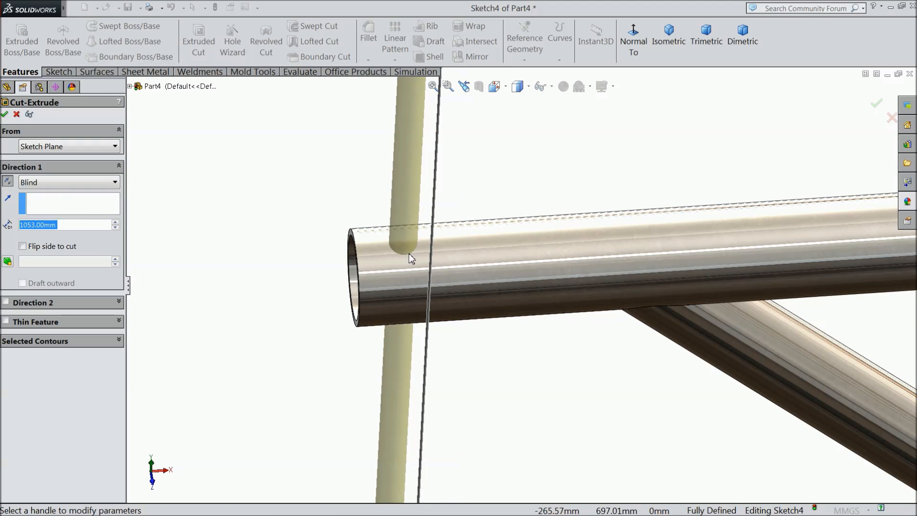
left_click(6, 115)
middle_click_drag(307, 207, 365, 147)
scroll(302, 240, "up", 6)
scroll(302, 240, "up", 2)
scroll(602, 319, "down", 3)
scroll(573, 309, "down", 2)
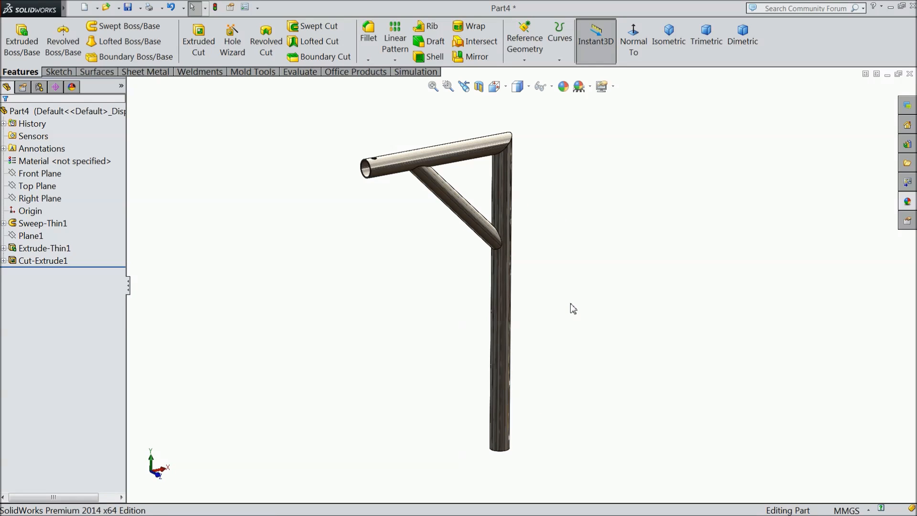
- Save the part as "3.Lifting Support" in the Pressure Vessel folder
left_click(129, 8)
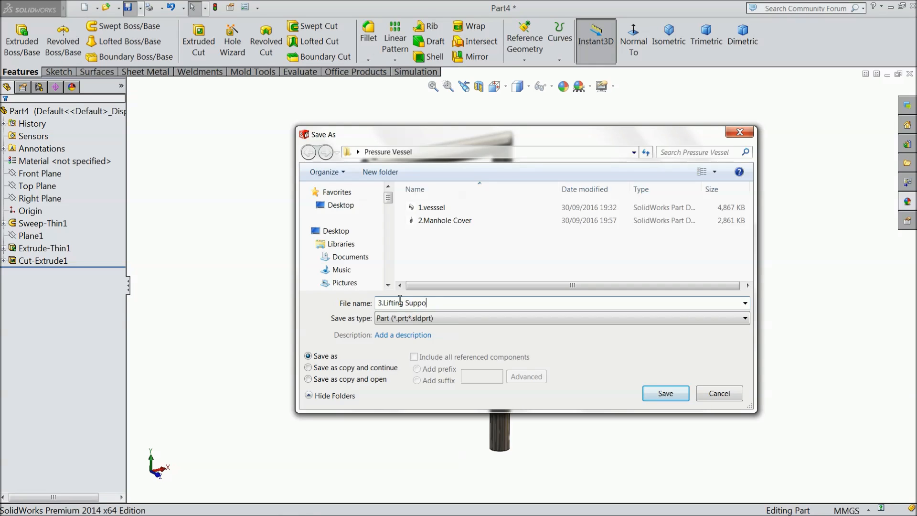
left_click(667, 396)
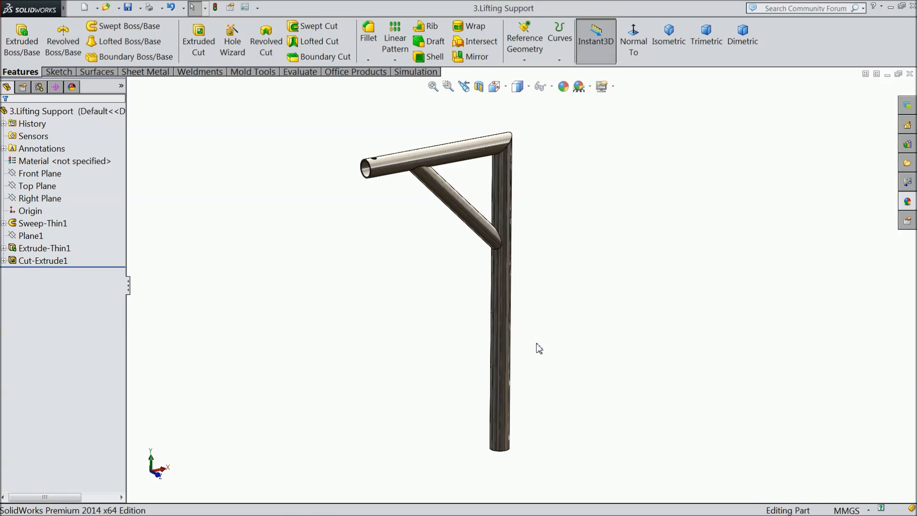
middle_click_drag(549, 337, 472, 270)
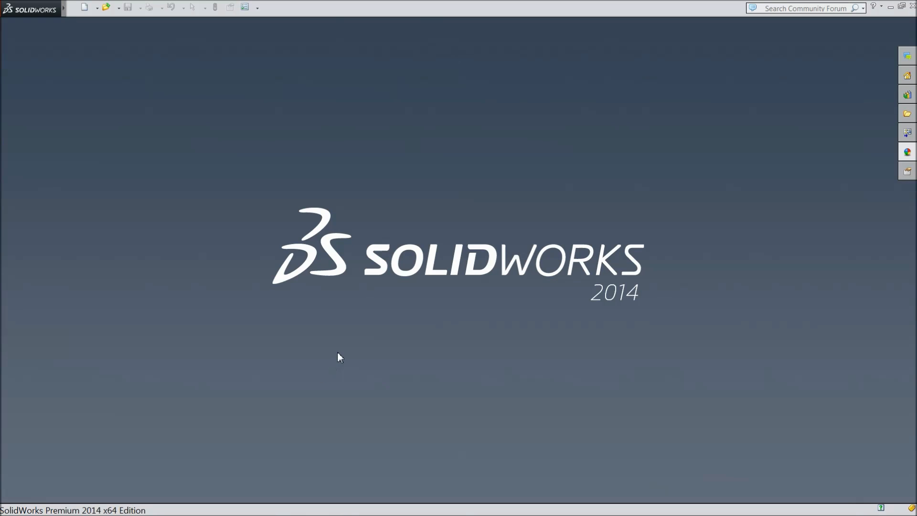
- Create a new assembly document and widen the side pane showing its Begin Assembly options
left_click(90, 12)
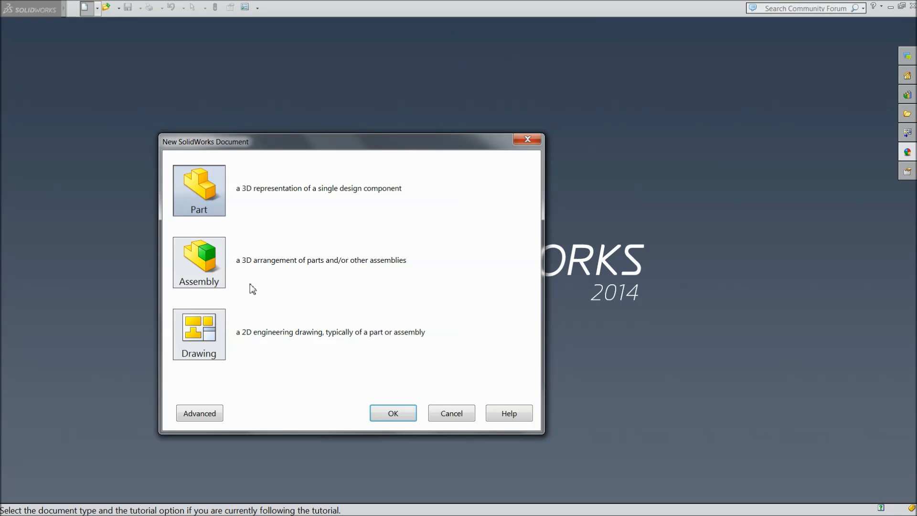
left_click(222, 280)
left_click(390, 413)
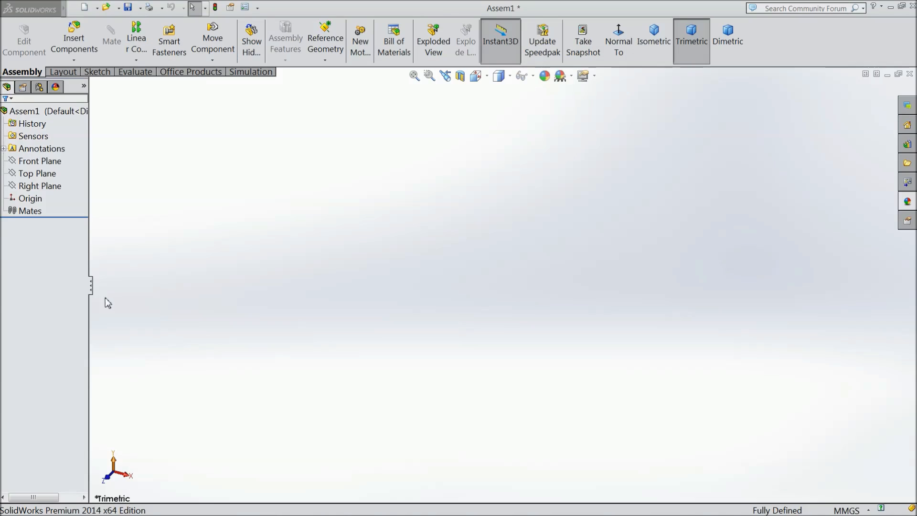
left_click_drag(90, 304, 117, 304)
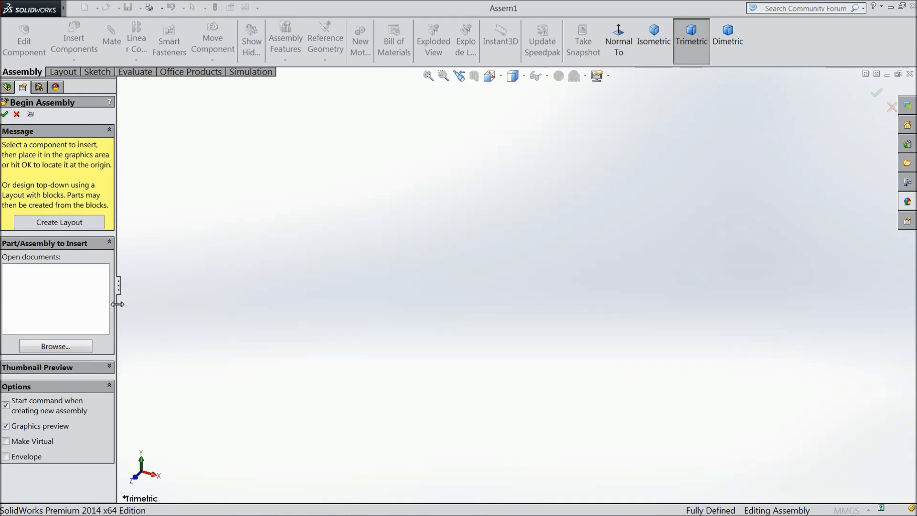
- Browse to the Pressure Vessel folder on the desktop for the component to insert and show its files as large icons
left_click(55, 346)
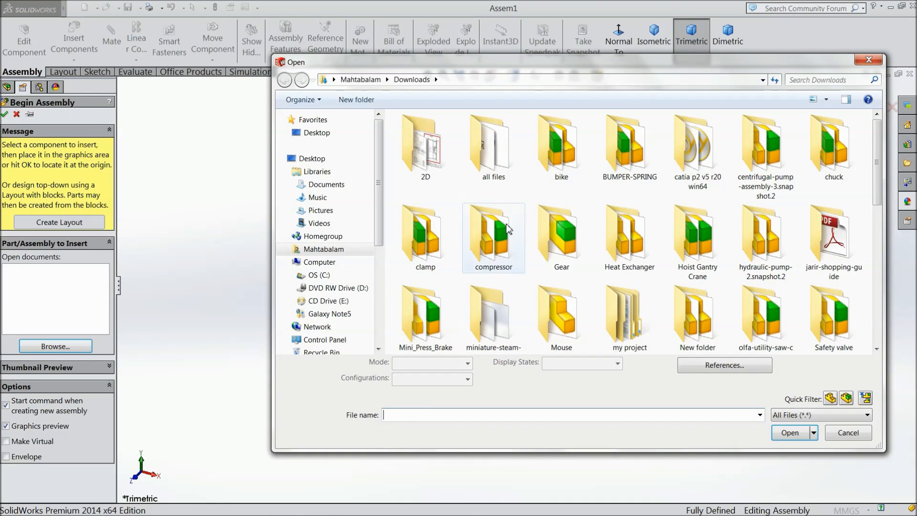
left_click(343, 132)
left_click_drag(877, 177, 876, 264)
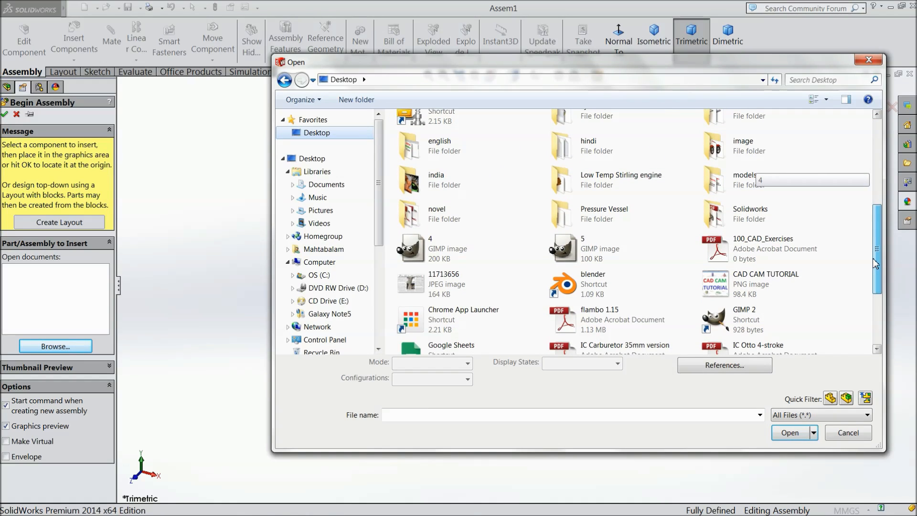
double_click(587, 220)
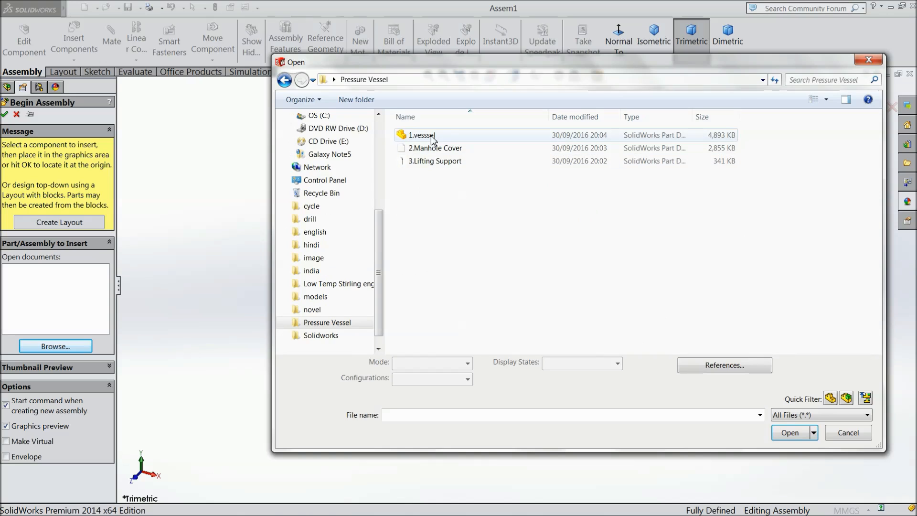
left_click(825, 101)
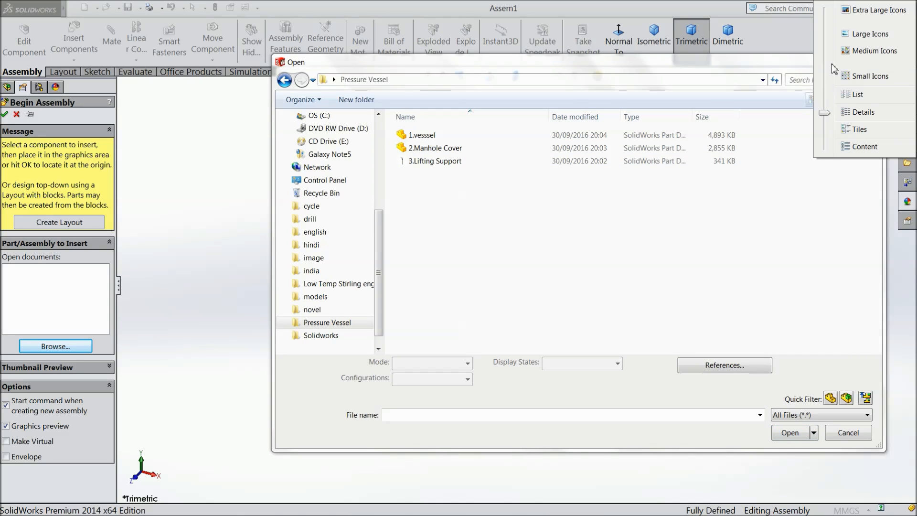
left_click(848, 37)
- Insert the 1.vesssel part as the first component of the assembly
left_click(437, 152)
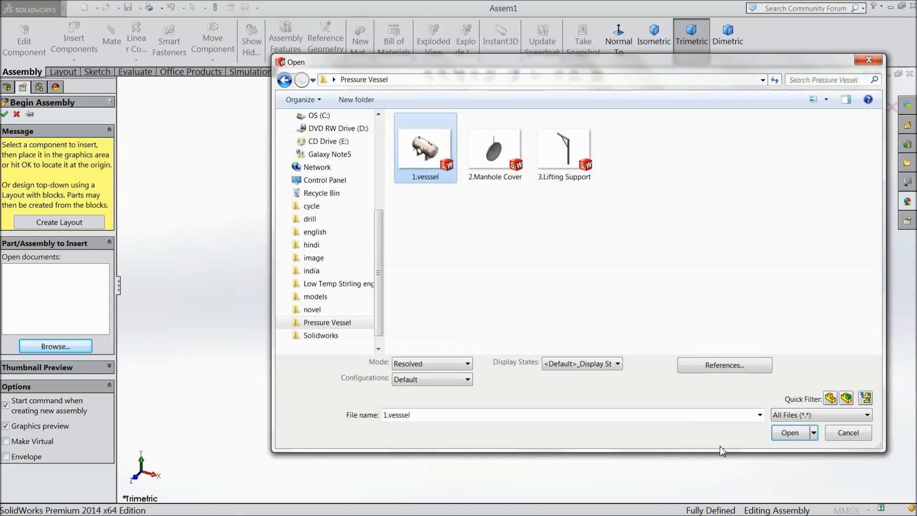
left_click(790, 433)
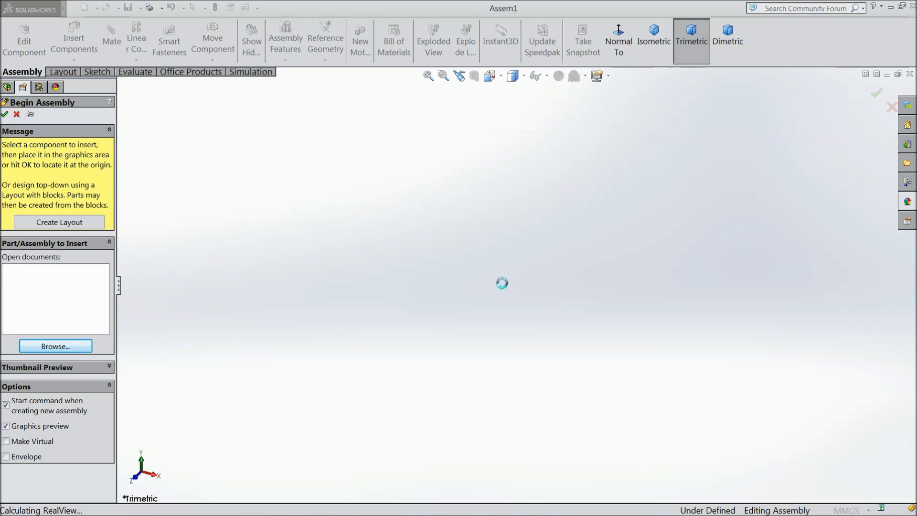
left_click(587, 201)
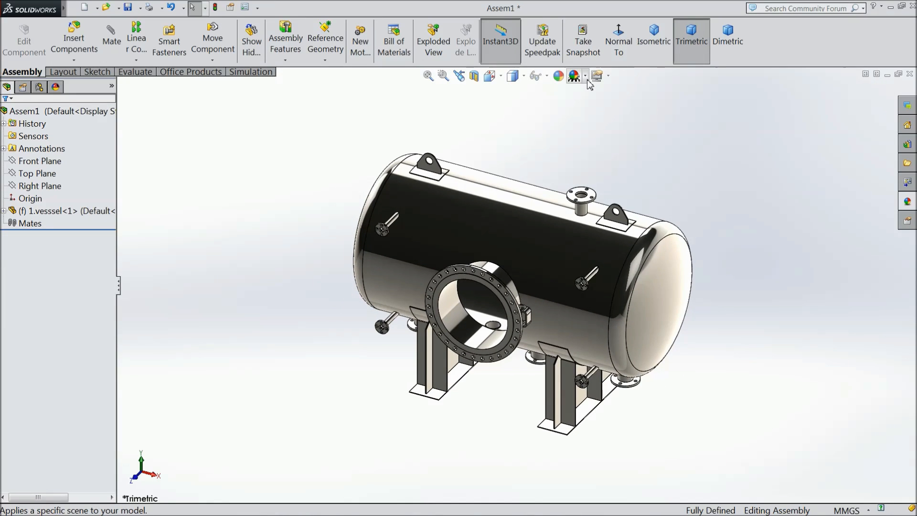
- Apply a different display scene with a plain white background and indoor reflections on the vessel
left_click(586, 77)
left_click(597, 81)
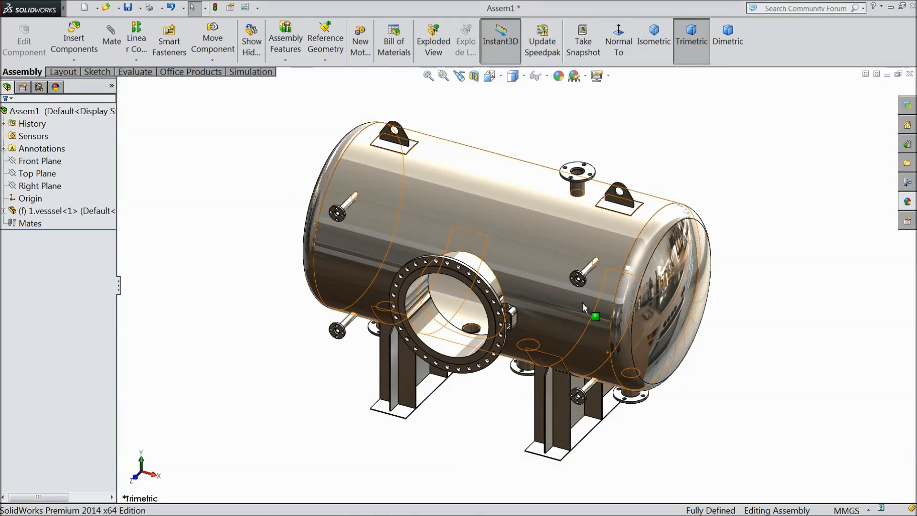
scroll(676, 242, "down", 2)
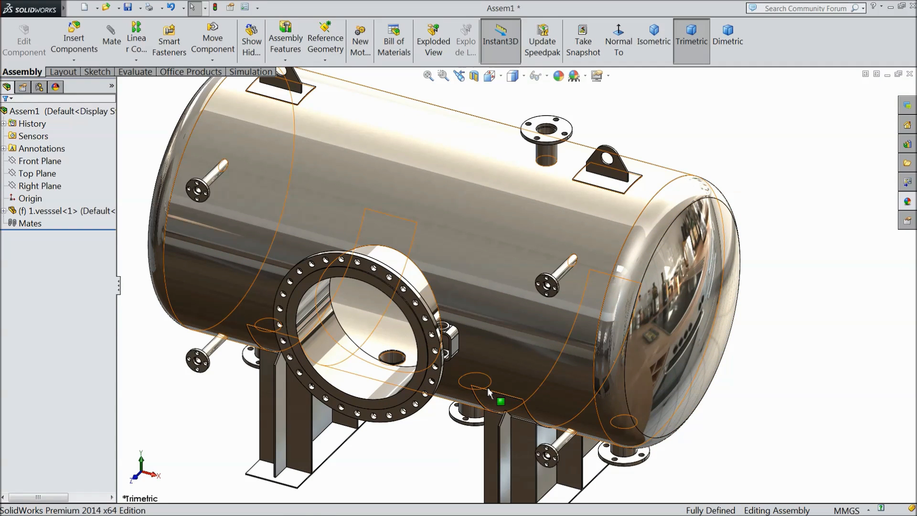
- Insert the 3.Lifting Support part and place it in front of the vessel, beside the manhole flange
left_click(75, 43)
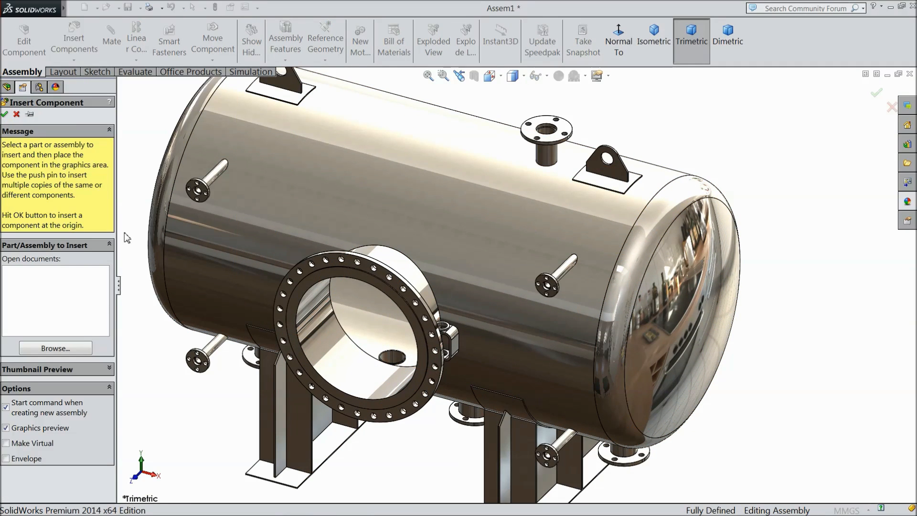
left_click(54, 349)
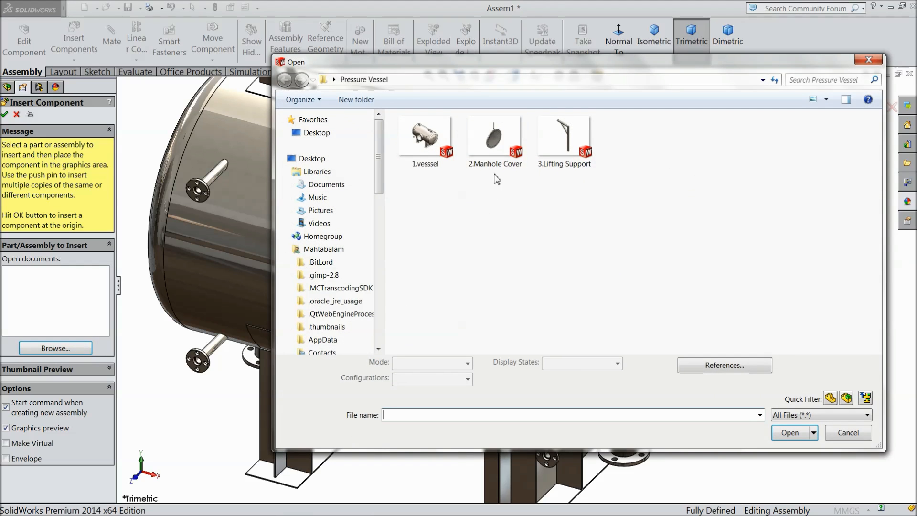
left_click(564, 140)
left_click(790, 433)
left_click(485, 336)
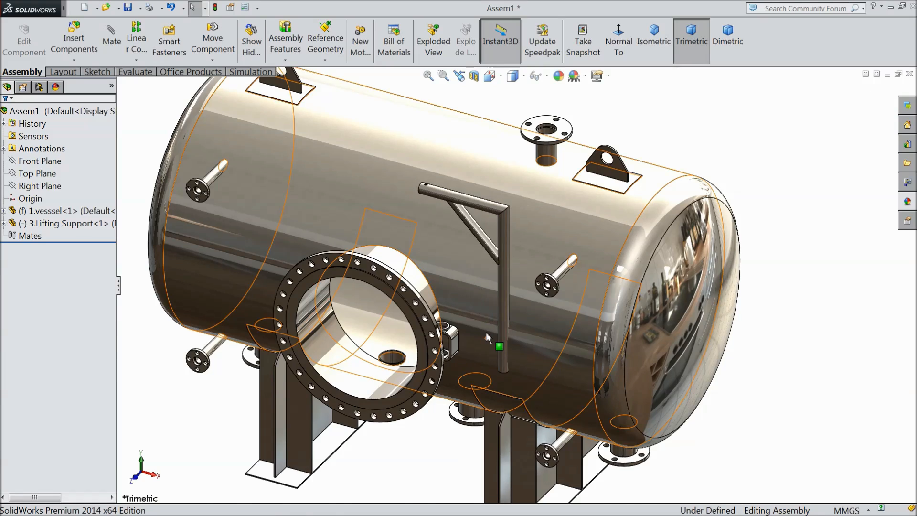
- Add a Concentric mate between the inner face of the manhole bracket's upper ring and the lifting support's vertical tube
scroll(486, 332, "down", 5)
left_click(111, 41)
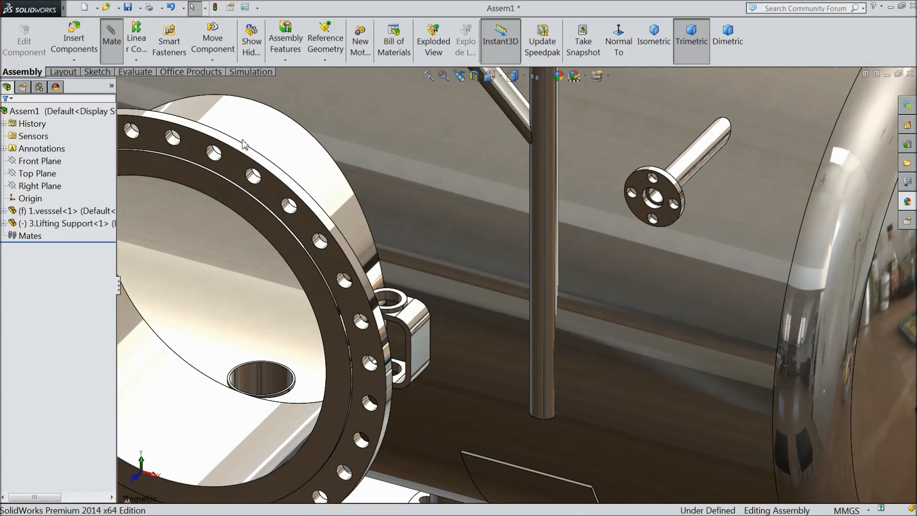
scroll(404, 287, "down", 3)
left_click(367, 305)
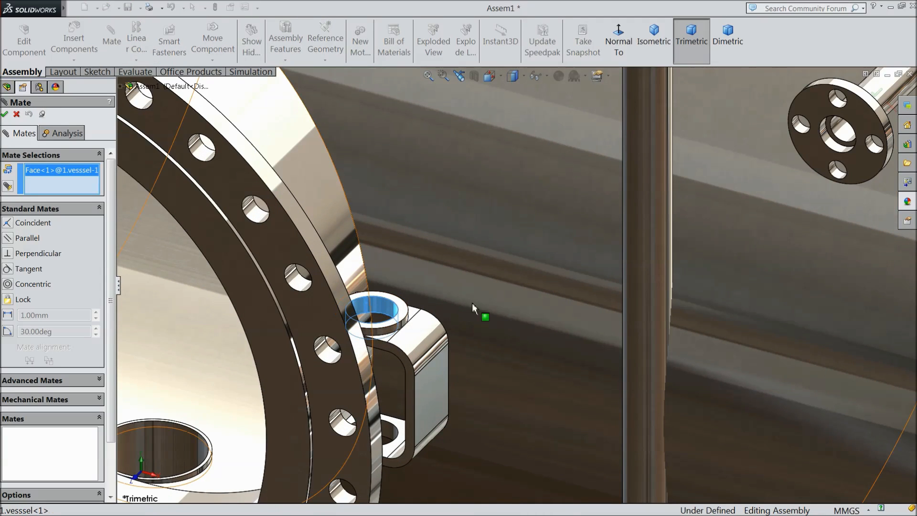
left_click(639, 286)
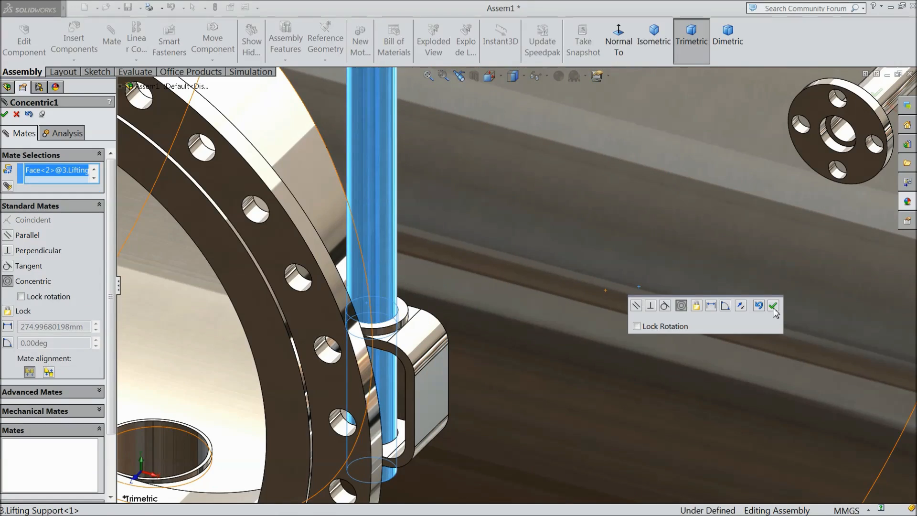
left_click(774, 310)
- Add a 25 mm Distance mate between the underside of the bracket's lower ring and the lifting support tube's bottom end face
scroll(501, 290, "up", 4)
middle_click_drag(457, 368, 444, 254)
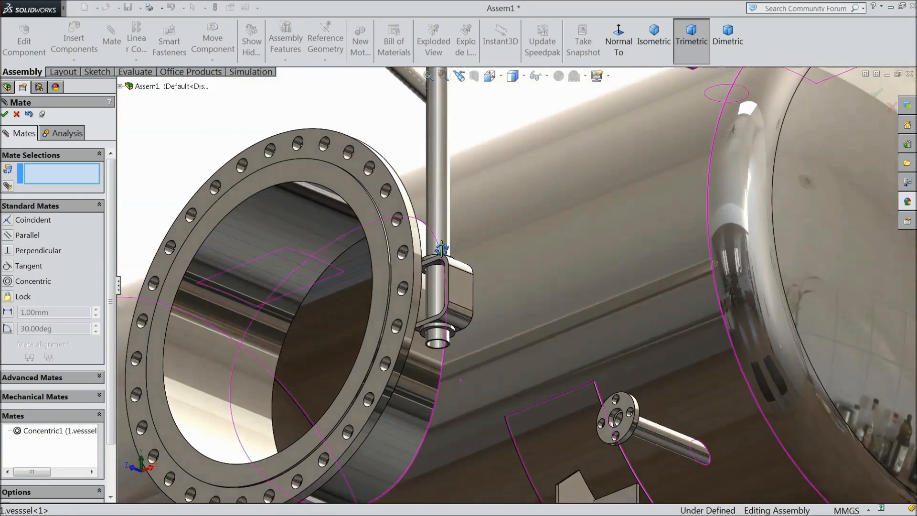
scroll(444, 335, "down", 8)
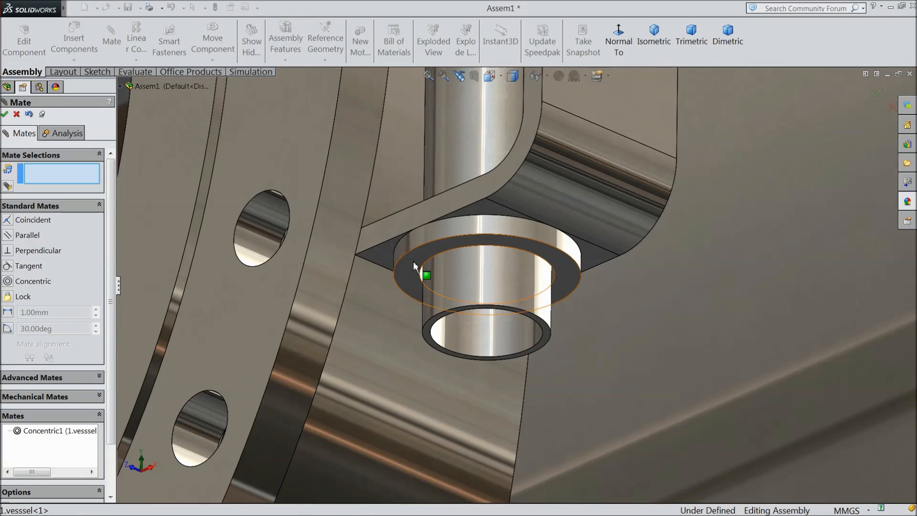
left_click(414, 265)
left_click(427, 335)
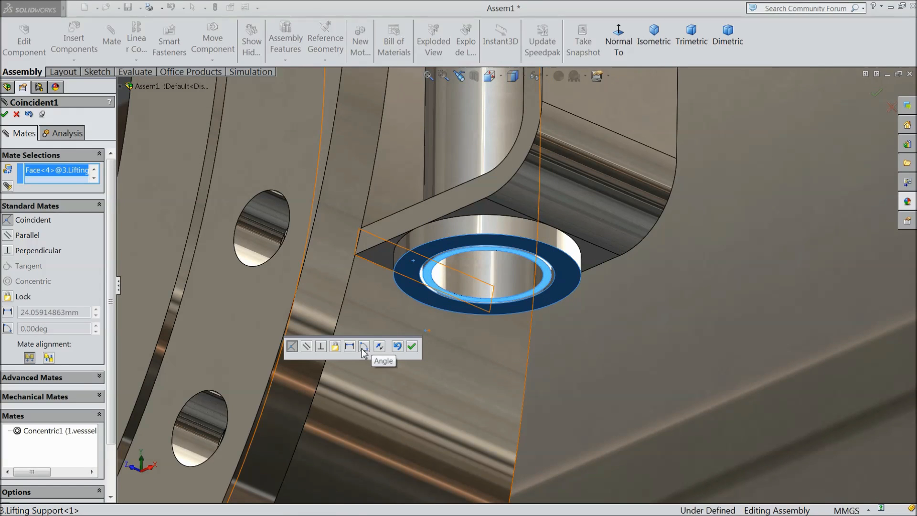
left_click(350, 346)
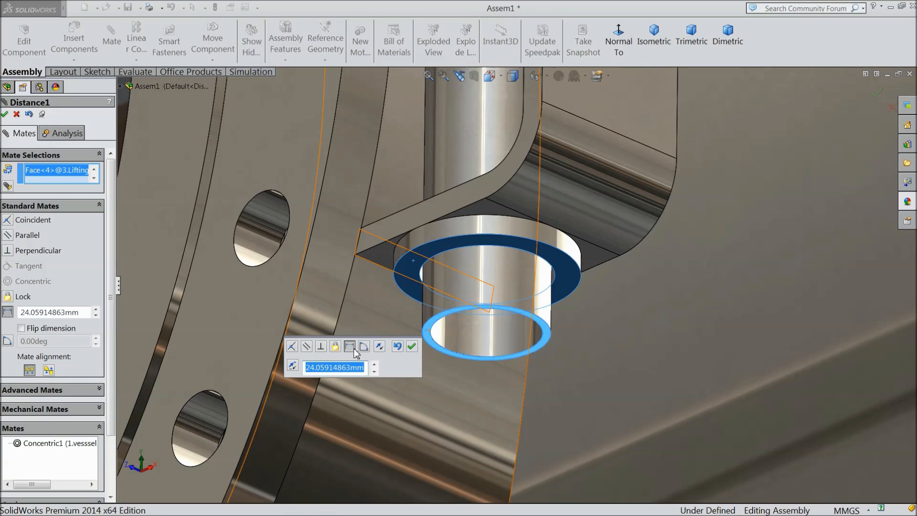
type("25")
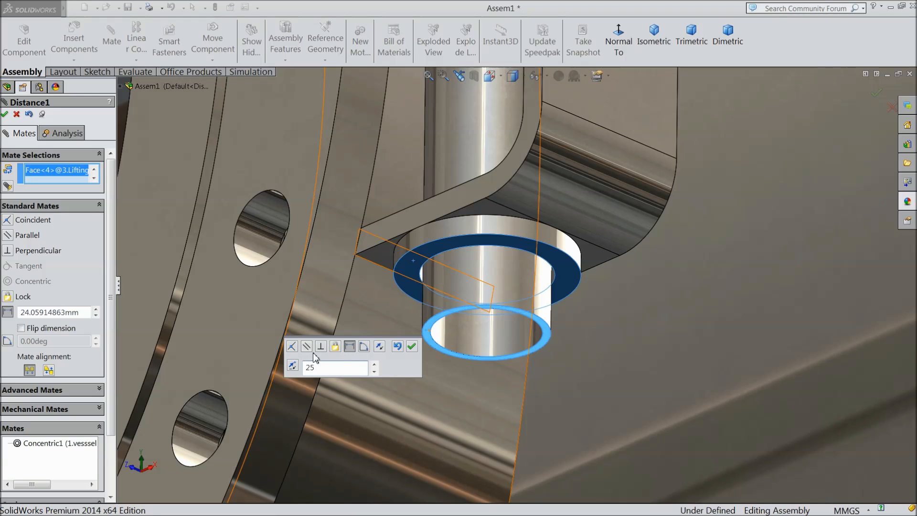
left_click(412, 347)
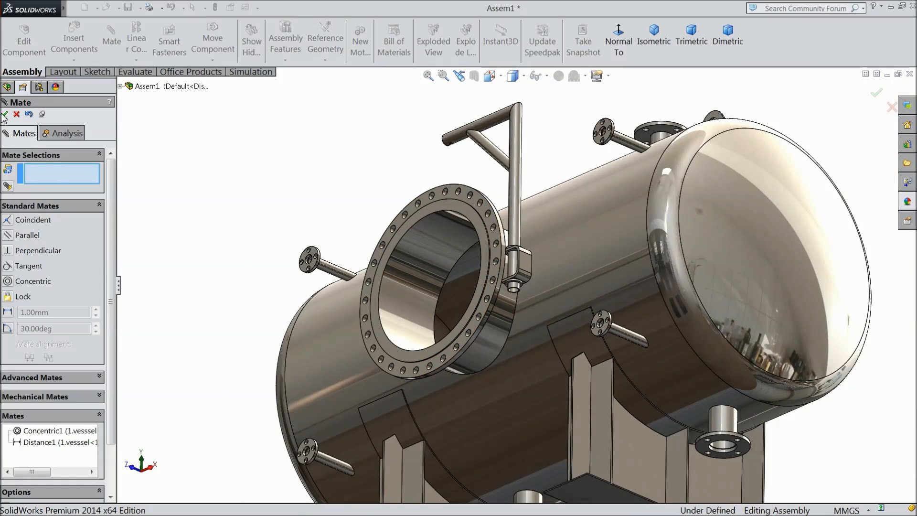
left_click(5, 115)
- Swing the lifting support's arm slightly around its mounting bracket beside the manhole
middle_click_drag(220, 178, 360, 301)
scroll(364, 313, "up", 3)
scroll(548, 311, "down", 5)
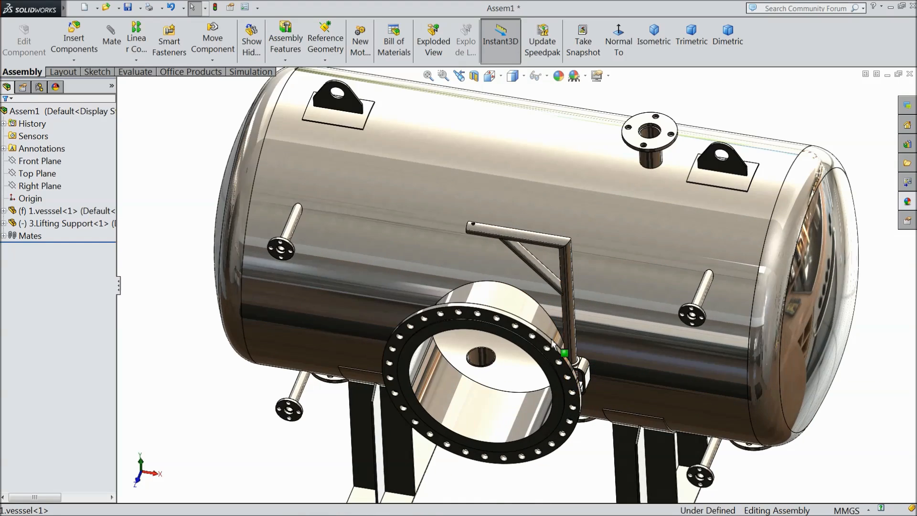
scroll(548, 312, "up", 3)
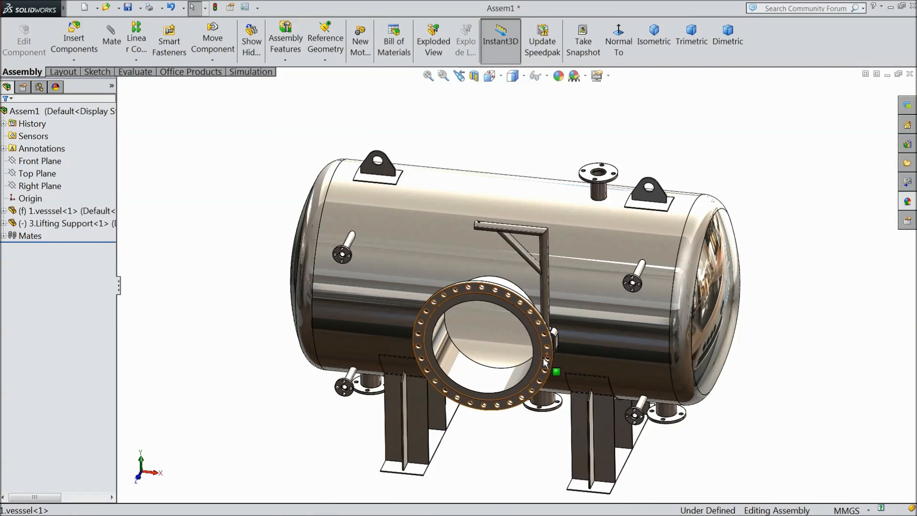
scroll(478, 205, "down", 2)
left_click(492, 222)
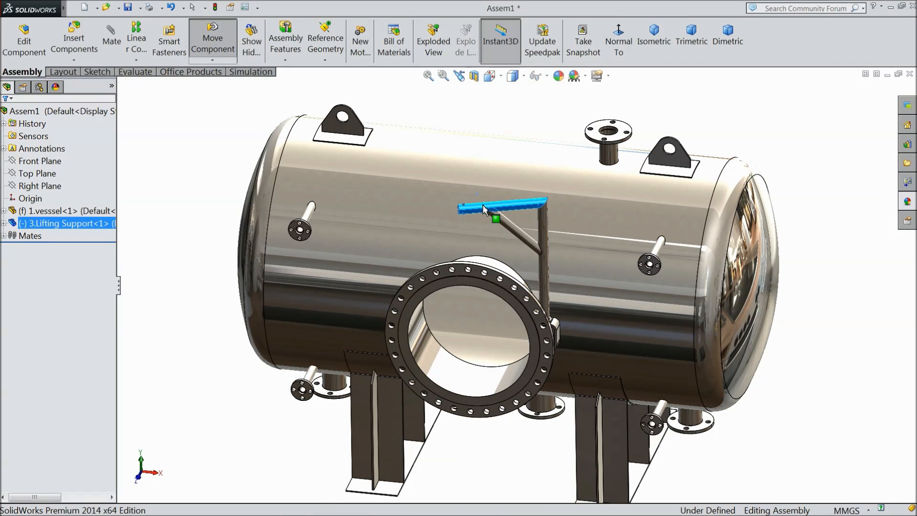
scroll(512, 268, "down", 5)
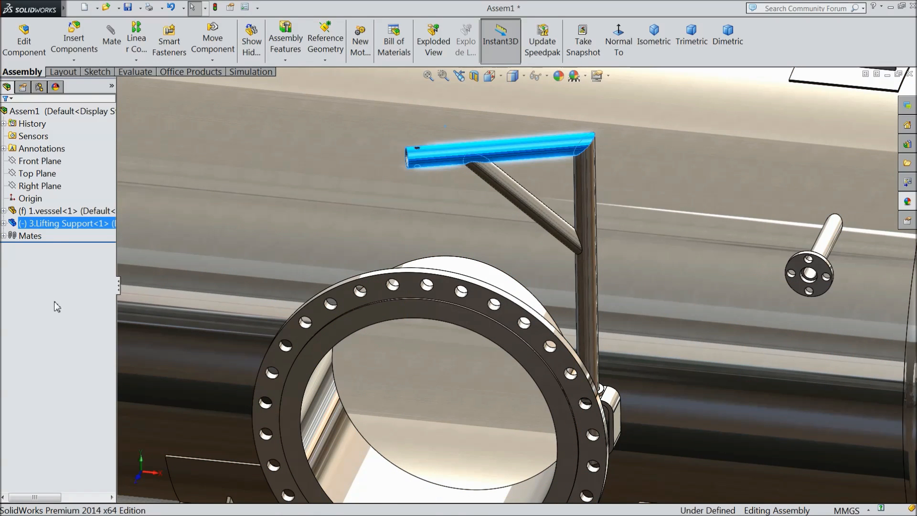
- Insert the 2.Manhole Cover part and place it in front of the manhole opening, near the lifting support's arm
left_click(74, 42)
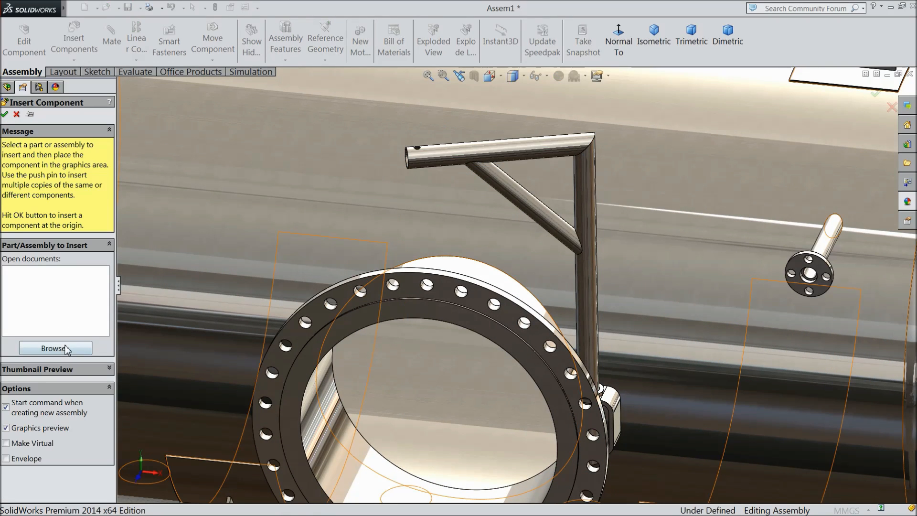
left_click(55, 349)
left_click(495, 139)
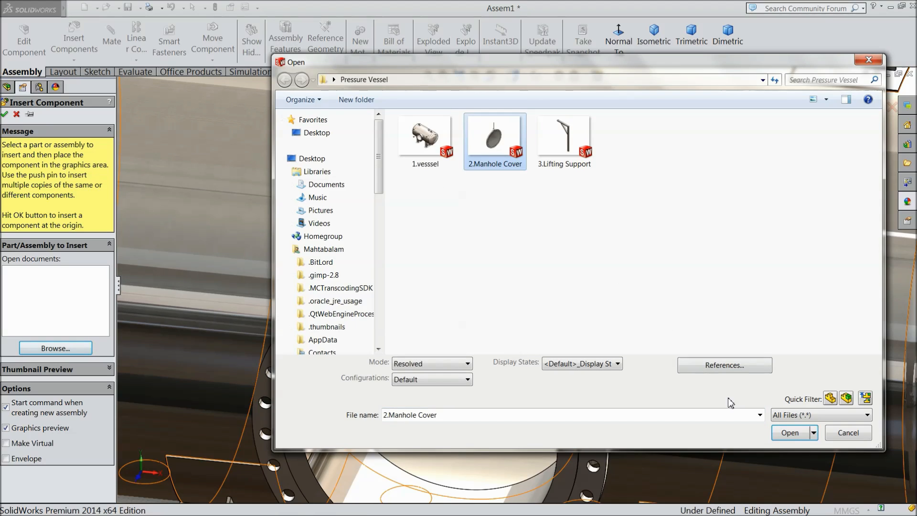
left_click(790, 432)
scroll(430, 296, "up", 5)
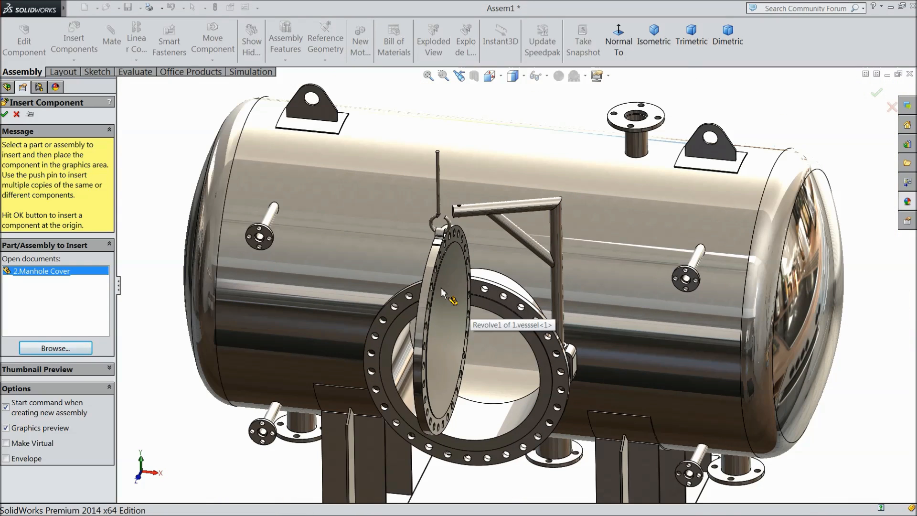
left_click(421, 294)
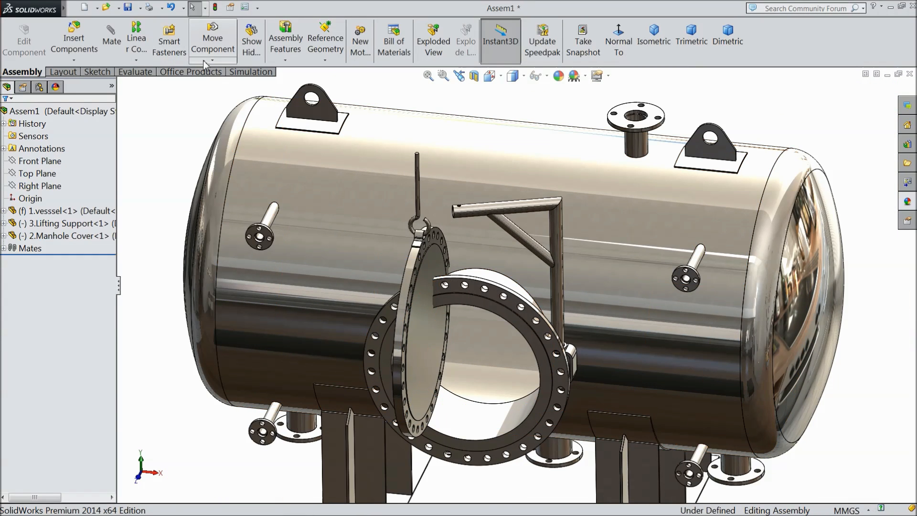
- Rotate the manhole cover freely with Rotate Component until its disc lies roughly parallel to the manhole flange
left_click(200, 63)
left_click(234, 86)
left_click_drag(417, 341, 179, 271)
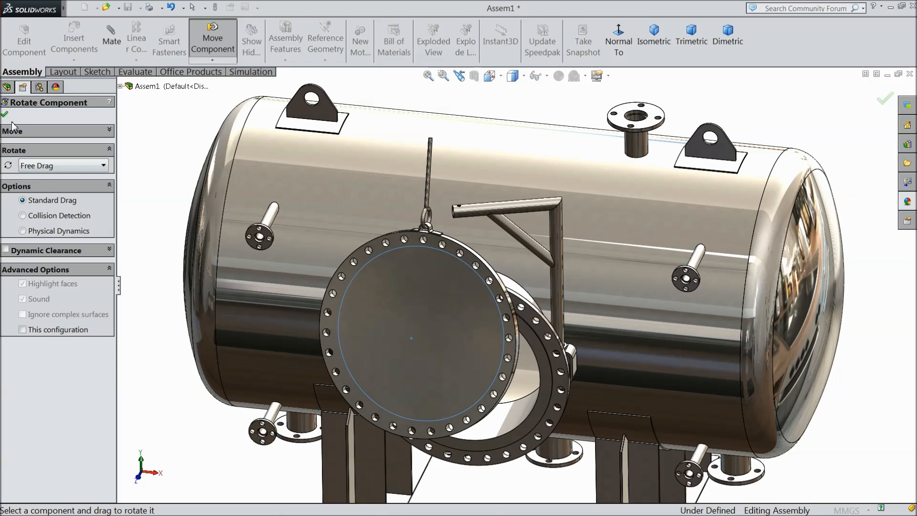
left_click(6, 116)
- Add a Concentric mate between the manhole cover's lifting rod and the small hole near the free end of the lifting support's arm
scroll(418, 187, "down", 6)
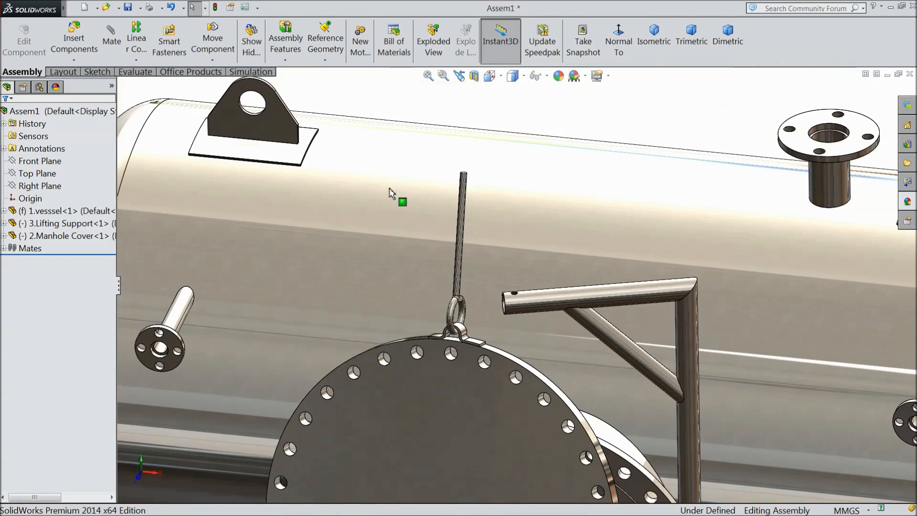
scroll(391, 193, "down", 5)
left_click(415, 231)
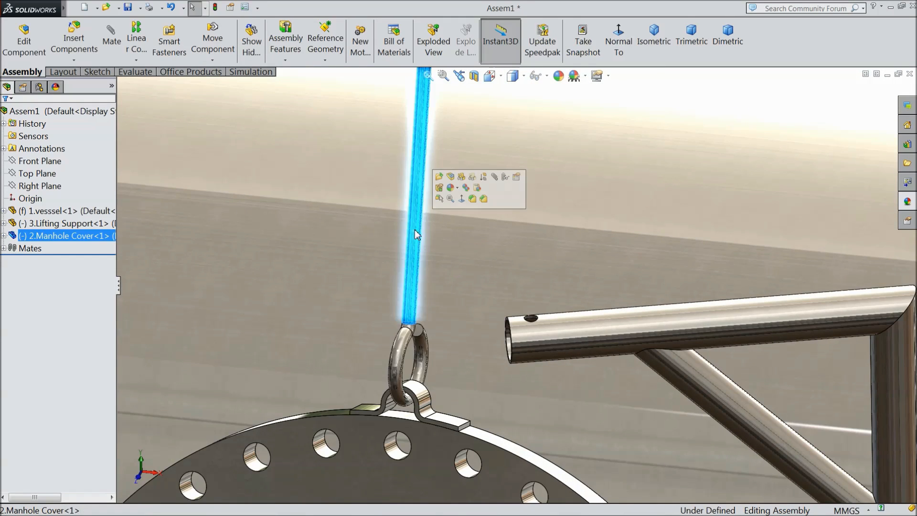
left_click(494, 176)
scroll(551, 329, "down", 5)
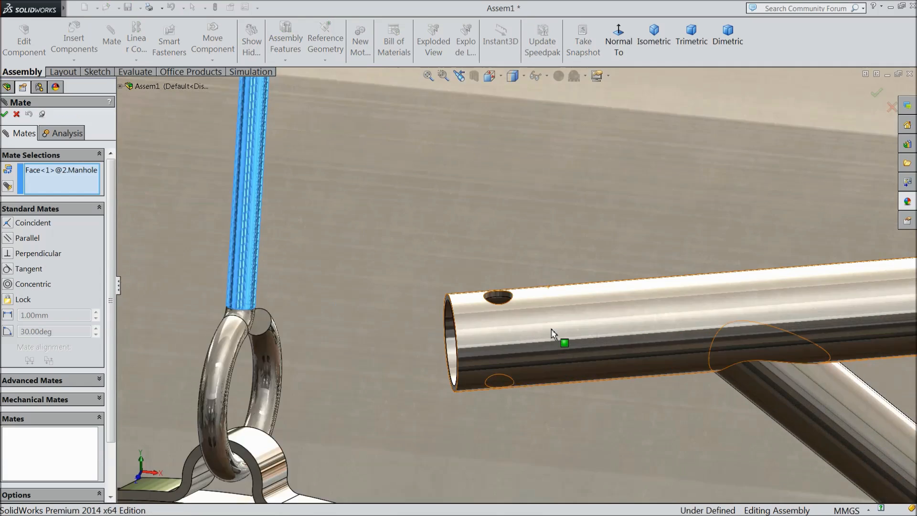
scroll(481, 291, "down", 4)
left_click(492, 276)
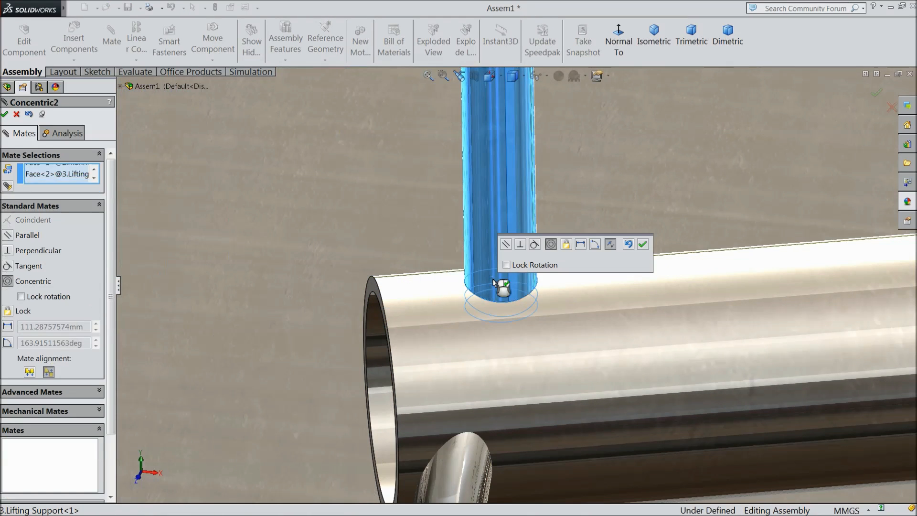
left_click(643, 245)
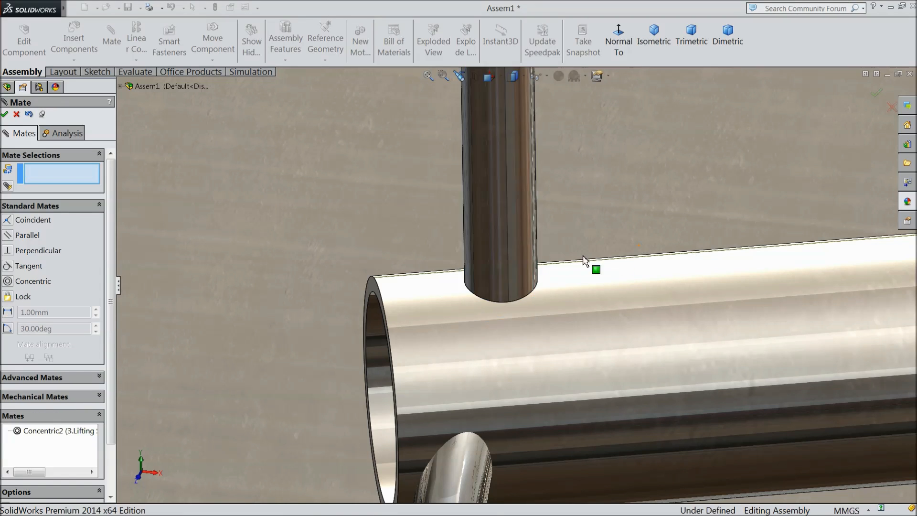
- Lower the manhole cover below the lifting support's arm so that it hangs in front of the vessel's manhole flange
scroll(537, 303, "up", 10)
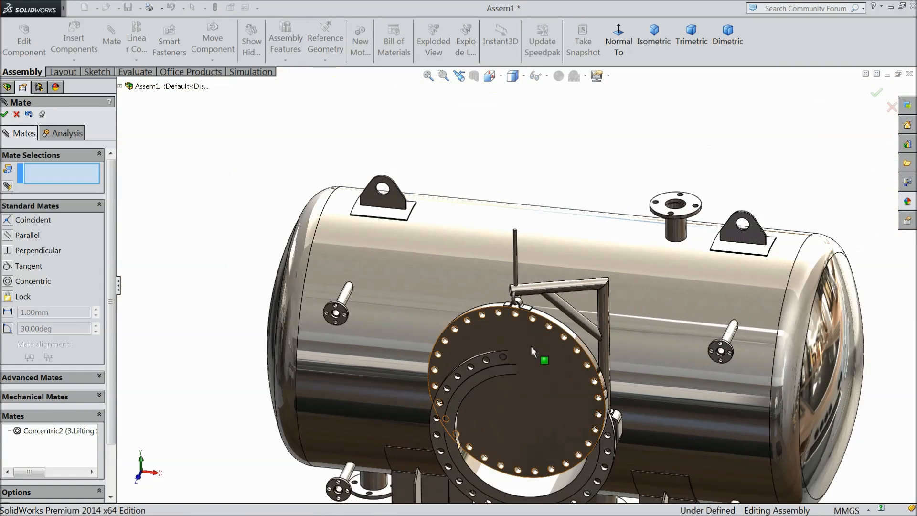
scroll(532, 351, "up", 5)
left_click_drag(547, 371, 559, 420)
scroll(562, 425, "down", 5)
middle_click_drag(555, 399, 548, 383)
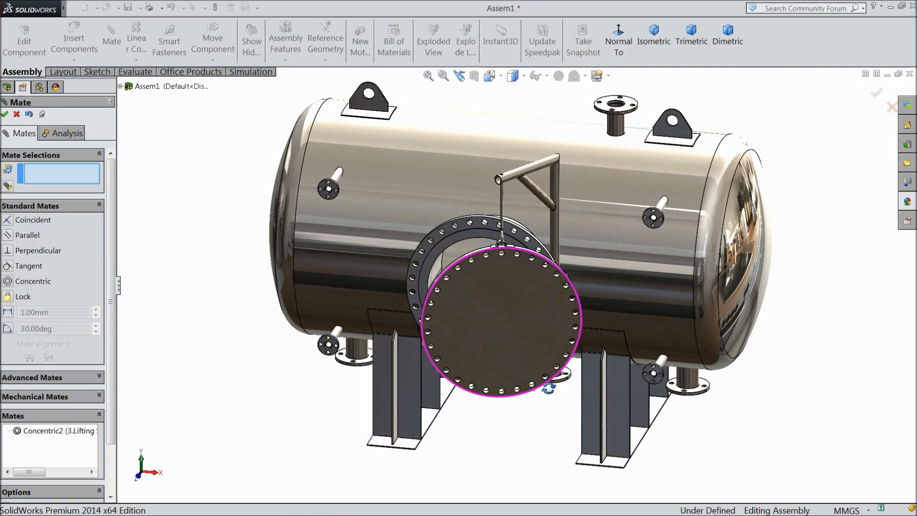
left_click_drag(497, 310, 513, 330)
scroll(574, 287, "down", 3)
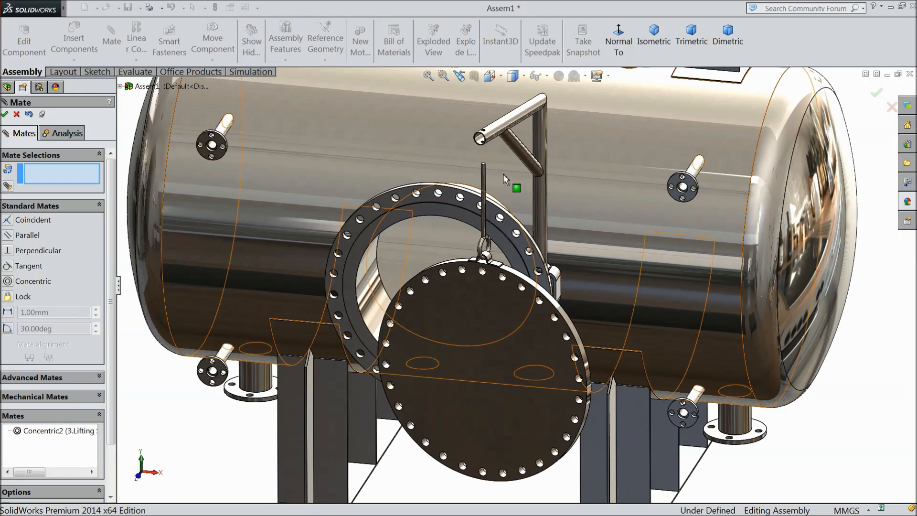
- Add a Concentric mate between the manhole cover's outer rim and the vessel's manhole flange rim
scroll(568, 272, "up", 1)
scroll(544, 258, "down", 3)
left_click(545, 210)
middle_click_drag(545, 210, 488, 237)
right_click(66, 173)
left_click(206, 175)
scroll(424, 273, "down", 3)
left_click(405, 325)
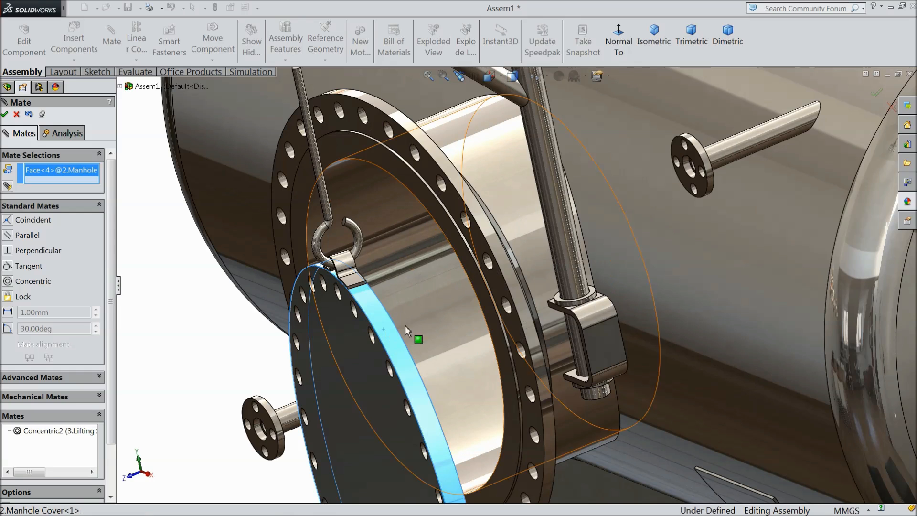
left_click(514, 278)
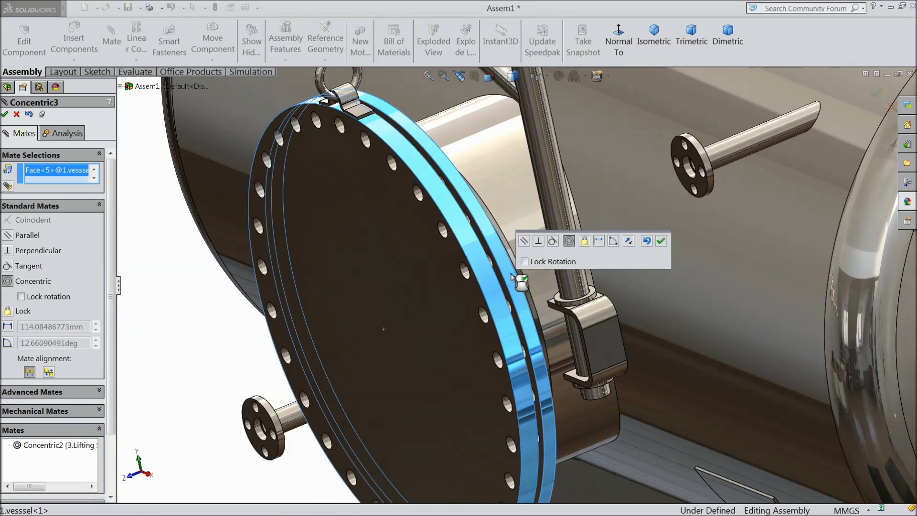
scroll(573, 279, "up", 5)
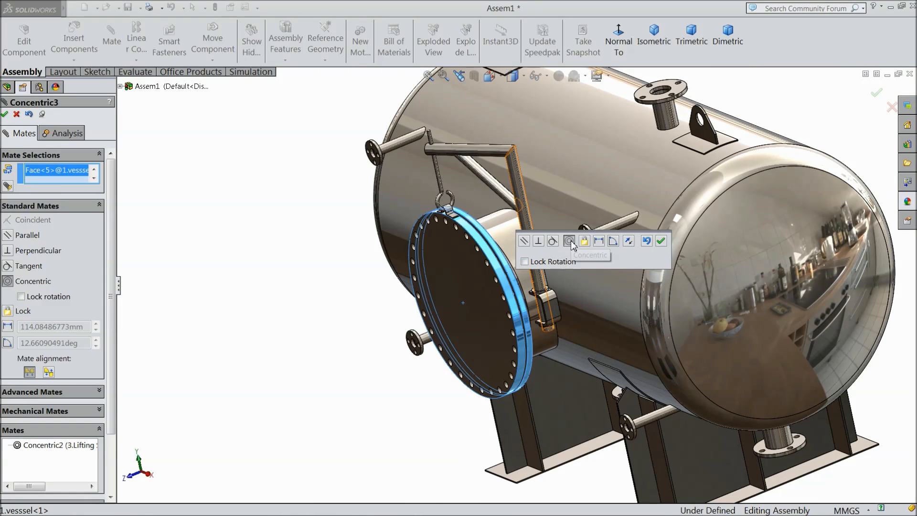
left_click(662, 242)
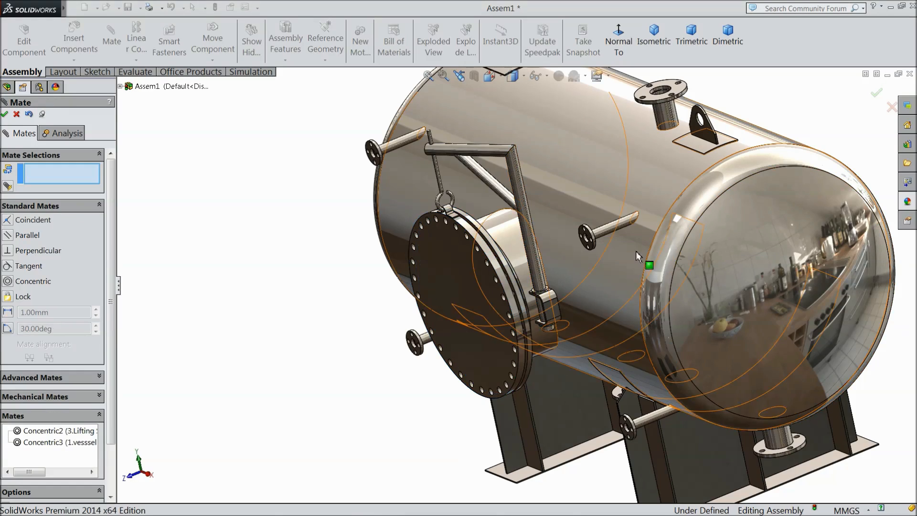
middle_click_drag(546, 287, 571, 267)
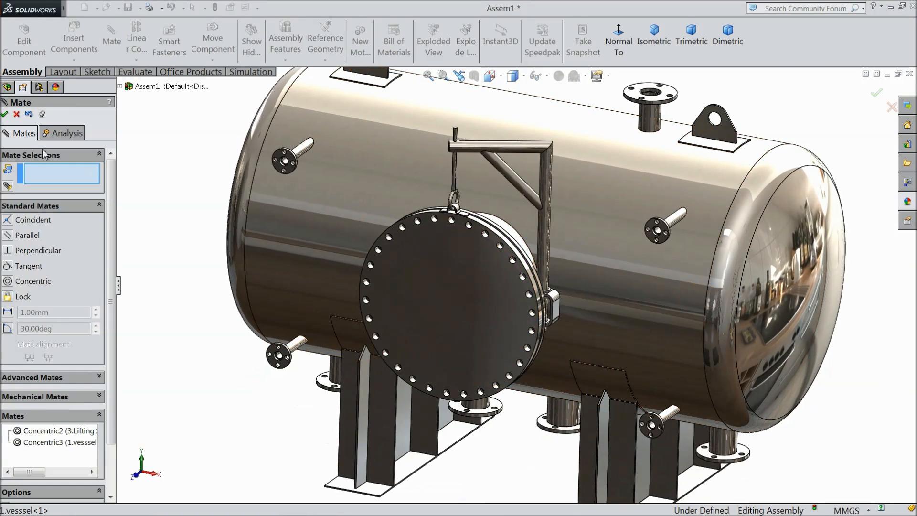
left_click(6, 115)
- Test whether the manhole cover and the lifting support can still be moved in the assembly
scroll(492, 263, "up", 3)
mouse_move(474, 285)
left_mouse_down()
mouse_move(455, 306)
mouse_move(461, 344)
left_mouse_up()
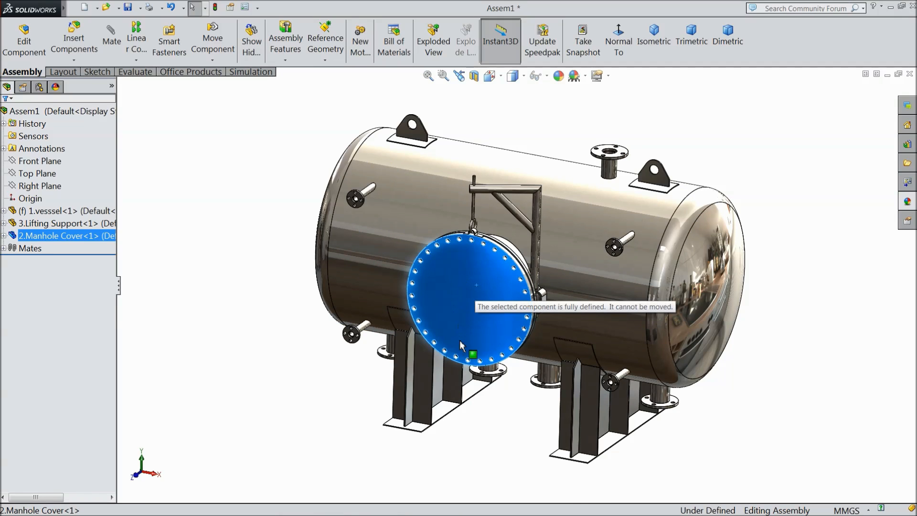
left_click(489, 191)
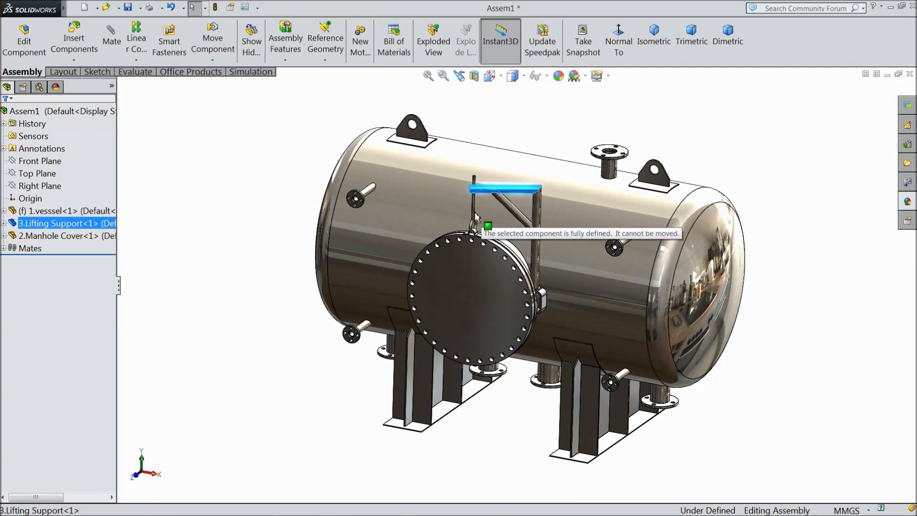
middle_click_drag(524, 205, 560, 247)
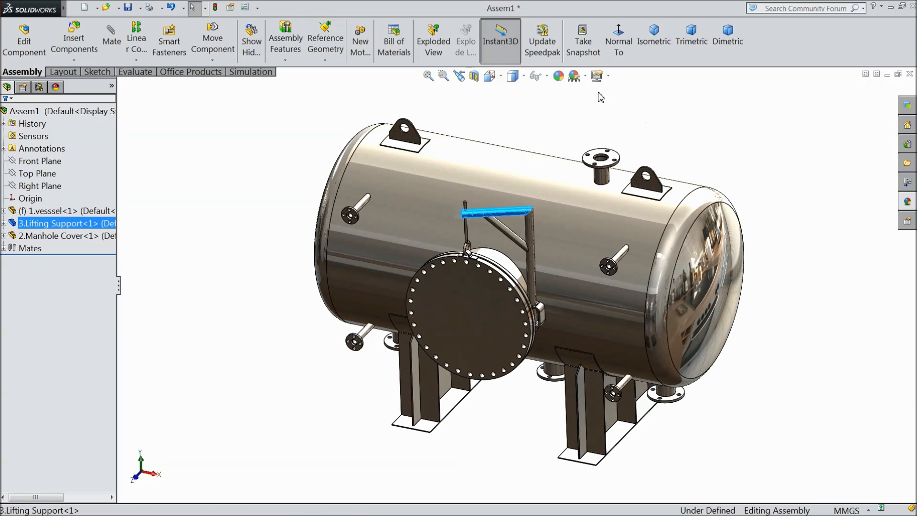
- Switch the model display to perspective view
left_click(599, 75)
left_click(630, 136)
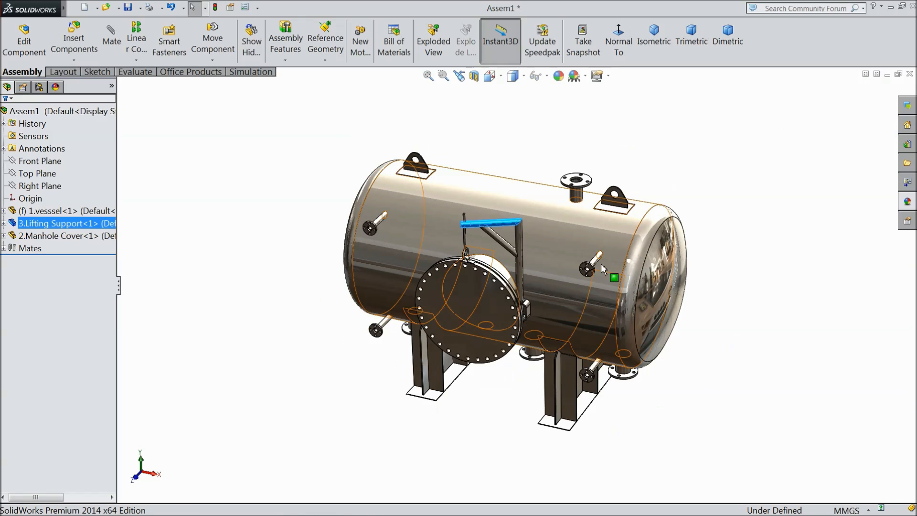
left_click(750, 172)
mouse_move(753, 168)
middle_mouse_down()
mouse_move(757, 136)
mouse_move(748, 180)
middle_mouse_up()
scroll(539, 304, "down", 3)
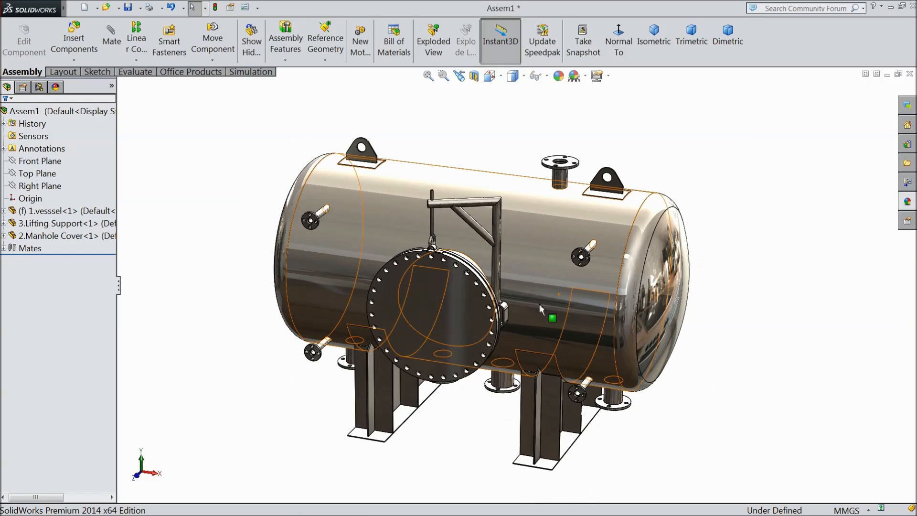
left_click(475, 78)
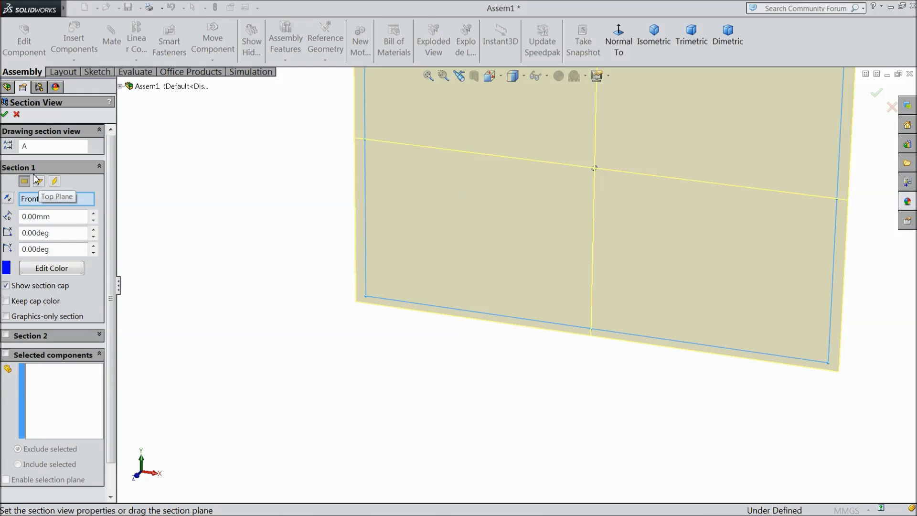
left_click(16, 115)
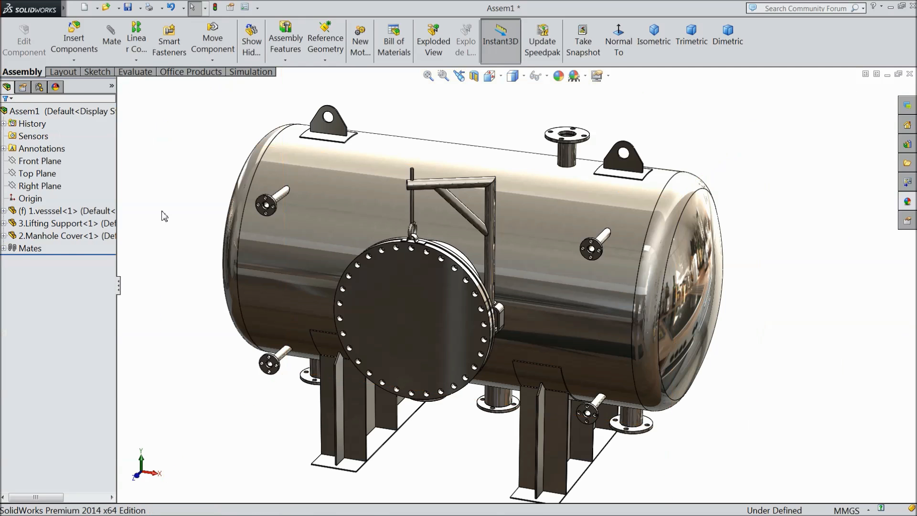
- Try to mate the assembly's Front Plane with the fixed vessel's Front Plane
left_click(4, 211)
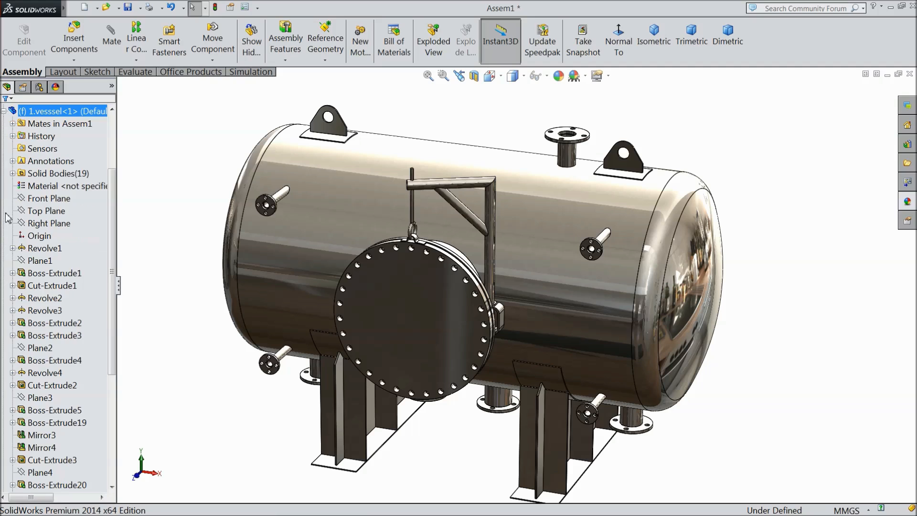
scroll(95, 210, "up", 3)
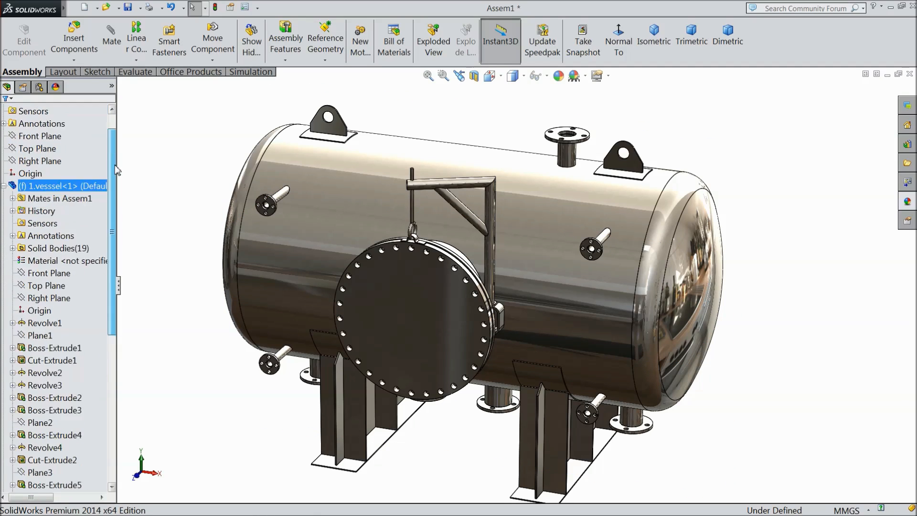
left_click(31, 163)
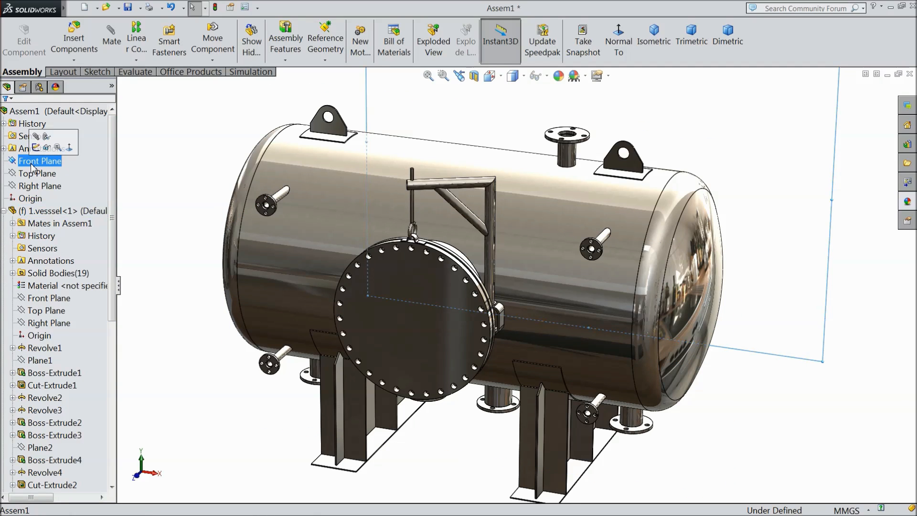
left_click(55, 300, "ctrl")
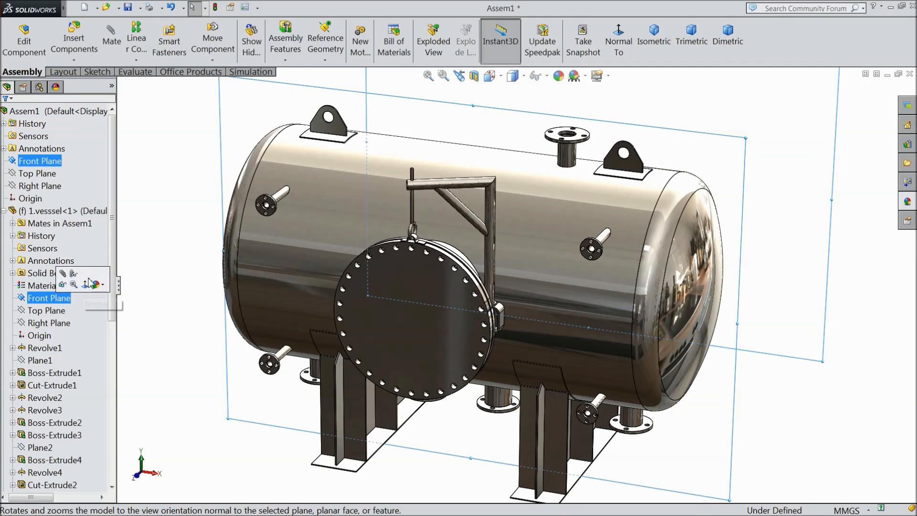
left_click(108, 43)
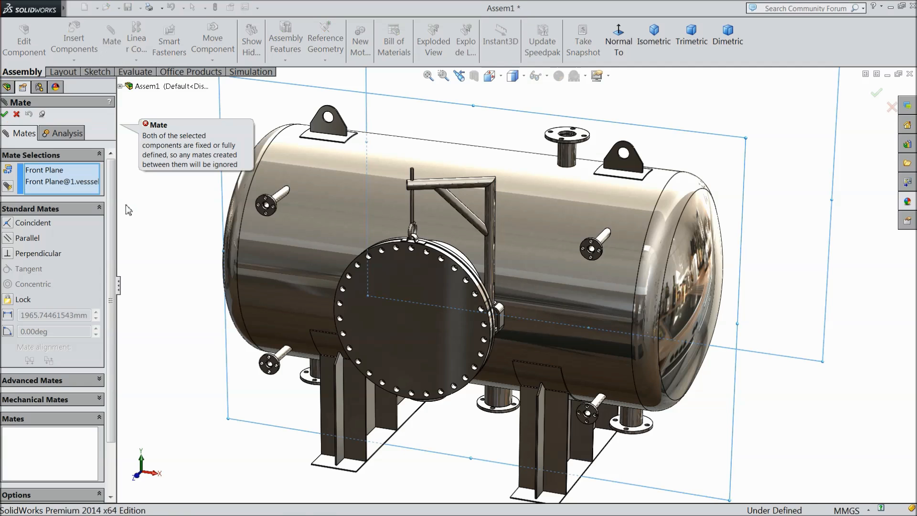
left_click(17, 114)
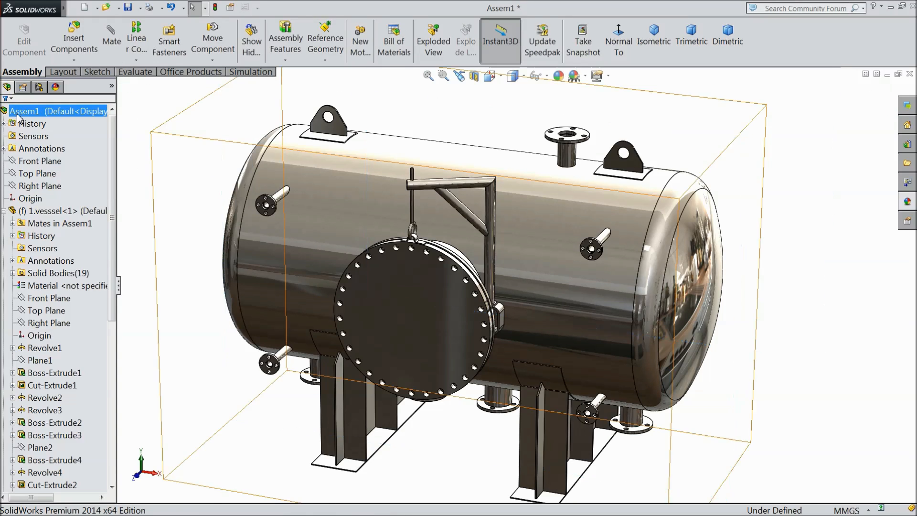
- Float the vessel component and add a Coincident mate between its Front Plane and the assembly's Front Plane
right_click(49, 213)
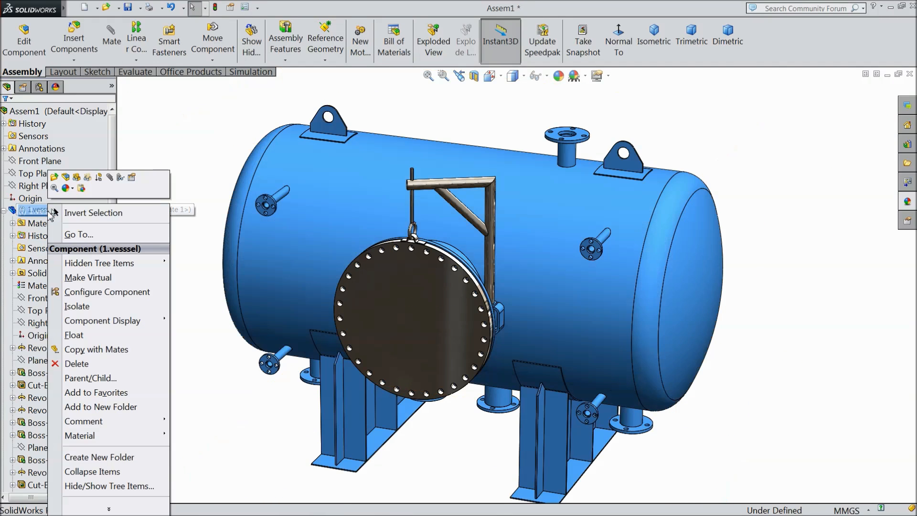
left_click(89, 336)
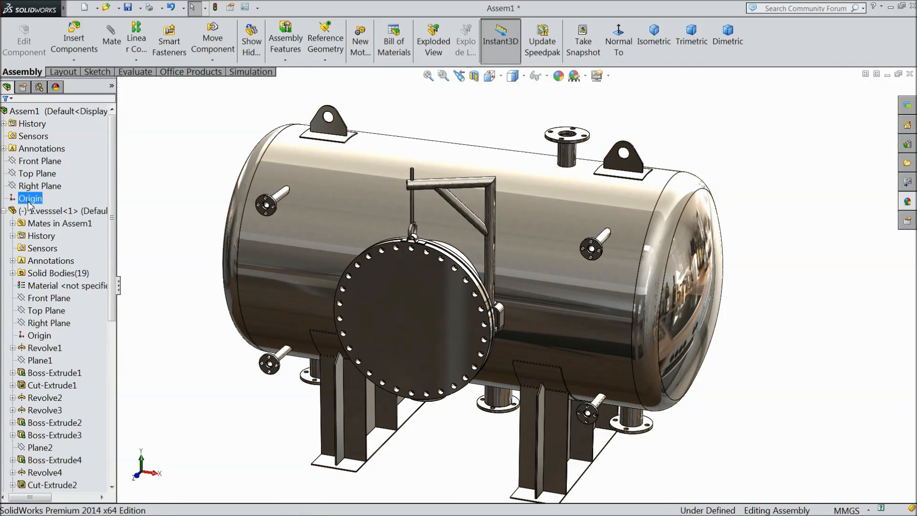
left_click(40, 161)
left_click(50, 297, "ctrl")
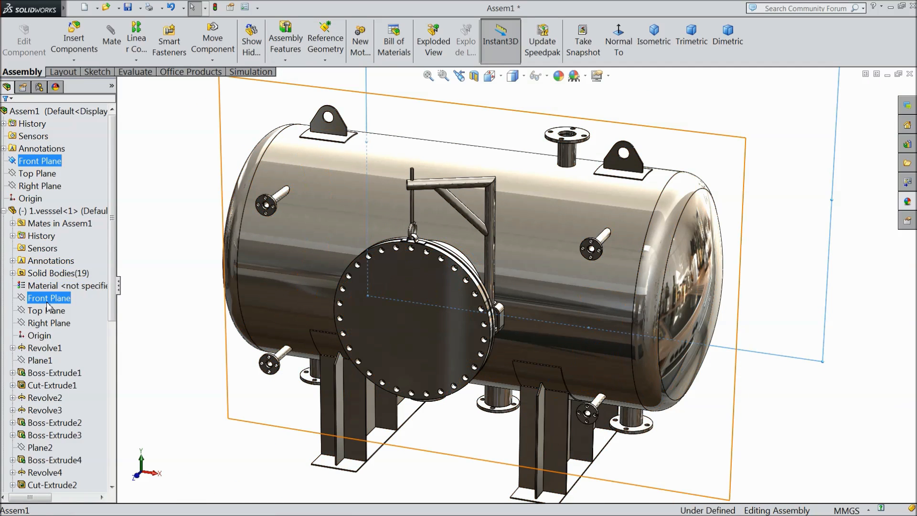
left_click(56, 279)
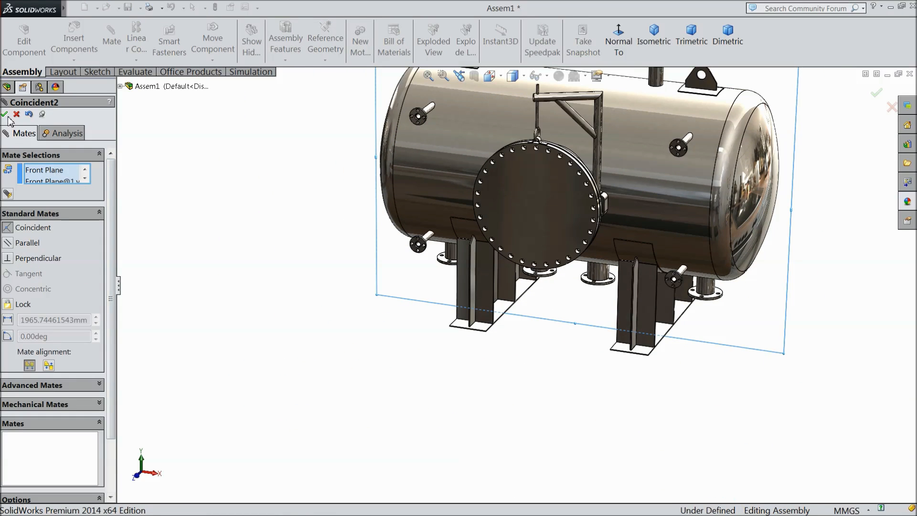
left_click(5, 114)
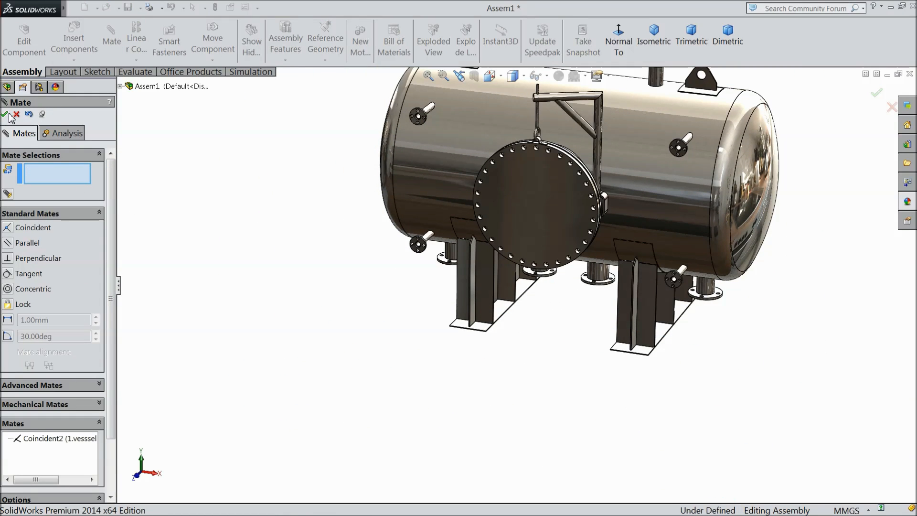
left_click(6, 115)
- Add a Coincident mate between the assembly's Top Plane and the vessel's Top Plane
left_click(38, 175)
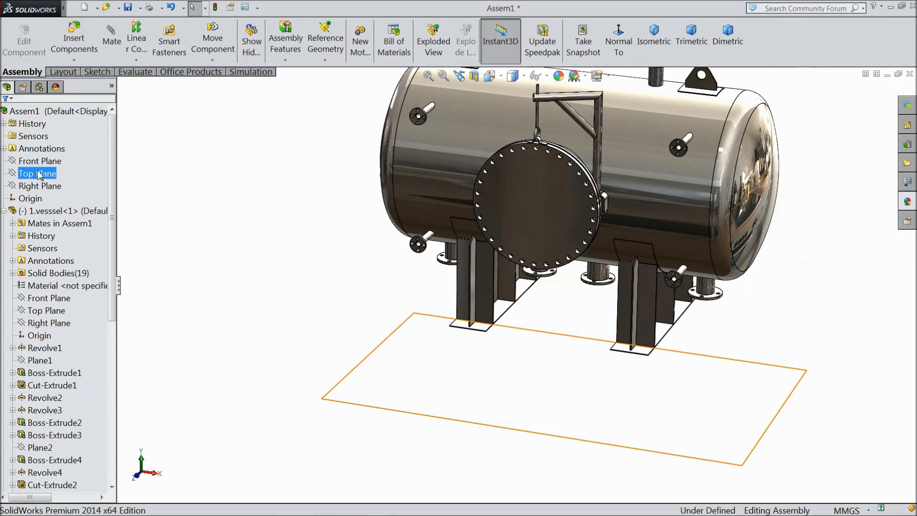
left_click(49, 323, "ctrl")
left_click(47, 311, "ctrl")
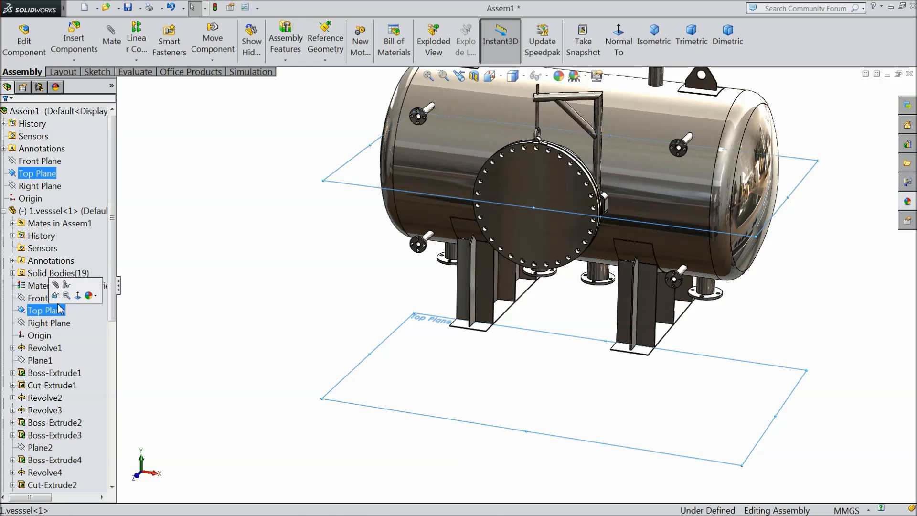
left_click(56, 284)
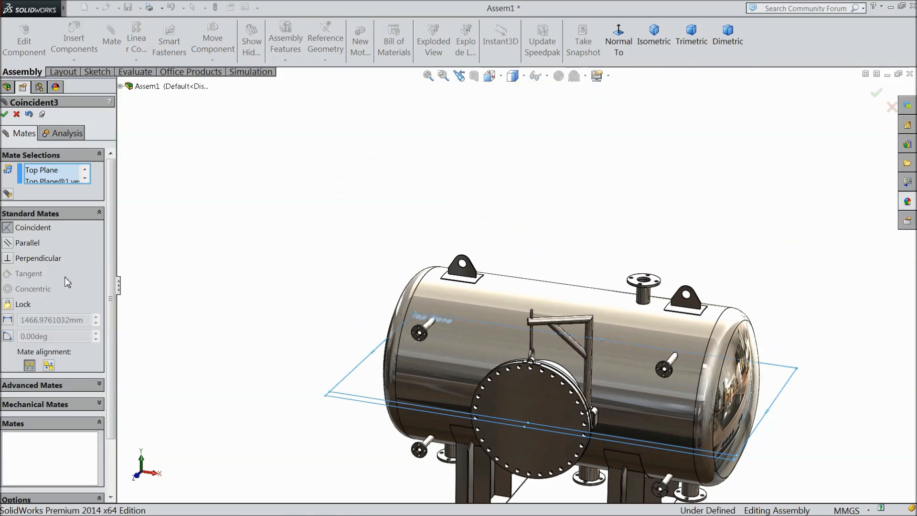
left_click(5, 114)
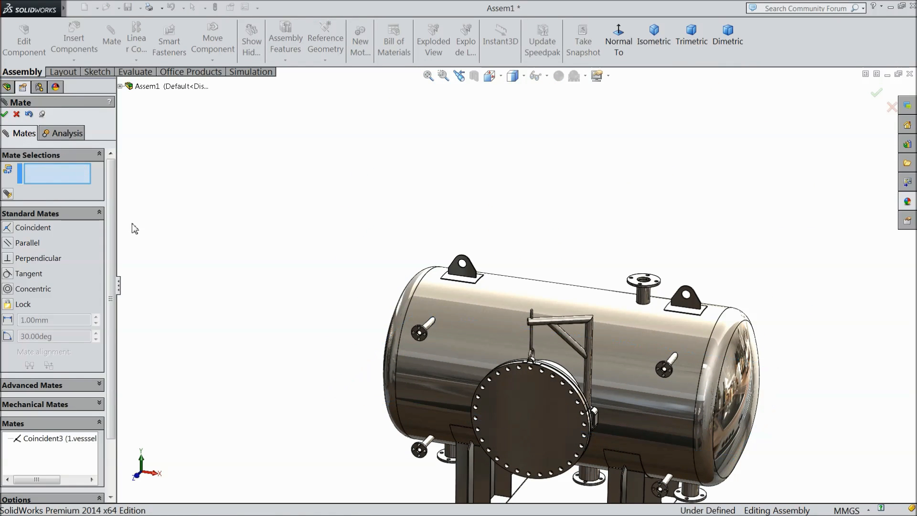
left_click(16, 115)
- Add a Coincident mate between the assembly's Right Plane and the vessel's Right Plane
left_click(40, 185)
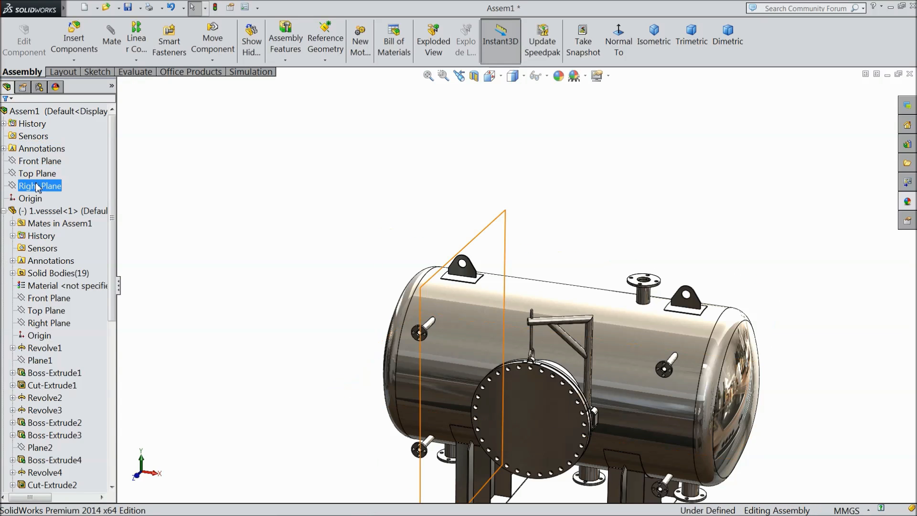
left_click(49, 297, "ctrl")
left_click(49, 299, "ctrl")
left_click(50, 323, "ctrl")
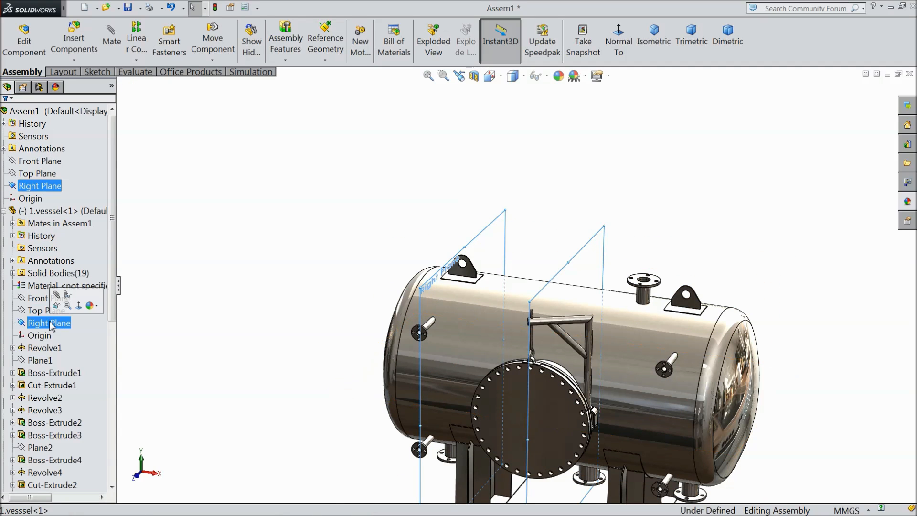
left_click(101, 48)
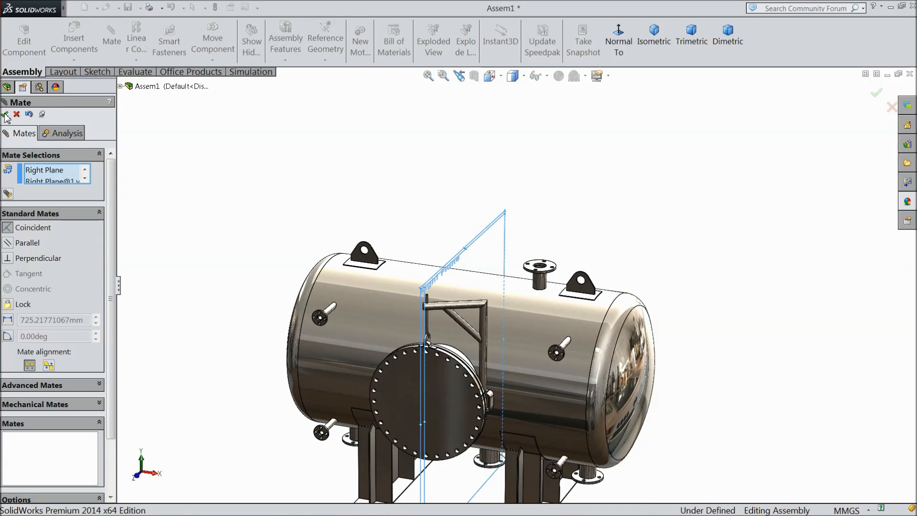
left_click(5, 115)
left_click(6, 115)
scroll(348, 301, "up", 3)
scroll(487, 383, "down", 3)
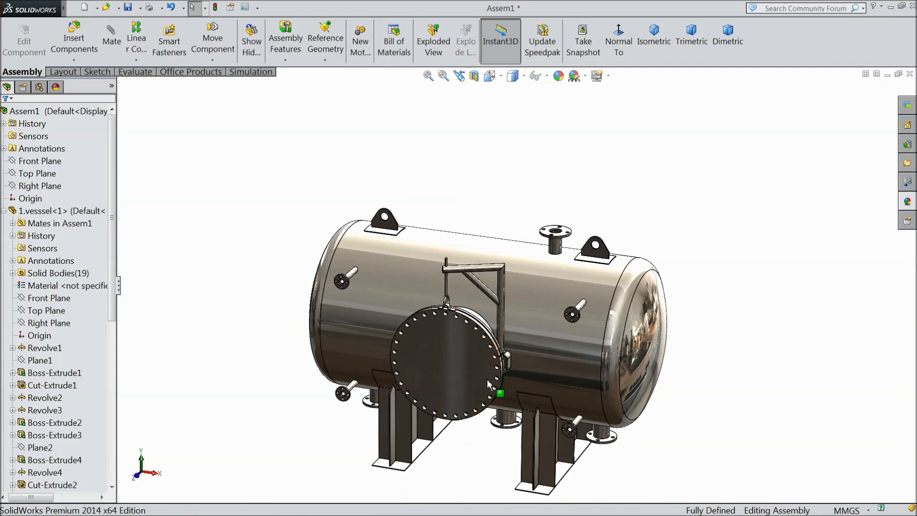
scroll(494, 406, "up", 1)
scroll(507, 377, "down", 4)
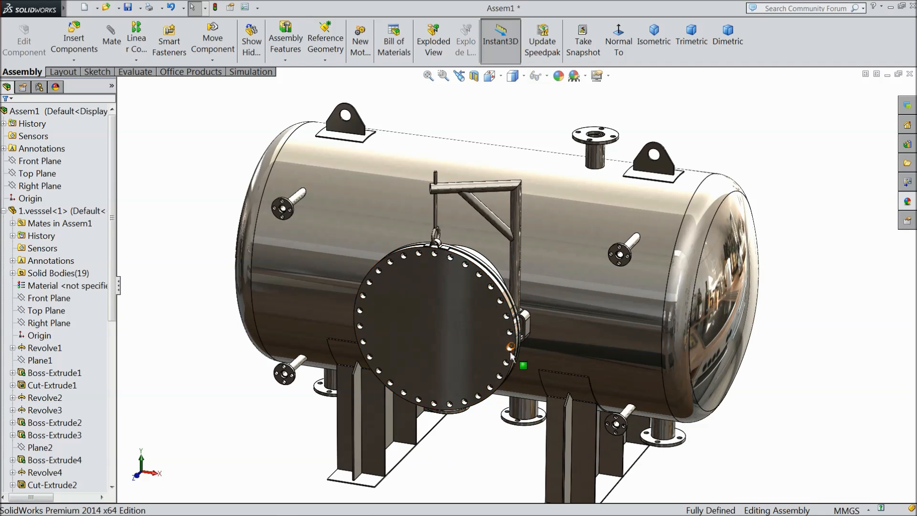
- Cut the vessel assembly lengthwise with a Section View, inspect its interior, and restore the uncut display
left_click(474, 76)
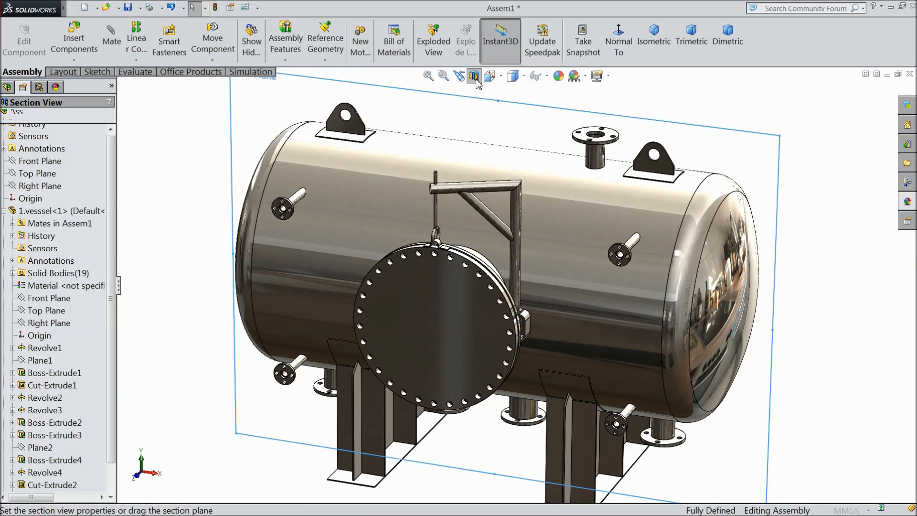
left_click(5, 114)
middle_click_drag(115, 267, 140, 240)
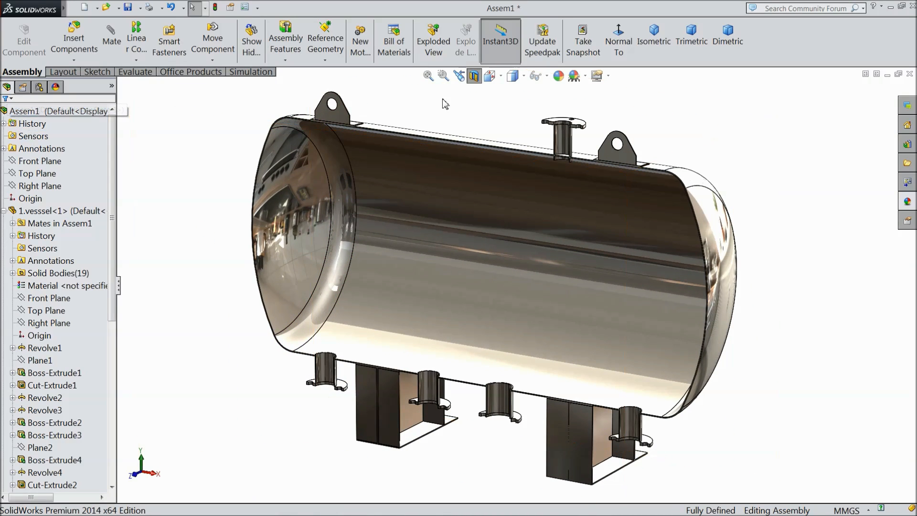
left_click(474, 75)
middle_click_drag(427, 261, 431, 322)
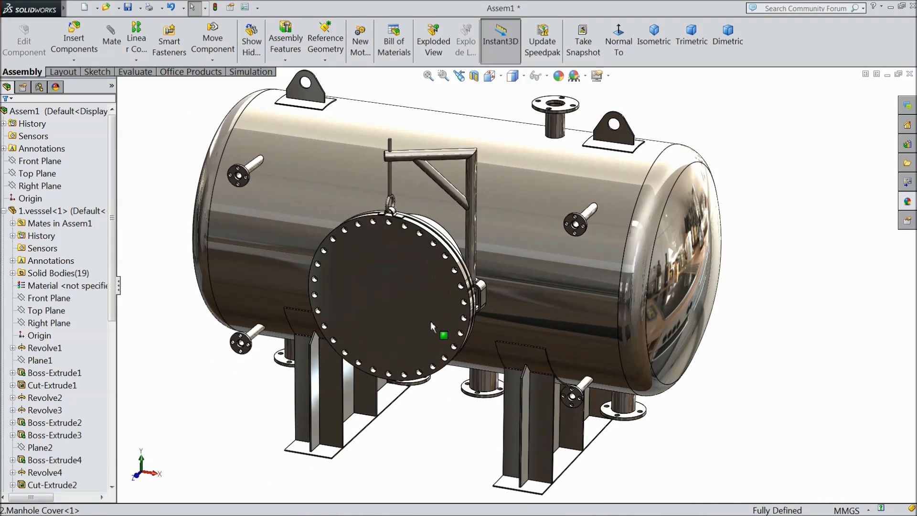
- Save the assembly as Assem1 in the Pressure Vessel folder, using the Assembly file type
left_click(128, 8)
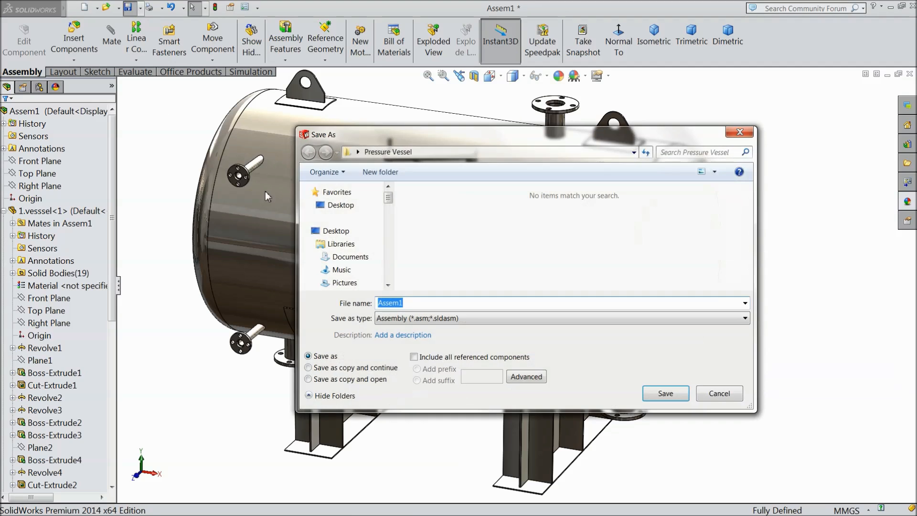
left_click(664, 394)
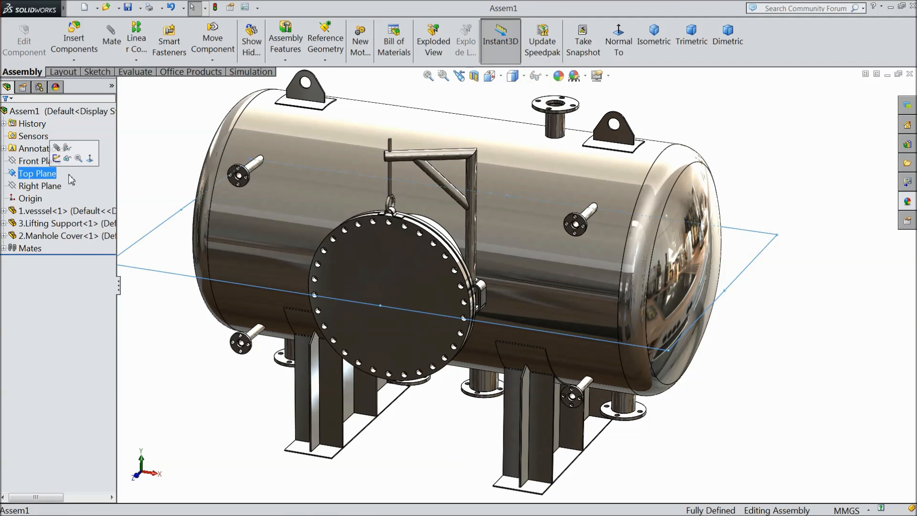
middle_click_drag(820, 281, 820, 273)
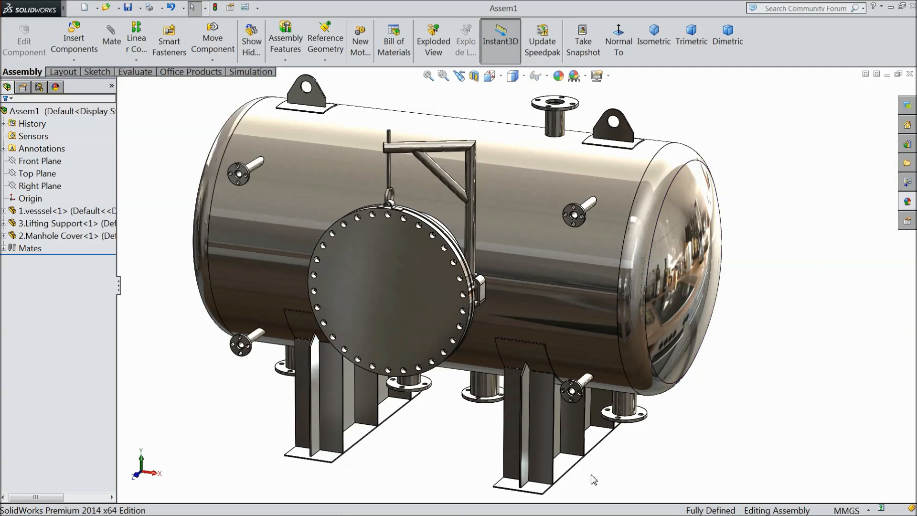